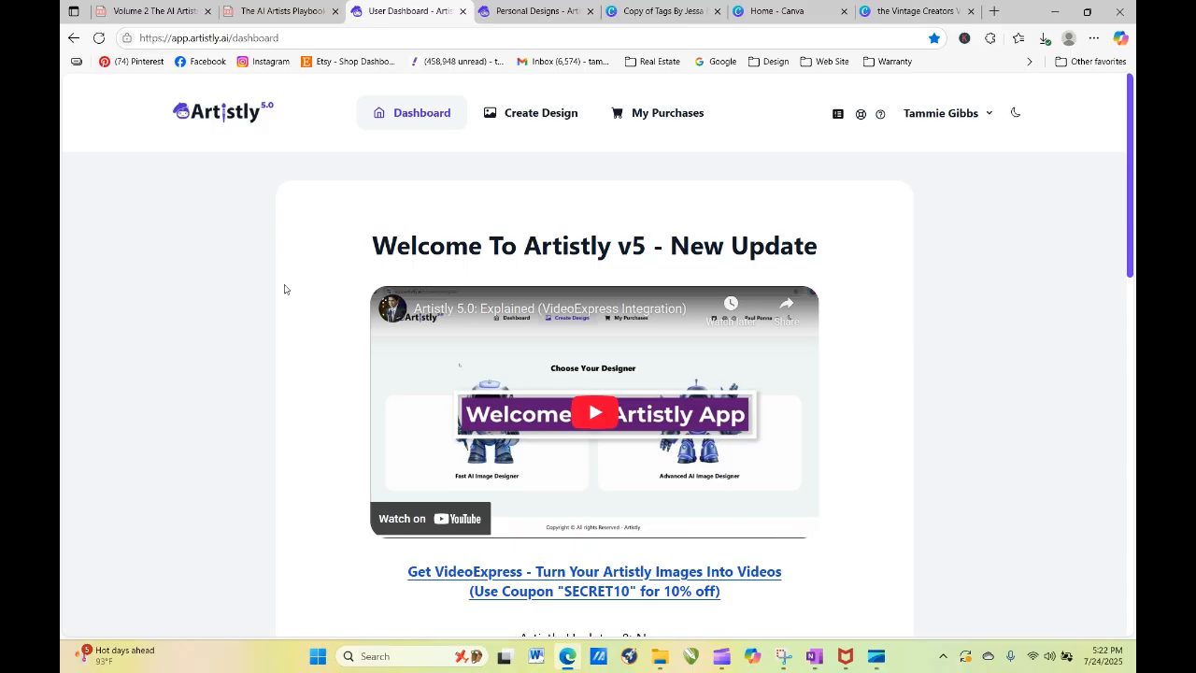
Step: Open the Personal Designs gallery by way of the Fast AI Image Designer
left_click(540, 116)
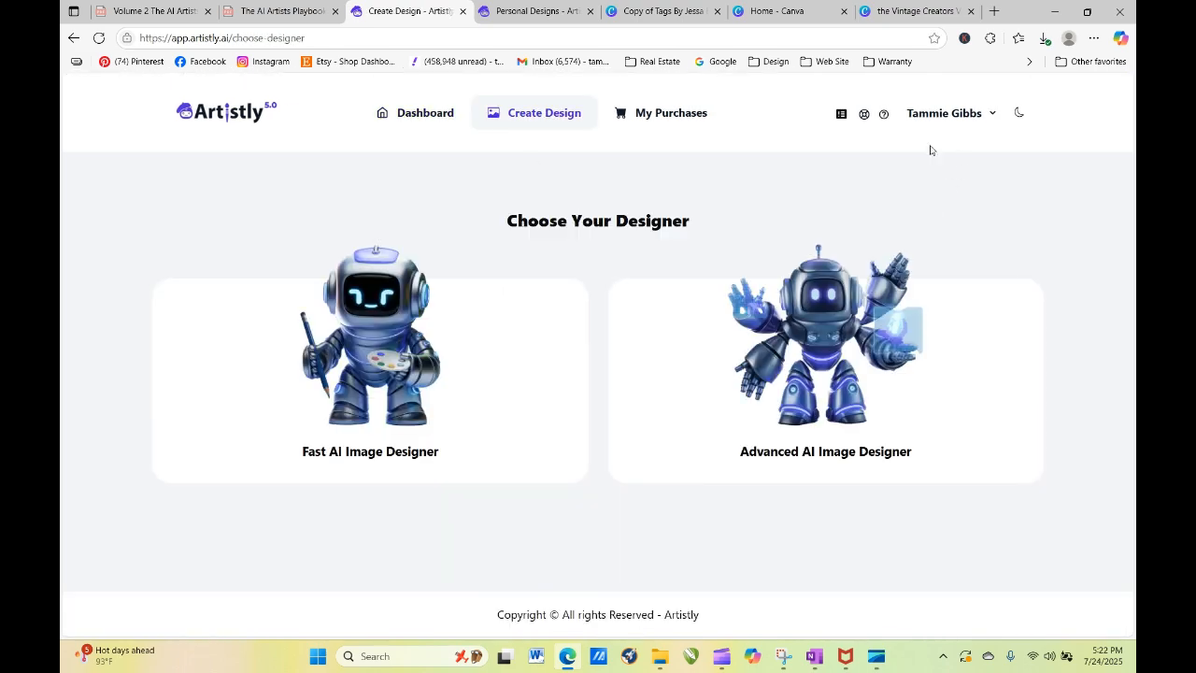
left_click(442, 368)
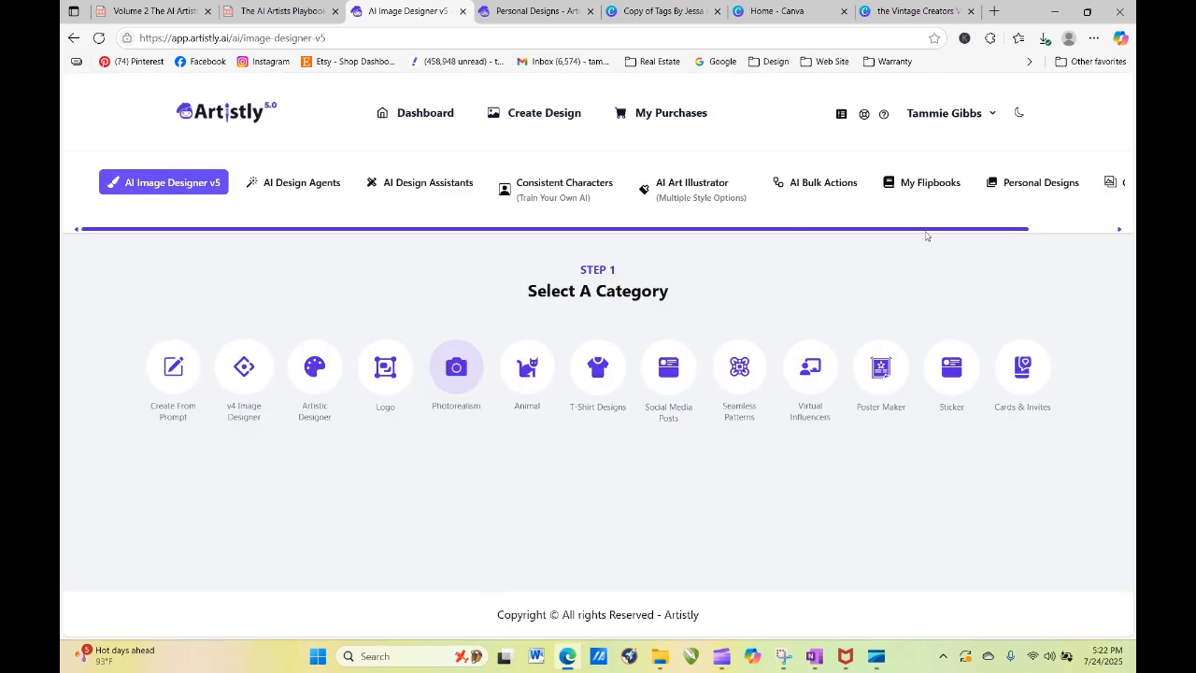
left_click(1053, 184)
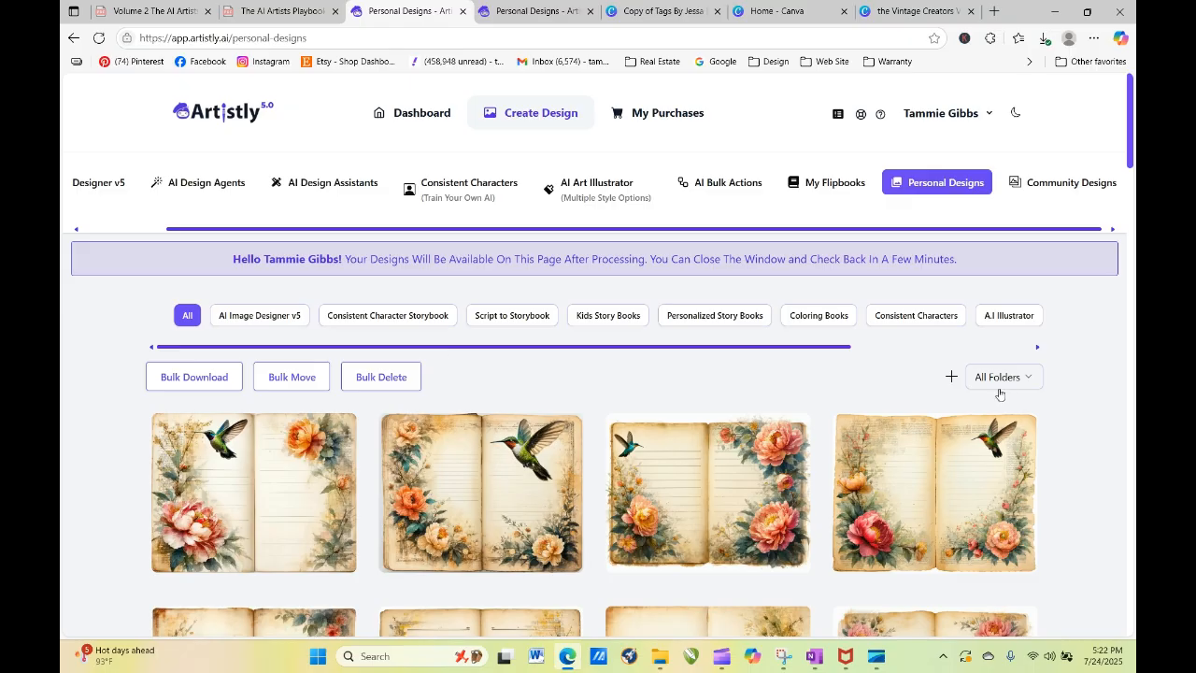
Step: Load two further batches of designs in the gallery to reach the older vintage floral pages
left_click_drag(1131, 104, 1130, 603)
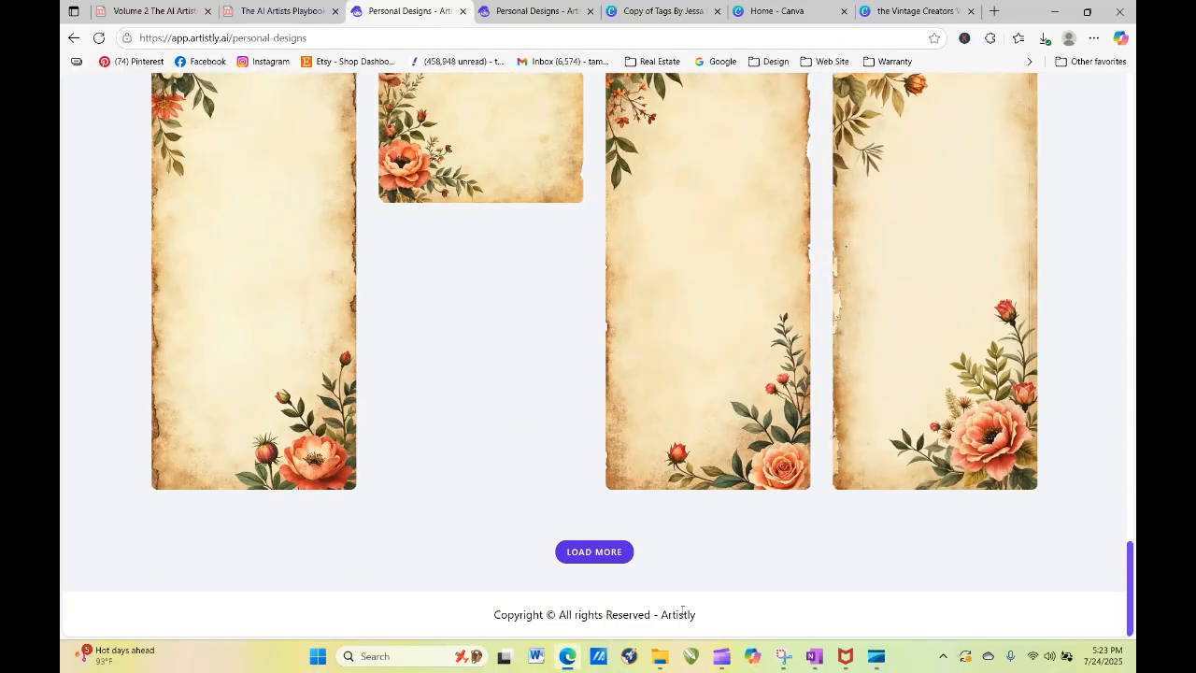
left_click(599, 551)
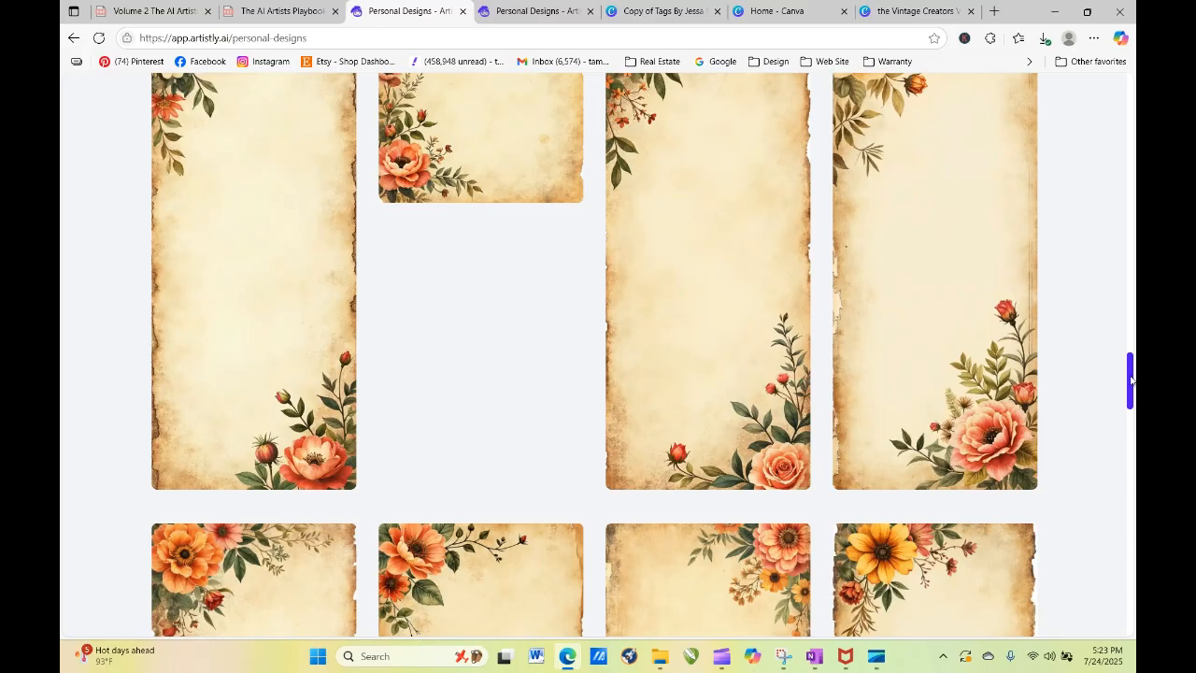
left_click_drag(1132, 381, 1131, 619)
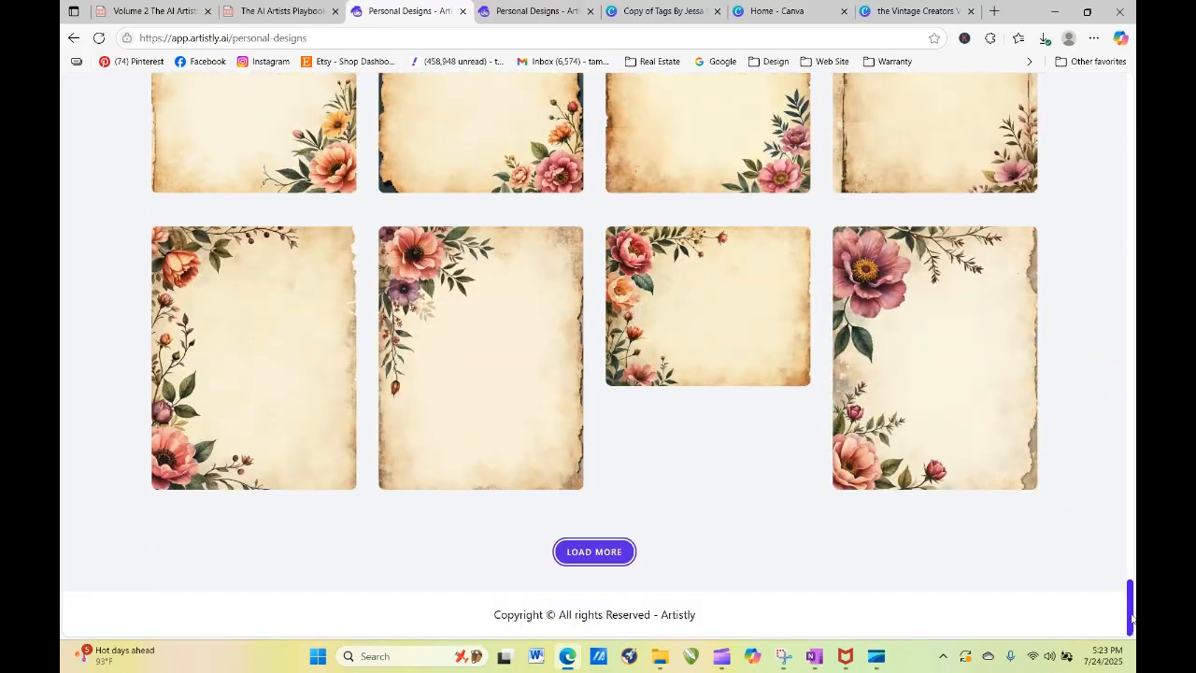
left_click(594, 551)
left_click_drag(1131, 480, 1131, 542)
Step: Copy the full design prompt from the details of the lined floral journal page, and close the details
mouse_move(443, 570)
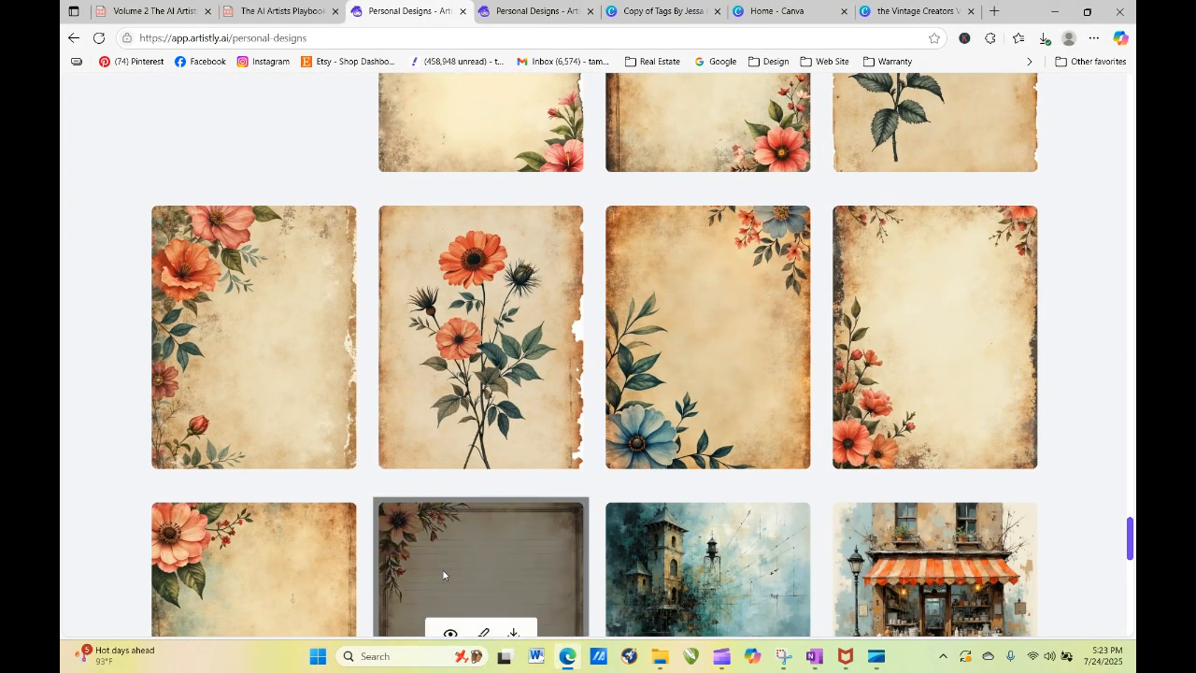
left_click(449, 634)
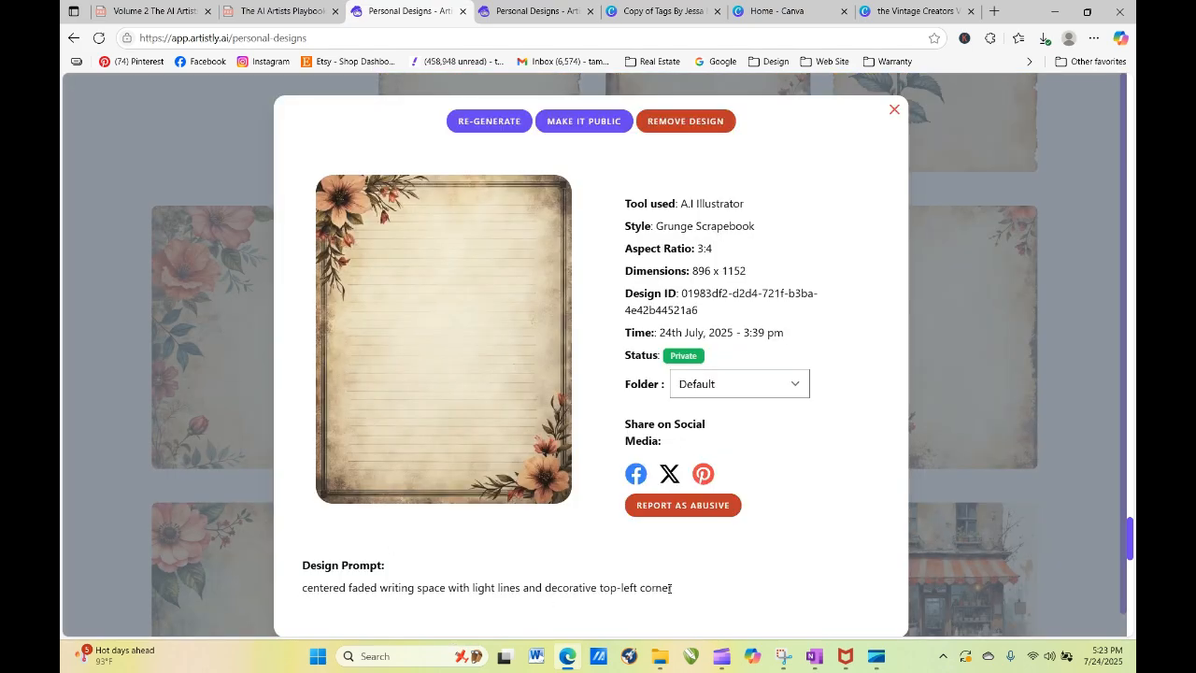
left_click_drag(682, 592, 302, 602)
key("ctrl+c")
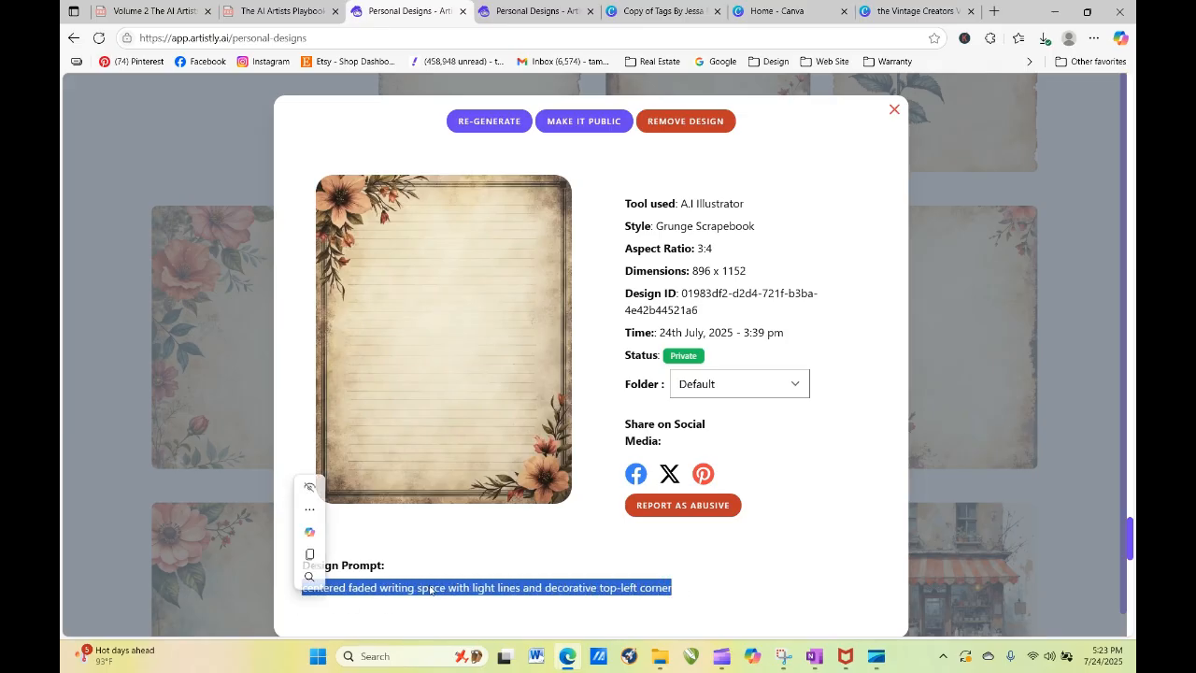
right_click(499, 590)
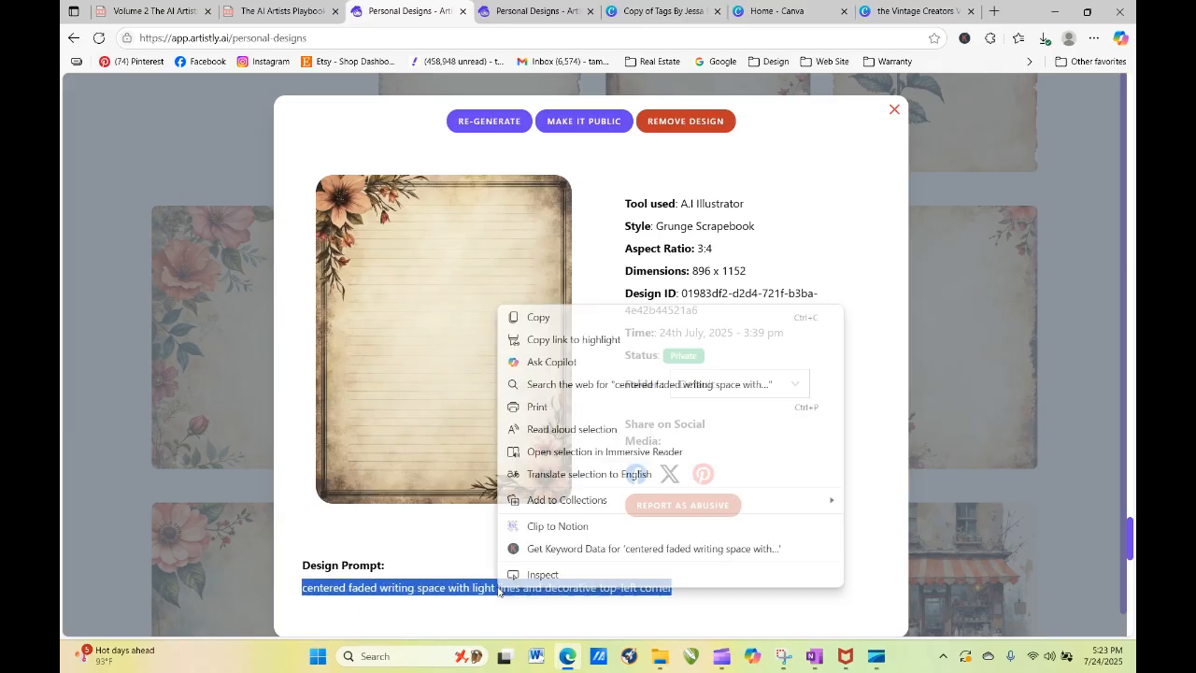
left_click(553, 319)
left_click(894, 110)
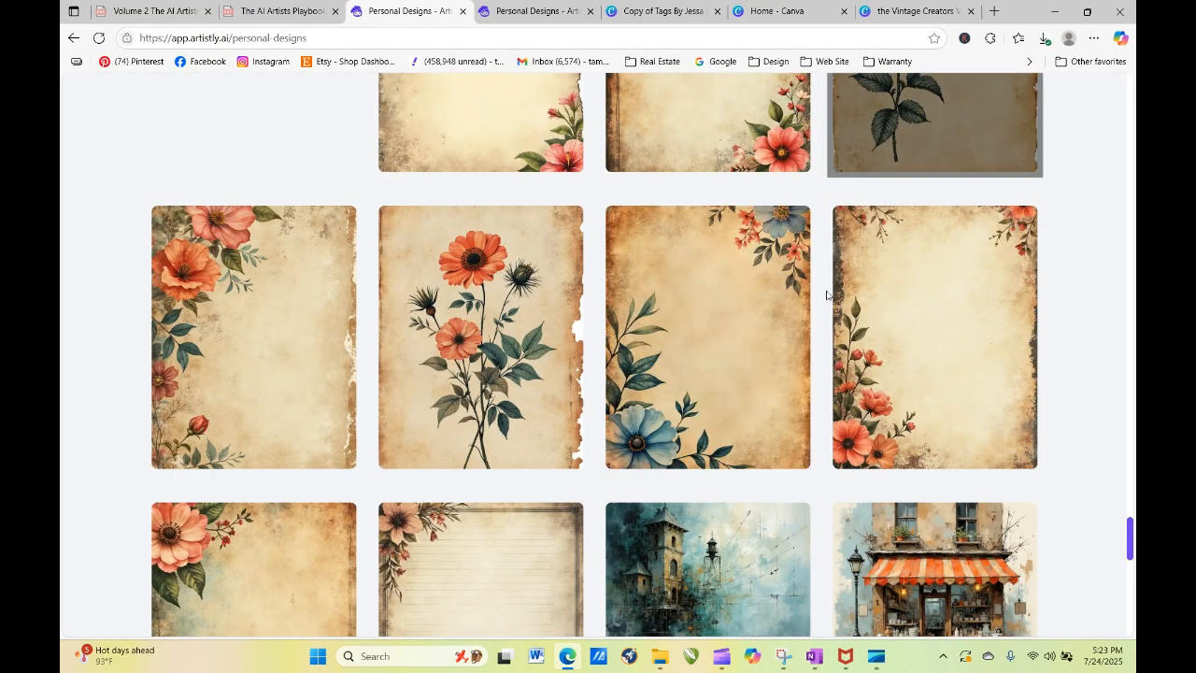
Step: Open Sticky Notes and paste the copied prompt into the empty note, followed by a blank line
mouse_move(842, 667)
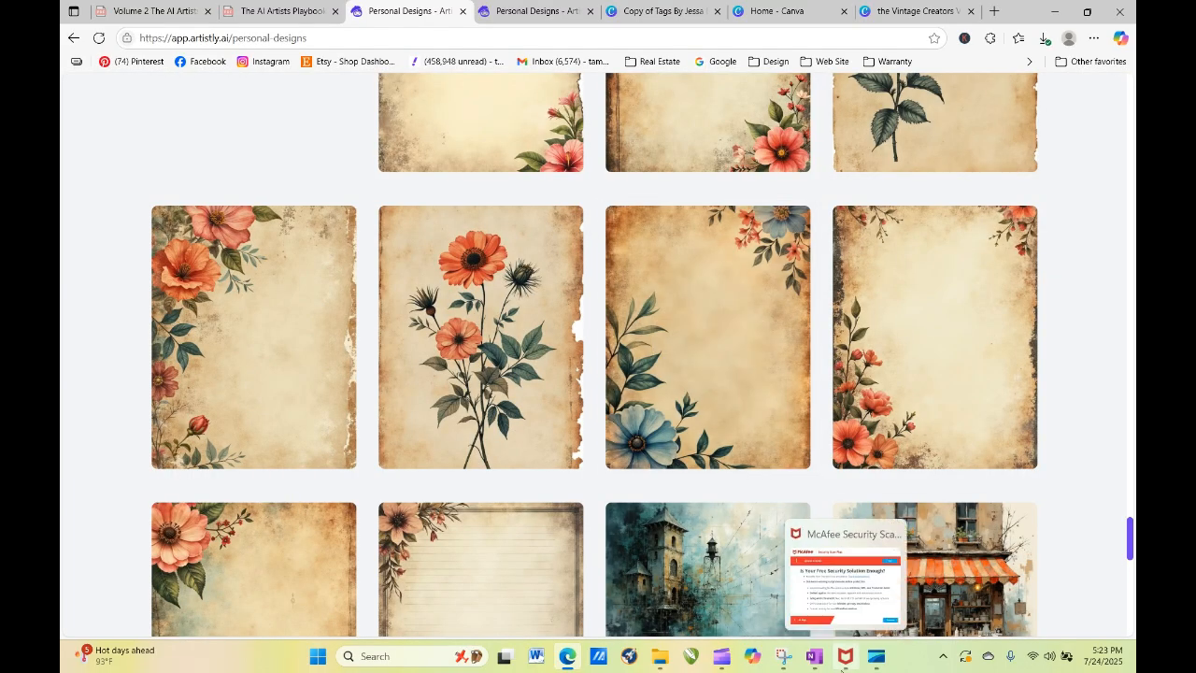
mouse_move(707, 417)
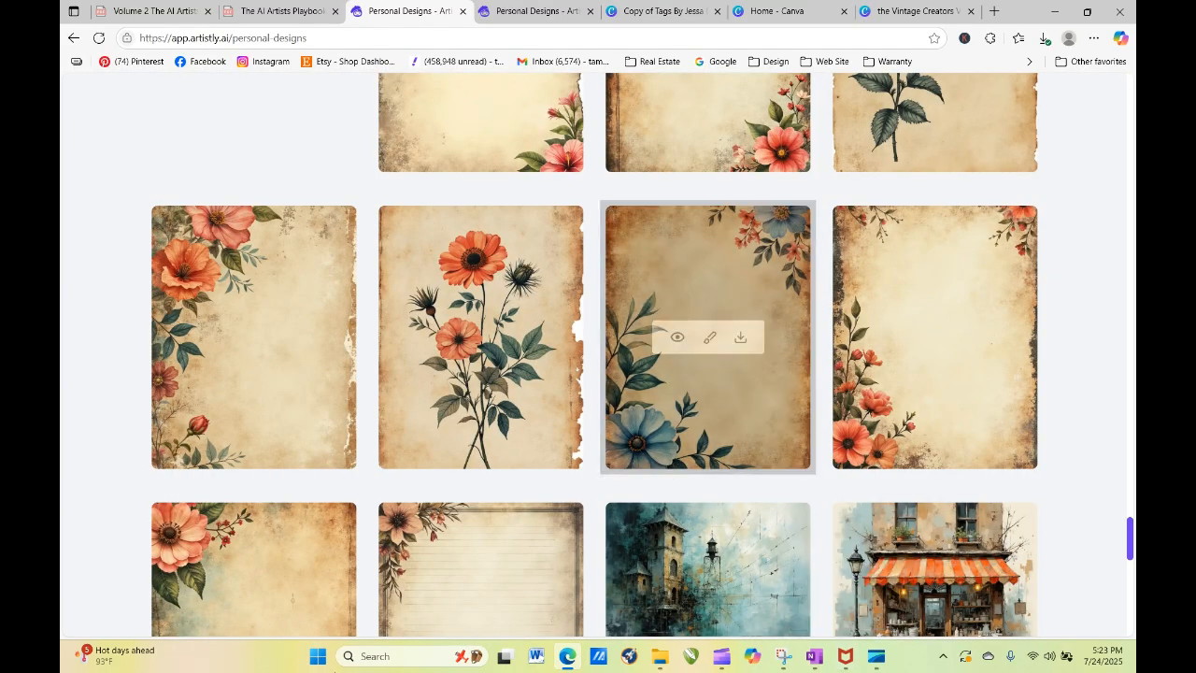
left_click(316, 658)
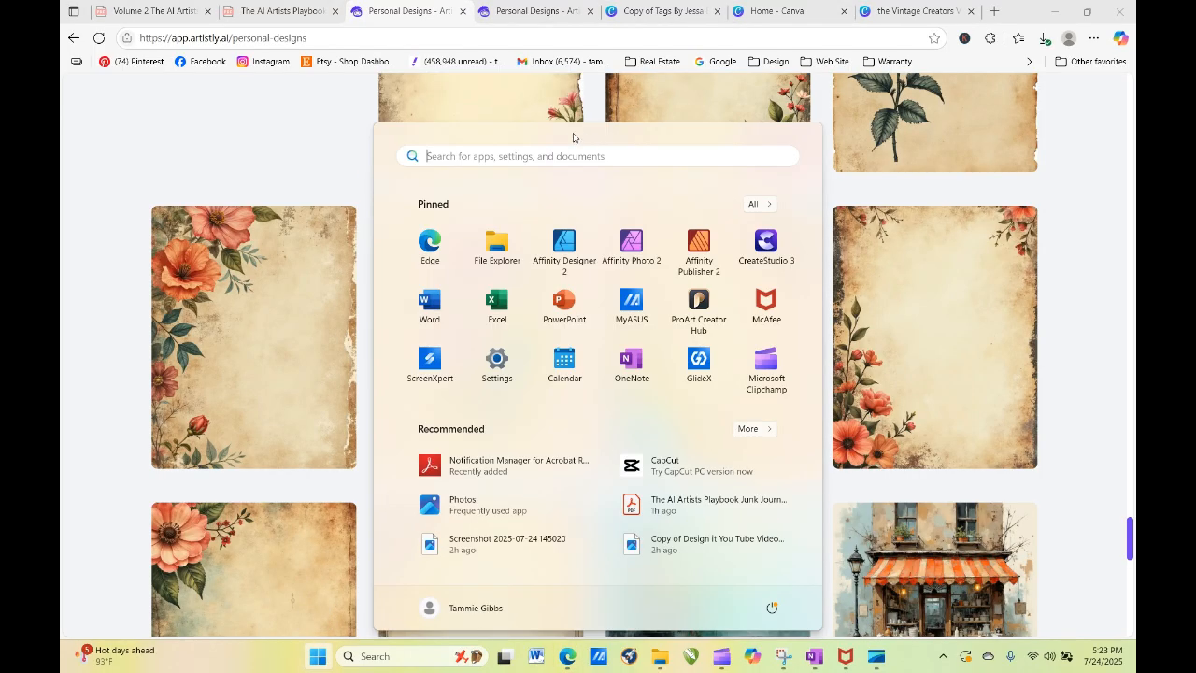
left_click(579, 156)
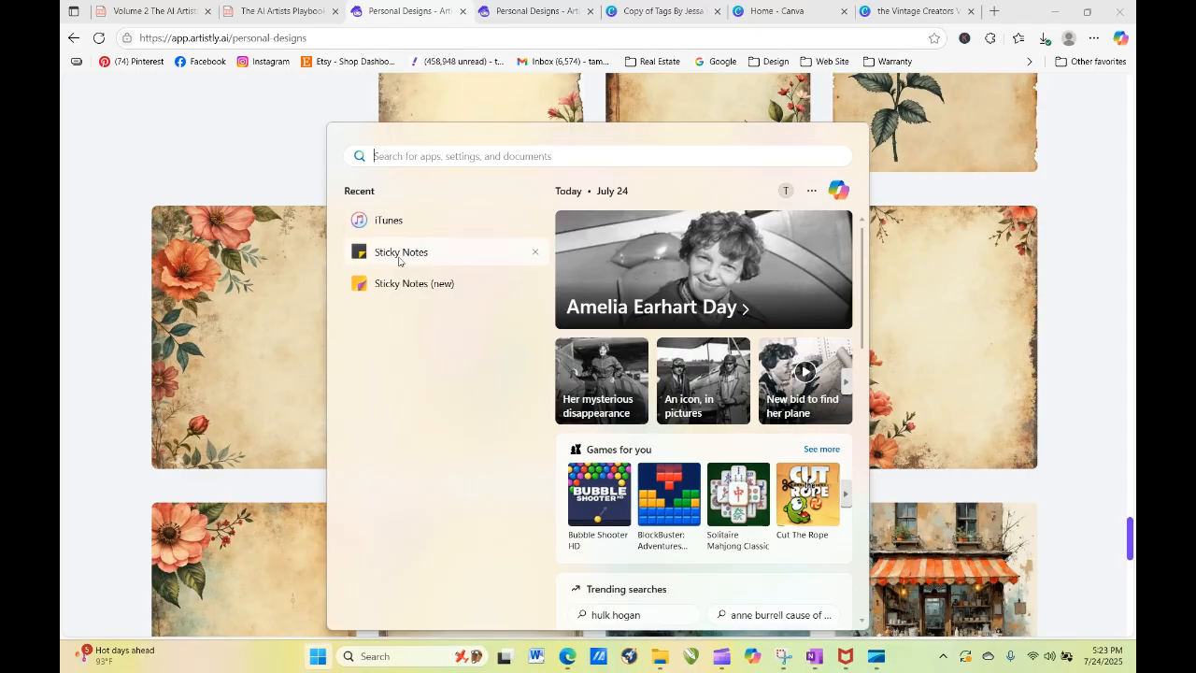
left_click(400, 252)
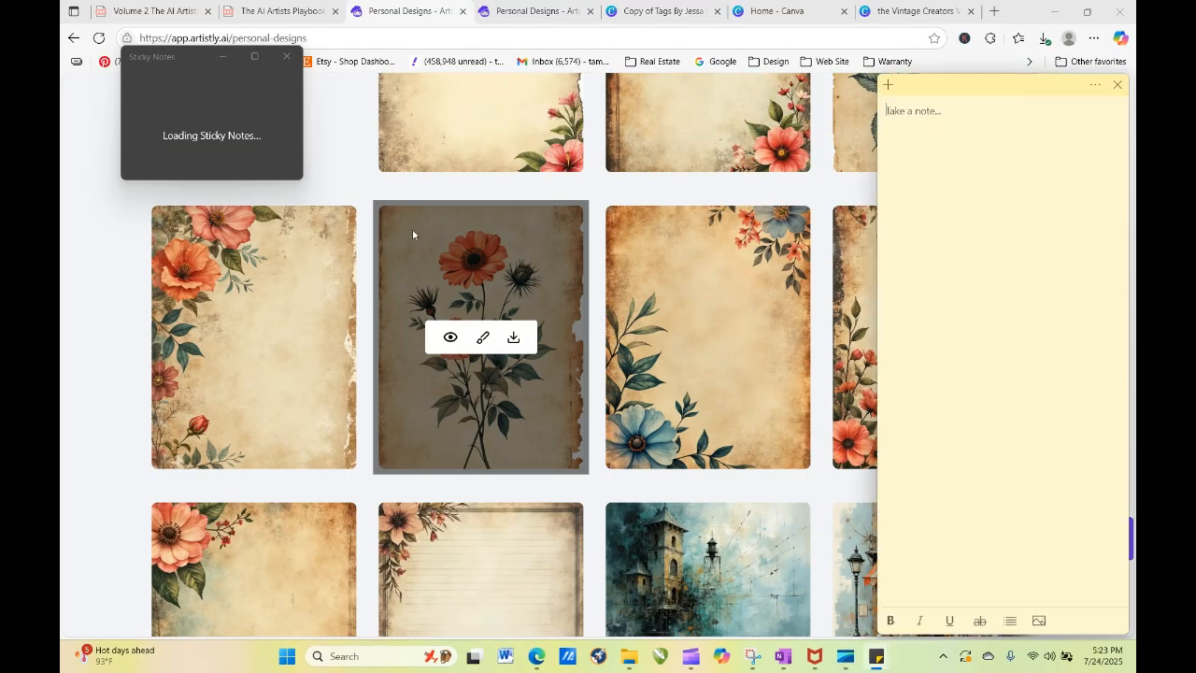
right_click(958, 125)
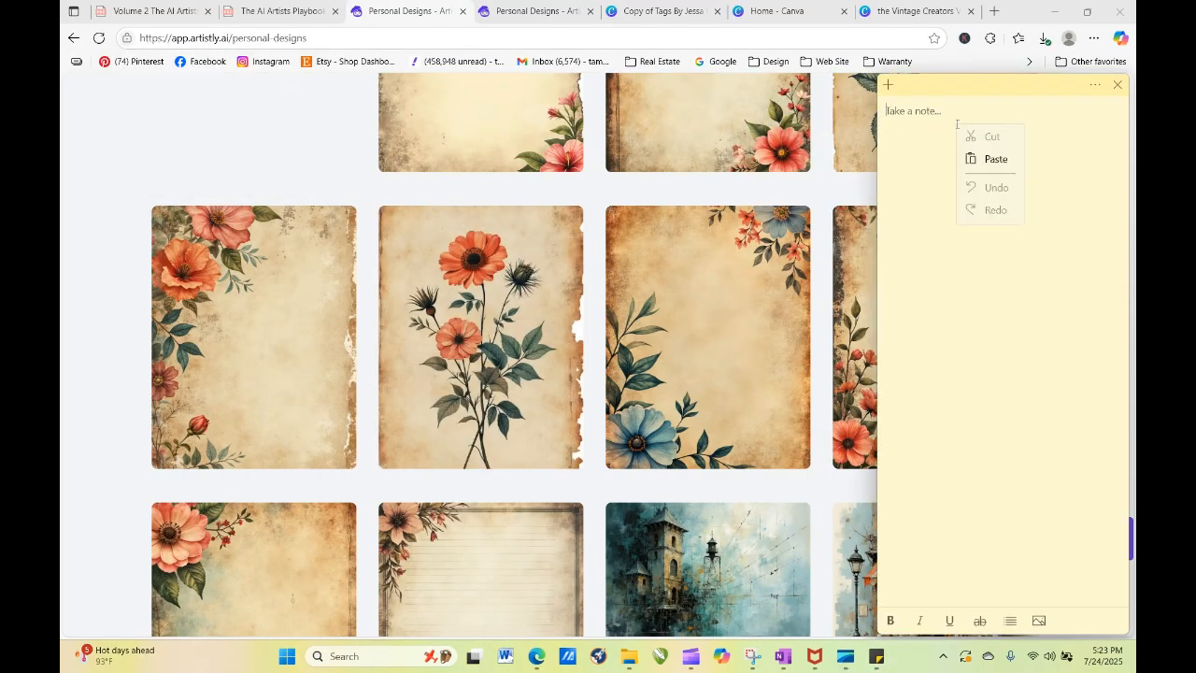
left_click(992, 184)
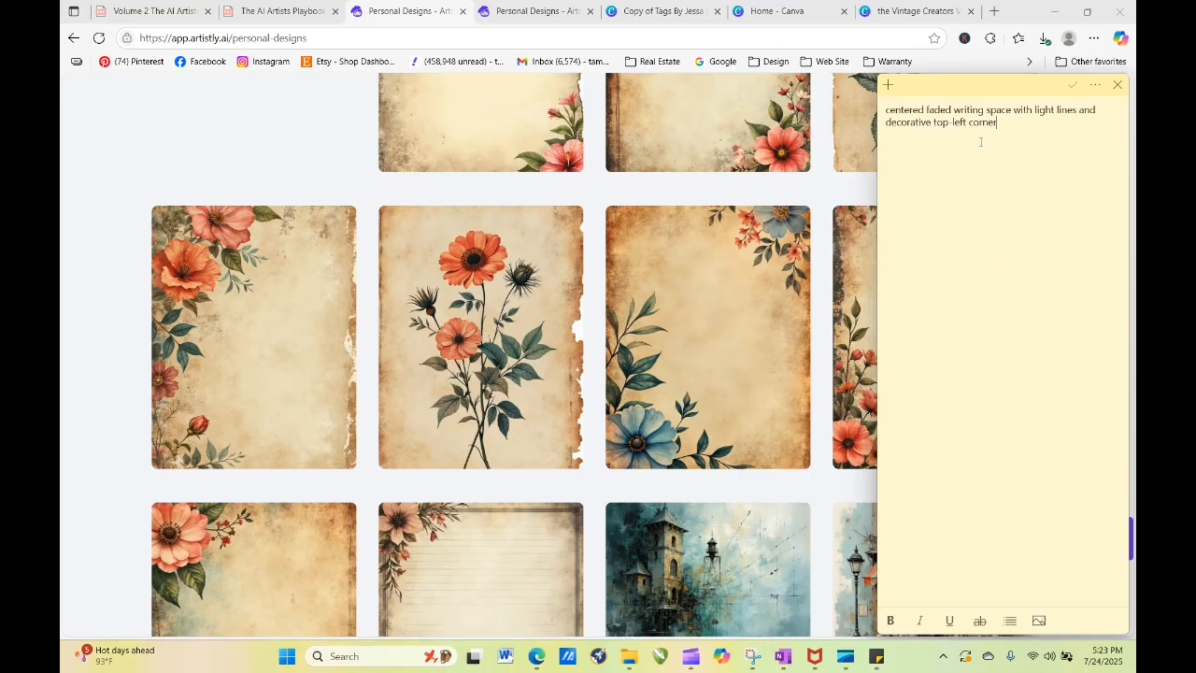
key("Return")
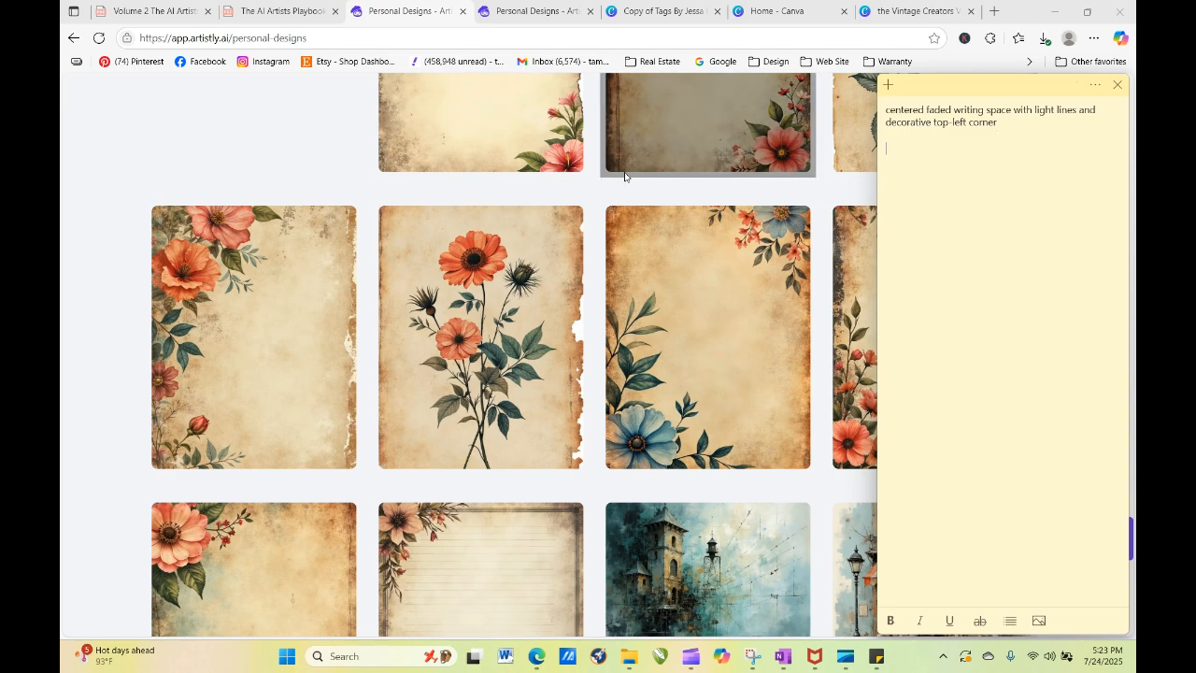
Step: Switch back to Artistly and copy the "printable junk journal page" prompt from the dark-edged coral flower page's details, then close them
left_click(299, 152)
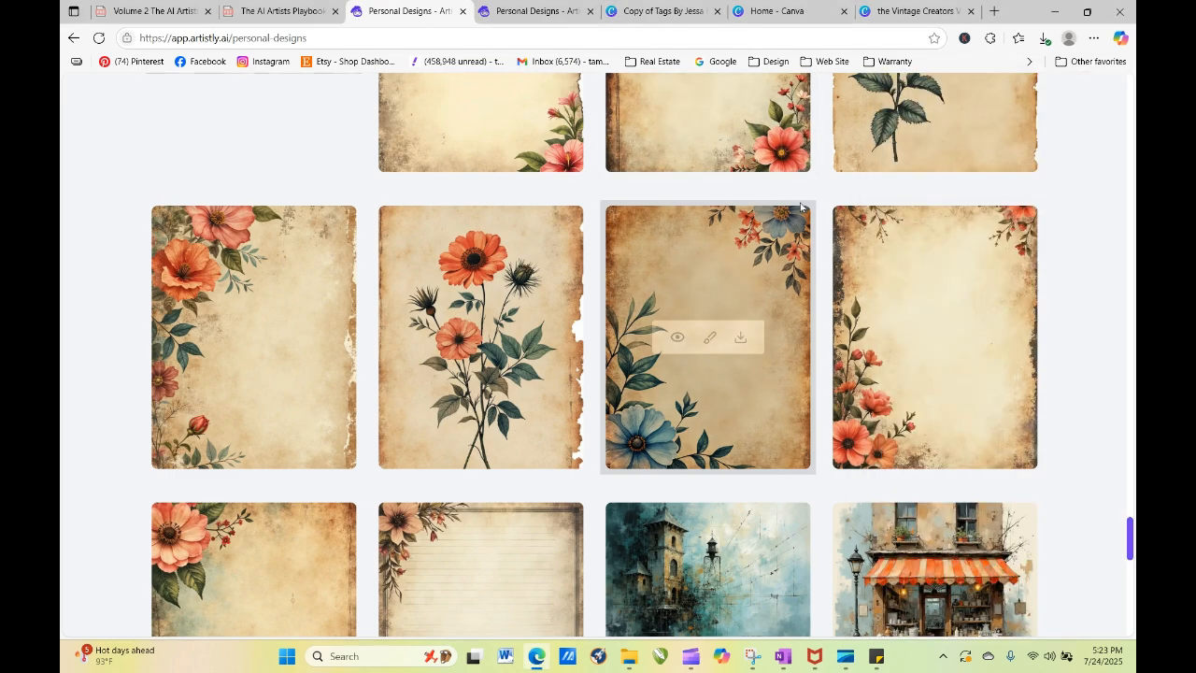
mouse_move(937, 305)
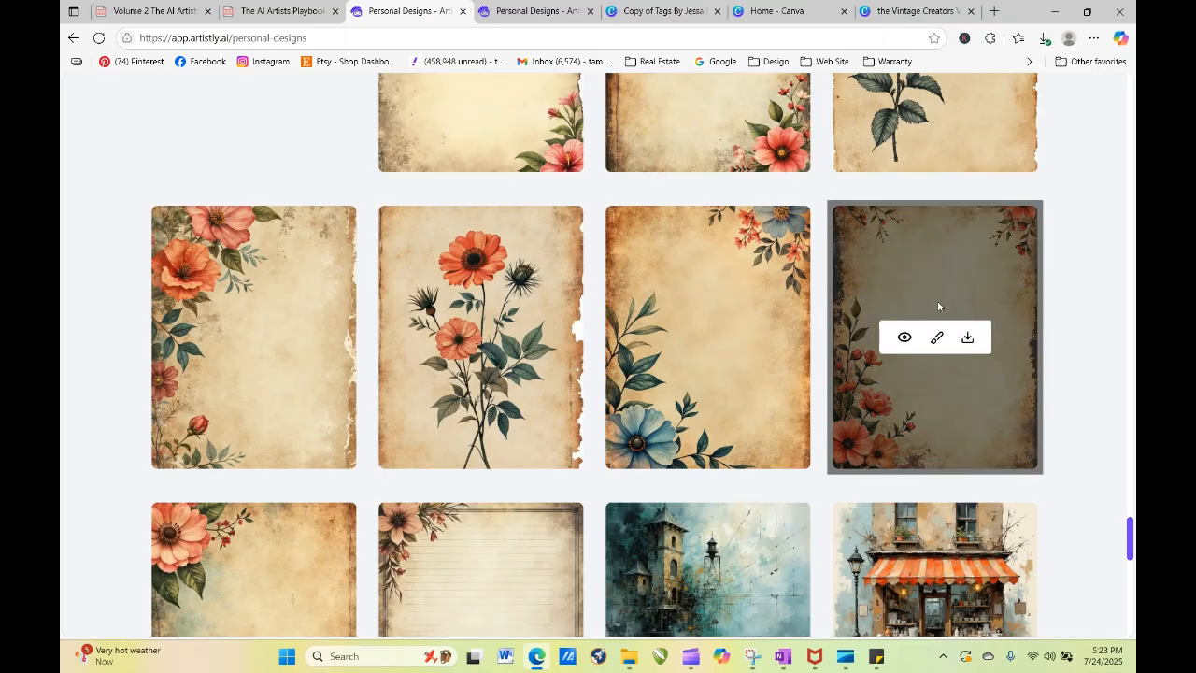
left_click(903, 338)
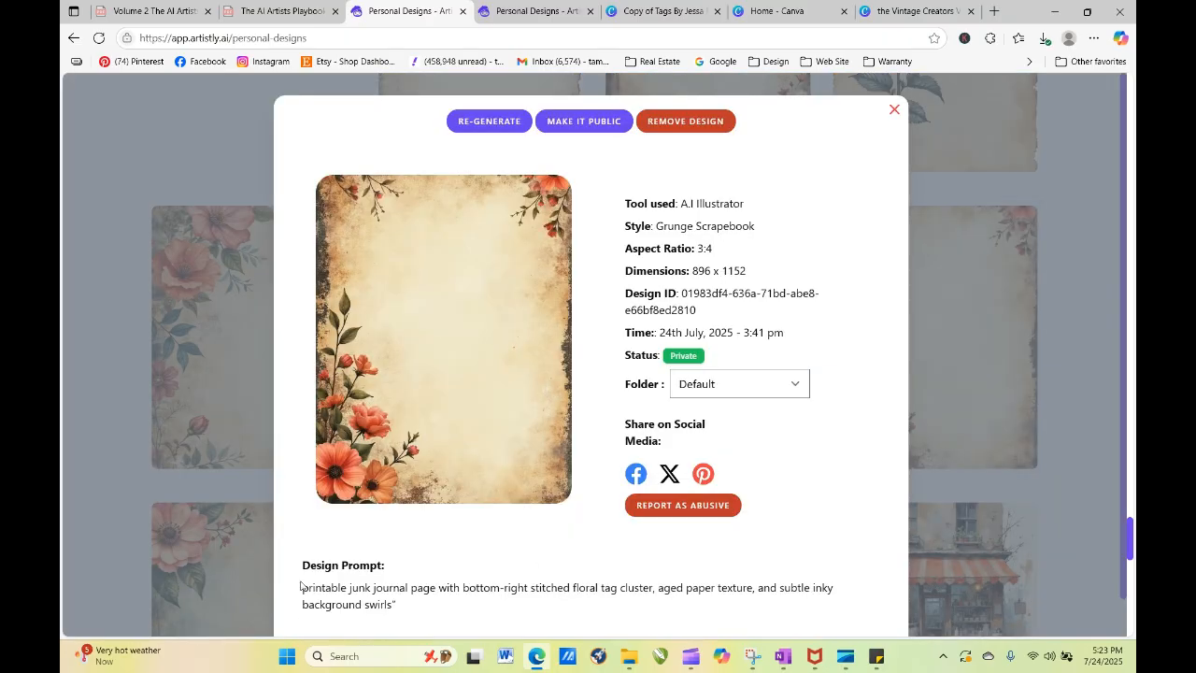
left_click_drag(302, 586, 396, 604)
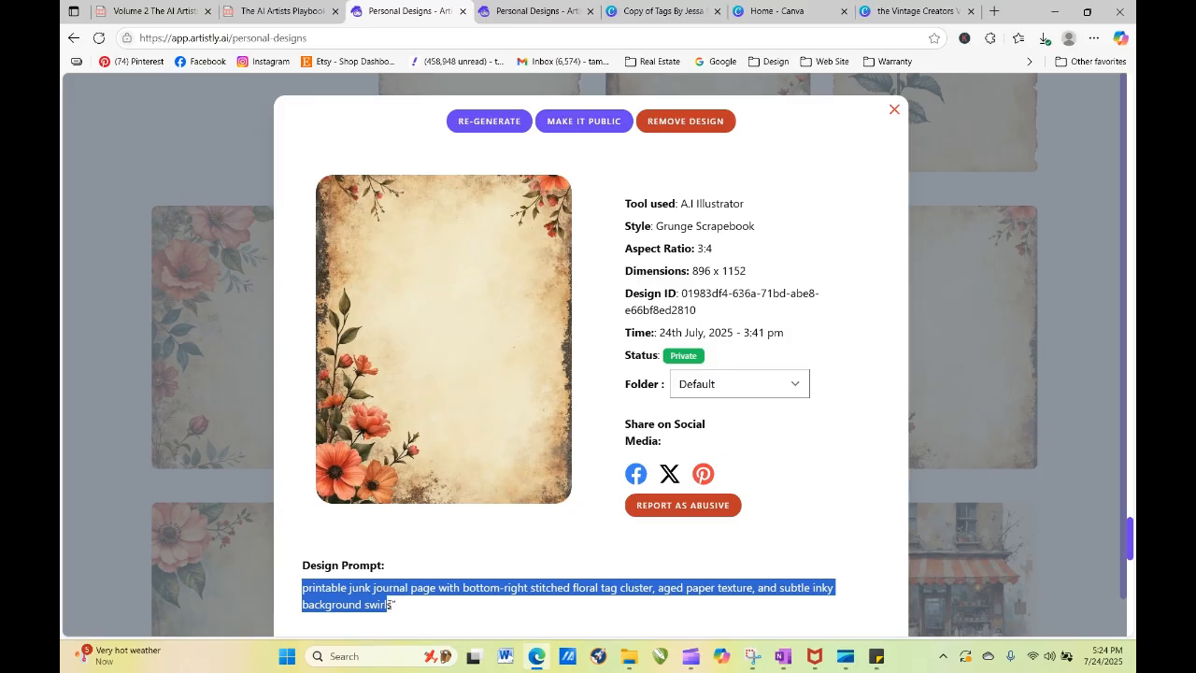
right_click(424, 471)
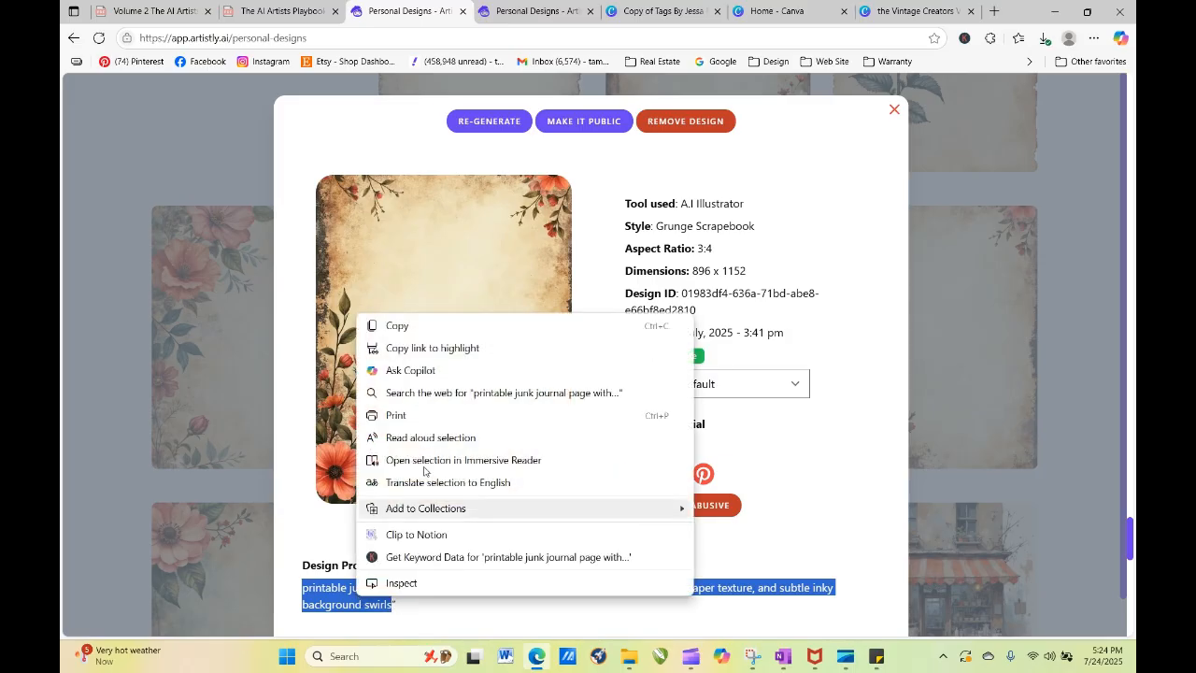
left_click(430, 327)
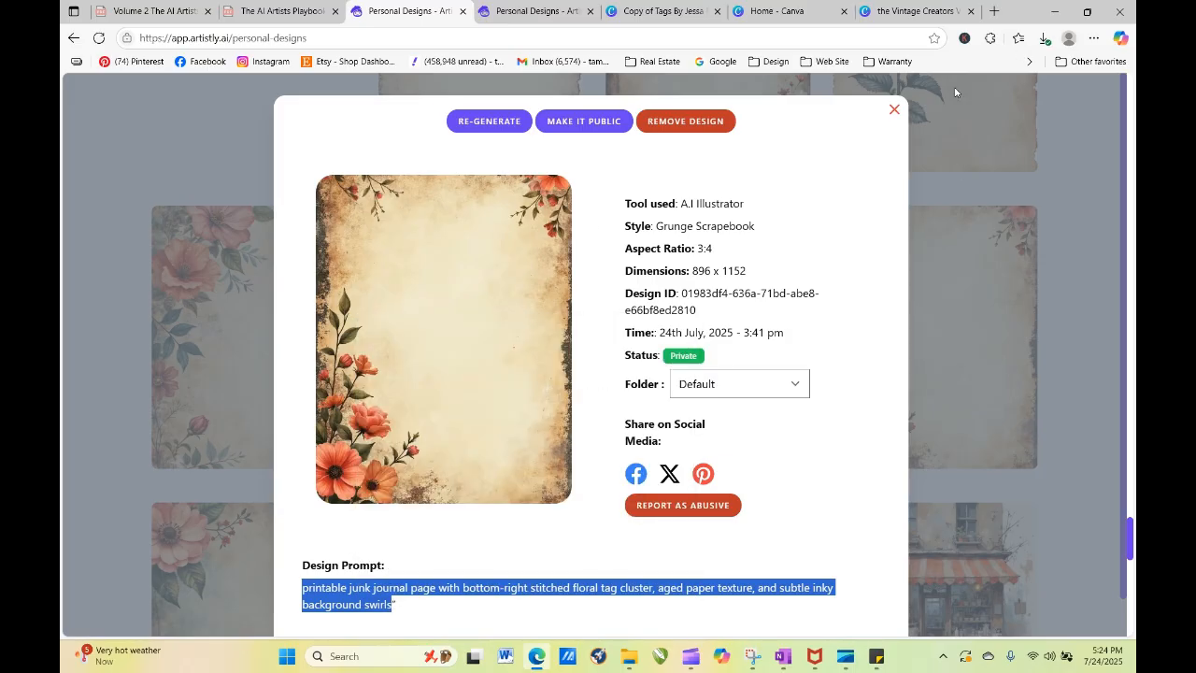
left_click(894, 109)
Step: Switch to Sticky Notes and paste the copied junk journal prompt below the first one, adding a new line after it
left_click(876, 656)
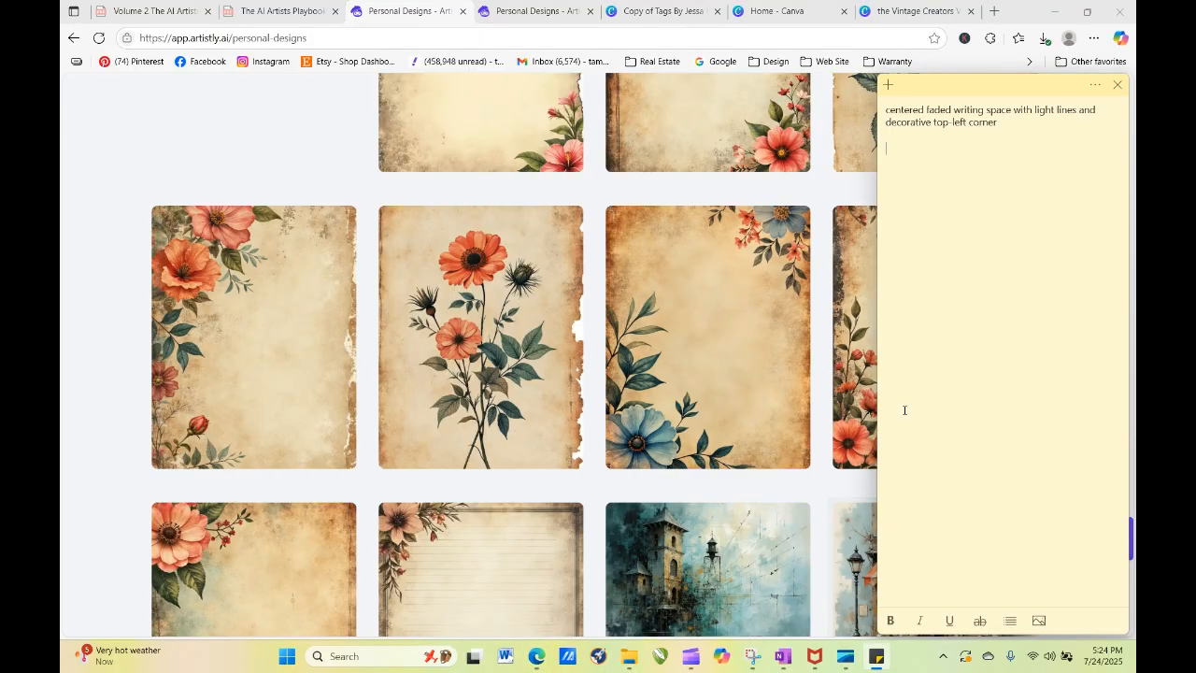
right_click(890, 147)
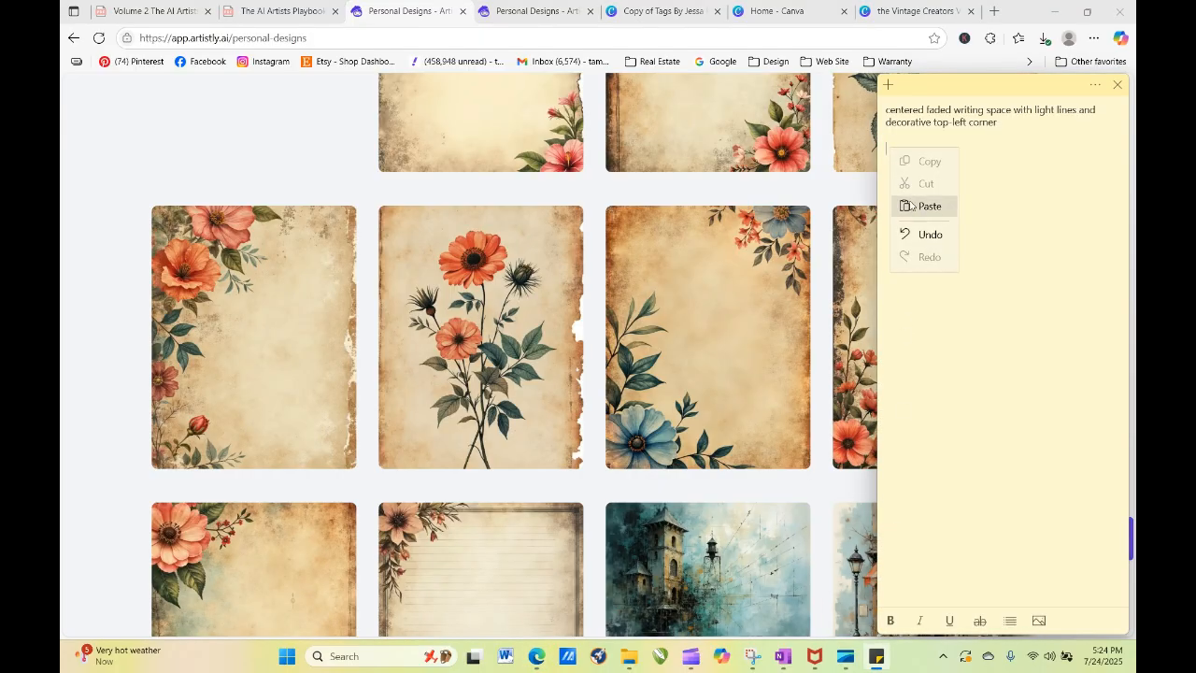
left_click(915, 204)
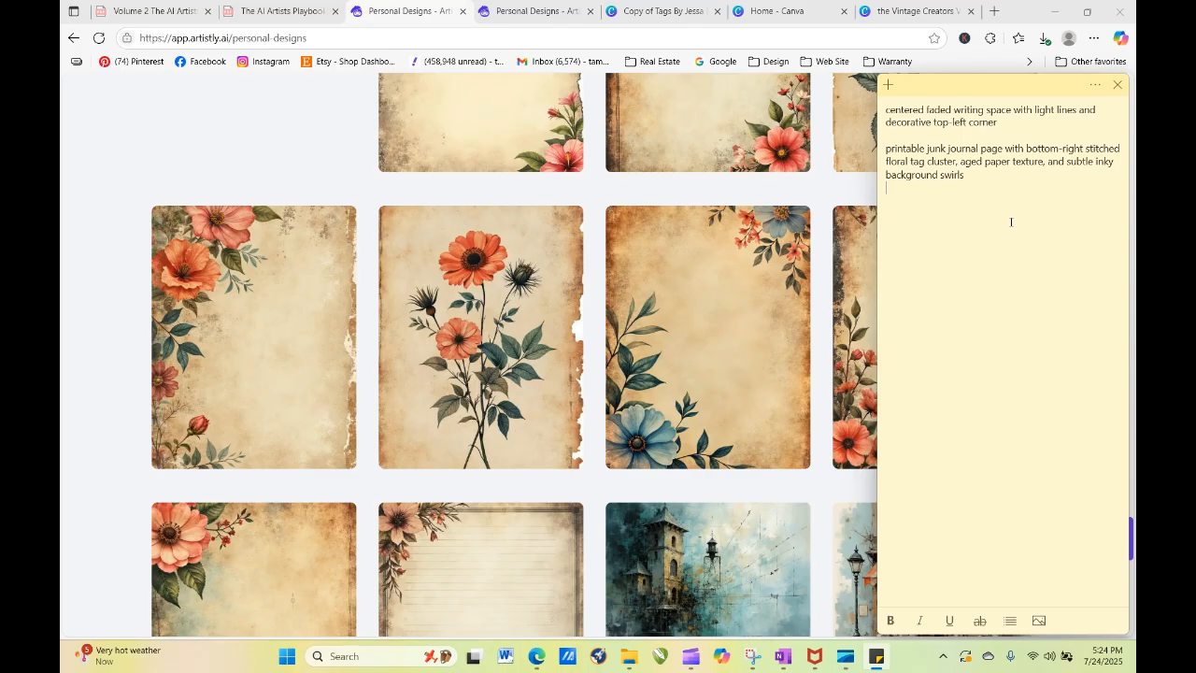
key("Return")
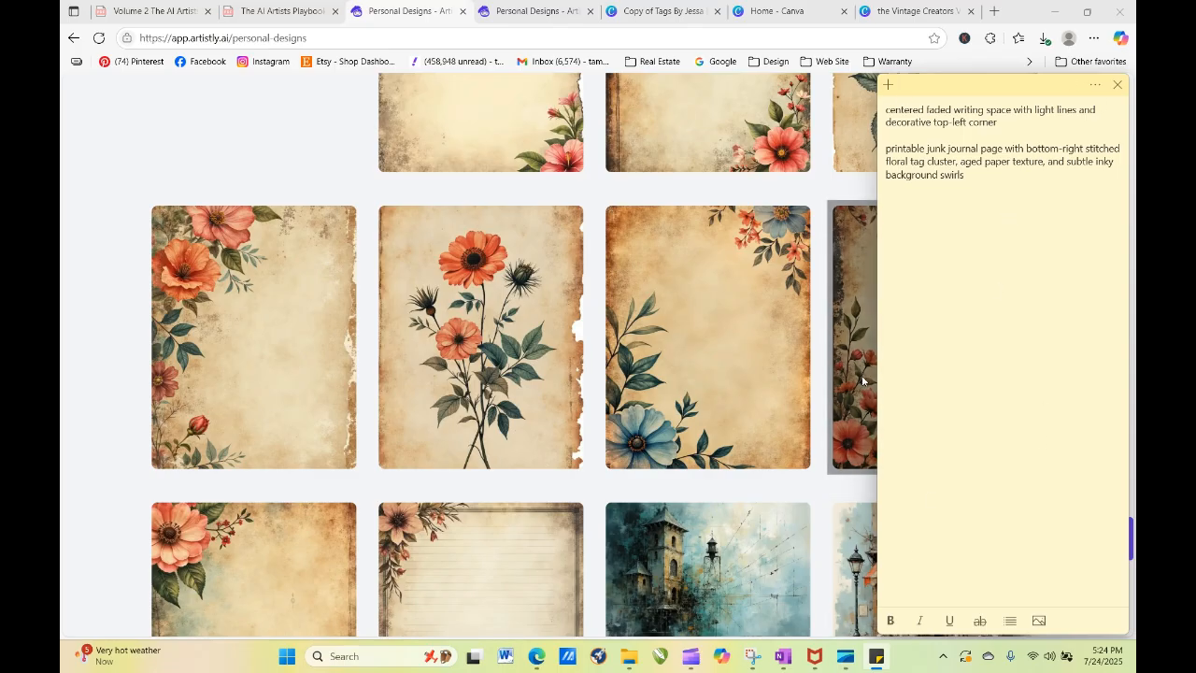
Step: Return to Artistly and start re-generating the square aged-paper design with pink peonies in opposite corners
left_click(283, 141)
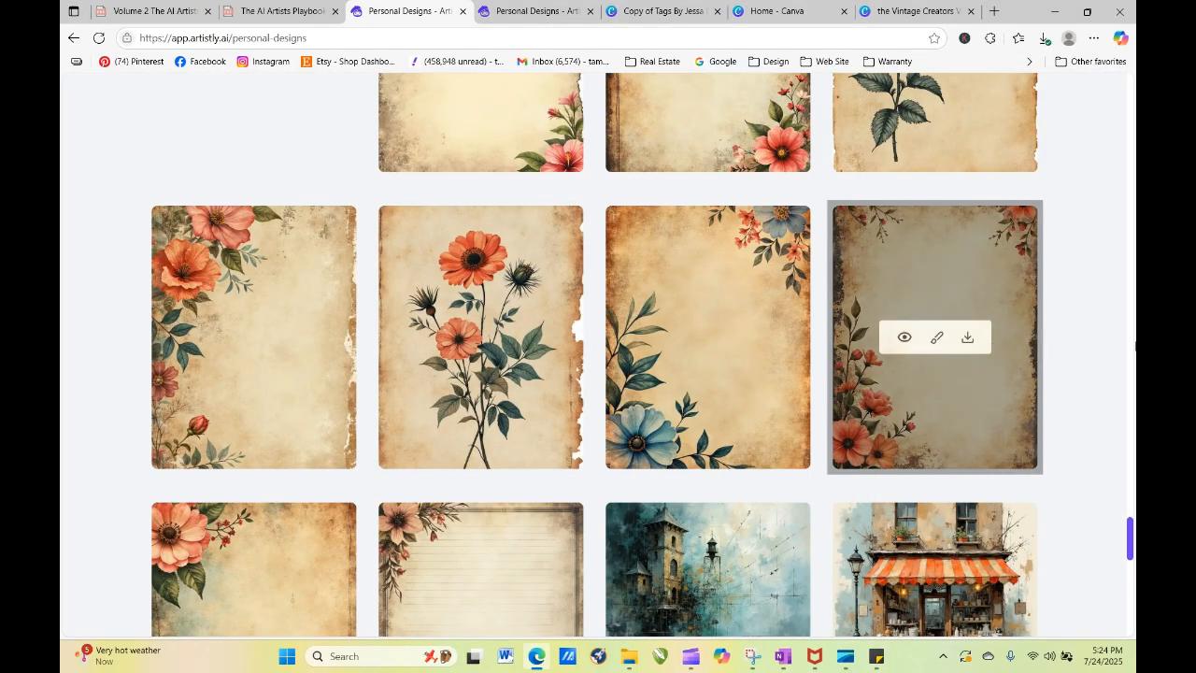
left_click_drag(1130, 537, 1113, 420)
mouse_move(625, 402)
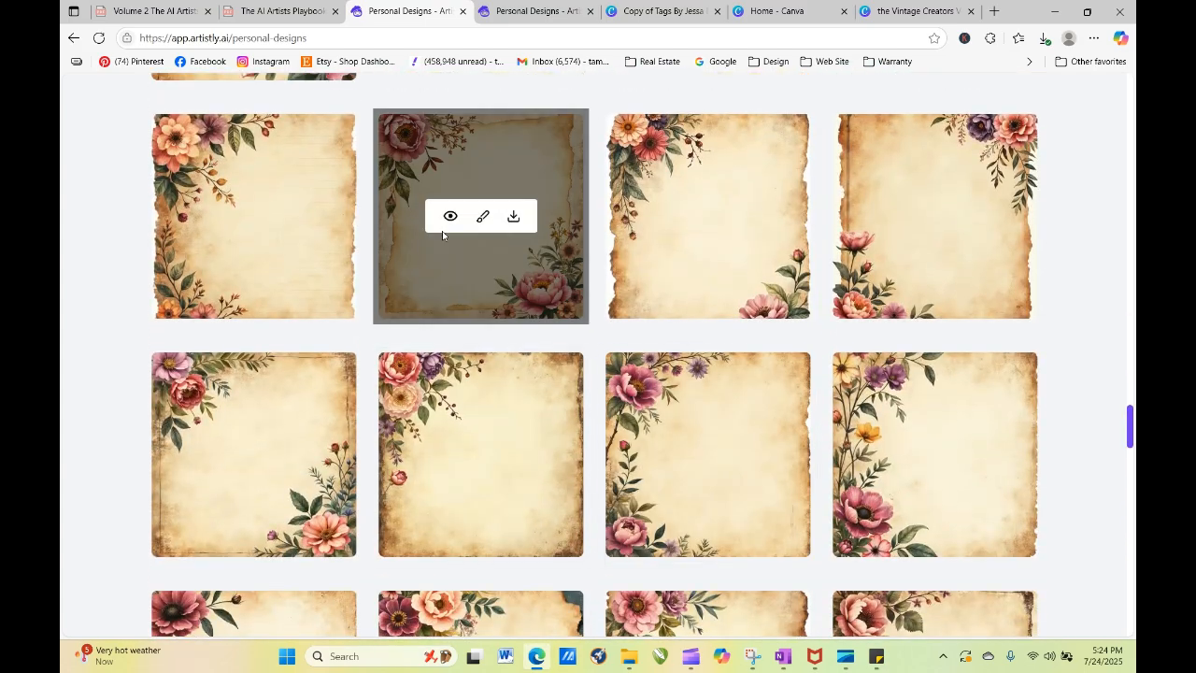
left_click(449, 216)
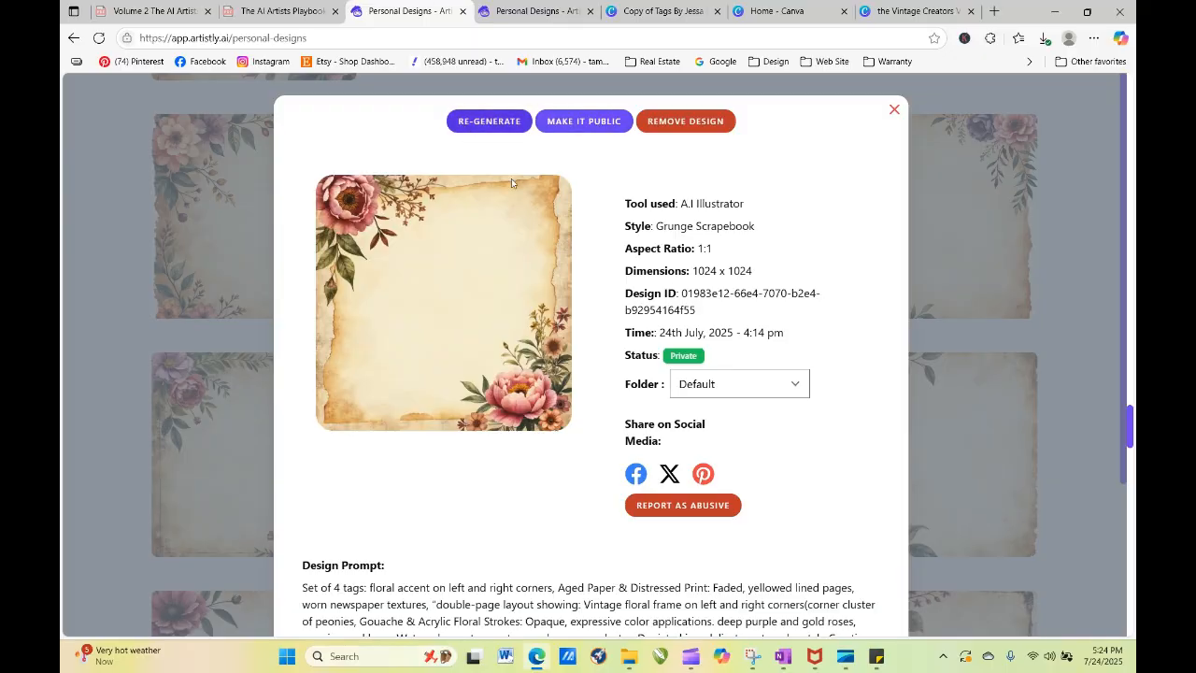
left_click(483, 129)
Step: Review the AI Art Illustrator's filled-in prompt, dimensions, quantity and the selected Grunge Scrapebook style
scroll(526, 342, "down", 5)
scroll(1102, 243, "down", 10)
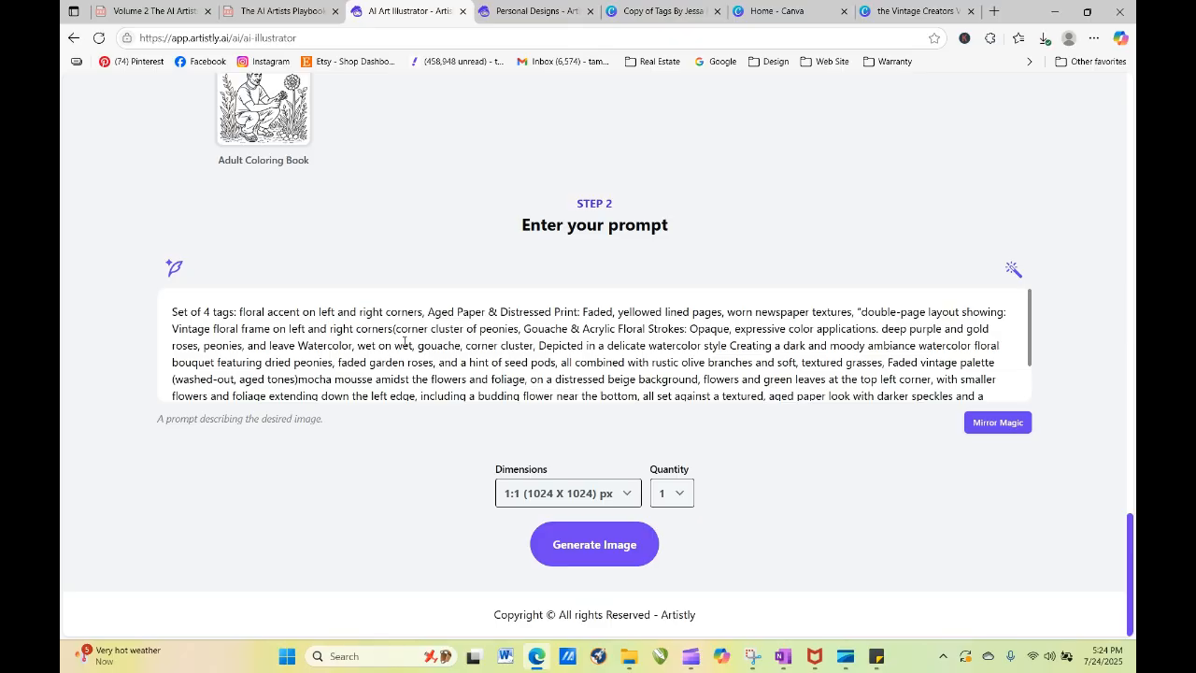
mouse_move(1029, 315)
left_mouse_down()
mouse_move(1028, 334)
mouse_move(1028, 308)
left_mouse_up()
scroll(734, 462, "up", 5)
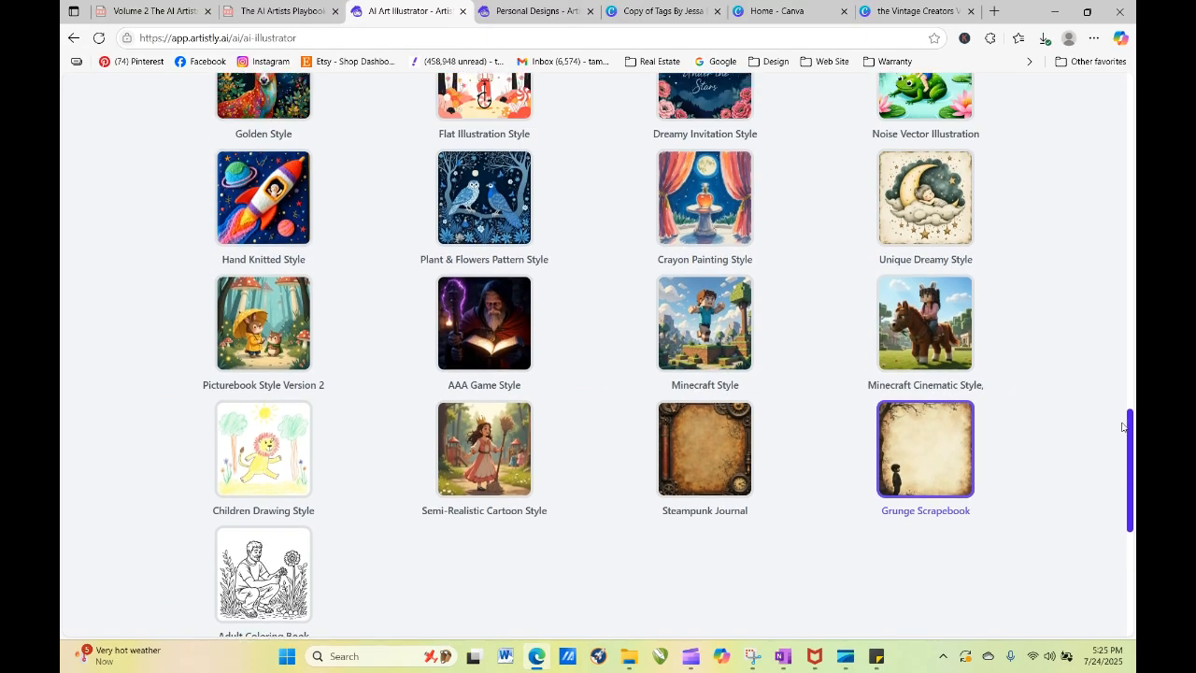
scroll(728, 486, "down", 5)
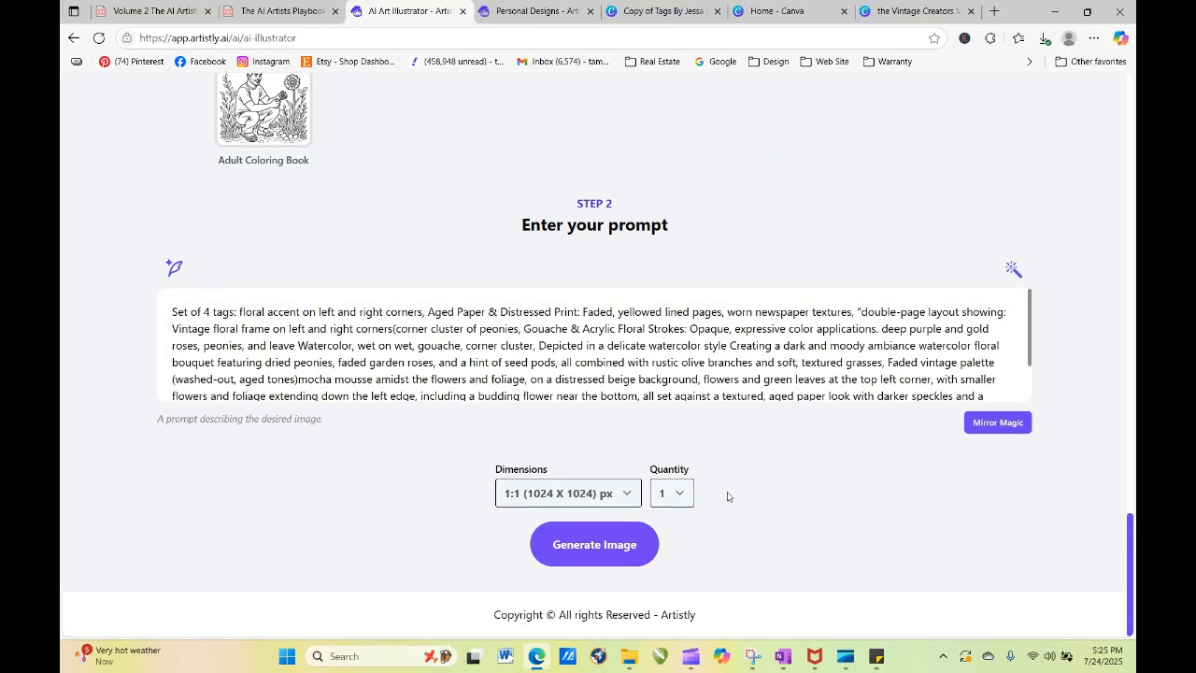
Step: Generate one 1:1 (1024 X 1024) px image from the filled-in "Set of 4 tags" prompt
left_click(554, 560)
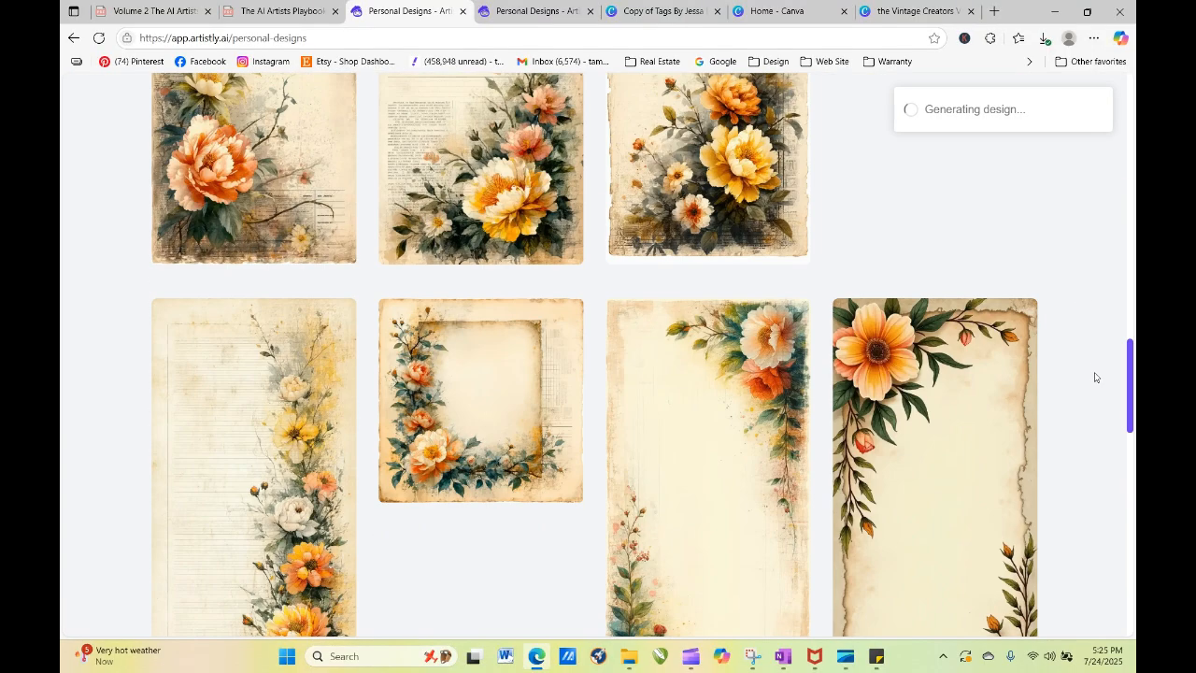
left_click_drag(1128, 381, 1112, 110)
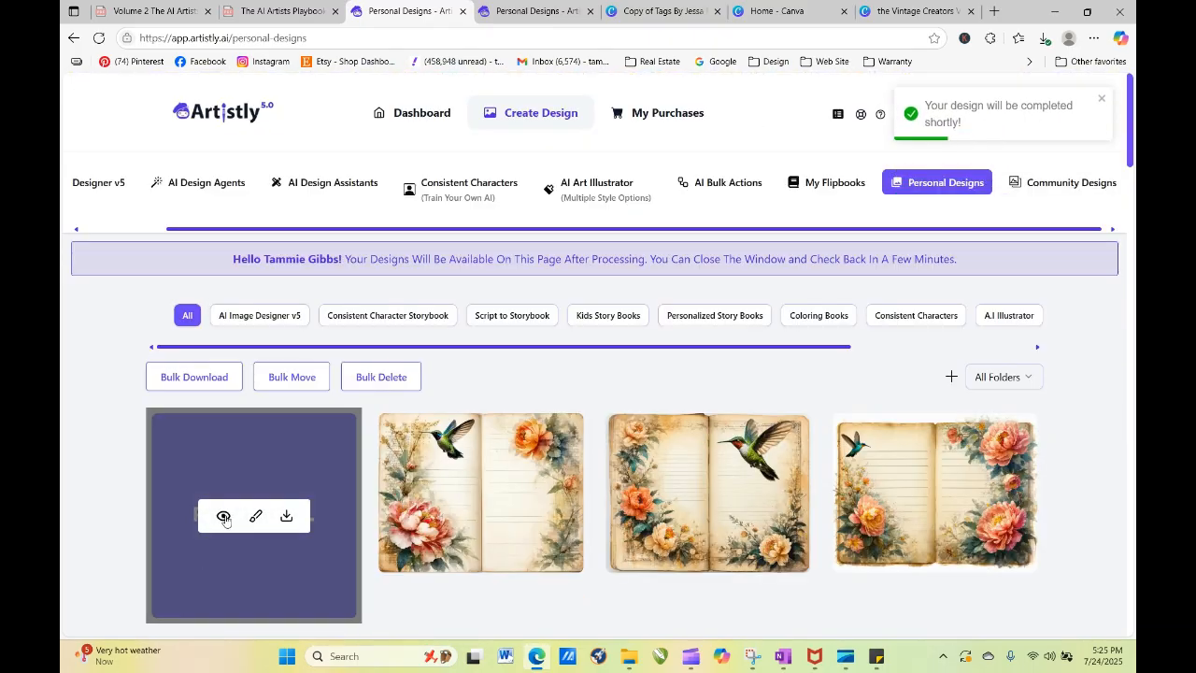
Step: Re-generate the newest processing design to produce another image from the same prompt and settings
left_click(222, 514)
left_click(493, 121)
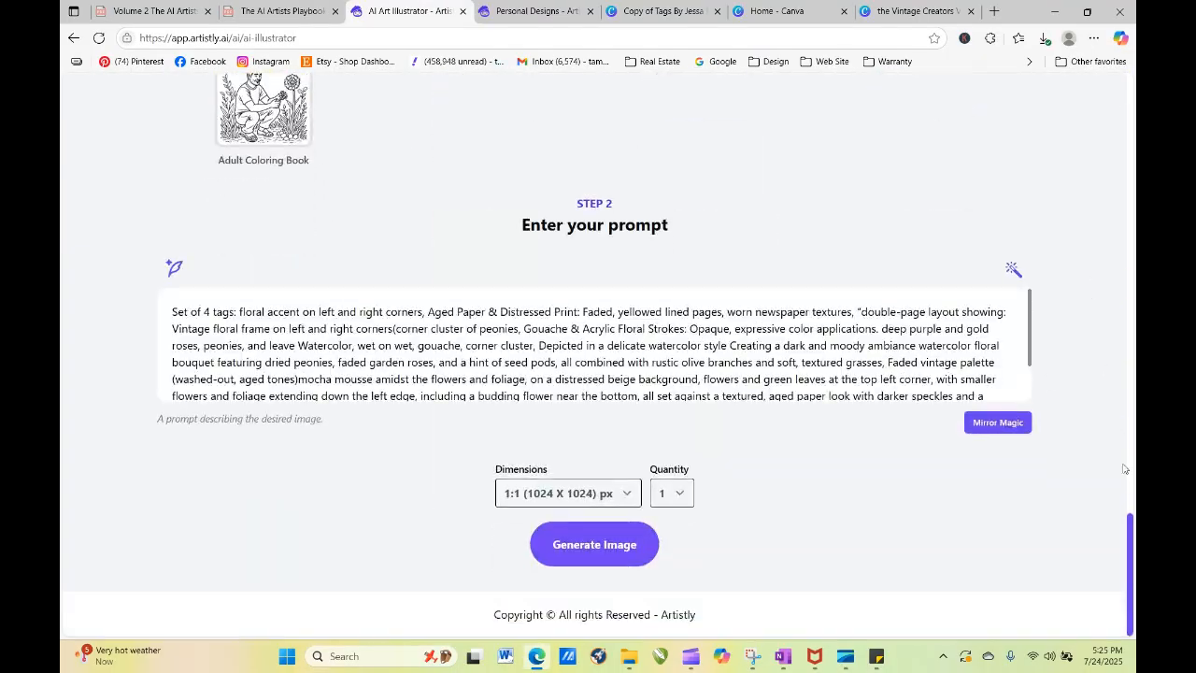
left_click_drag(1130, 549, 1120, 151)
left_click(908, 281)
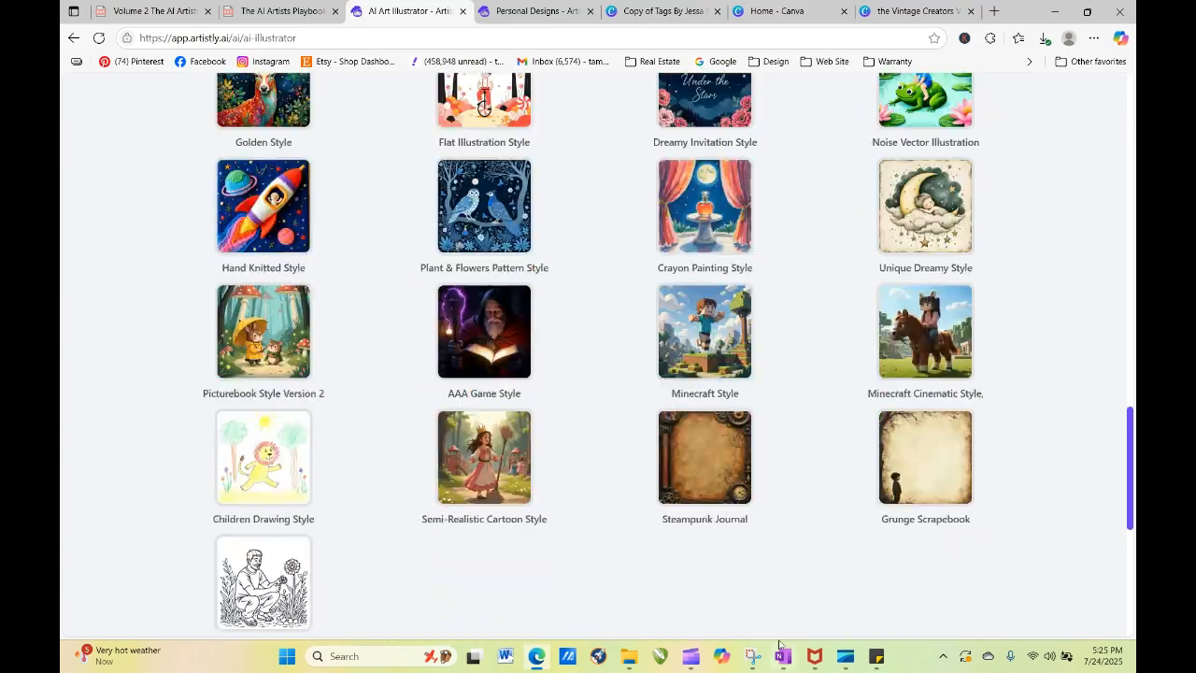
left_click(620, 537)
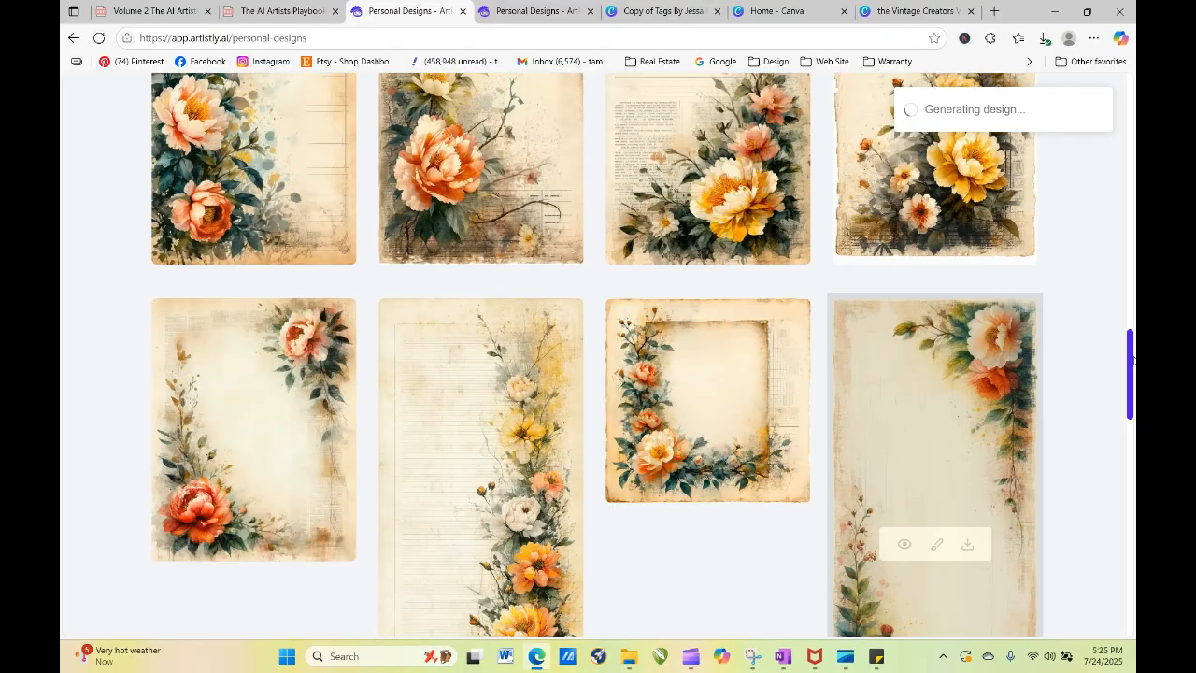
left_click_drag(1131, 360, 1109, 132)
scroll(1109, 131, "down", 1)
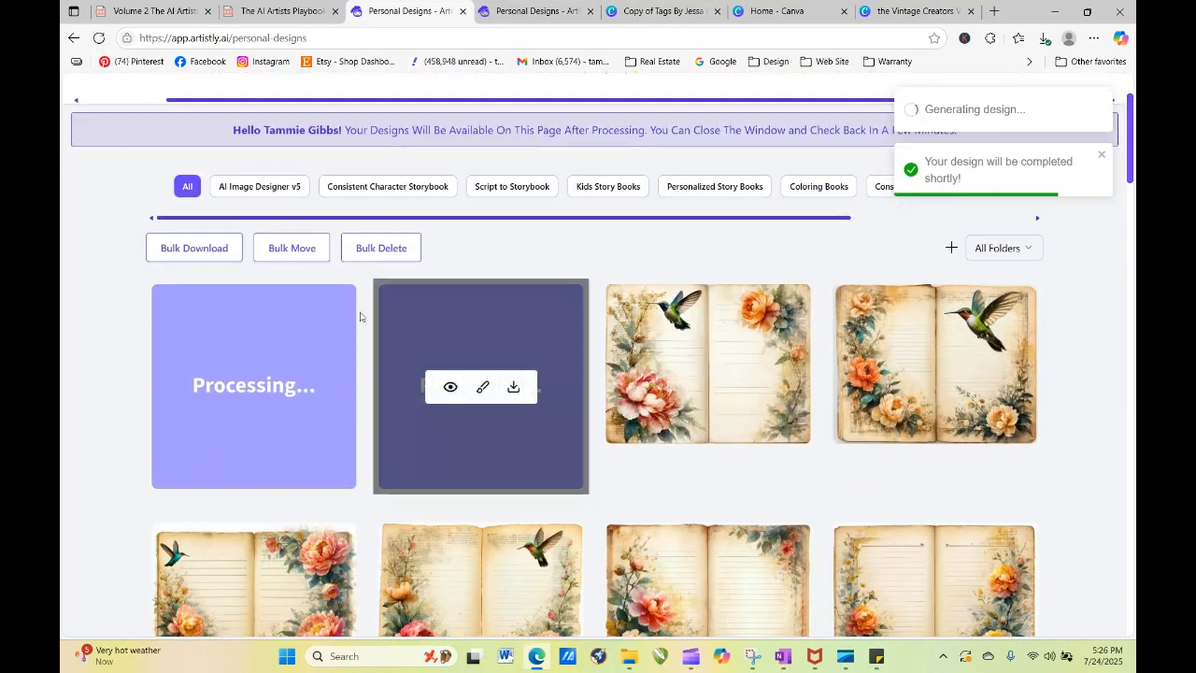
Step: Reload the personal designs page to check the two processing designs
mouse_move(227, 411)
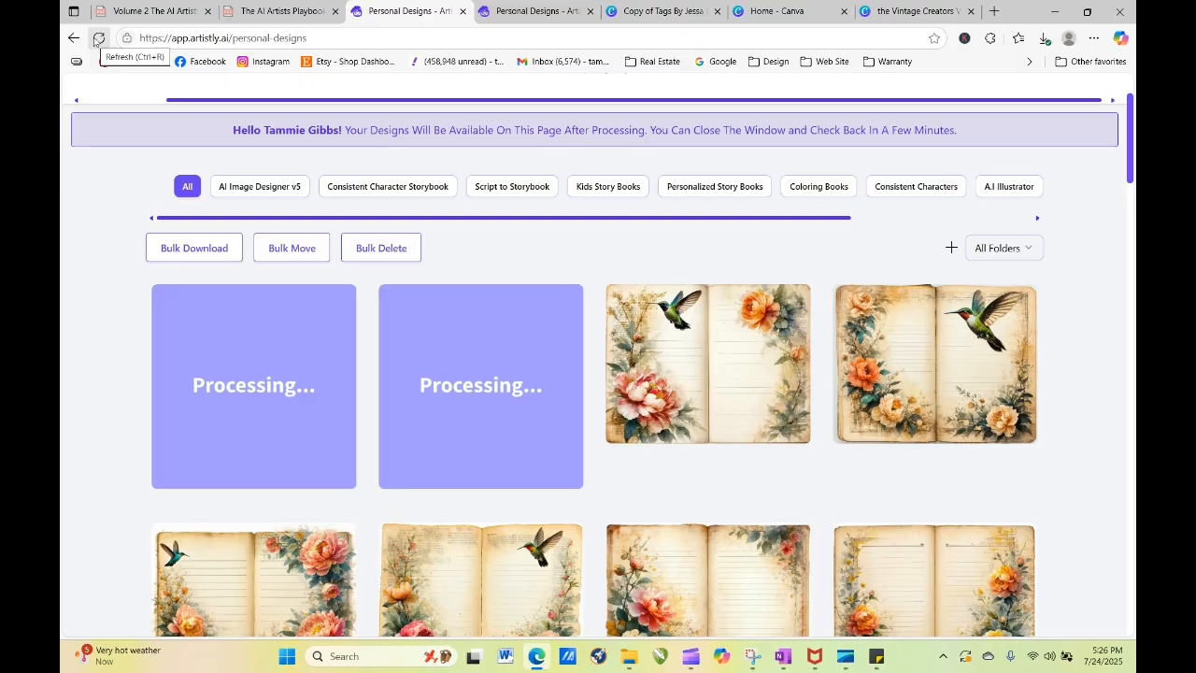
left_click(97, 39)
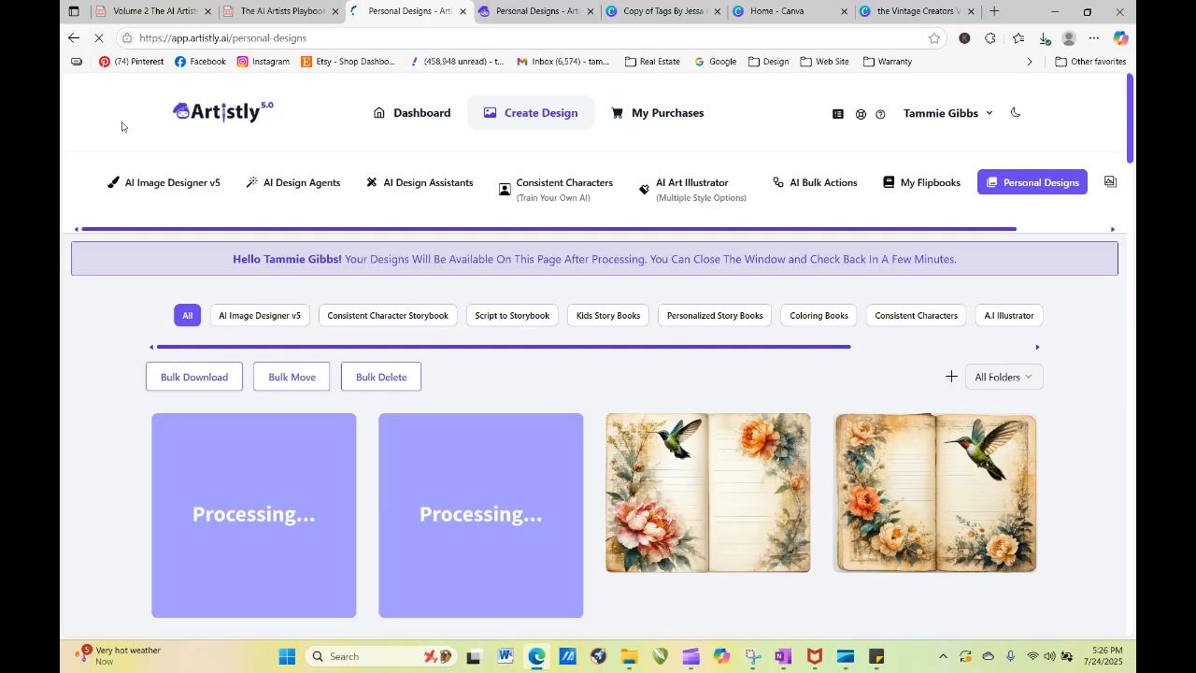
left_click(98, 38)
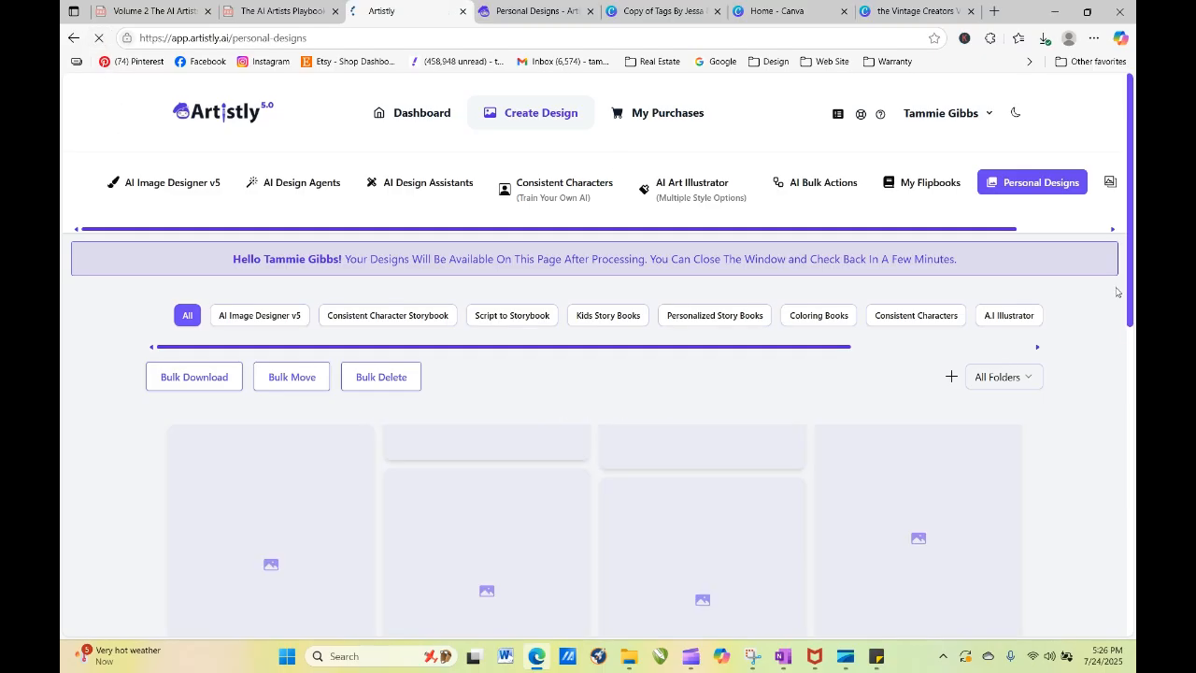
Step: Load two more batches of personal designs and browse the earlier aged-paper floral pages
left_click_drag(1131, 148, 1132, 626)
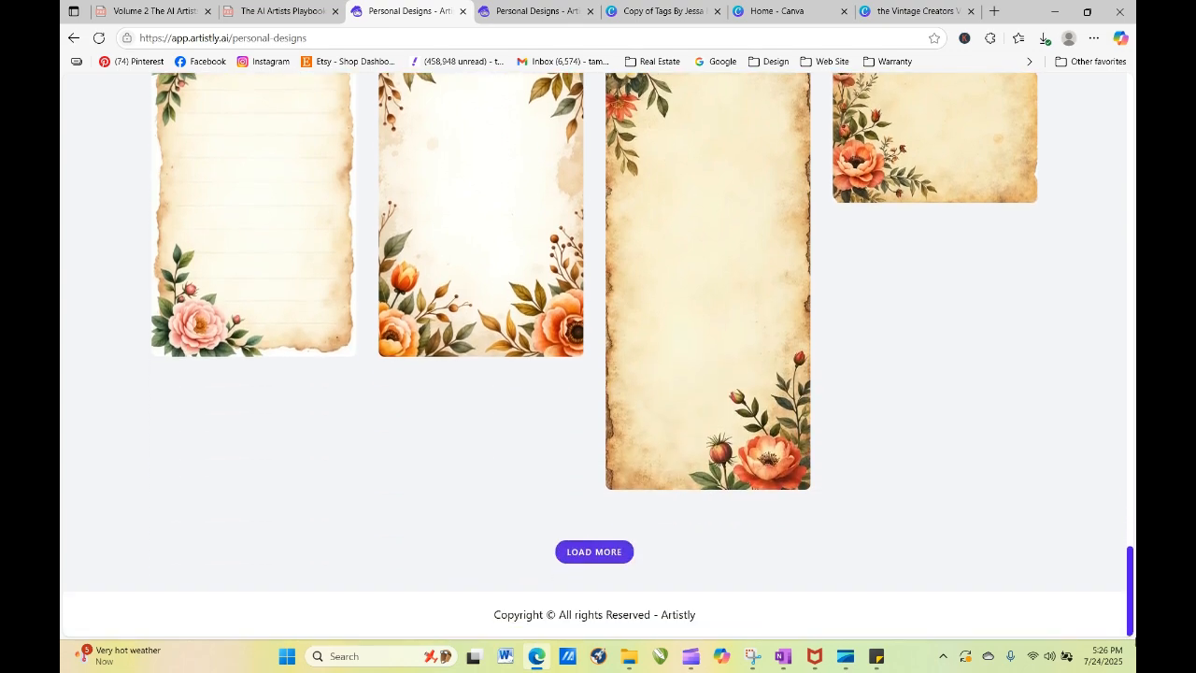
left_click(618, 550)
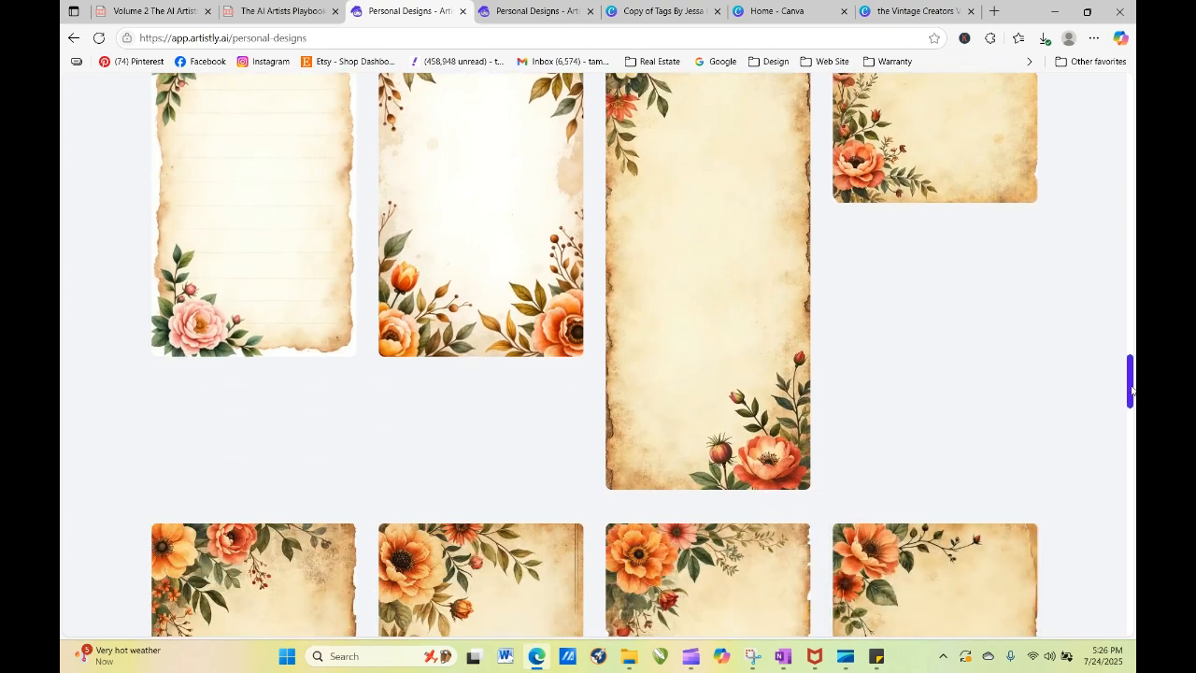
left_click_drag(1131, 391, 1131, 622)
left_click(594, 552)
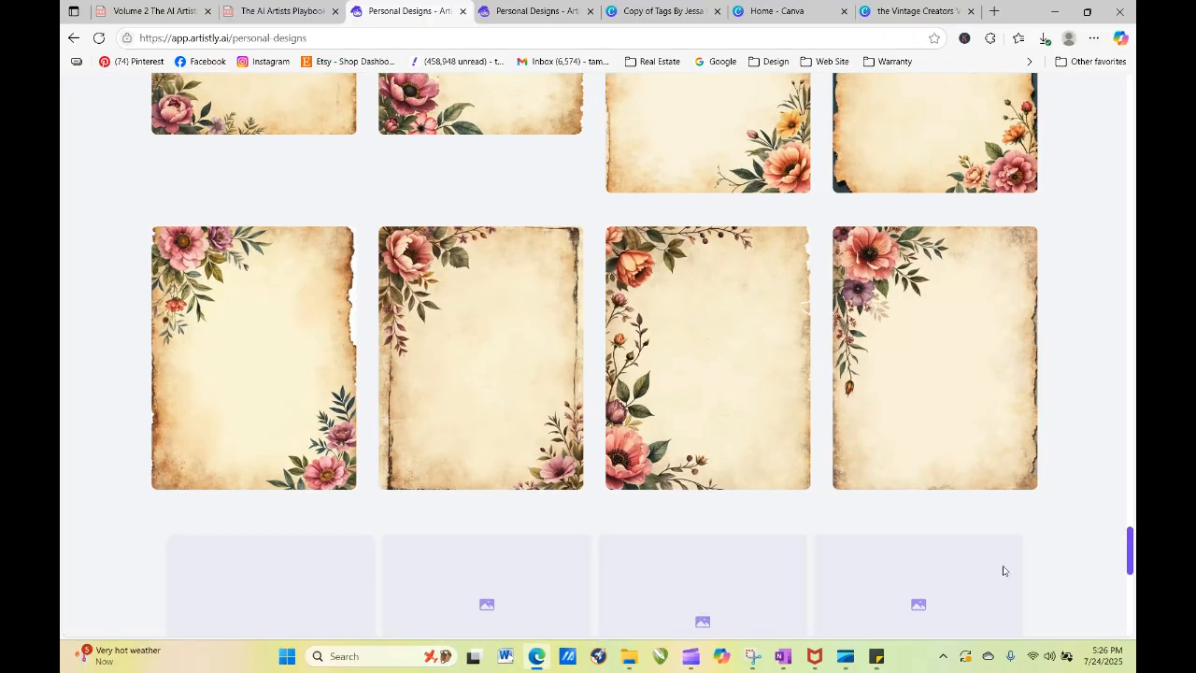
left_click_drag(1129, 467, 1128, 516)
Step: Examine the details of the pink hibiscus page and the neighbouring left-edge floral page, then close them and look over the nearby designs
mouse_move(479, 413)
left_click(450, 357)
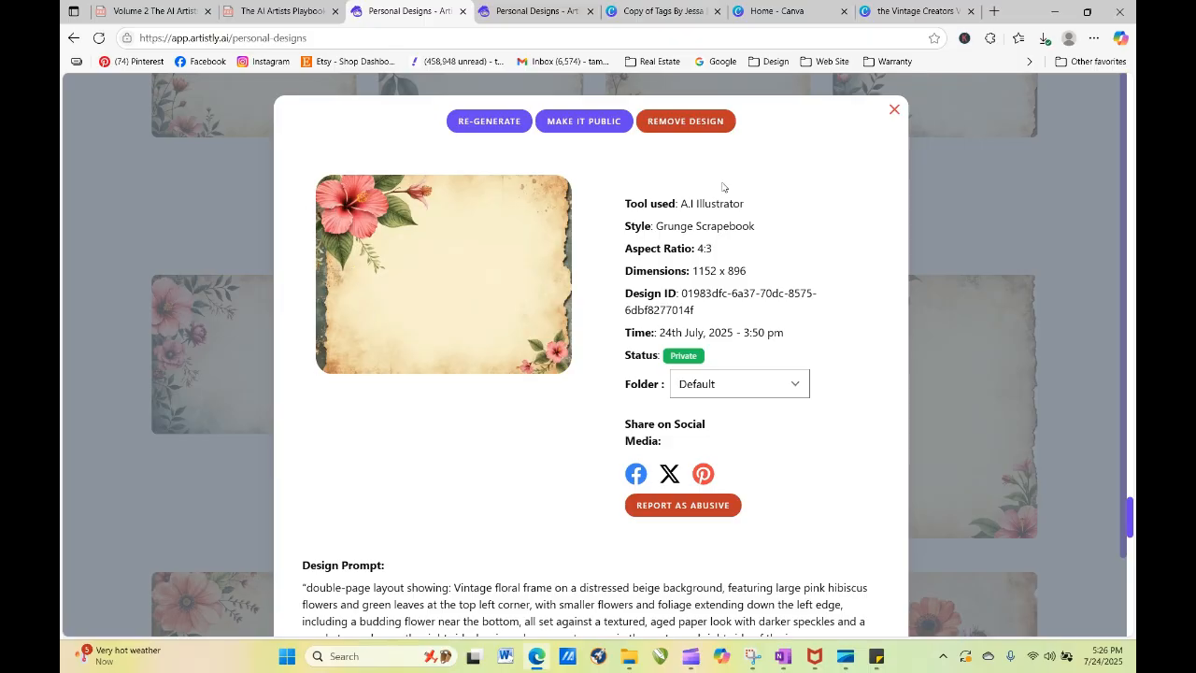
left_click(893, 109)
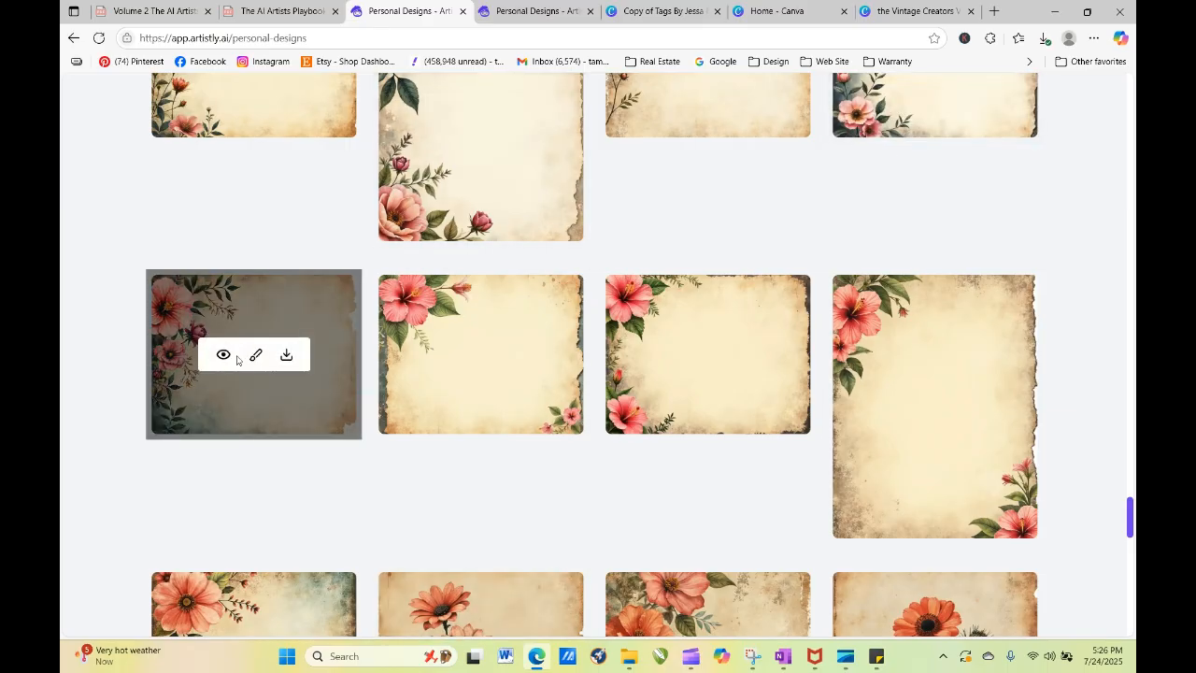
left_click(225, 356)
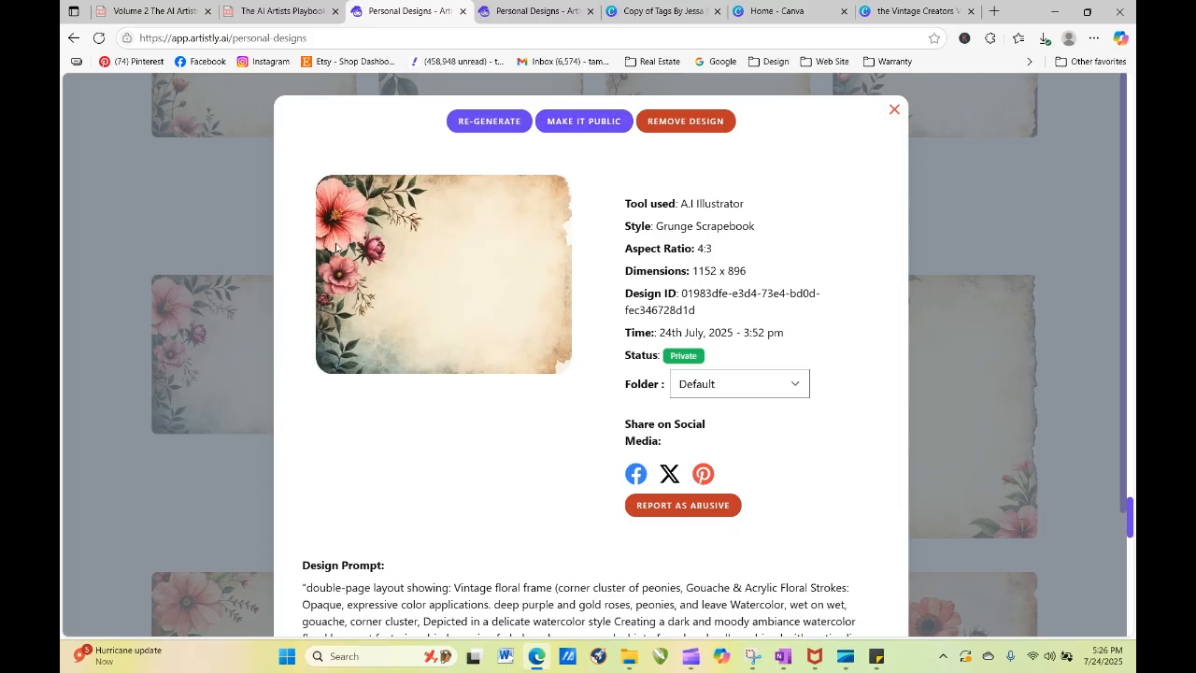
left_click(895, 109)
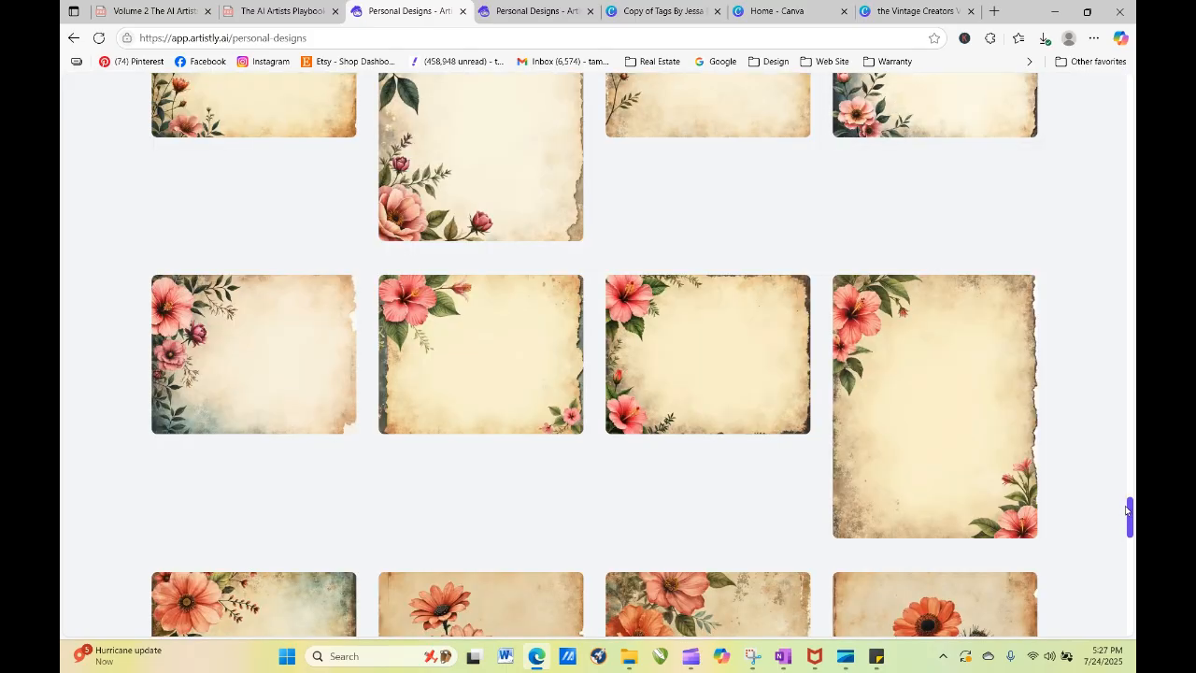
left_click_drag(1127, 510, 1130, 490)
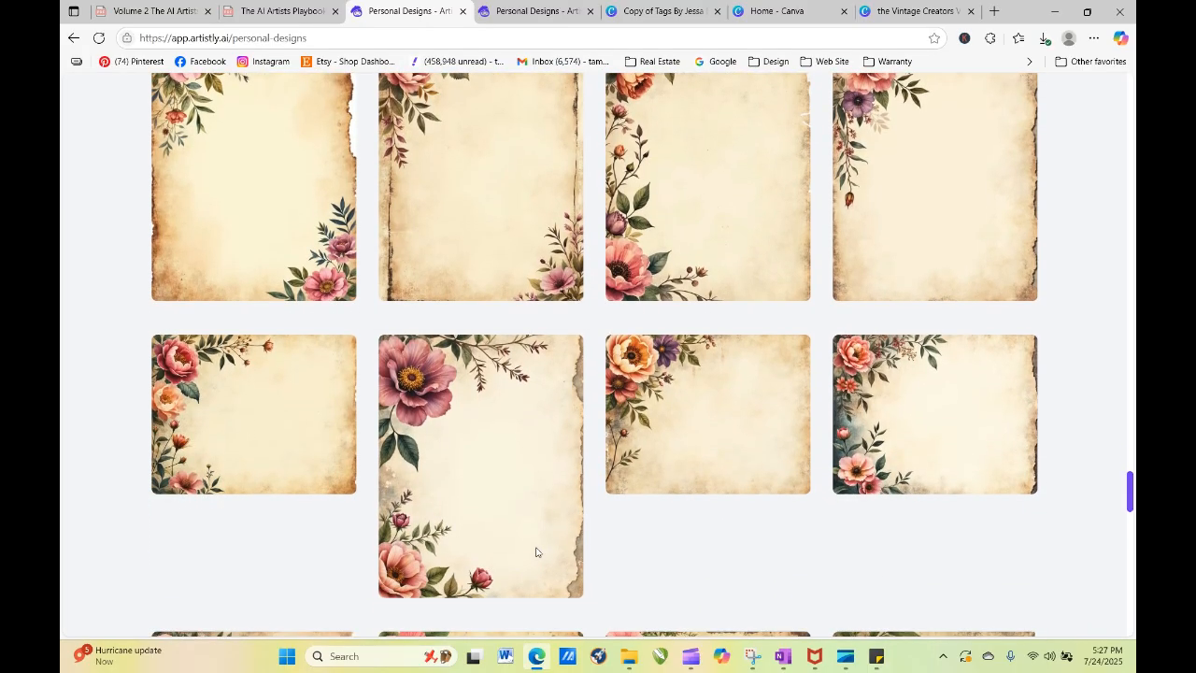
mouse_move(502, 526)
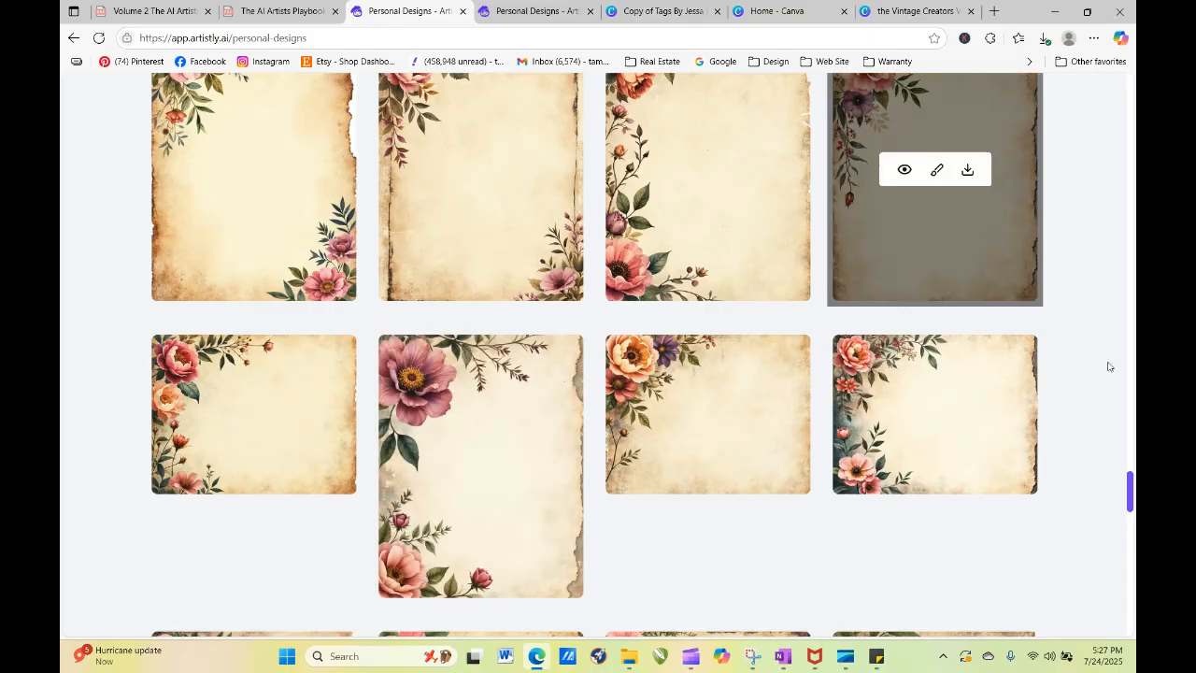
left_click_drag(1130, 509, 1130, 103)
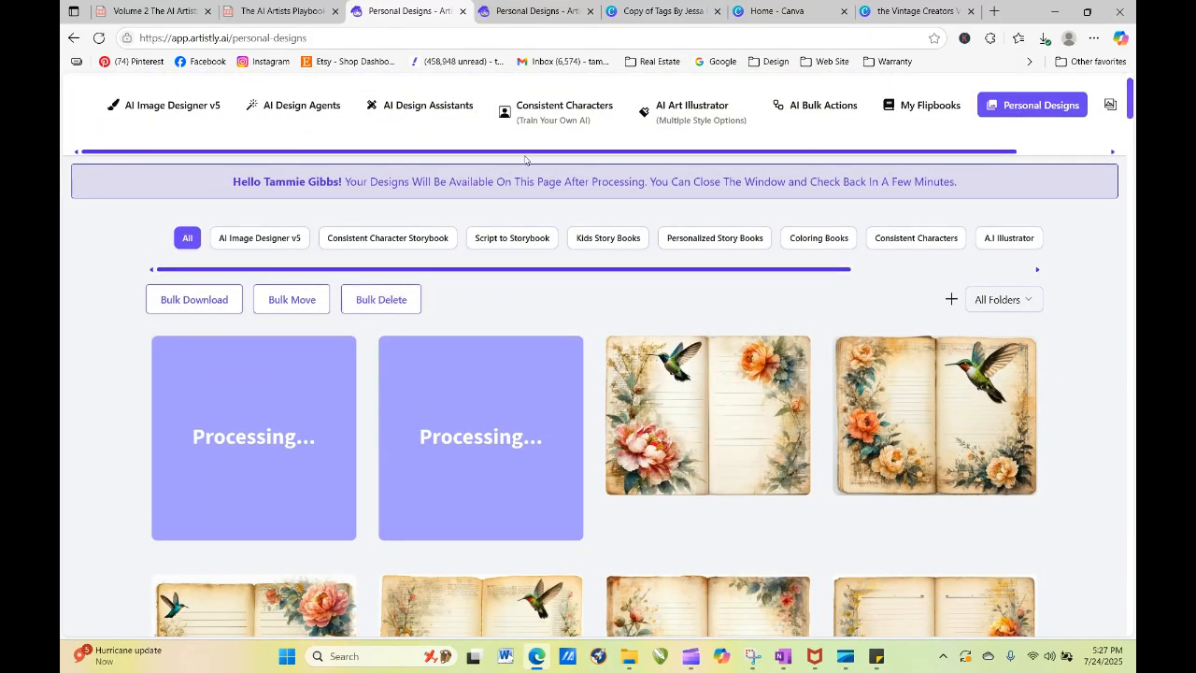
left_click(1004, 305)
key("m")
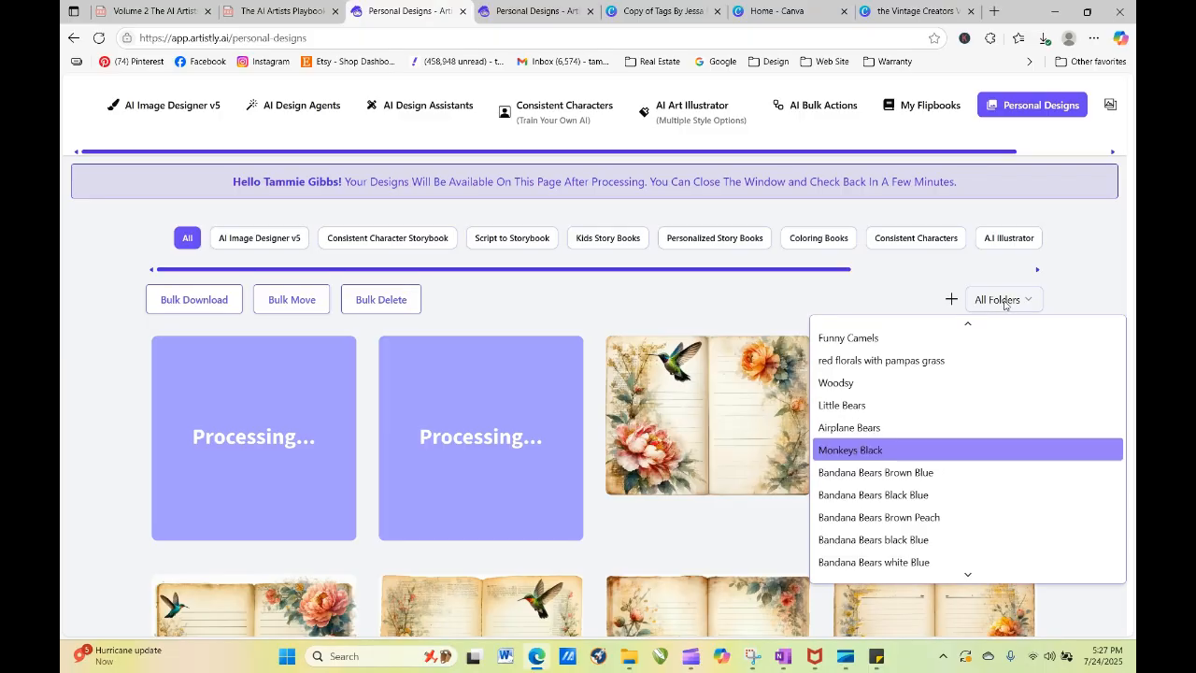
key("Return")
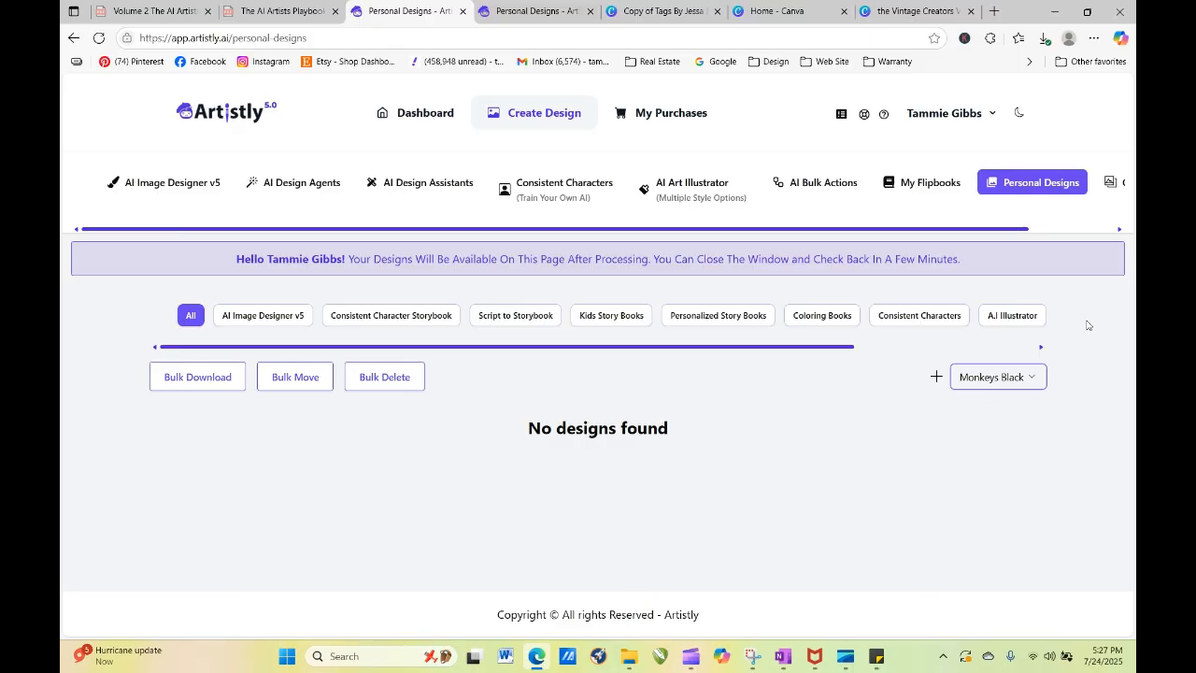
Step: Filter the personal designs to the Mocha Mousse Florals folder
left_click(1011, 381)
key("m")
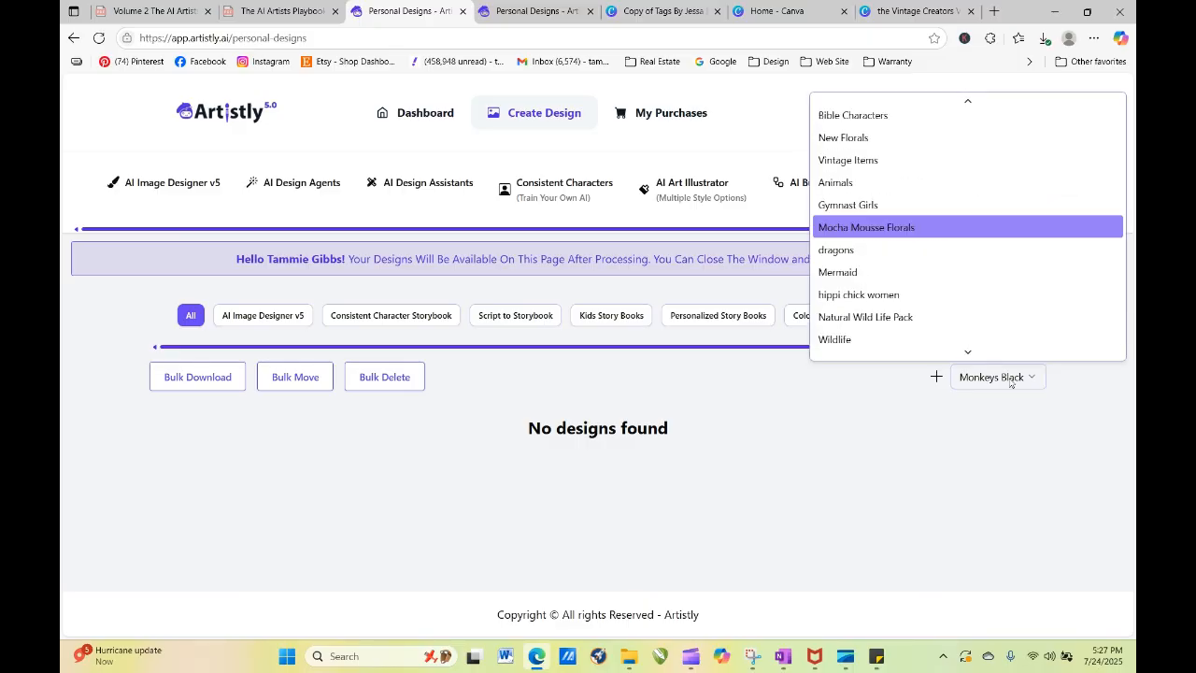
left_click(912, 230)
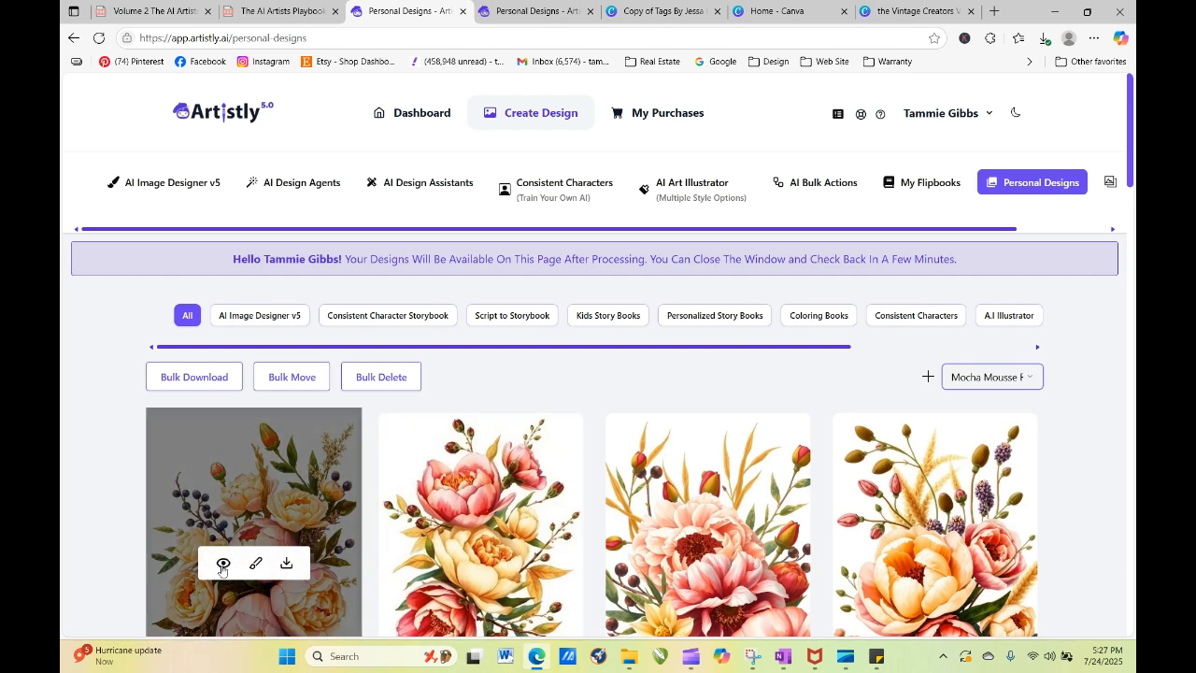
Step: Copy the first peony bouquet's design prompt from "corner cluster of peonies" through "amidst the flowers and foliage," and close its details
left_click(220, 567)
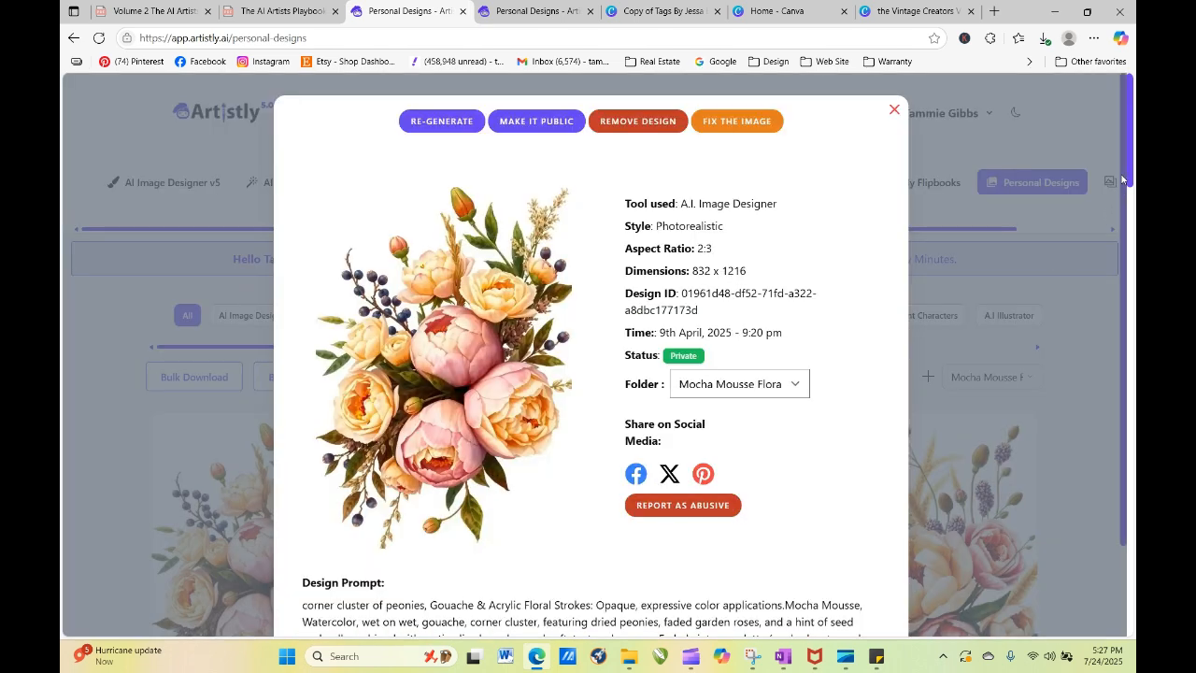
scroll(614, 489, "down", 2)
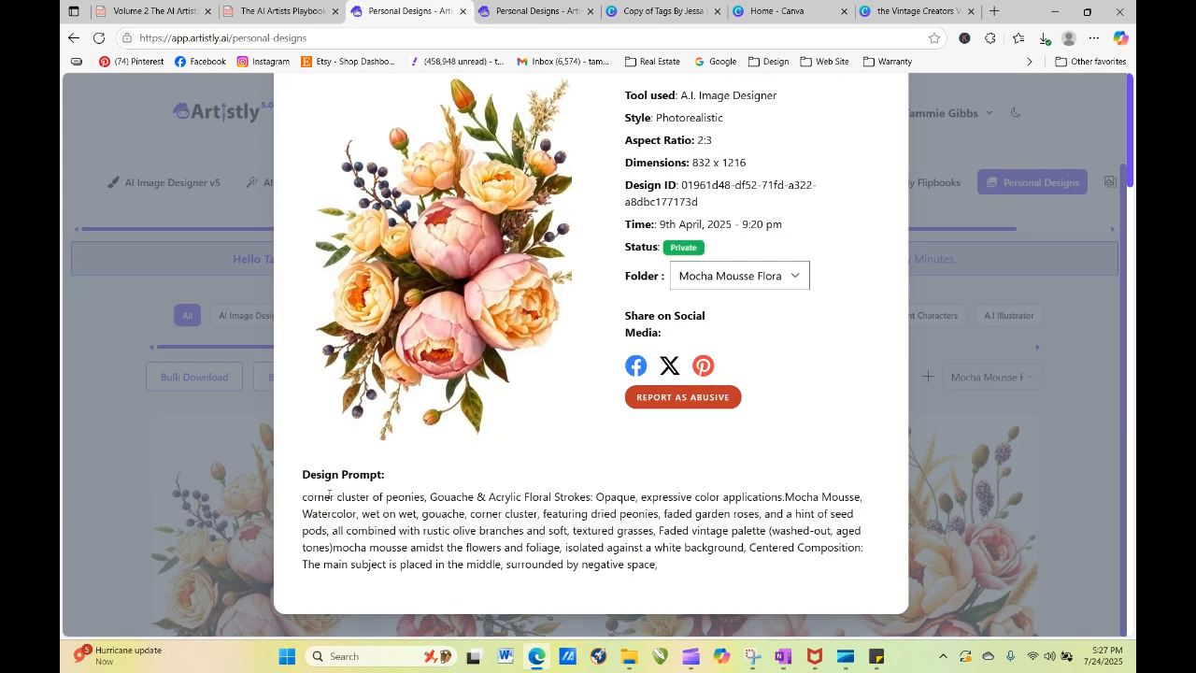
left_click_drag(303, 500, 564, 547)
right_click(454, 543)
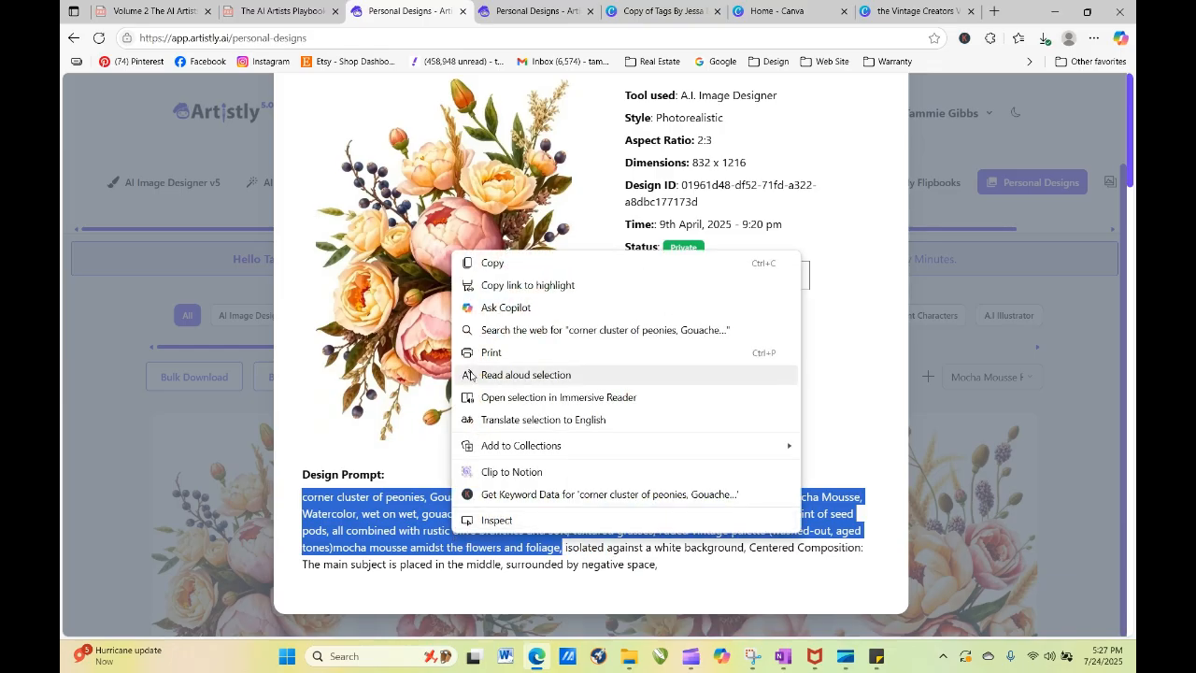
left_click(485, 265)
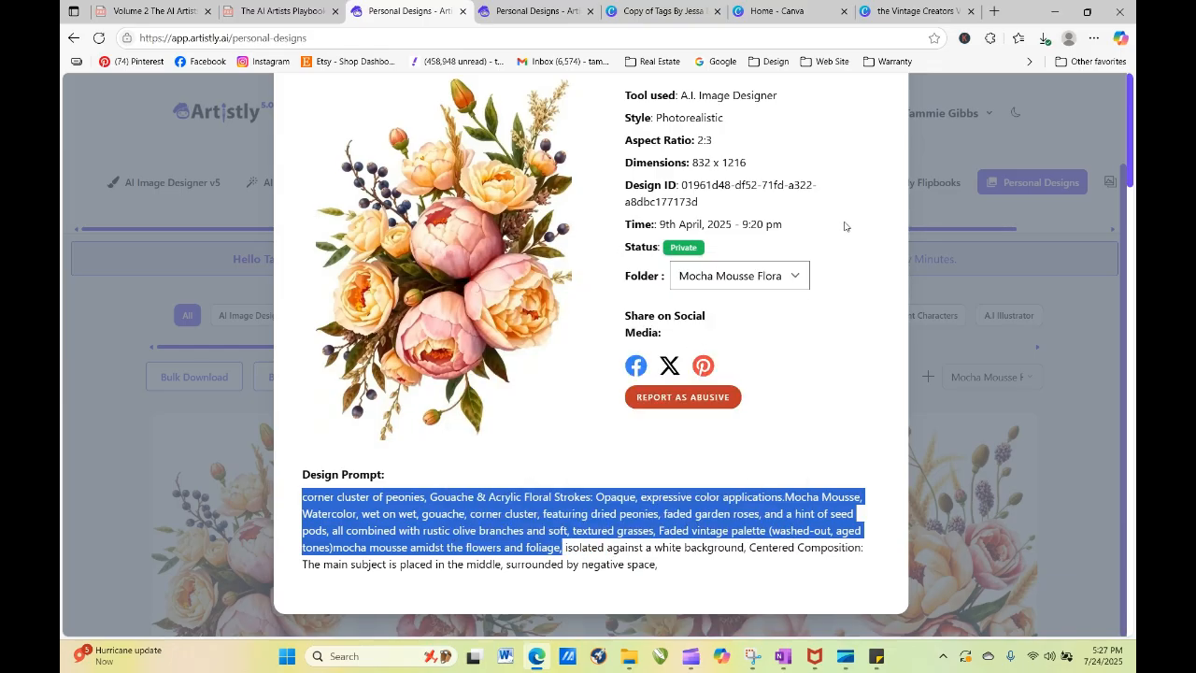
left_click(995, 318)
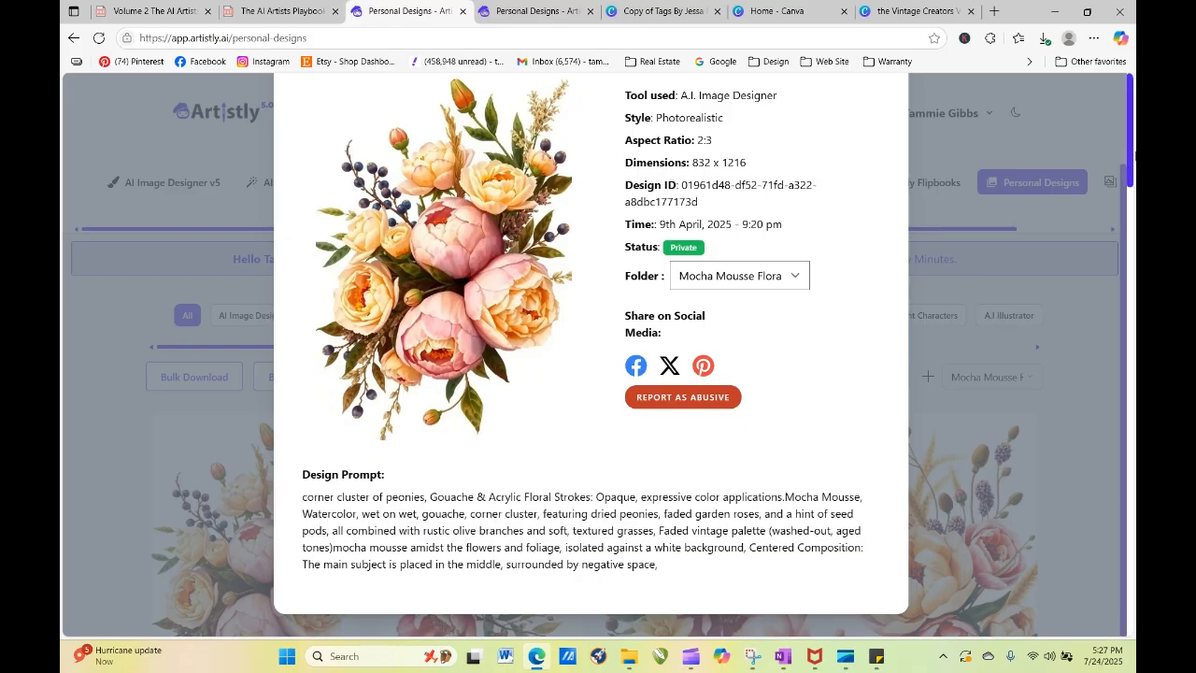
scroll(1122, 177, "up", 1)
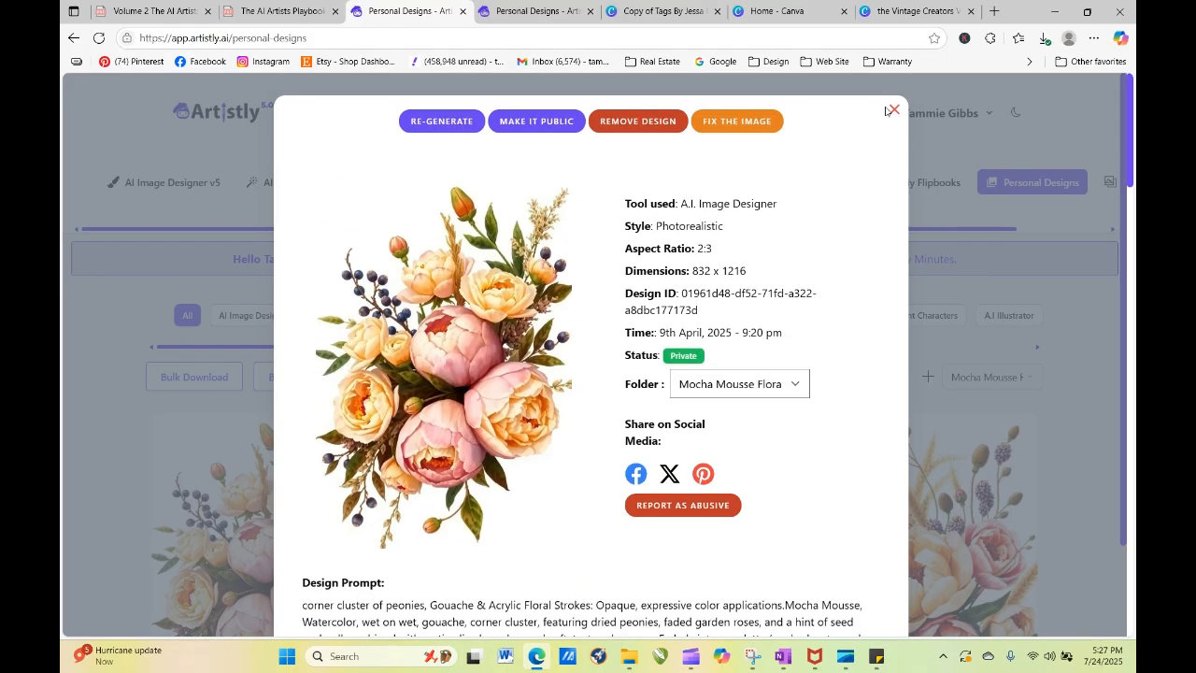
left_click(892, 110)
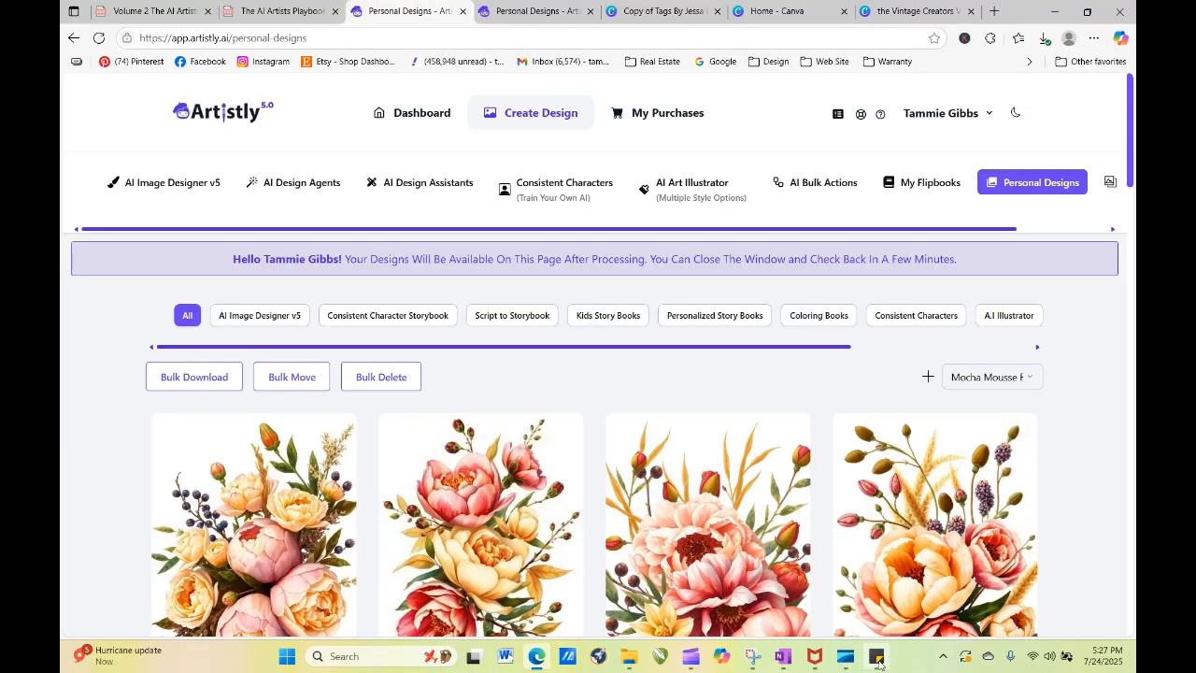
Step: Switch to Sticky Notes and paste the copied peony prompt below the junk journal page prompt
left_click(876, 657)
right_click(971, 198)
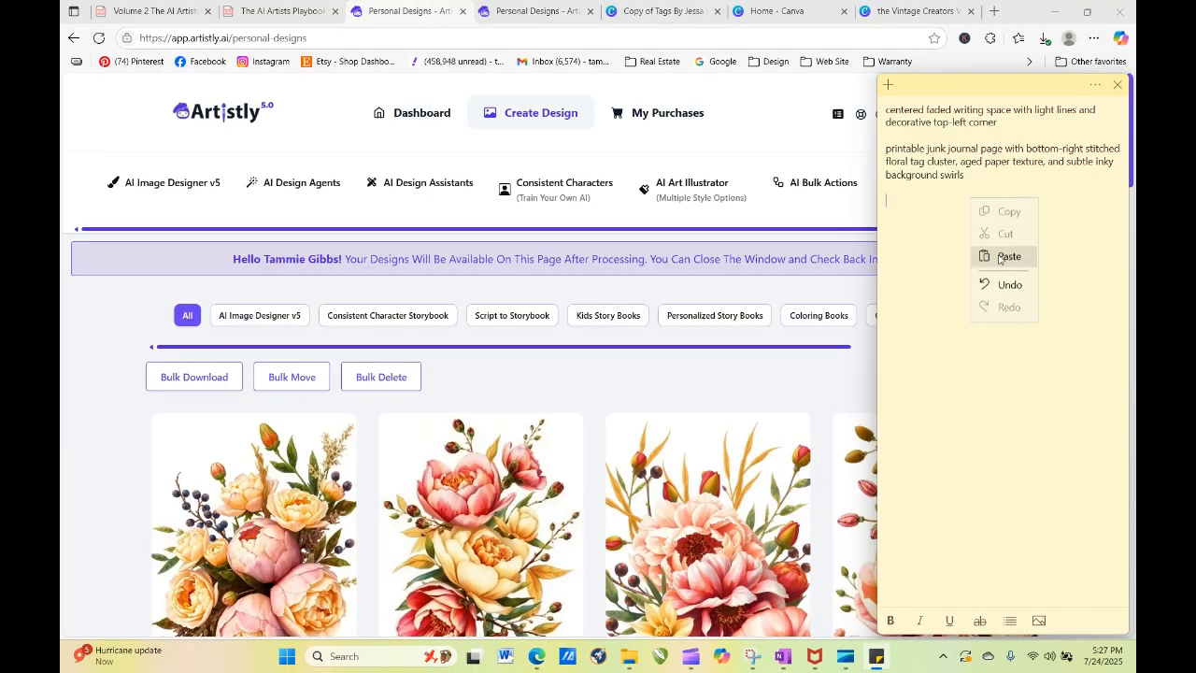
left_click(1004, 254)
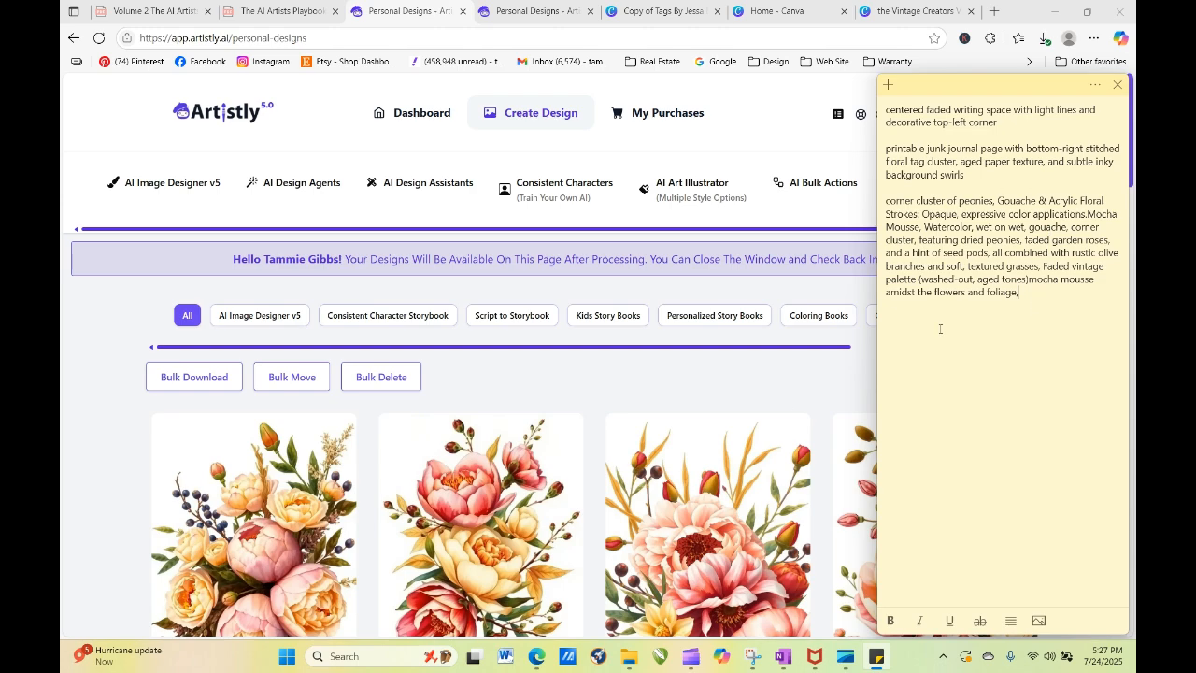
Step: Return to Artistly, clear the accidental selection, and switch to the other open personal designs page listing all folders
left_click(715, 395)
left_click_drag(715, 395, 626, 404)
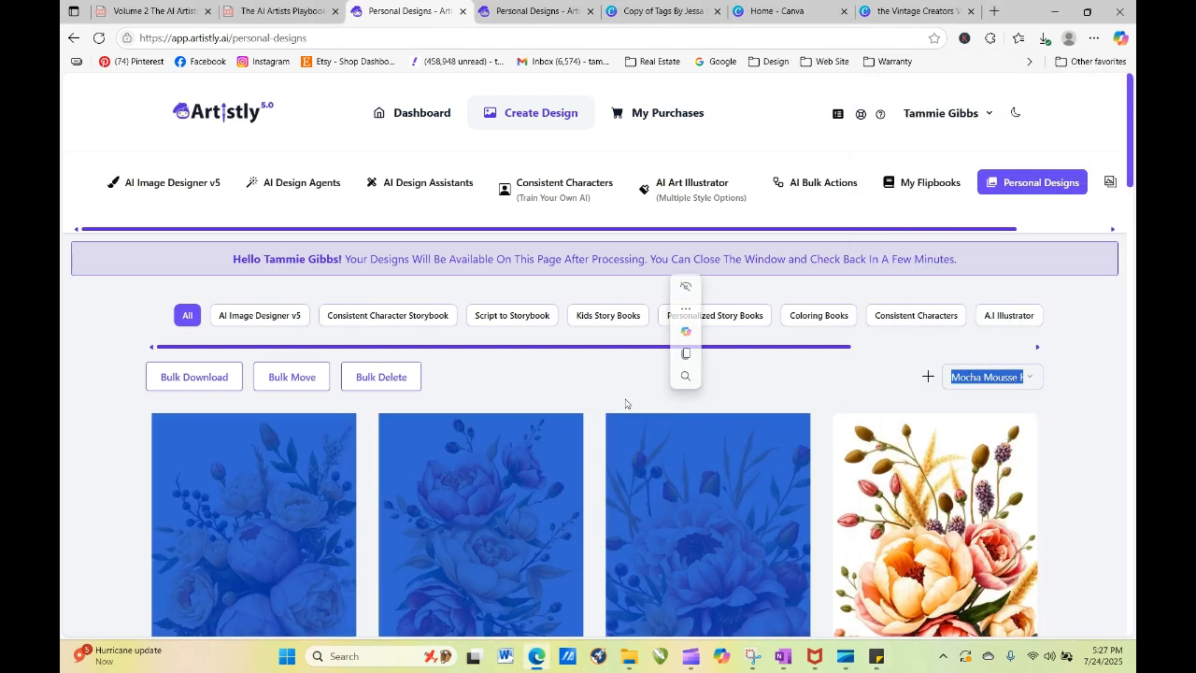
left_click(522, 408)
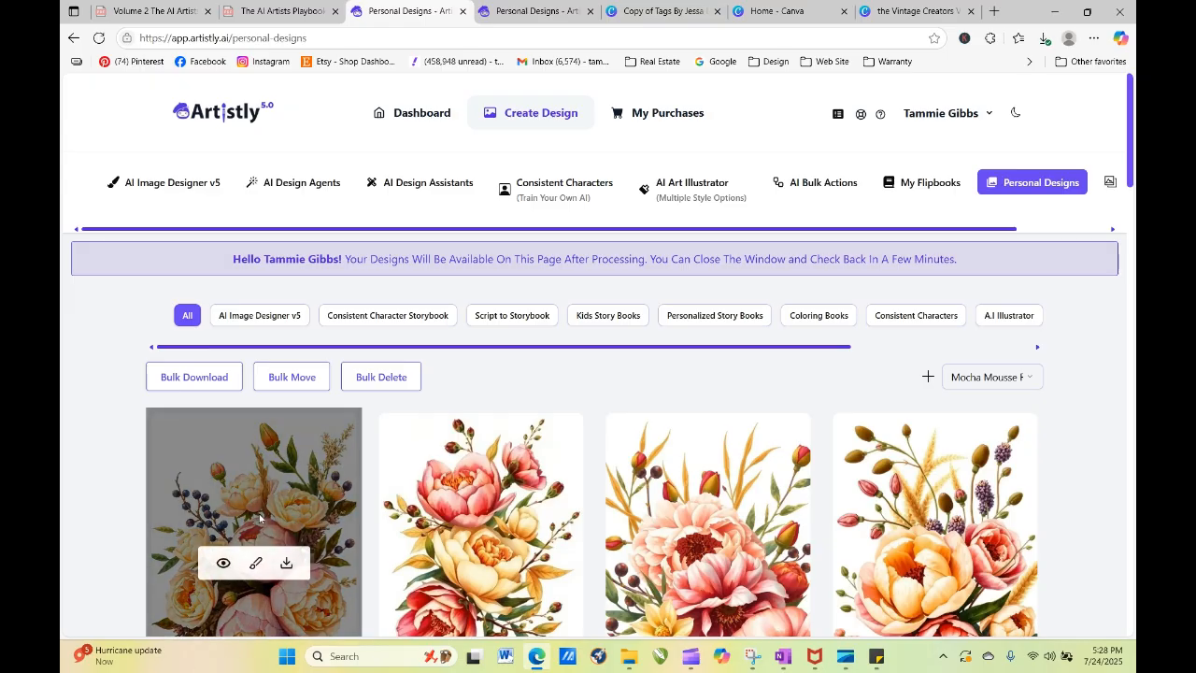
left_click(523, 12)
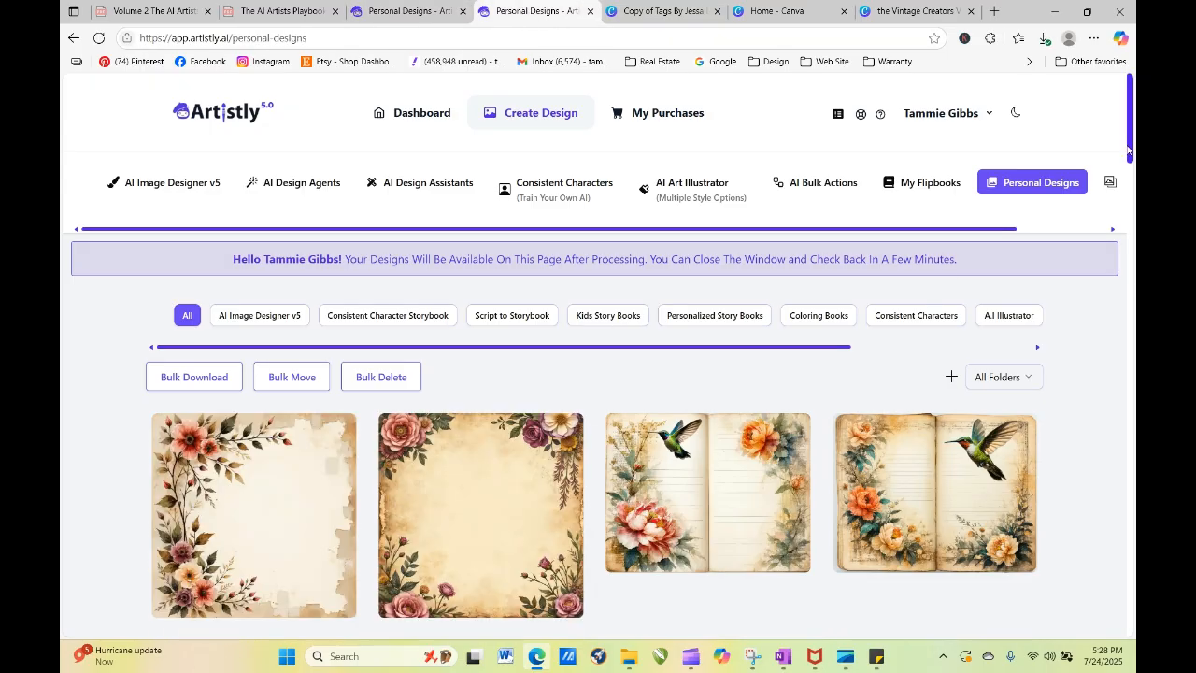
Step: Load more personal designs and examine the details of the 3:4 aged page with a floral border along its left side
left_click_drag(1130, 154, 1130, 625)
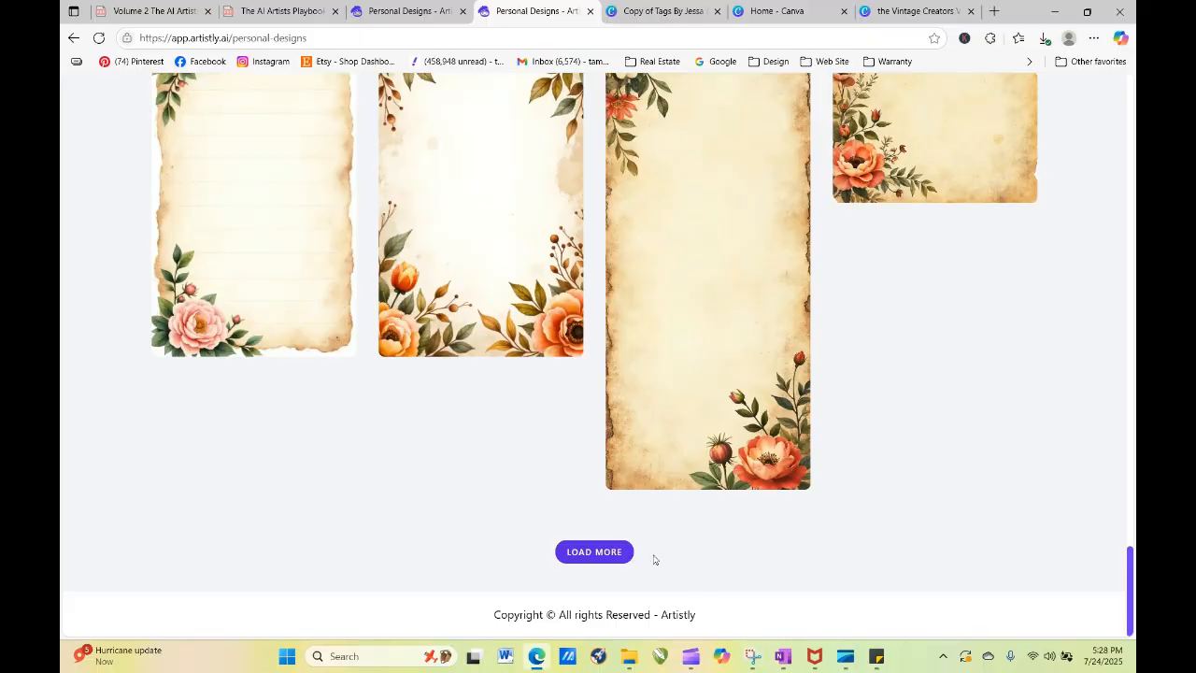
left_click(617, 553)
left_click_drag(1128, 358, 1130, 590)
mouse_move(708, 344)
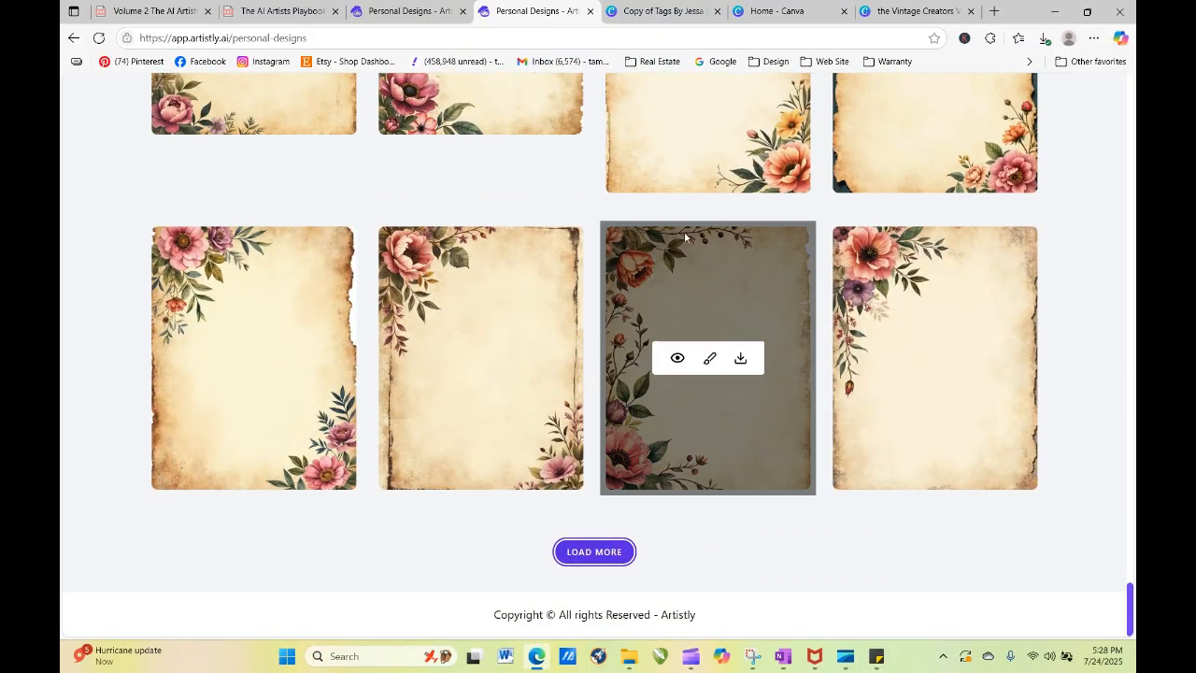
left_click(677, 357)
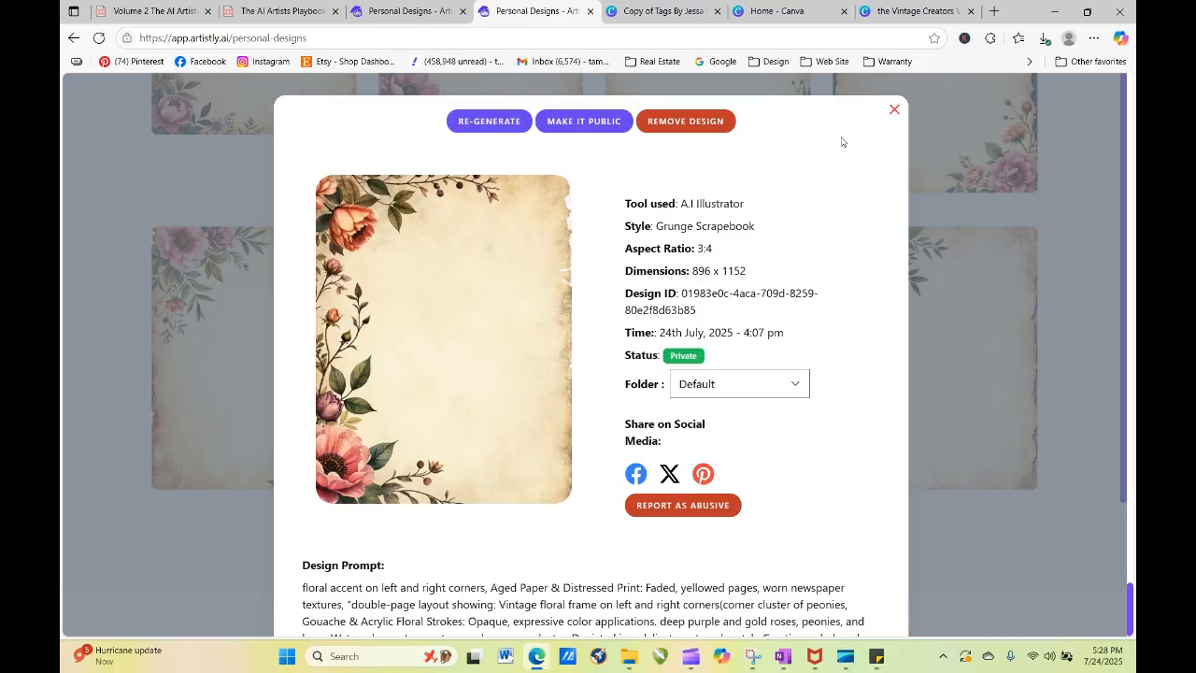
left_click(894, 111)
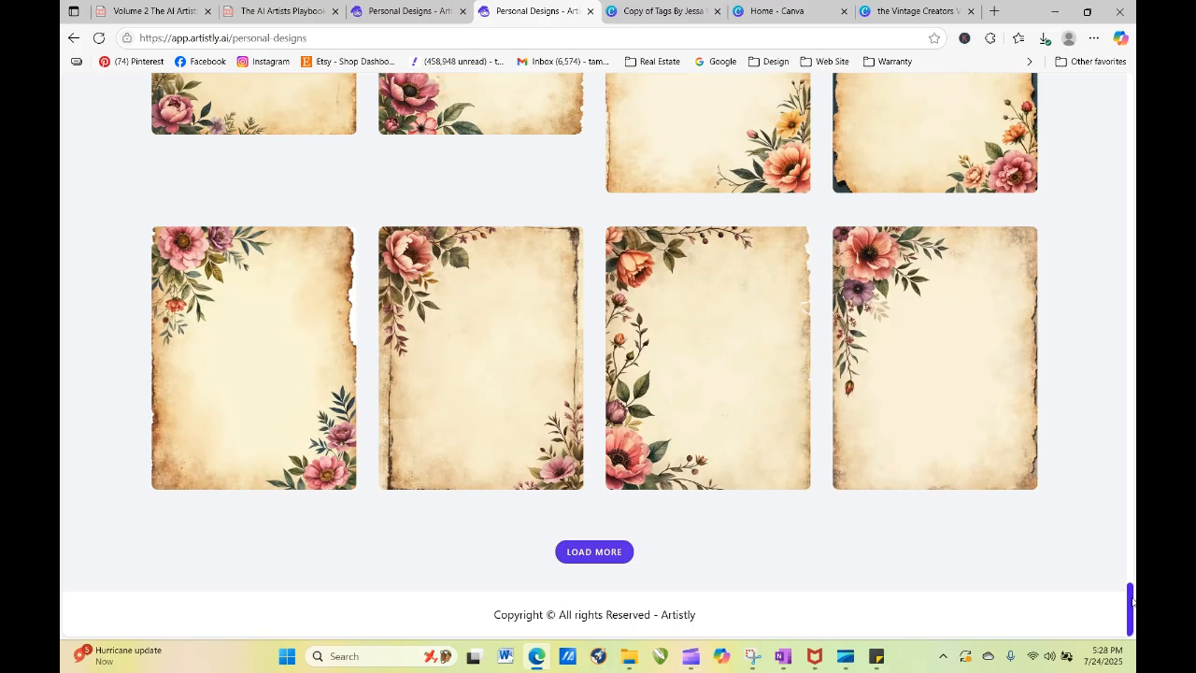
Step: Examine the details of the square aged page with flowers in the upper-right and lower-left corners, then close them
left_click_drag(1132, 602, 1130, 552)
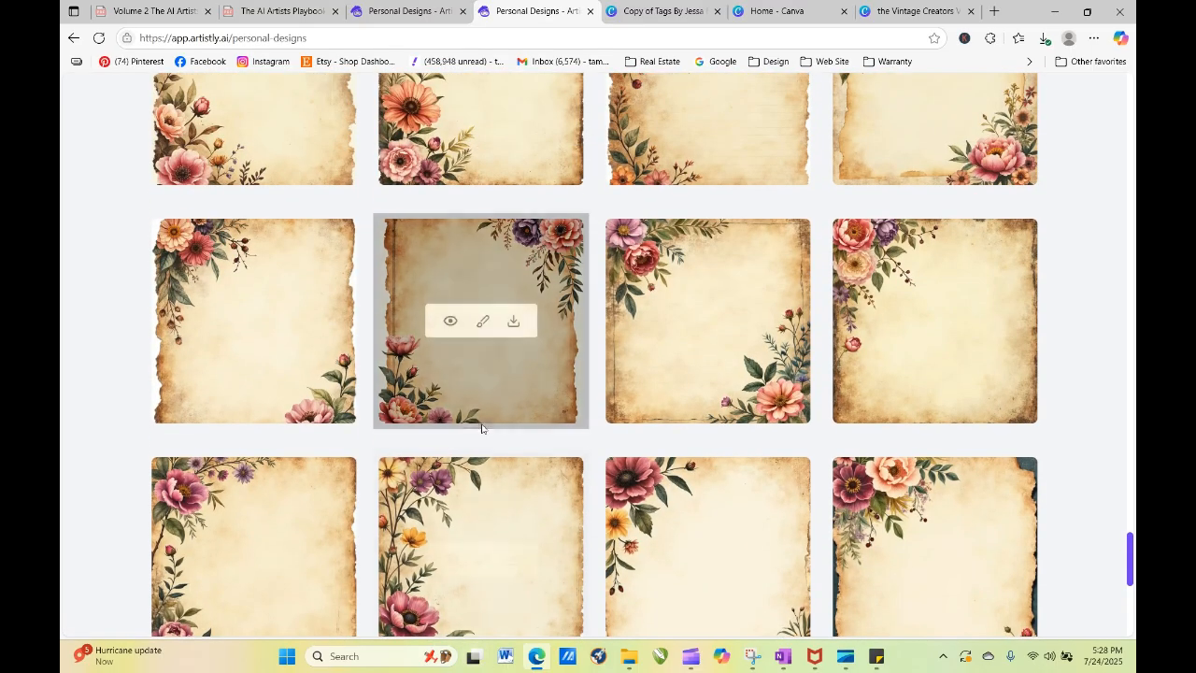
left_click(450, 322)
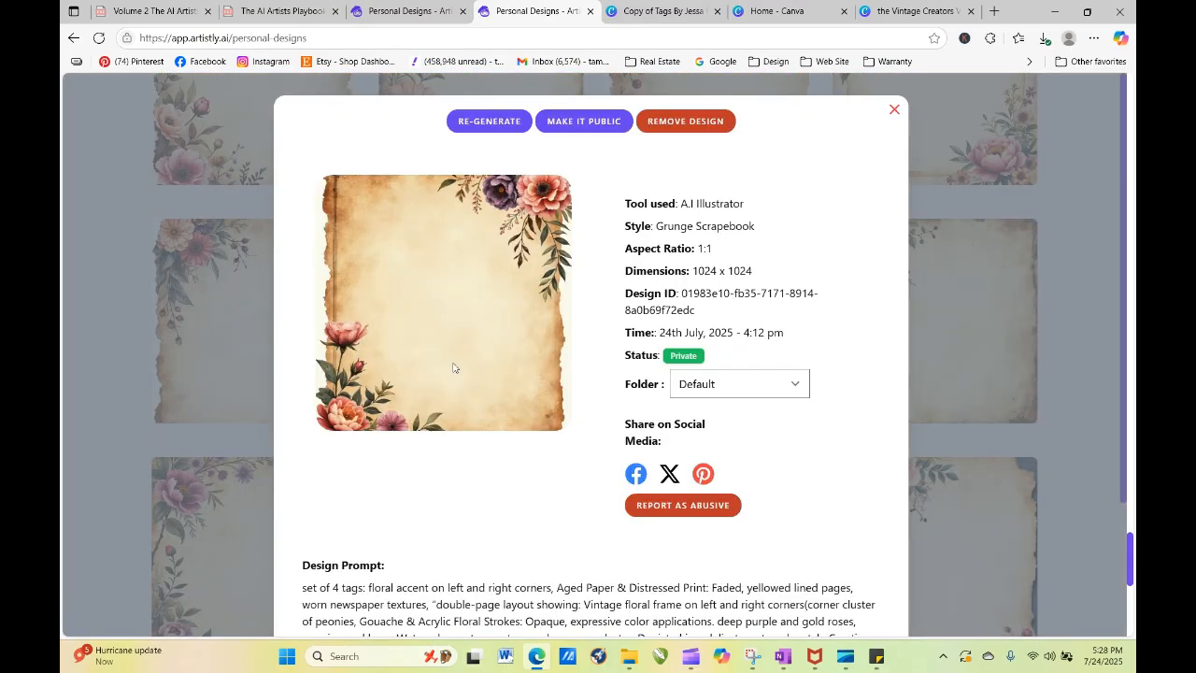
left_click(894, 109)
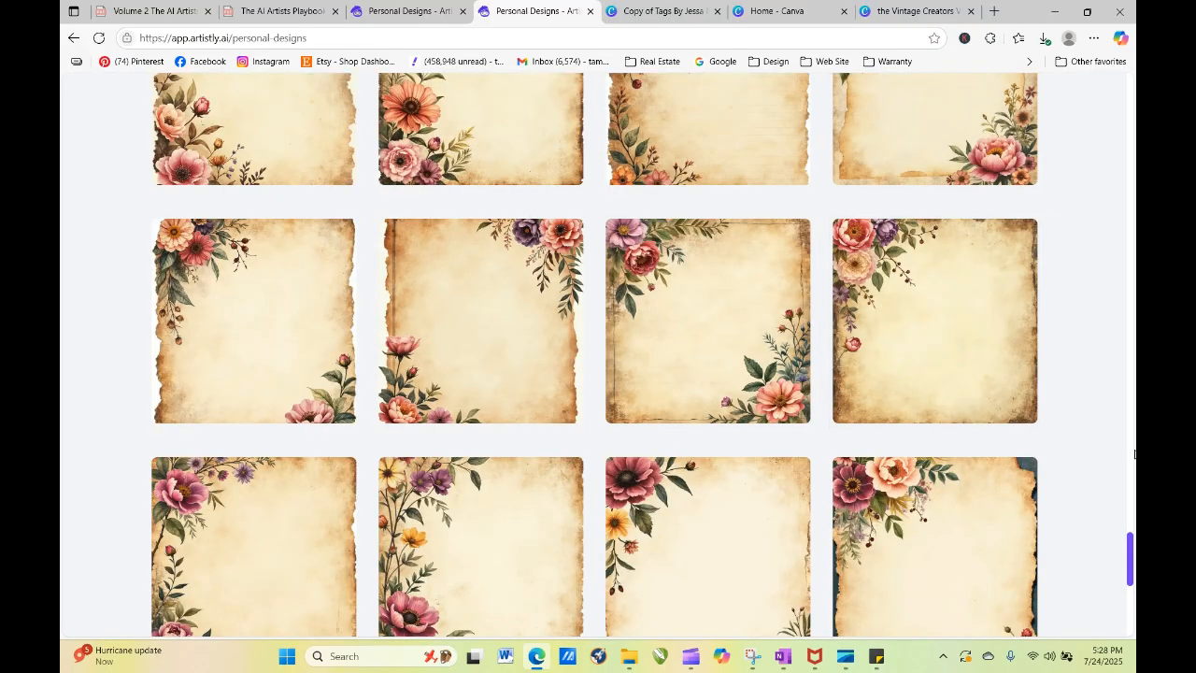
Step: Examine the details of the first two 3:4 aged pages in the last loaded row, closing each one
scroll(1130, 534, "up", 3)
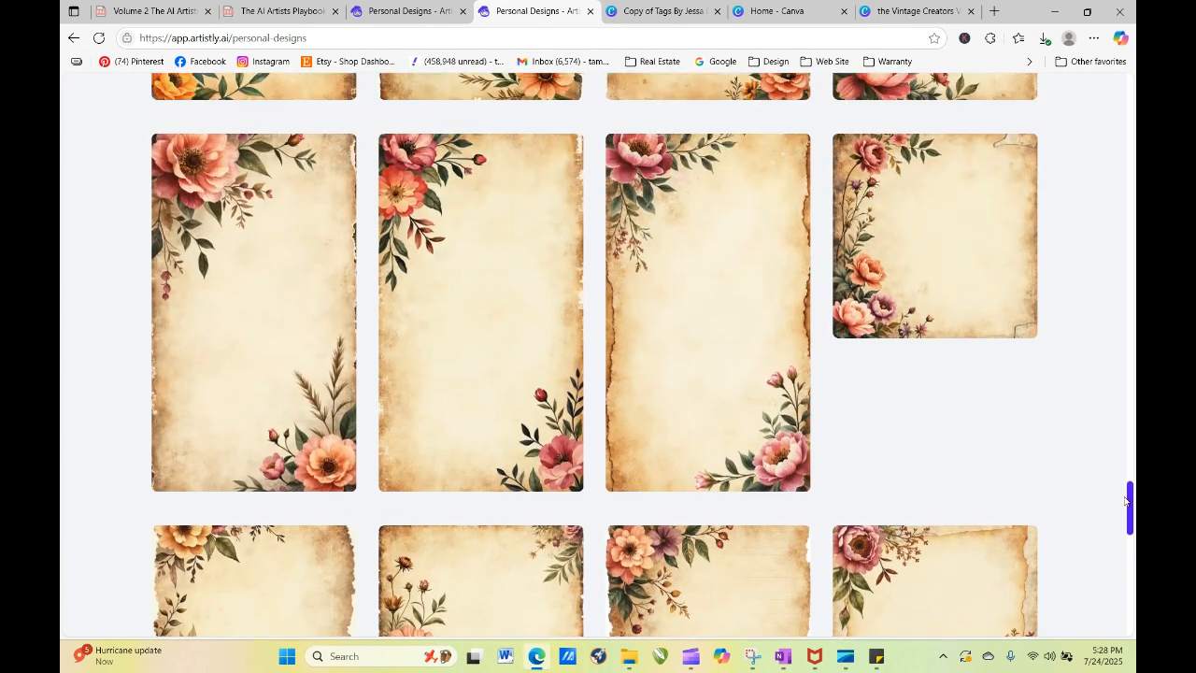
scroll(1130, 530, "down", 10)
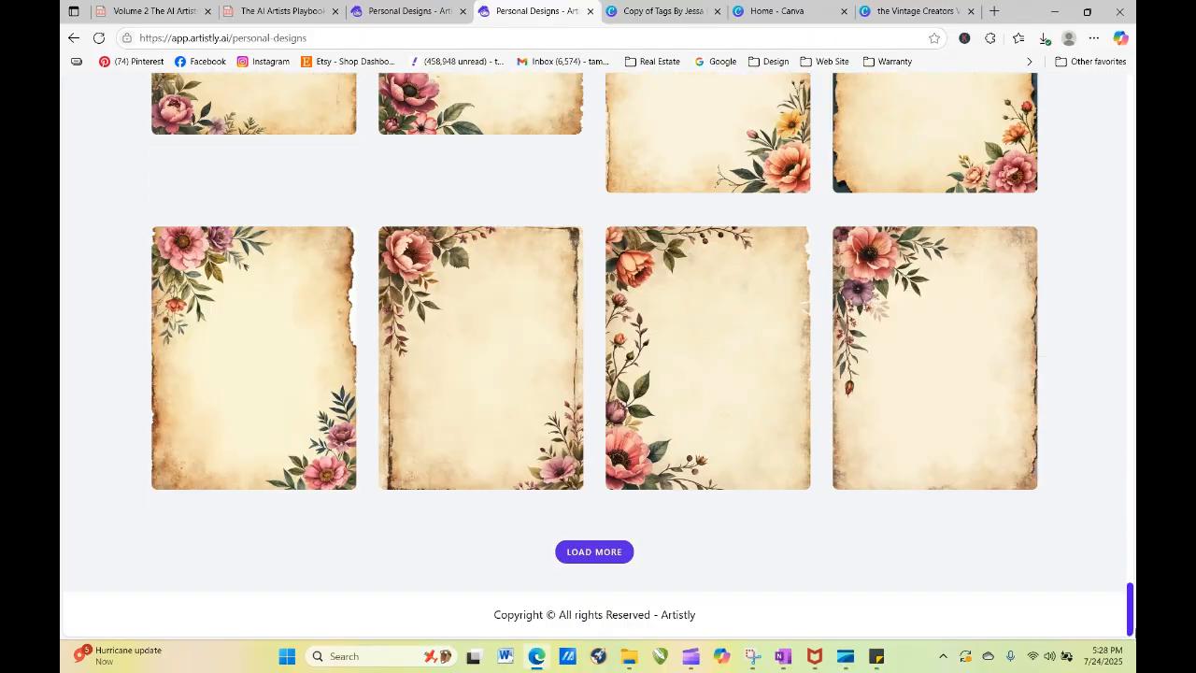
scroll(1115, 516, "up", 8)
scroll(1115, 516, "down", 6)
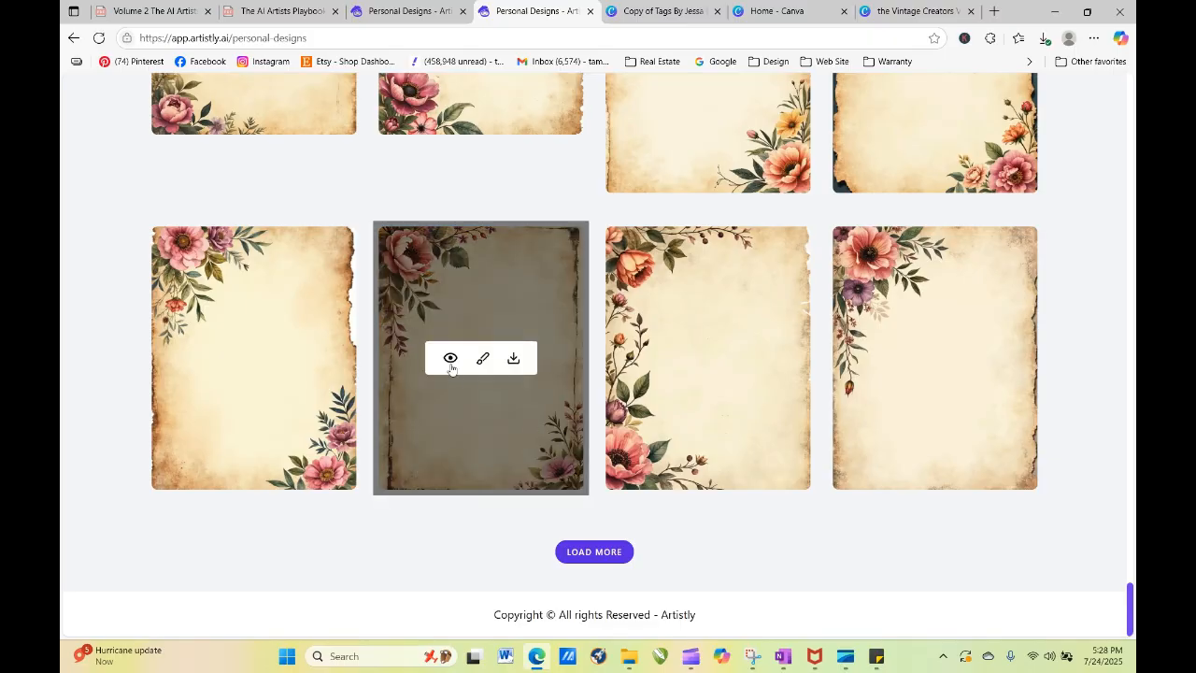
left_click(448, 357)
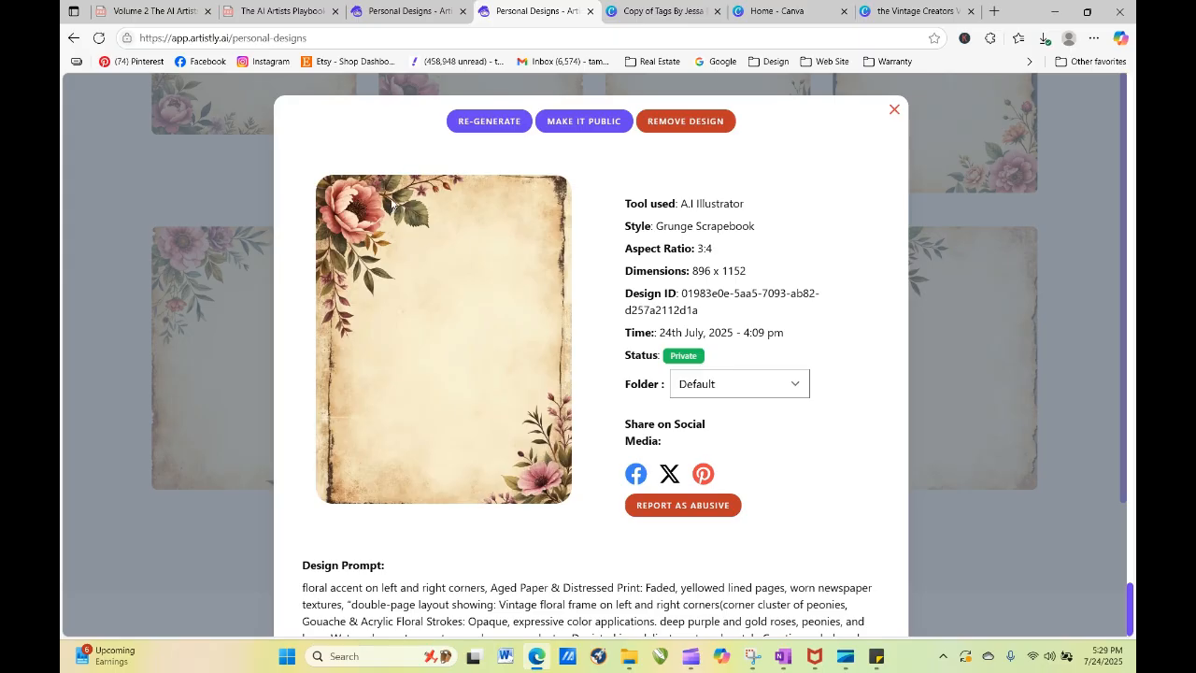
left_click(894, 110)
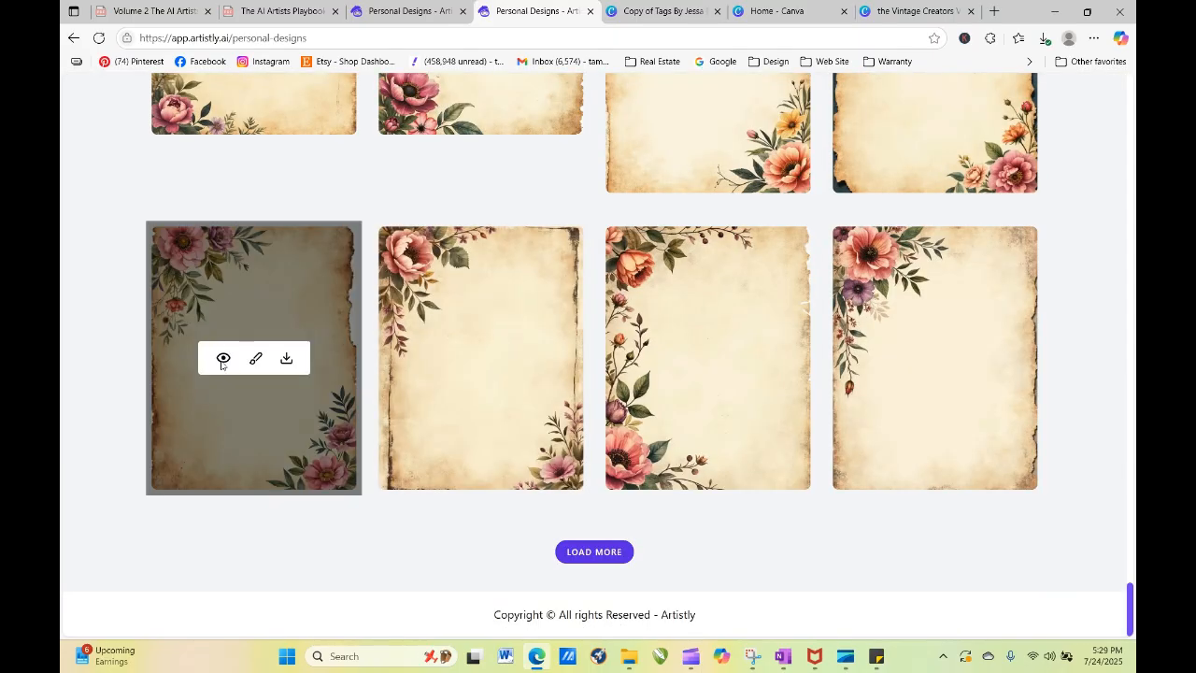
left_click(222, 359)
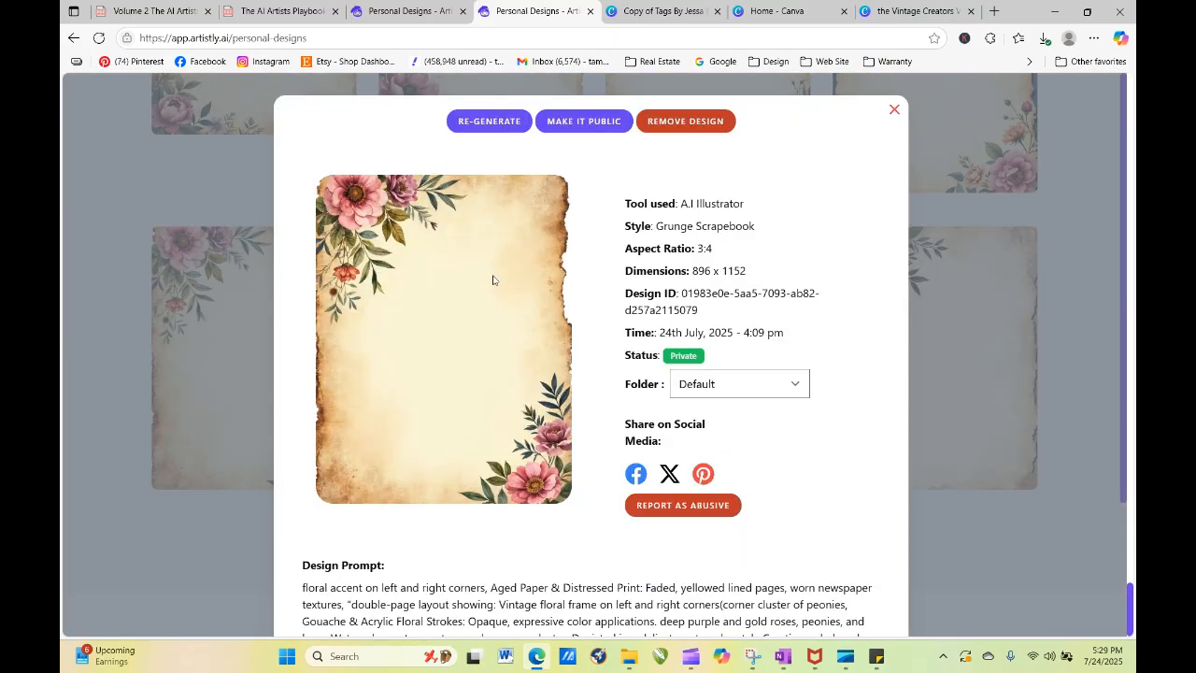
left_click(895, 109)
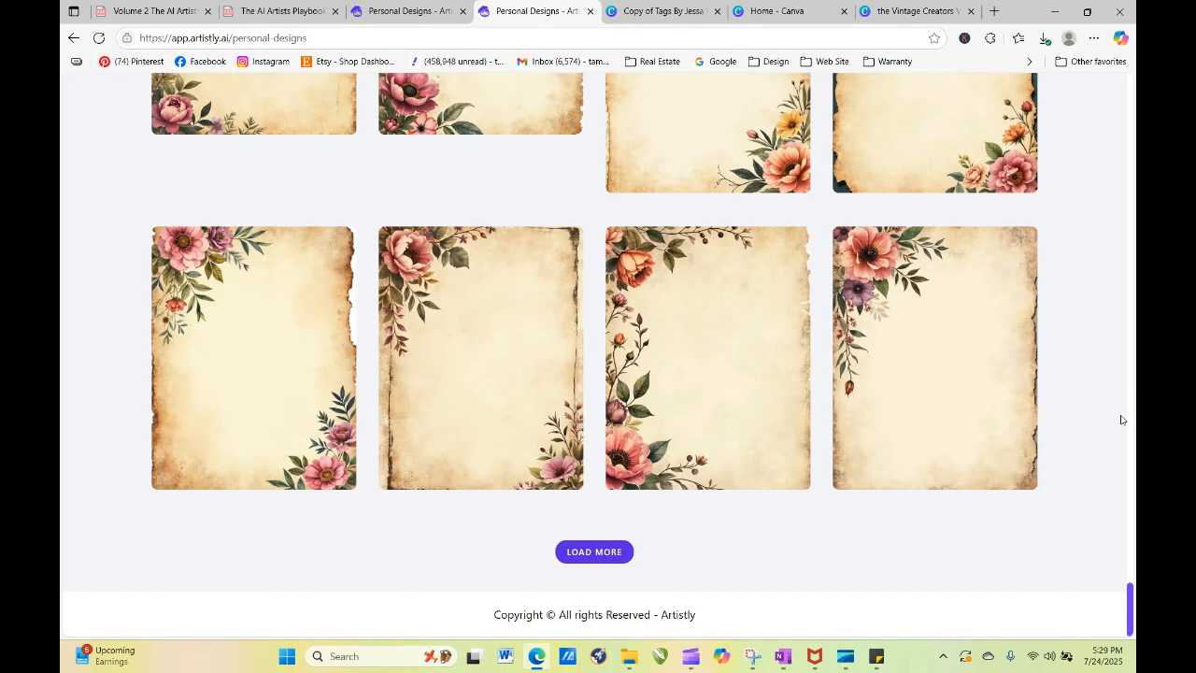
Step: Examine the details of the third tall 9:16 floral page and close them
left_click_drag(1129, 606, 1121, 501)
mouse_move(731, 421)
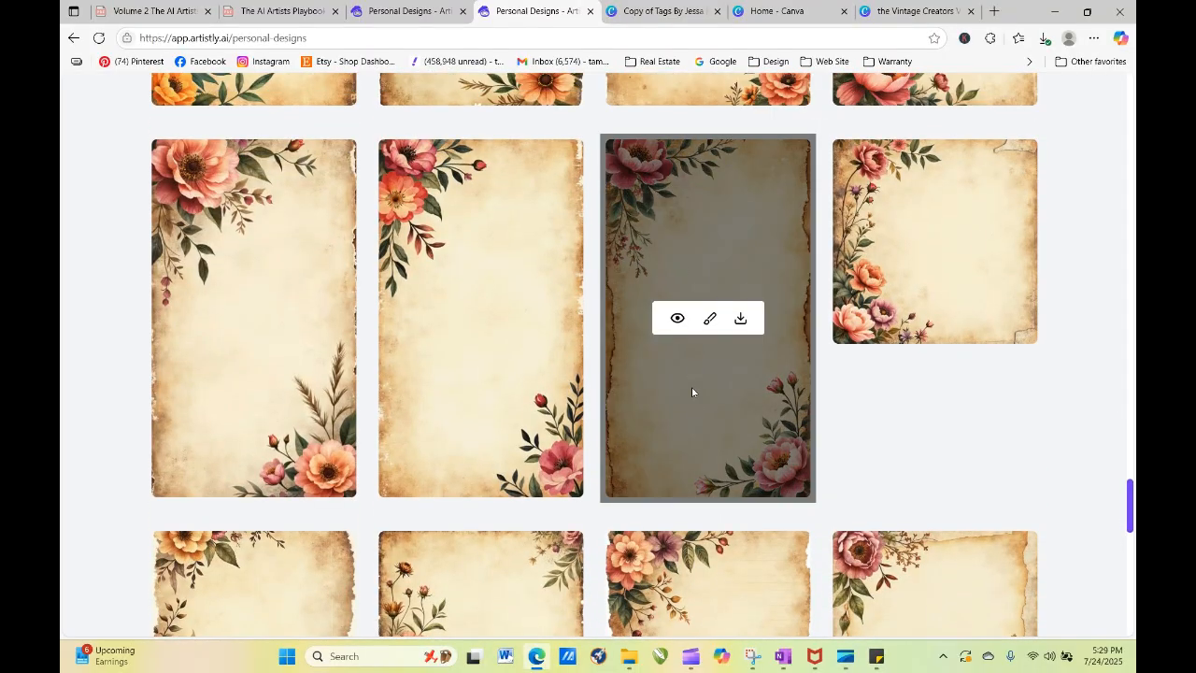
left_click(678, 318)
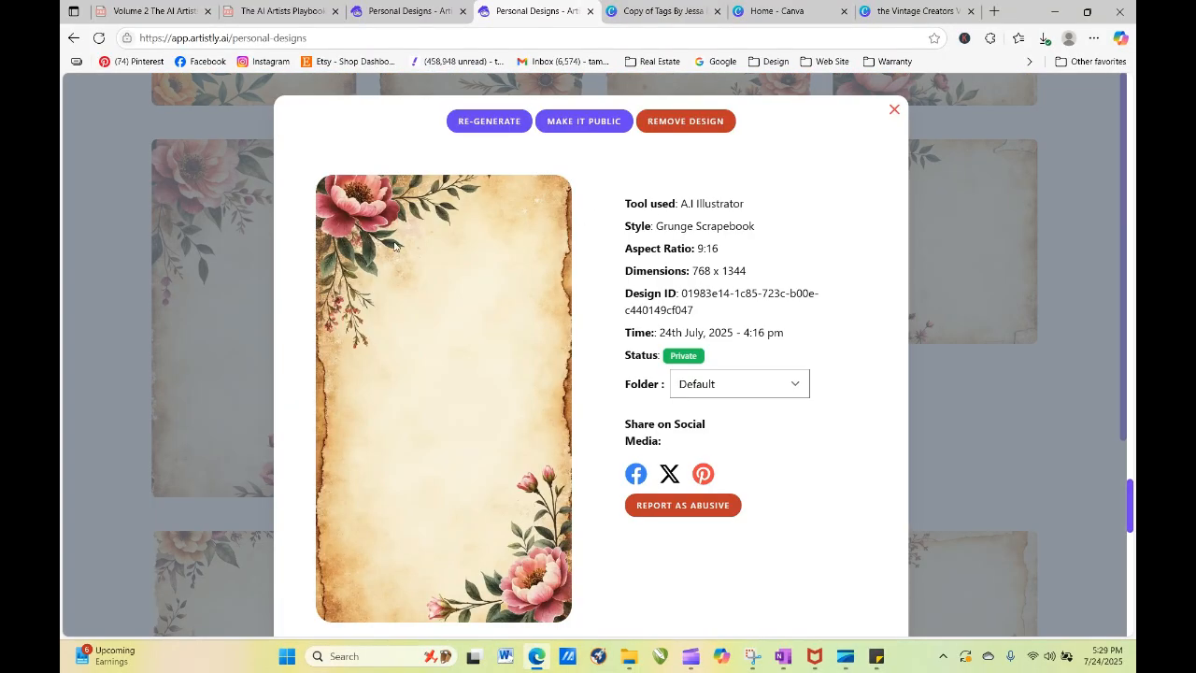
left_click(892, 112)
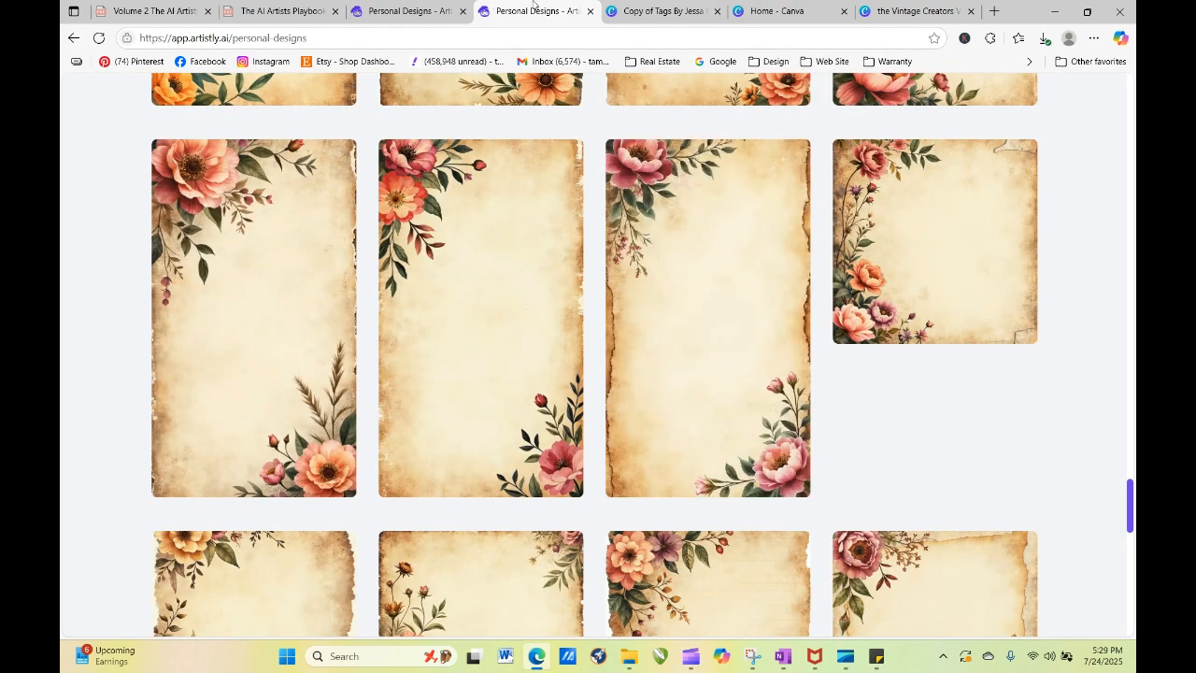
Step: Switch to the Canva tags design and fill the empty third tag on page 6 with the uploaded coral floral page image
left_click(664, 13)
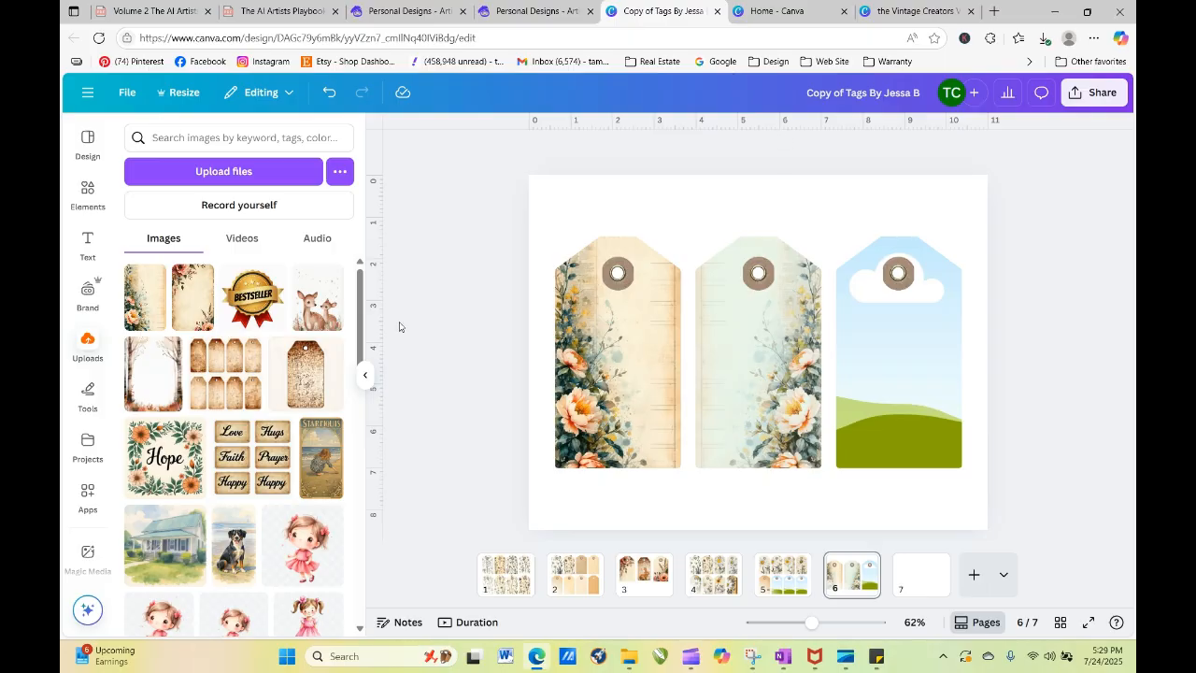
mouse_move(187, 308)
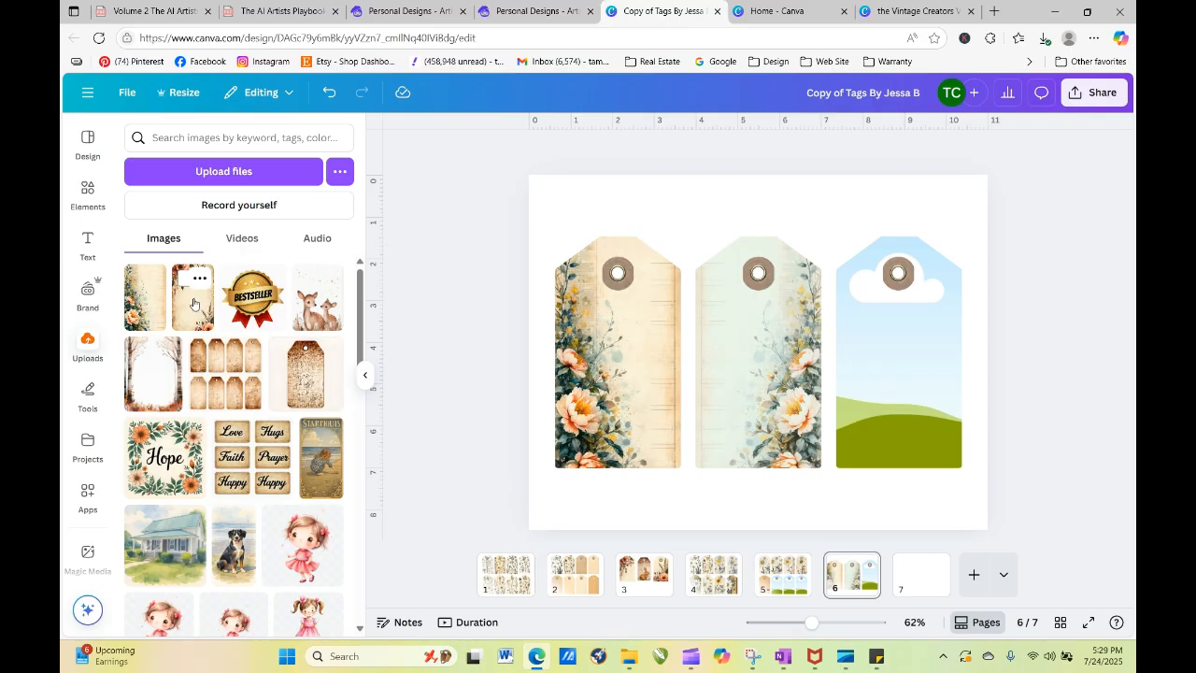
left_click(193, 306)
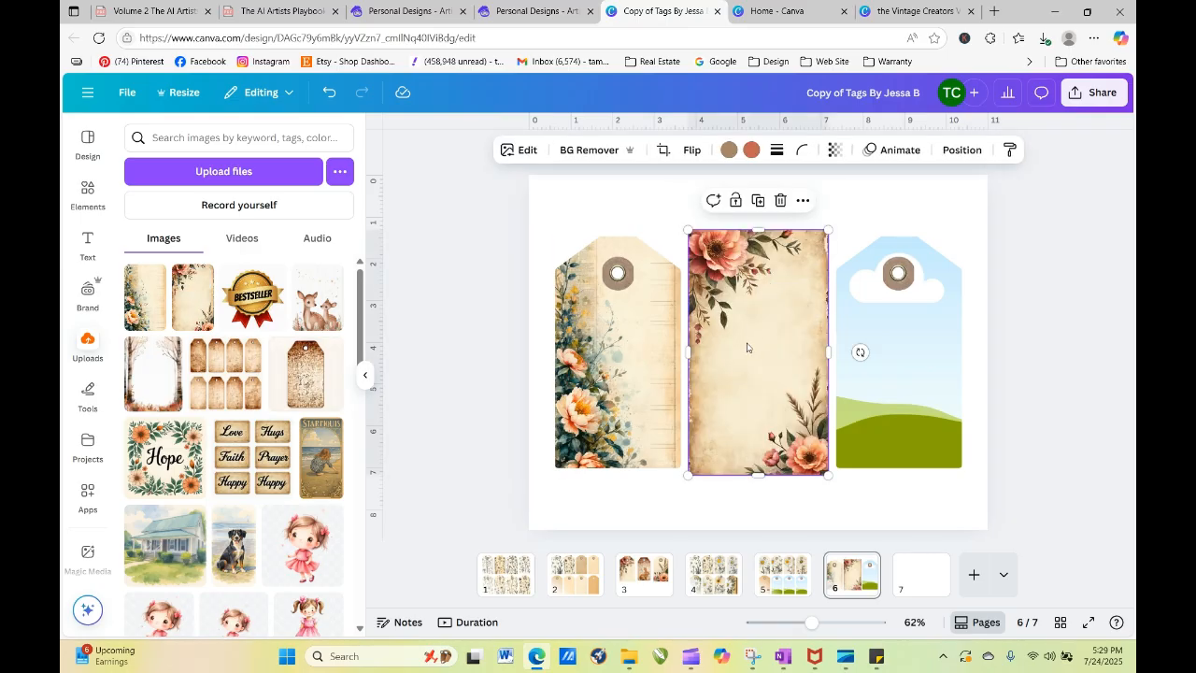
left_click_drag(750, 346, 906, 360)
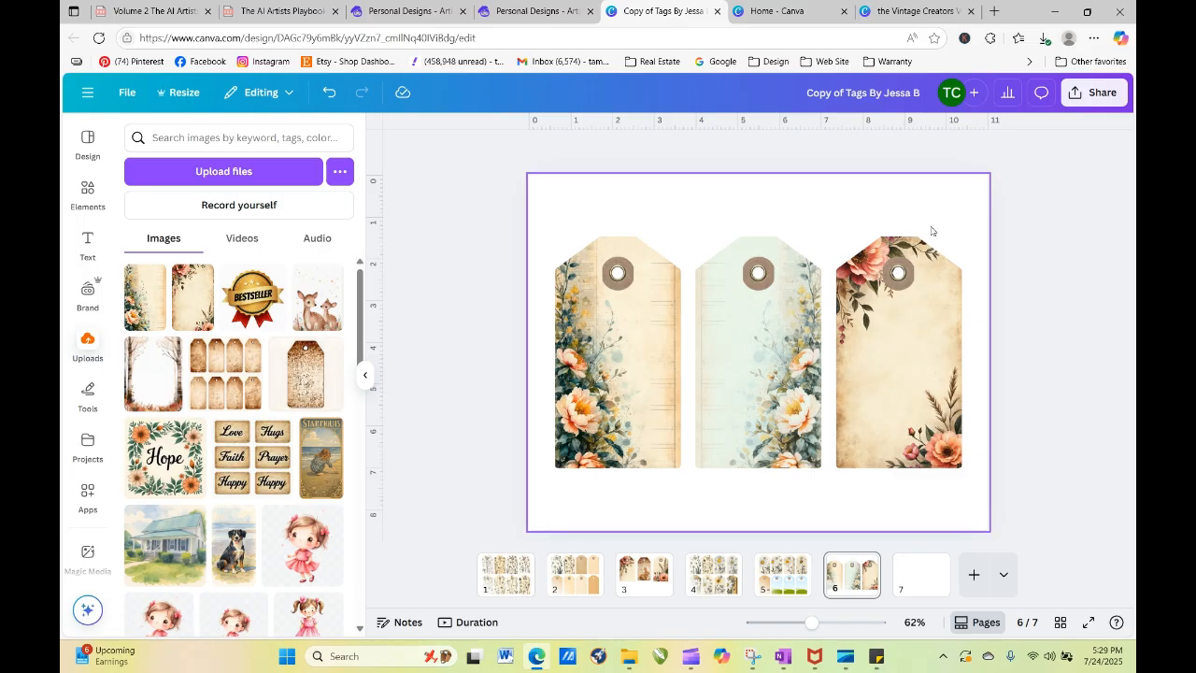
Step: Enlarge the image inside the third tag and reposition it so the large upper-left flower fills the tag's upper part
double_click(906, 344)
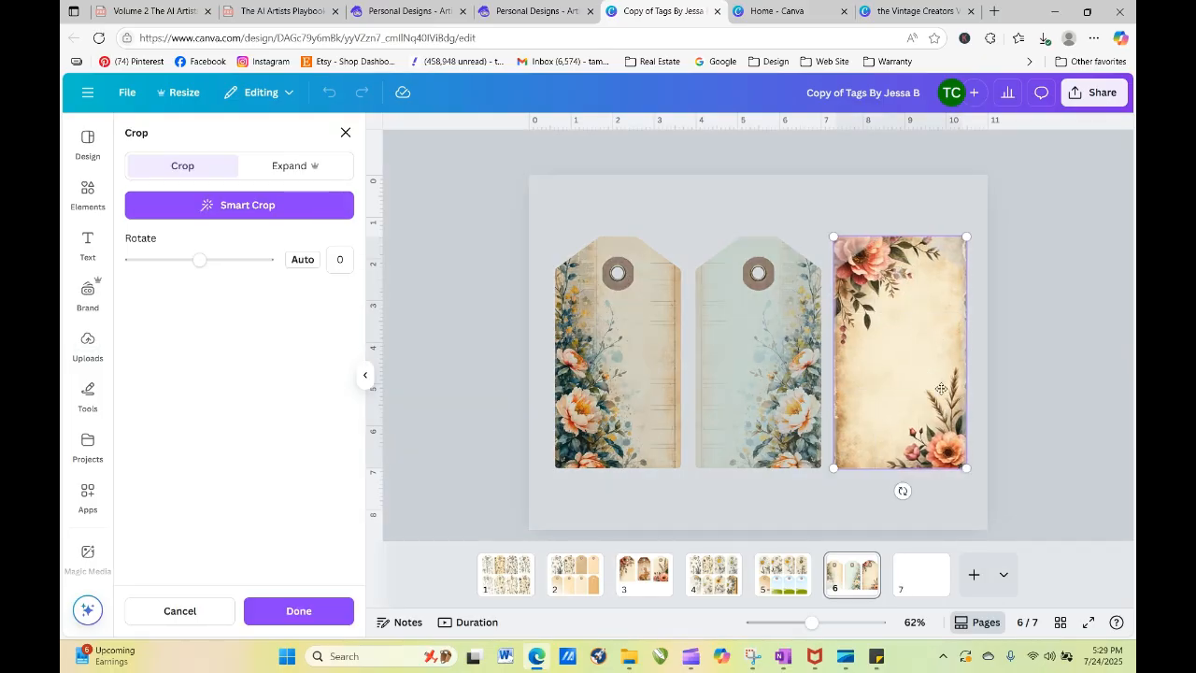
left_click_drag(833, 237, 755, 111)
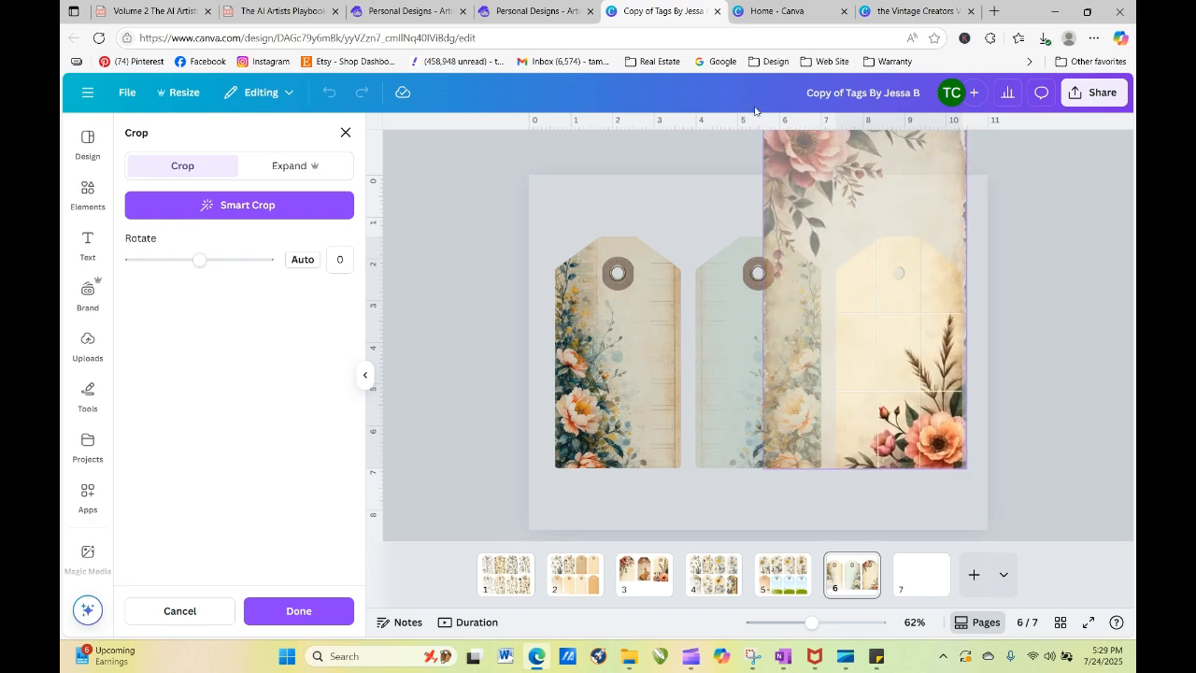
left_click_drag(791, 172, 913, 335)
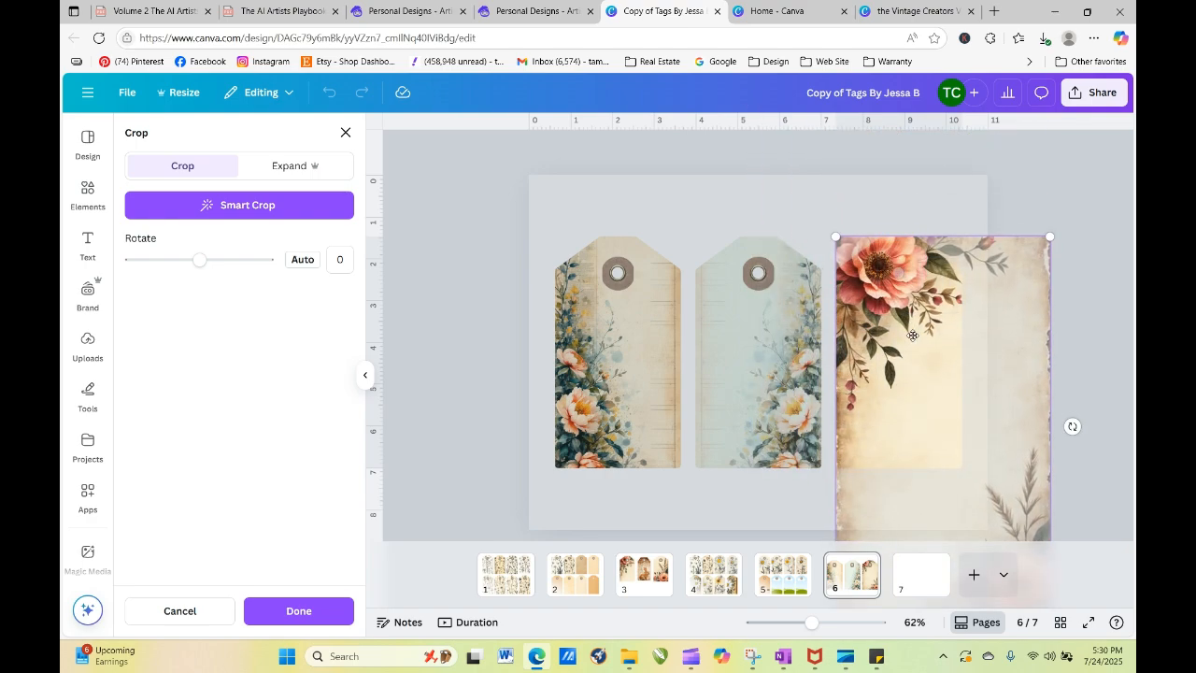
left_click(957, 201)
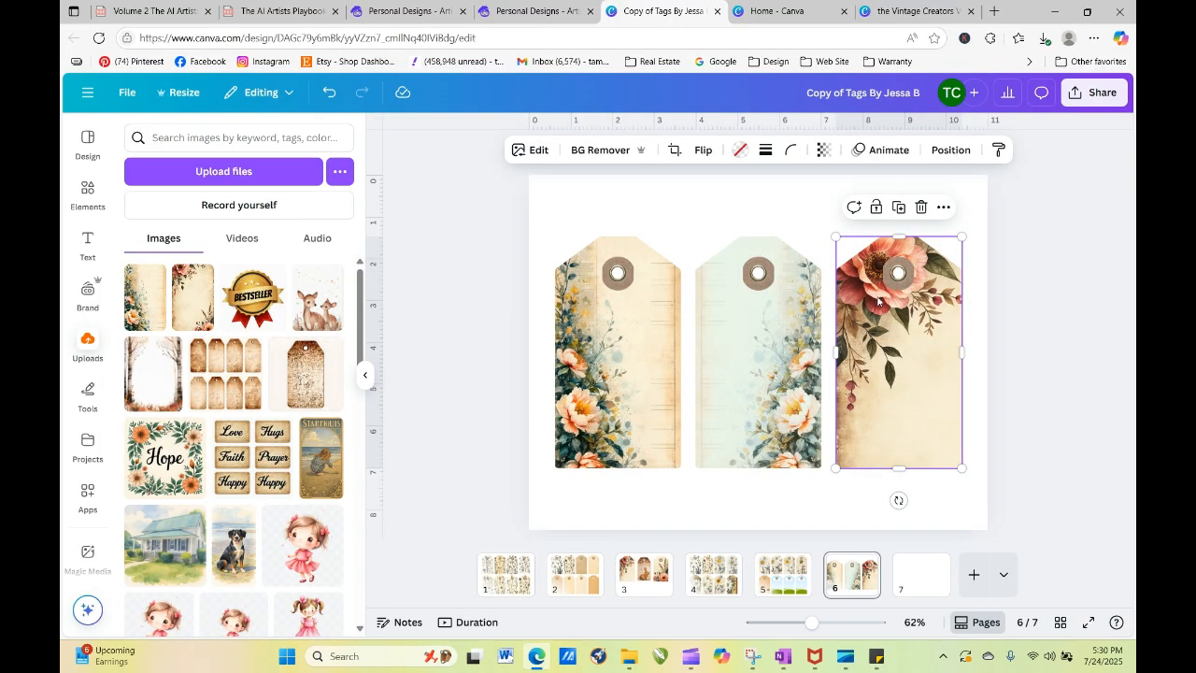
Step: Flip the third tag's floral image vertically and deselect it
left_click(701, 150)
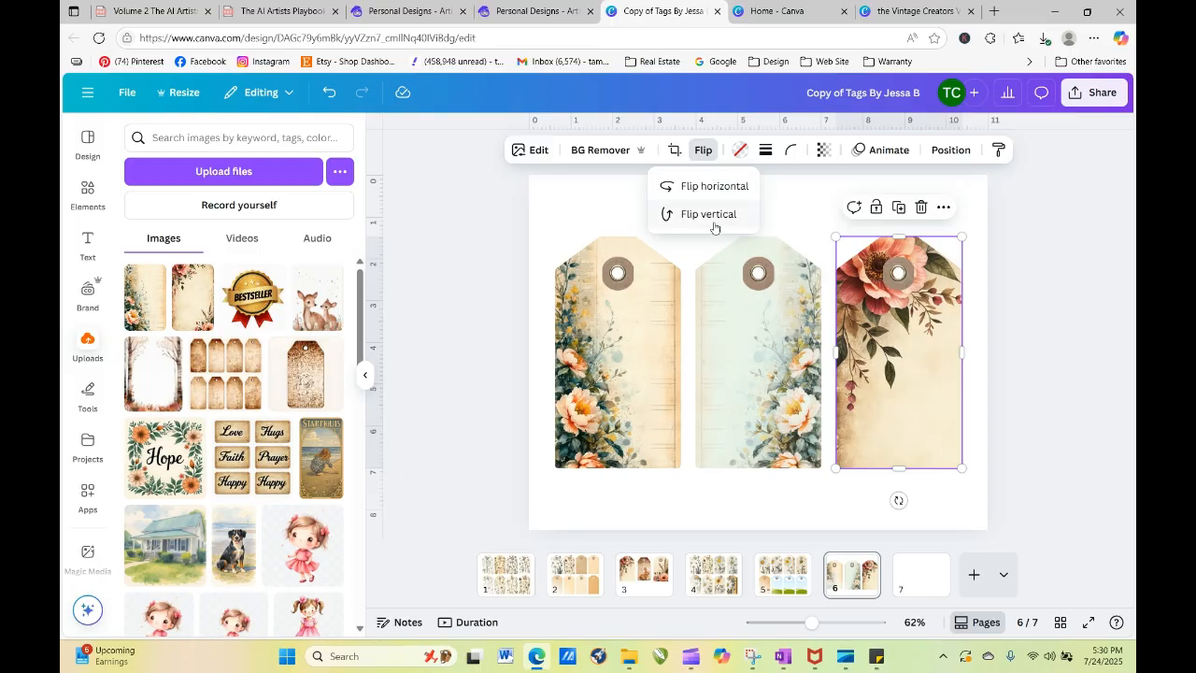
left_click(711, 217)
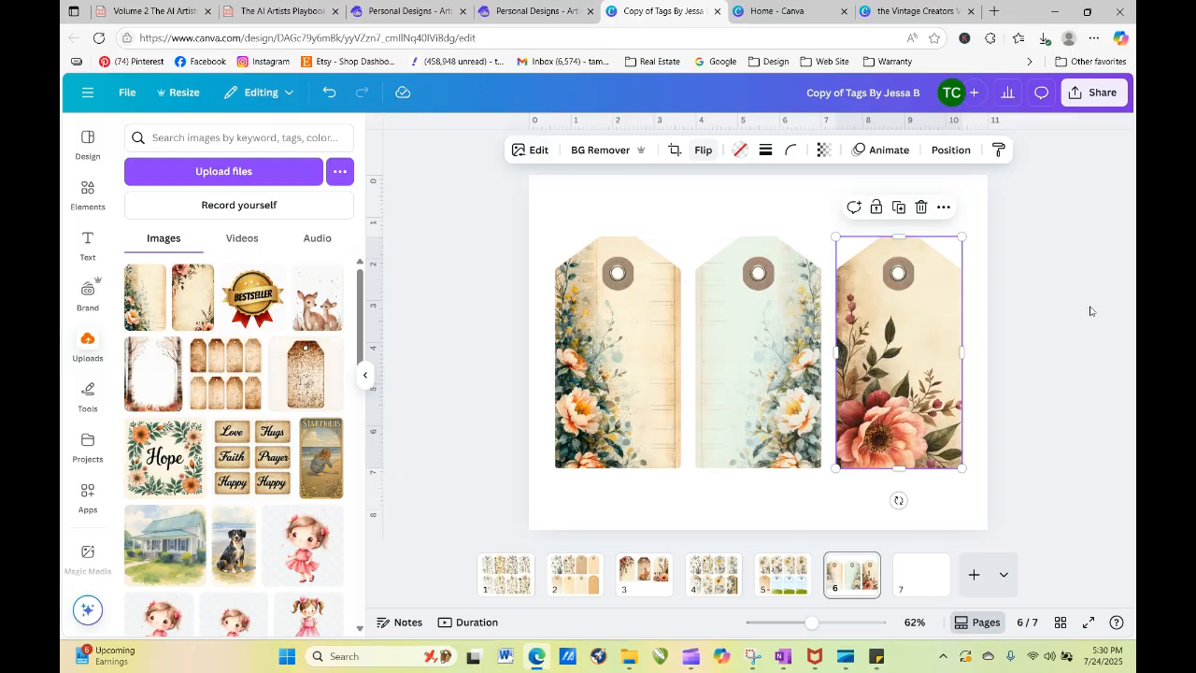
left_click(1085, 255)
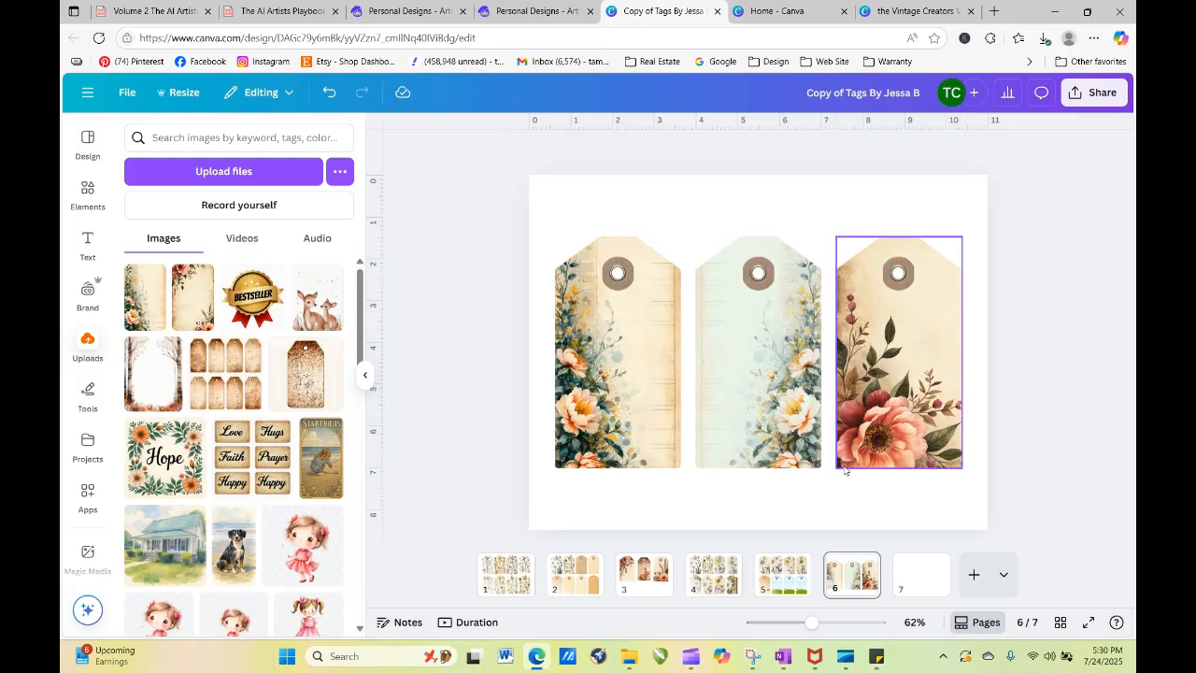
Step: Enlarge the third tag's image slightly within its crop and shift it so the flower sits against the tag's lower-left corner
double_click(890, 369)
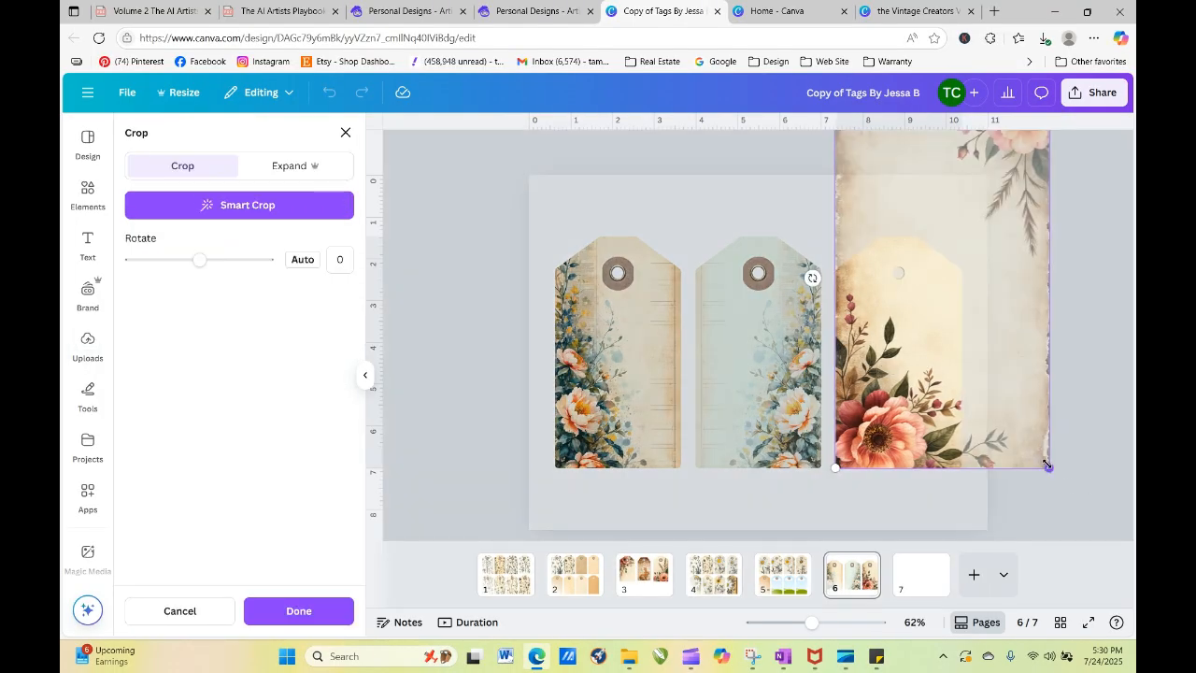
left_click_drag(1048, 467, 1074, 513)
left_click_drag(942, 467, 933, 397)
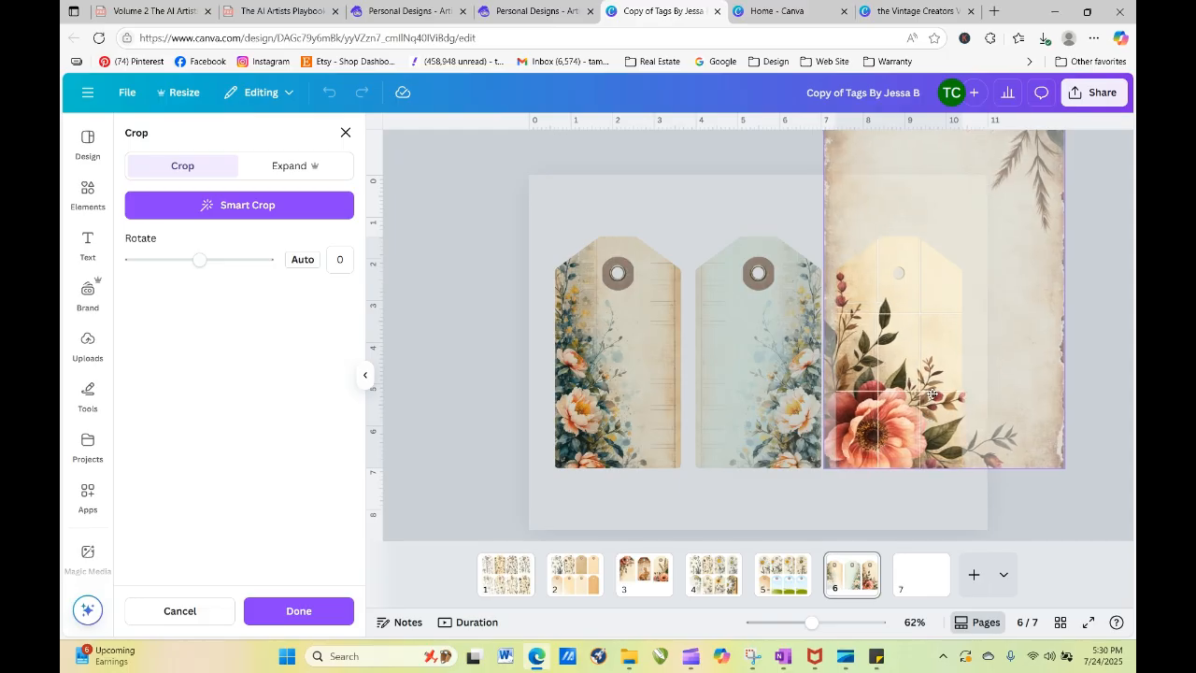
left_click(431, 252)
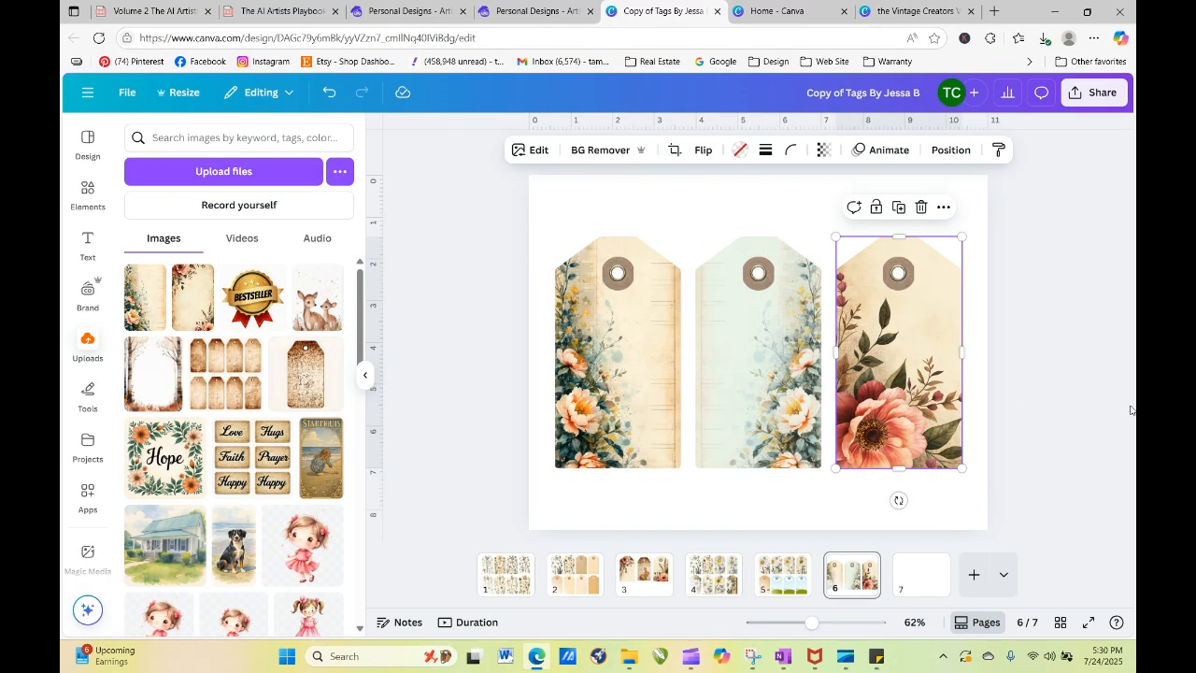
left_click(1021, 400)
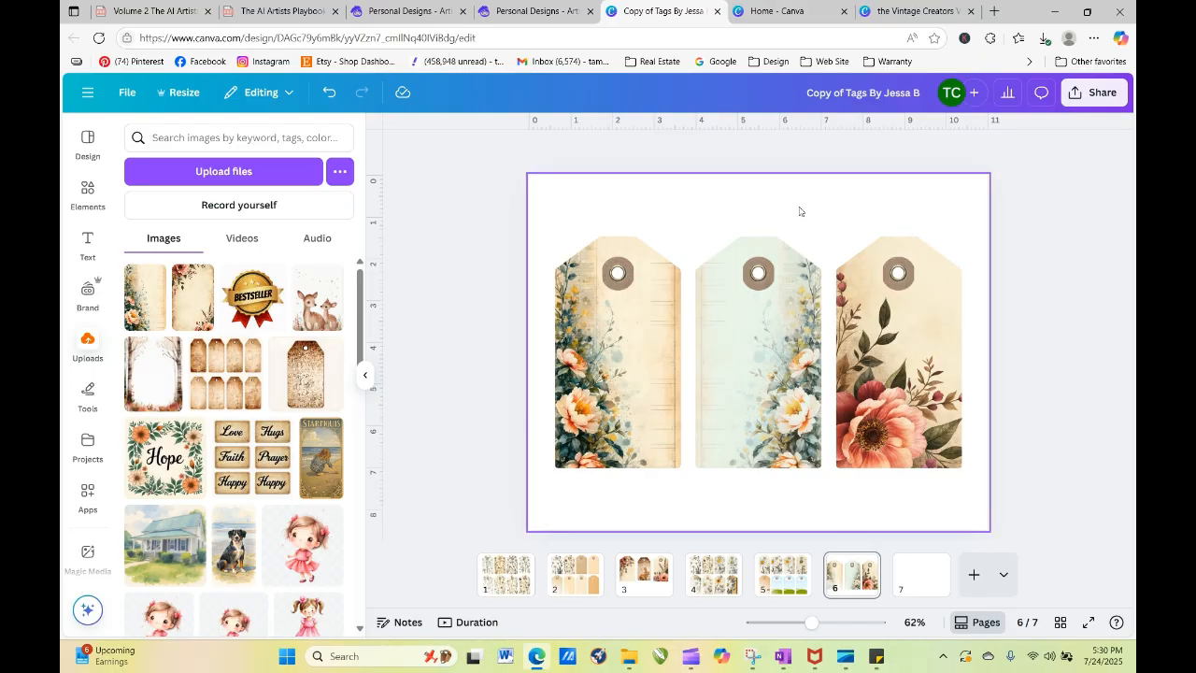
Step: Nudge the cropped image in the third tag slightly right and down, aligning its left edge with the tag's edge
double_click(865, 372)
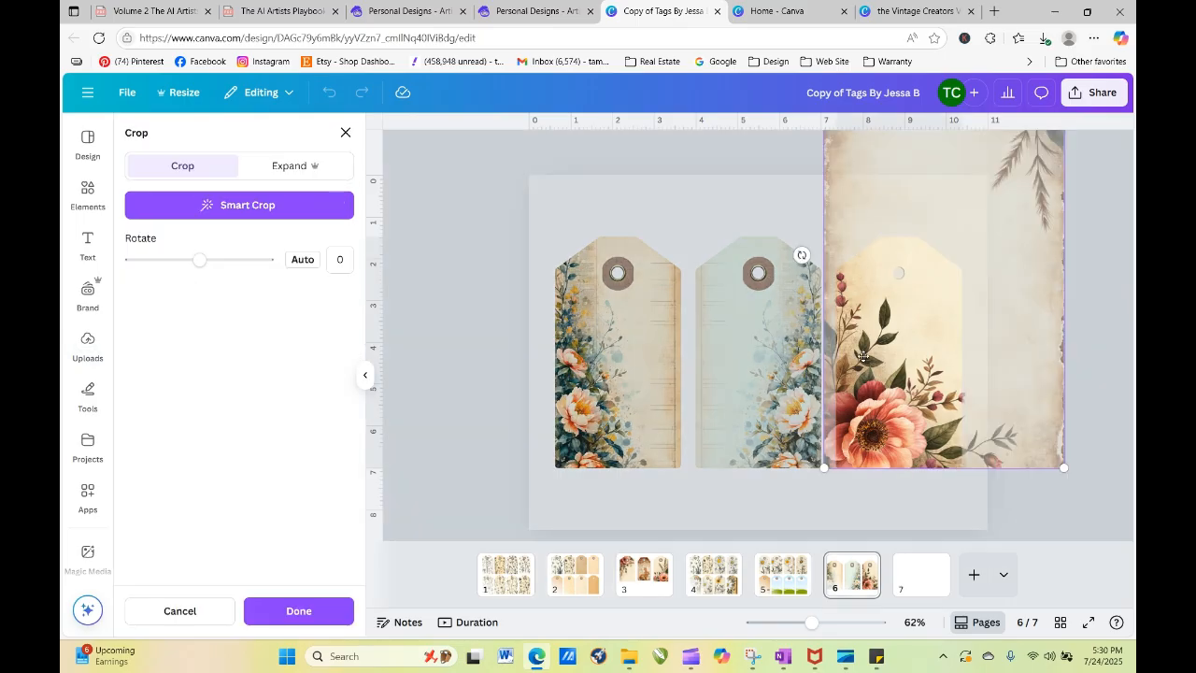
left_click_drag(872, 318, 882, 324)
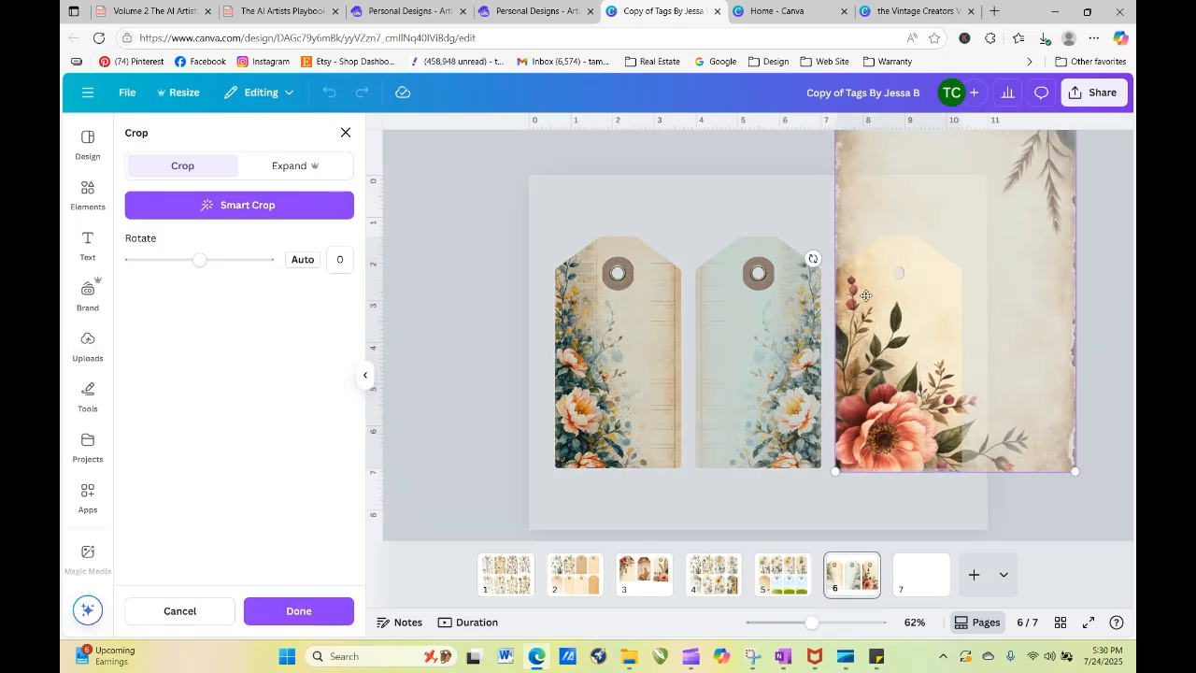
left_click(757, 177)
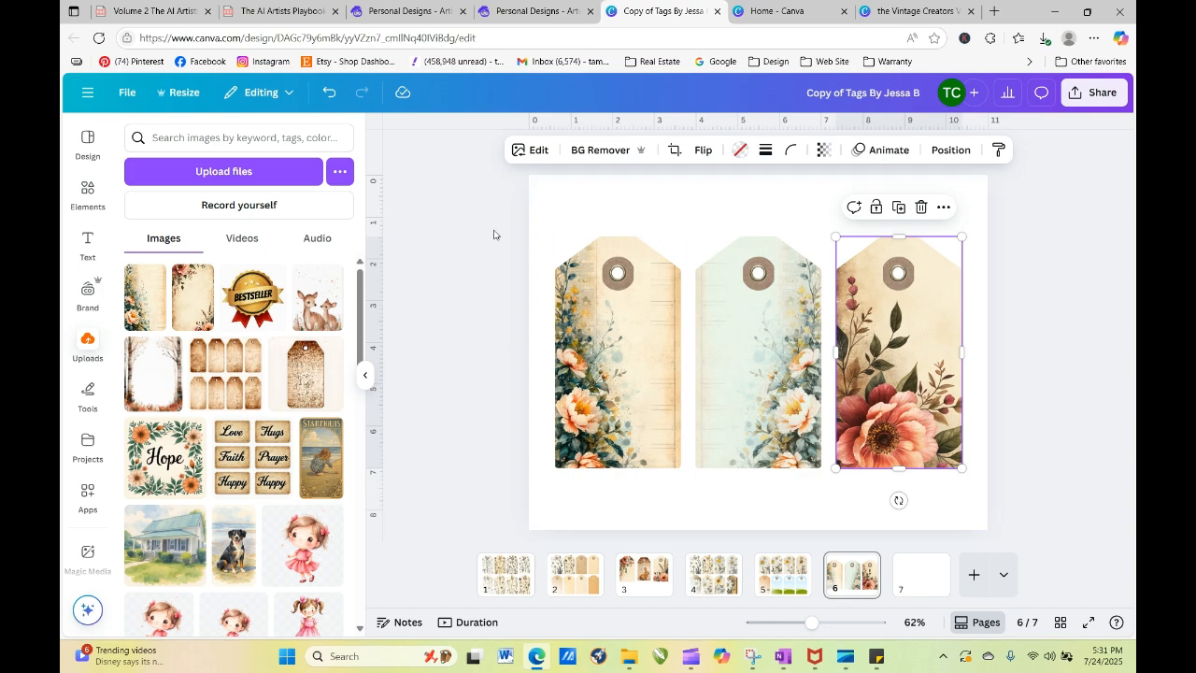
Step: Add a new blank page directly after page 6, which holds the three large tags
left_click(457, 202)
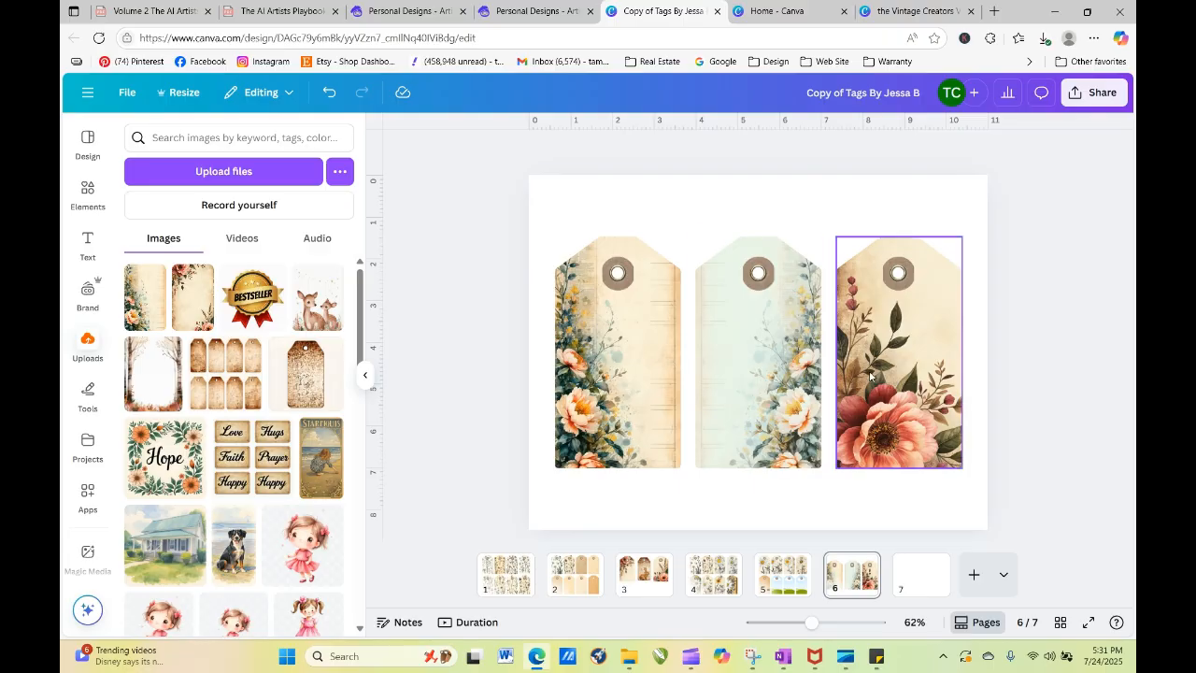
left_click(861, 563)
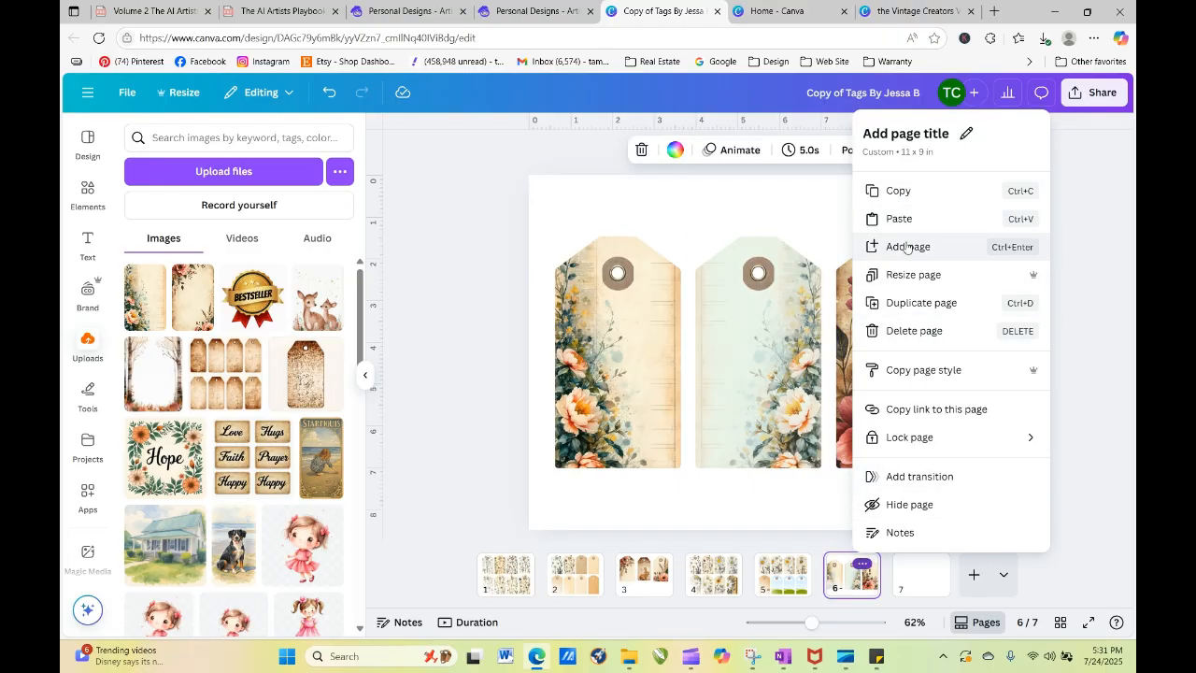
left_click(905, 248)
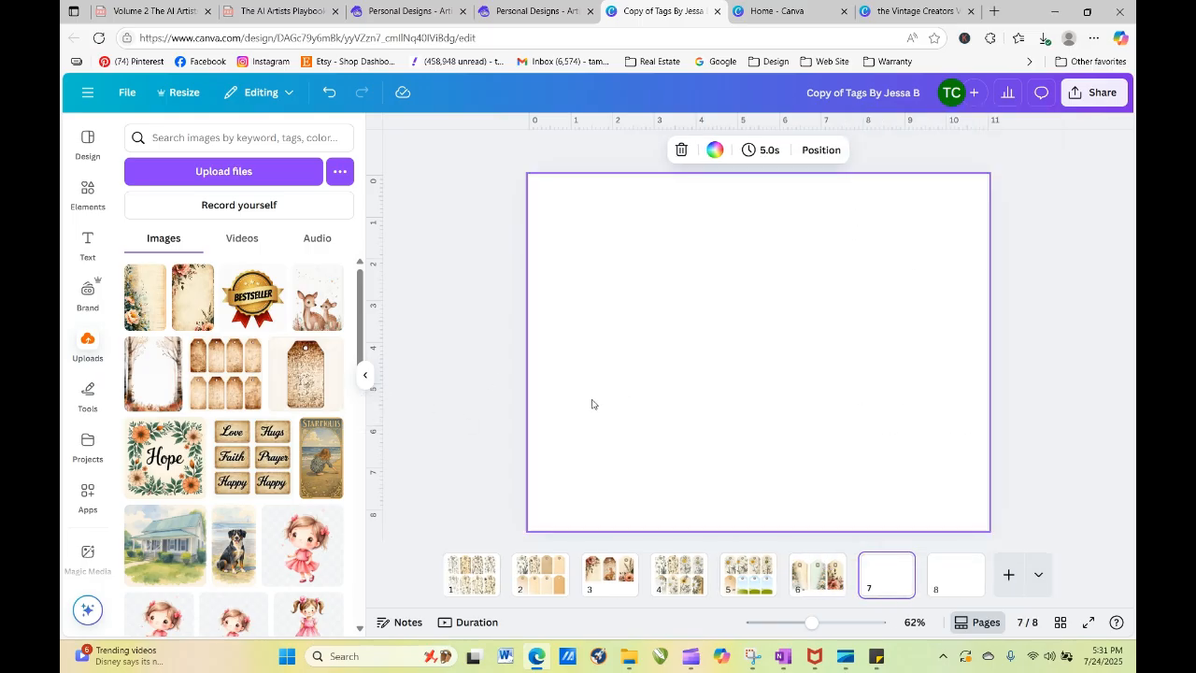
Step: Copy the pink-flower tag without its eyelet from page 6 onto page 7 and place it near the left margin
left_click(814, 579)
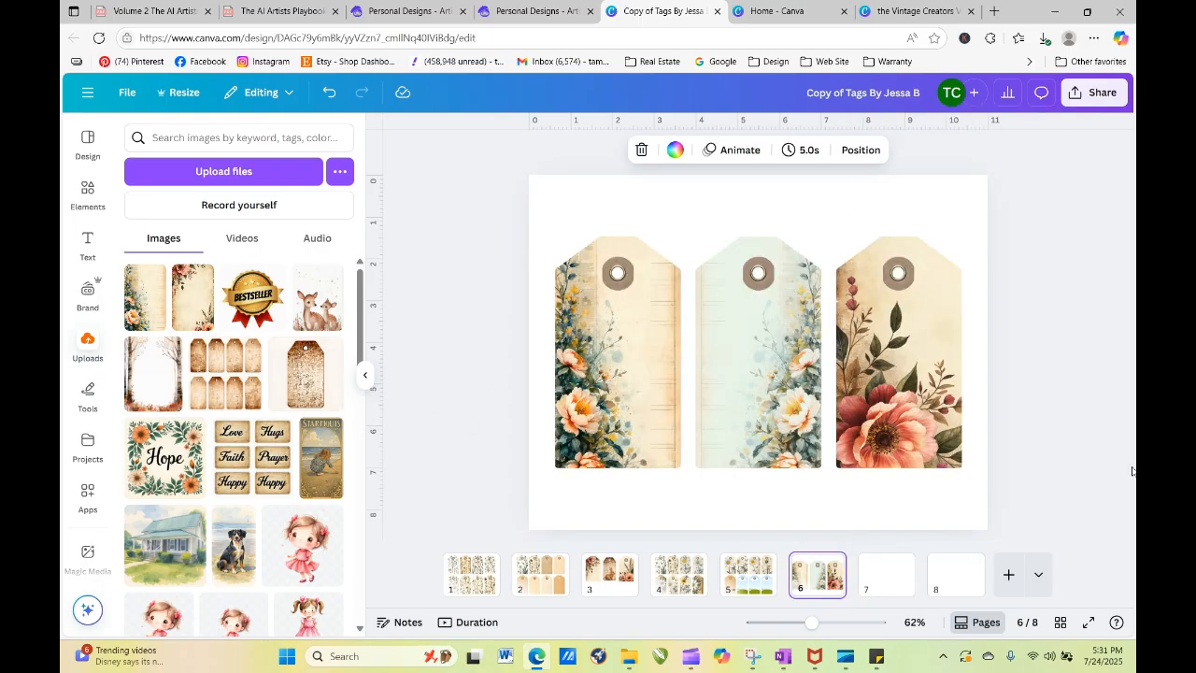
left_click_drag(1066, 506, 886, 577)
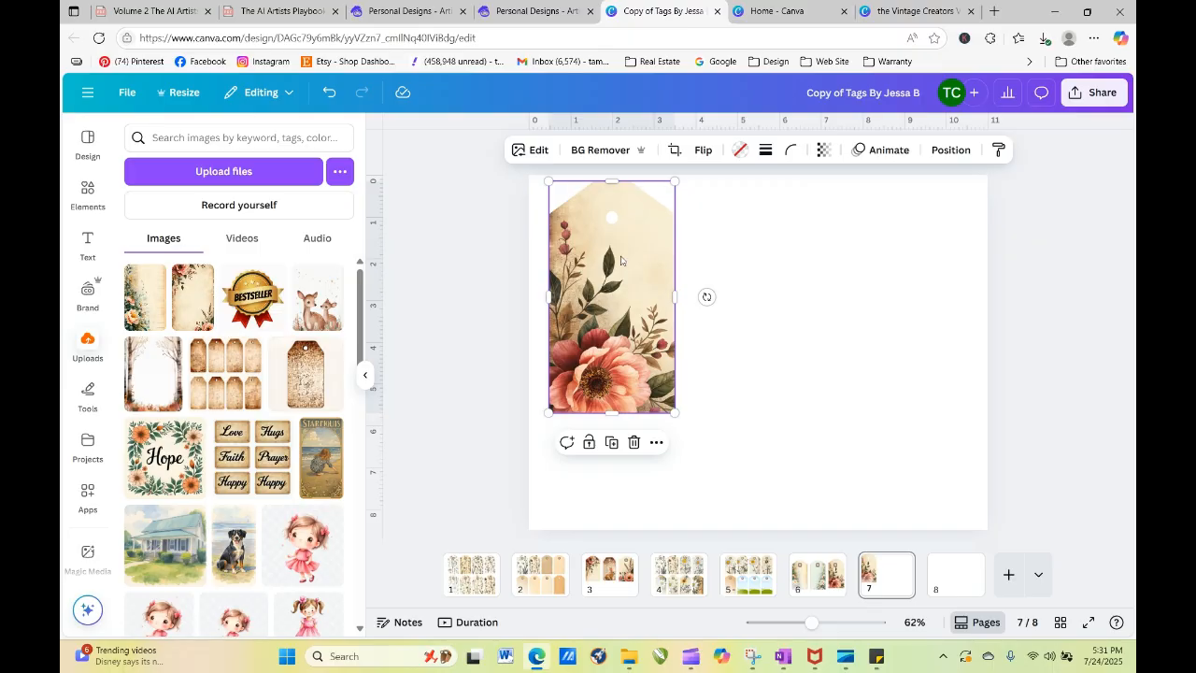
left_click_drag(621, 261, 615, 290)
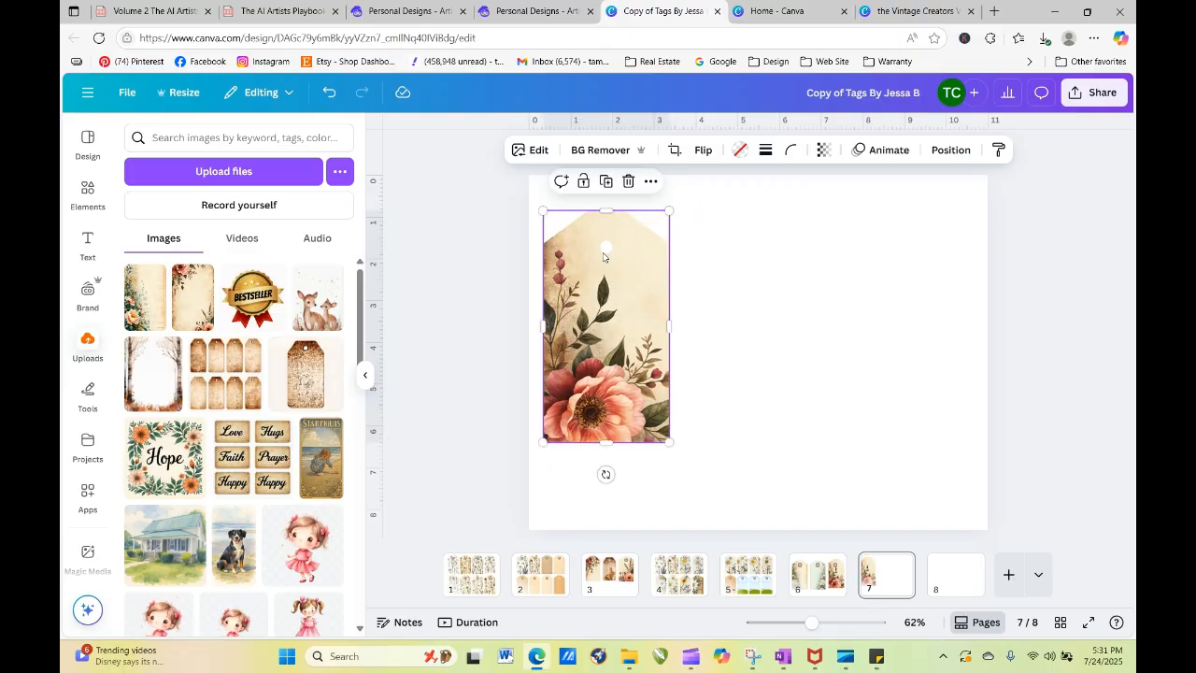
left_click(738, 403)
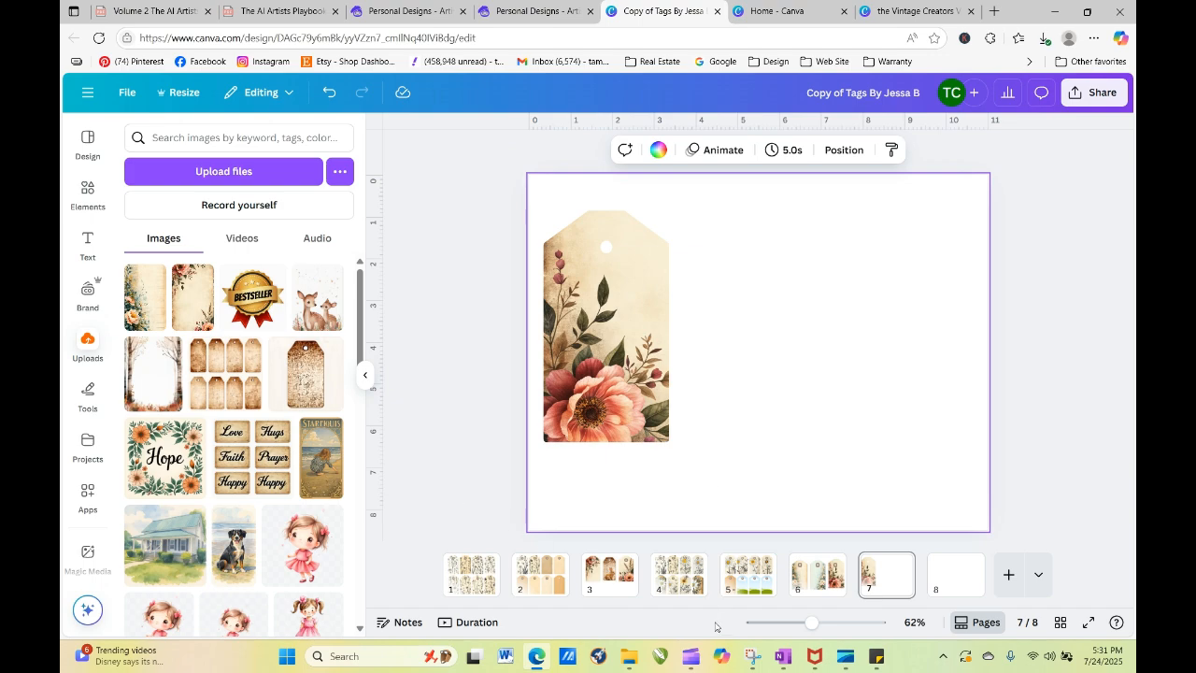
Step: Switch to the Canva Frames Bonus 1 Pack design and copy the three floral labels in the second row of page 10
left_click(777, 11)
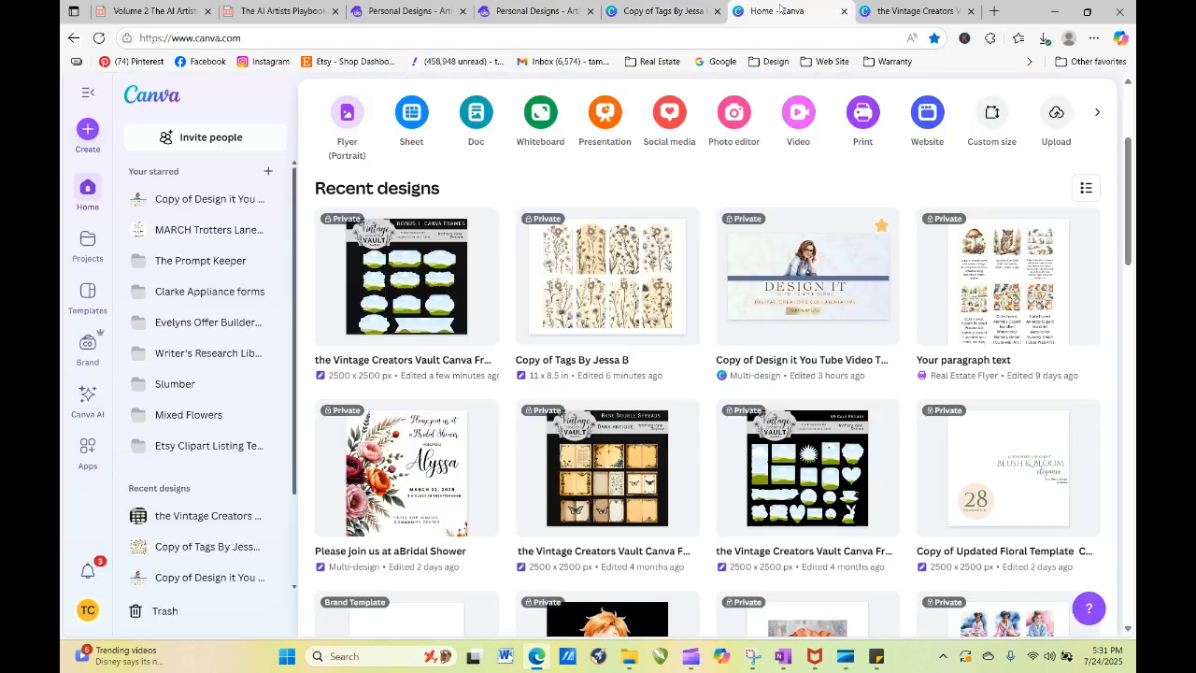
left_click(861, 11)
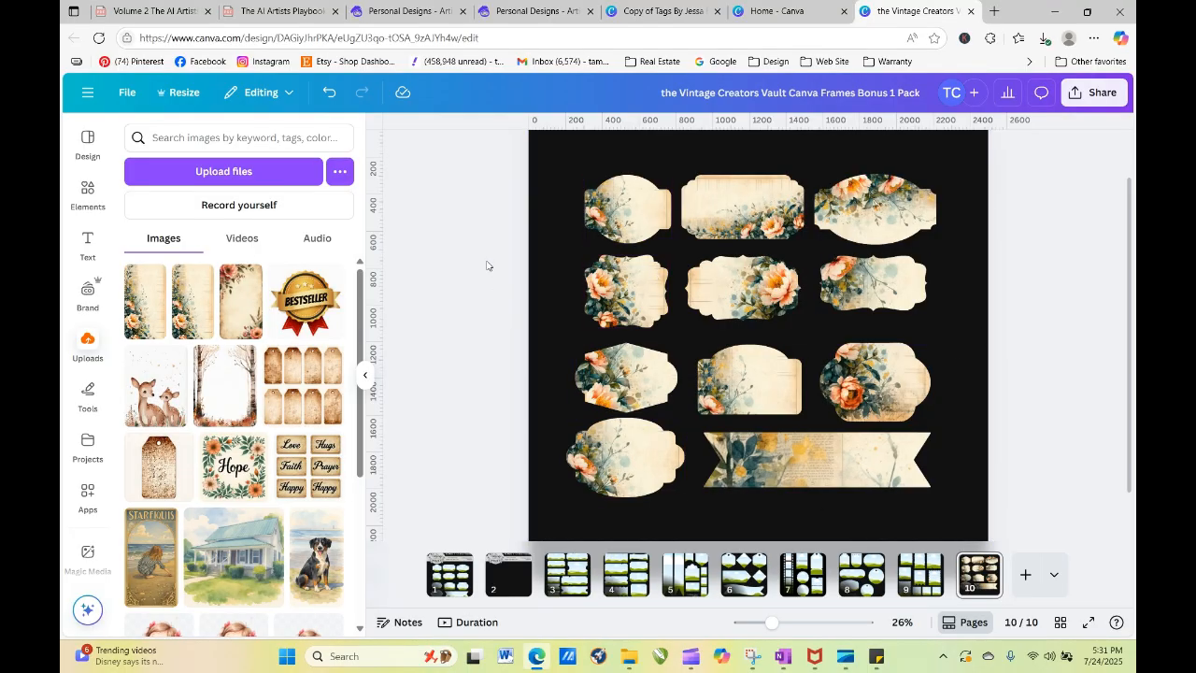
left_click_drag(481, 259, 932, 307)
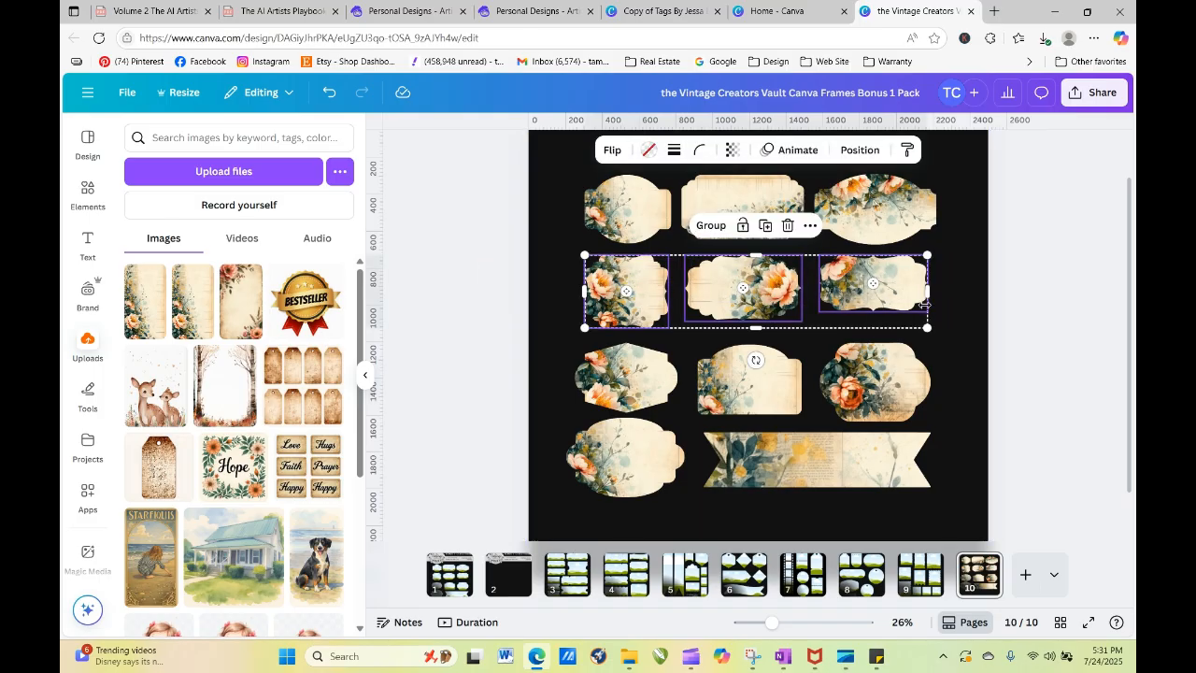
right_click(893, 297)
left_click(938, 240)
Step: Return to the Tags design, paste the three floral labels onto page 7, and deselect them
left_click(774, 12)
left_click(683, 9)
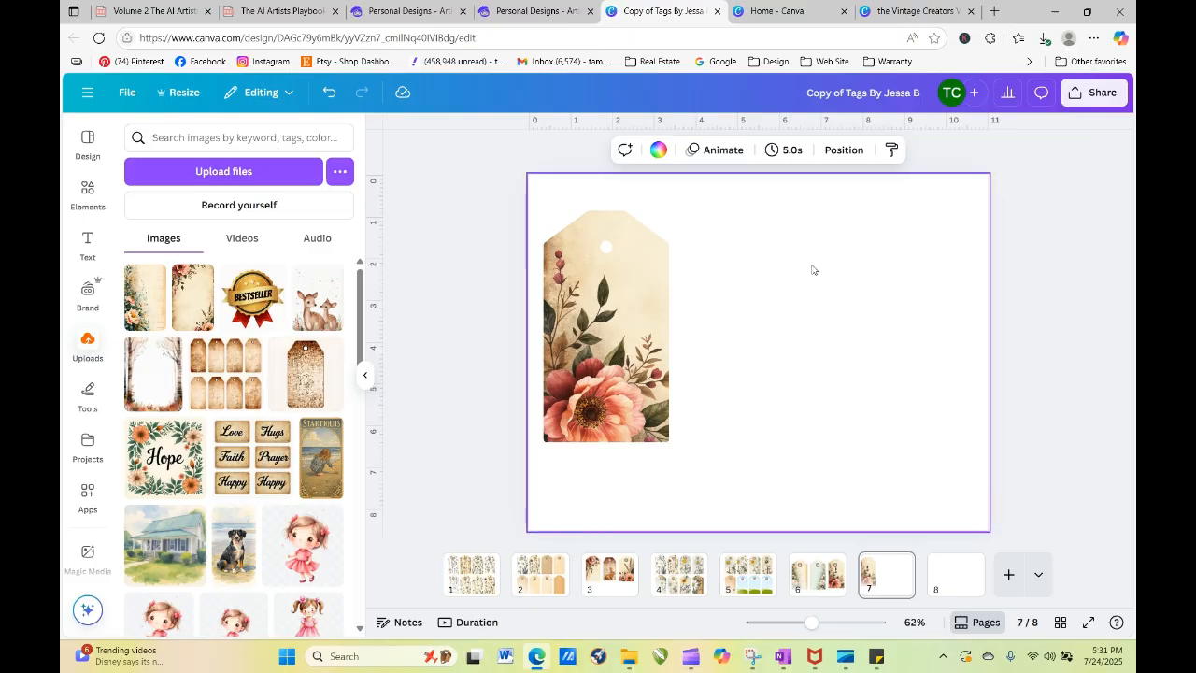
right_click(758, 266)
left_click(809, 335)
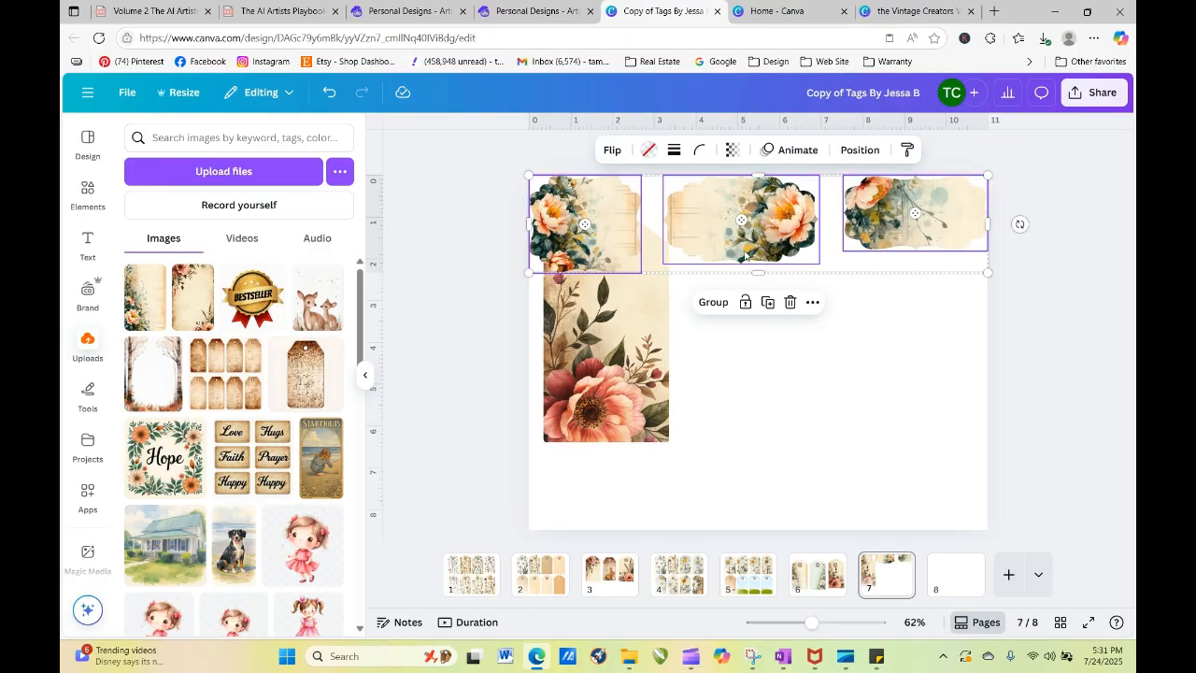
left_click(676, 323)
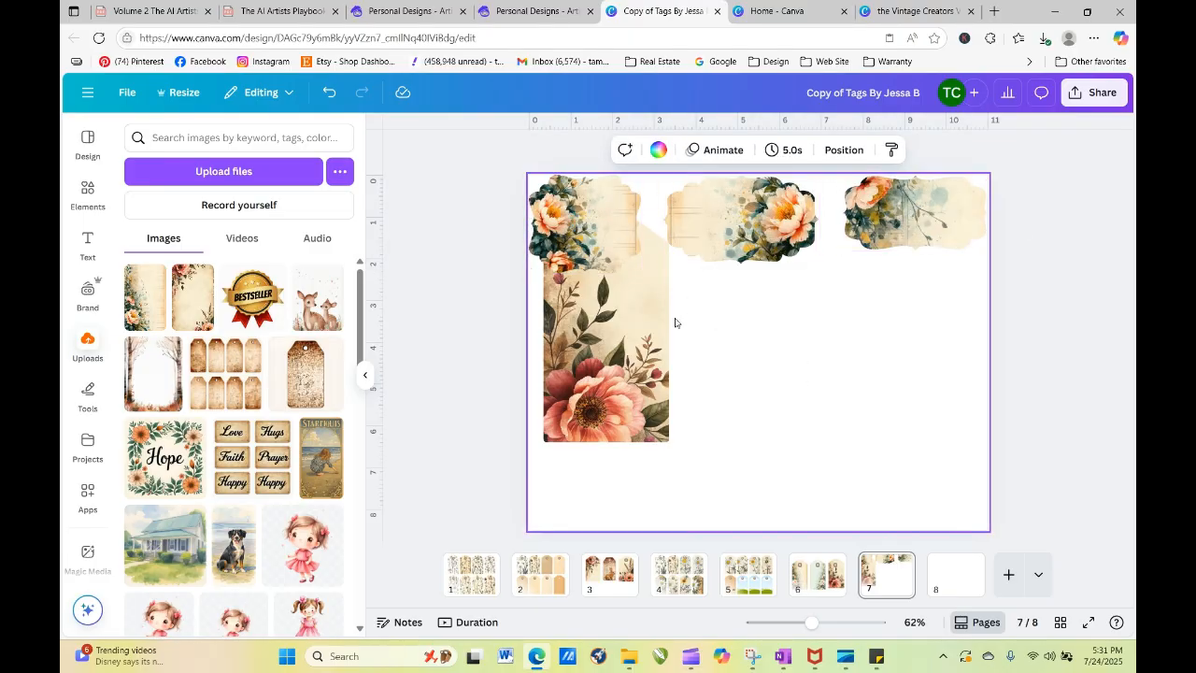
Step: Arrange the pasted labels beside the tag, two side by side at mid-page and the third above the left one
left_click(608, 234)
left_click_drag(608, 234, 742, 342)
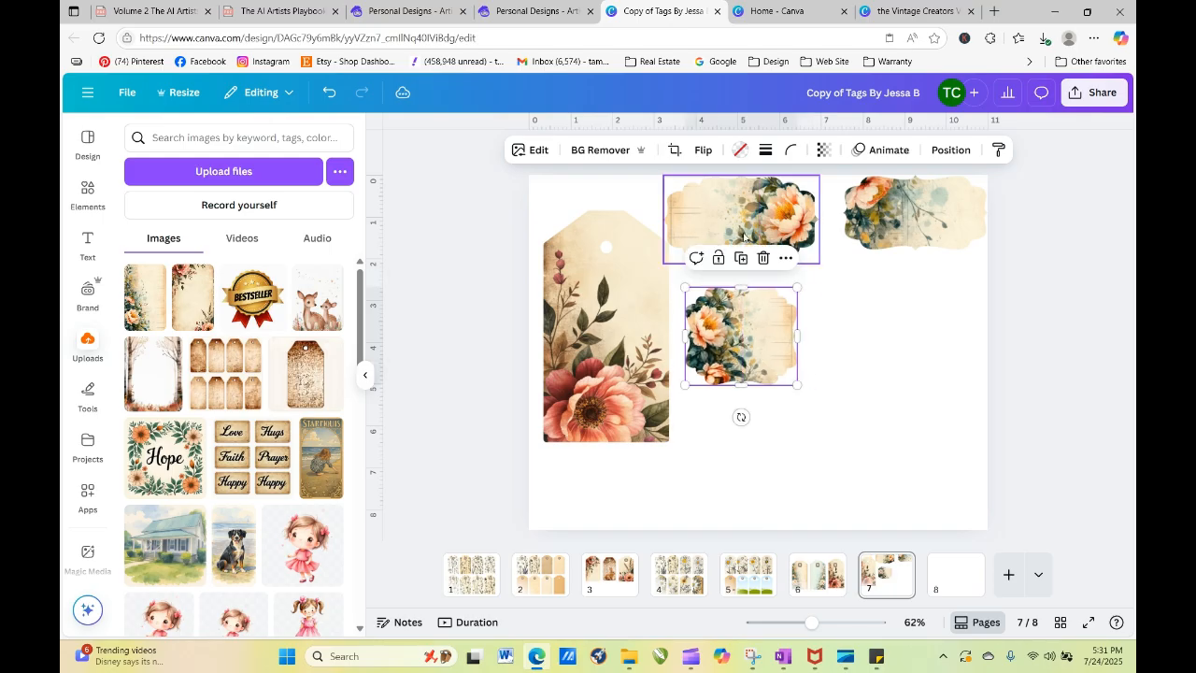
left_click_drag(743, 217, 893, 332)
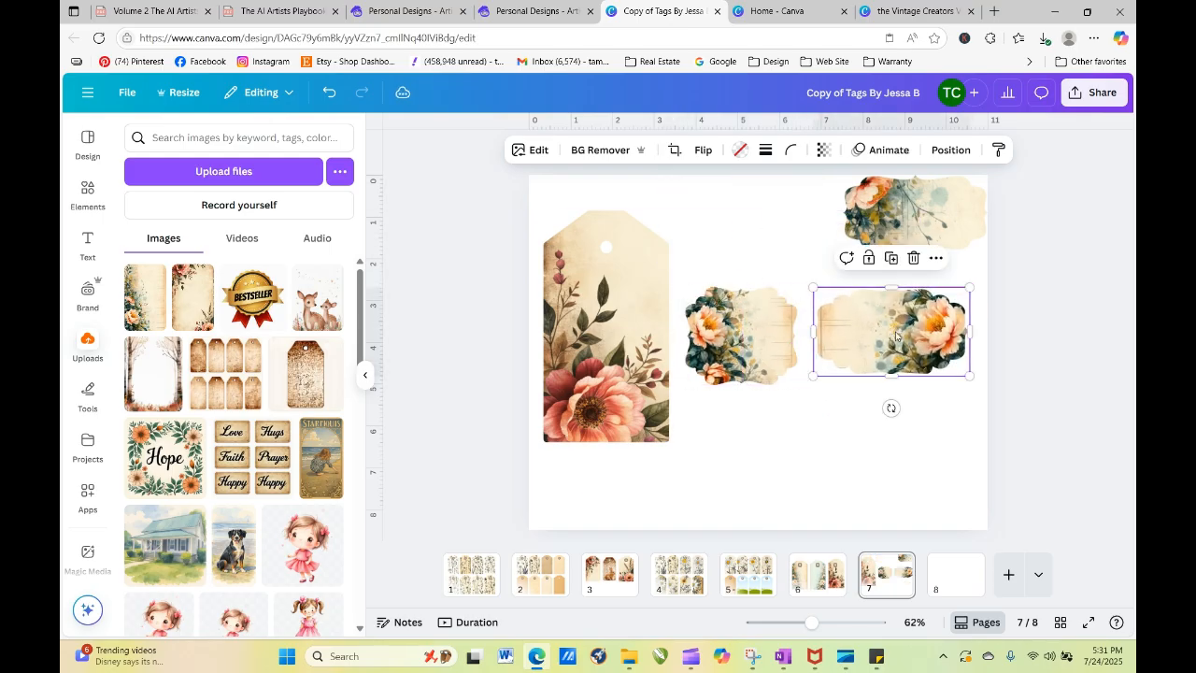
left_click_drag(916, 205, 756, 220)
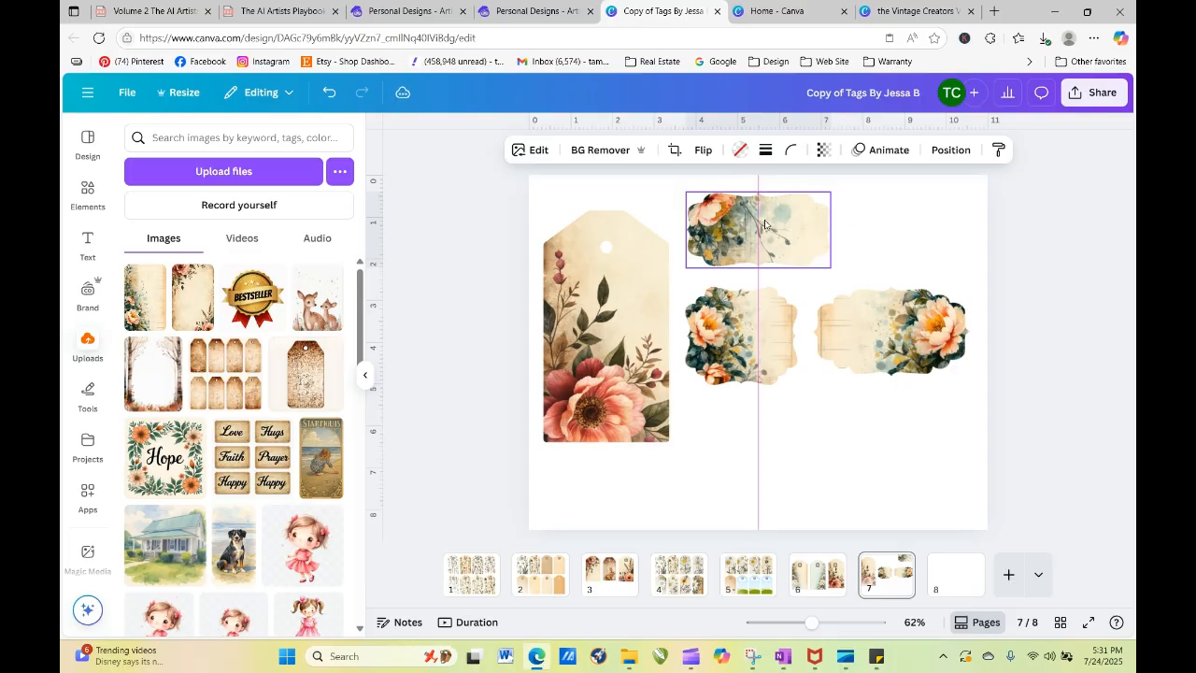
Step: Move the tag up to the page's top-left corner and fine-tune the positions of the upper and right-hand labels
left_click(637, 301)
left_click_drag(637, 301, 637, 272)
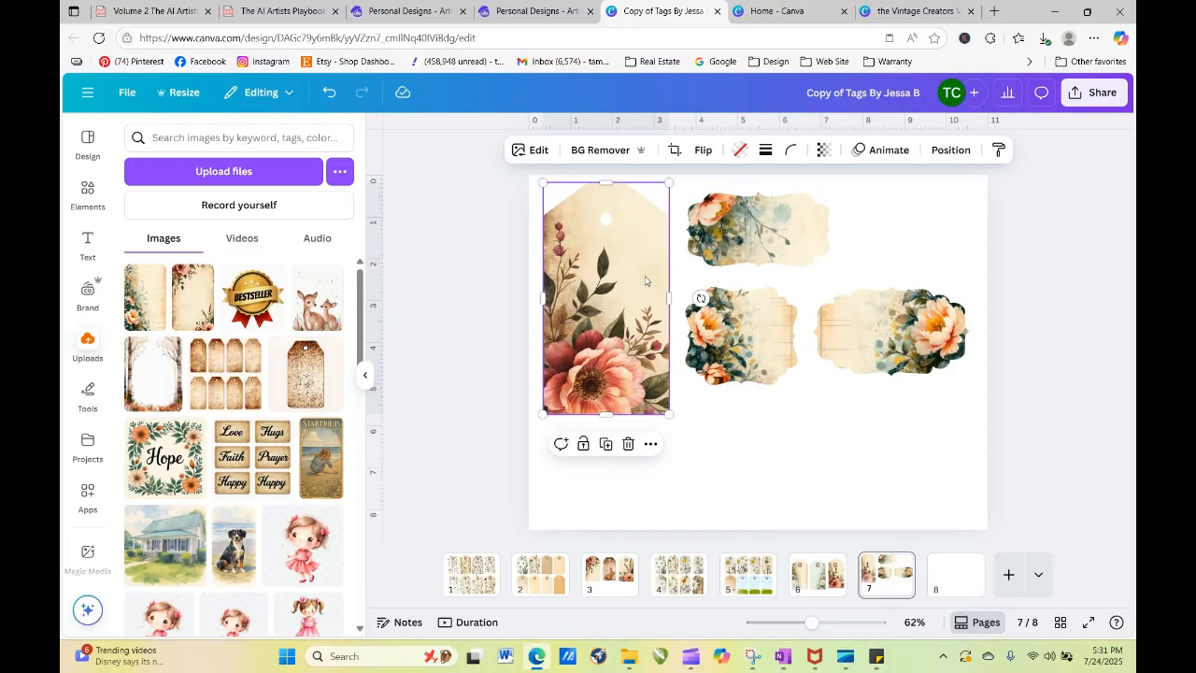
mouse_move(754, 236)
left_mouse_down()
mouse_move(738, 236)
mouse_move(755, 236)
left_mouse_up()
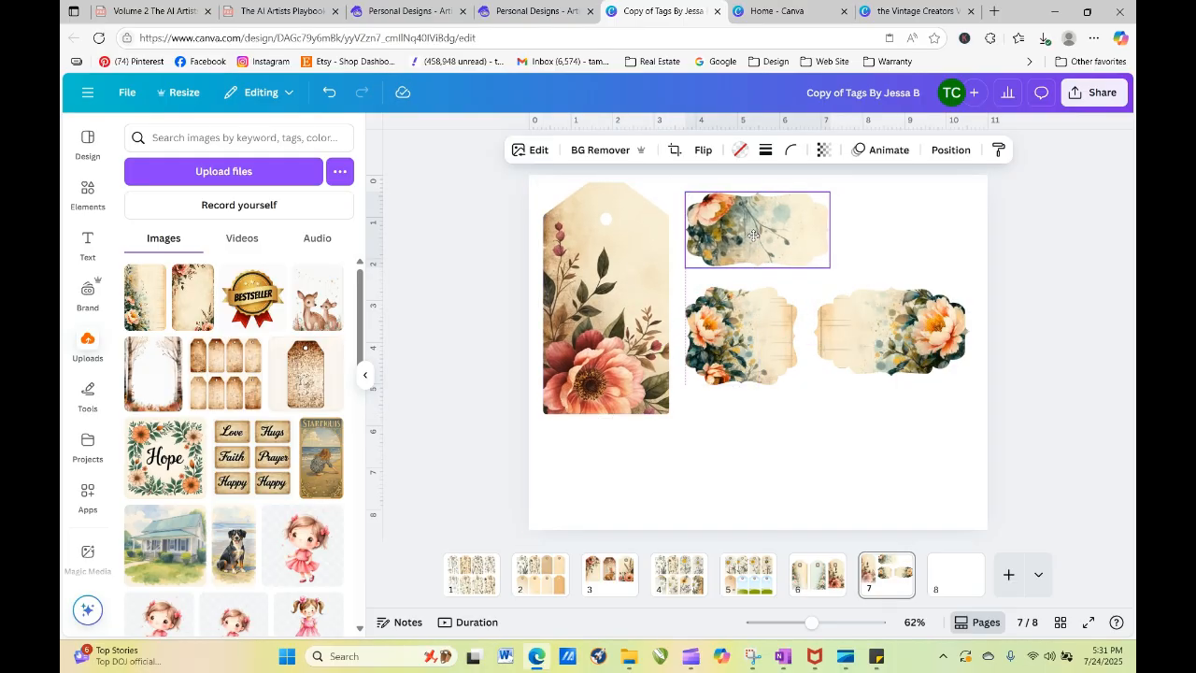
left_click(911, 324)
left_click_drag(910, 324, 928, 253)
left_click_drag(902, 331, 902, 336)
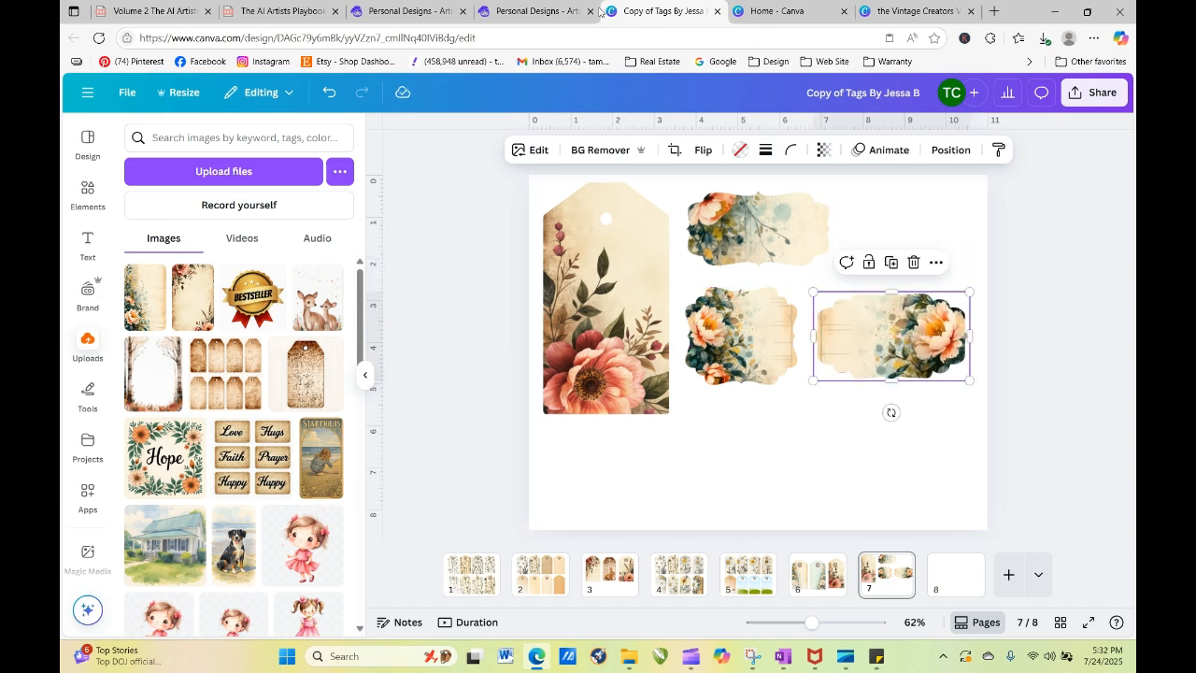
Step: Switch to the Canva Frames Bonus 1 Pack design and copy the arched and rounded labels at the third row's right end
left_click(784, 11)
left_click(892, 11)
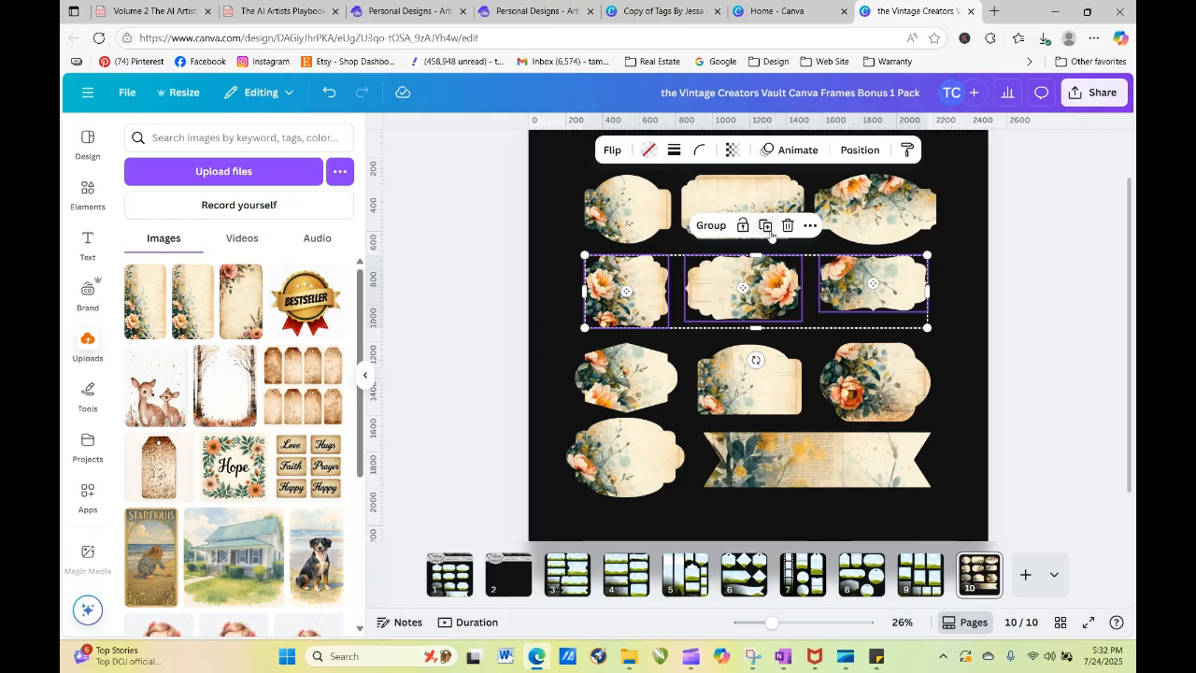
left_click(507, 349)
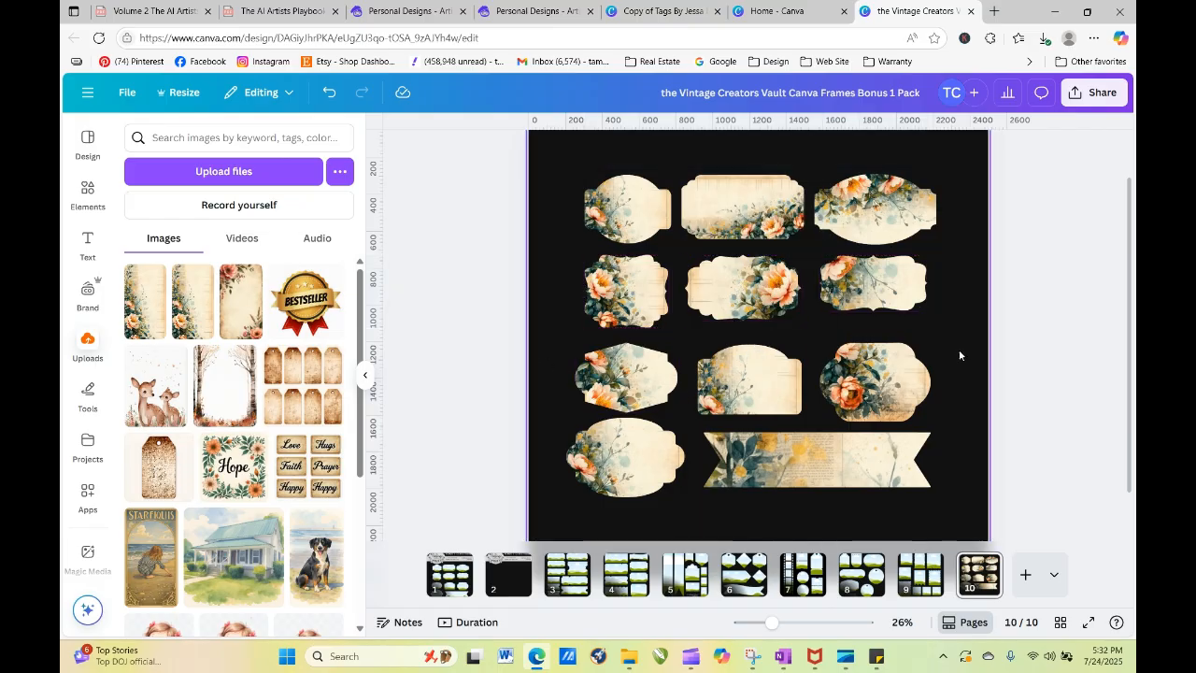
left_click_drag(1034, 334, 758, 399)
right_click(757, 399)
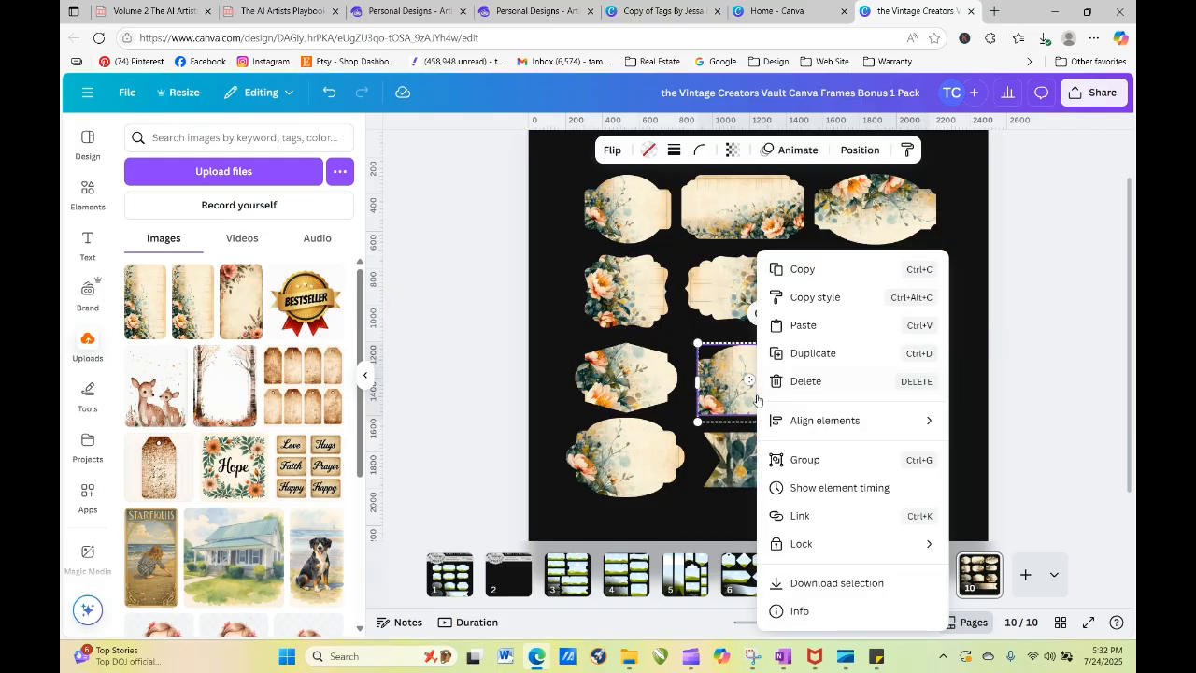
left_click(802, 269)
Step: Return to the Tags design, paste the arched and rounded labels onto page 7, and place them below the other labels
left_click(738, 13)
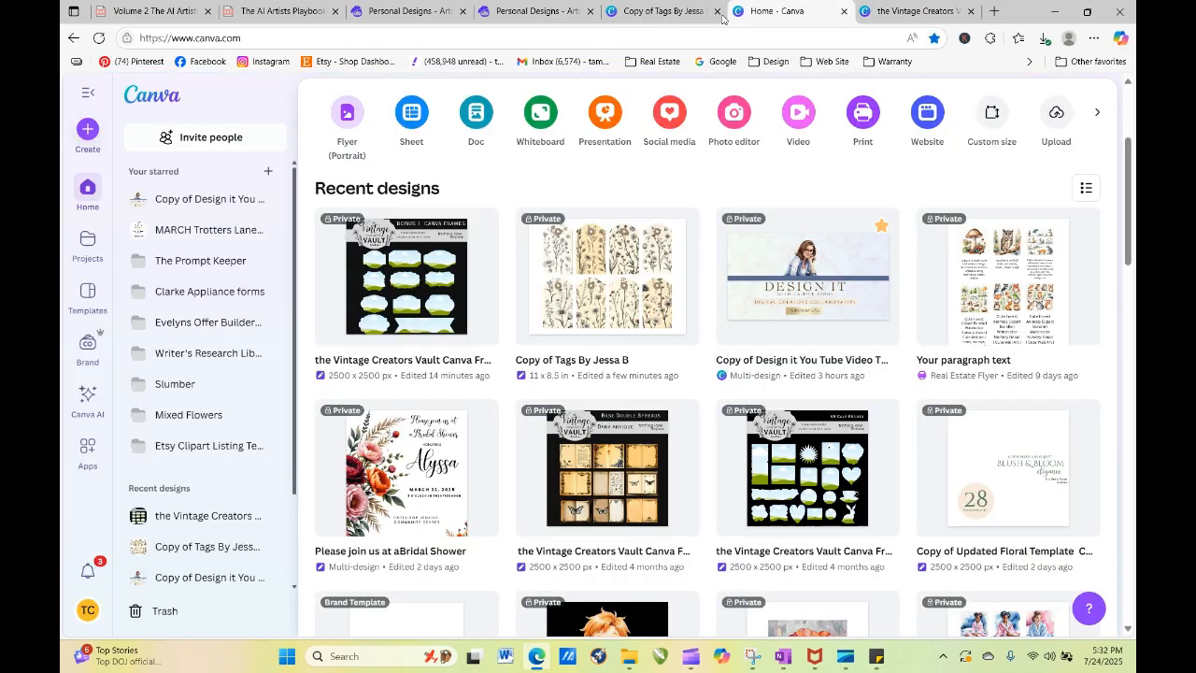
left_click(721, 19)
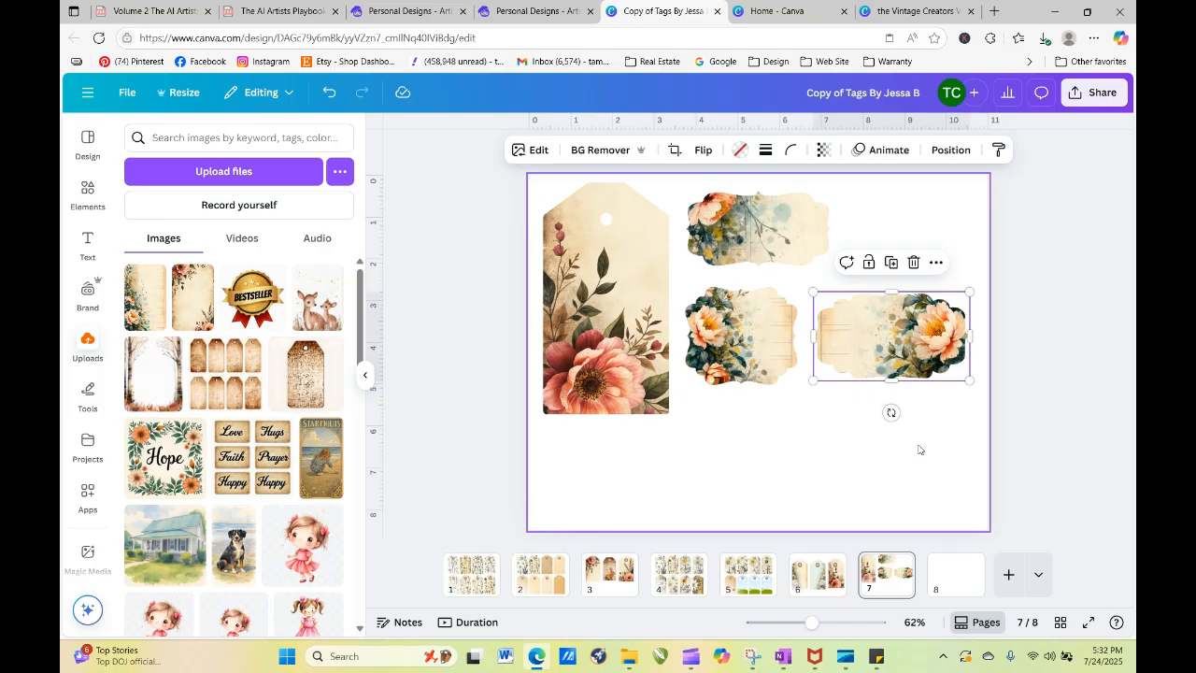
right_click(834, 445)
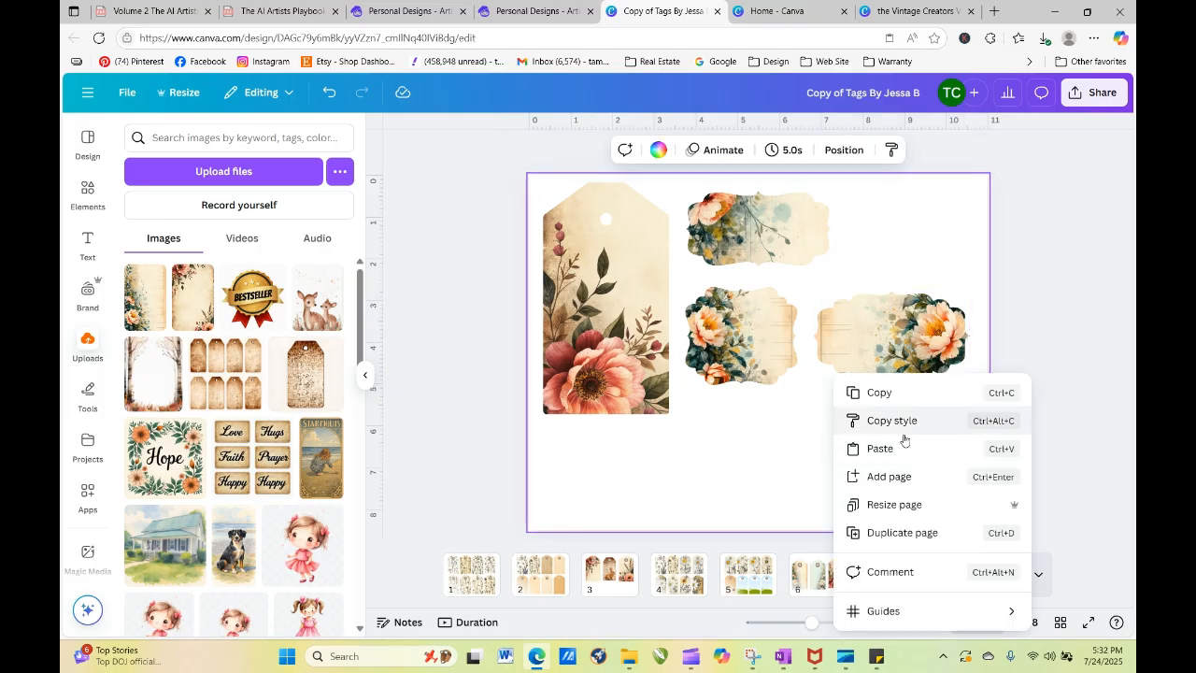
left_click(835, 447)
left_click_drag(665, 274, 720, 479)
left_click_drag(583, 381, 736, 431)
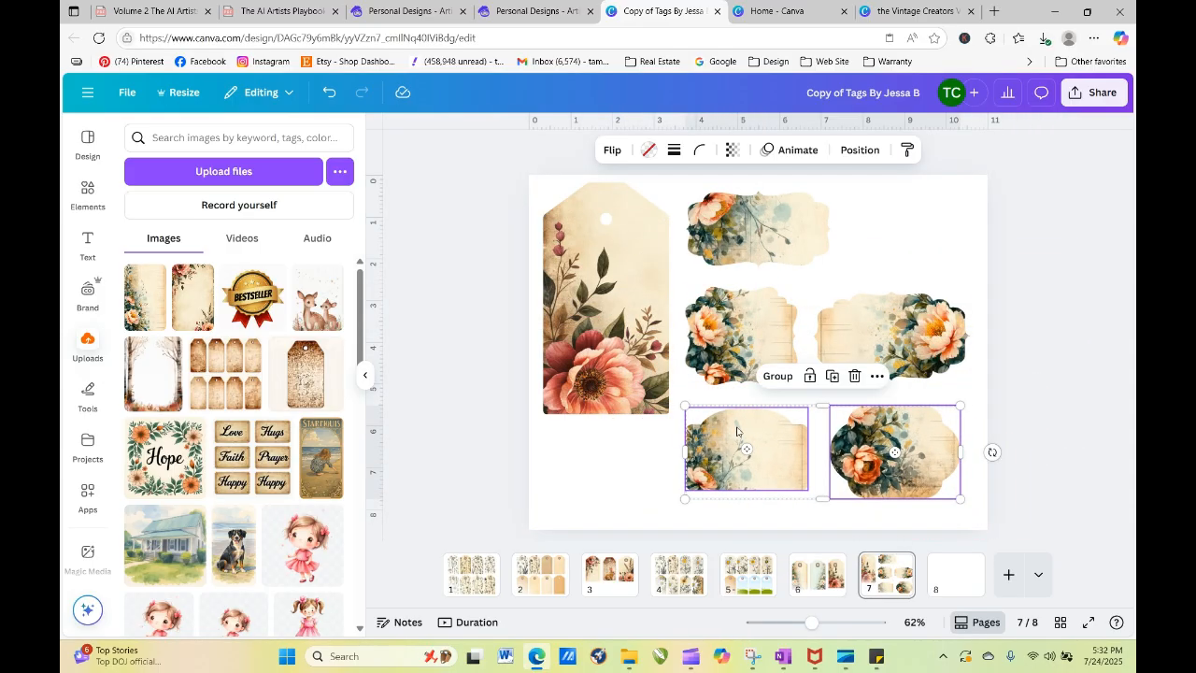
Step: Move the rounded label to the page's upper-right corner and the arched label beneath the tall tag
left_click(893, 507)
left_click(895, 451)
left_click_drag(895, 451, 899, 241)
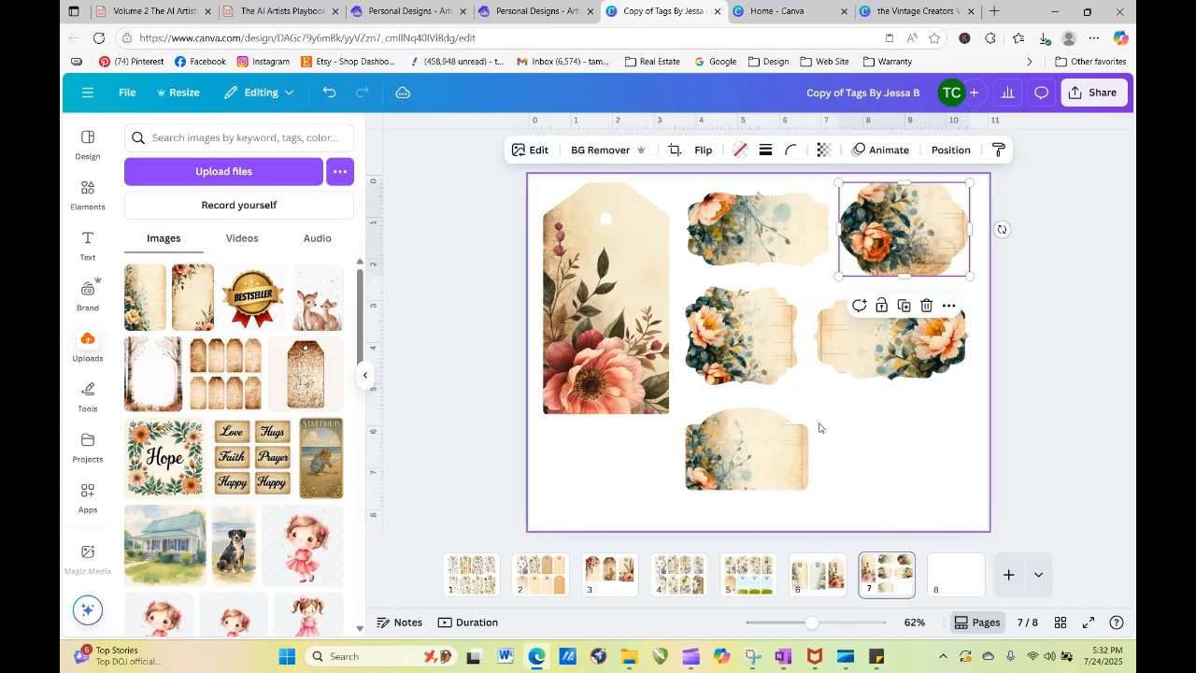
left_click(762, 458)
left_click_drag(761, 457, 620, 487)
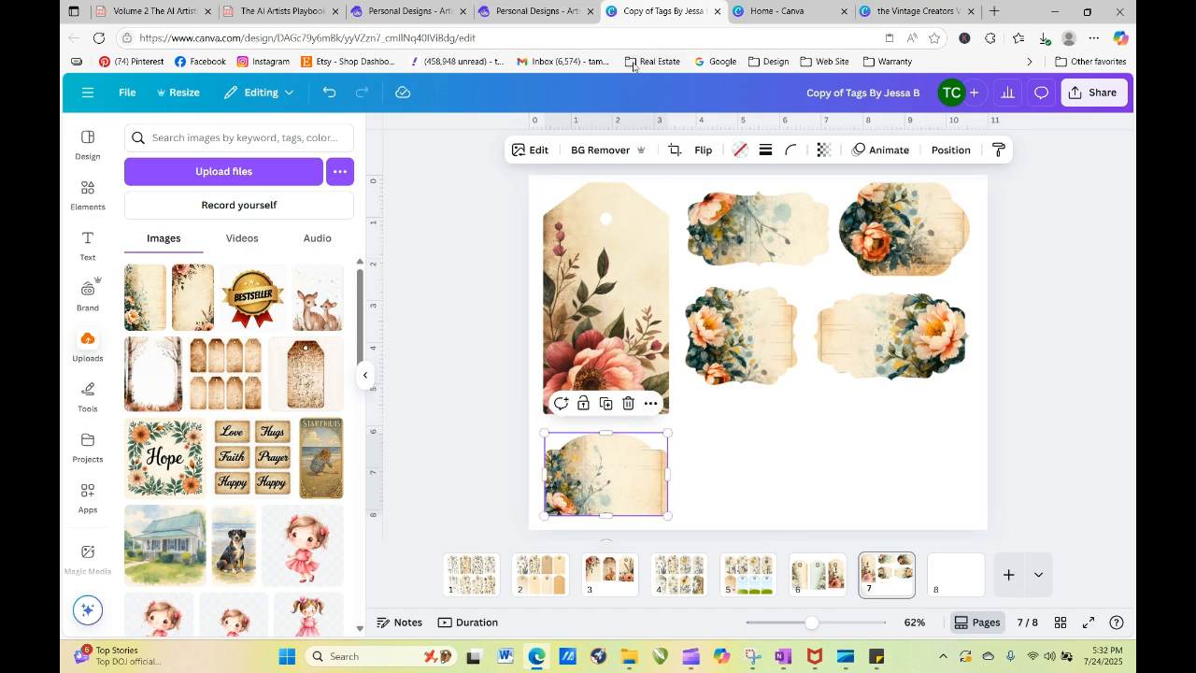
Step: Switch to the Canva Frames Bonus 1 Pack design and copy the floral ribbon banner from the bottom row
left_click(830, 10)
left_click(878, 9)
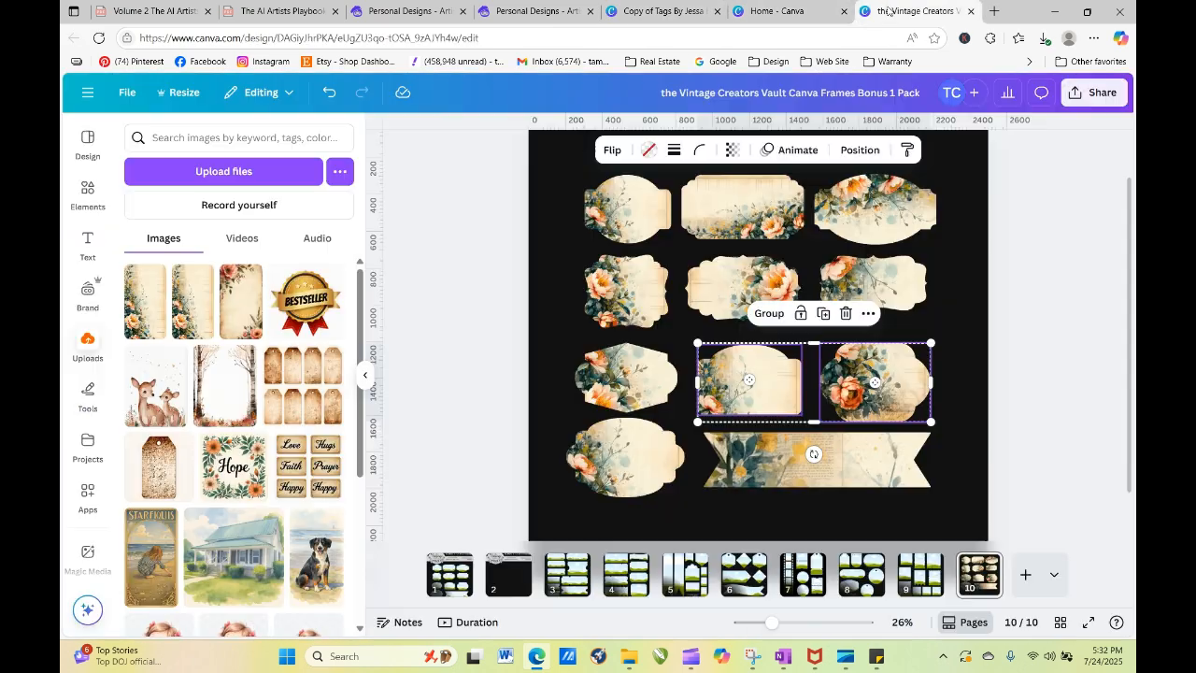
left_click(783, 468)
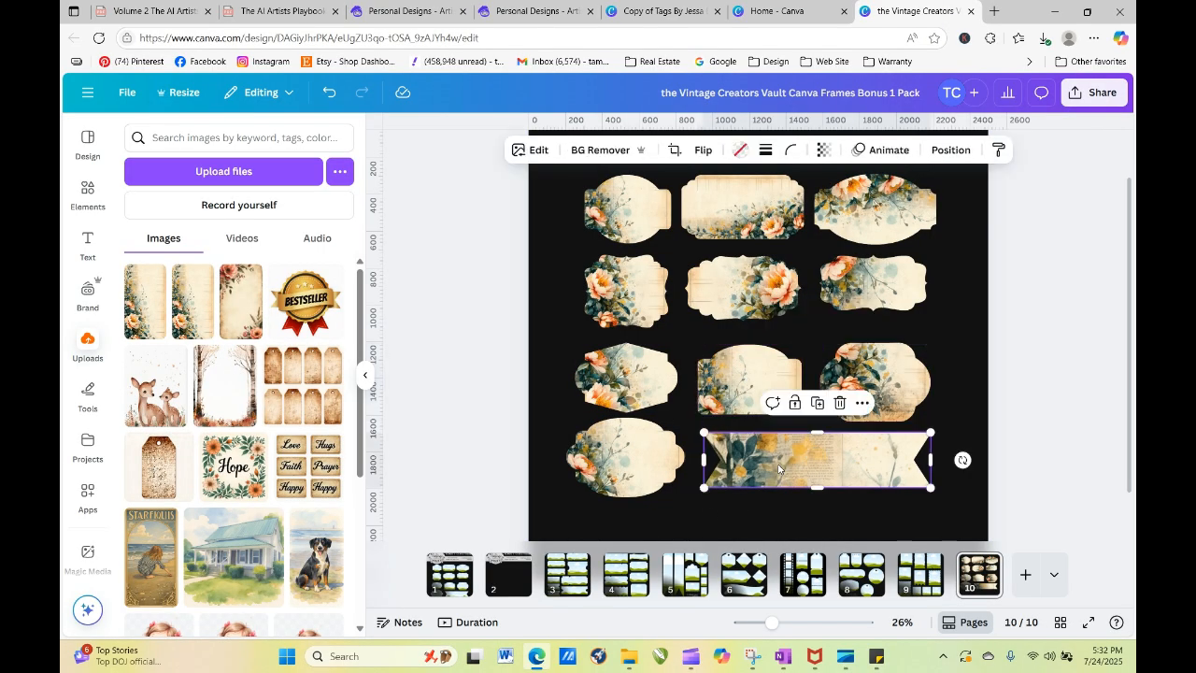
right_click(778, 468)
left_click(822, 208)
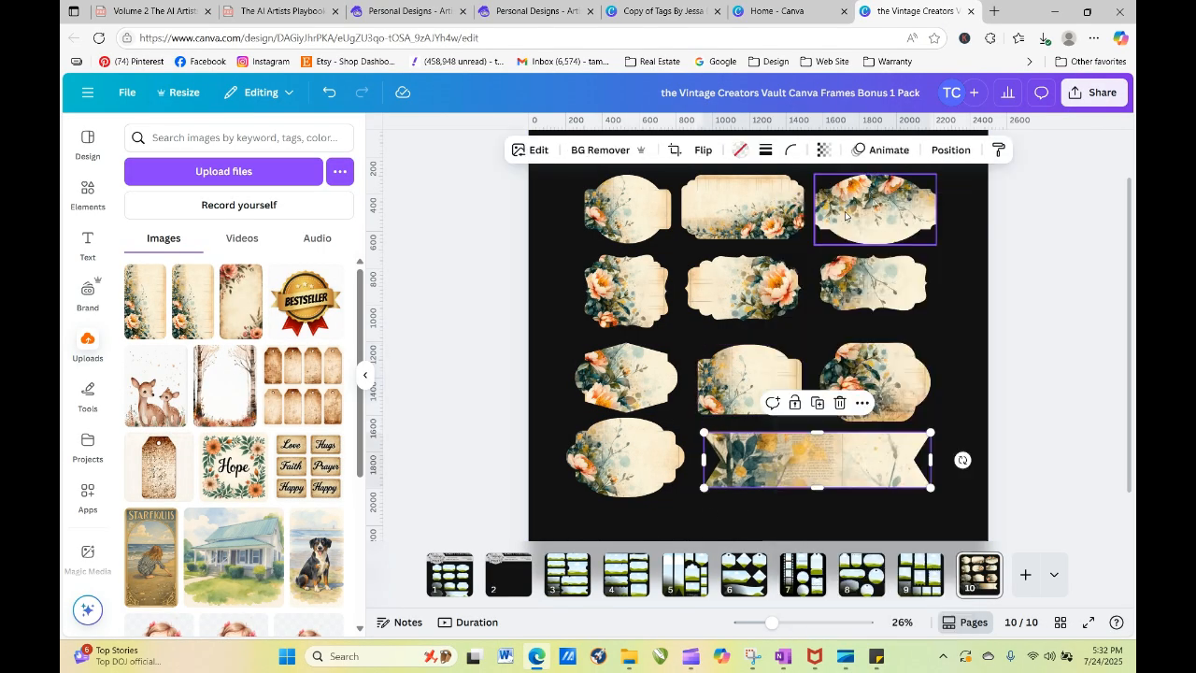
Step: Paste the ribbon banner onto page 7 of the Tags design below the labels, then duplicate it and place the copy directly underneath
left_click(784, 9)
left_click(661, 10)
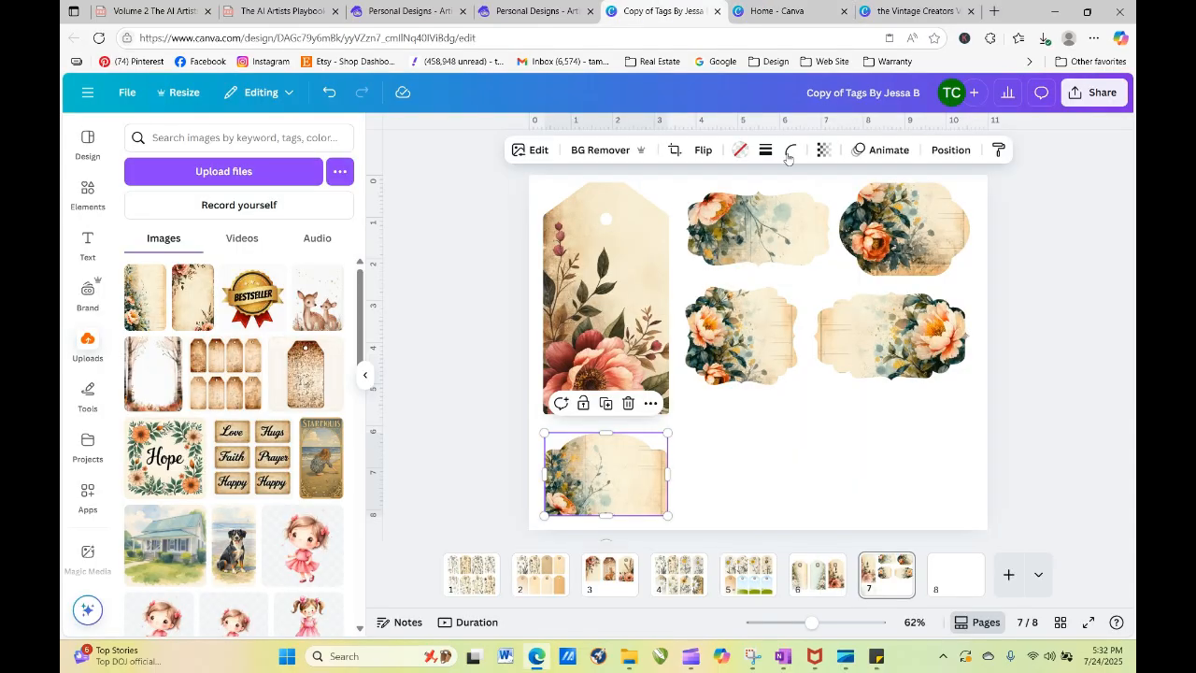
right_click(806, 432)
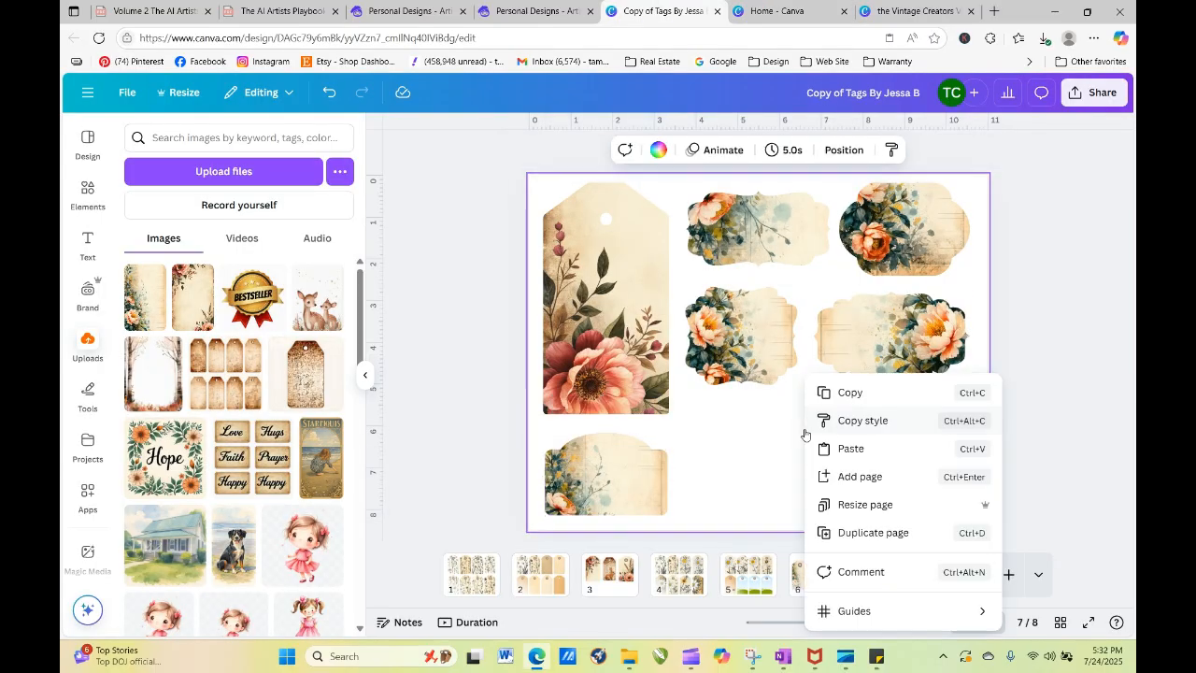
left_click(868, 448)
left_click_drag(741, 225, 815, 451)
left_click_drag(609, 411, 769, 416)
left_click(825, 375)
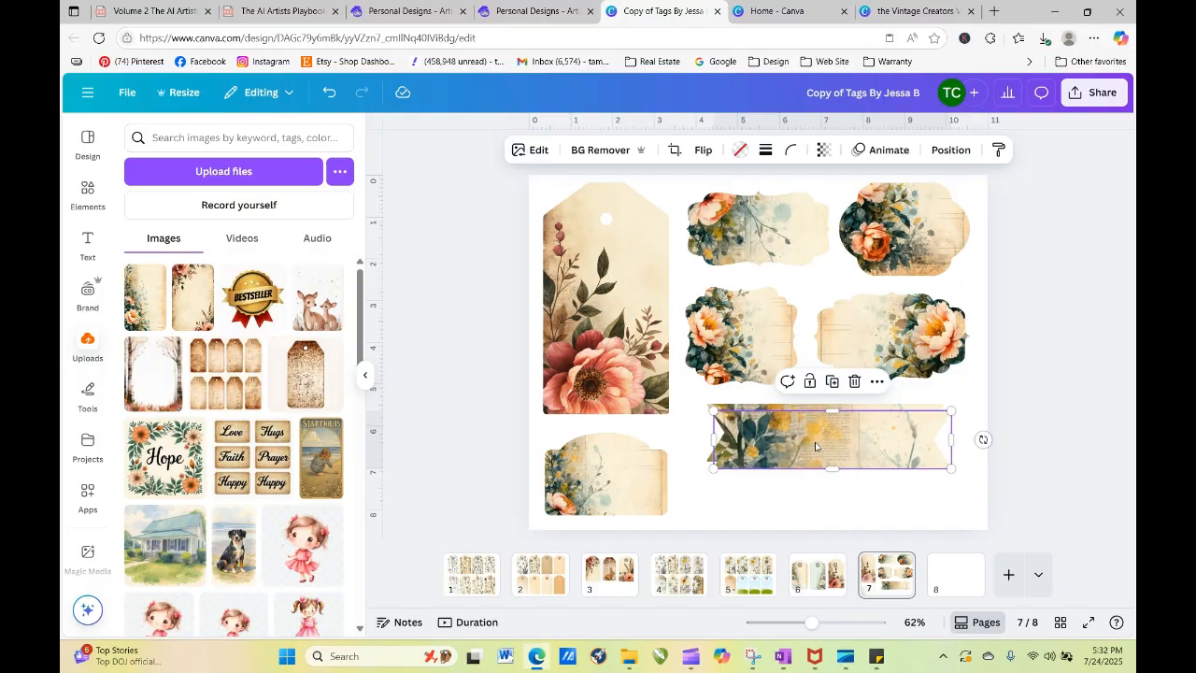
left_click_drag(818, 449, 806, 505)
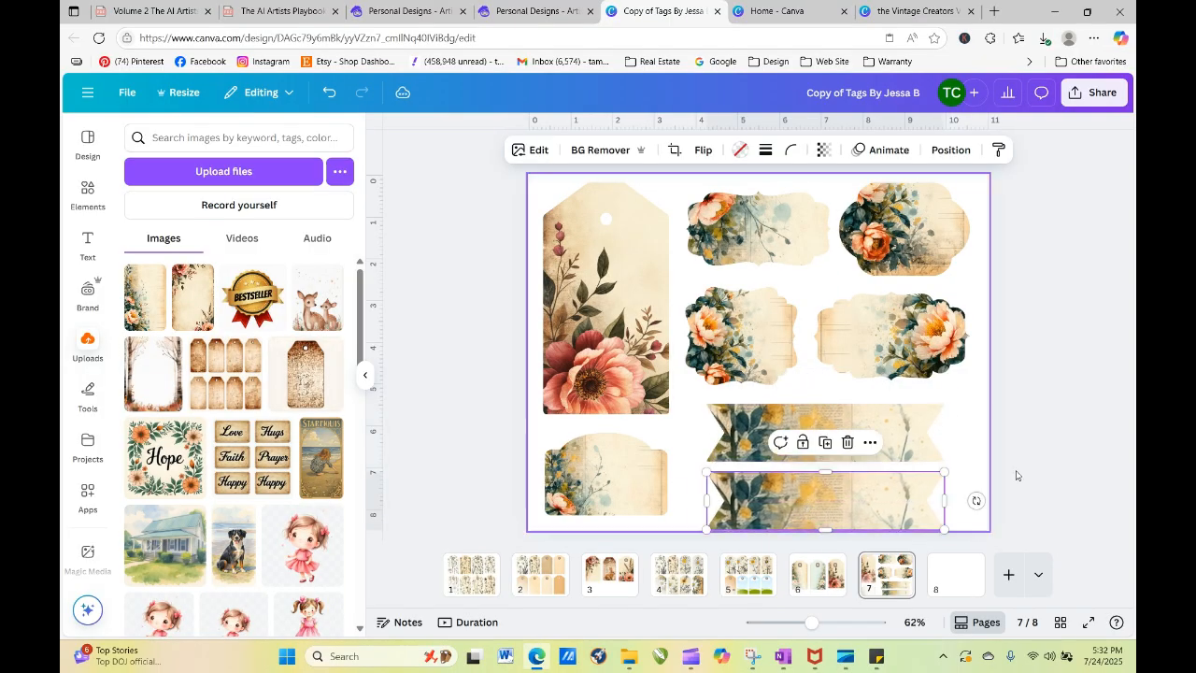
Step: Select both ribbon banners on page 7 and move them up slightly, clear of the page's lower edge
left_click_drag(1031, 428, 844, 501)
left_click(1014, 464)
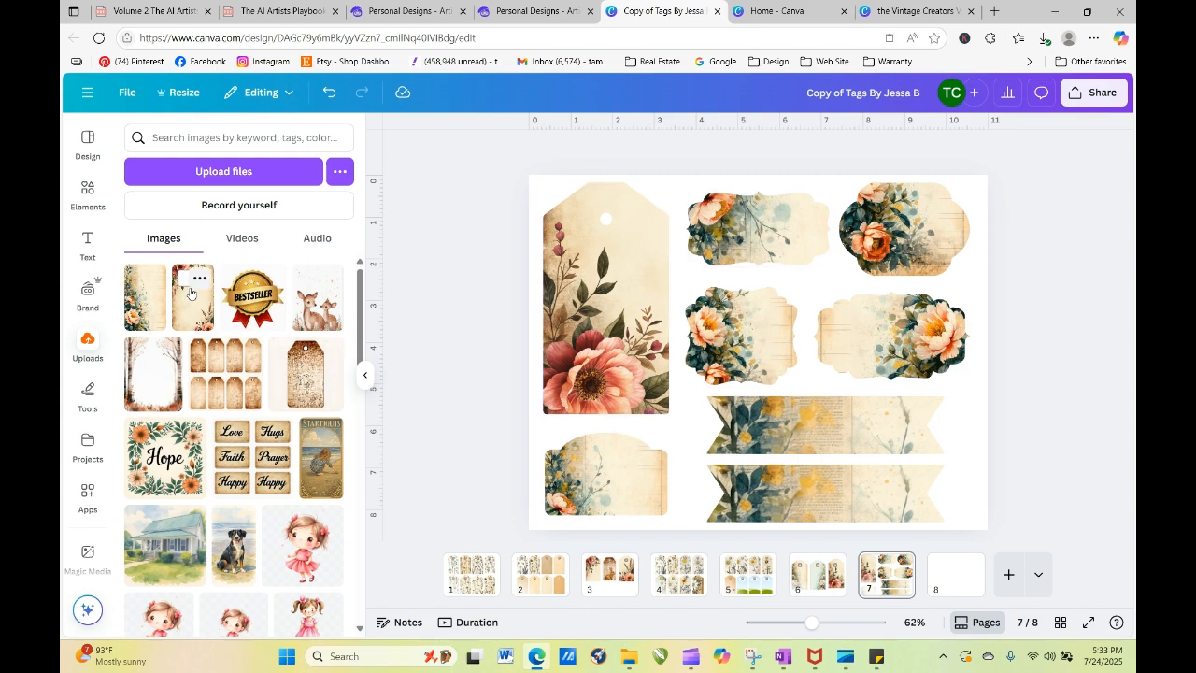
Step: Fill the scalloped label beside the tall tag, above the banners, with the uploaded pink floral image, framing its lower flowers
left_click(198, 279)
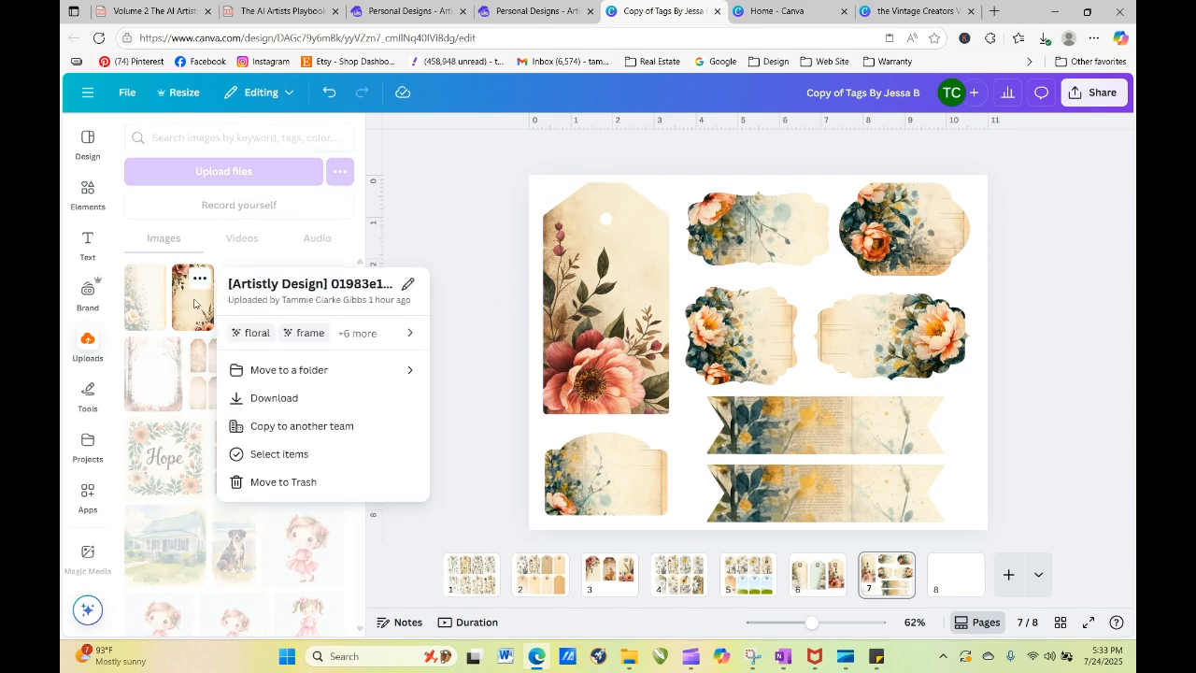
left_click(461, 181)
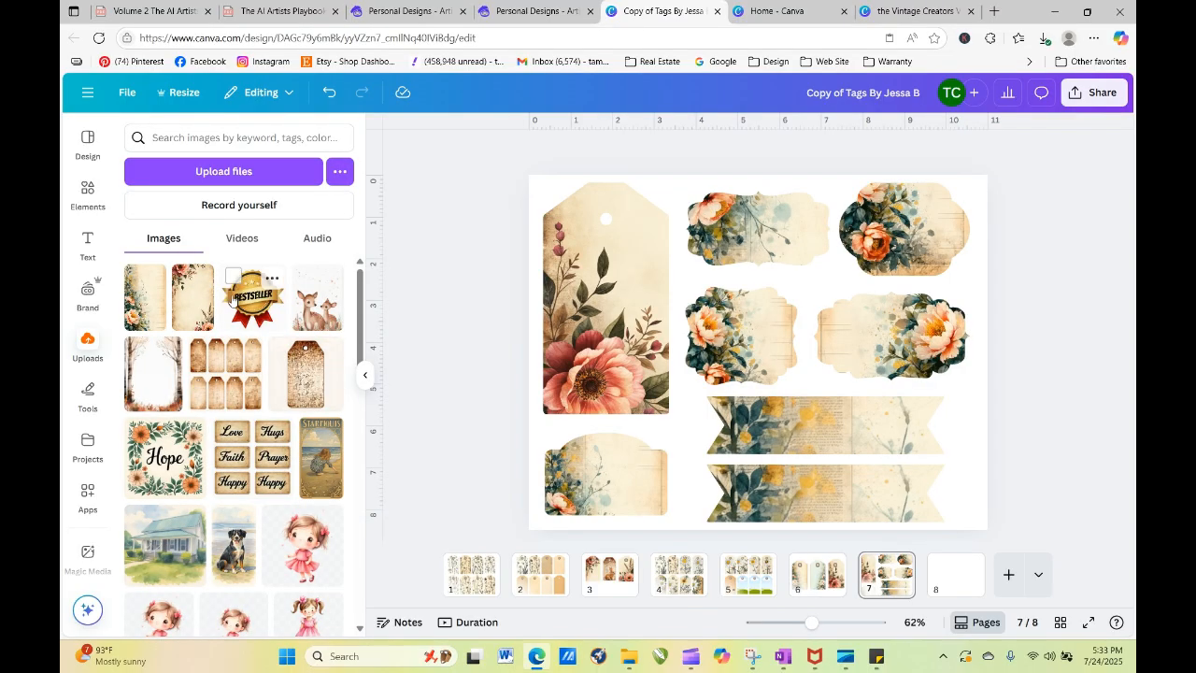
left_click(193, 311)
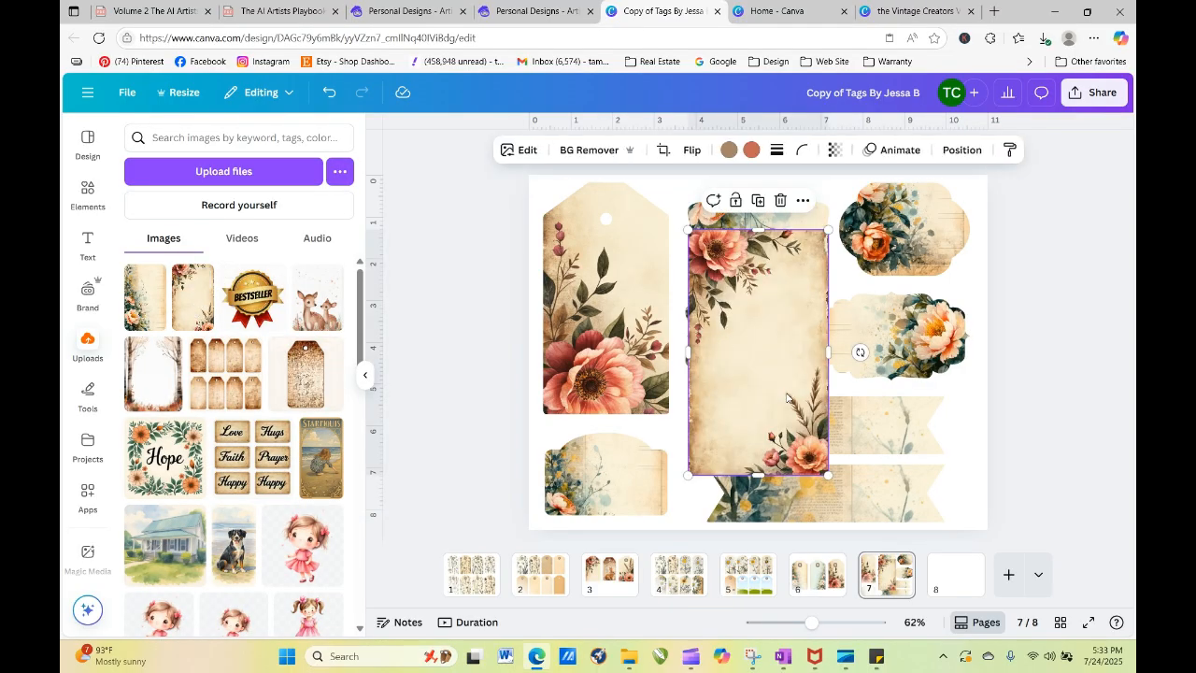
left_click_drag(757, 366, 700, 269)
double_click(748, 352)
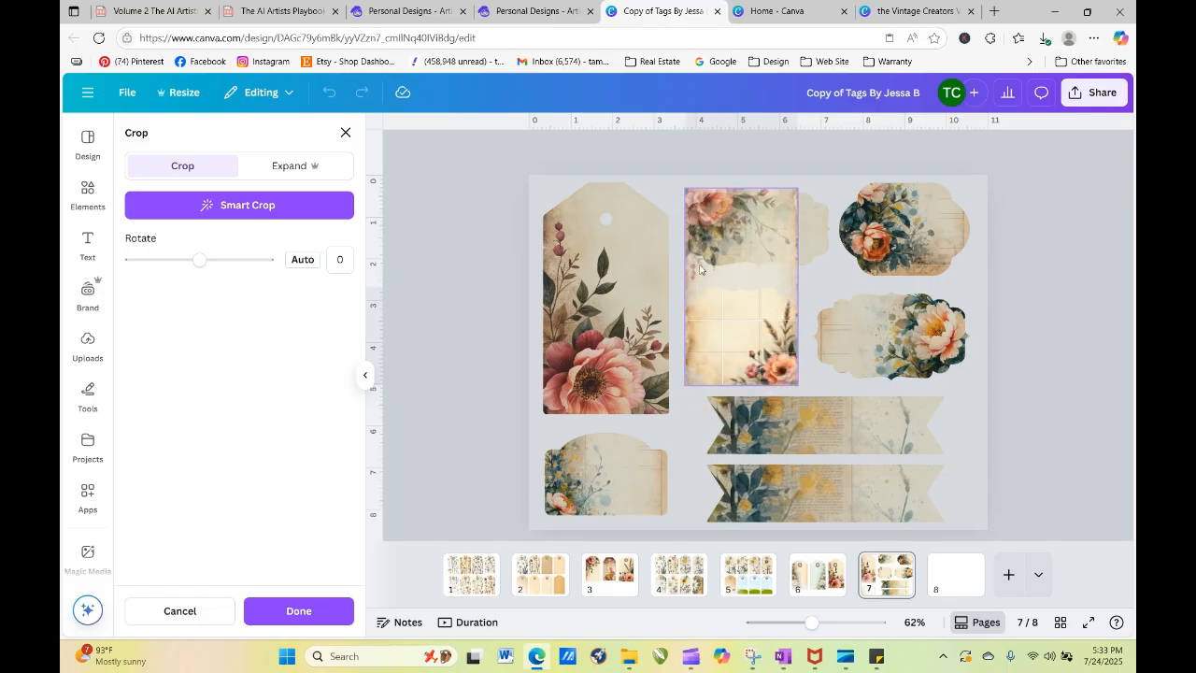
left_click(1109, 329)
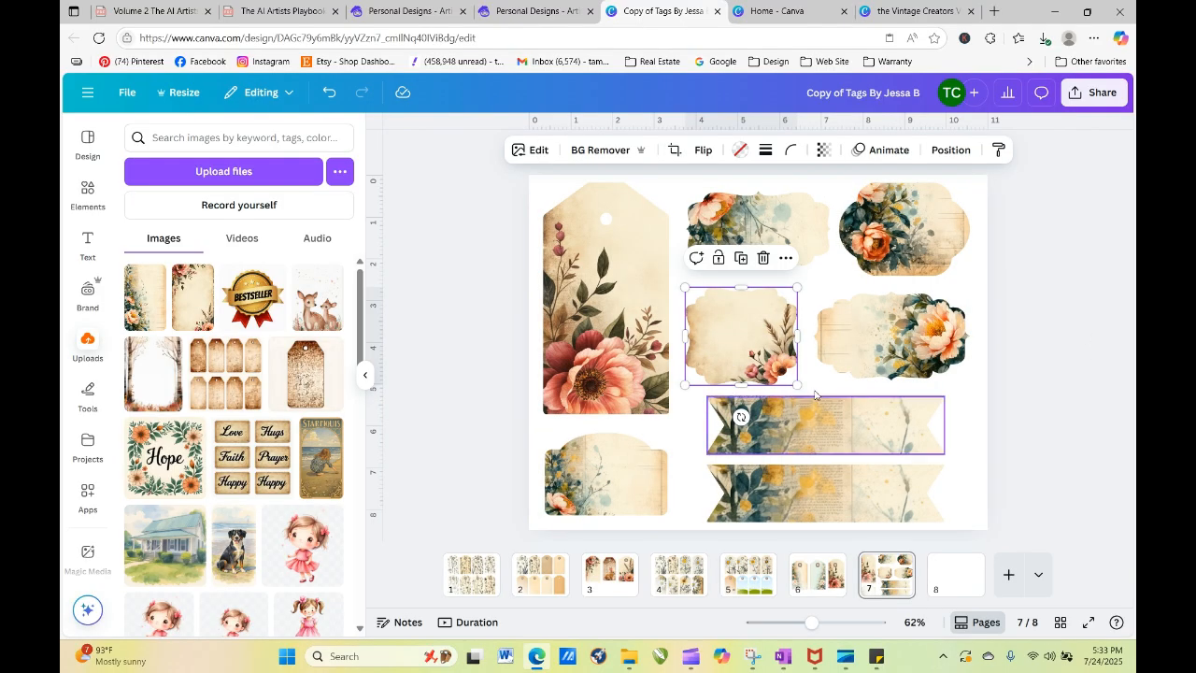
Step: Enlarge the floral image inside the scalloped label's crop so the flower and leaves fill its lower-right corner
double_click(732, 350)
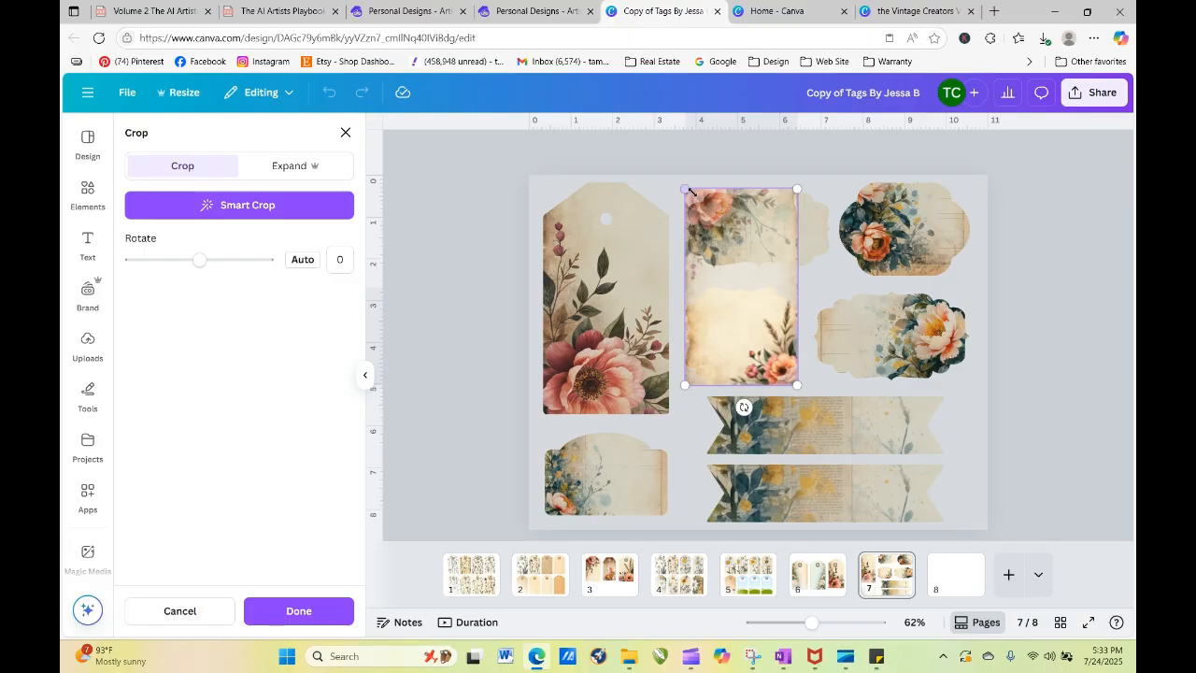
left_click_drag(684, 188, 644, 130)
left_click(1069, 262)
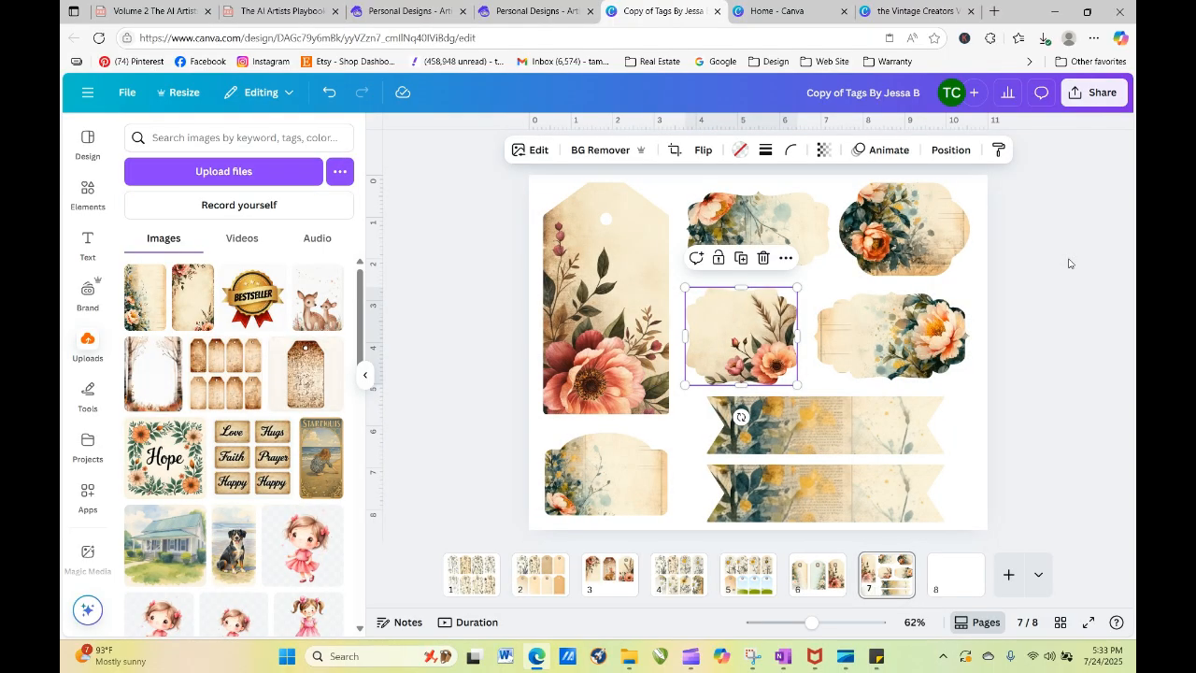
left_click(1068, 264)
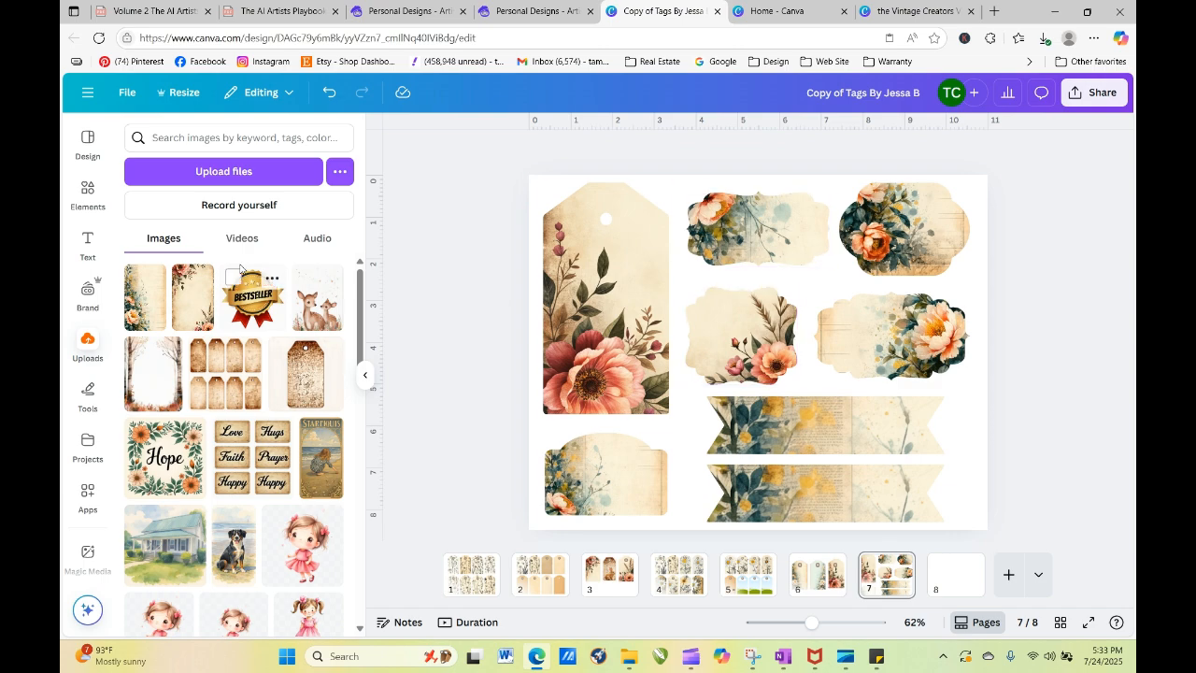
Step: Fill the rounded label in the page's upper-right corner with the same pink floral image, framing its top flowers
left_click(193, 281)
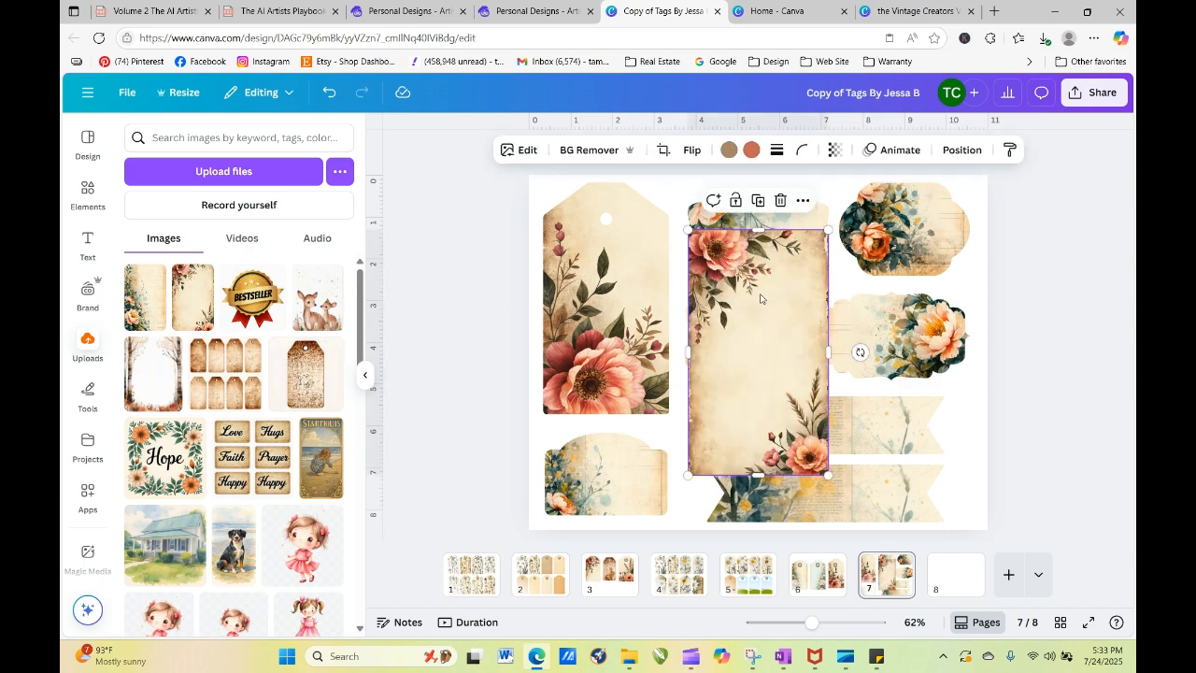
left_click_drag(760, 299, 911, 341)
double_click(921, 204)
left_click(1051, 347)
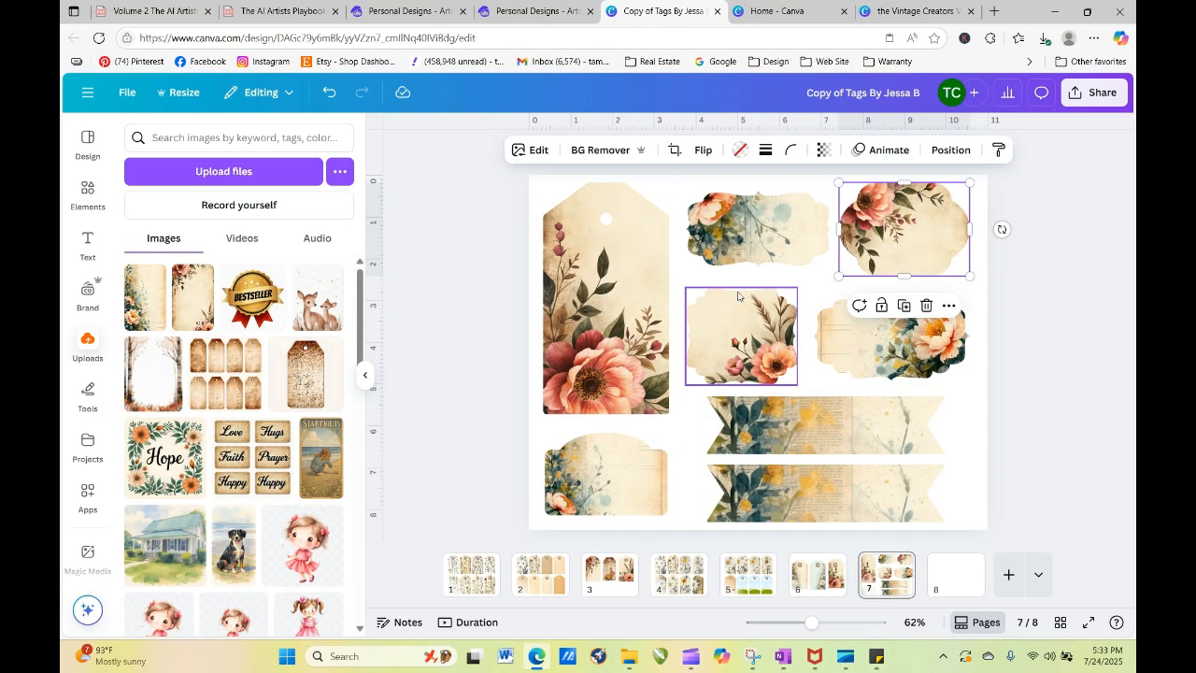
Step: Fill the wide label at the top centre of the page with the pink floral image, framing its lower flowers
left_click(193, 290)
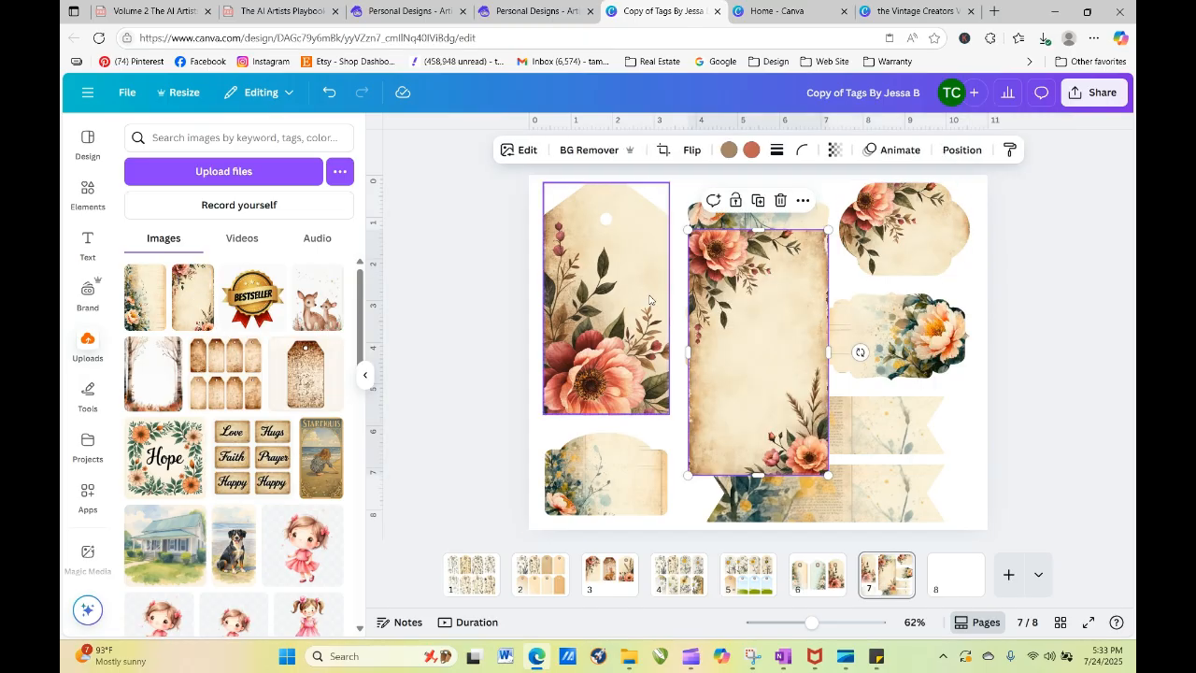
left_click_drag(737, 406, 740, 312)
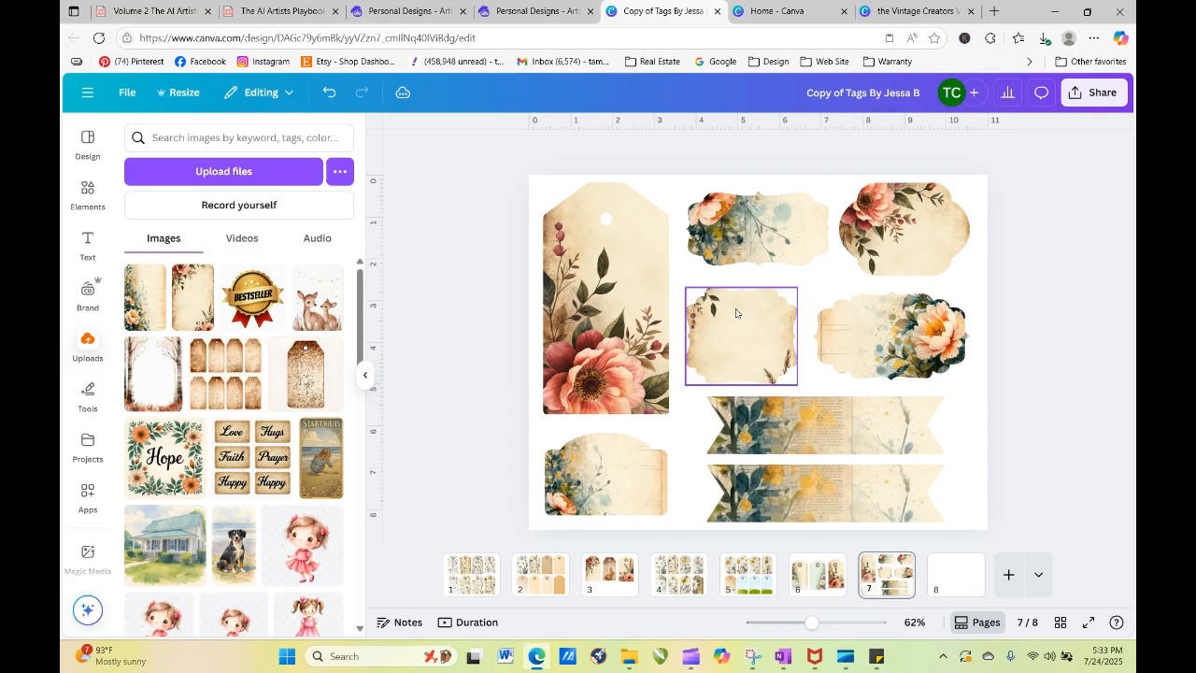
left_click(747, 280)
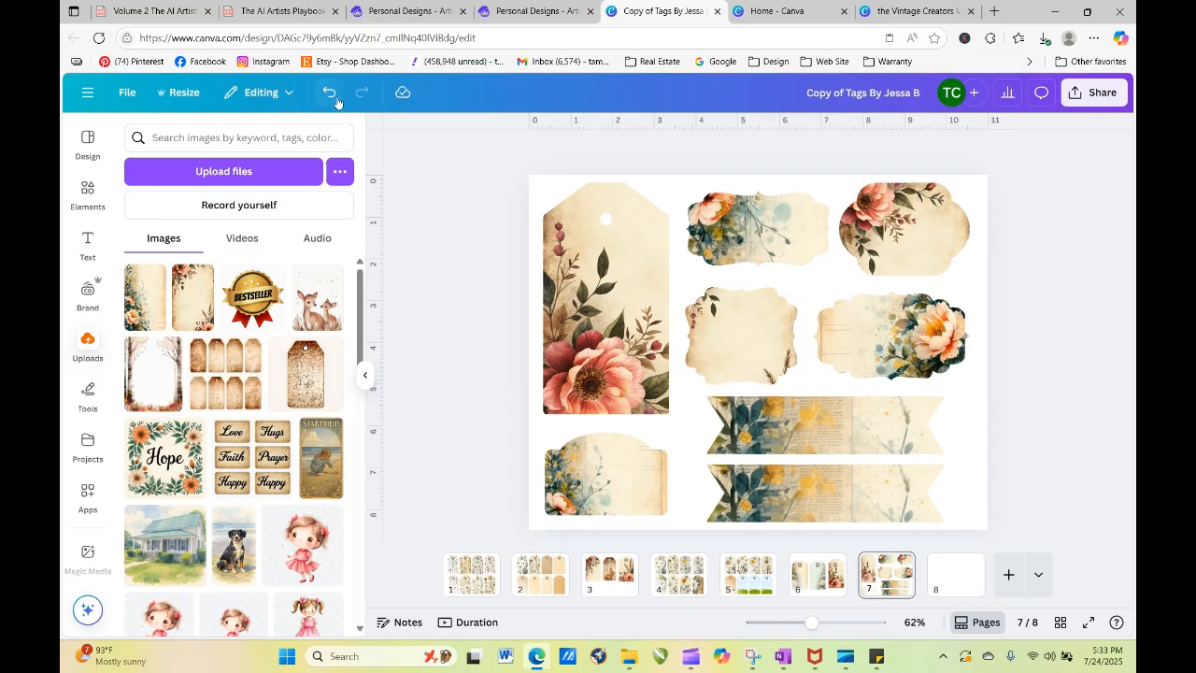
left_click(329, 92)
left_click_drag(734, 301, 725, 132)
double_click(731, 234)
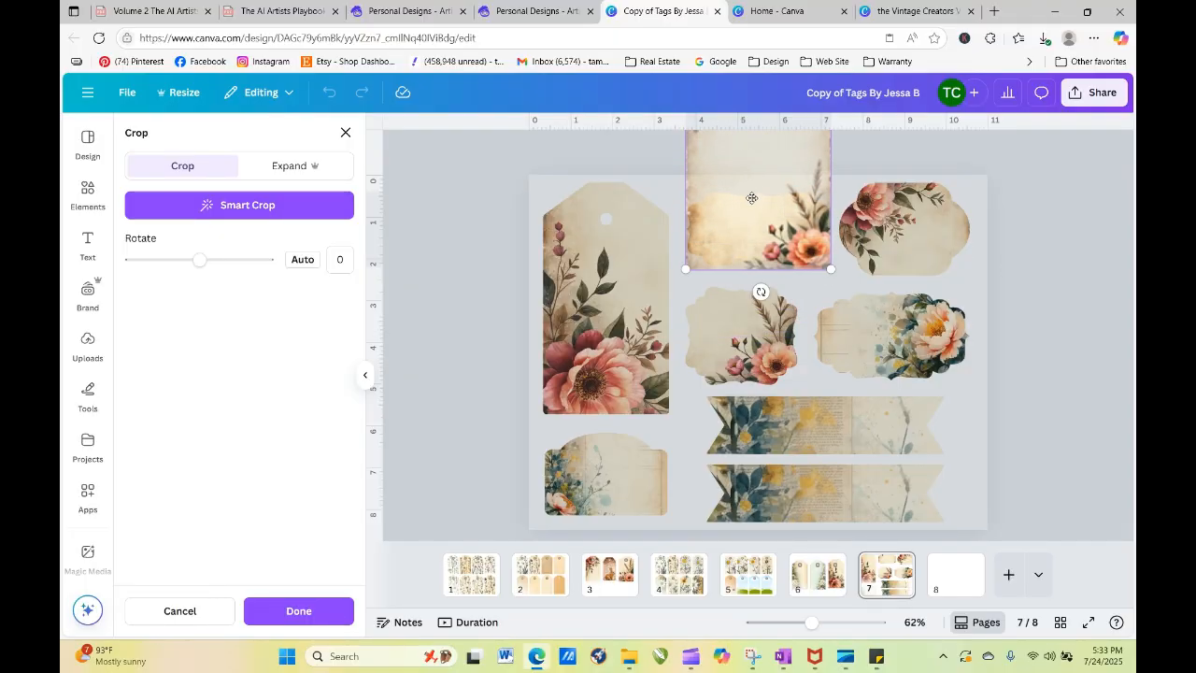
left_click(965, 270)
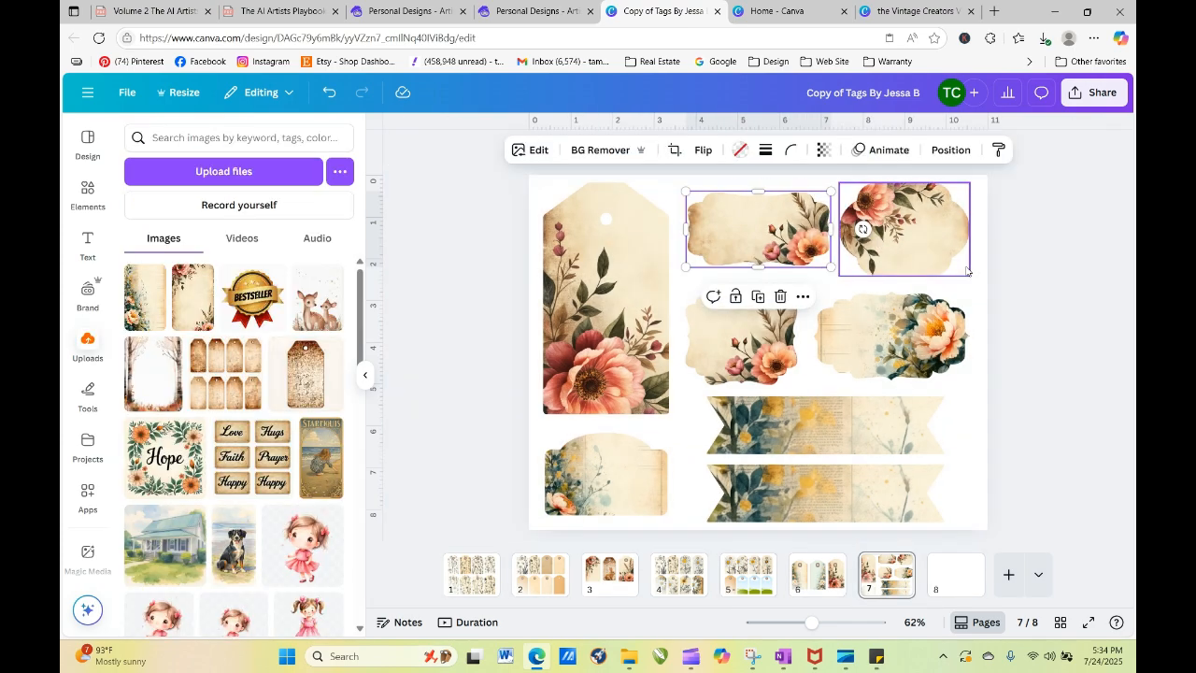
Step: Flip the wide top label's floral image horizontally
left_click(776, 259)
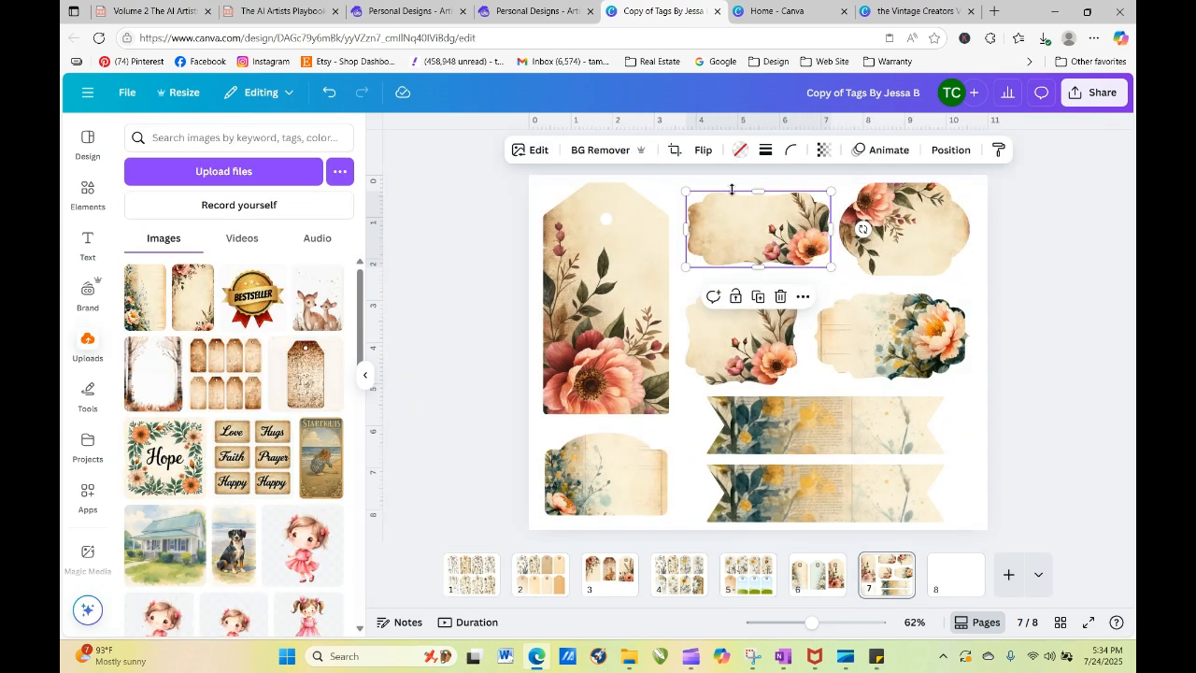
left_click(702, 152)
left_click(672, 186)
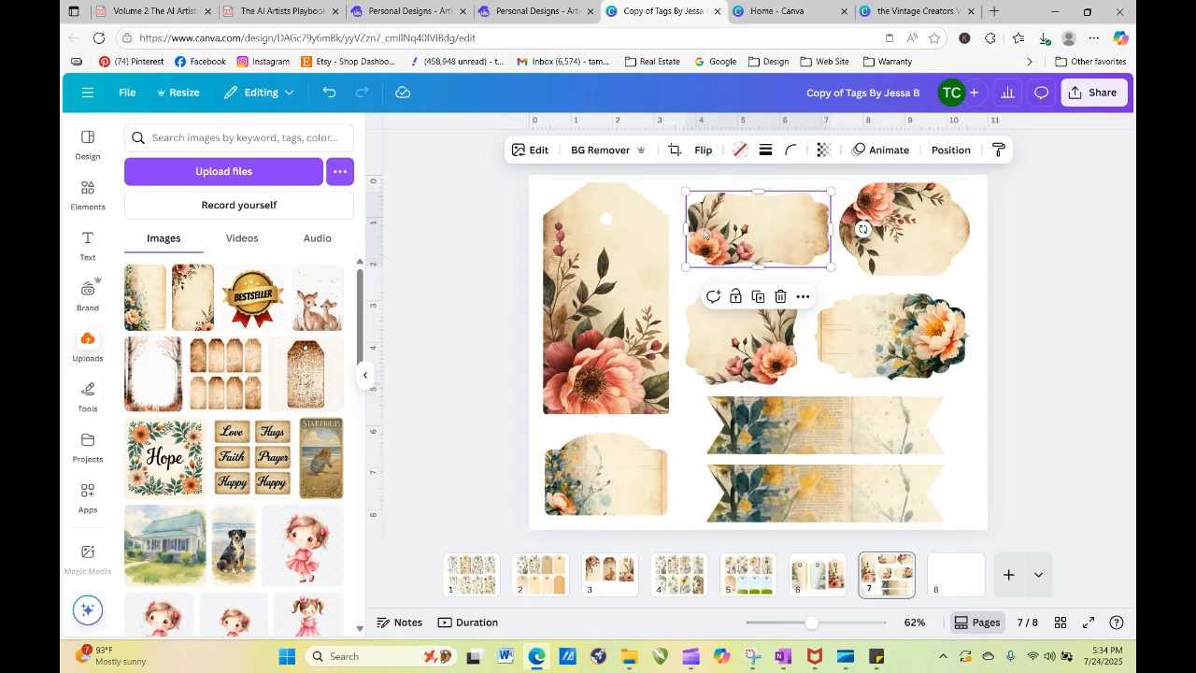
Step: Try shifting the floral image lower inside the wide top label's crop
double_click(706, 224)
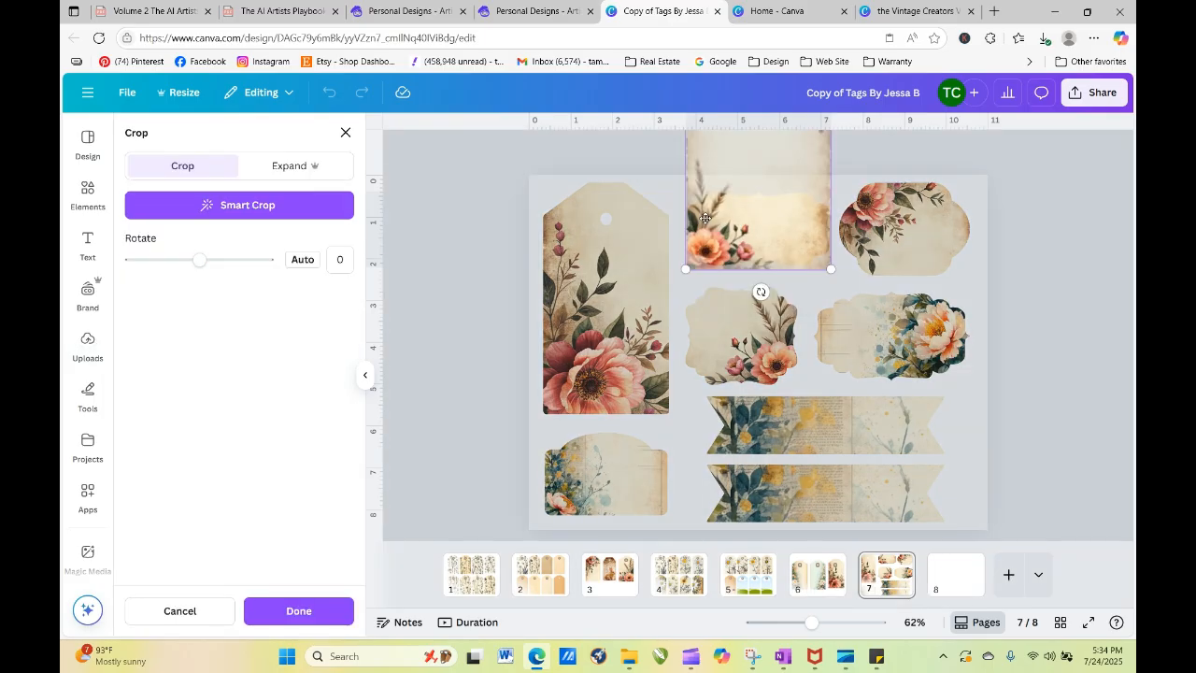
left_click_drag(700, 232, 701, 264)
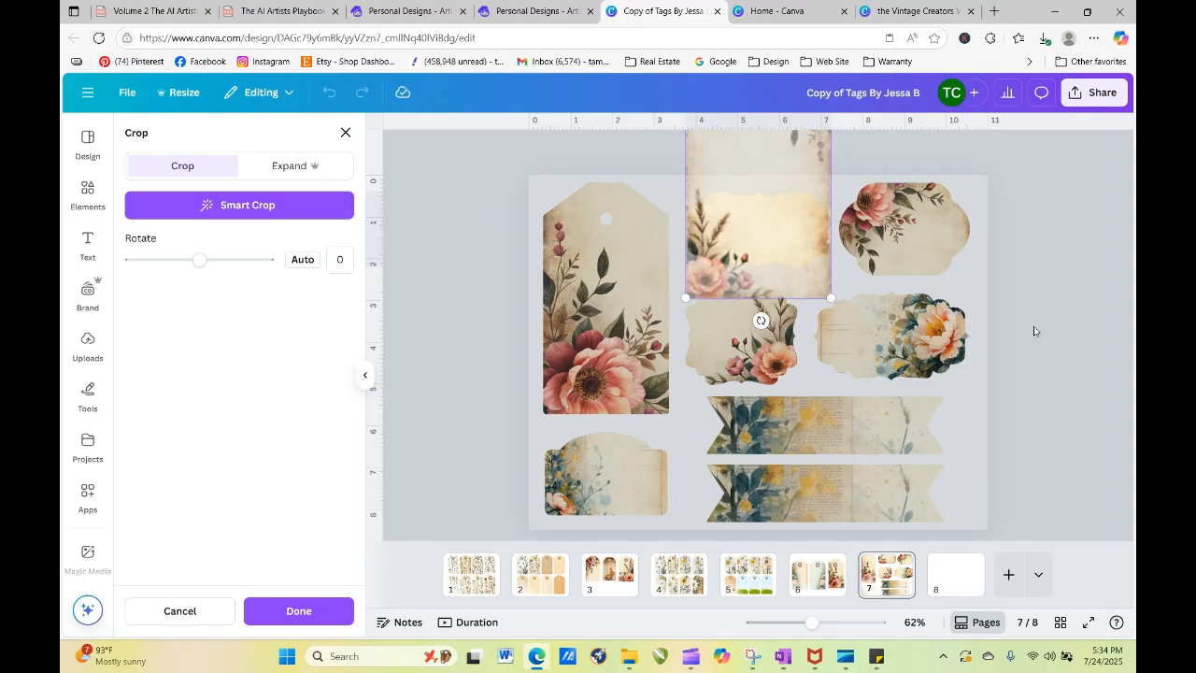
left_click(1089, 359)
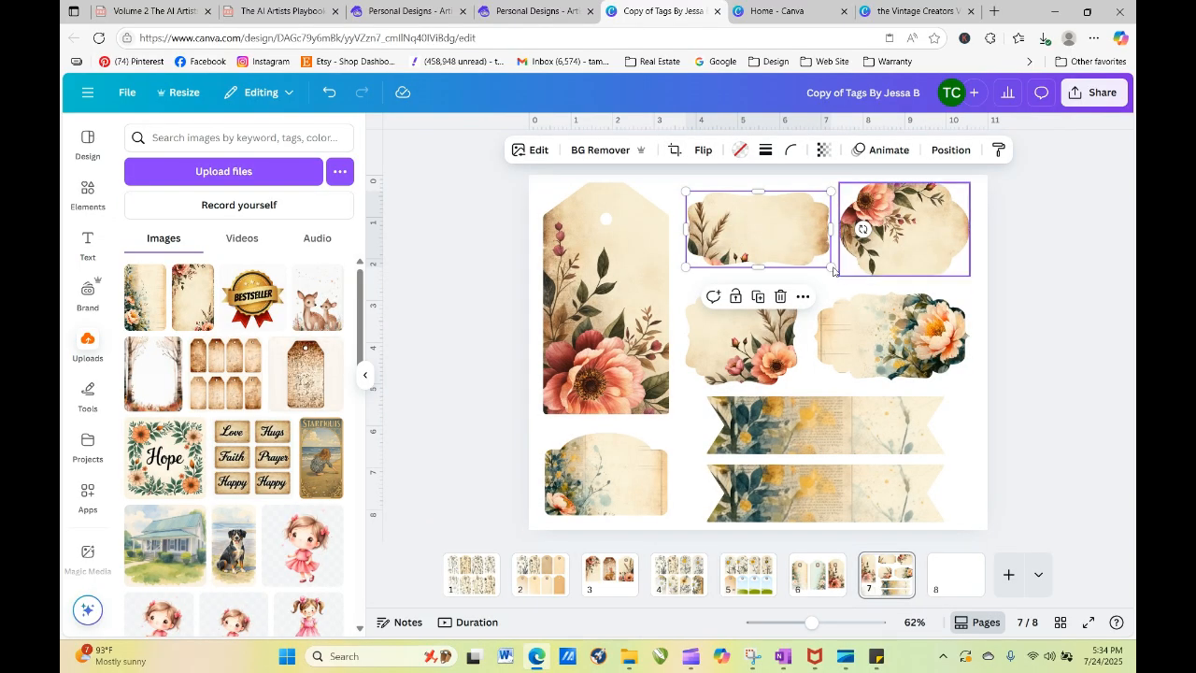
double_click(795, 242)
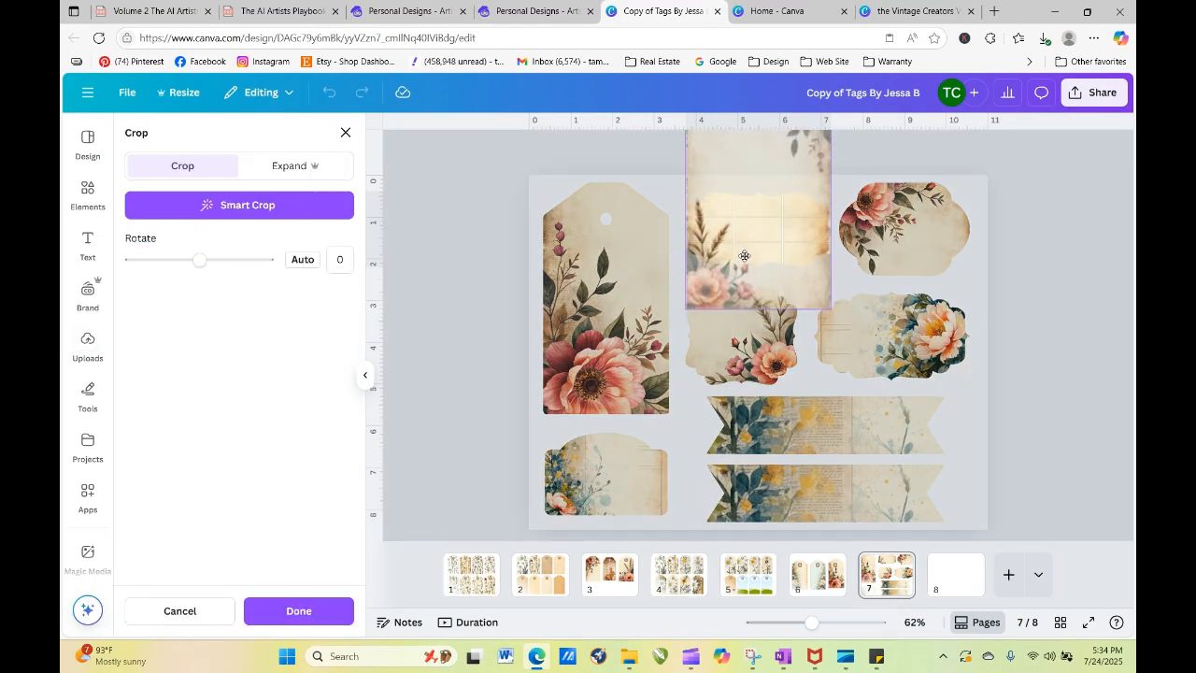
left_click(1084, 304)
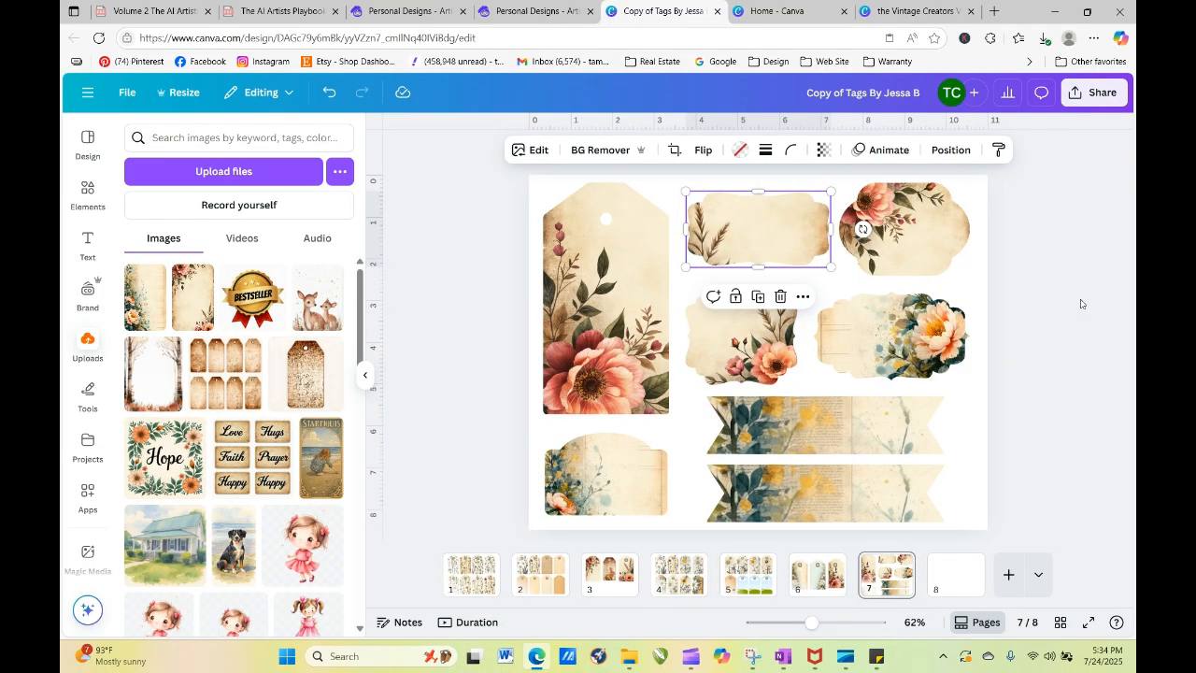
Step: Raise the image inside the wide top label and enlarge it slightly so the flowers fill the lower-left corner
double_click(764, 220)
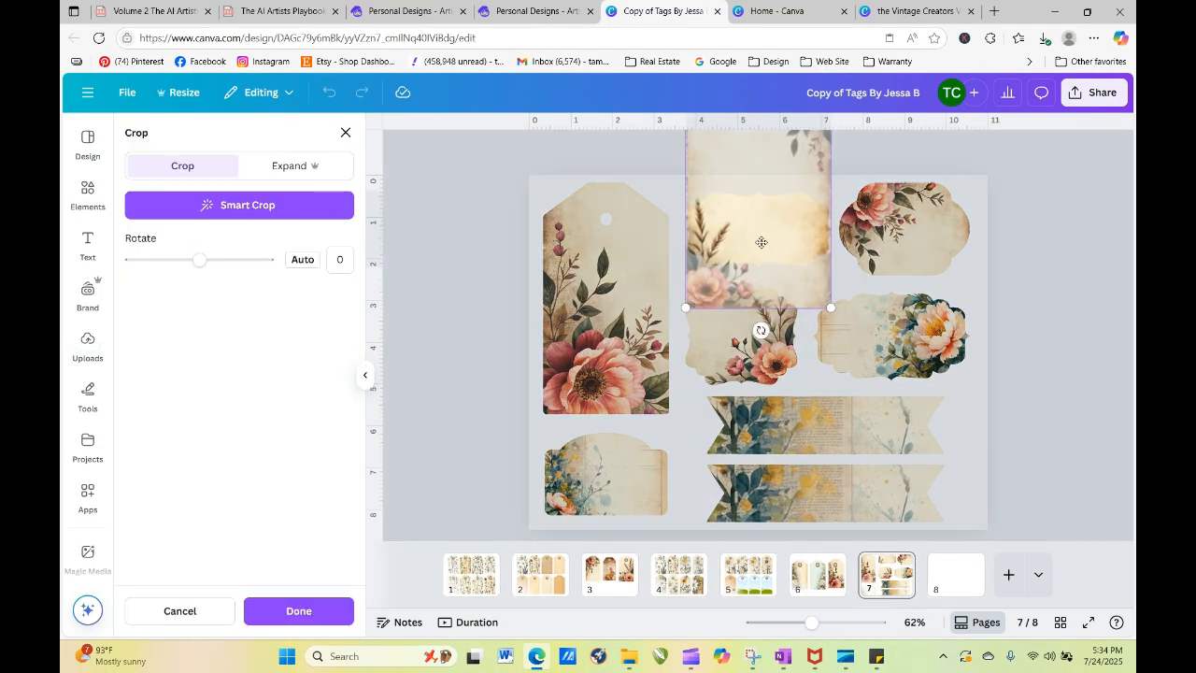
left_click_drag(762, 242, 792, 182)
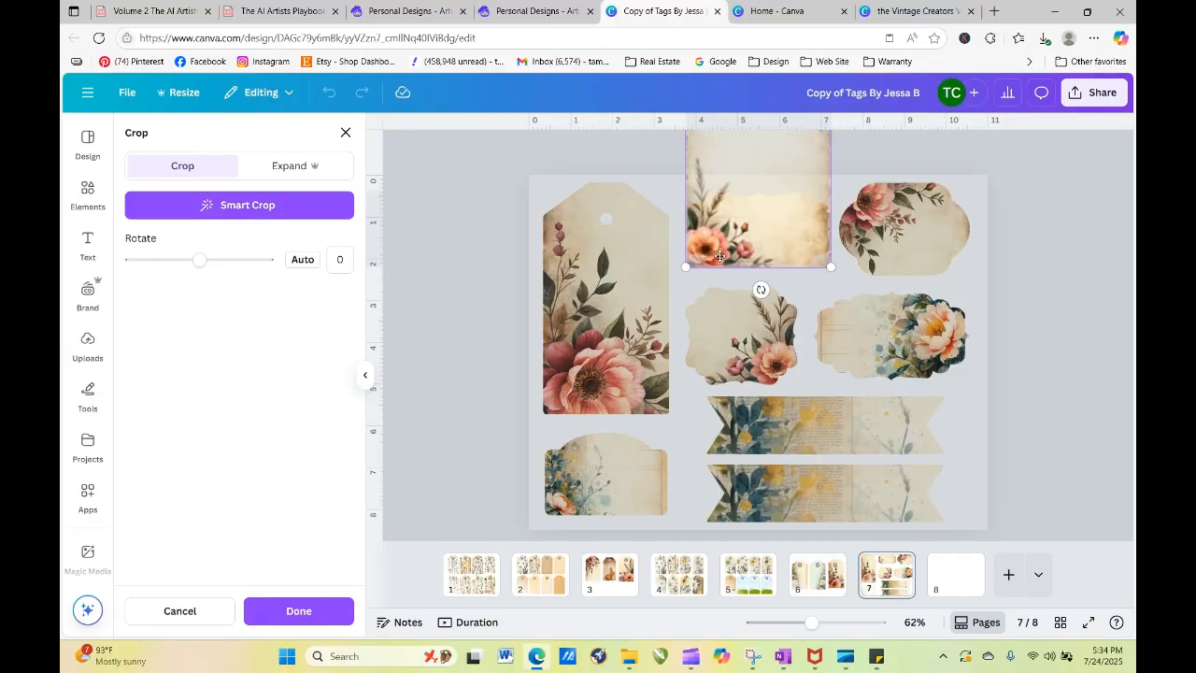
left_click_drag(684, 269, 726, 235)
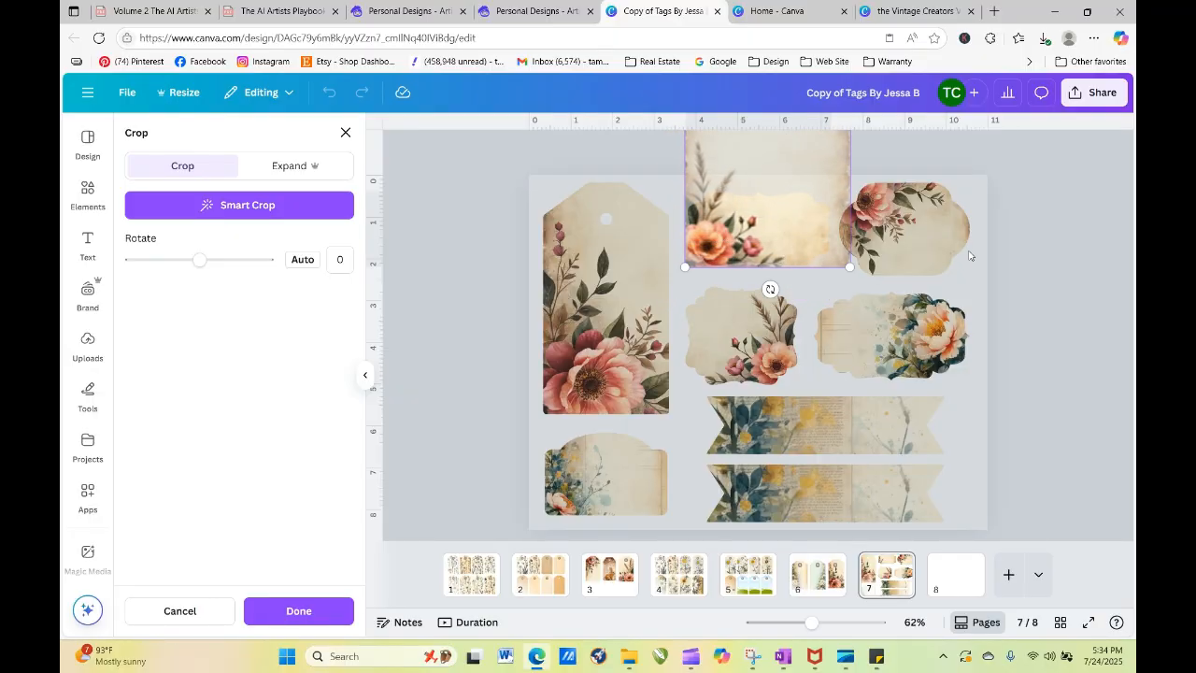
left_click(997, 267)
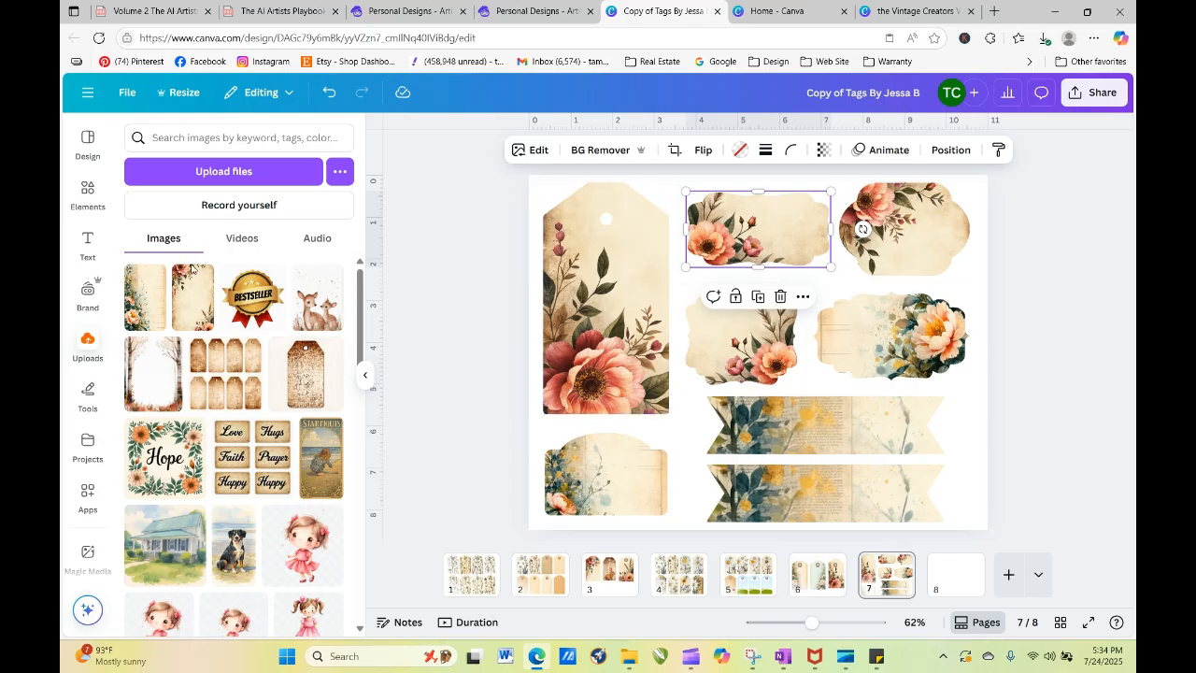
Step: Try adding the pink floral image over the middle tag on page 3, and return to page 7
left_click(189, 273)
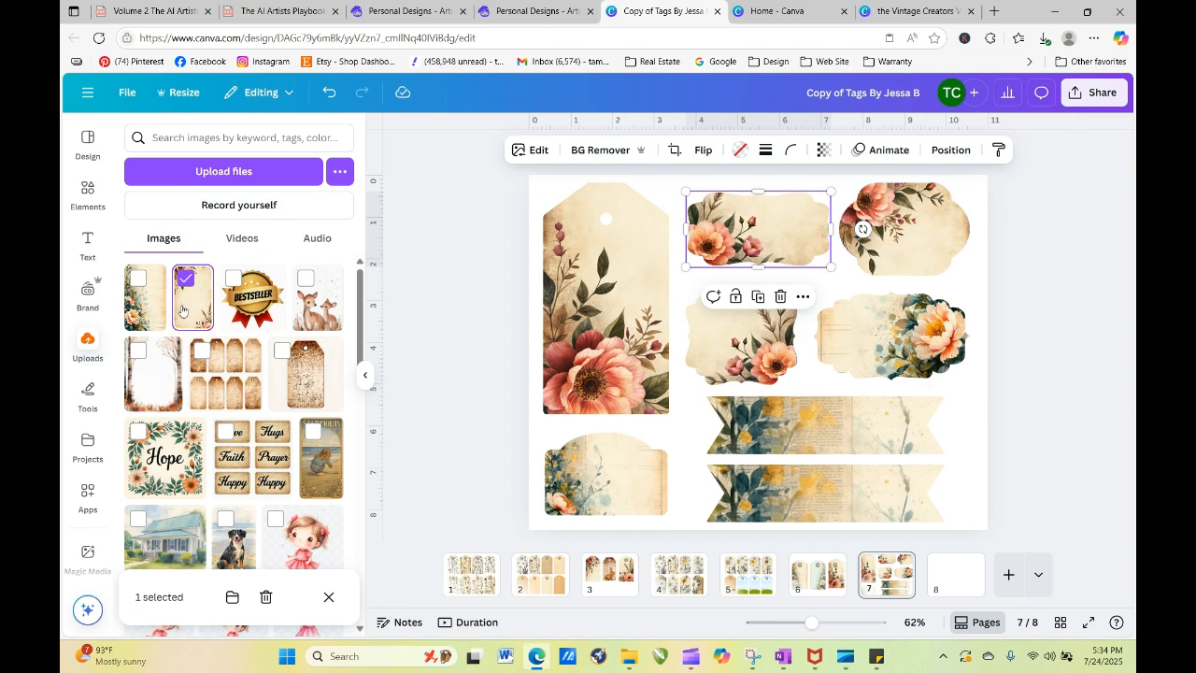
left_click(184, 308)
left_click_drag(193, 305, 627, 584)
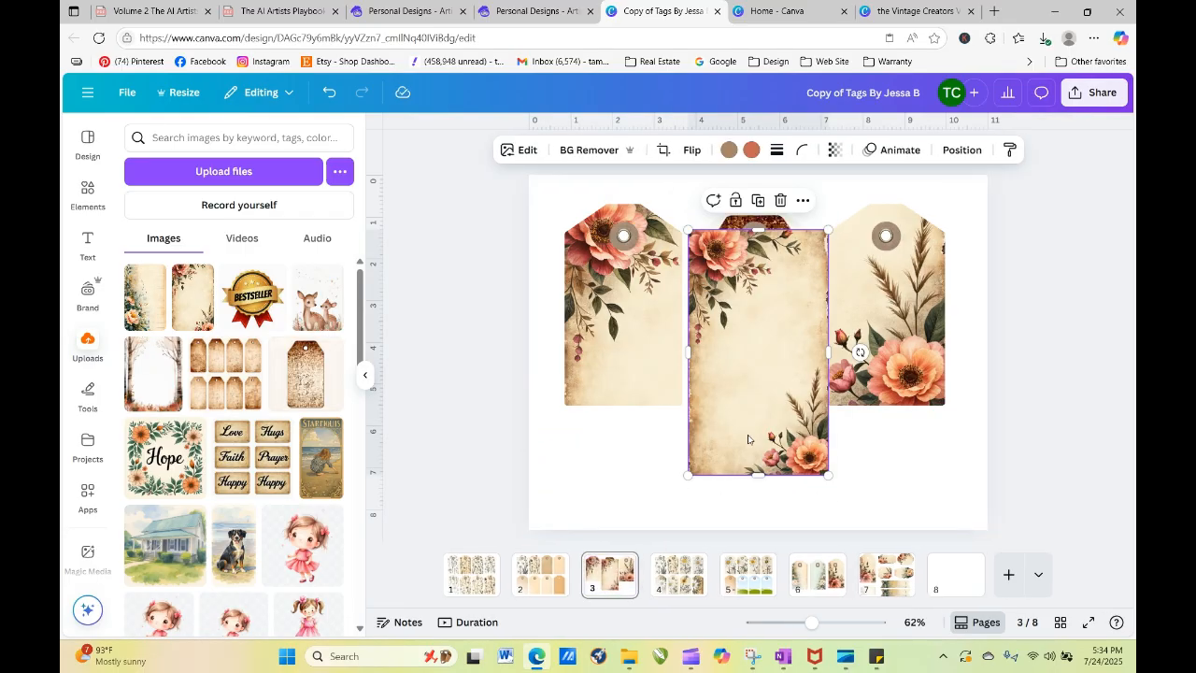
left_click_drag(775, 472, 378, 455)
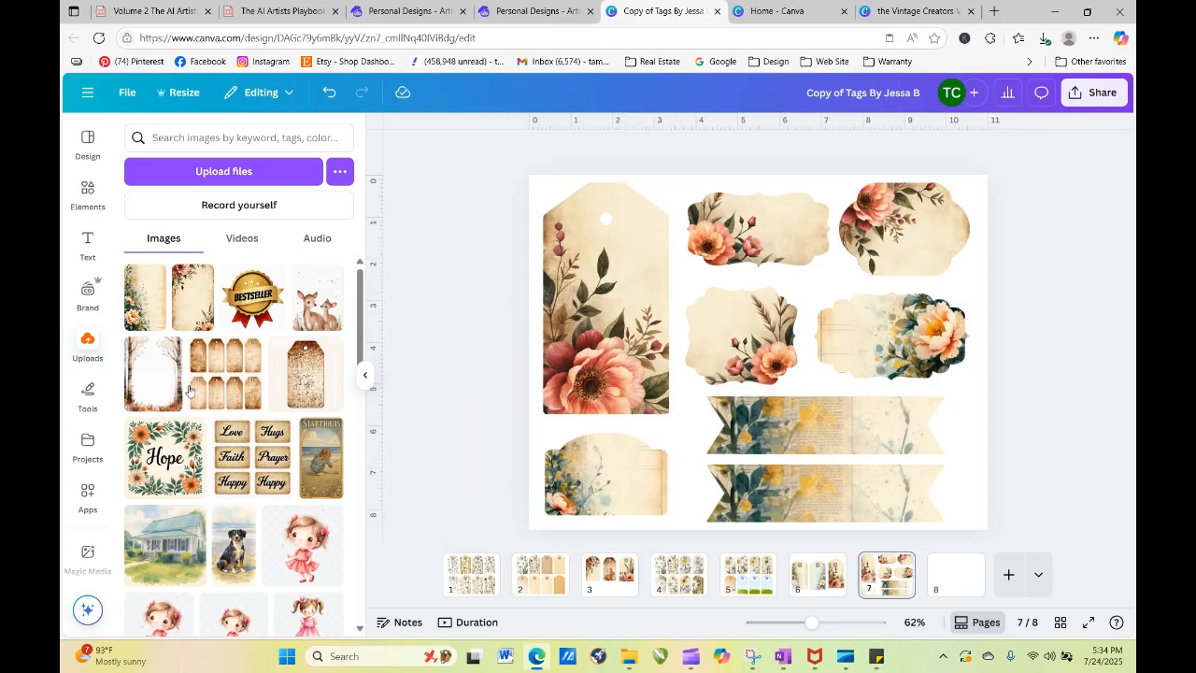
Step: Fill the arched label beneath the tall tag with the pink floral image, framing its top flowers
left_click(193, 297)
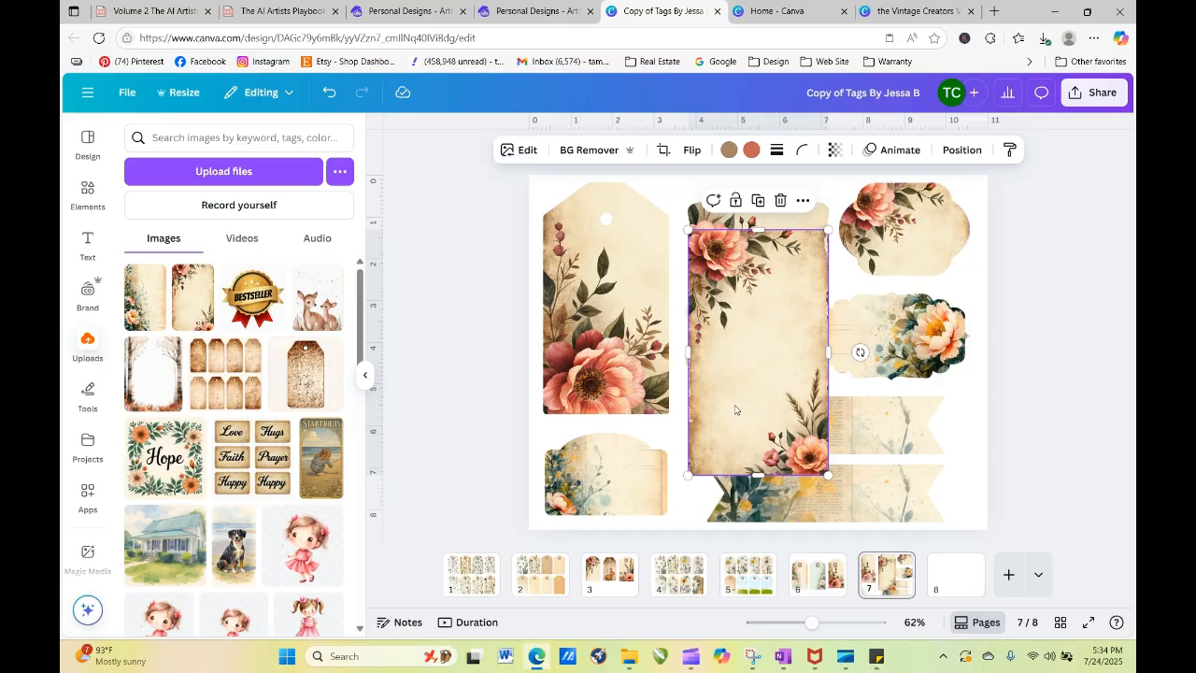
left_click_drag(734, 406, 605, 562)
double_click(567, 505)
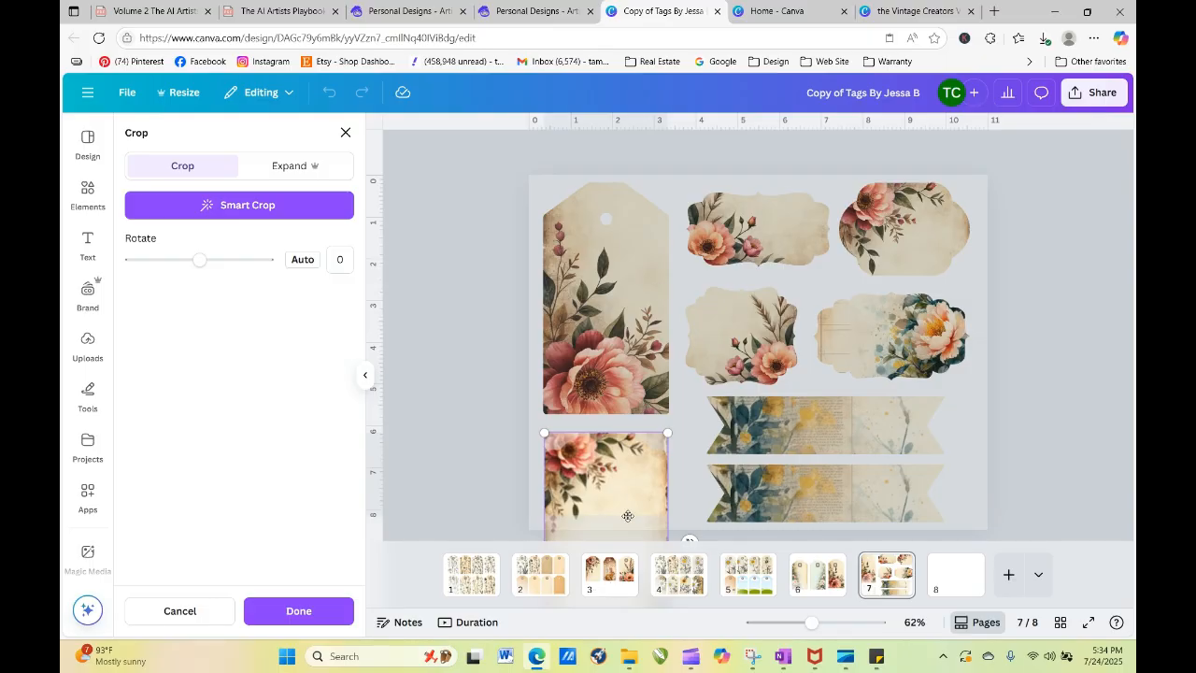
left_click(509, 463)
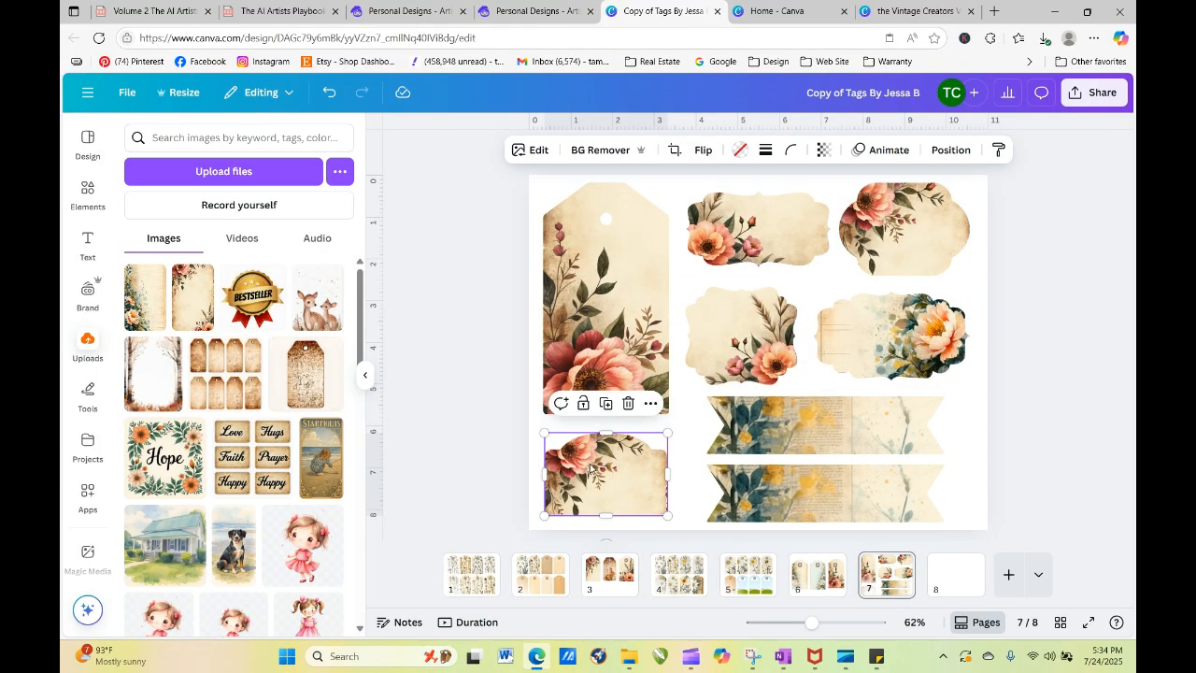
Step: Flip the arched label's floral image vertically and horizontally so the flower sits in its lower-right corner
left_click(703, 150)
left_click(708, 216)
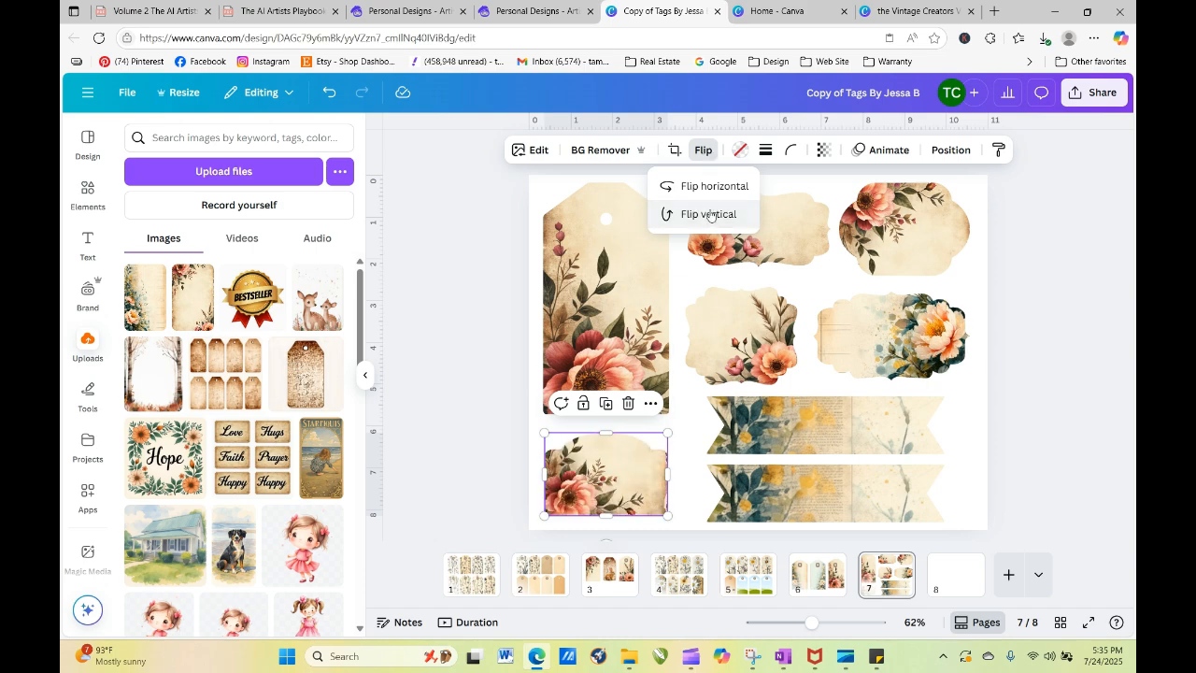
left_click(707, 187)
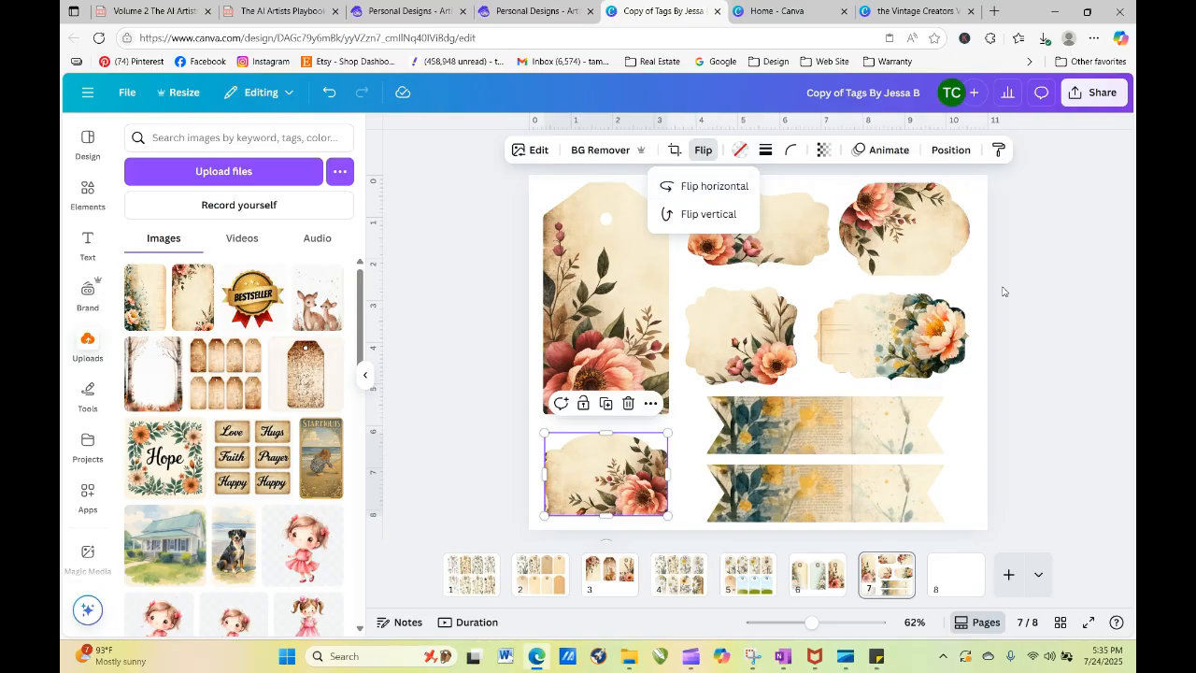
Step: Fill the lower ribbon banner with the pink floral image, framing its large top flower at the banner's left end
left_click(1026, 326)
left_click(1026, 327)
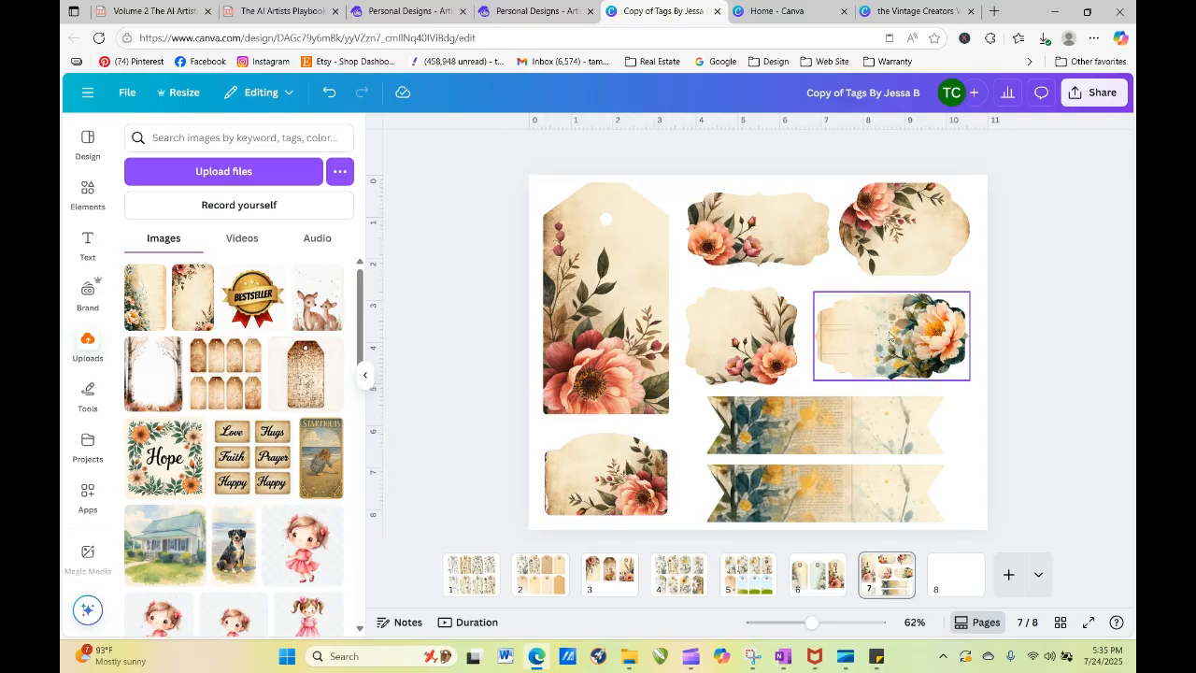
left_click(196, 313)
left_click_drag(714, 360, 774, 518)
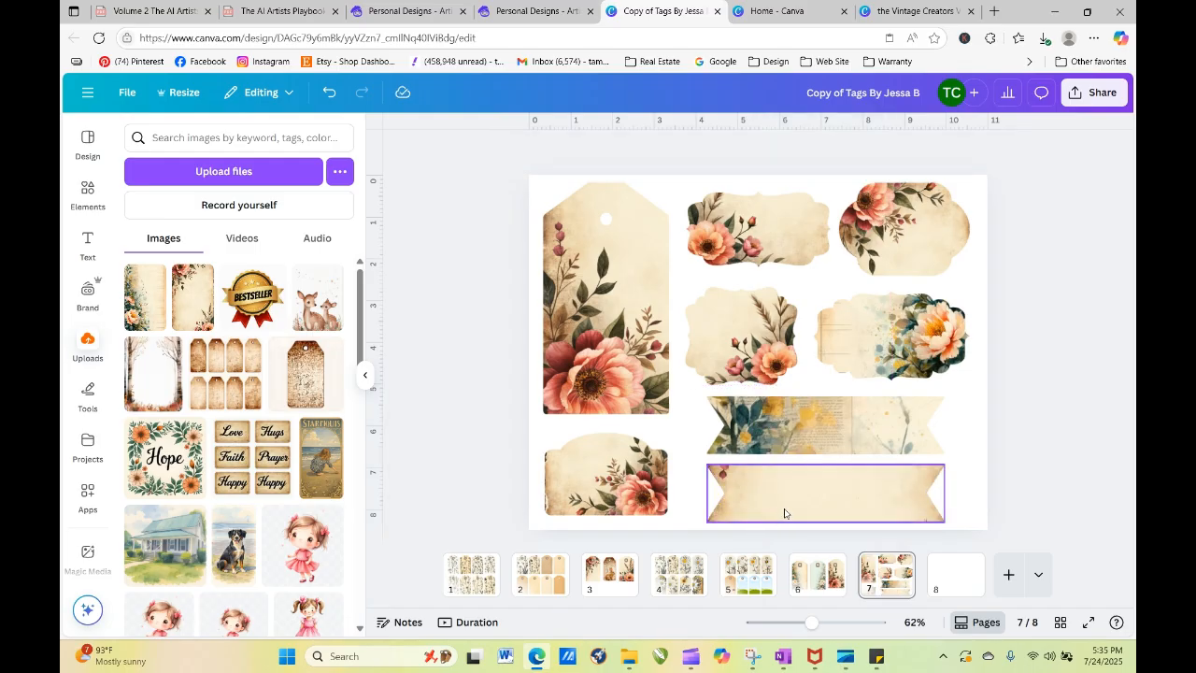
double_click(744, 496)
left_click_drag(749, 352, 748, 527)
key("Return")
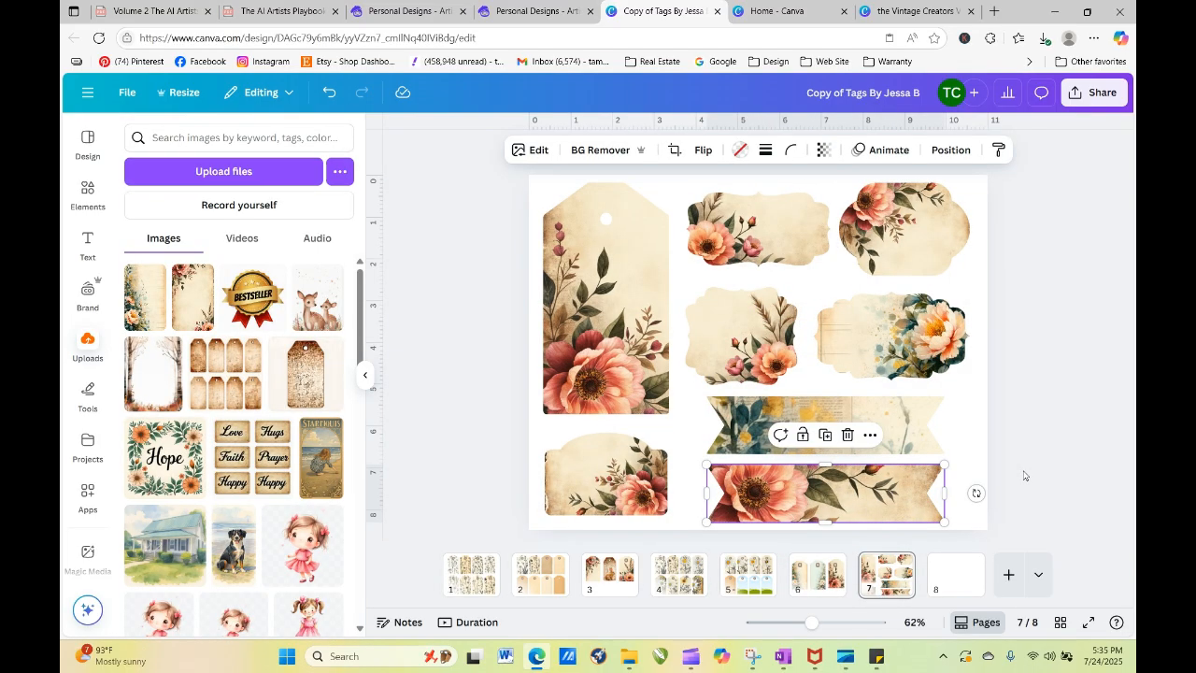
left_click(1023, 475)
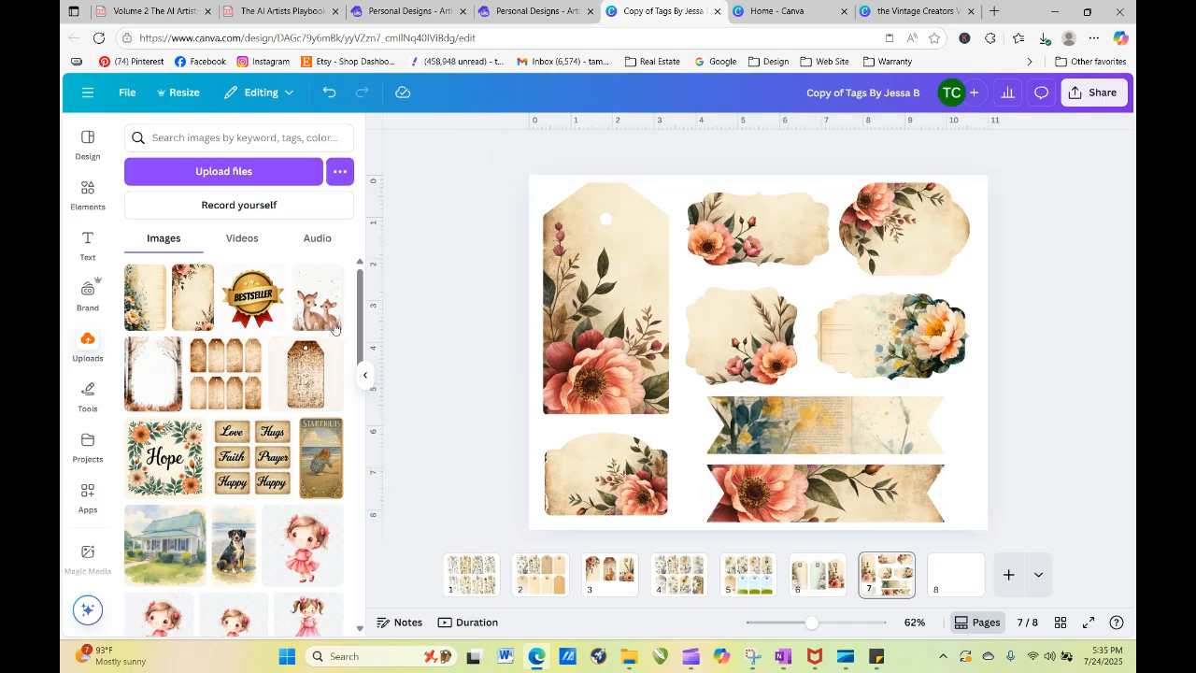
Step: Fill the upper ribbon banner with the pink floral image, framing its bottom flowers at the banner's right end
left_click(197, 307)
left_click_drag(760, 337, 820, 259)
double_click(829, 431)
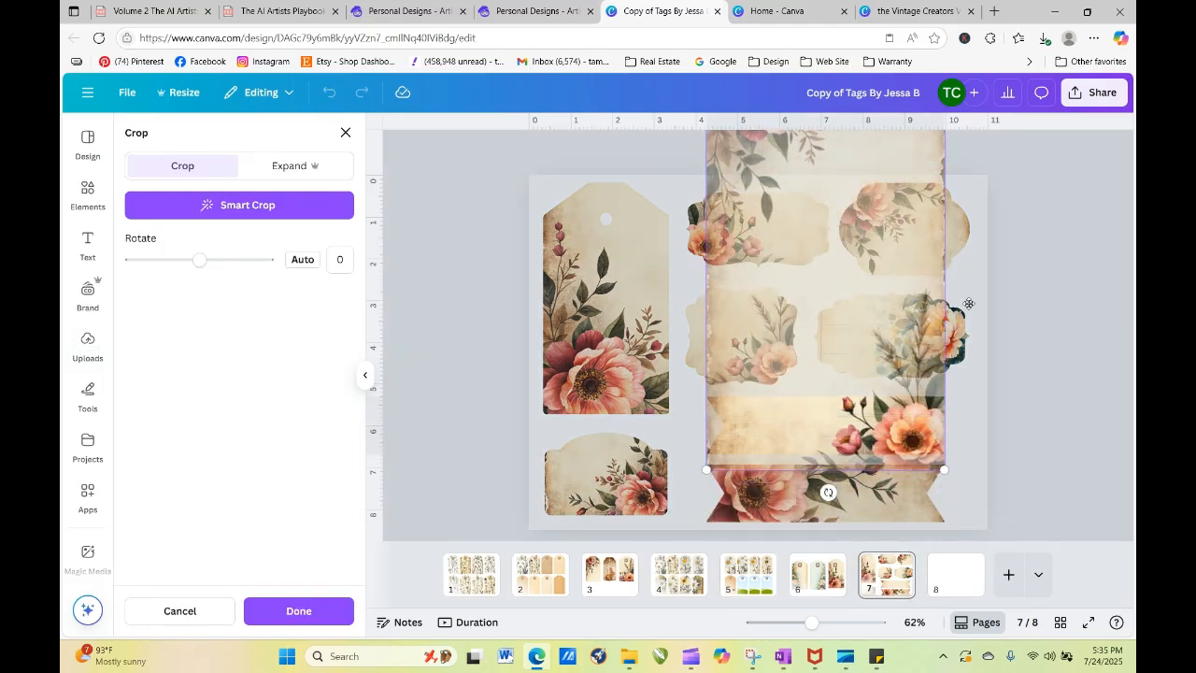
left_click(1012, 328)
left_click(996, 342)
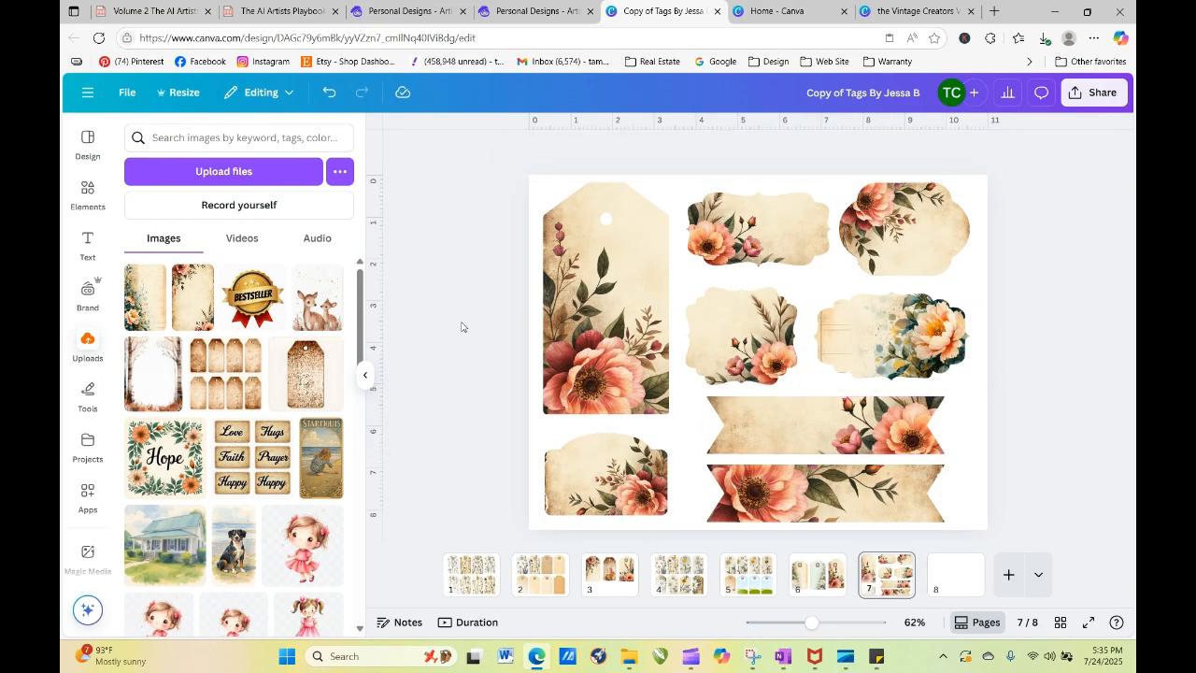
Step: Fill the wide label above the banners with the pink floral image, enlarged so its bottom flowers occupy the lower-right corner
left_click(200, 278)
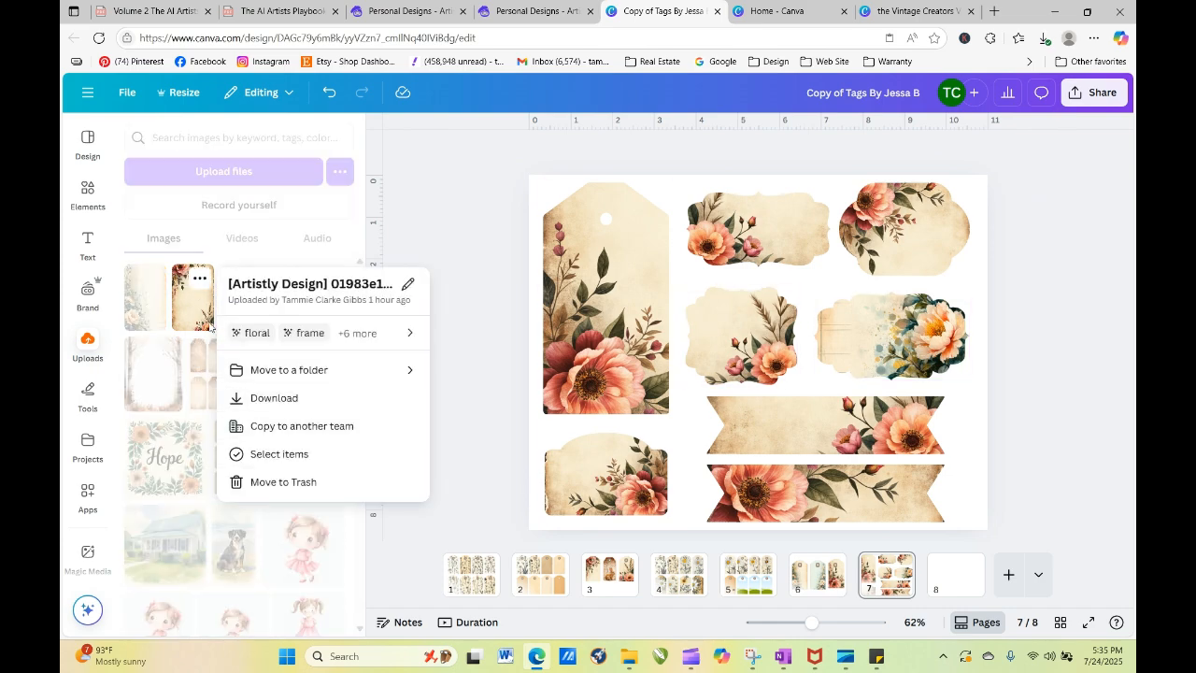
left_click(198, 310)
left_click(197, 308)
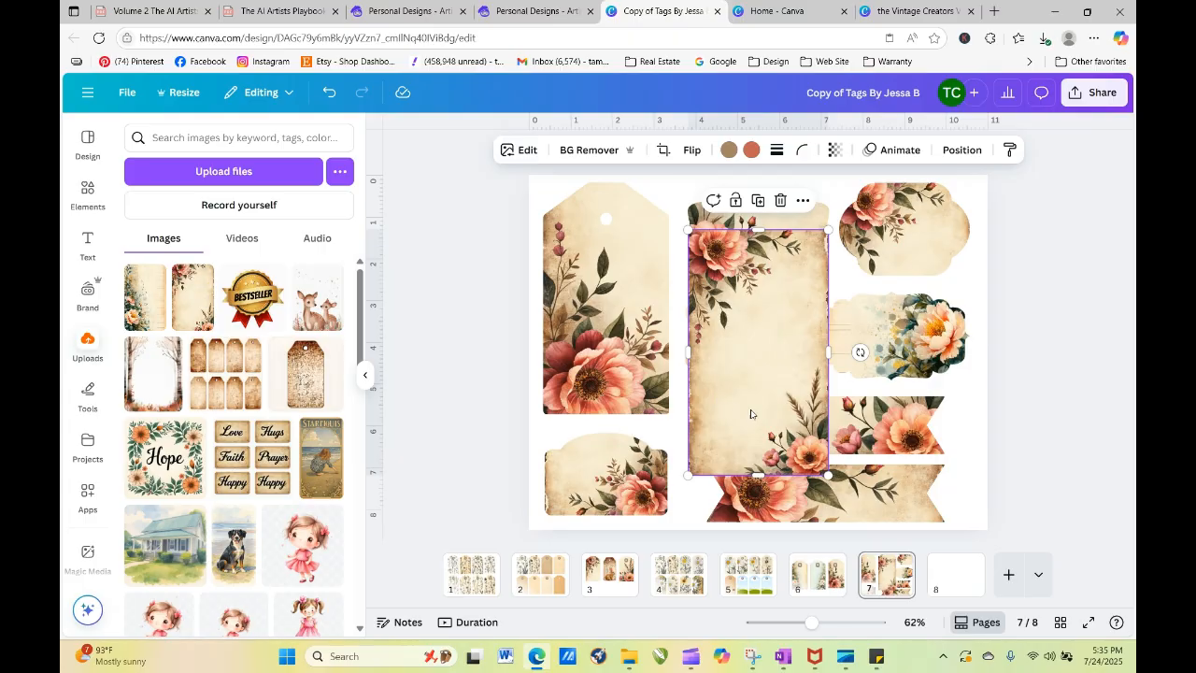
left_click_drag(750, 414, 907, 278)
double_click(911, 345)
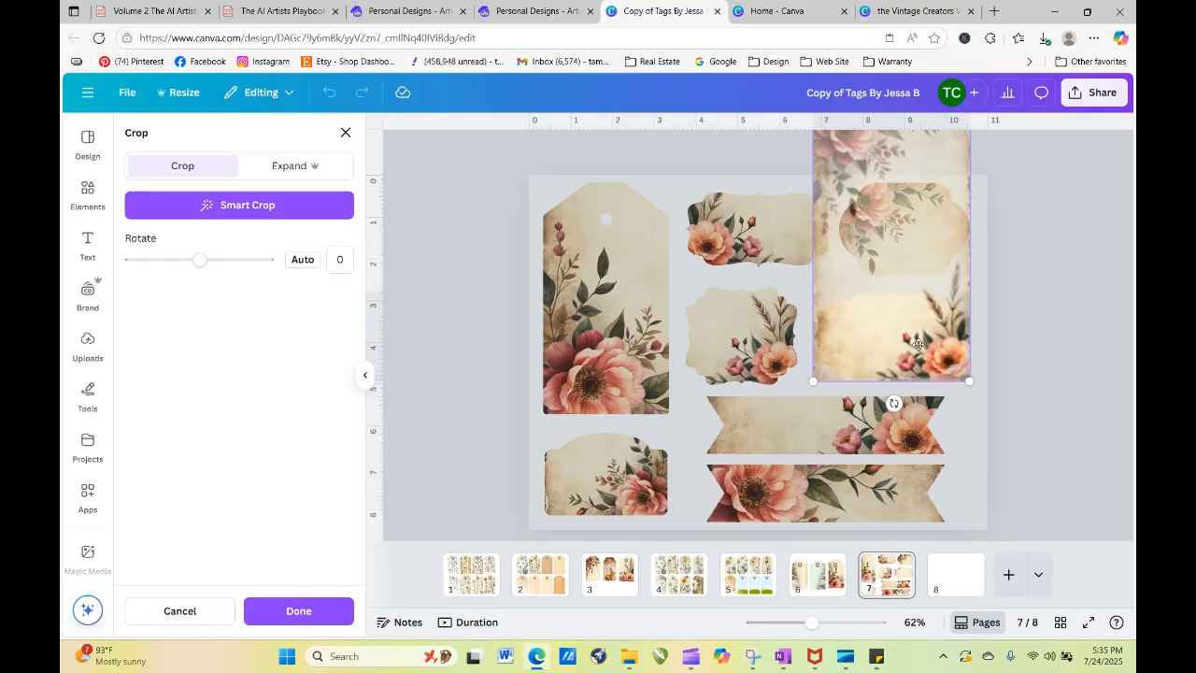
left_click_drag(814, 380, 736, 515)
left_click_drag(905, 351, 906, 216)
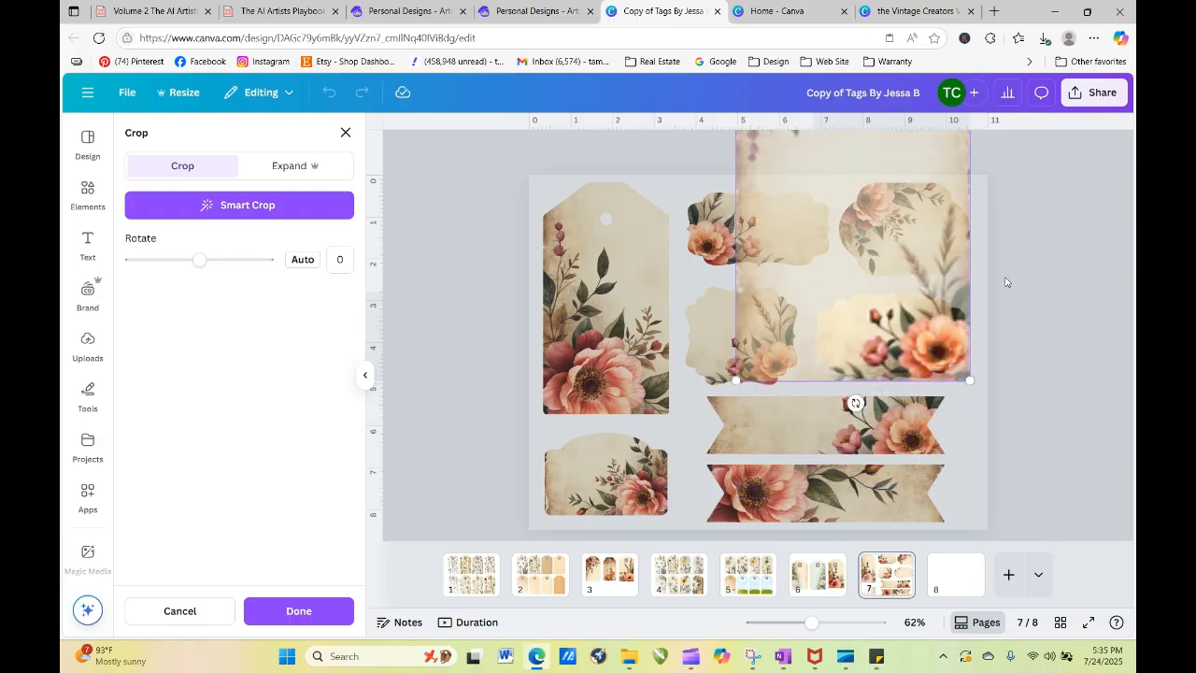
left_click(1005, 282)
left_click(1039, 343)
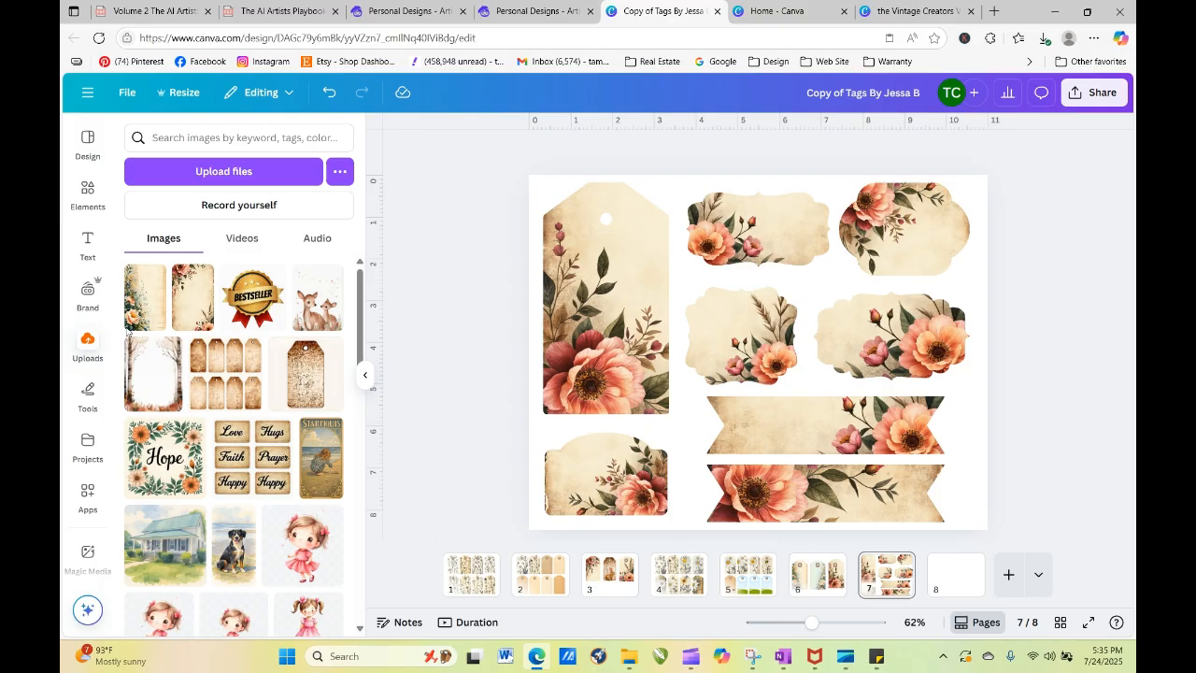
Step: Switch to Artistly, load more personal designs, and open the details of the tall 9:16 pink floral paper design
left_click(515, 13)
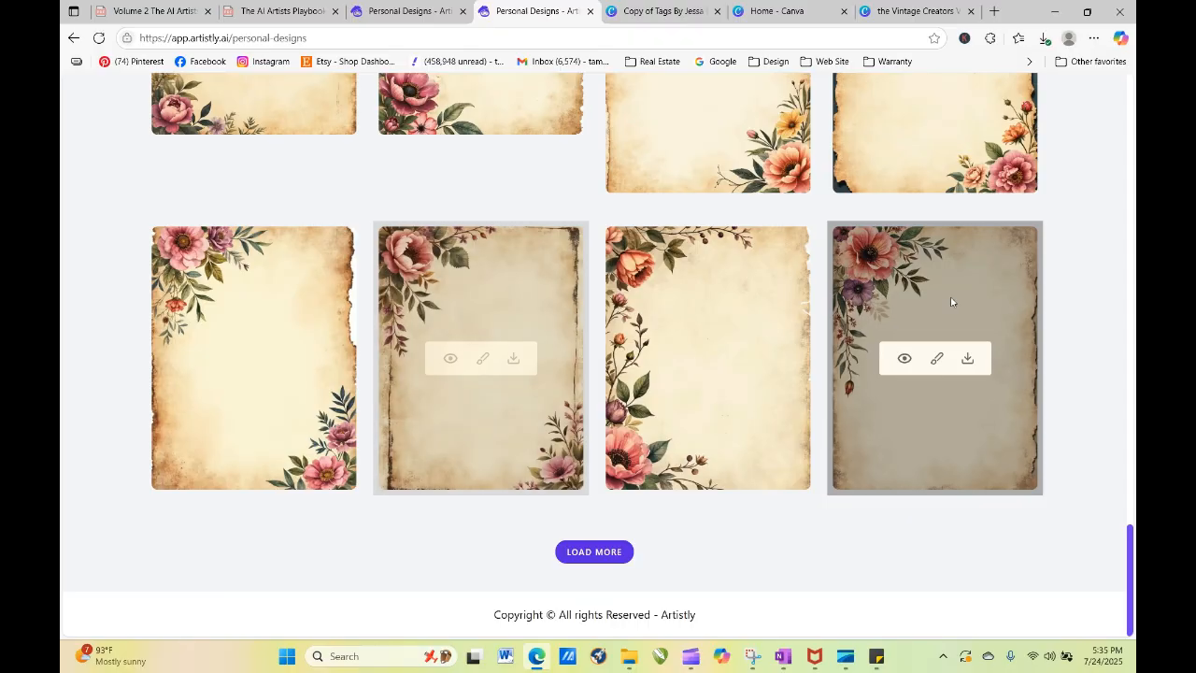
mouse_move(926, 436)
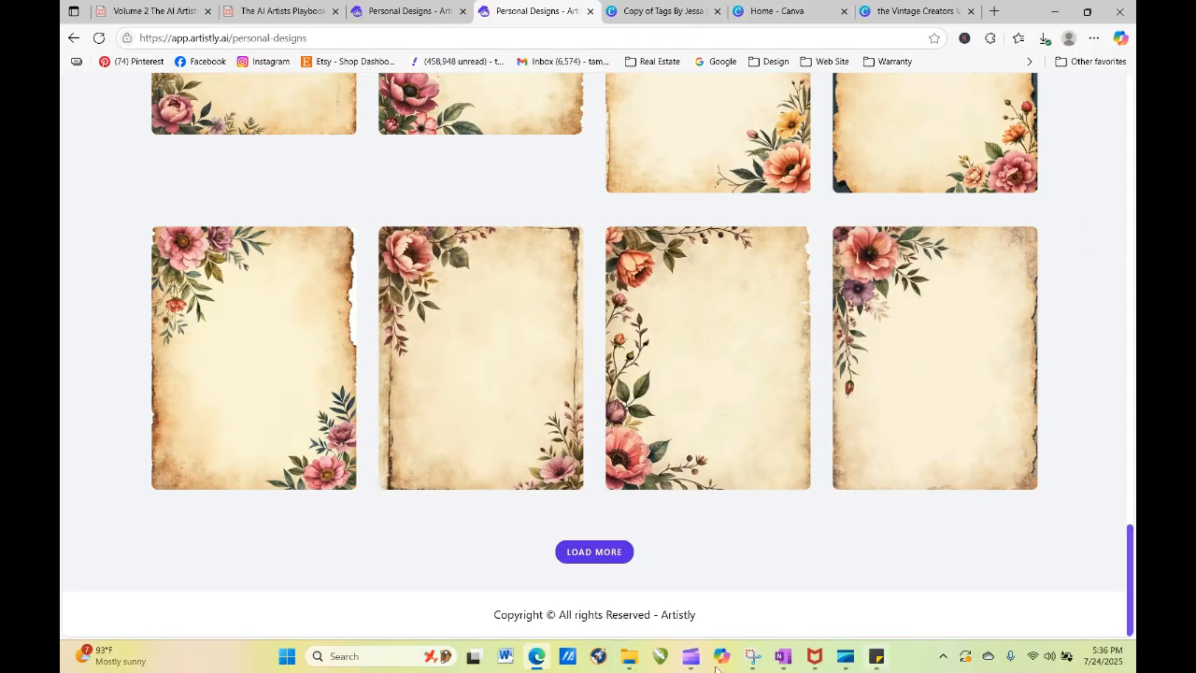
left_click(607, 550)
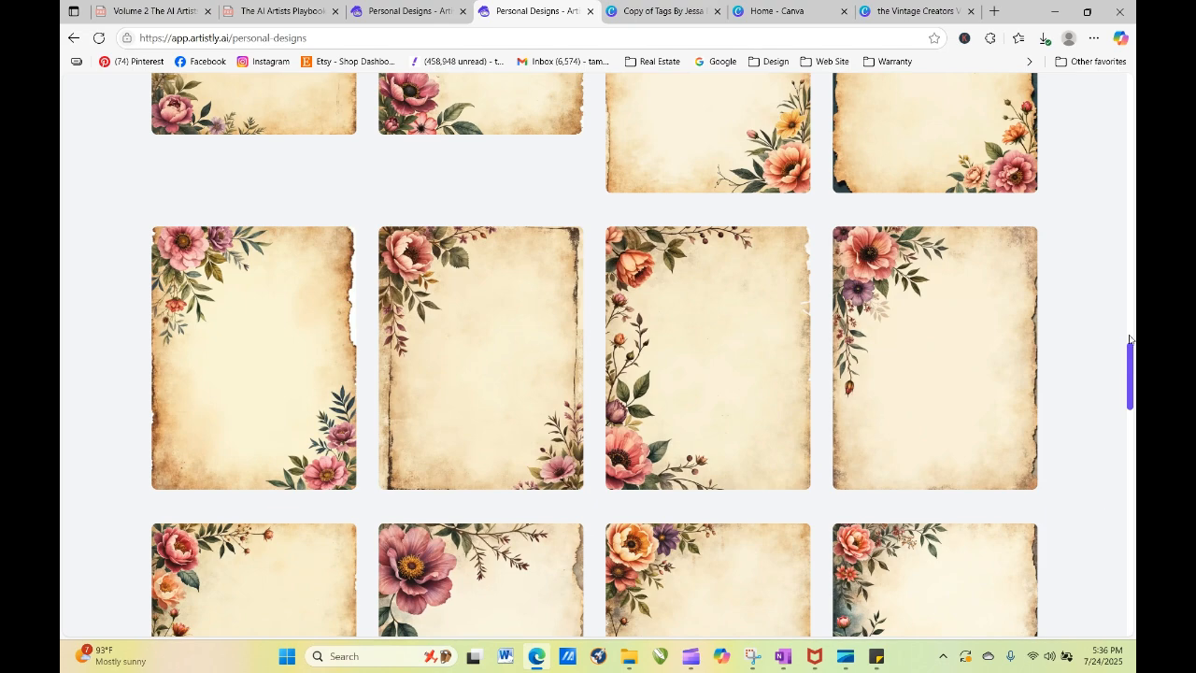
left_click_drag(1131, 364, 1123, 240)
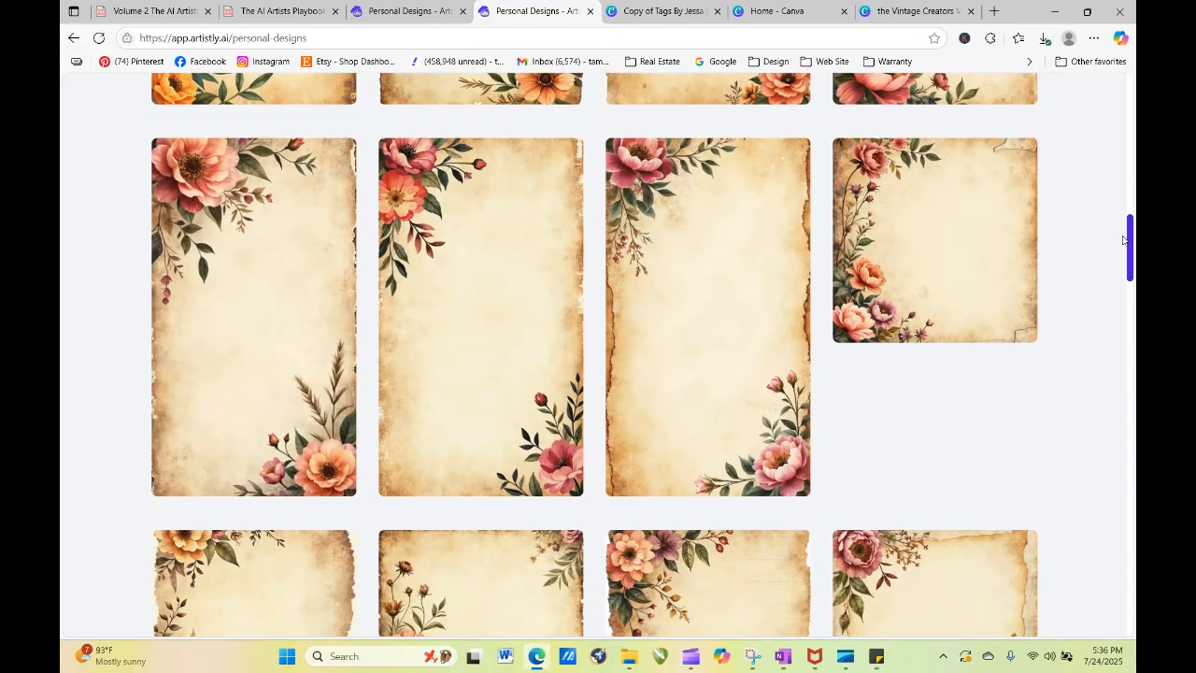
mouse_move(306, 400)
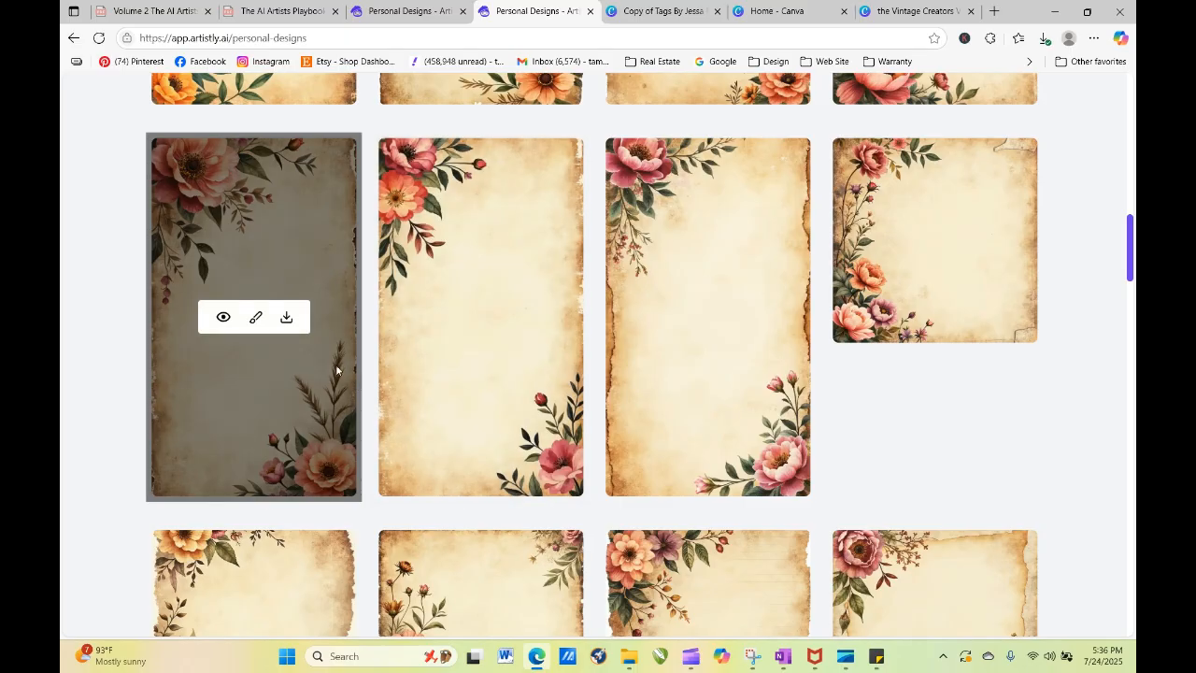
left_click(222, 318)
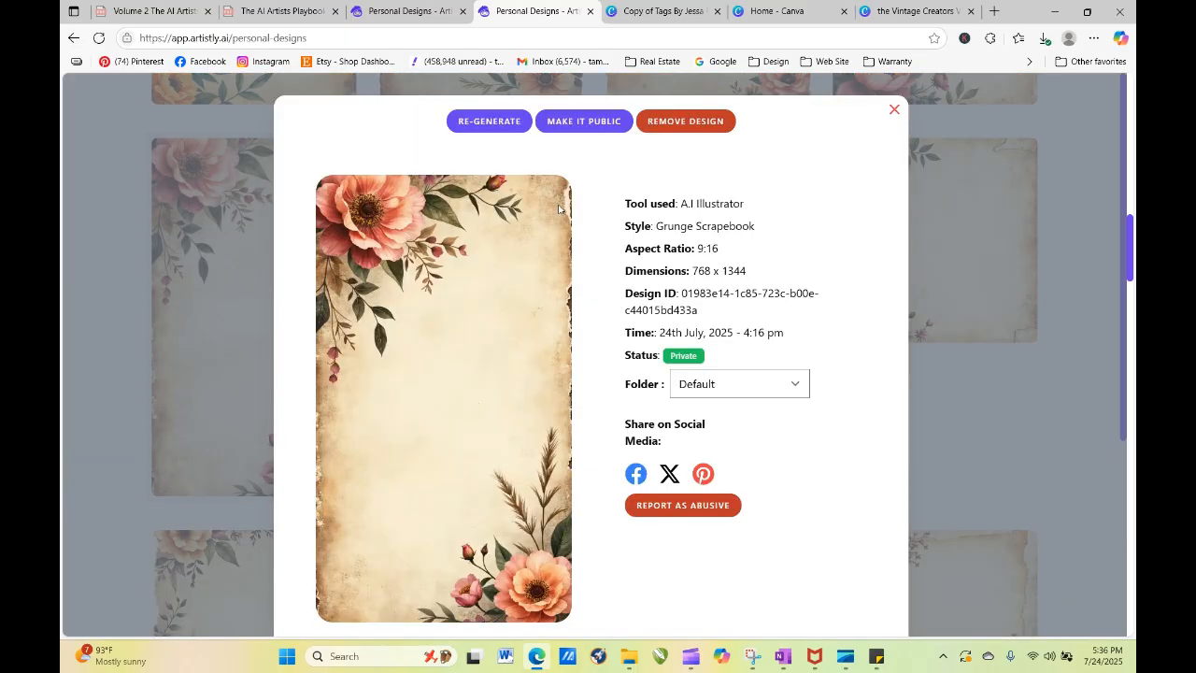
Step: Re-generate the tall pink floral design at 4:3 (1152 X 896) px and refresh the personal designs
left_click(521, 121)
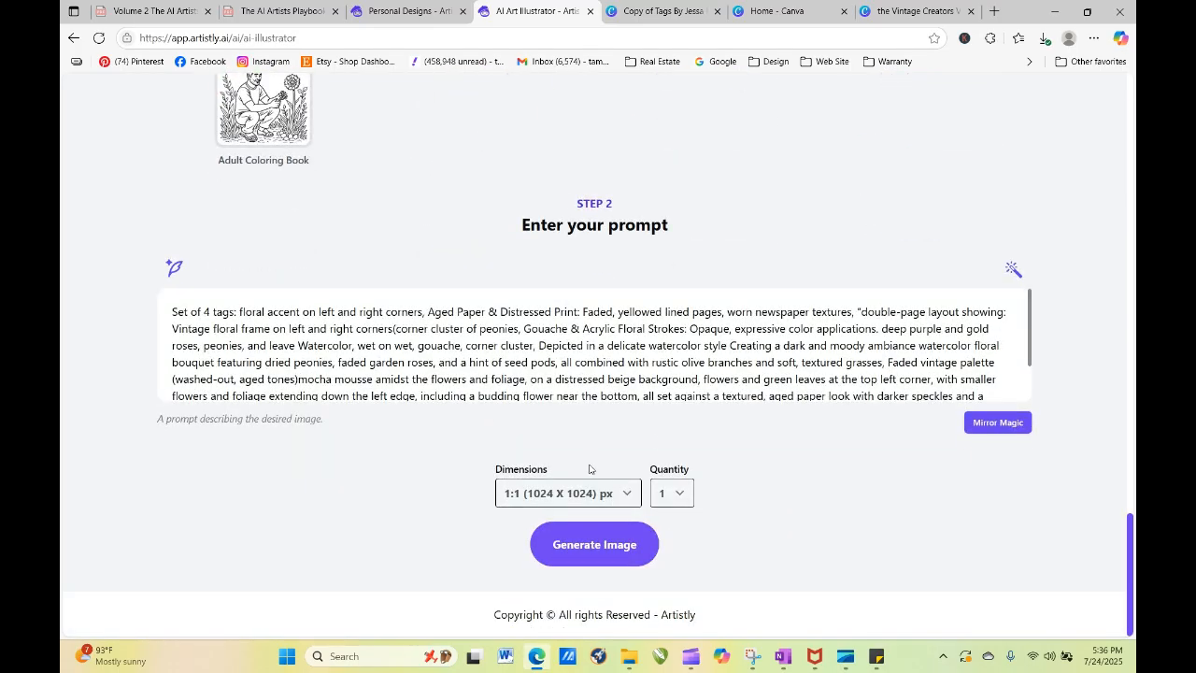
left_click(590, 485)
left_click(580, 422)
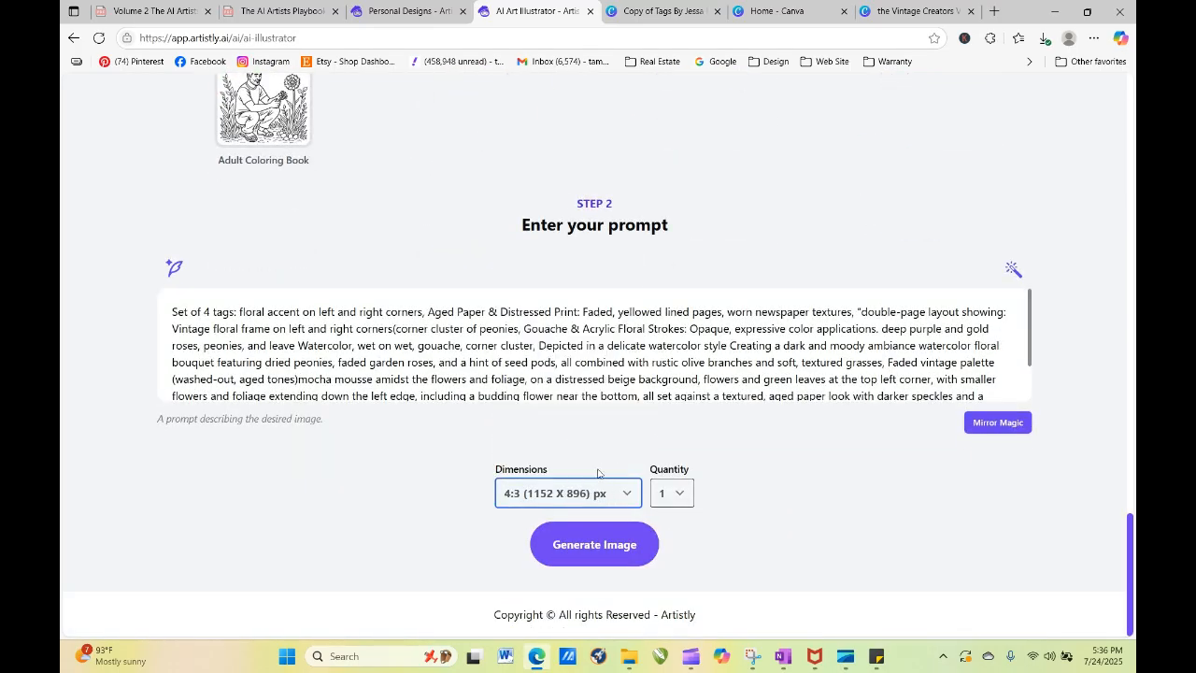
left_click(596, 549)
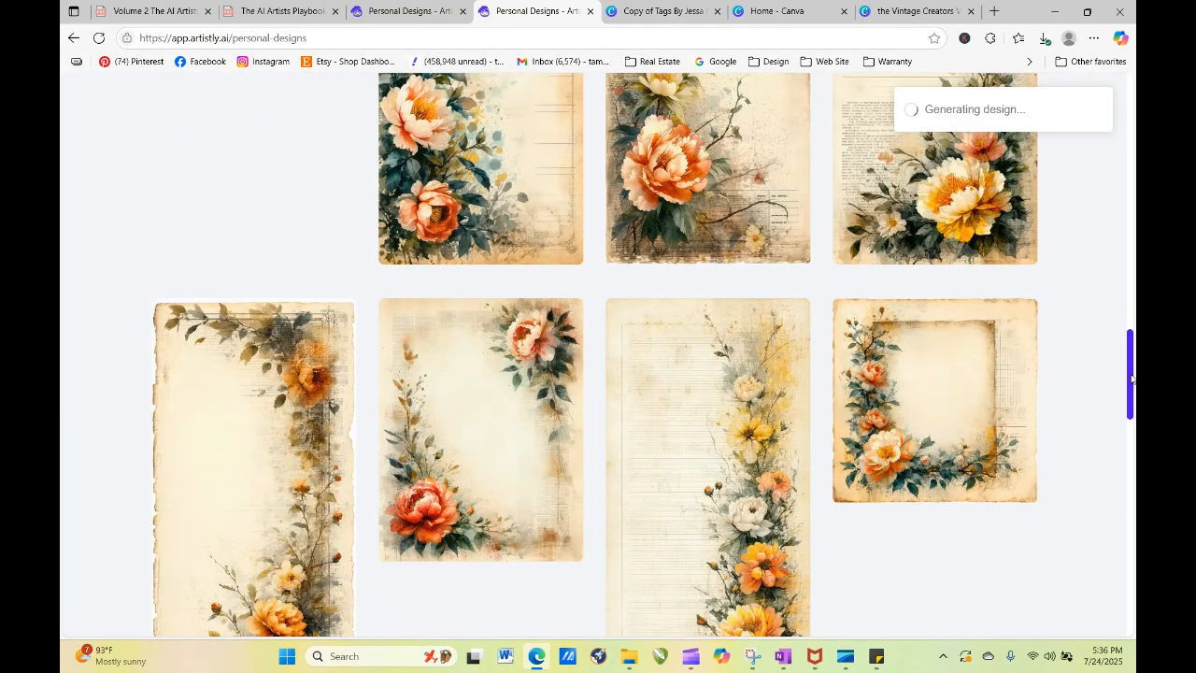
left_click_drag(1131, 378, 1100, 42)
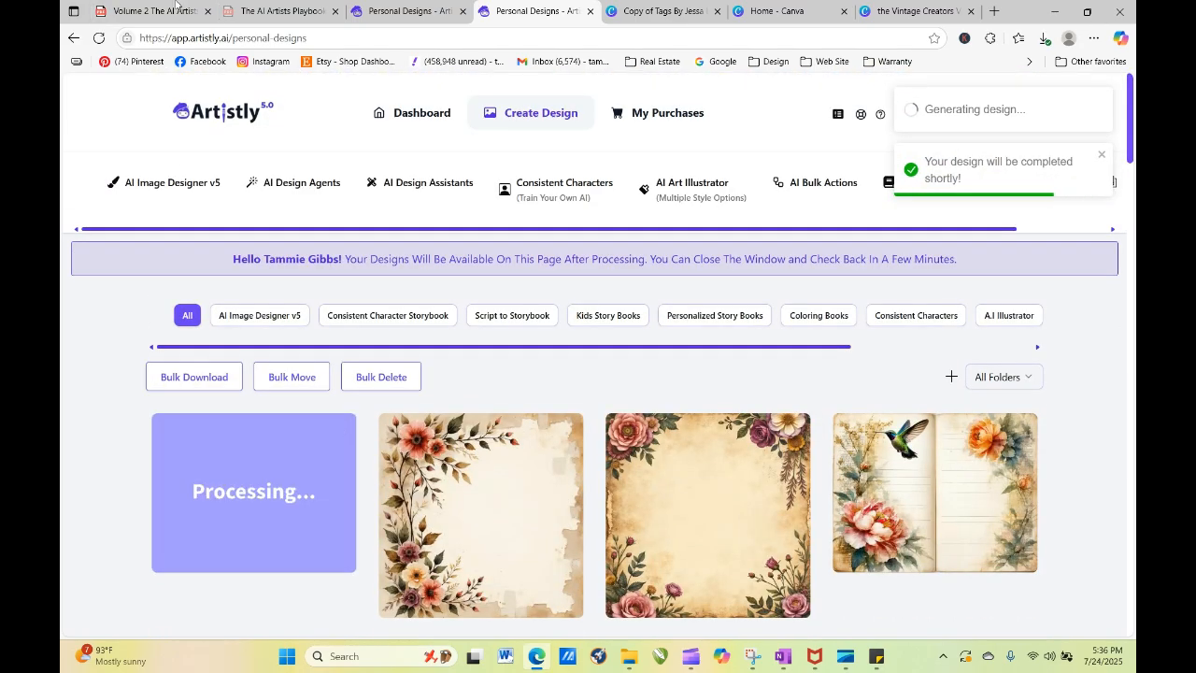
left_click(97, 40)
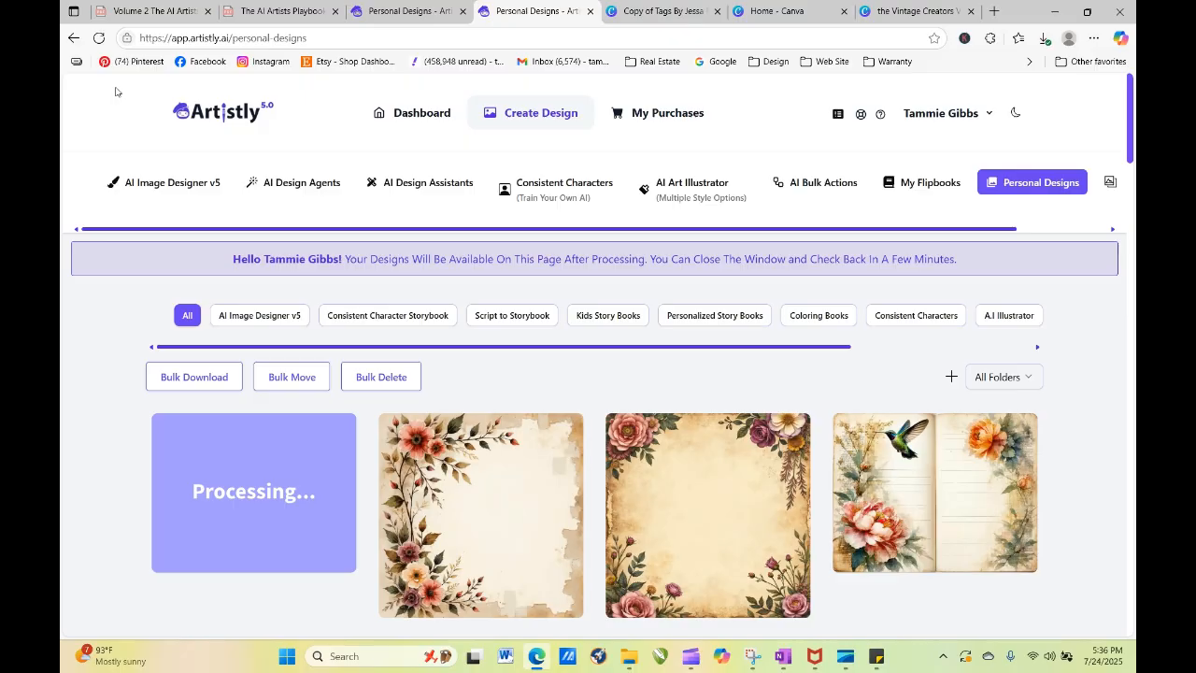
Step: Re-generate the newest floral design from its details with a quantity of 2 at 1:1 (1024 X 1024) px
mouse_move(221, 520)
left_click(223, 494)
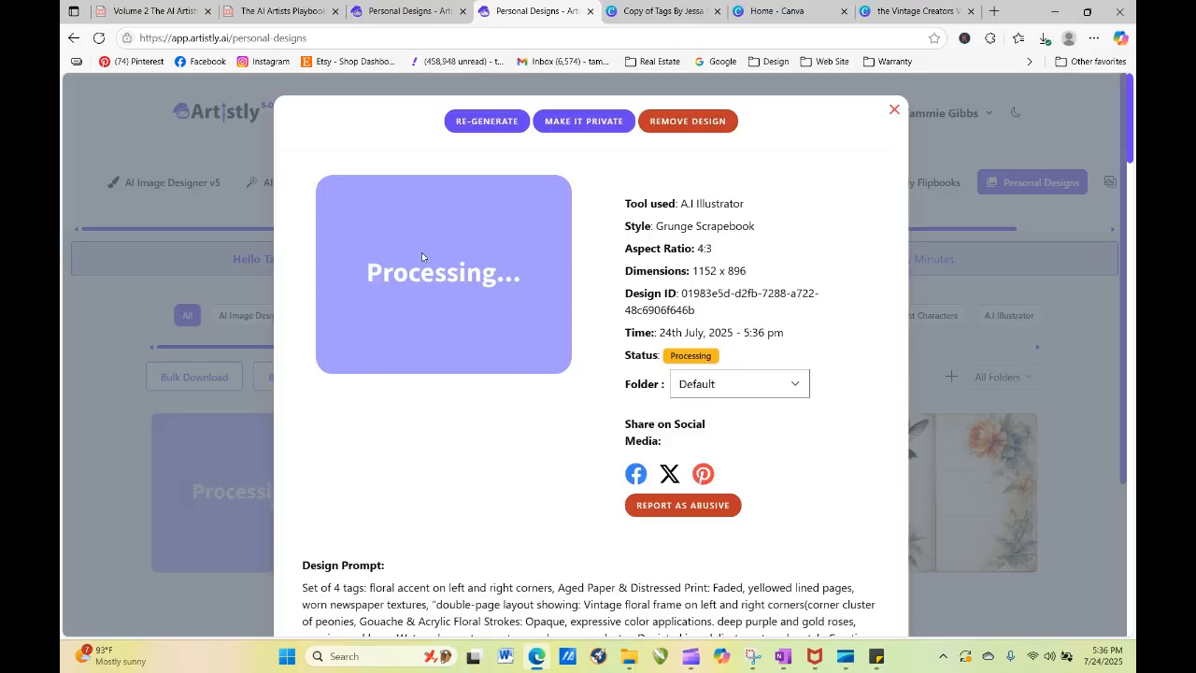
left_click(488, 119)
scroll(510, 546, "down", 10)
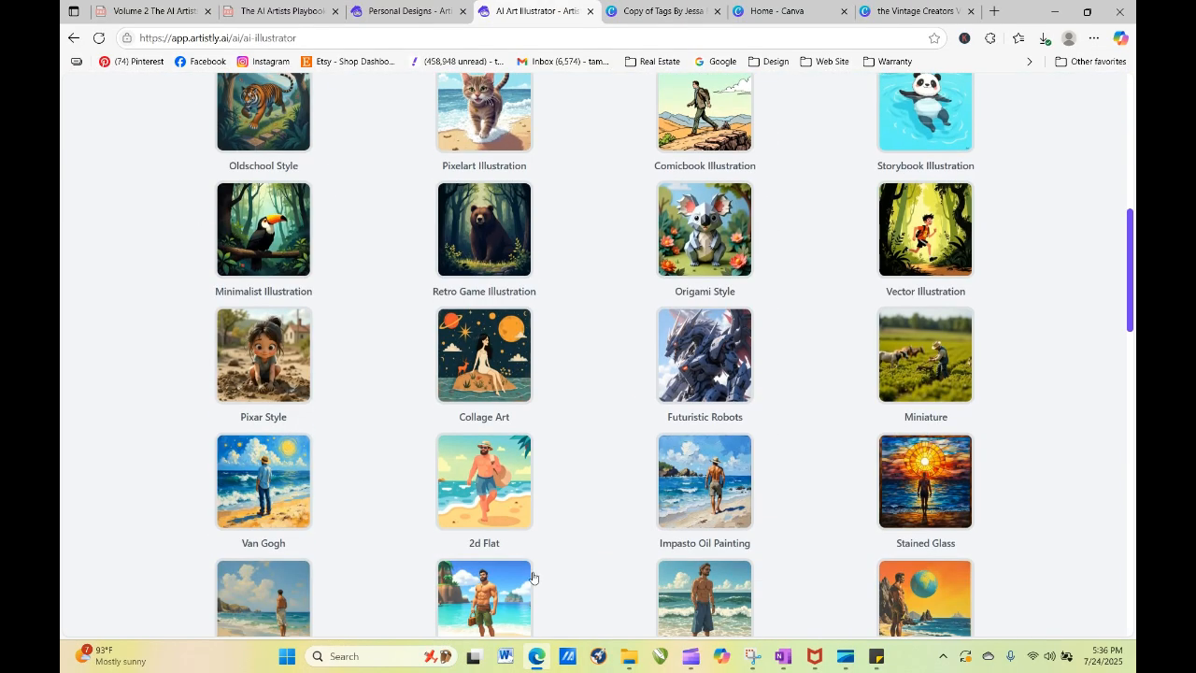
scroll(523, 560, "down", 10)
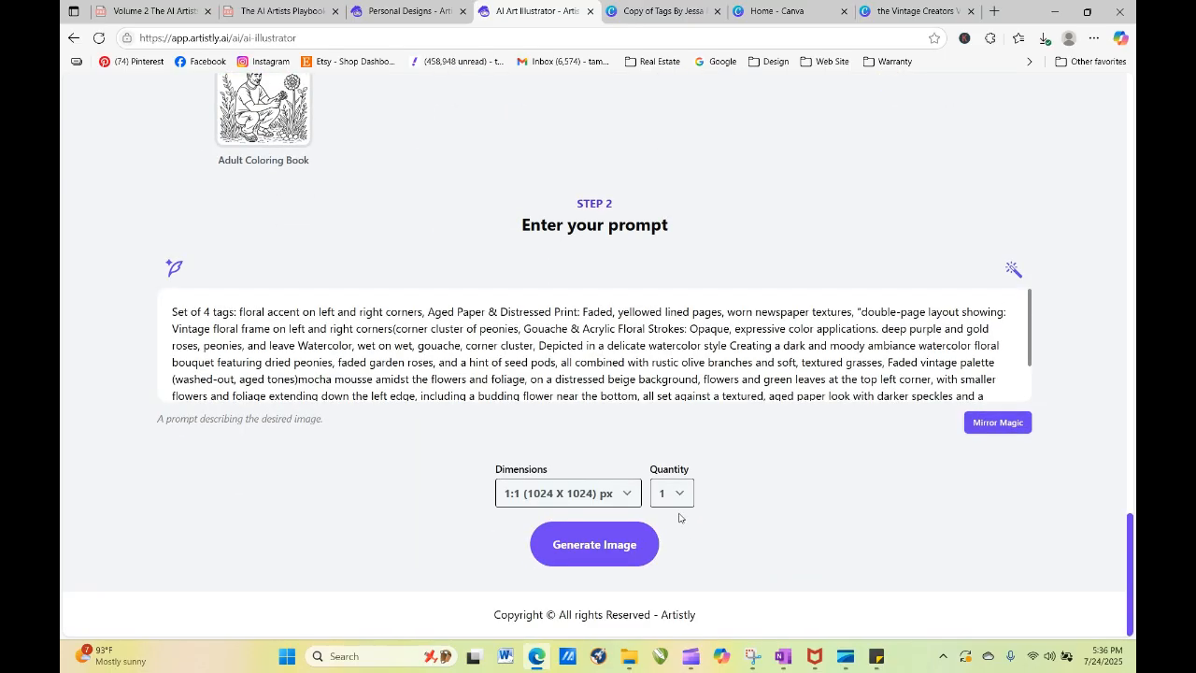
left_click(679, 494)
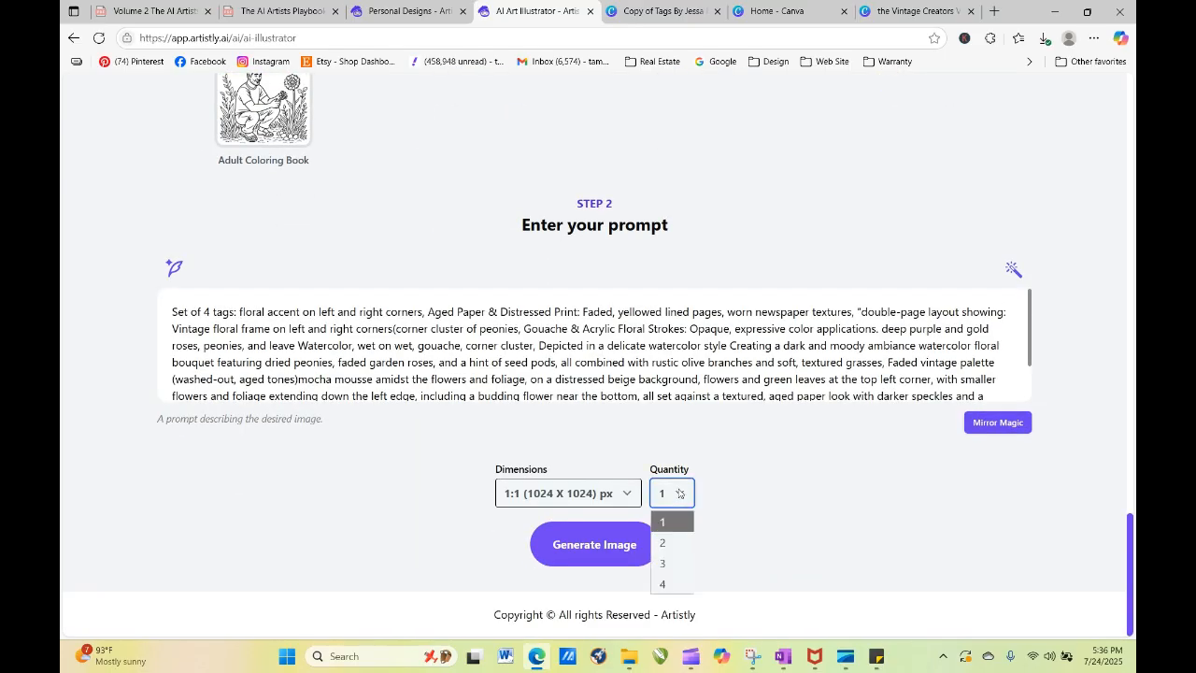
left_click(670, 542)
left_click(619, 546)
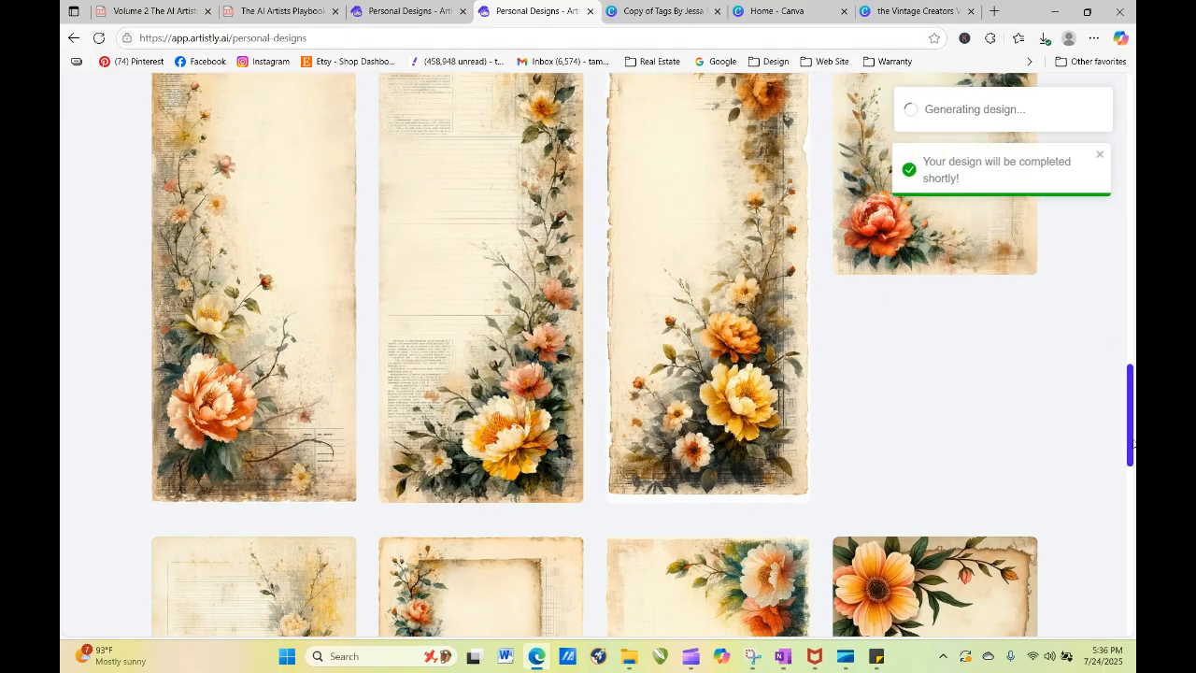
left_click_drag(1132, 443, 1133, 169)
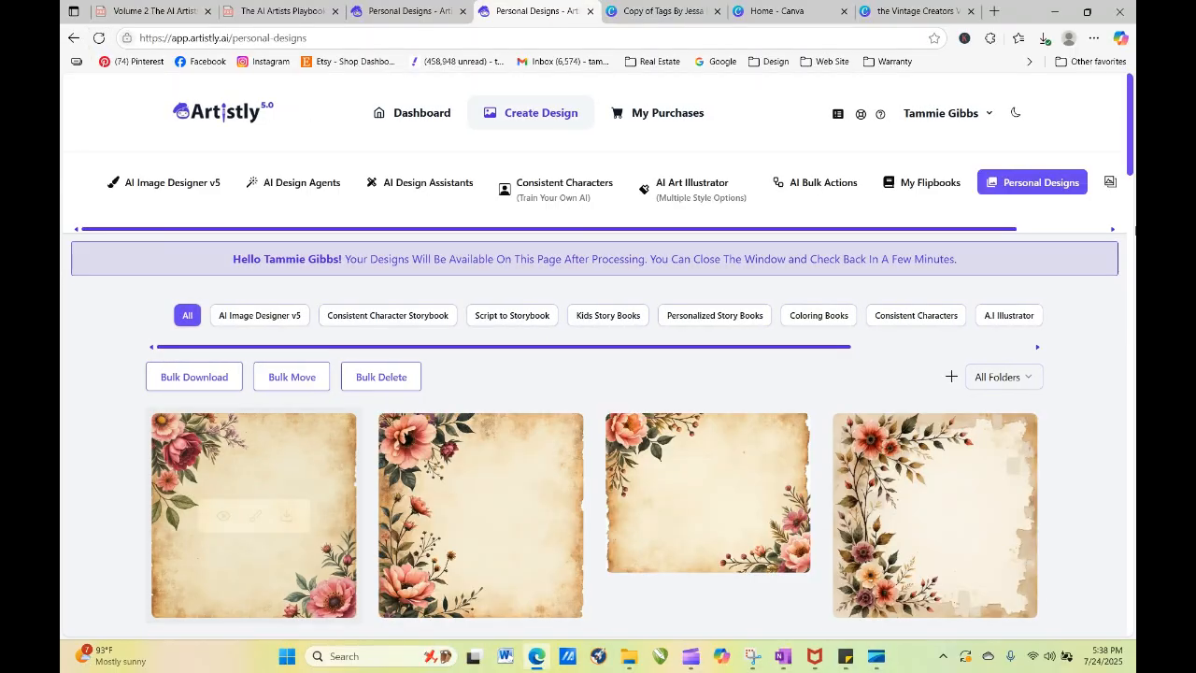
Step: View the details of the newly generated 4:3 floral paper design and close them
scroll(772, 257, "down", 2)
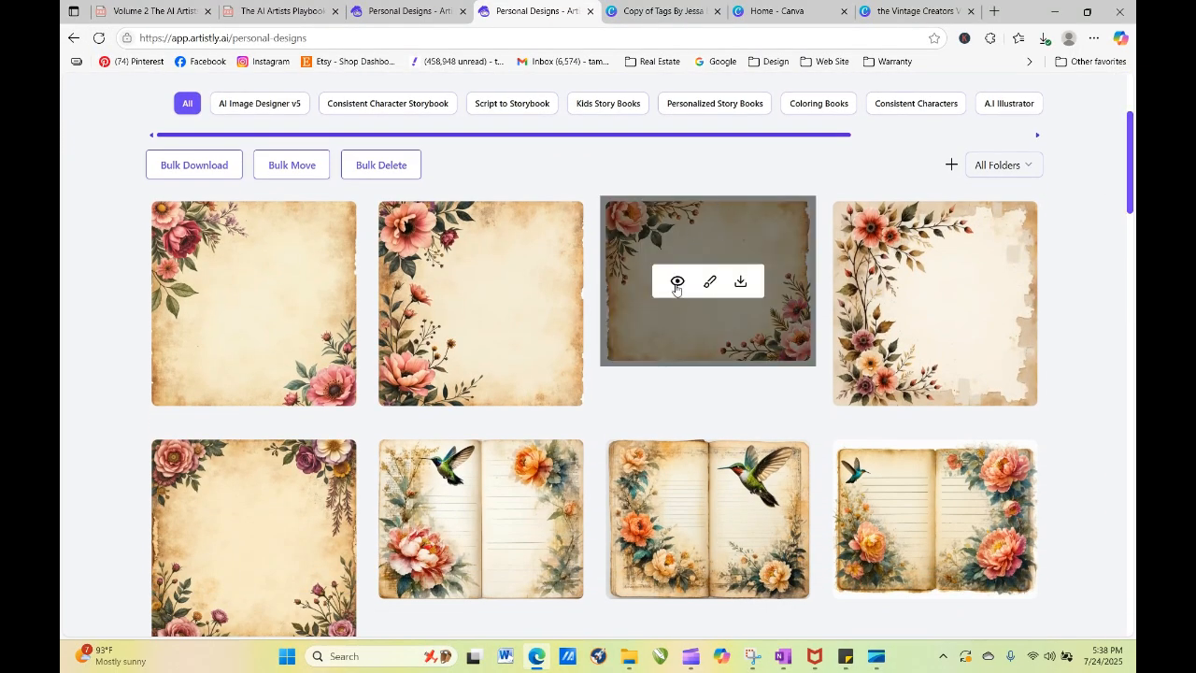
left_click(676, 282)
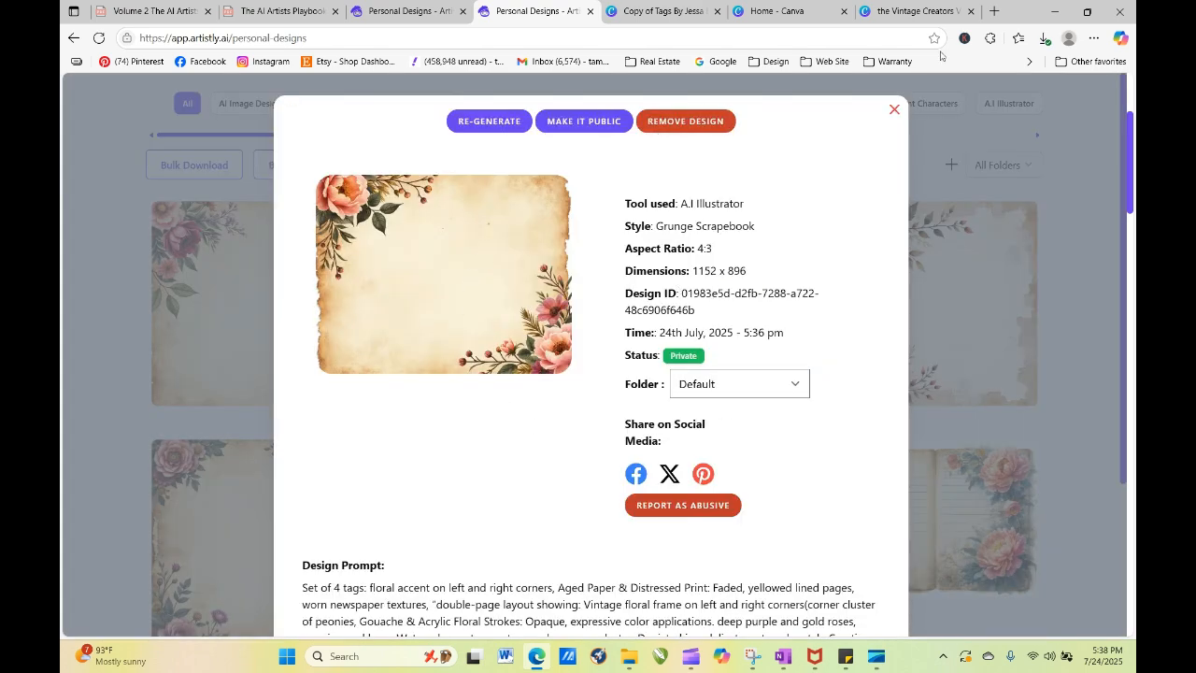
left_click(894, 111)
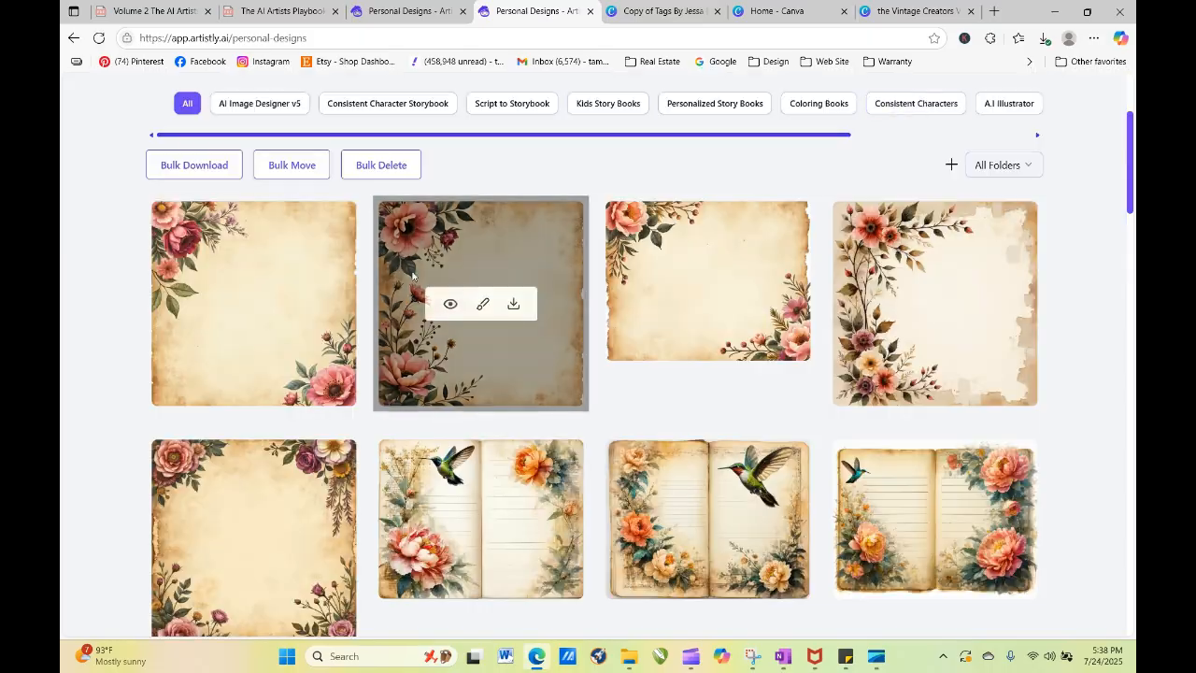
Step: Re-generate the square design with flowers along its left edge at 3:4 (896 X 1152) px
left_click(450, 304)
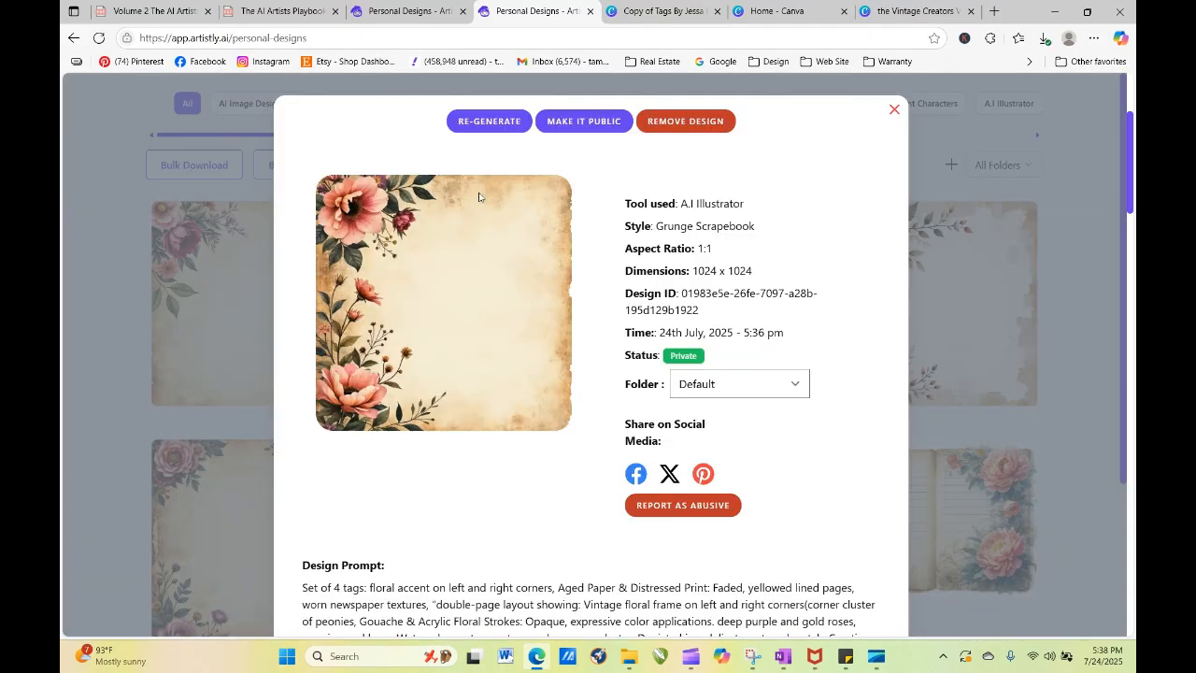
left_click(490, 120)
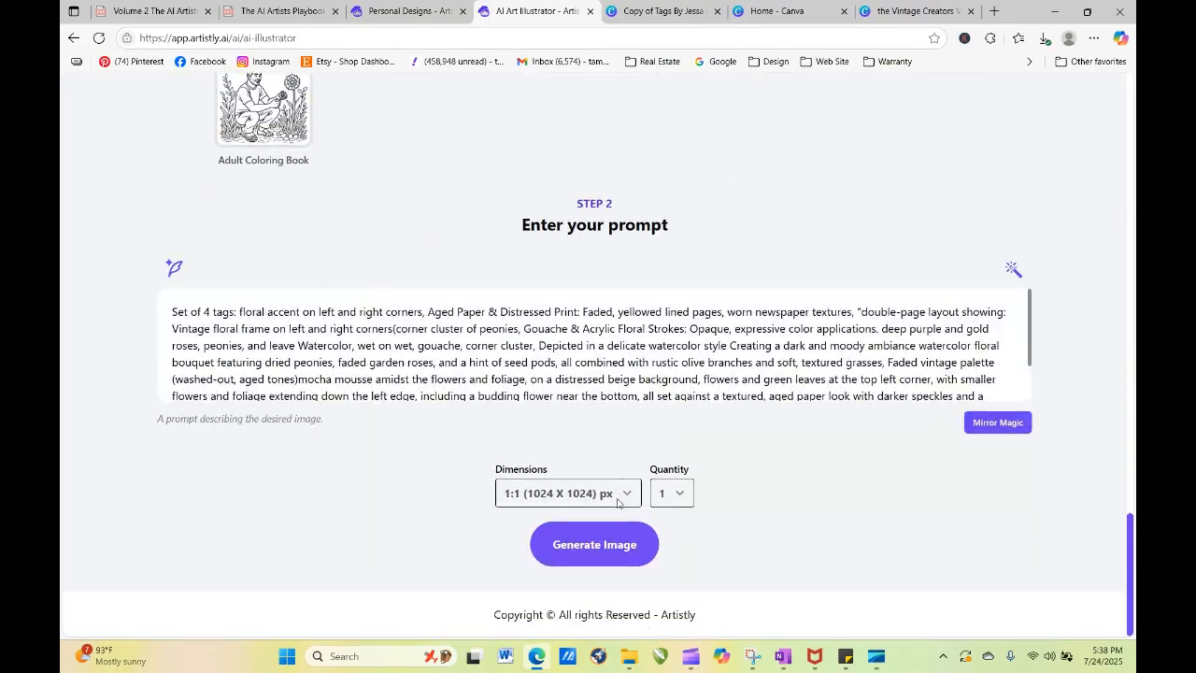
left_click(616, 503)
left_click(588, 399)
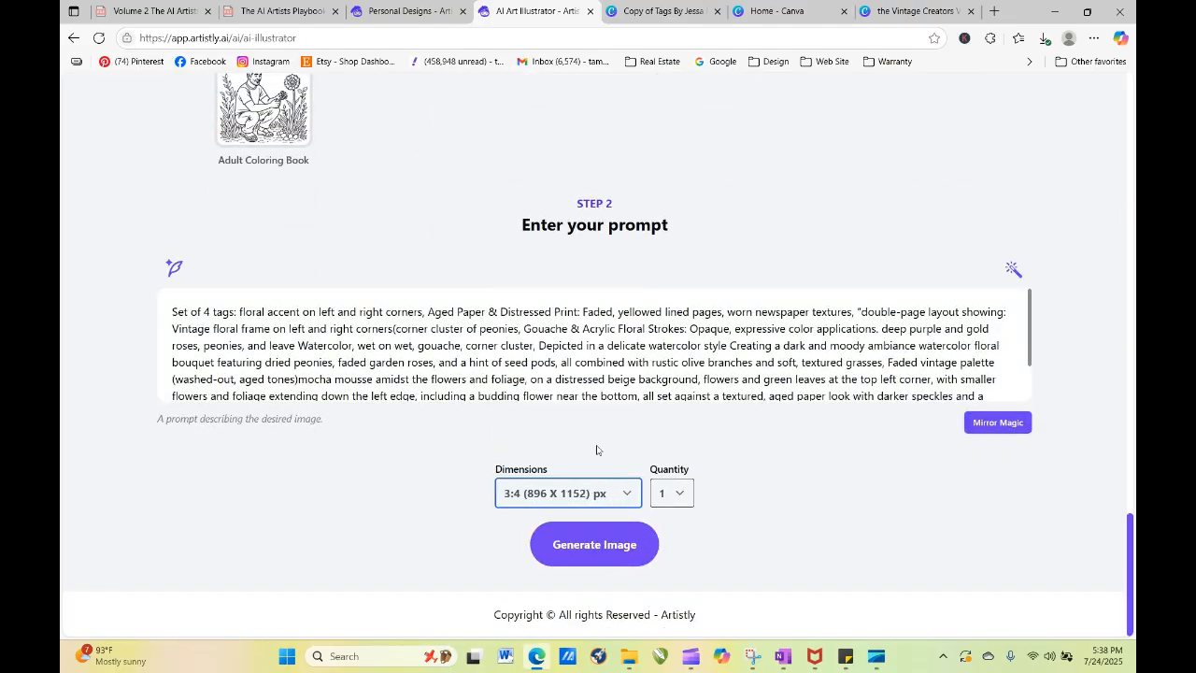
left_click(605, 539)
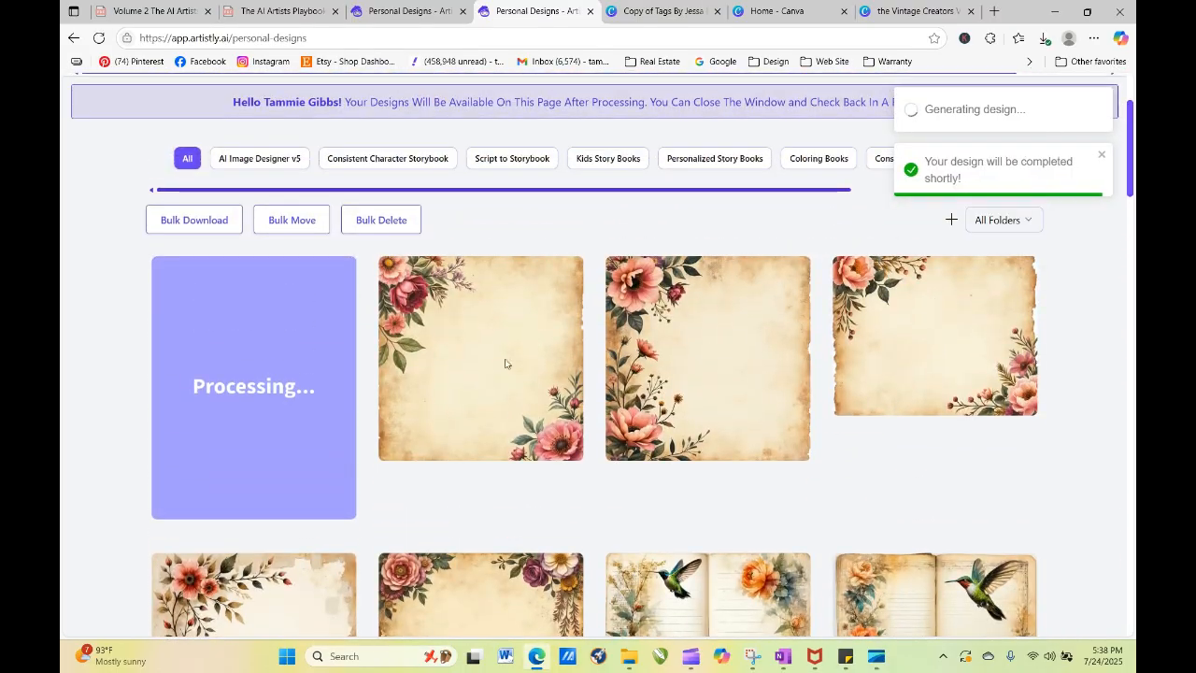
Step: Download the square design with flowers along its left edge, and switch to blank page 8 of the Canva tags design
mouse_move(704, 372)
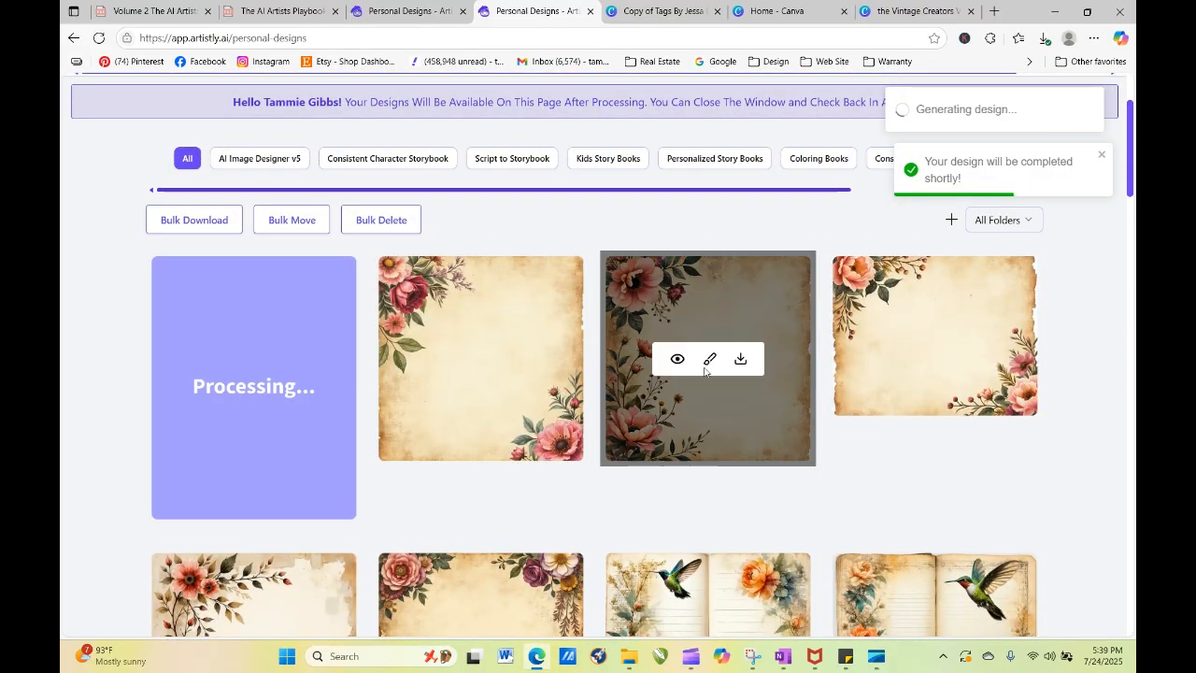
left_click(740, 359)
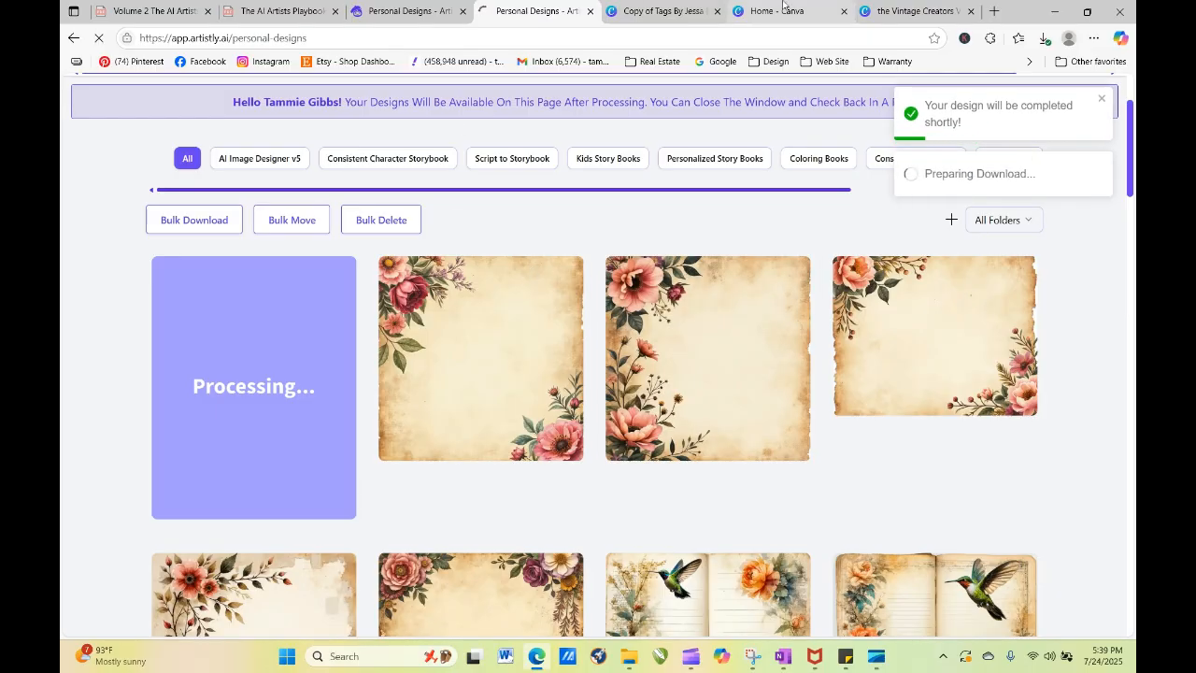
left_click(911, 11)
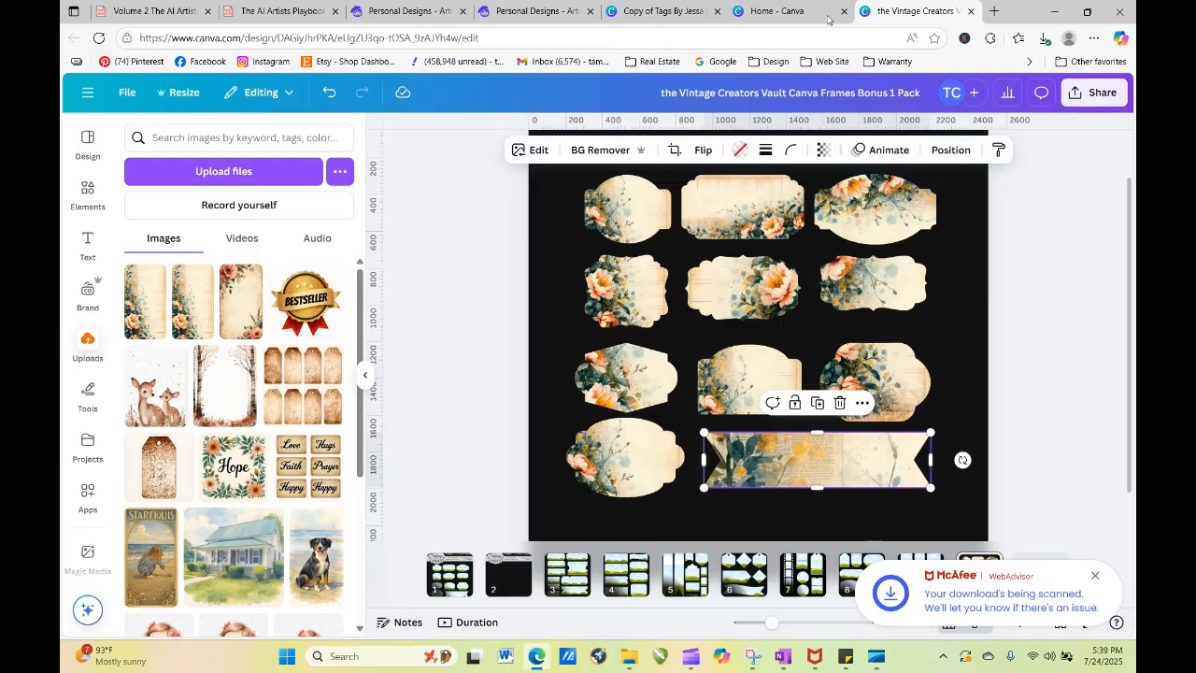
left_click(759, 11)
left_click(665, 15)
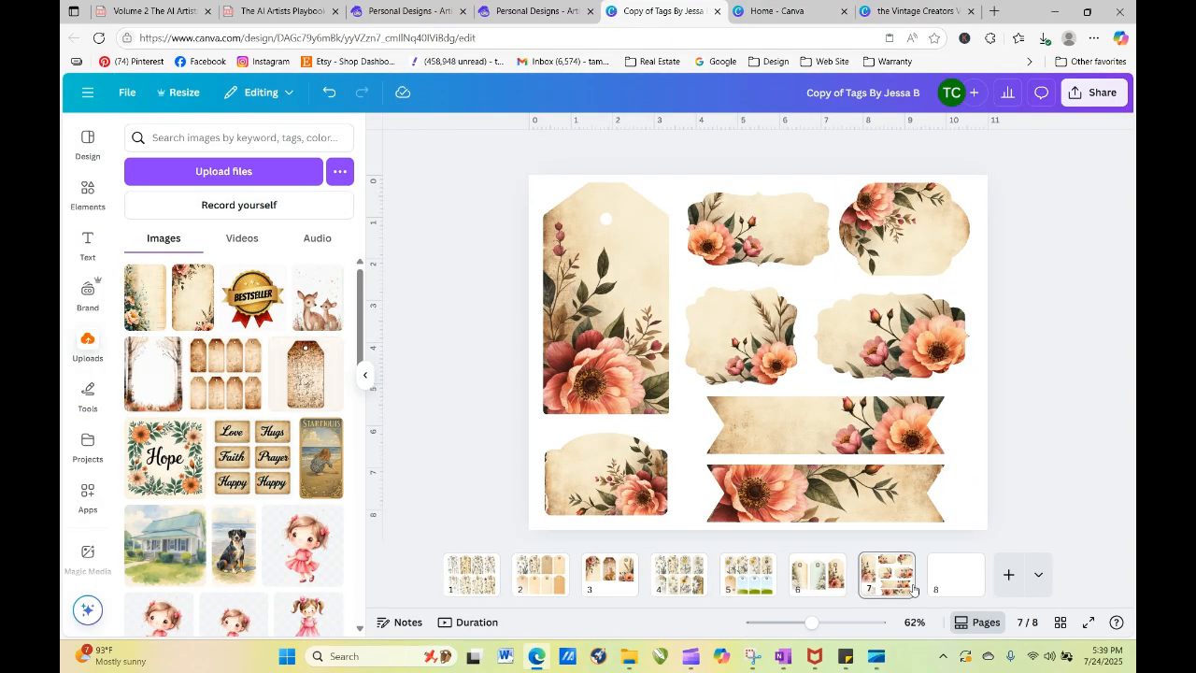
left_click(943, 587)
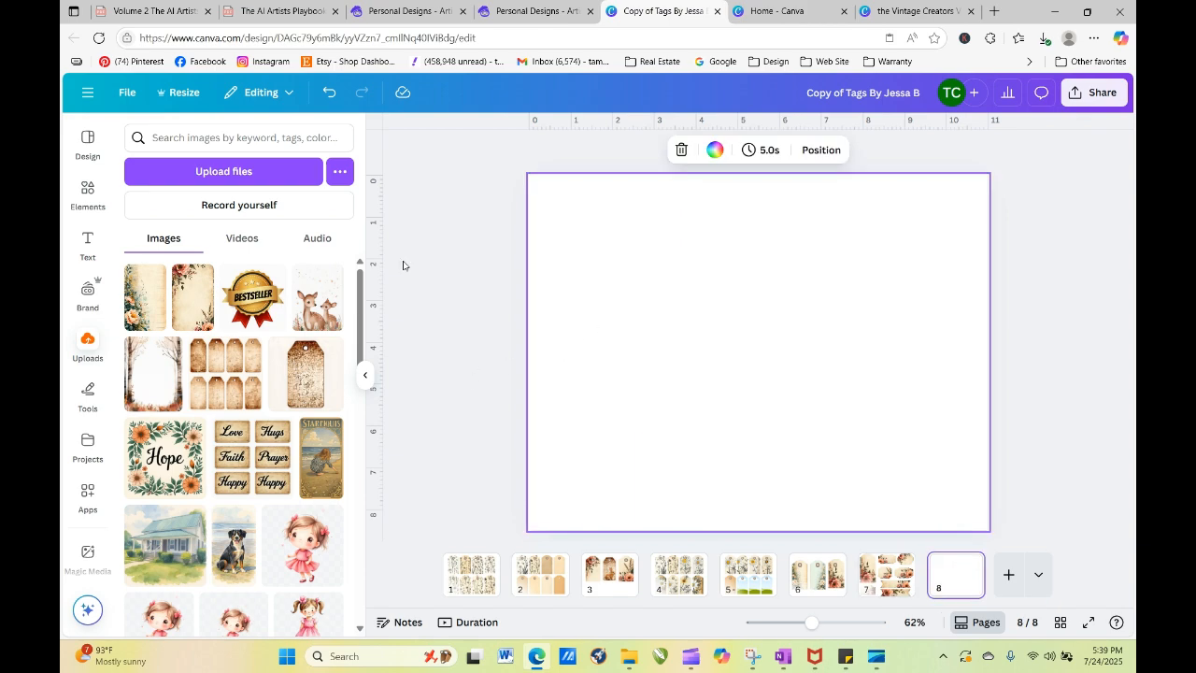
Step: Upload the downloaded square floral image from Downloads and add it to page 8
left_click(240, 171)
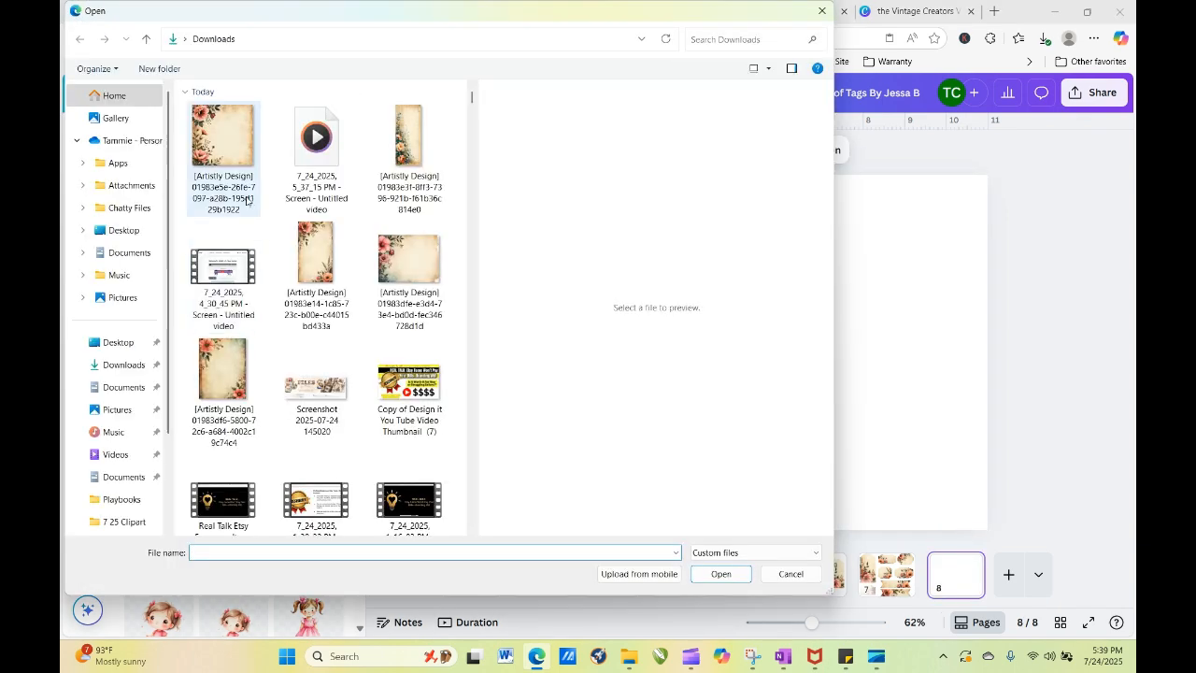
left_click(248, 200)
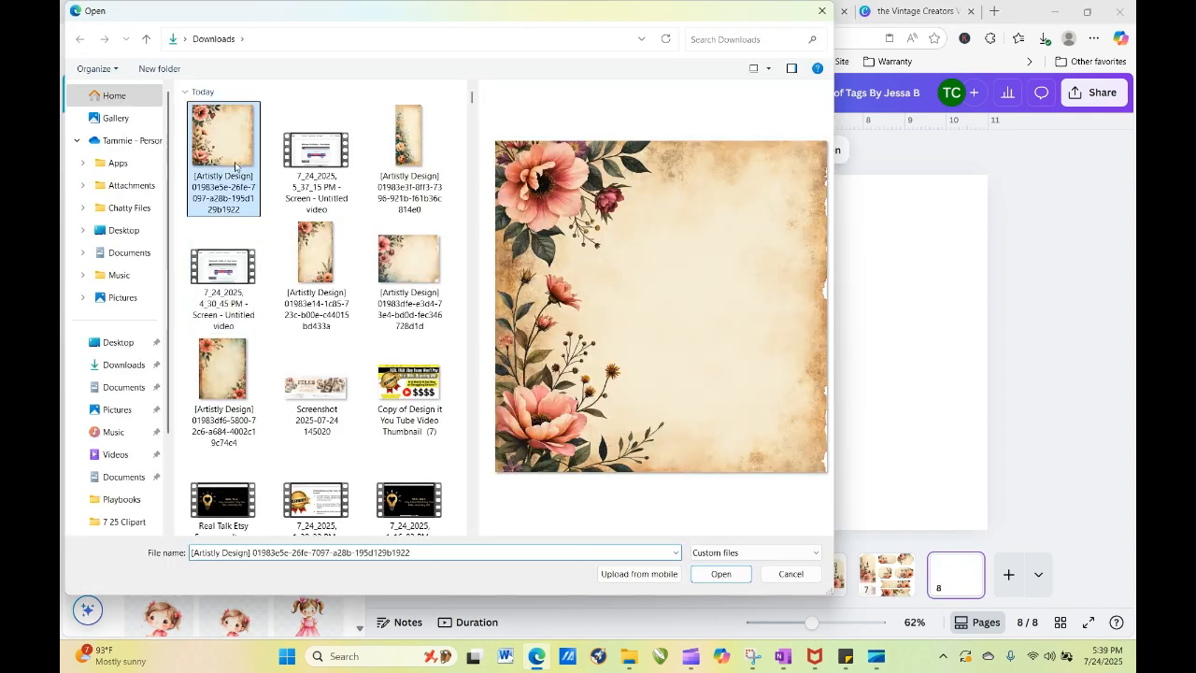
left_click(721, 574)
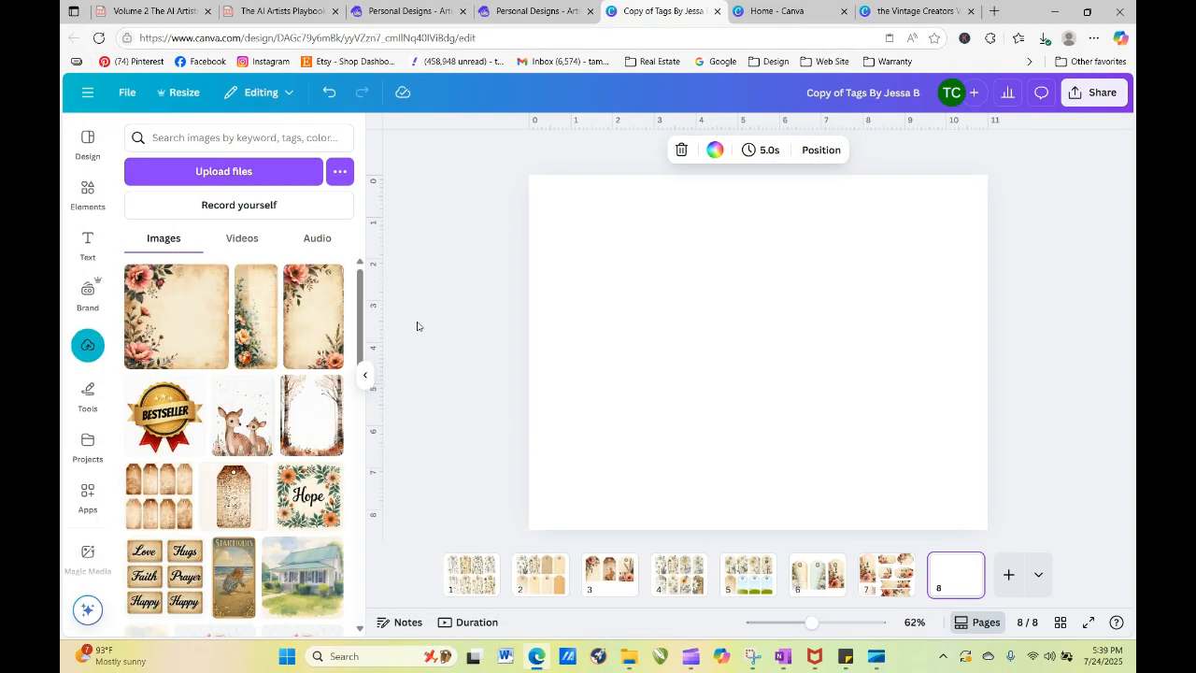
left_click(158, 334)
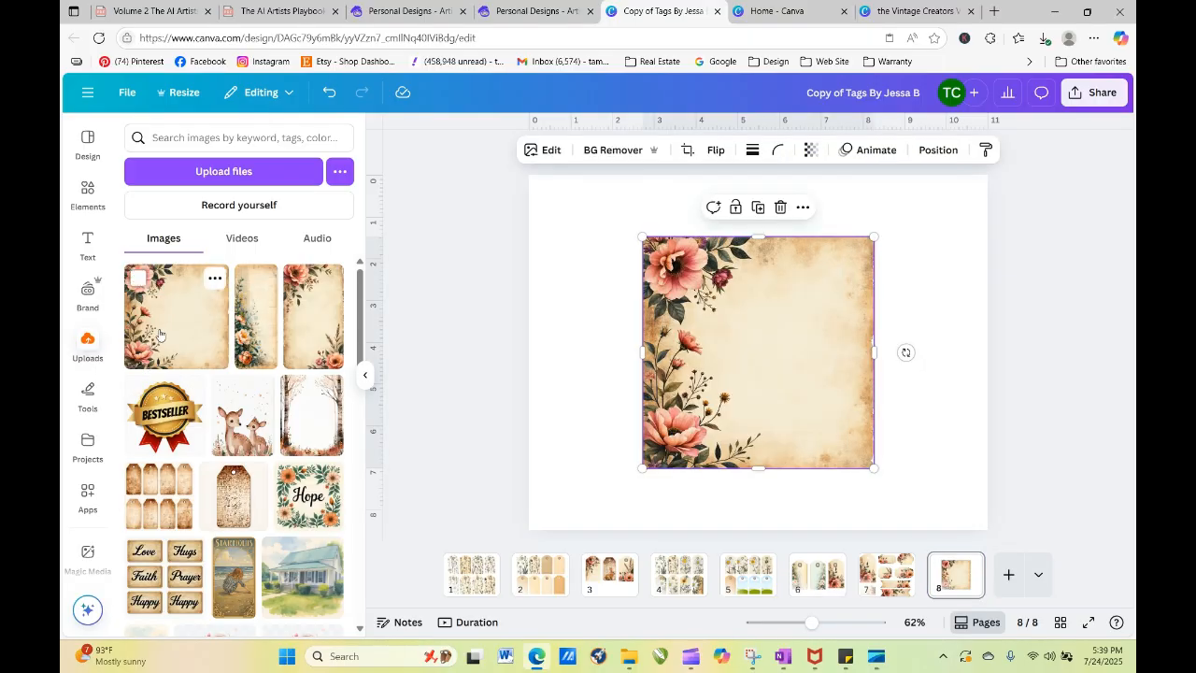
Step: Align the square floral image to the page's upper-left corner and enlarge it to the full page height
left_click_drag(715, 365, 601, 302)
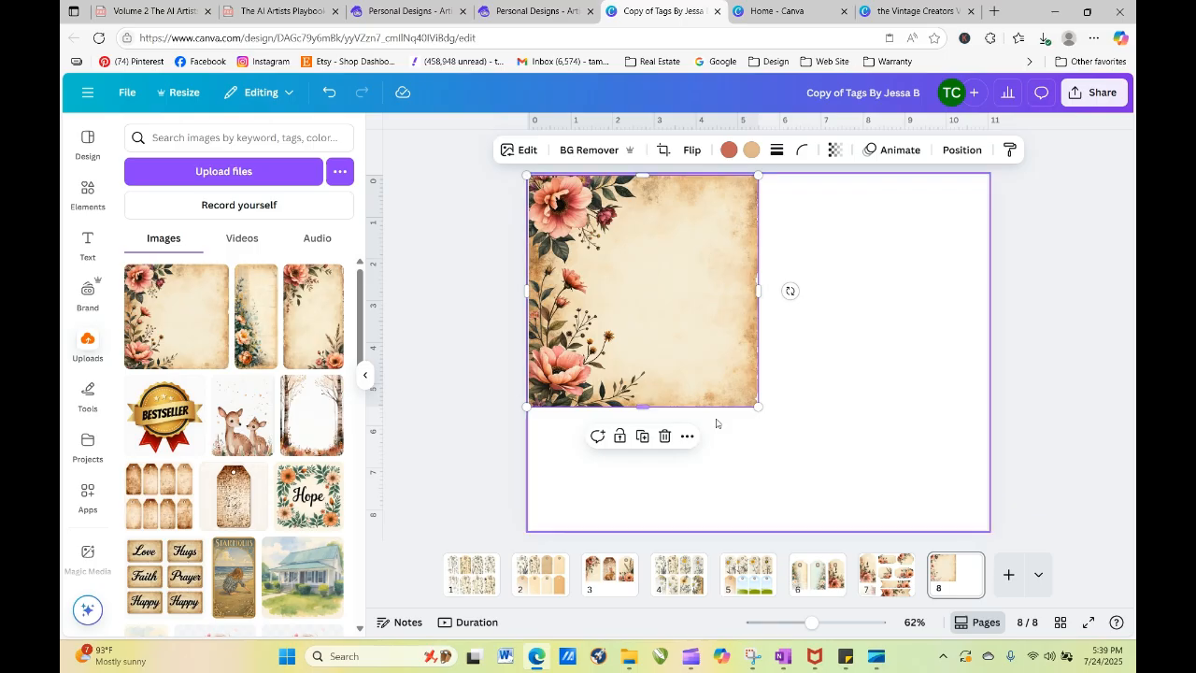
left_click_drag(758, 408, 865, 552)
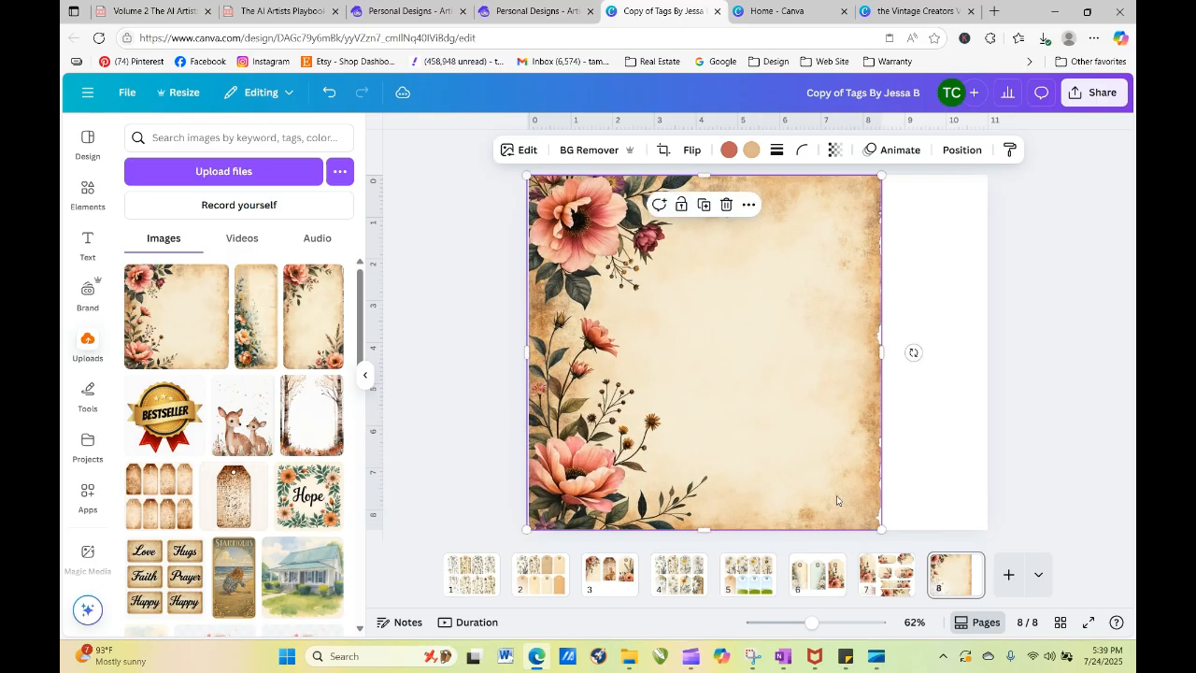
left_click(1093, 425)
Step: Duplicate the floral image, flip the copy horizontally, align it to the page's right edge and crop it to the right half
left_click(687, 232)
left_click_drag(690, 223, 696, 230)
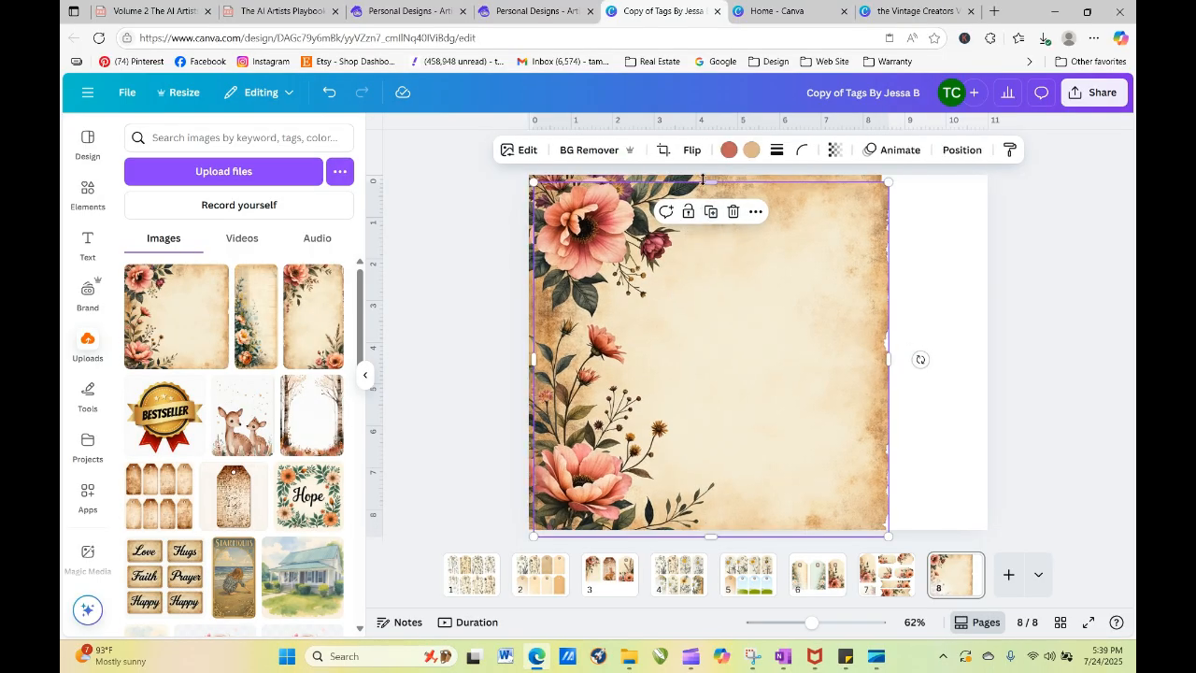
left_click(691, 149)
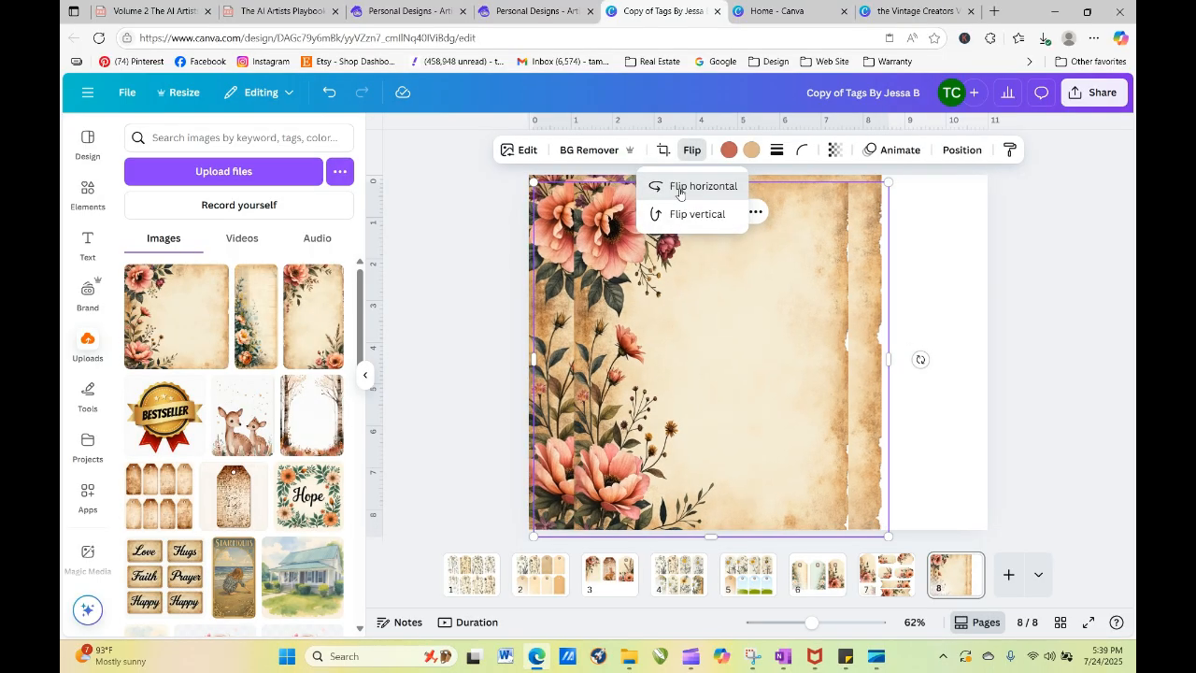
left_click(688, 185)
left_click_drag(716, 342, 812, 326)
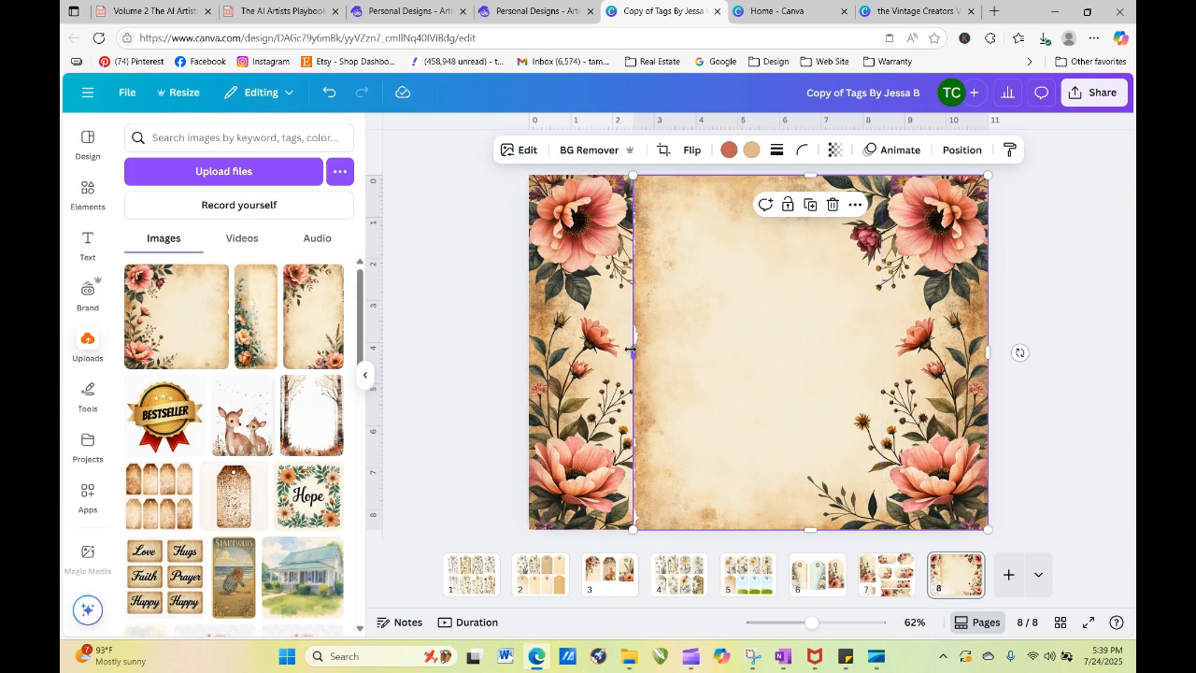
left_click_drag(633, 352, 758, 350)
left_click(1107, 437)
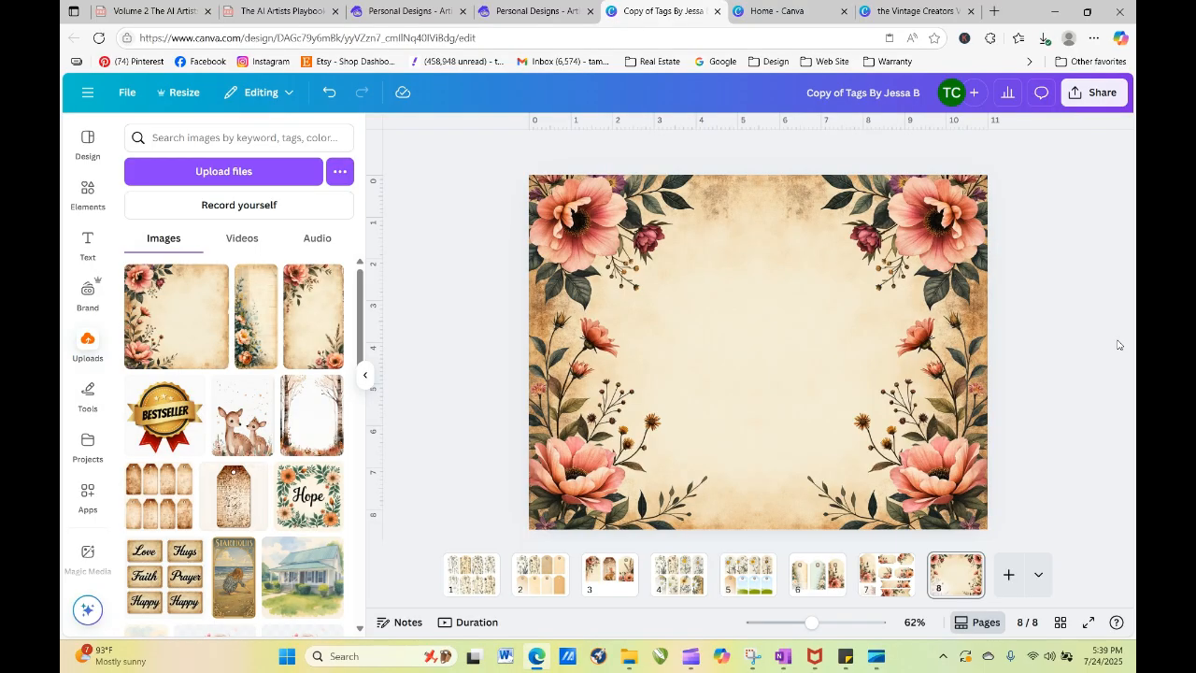
Step: Copy the ornate label with the large peach flower above the banners on page 7 and paste it onto page 8
left_click(875, 584)
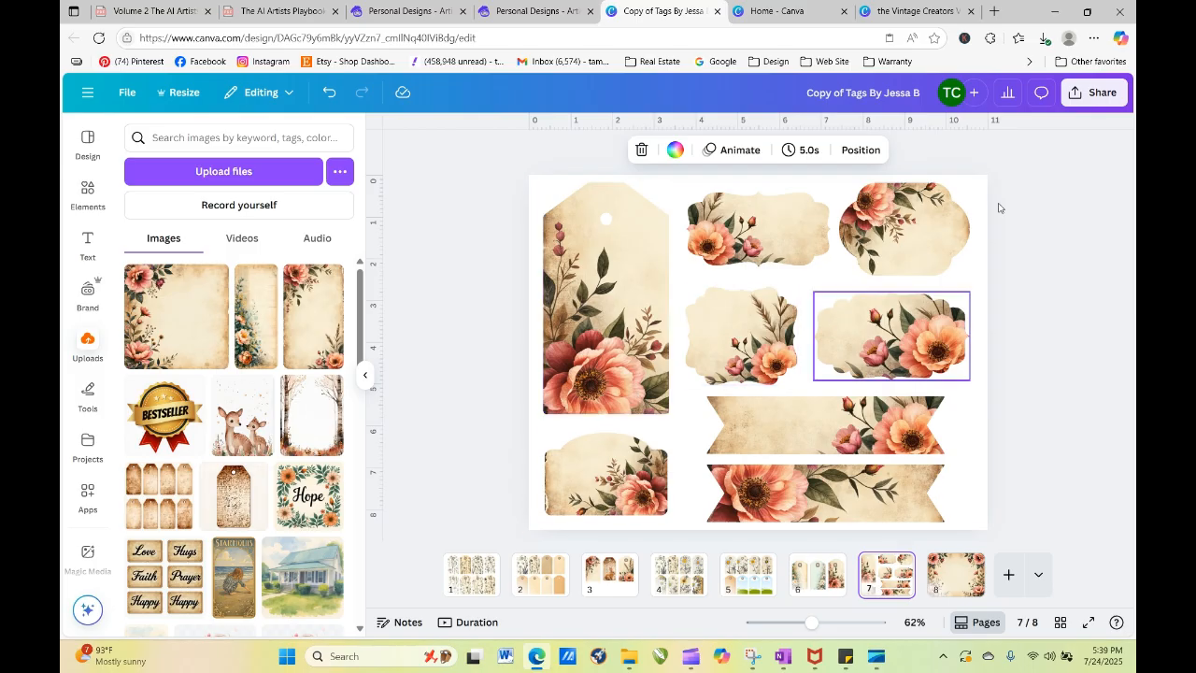
left_click(909, 343)
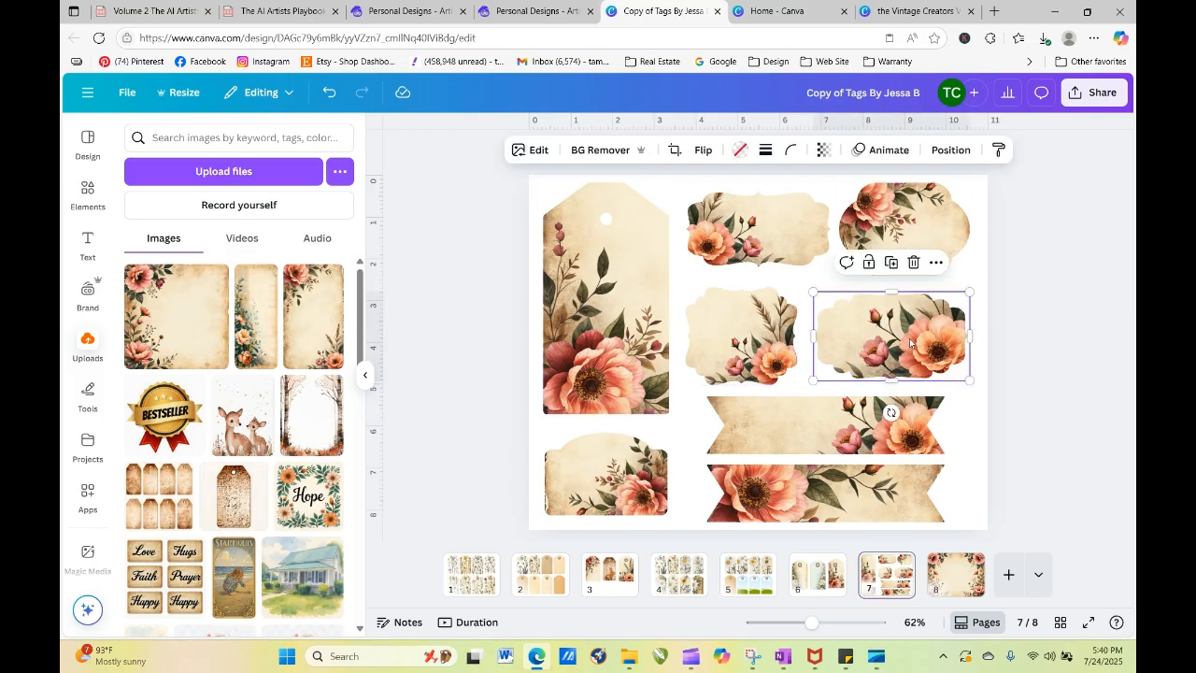
right_click(909, 342)
left_click(944, 213)
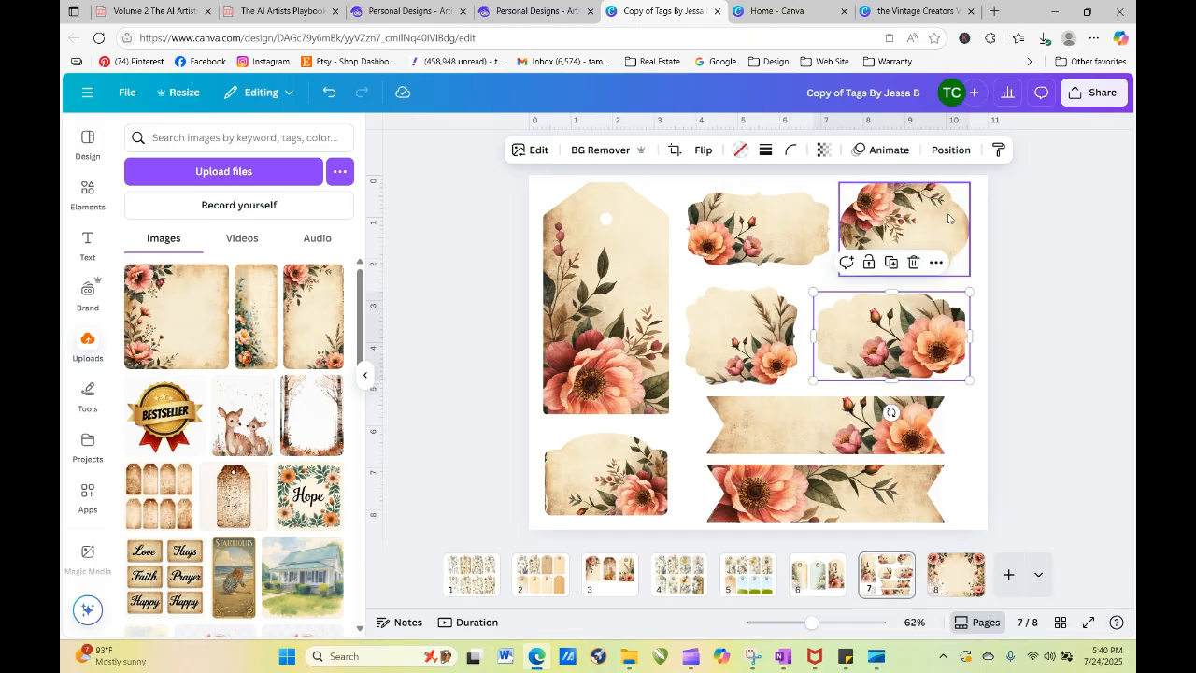
left_click(959, 596)
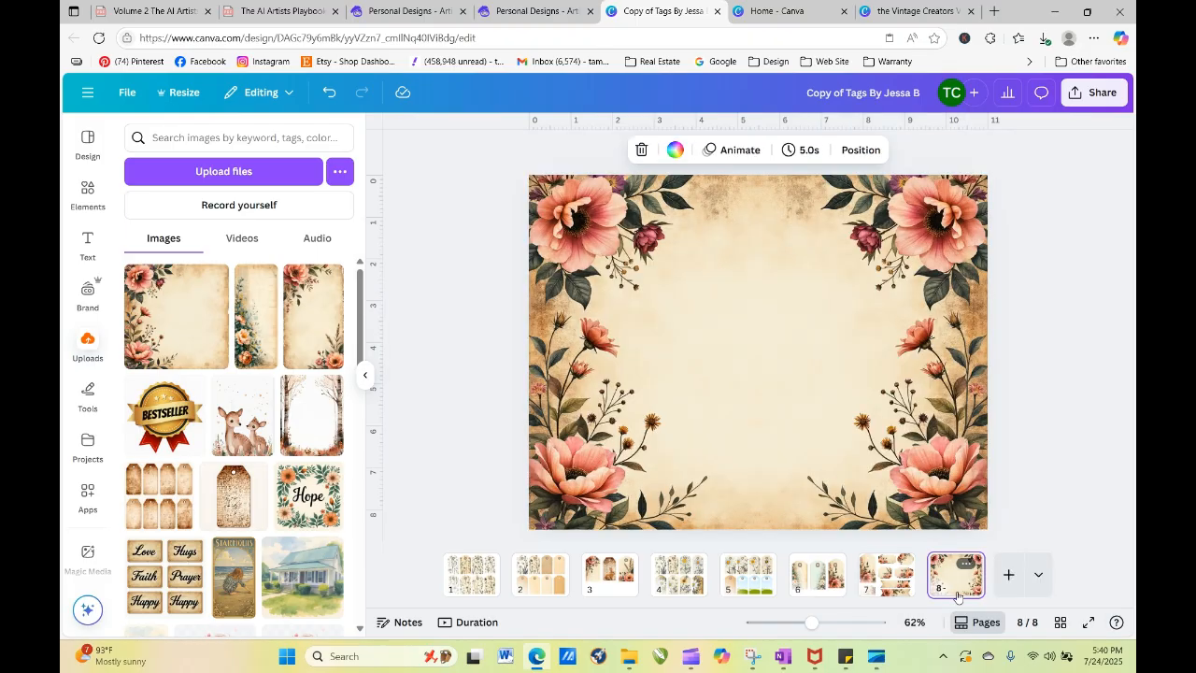
right_click(659, 359)
left_click(677, 241)
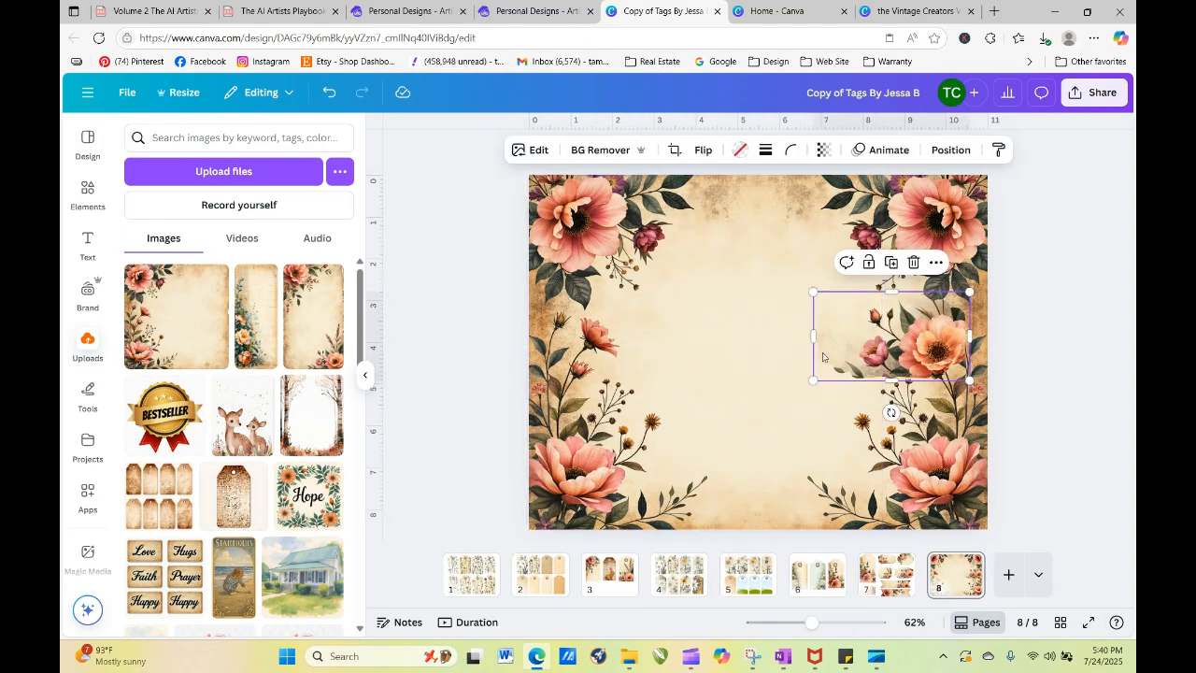
Step: Widen the pasted label slightly, tilt it upward to the right and place it over the page's lower-left flowers
left_click_drag(814, 336, 795, 403)
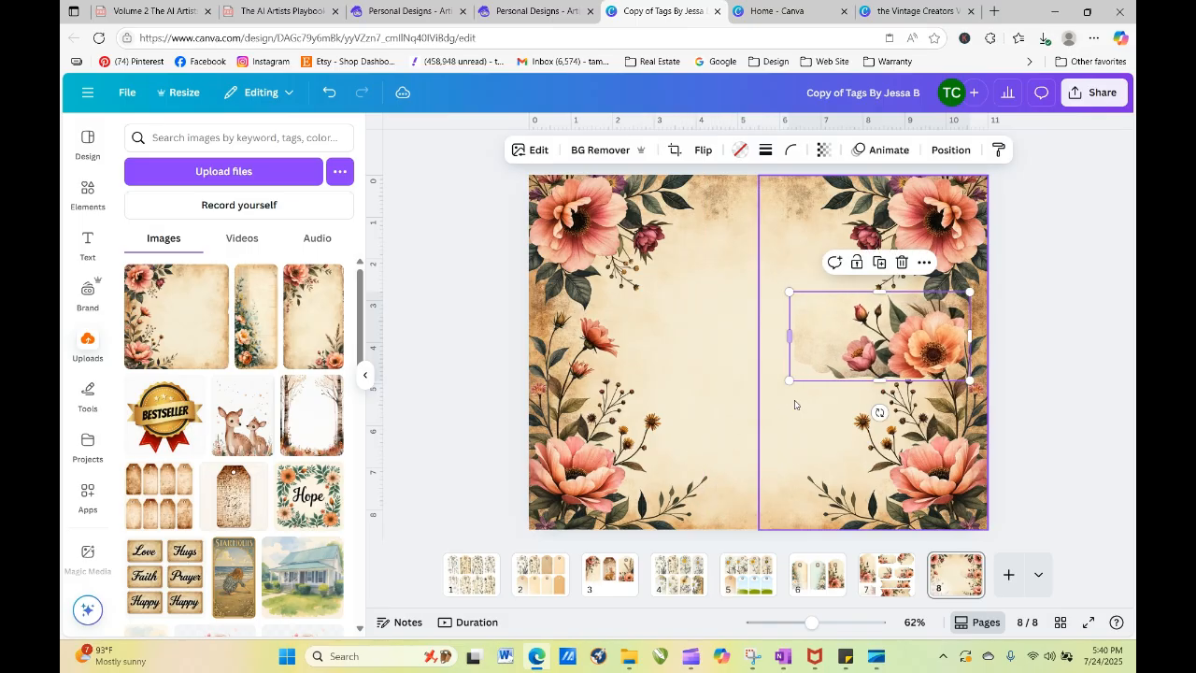
left_click_drag(860, 350, 708, 423)
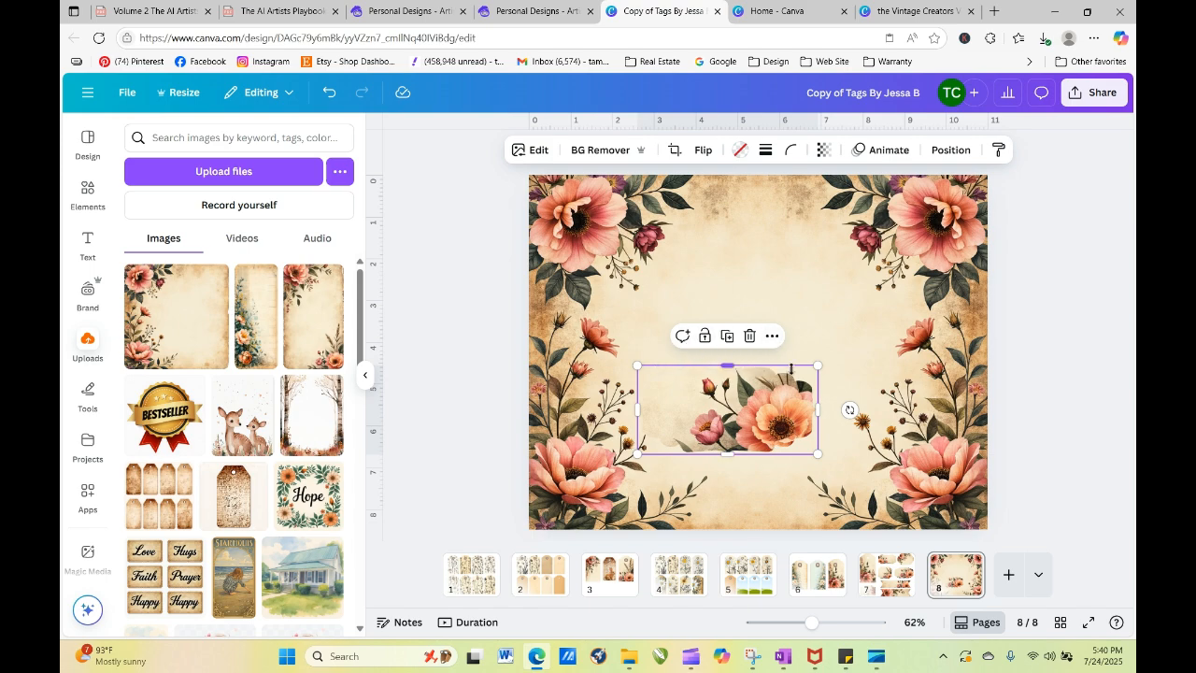
left_click_drag(835, 331, 638, 445)
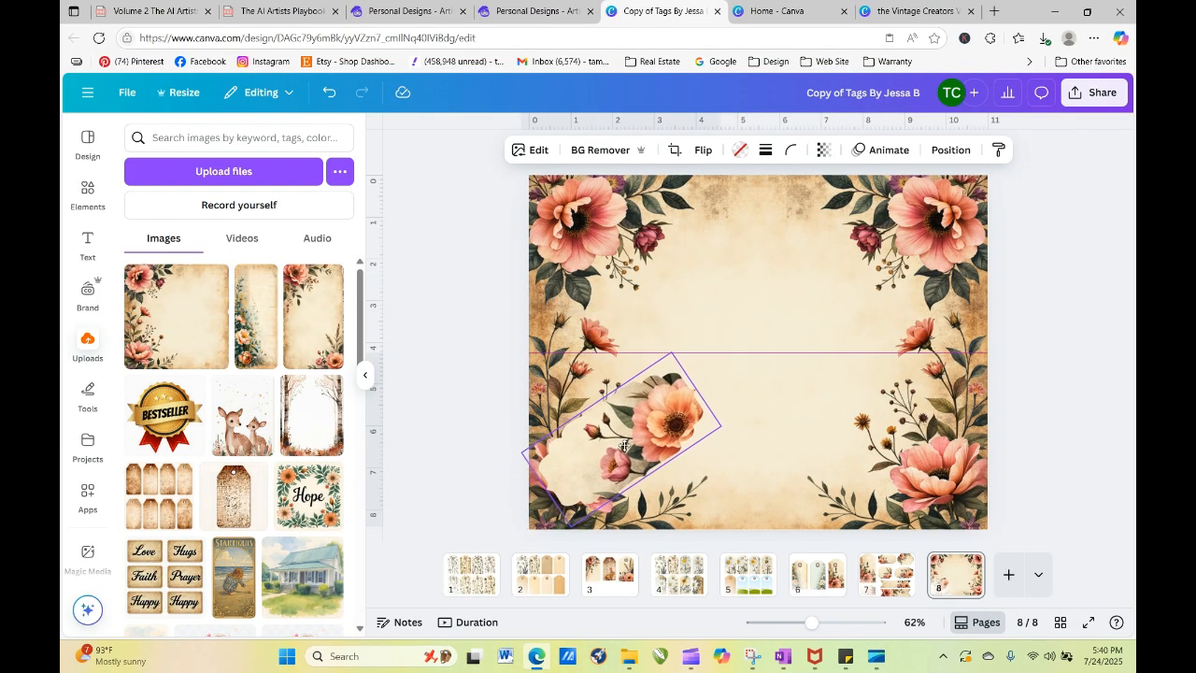
left_click(534, 467)
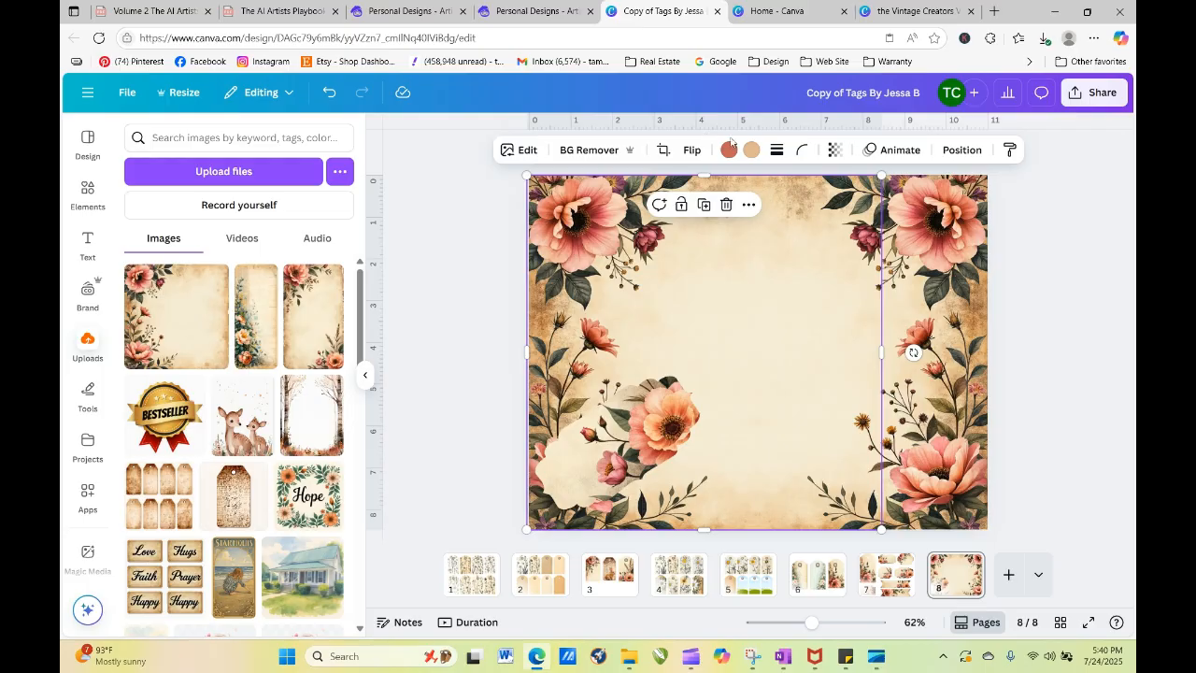
left_click(775, 152)
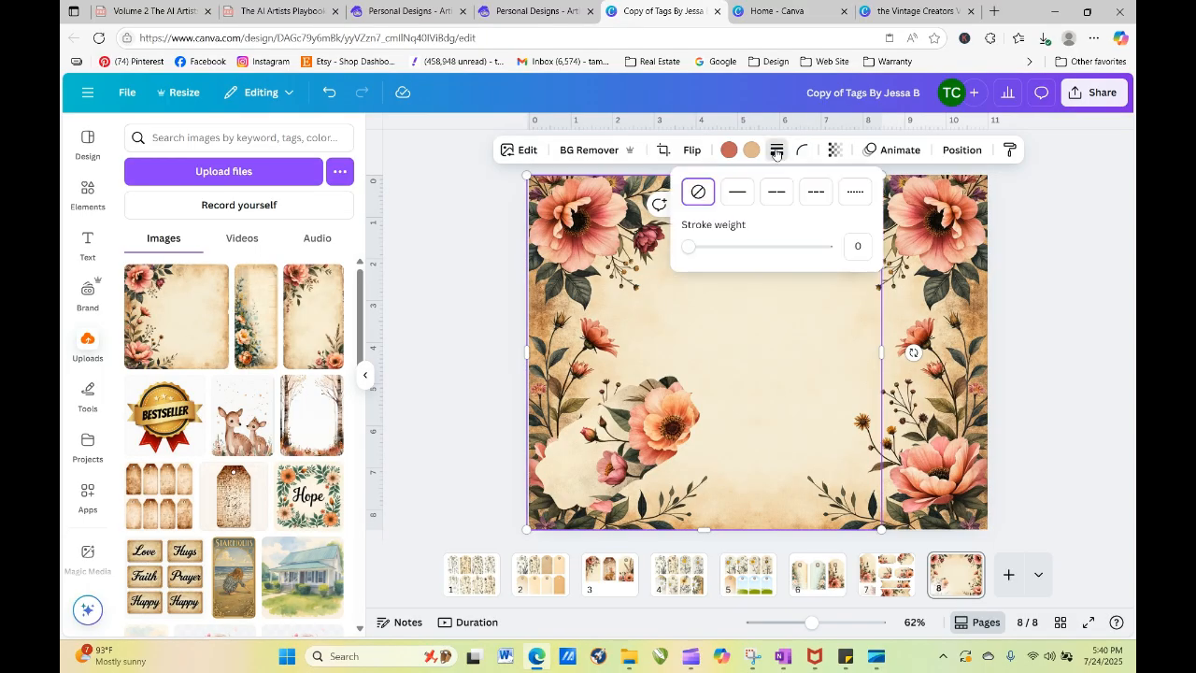
left_click(735, 194)
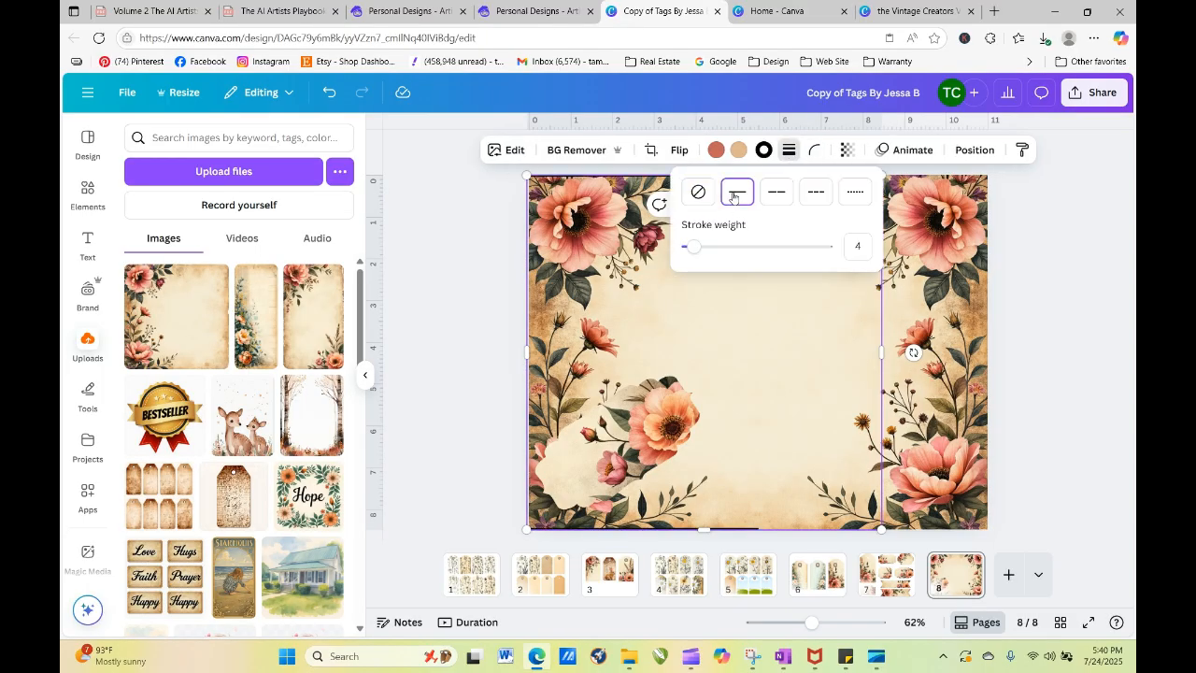
left_click(697, 191)
Step: Add a solid outline to the tilted label and shift it slightly up and to the right
left_click(664, 392)
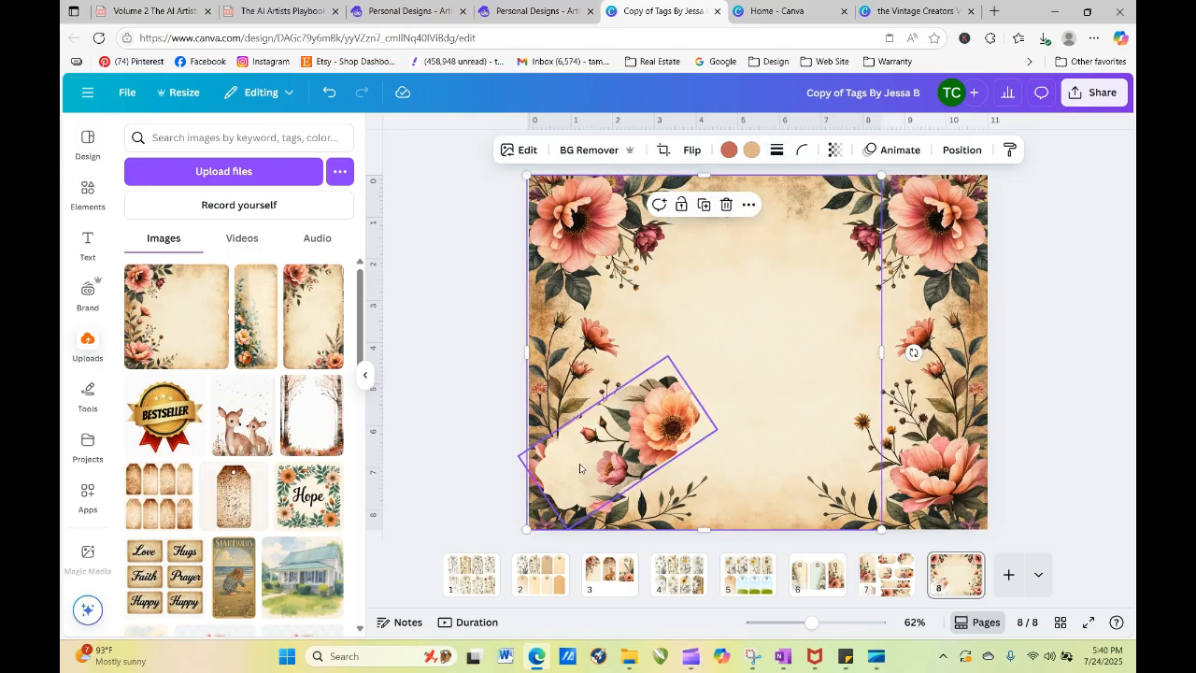
left_click(765, 149)
left_click(723, 193)
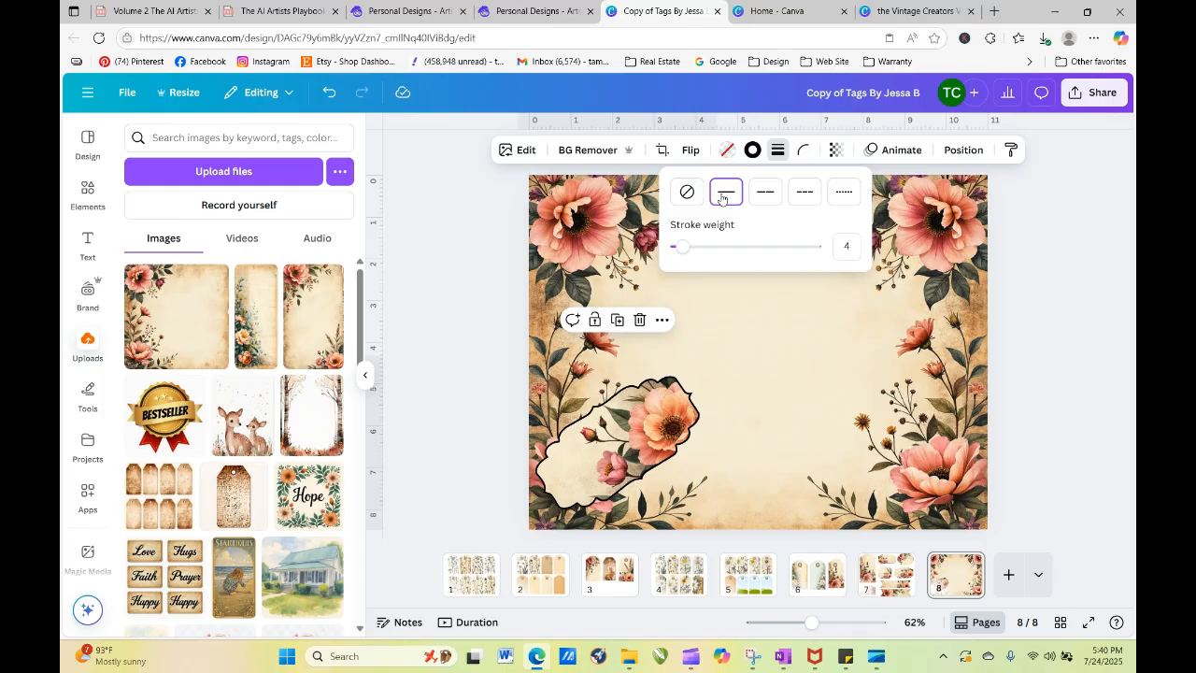
left_click(815, 393)
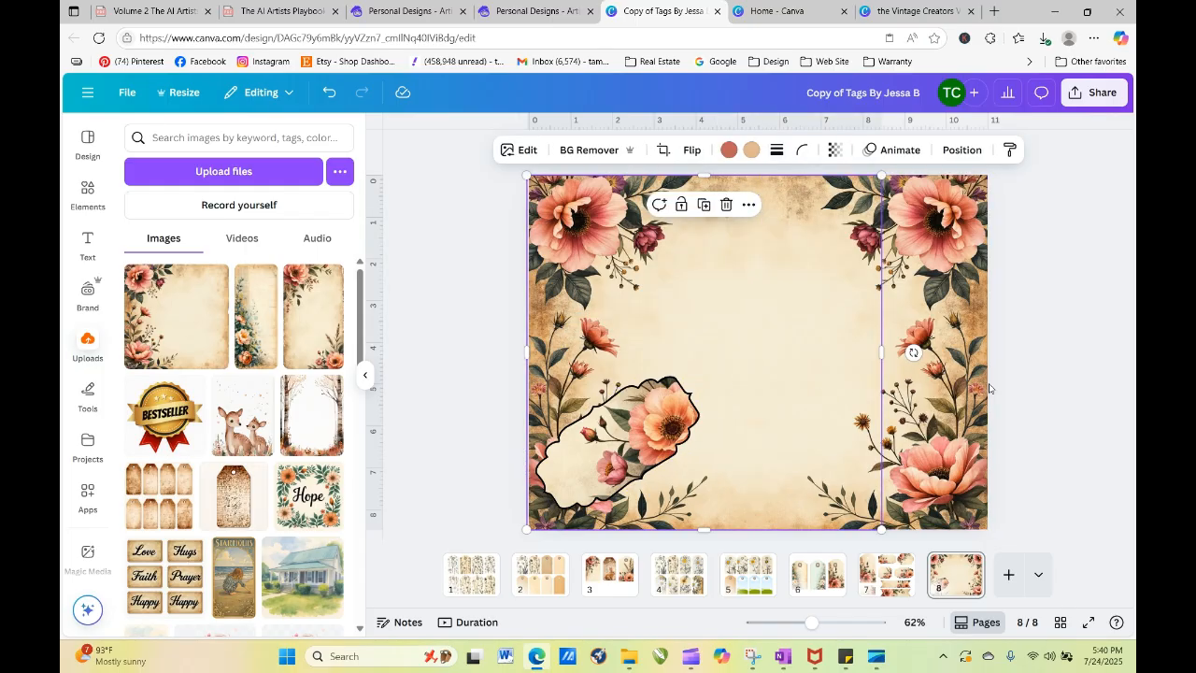
left_click(647, 471)
mouse_move(625, 453)
left_mouse_down()
mouse_move(647, 360)
mouse_move(635, 439)
left_mouse_up()
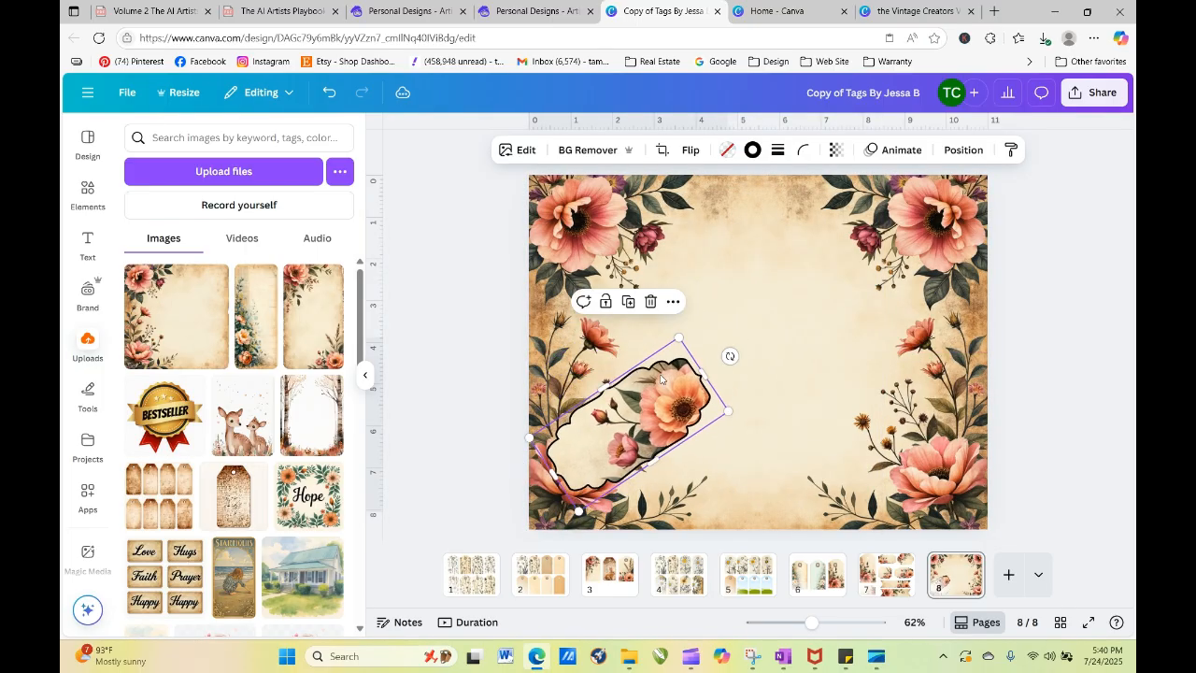
Step: Set the stroke weight of the tilted label's outline to 2
left_click(777, 152)
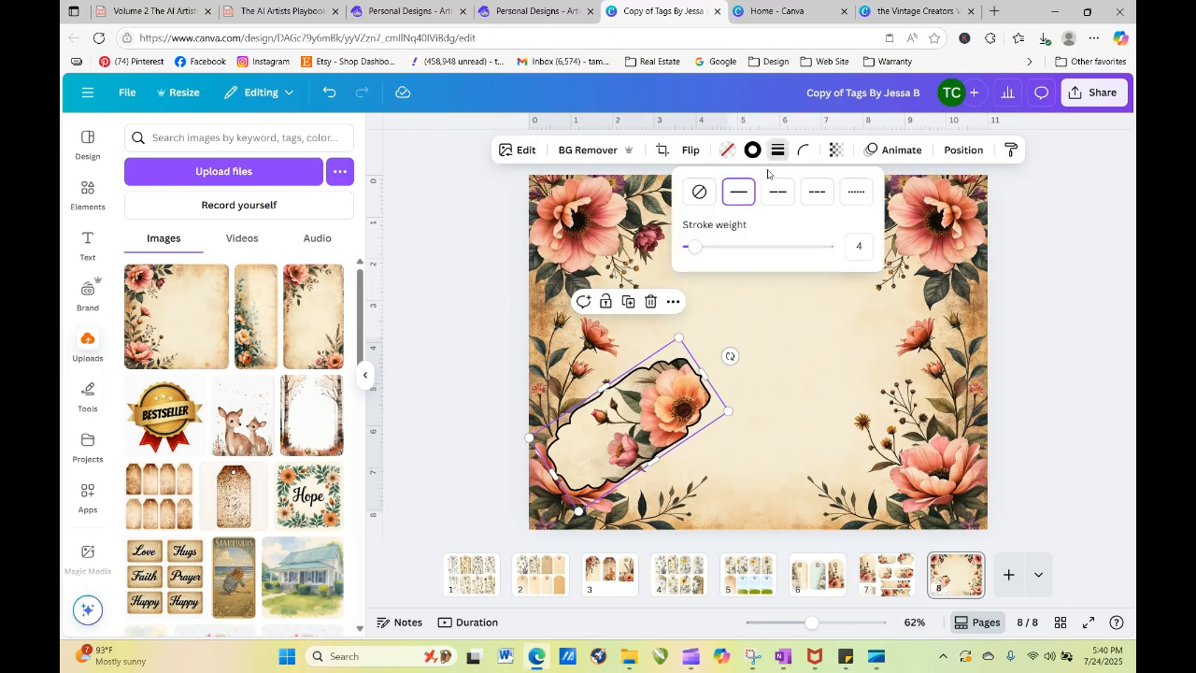
left_click_drag(694, 247, 692, 252)
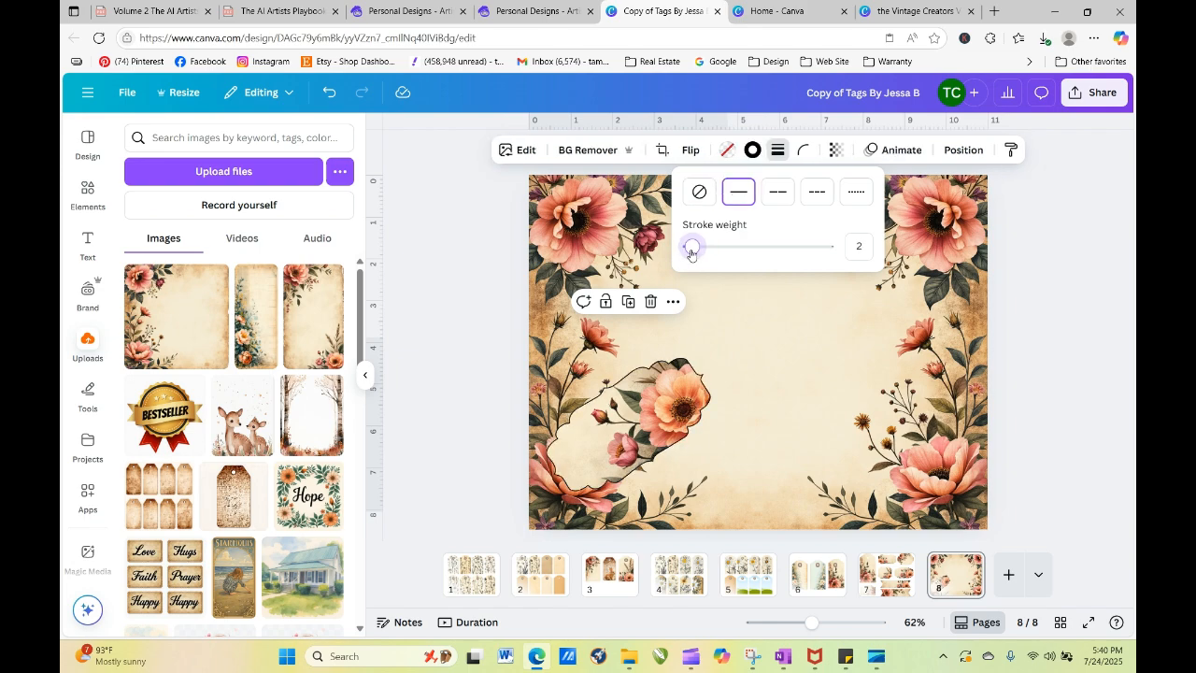
left_click_drag(691, 252, 691, 252)
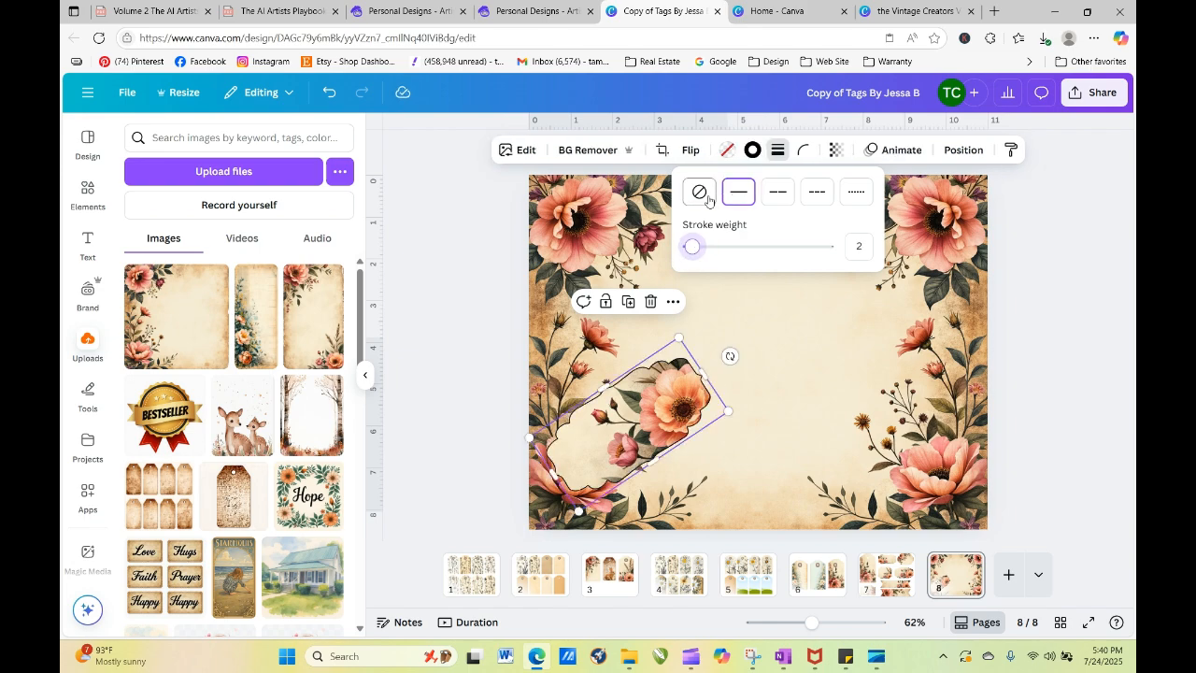
Step: Try cream, tan, brown, light gray and a gray gradient as the color of the tilted label's outline
left_click(728, 150)
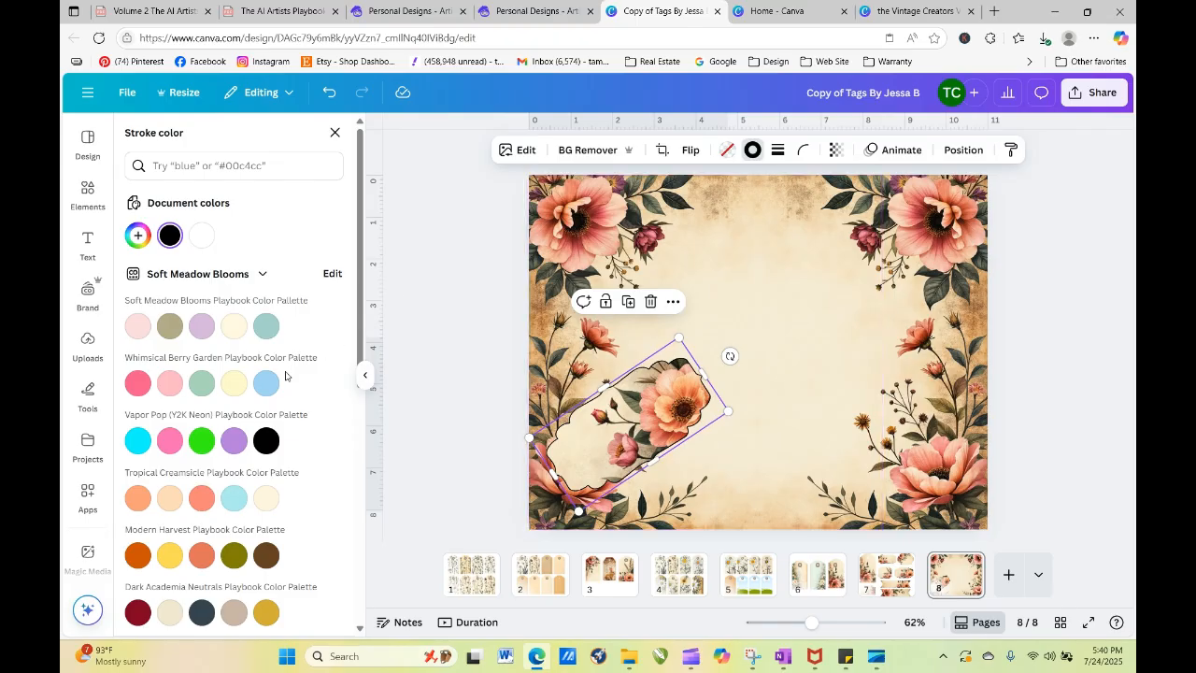
left_click_drag(367, 300, 383, 526)
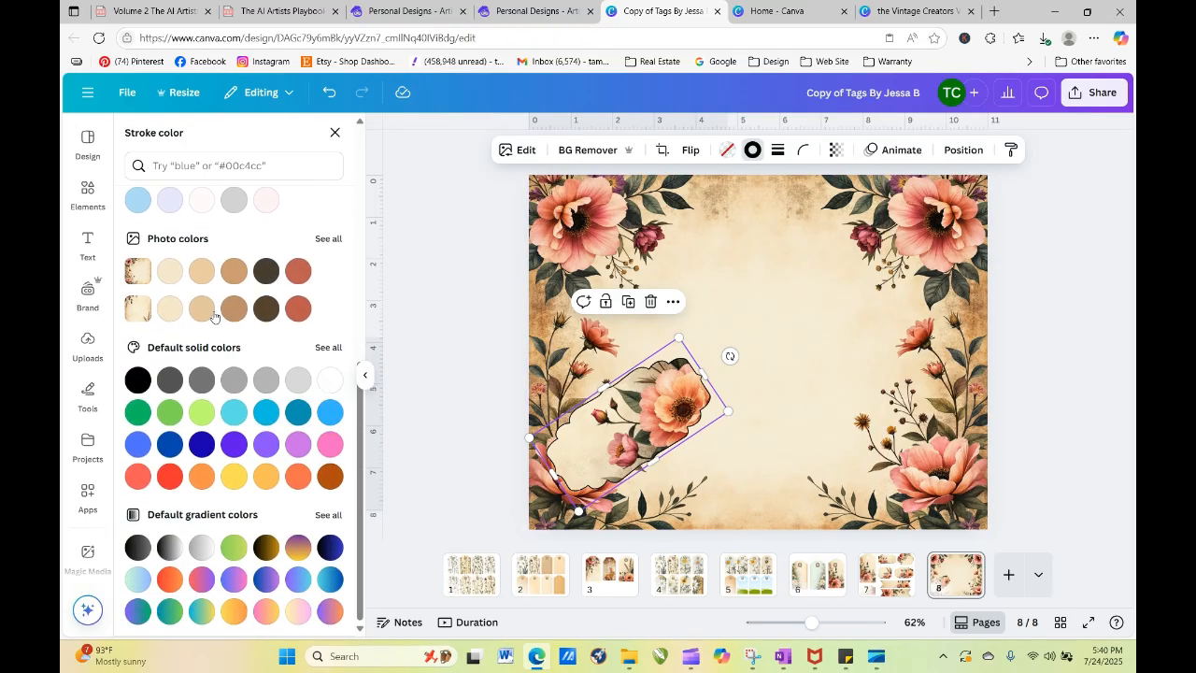
left_click(171, 311)
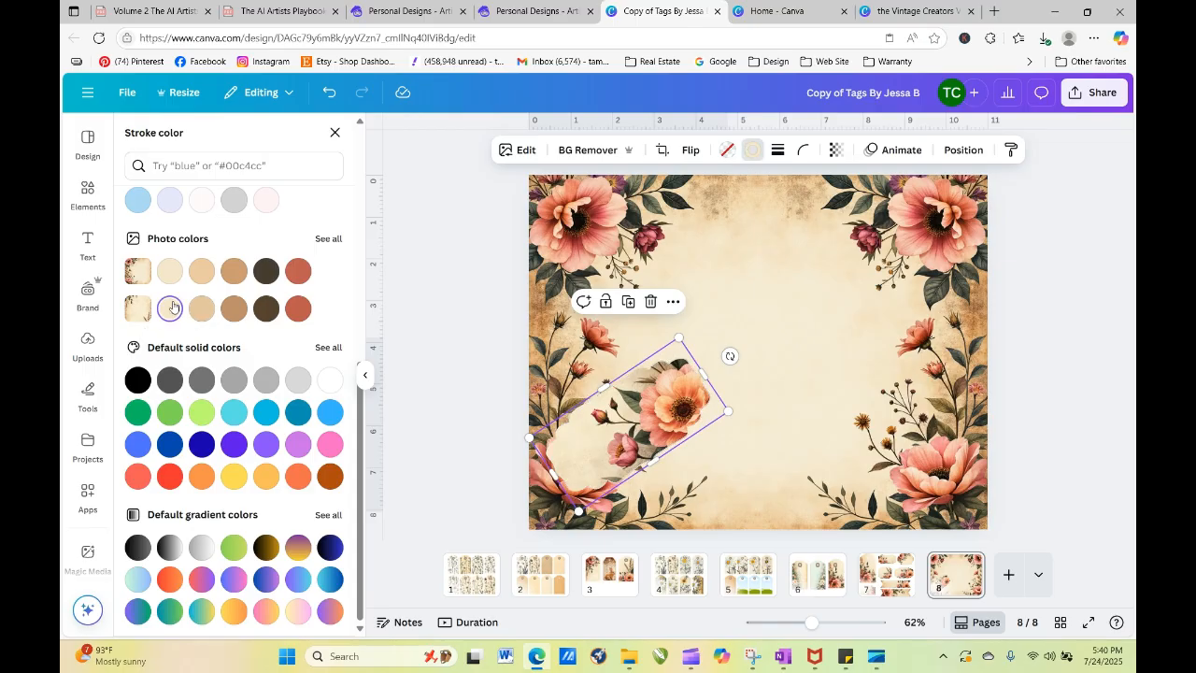
left_click(197, 276)
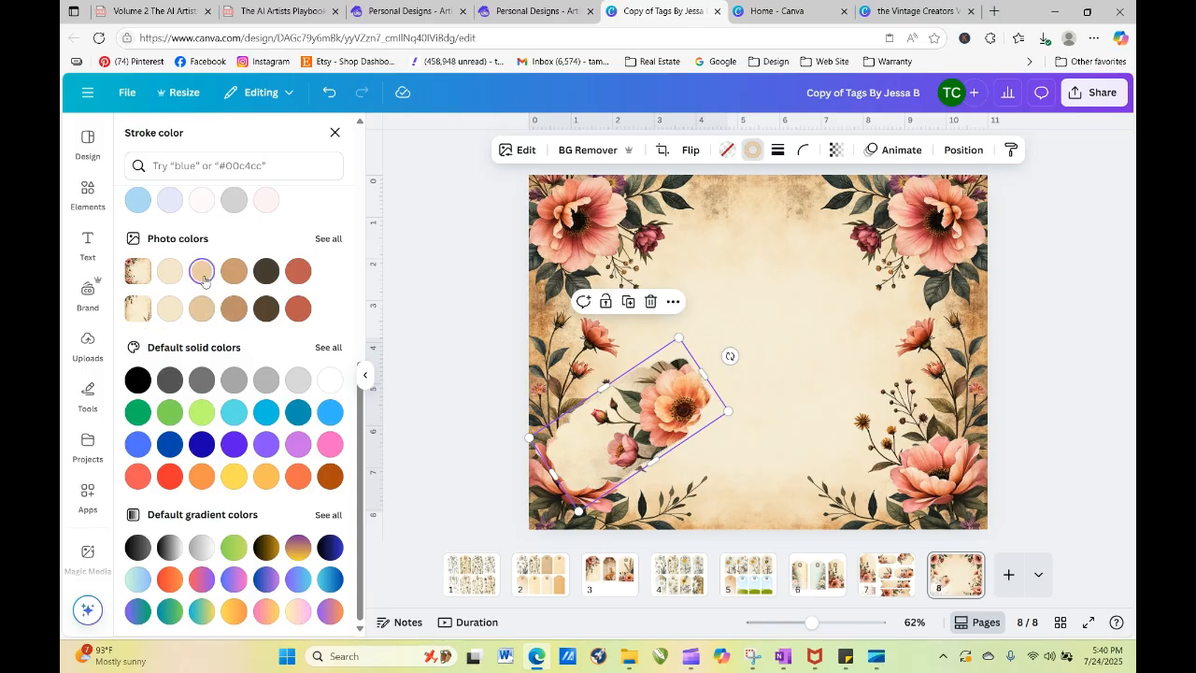
left_click(233, 273)
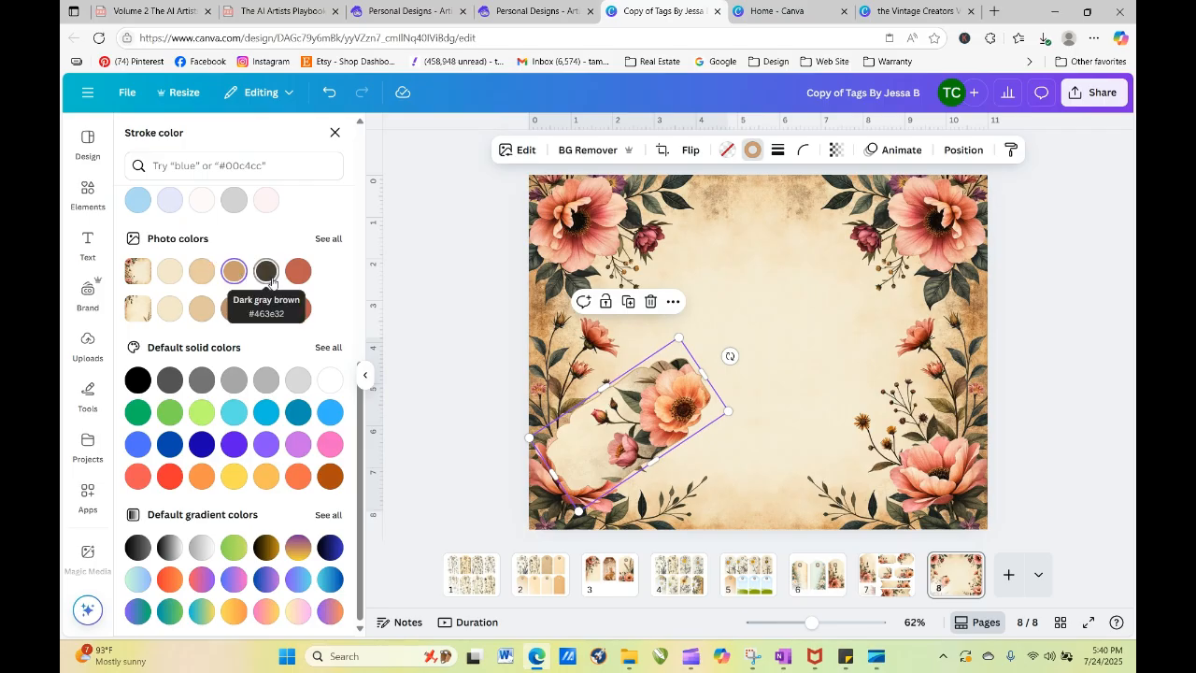
left_click(267, 380)
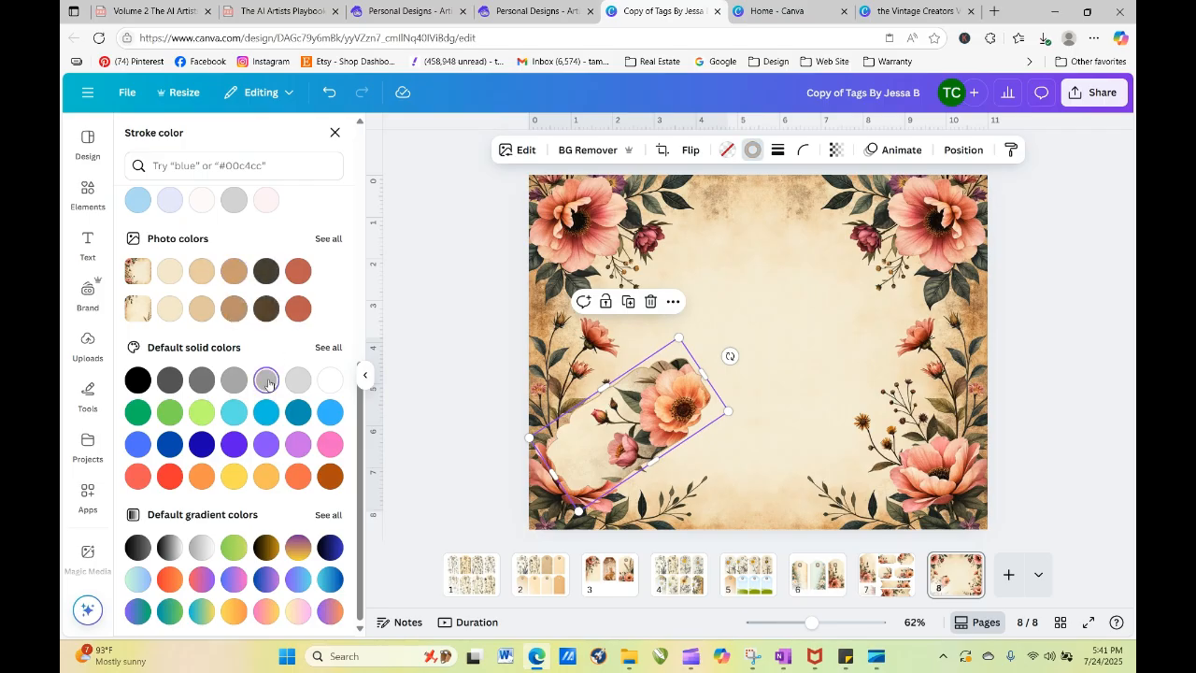
left_click(202, 548)
left_click(762, 318)
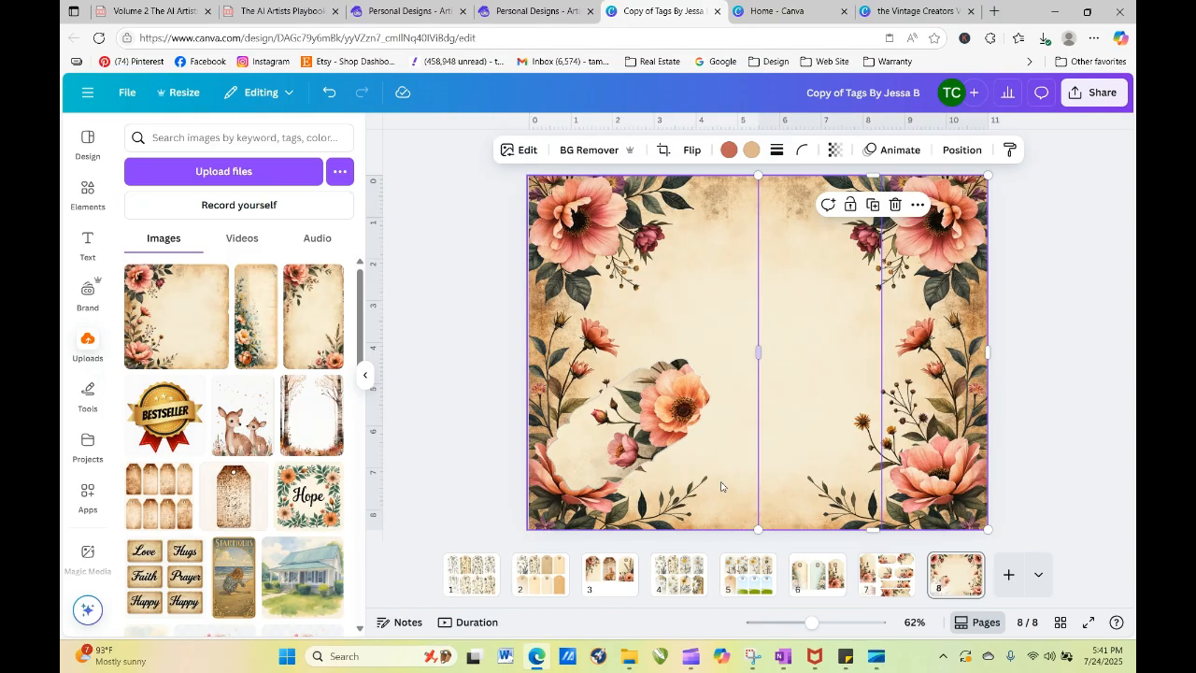
Step: Enlarge the tilted label and move it up across the left half of the page
left_click(638, 427)
mouse_move(638, 427)
left_mouse_down()
mouse_move(620, 429)
mouse_move(628, 444)
mouse_move(672, 426)
left_mouse_up()
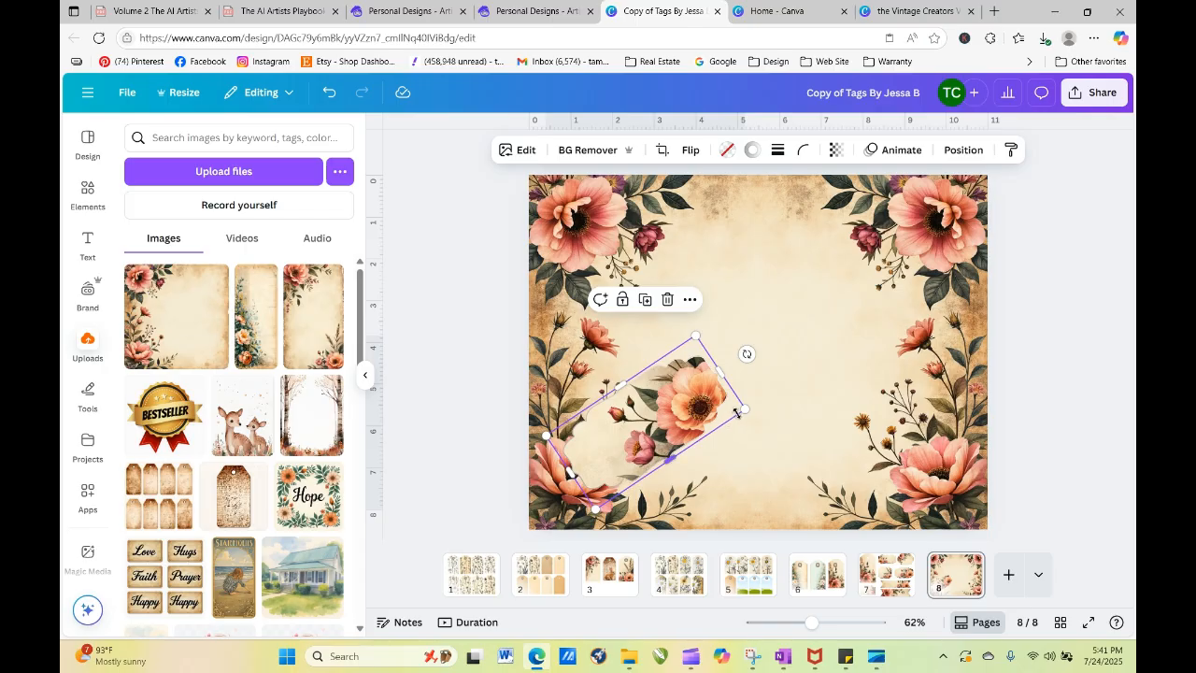
left_click_drag(745, 408, 837, 396)
left_click_drag(682, 421, 675, 347)
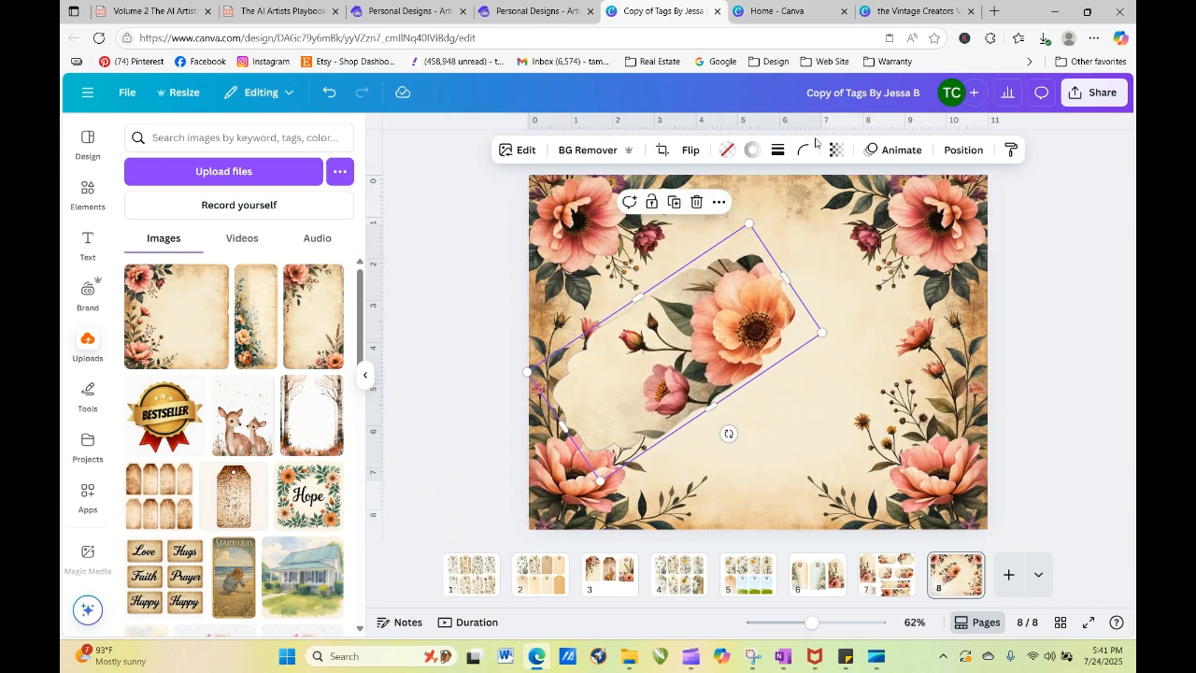
Step: Color the label's outline with the terracotta red from the background's photo colors
left_click(752, 150)
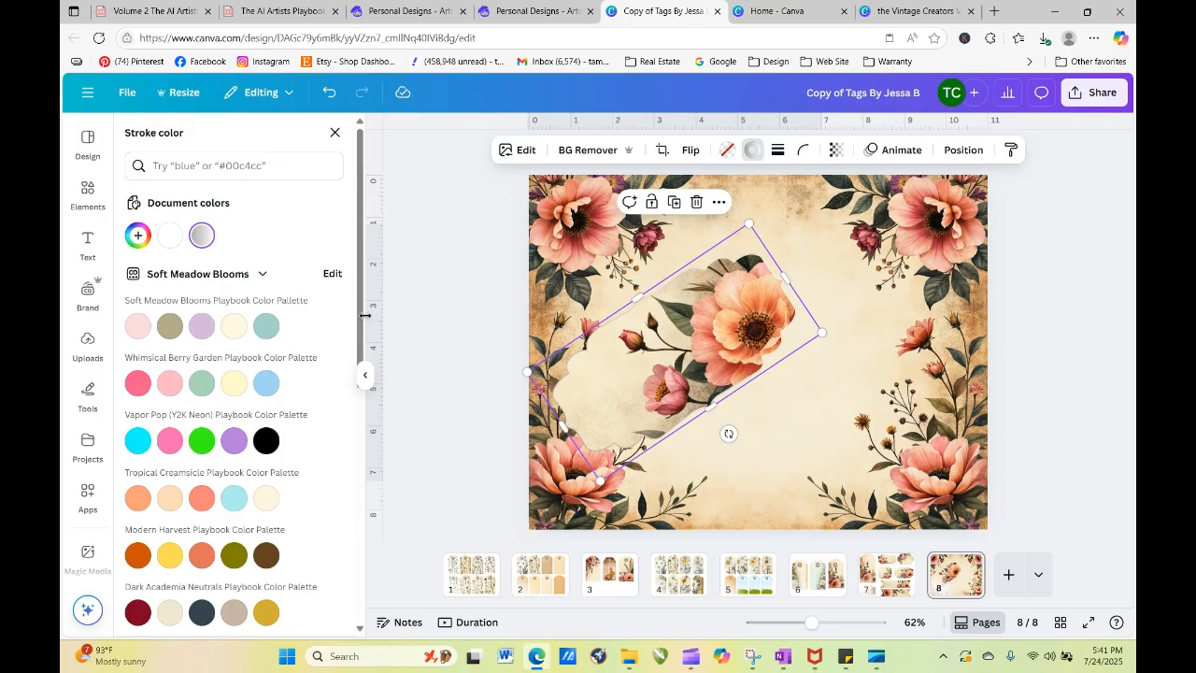
mouse_move(366, 316)
left_mouse_down()
mouse_move(373, 486)
mouse_move(343, 500)
left_mouse_up()
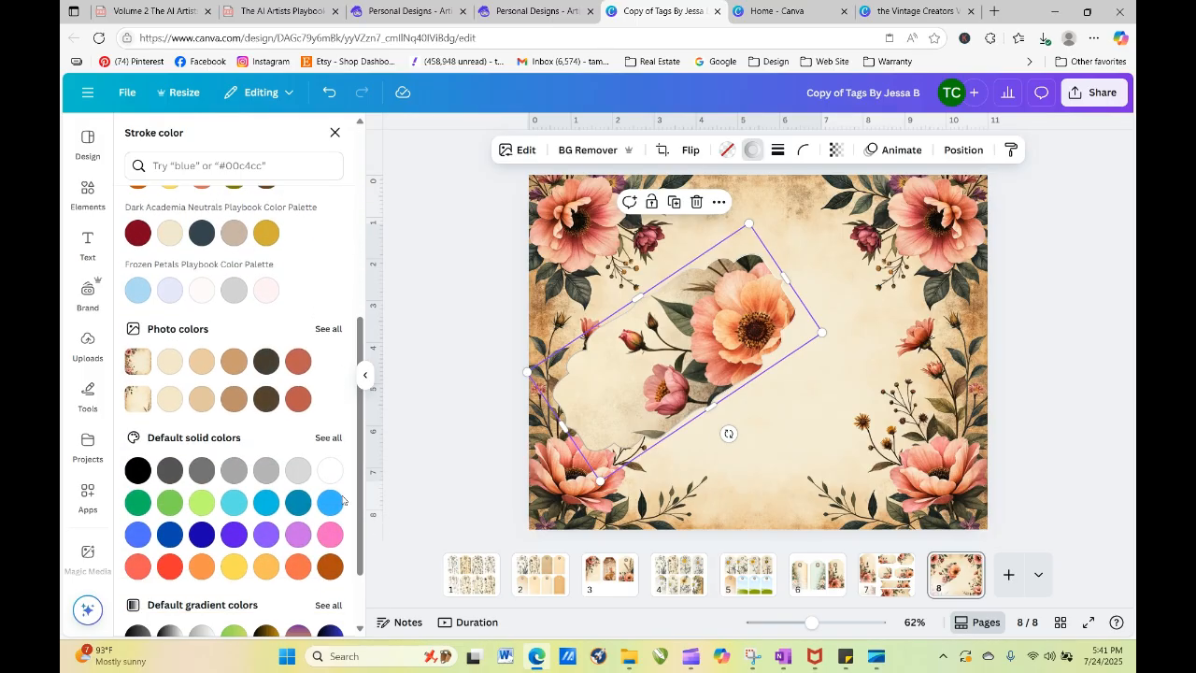
left_click(299, 362)
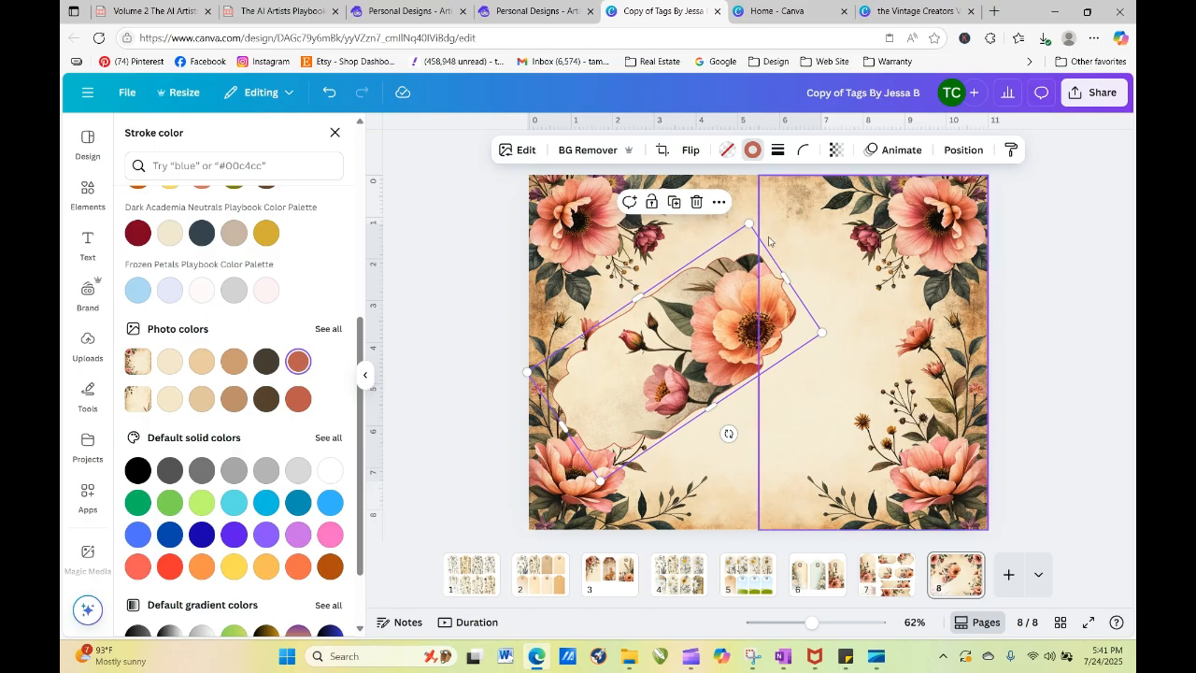
Step: Resize the label, tilt it downward to the right and place it over the page's lower-right flowers
left_click_drag(758, 235, 688, 357)
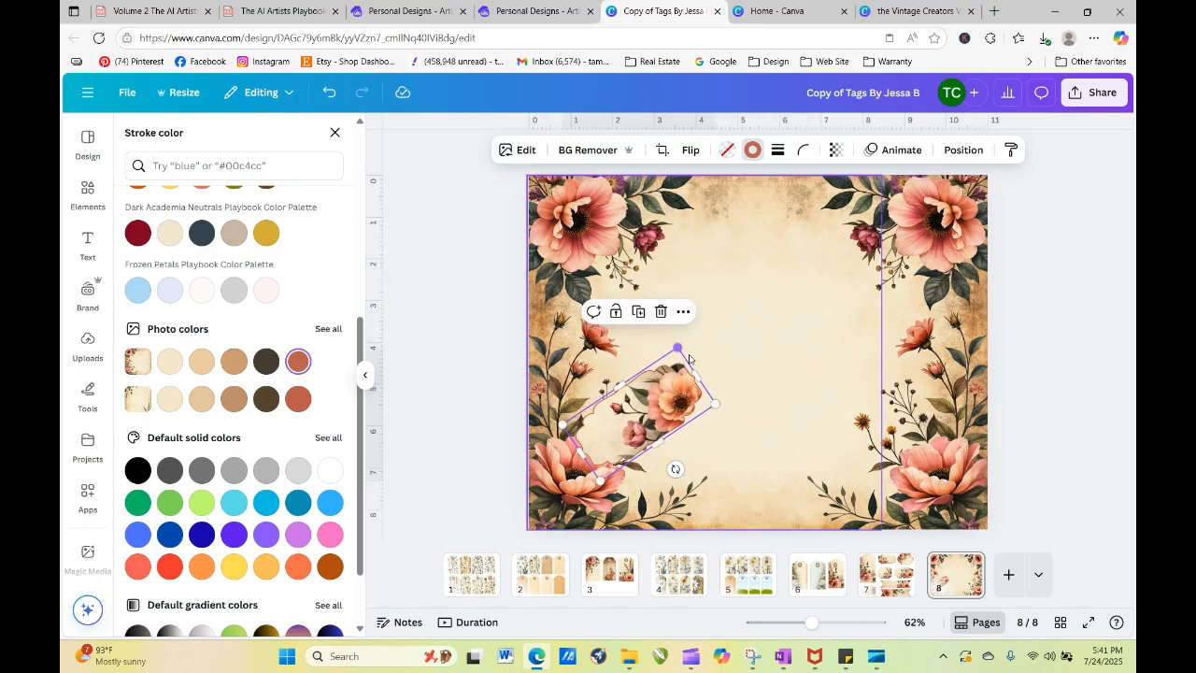
left_click_drag(676, 469, 622, 476)
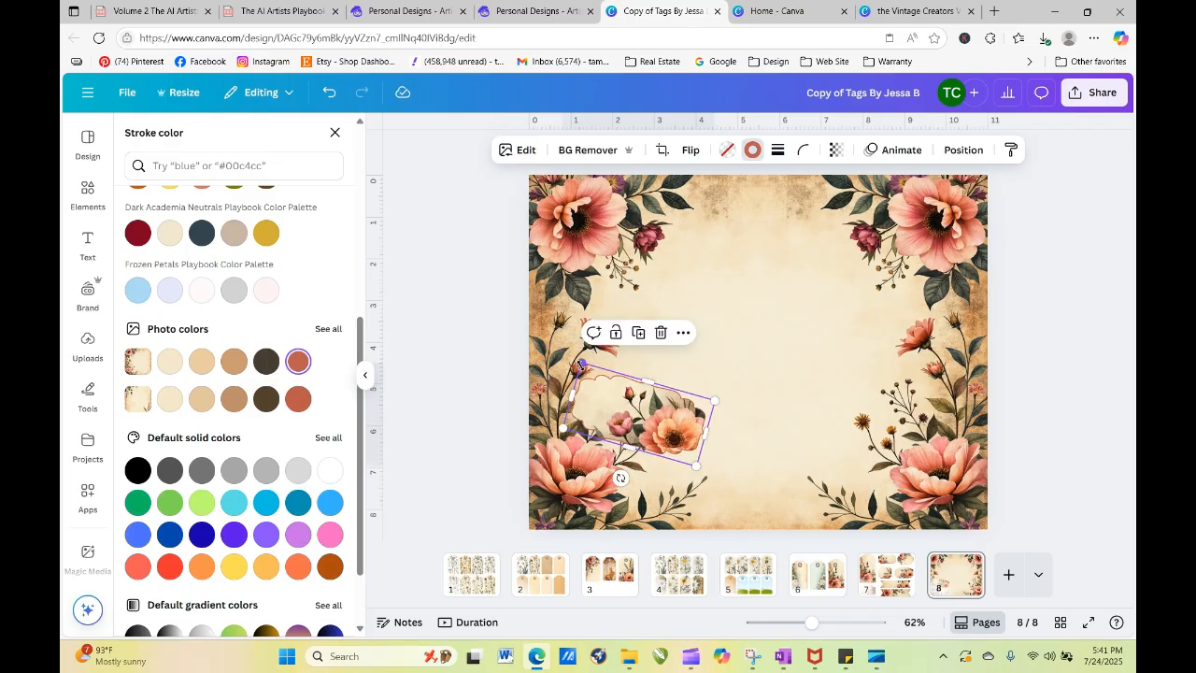
left_click_drag(581, 363, 558, 344)
left_click_drag(630, 408, 927, 493)
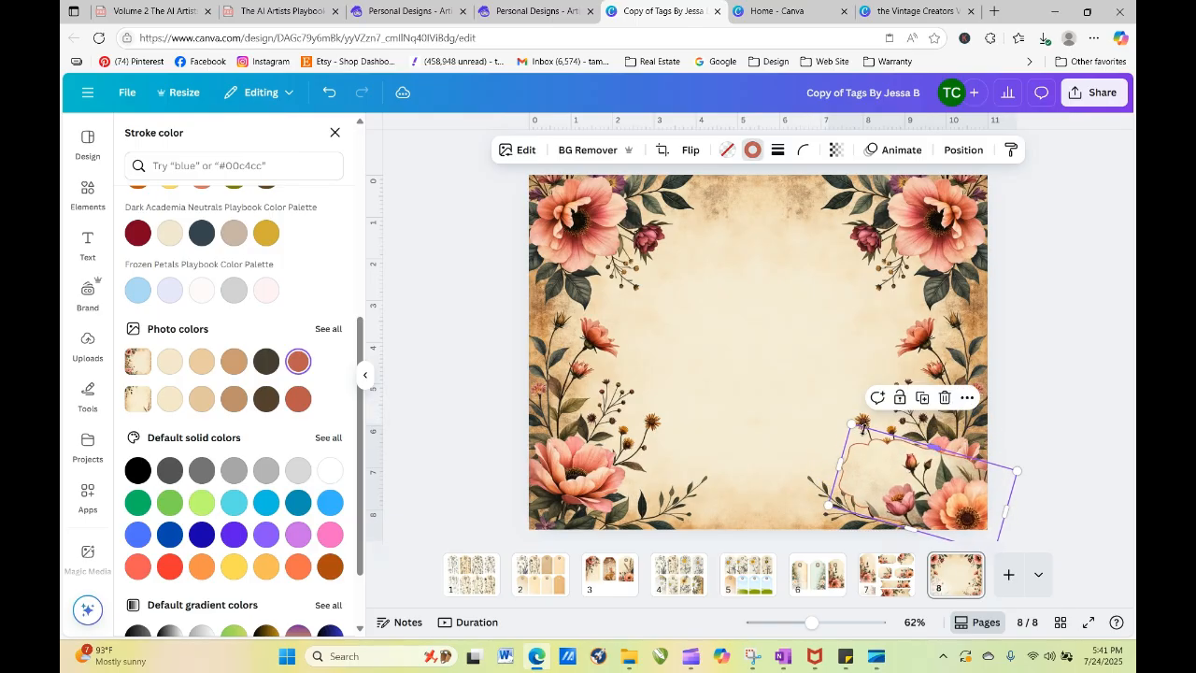
left_click_drag(850, 423, 821, 395)
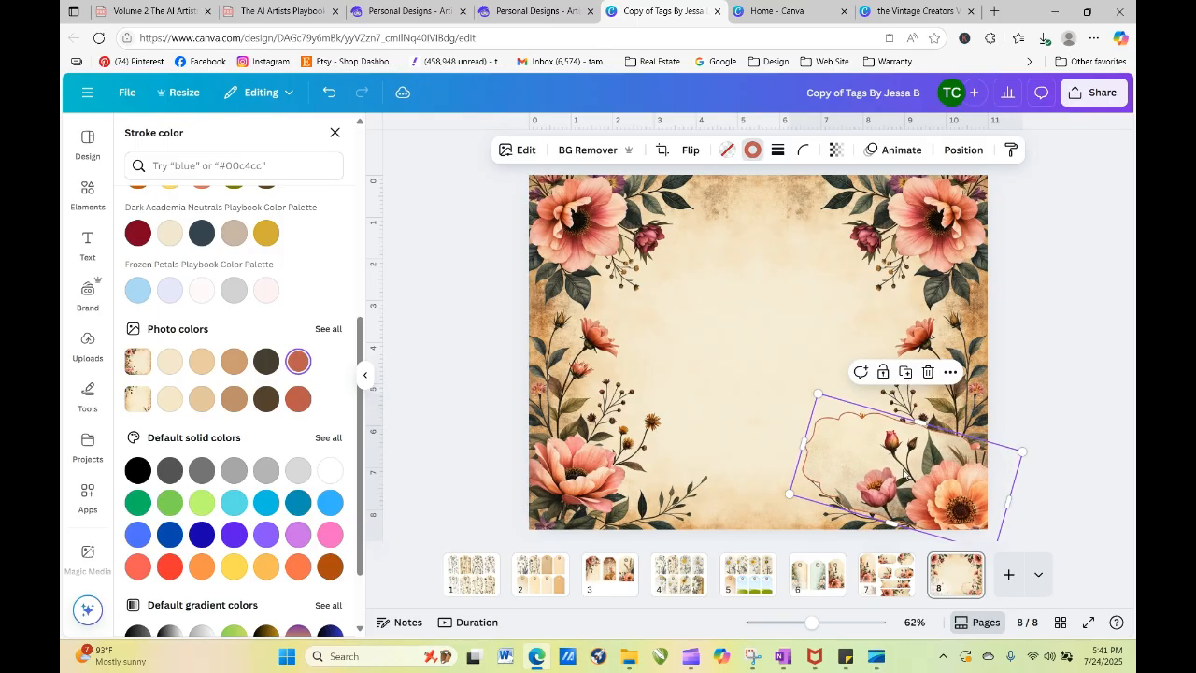
key("Escape")
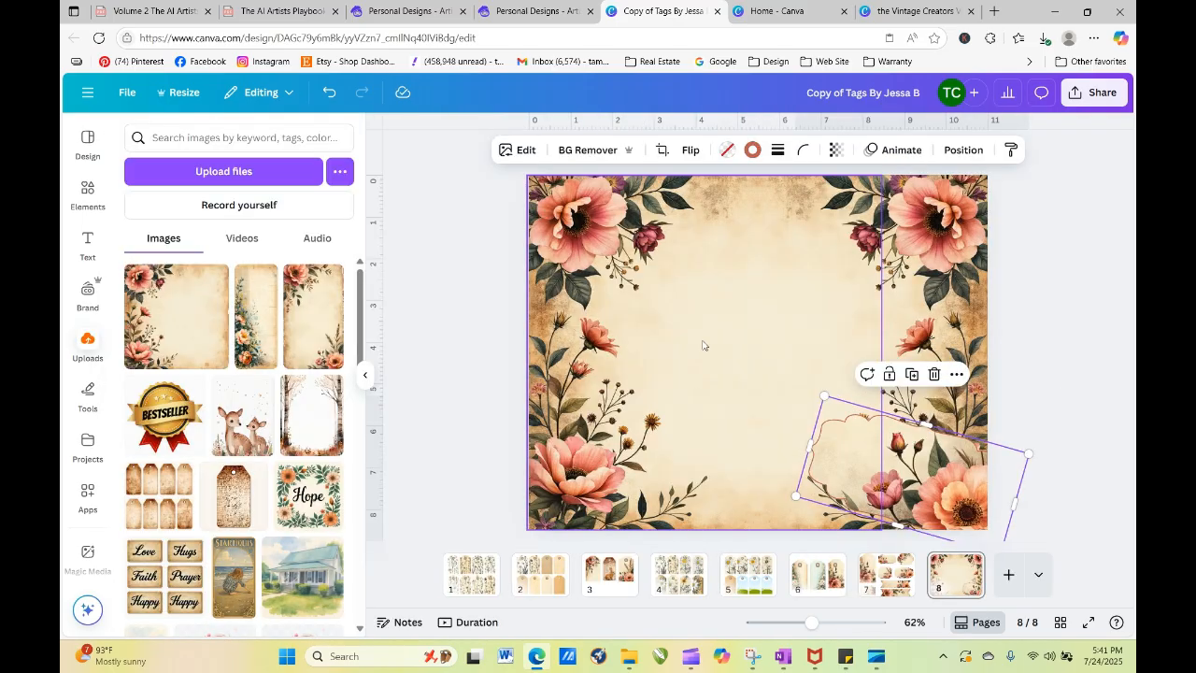
left_click(448, 265)
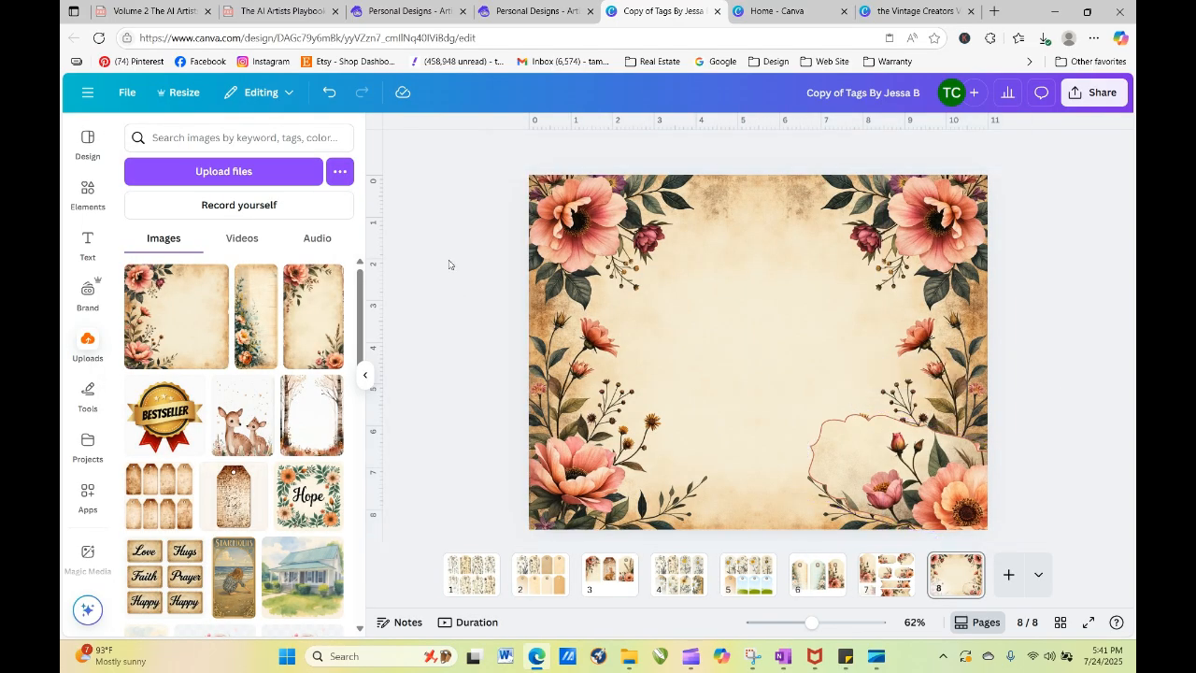
Step: Add a subheading to page 8 that reads "Joy"
left_click(86, 235)
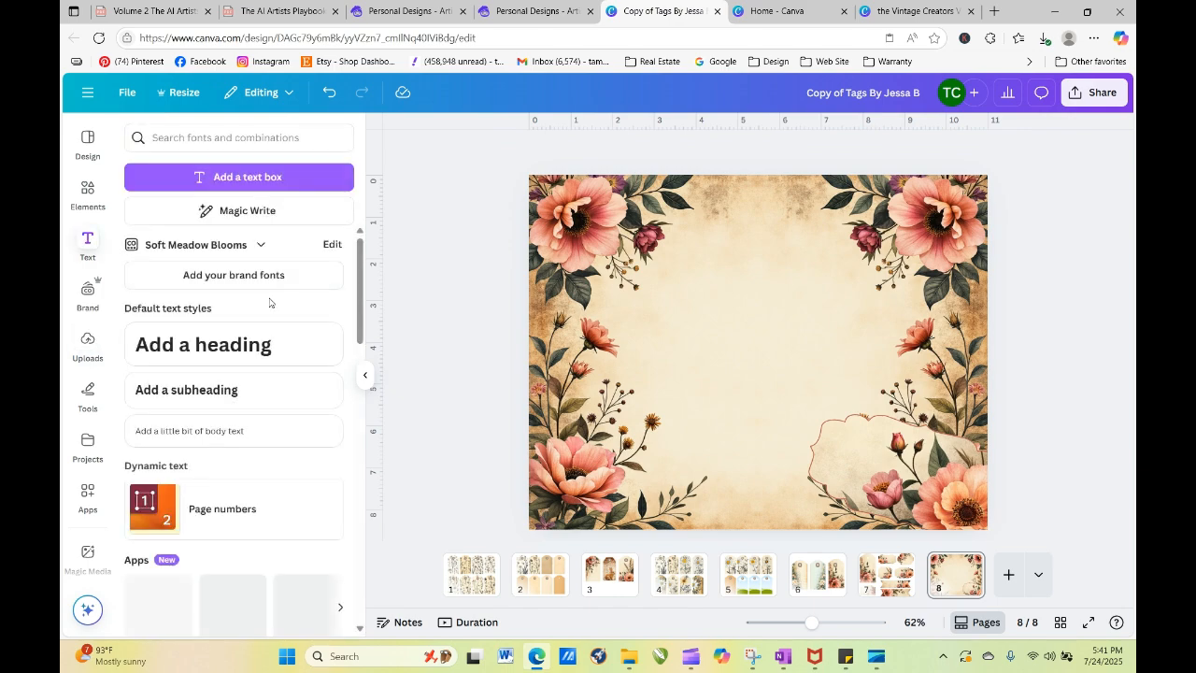
left_click(219, 389)
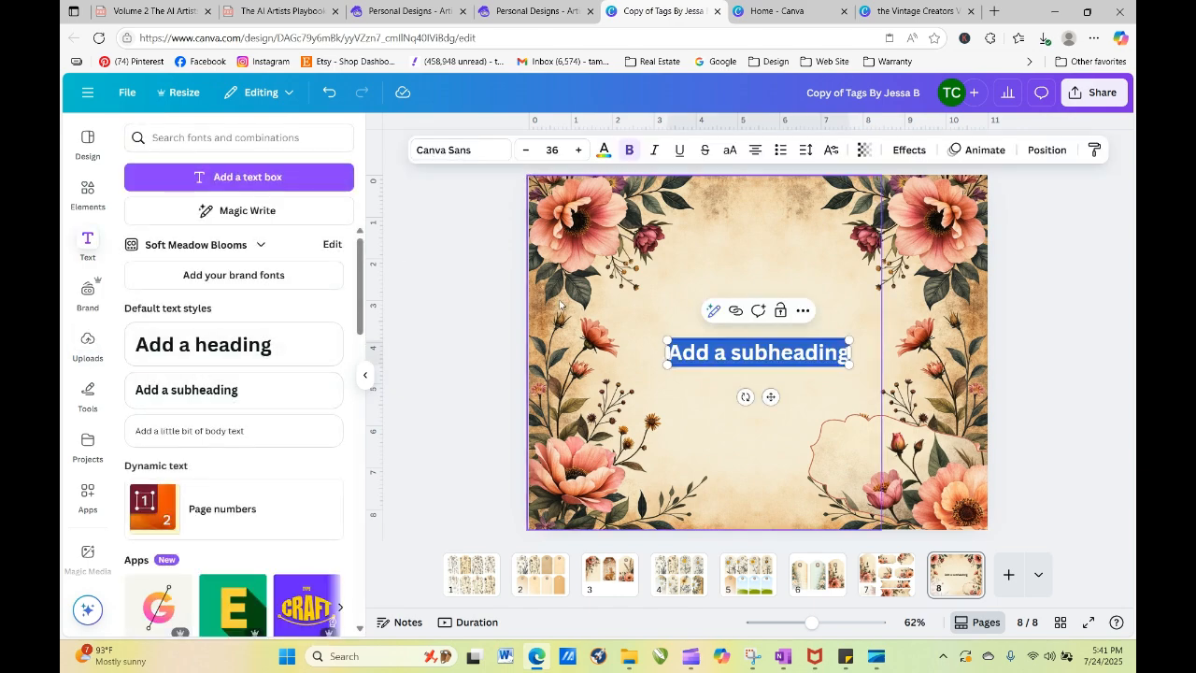
left_click(560, 305)
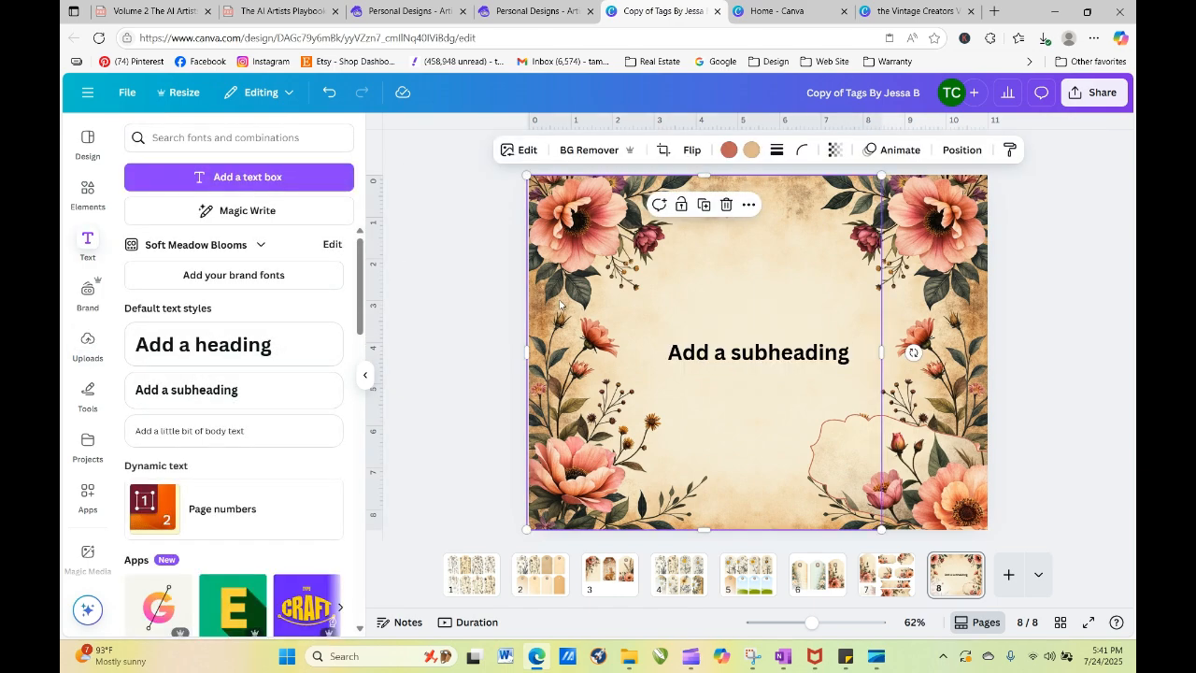
left_click(754, 353)
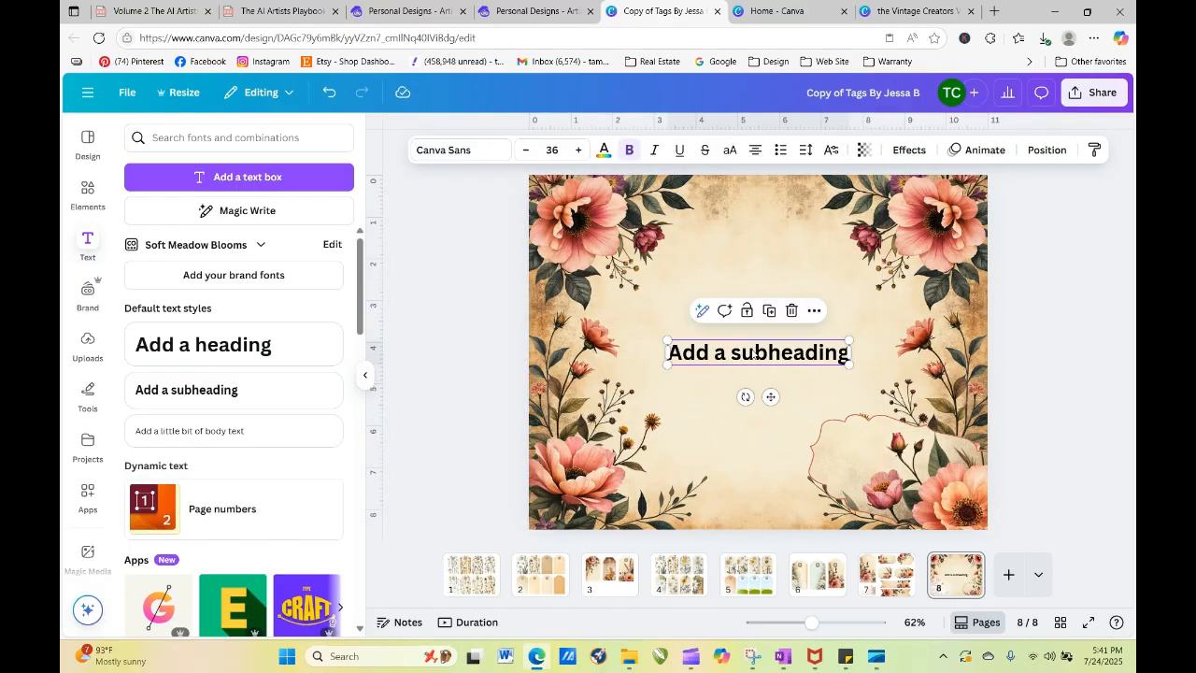
double_click(754, 353)
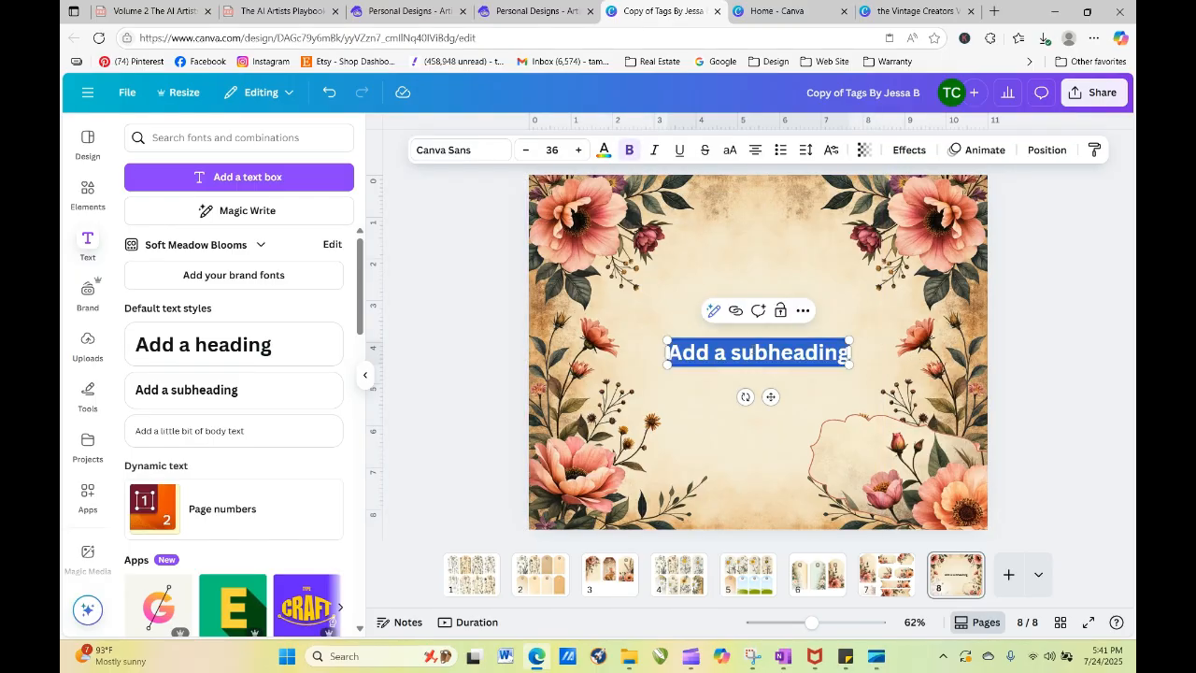
type("Joy")
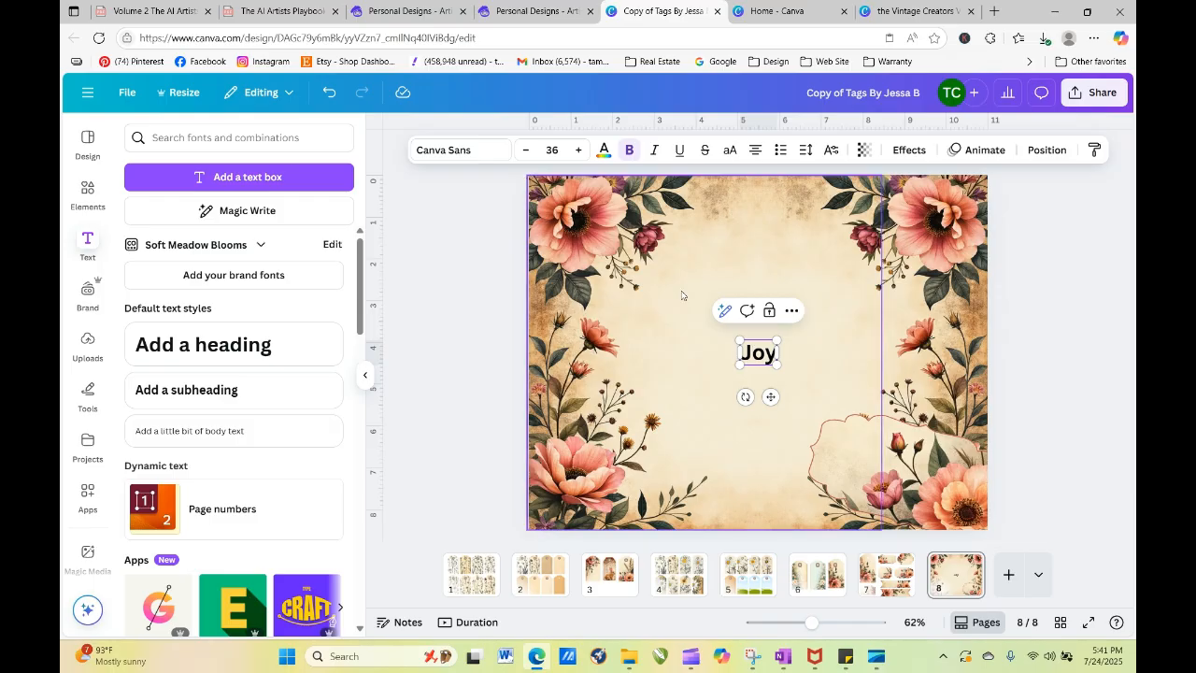
left_click(447, 254)
Step: Set the "Joy" text in the Great Vibes font, enlarge it to about 75.7 and tilt it to match the label
left_click(758, 352)
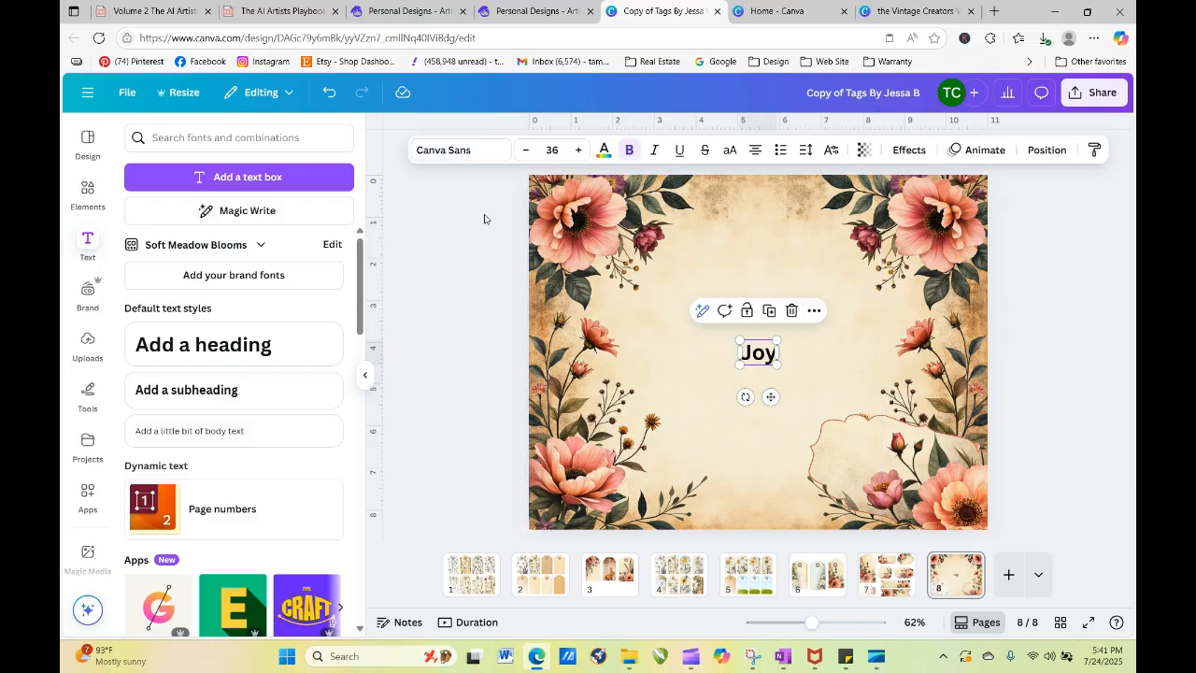
left_click(454, 149)
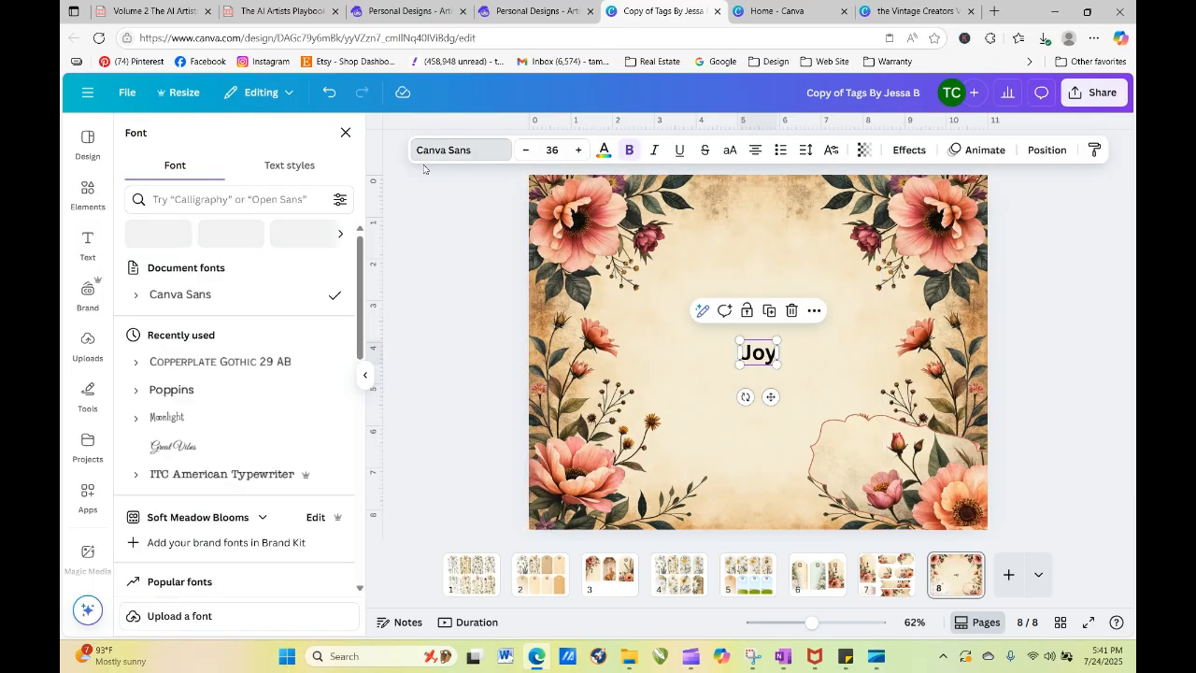
left_click(224, 443)
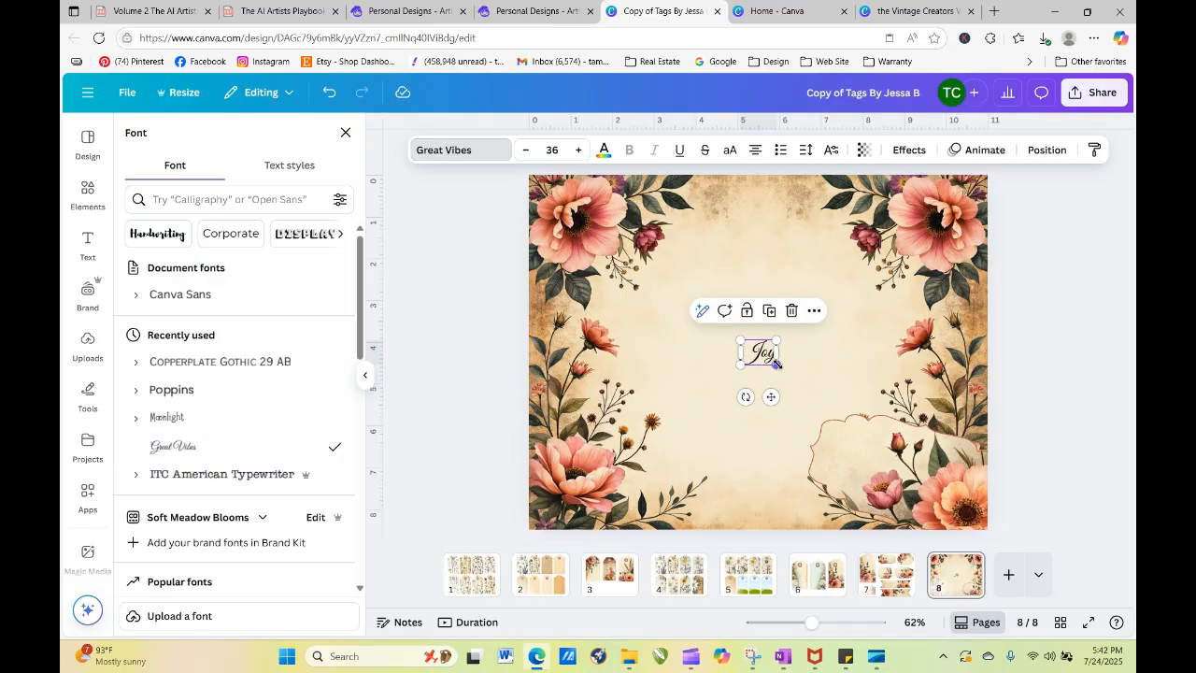
left_click_drag(776, 365, 761, 423)
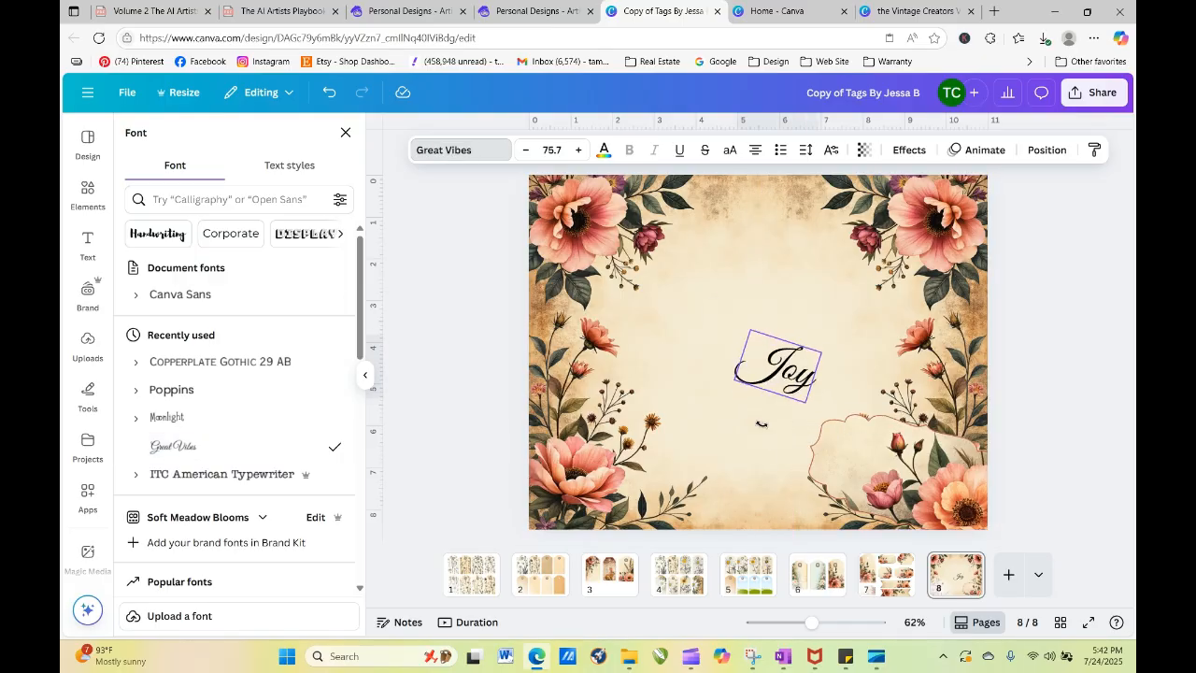
Step: Position the tilted "Joy" text on the empty left part of the outlined label
left_click_drag(783, 376, 862, 462)
left_click_drag(836, 409, 843, 427)
left_click_drag(862, 467, 865, 479)
left_click(1028, 318)
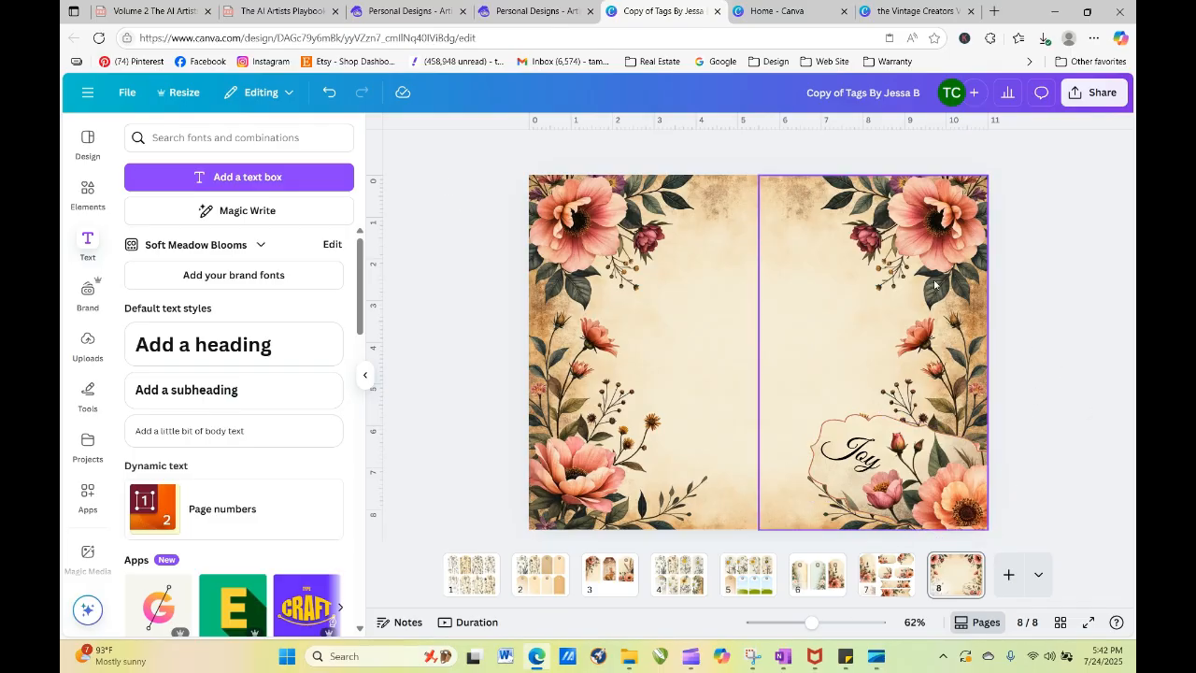
Step: Duplicate page 8 with the "Joy" label as page 9
left_click(774, 205)
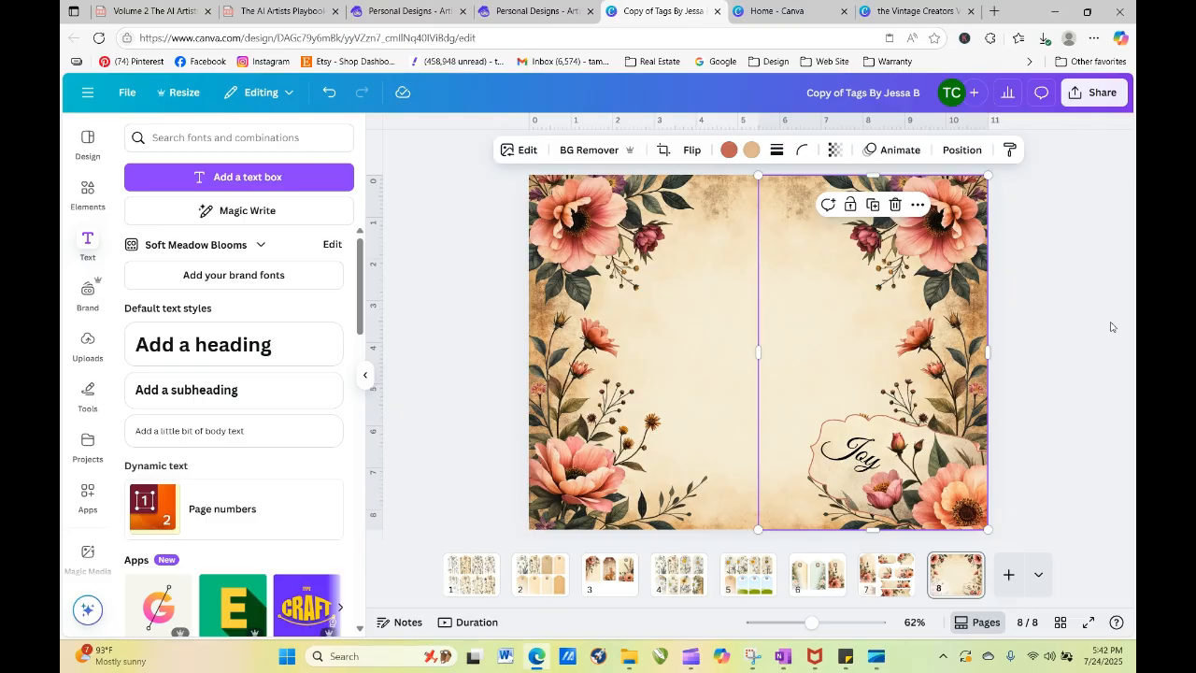
right_click(967, 571)
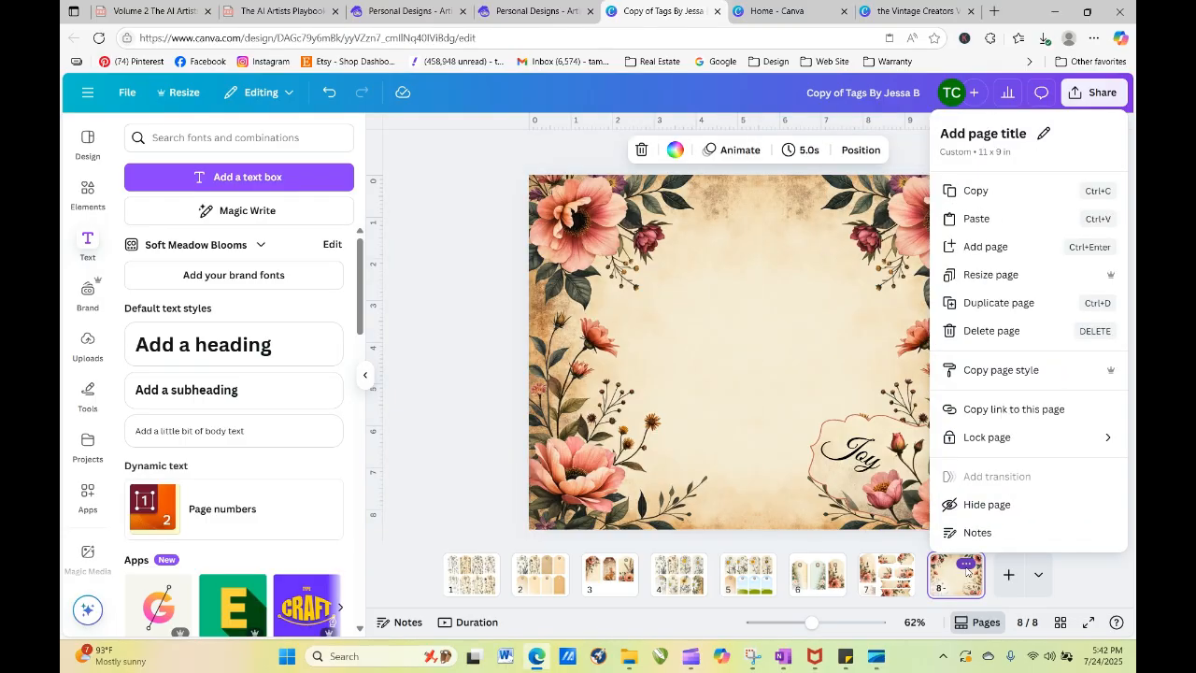
left_click(976, 302)
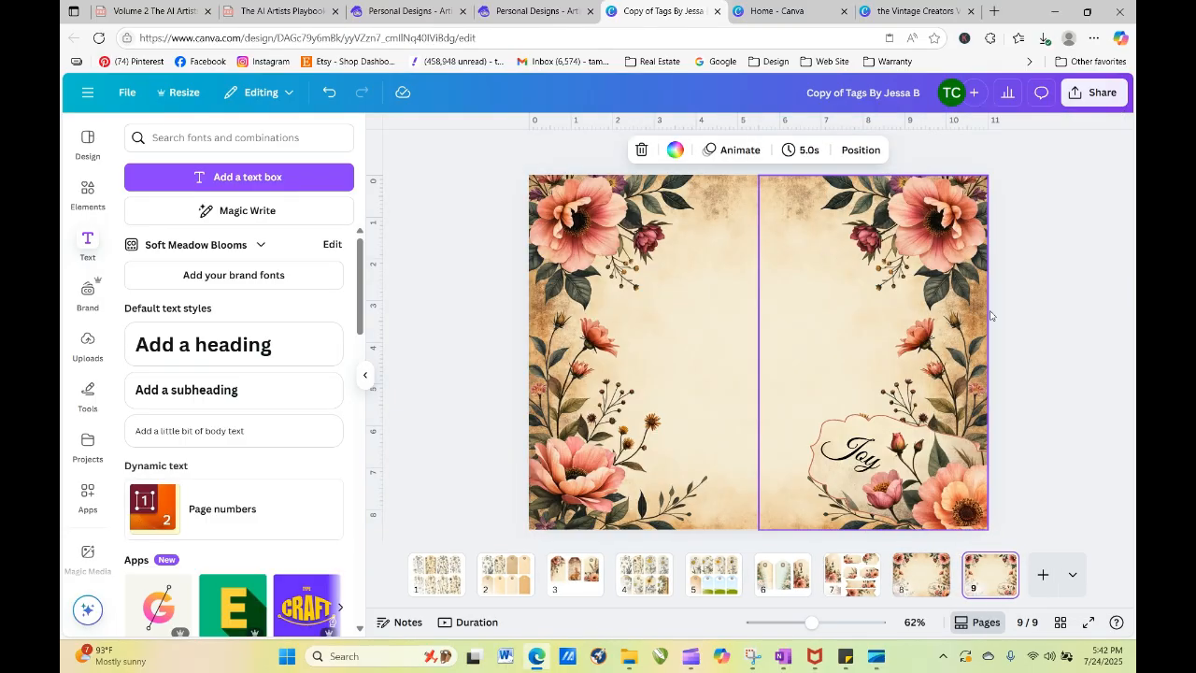
Step: Flip the right half of the floral background on page 9 vertically
left_click(910, 277)
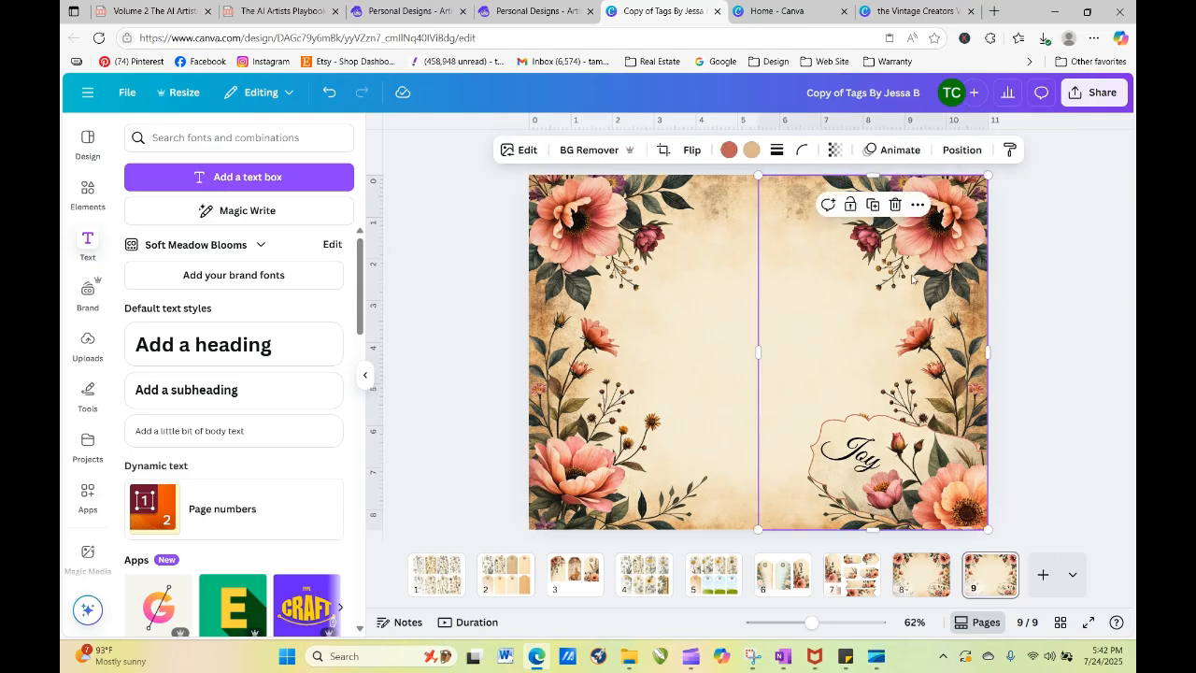
left_click(692, 151)
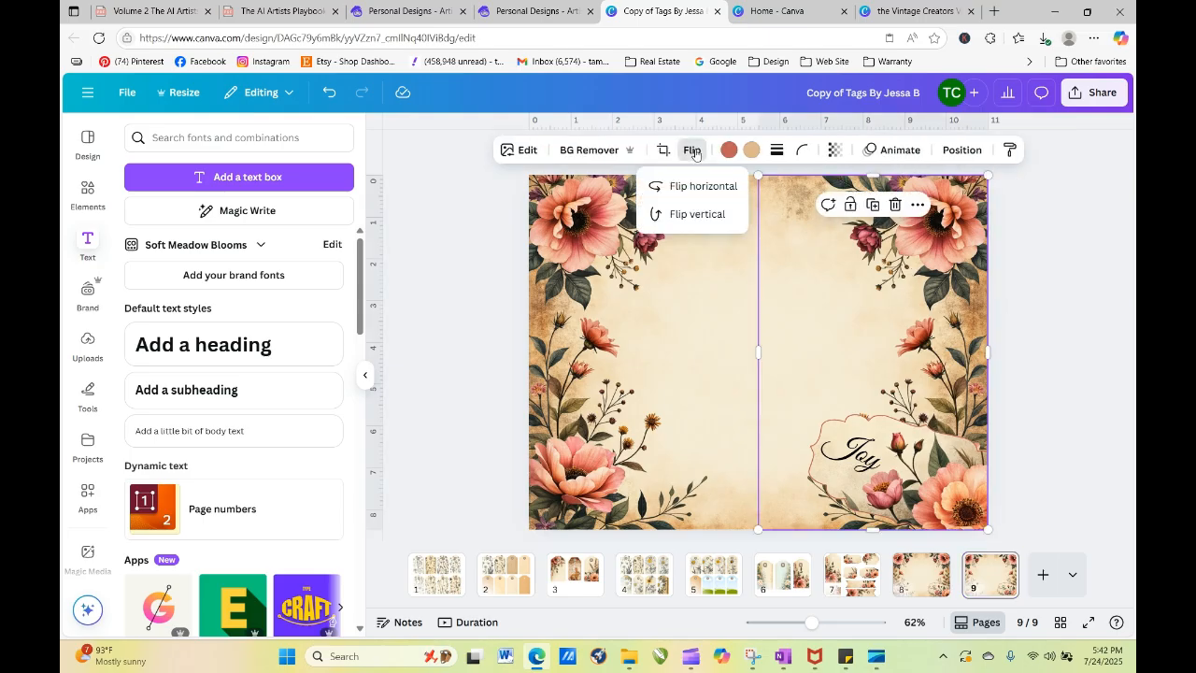
left_click(694, 215)
left_click(1090, 308)
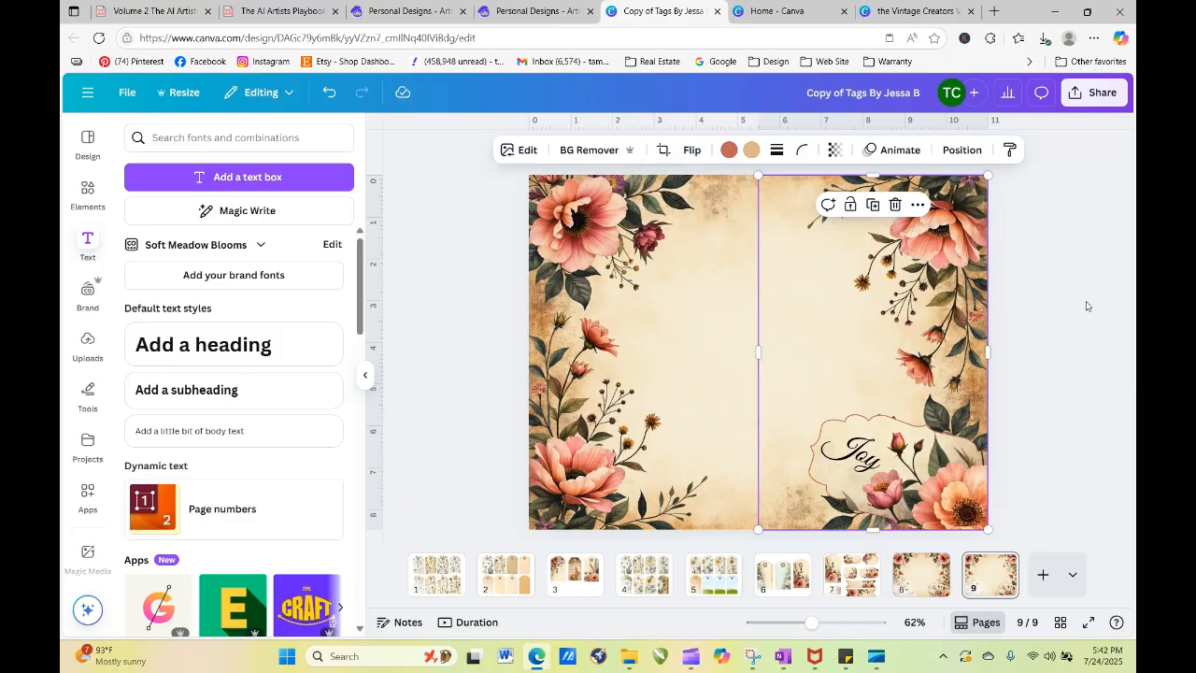
Step: Enlarge the right half of the floral background on page 9 beyond the page's upper and right edges
left_click(1104, 311)
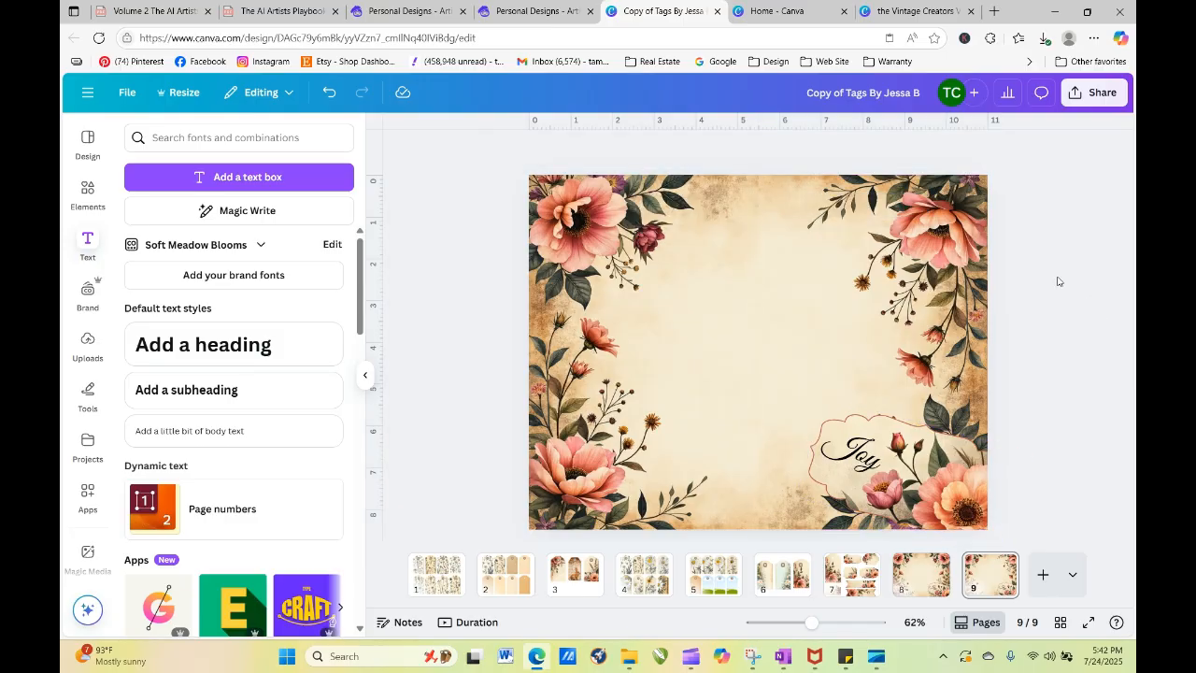
left_click(955, 260)
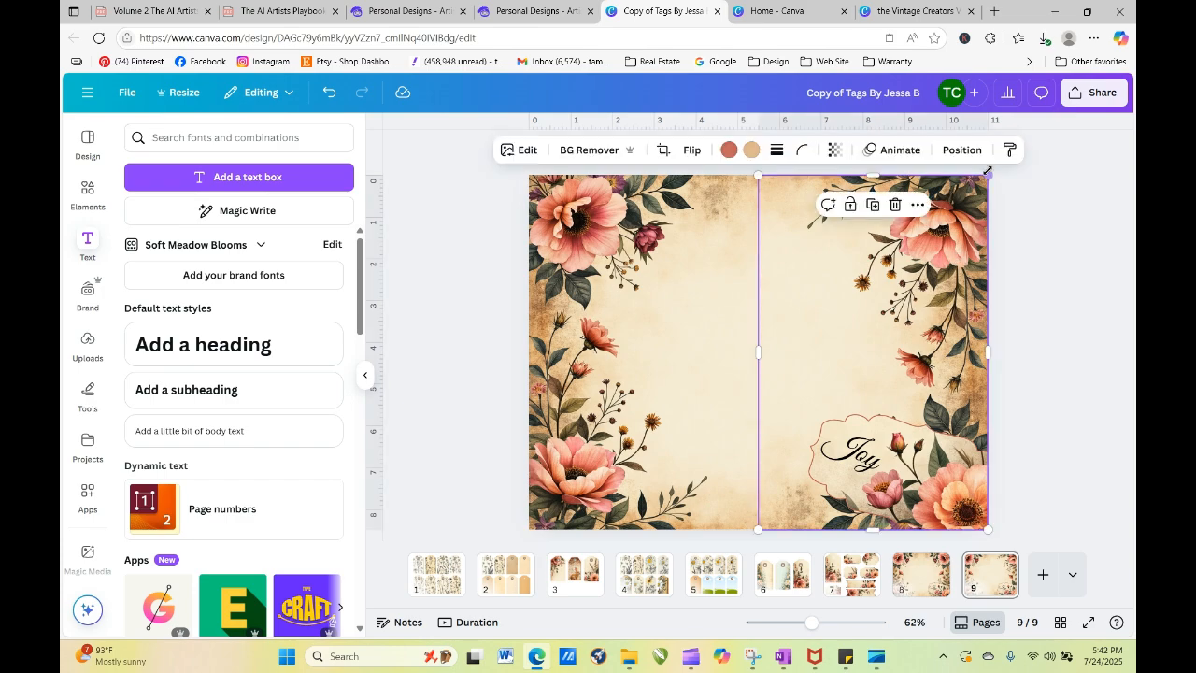
left_click_drag(986, 176, 1026, 131)
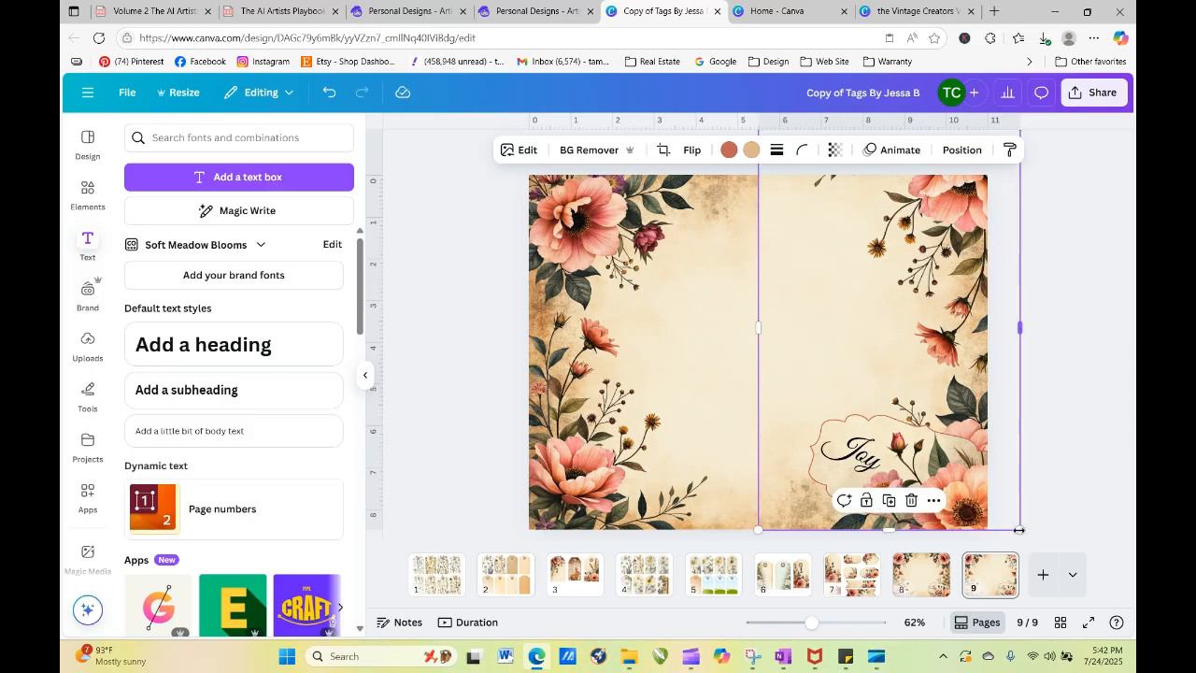
left_click_drag(812, 624, 796, 623)
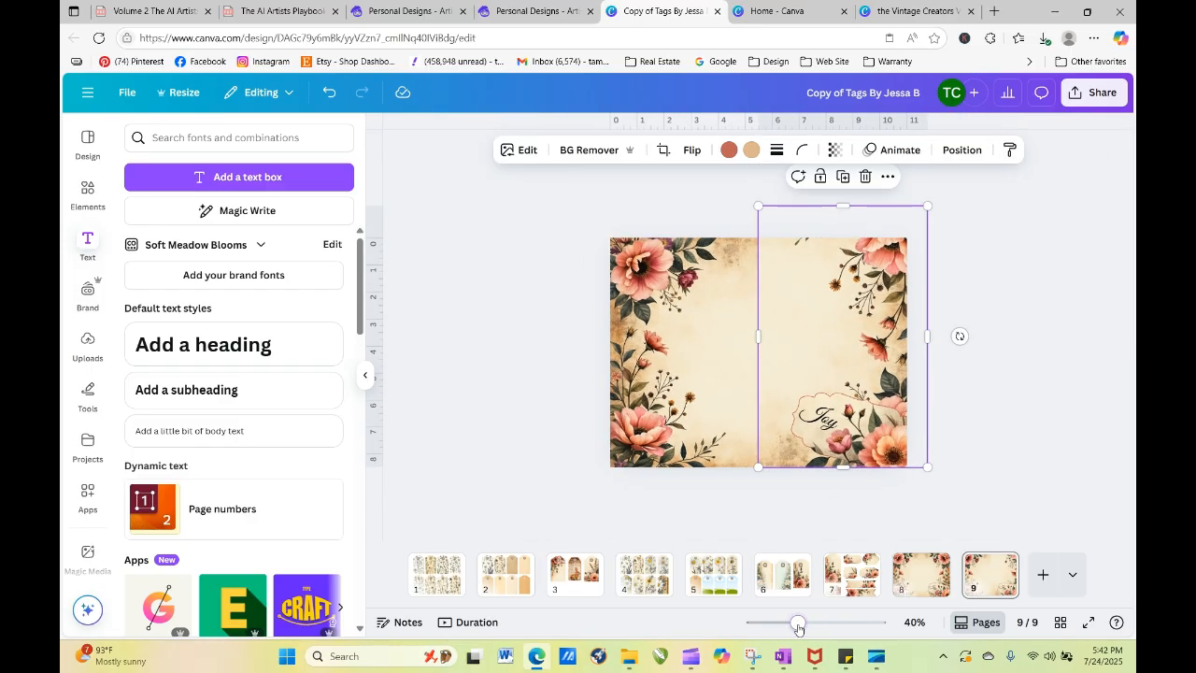
left_click_drag(926, 205, 933, 196)
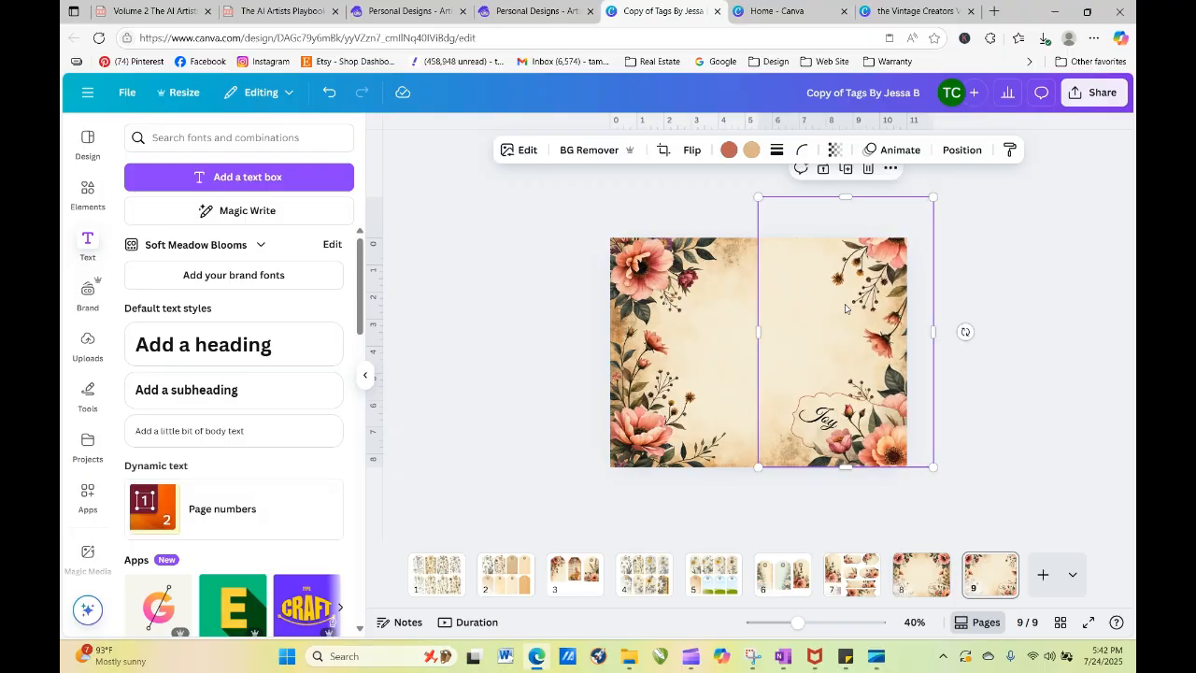
Step: Crop the inner edge of the enlarged background half, then shift it left and down to meet the left half at the page's middle
left_click_drag(757, 331, 786, 344)
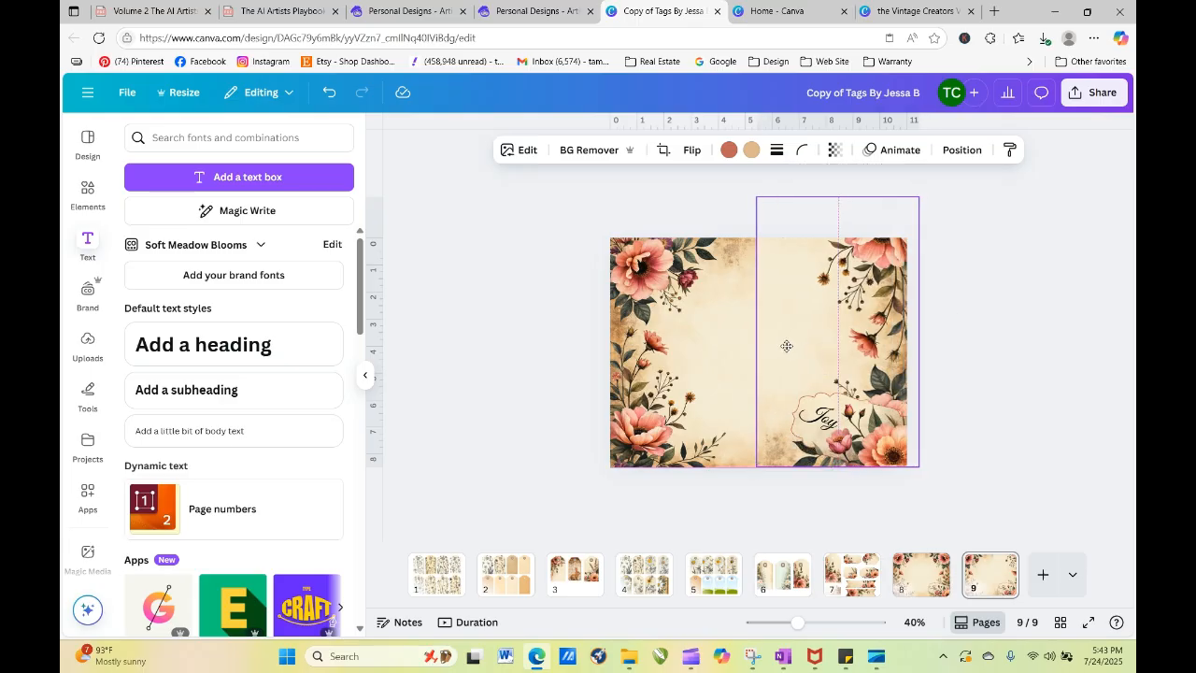
left_click(1006, 421)
left_click(838, 317)
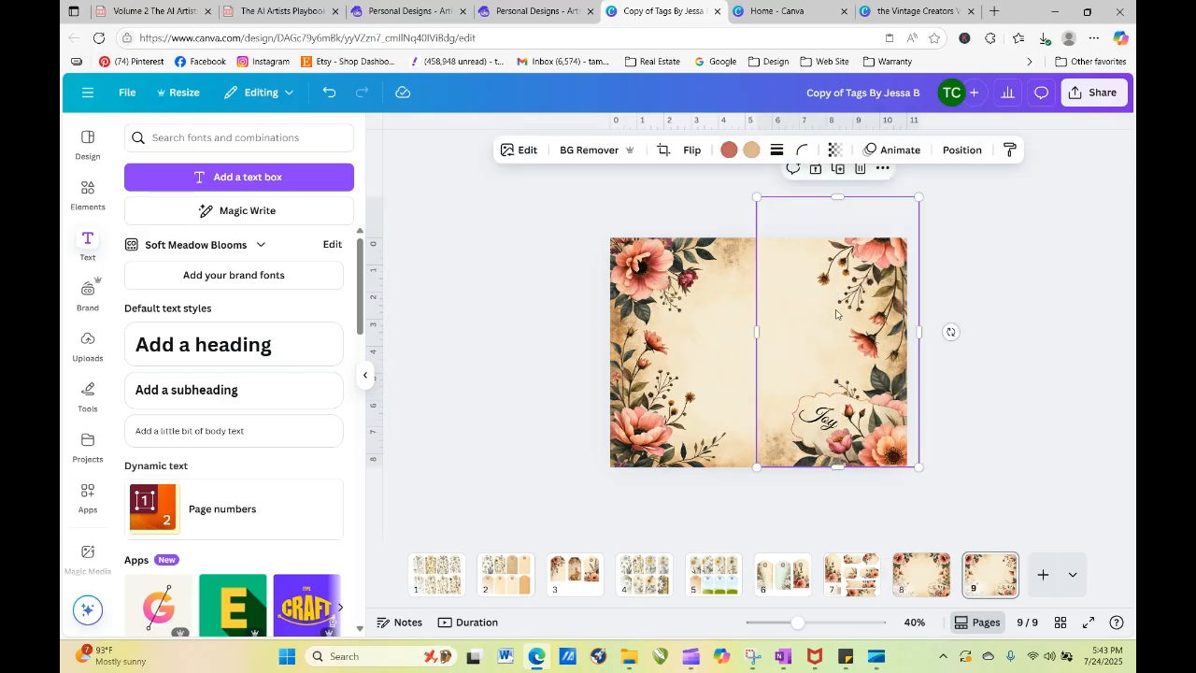
left_click_drag(836, 314, 836, 343)
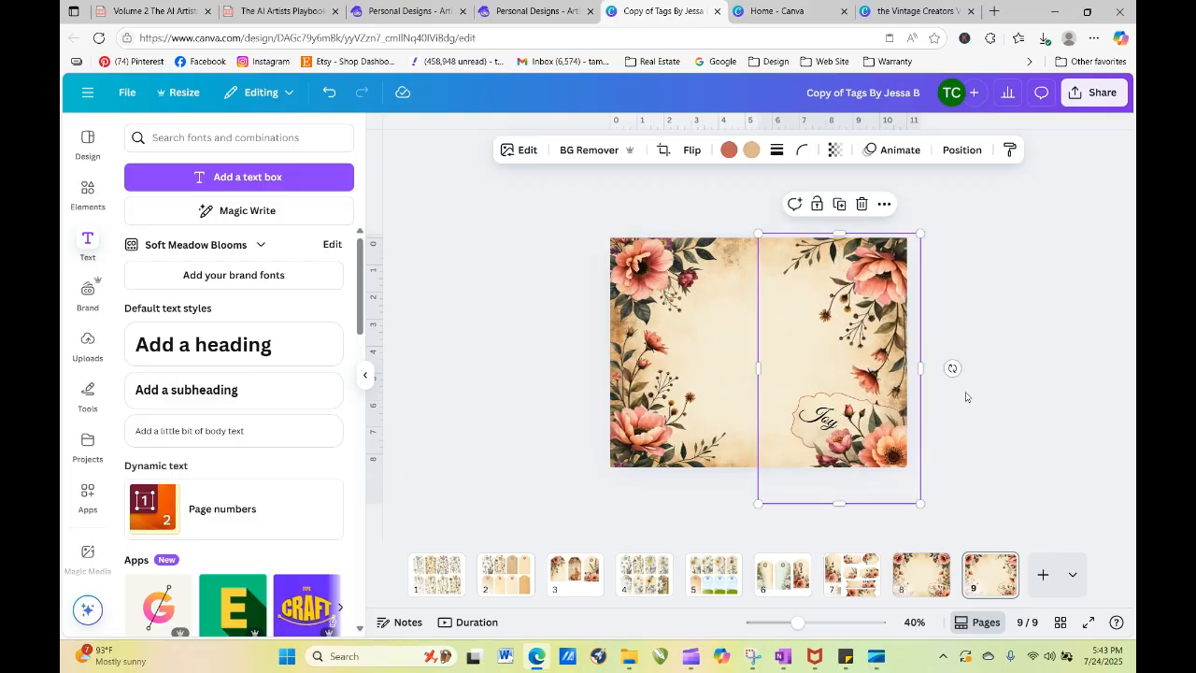
left_click(1004, 389)
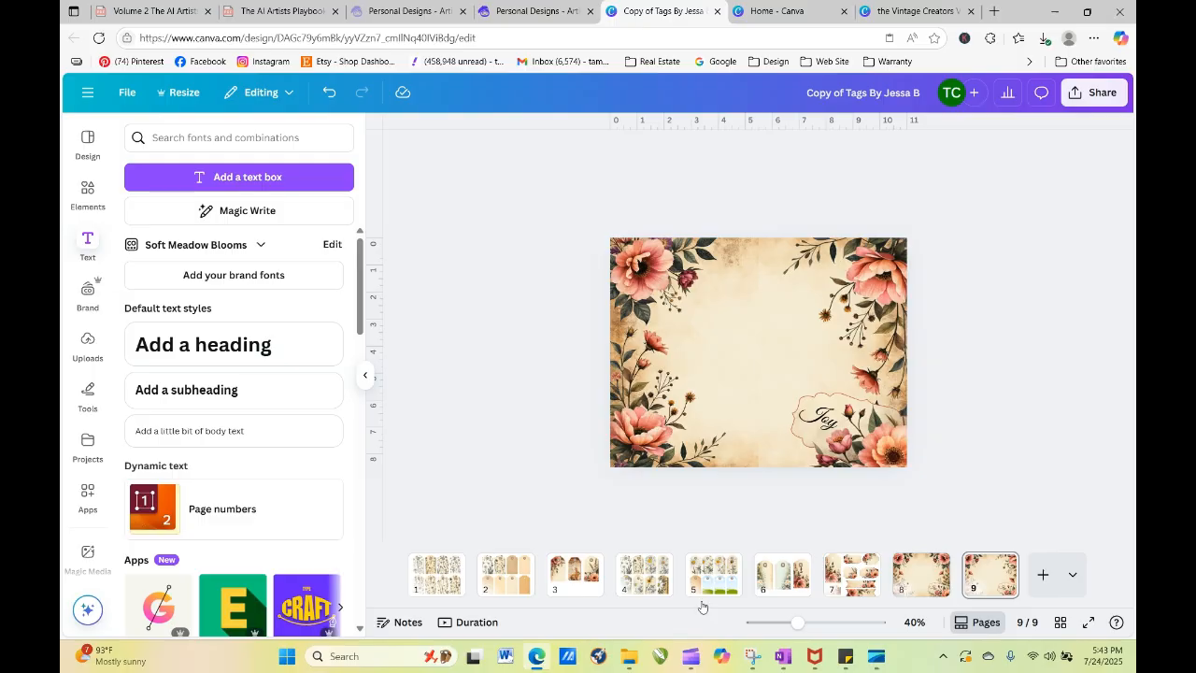
Step: Duplicate page 7 with the floral tag, labels and banners as page 8
left_click(851, 574)
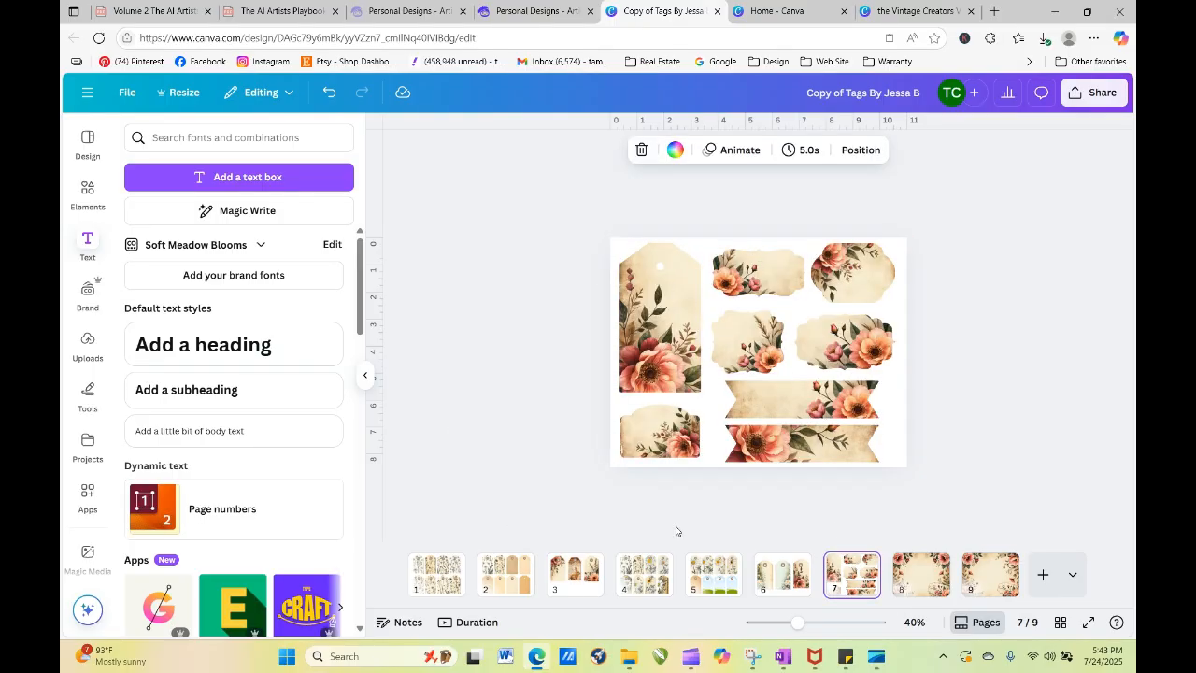
left_click(860, 565)
left_click(920, 301)
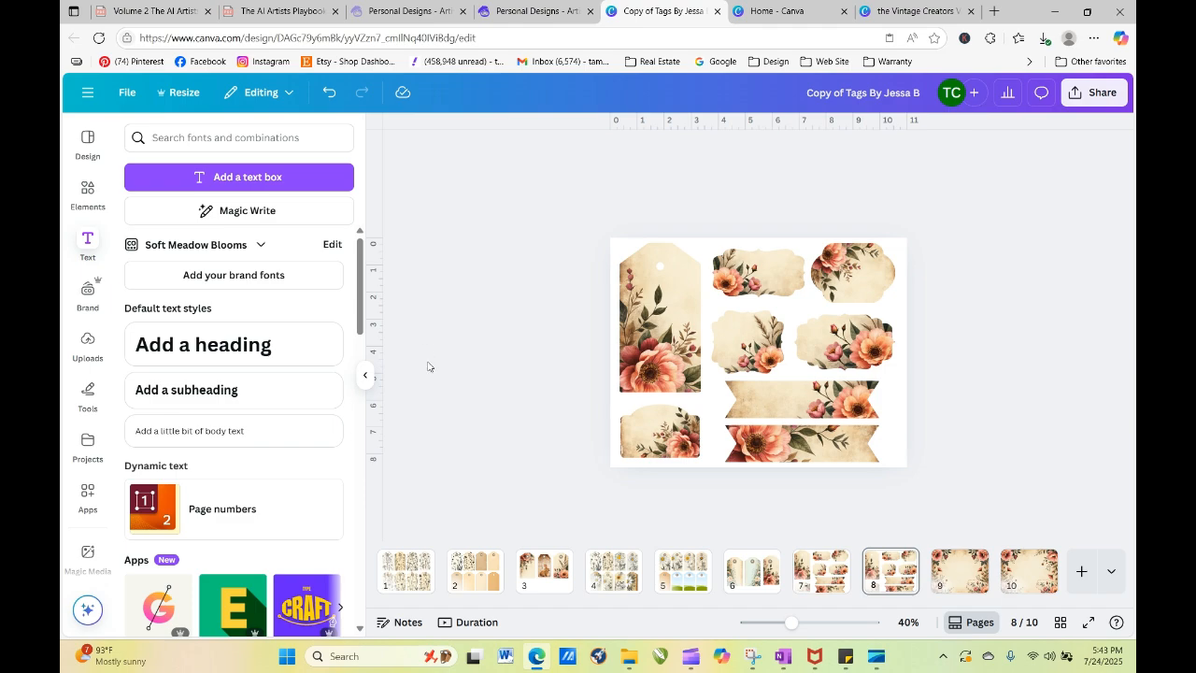
Step: Copy the tilted "Joy" text from page 9 and paste it onto the tags and labels on page 8
left_click(977, 577)
left_click(813, 419)
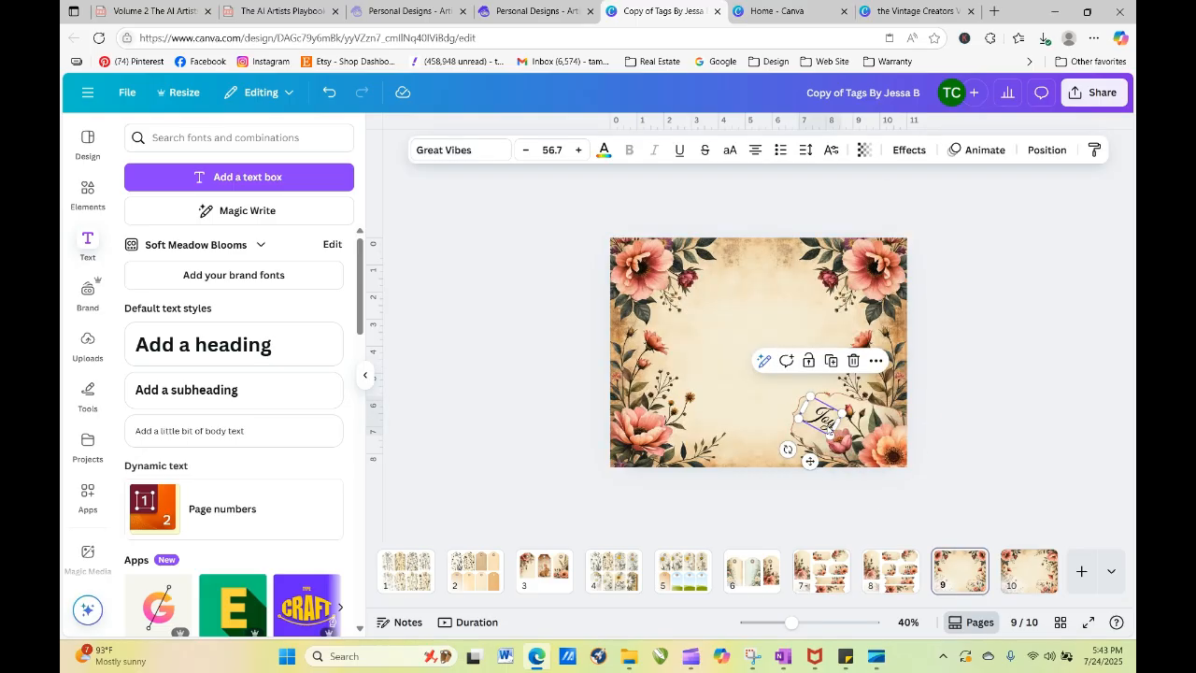
right_click(828, 430)
left_click(873, 241)
left_click(997, 419)
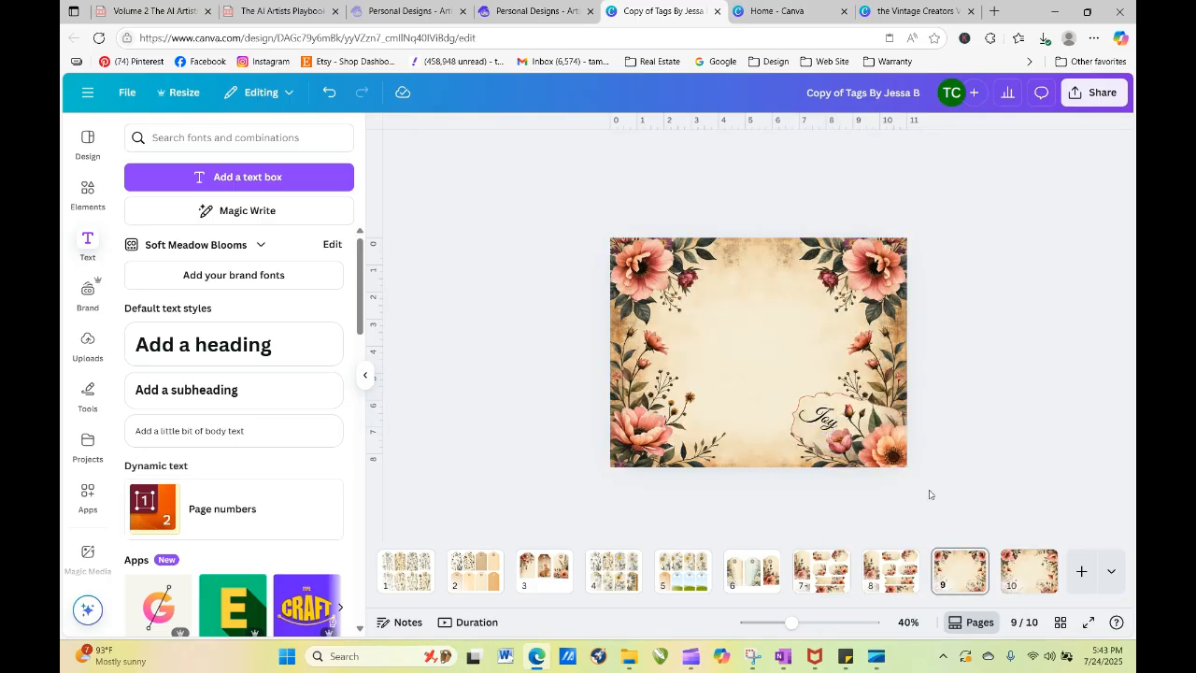
left_click(879, 581)
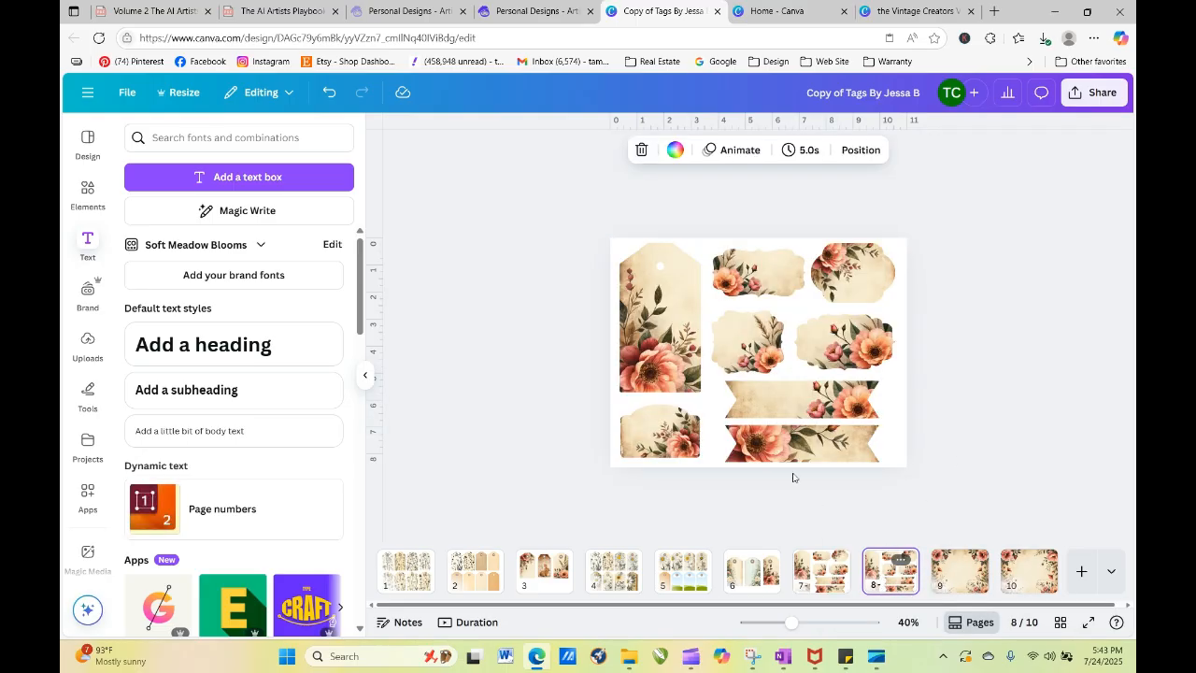
right_click(654, 276)
left_click(696, 267)
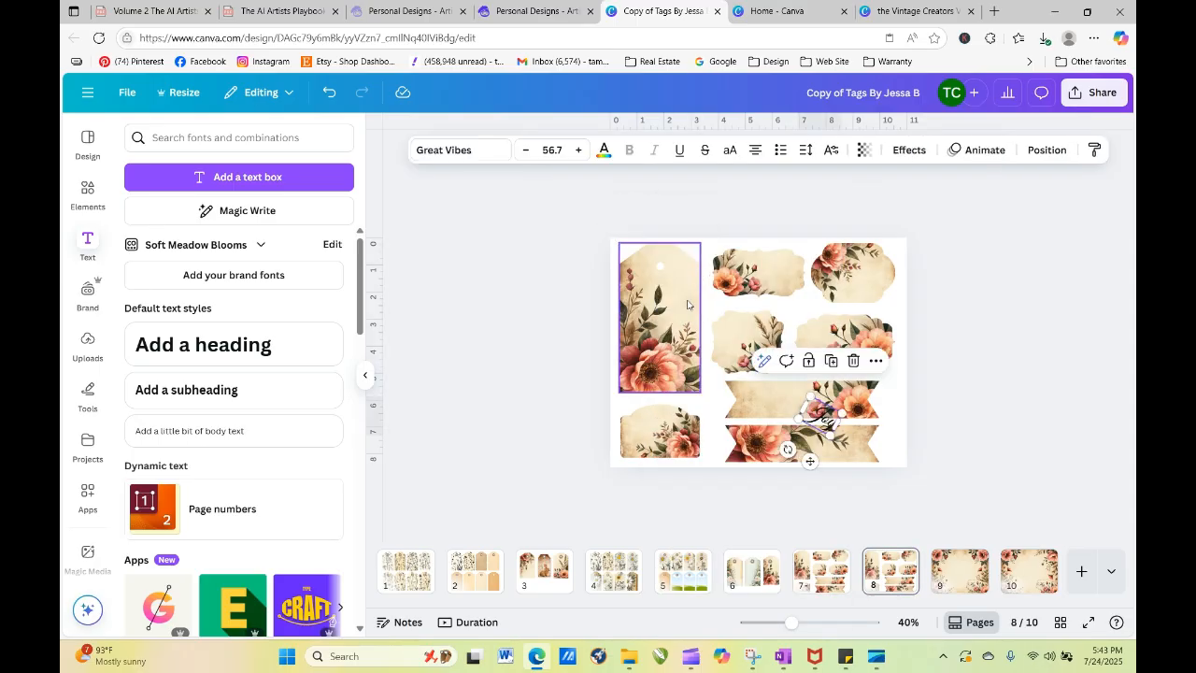
Step: Position the pasted "Joy" text on the upper right of the large tag and reduce its size to about 51.4
left_click_drag(824, 422, 668, 284)
left_click(552, 311)
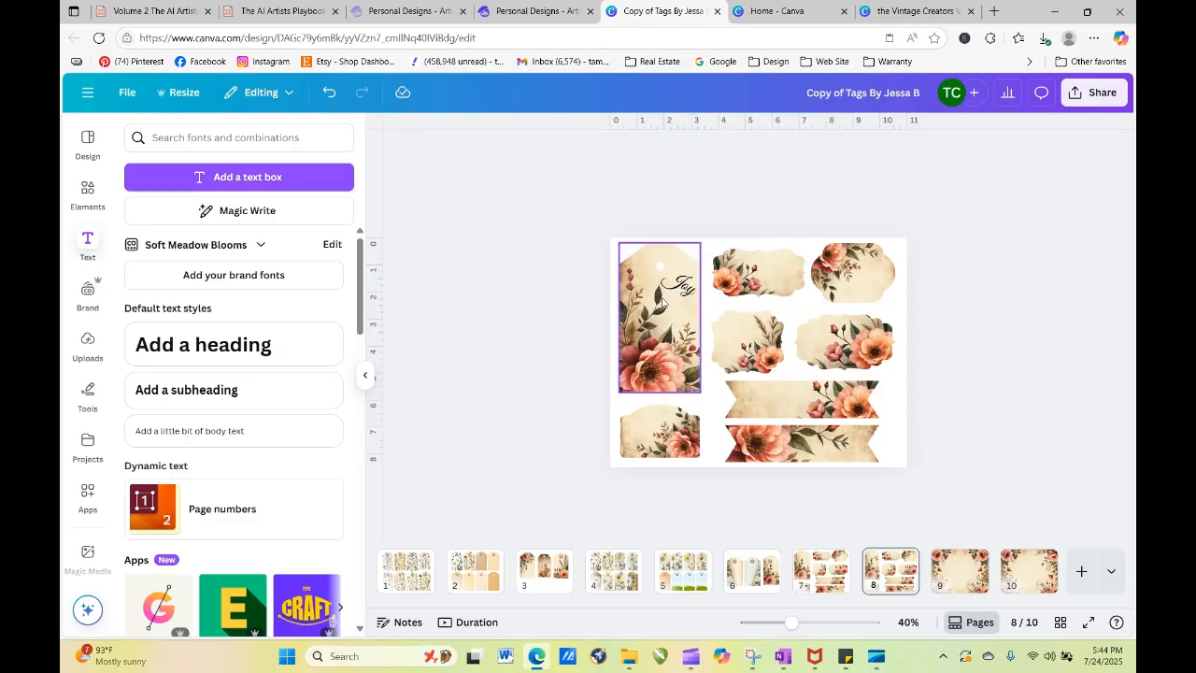
left_click(683, 288)
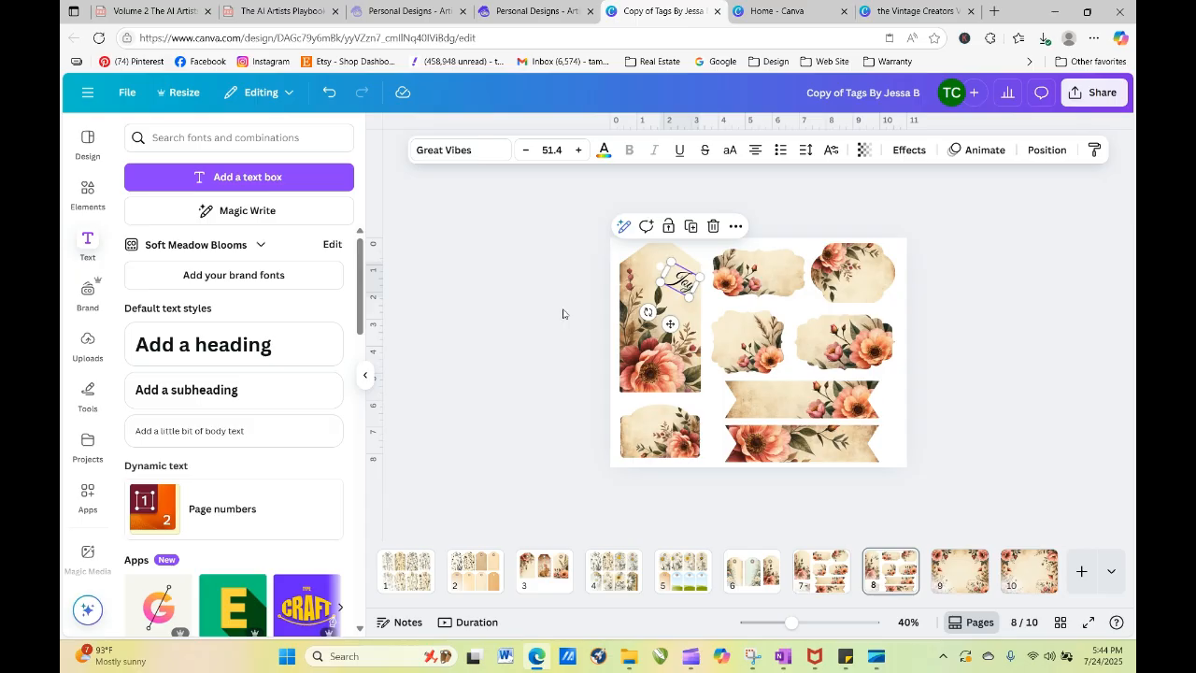
left_click(522, 325)
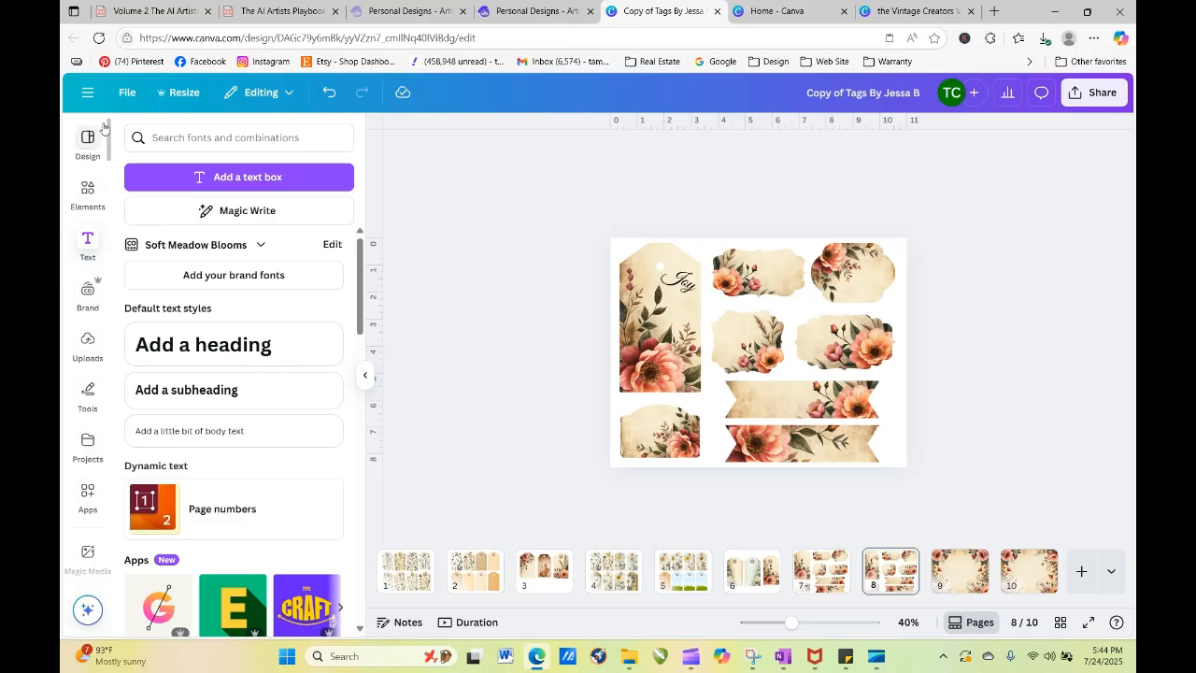
Step: Start a bulk creation for the design with Sheets as the data source
scroll(111, 142, "down", 3)
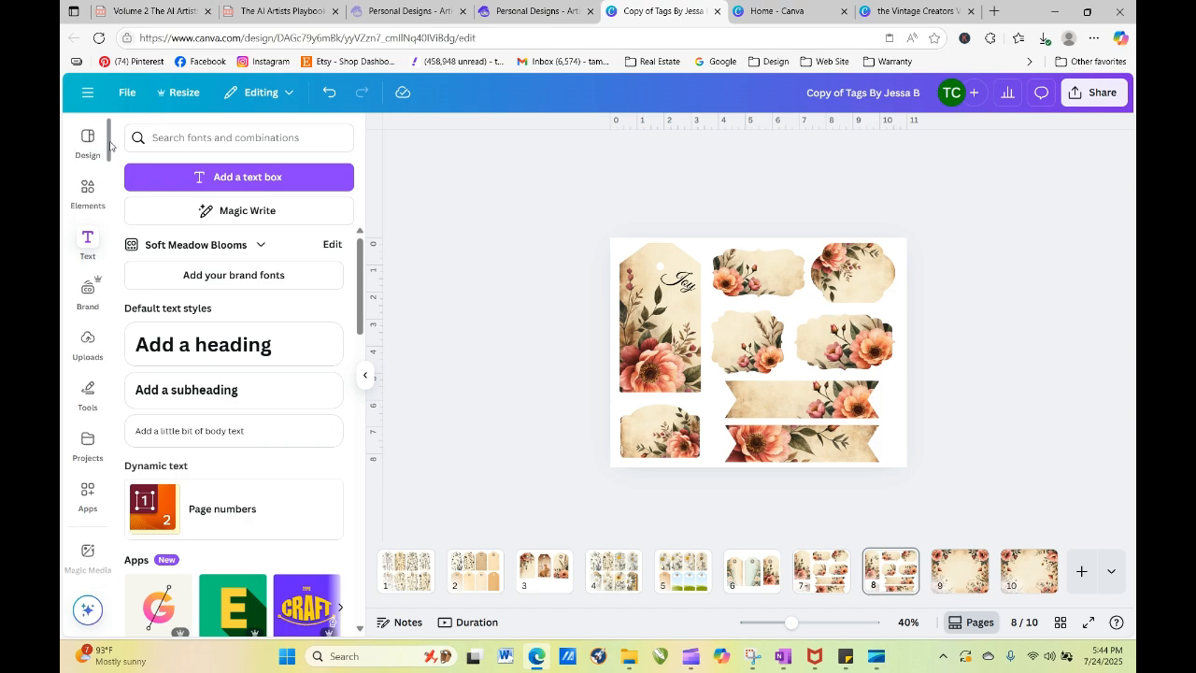
scroll(113, 266, "down", 1)
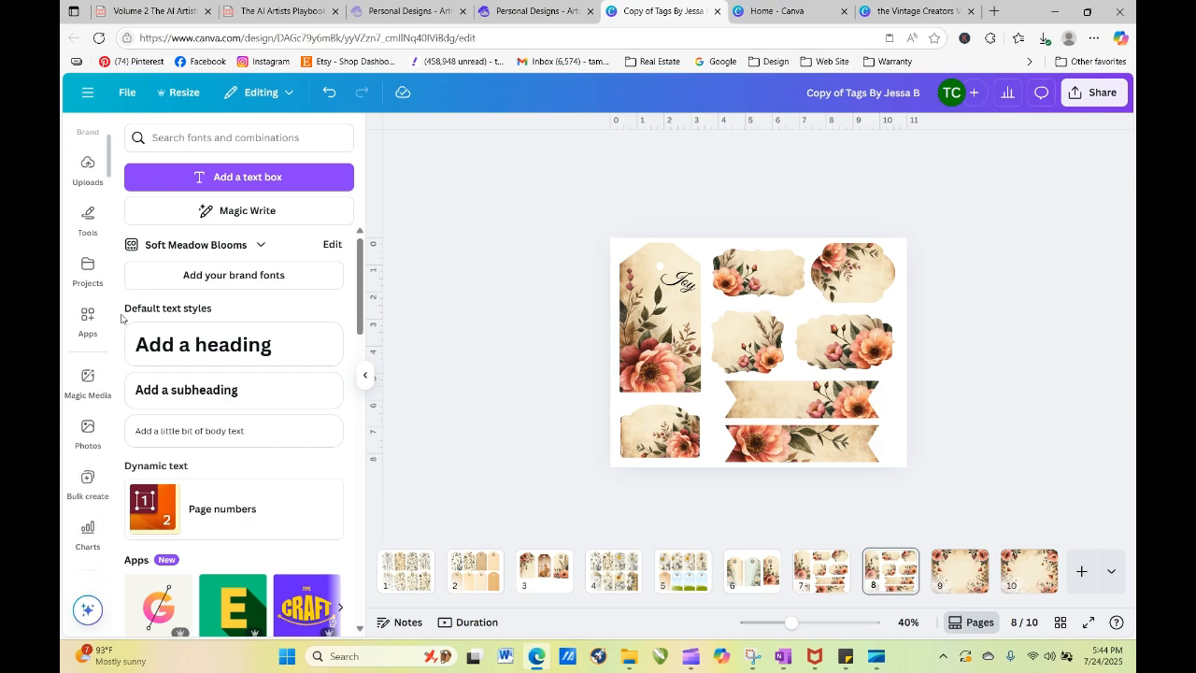
left_click(88, 481)
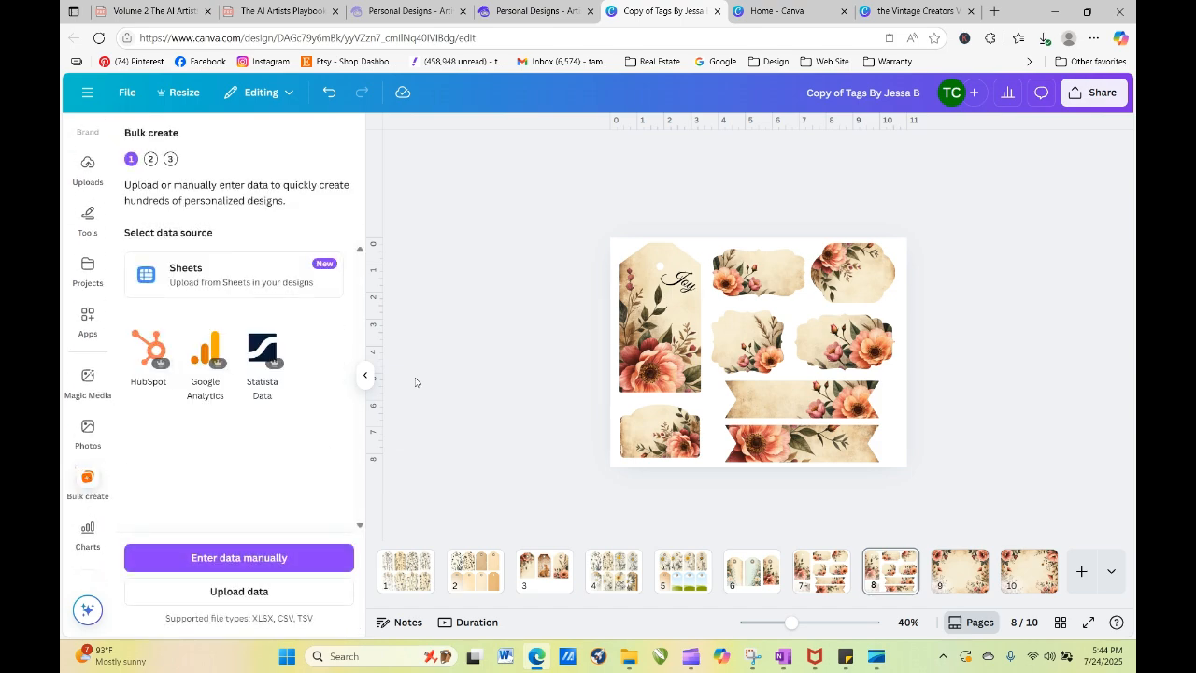
left_click(316, 268)
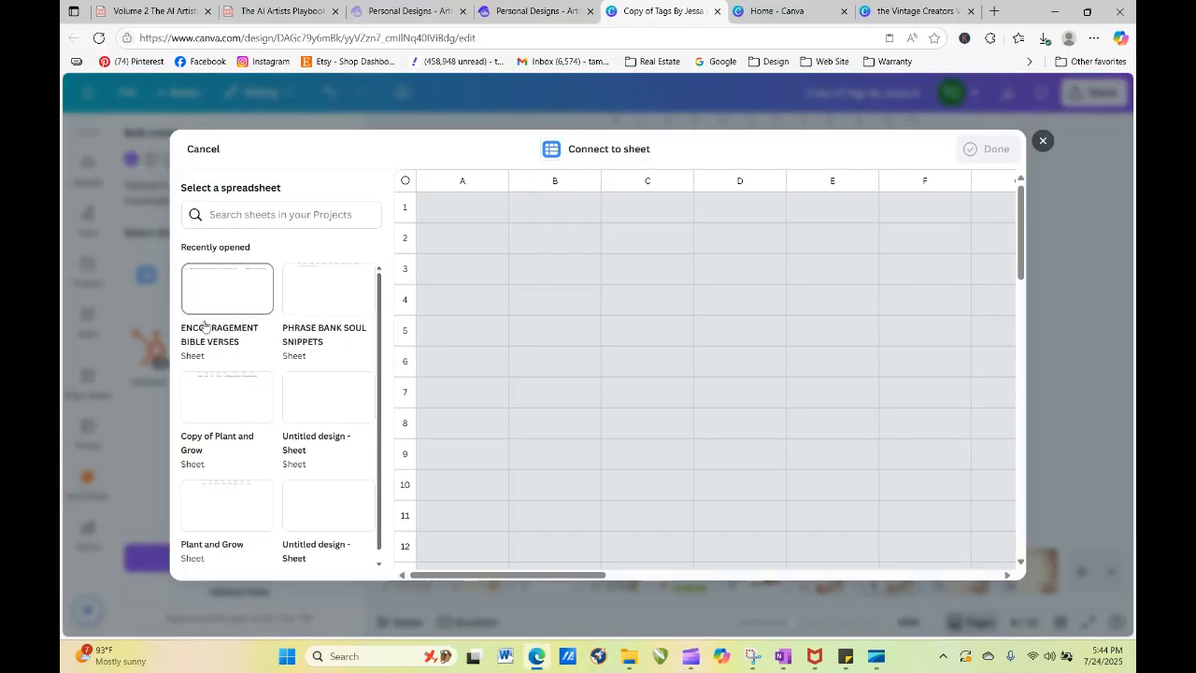
left_click(326, 301)
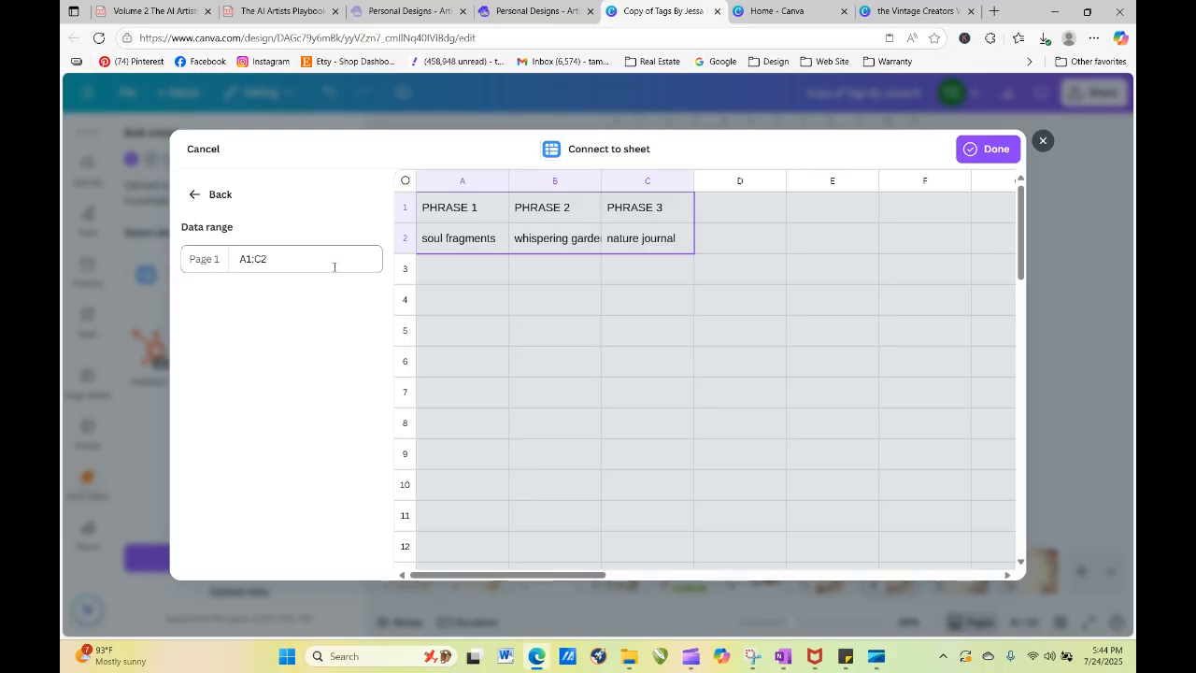
left_click(195, 195)
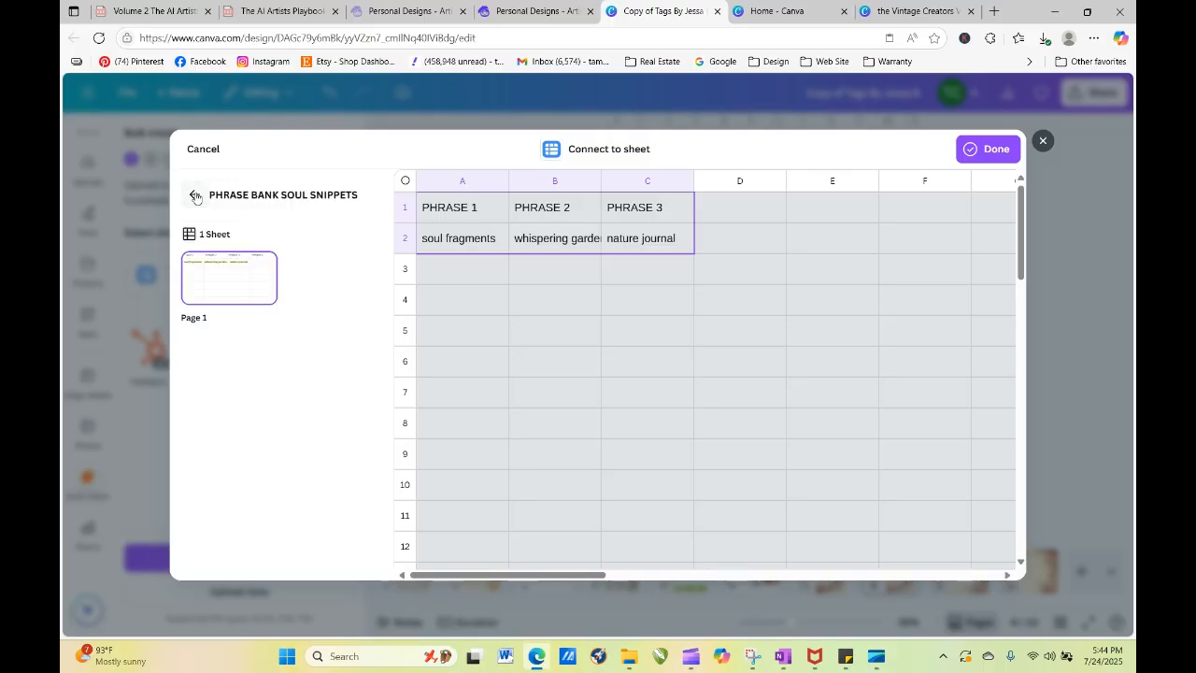
left_click(195, 196)
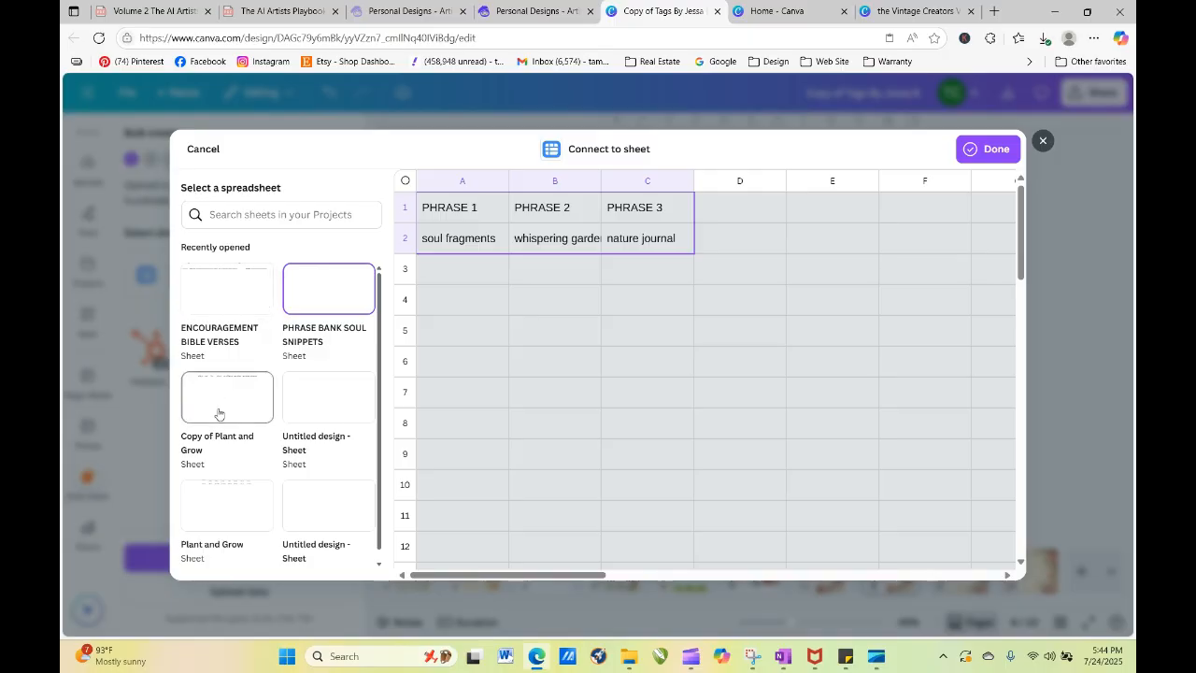
Step: Connect the "Plant and Grow" sheet with data range A1:H2 as the bulk data
left_click(221, 509)
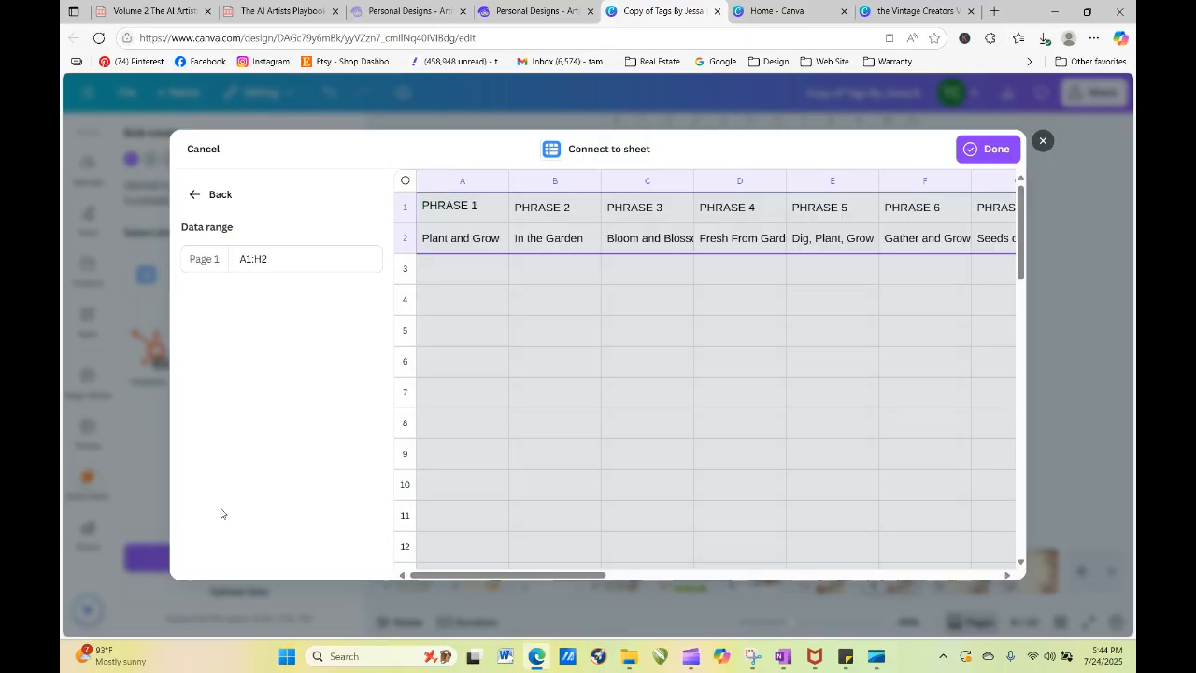
left_click(982, 149)
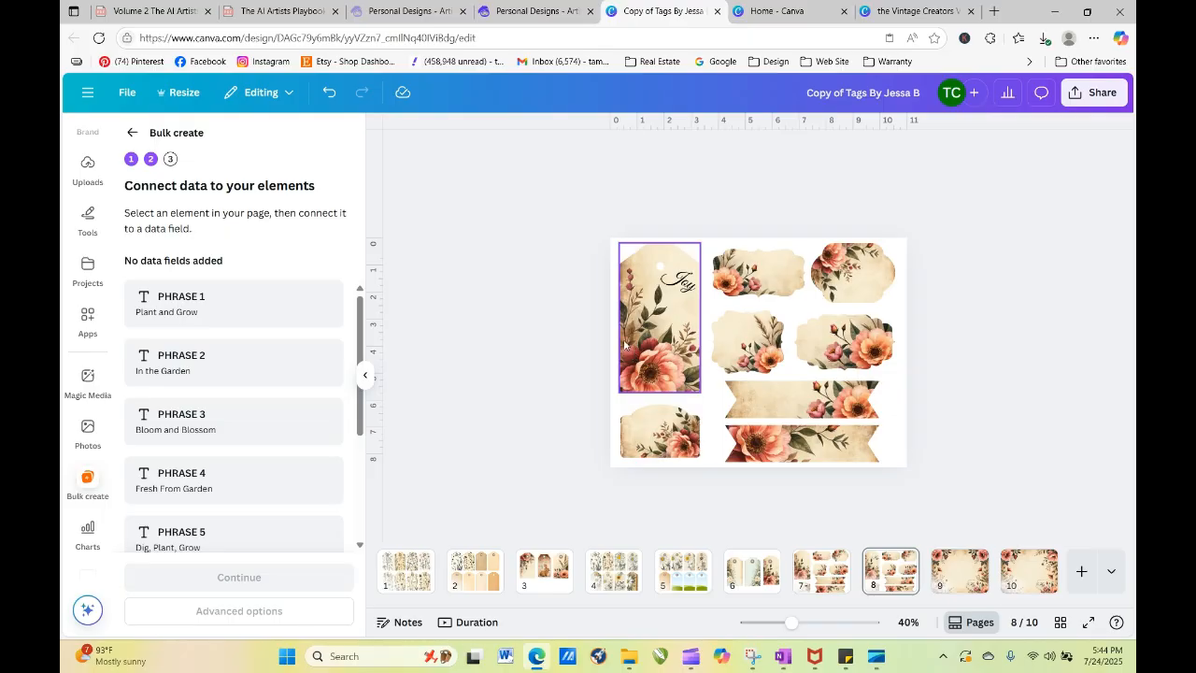
Step: Duplicate the tag's "Joy" text and place copies on the two upper labels and the middle-left label
left_click(695, 284)
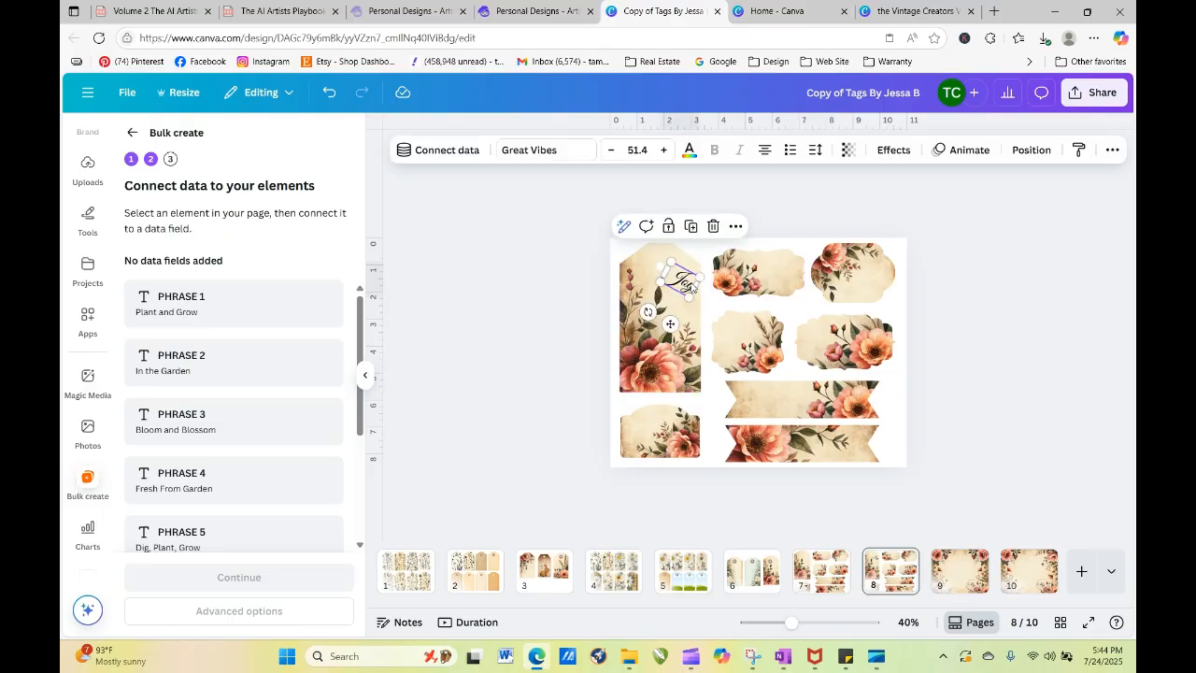
left_click(691, 227)
left_click_drag(673, 329, 771, 314)
left_click_drag(778, 267, 725, 344)
left_click(787, 219)
left_click(874, 226)
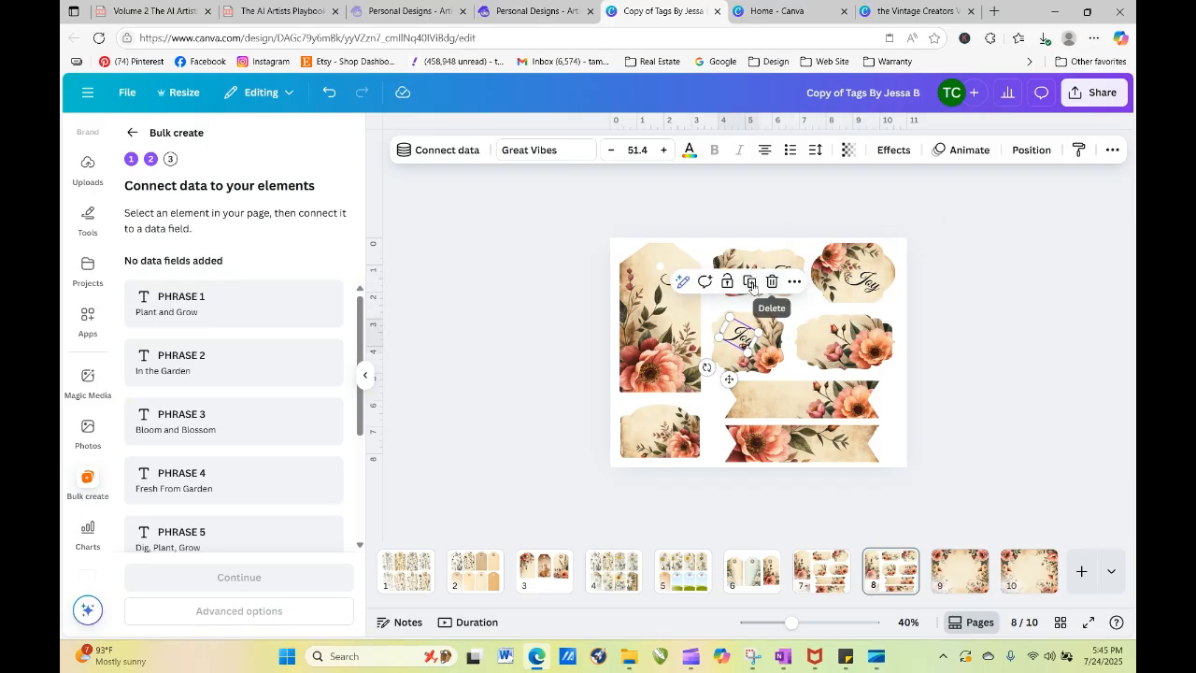
Step: Place further copies of "Joy" on the lower-left label and the upper banner, and discard the surplus copy
left_click(750, 282)
left_click_drag(747, 343, 771, 416)
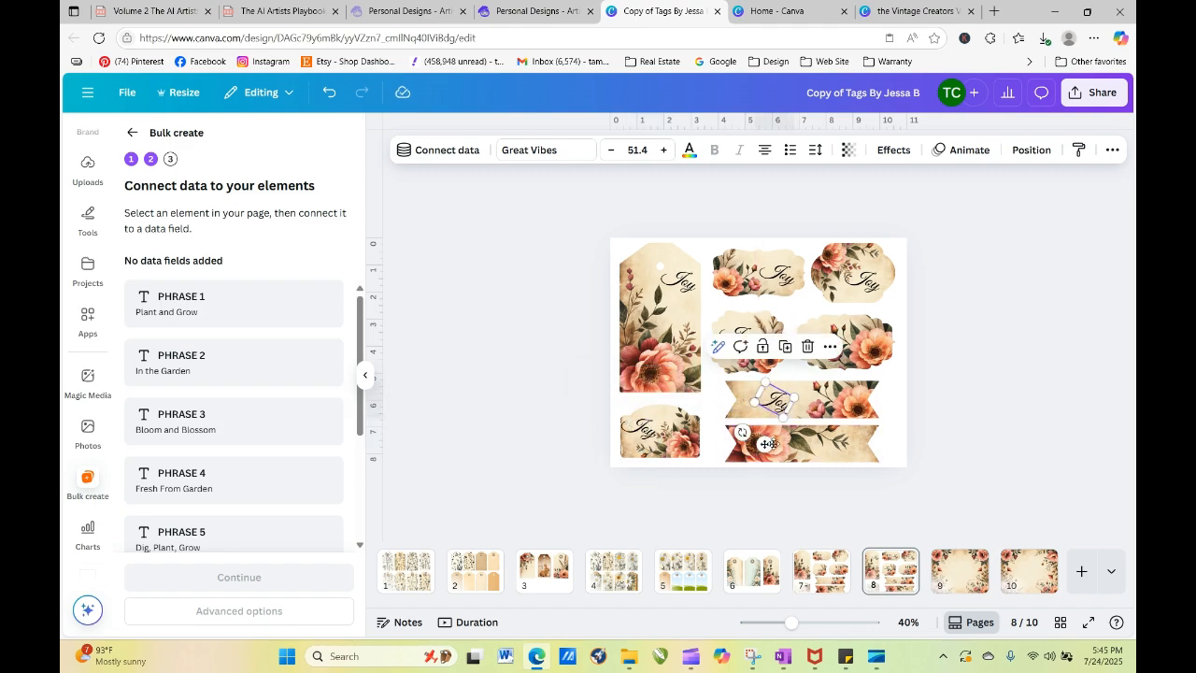
left_click(784, 347)
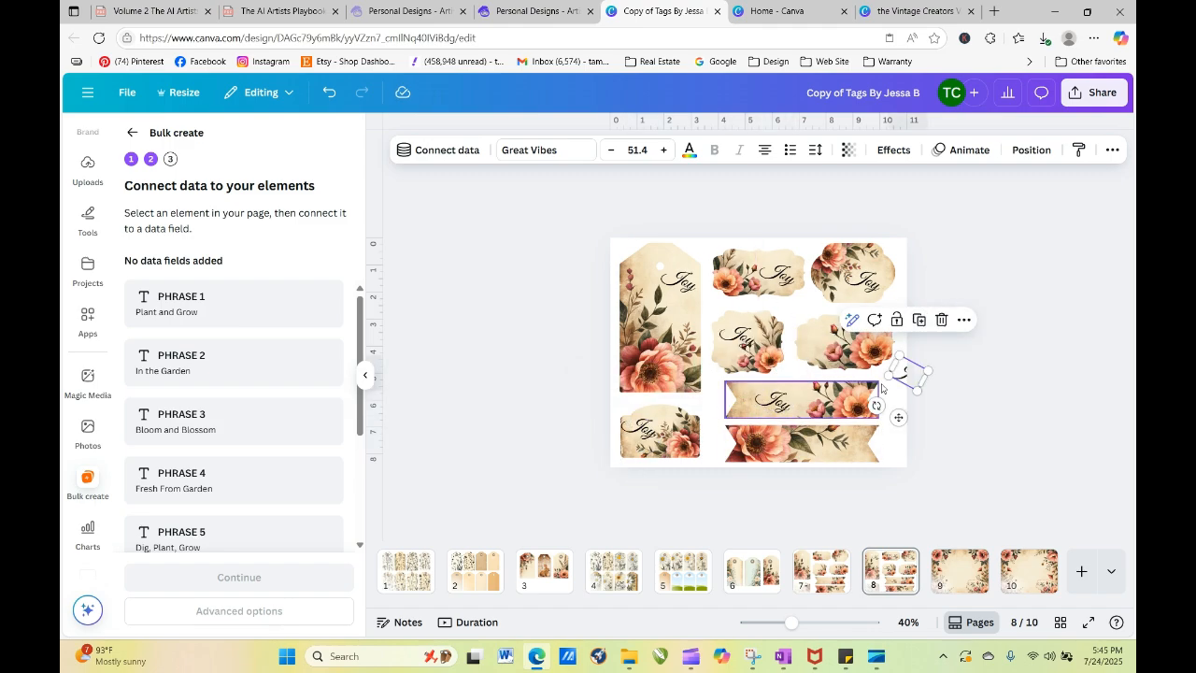
left_click_drag(905, 375, 371, 401)
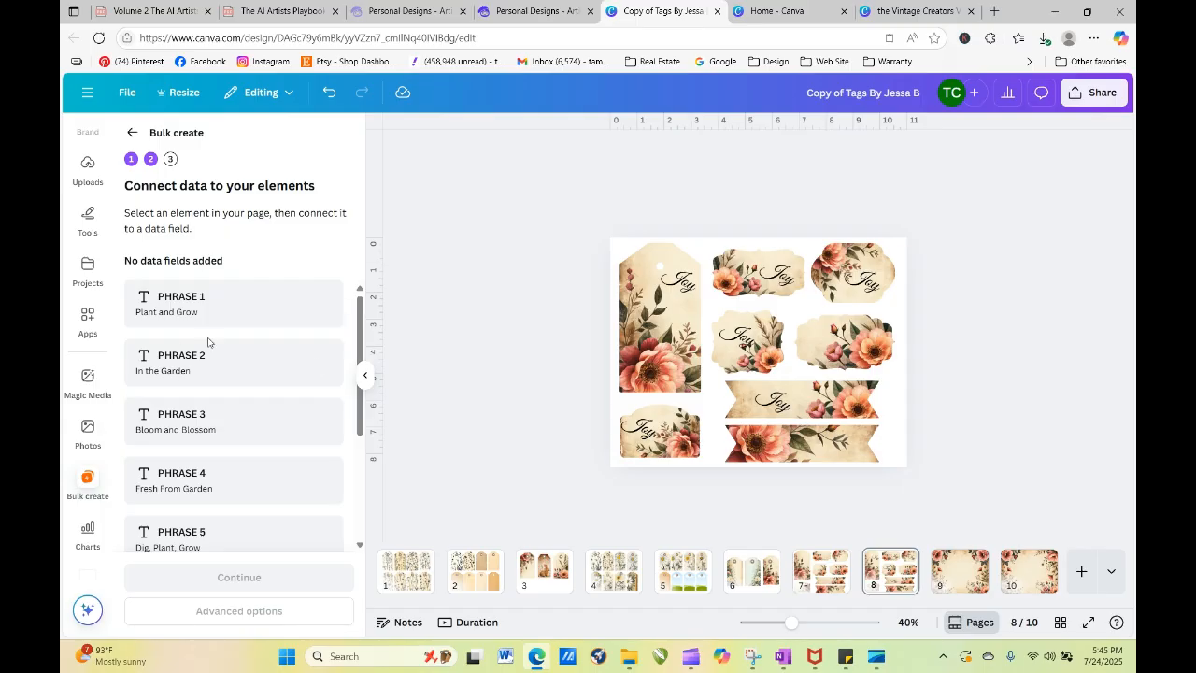
Step: Connect the large tag's "Joy" text to PHRASE 1 and the upper middle label's "Joy" text to PHRASE 2
left_click(679, 283)
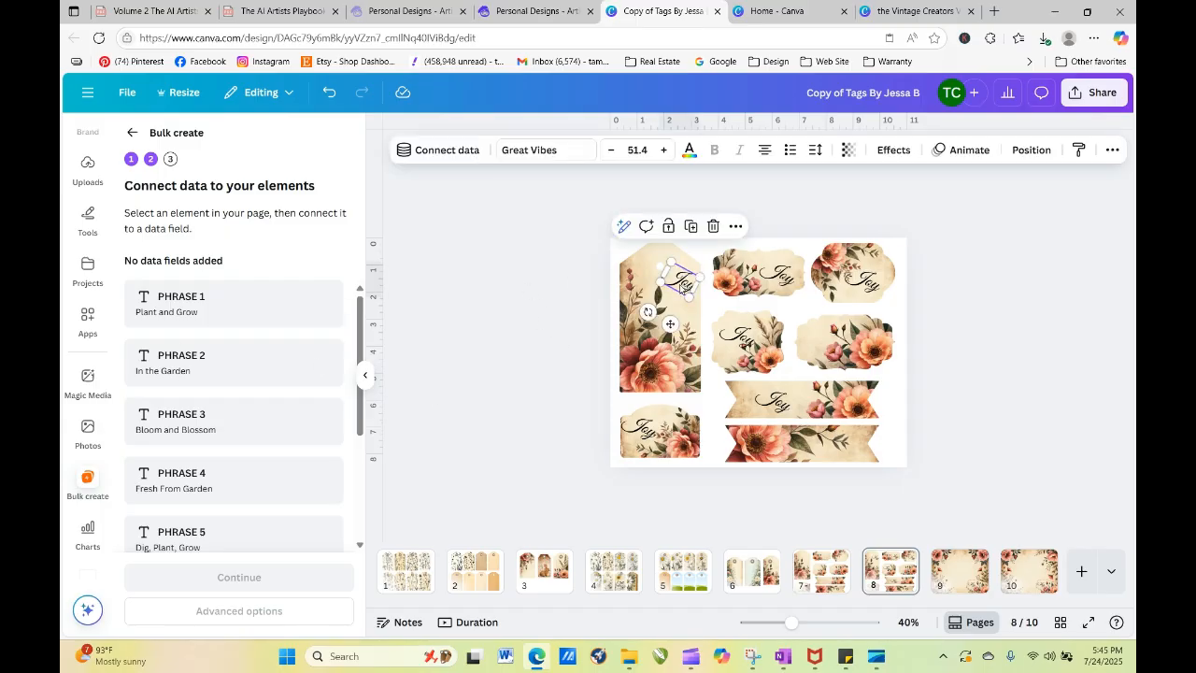
left_click(431, 152)
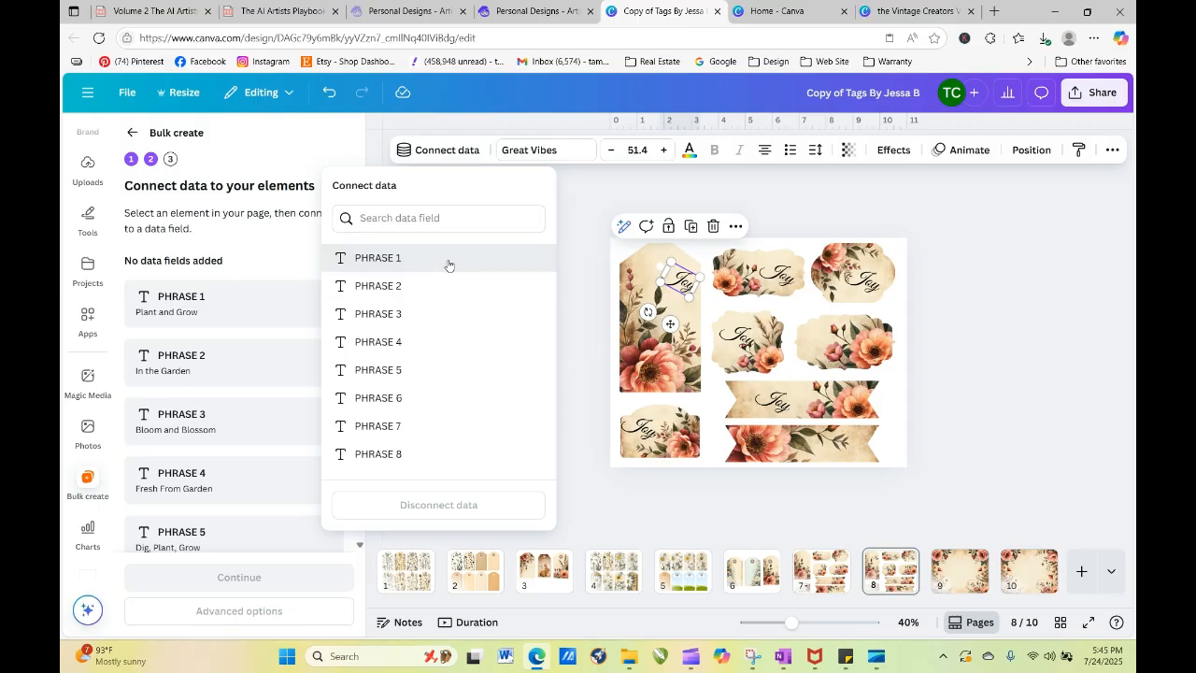
left_click(448, 264)
left_click(780, 275)
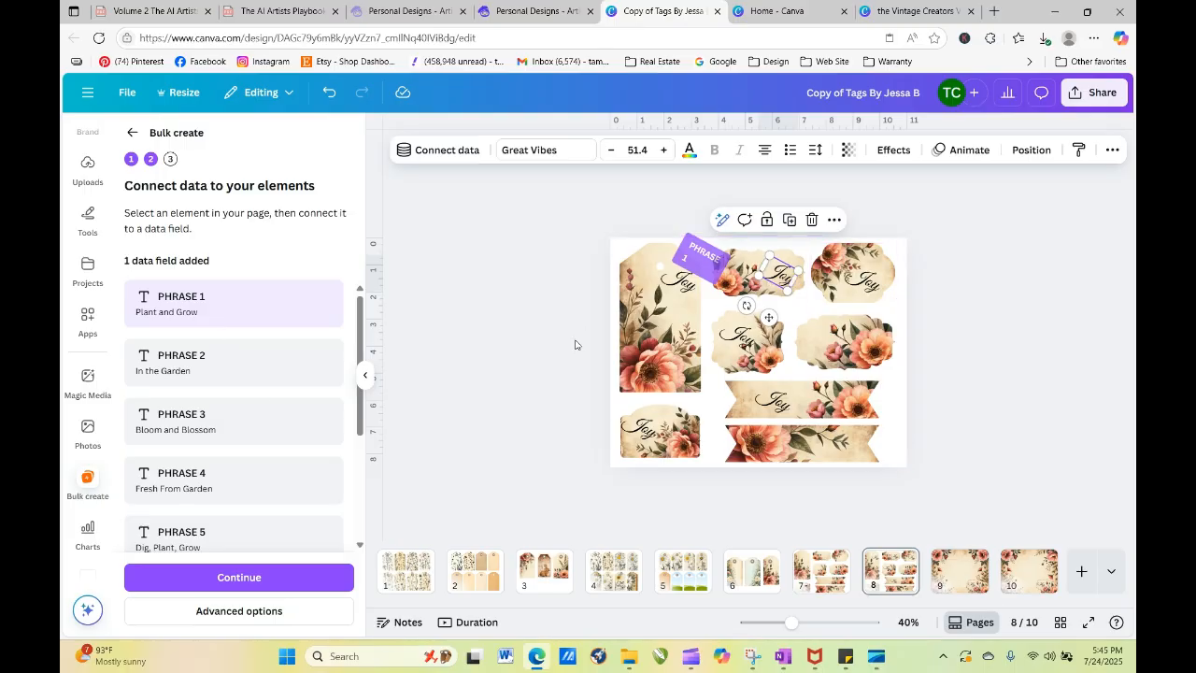
double_click(784, 284)
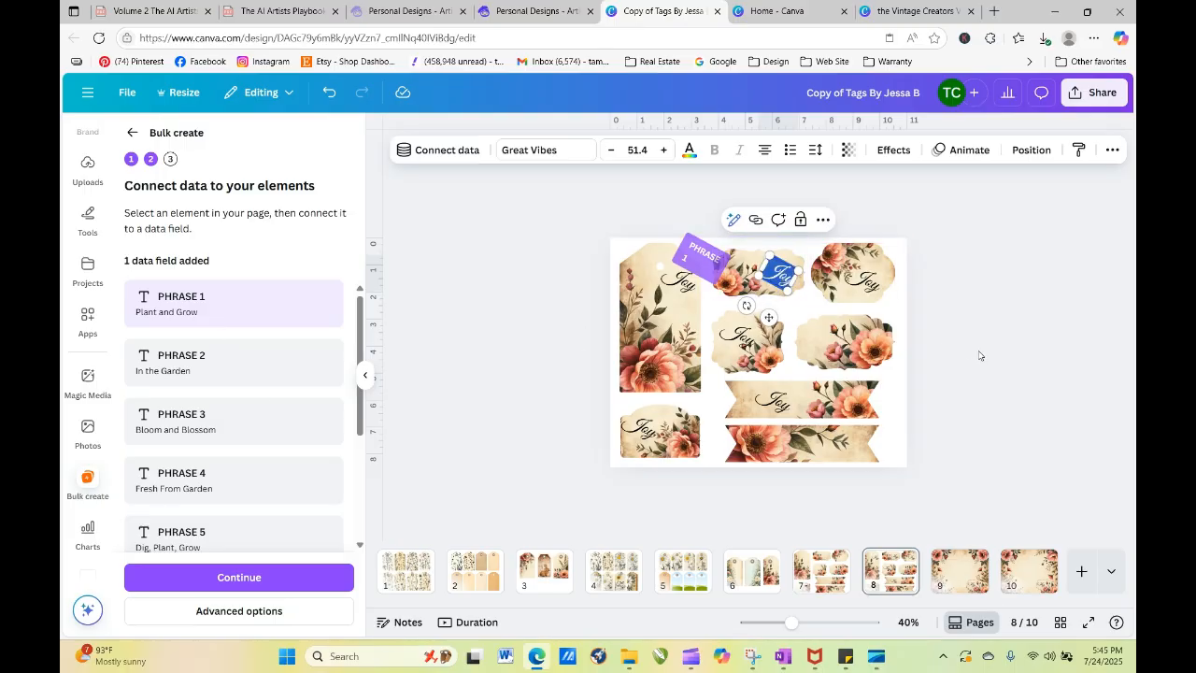
left_click(415, 150)
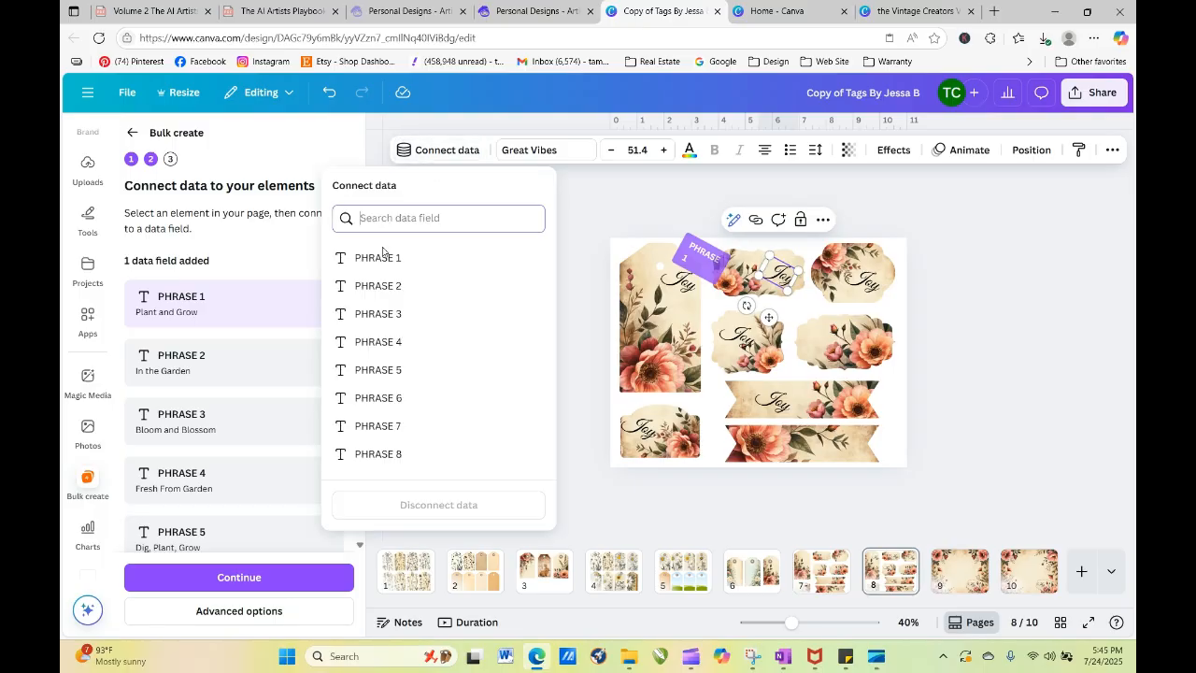
left_click(383, 282)
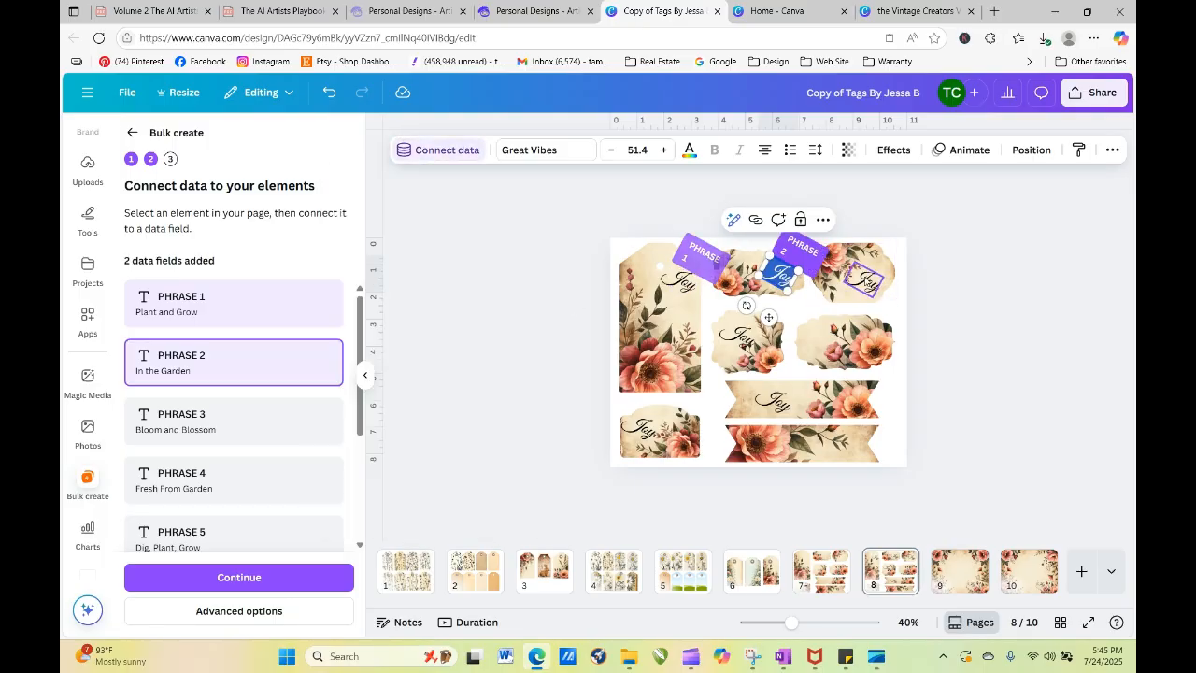
Step: Connect the oval label's "Joy" text to PHRASE 3 and the "Joy" text on the label in the page's centre to PHRASE 4
left_click(864, 279)
left_click(470, 157)
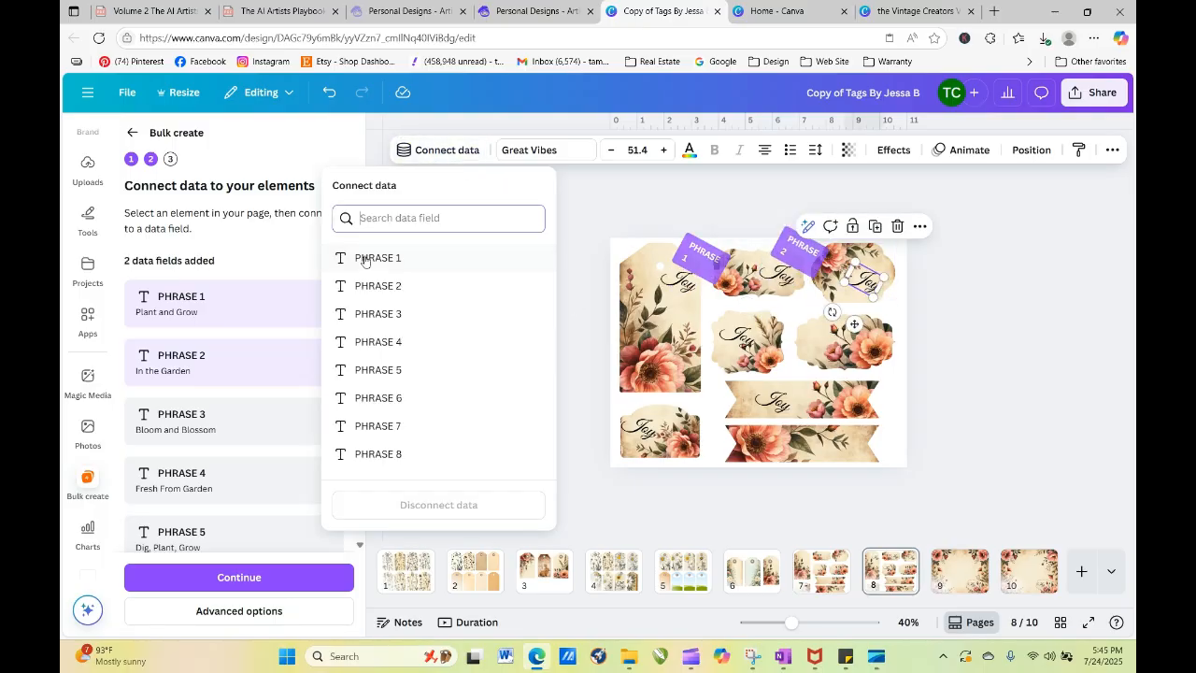
left_click(378, 312)
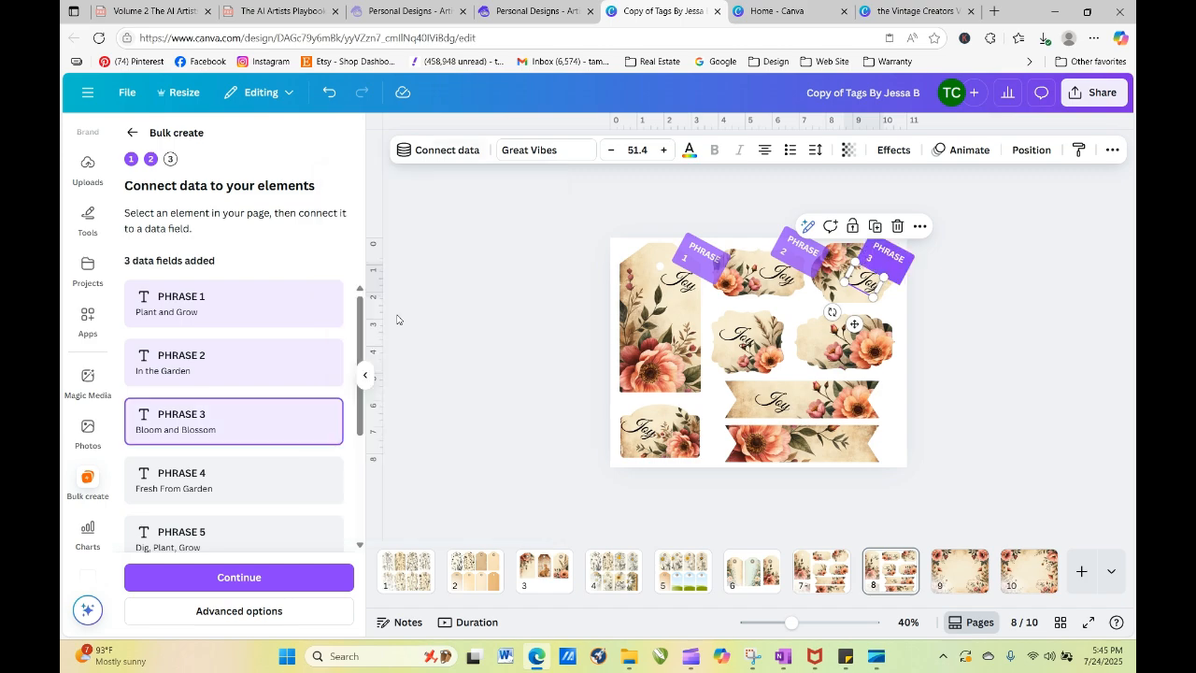
left_click(728, 344)
left_click(474, 155)
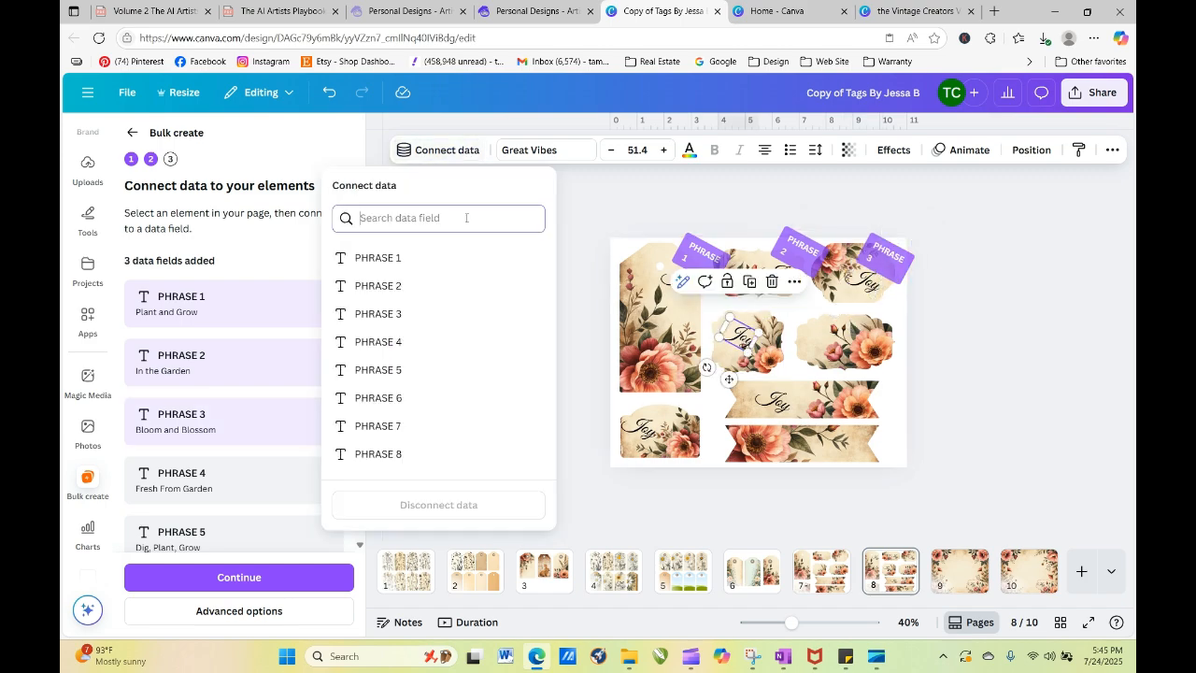
left_click(378, 342)
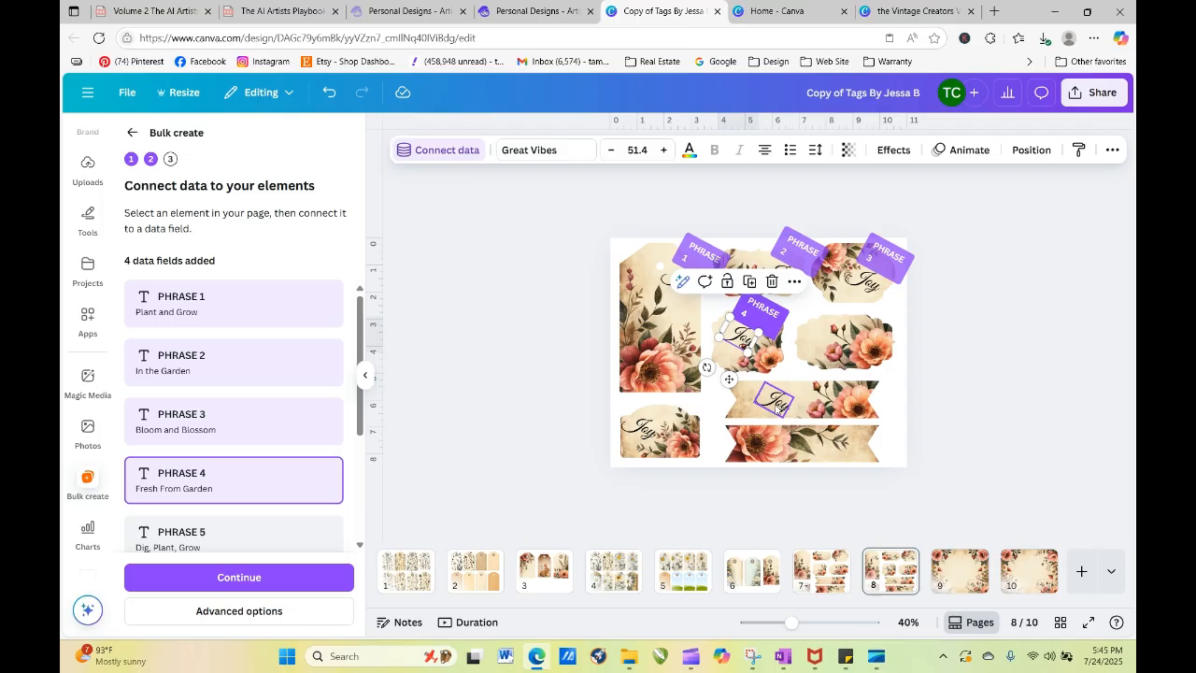
Step: Connect the "Joy" text on the small label below the large tag to PHRASE 6
left_click(649, 433)
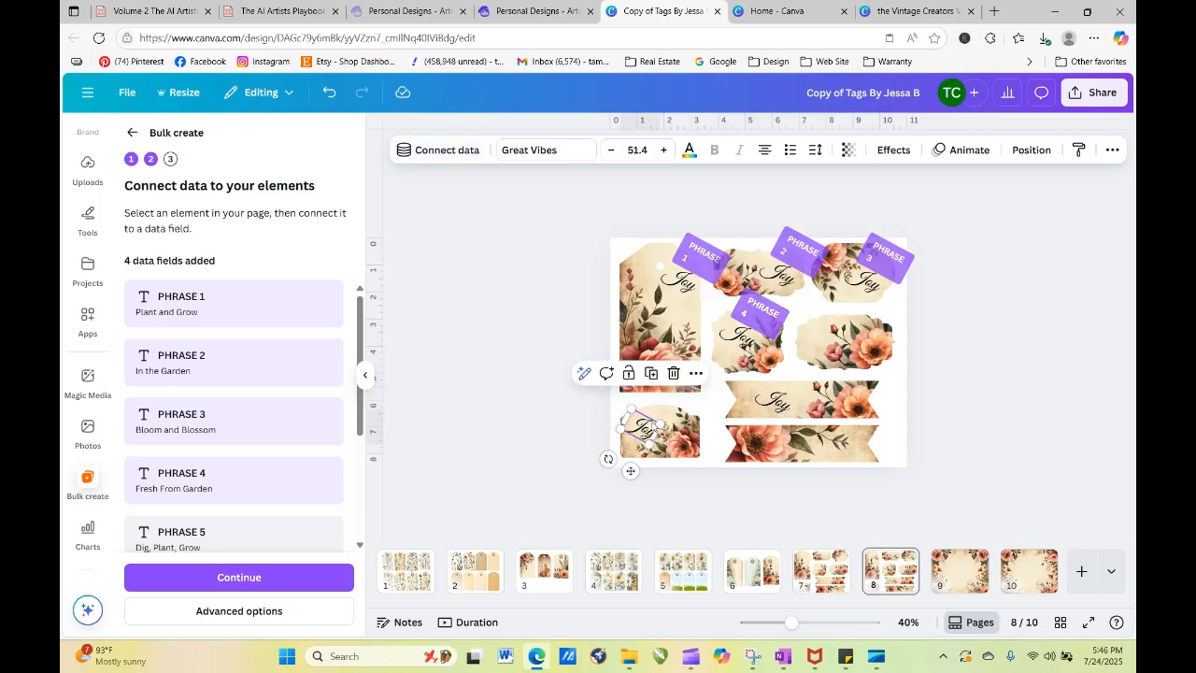
left_click(443, 151)
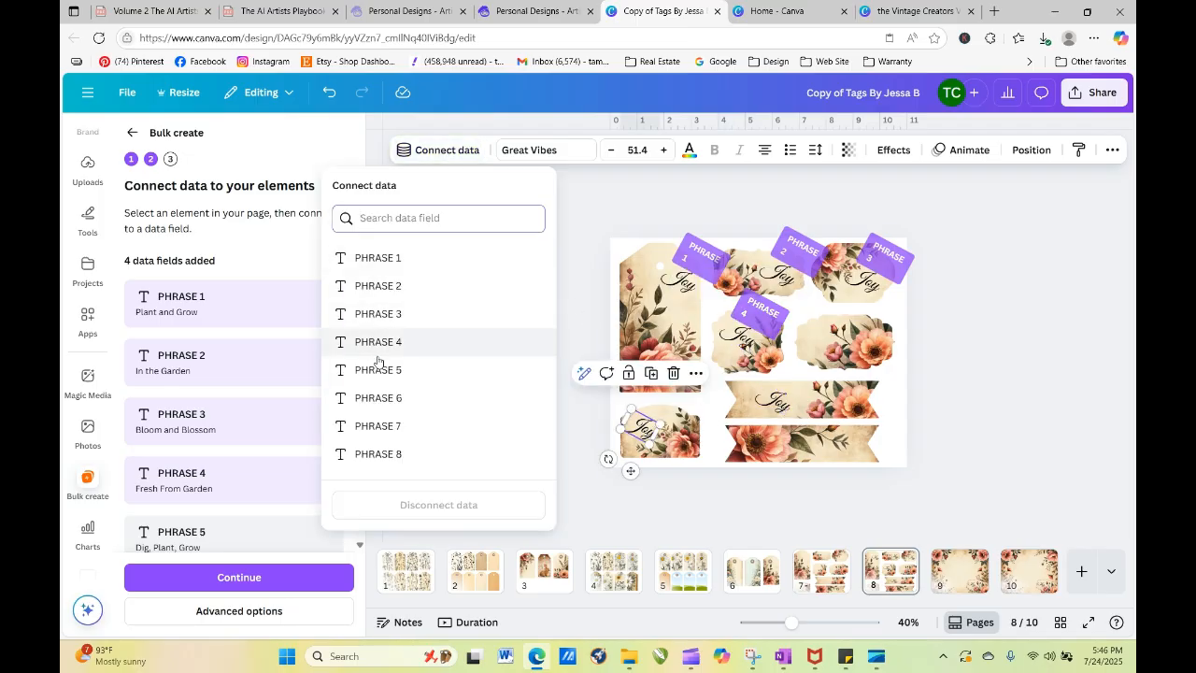
left_click(387, 397)
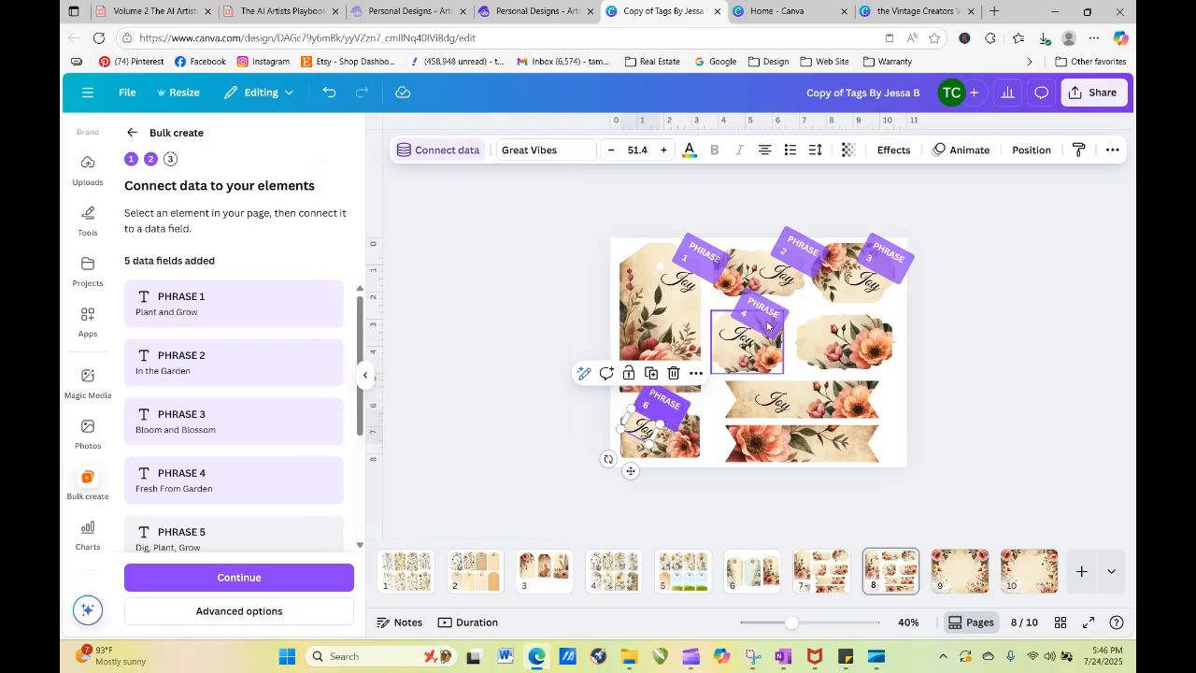
left_click(1007, 285)
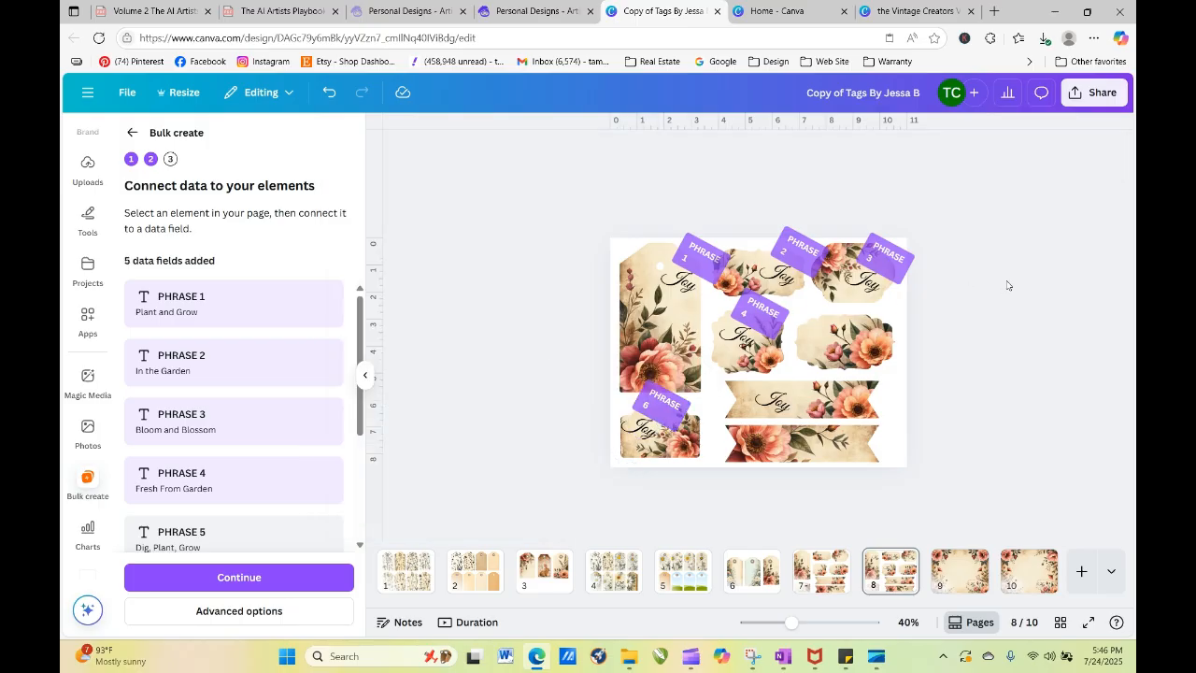
Step: Generate one bulk design from the connected phrases and open page 8 of the new design
left_click(275, 577)
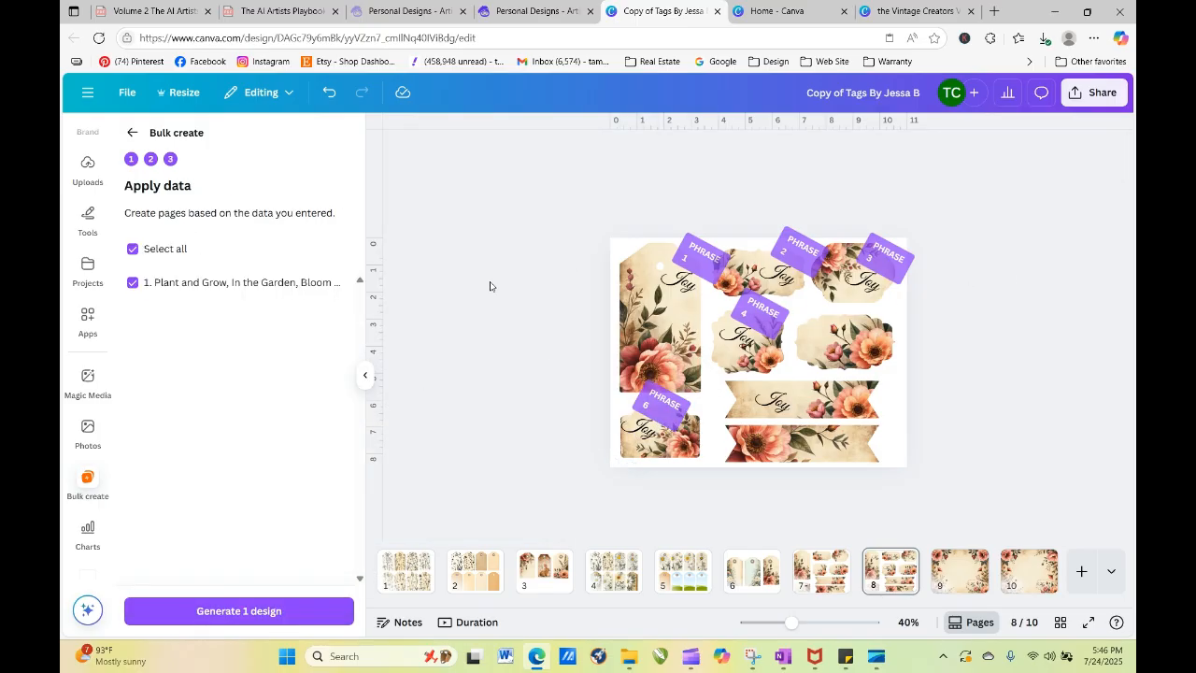
left_click(289, 611)
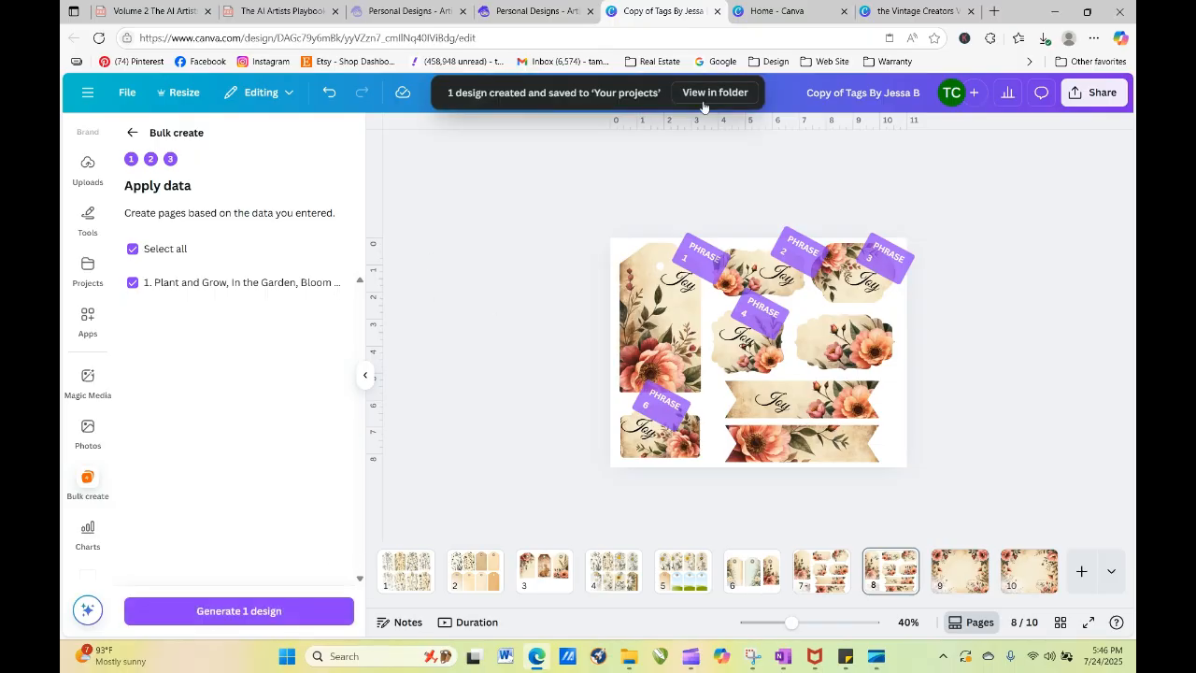
left_click(710, 94)
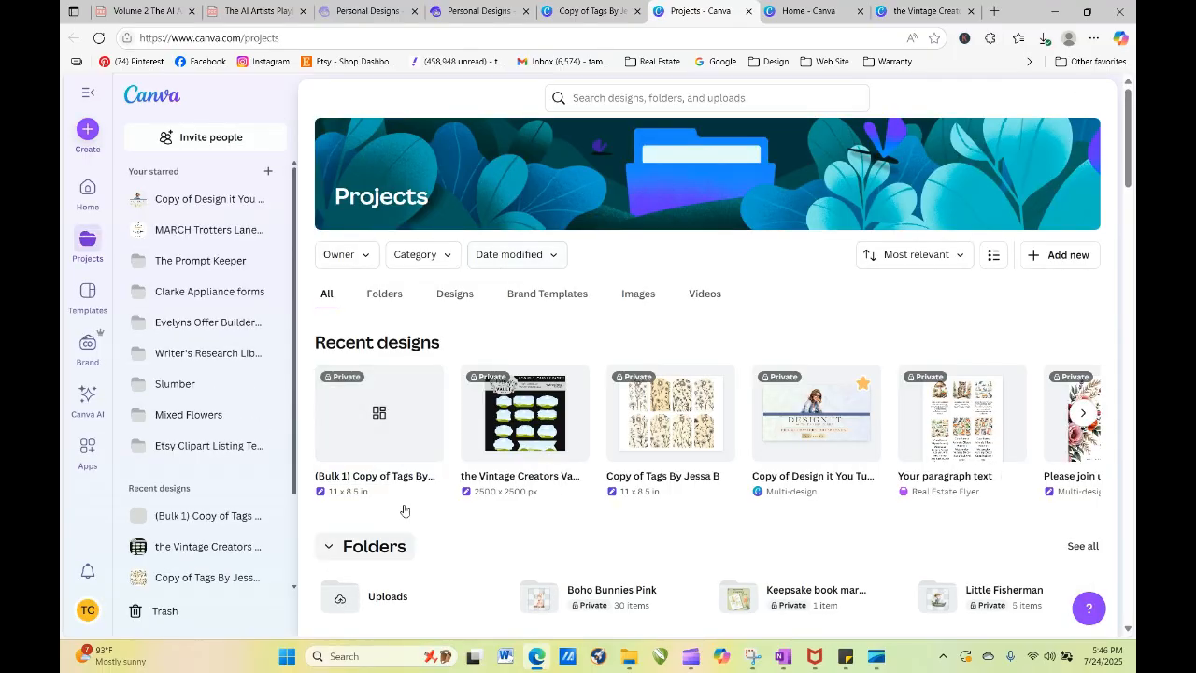
left_click(381, 425)
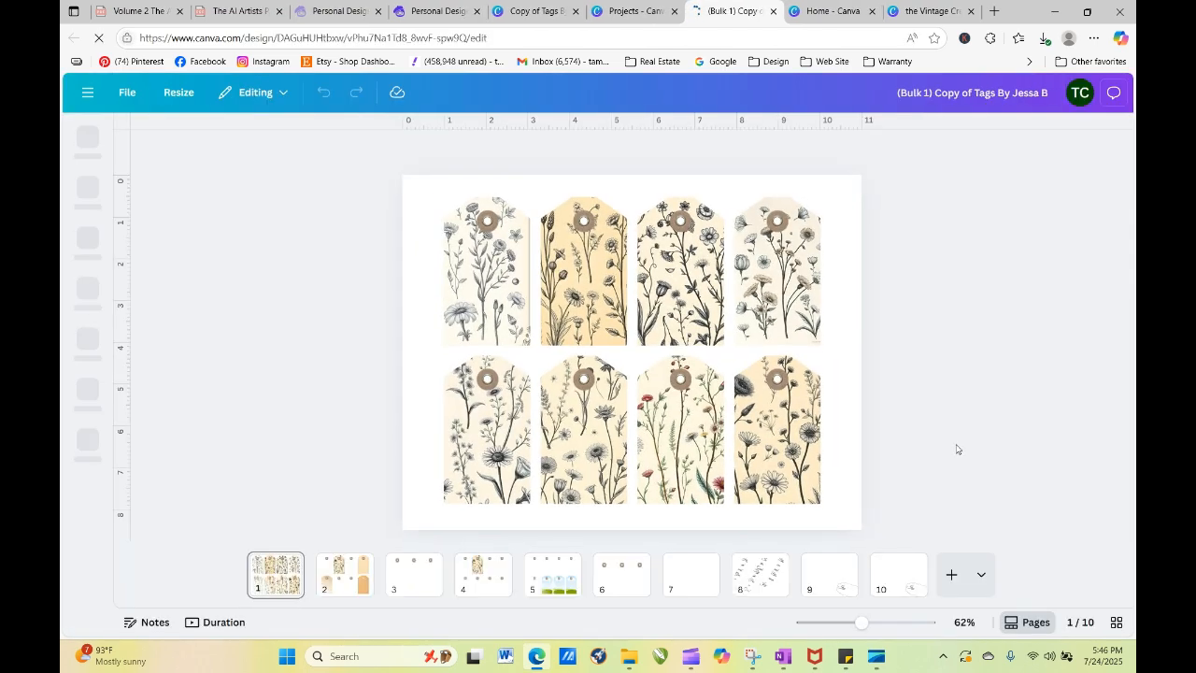
left_click(771, 579)
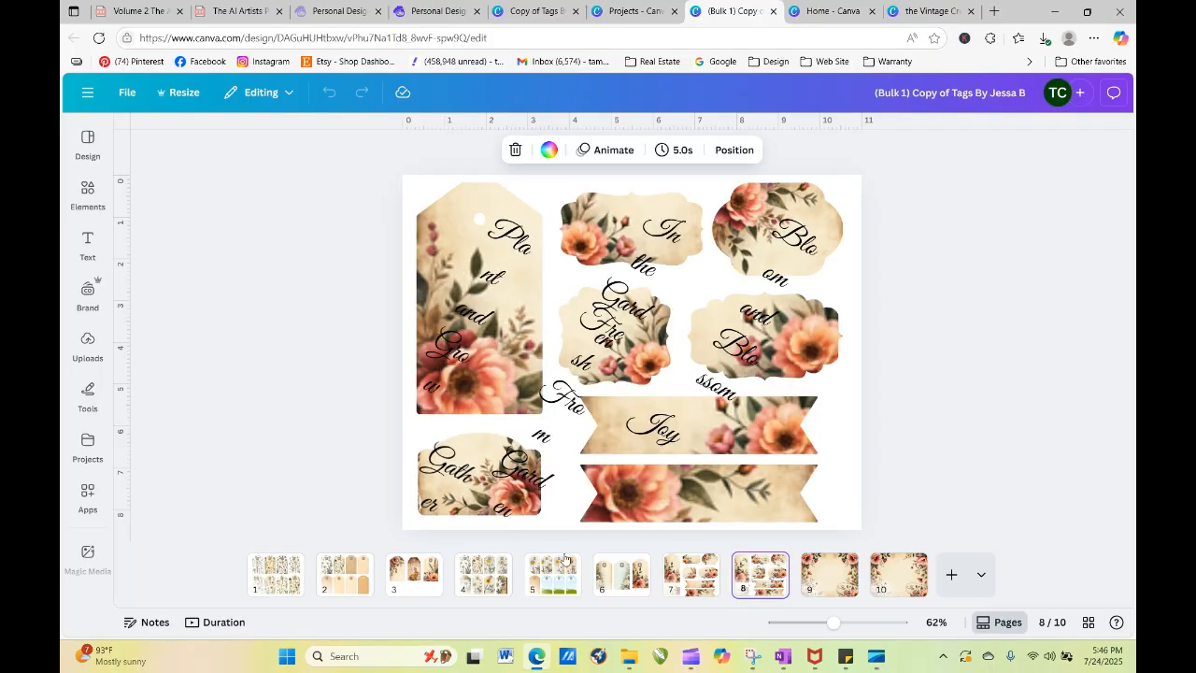
Step: Fit "Plant and Grow" on one line at font size 30.9 and place it just below the large tag's hole
left_click(617, 322)
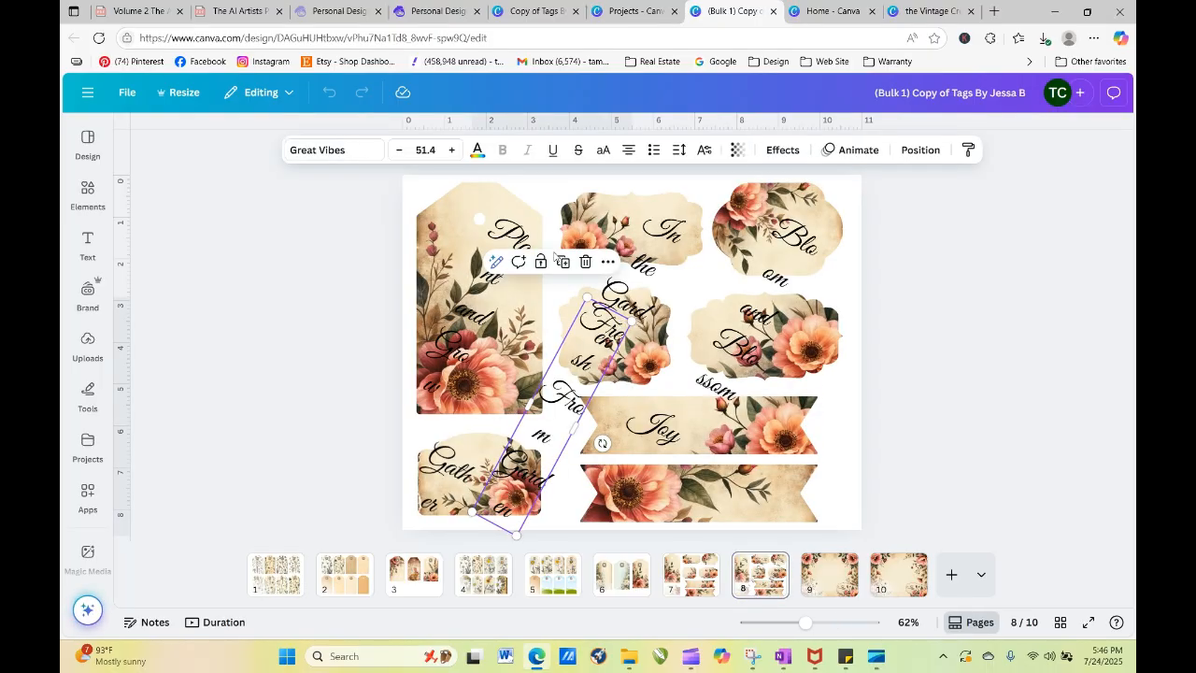
left_click(509, 252)
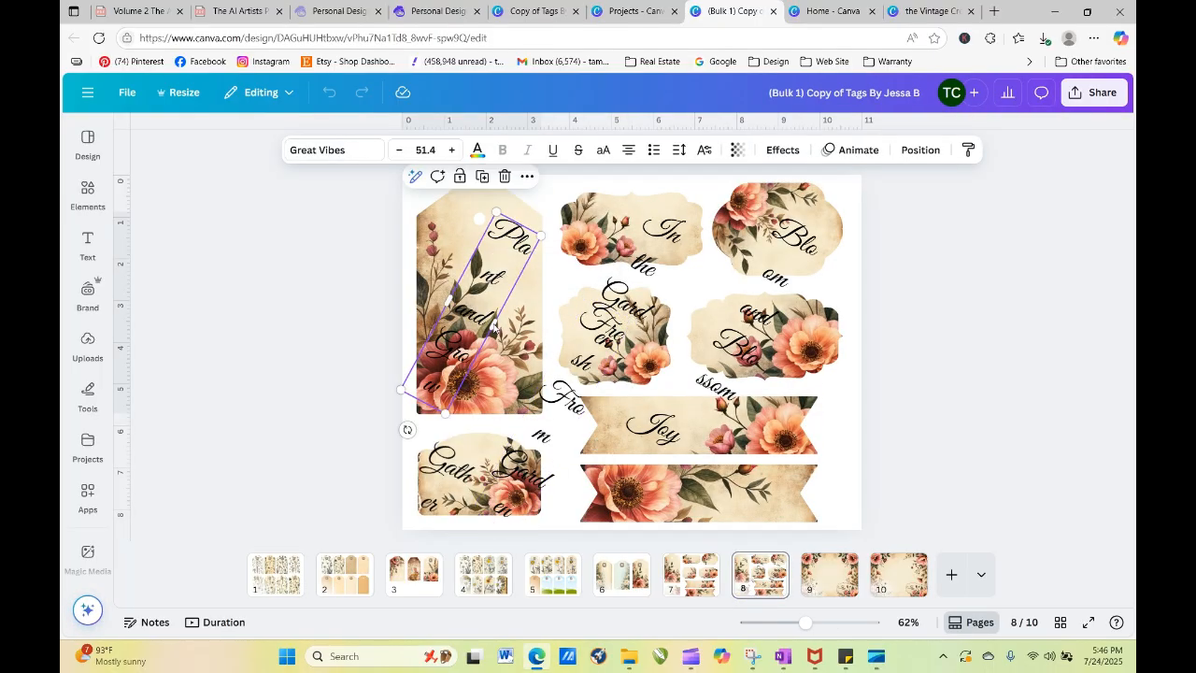
left_click_drag(493, 325, 400, 260)
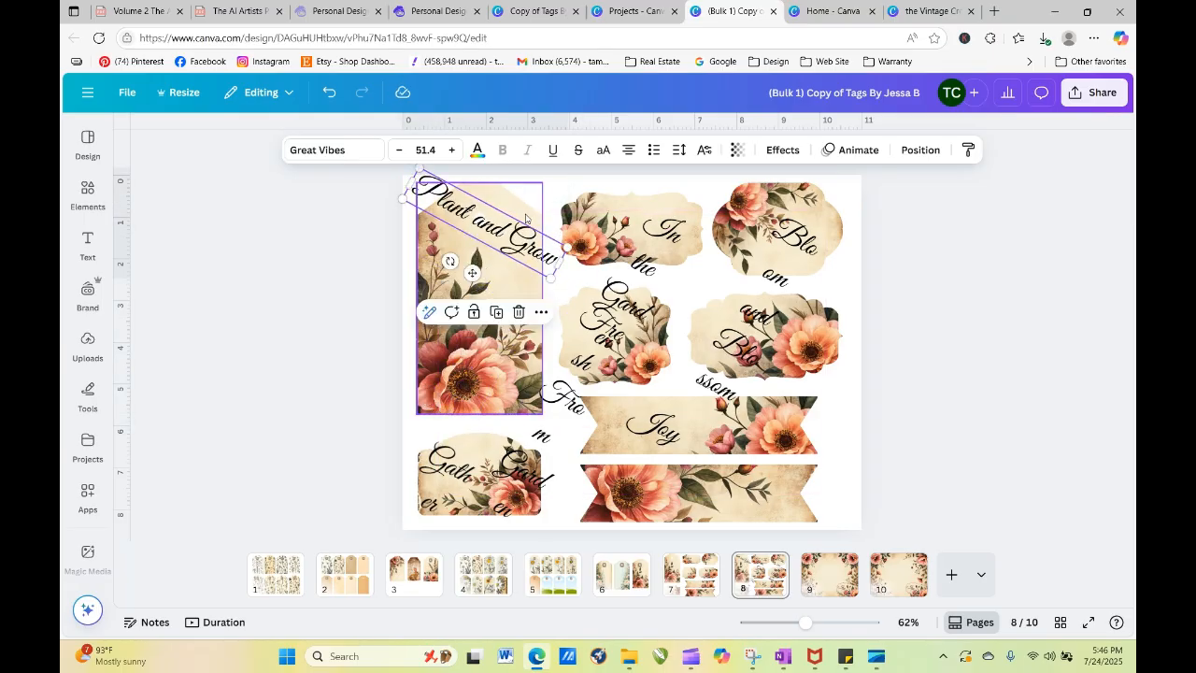
left_click_drag(447, 183, 472, 255)
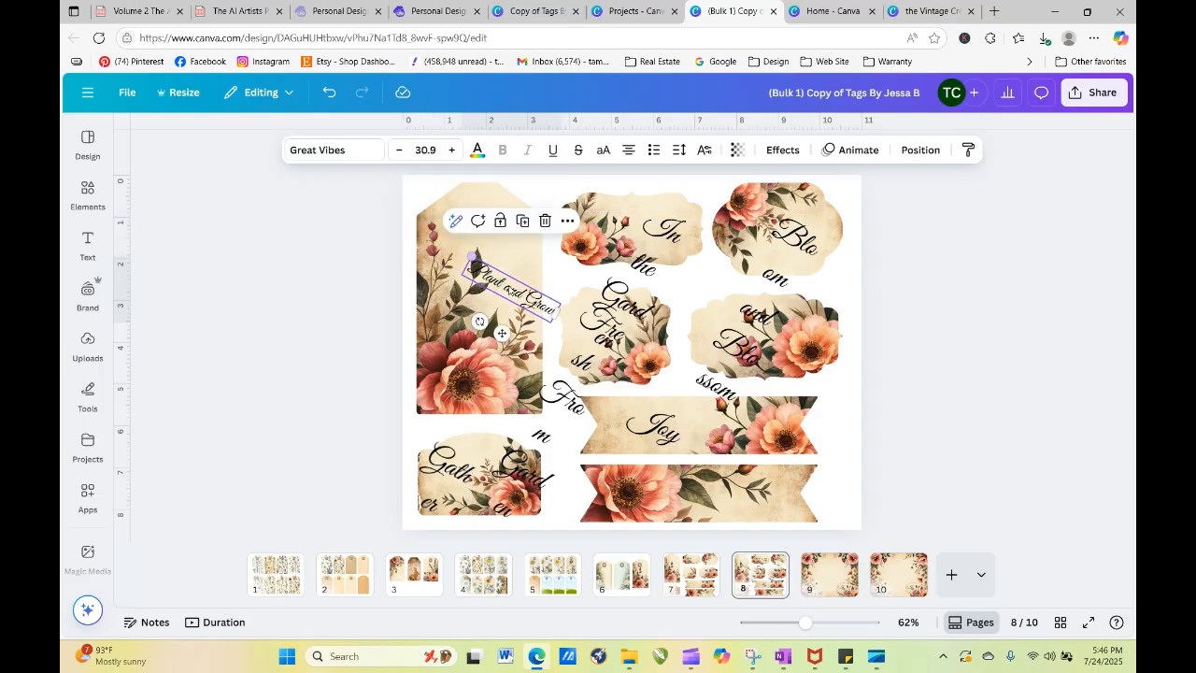
left_click_drag(528, 302, 507, 262)
Step: Widen the "In the Garden" text box and reduce its font size so it fits on one line within the upper middle label
left_click(667, 239)
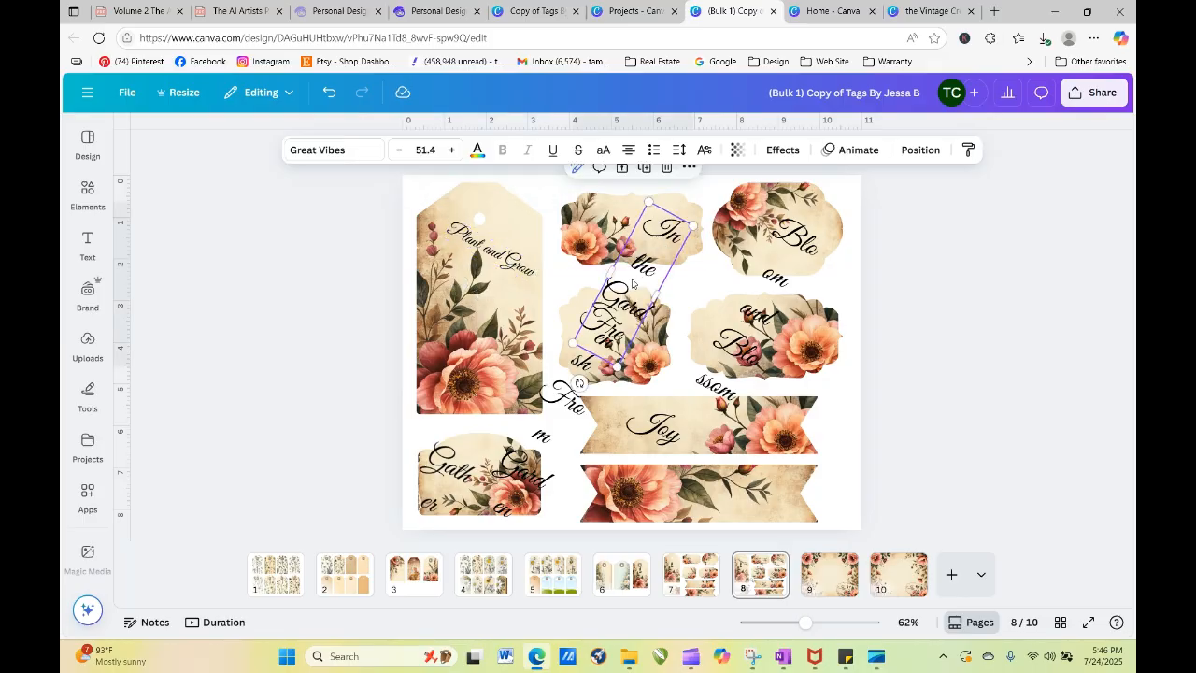
left_click_drag(609, 271, 543, 230)
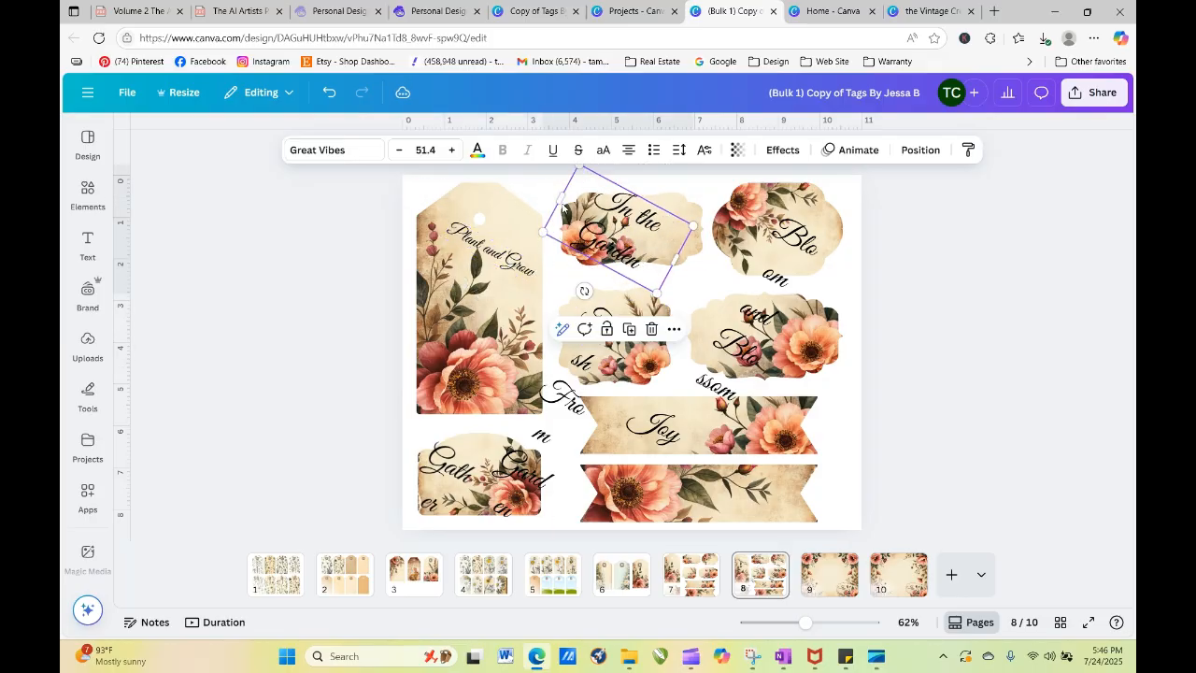
left_click(399, 150)
left_click(400, 150)
left_click(399, 151)
left_click(400, 151)
left_click(400, 150)
left_click(401, 150)
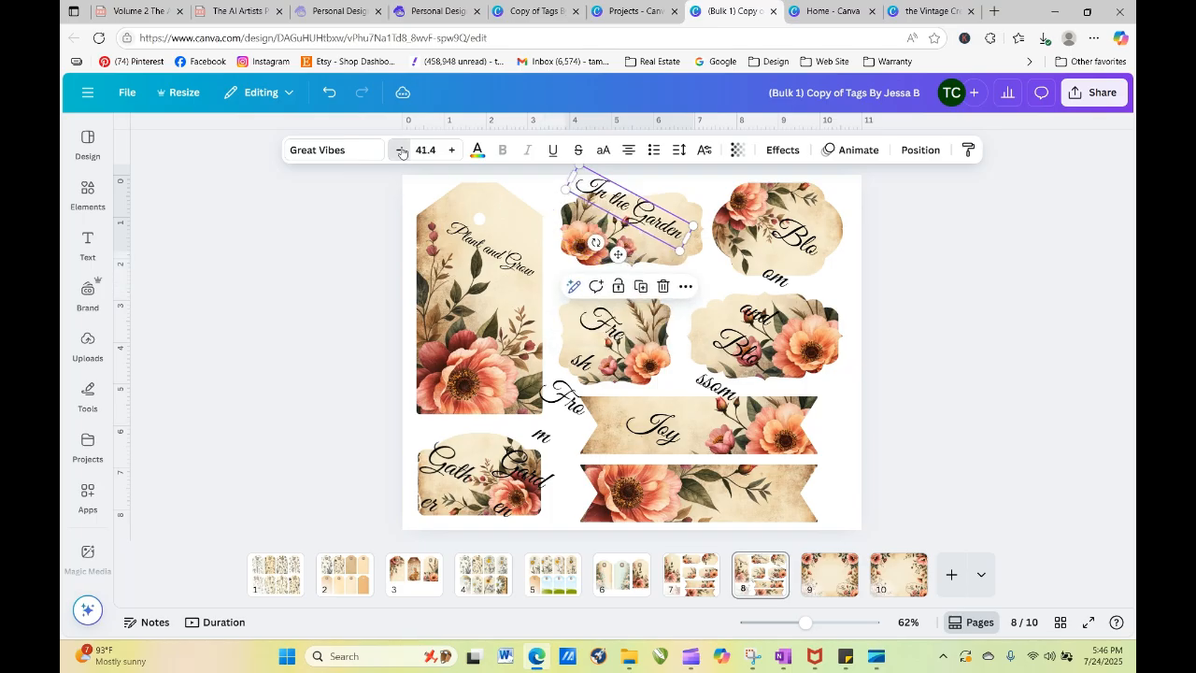
left_click(400, 151)
left_click(401, 151)
left_click(401, 150)
left_click(401, 150)
left_click(401, 150)
left_click(401, 151)
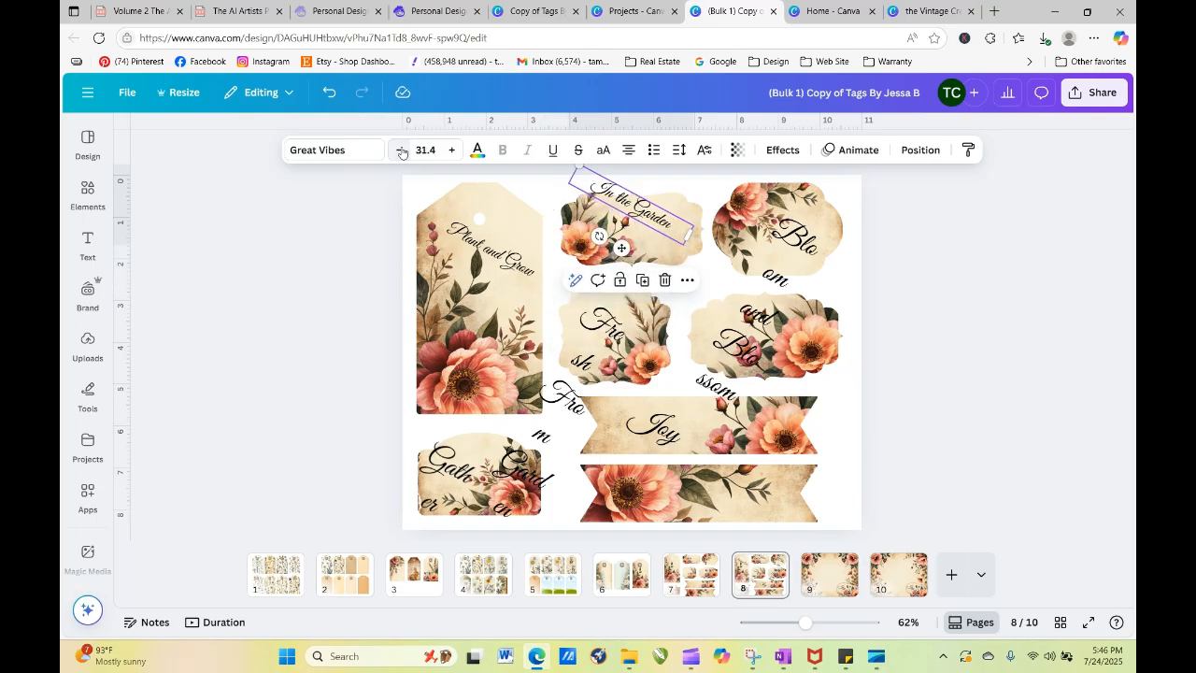
left_click(401, 151)
left_click(401, 150)
left_click(400, 150)
left_click(401, 151)
left_click_drag(631, 203, 650, 222)
Step: Reduce the "Bloom and Blossom" text to size 18.4 and adjust its placement within the oval label
left_click(775, 269)
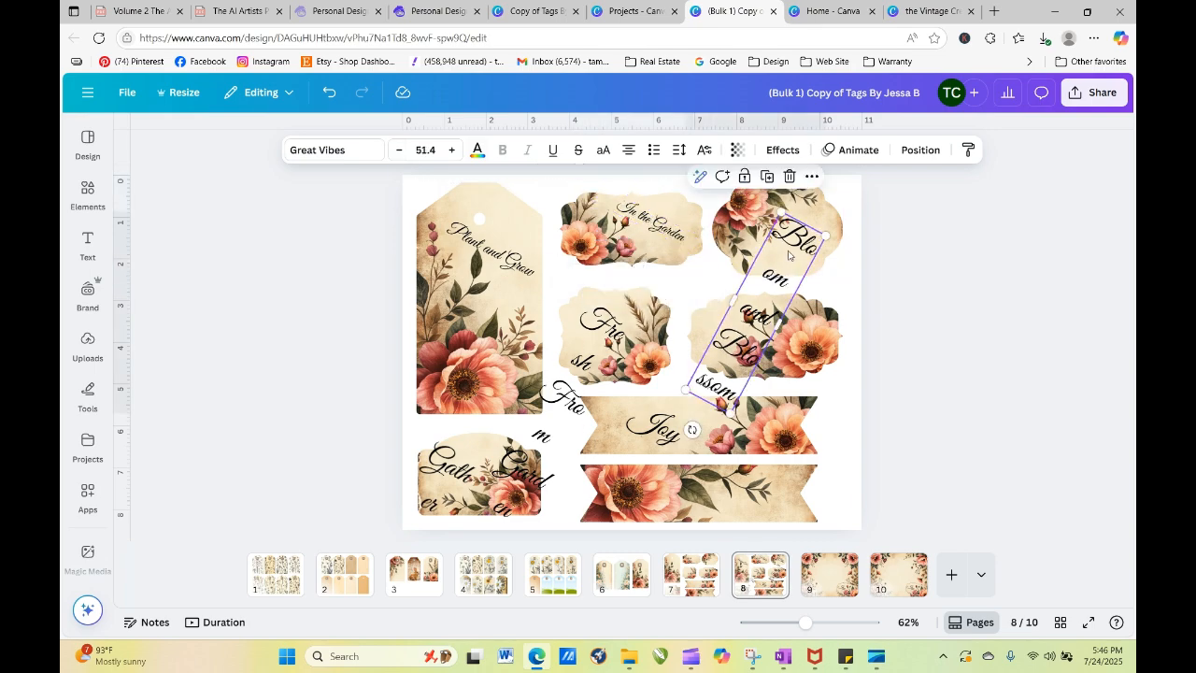
left_click(401, 153)
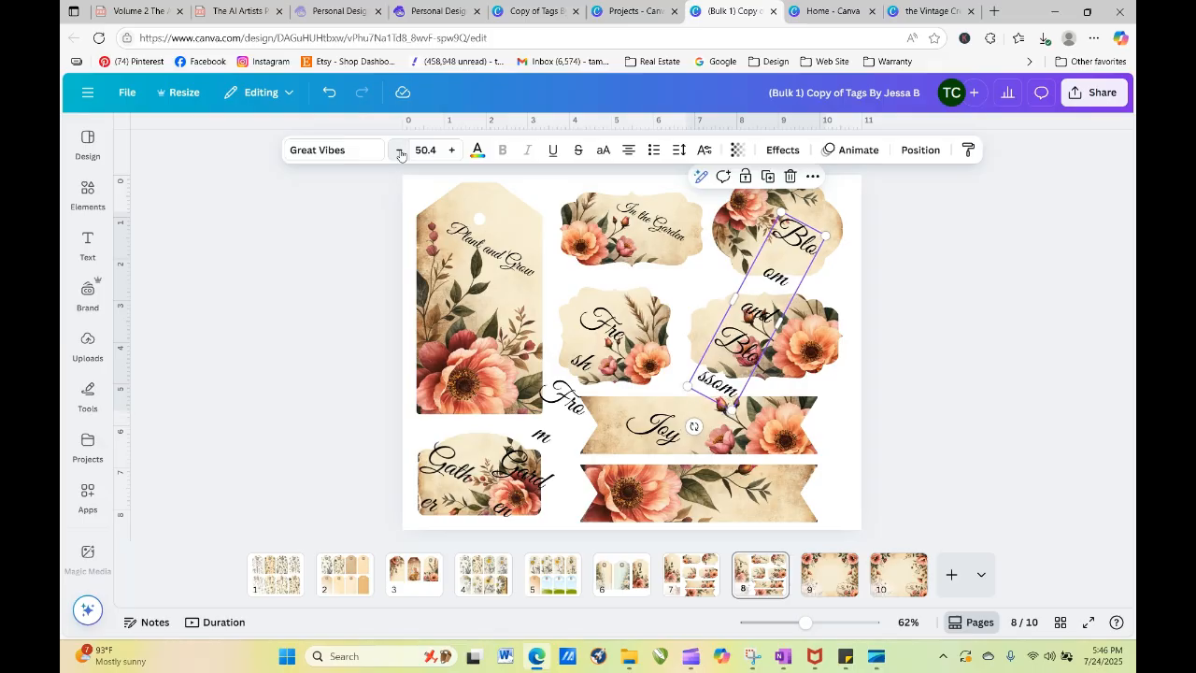
left_click(401, 152)
left_click(400, 150)
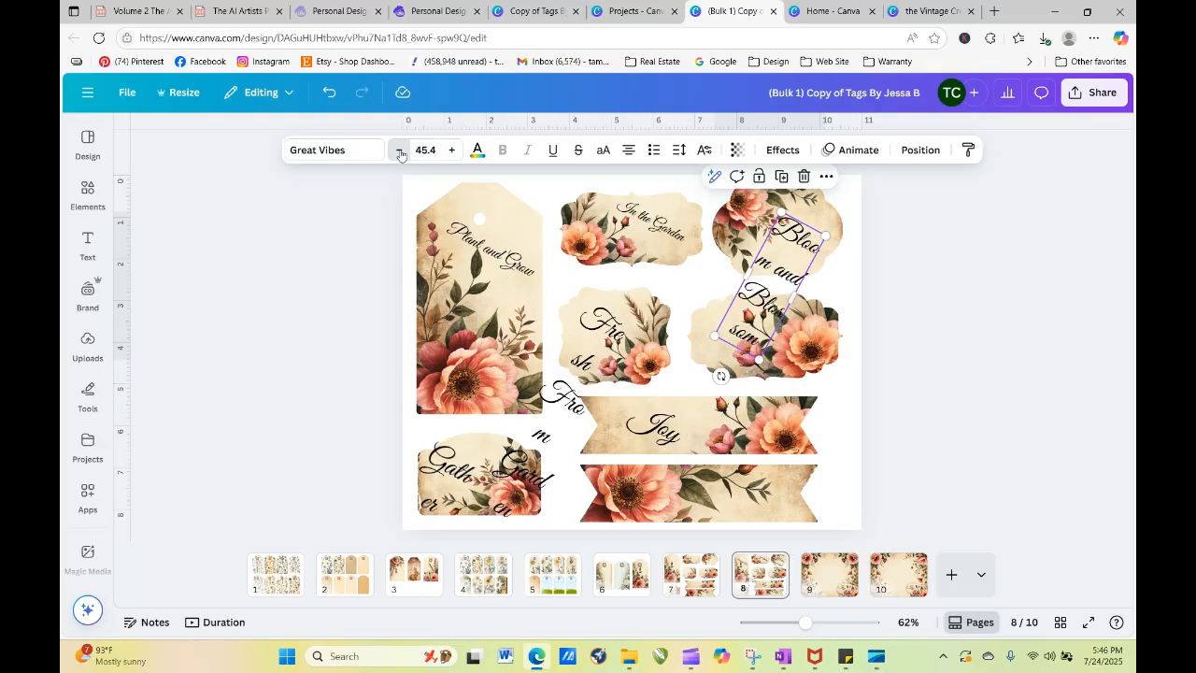
left_click(399, 150)
left_click(400, 150)
left_click(400, 151)
left_click(400, 151)
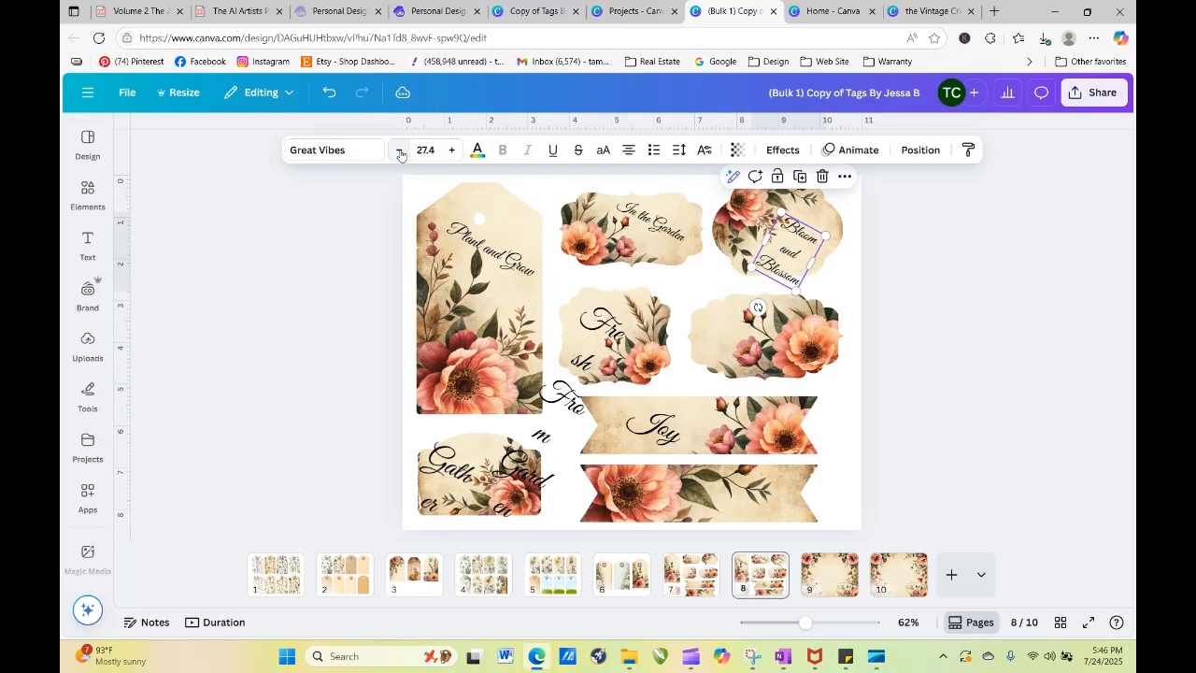
left_click(400, 150)
left_click(400, 150)
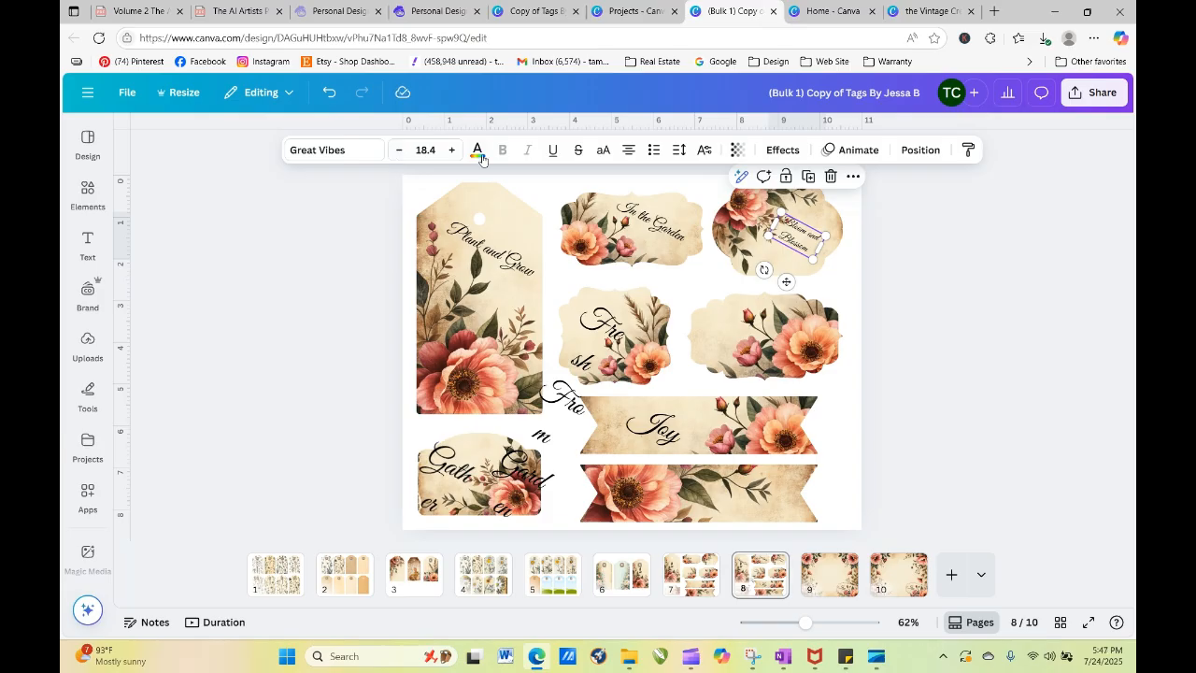
left_click_drag(813, 260, 845, 300)
left_click(907, 301)
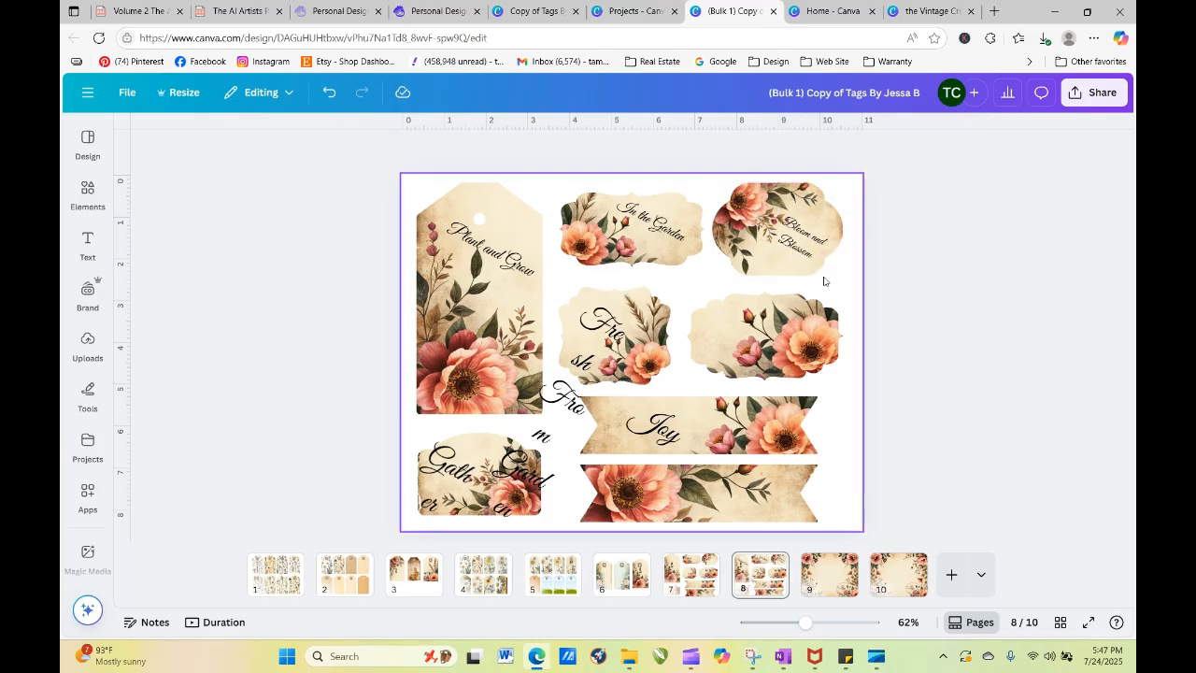
Step: Move the "Fresh From Garden" text off its label and outside the page
left_click(588, 360)
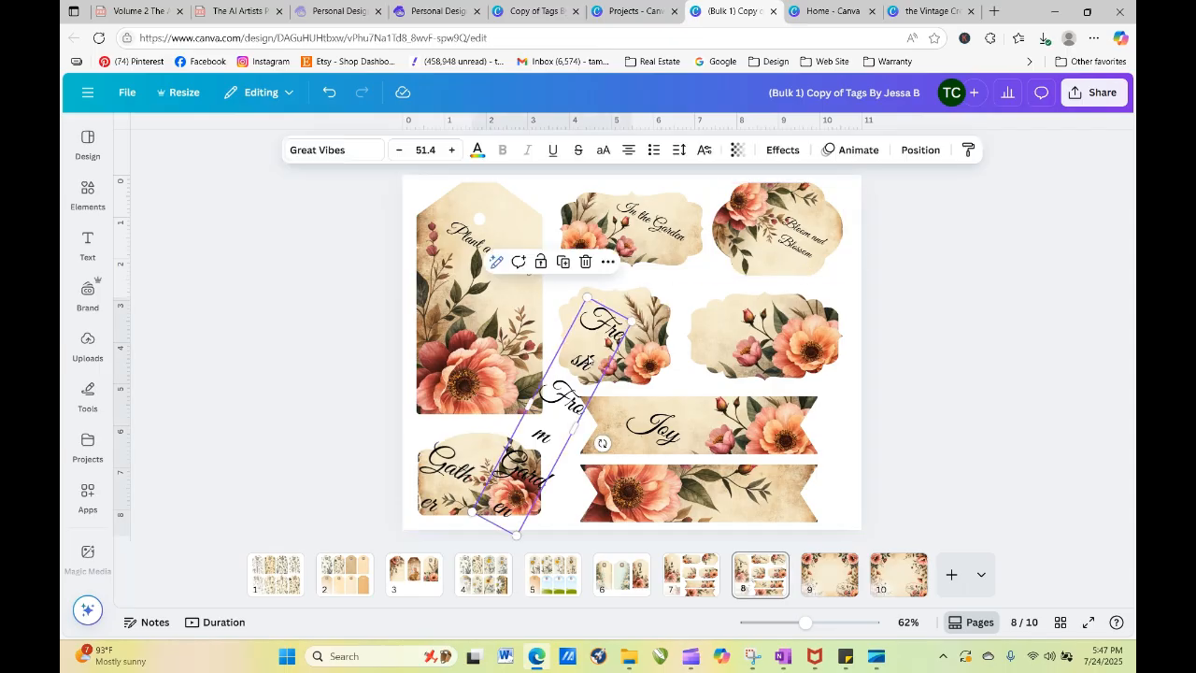
left_click_drag(589, 361, 1056, 201)
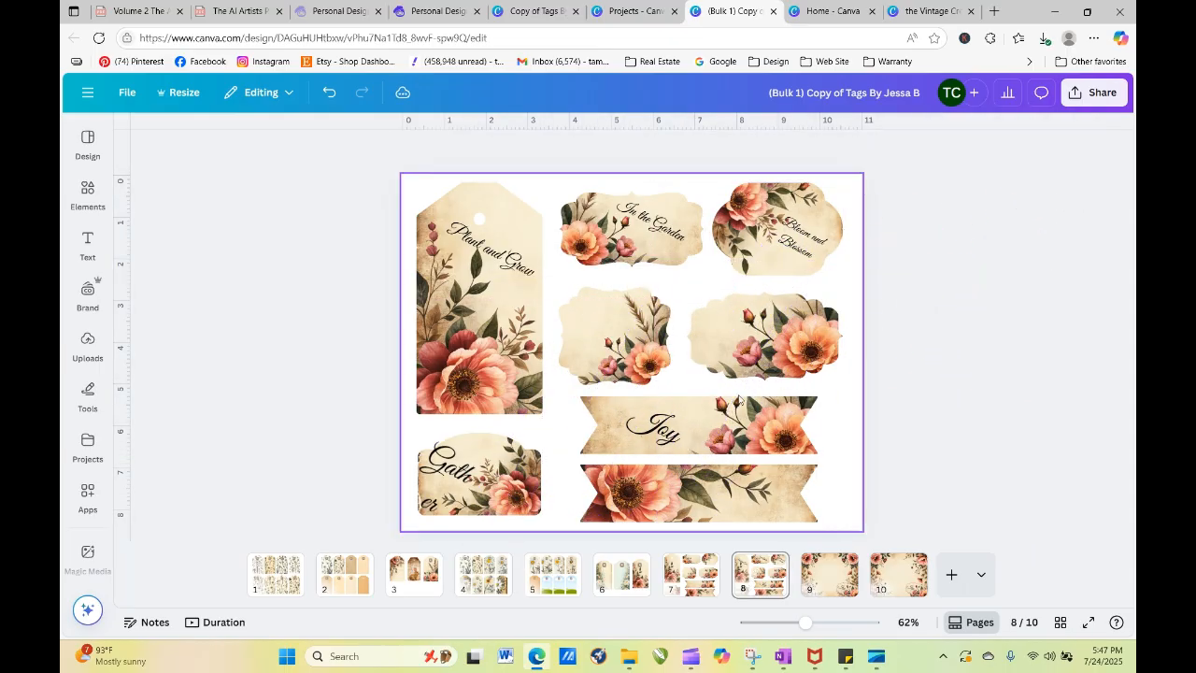
Step: Delete the "Gather" text from the small tag below the large tag
left_click(473, 476)
key("Delete")
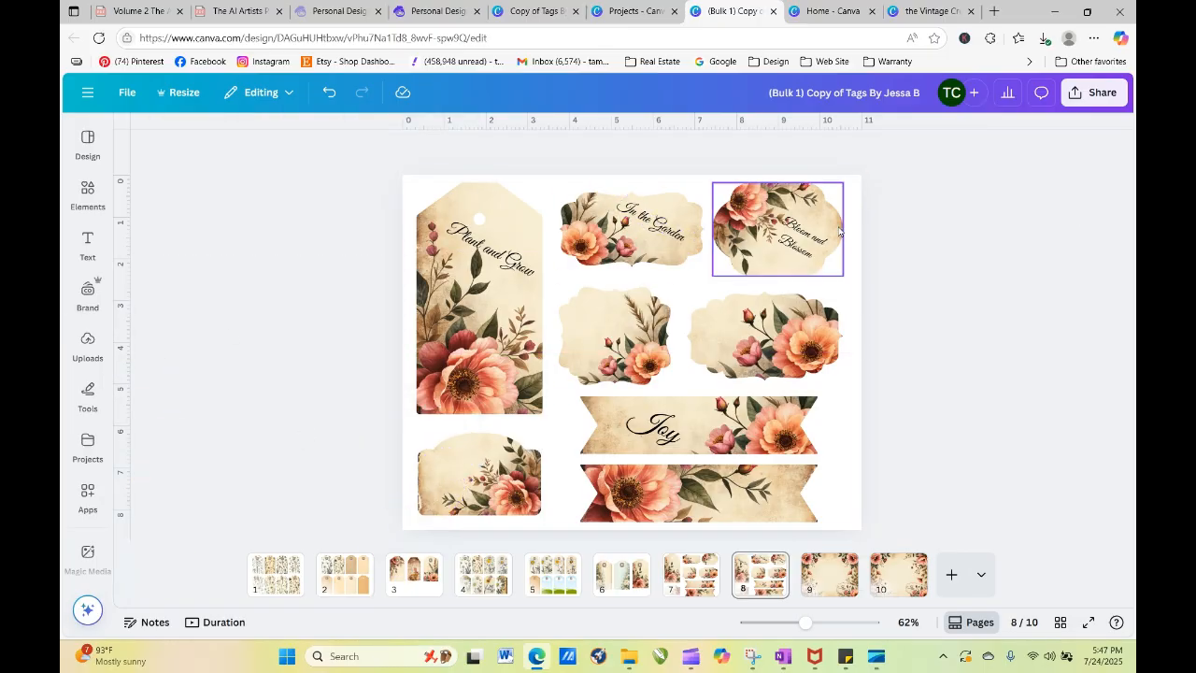
Step: Enlarge the "Bloom and Blossom" text to size 29.3 and tilt it upward to the right within the oval label
left_click(814, 245)
left_click_drag(765, 275, 789, 287)
left_click_drag(792, 240, 840, 222)
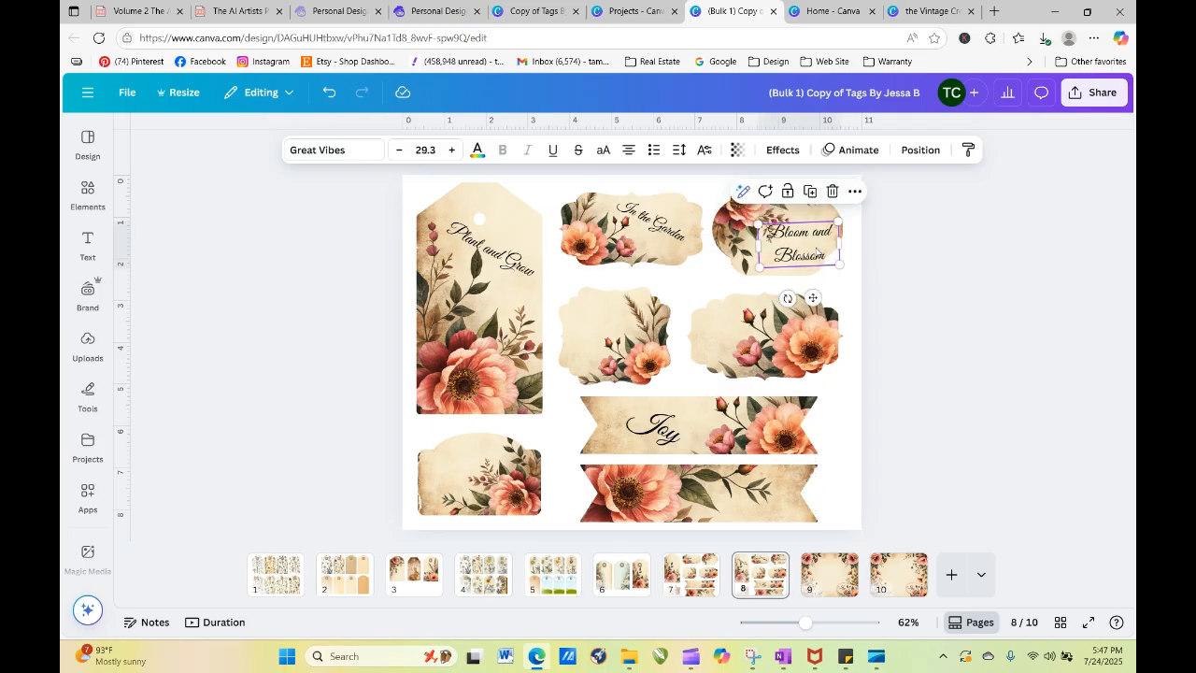
left_click_drag(787, 298, 820, 273)
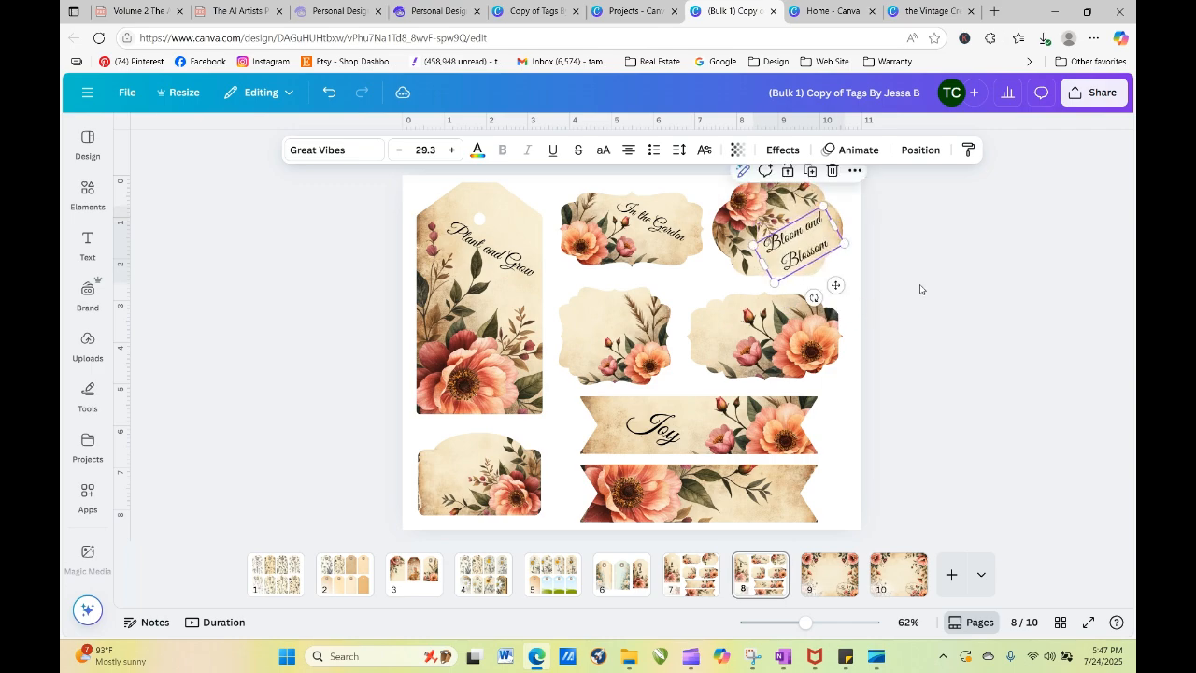
left_click(918, 286)
left_click(821, 253)
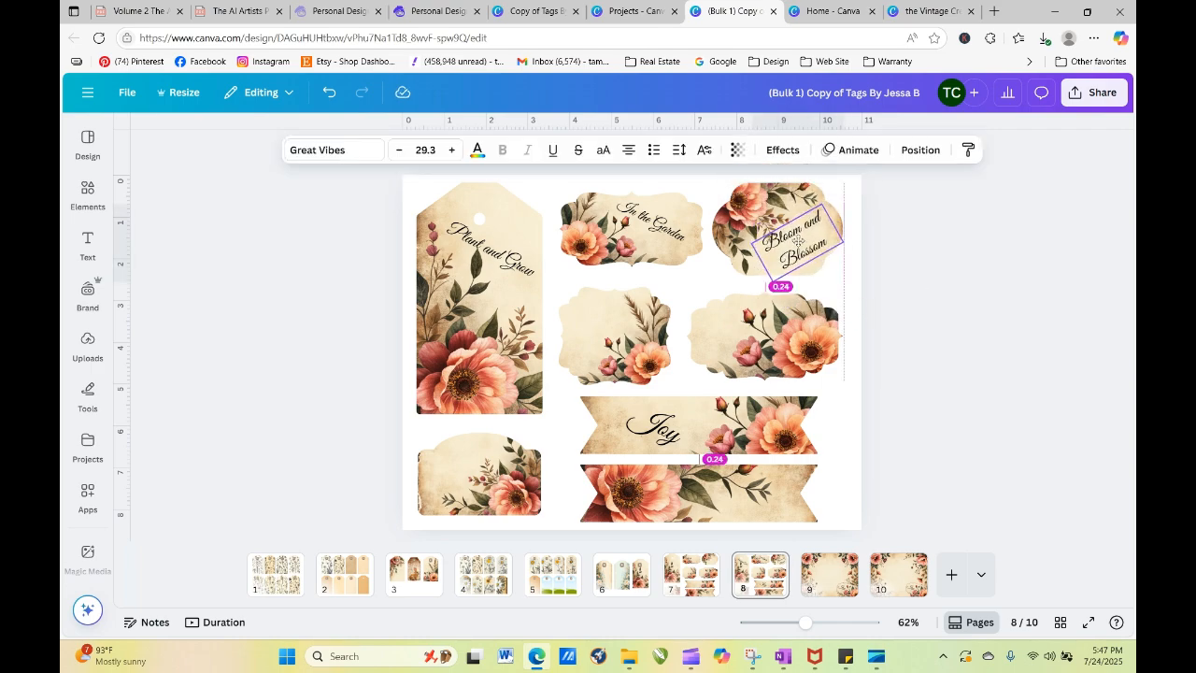
left_click(878, 244)
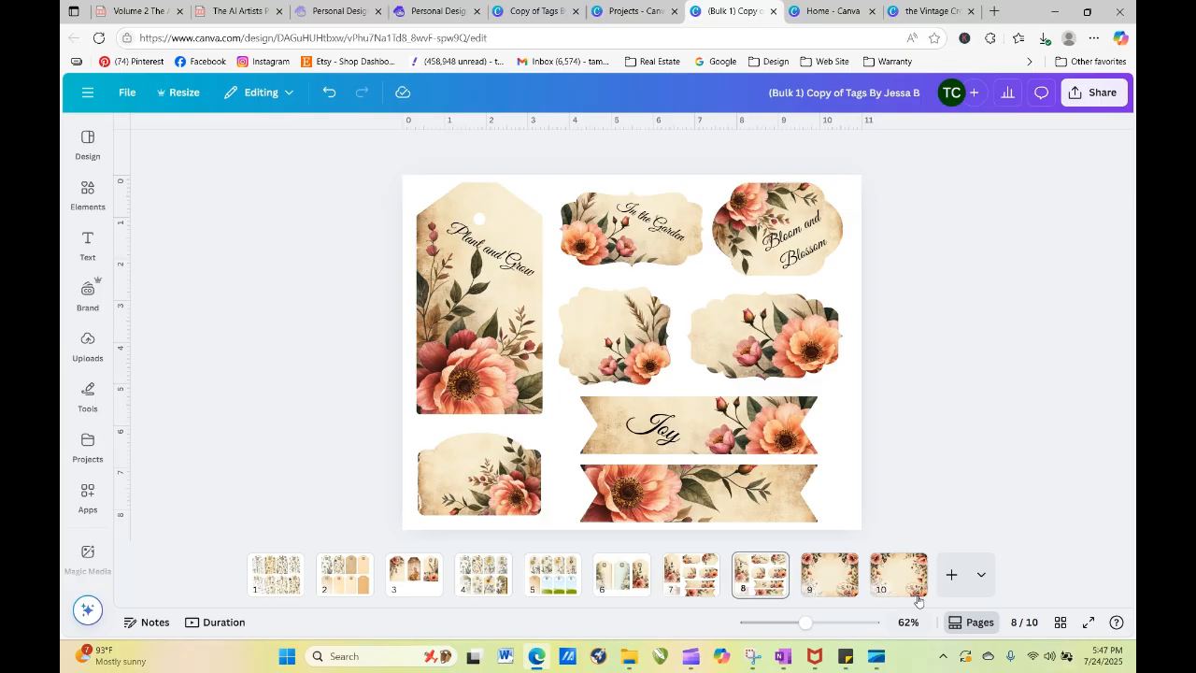
Step: Add a blank page after page 10 and insert a circular frame on it
left_click(951, 574)
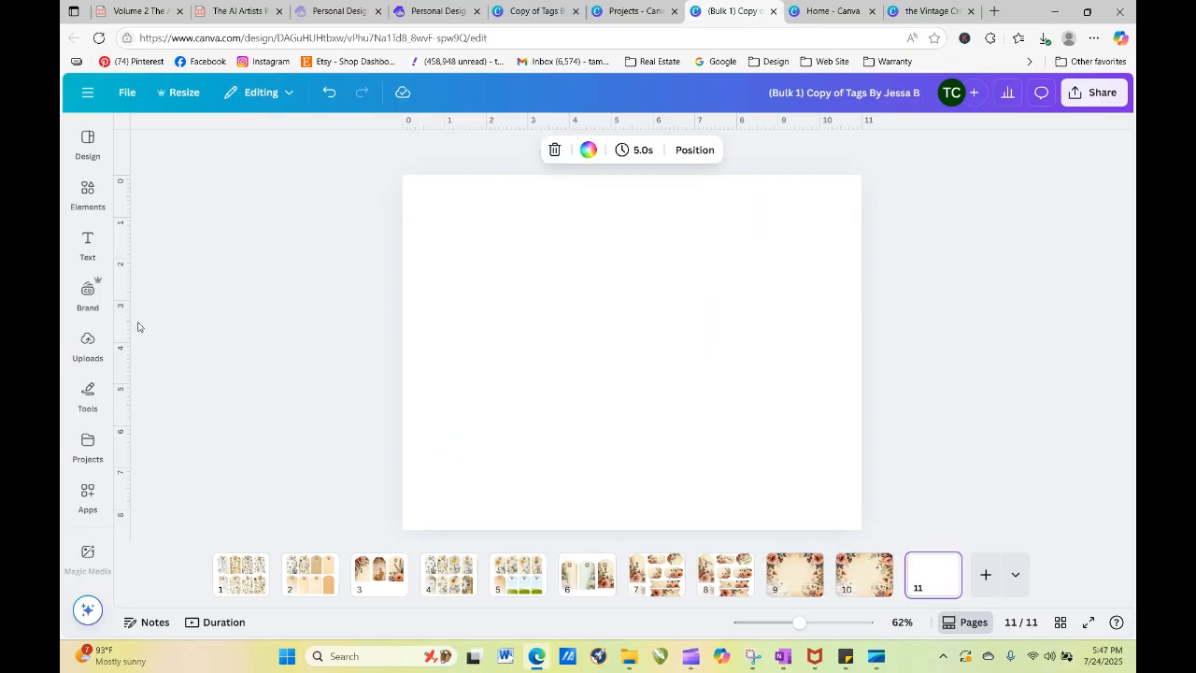
left_click(88, 194)
left_click(88, 245)
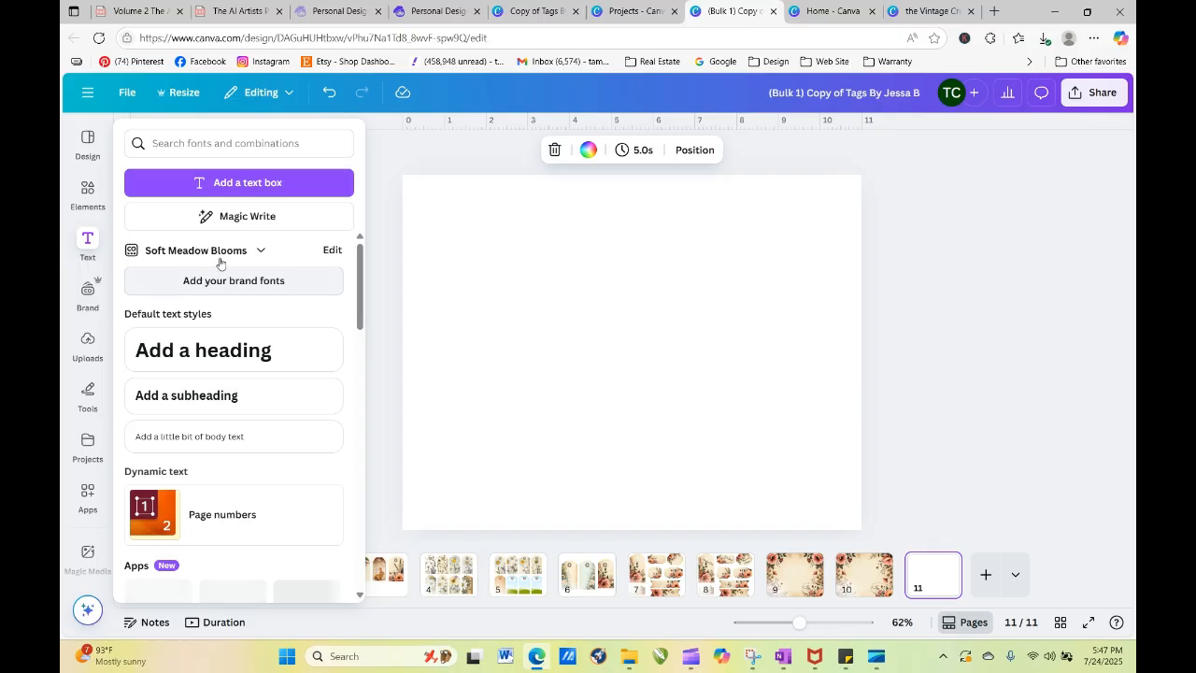
left_click(88, 195)
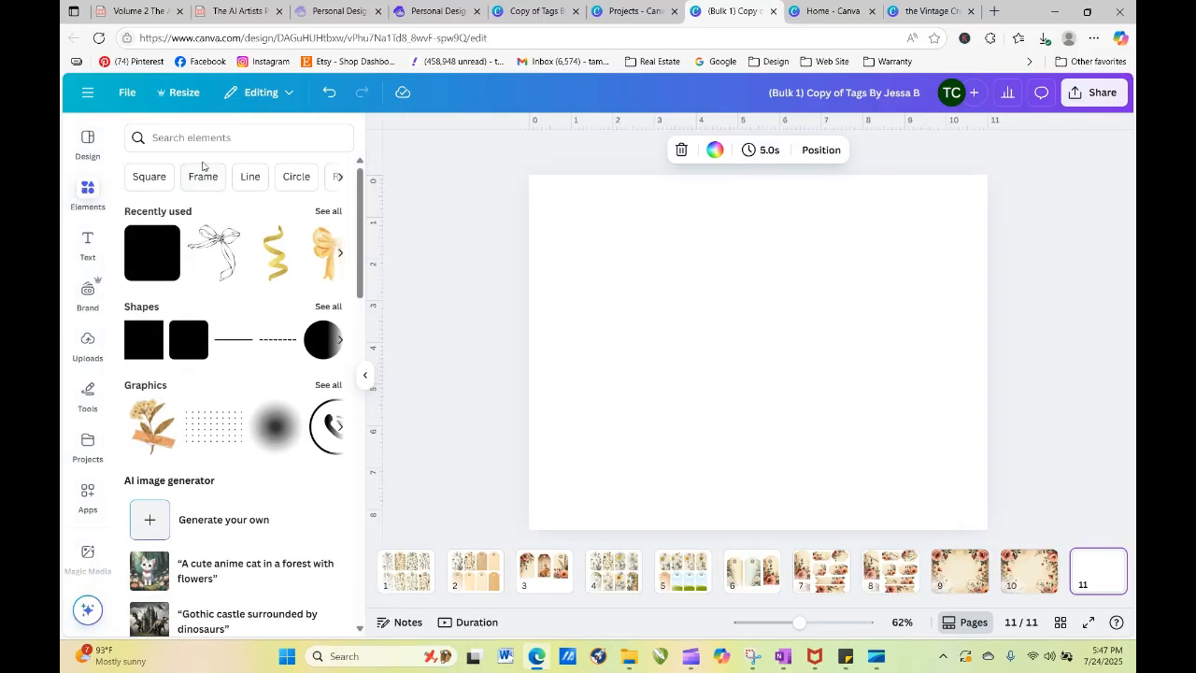
left_click(202, 176)
left_click(276, 379)
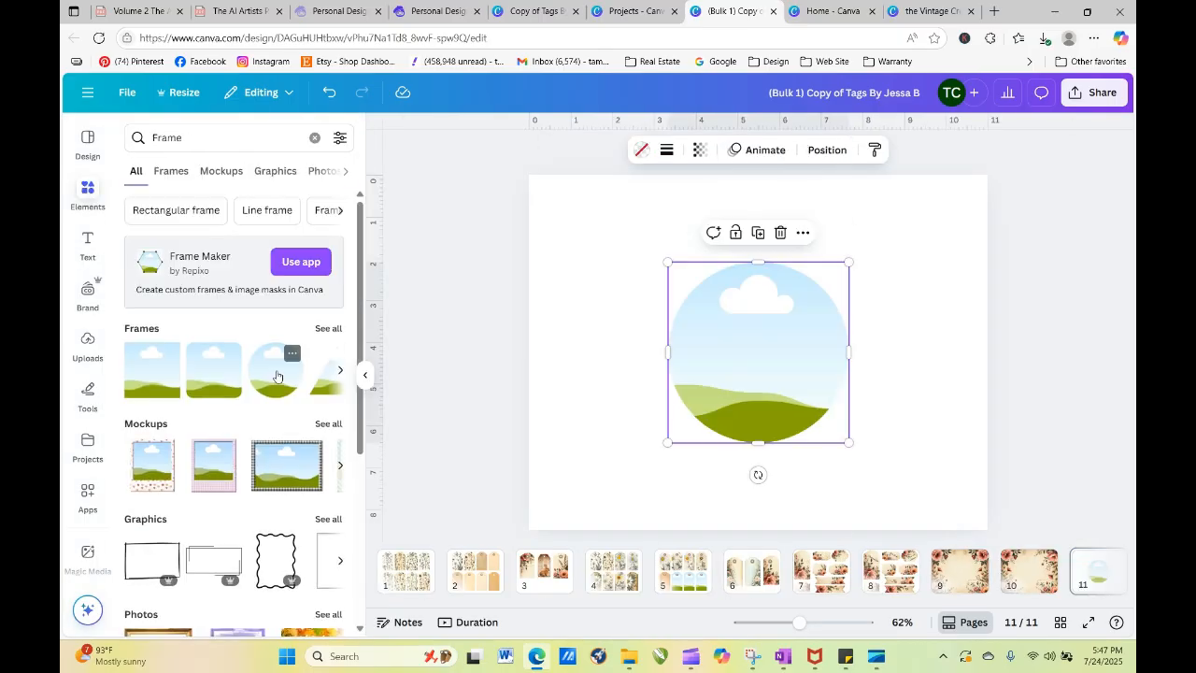
Step: Shrink the circular frame to about 2.75 in across and place it near the page's upper-left corner
left_click_drag(757, 361, 636, 286)
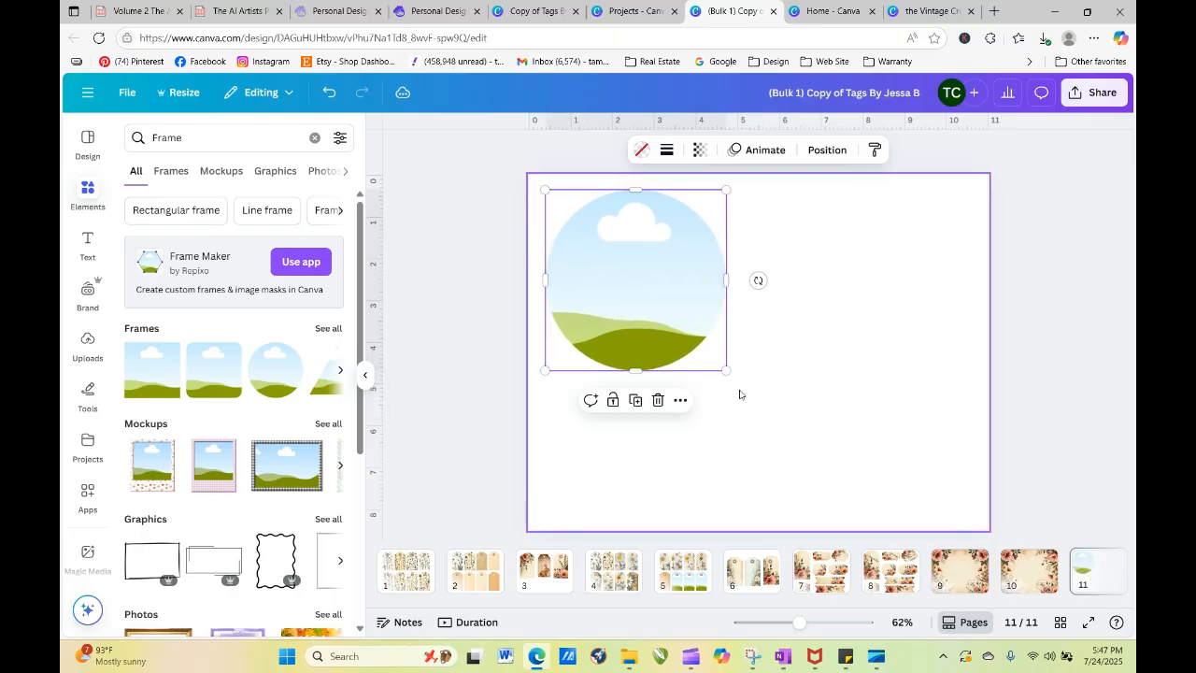
left_click_drag(727, 369, 667, 305)
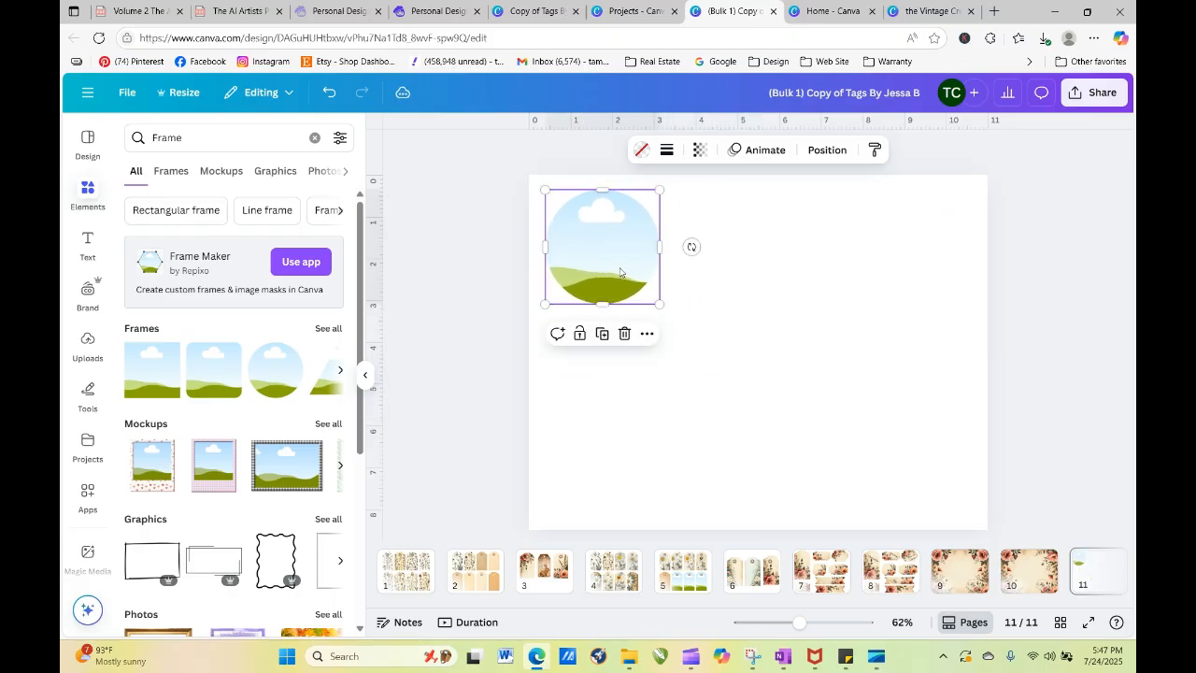
left_click_drag(621, 272, 631, 285)
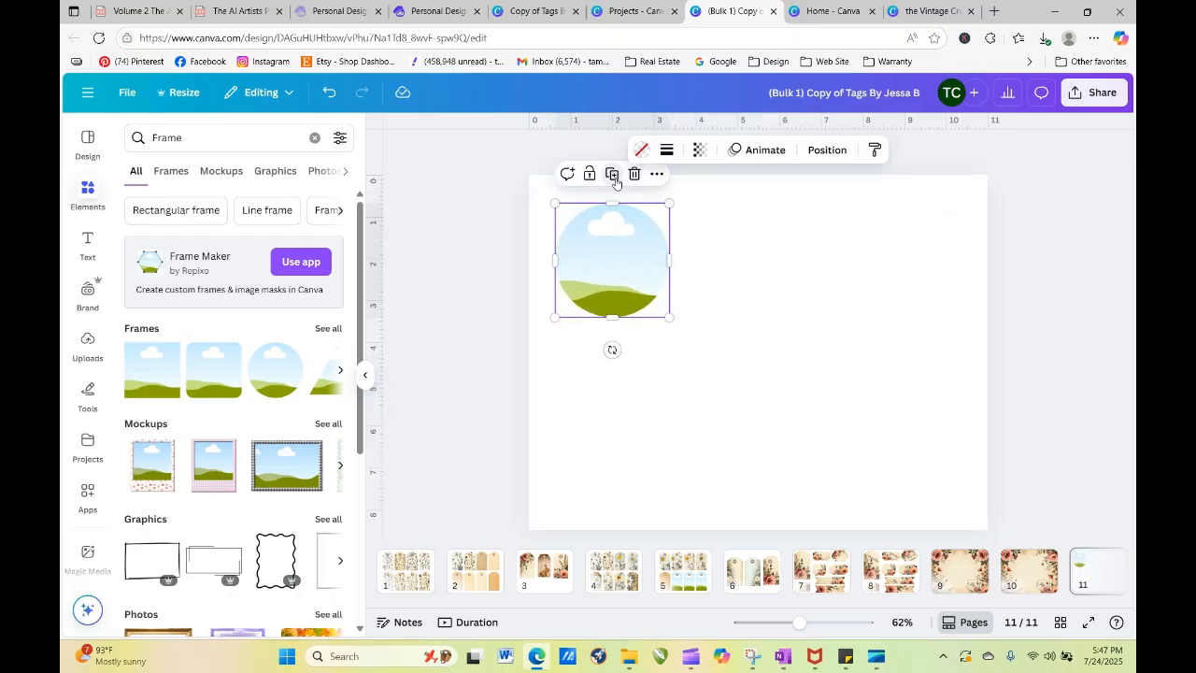
Step: Duplicate the circular frame twice to make a row of three and tidy up their spacing and alignment
left_click(612, 174)
left_click(749, 251)
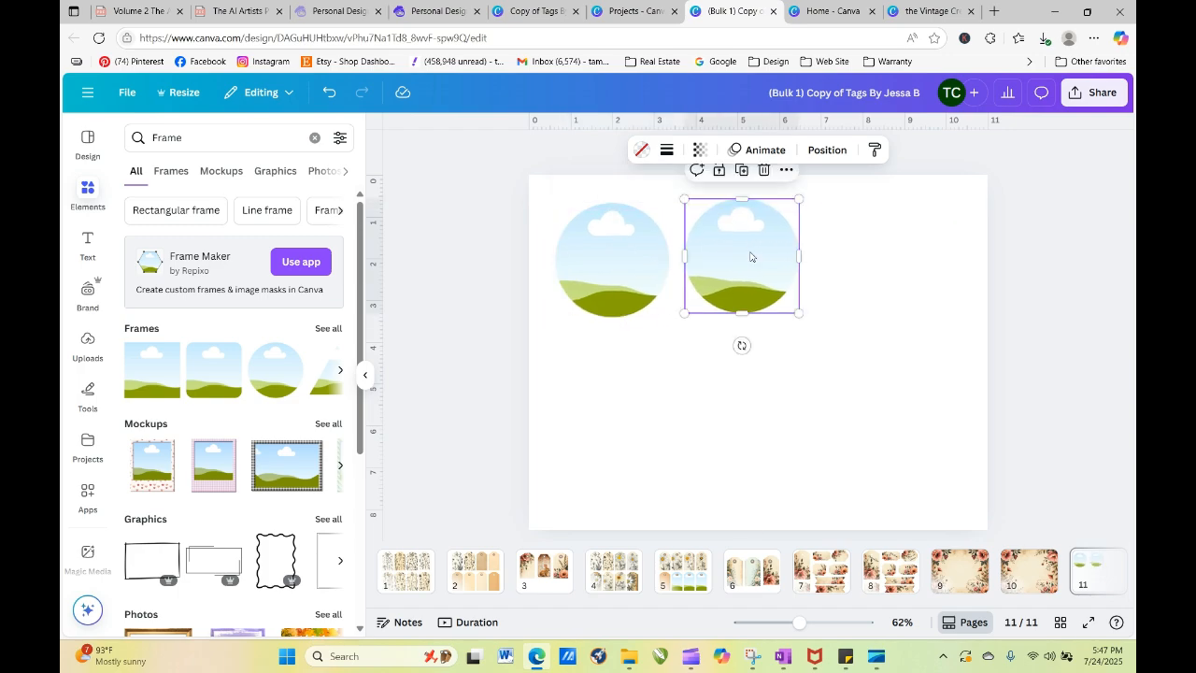
left_click(742, 170)
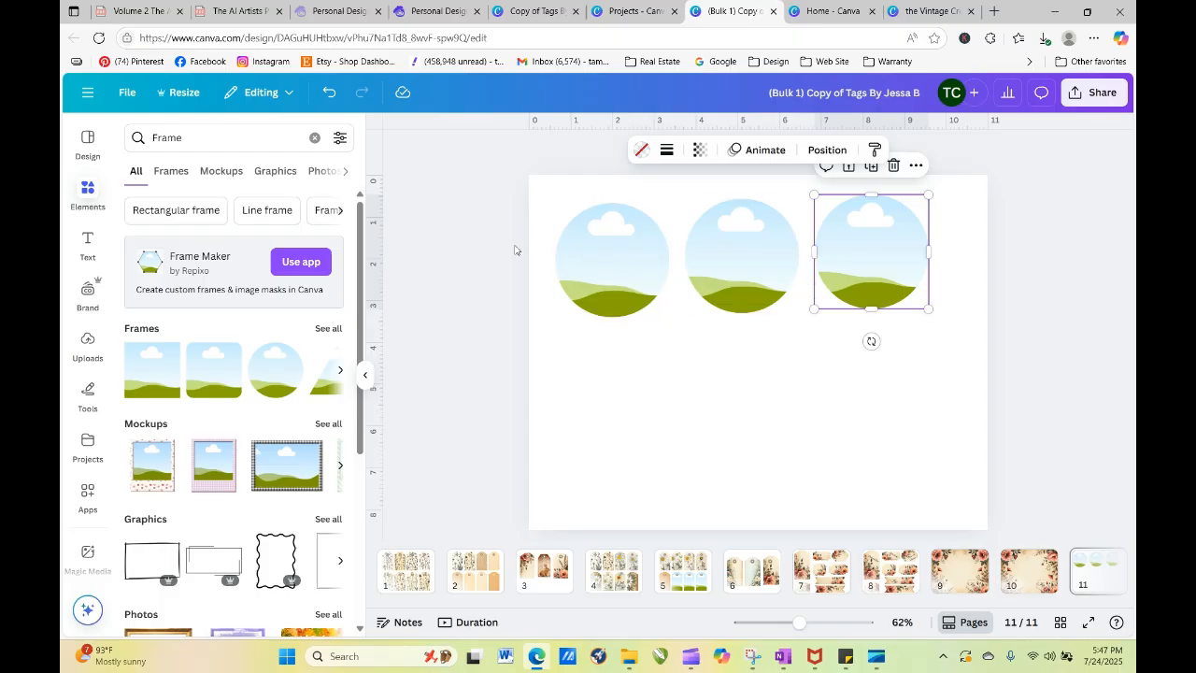
left_click_drag(513, 249, 941, 318)
left_click(796, 167)
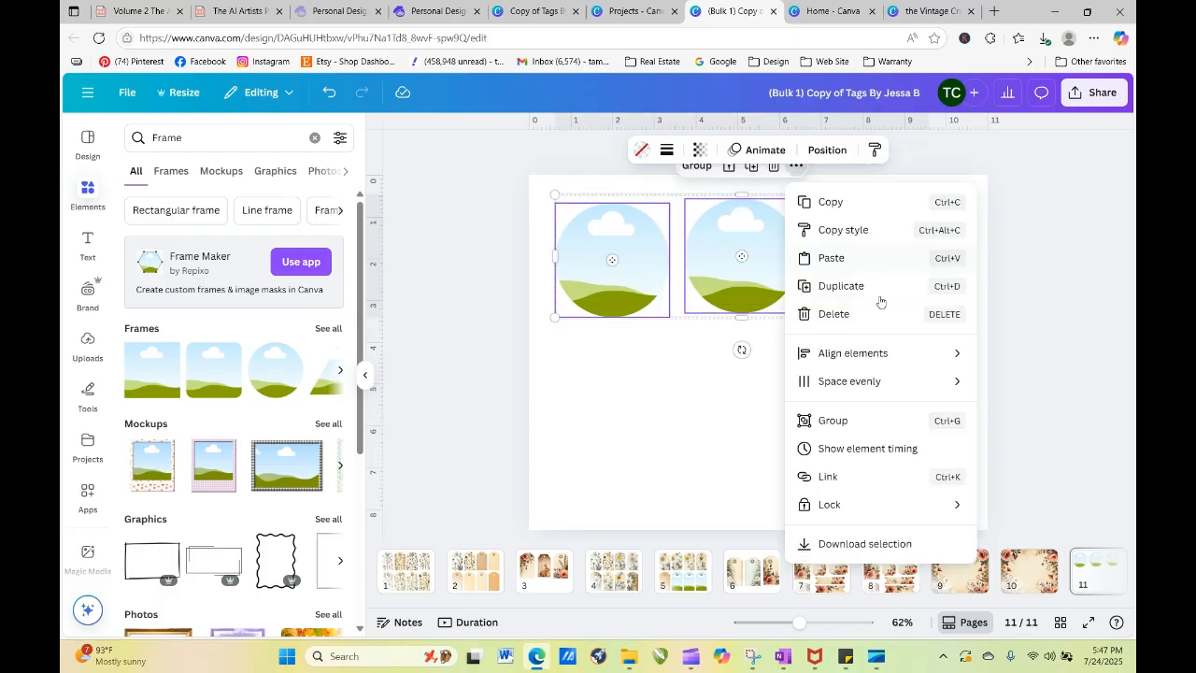
mouse_move(866, 387)
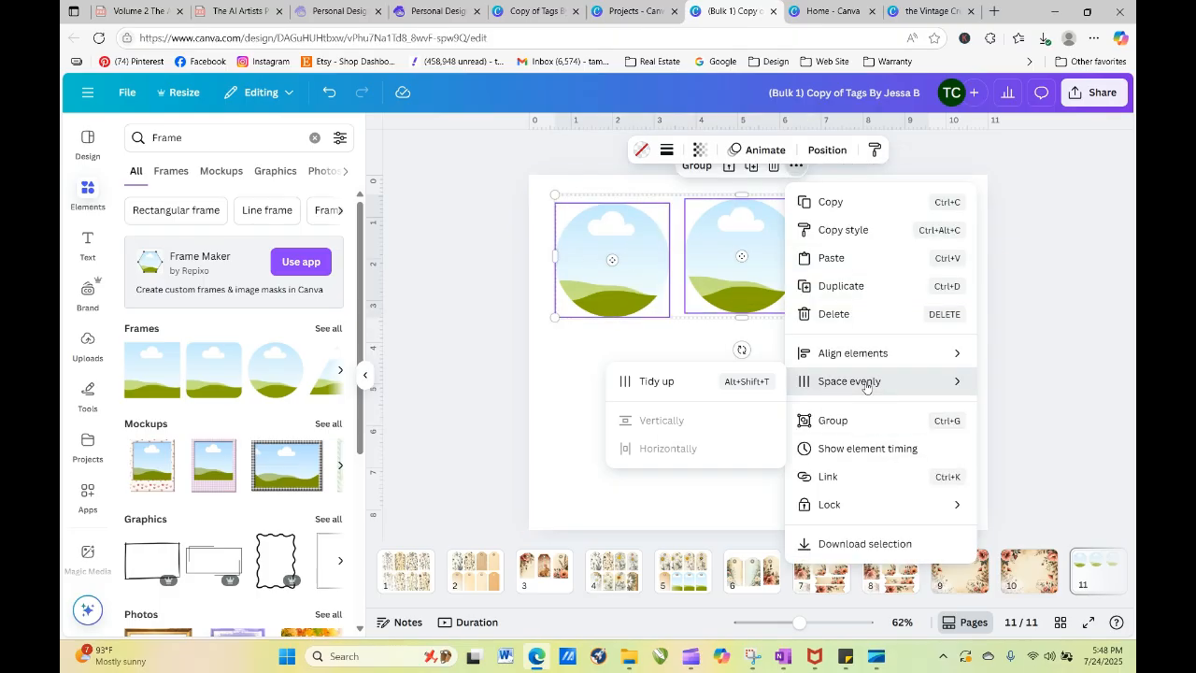
left_click(681, 380)
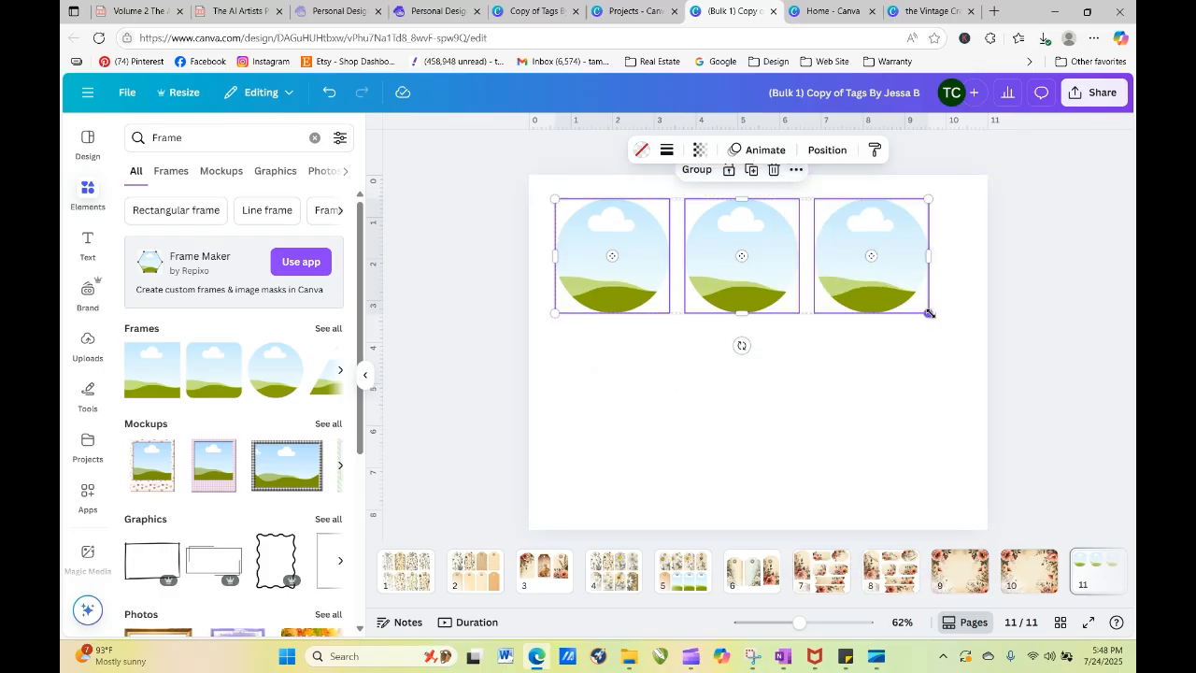
Step: Enlarge the row of three frames to nearly fill the page width and duplicate it directly below as a second row
left_click_drag(930, 313, 968, 325)
left_click(772, 171)
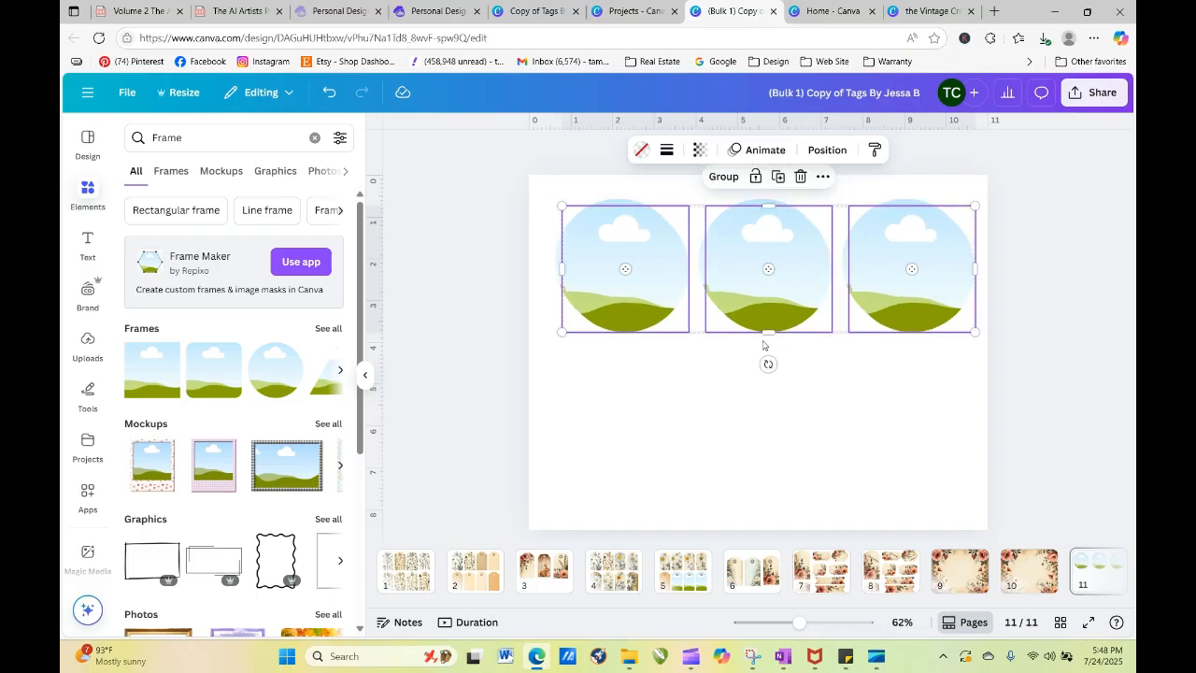
left_click_drag(763, 321, 756, 457)
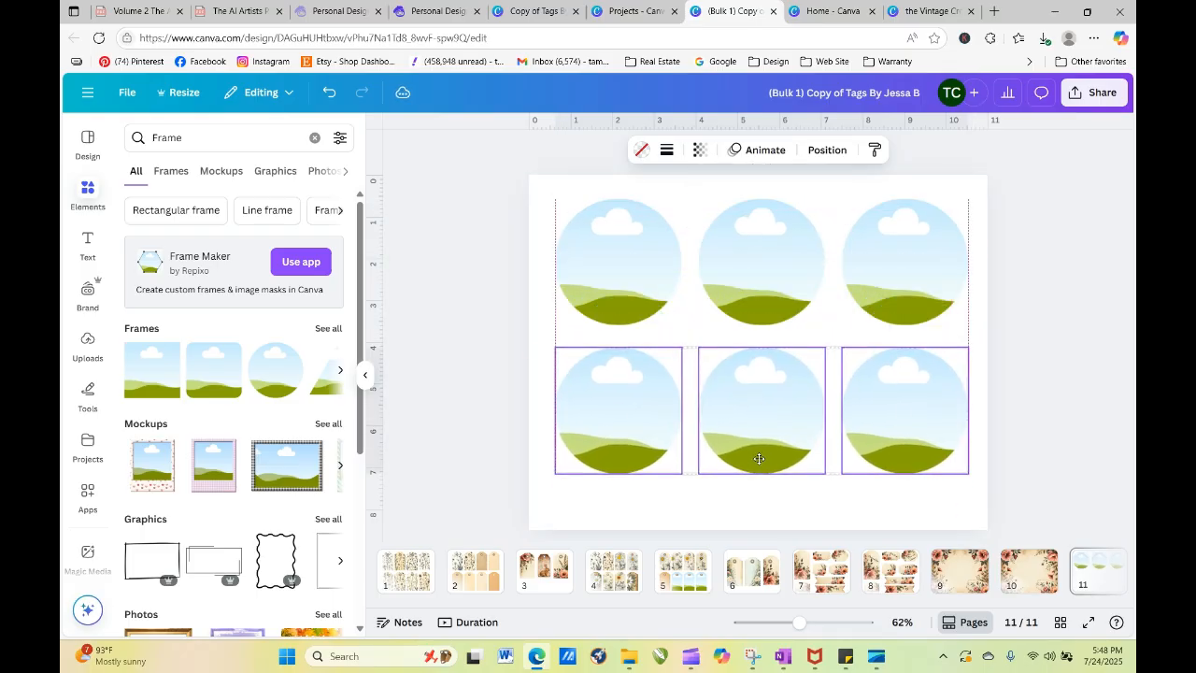
left_click(440, 433)
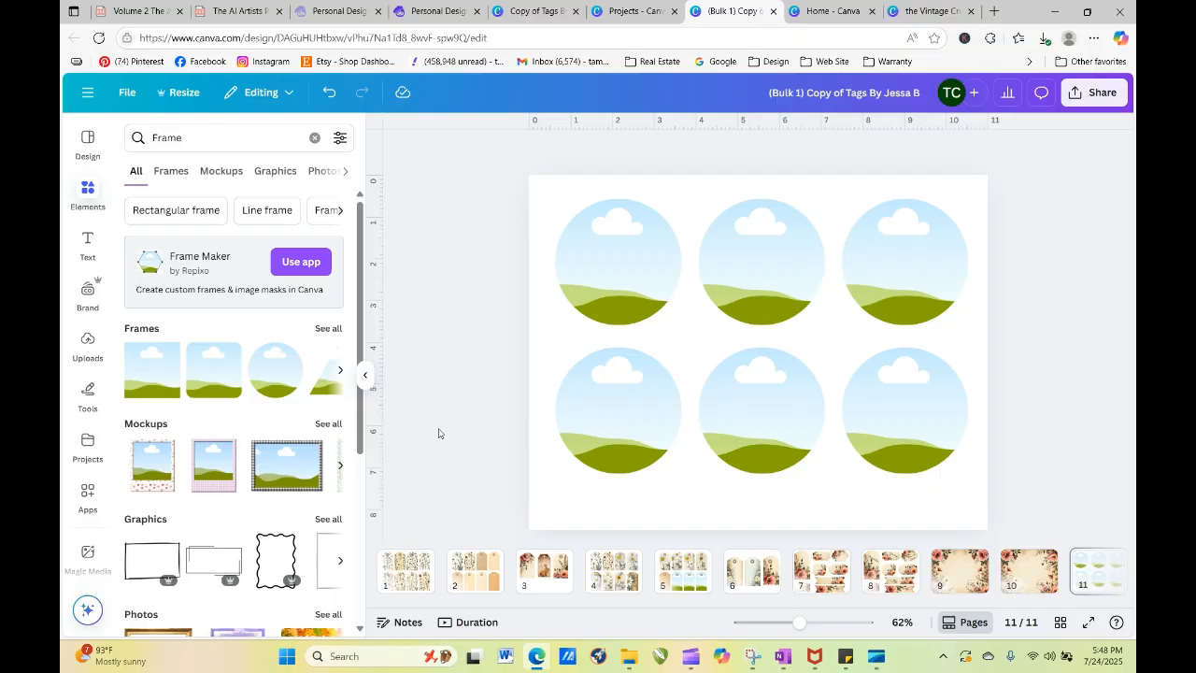
Step: Copy the "Bloom and Blossom" text from page 8 and paste it onto page 11
left_click(88, 343)
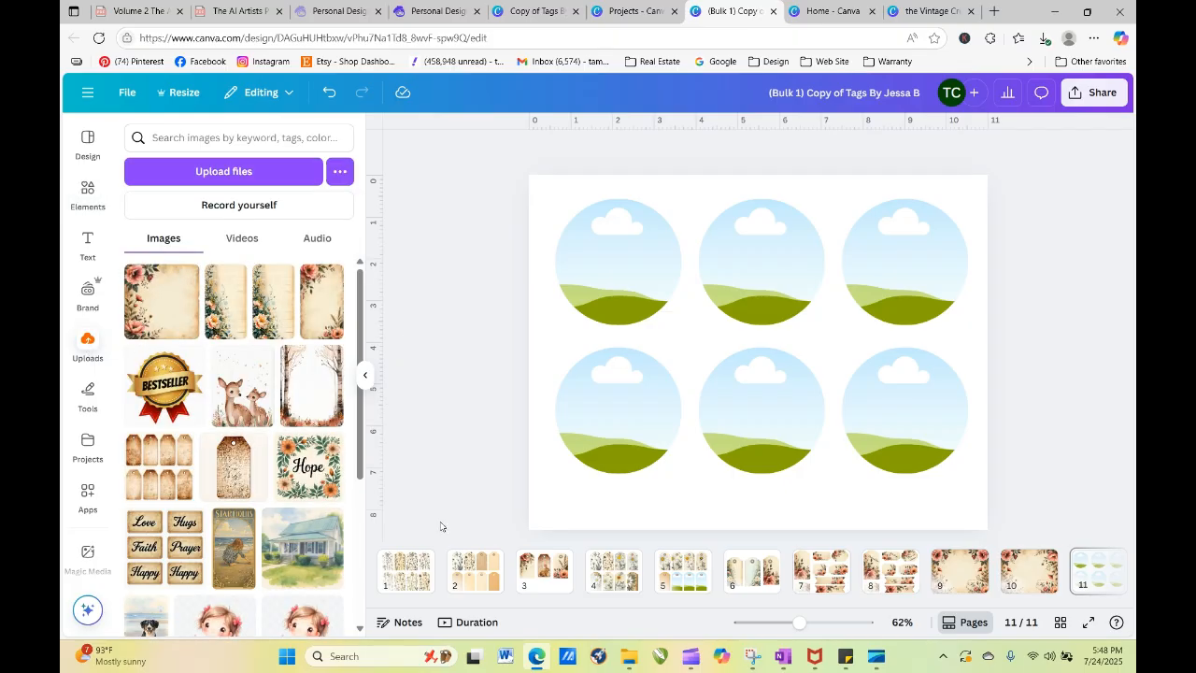
left_click(889, 579)
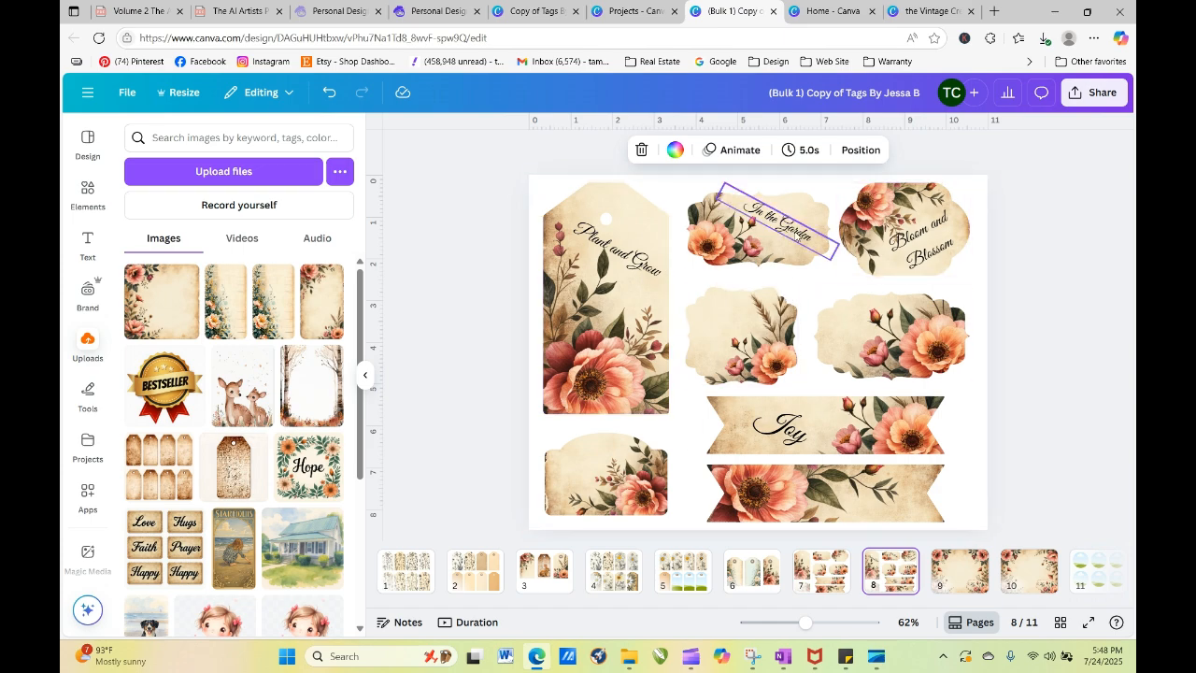
left_click(912, 268)
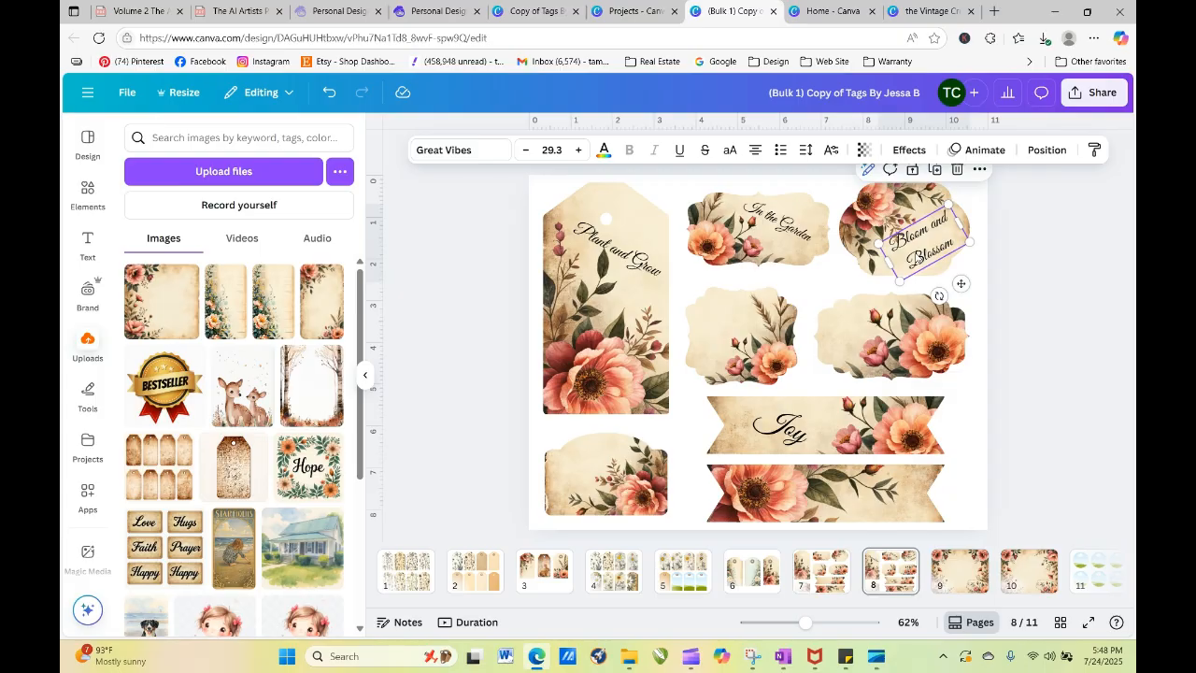
right_click(911, 228)
key("Escape")
left_click(1080, 581)
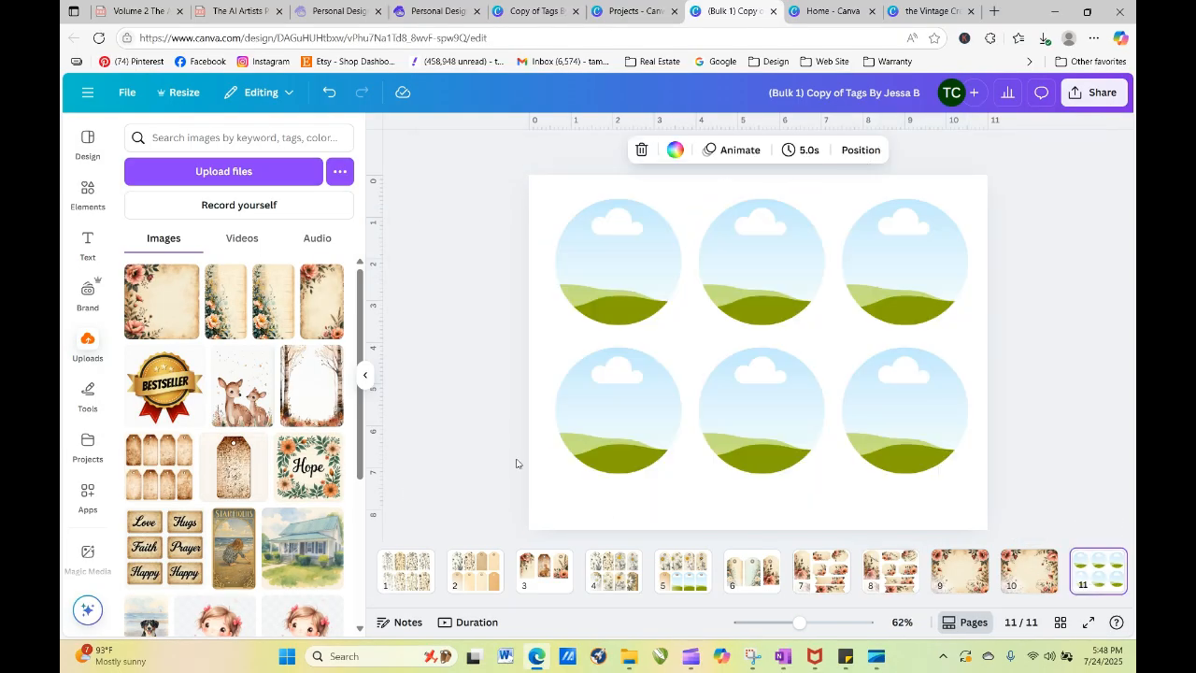
right_click(546, 203)
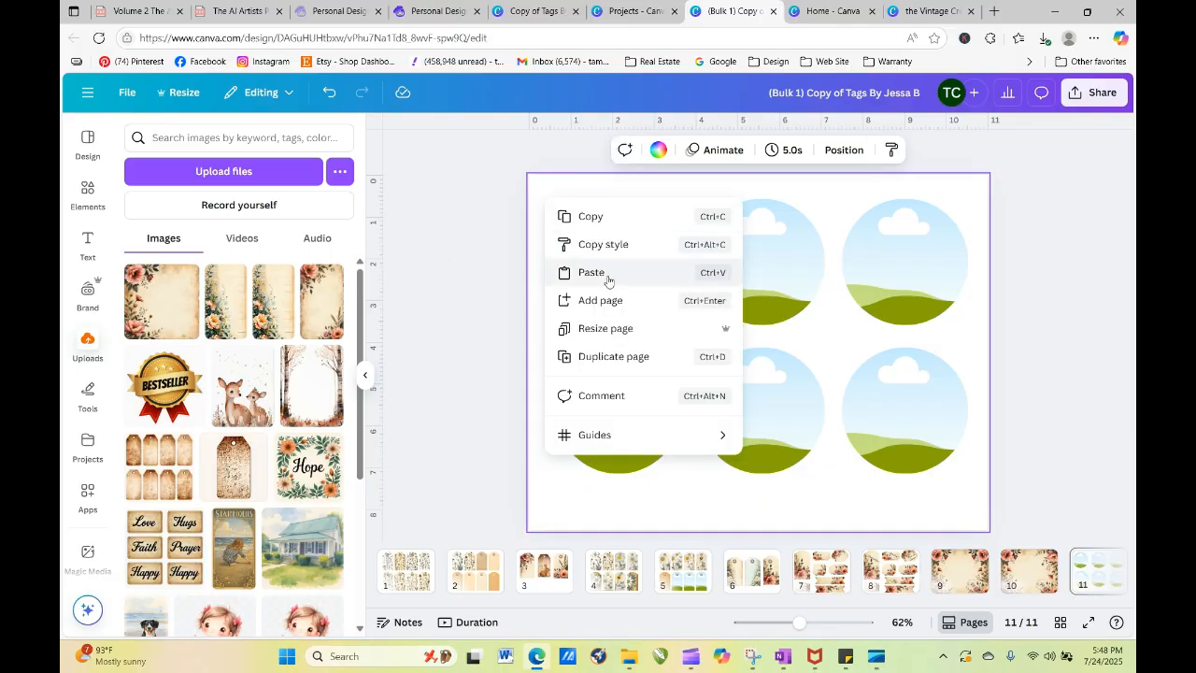
left_click(608, 273)
Step: Move the pasted text onto the upper-right circle, rotate it nearly level and reduce it to size 22.7
left_click_drag(923, 243, 919, 274)
left_click_drag(925, 315, 898, 336)
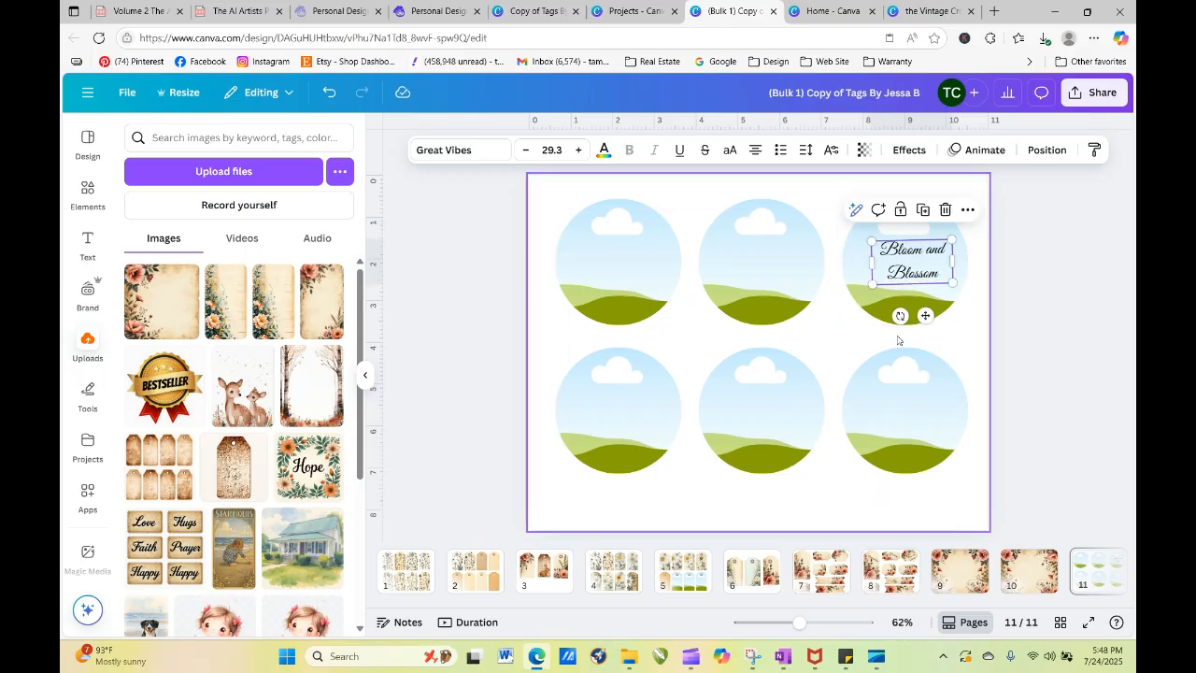
left_click_drag(870, 241, 918, 263)
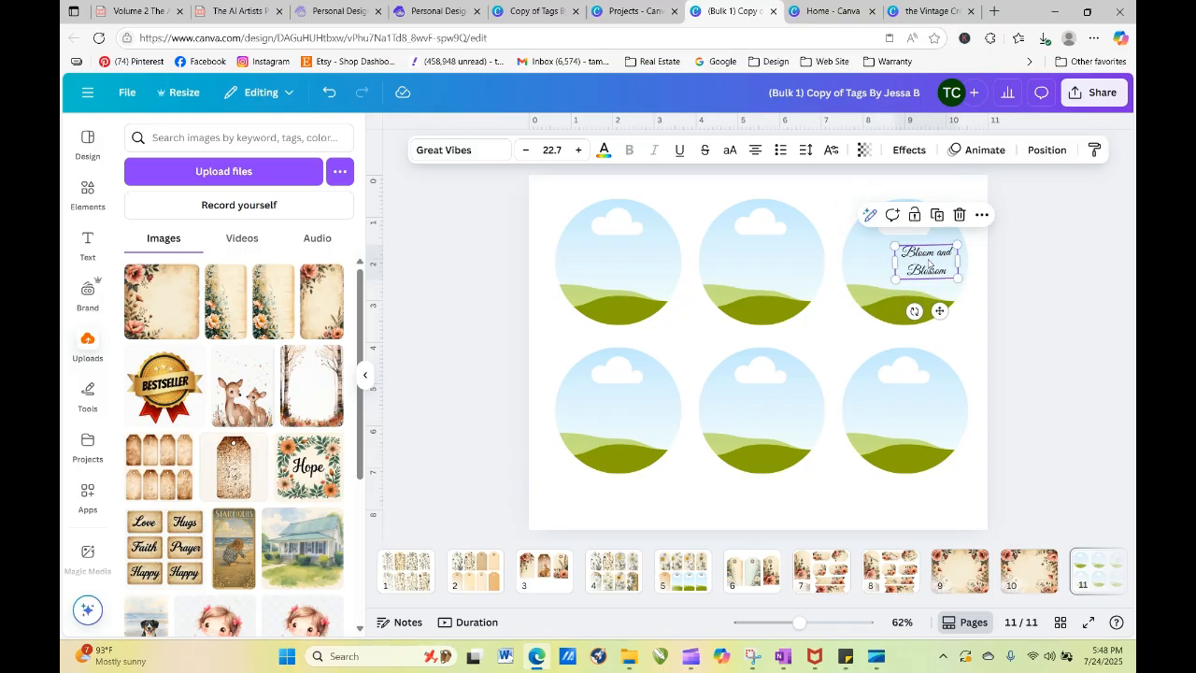
Step: Duplicate the "Bloom and Blossom" text and place one copy in each of the other five circles
key("ctrl+d")
left_click_drag(927, 265, 753, 259)
left_click(925, 261)
left_click_drag(924, 262, 910, 268)
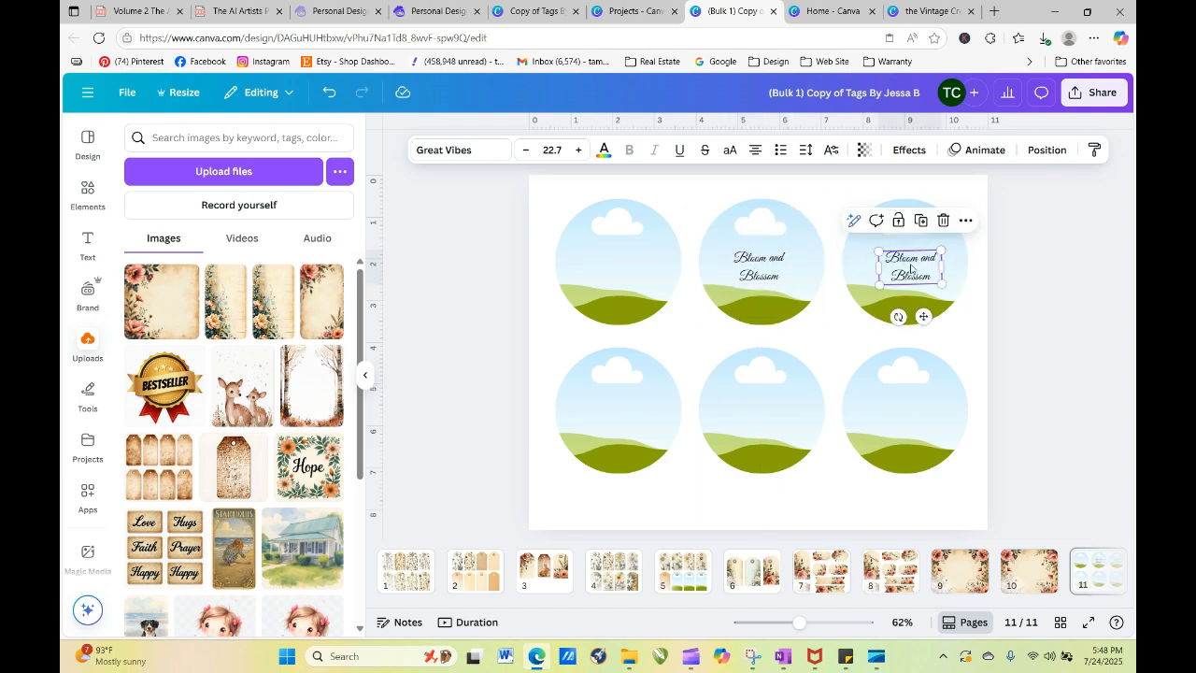
left_click_drag(916, 269, 768, 429)
left_click(907, 213)
left_click(628, 221)
left_click(636, 378)
left_click(773, 373)
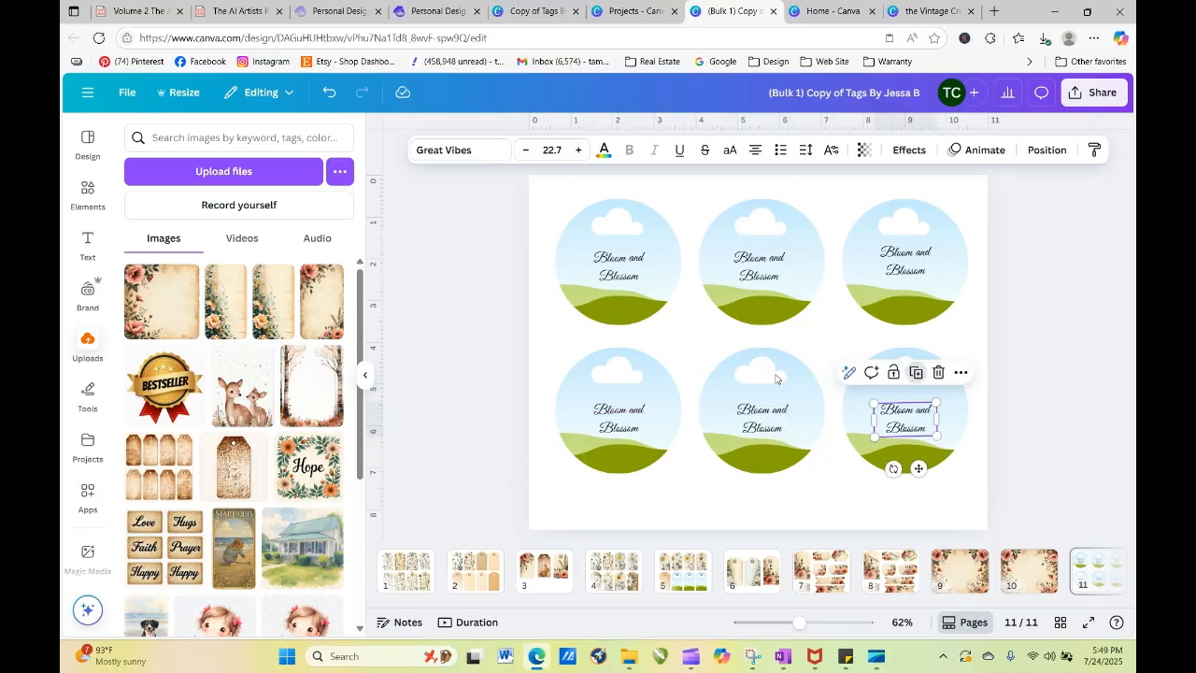
Step: Adjust the text heights, raising the copies in the lower row and upper-left circle and lowering the one in the upper-right circle
left_click_drag(905, 419, 904, 409)
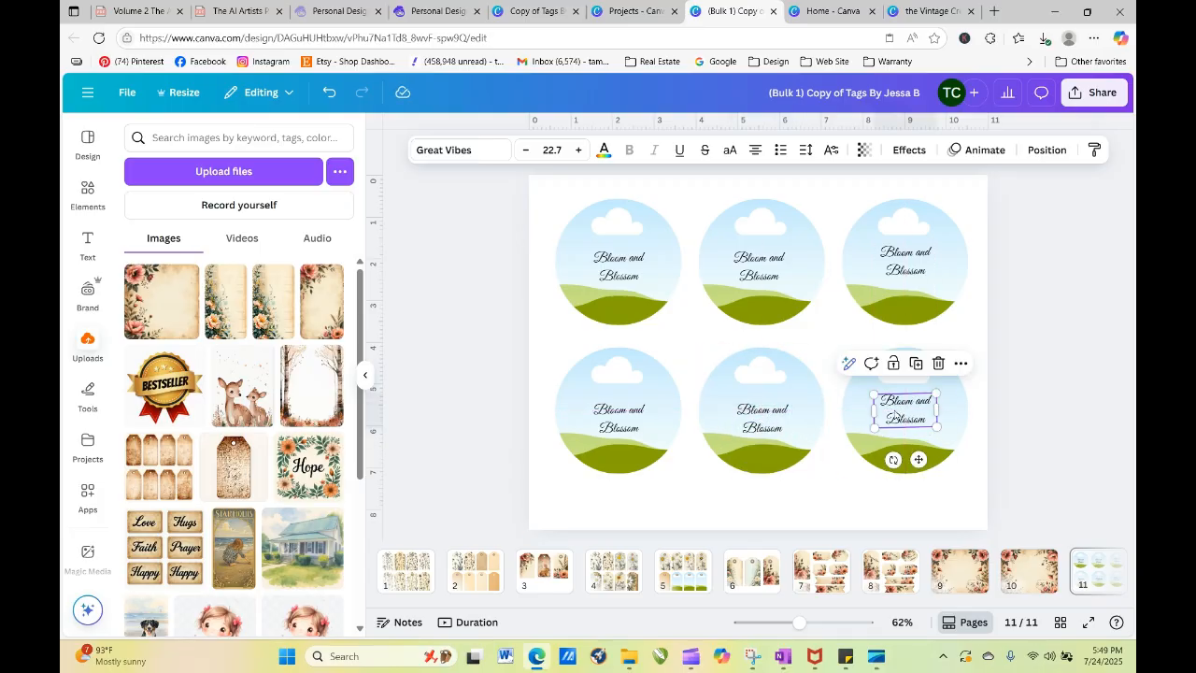
left_click(449, 333)
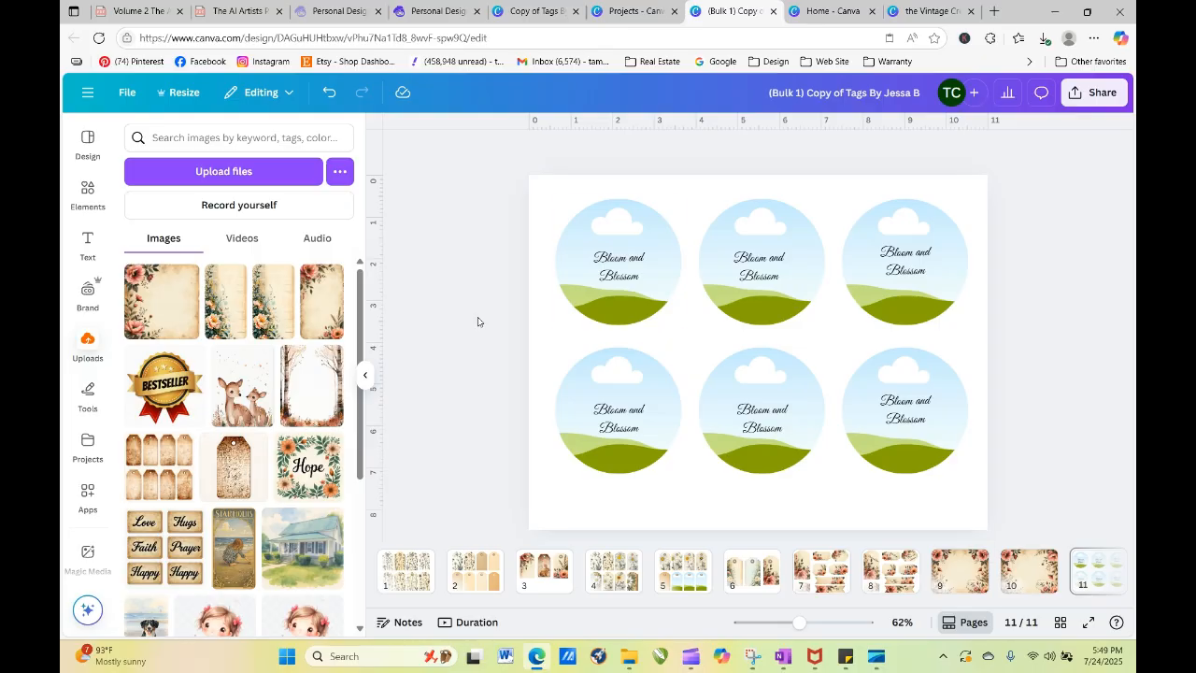
left_click(641, 283)
left_click_drag(640, 283, 640, 278)
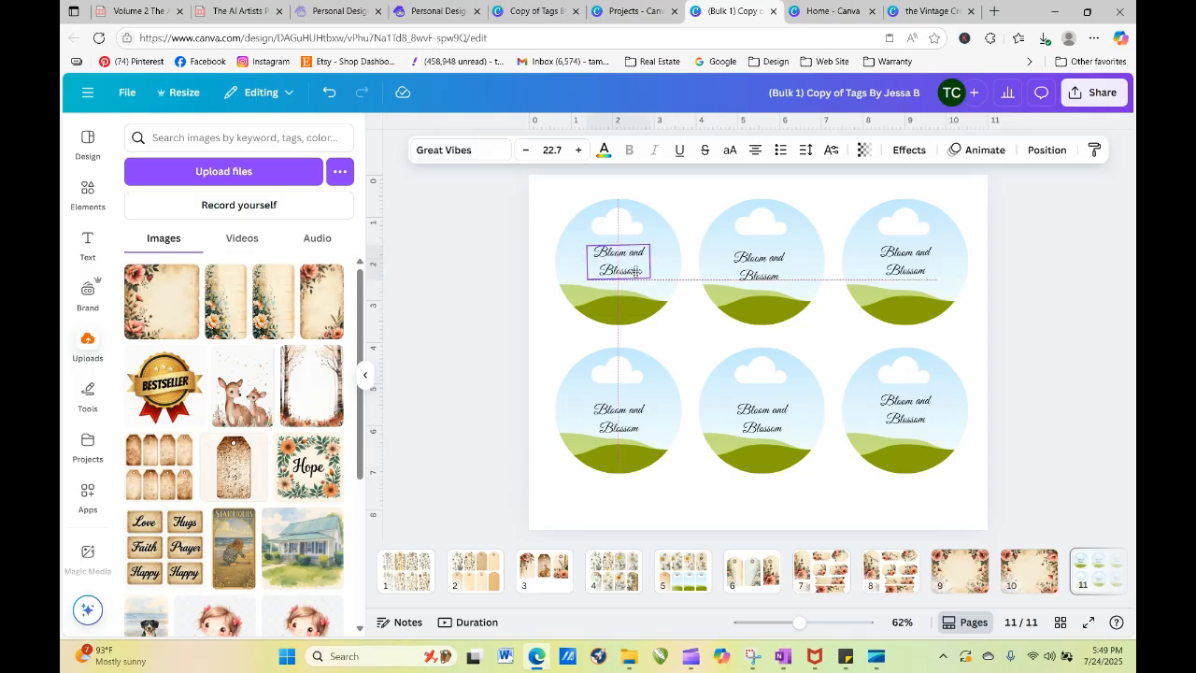
left_click(633, 414)
left_click_drag(633, 414, 633, 405)
left_click(759, 428)
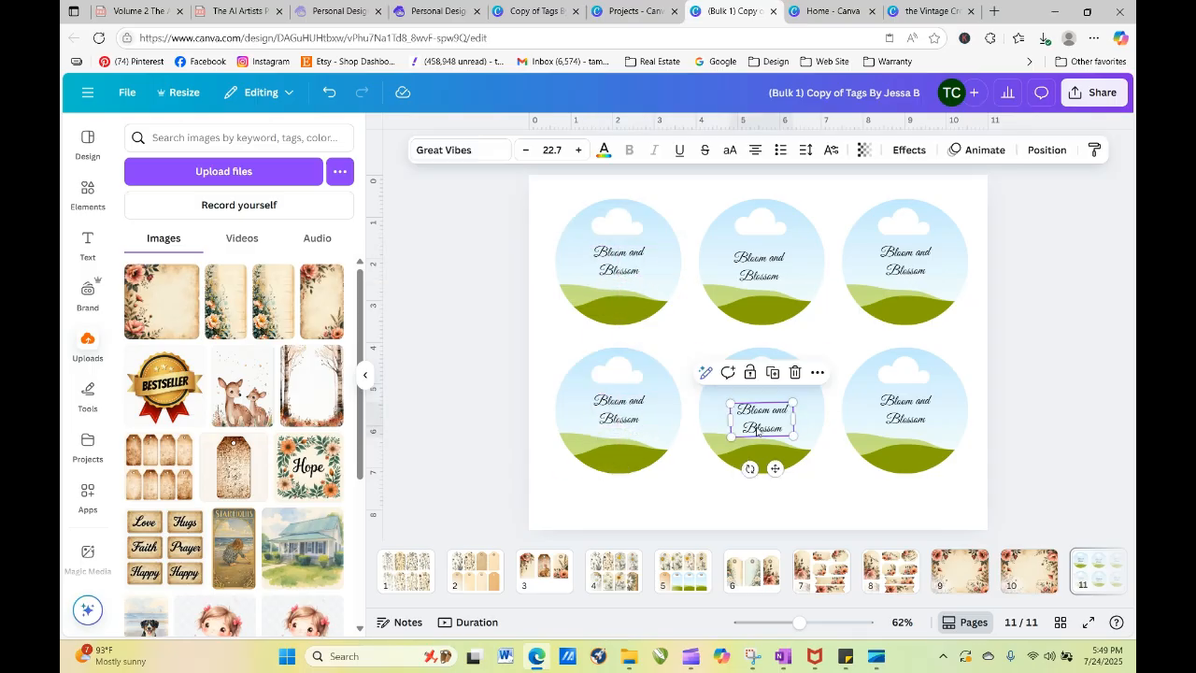
left_click_drag(756, 430, 756, 420)
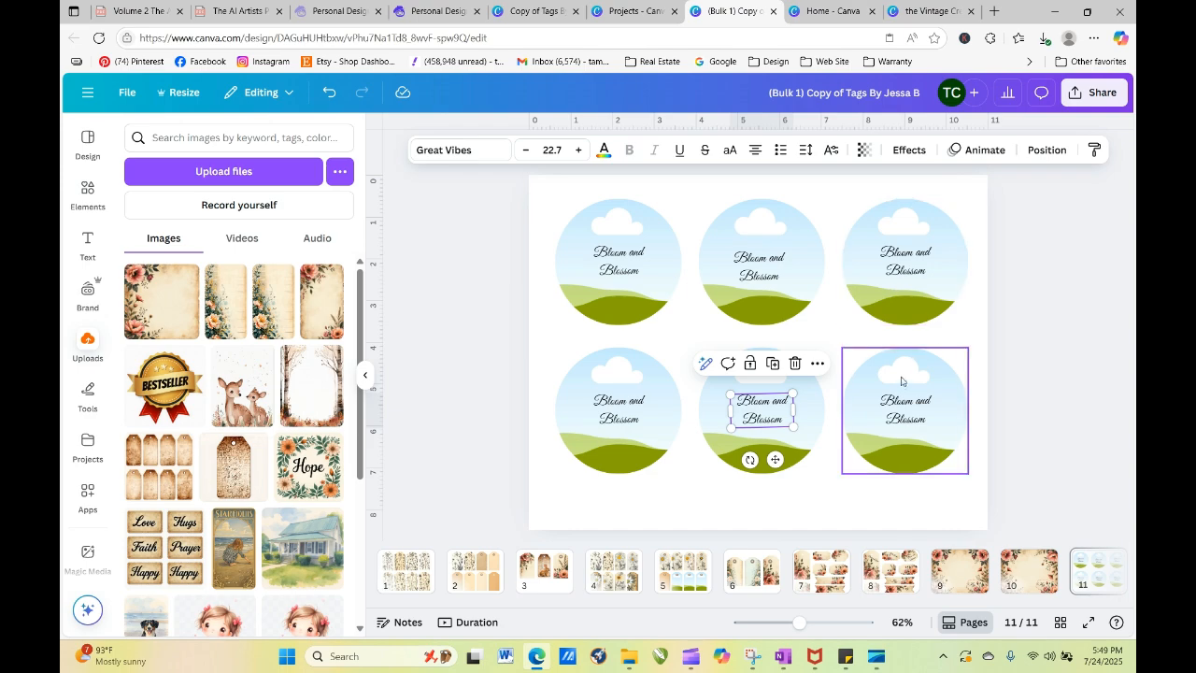
left_click(904, 260)
left_click_drag(904, 261, 905, 266)
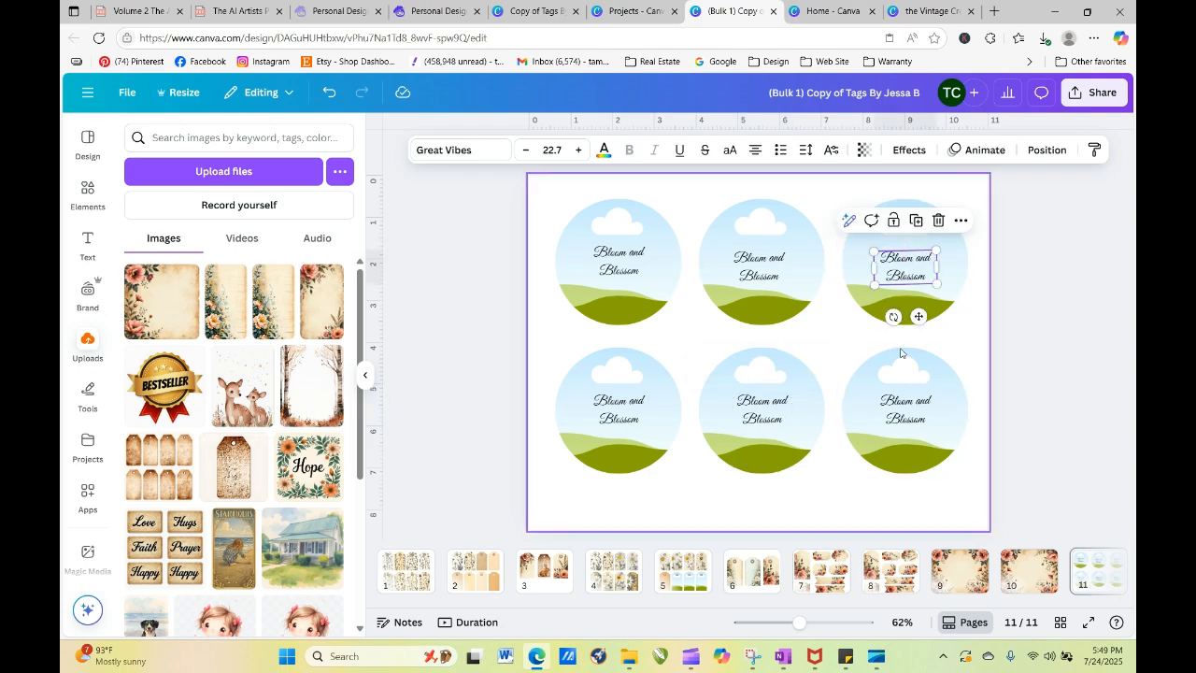
Step: Fill the lower-left circle with the tall orange-floral paper image and slide the image down within its crop
left_click(906, 405)
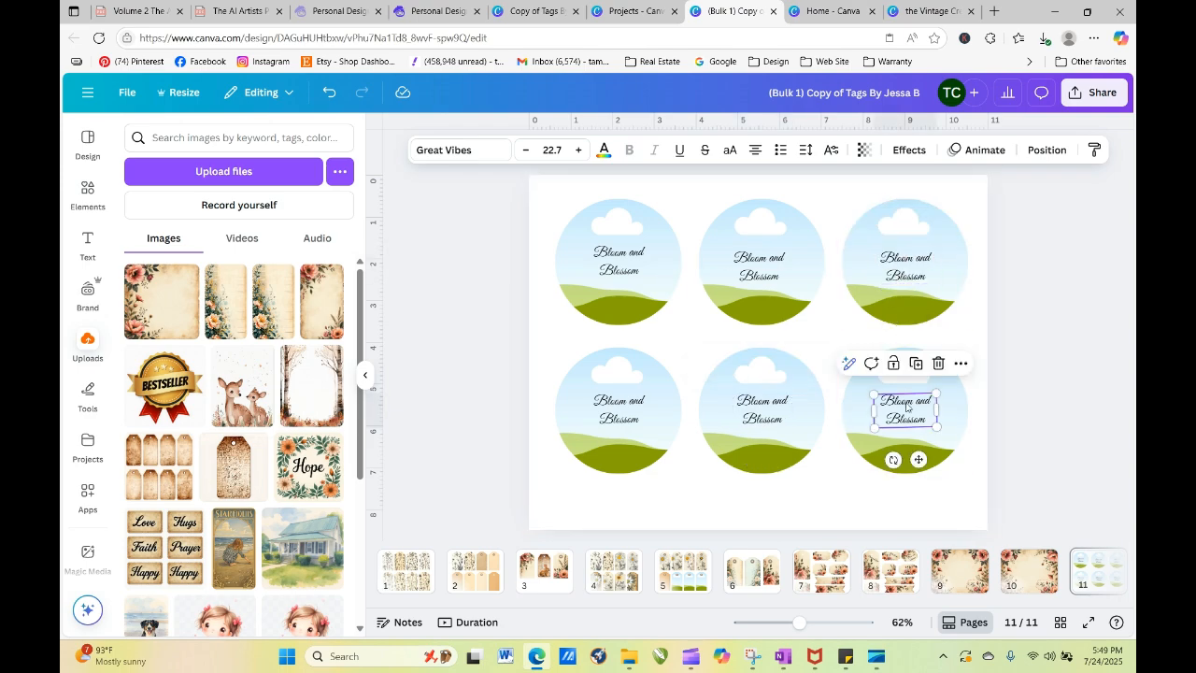
left_click(415, 348)
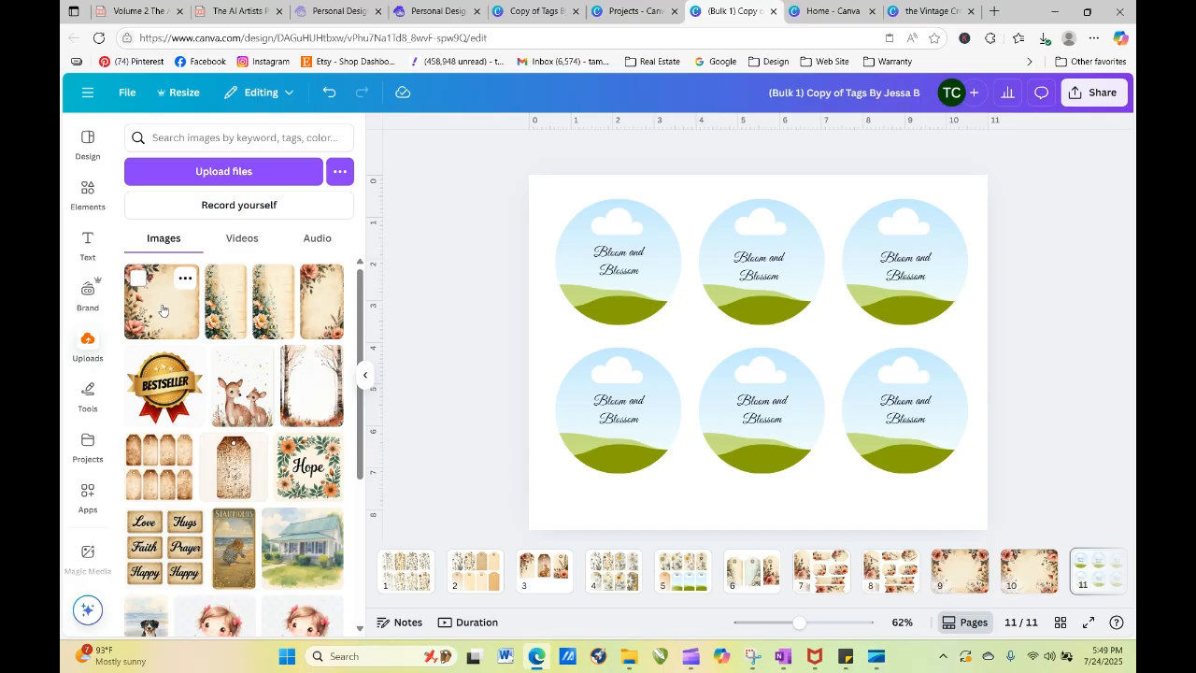
left_click(230, 322)
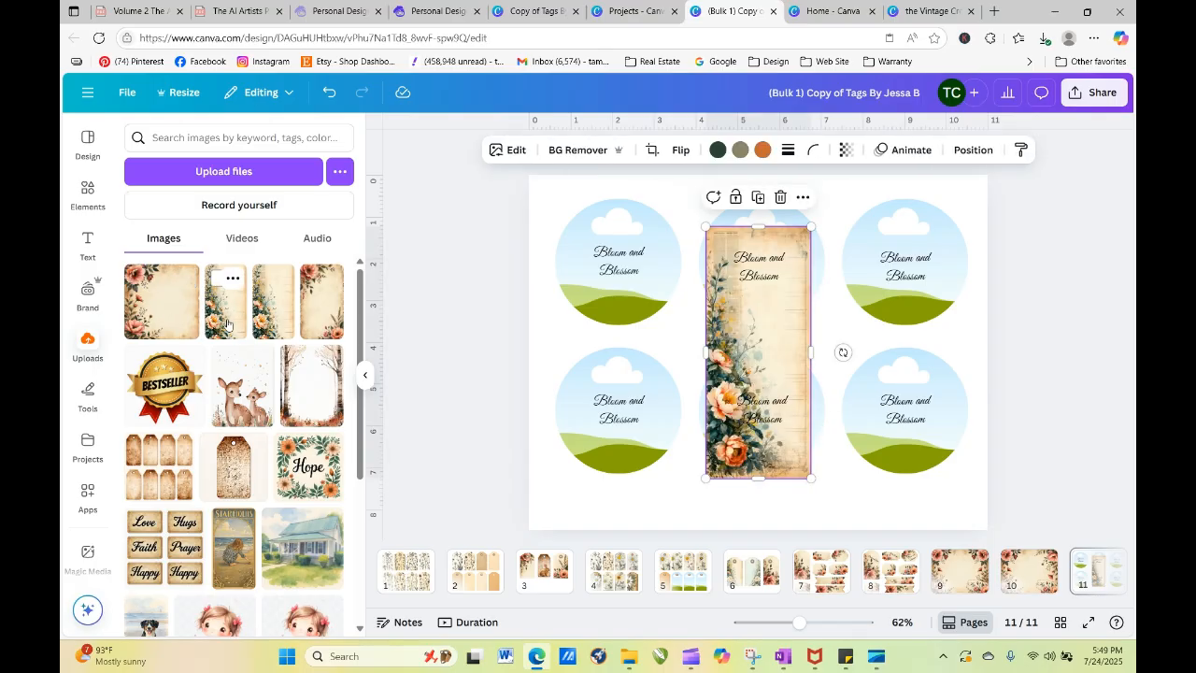
left_click_drag(733, 474, 609, 411)
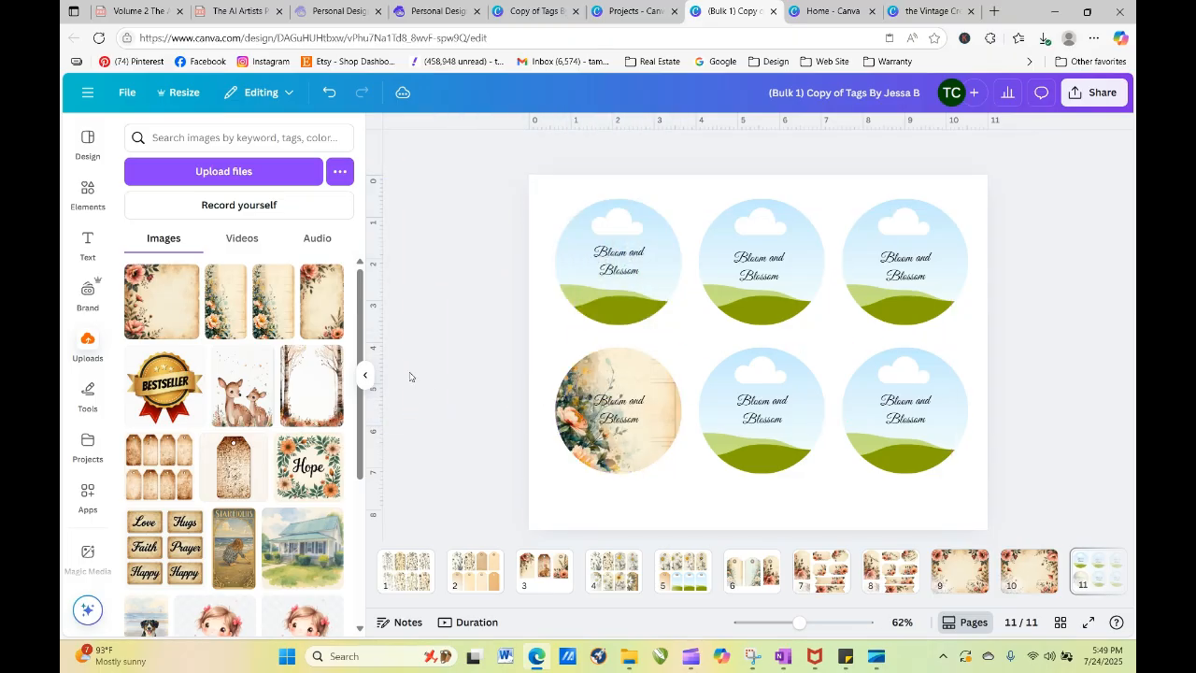
double_click(581, 451)
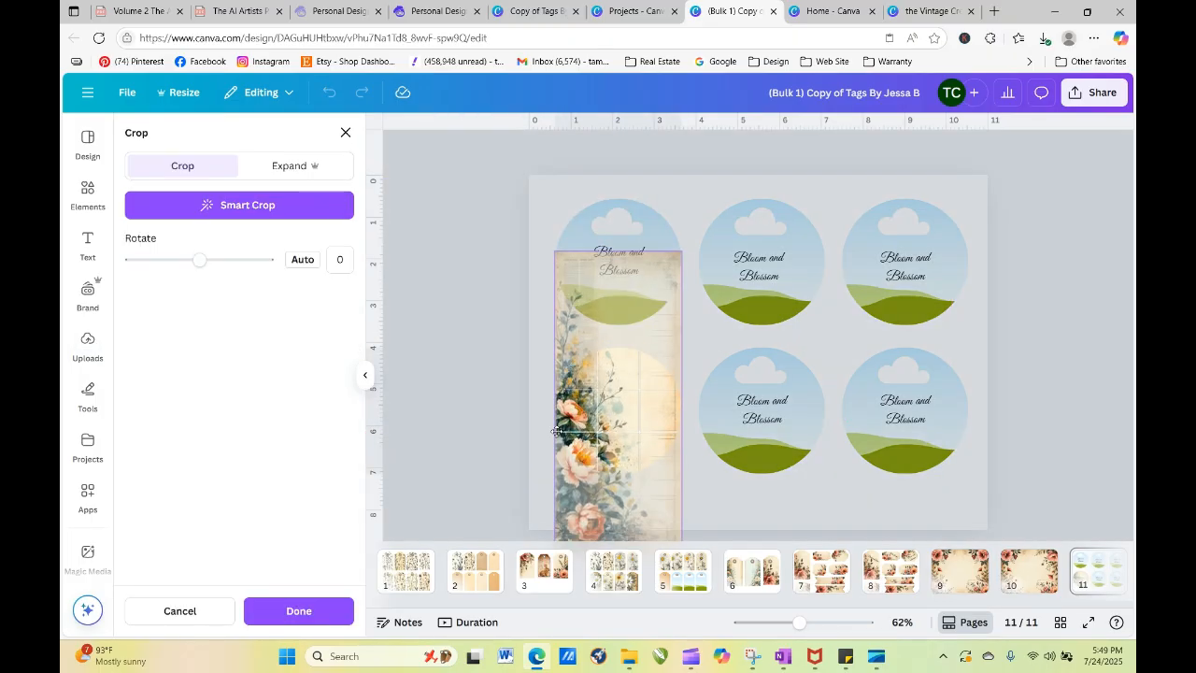
left_click_drag(541, 399, 544, 522)
left_click(467, 398)
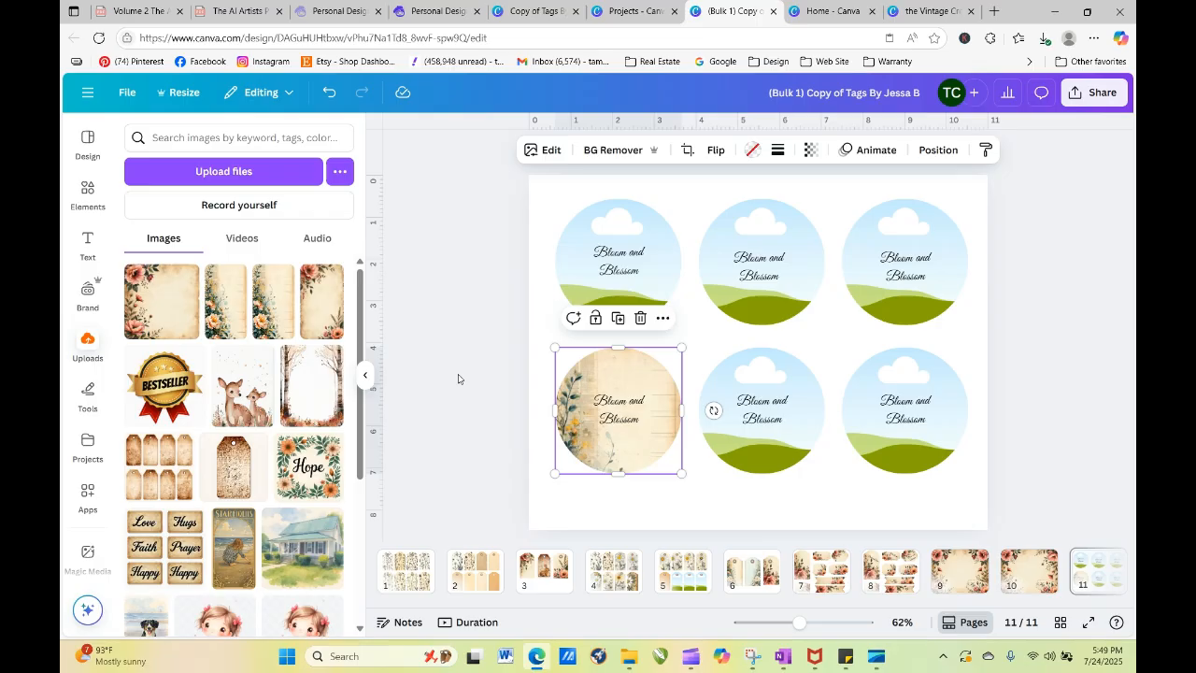
Step: Enlarge and reposition the image inside the lower-left circle so foliage edges its left side, and move the phrase right
double_click(576, 399)
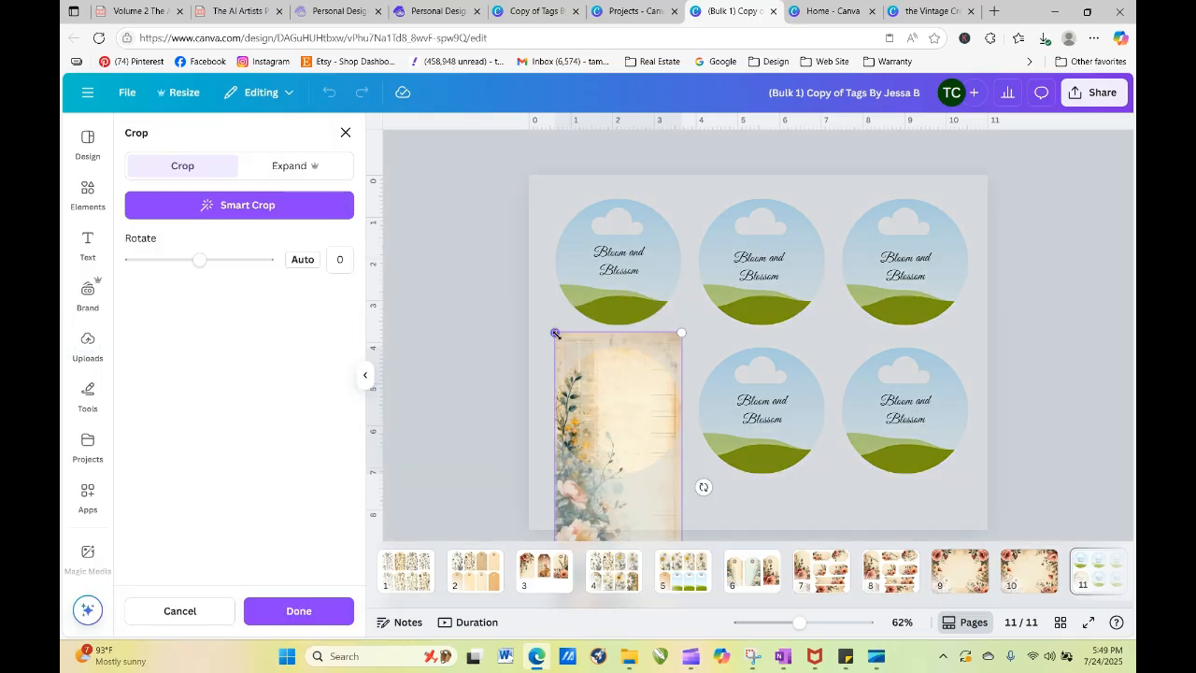
left_click_drag(555, 333, 488, 255)
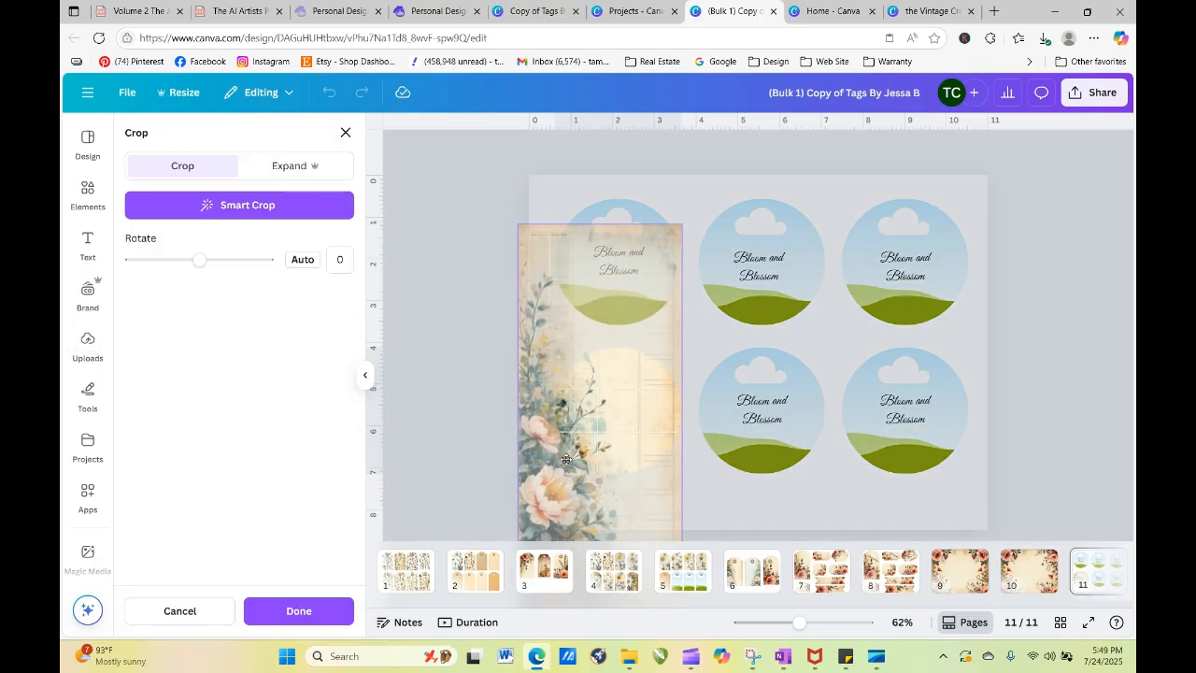
left_click_drag(565, 459, 543, 422)
left_click(467, 347)
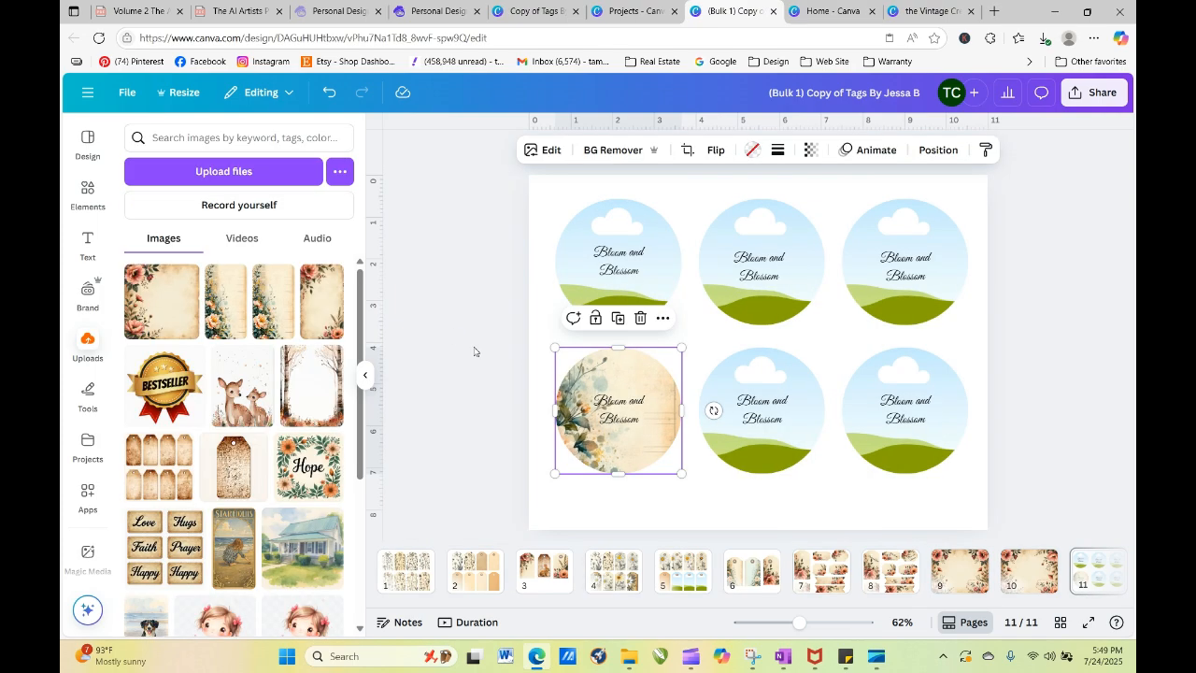
left_click_drag(615, 433, 632, 433)
left_click(518, 387)
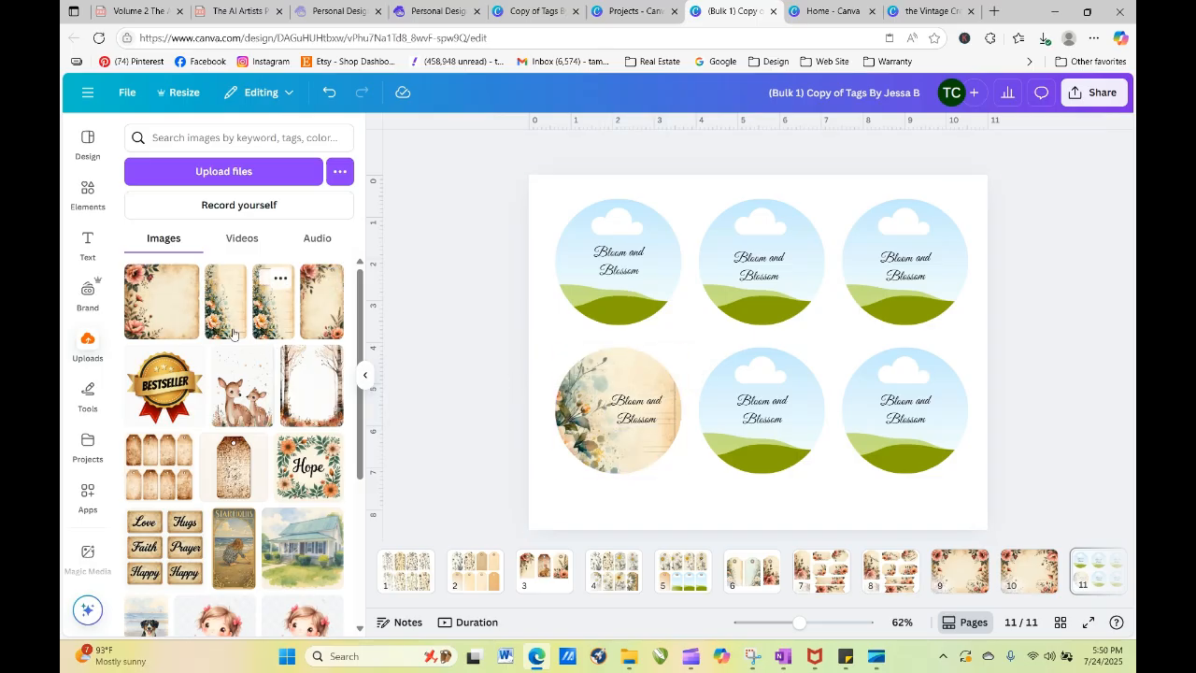
Step: Fill the lower-middle circle with a horizontally flipped copy of the tall floral image and move its phrase left, clear of the flowers
left_click(268, 318)
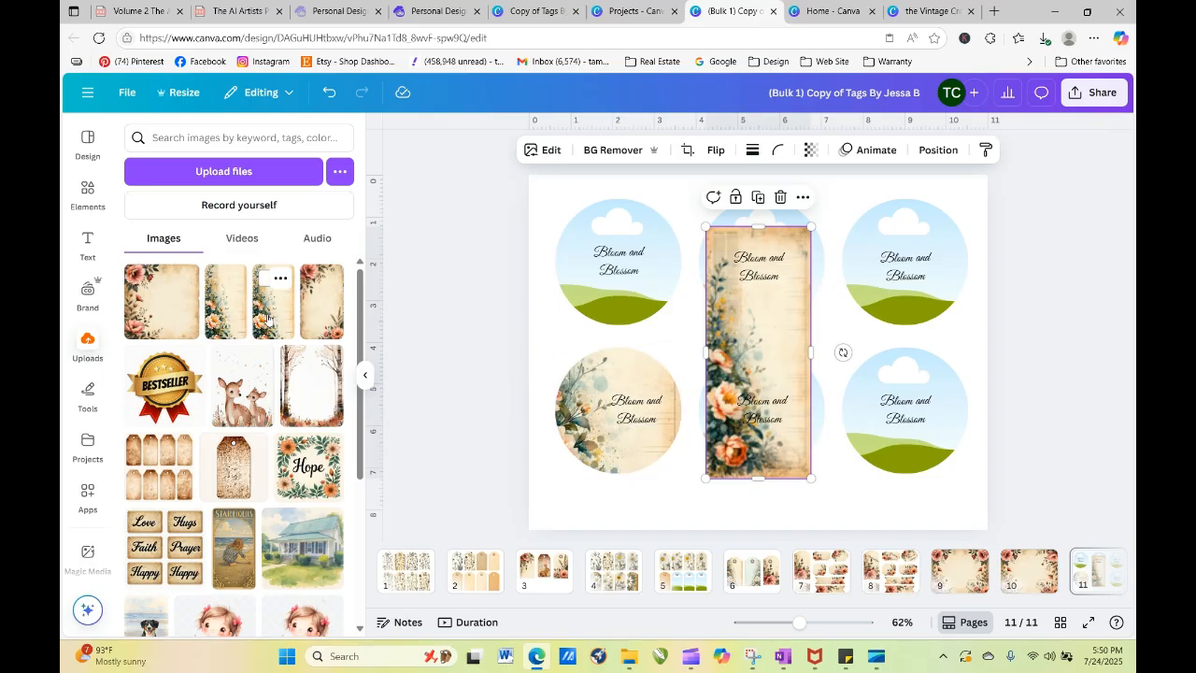
left_click(682, 151)
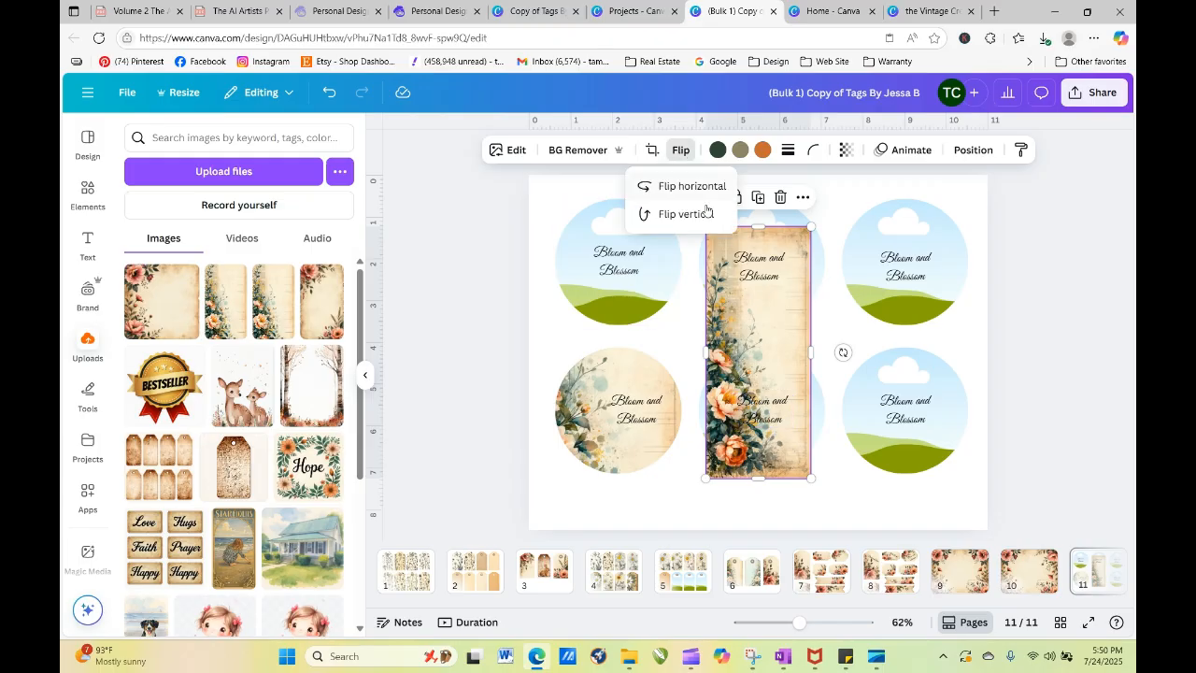
left_click(689, 186)
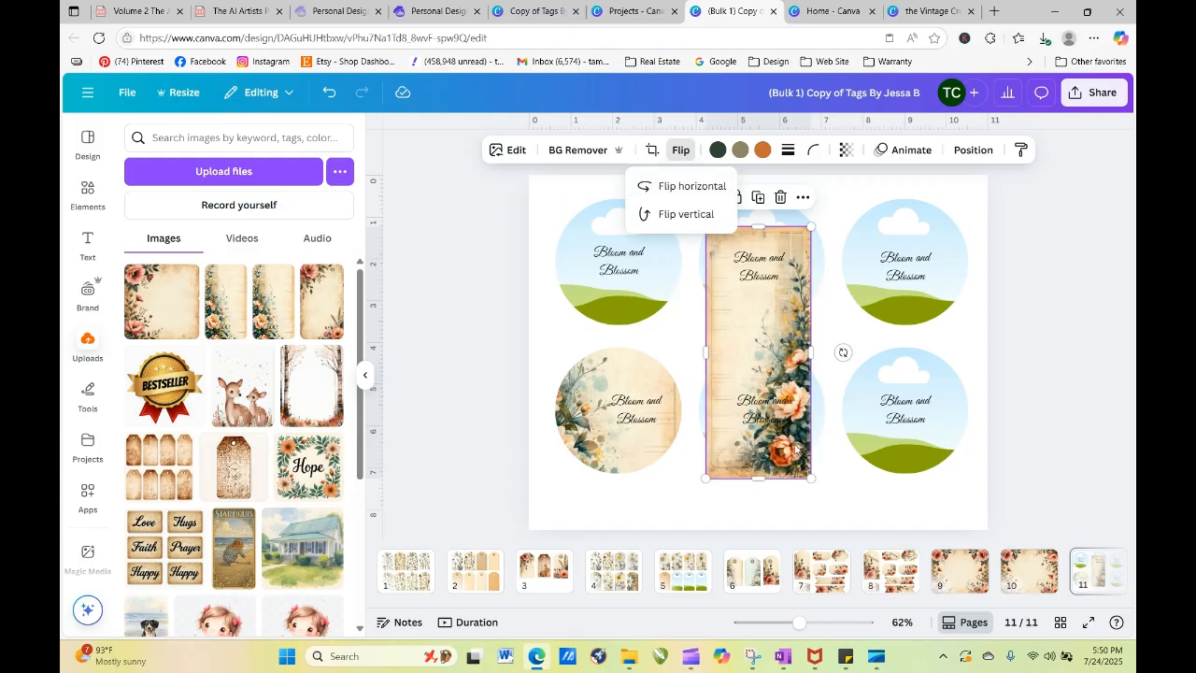
left_click_drag(796, 450, 731, 416)
left_click(761, 411)
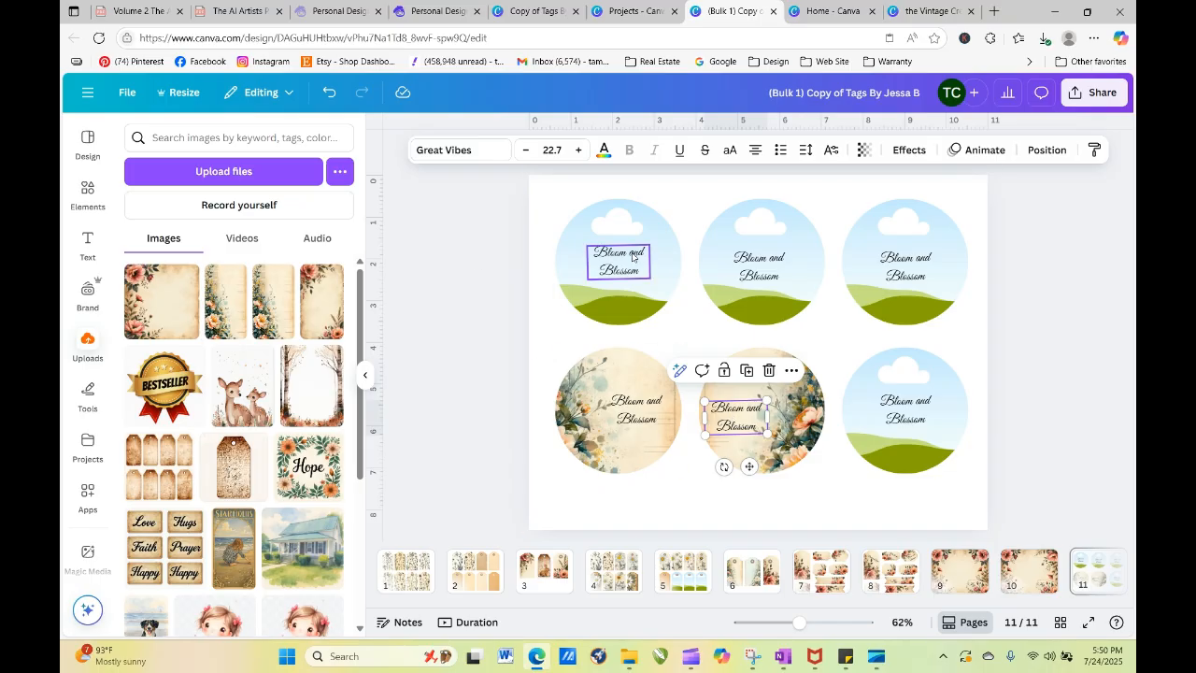
Step: Fill the upper-left circle with the tall floral image, cropped to its large lower blooms and flipped vertically
left_click(266, 313)
left_click_drag(720, 316, 624, 264)
left_click(654, 246)
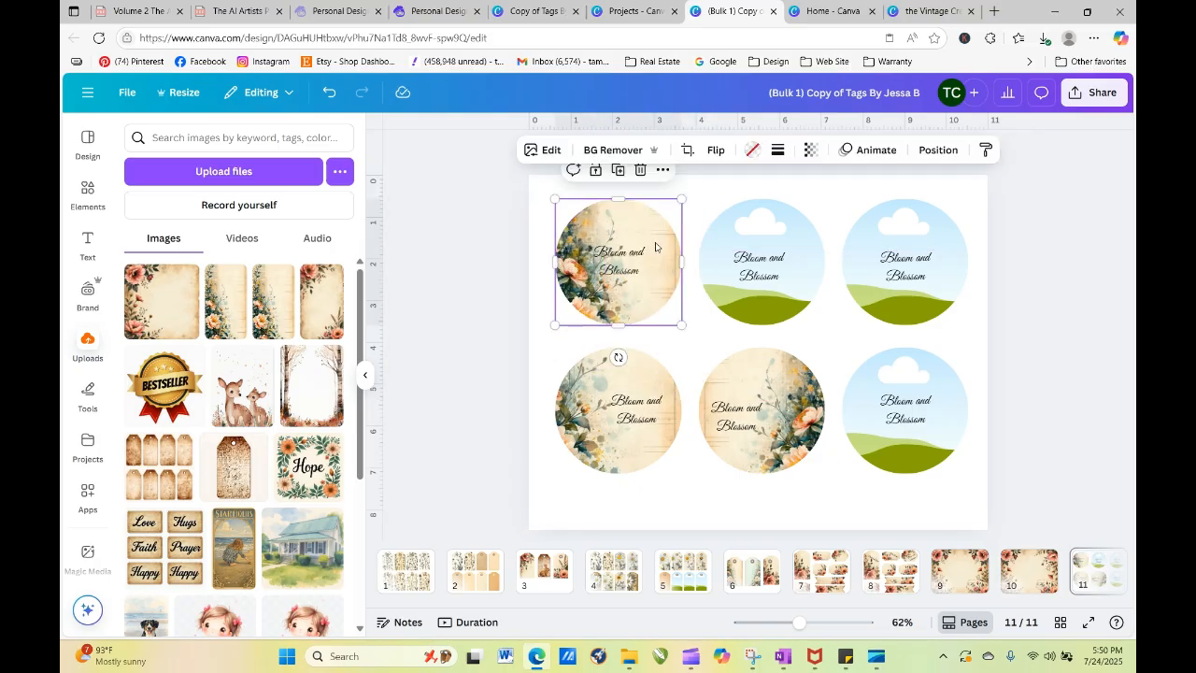
double_click(655, 247)
left_click_drag(640, 271, 639, 144)
left_click(501, 303)
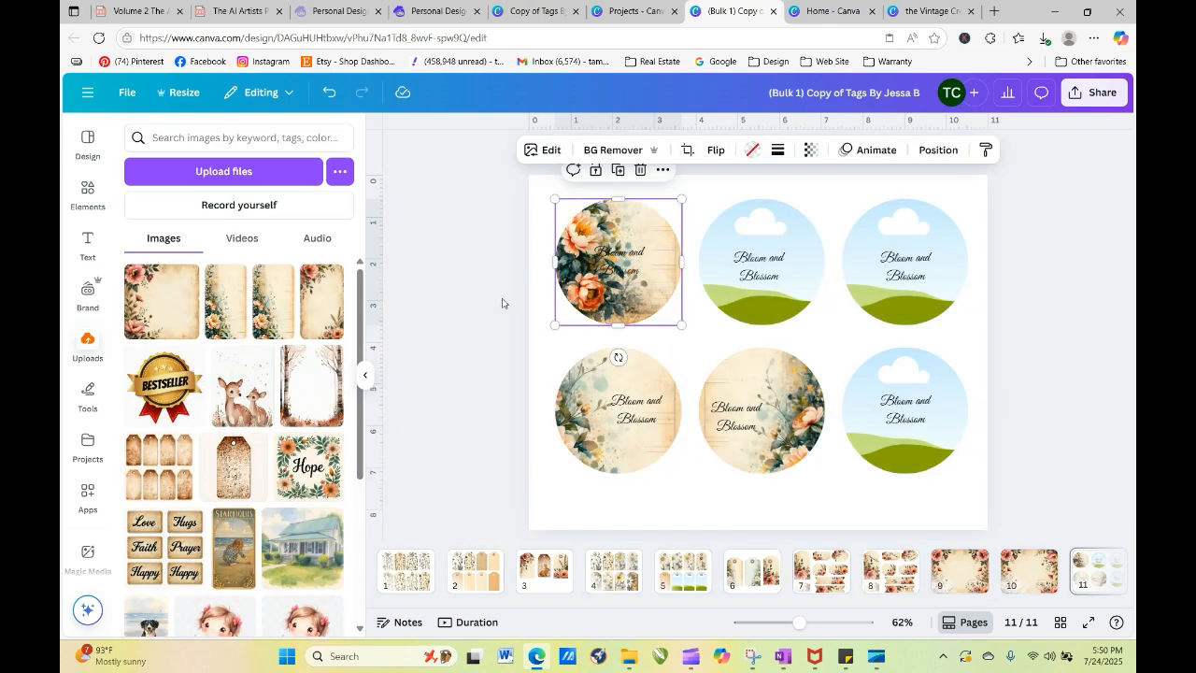
left_click(719, 153)
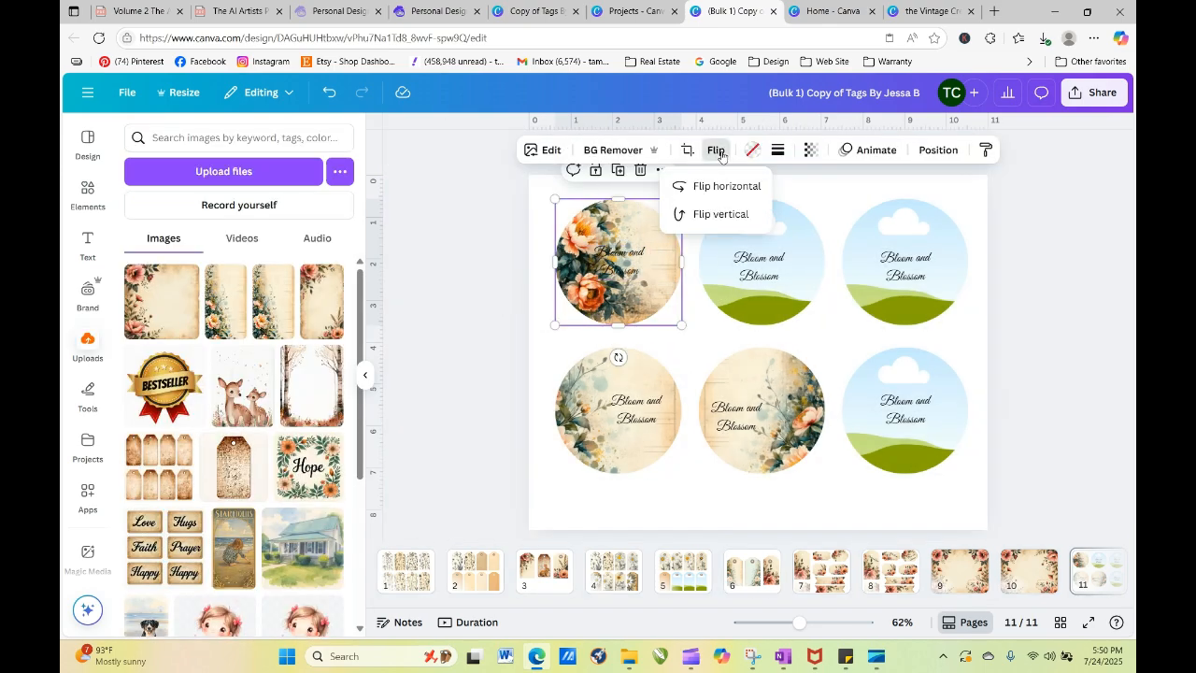
left_click(724, 214)
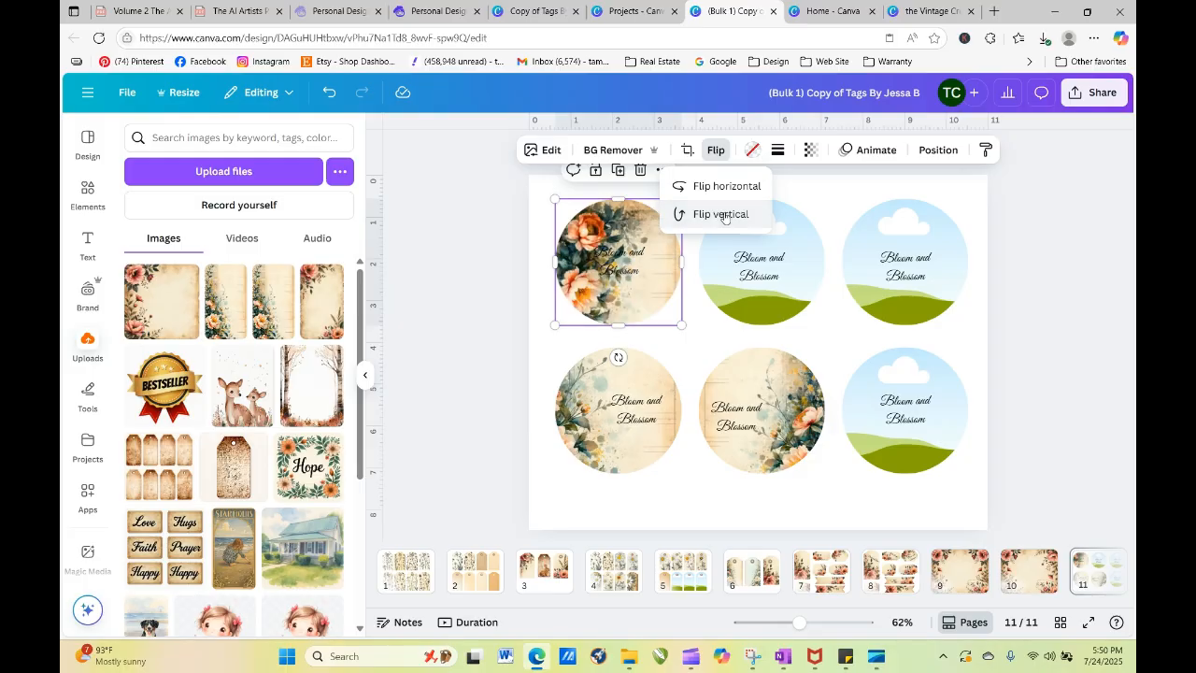
Step: Enlarge the floral image inside the upper-left circle and move the phrase to the circle's lower right, off the flowers
double_click(571, 222)
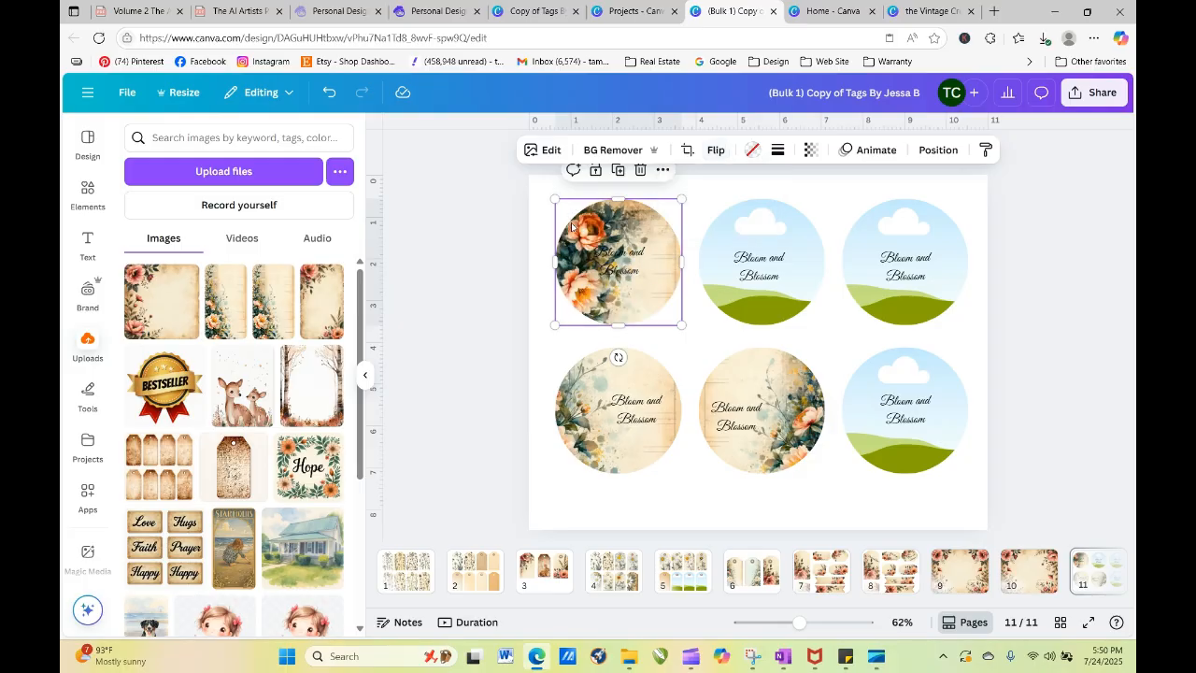
left_click_drag(555, 198, 490, 138)
left_click(483, 240)
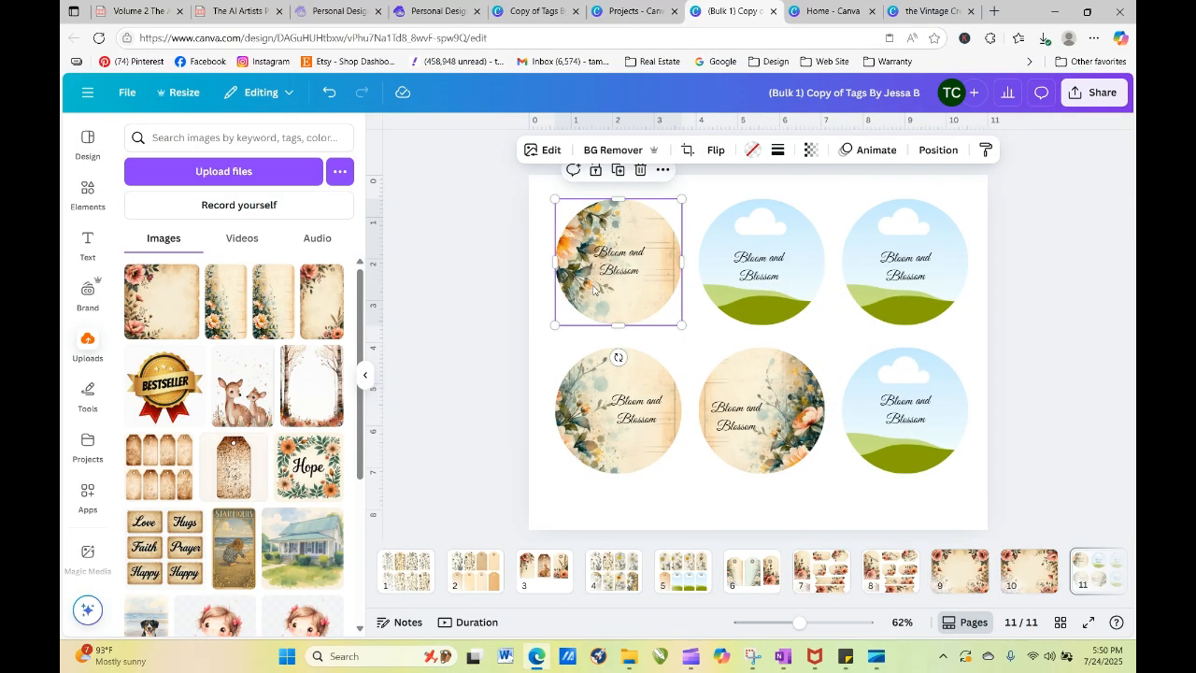
left_click_drag(605, 272, 630, 291)
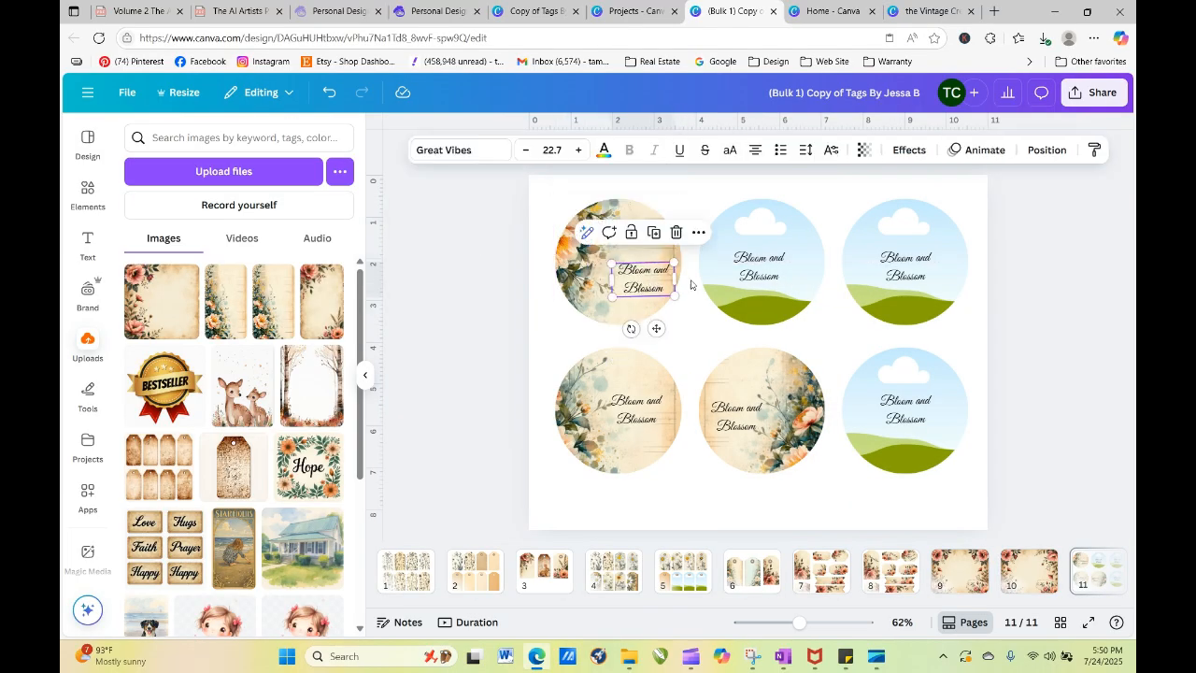
Step: Fill the upper-middle circle with a horizontally flipped copy of the tall floral image and move its phrase left
left_click(276, 312)
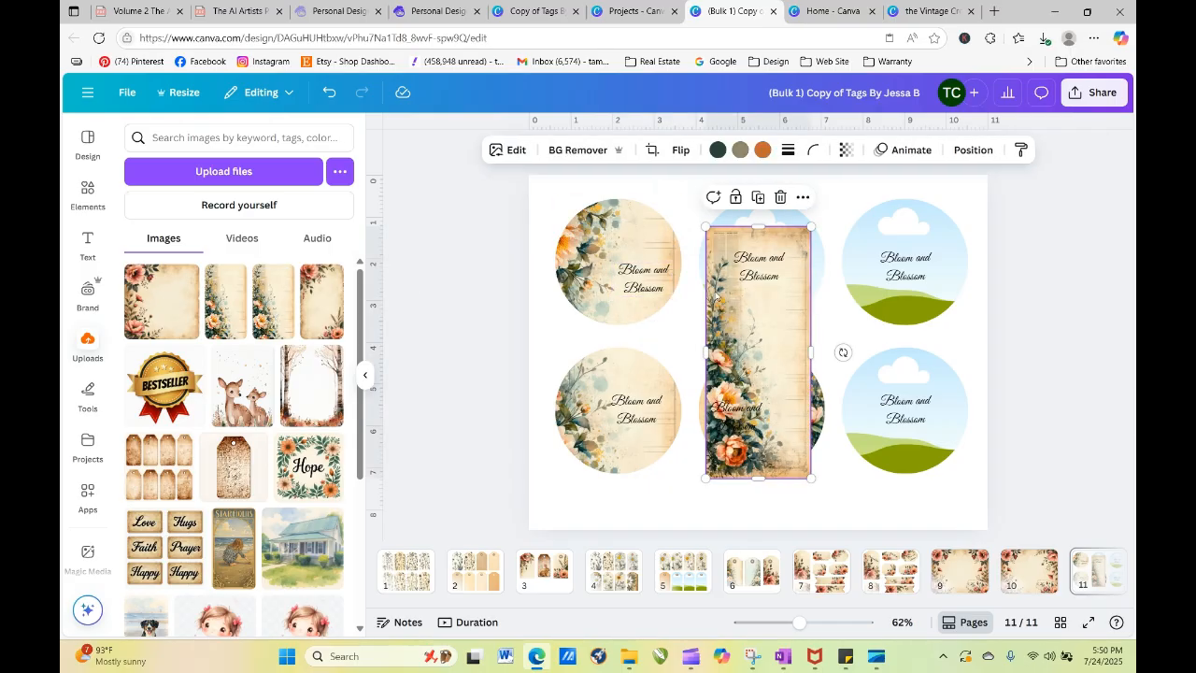
left_click(680, 150)
left_click(690, 185)
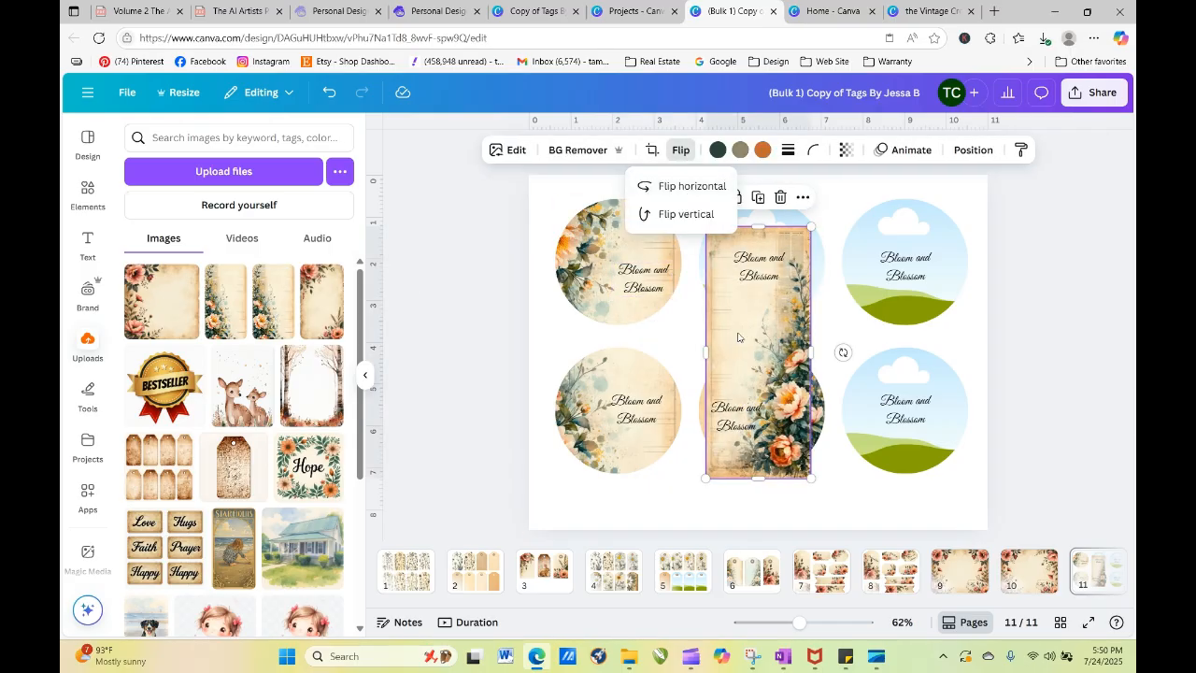
left_click_drag(780, 407, 737, 267)
Step: Slide the upper-middle circle's image down in its crop and nudge the phrases in the upper-middle and upper-left circles upward
left_click(794, 259)
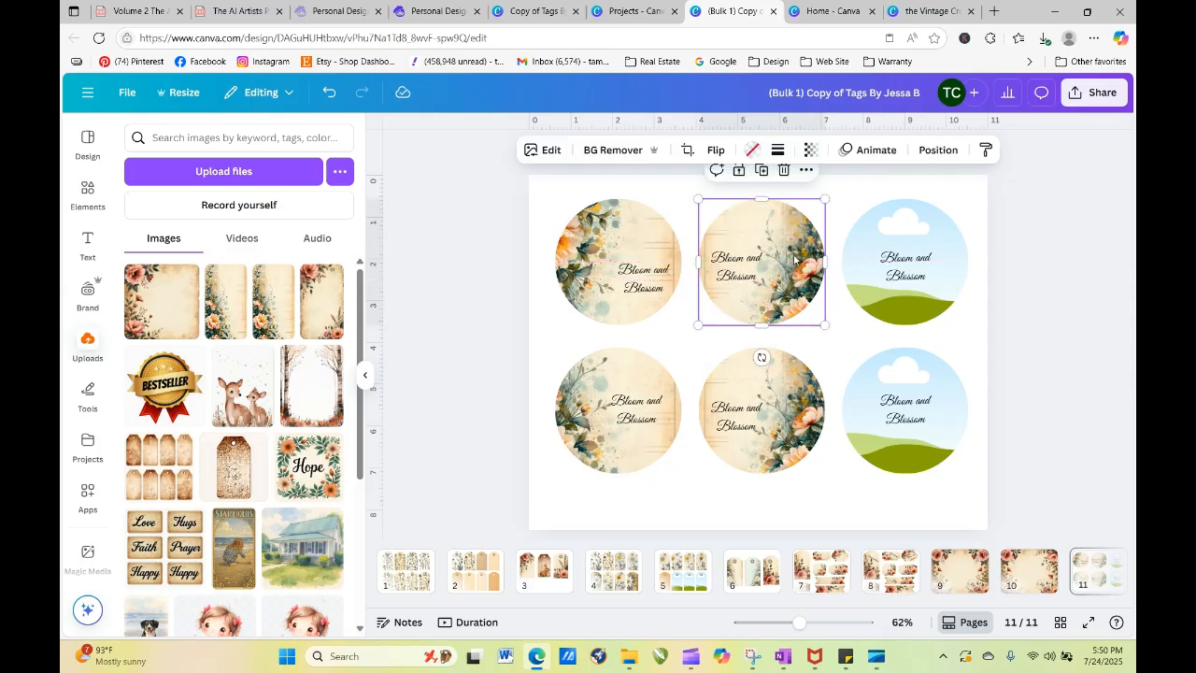
double_click(794, 260)
left_click_drag(738, 242, 736, 327)
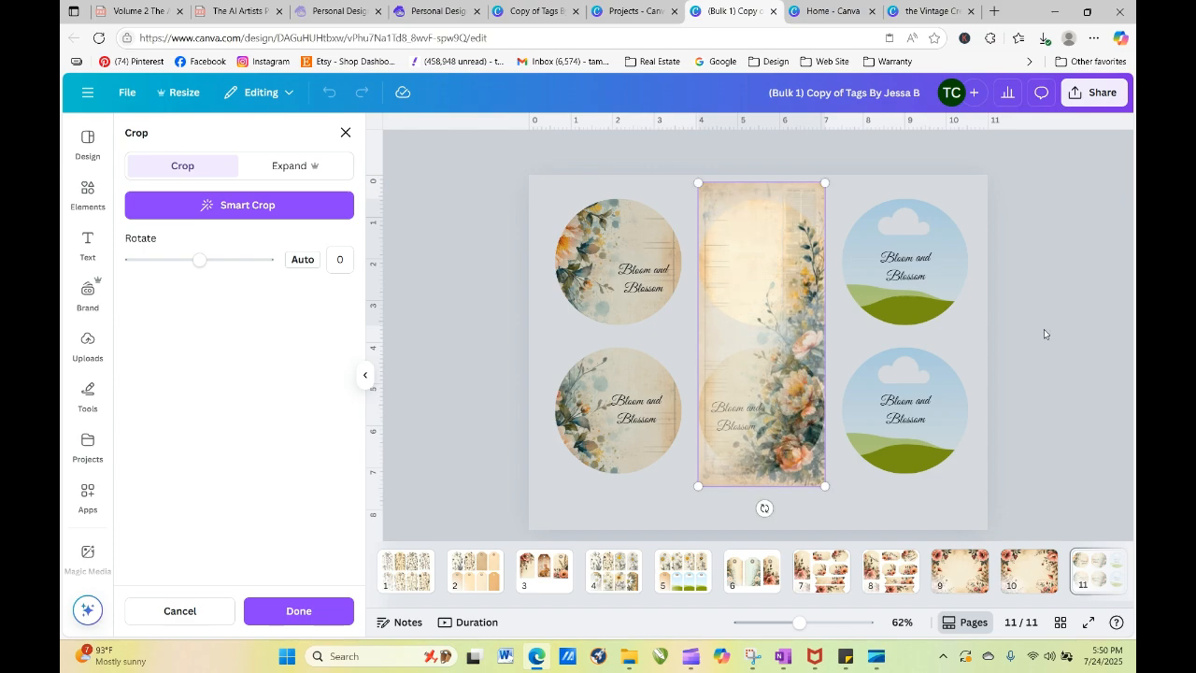
key("Return")
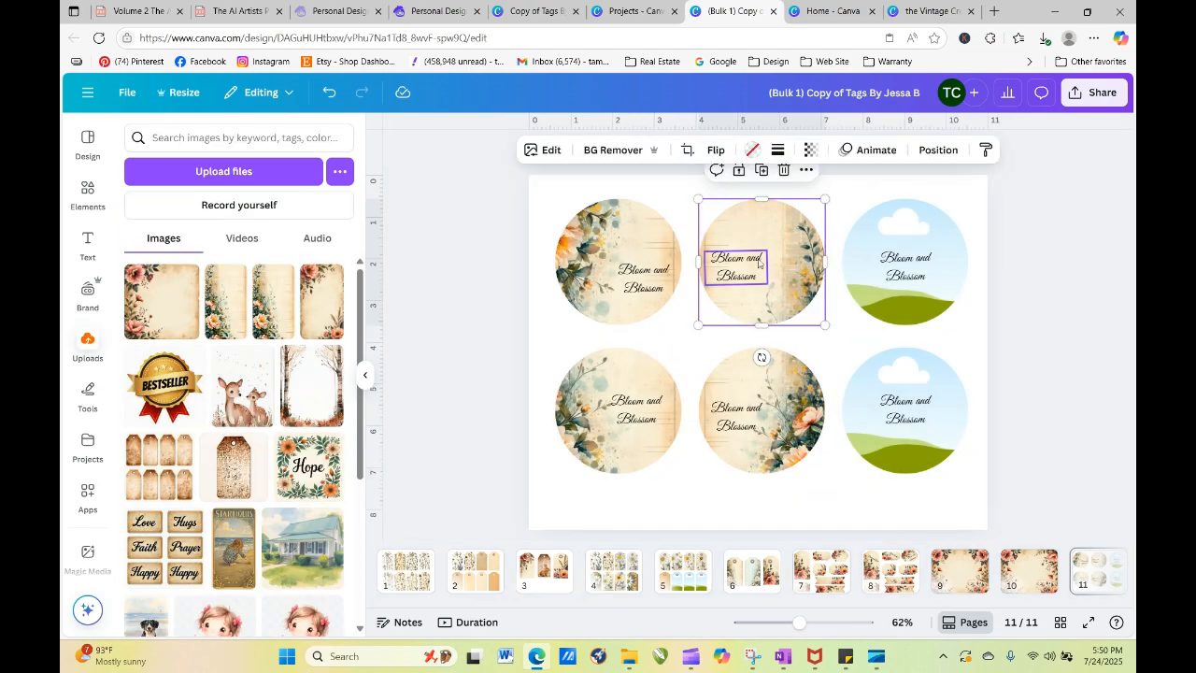
left_click_drag(742, 262, 750, 251)
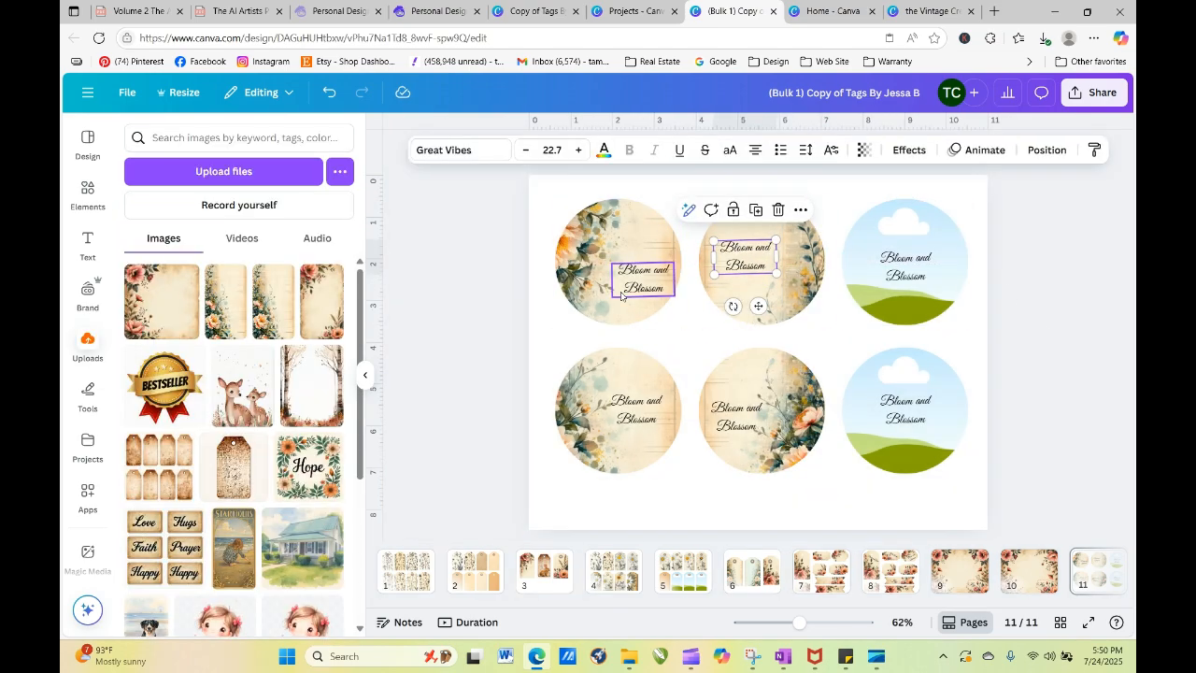
left_click_drag(637, 284, 634, 276)
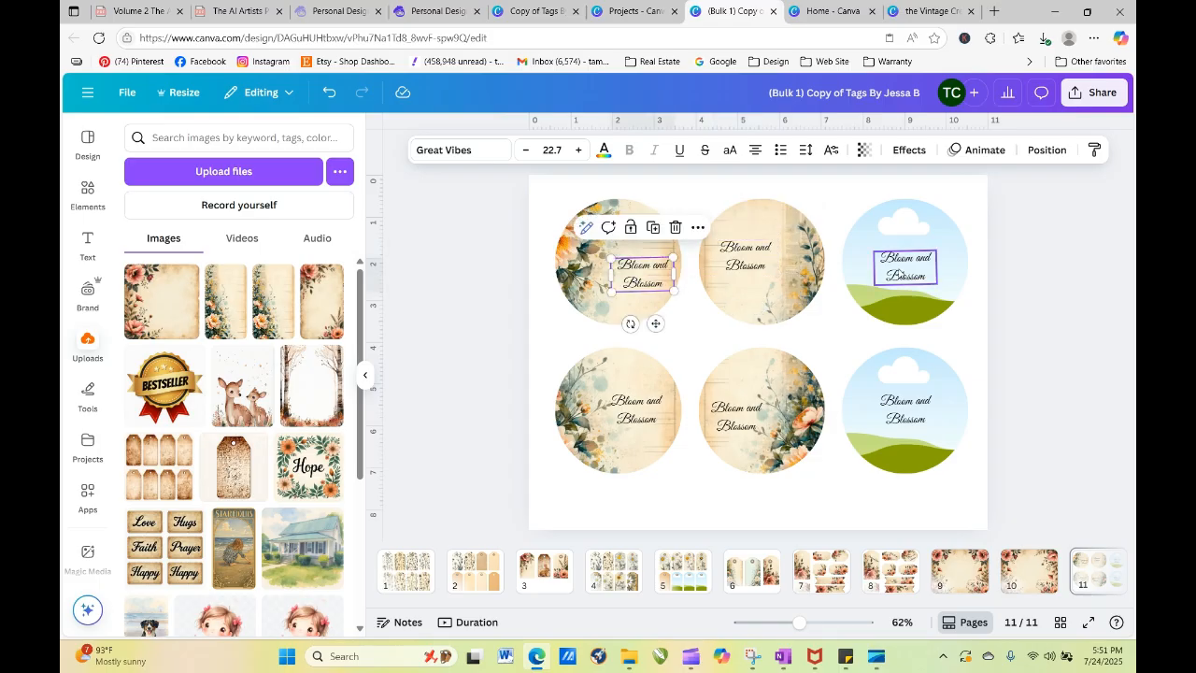
Step: Fill the upper-right circle with the tall floral image in its original orientation
left_click(899, 271)
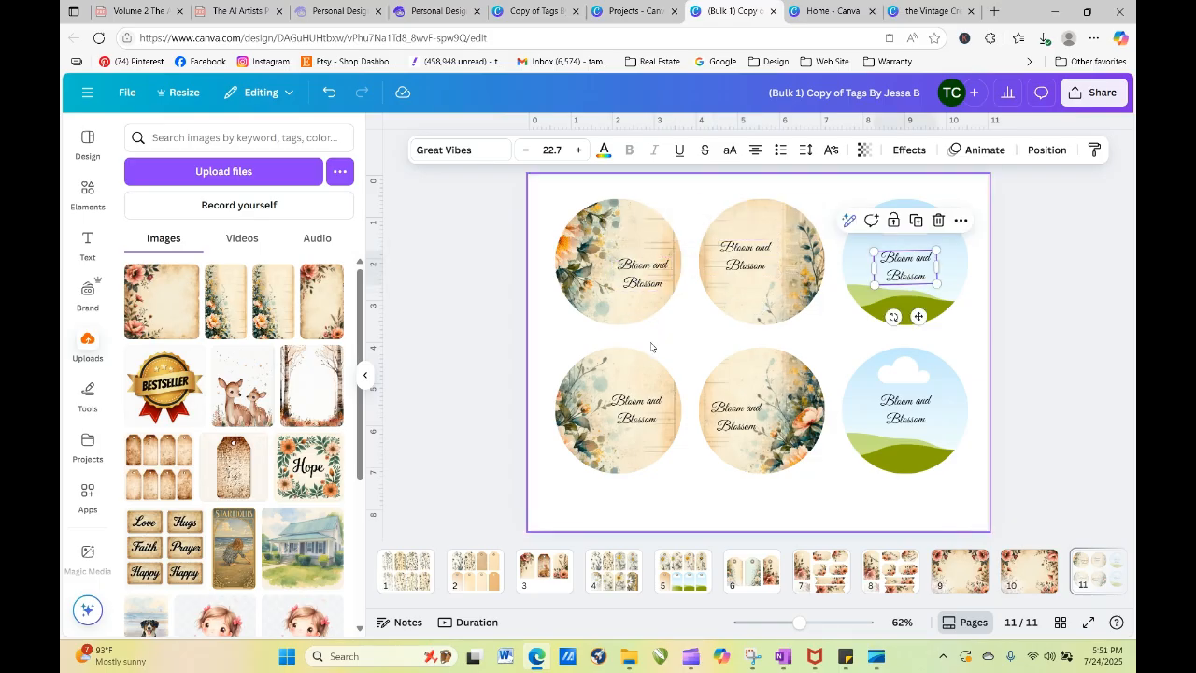
left_click(262, 316)
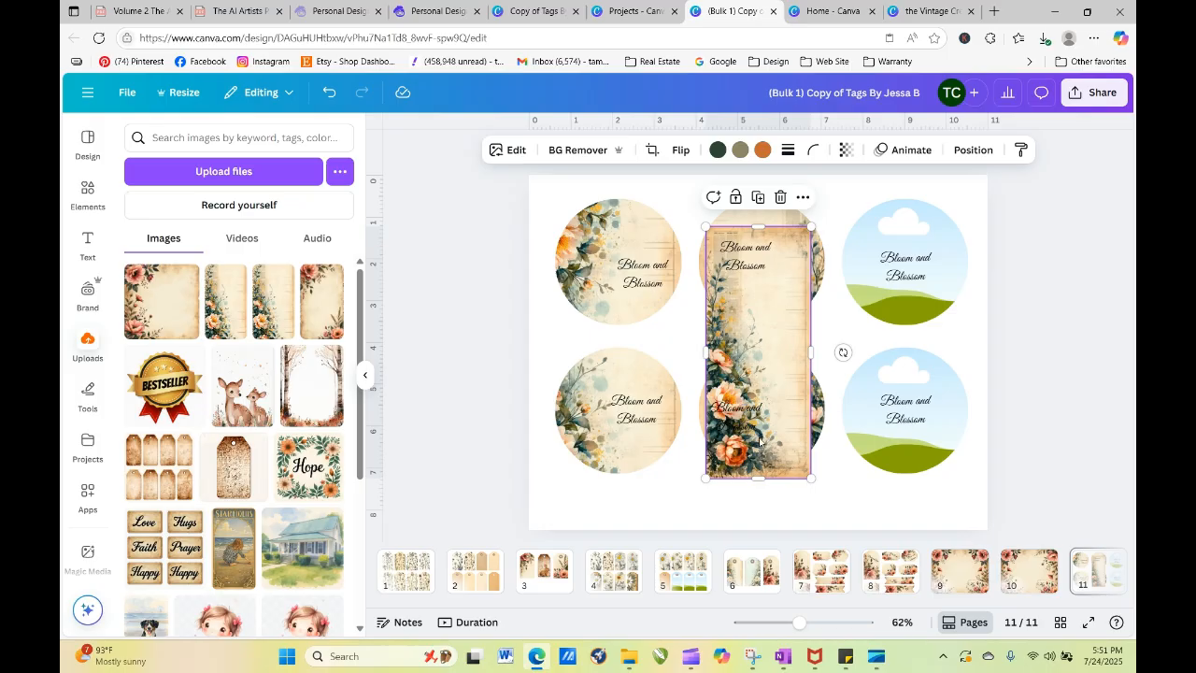
left_click_drag(759, 439, 922, 320)
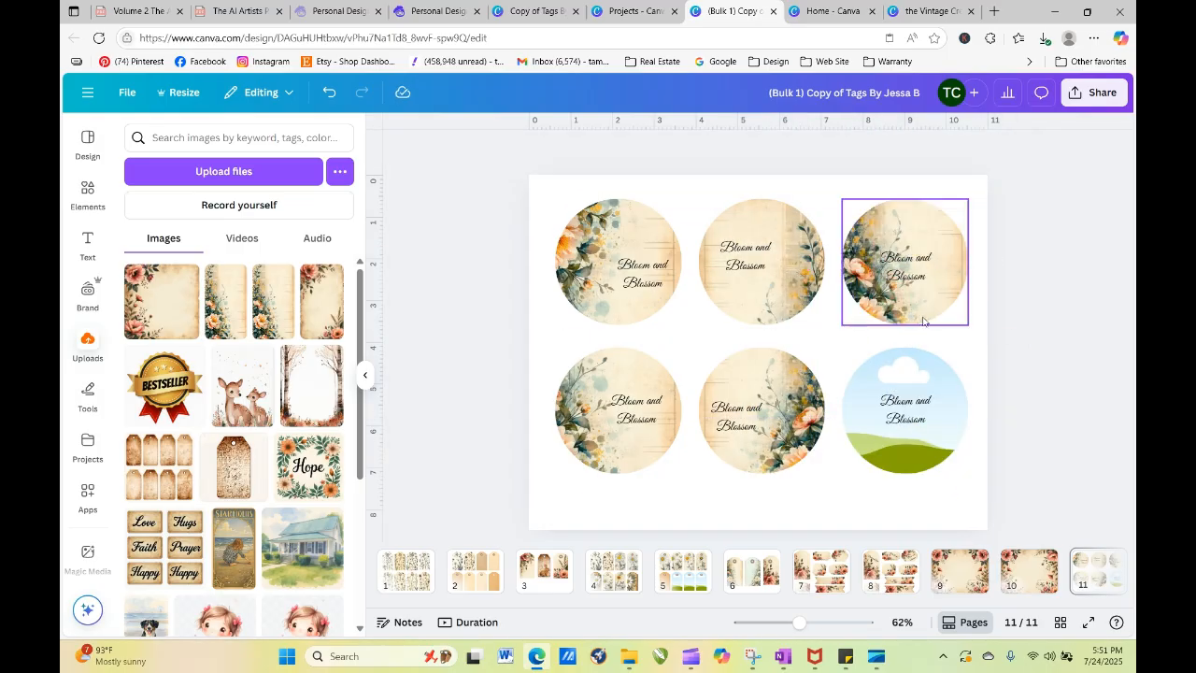
Step: Rotate the image inside the upper-right circle to -41.5 and enlarge it so the flowers run along the circle's lower edge
double_click(904, 355)
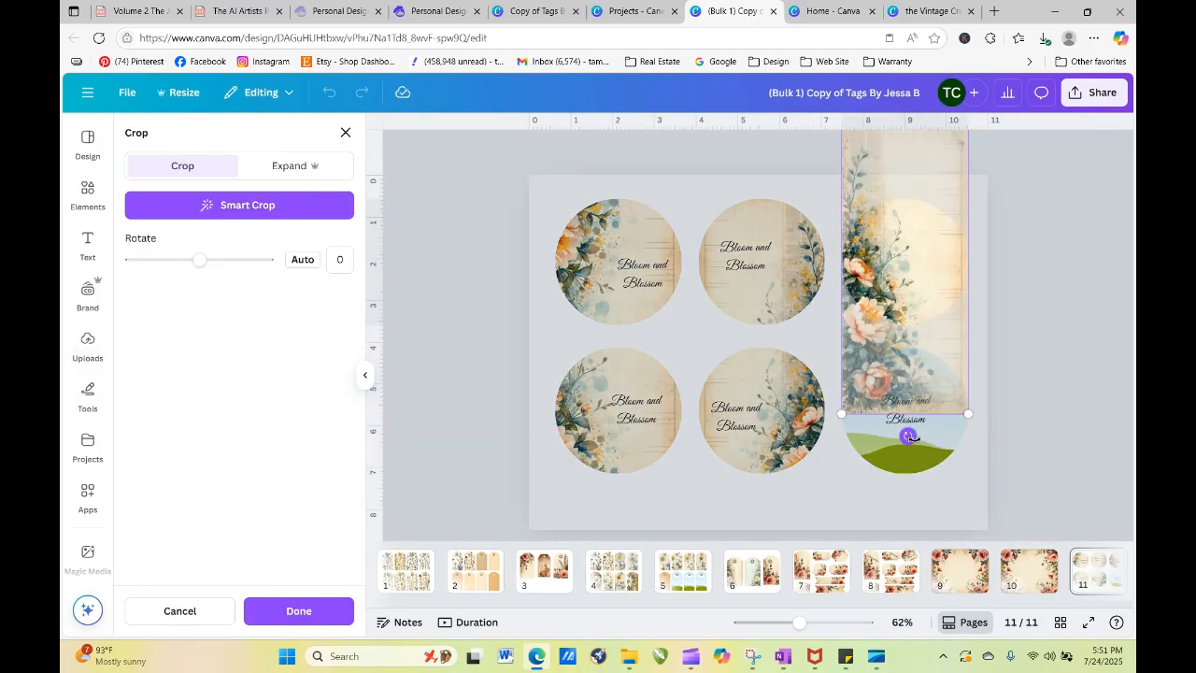
left_click_drag(908, 436, 984, 366)
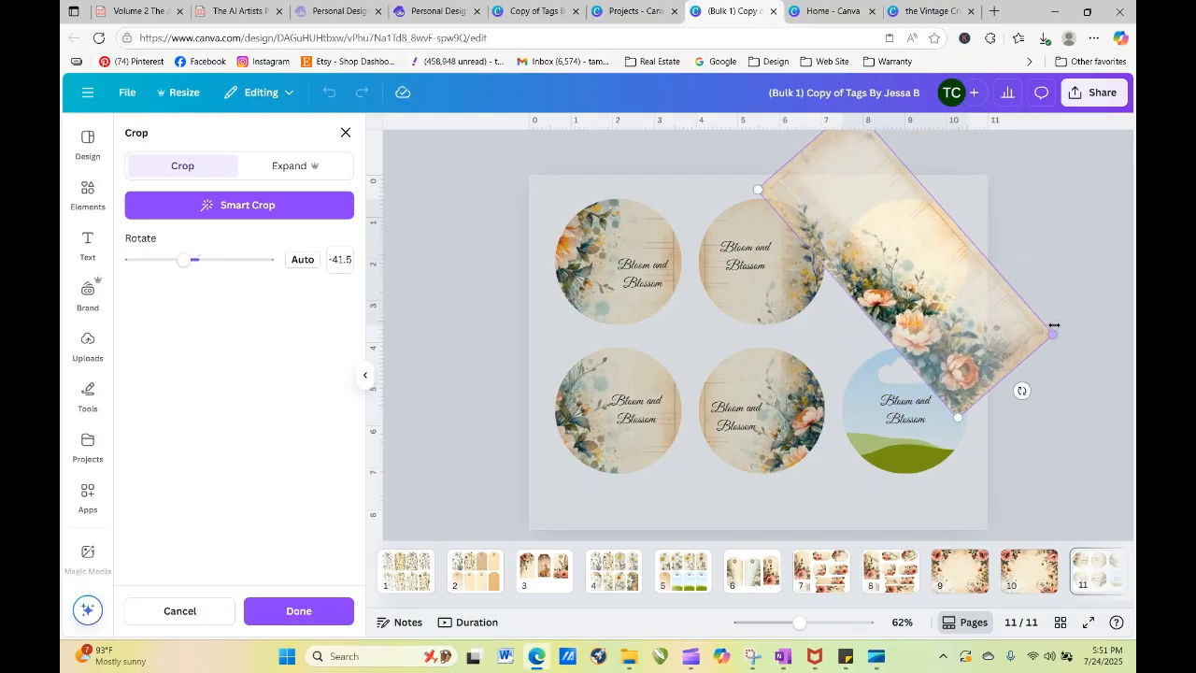
left_click_drag(1053, 333, 1089, 346)
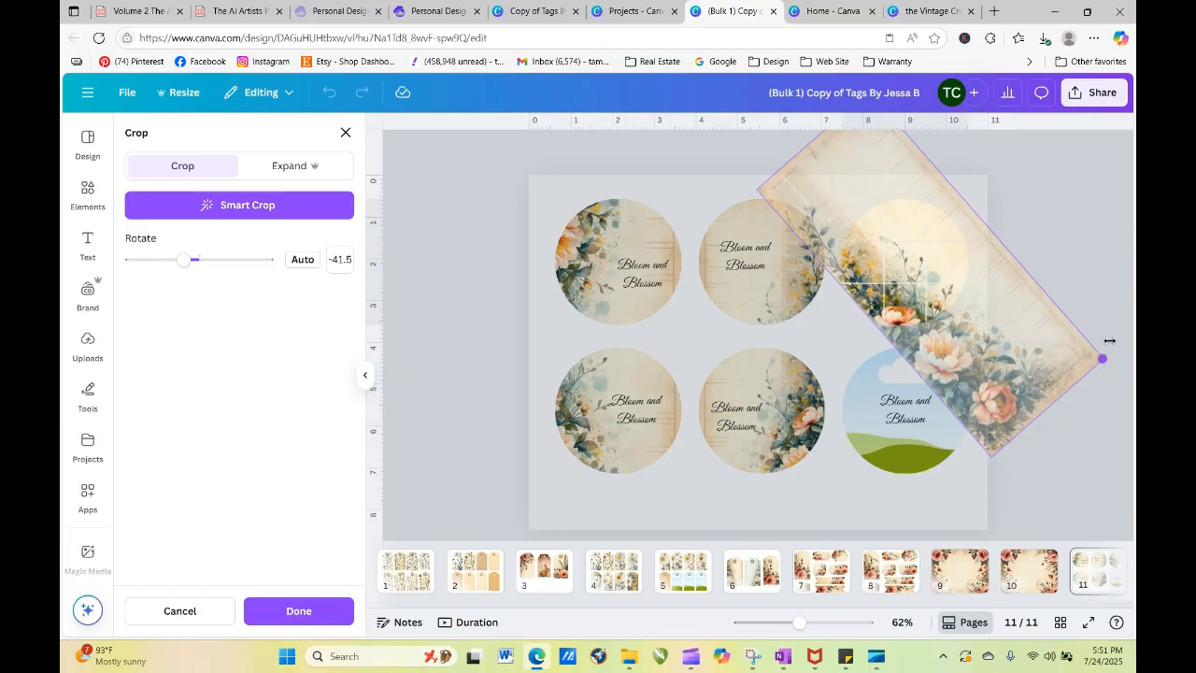
left_click(1089, 255)
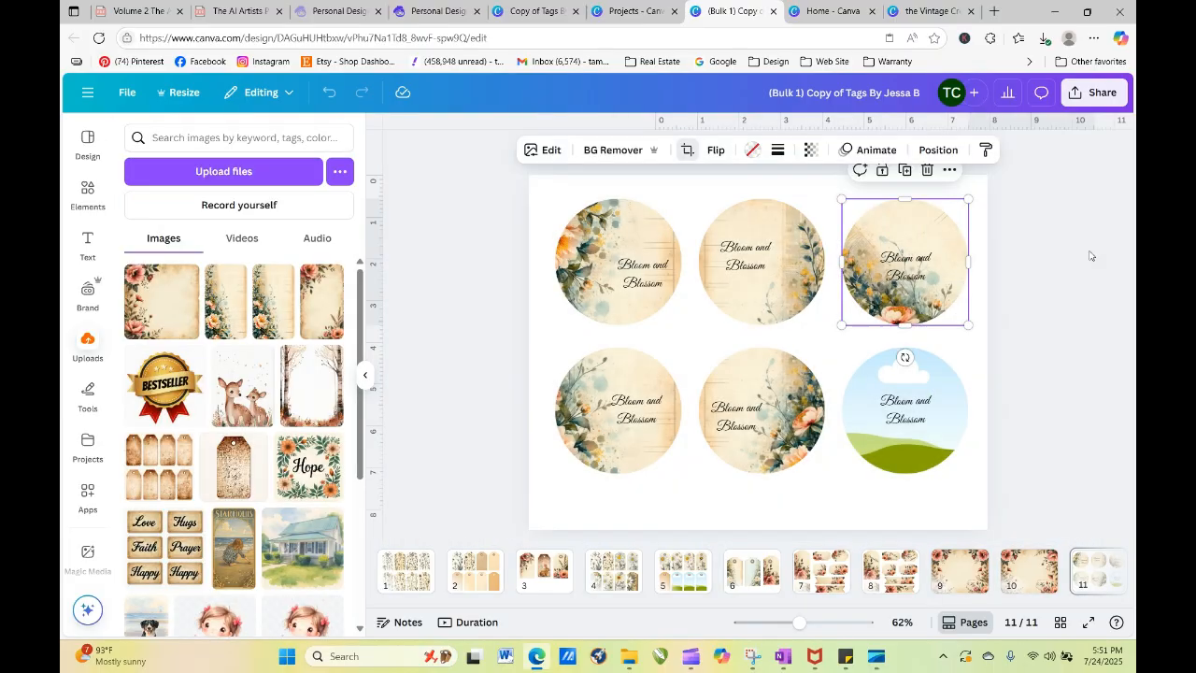
Step: Reposition the upper-right circle's image so the large flowers fill its lower-left edge, and move its phrase up and slightly right
double_click(899, 315)
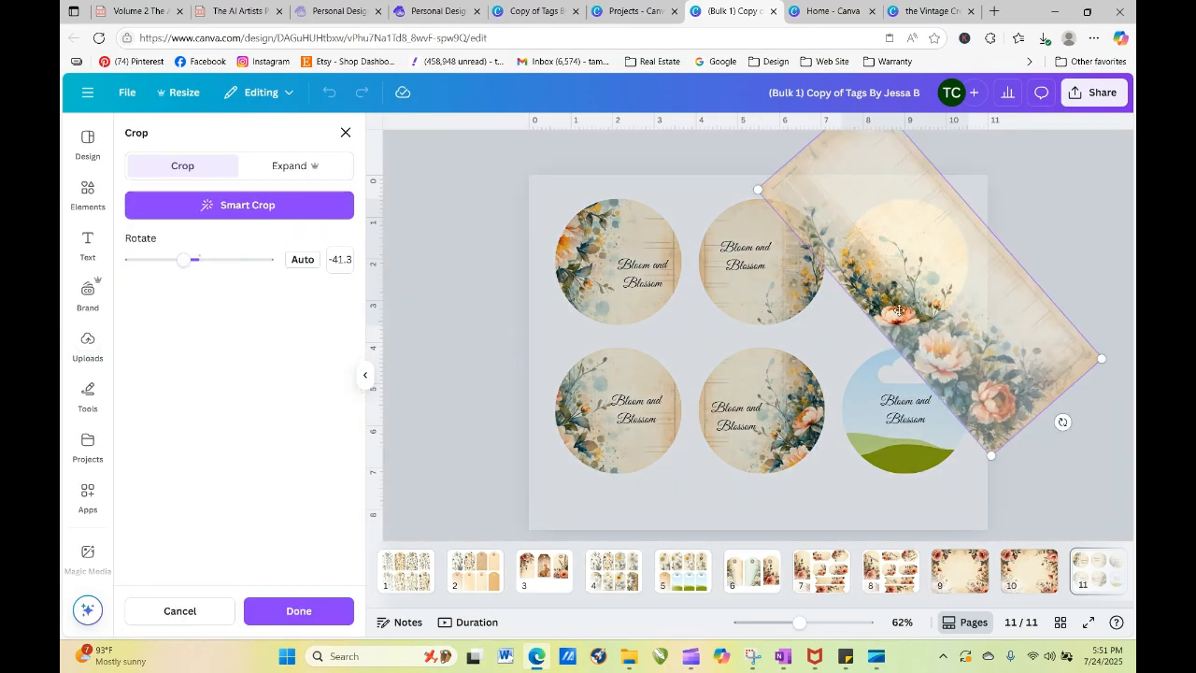
left_click_drag(900, 315, 897, 342)
left_click(1109, 204)
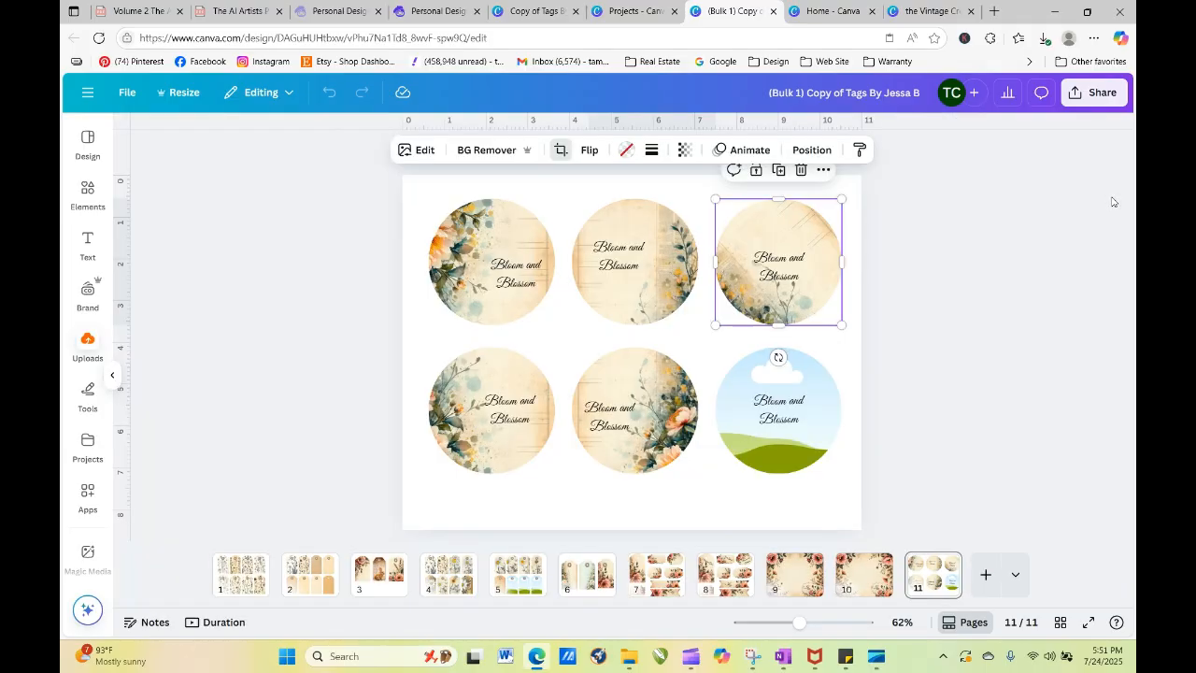
double_click(924, 322)
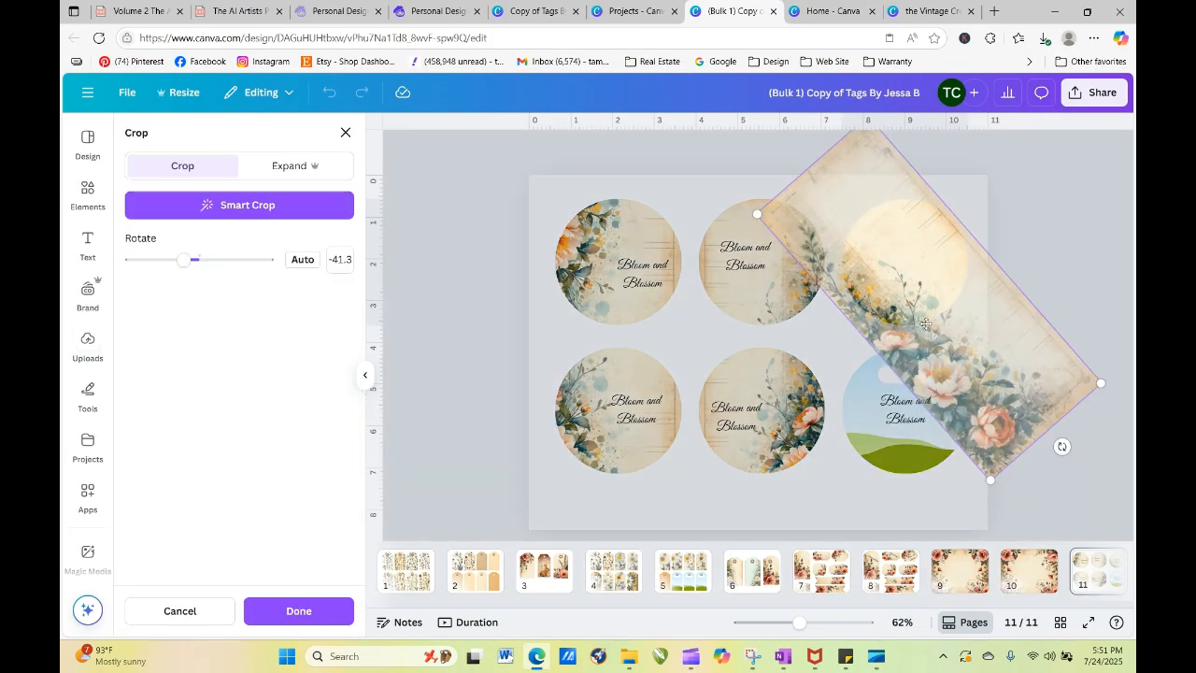
left_click_drag(925, 322, 870, 313)
left_click(1043, 208)
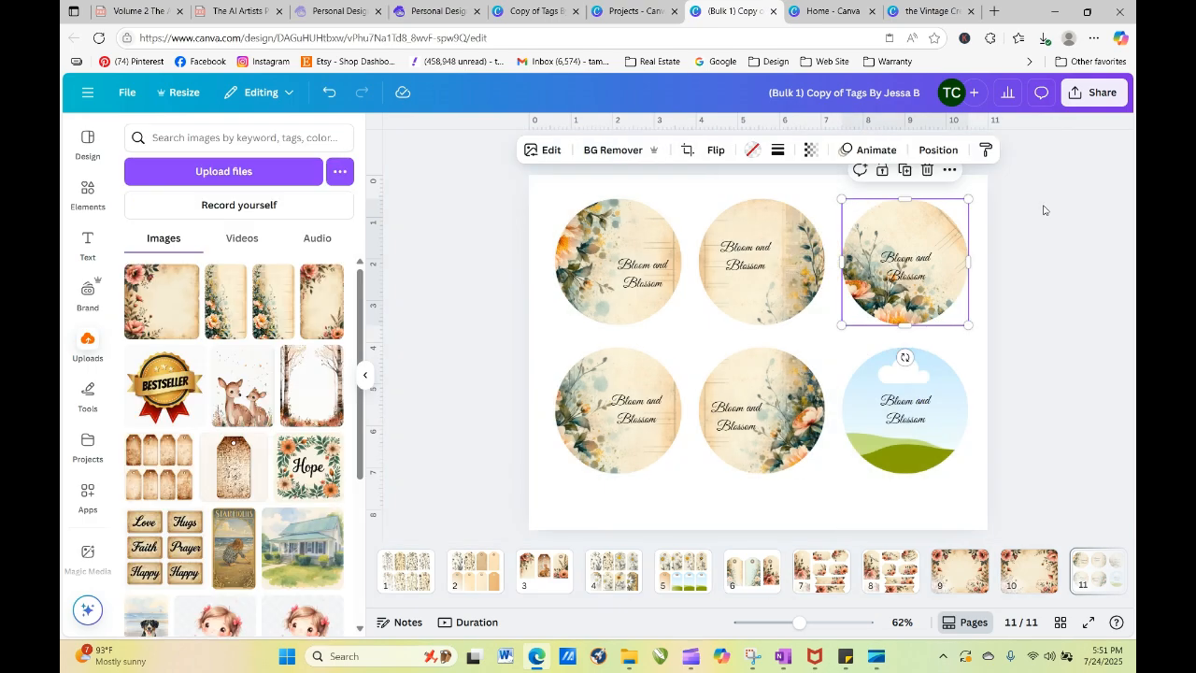
left_click_drag(903, 276, 917, 245)
left_click(1019, 318)
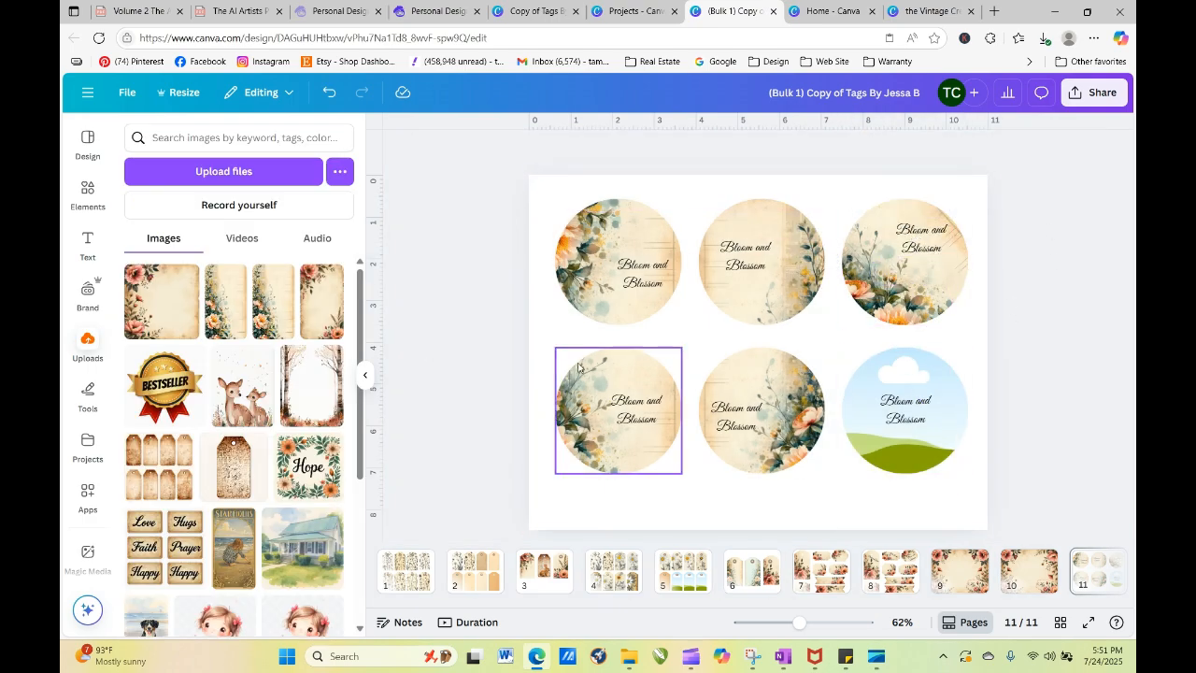
Step: Fill the lower-right circle with the tall floral image that has flowers along its left edge
left_click(271, 280)
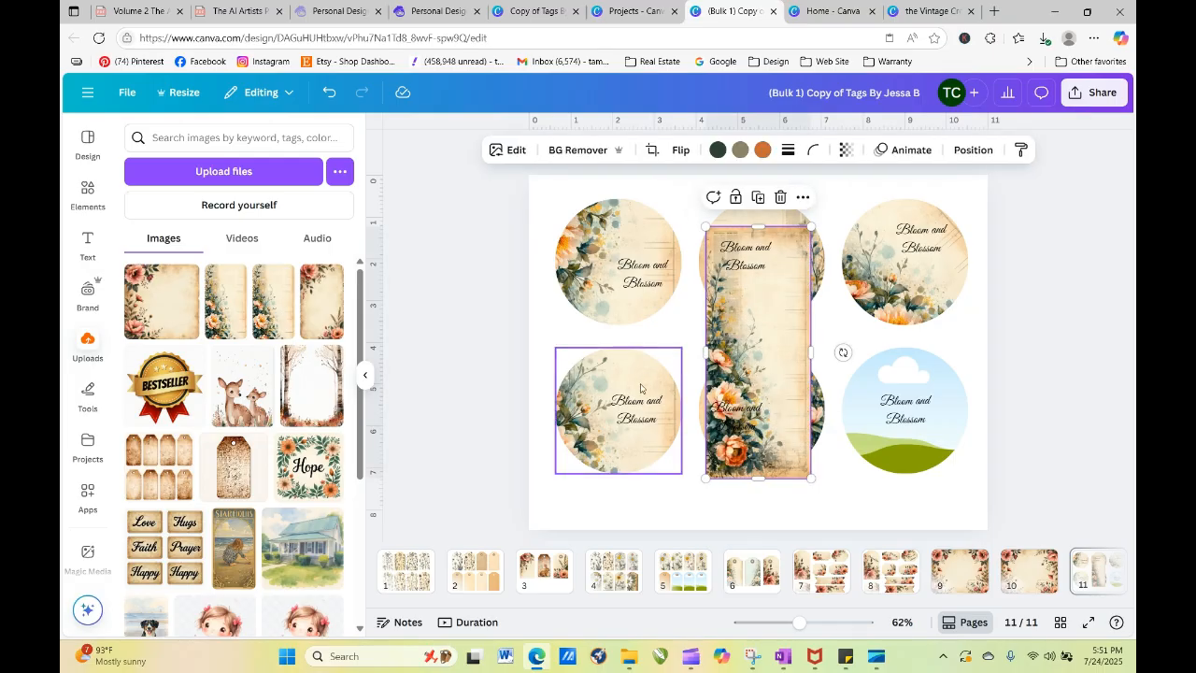
left_click_drag(747, 467, 981, 483)
left_click(900, 452)
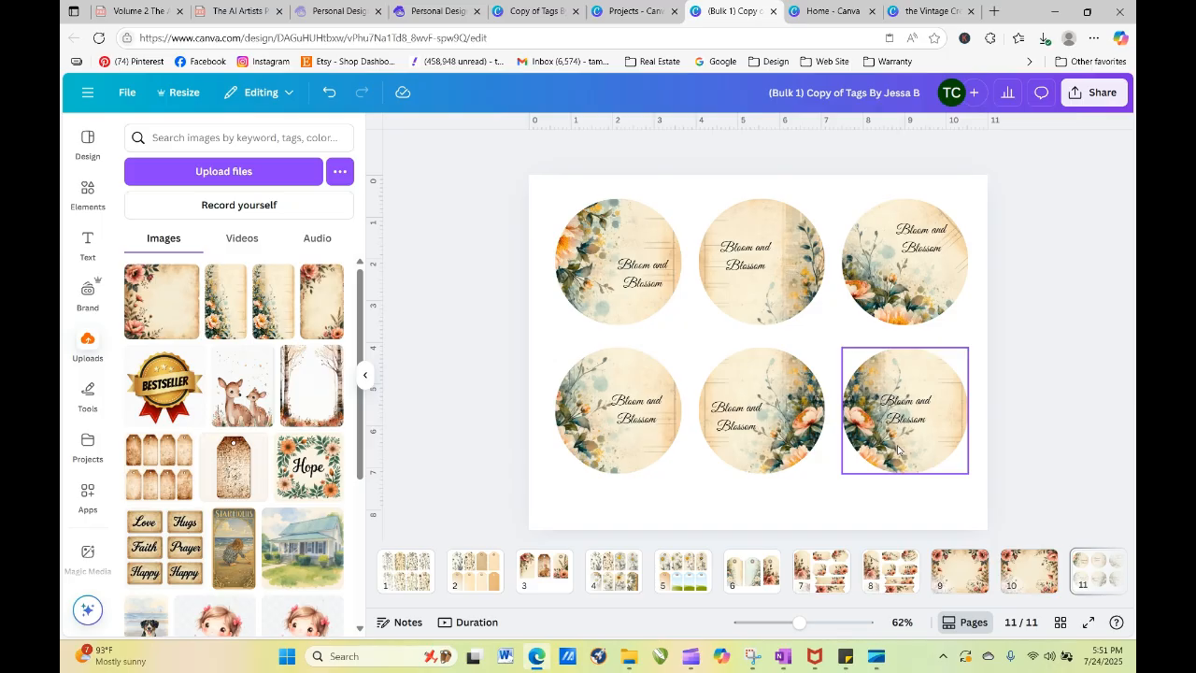
Step: Rotate the lower-right circle's image to about -148 so the flowers run along its right edge, and move its phrase slightly left
double_click(880, 453)
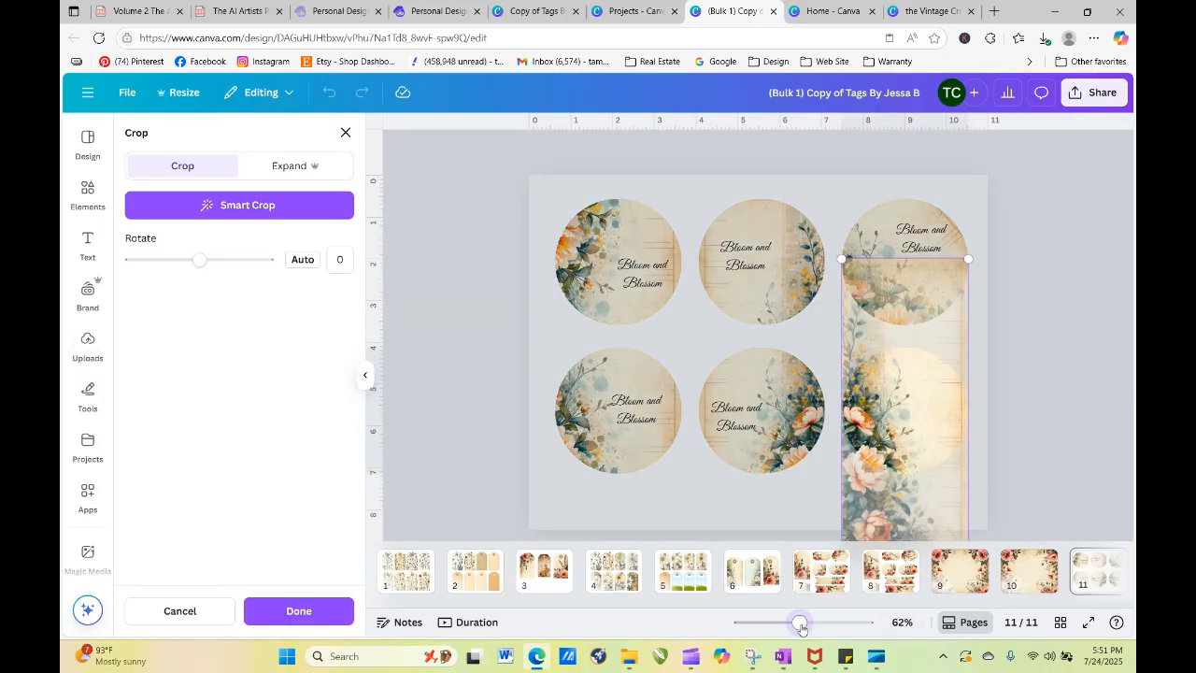
left_click_drag(799, 623, 790, 623)
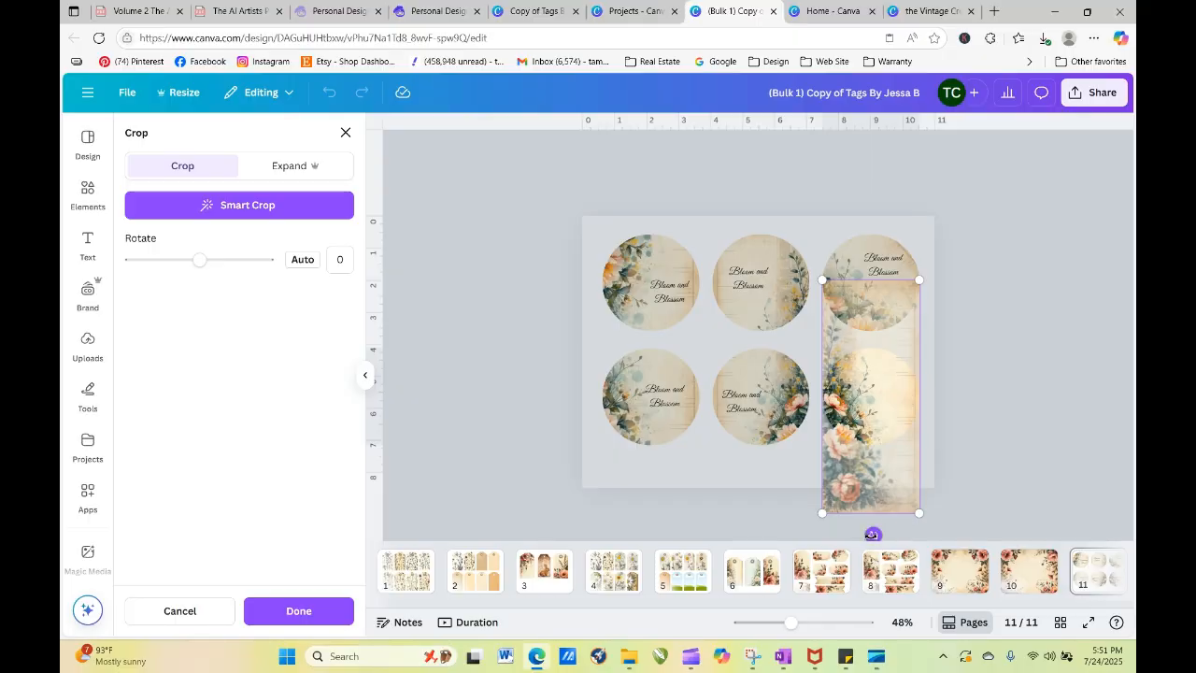
left_click_drag(870, 534, 942, 276)
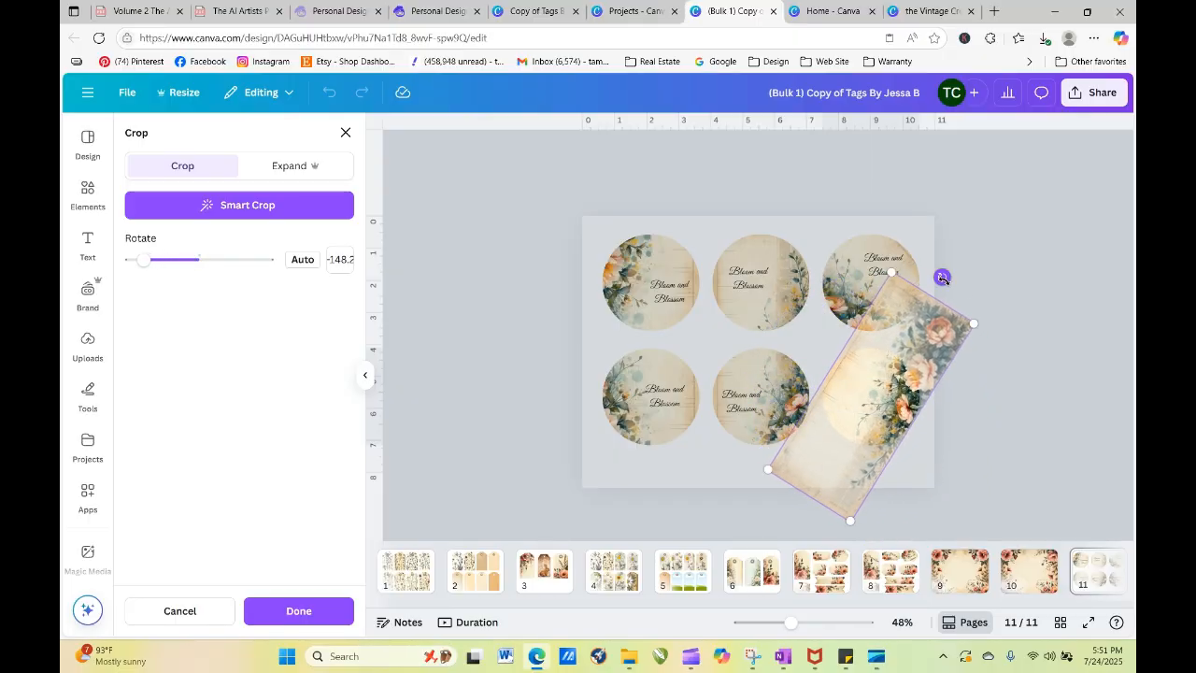
left_click(1015, 403)
left_click_drag(869, 401, 849, 407)
left_click(499, 287)
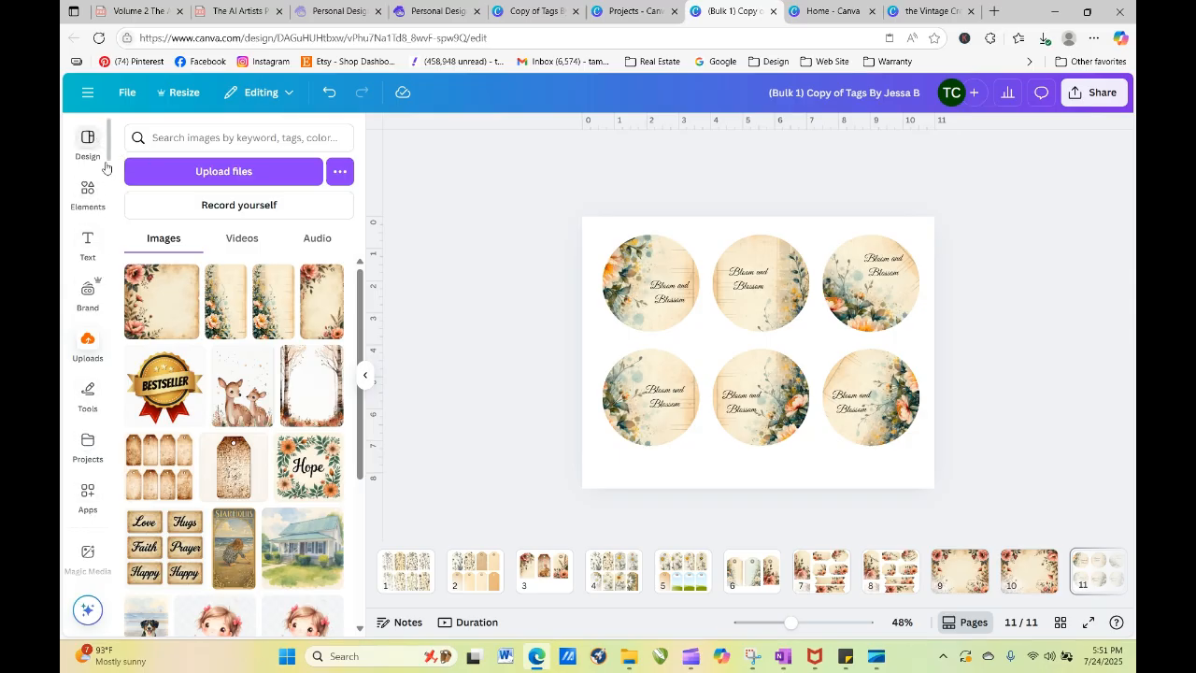
Step: Open the Bulk create tool for the page of round labels
scroll(107, 191, "down", 1)
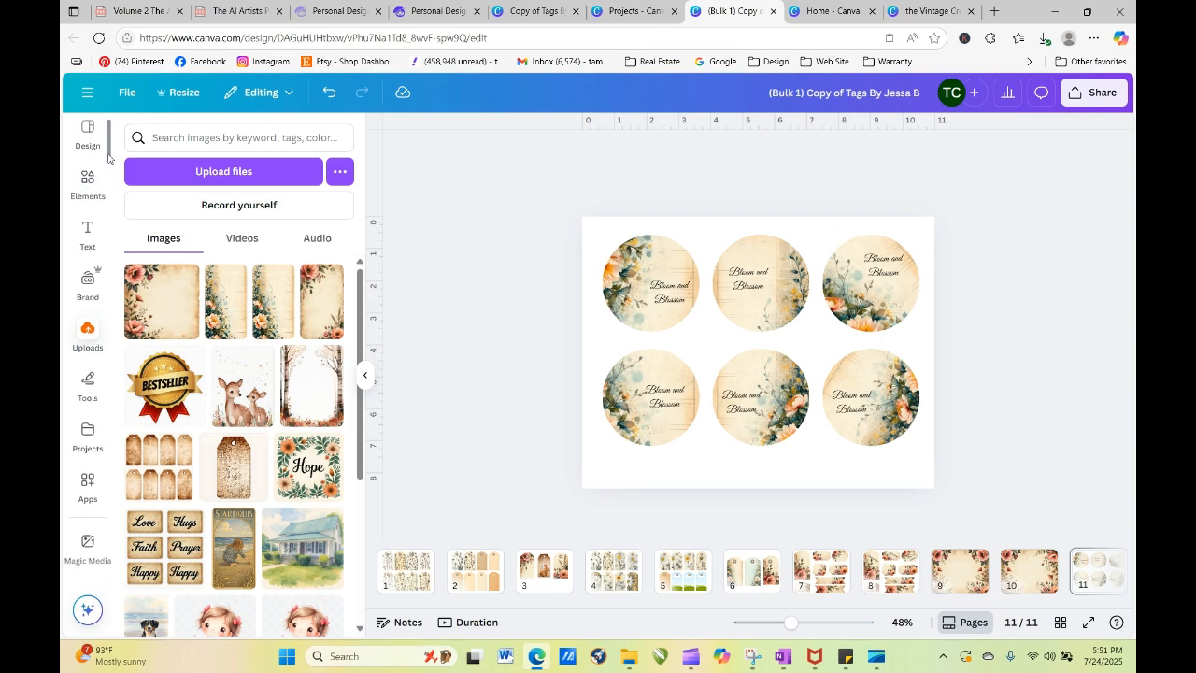
scroll(103, 280, "down", 3)
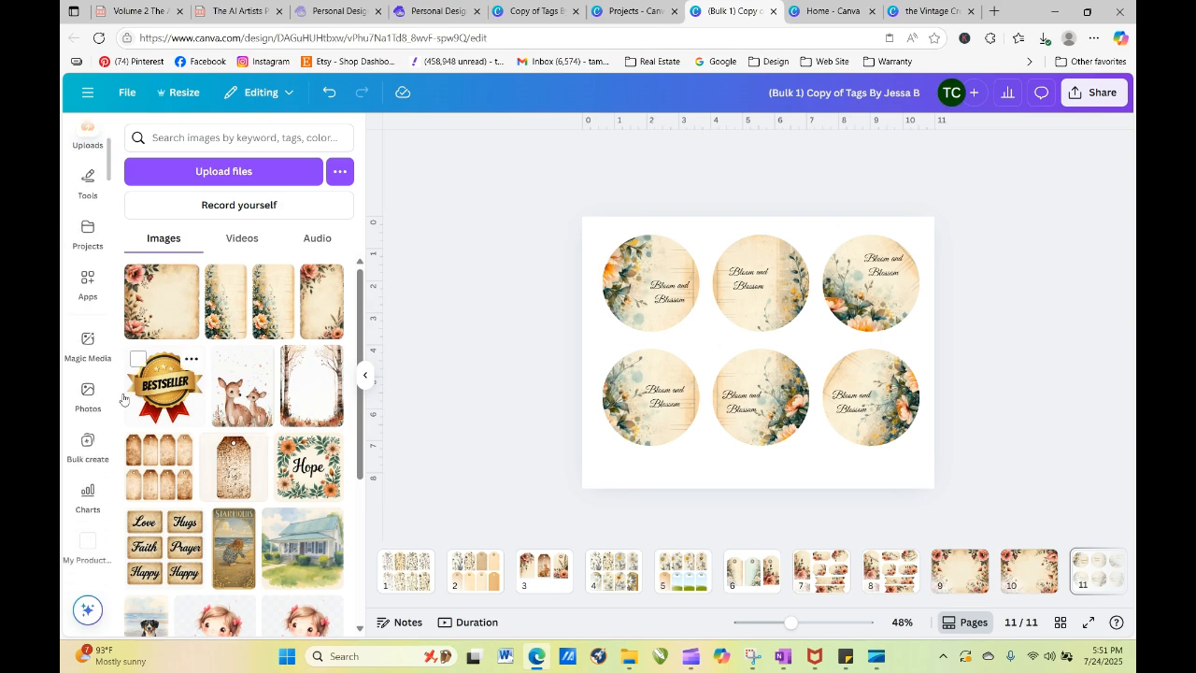
left_click(91, 447)
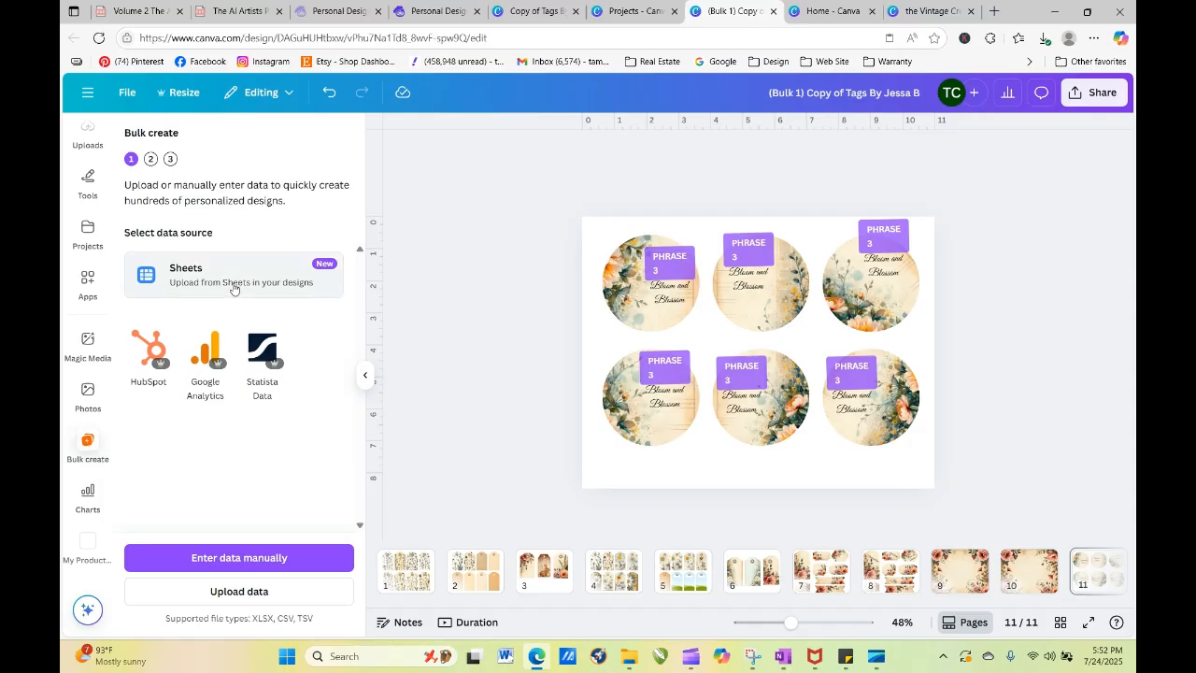
Step: Preview the PHRASE BANK SOUL SNIPPETS and ENCOURAGEMENT BIBLE VERSES sheets as data sources without connecting either one
left_click(264, 277)
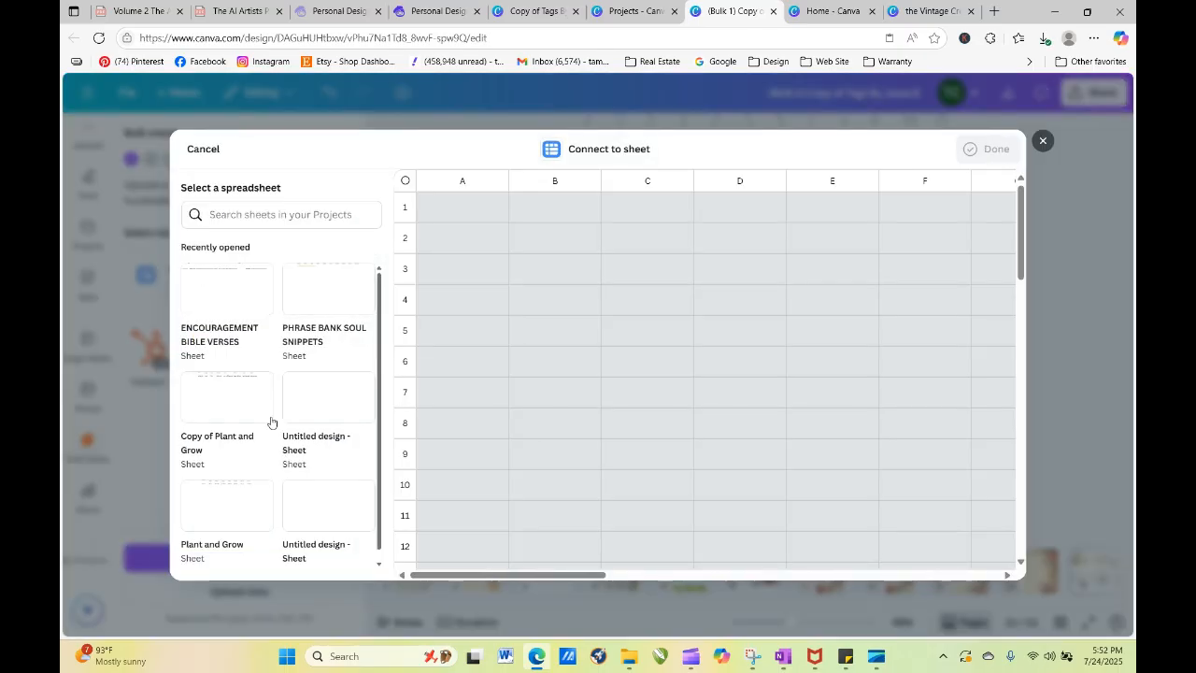
left_click(328, 296)
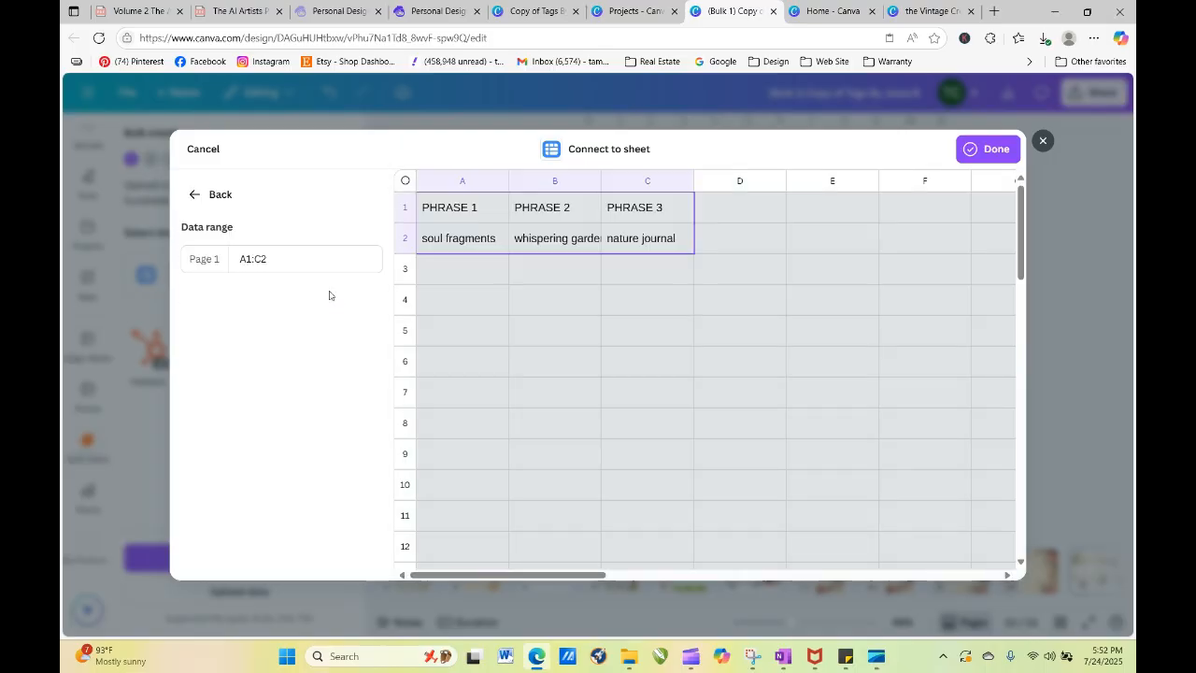
left_click(222, 195)
left_click(195, 194)
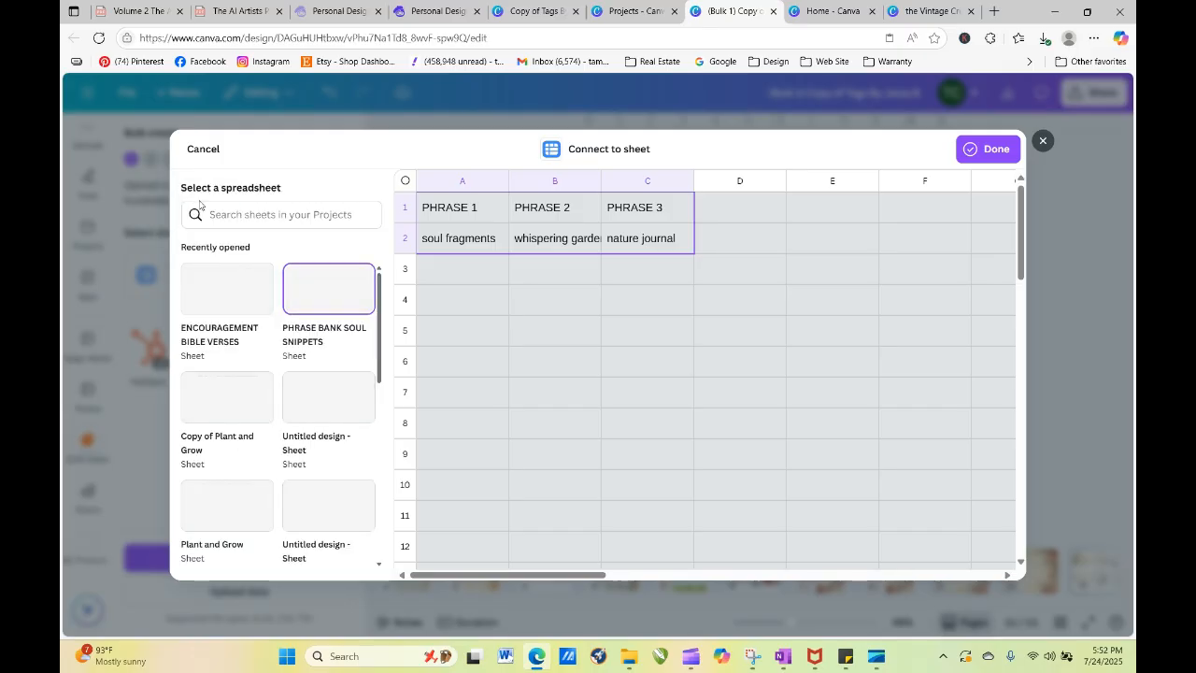
left_click(221, 302)
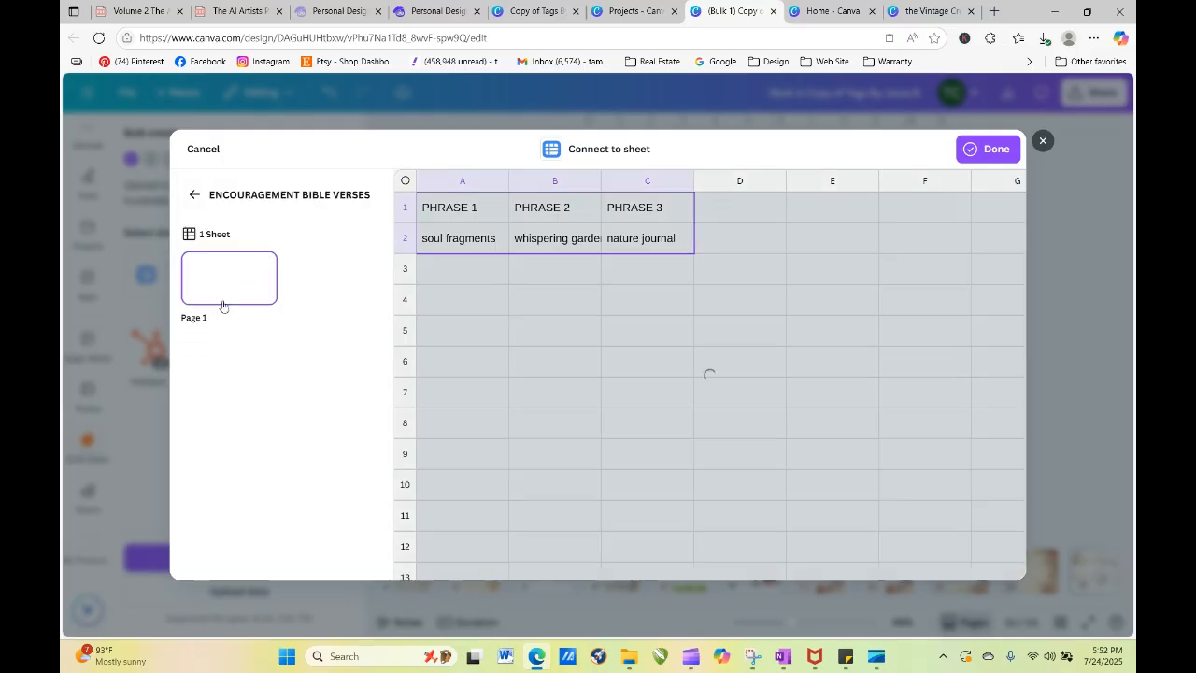
left_click(221, 303)
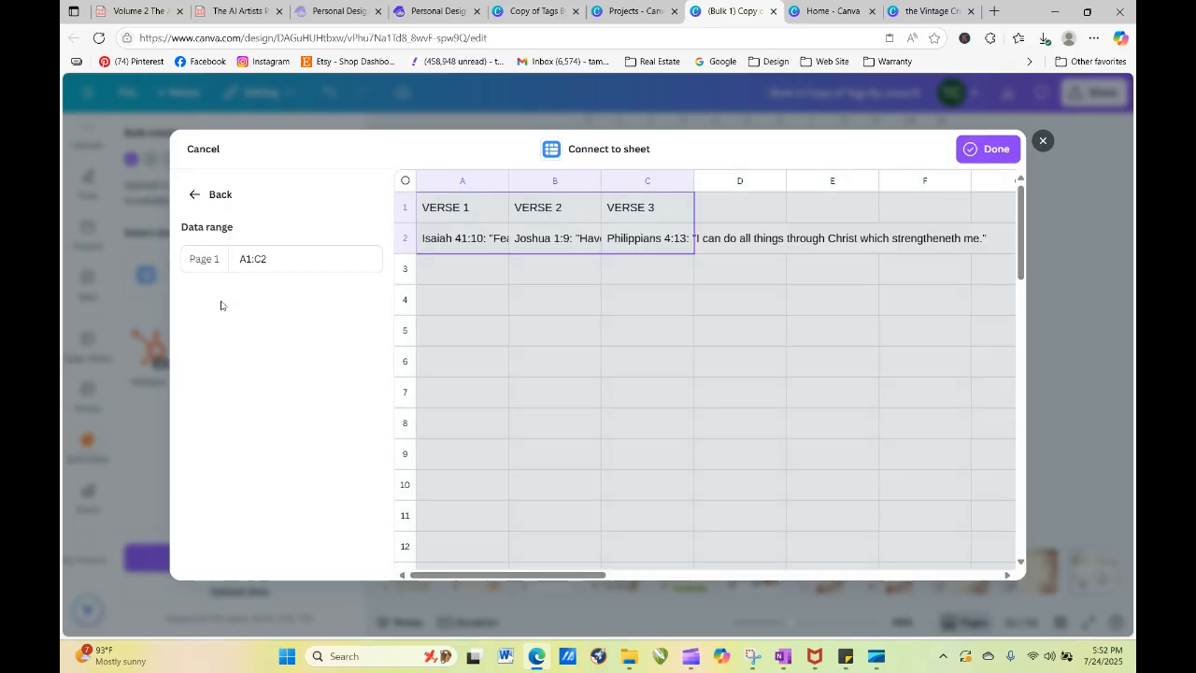
left_click(195, 194)
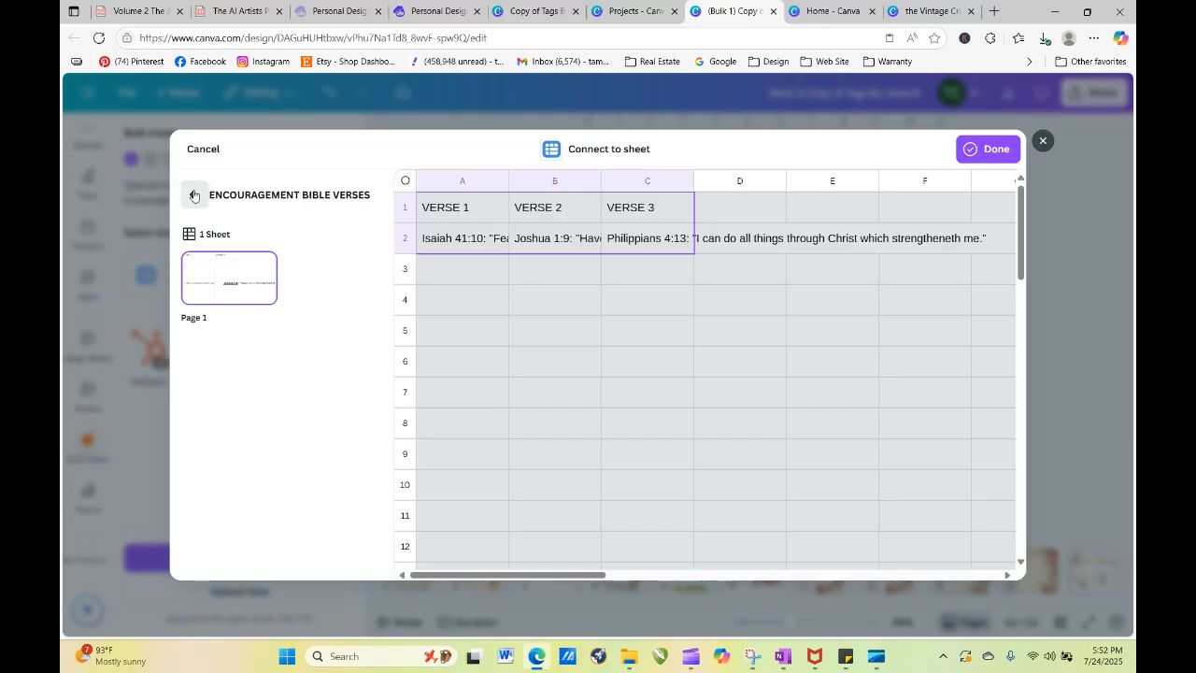
left_click(194, 195)
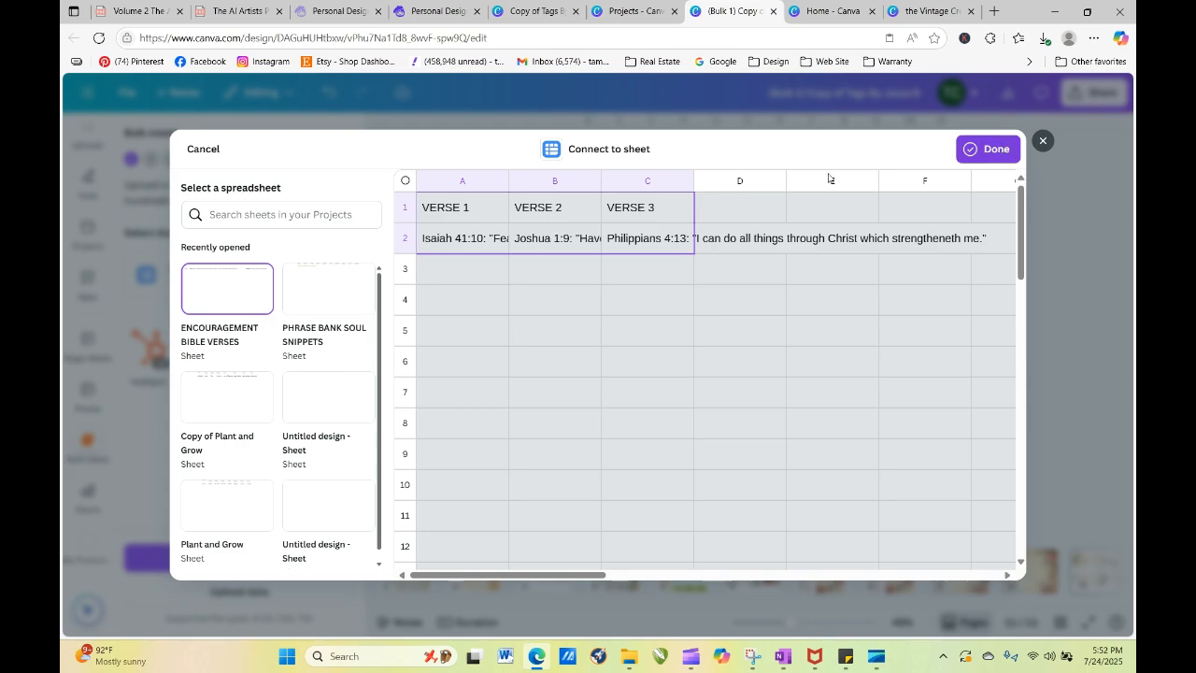
left_click(202, 149)
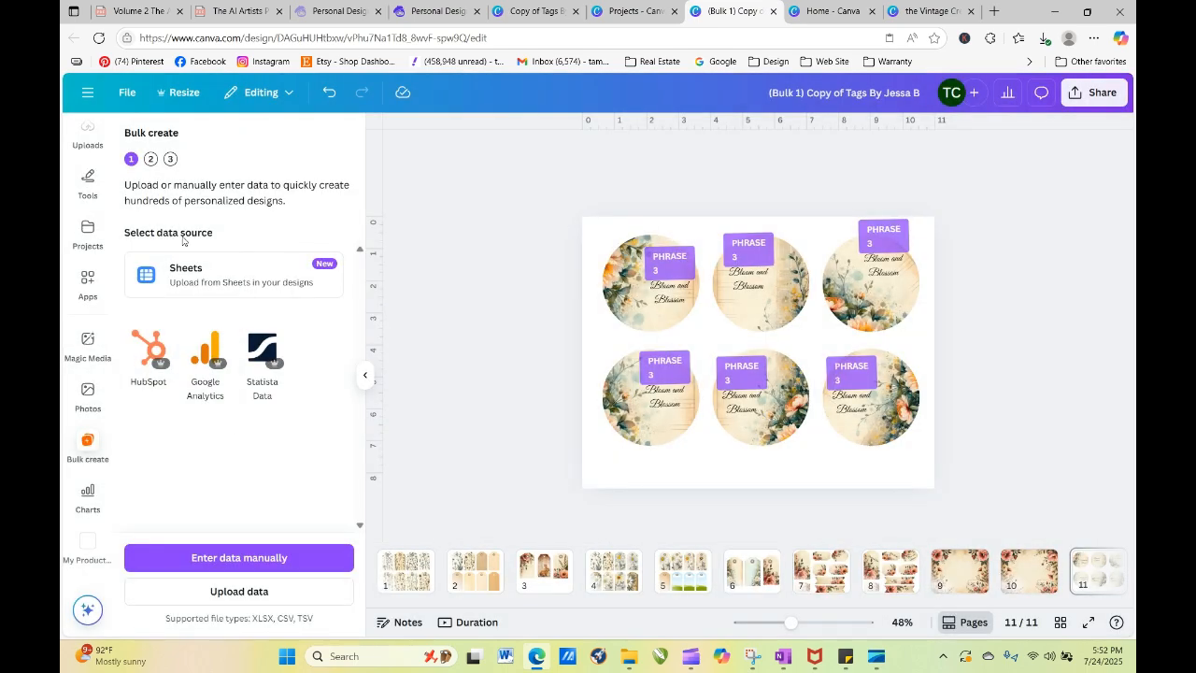
Step: Manually enter one bulk data row: PHRASE 1 "Welcome Baby", PHRASE 2 "Thanks for Coming" and PHRASE 3 "Here Comes Baby"
left_click(218, 557)
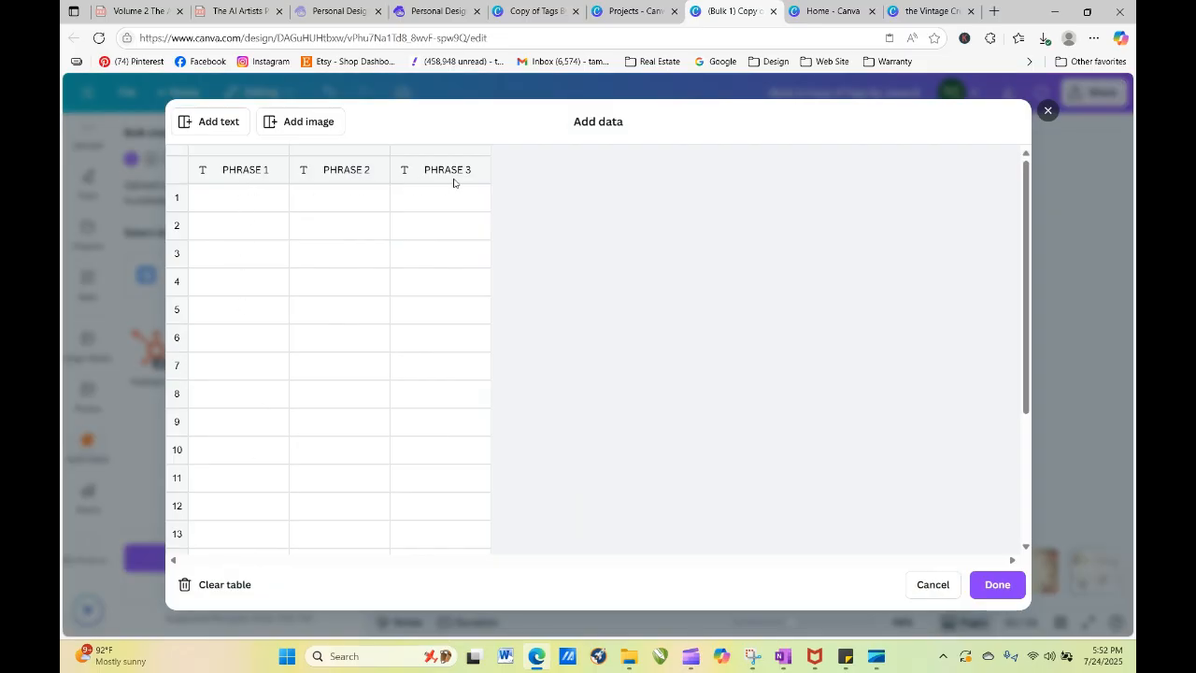
left_click(245, 199)
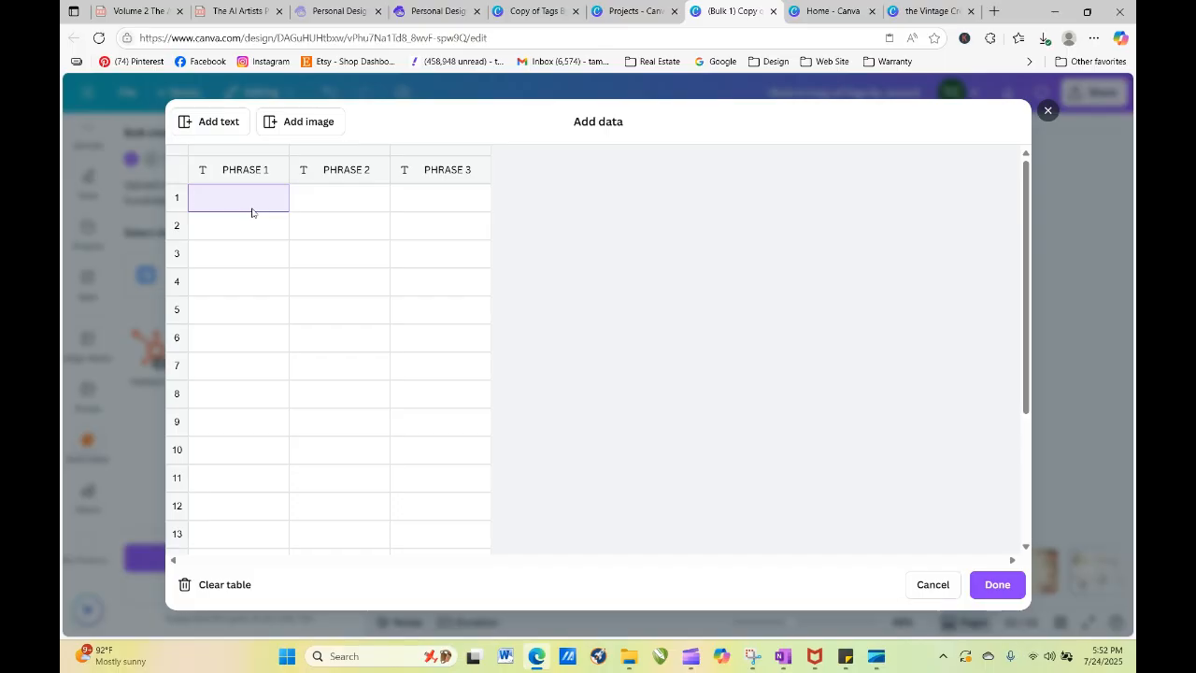
type("Welcome Baby")
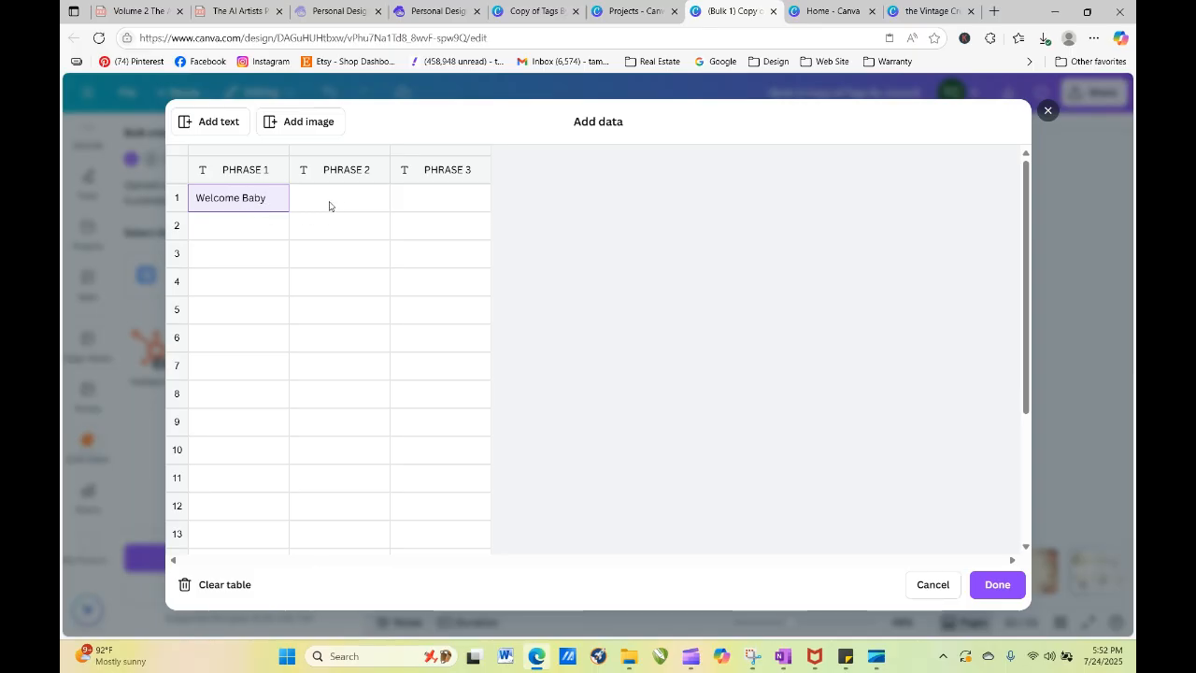
left_click(329, 206)
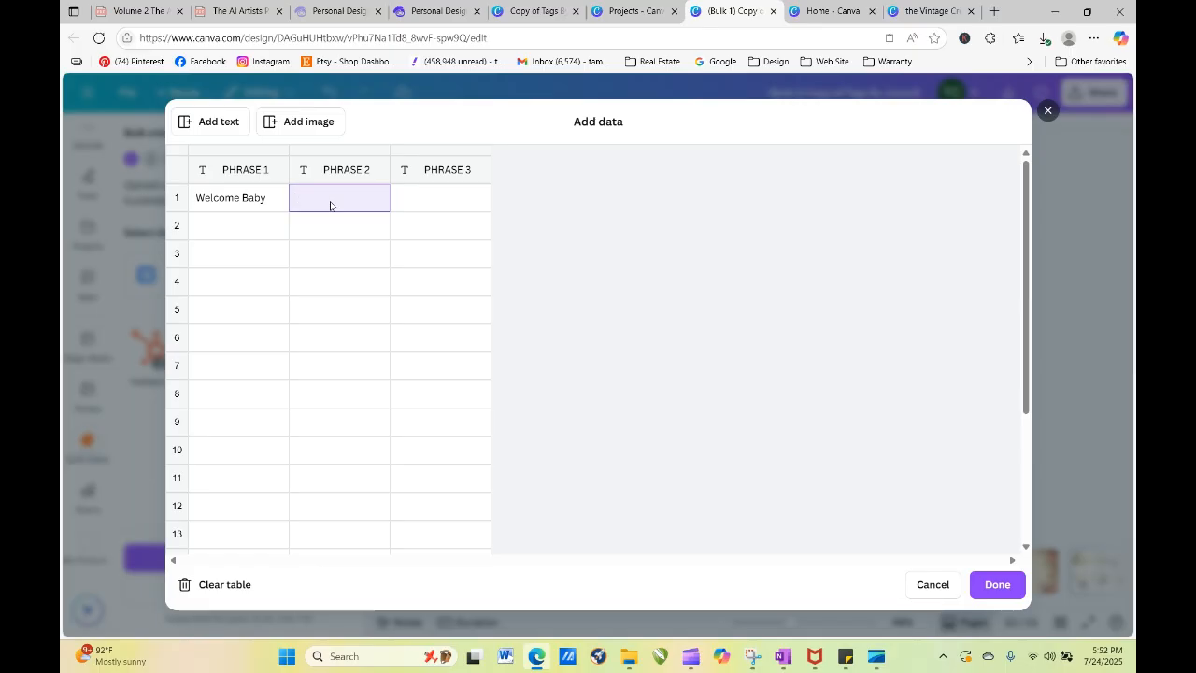
type("S")
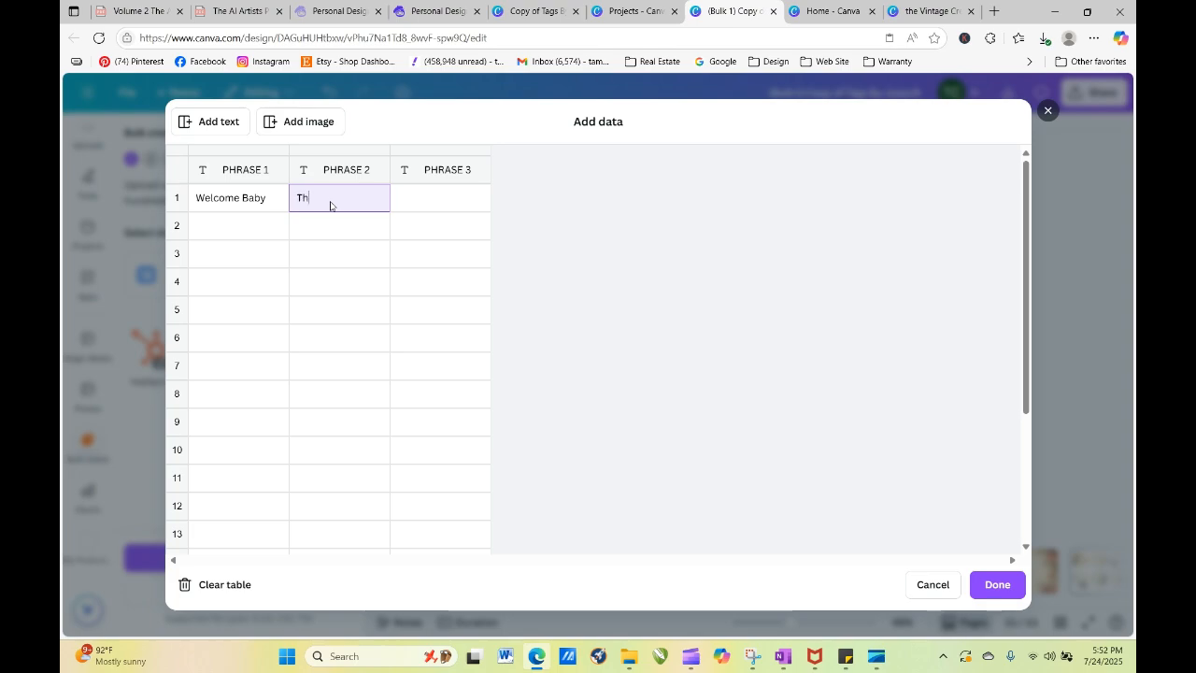
type("hanks for Coming")
left_click(435, 195)
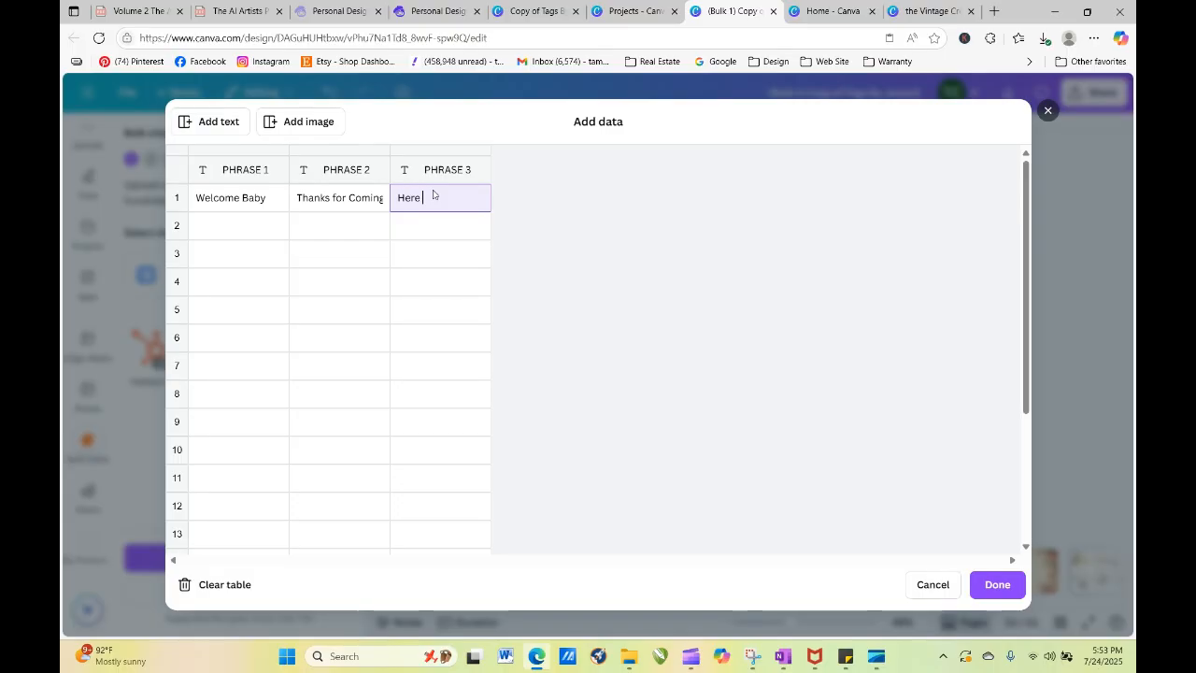
type("Comes Baby")
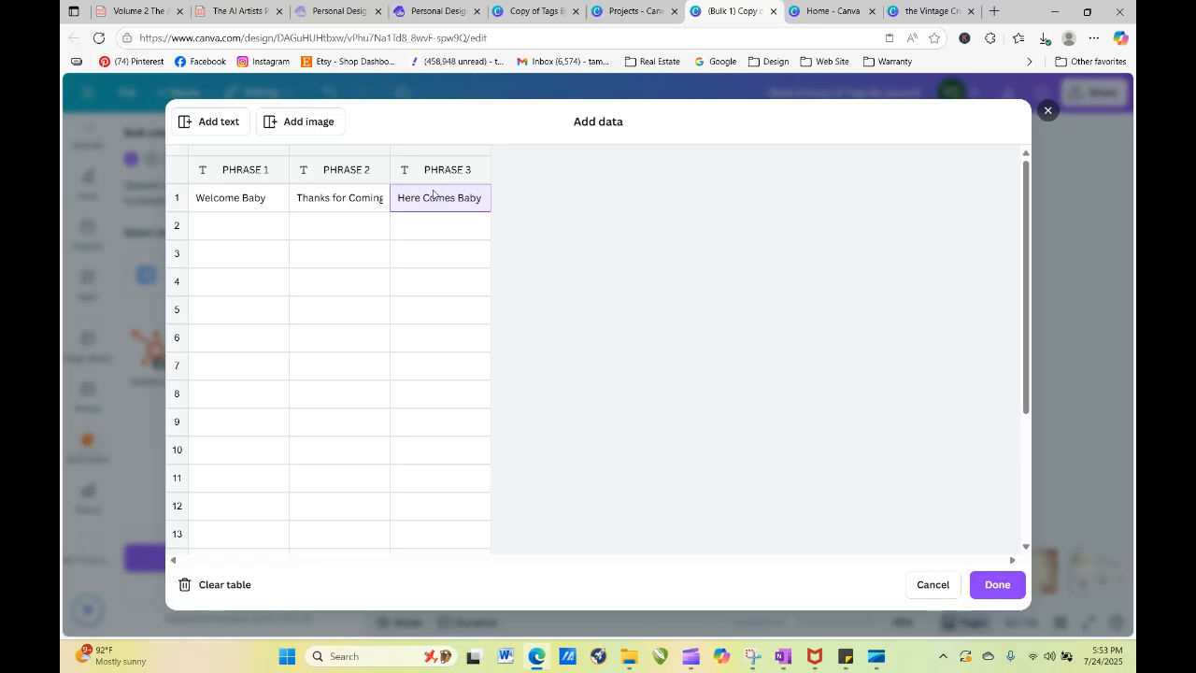
left_click(997, 585)
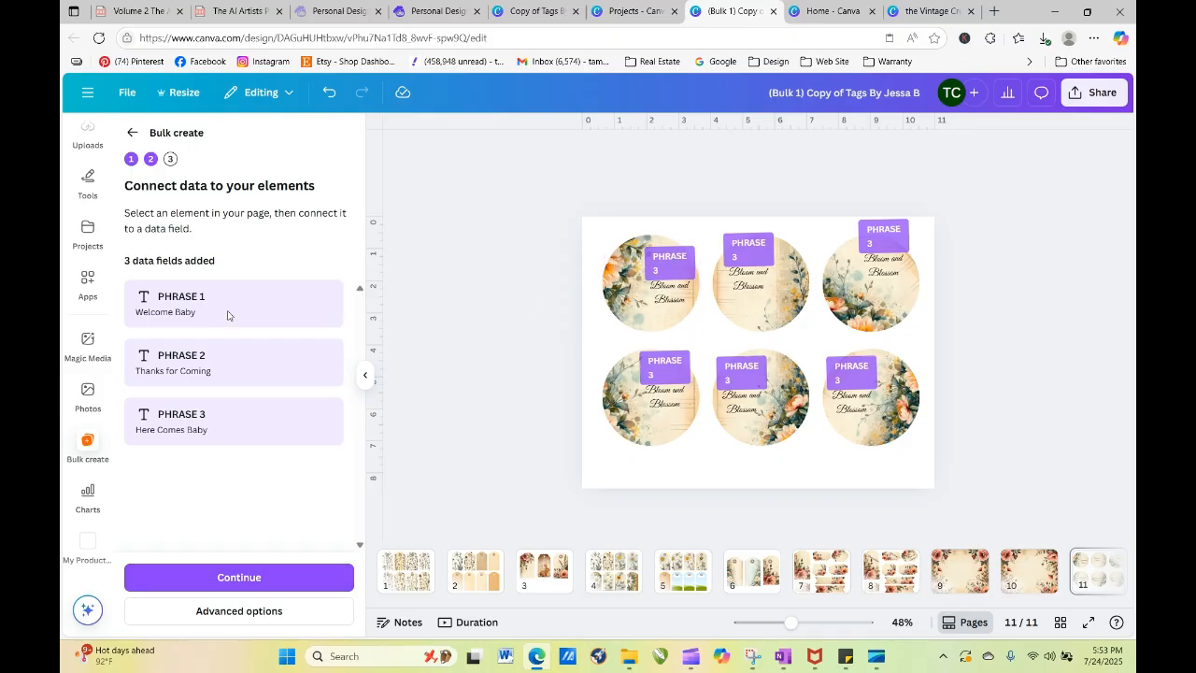
left_click(667, 263)
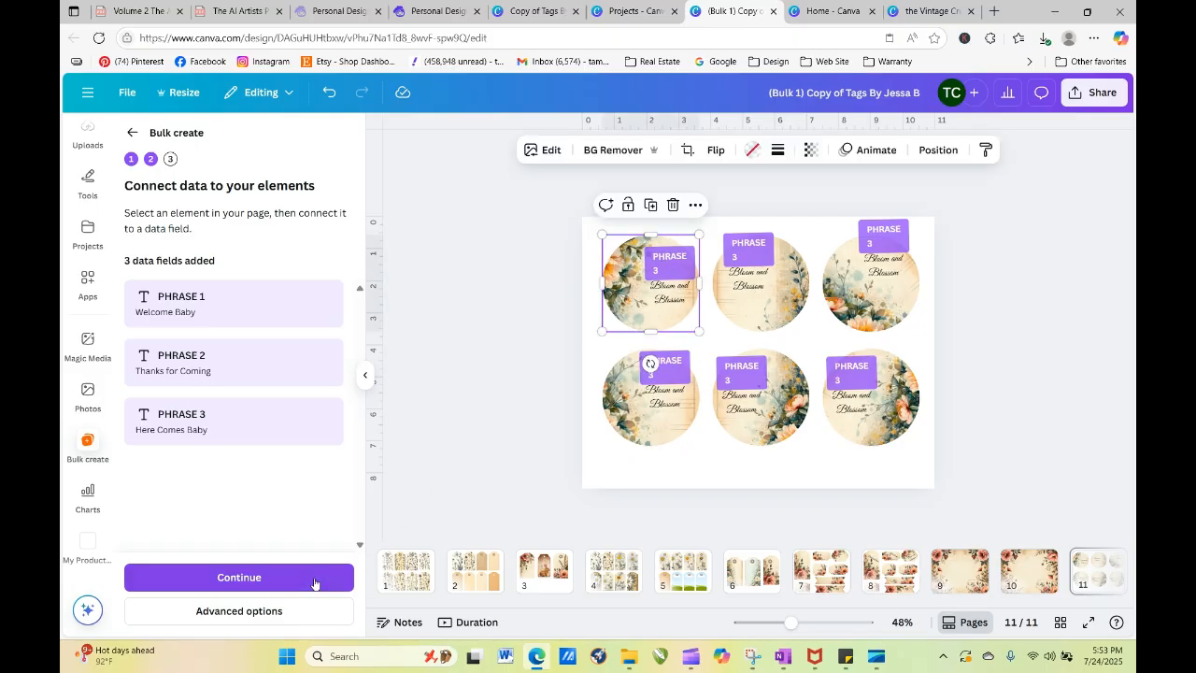
left_click(226, 578)
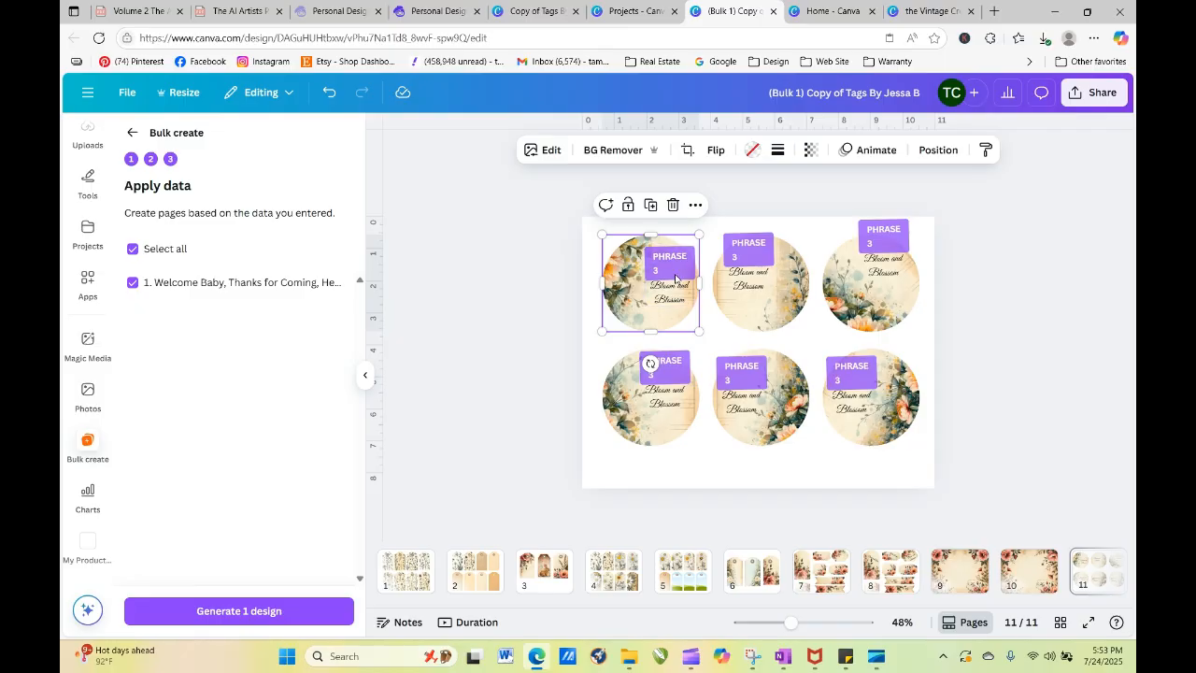
left_click(495, 275)
Step: Return to connecting data fields and link the upper-left circle's phrase to PHRASE 1
left_click(671, 291)
left_click(672, 290)
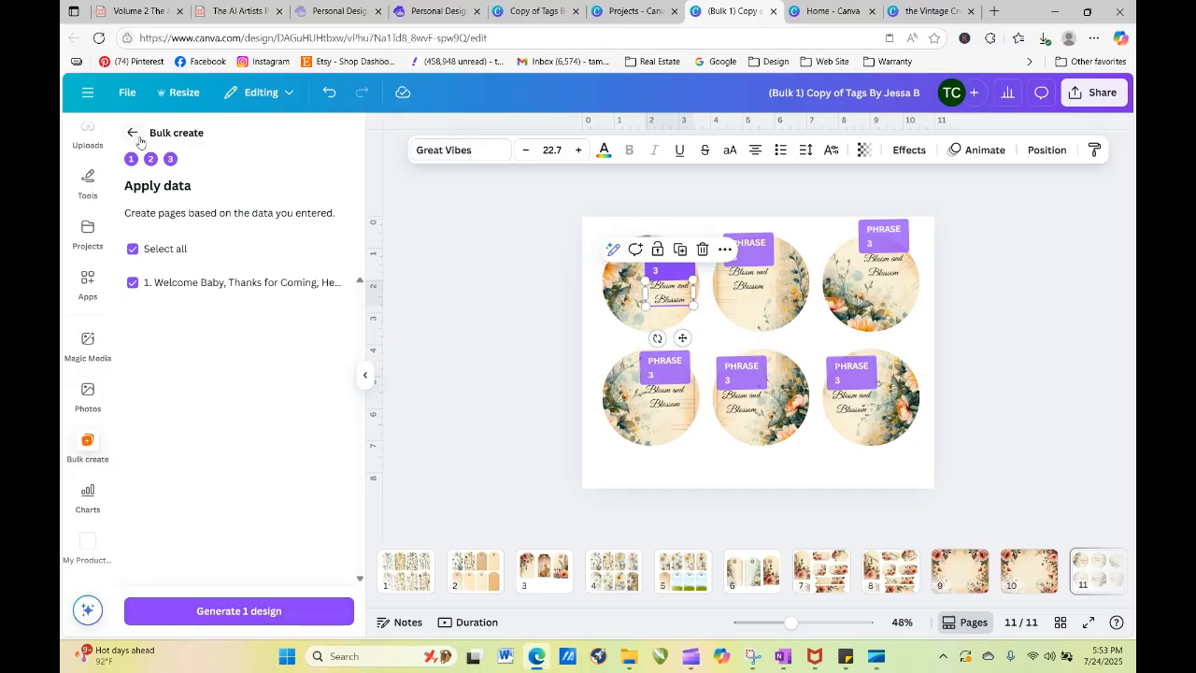
left_click(132, 284)
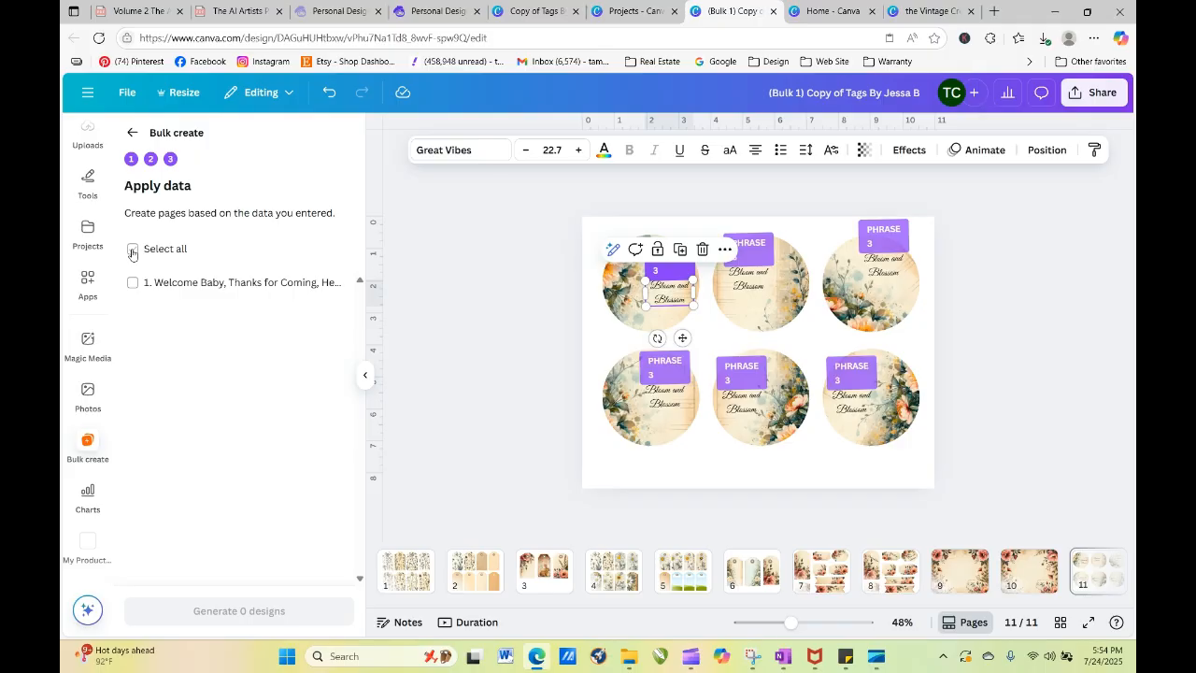
left_click(133, 133)
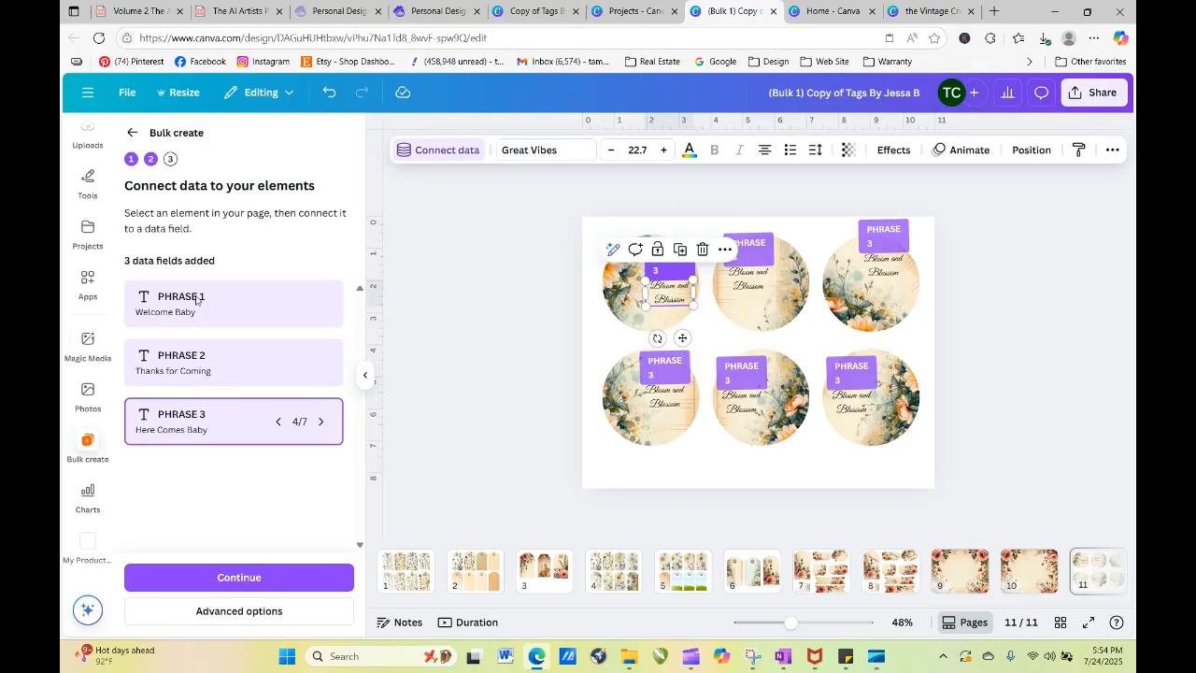
left_click(446, 151)
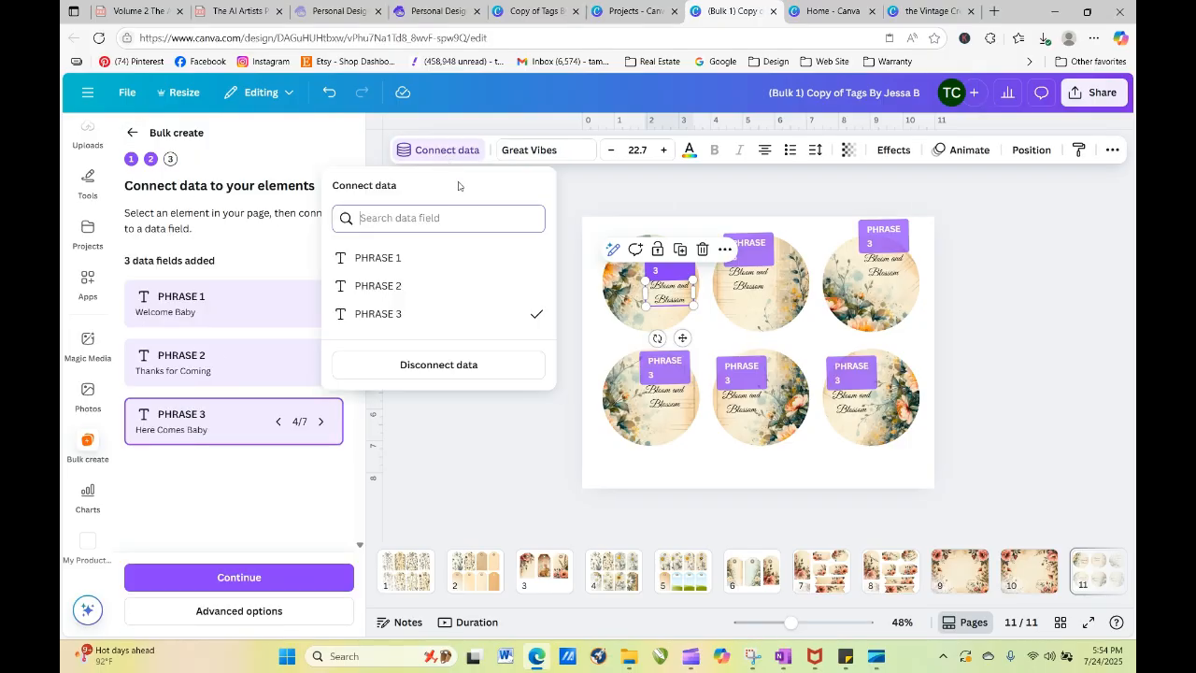
left_click(431, 261)
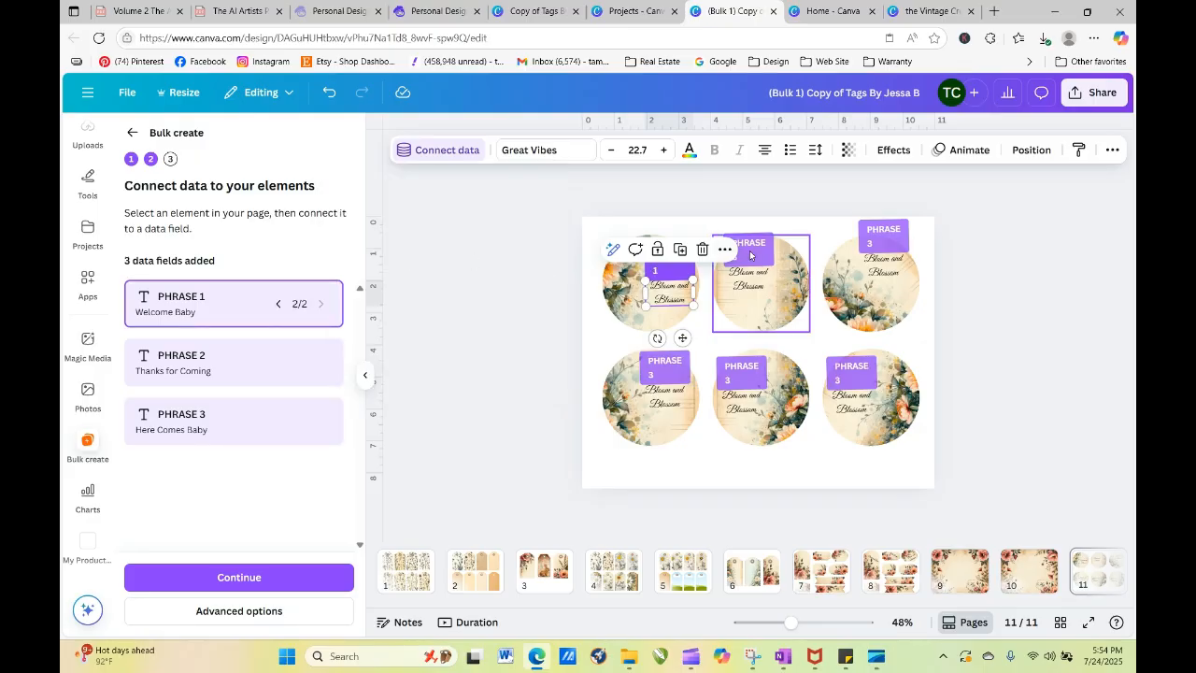
Step: Connect the phrases on the upper-middle and upper-right circles to the PHRASE 2 data field
left_click(724, 263)
left_click(755, 290)
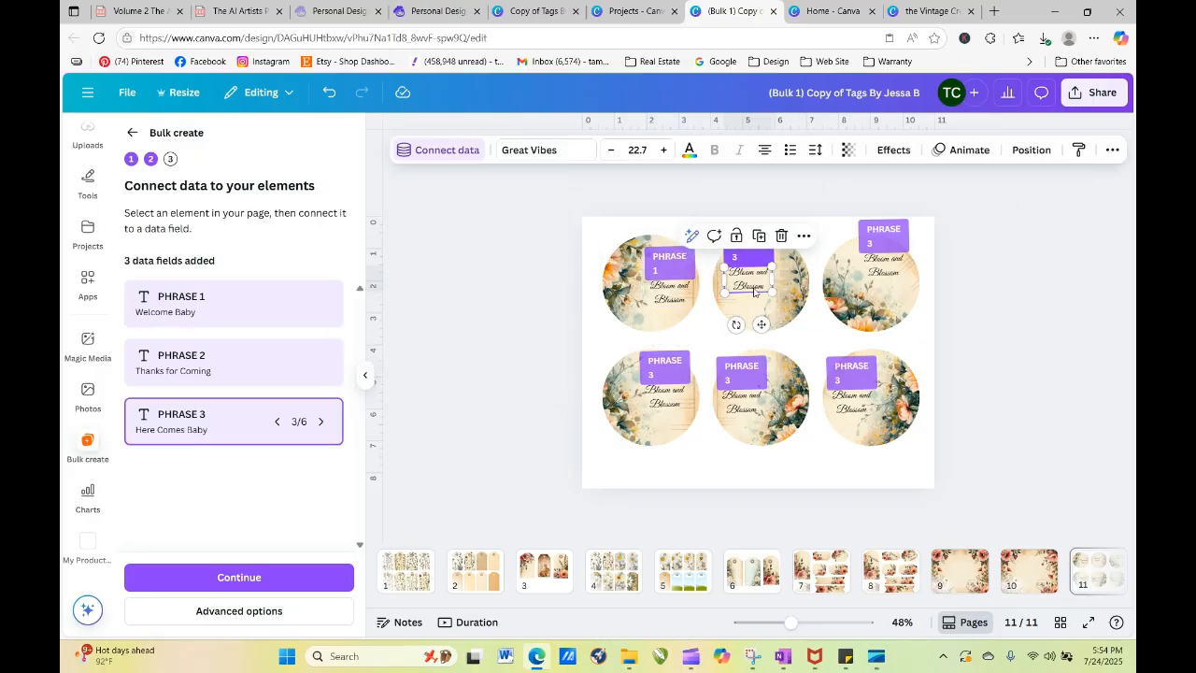
left_click(467, 152)
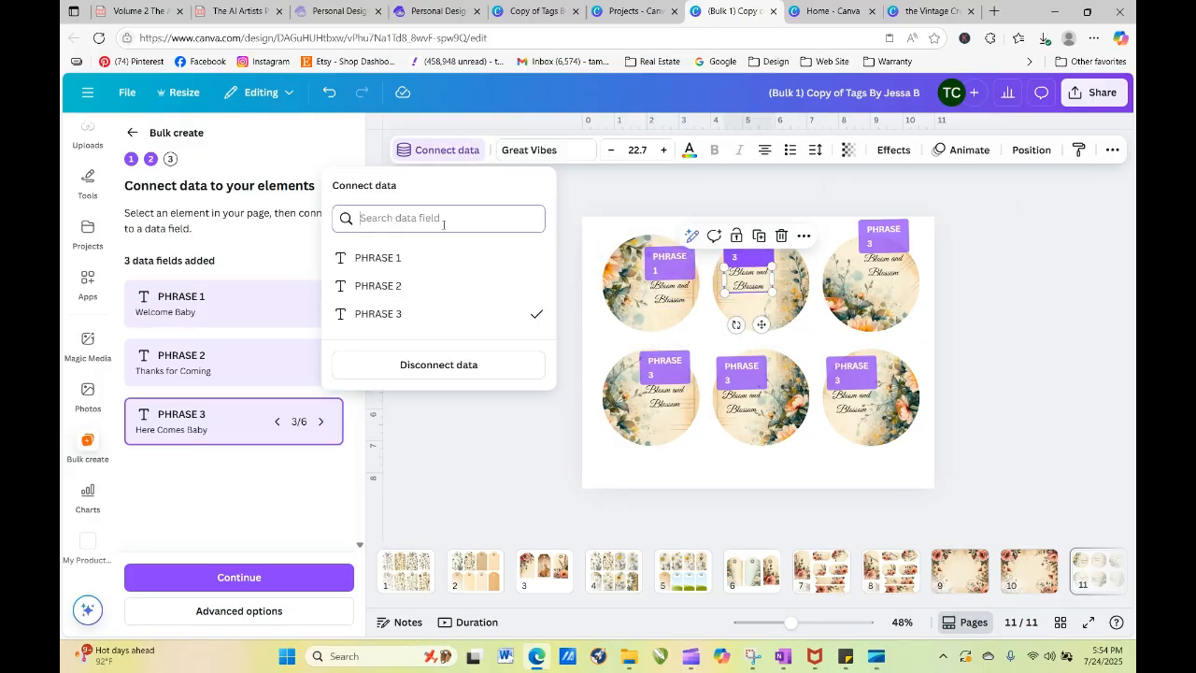
left_click(368, 281)
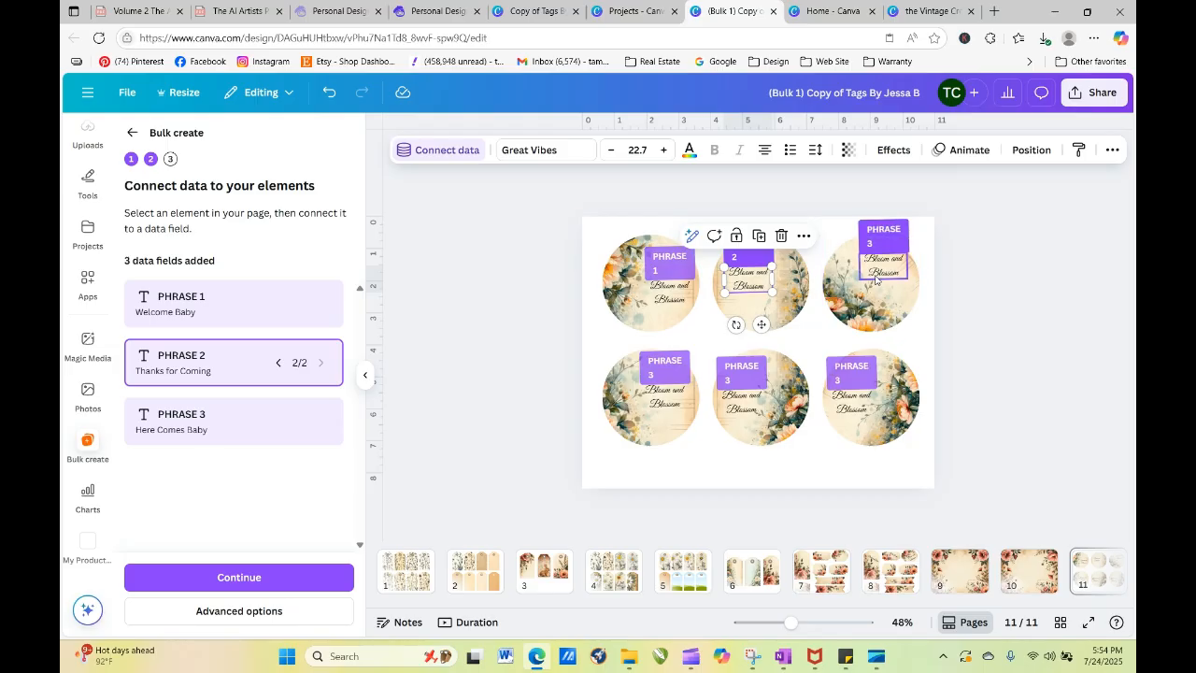
left_click(875, 278)
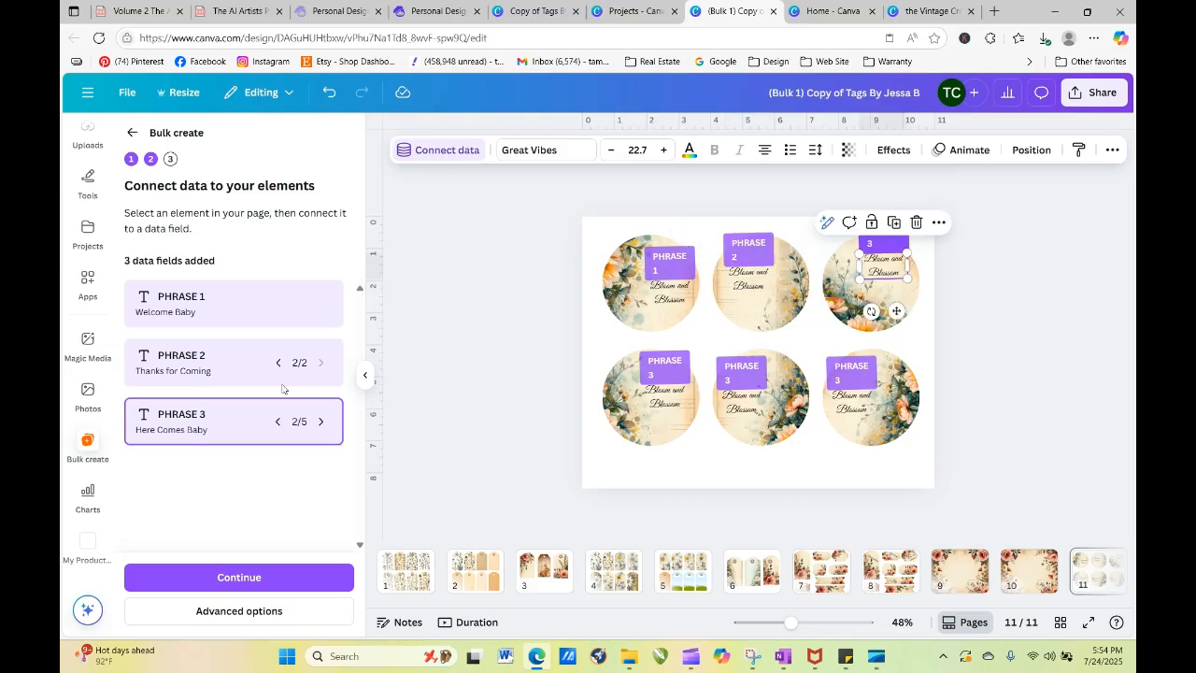
left_click(446, 150)
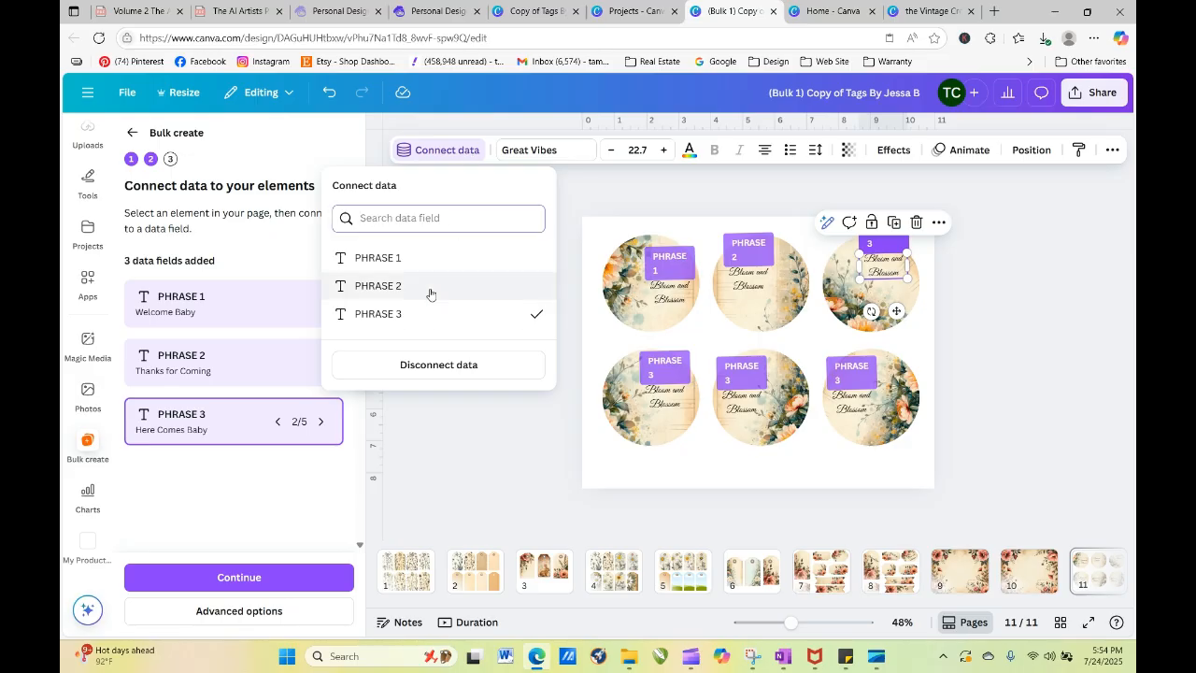
left_click(429, 289)
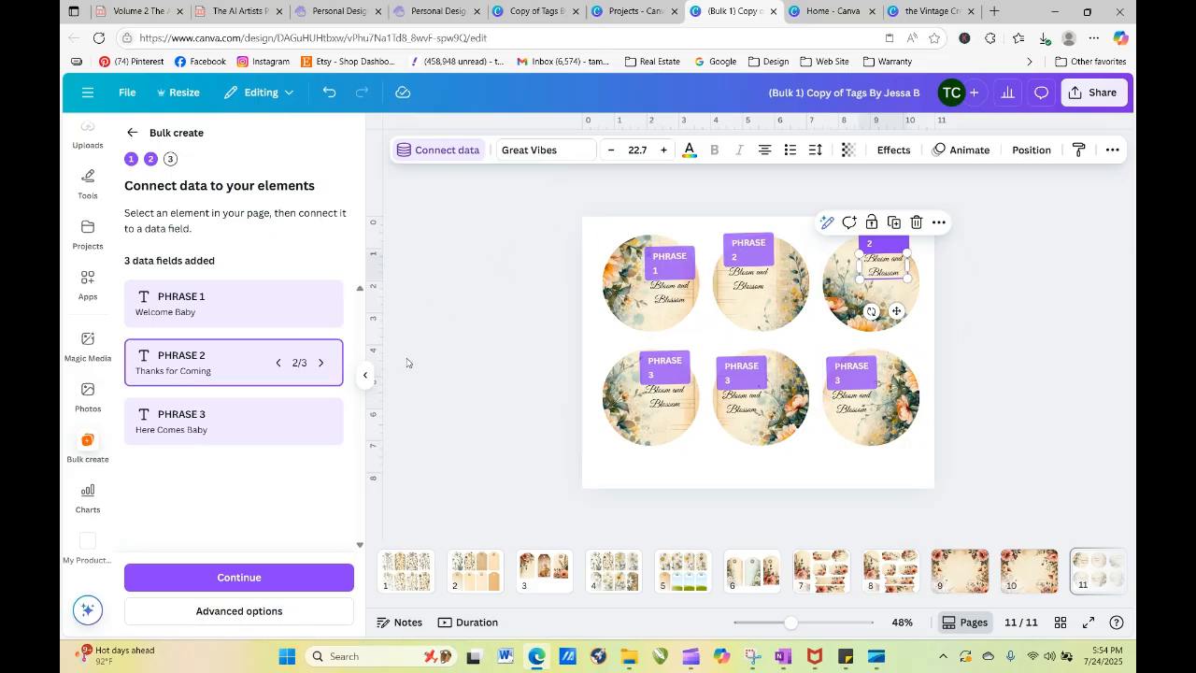
left_click(665, 397)
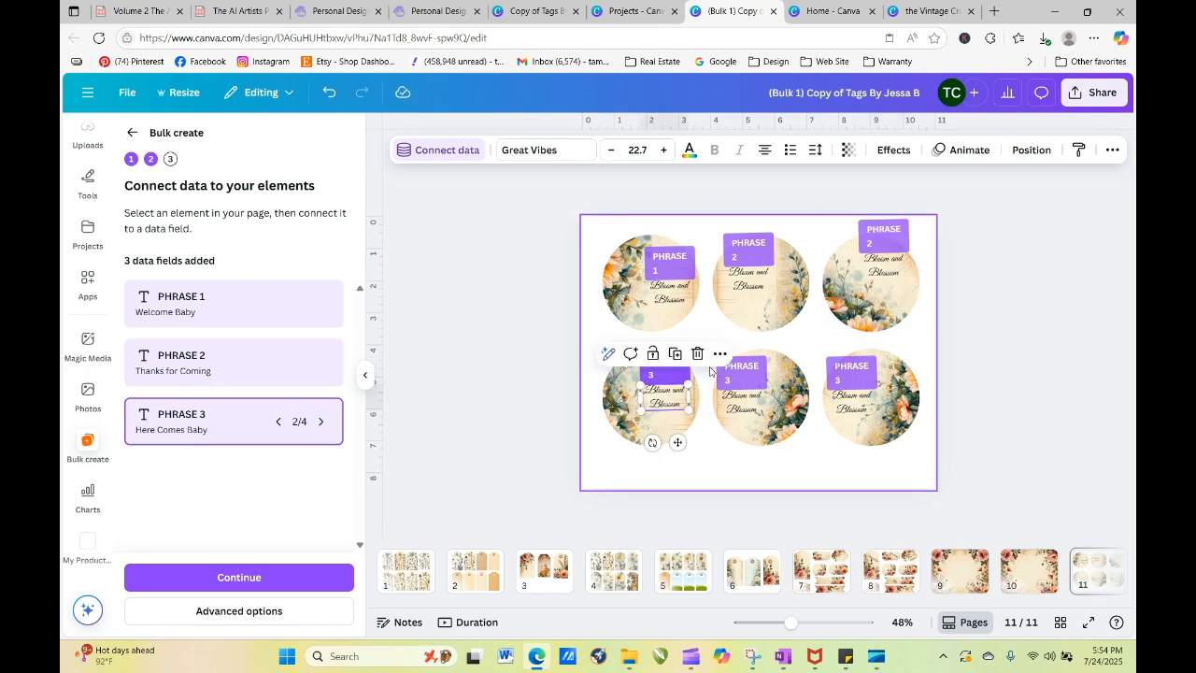
key("Return")
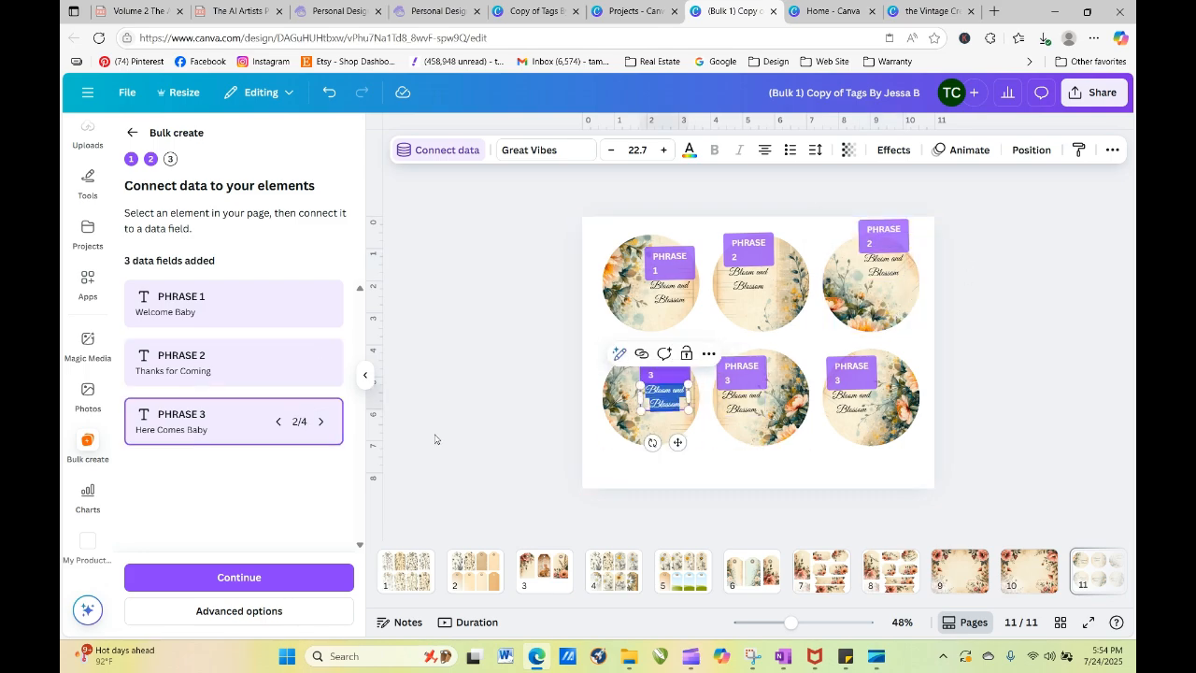
left_click(757, 403)
left_click(272, 350)
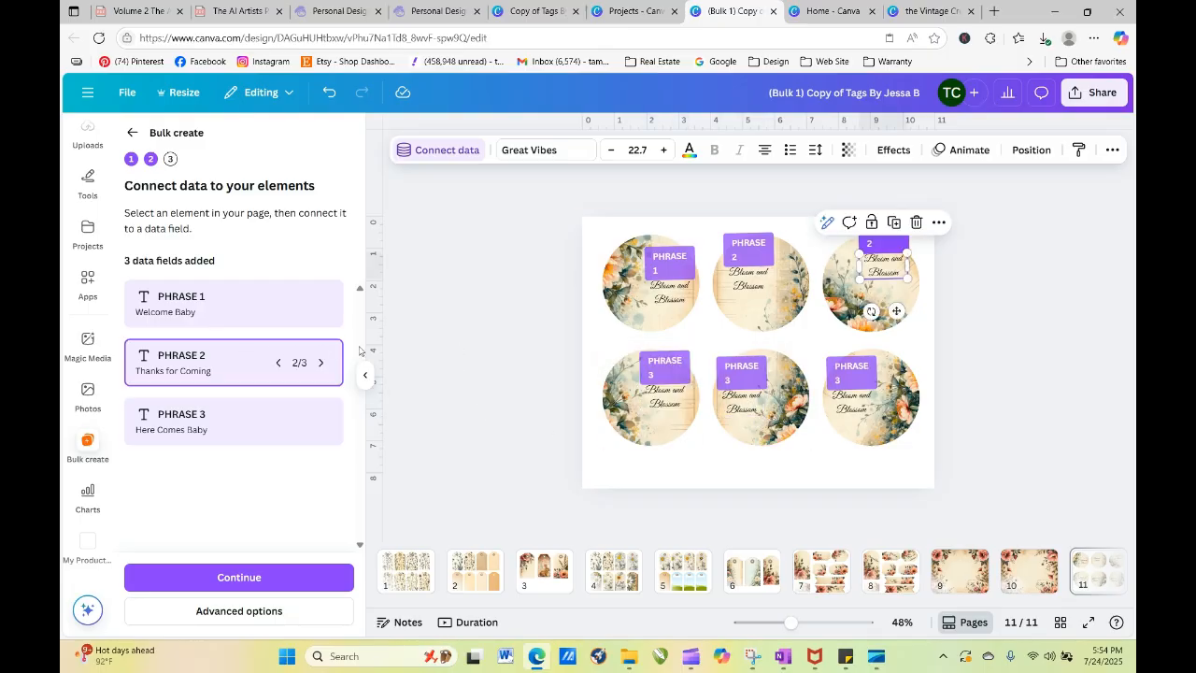
left_click(447, 149)
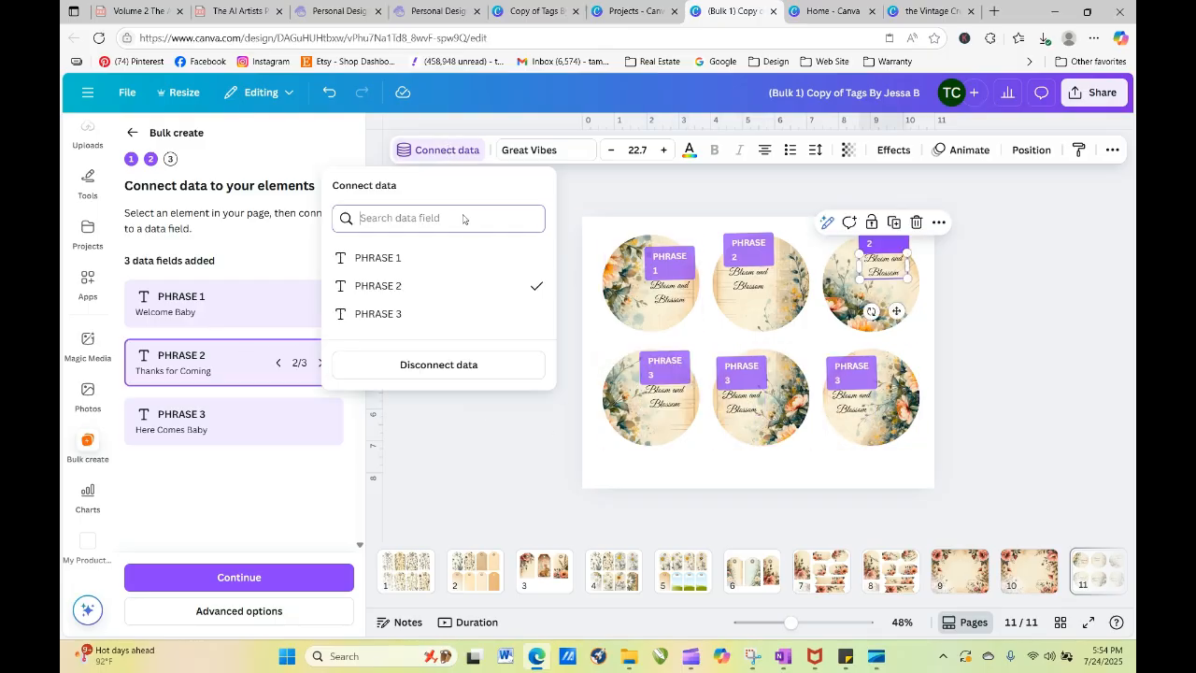
left_click(448, 284)
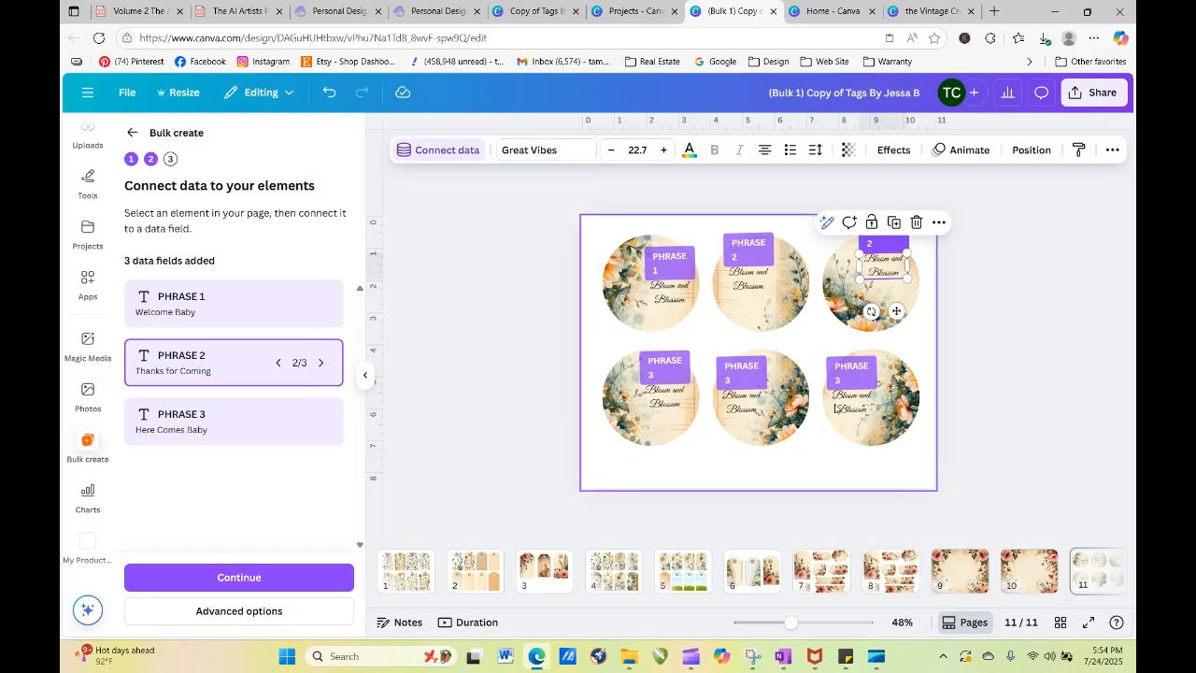
Step: Connect the lower-middle circle's phrase to the PHRASE 1 data field
left_click(748, 401)
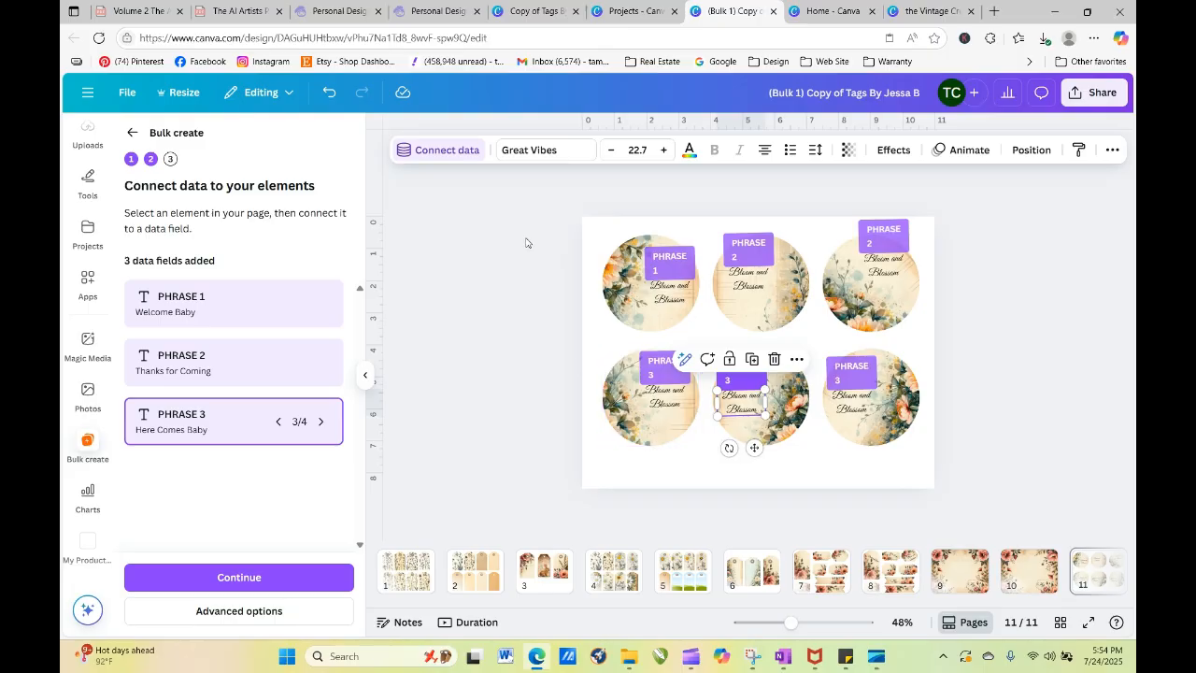
left_click(456, 152)
left_click(381, 258)
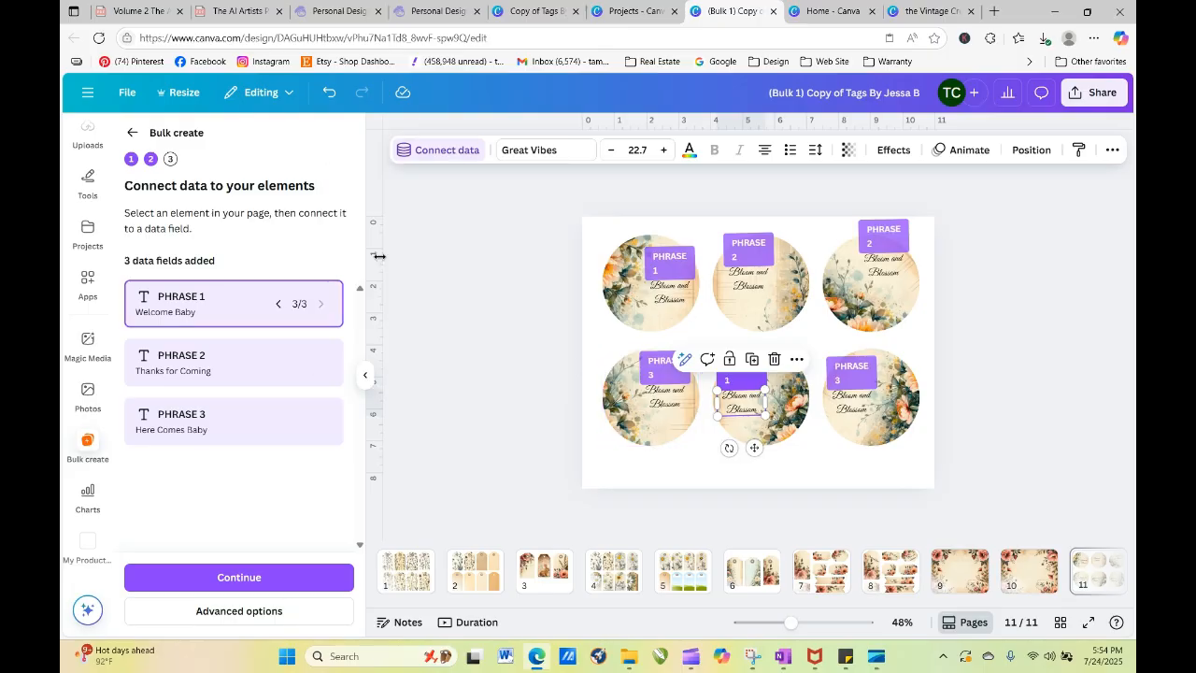
left_click(440, 403)
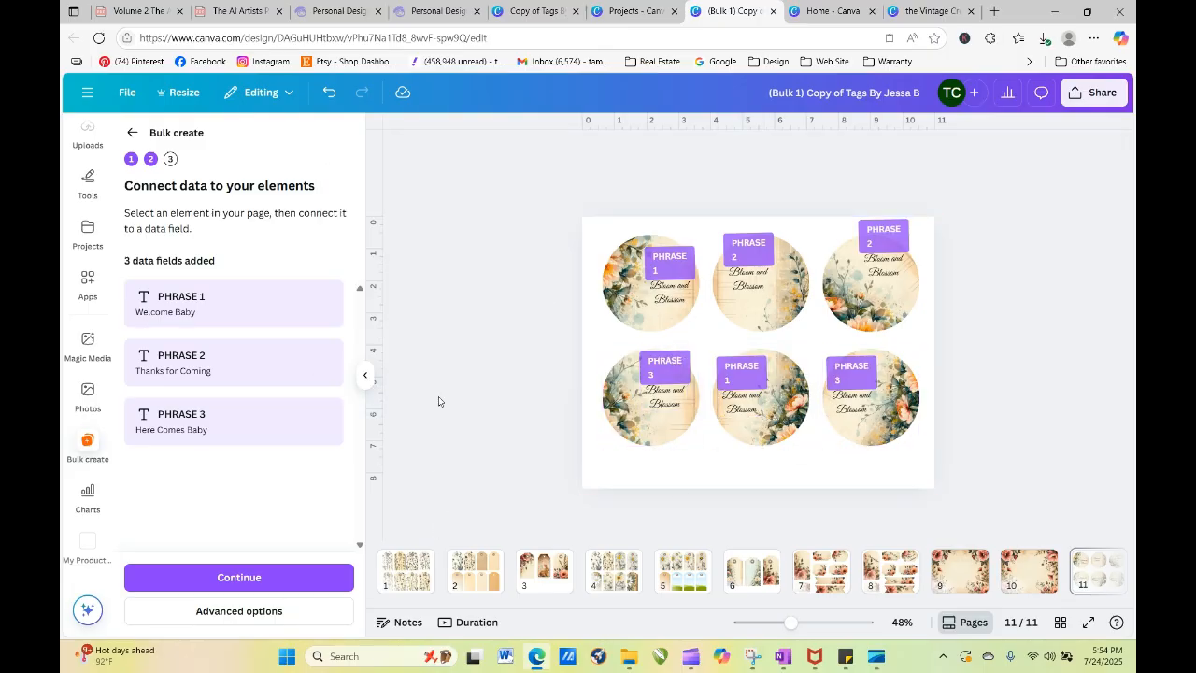
Step: Apply the "Welcome Baby, Thanks for Coming" data row, generate one design from it, and open the generated design from Projects
left_click(289, 573)
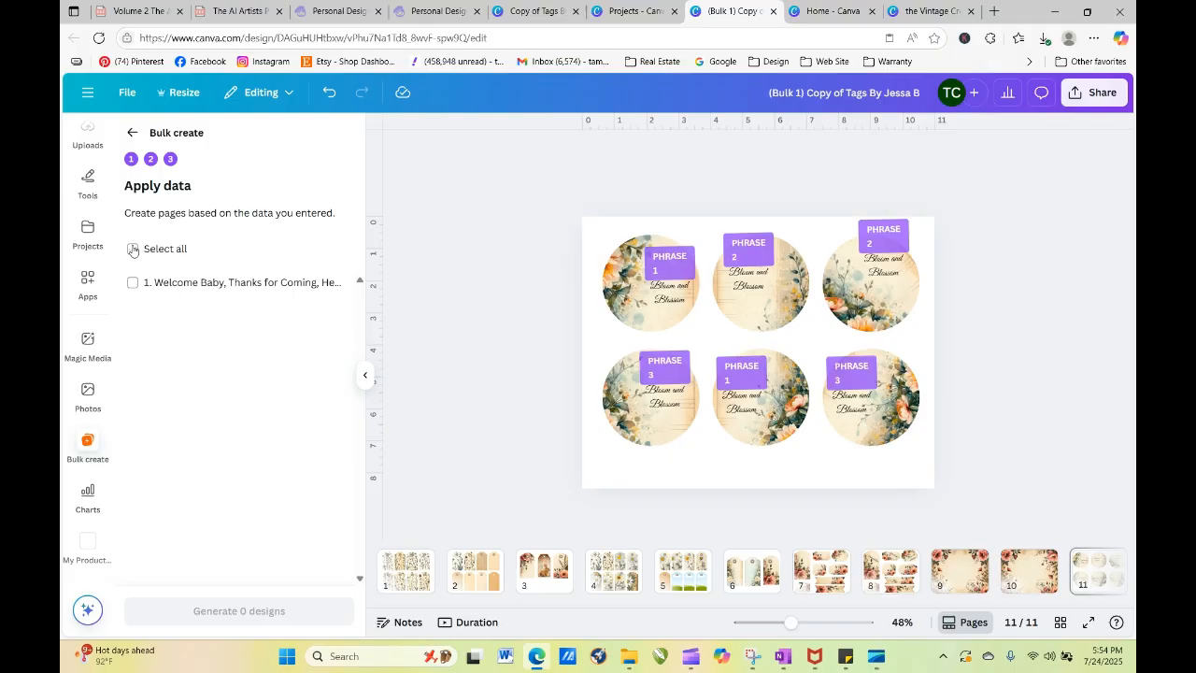
left_click(132, 283)
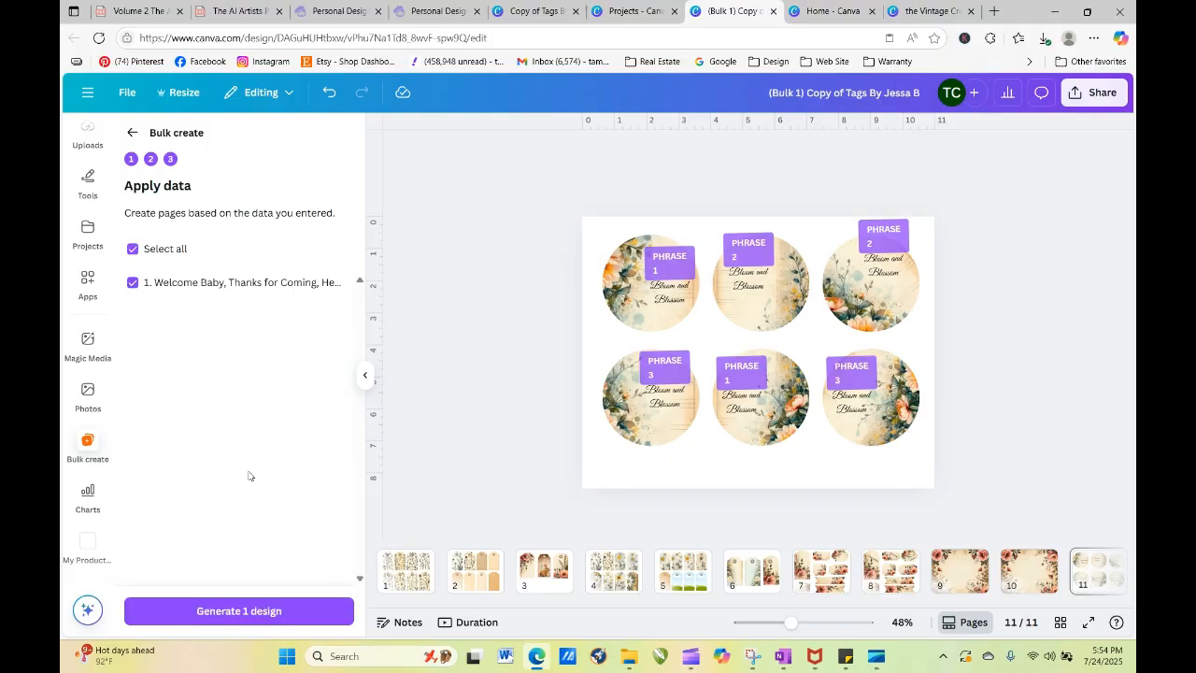
left_click(278, 613)
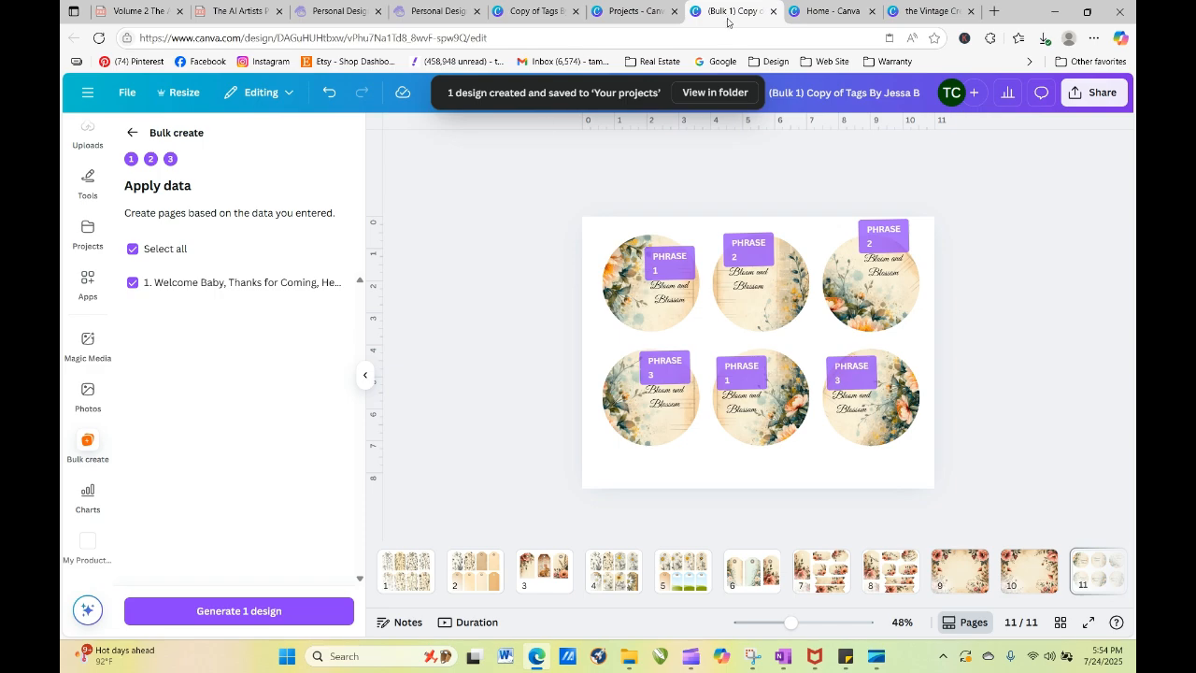
left_click(728, 94)
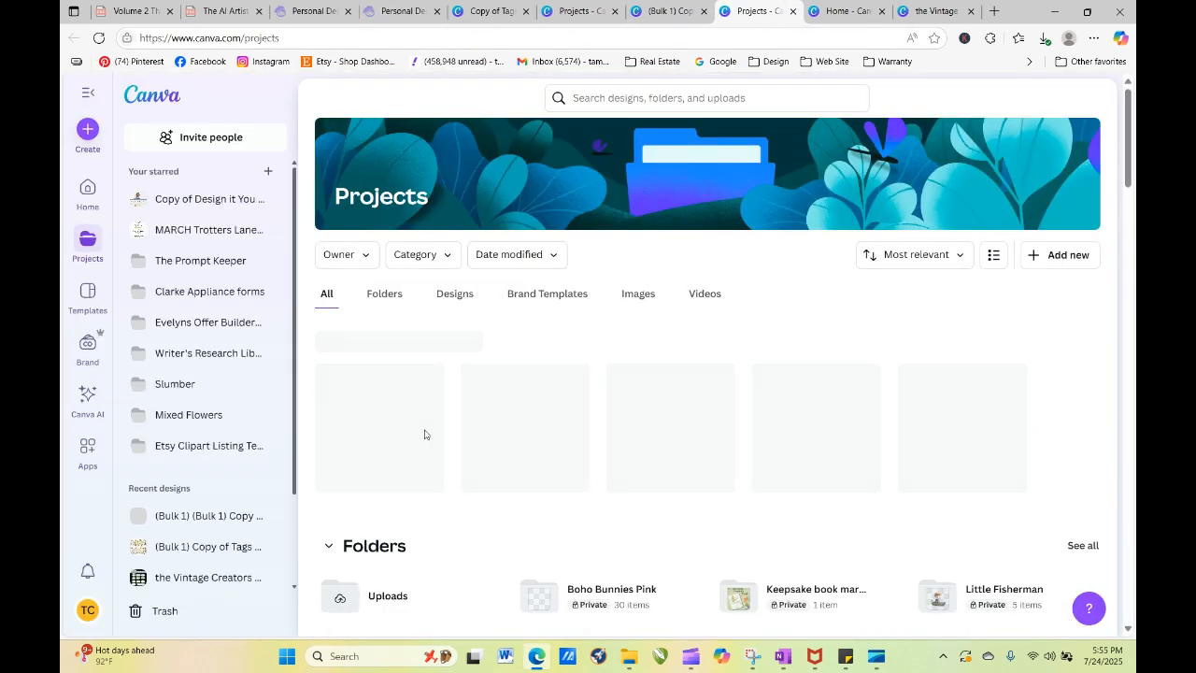
left_click(378, 412)
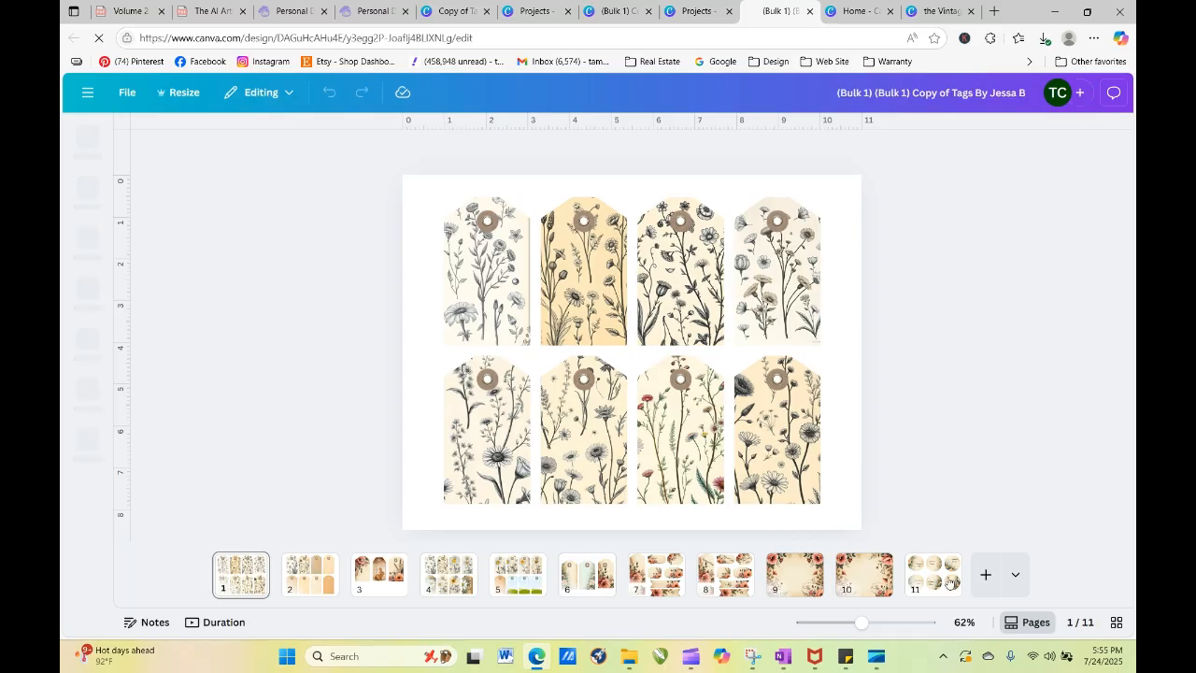
Step: Duplicate page 11, the page of round labels, in the generated design
left_click(939, 577)
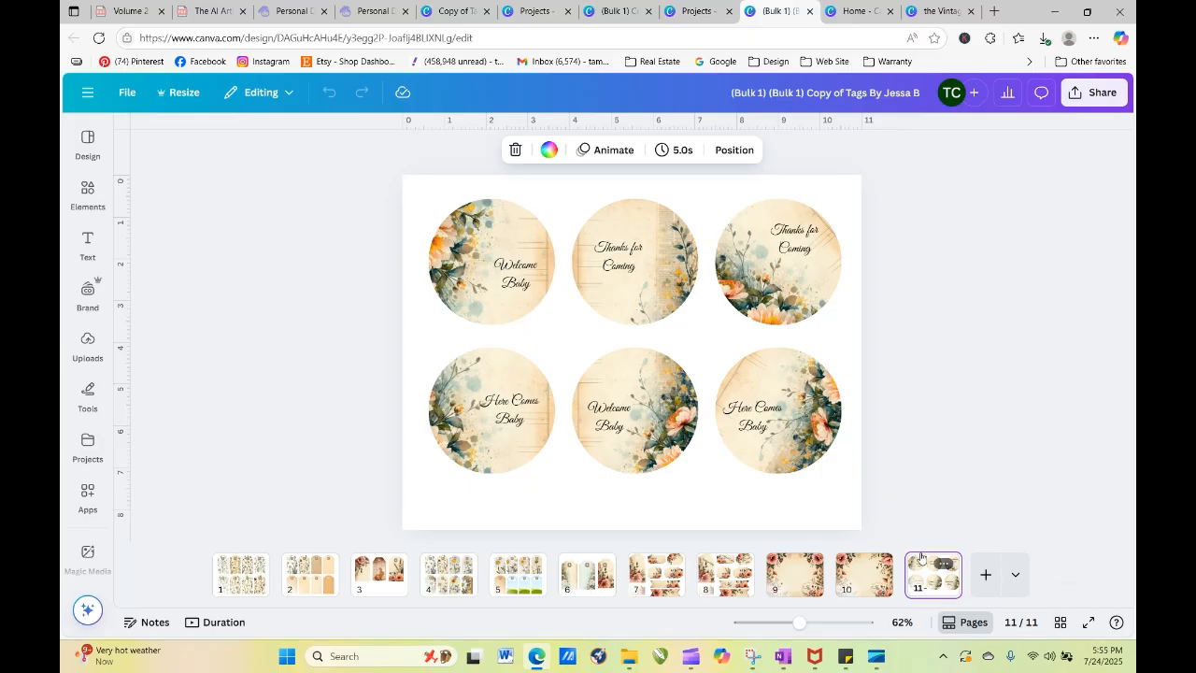
left_click(946, 565)
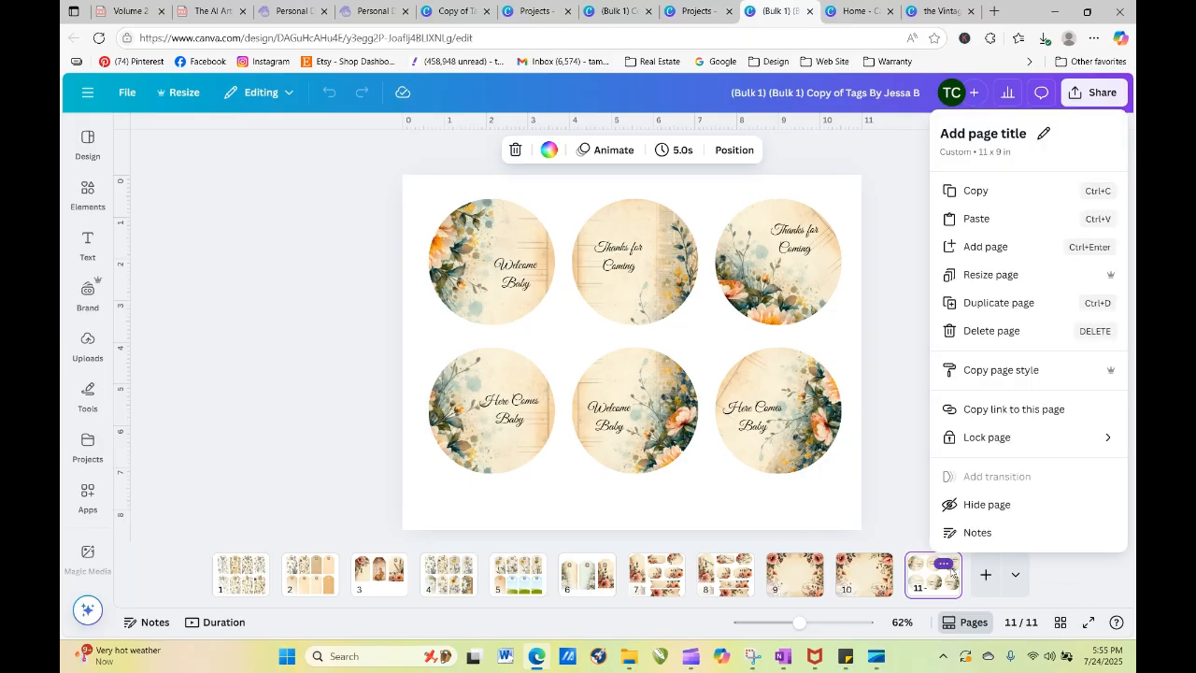
left_click(998, 303)
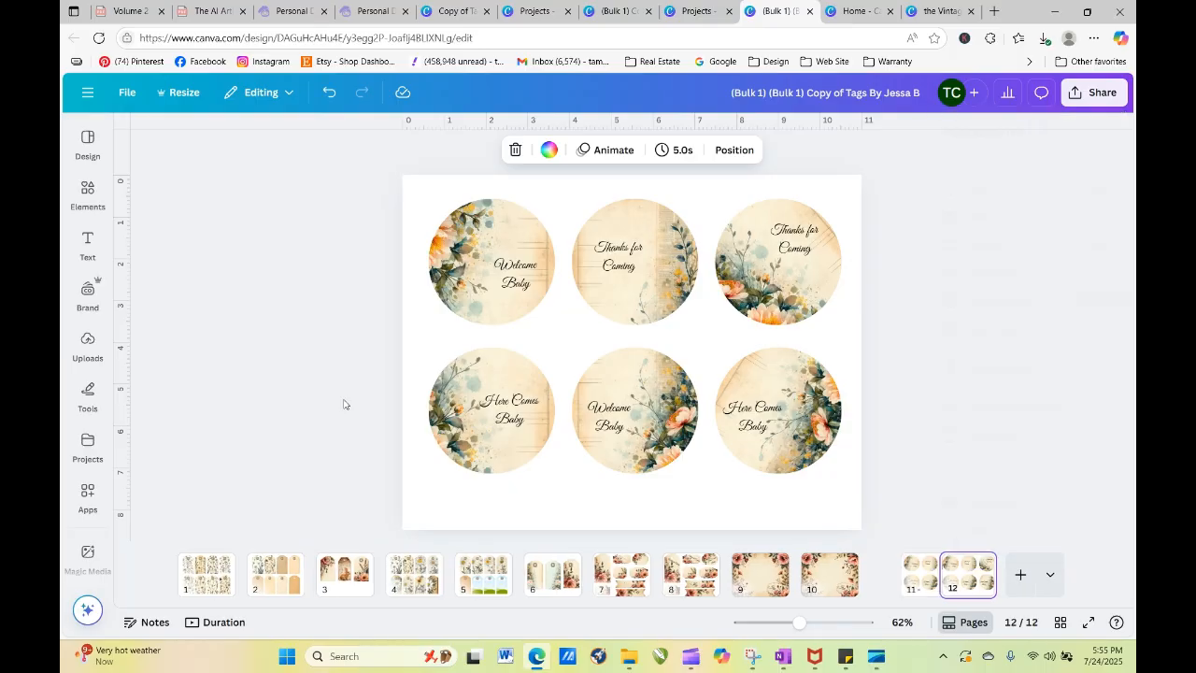
Step: Replace the upper-left circle's floral image on page 12 with the uploaded picture of a deer and fawn
left_click(85, 363)
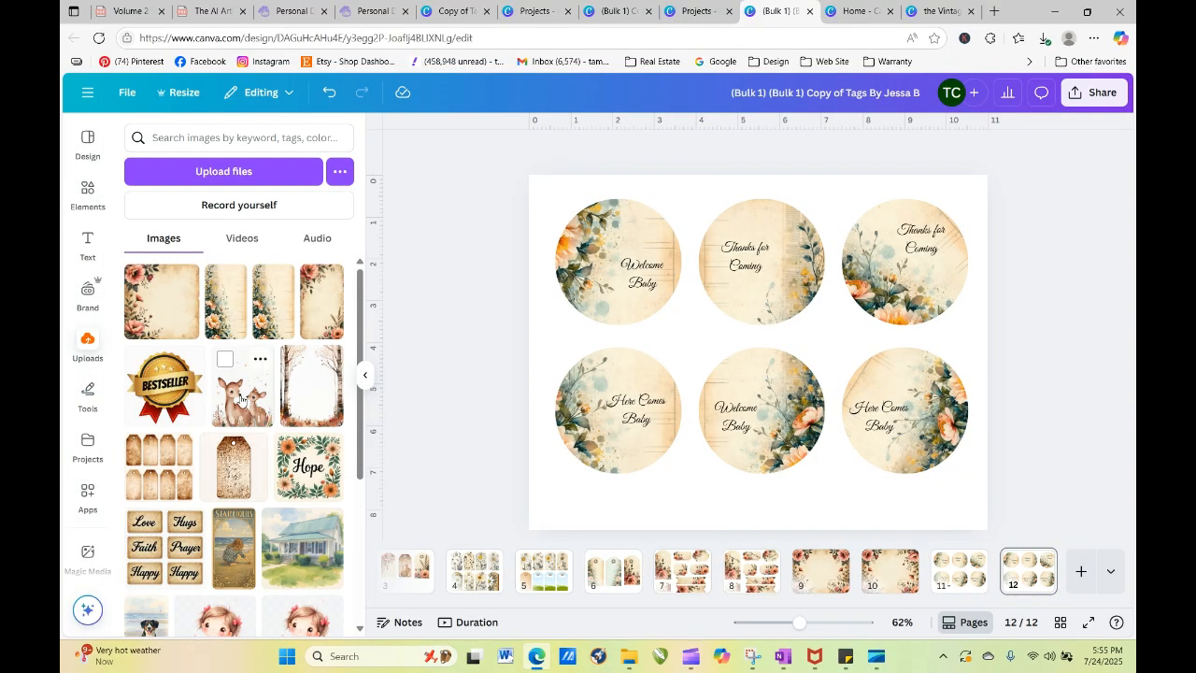
left_click_drag(240, 399, 556, 329)
double_click(603, 295)
left_click(490, 295)
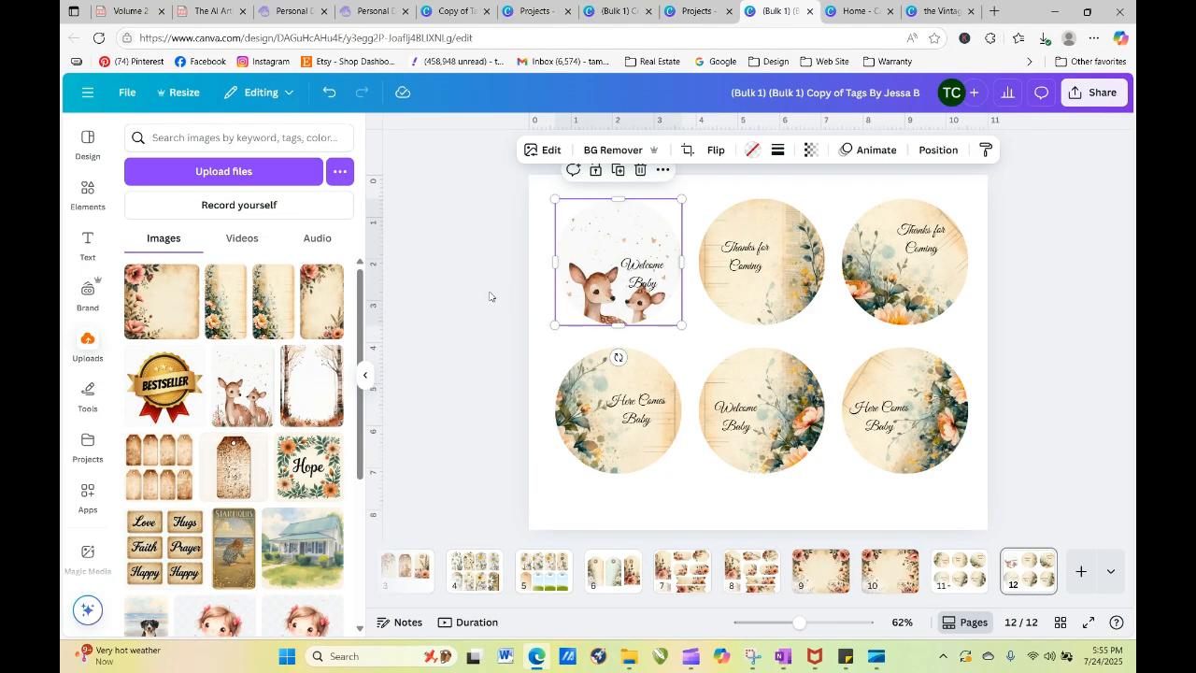
Step: Move "Welcome Baby" to the upper right of its circle and shift the deer image upward inside the circular frame
left_click_drag(653, 272, 625, 239)
double_click(602, 291)
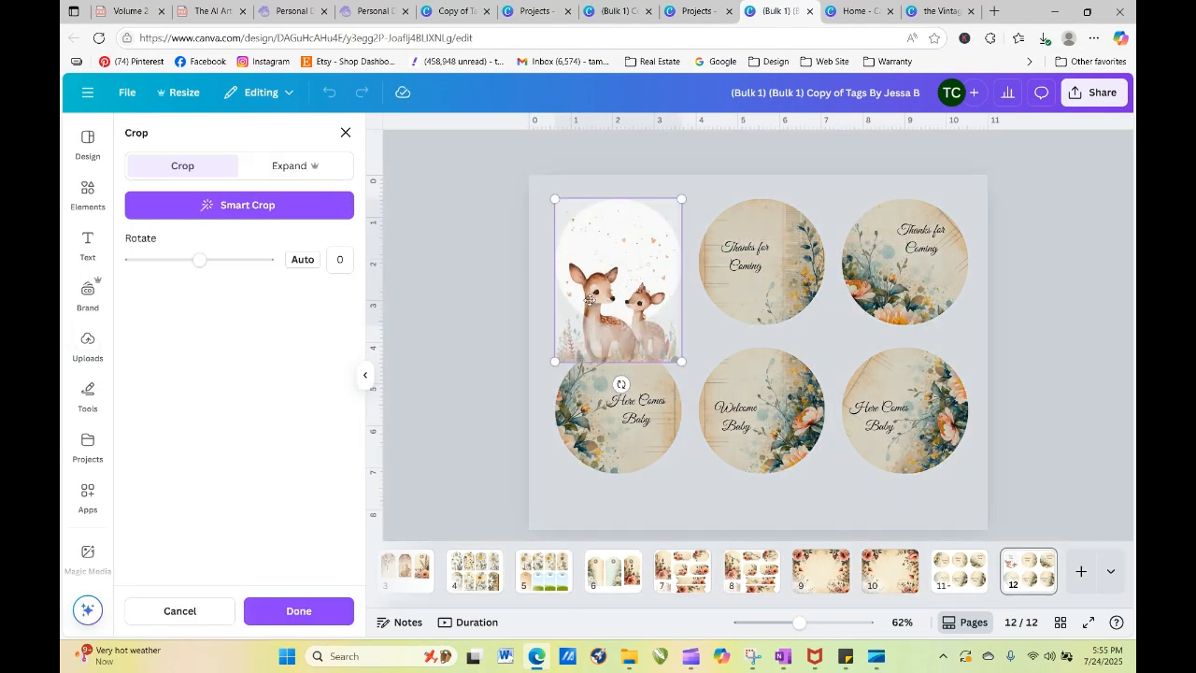
left_click_drag(587, 293, 561, 266)
left_click(536, 255)
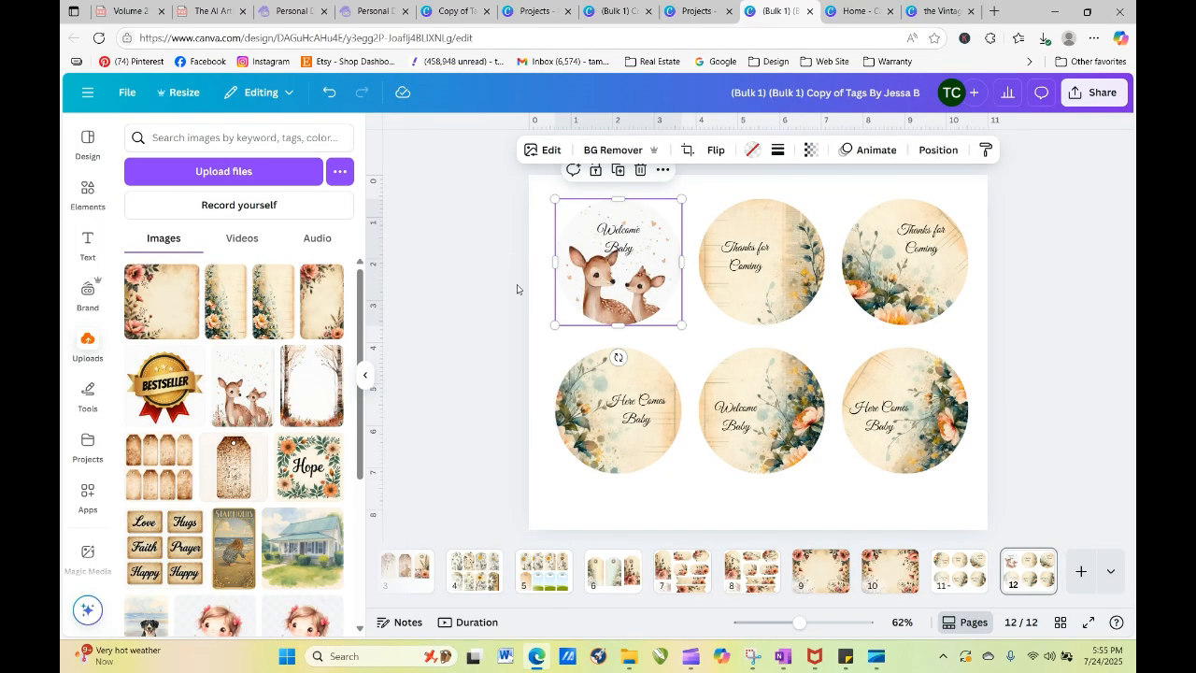
left_click_drag(629, 243, 652, 247)
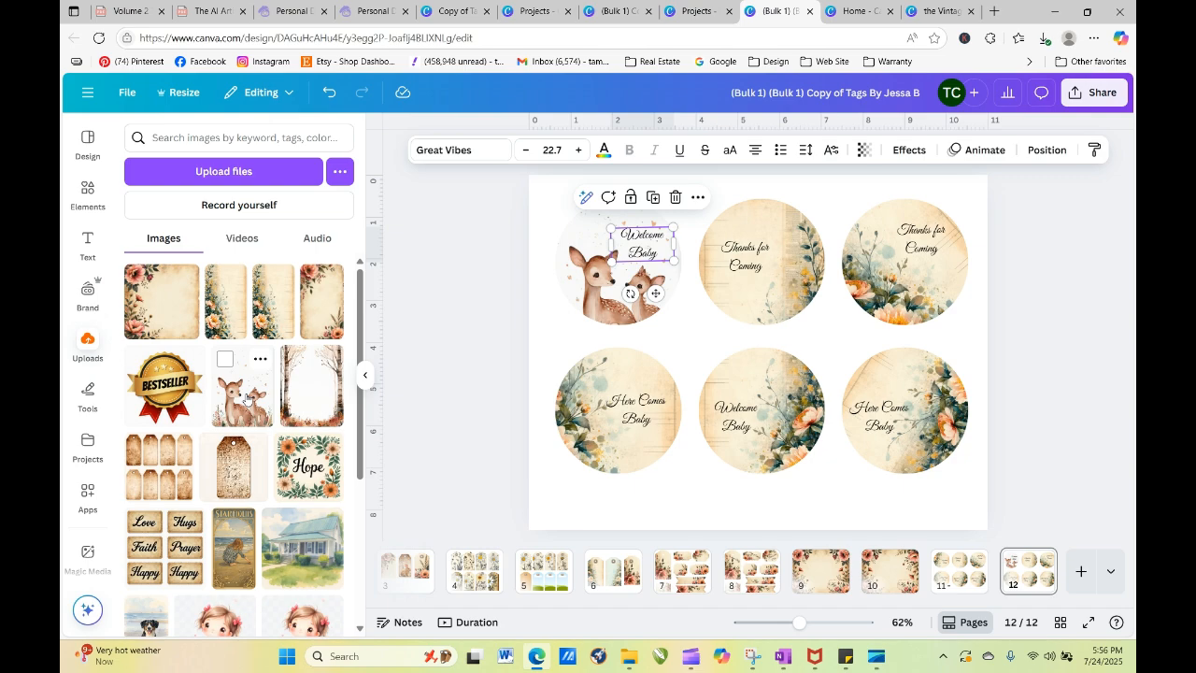
Step: Replace the upper-middle circle's floral image with the same uploaded deer and fawn picture
left_click_drag(245, 397, 738, 291)
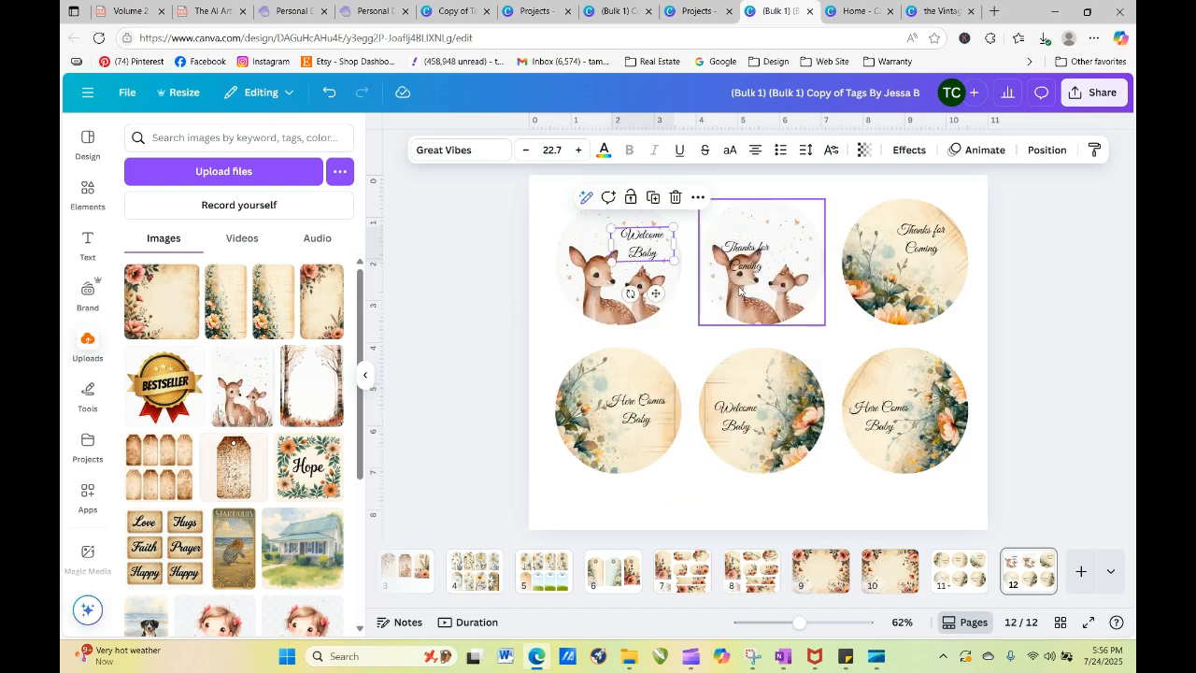
Step: Shift the deer and fawn image upward inside the upper-middle circular frame
double_click(739, 291)
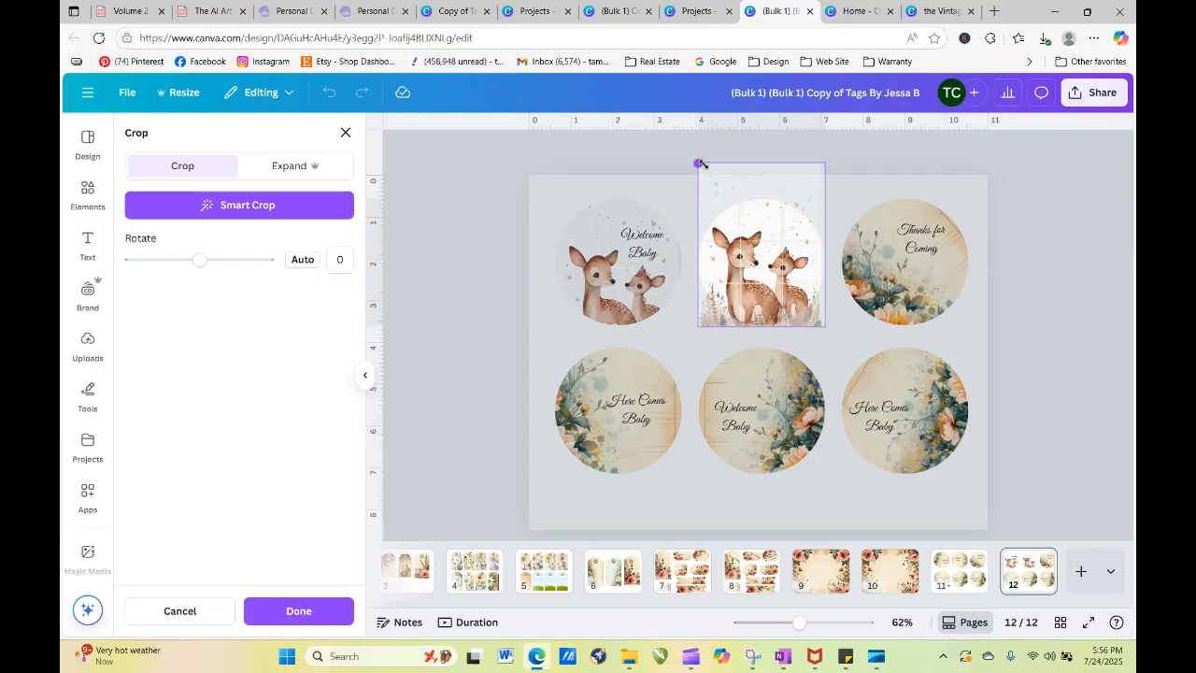
left_click_drag(724, 191, 753, 247)
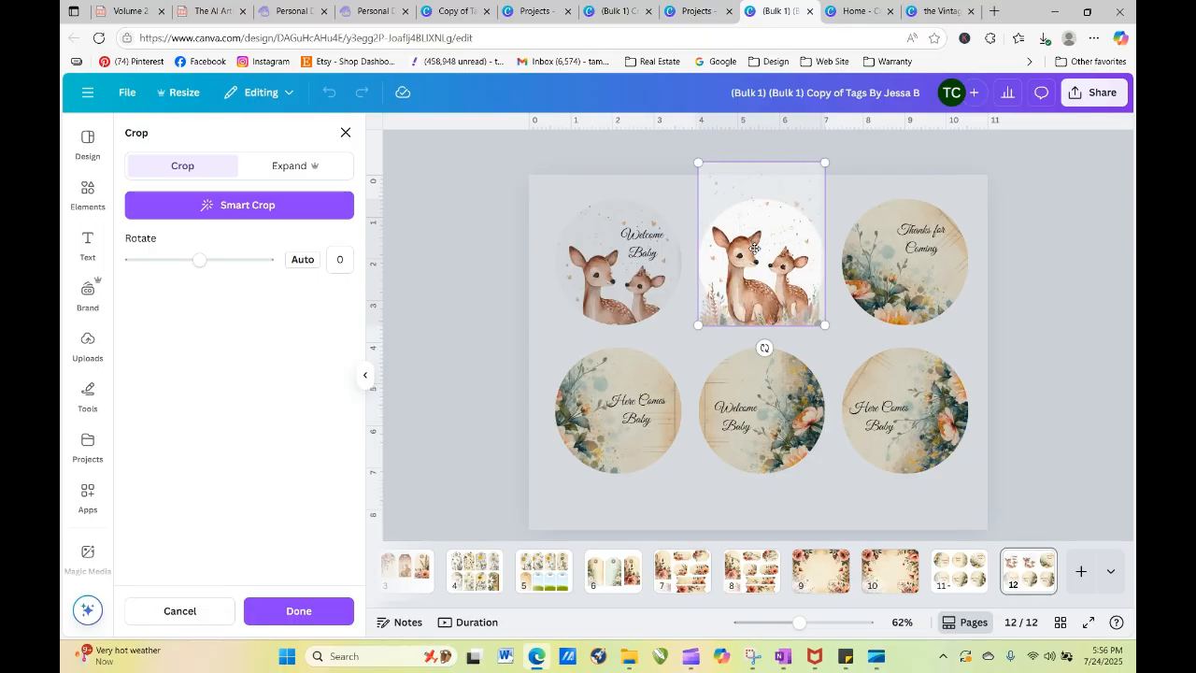
left_click(455, 234)
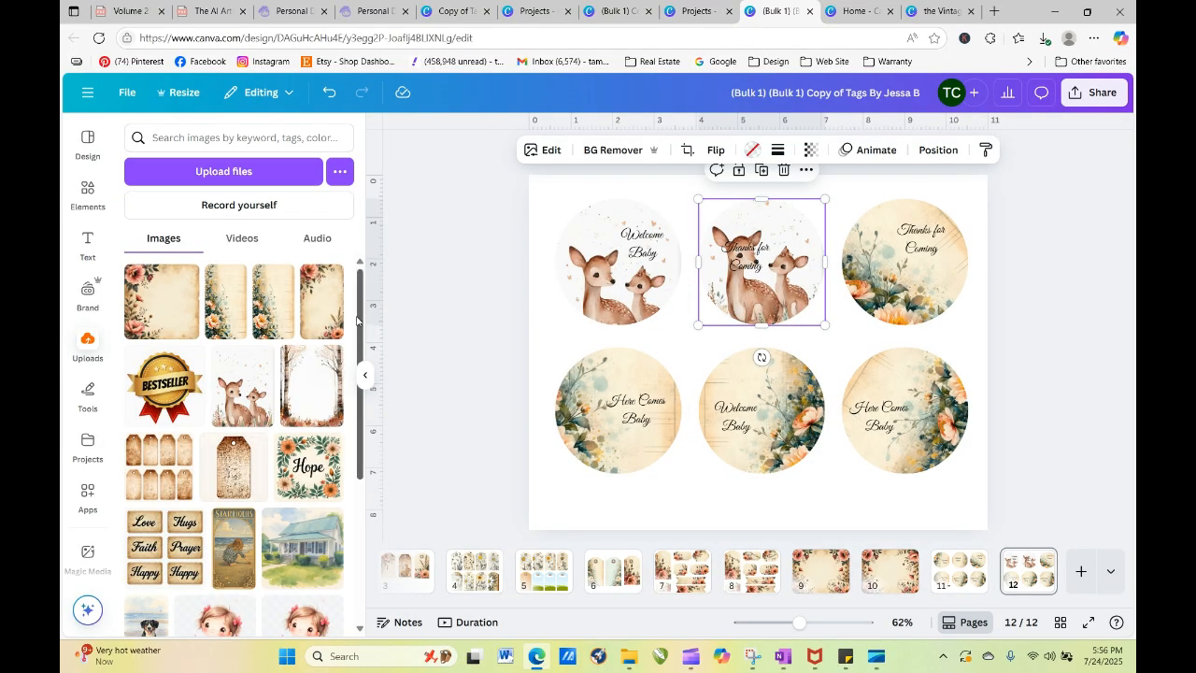
Step: Replace the upper-middle circle's deer picture with the uploaded brown rabbit image
left_click_drag(359, 323, 360, 442)
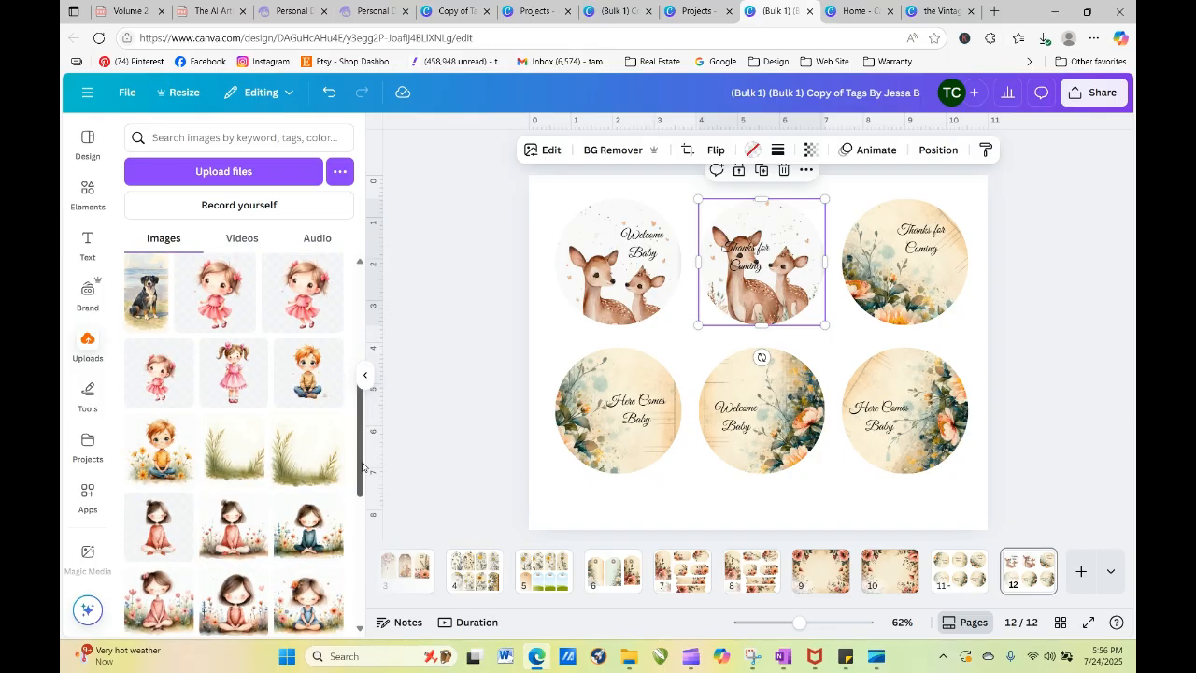
left_click_drag(363, 467, 362, 514)
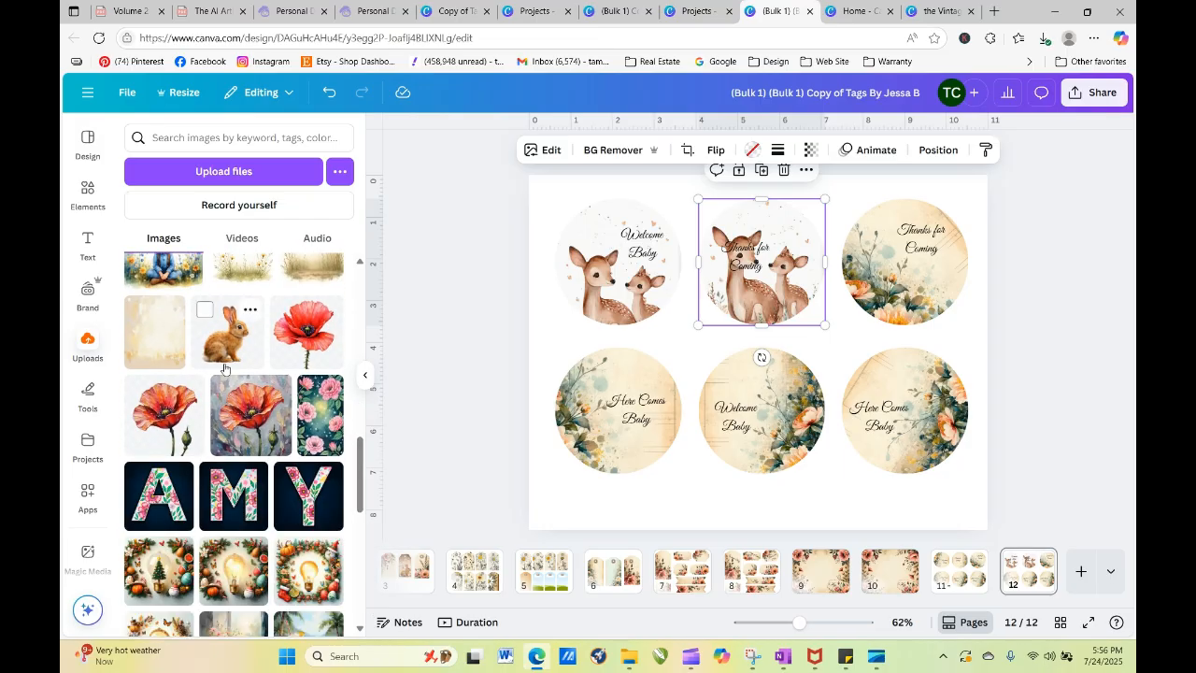
left_click_drag(334, 311, 775, 280)
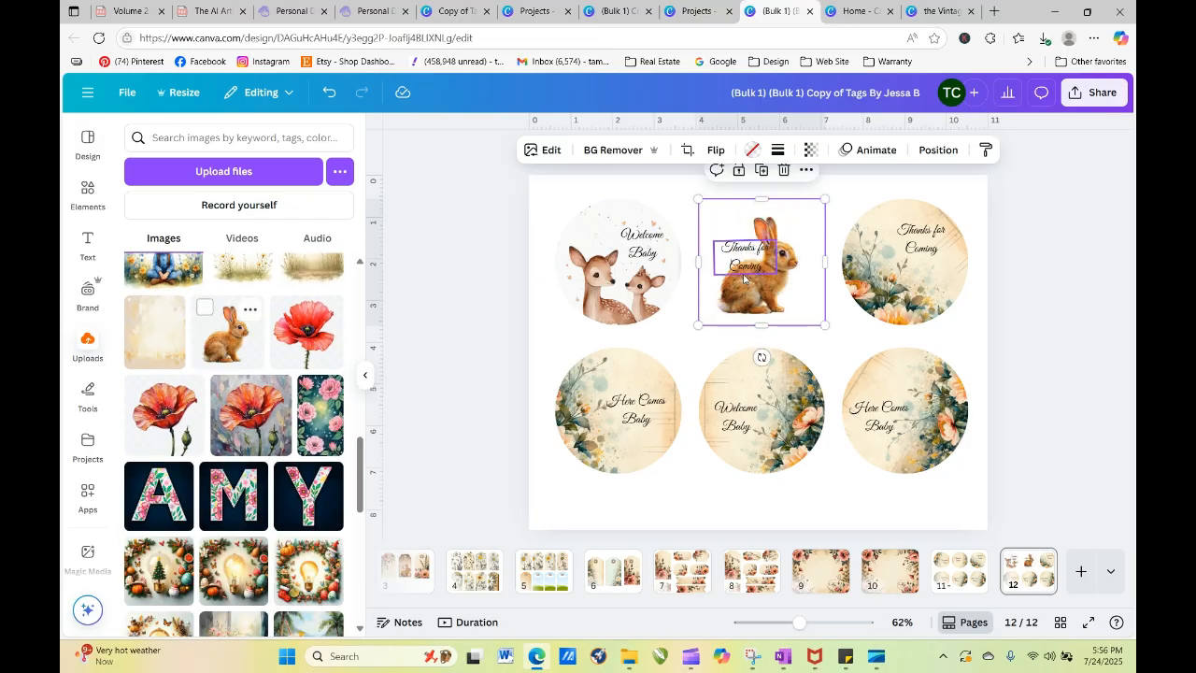
left_click(743, 281)
left_click(747, 300)
double_click(748, 301)
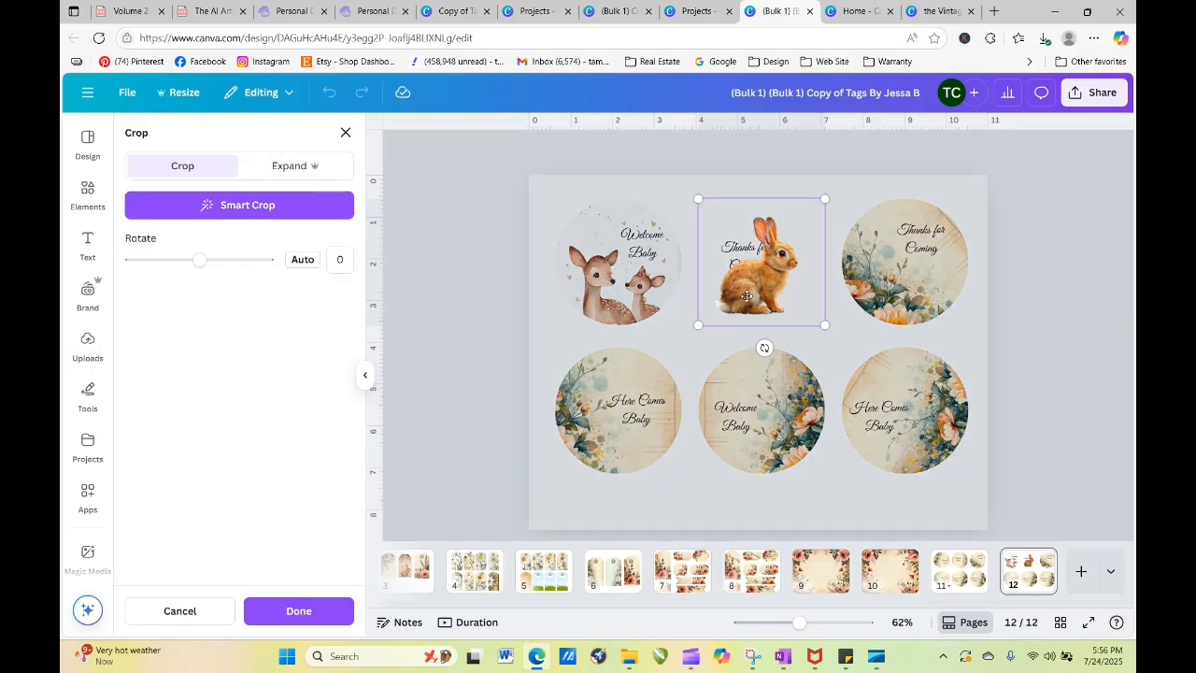
left_click(700, 372)
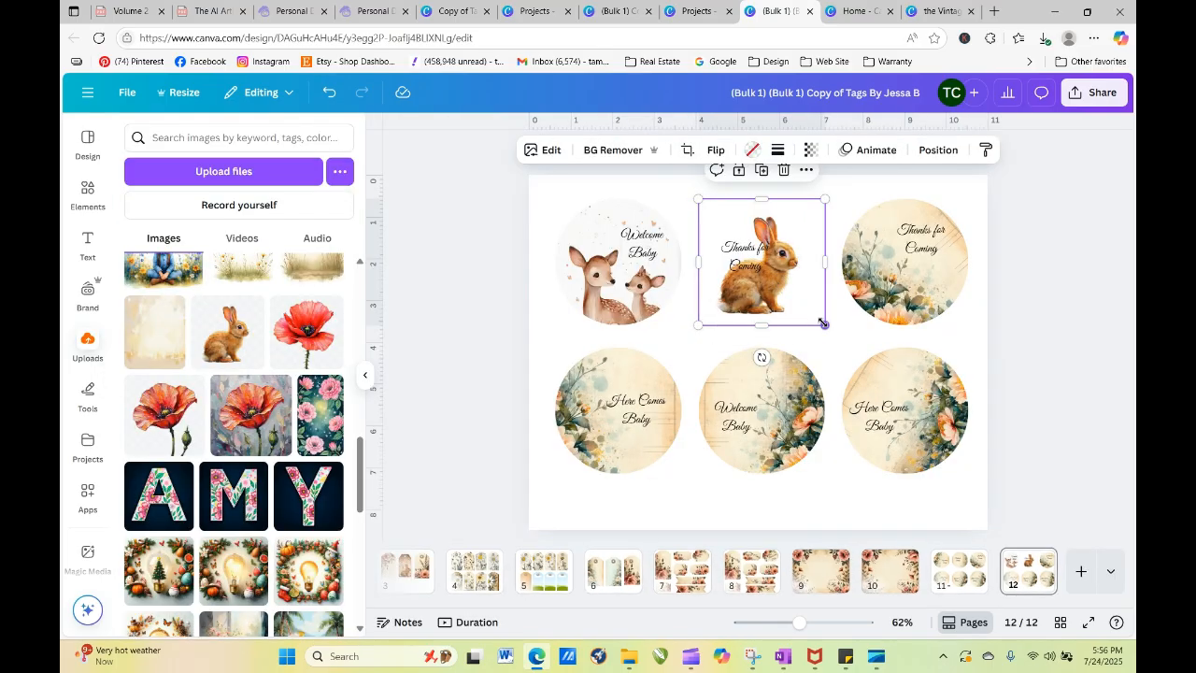
Step: Try shrinking the rabbit label in the upper-middle position, and undo both the resizing and the image replacement
left_click_drag(823, 323, 774, 281)
mouse_move(736, 217)
left_mouse_down()
mouse_move(741, 314)
mouse_move(706, 505)
mouse_move(746, 253)
mouse_move(737, 223)
left_mouse_up()
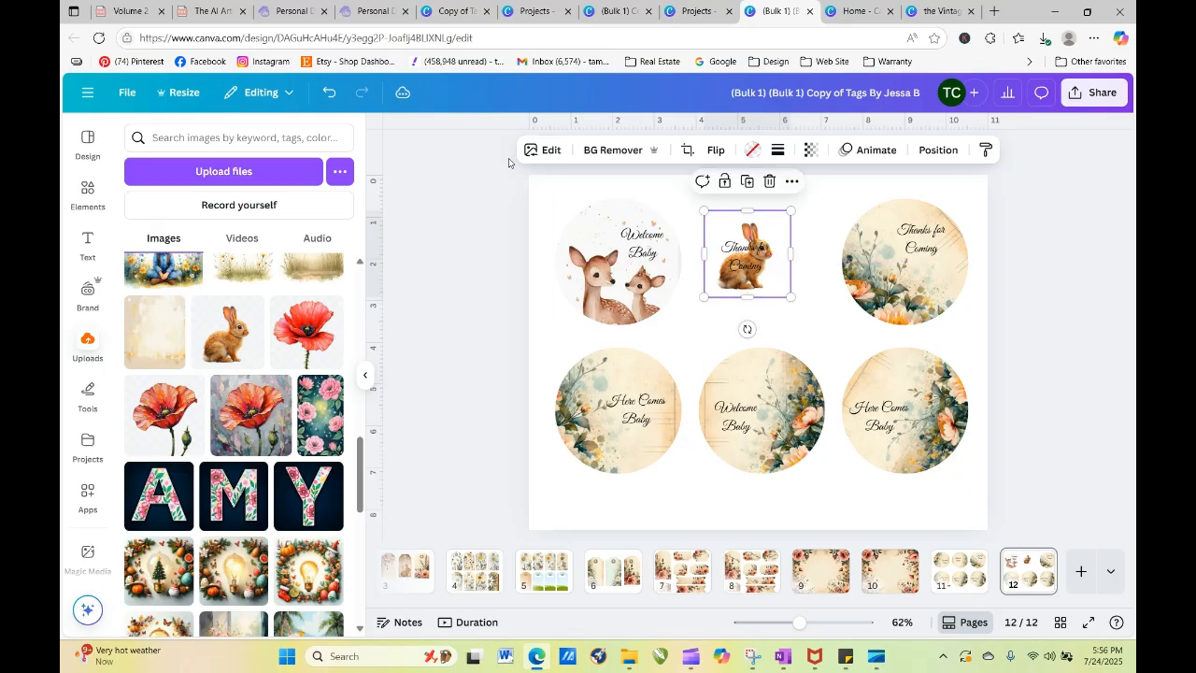
left_click(328, 91)
left_click(329, 92)
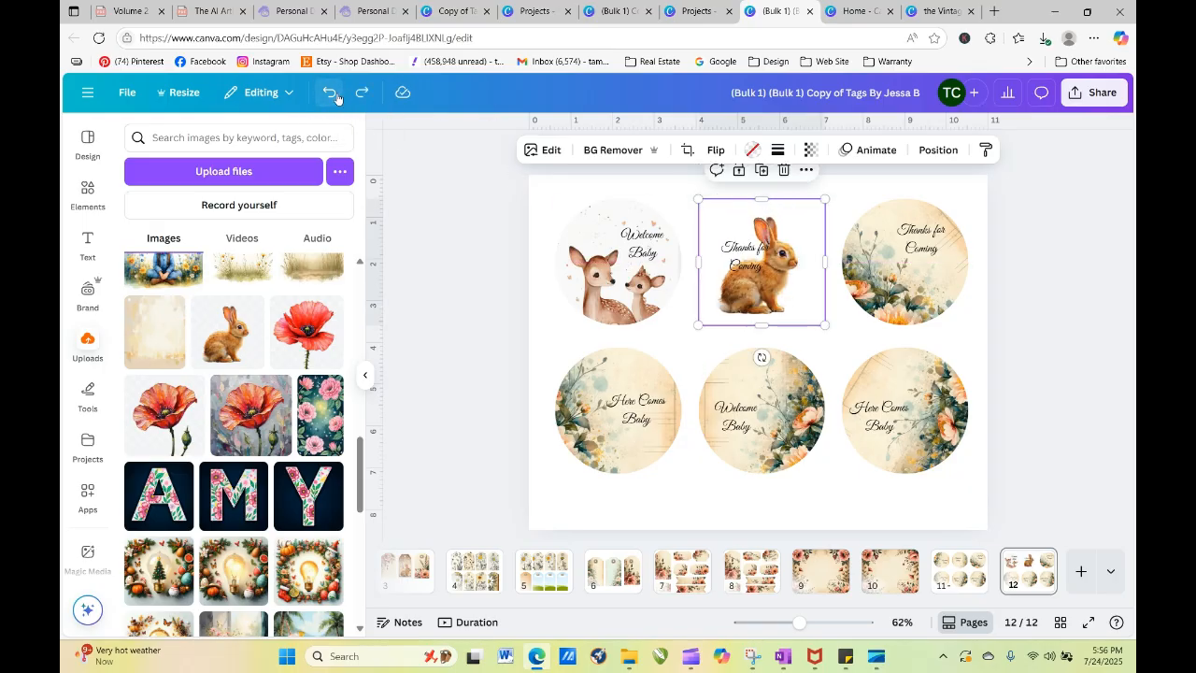
left_click(330, 92)
left_click(329, 92)
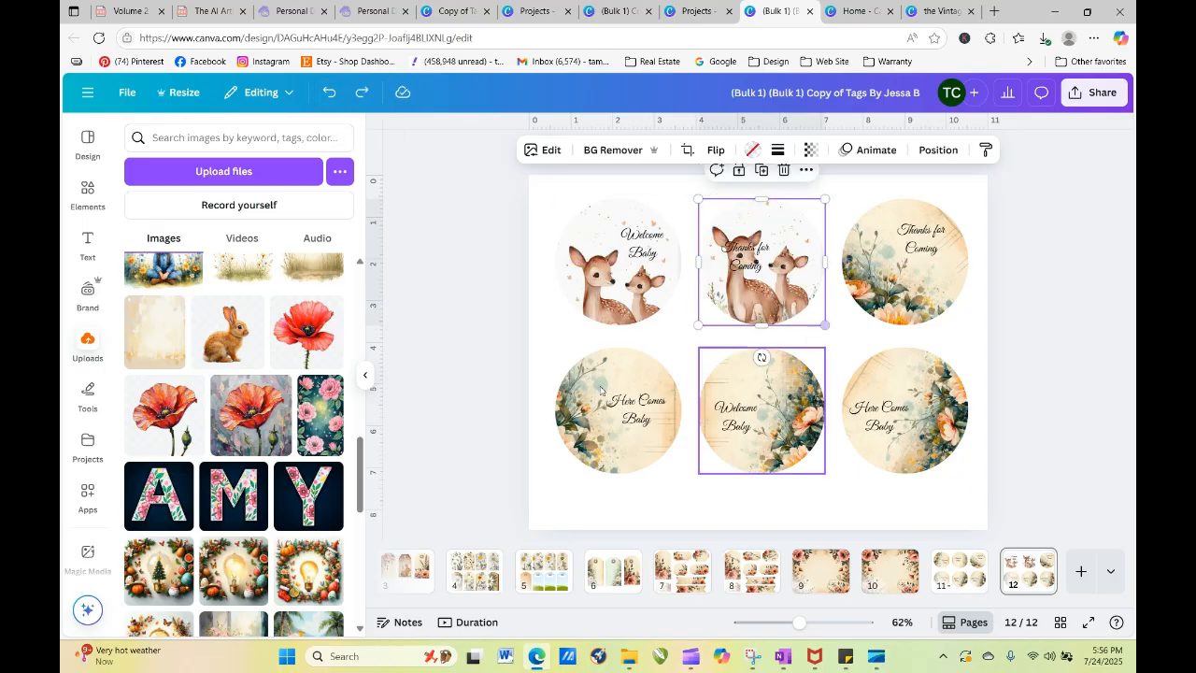
Step: Replace the upper-middle circle's image with the uploaded dark teal picture of pink flowers and center "Thanks for Coming" on it
left_click_drag(309, 332, 317, 399)
left_click_drag(154, 331, 724, 285)
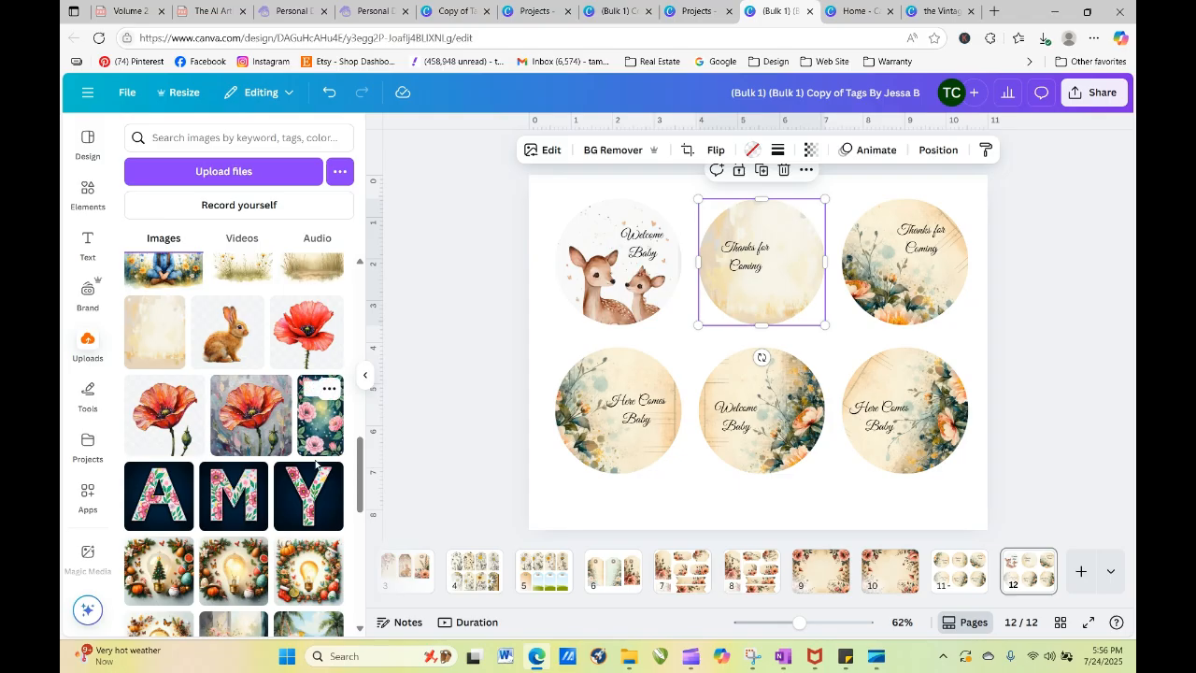
left_click_drag(318, 431, 738, 298)
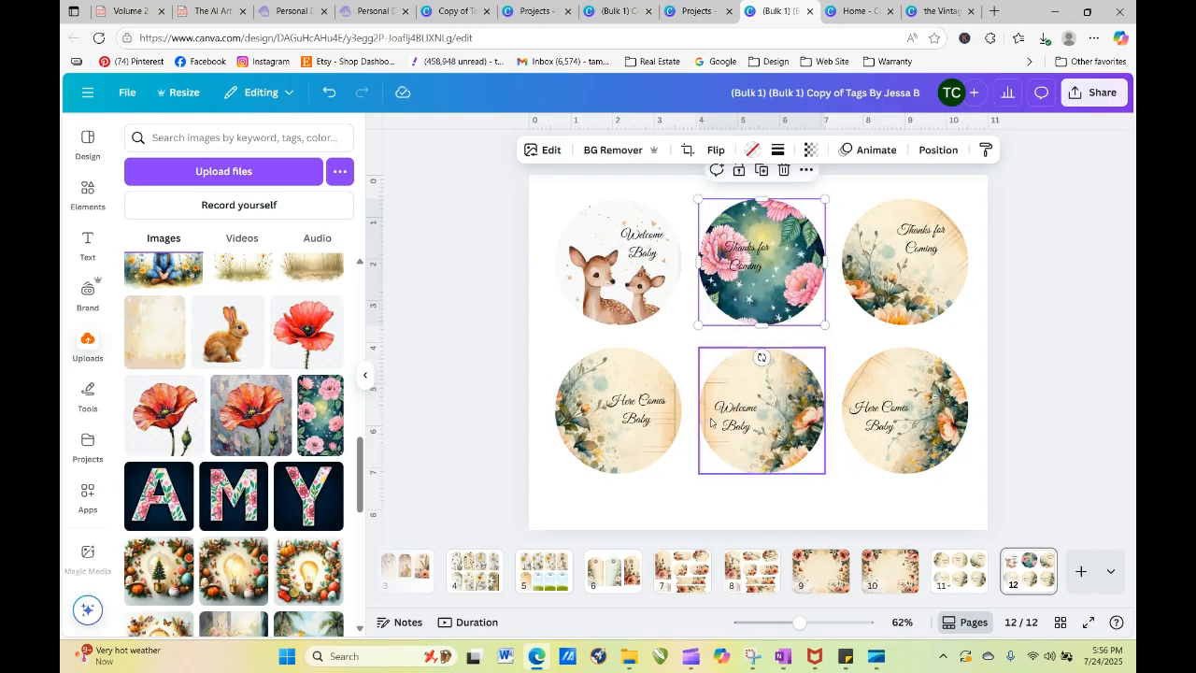
left_click_drag(743, 257, 760, 264)
left_click(721, 248)
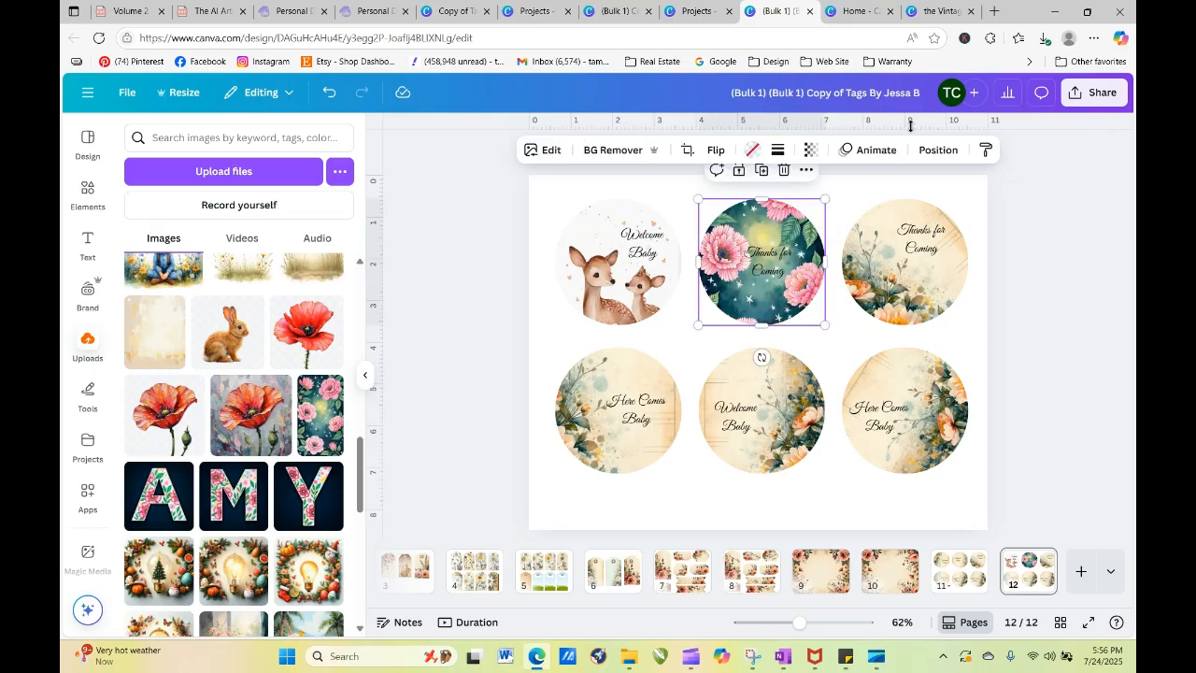
Step: Fade the pink-flower image in the upper-middle circle to a transparency setting of about 45
left_click(810, 149)
left_click_drag(846, 206, 787, 211)
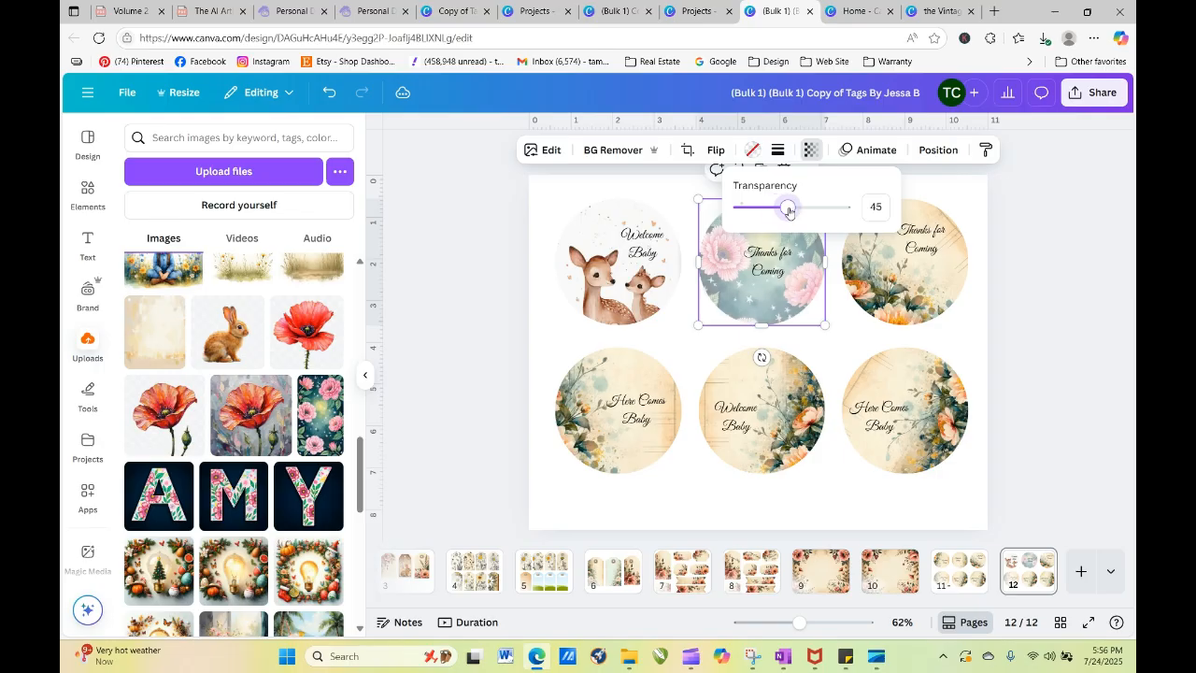
left_click(1035, 299)
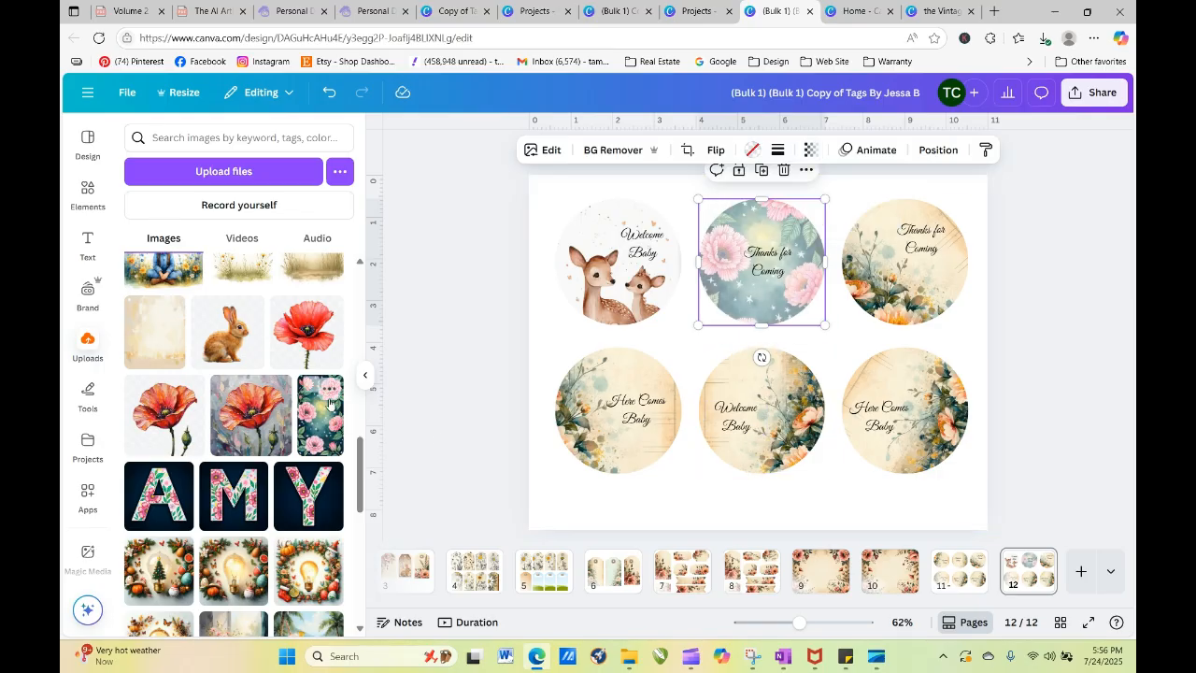
Step: Replace the lower-left circle's floral image with the uploaded yellow duckling picture
left_click_drag(157, 514, 315, 265)
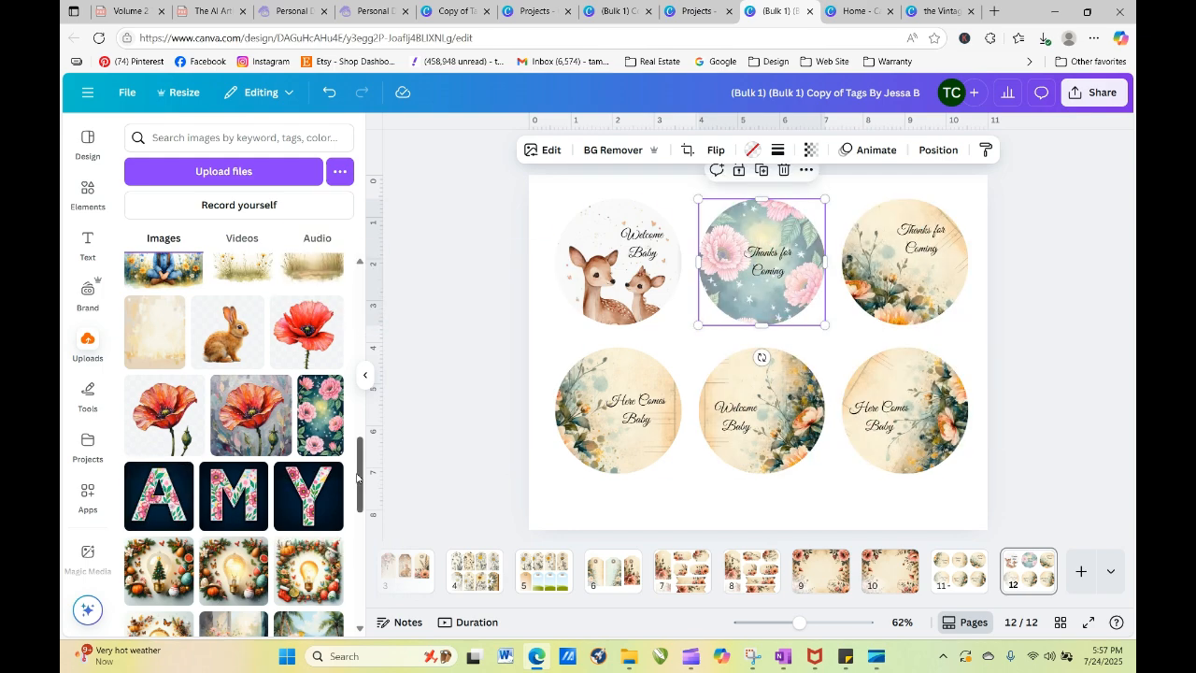
left_click_drag(361, 469, 369, 555)
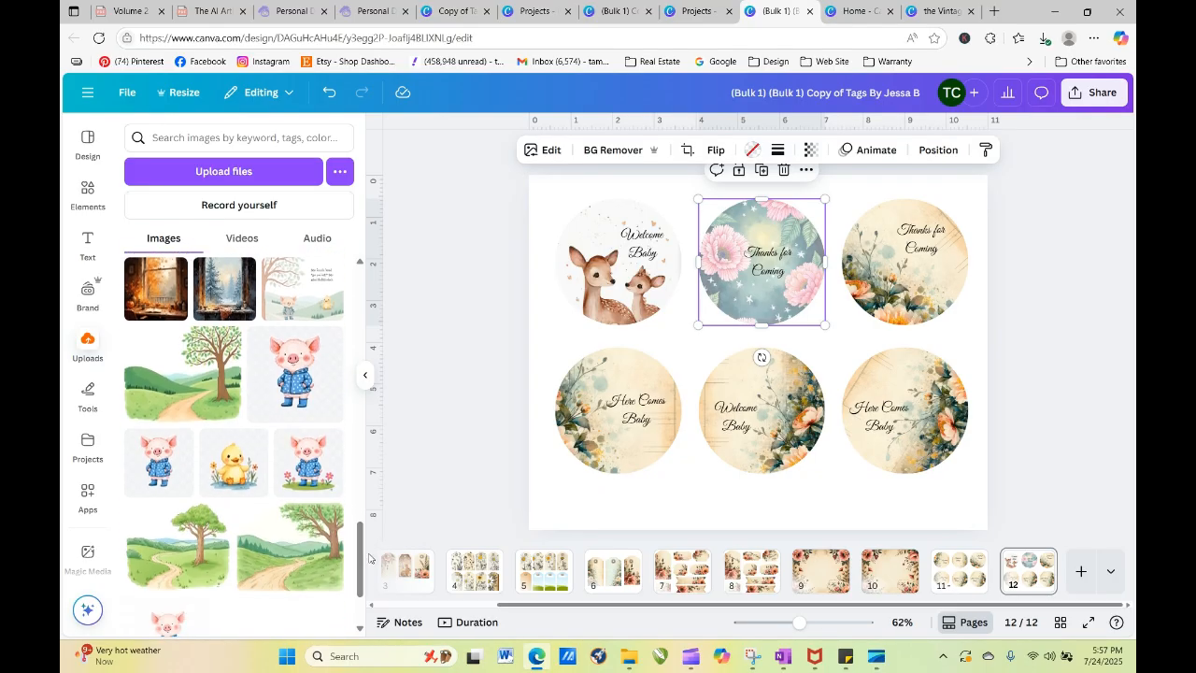
left_click_drag(238, 462, 639, 385)
left_click(637, 398)
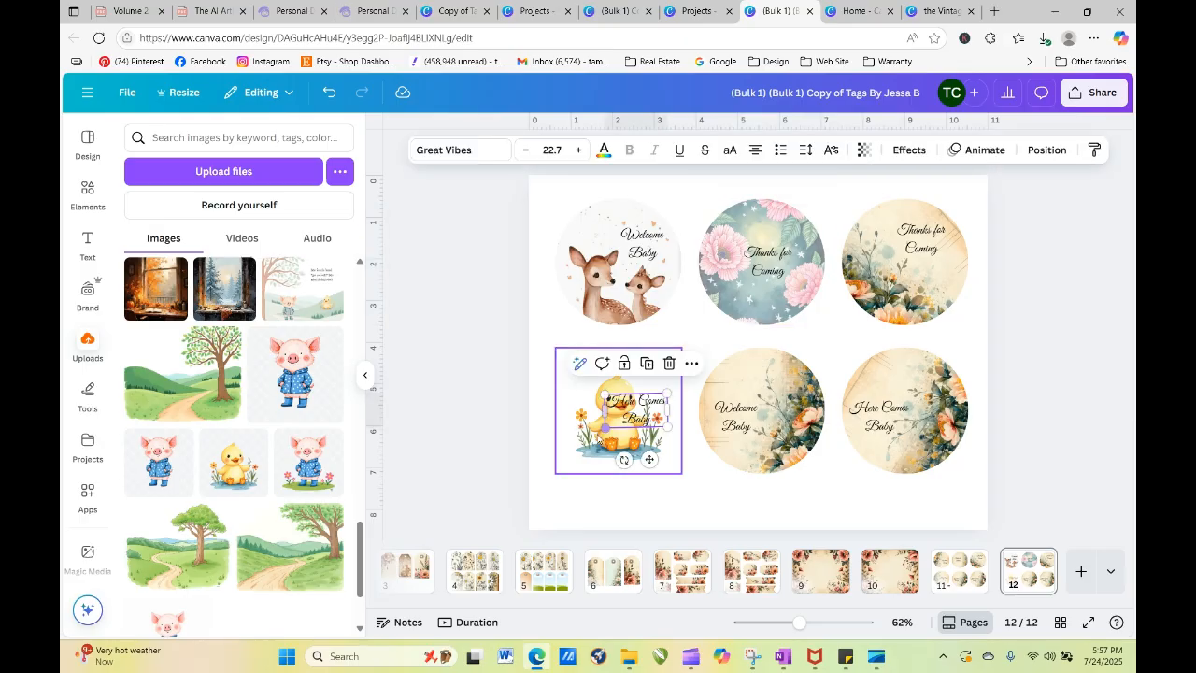
left_click(597, 445)
double_click(612, 443)
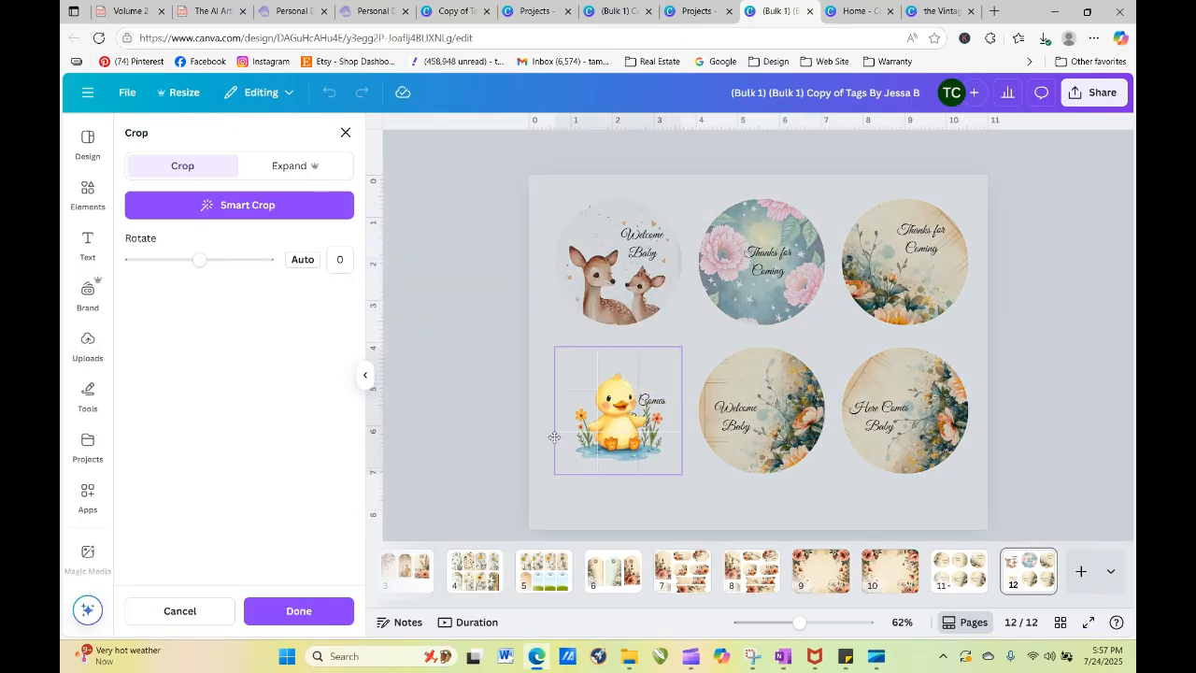
left_click(661, 504)
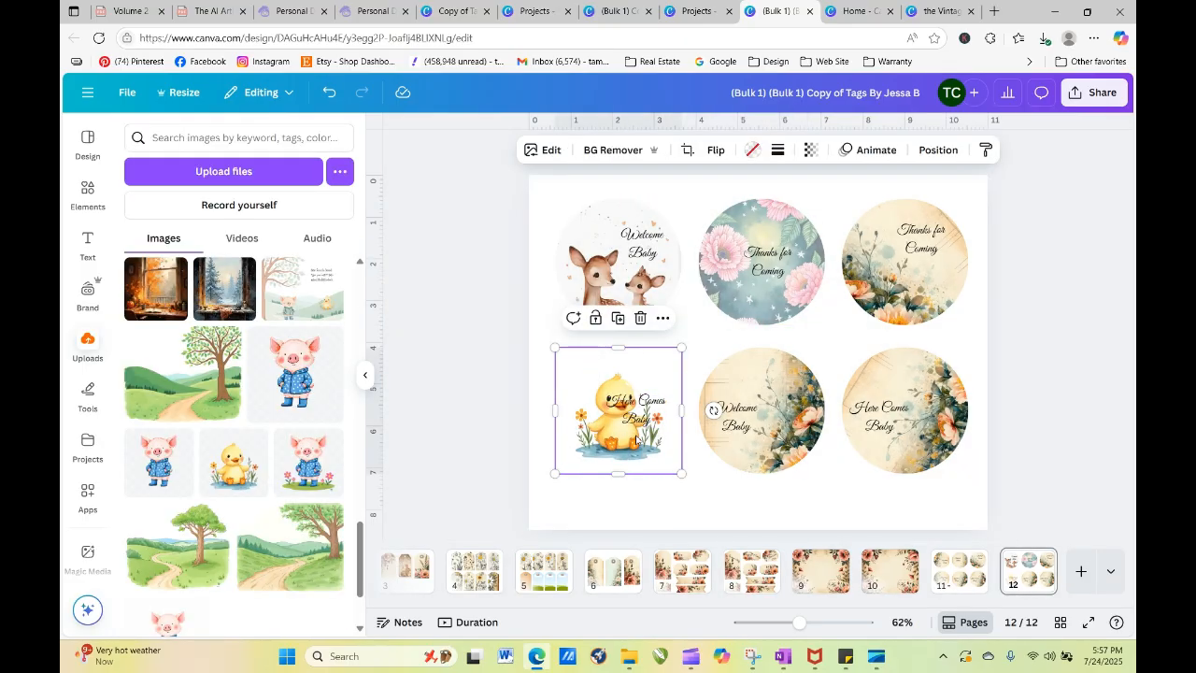
Step: Try "Here Comes Baby" lower on the duckling, and undo both the text move and the image replacement
left_click(644, 406)
left_click_drag(644, 406, 625, 433)
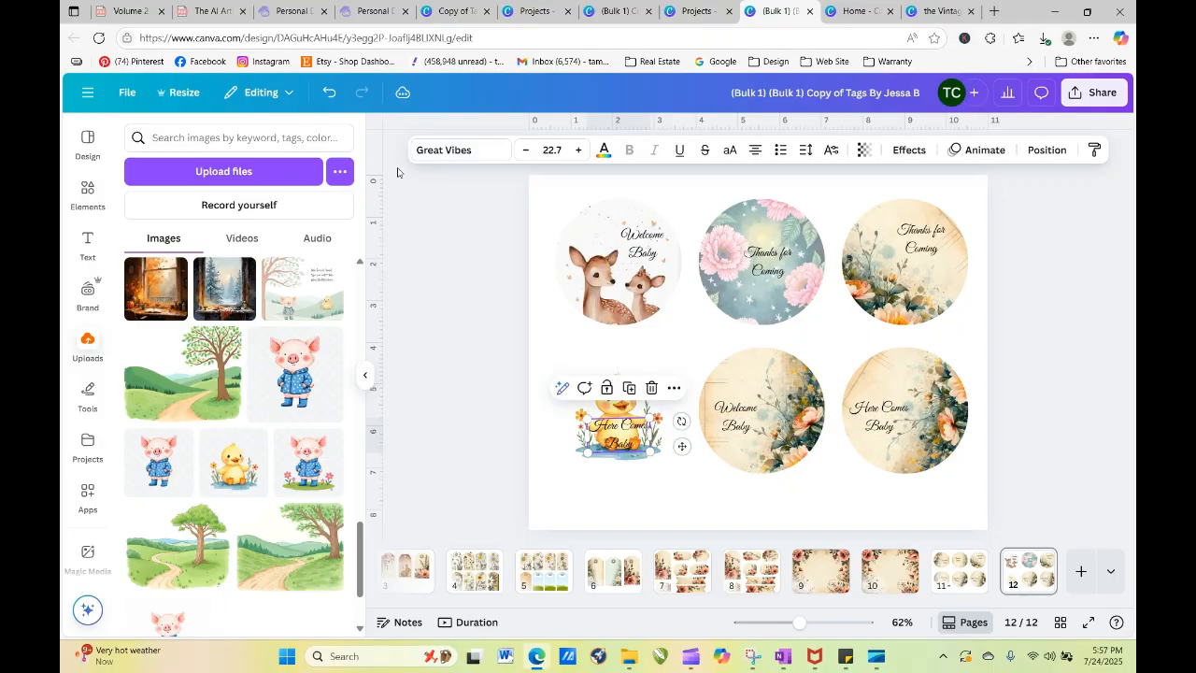
left_click(329, 93)
left_click(329, 93)
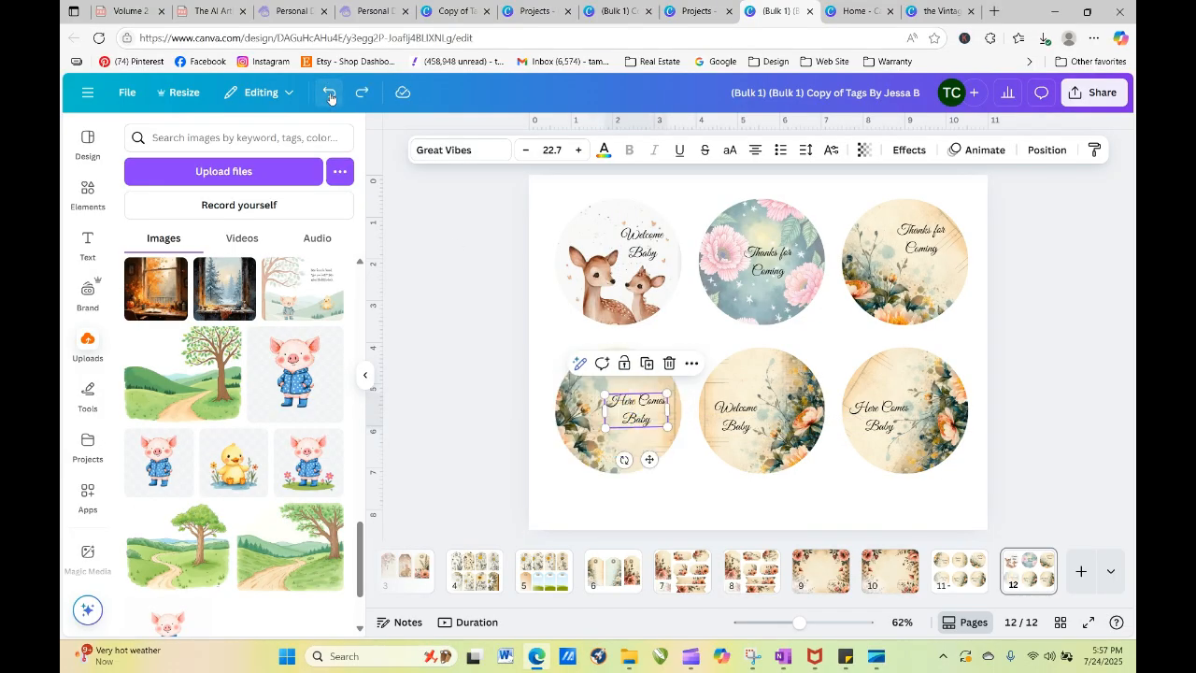
left_click(462, 424)
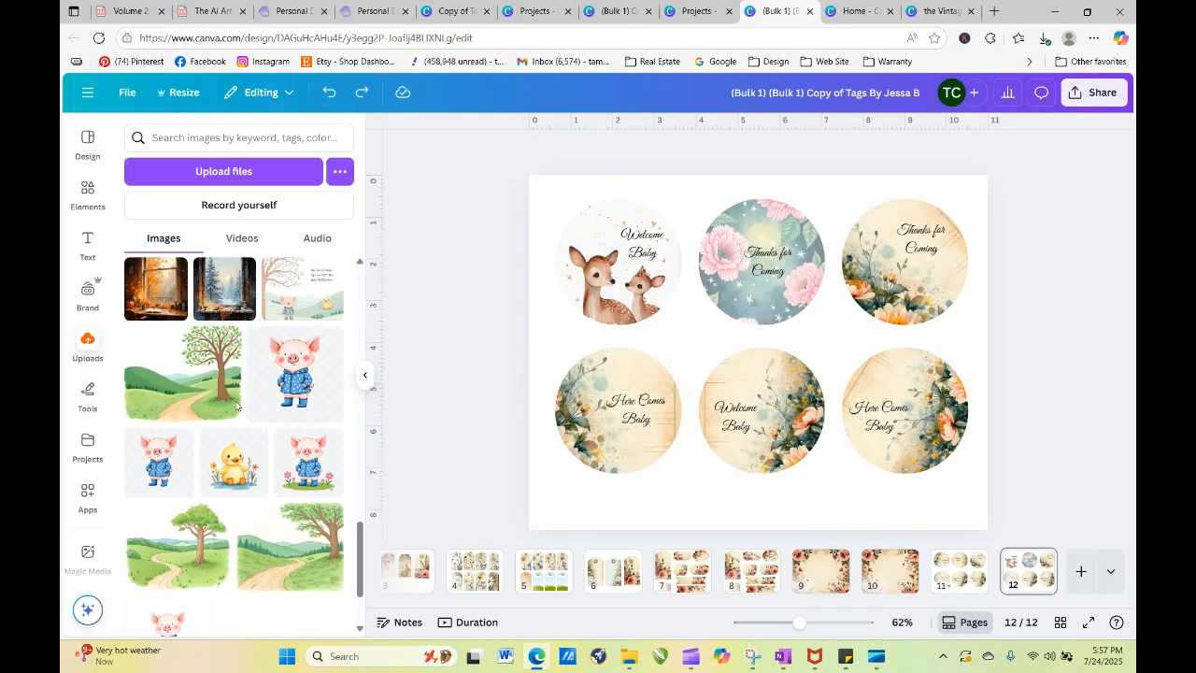
Step: Replace the lower-left circle's floral image with the uploaded tree and path landscape, and move "Here Comes Baby" to the circle's upper left
left_click_drag(236, 405, 625, 451)
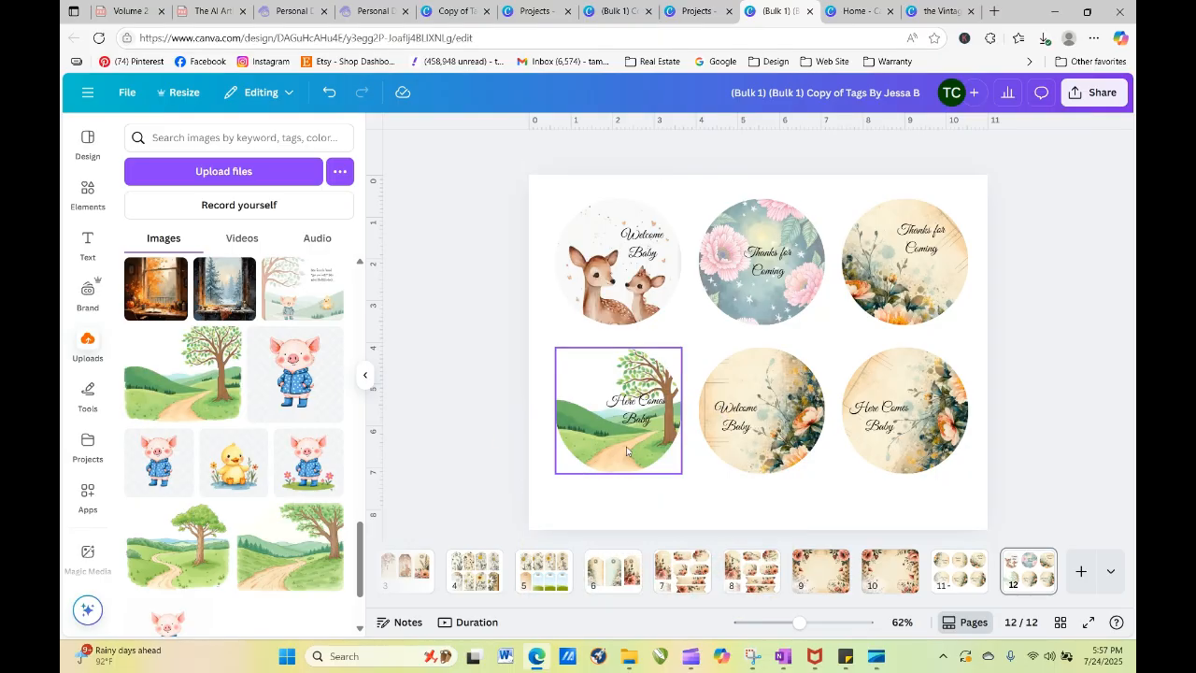
left_click(642, 407)
left_click_drag(641, 407, 598, 392)
left_click(477, 485)
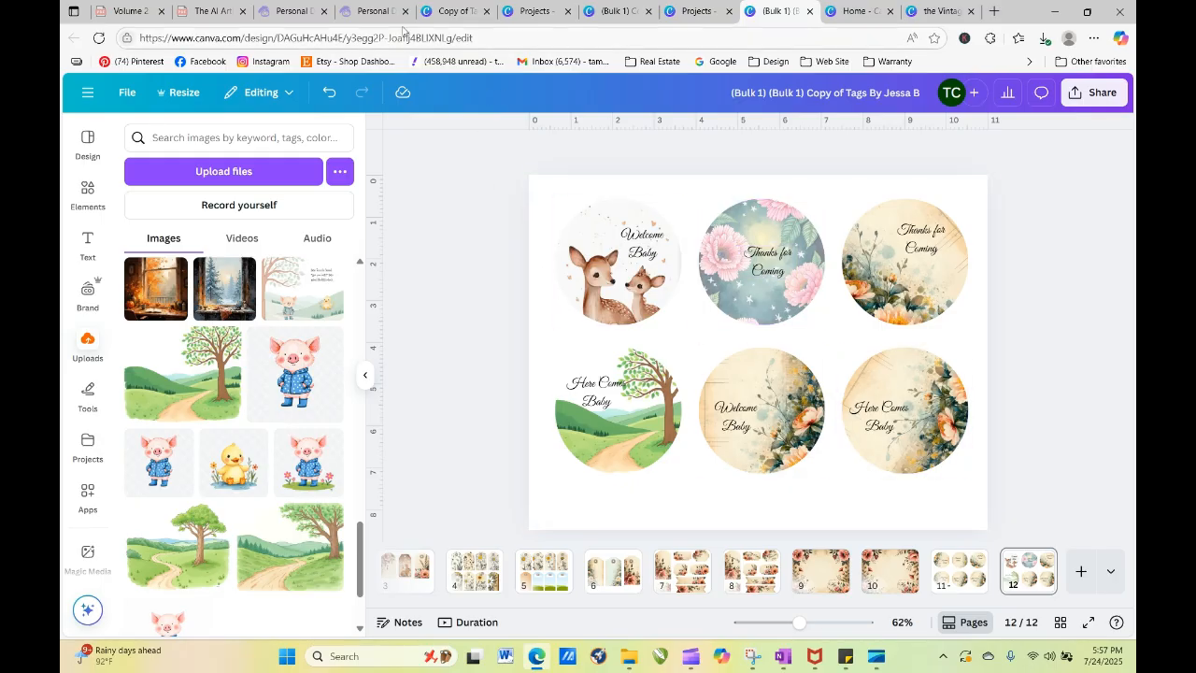
Step: Switch to the Artistly personal designs and examine the details of the unlined aged-paper design with orange and yellow corner flowers
left_click(373, 11)
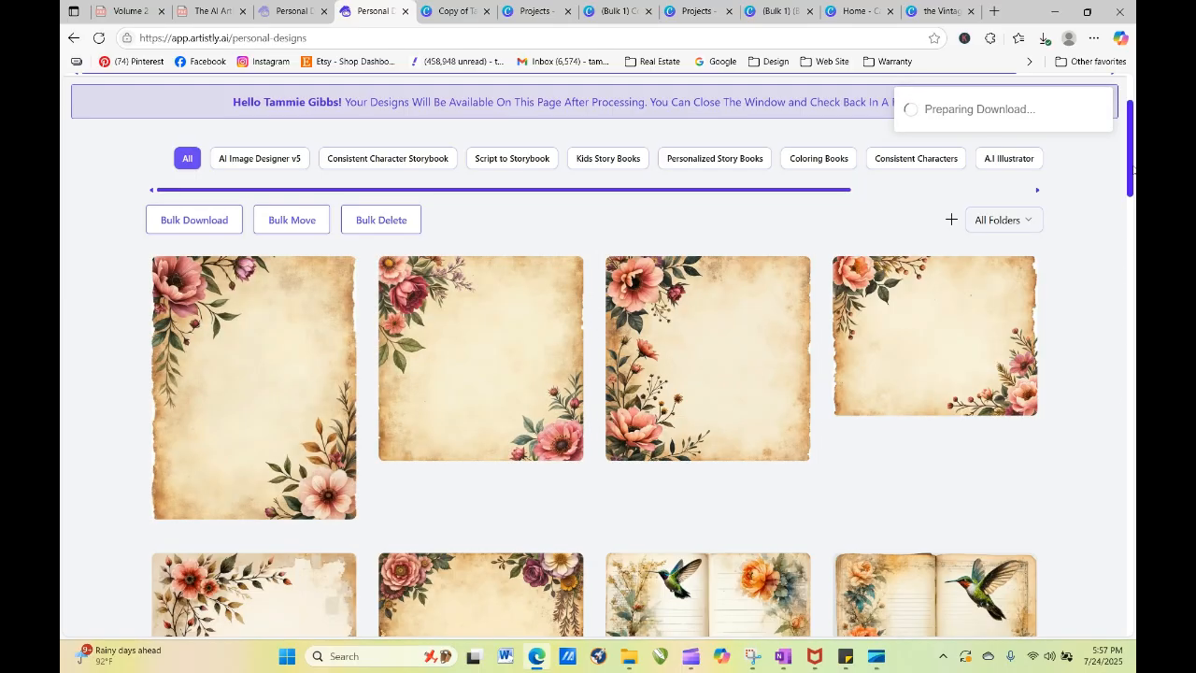
left_click_drag(1130, 171, 1133, 607)
left_click(594, 553)
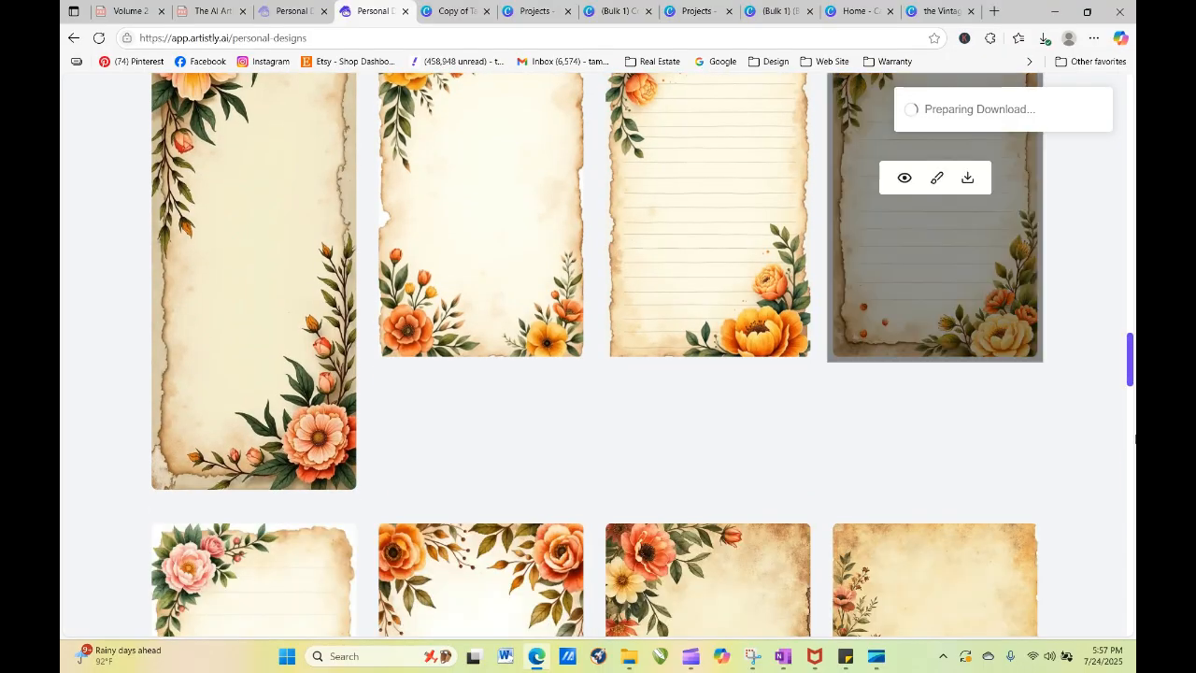
left_click_drag(1130, 372, 1099, 338)
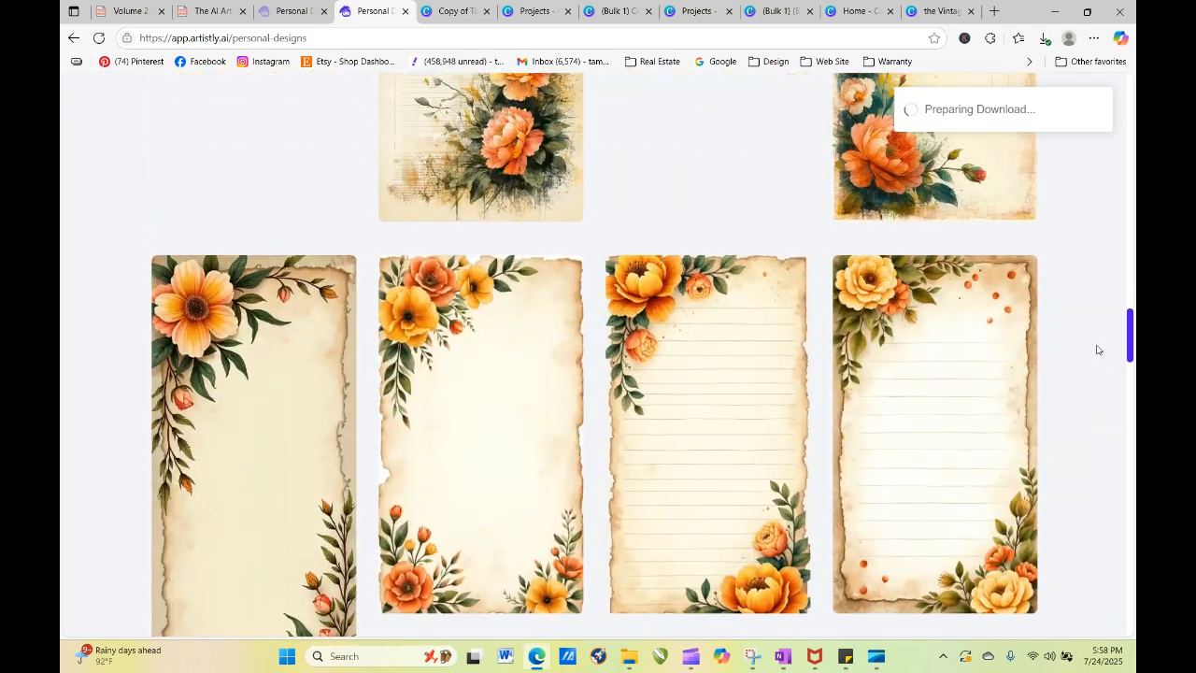
left_click(451, 433)
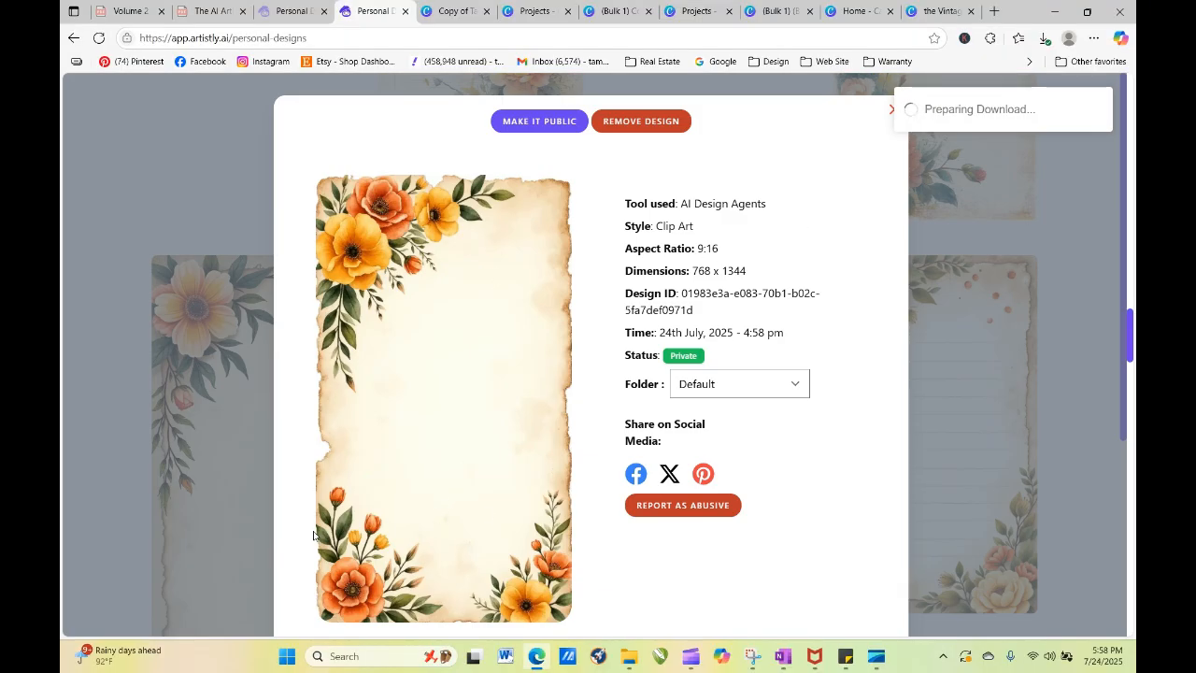
left_click(891, 112)
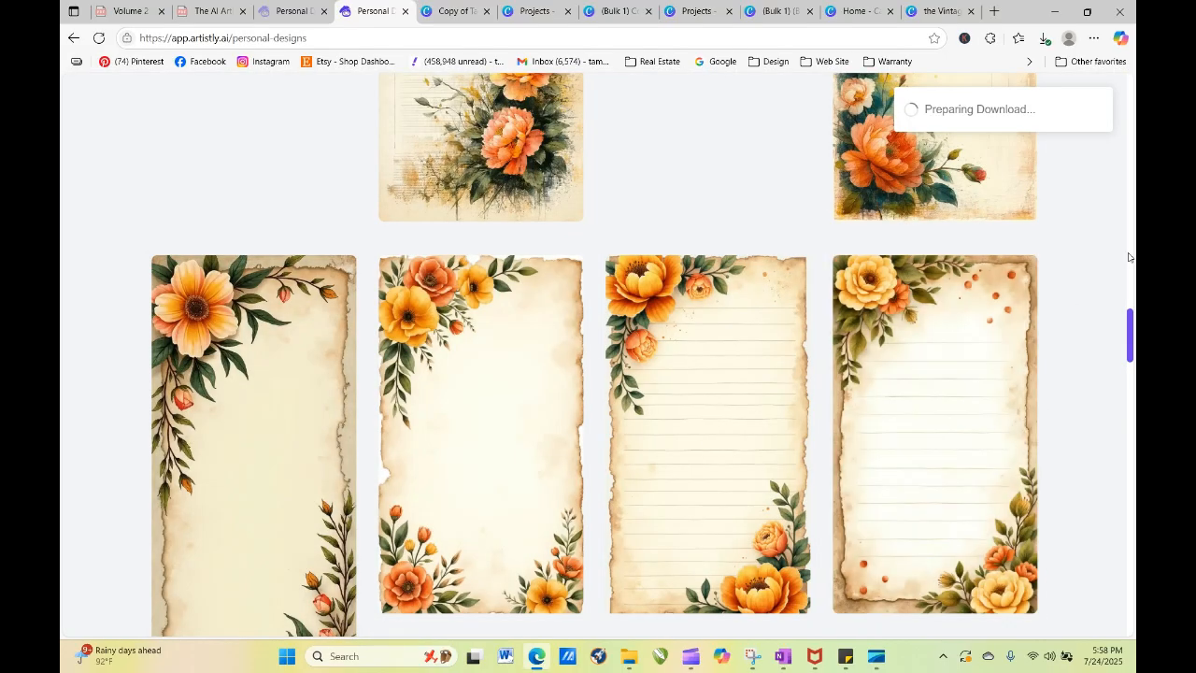
Step: Examine the details and design prompt of the tall lined journal page with flowers along its right side
scroll(1129, 330, "up", 4)
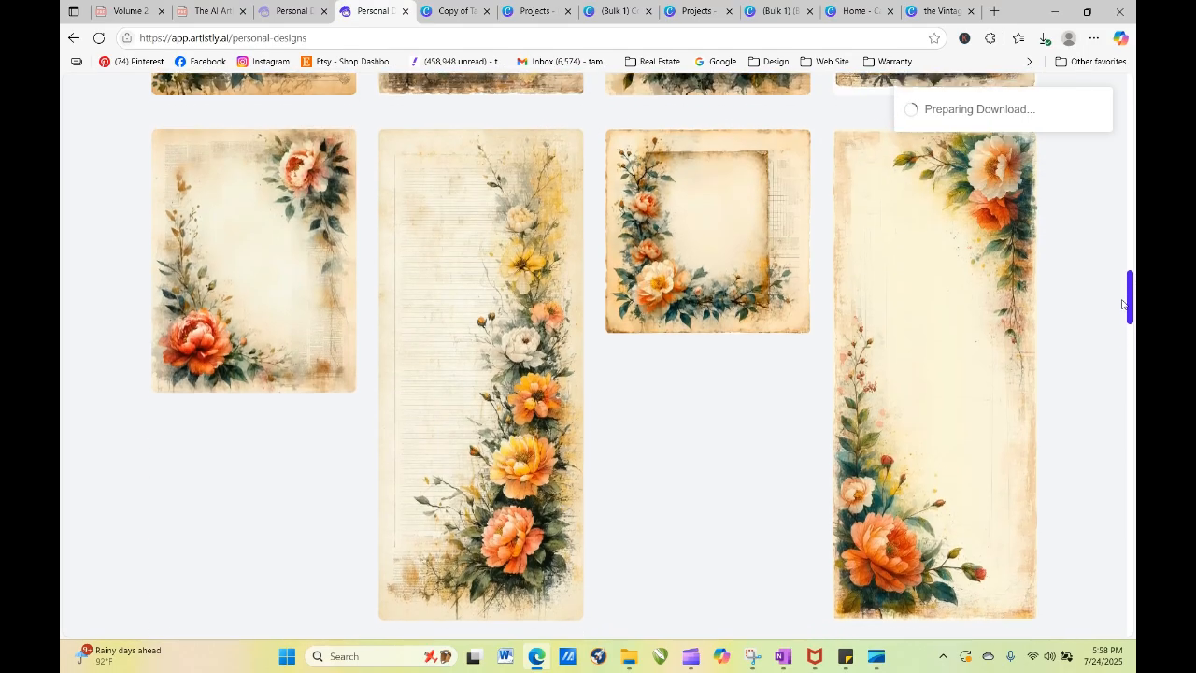
left_click(449, 371)
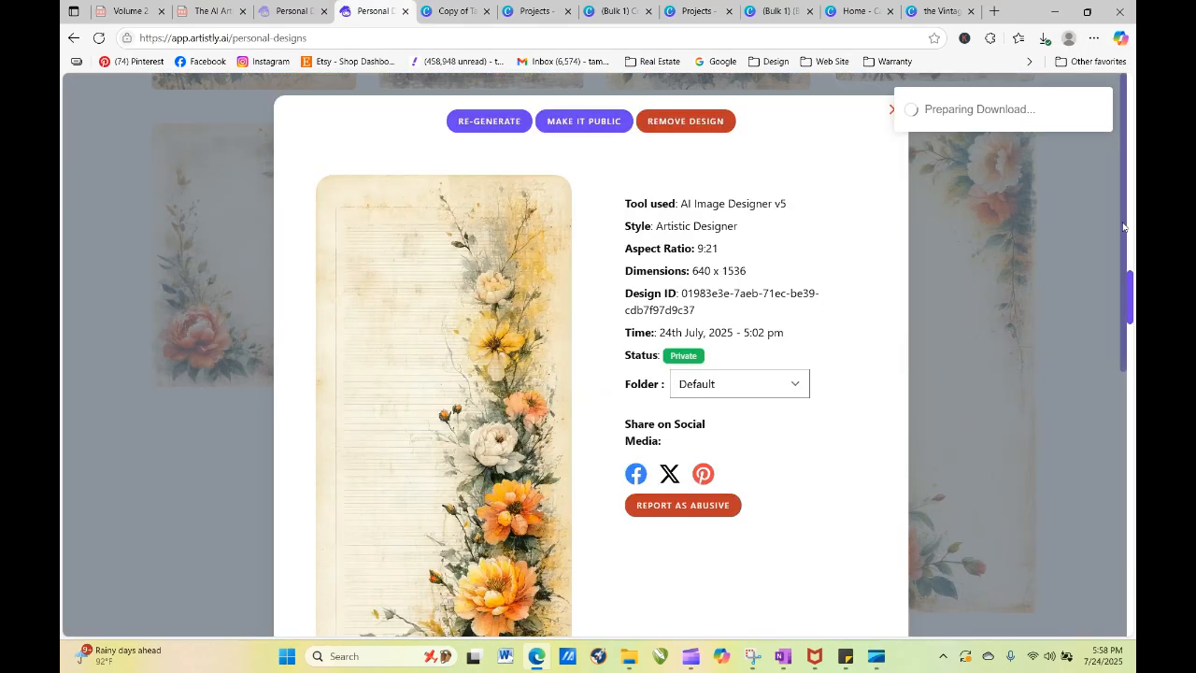
left_click_drag(1129, 235, 1135, 480)
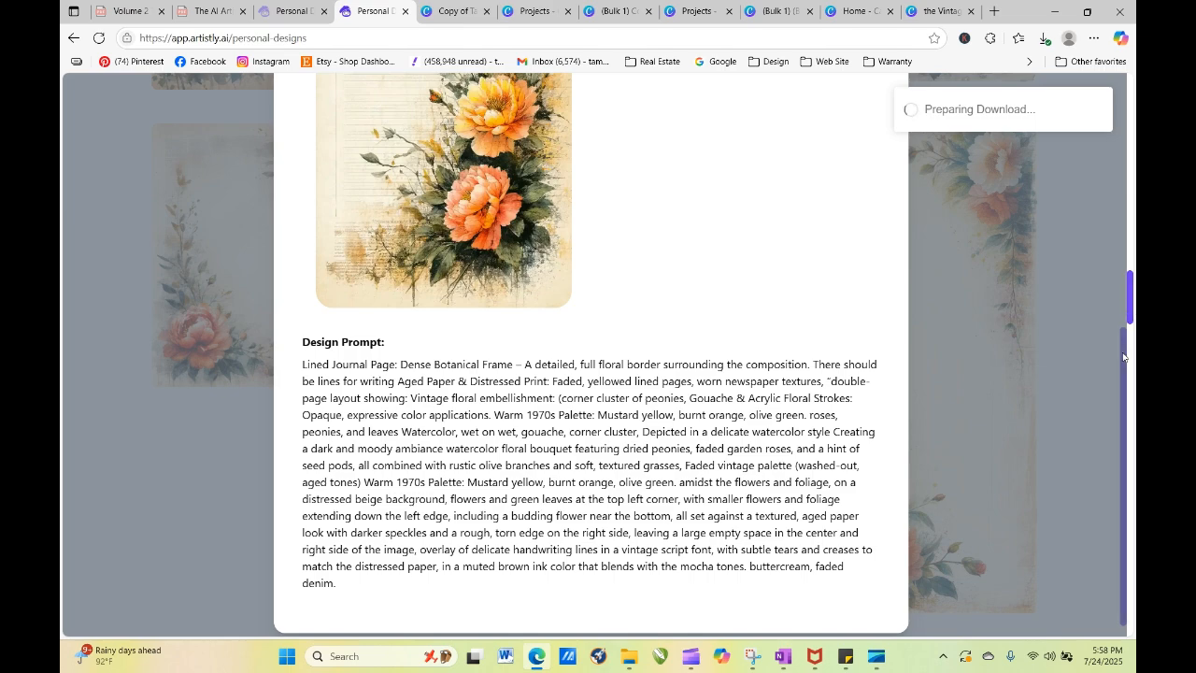
scroll(1100, 174, "up", 4)
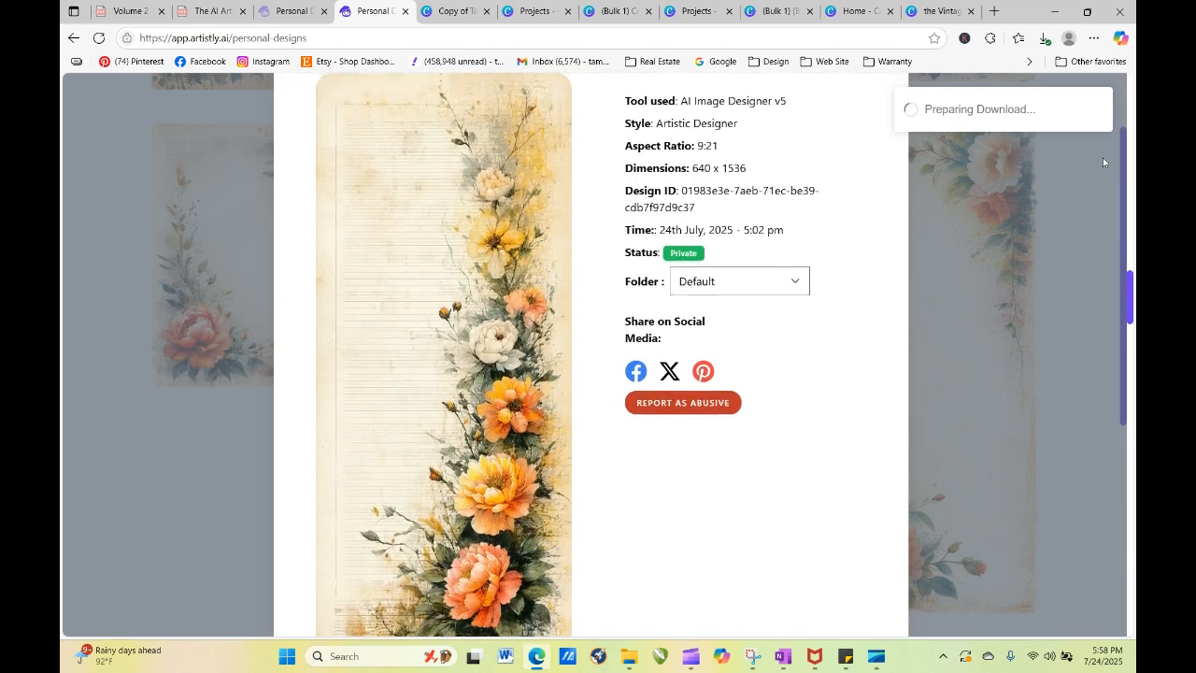
Step: Review the details of the tall lined journal page once more and return to the designs gallery
scroll(1104, 157, "down", 1)
scroll(1106, 154, "up", 2)
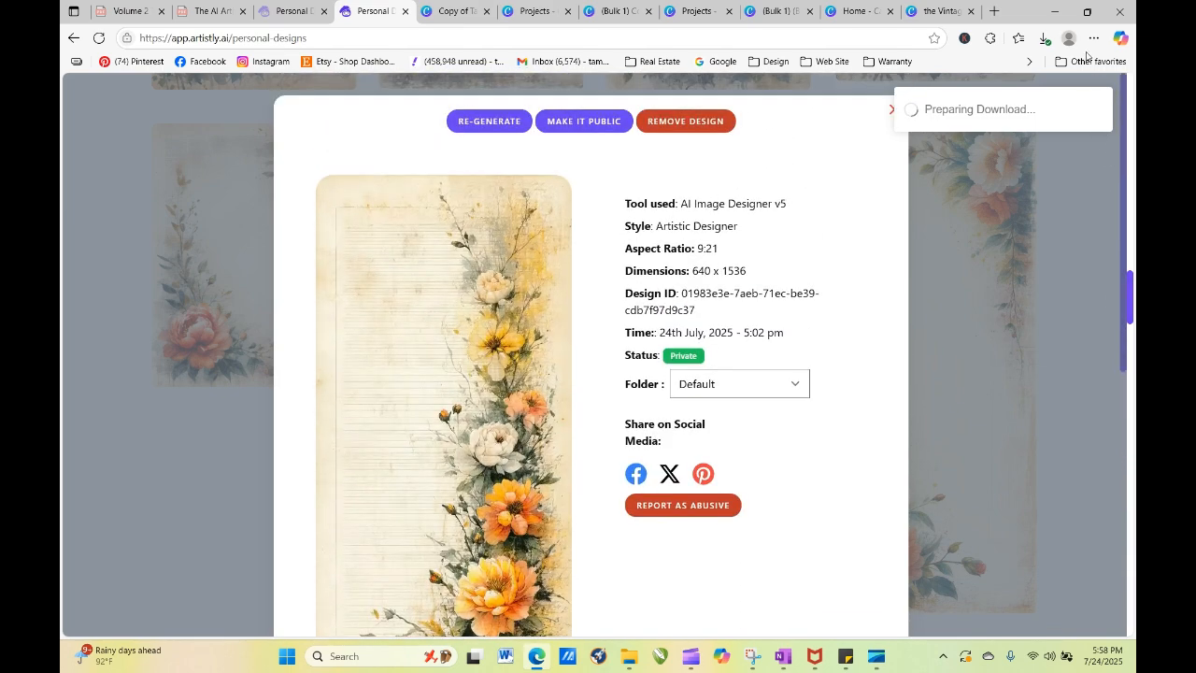
left_click(889, 110)
mouse_move(458, 373)
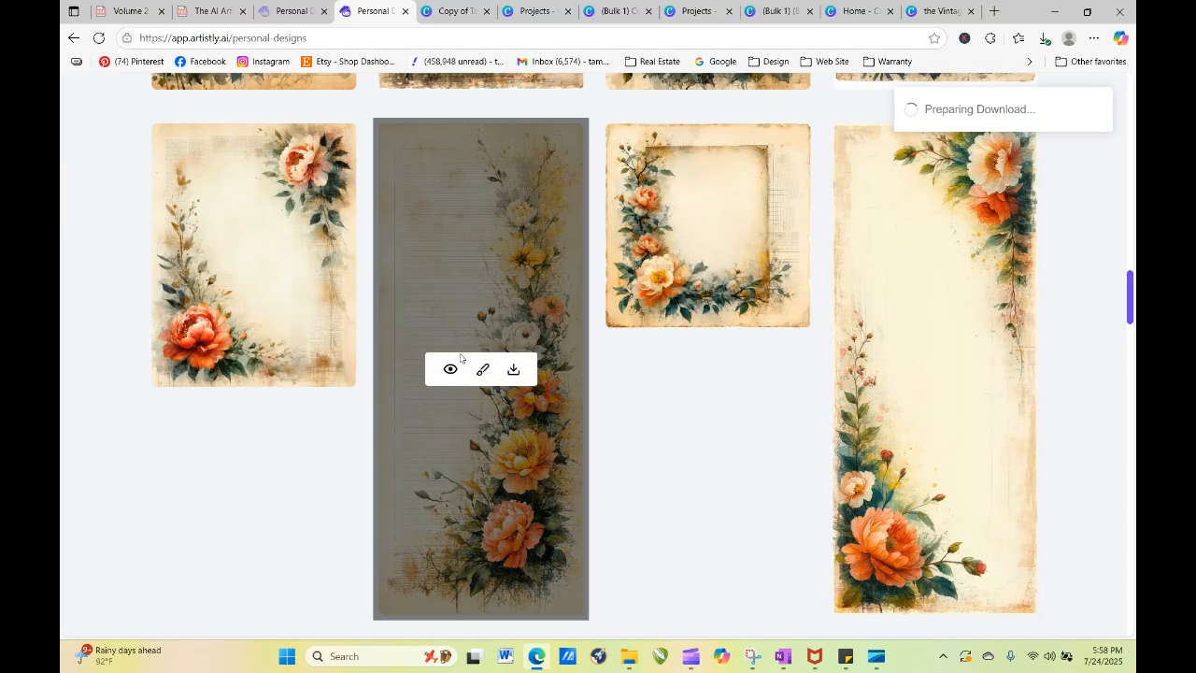
left_click(451, 370)
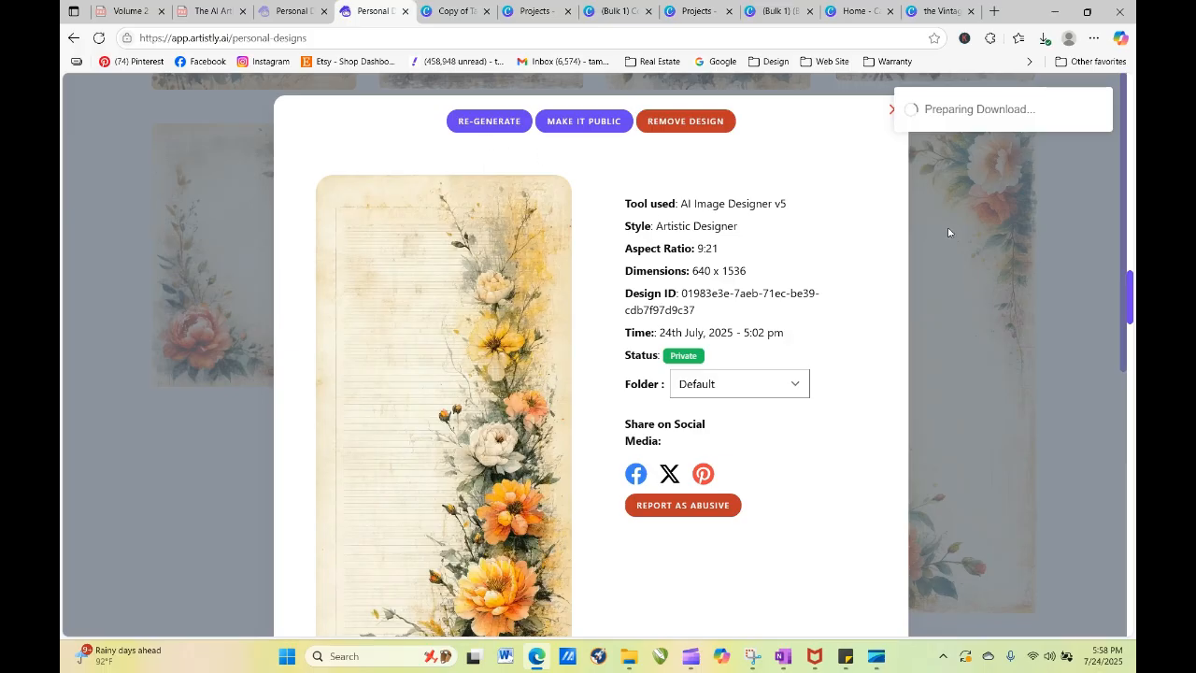
left_click(890, 110)
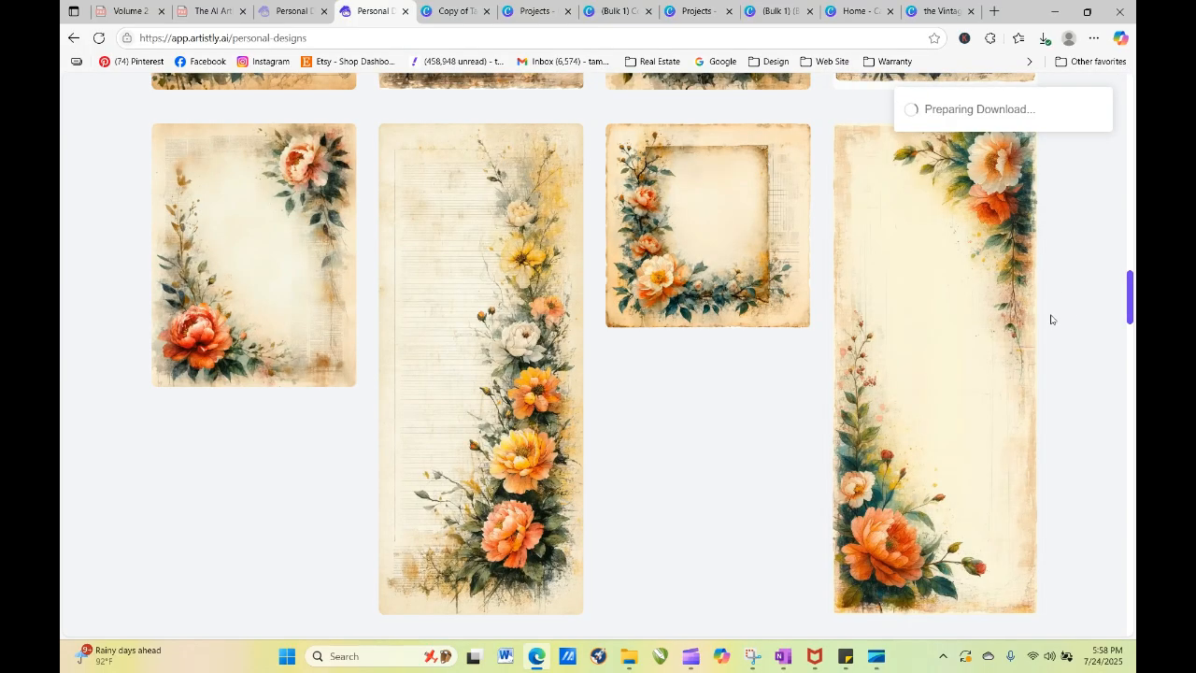
Step: Regenerate the square floral frame design from its existing prompt with a quantity of 4, and reload the personal designs page
mouse_move(948, 297)
mouse_move(672, 269)
left_click(678, 228)
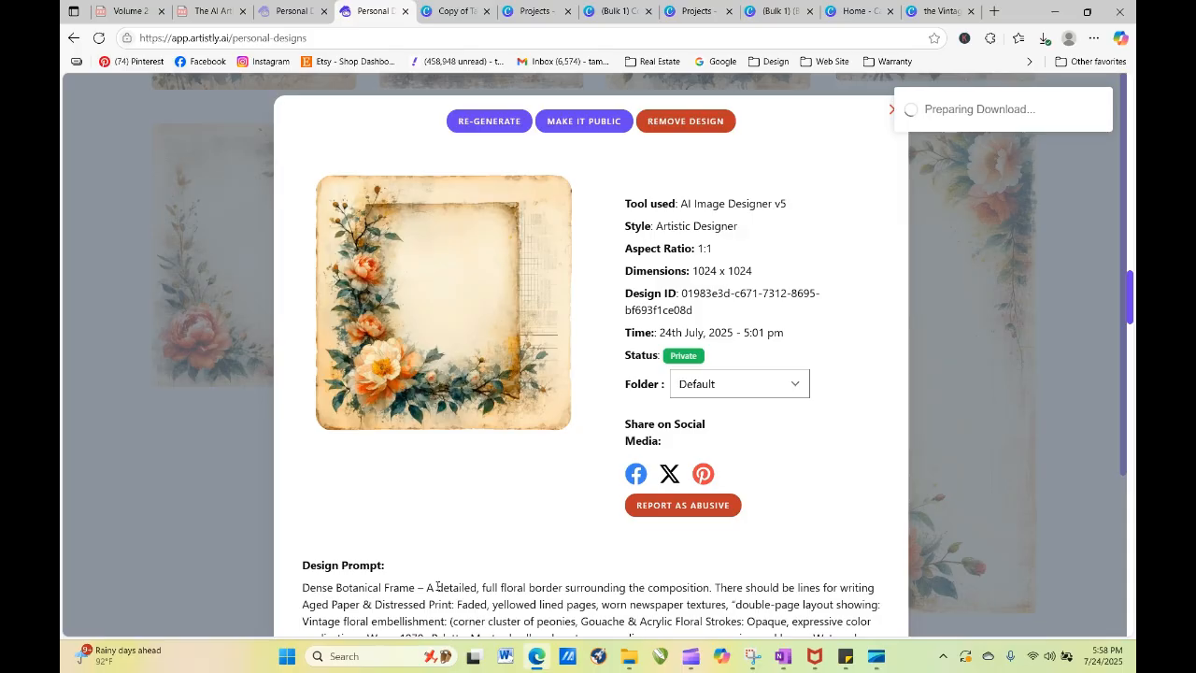
left_click(482, 121)
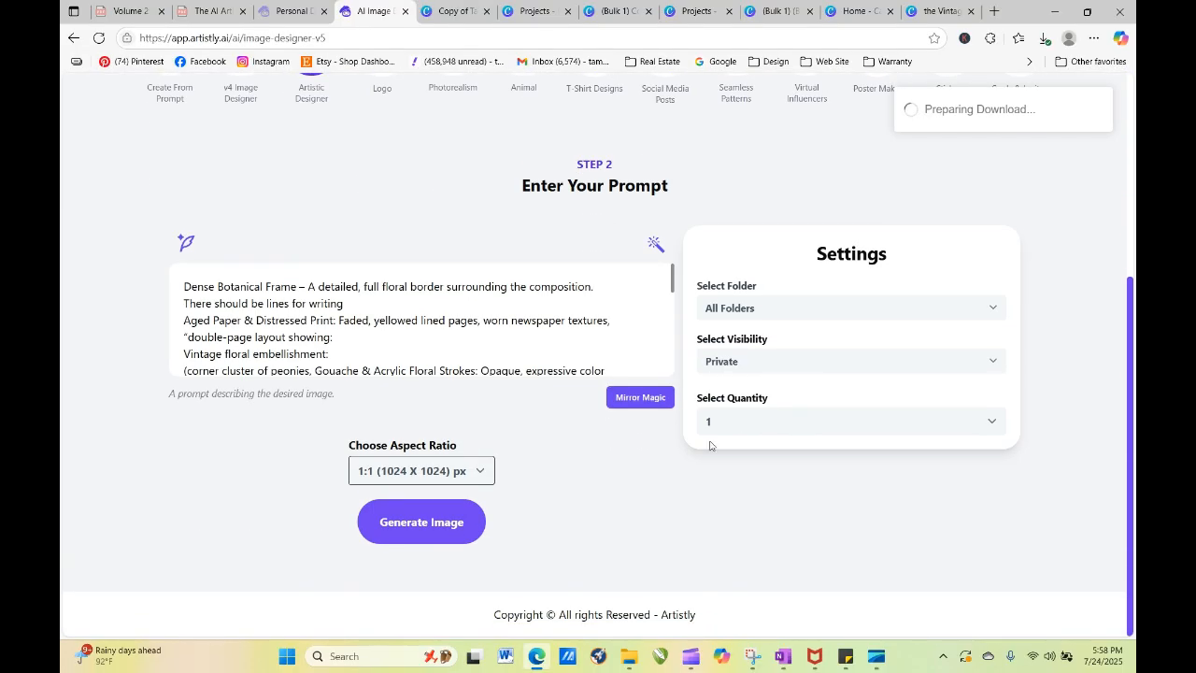
left_click(750, 432)
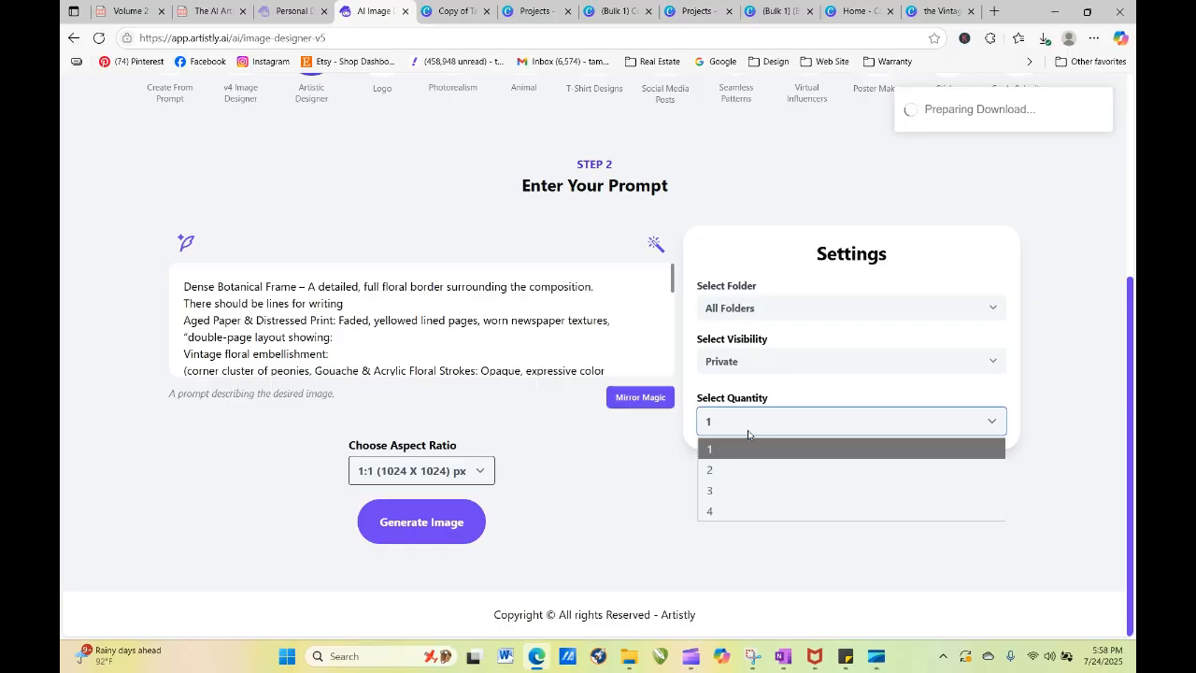
left_click(756, 510)
left_click(444, 538)
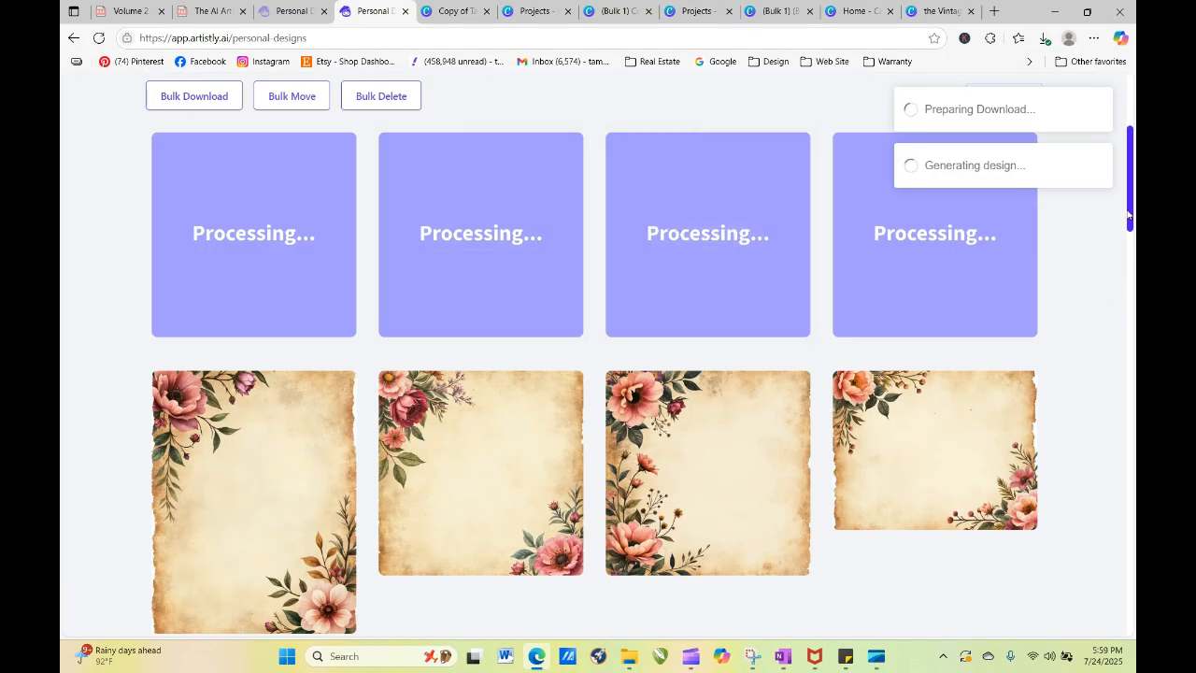
scroll(1130, 249, "up", 3)
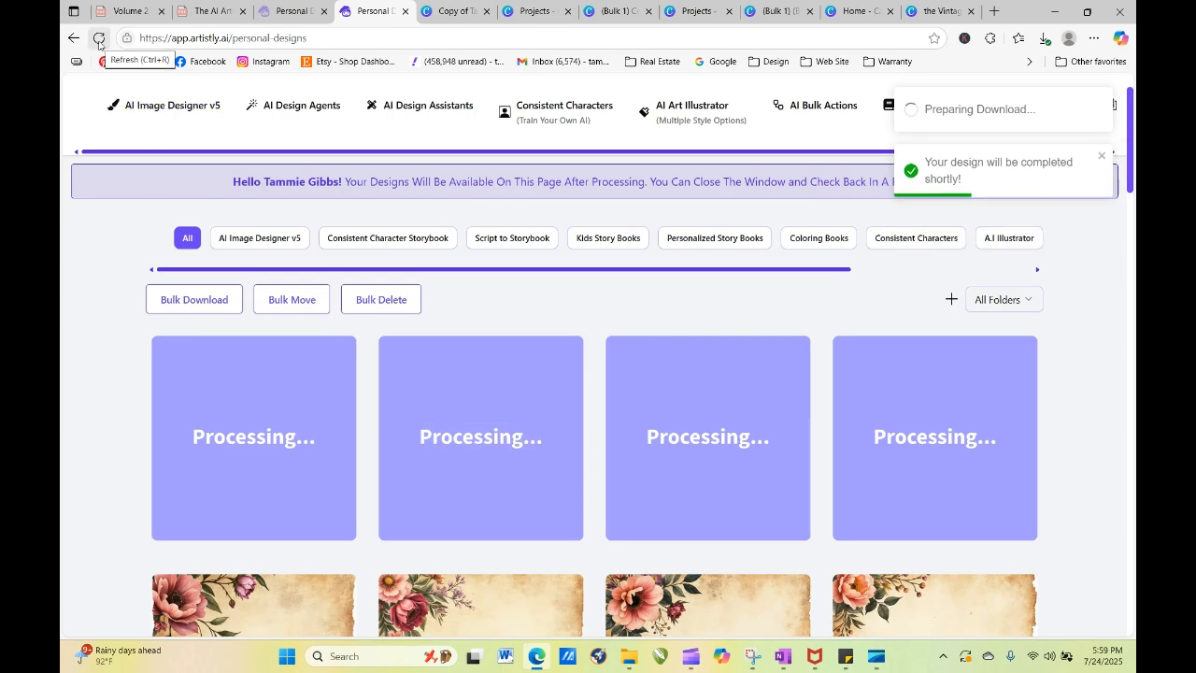
left_click(98, 39)
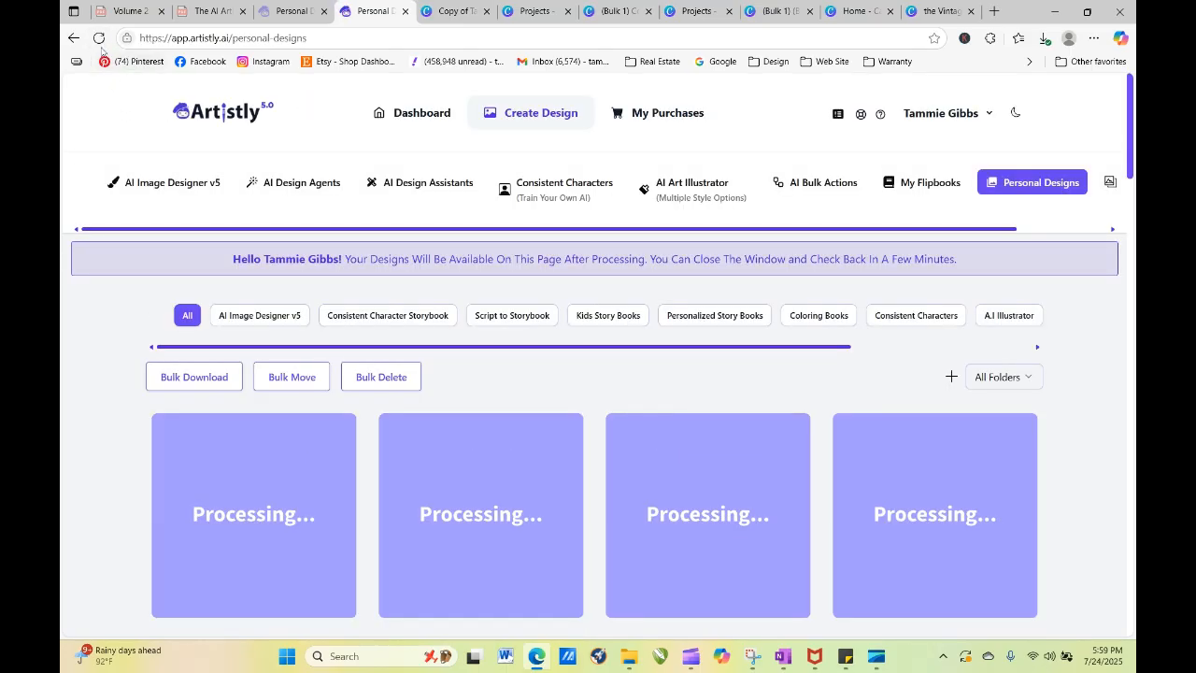
Step: Examine the details and full "Lined Journal Page" prompt of the open book design with a large floral cluster on its left page
left_click_drag(1130, 176, 1130, 312)
scroll(685, 490, "down", 2)
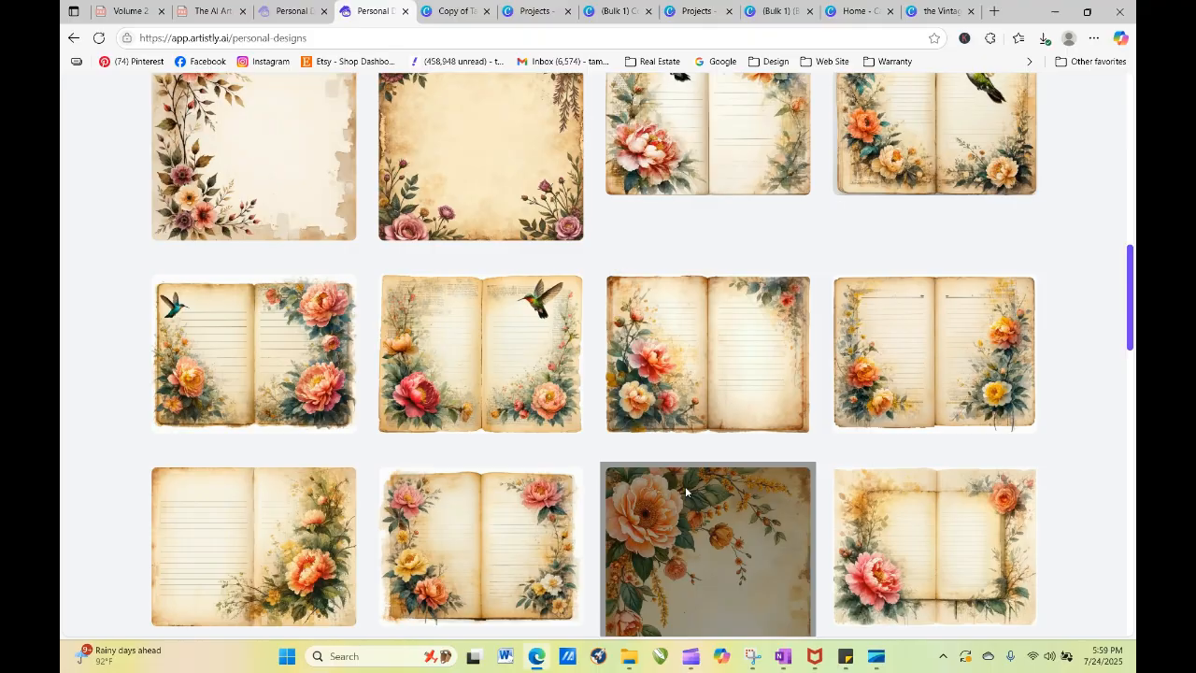
left_click(676, 355)
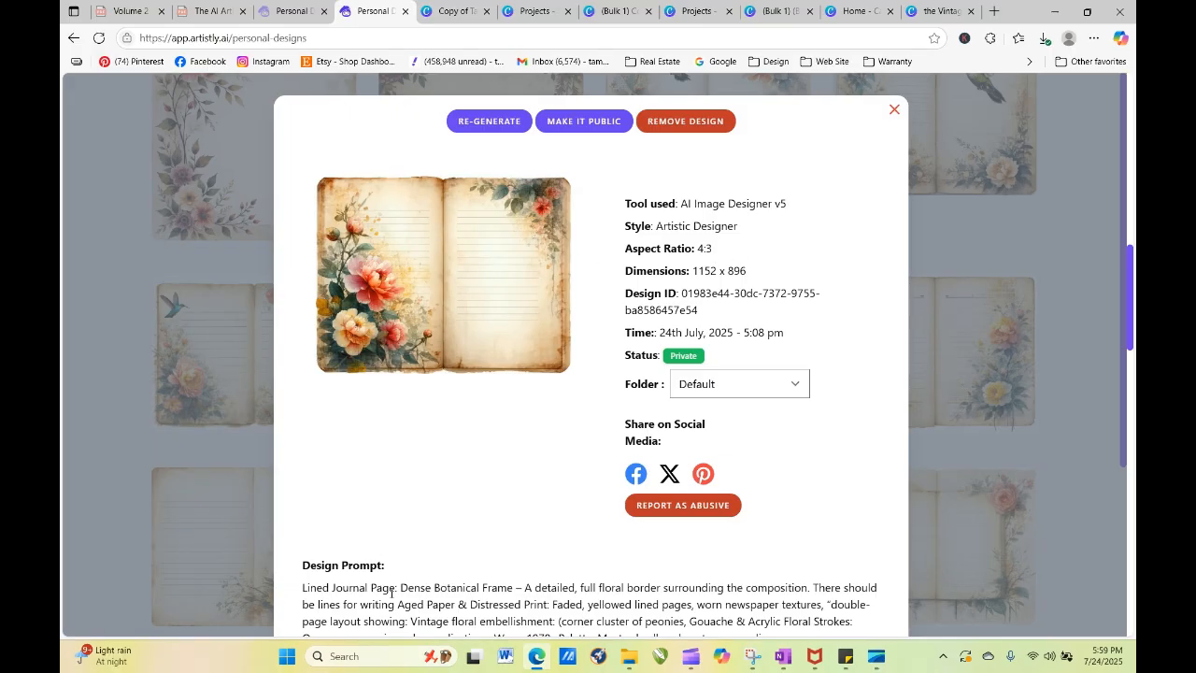
left_click_drag(398, 590, 351, 590)
left_click(553, 604)
scroll(873, 311, "down", 3)
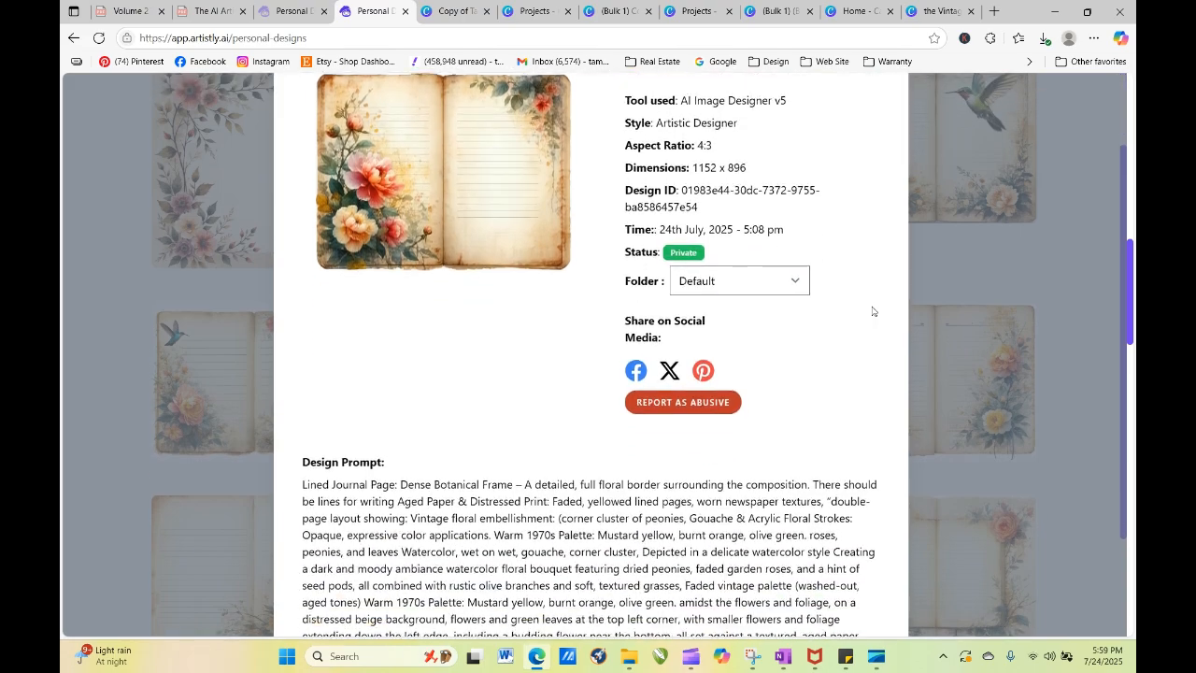
scroll(872, 311, "down", 1)
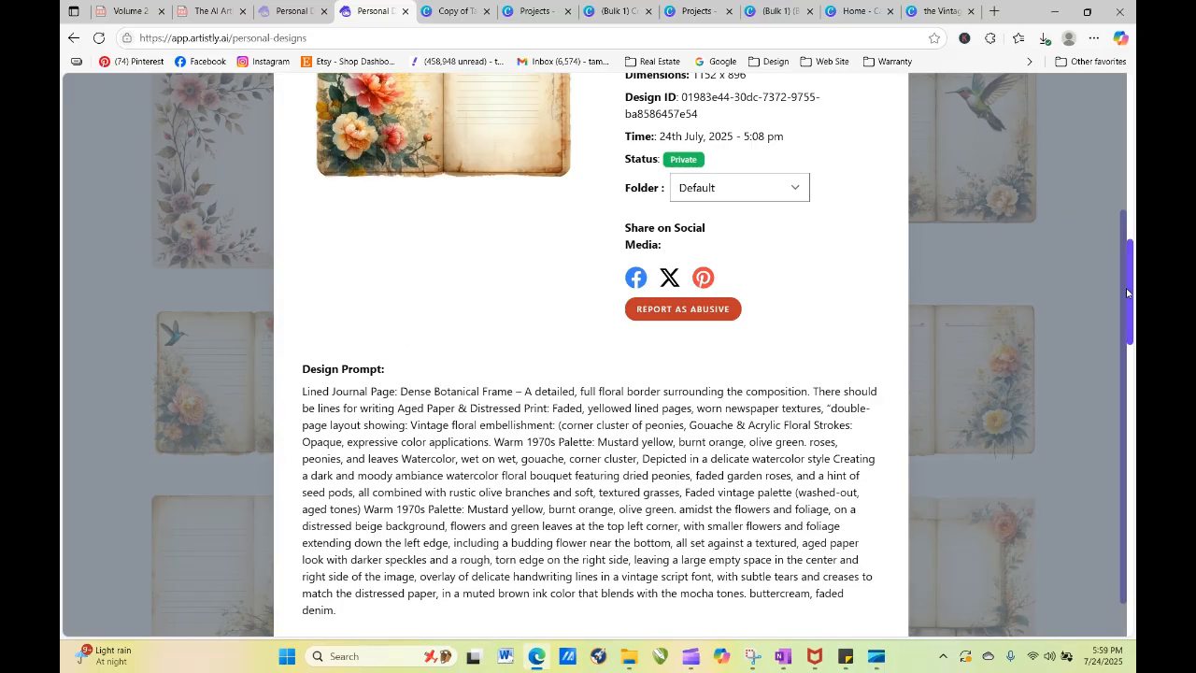
left_click_drag(1121, 277, 1111, 63)
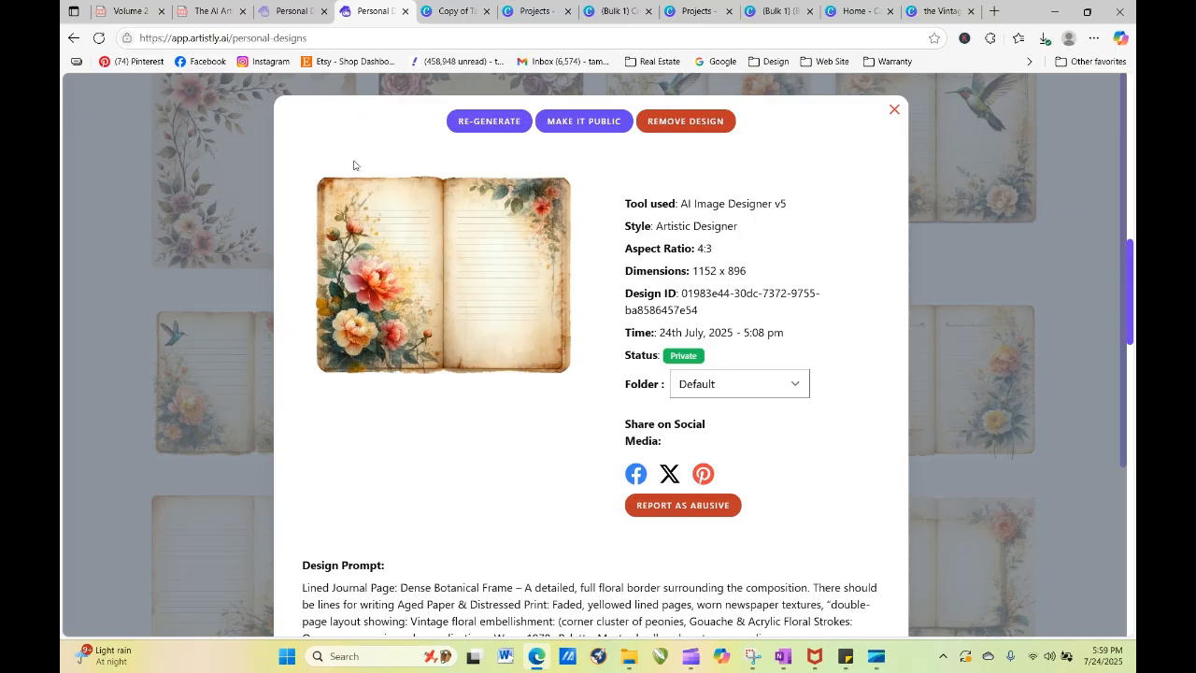
left_click(893, 109)
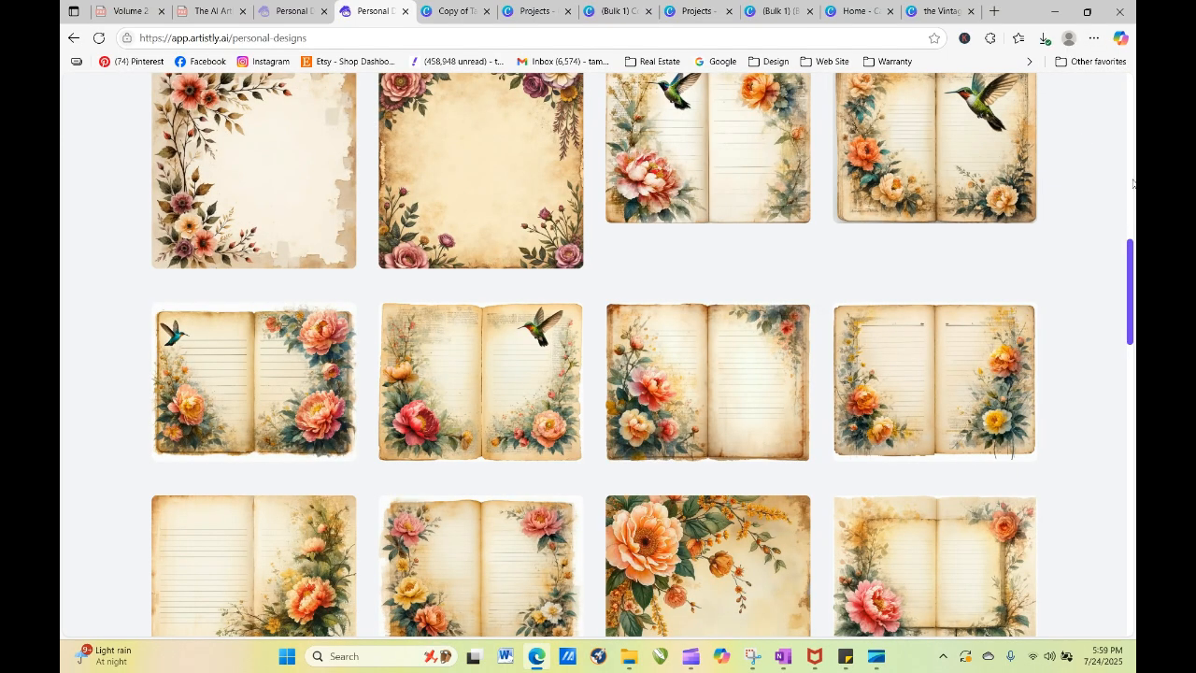
Step: Examine the details and prompt of the open journal design with a hummingbird on its left page
scroll(1128, 272, "up", 2)
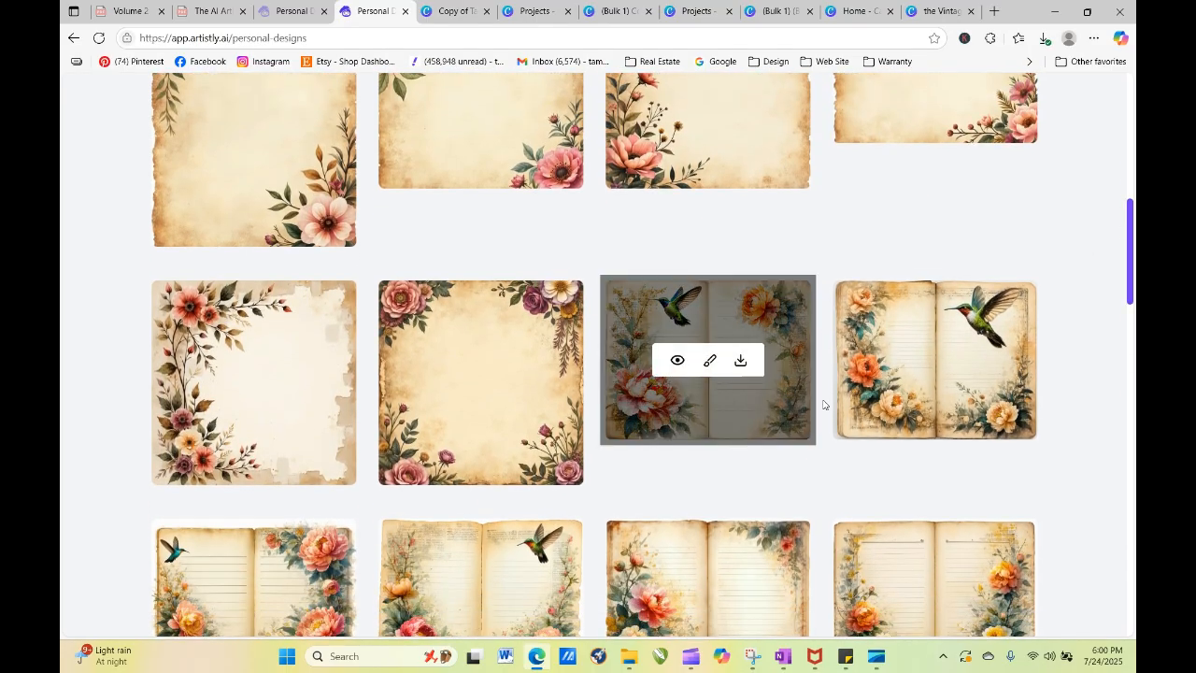
left_click(677, 363)
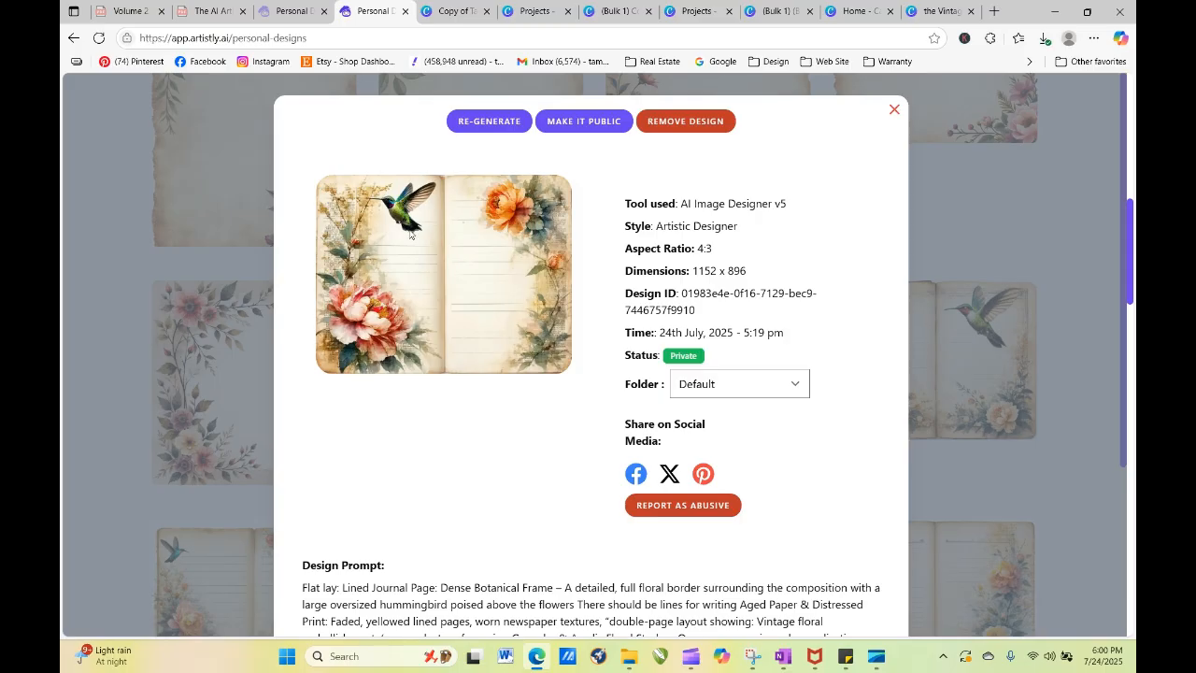
left_click(893, 109)
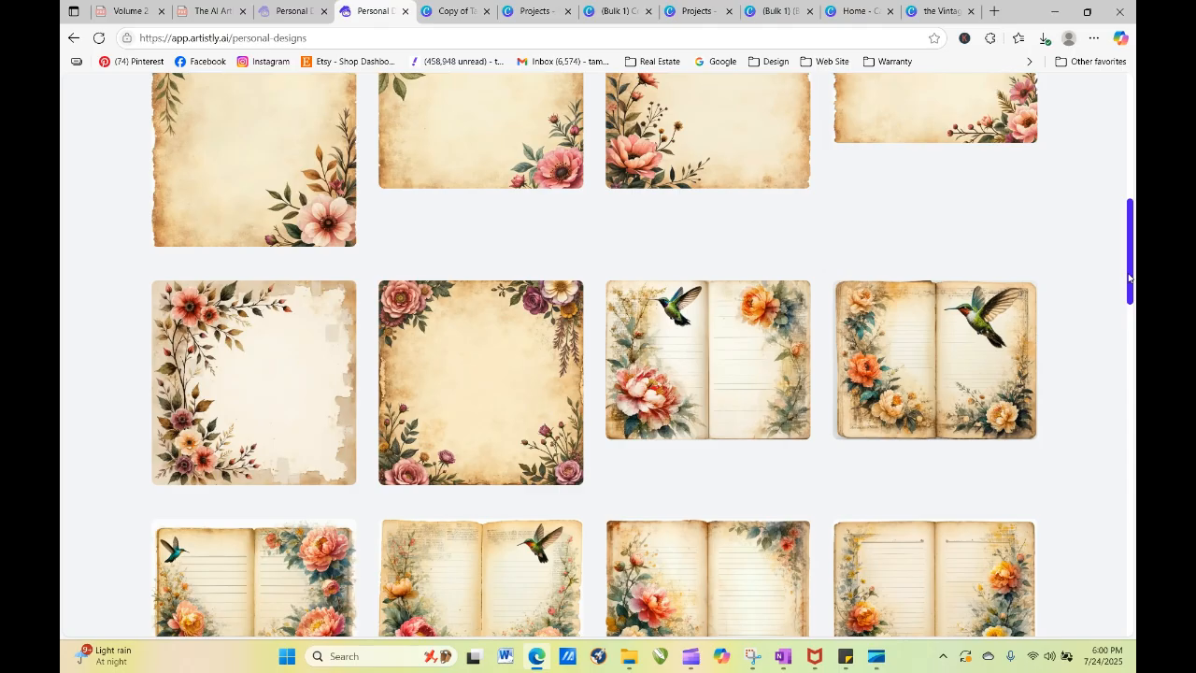
Step: Return to the newest personal designs and reload the page repeatedly to check on the four processing images
scroll(1052, 305, "up", 4)
scroll(1112, 188, "up", 3)
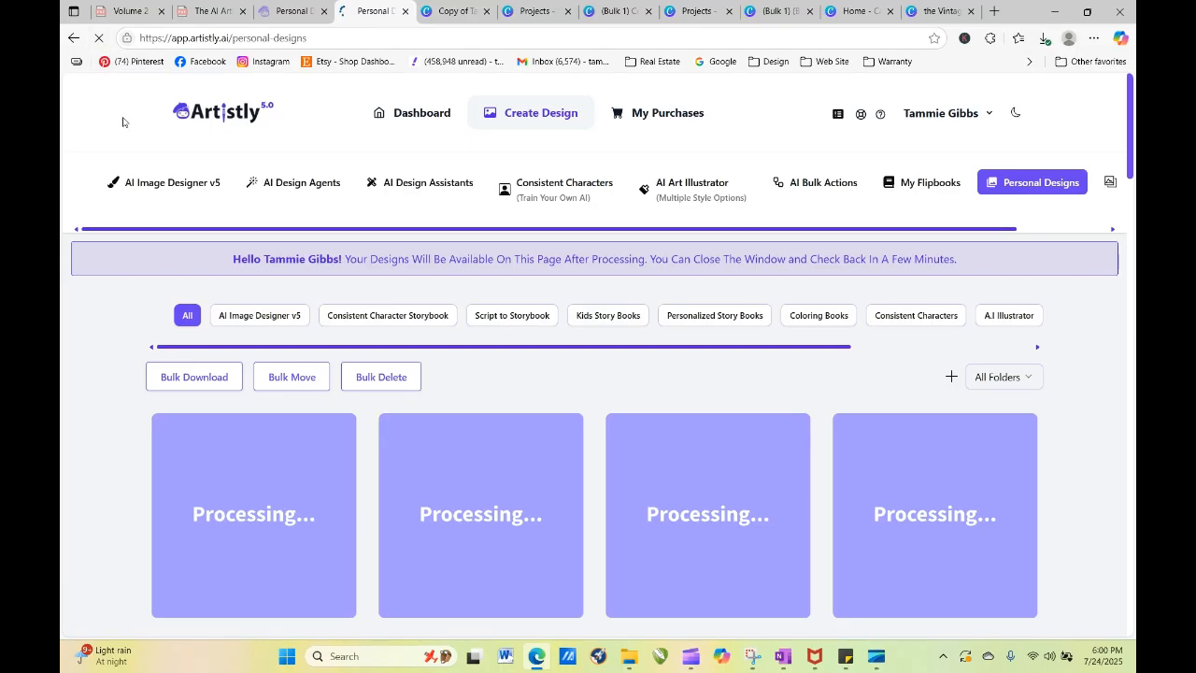
left_click(100, 40)
left_click(99, 40)
left_click(99, 39)
left_click(99, 39)
left_click(99, 39)
left_click(100, 40)
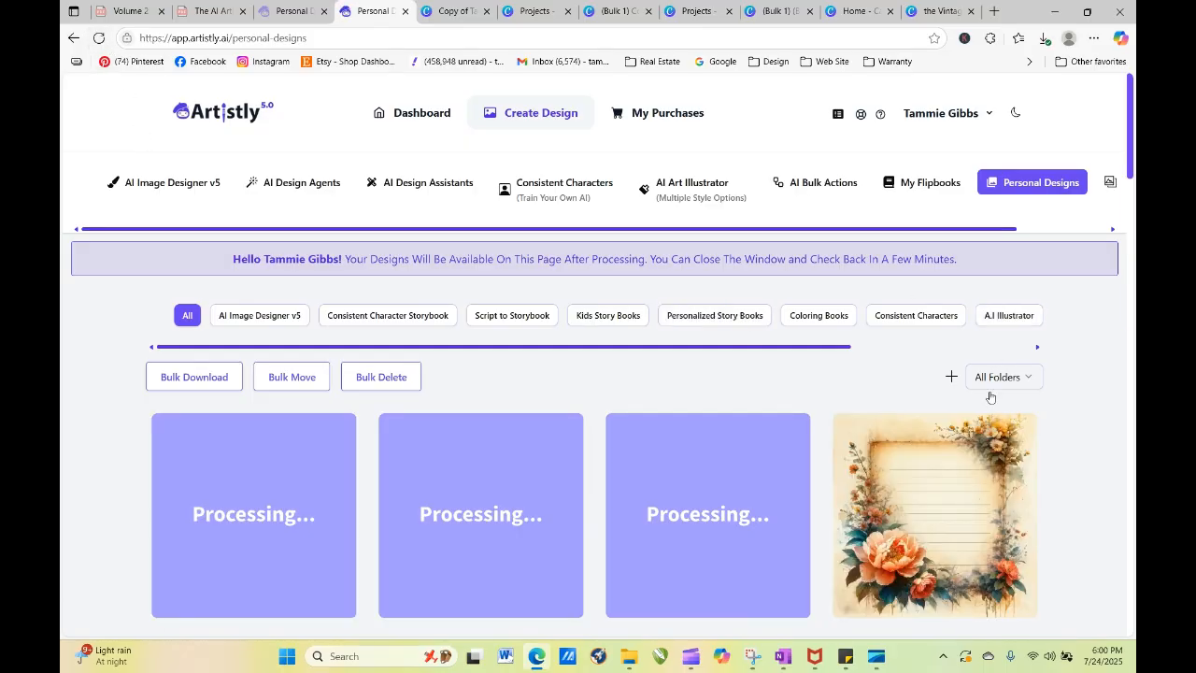
Step: Examine the new square lined frame with the large peony at its lower left, and request its download
left_click(904, 515)
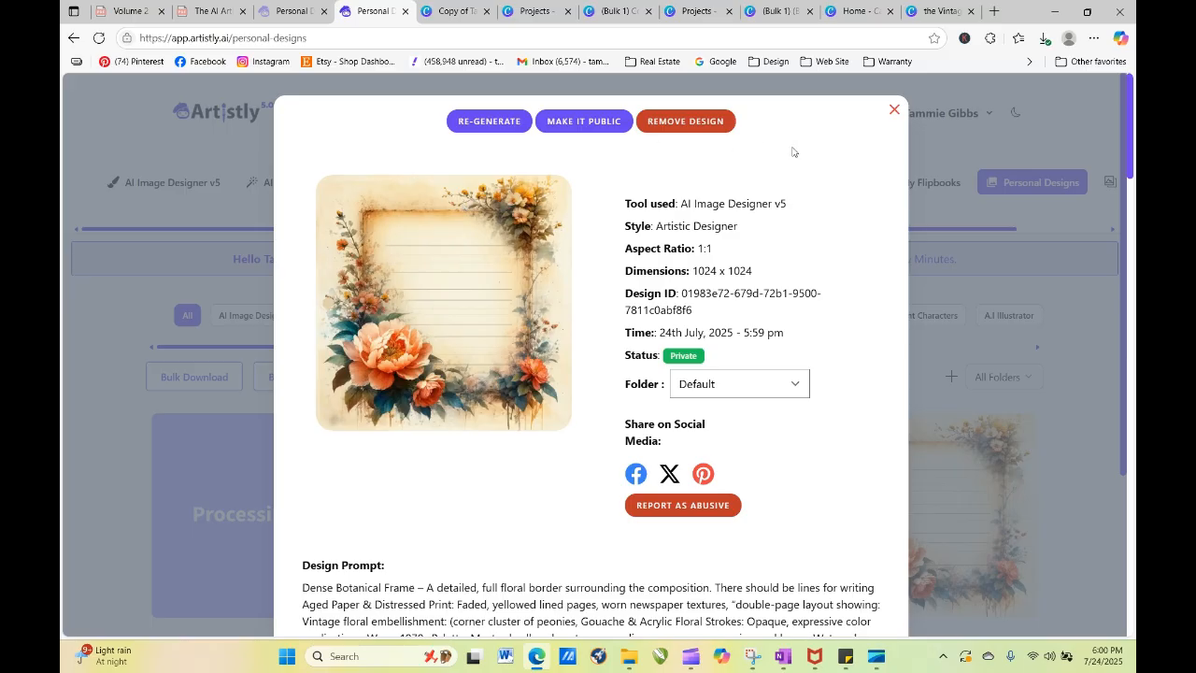
left_click(895, 110)
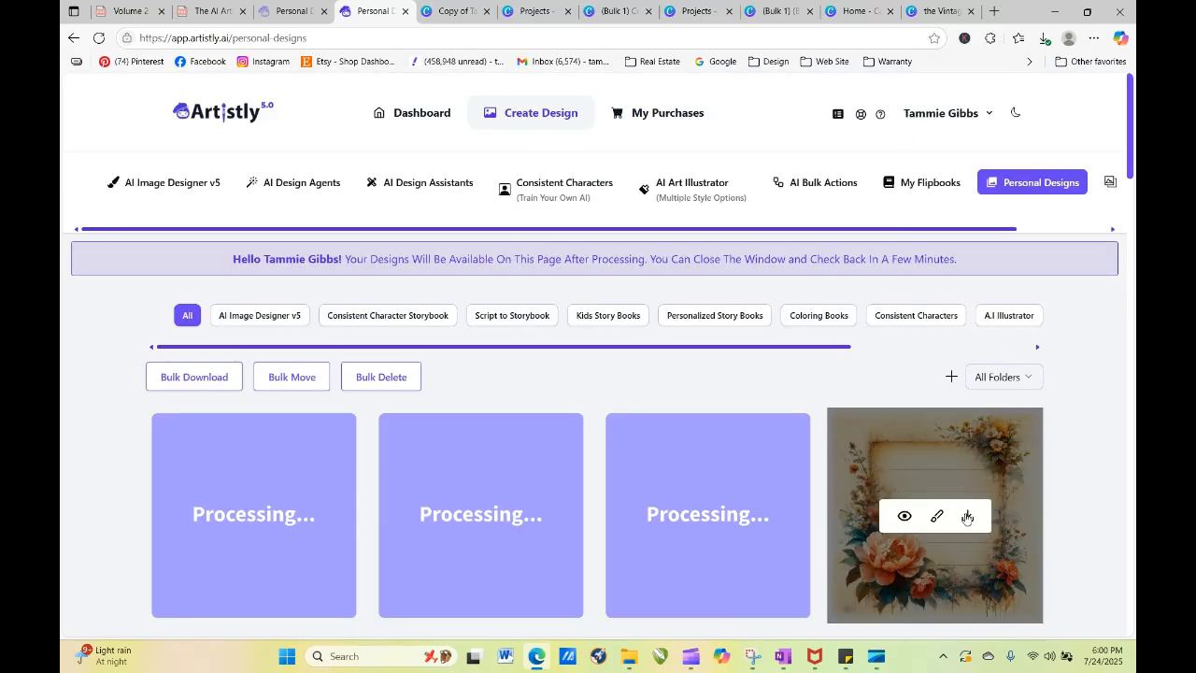
left_click(968, 515)
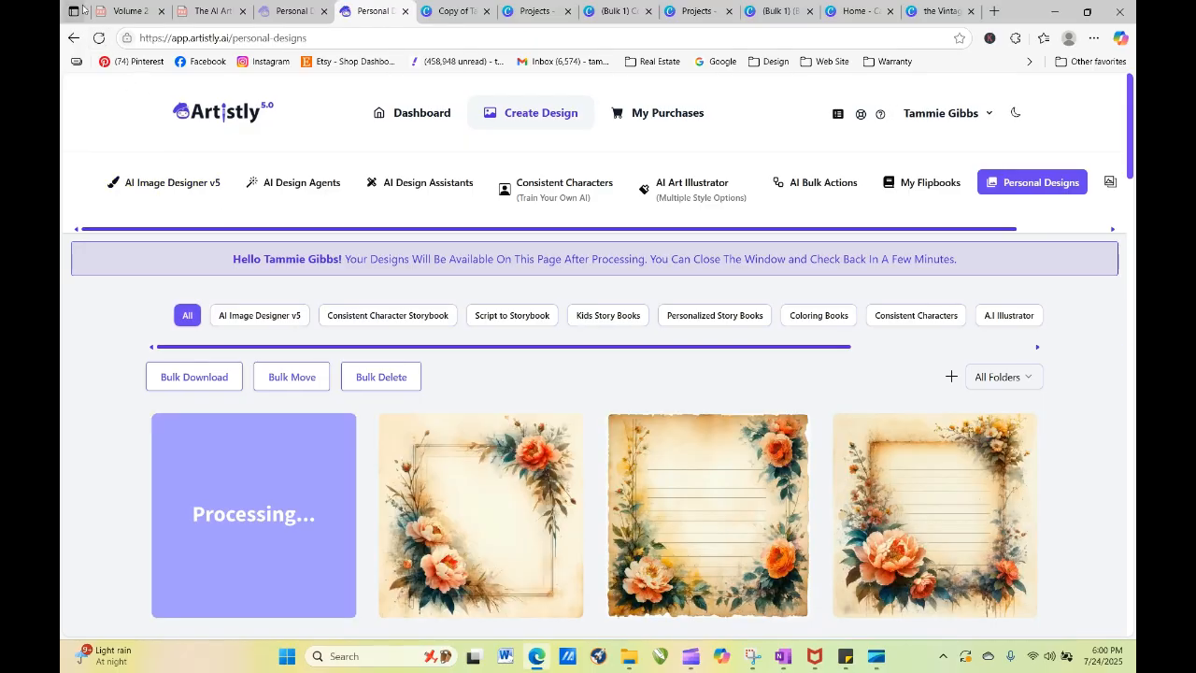
Step: Reload the designs and examine the new torn-edge lined page and the unlined page with yellow and white flowers
left_click(97, 39)
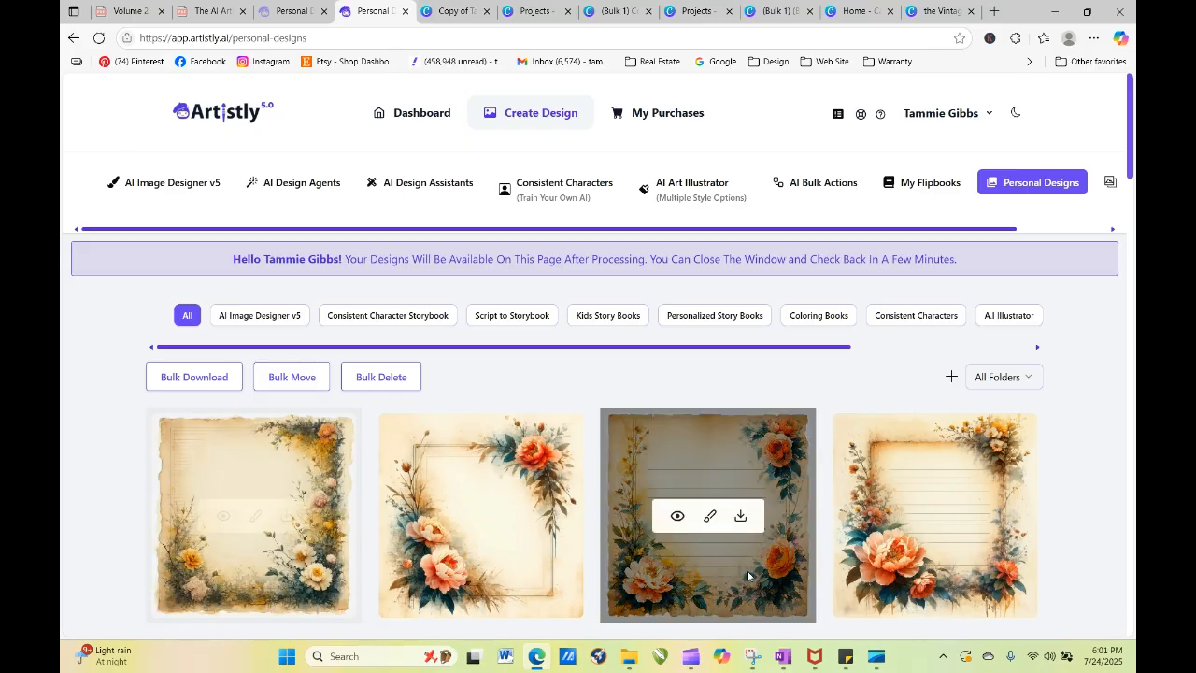
left_click(677, 515)
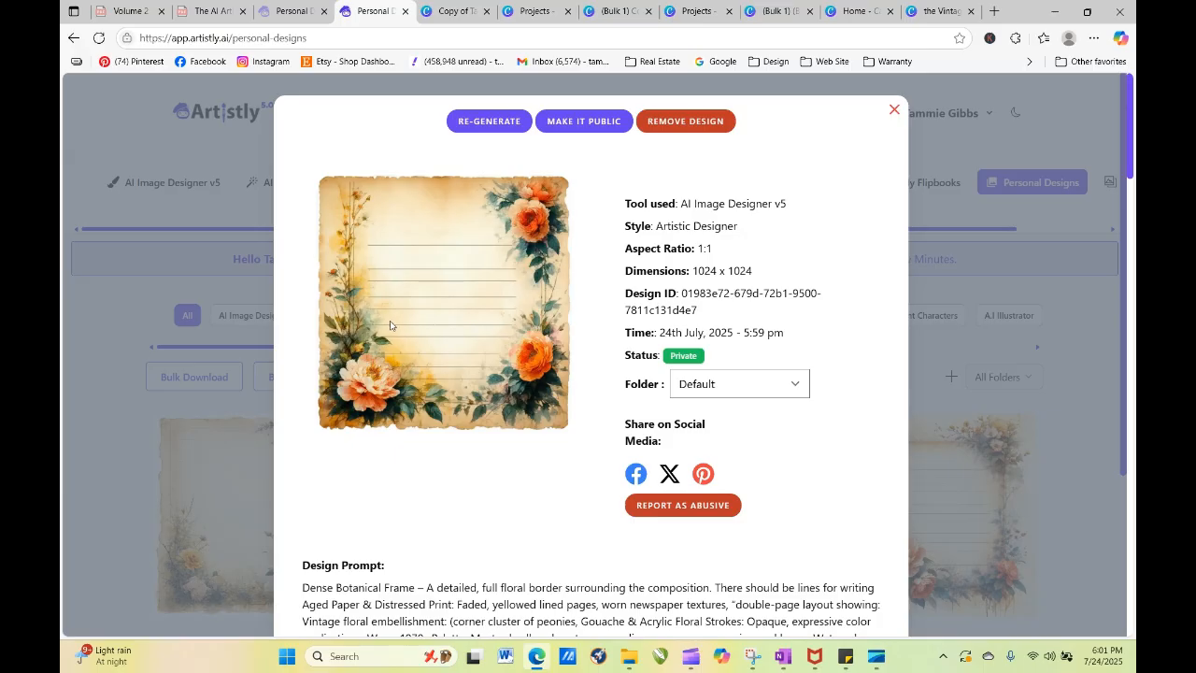
left_click(894, 109)
left_click(221, 517)
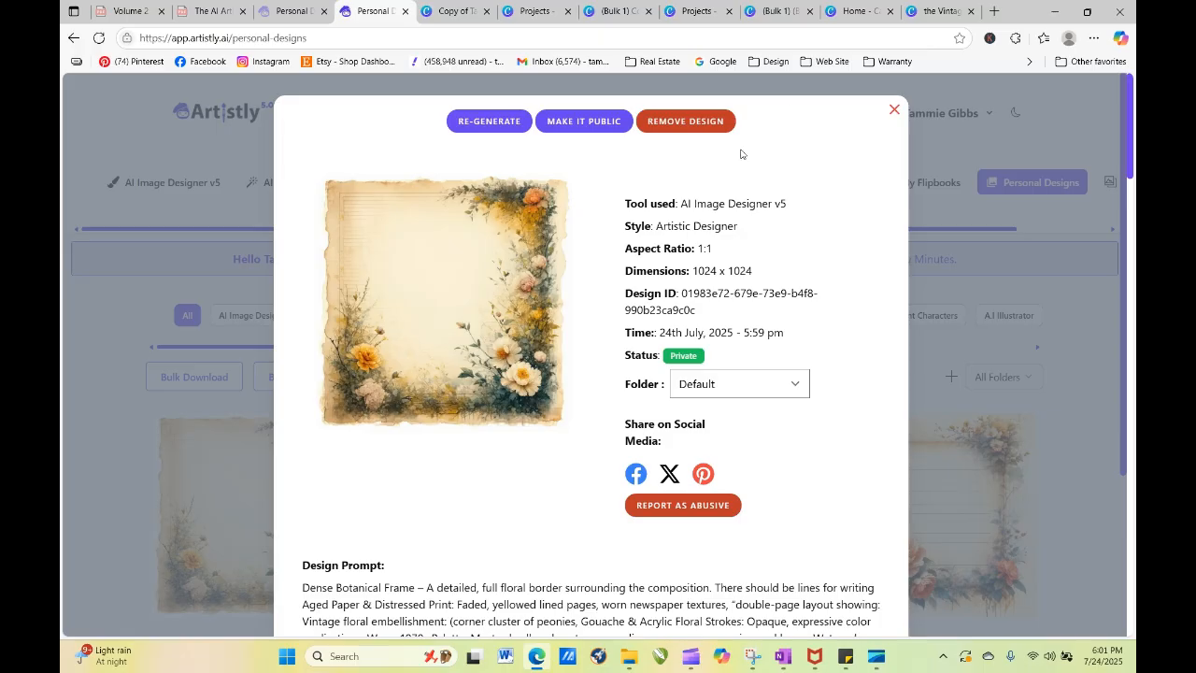
left_click(894, 109)
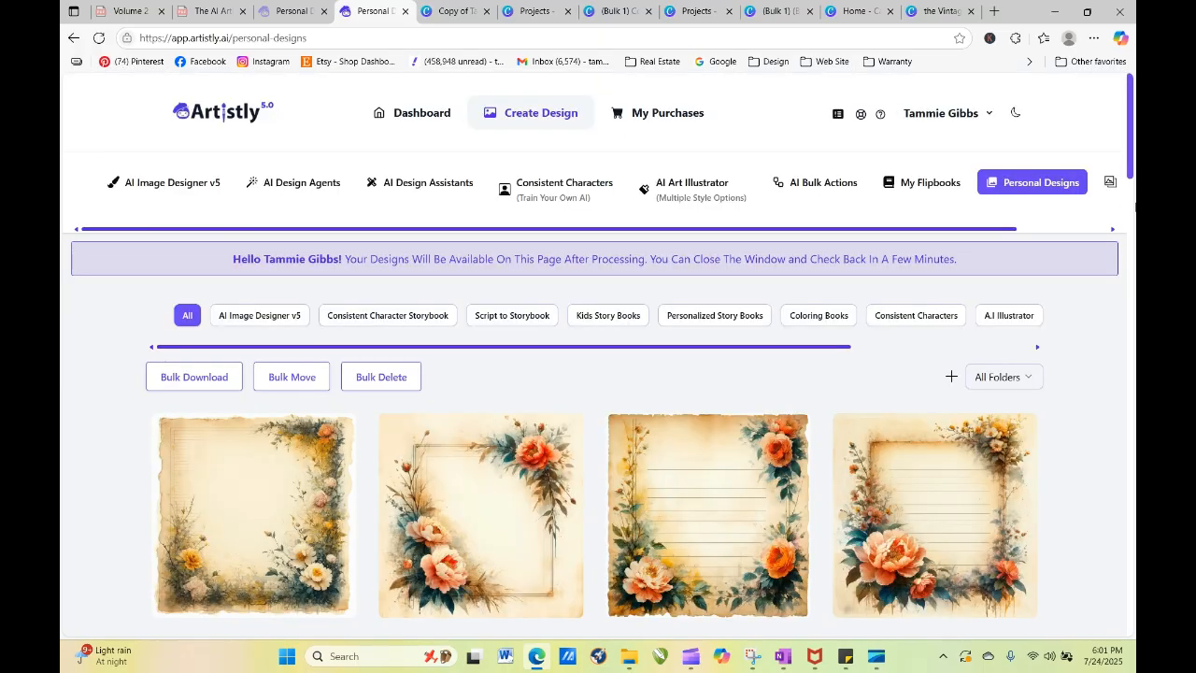
Step: Compare the new designs with the earlier ones, and review the unlined page with yellow and white flowers again
scroll(1133, 165, "down", 3)
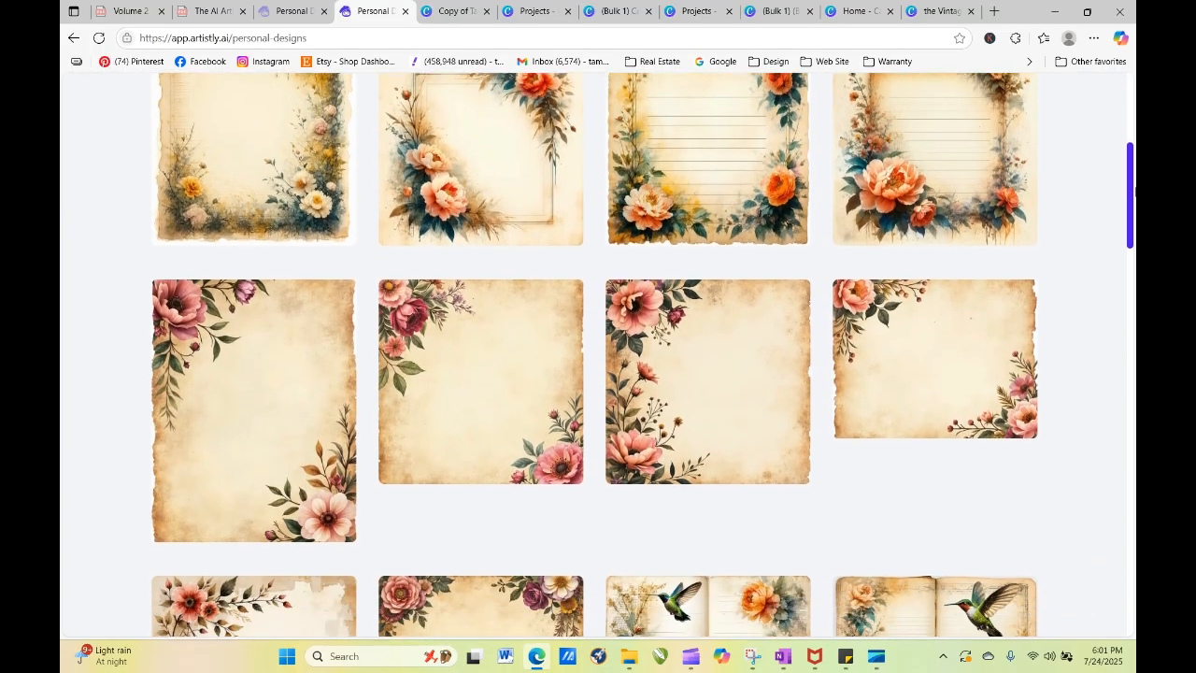
scroll(1133, 173, "up", 1)
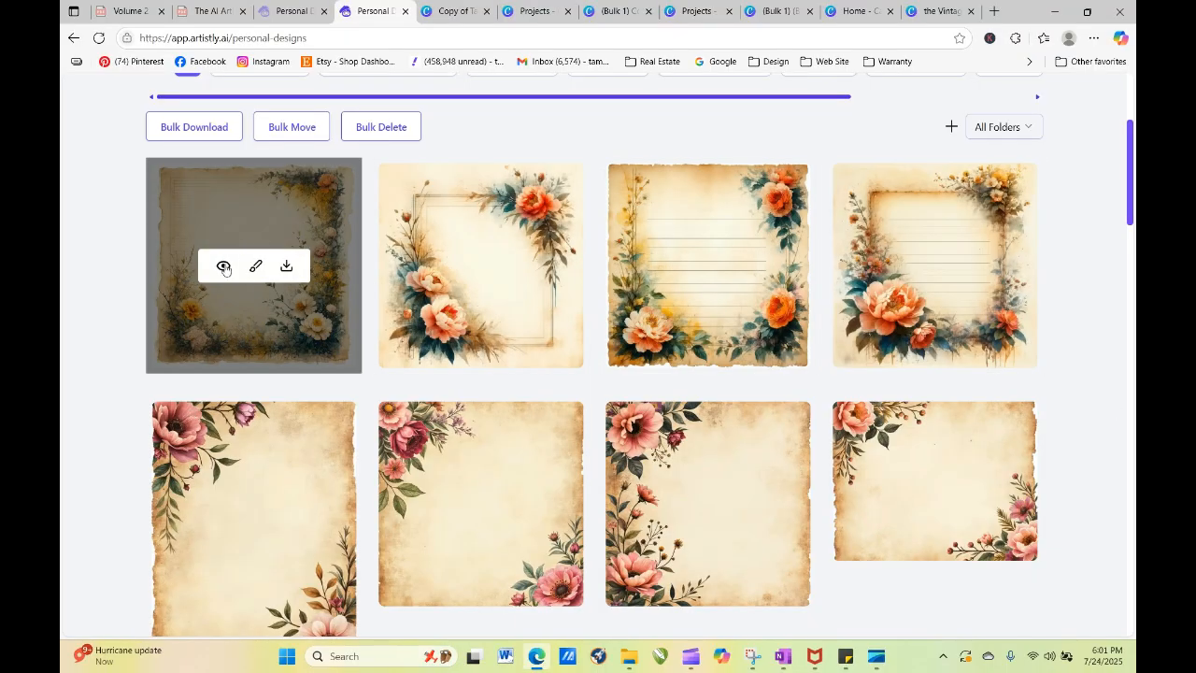
left_click(224, 265)
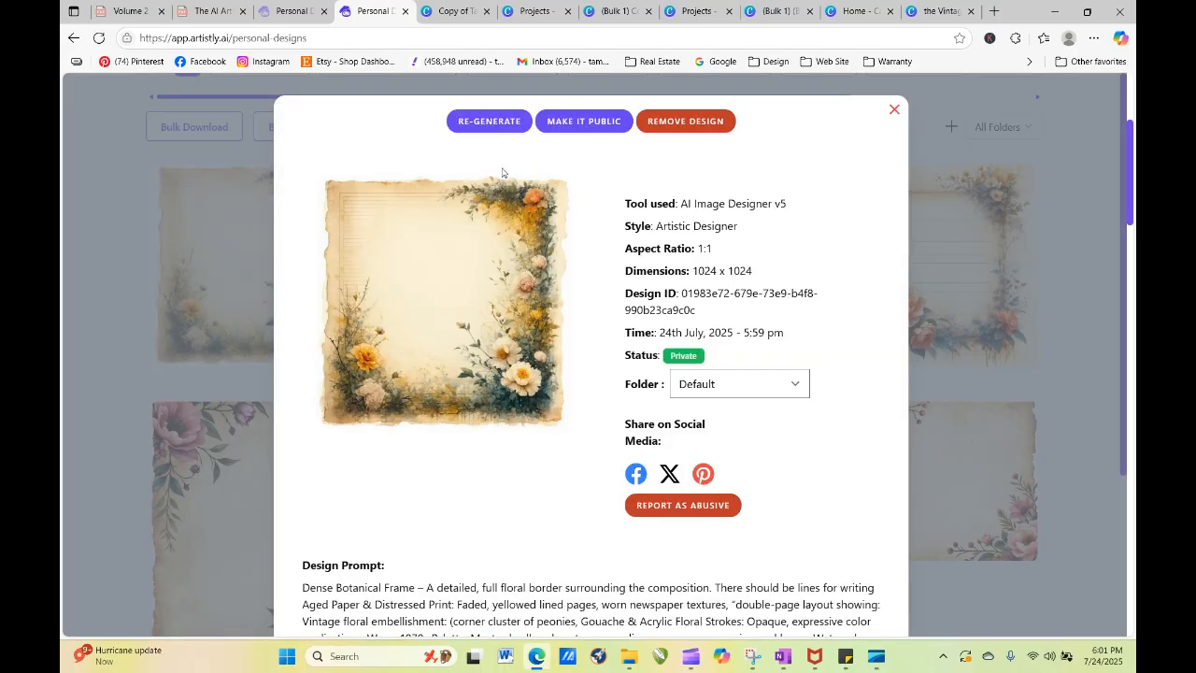
left_click(889, 114)
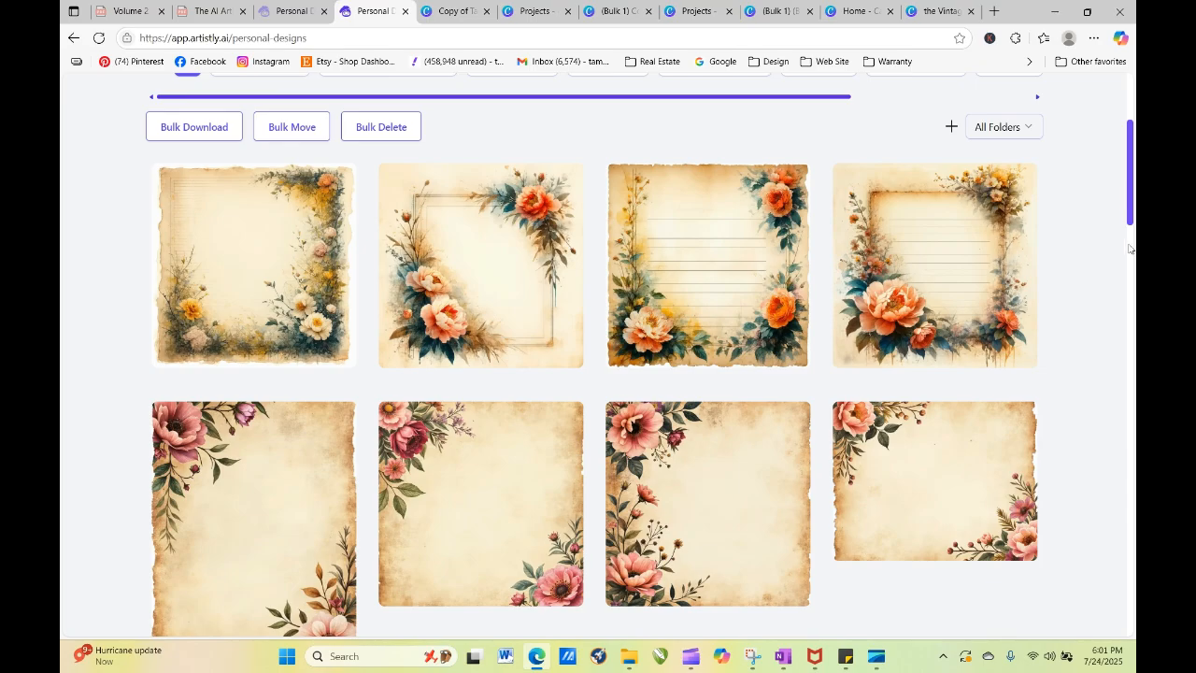
Step: Look over the older tall floral pages, and examine the new square design with a thin double-line frame and corner peonies
left_click_drag(1127, 202, 1130, 505)
mouse_move(459, 184)
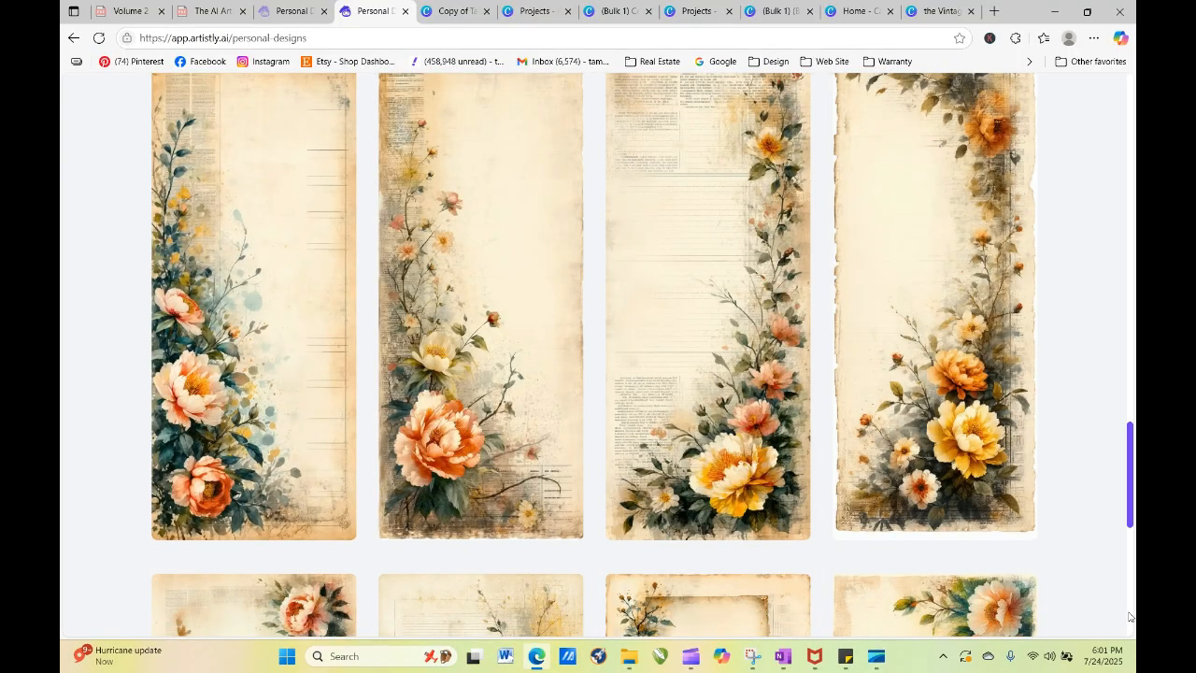
left_click_drag(1130, 467, 1093, 204)
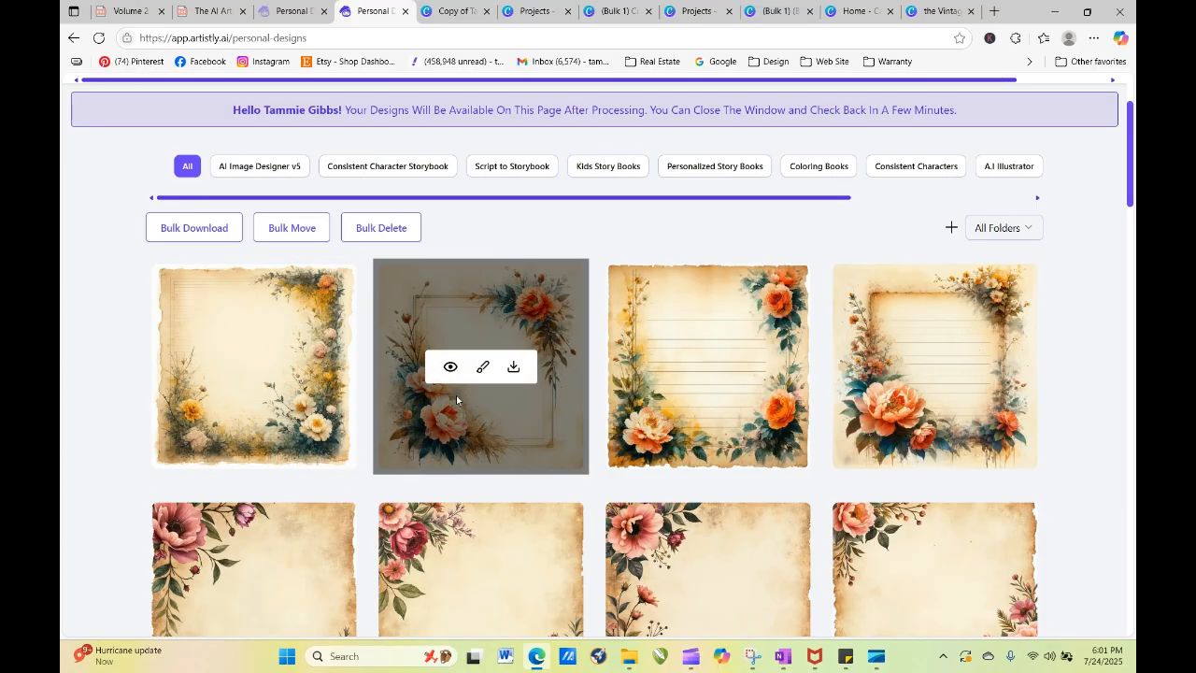
left_click(451, 367)
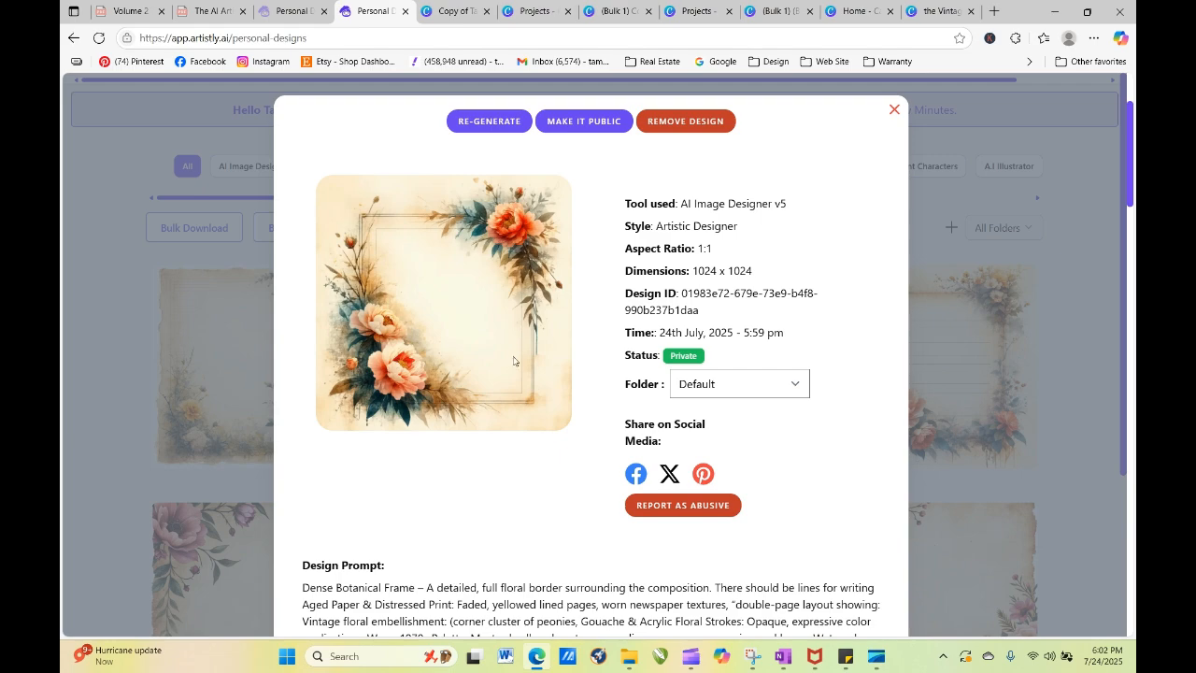
Step: Examine the square torn-edge lined design, and download both it and the square double-line frame with corner peonies
left_click(894, 109)
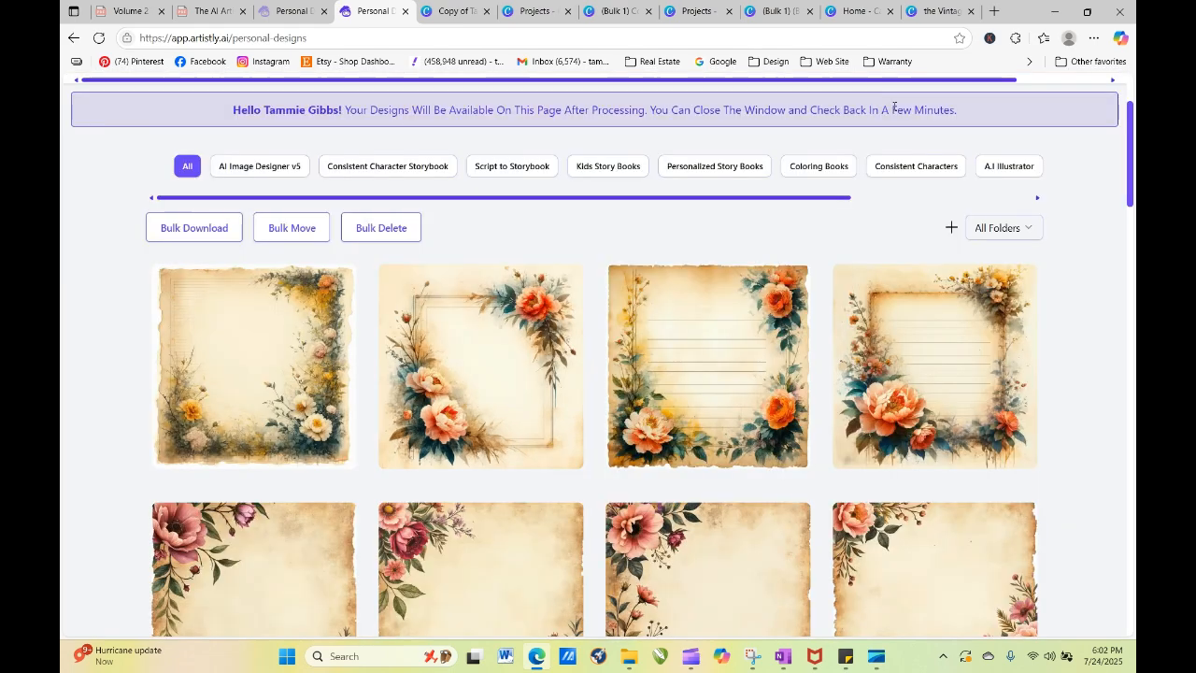
mouse_move(659, 387)
left_click(676, 367)
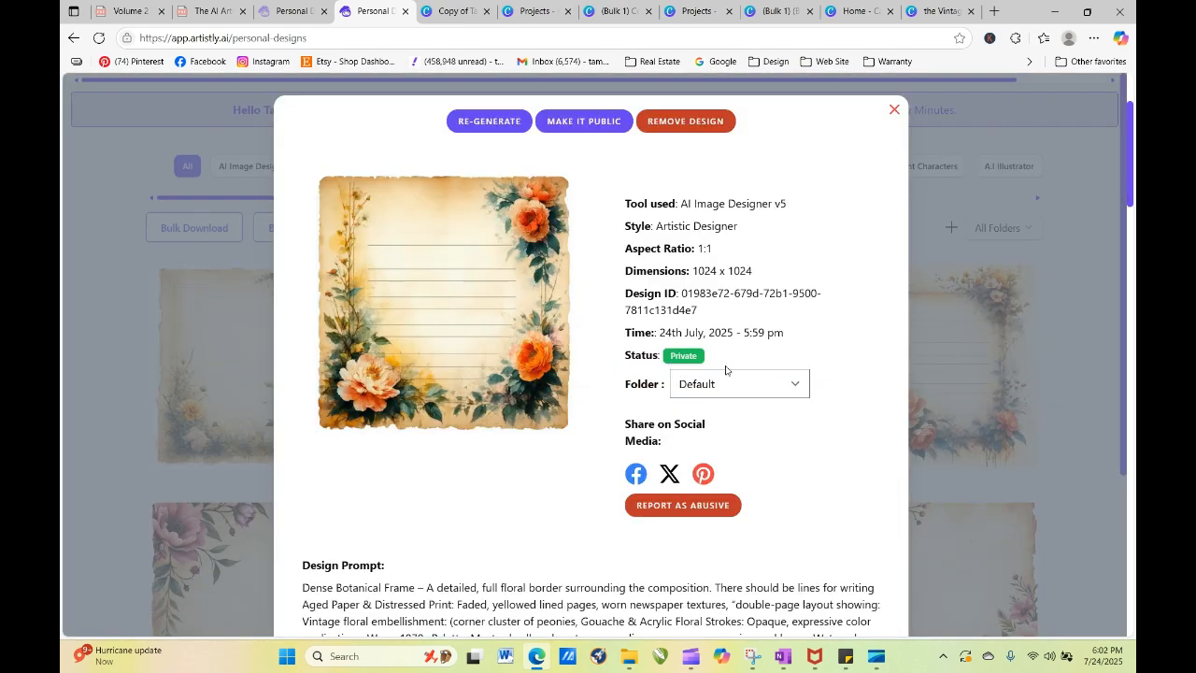
left_click(895, 110)
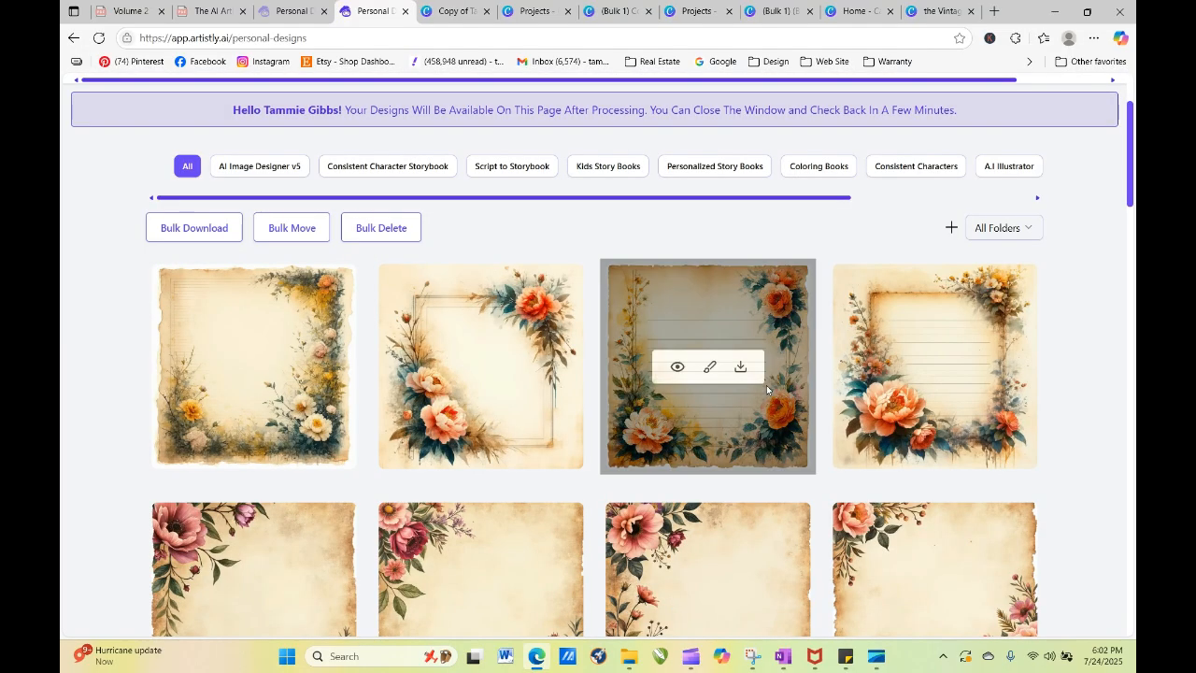
left_click(747, 370)
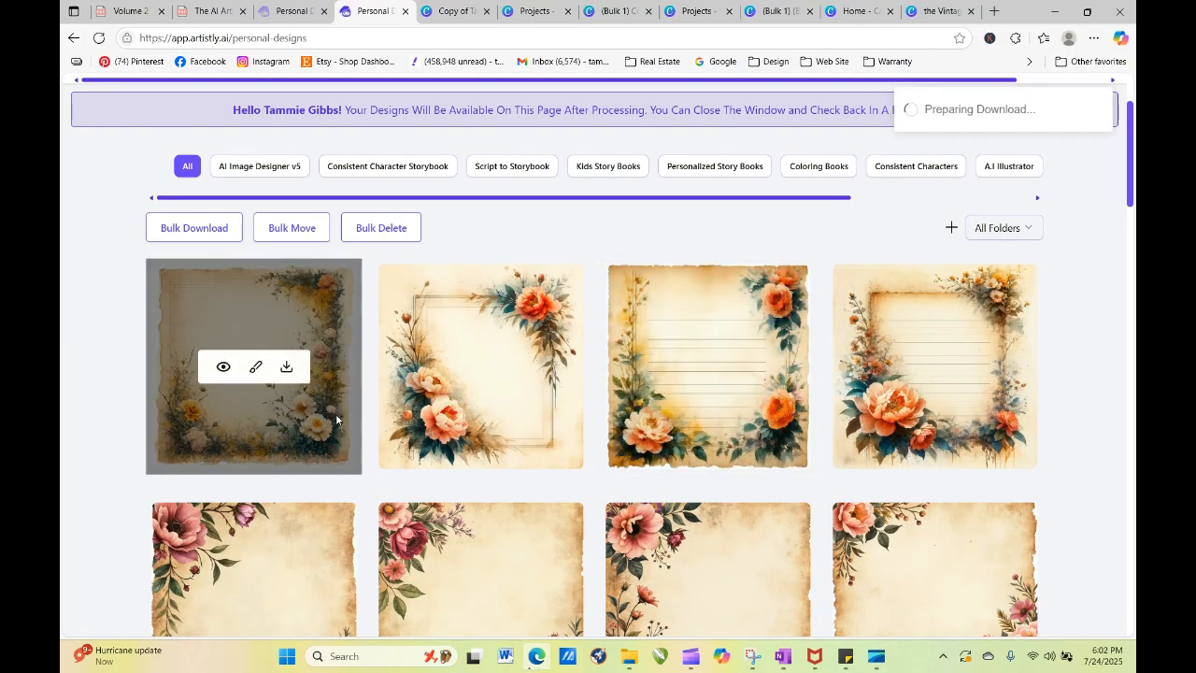
left_click(519, 368)
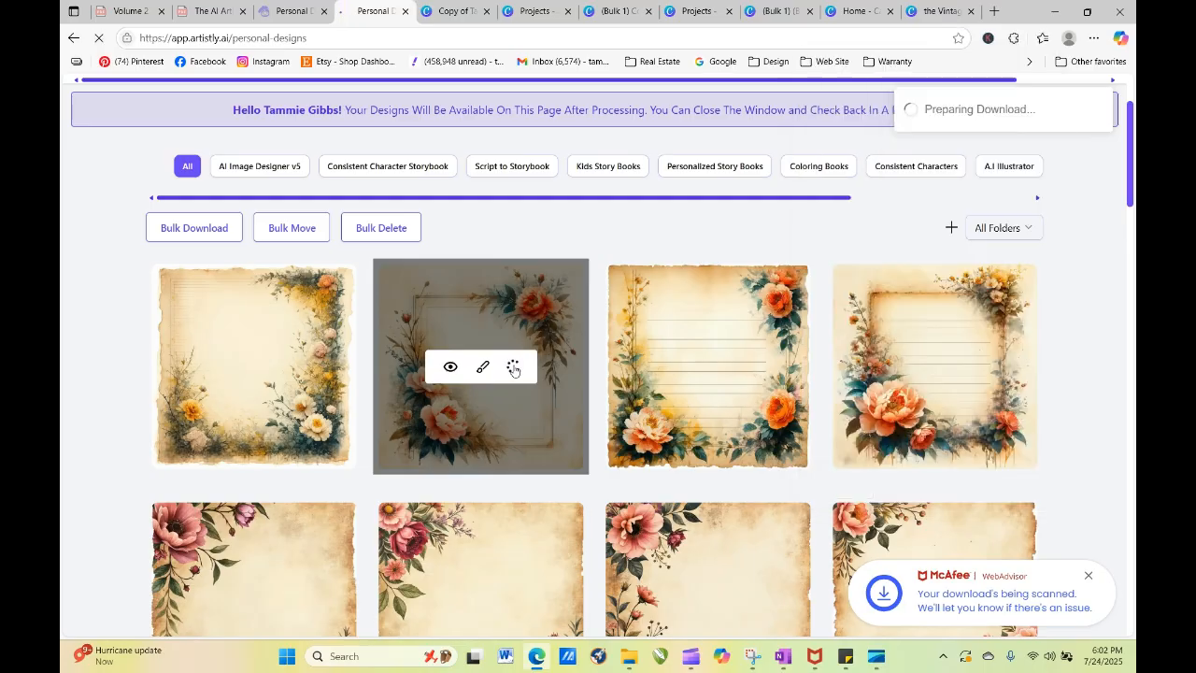
left_click(519, 368)
Step: Switch to Canva, return to its home page, and search the designs for "pro"
left_click(782, 11)
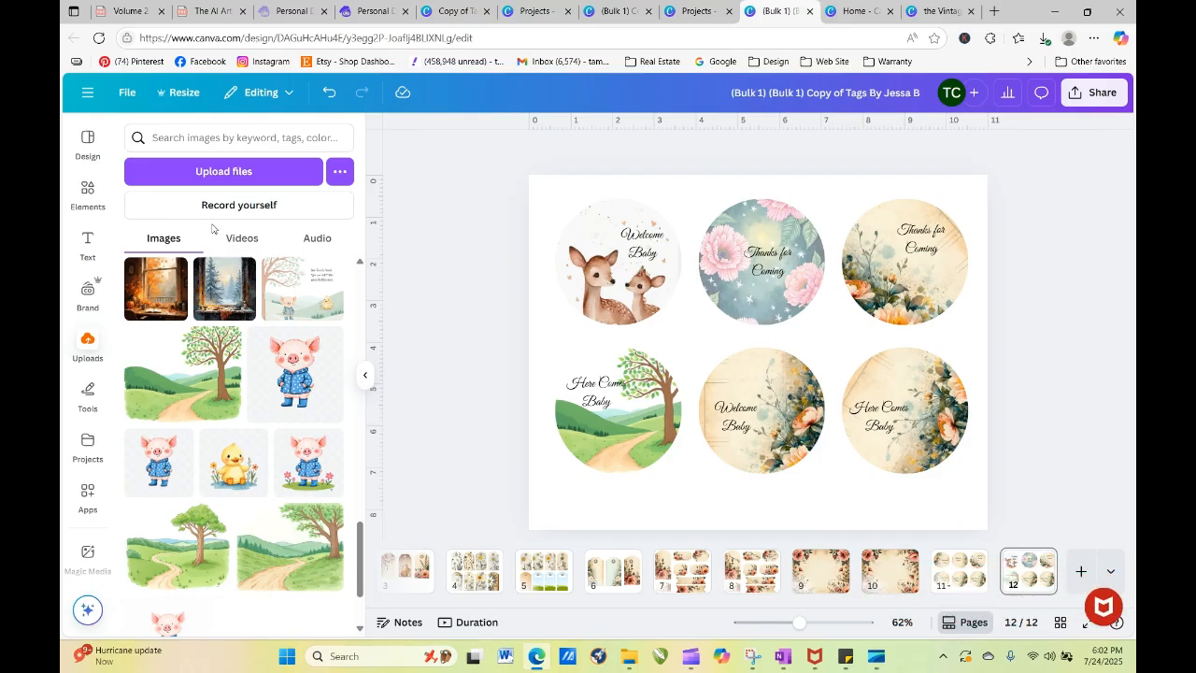
left_click(84, 105)
left_click(138, 98)
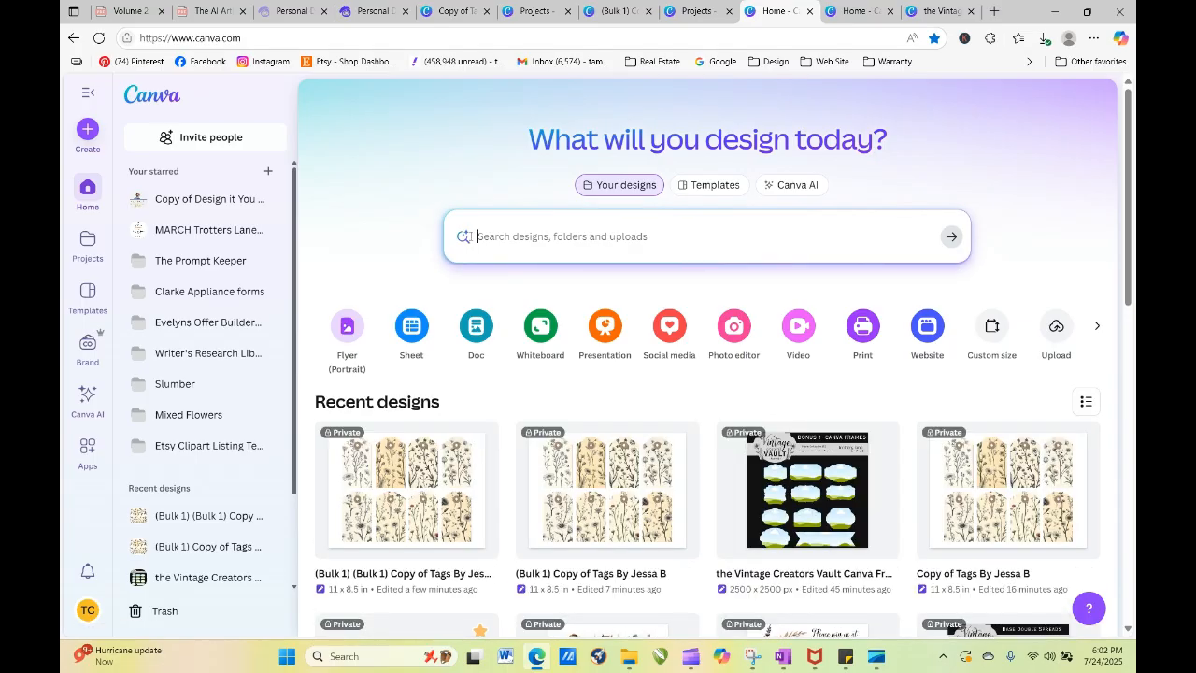
type("pro")
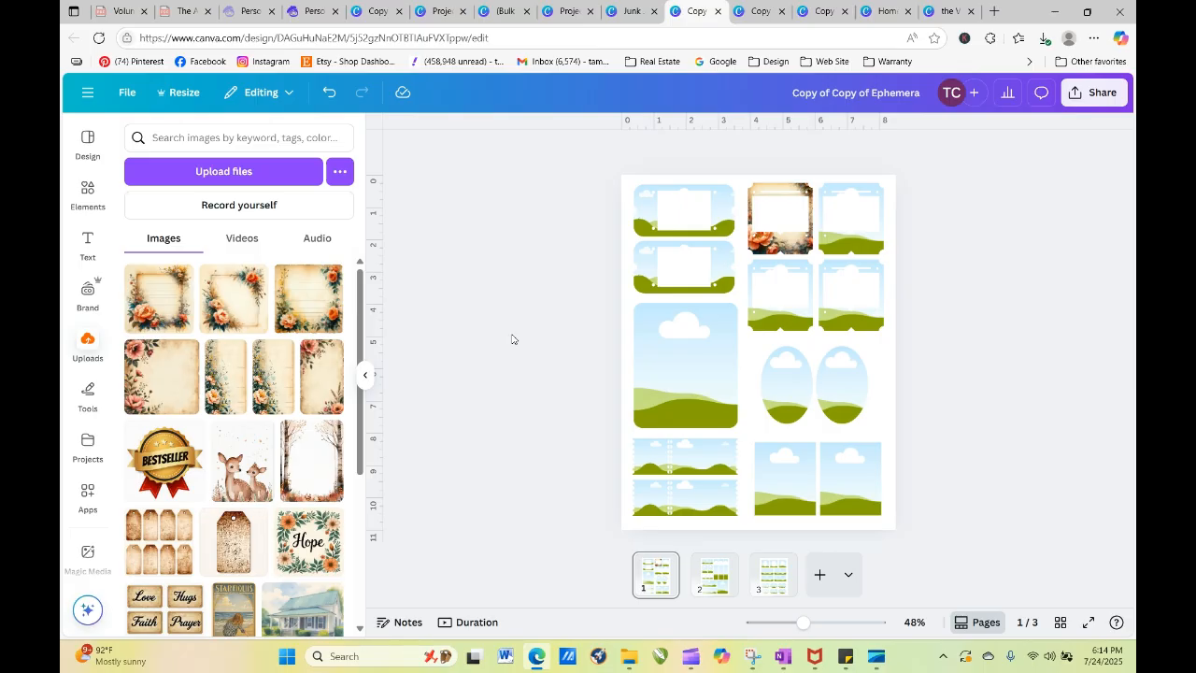
Step: Look over the empty frame layouts on pages 2 and 3 of the ephemera design, and return to page 1
left_click(715, 587)
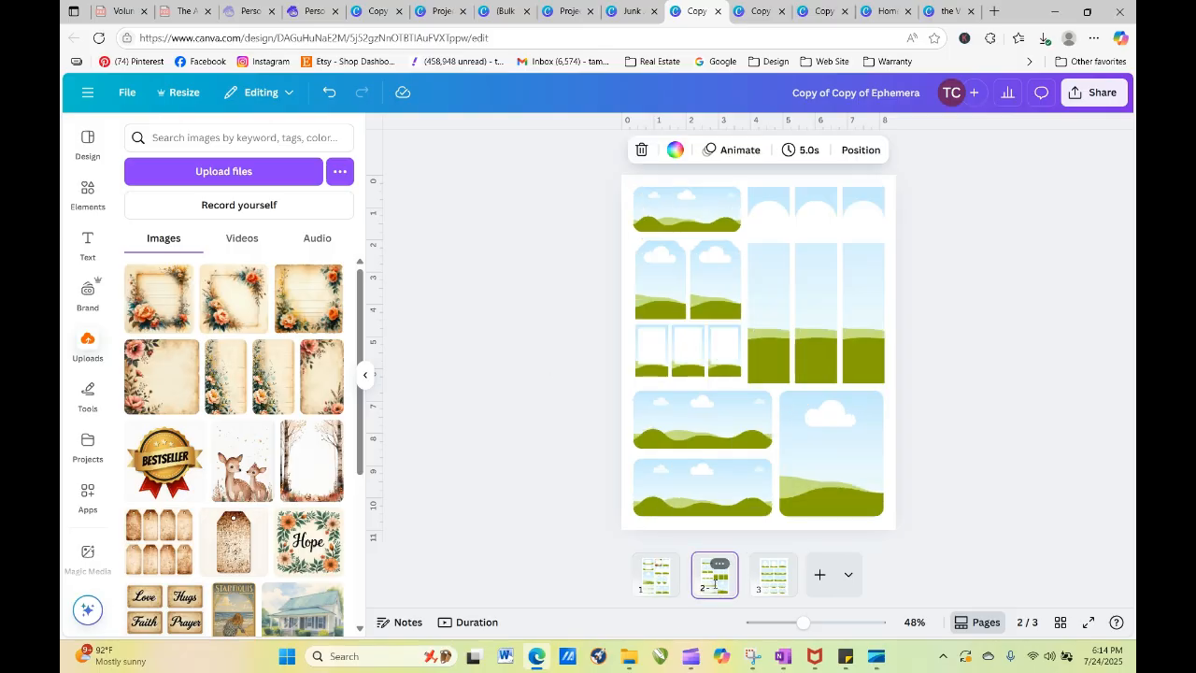
left_click(768, 576)
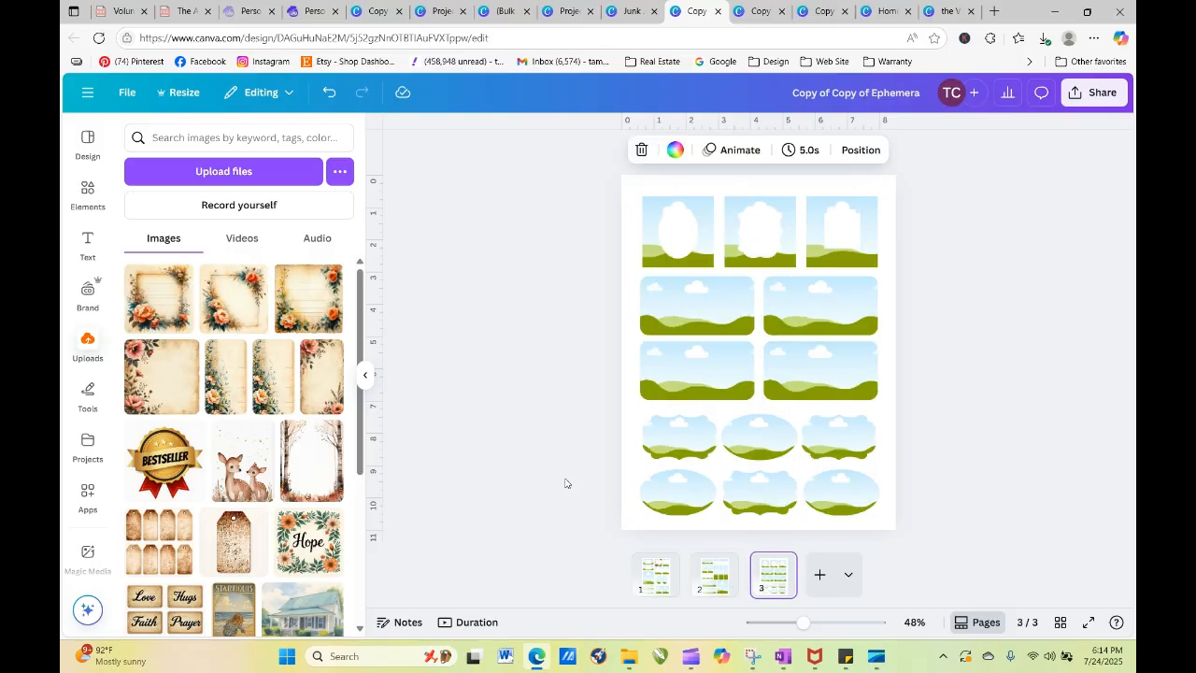
left_click(719, 579)
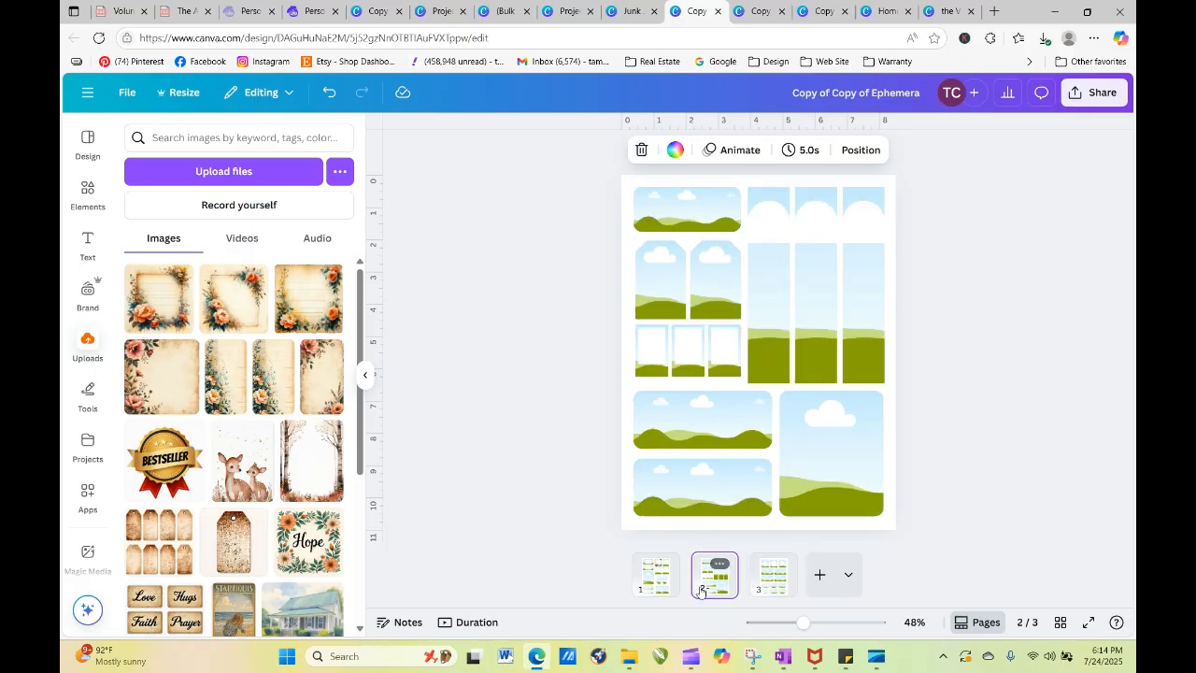
left_click(661, 575)
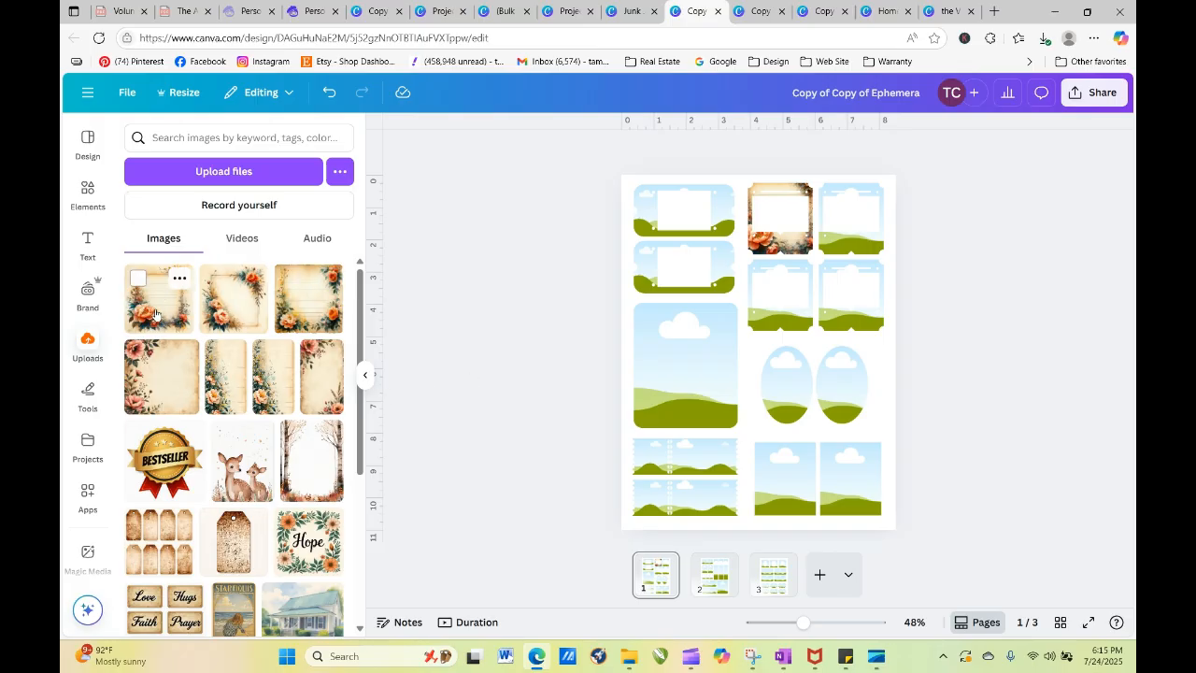
Step: Fill the topmost wide frame with the square lined peony design and the upper-right ticket frame with the double-line peony design
left_click_drag(155, 314, 655, 206)
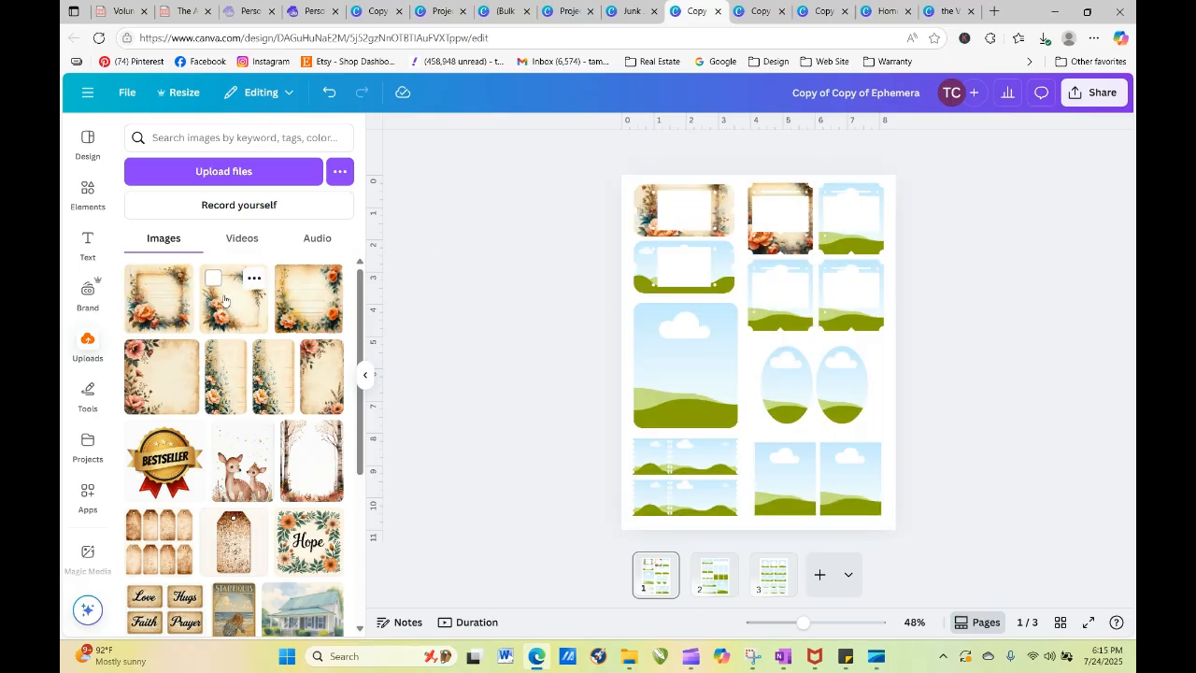
left_click_drag(223, 300, 848, 210)
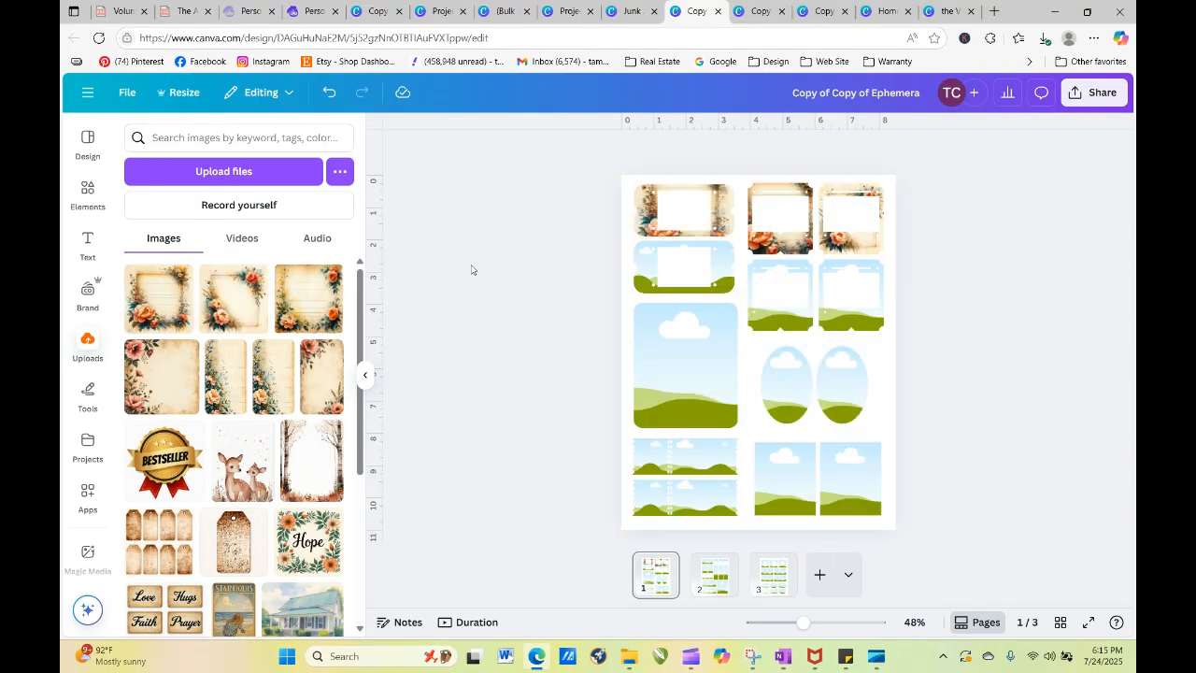
Step: Fill the second wide frame with the torn-edge lined design, repositioned to show its flowers, and the large rounded frame with the double-line peony design
left_click_drag(657, 282, 658, 282)
double_click(647, 282)
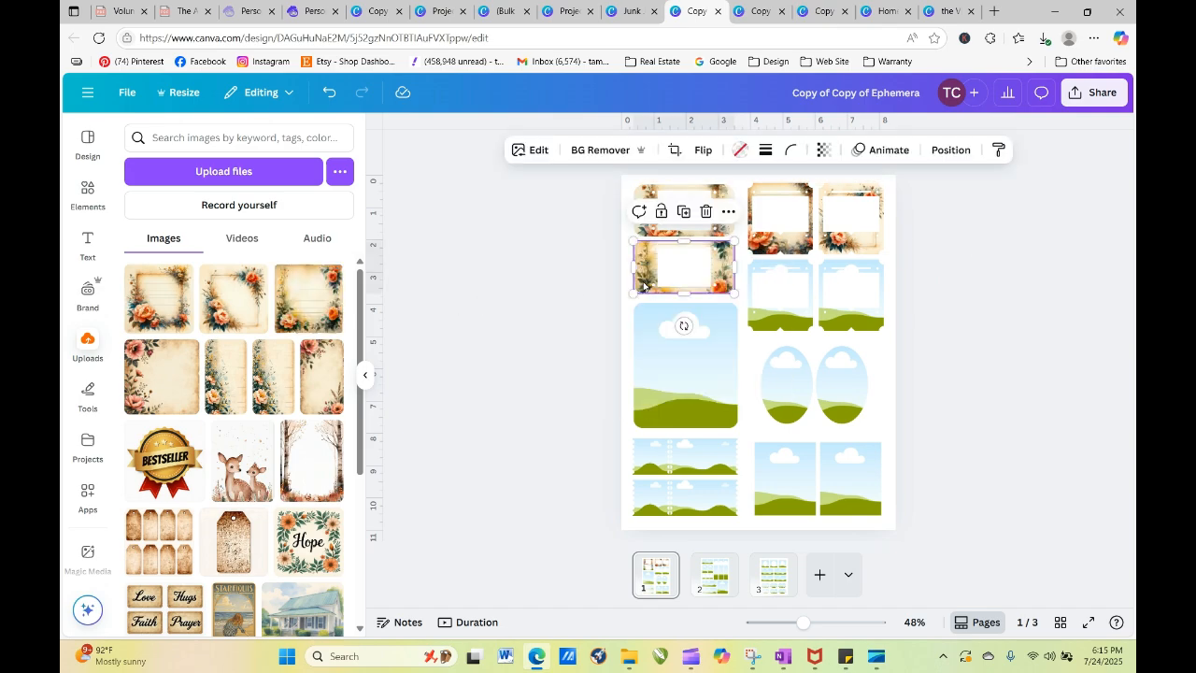
left_click(579, 243)
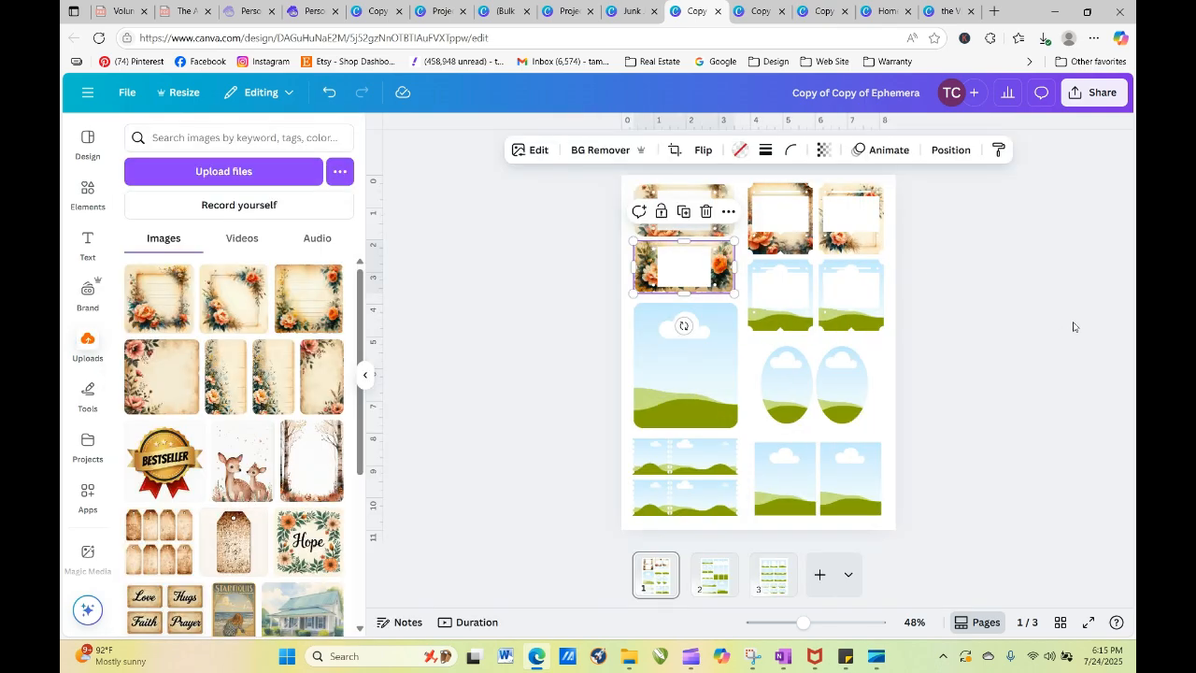
left_click(1055, 355)
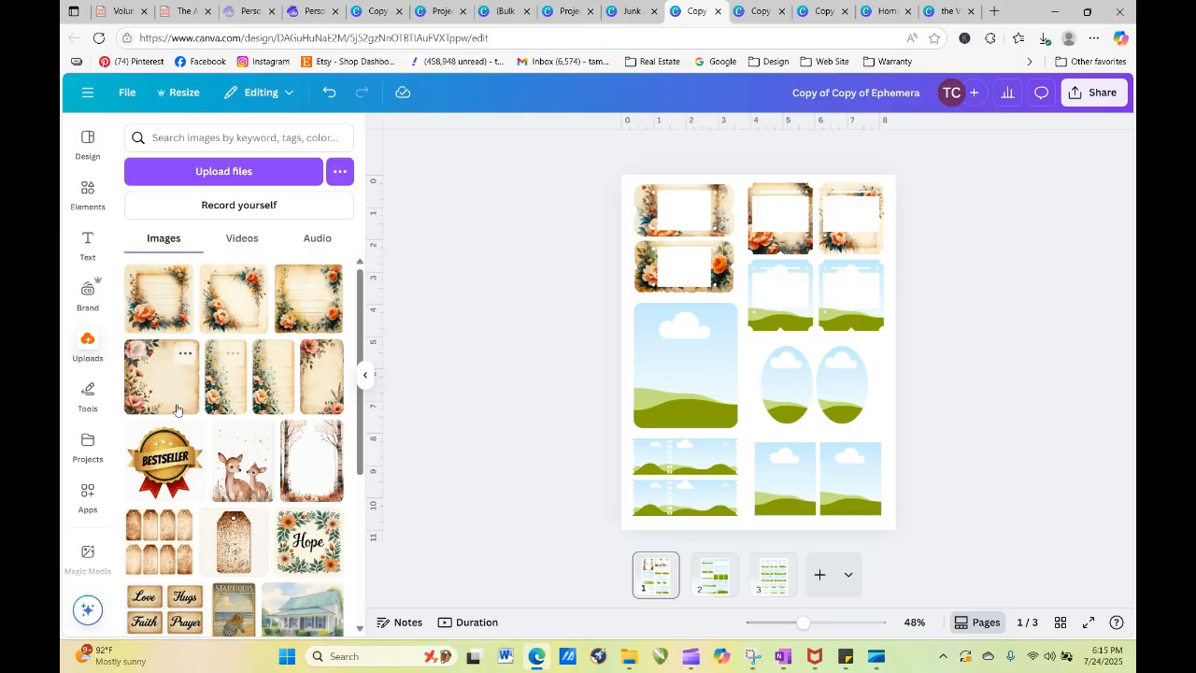
left_click_drag(216, 319, 715, 324)
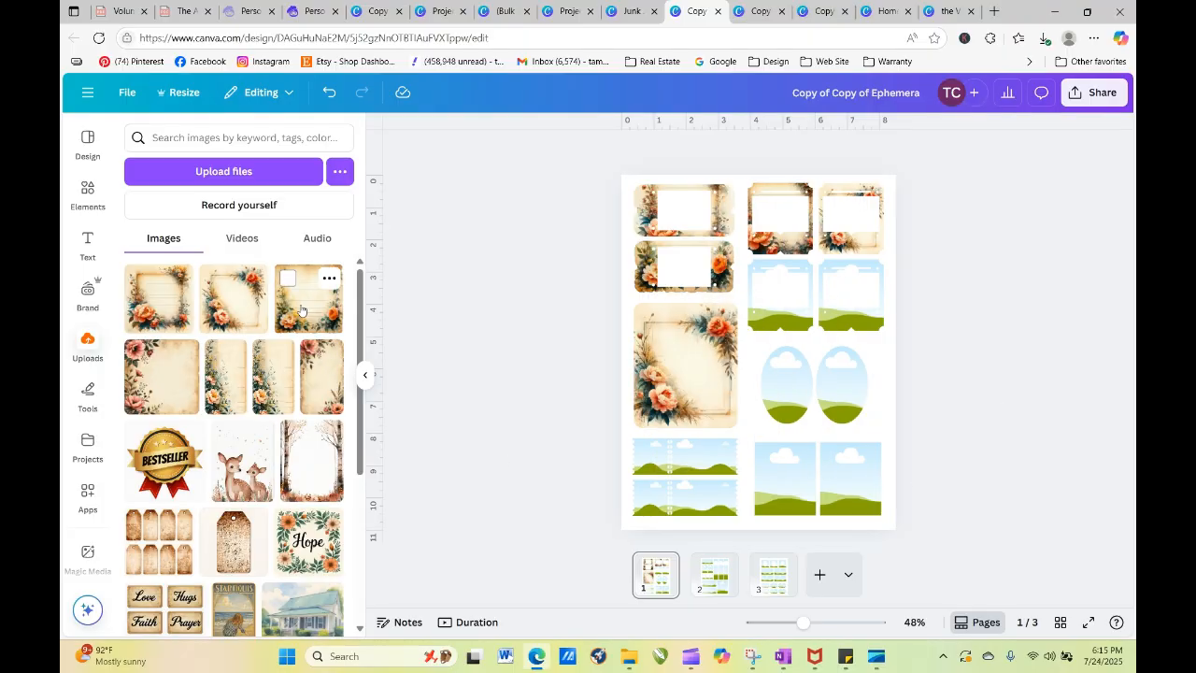
Step: Fill the left oval frame with the torn-edge lined design, enlarged and positioned to show its lower-left peony
left_click_drag(308, 299, 795, 375)
double_click(784, 376)
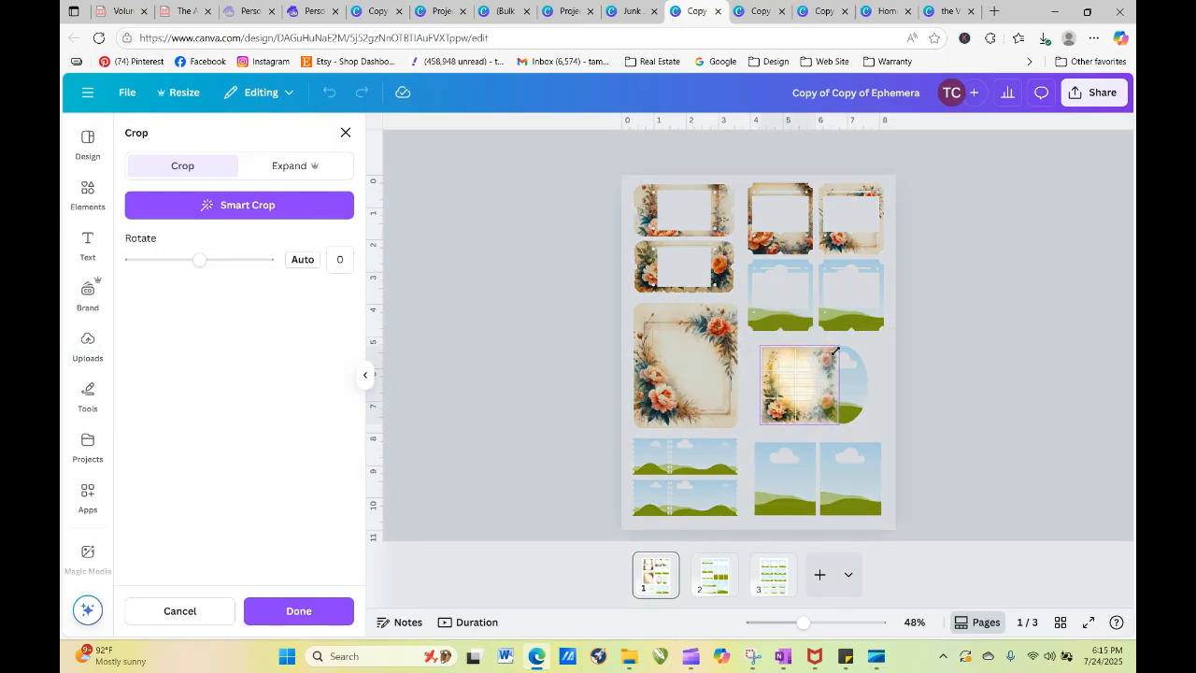
left_click_drag(836, 423, 920, 479)
left_click_drag(795, 466, 786, 412)
left_click(922, 420)
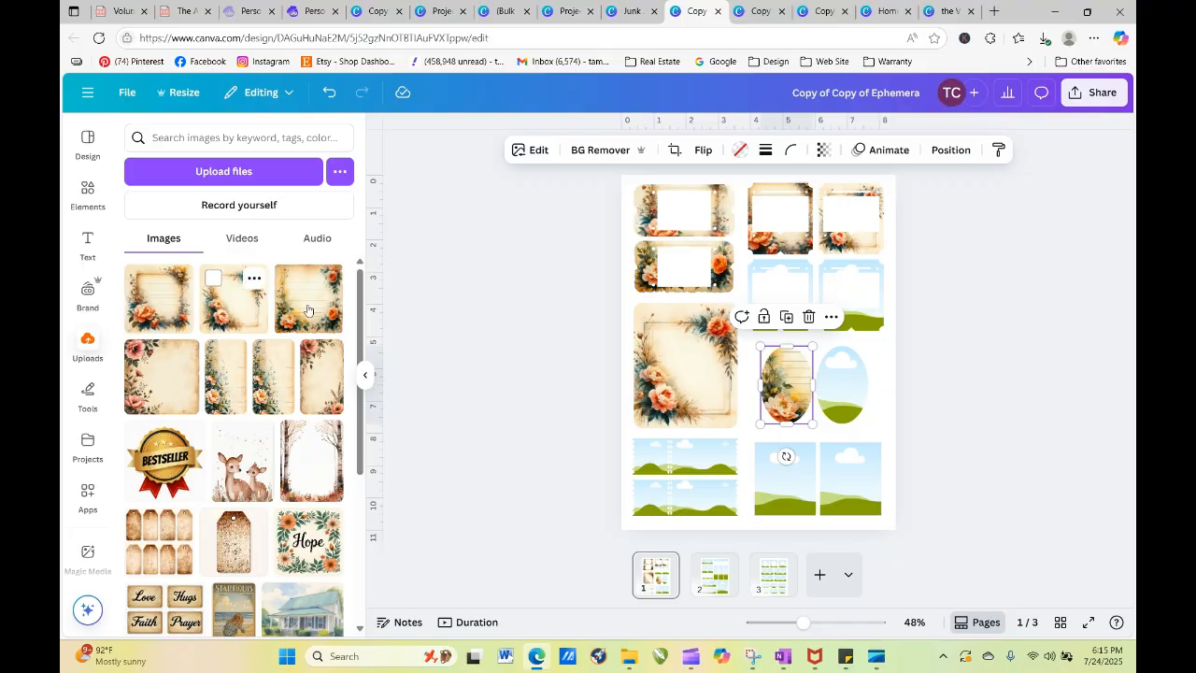
Step: Fill the right oval frame with the torn-edge lined design, positioned to show the flowers on its right side
left_click(307, 311)
mouse_move(783, 408)
left_mouse_down()
mouse_move(928, 398)
mouse_move(836, 390)
mouse_move(786, 412)
left_mouse_up()
double_click(836, 391)
left_click(946, 388)
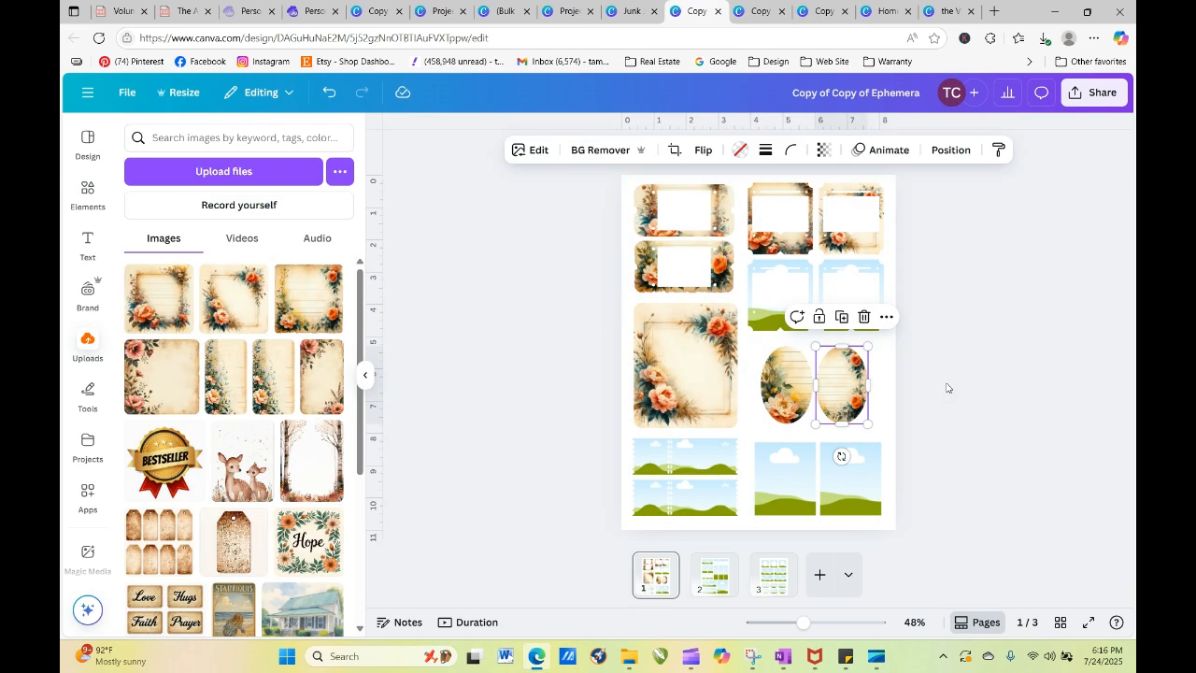
Step: Enlarge the image inside the right oval and reposition it so the lower orange flower sits near the oval's right edge
double_click(833, 381)
left_click_drag(790, 346, 731, 305)
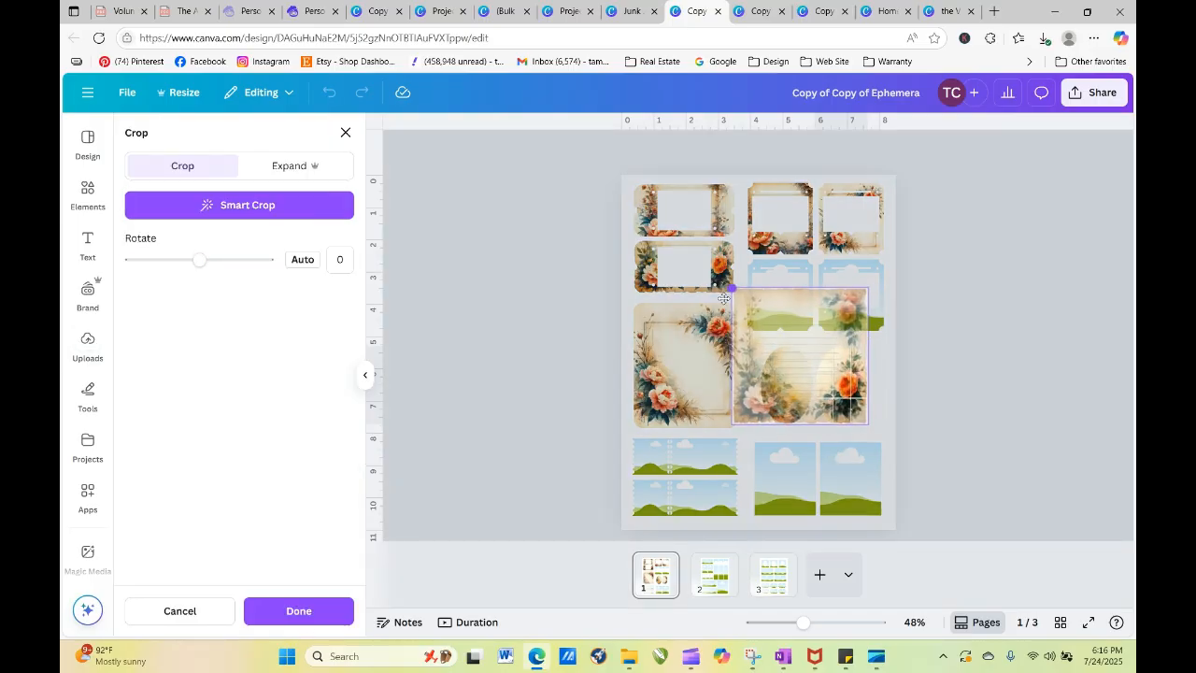
left_click(1009, 415)
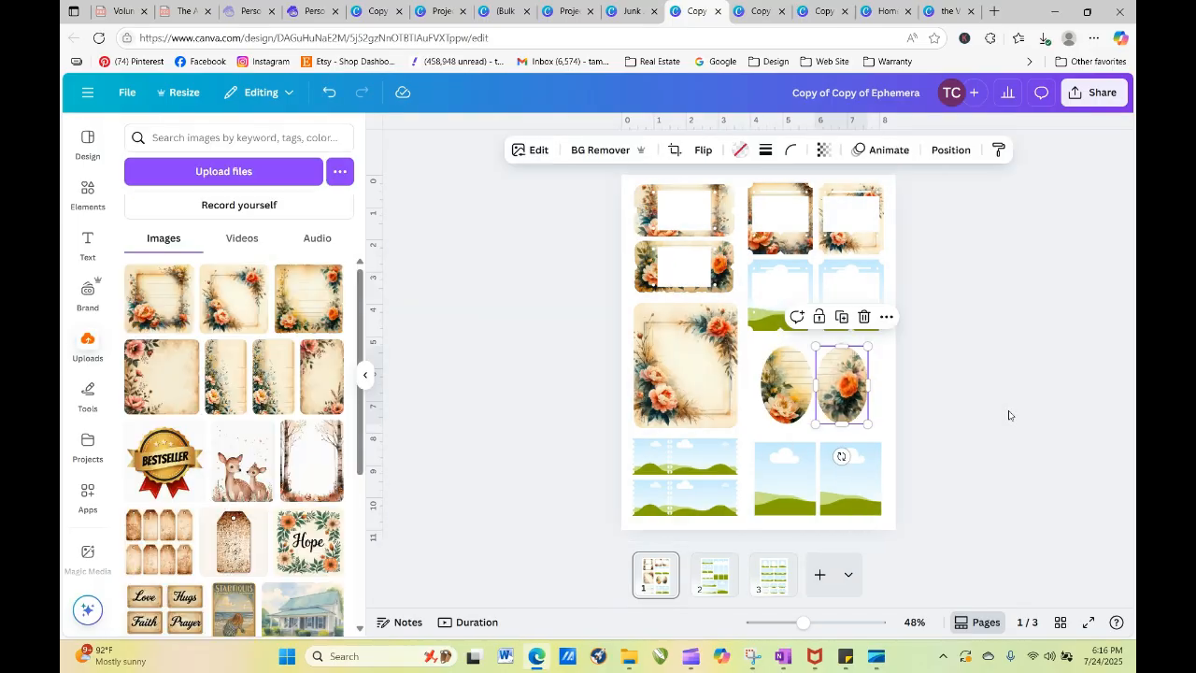
double_click(844, 409)
mouse_move(844, 402)
left_mouse_down()
mouse_move(884, 403)
mouse_move(863, 414)
left_mouse_up()
left_click(913, 412)
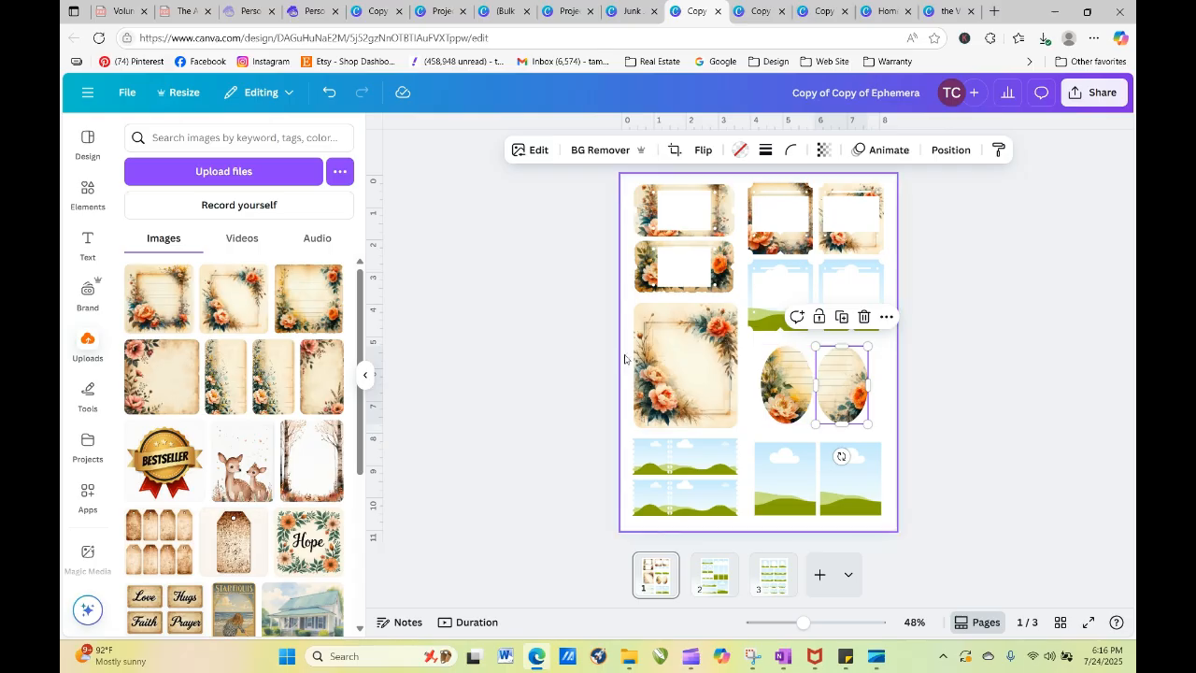
double_click(851, 394)
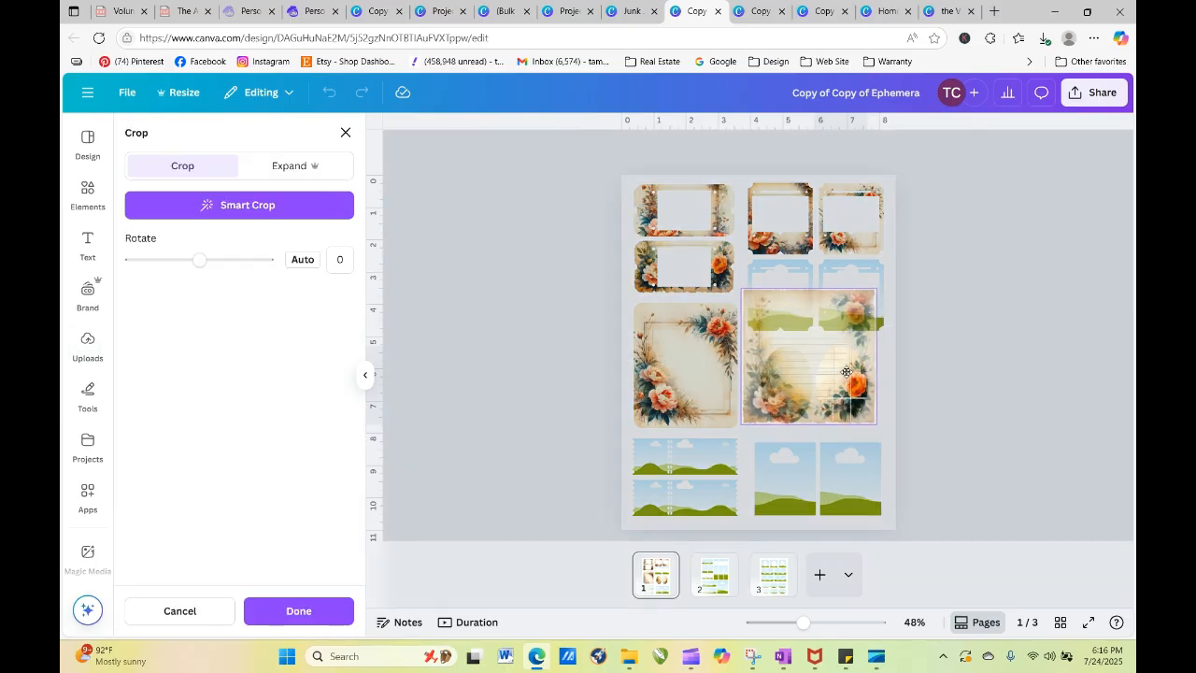
left_click(981, 421)
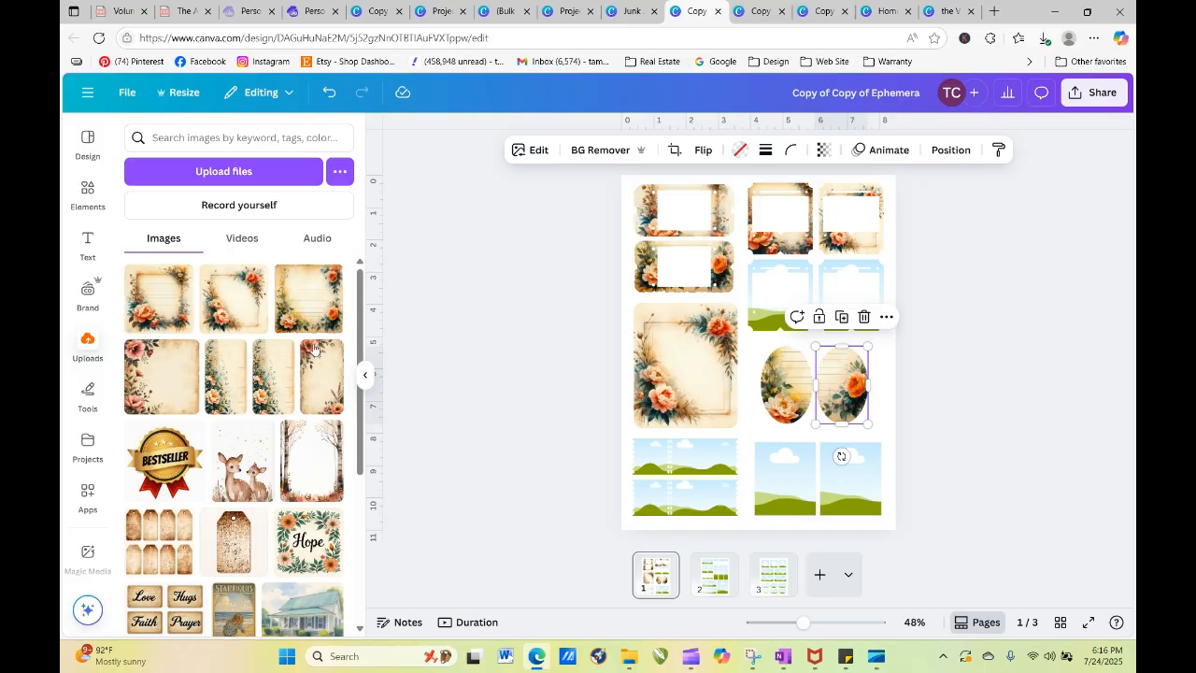
Step: Fill the lower-left ticket frame with the torn-edge lined design and the lower-right one with the square lined peony design
left_click_drag(299, 309, 768, 271)
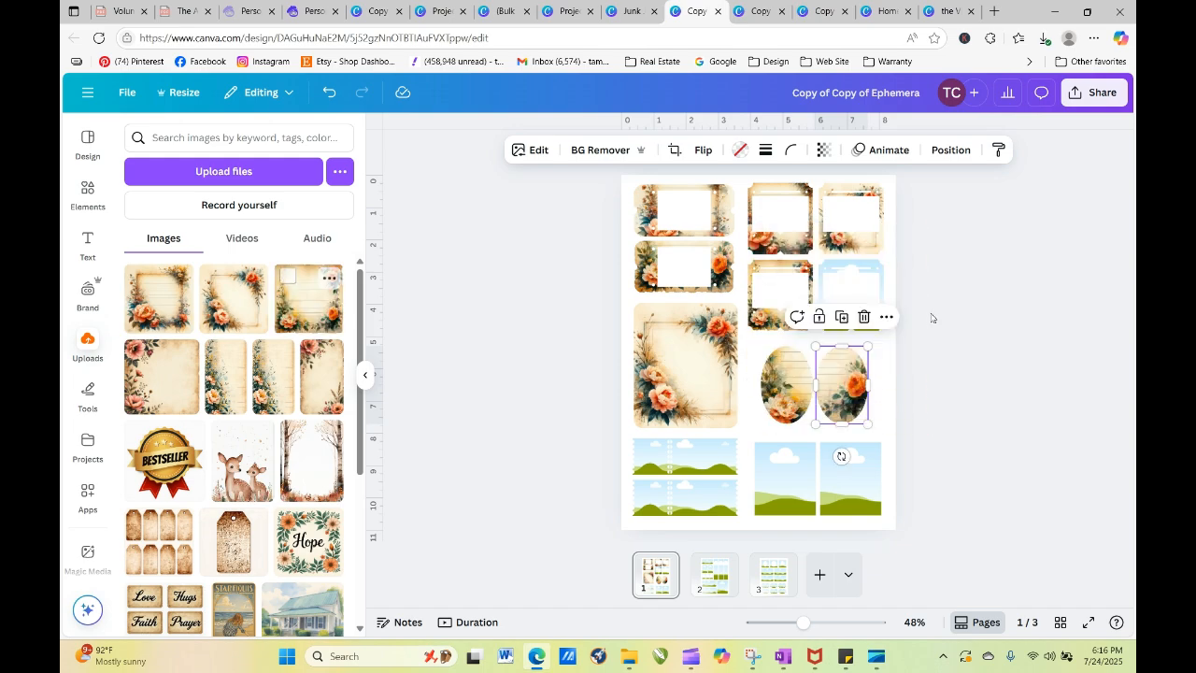
left_click_drag(164, 297, 841, 278)
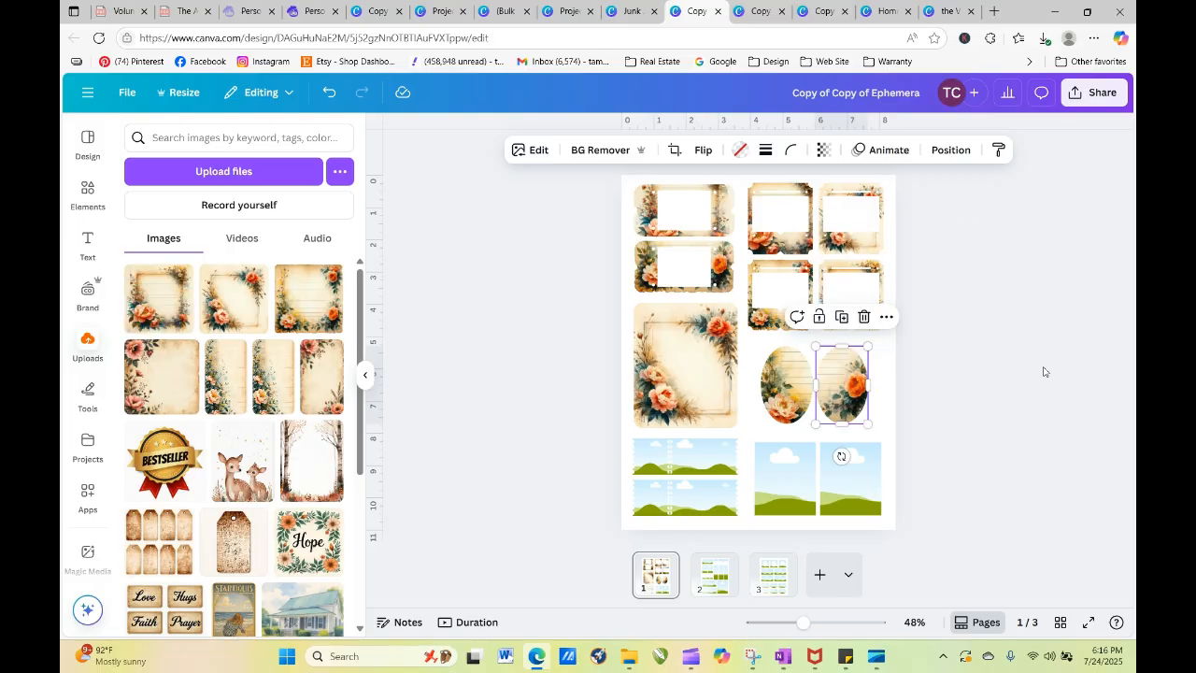
left_click(1043, 371)
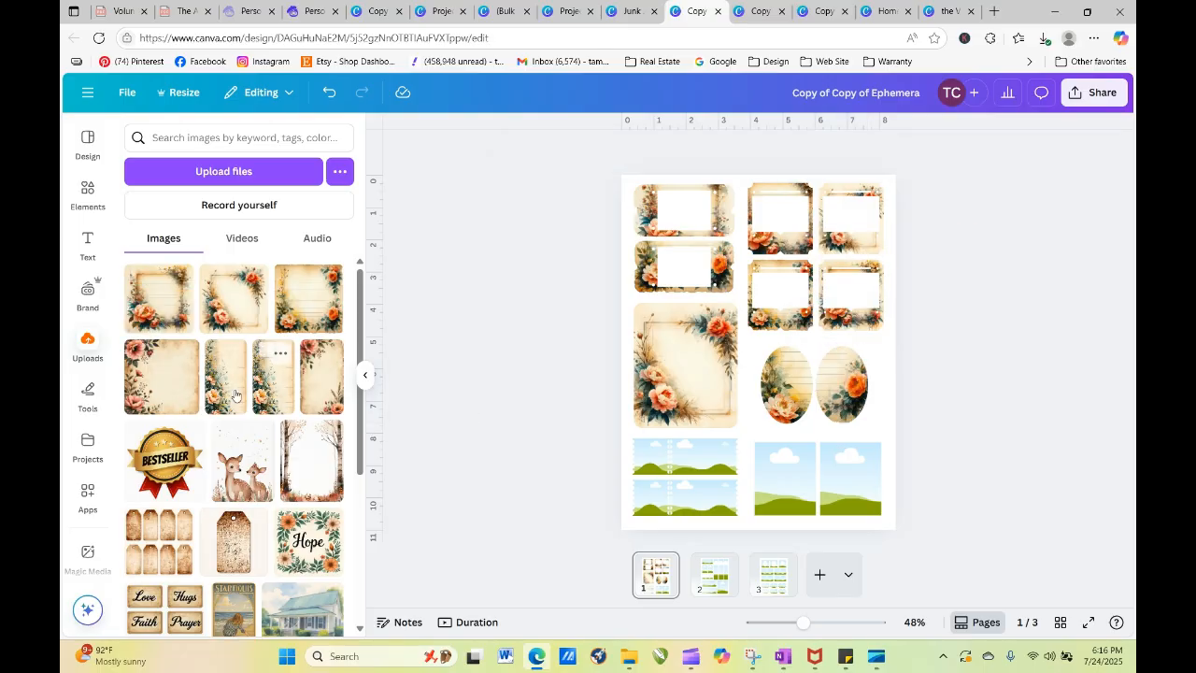
Step: Fill the upper ticket strip with the square lined peony design and shift the image down within the strip
left_click_drag(161, 297, 644, 431)
double_click(671, 472)
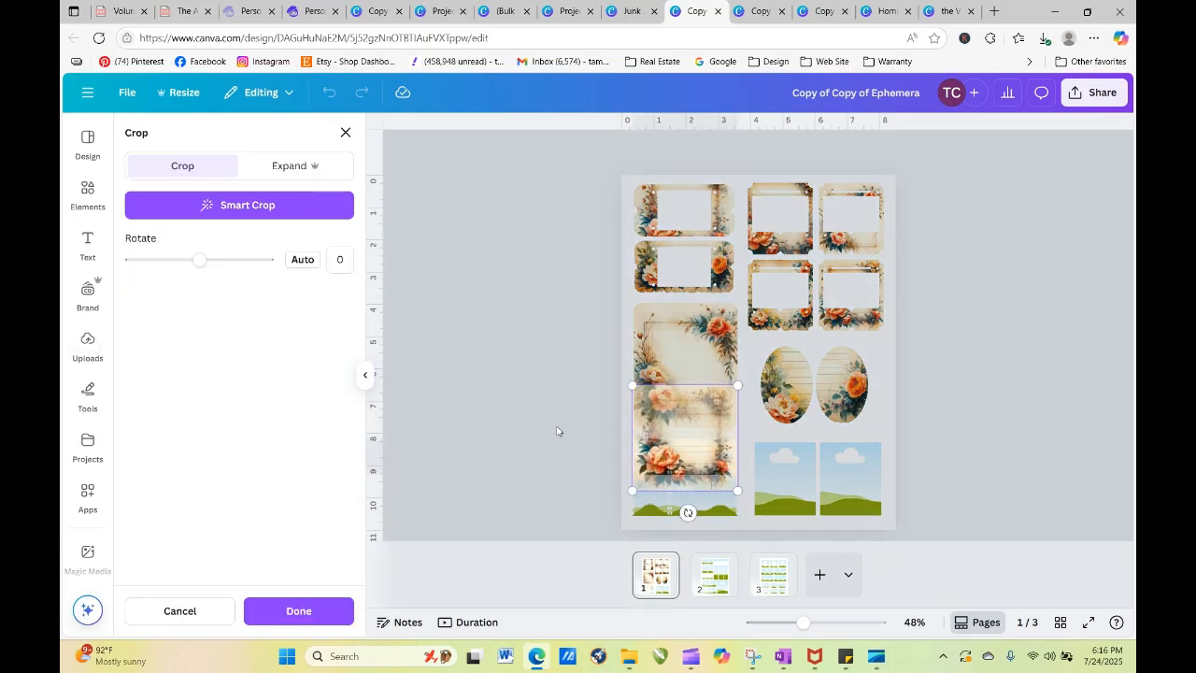
left_click(557, 432)
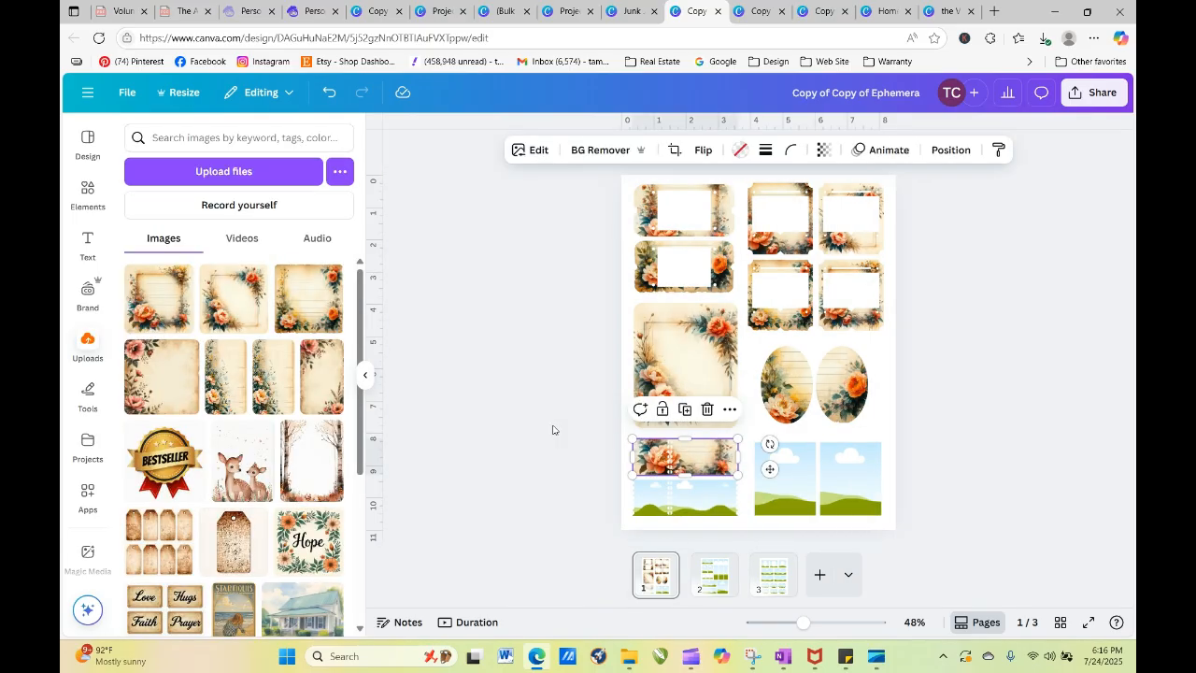
double_click(660, 464)
left_click_drag(655, 462, 653, 475)
left_click(590, 473)
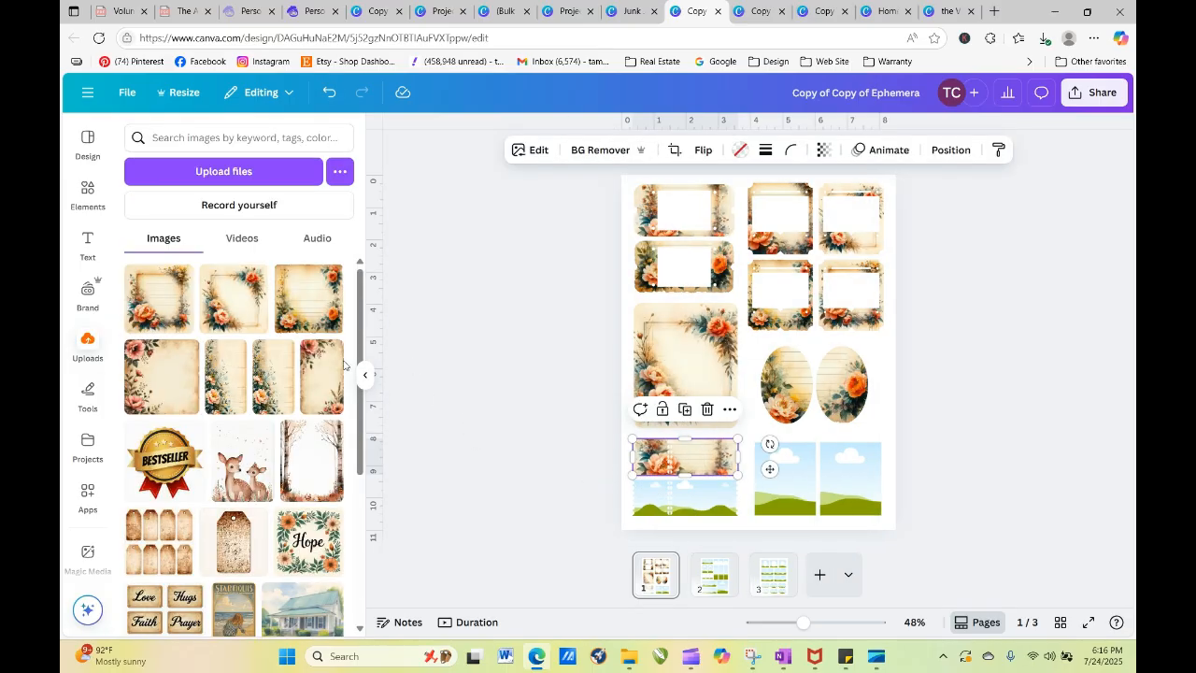
Step: Fill the lower ticket strip with the torn-edge lined design and shift the image down so its upper part shows in the strip
left_click_drag(299, 313, 716, 495)
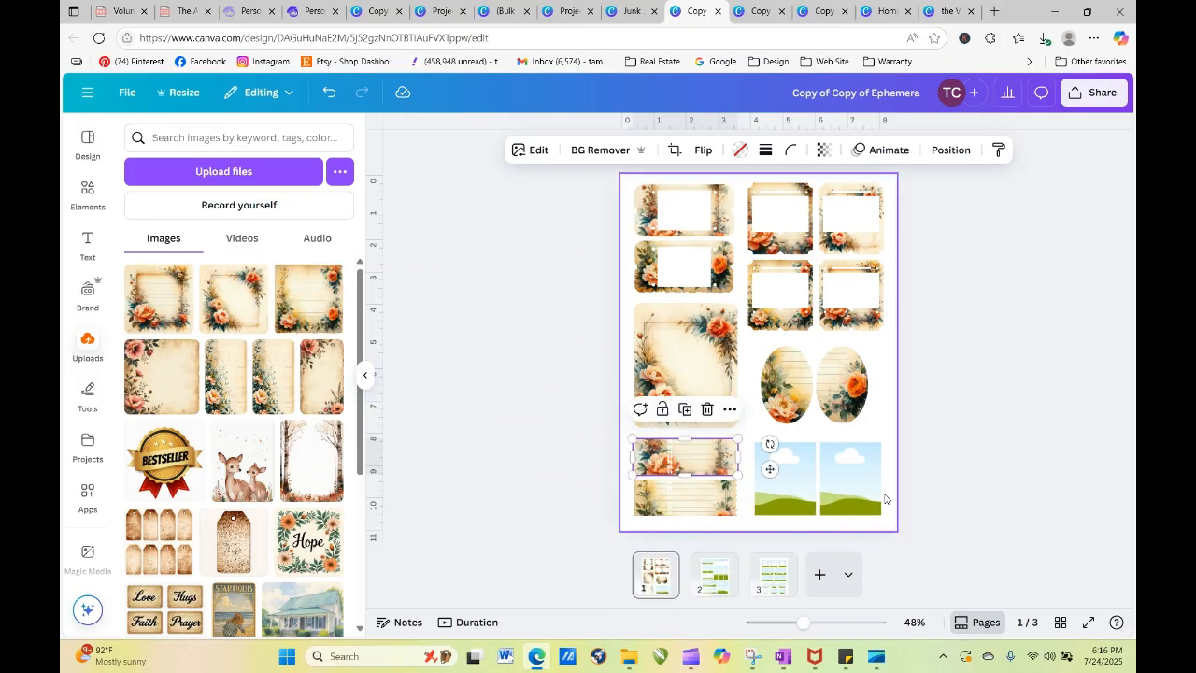
double_click(717, 495)
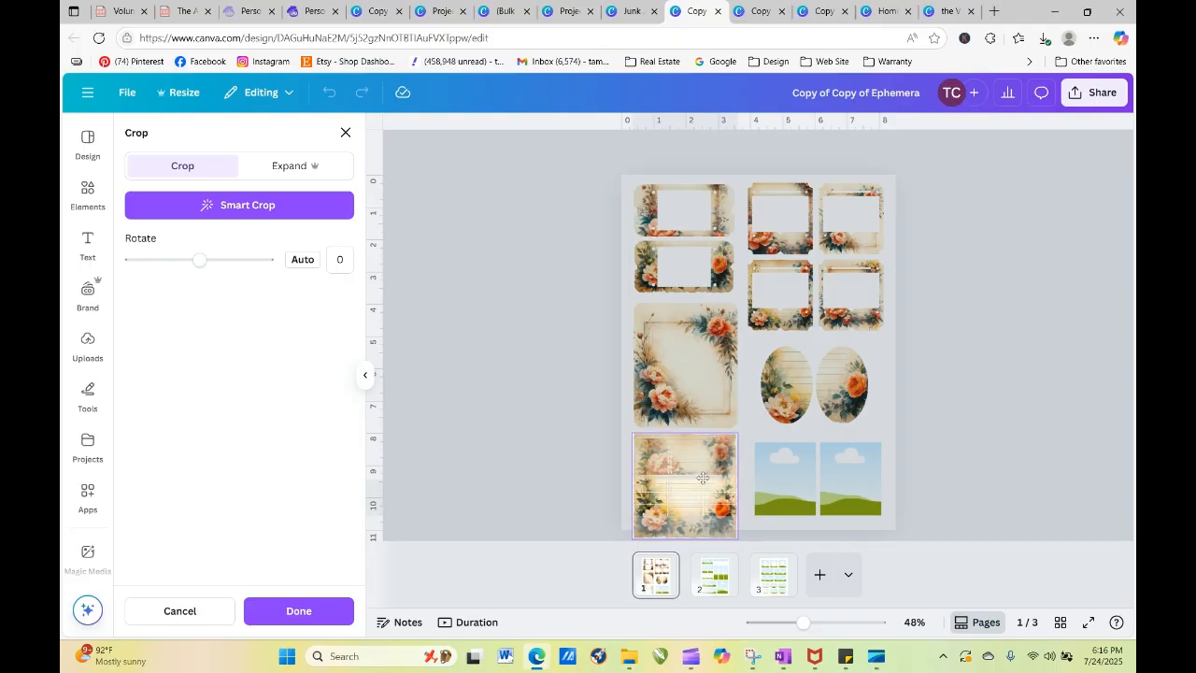
left_click_drag(704, 472, 705, 527)
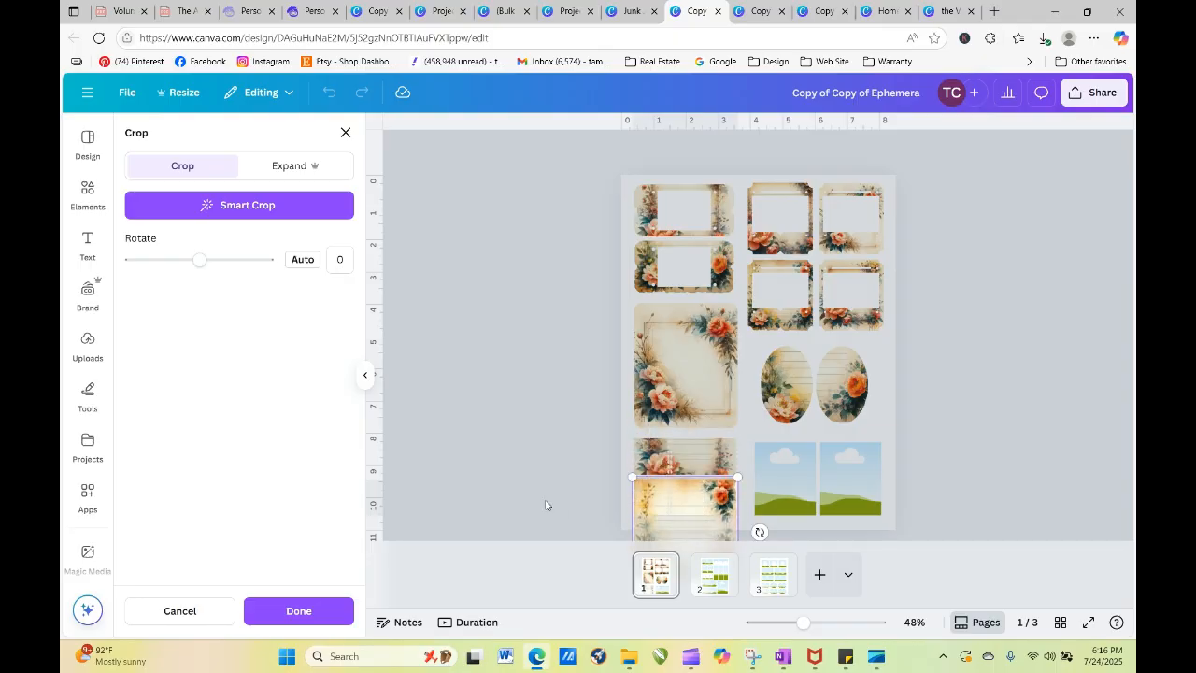
left_click(518, 486)
left_click(885, 460)
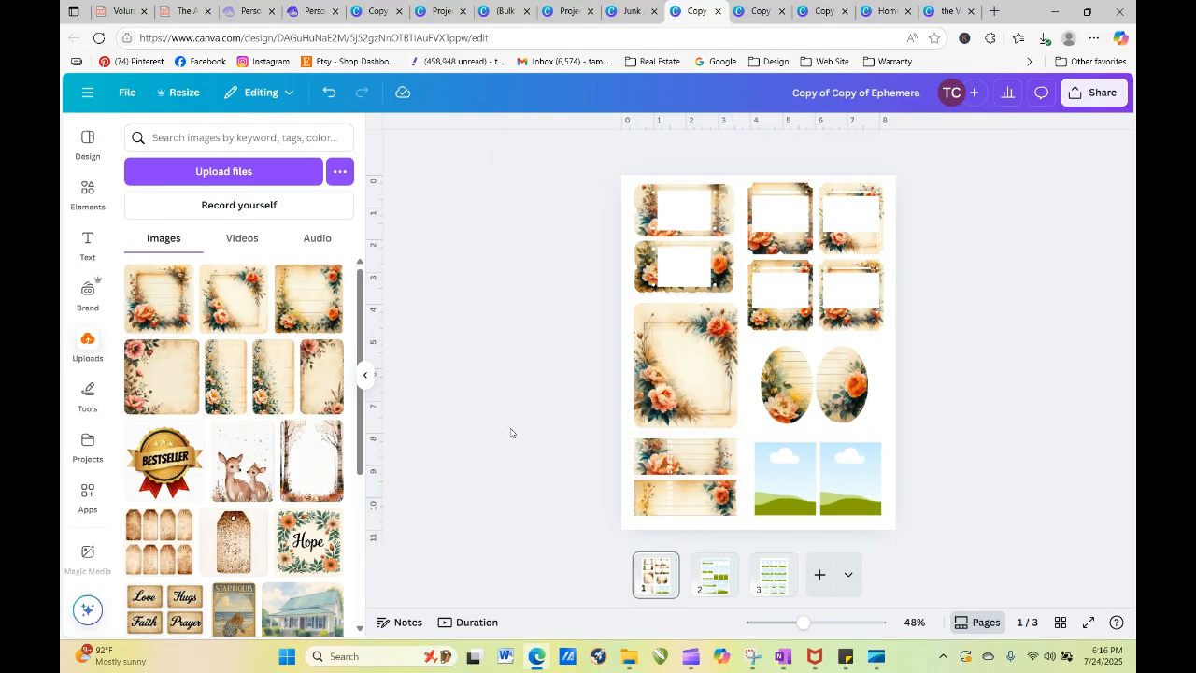
Step: Fill the left of the two remaining square frames with the torn-edge lined design and the right one with the square lined peony design
left_click_drag(300, 311, 787, 481)
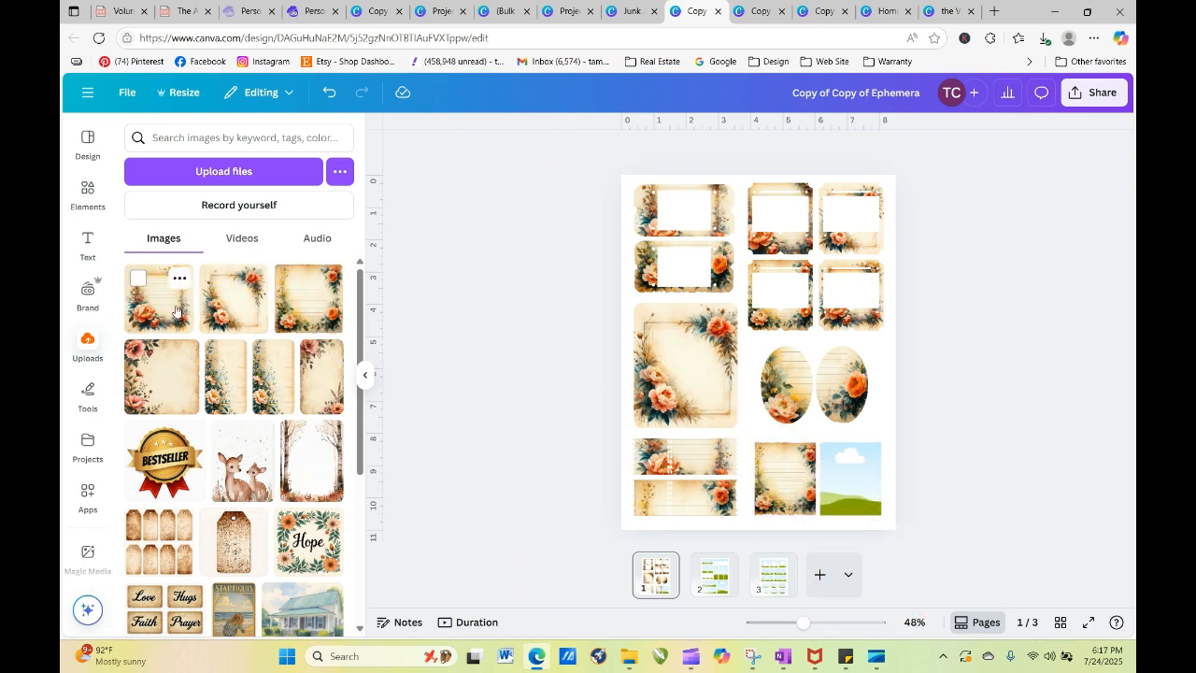
left_click_drag(161, 299, 908, 492)
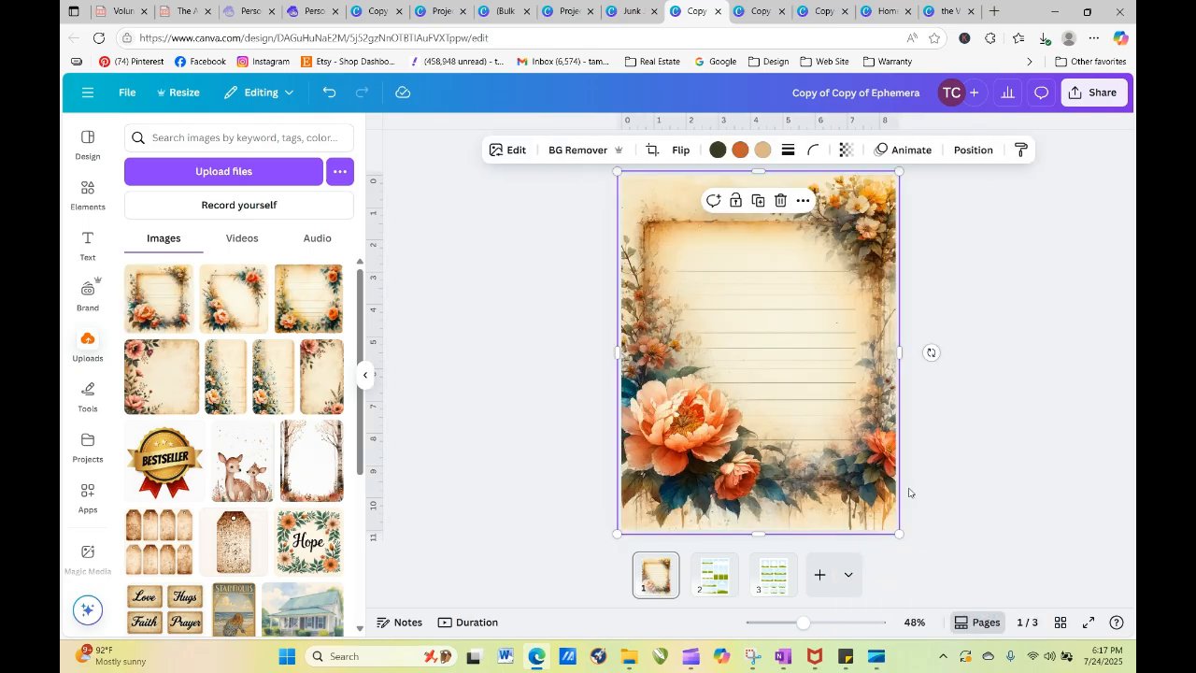
left_click(329, 92)
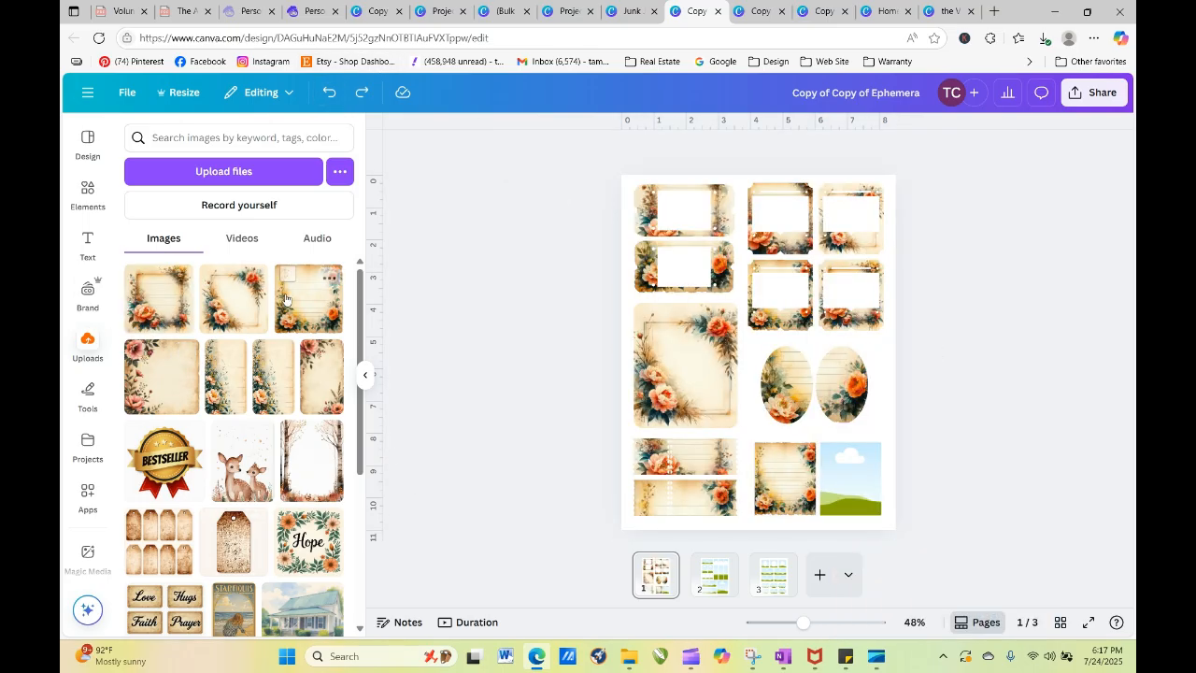
left_click_drag(154, 297, 821, 459)
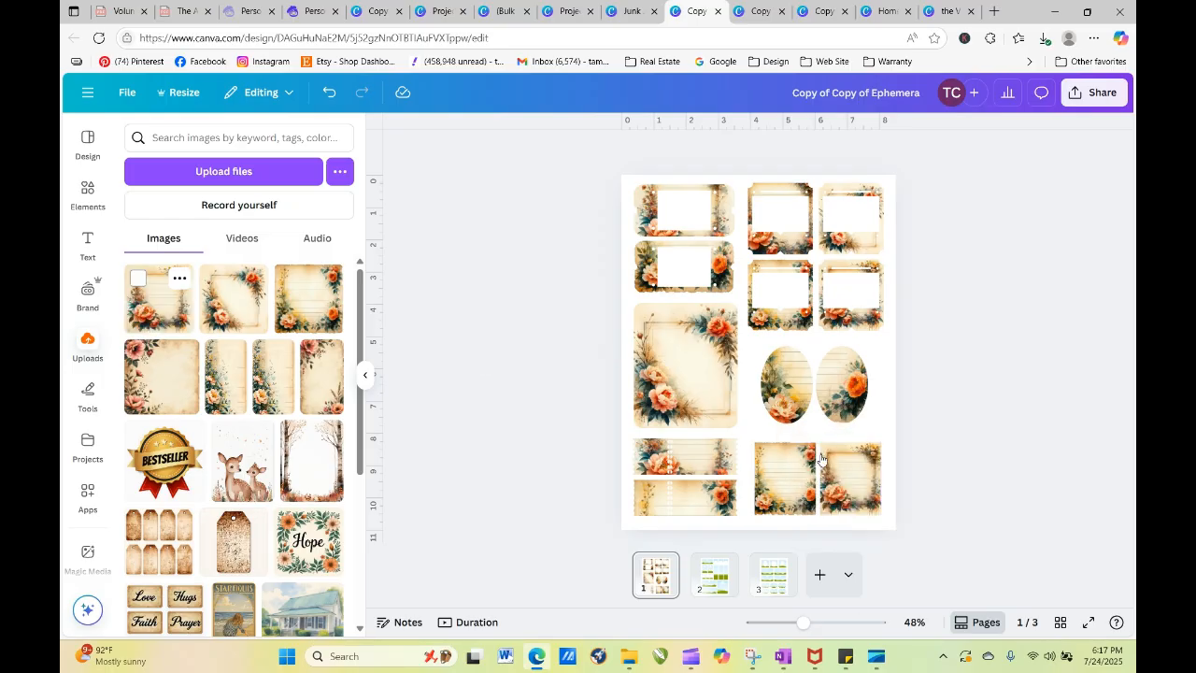
Step: On page 2, fill the upper-left label frame with the torn-edge lined design, positioned to show the flowers along its lower edge
left_click(716, 579)
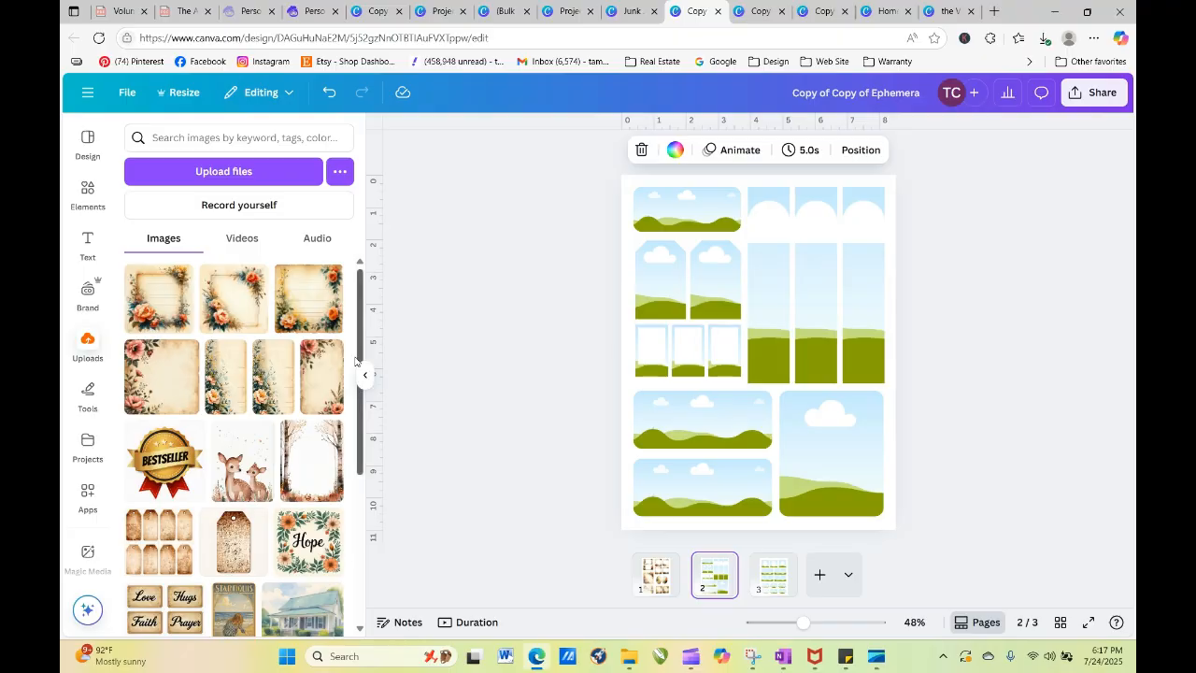
left_click_drag(322, 285, 688, 167)
double_click(689, 209)
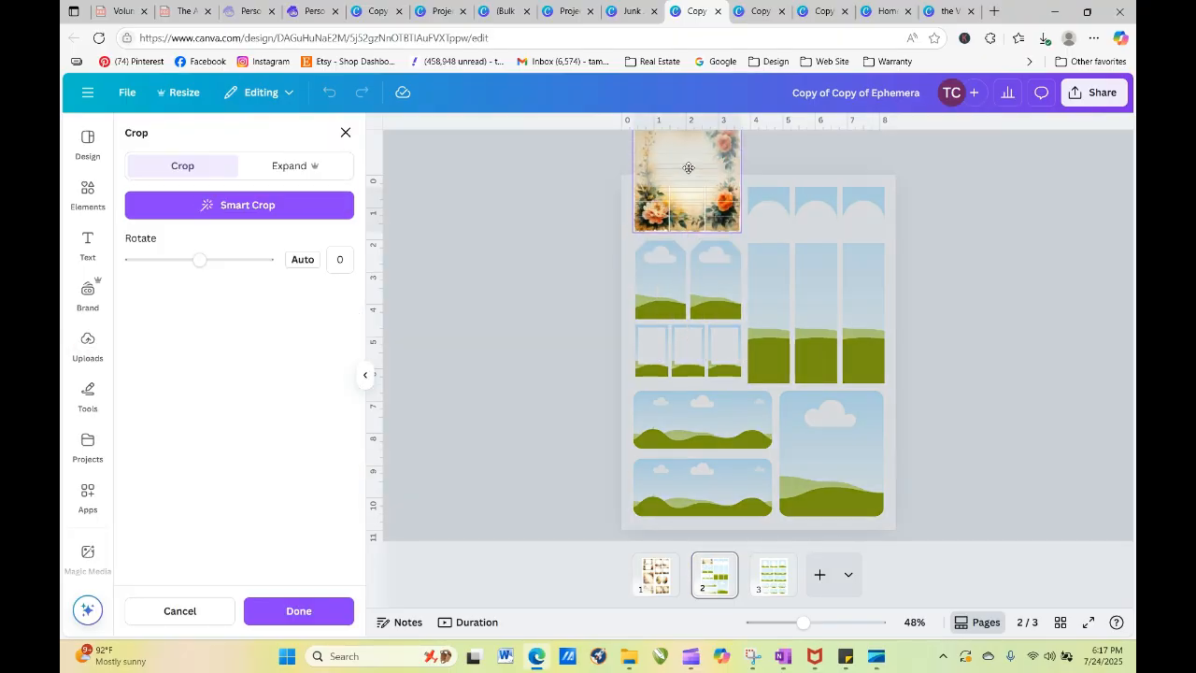
left_click(535, 193)
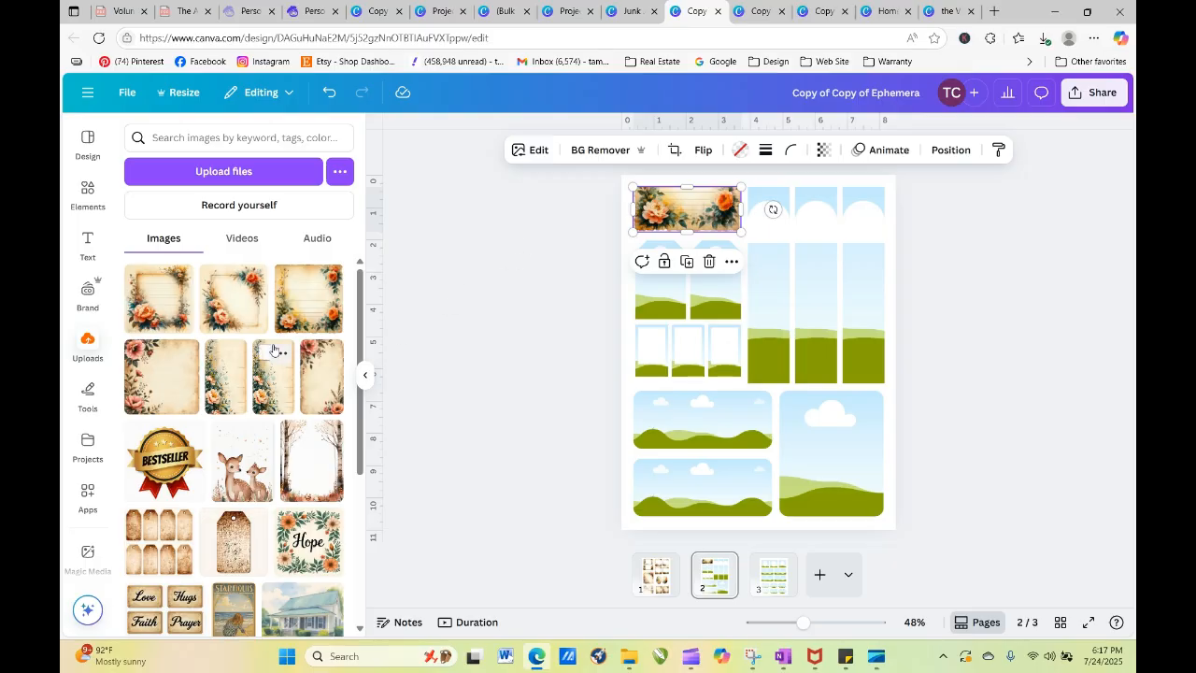
Step: Enlarge the image inside the upper-left label and reposition it so the orange flower sits at the label's right end
double_click(669, 210)
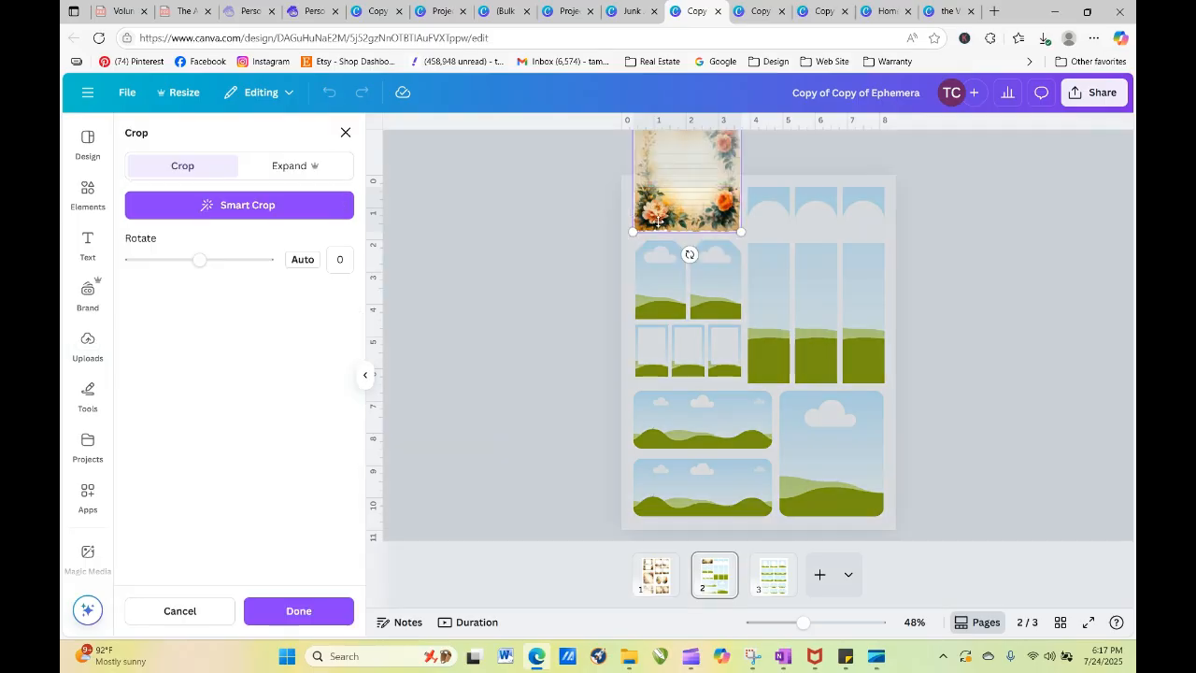
left_click_drag(634, 233, 510, 354)
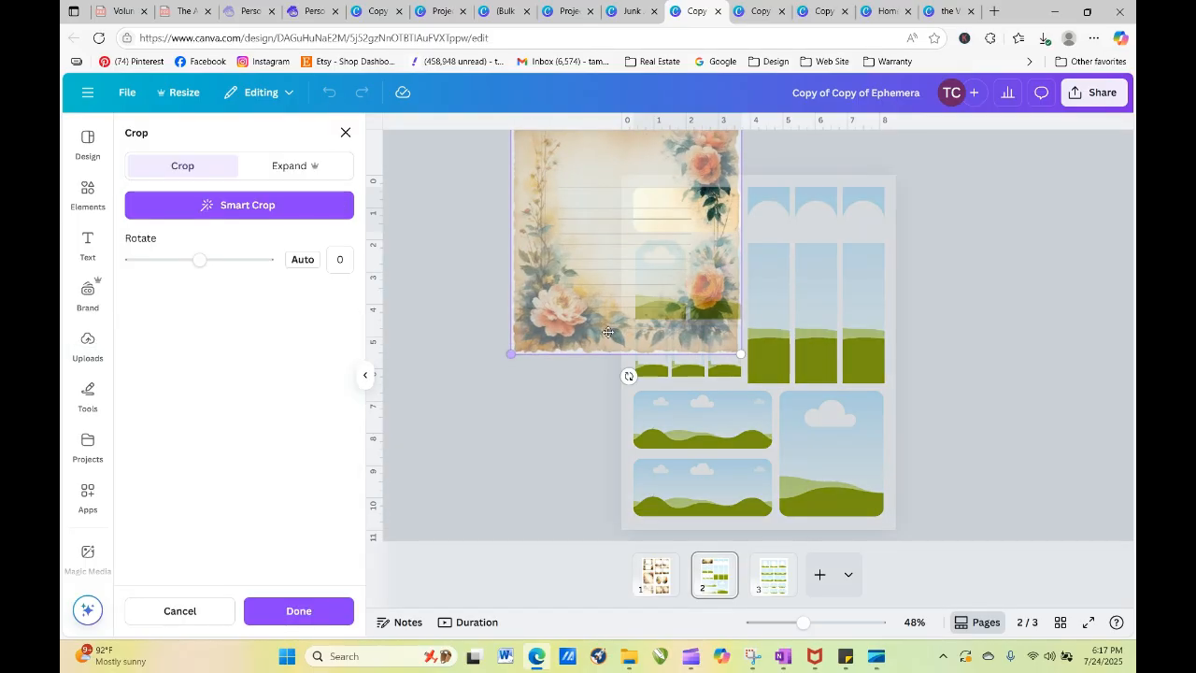
left_click_drag(720, 297, 679, 199)
left_click(451, 278)
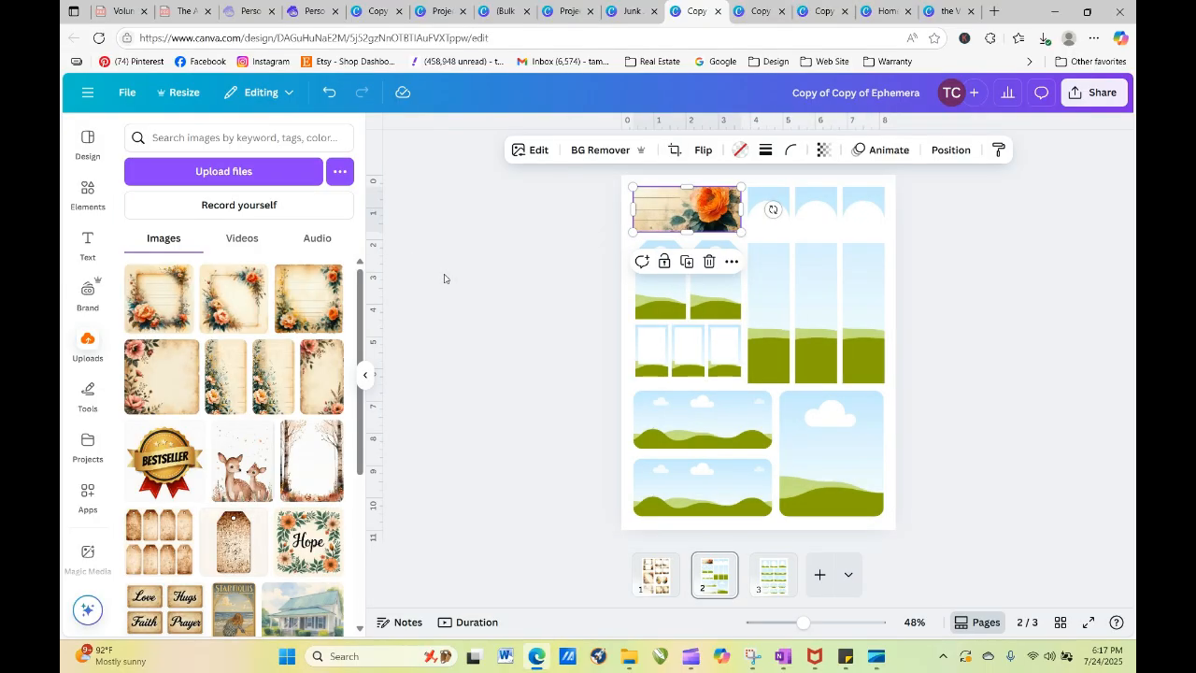
Step: Fill the left bookmark frame with the torn-edge lined design and shift the image right to show its left floral border
left_click_drag(285, 306, 761, 238)
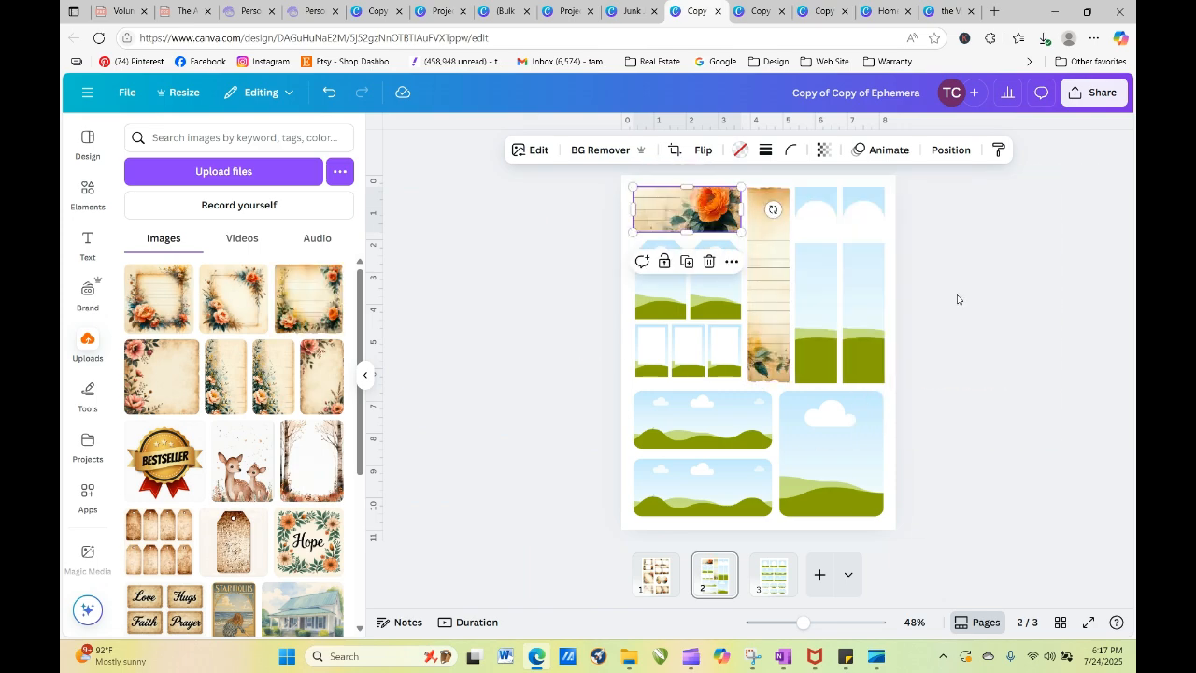
double_click(773, 297)
left_click_drag(773, 302, 944, 311)
left_click(990, 327)
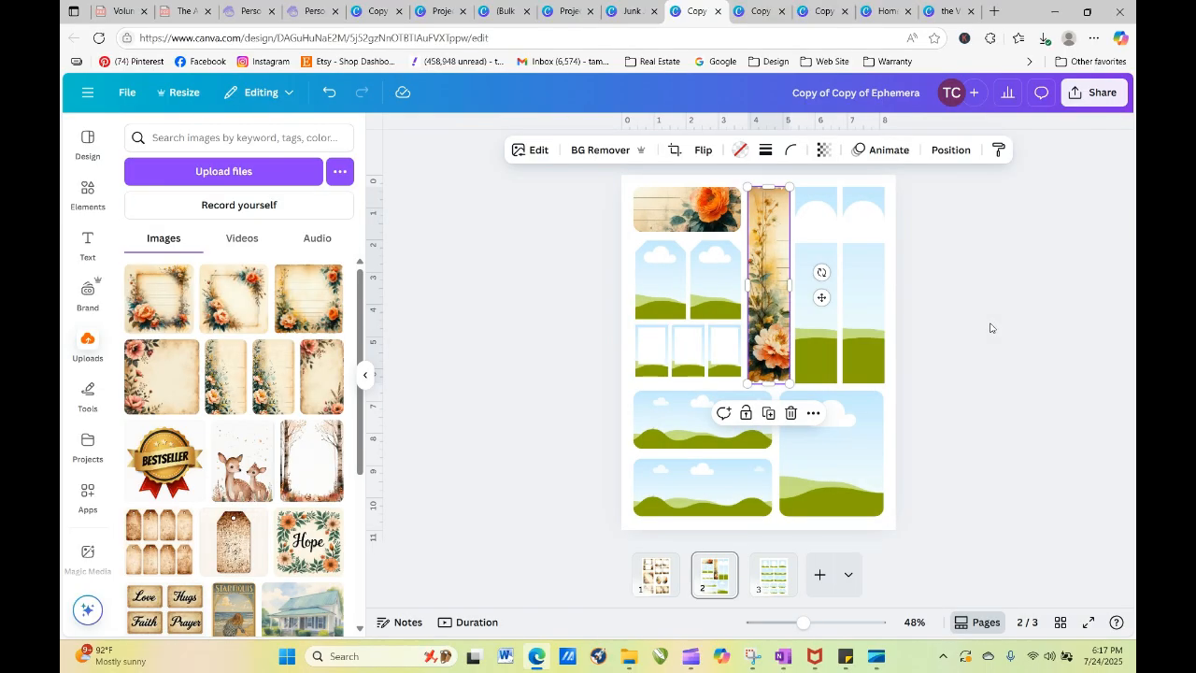
double_click(763, 356)
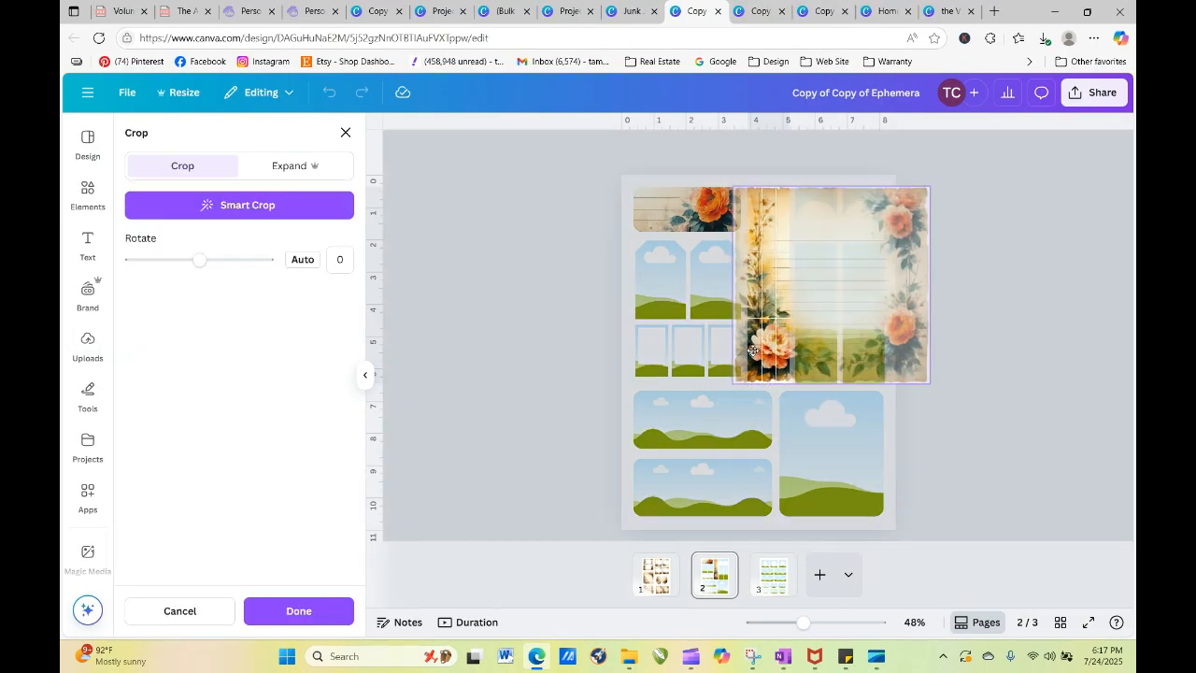
left_click(1011, 397)
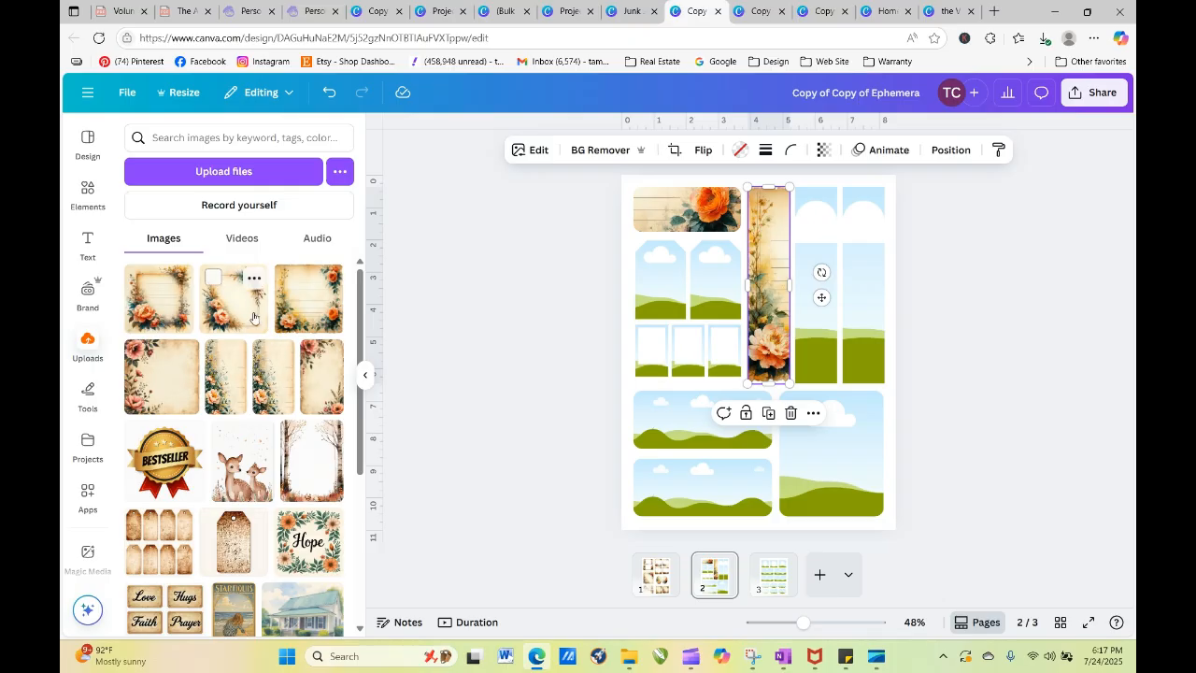
Step: Fill the middle bookmark frame with the square lined peony design, enlarged and positioned so the large peony sits in the lower half
left_click_drag(176, 299, 733, 333)
double_click(810, 323)
left_click(1043, 368)
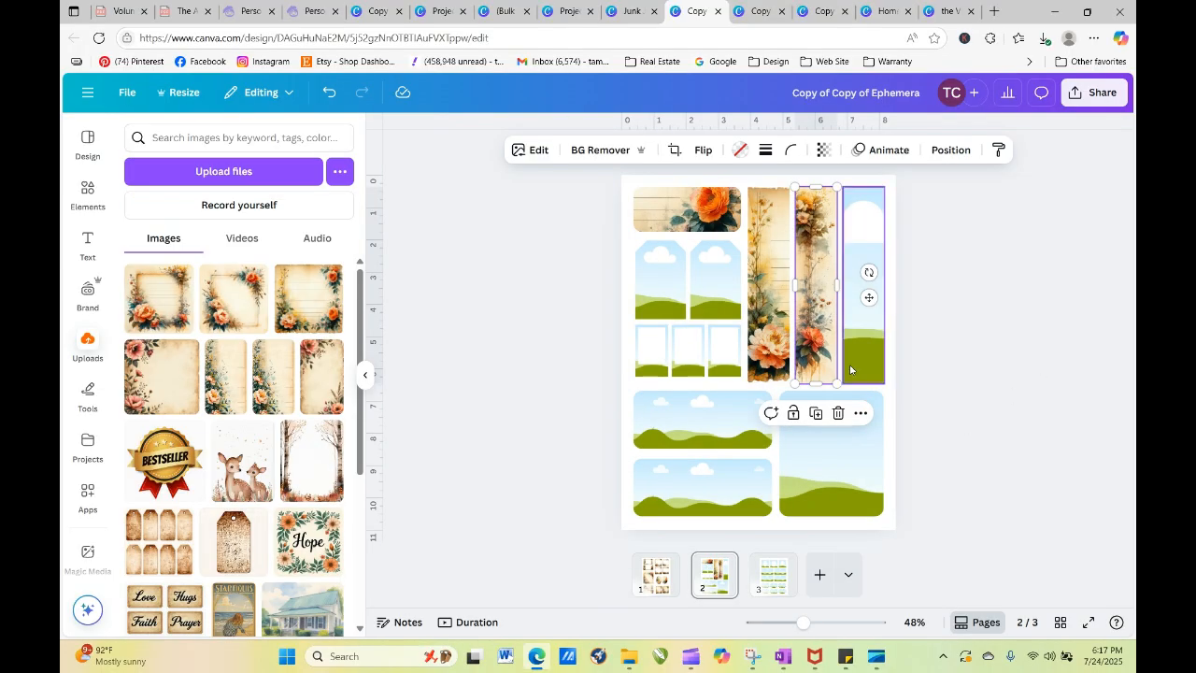
double_click(816, 350)
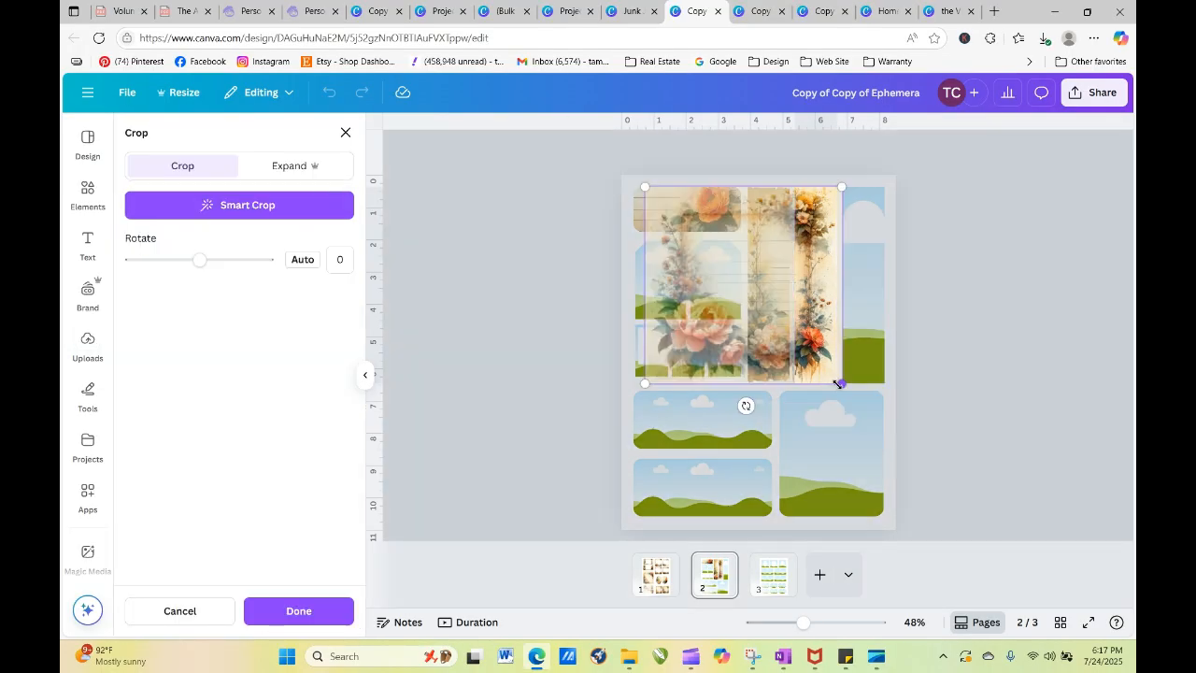
left_click_drag(838, 383, 897, 455)
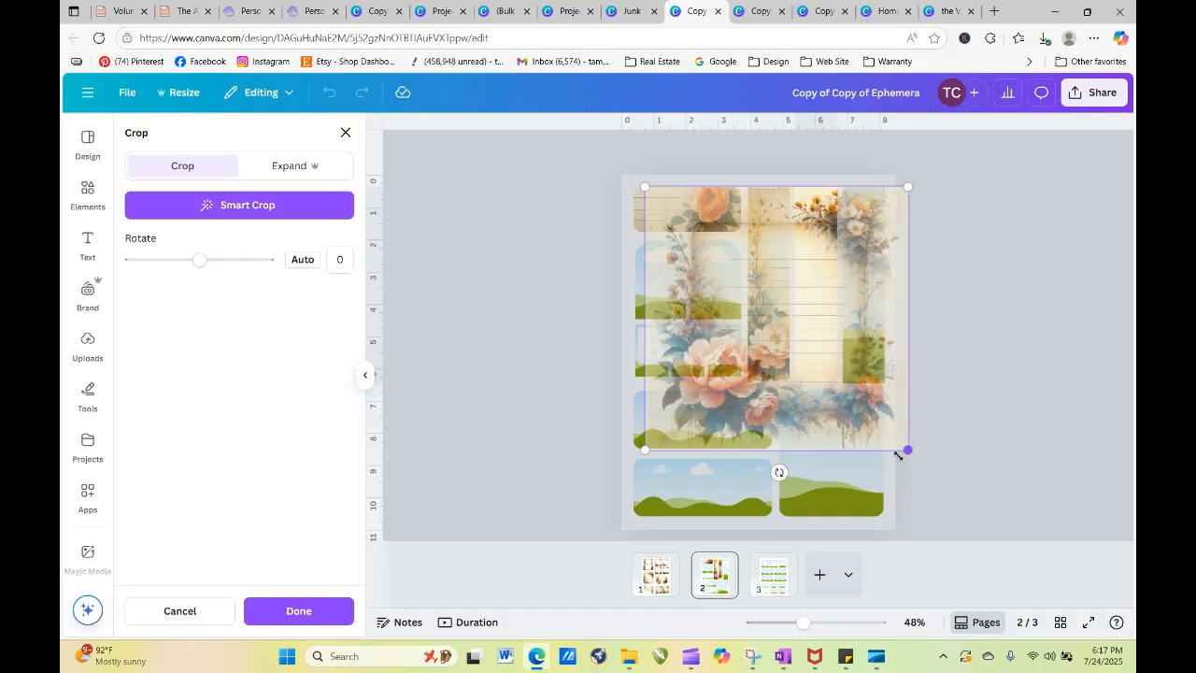
left_click_drag(815, 429, 794, 169)
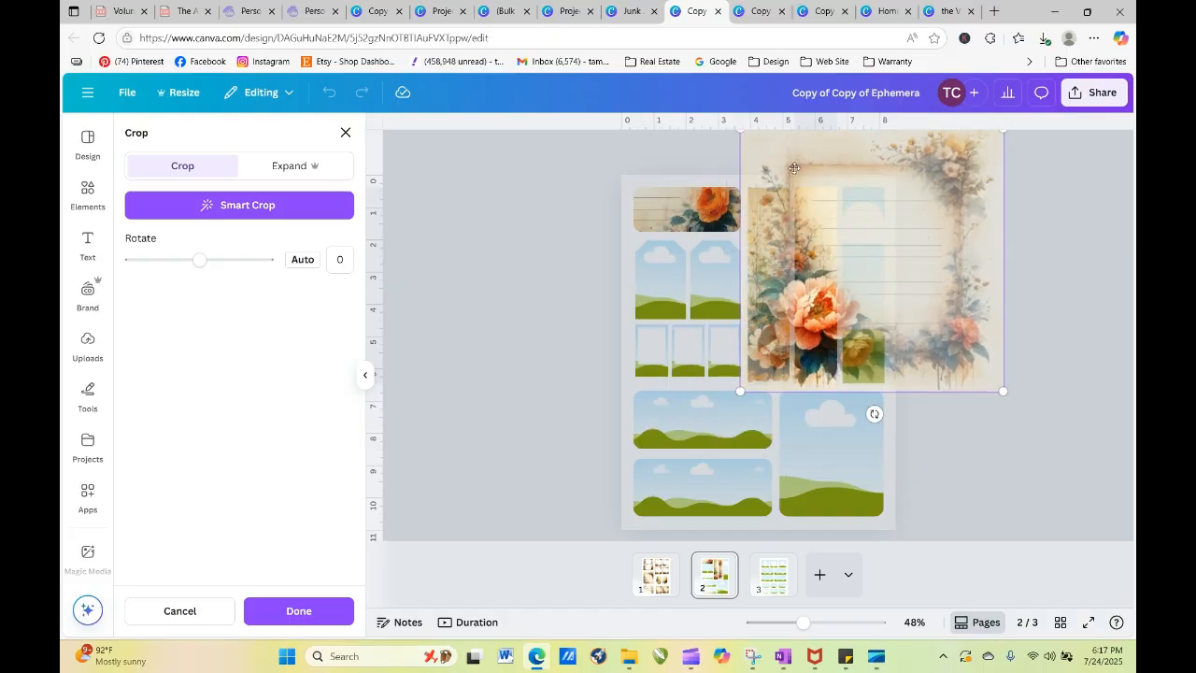
left_click(1045, 269)
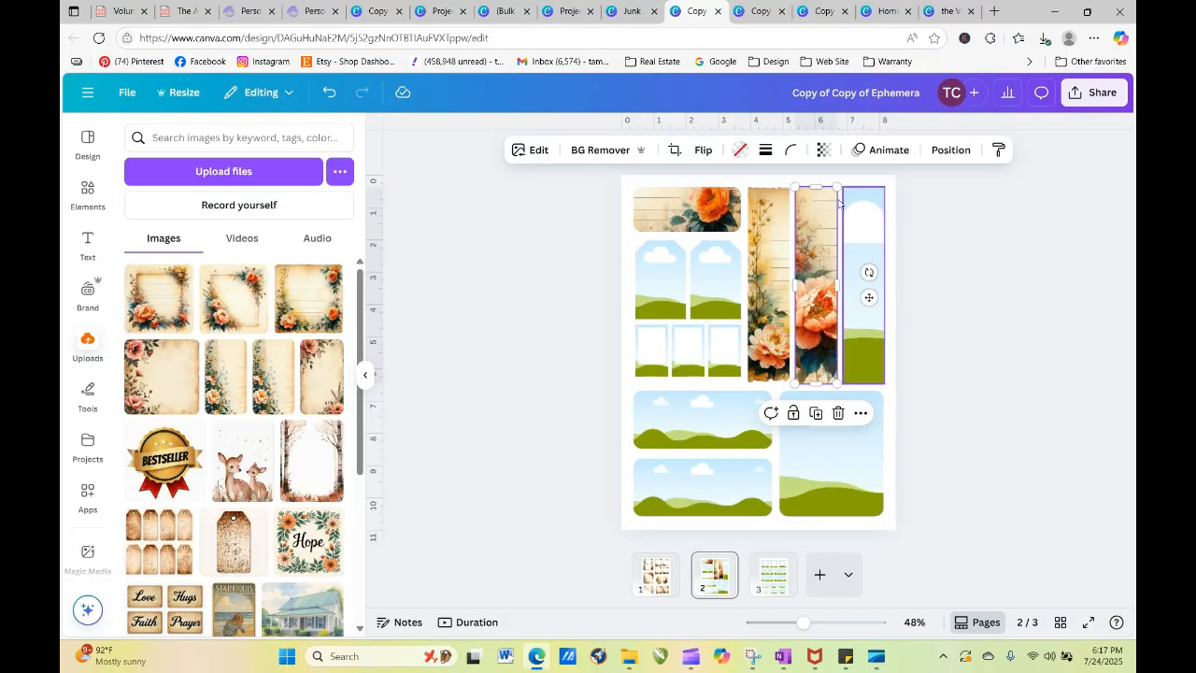
Step: Try horizontal and vertical flips on the middle bookmark's image, ending with it upright and mirrored horizontally
left_click(702, 150)
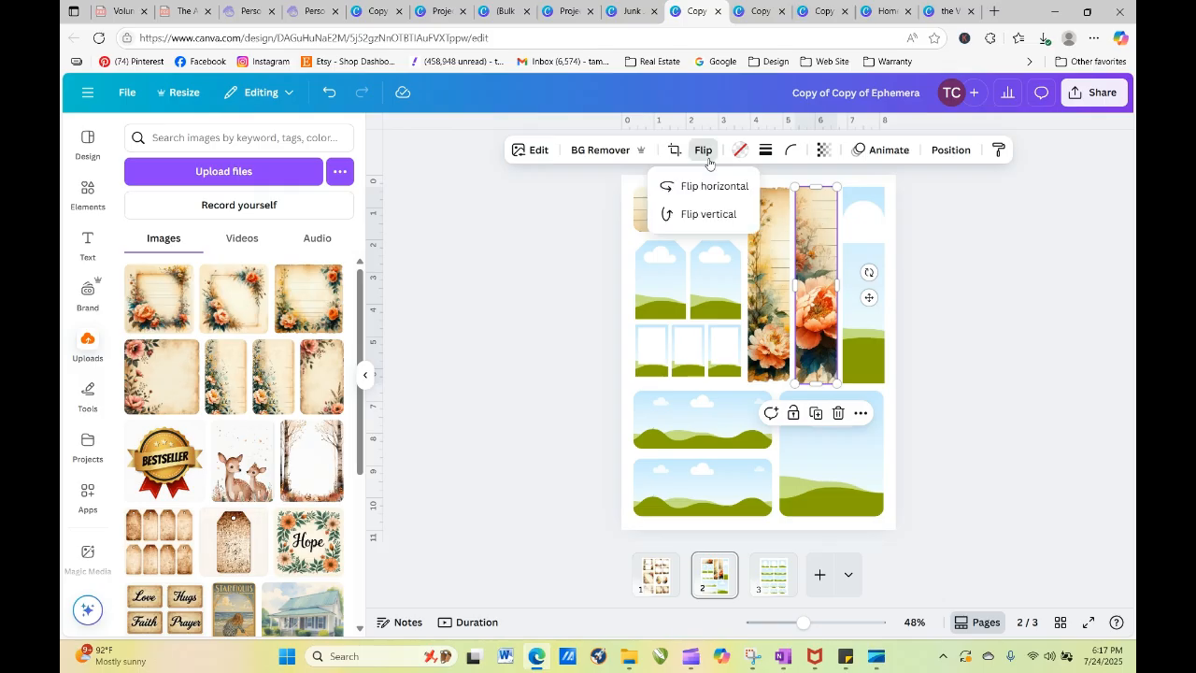
left_click(713, 185)
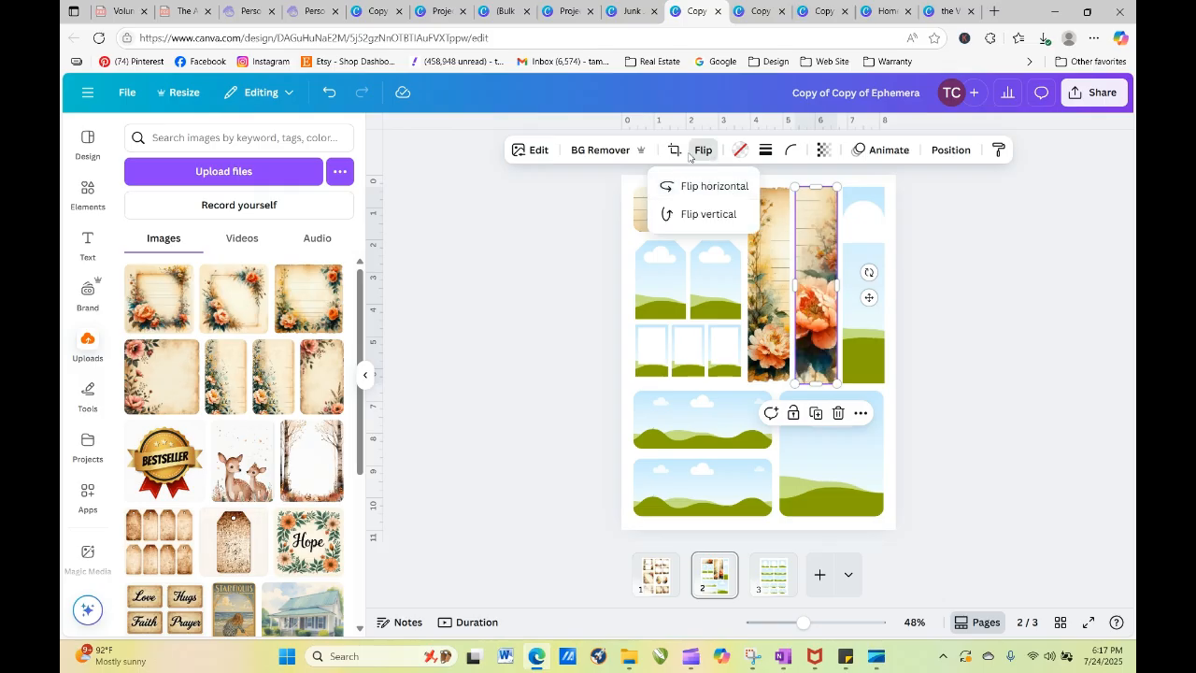
left_click(703, 216)
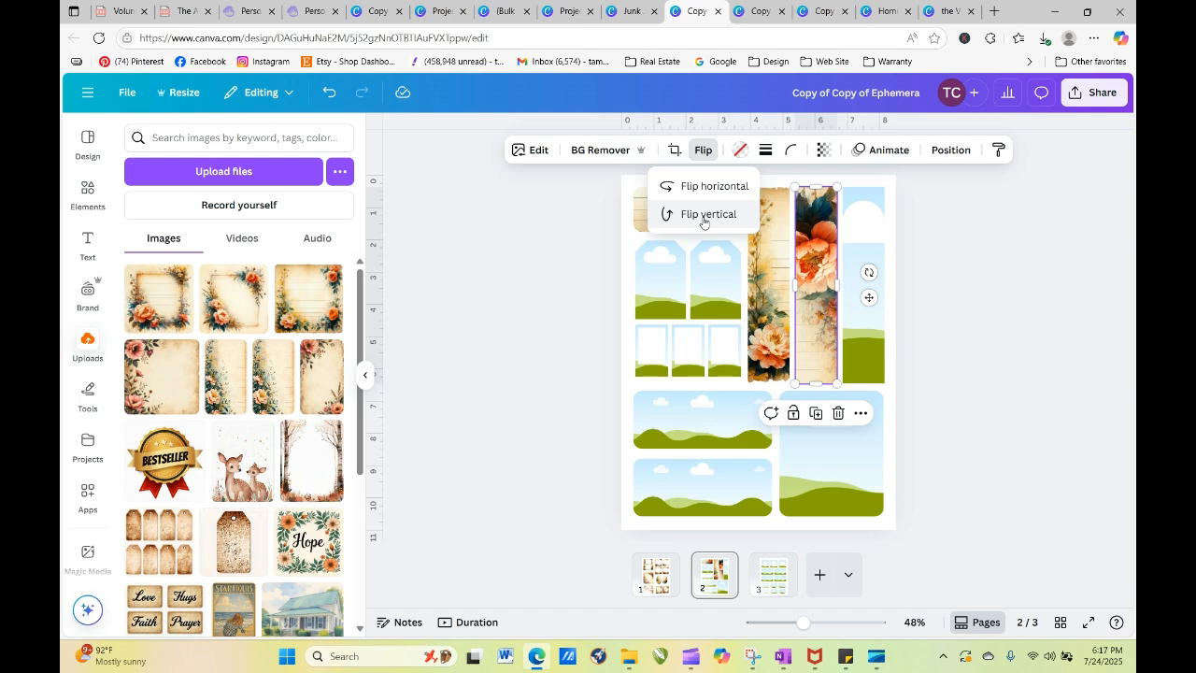
left_click(704, 188)
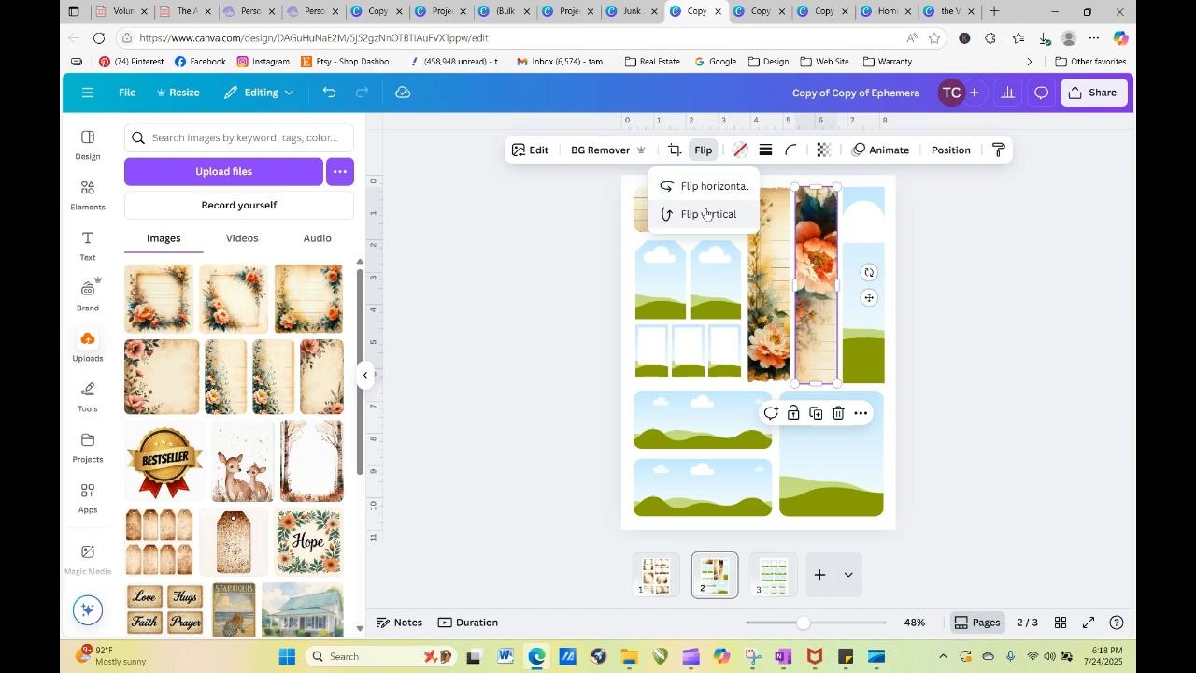
left_click(706, 215)
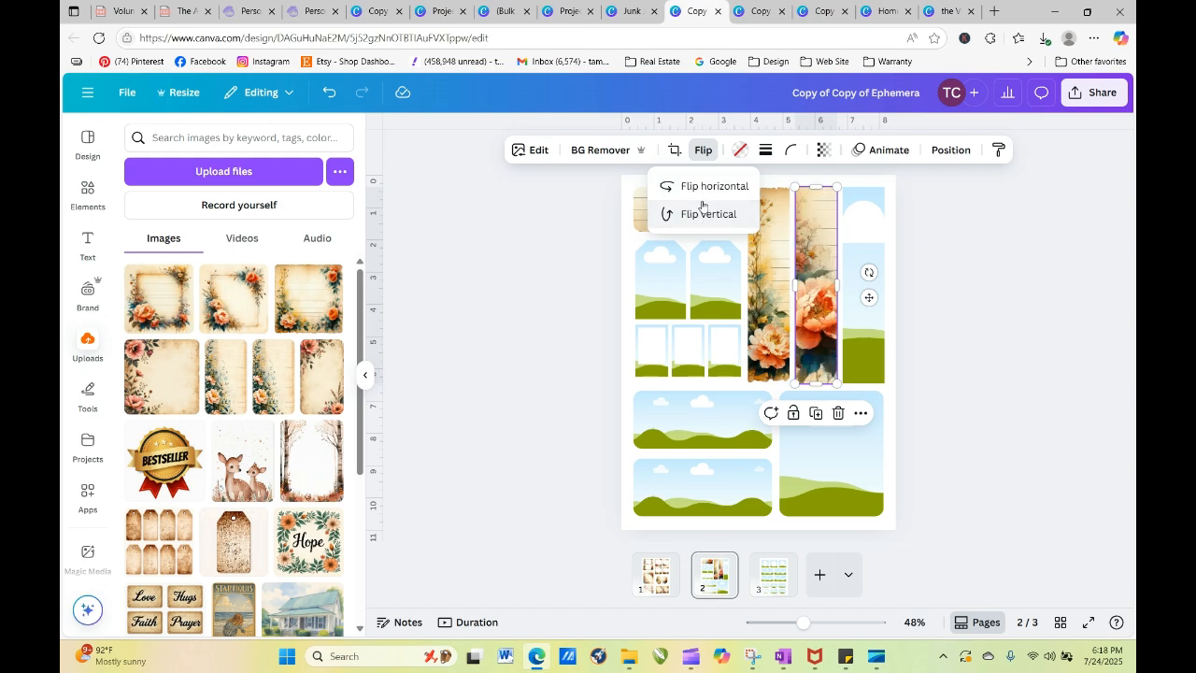
left_click(702, 187)
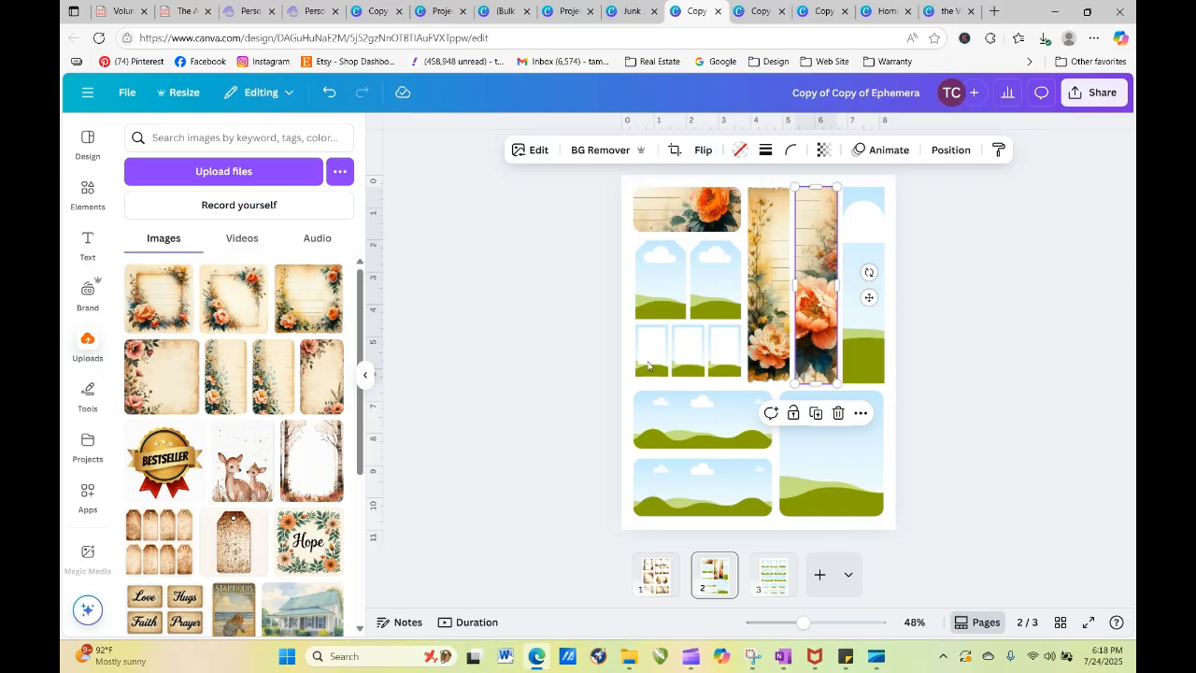
Step: Fill the right bookmark frame with the square lined peony design and shift the image left to show its right floral border
left_click_drag(159, 317, 858, 247)
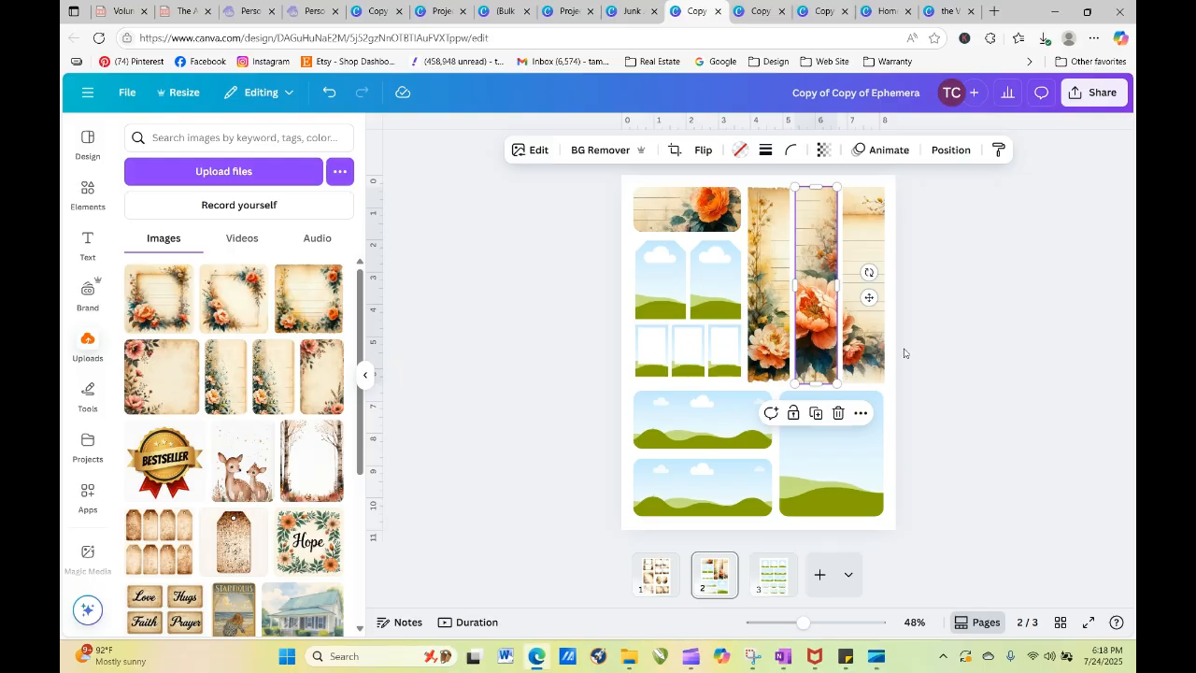
left_click(875, 250)
double_click(875, 245)
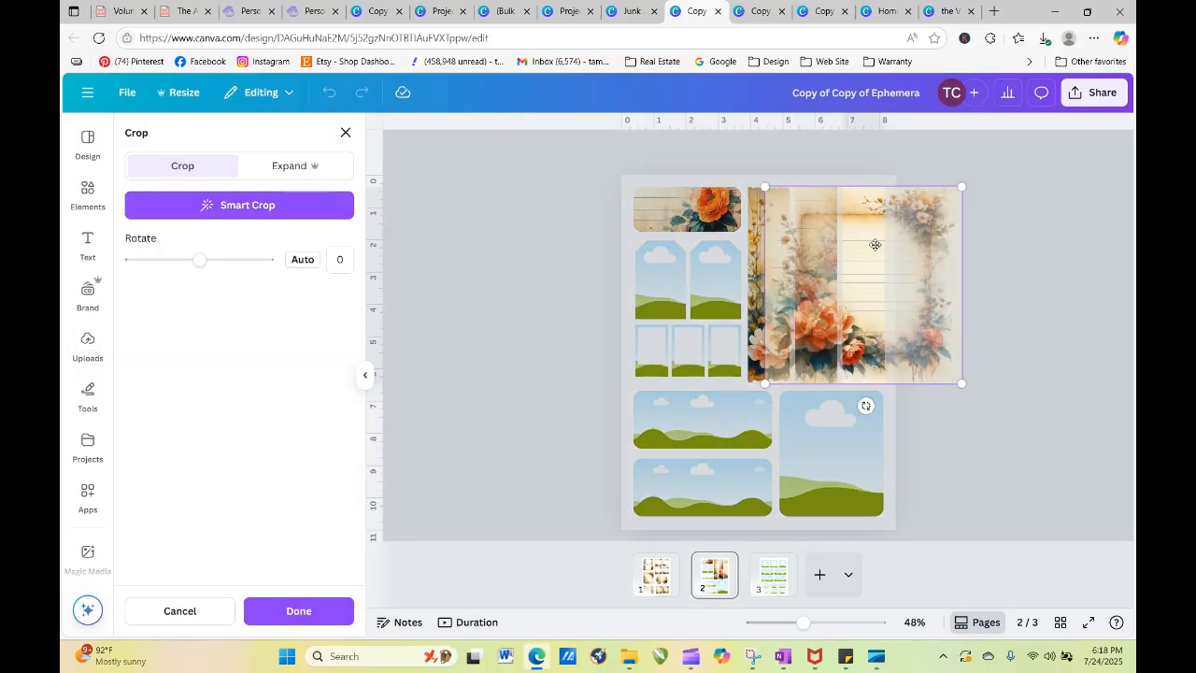
left_click_drag(875, 245, 801, 277)
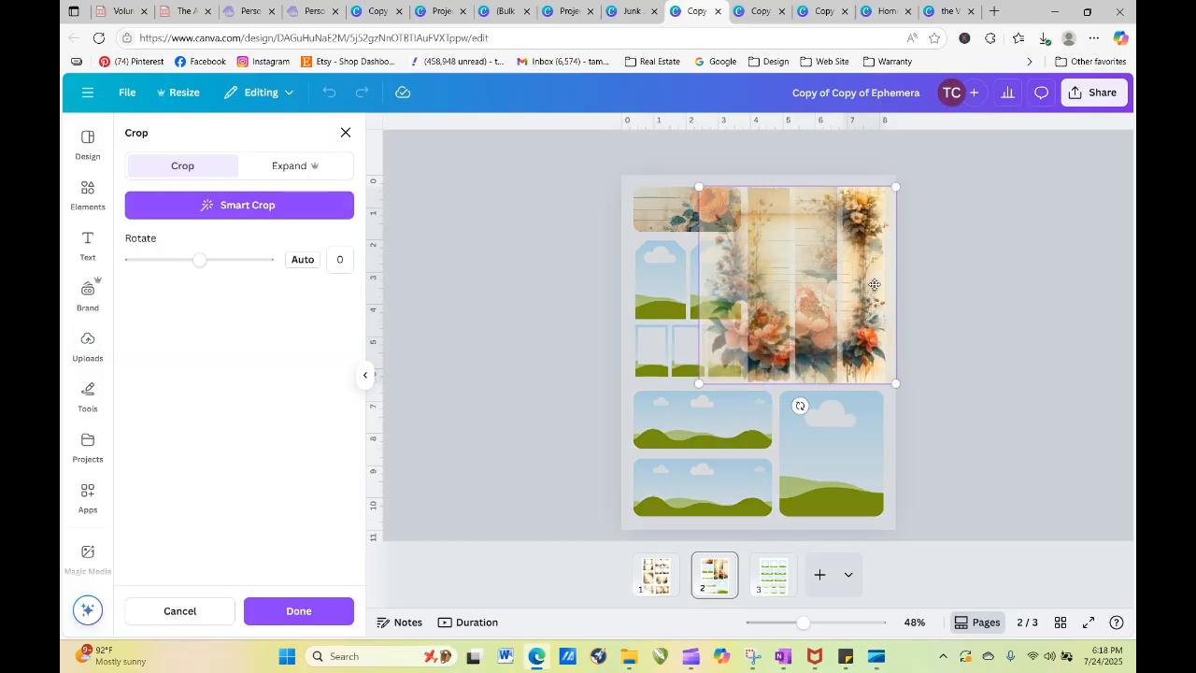
left_click_drag(875, 285, 876, 285)
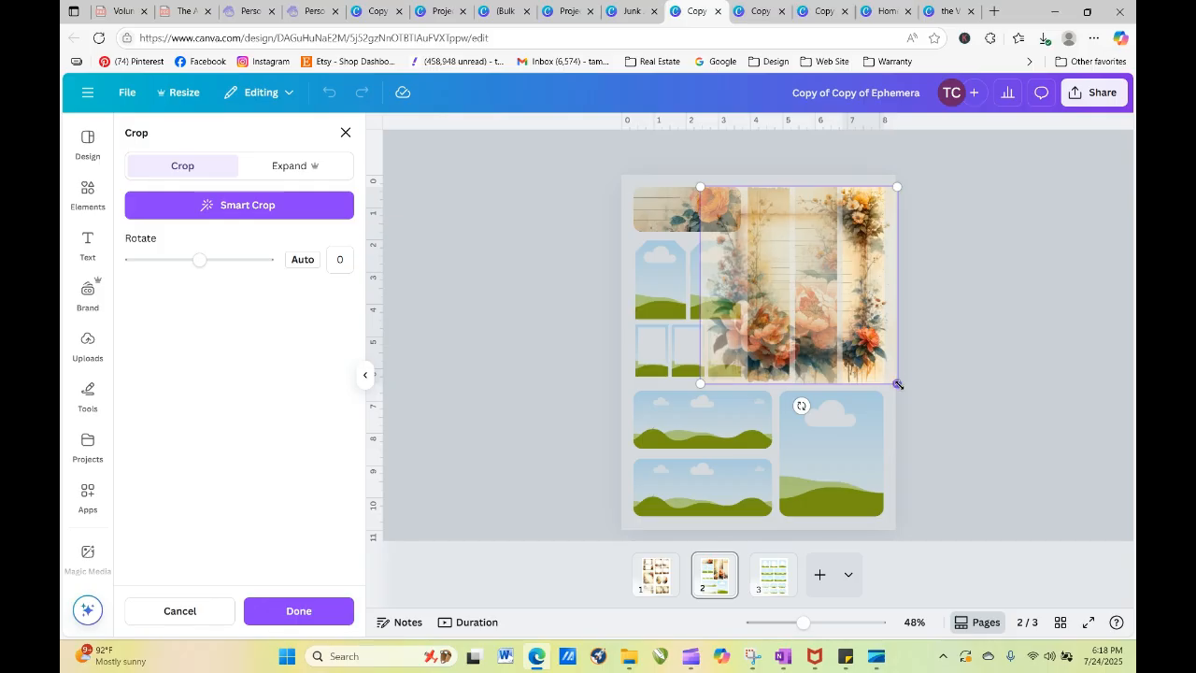
Step: Enlarge the image inside the right bookmark and reposition it so the yellow flower cluster fills the bookmark's upper part
left_click_drag(898, 384, 981, 490)
left_click_drag(924, 432, 857, 480)
left_click(984, 477)
left_click(984, 481)
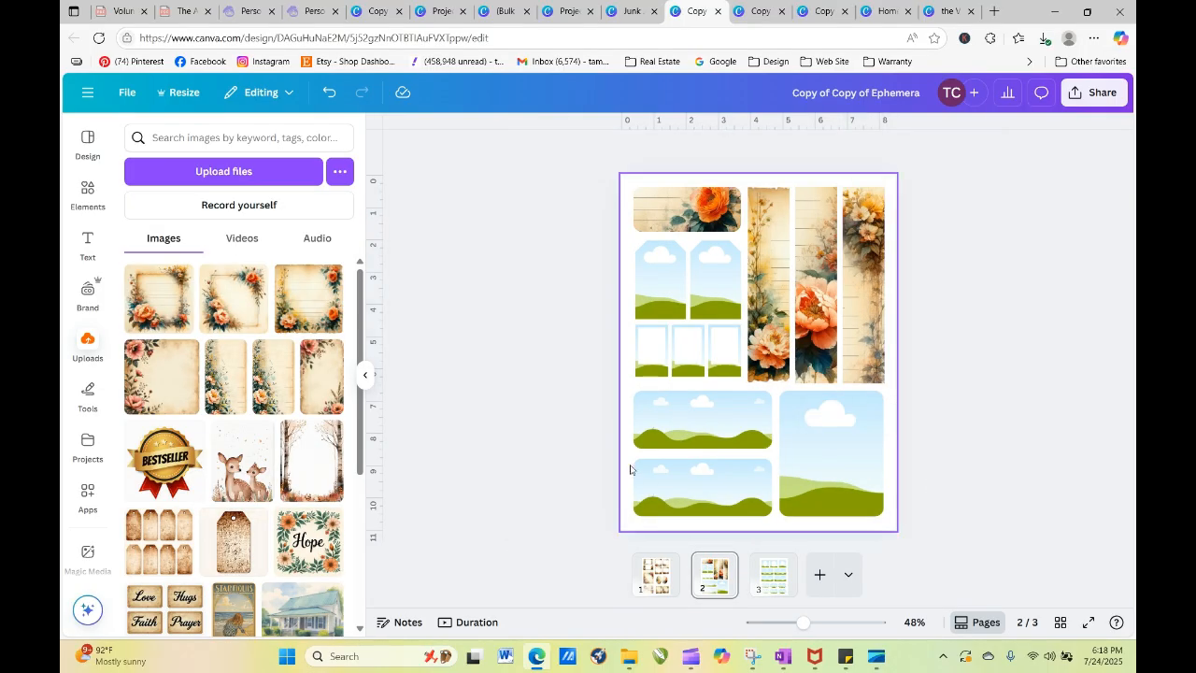
Step: Fill both tag frames with the torn-edge lined design, enlarging and positioning the left tag's image to show its lower-left flowers
left_click_drag(302, 311, 654, 328)
double_click(651, 299)
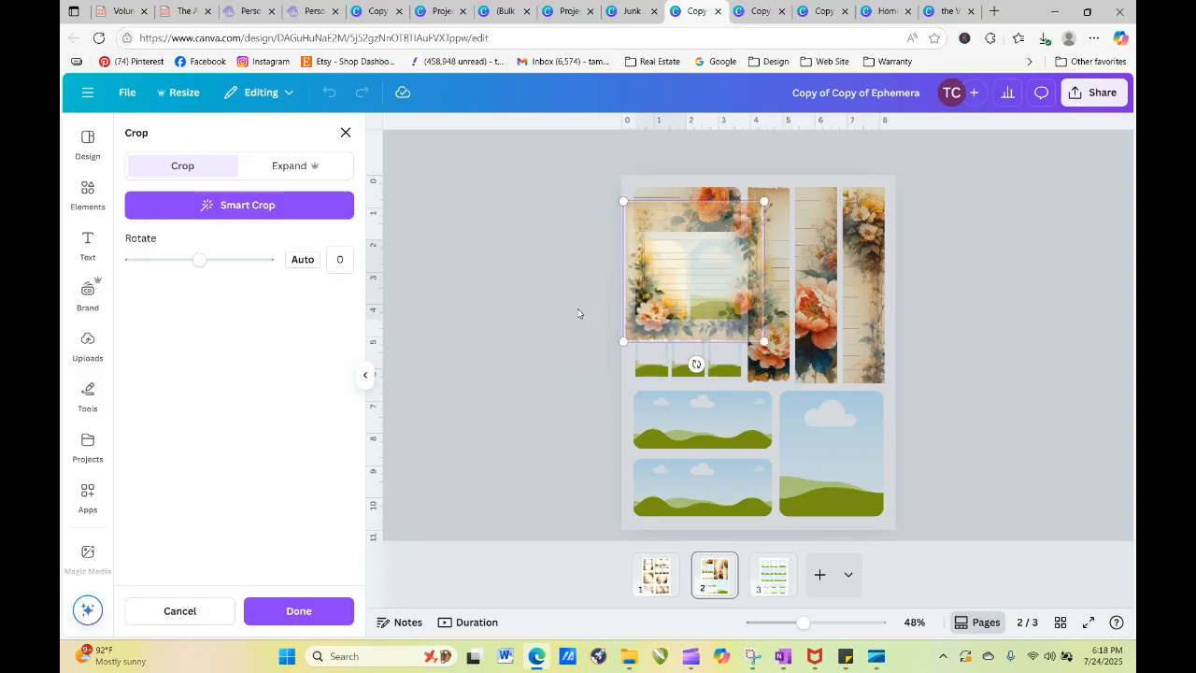
left_click(577, 311)
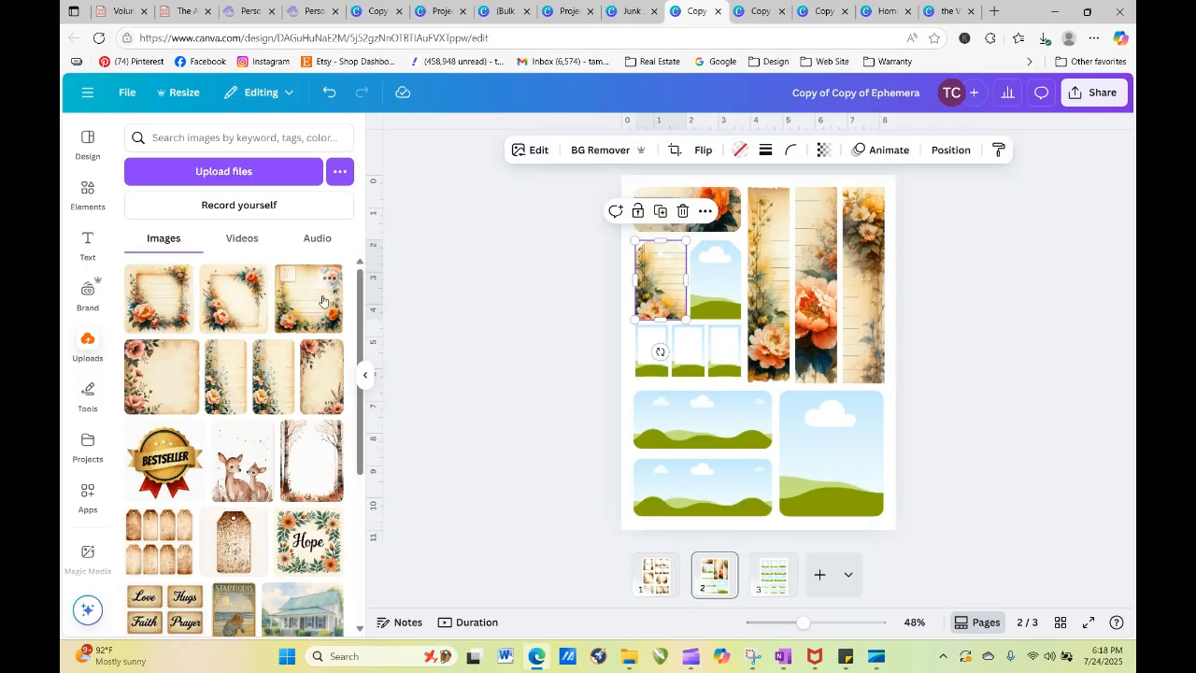
left_click_drag(312, 310, 715, 280)
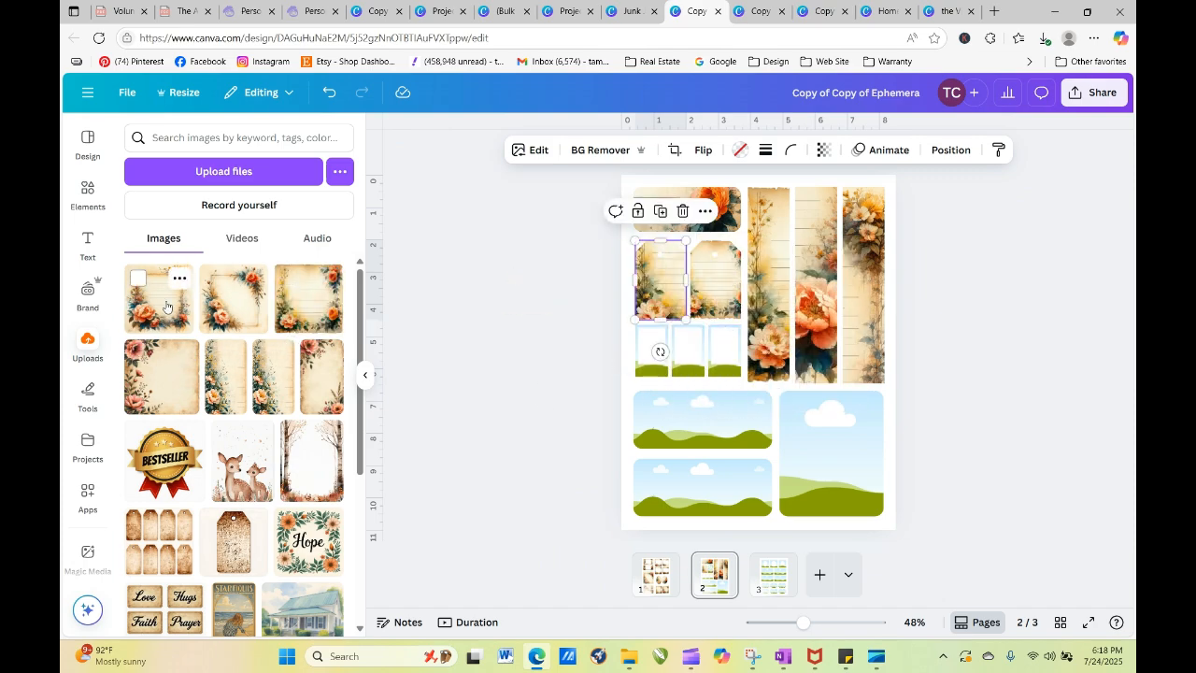
Step: Fill the upper wide label frame with the square lined peony design and open its image for repositioning
left_click_drag(178, 280, 676, 419)
double_click(676, 418)
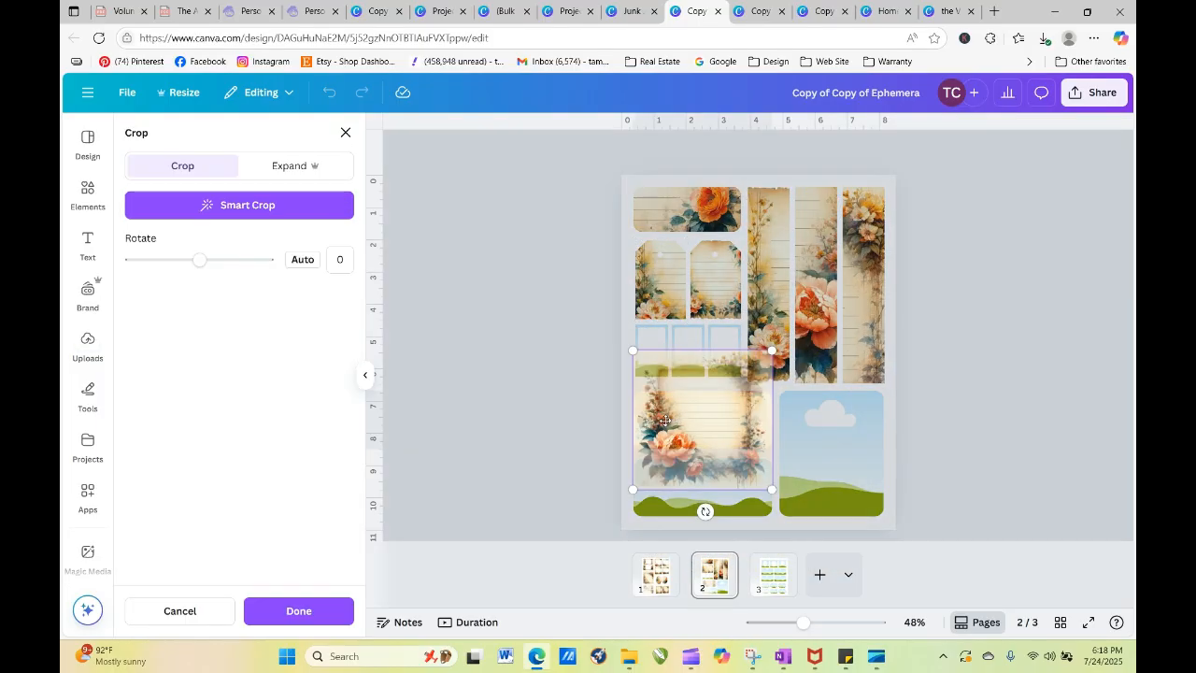
Step: Rotate the image in the upper wide frame about a quarter turn and enlarge it so the large peony fills the frame
left_click_drag(705, 511, 562, 428)
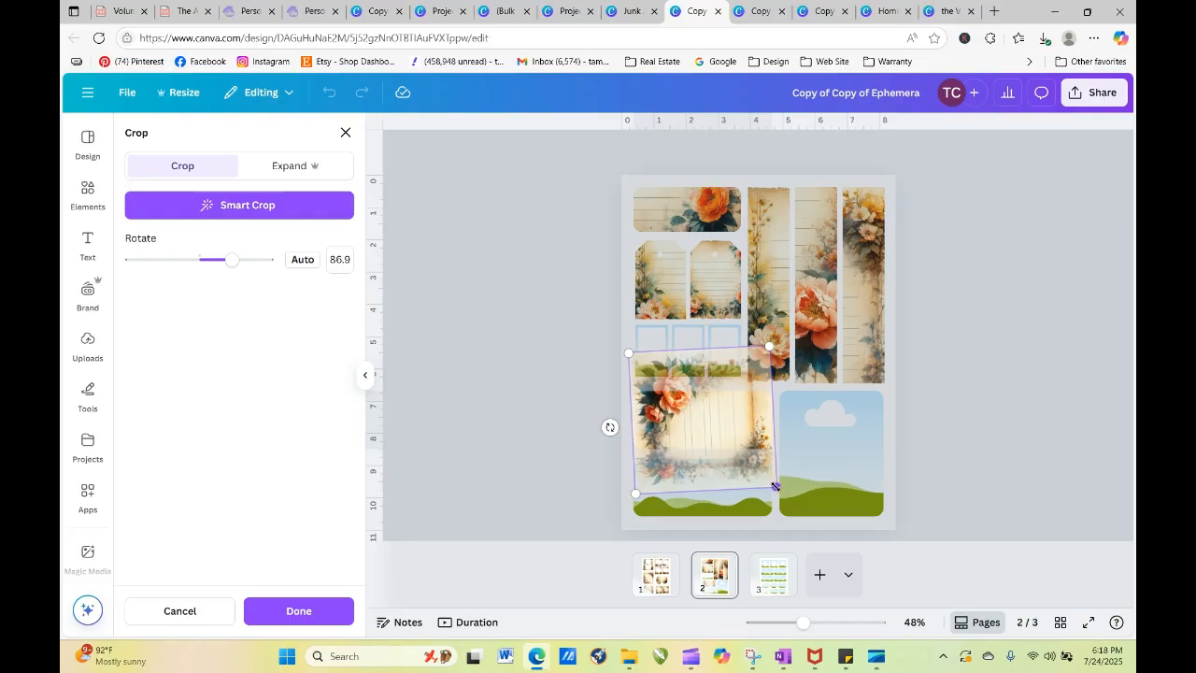
left_click_drag(774, 486, 879, 561)
left_click(598, 468)
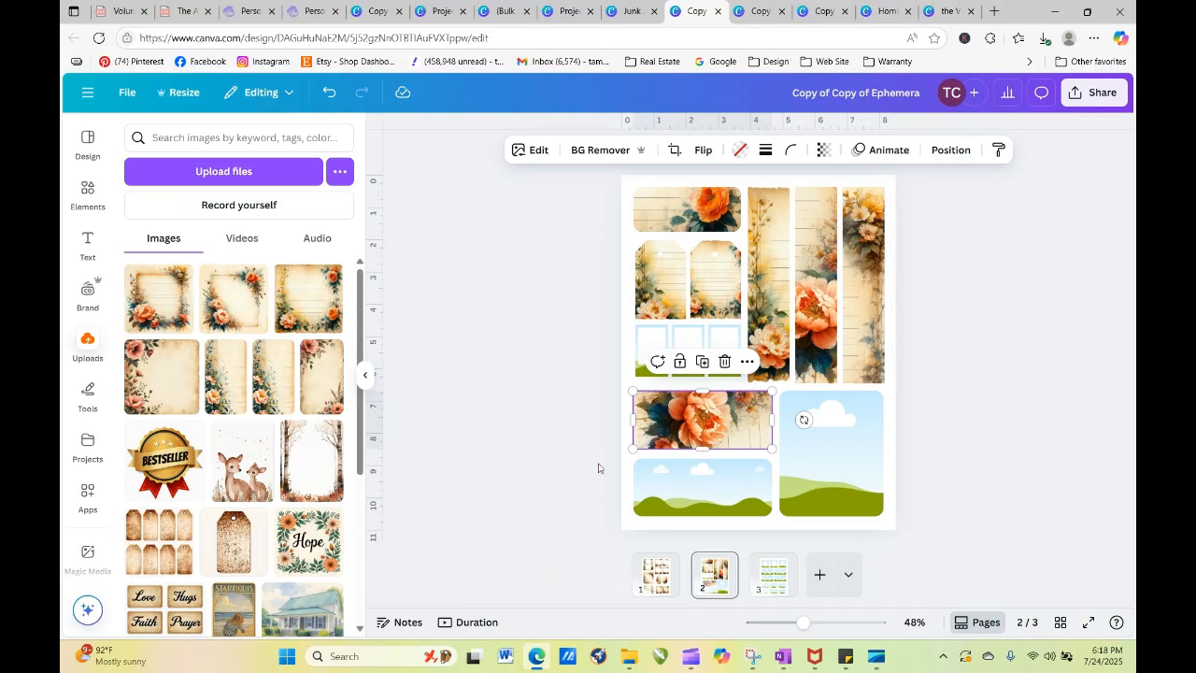
mouse_move(719, 432)
left_mouse_down()
mouse_move(688, 426)
mouse_move(715, 428)
left_mouse_up()
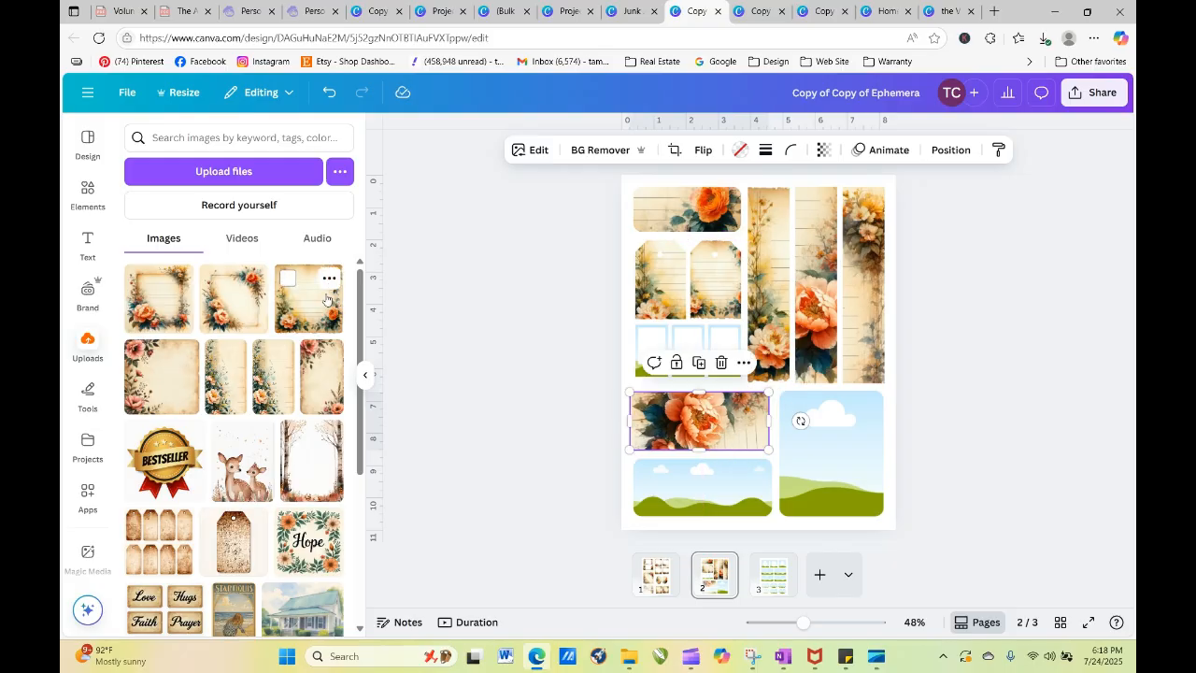
Step: Fill the lower wide frame and the large lower-right frame with the lined floral paper, cropping the wide one to the paper's bottom flowers
left_click_drag(318, 299, 701, 475)
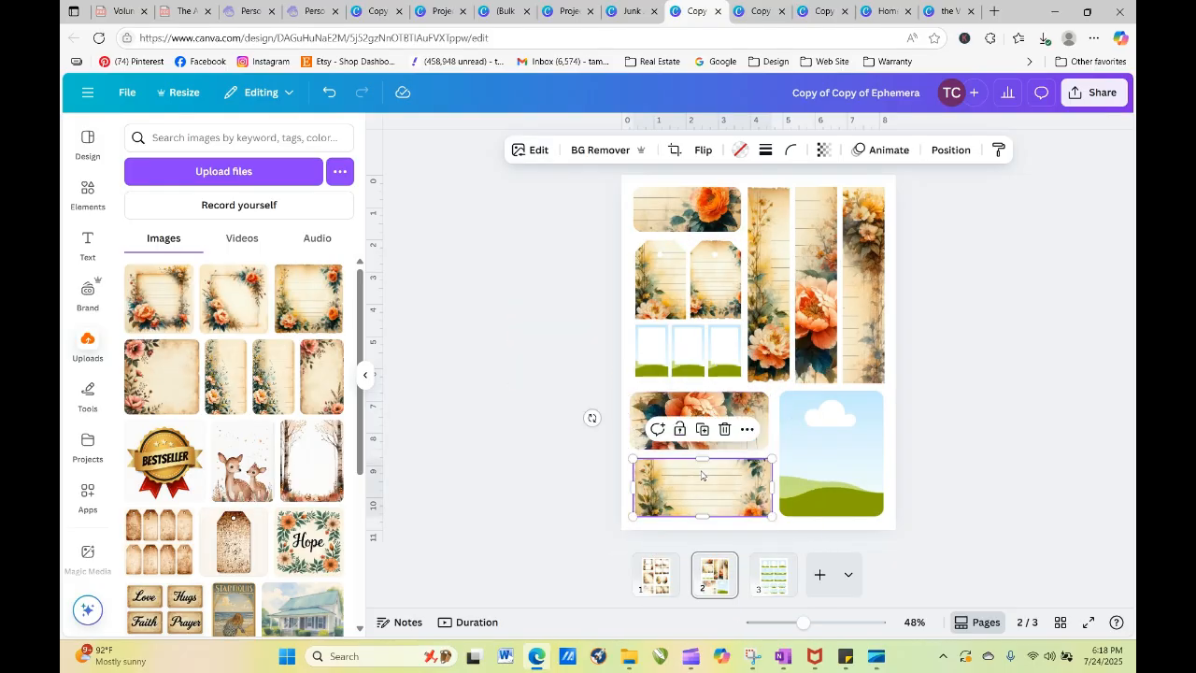
double_click(701, 475)
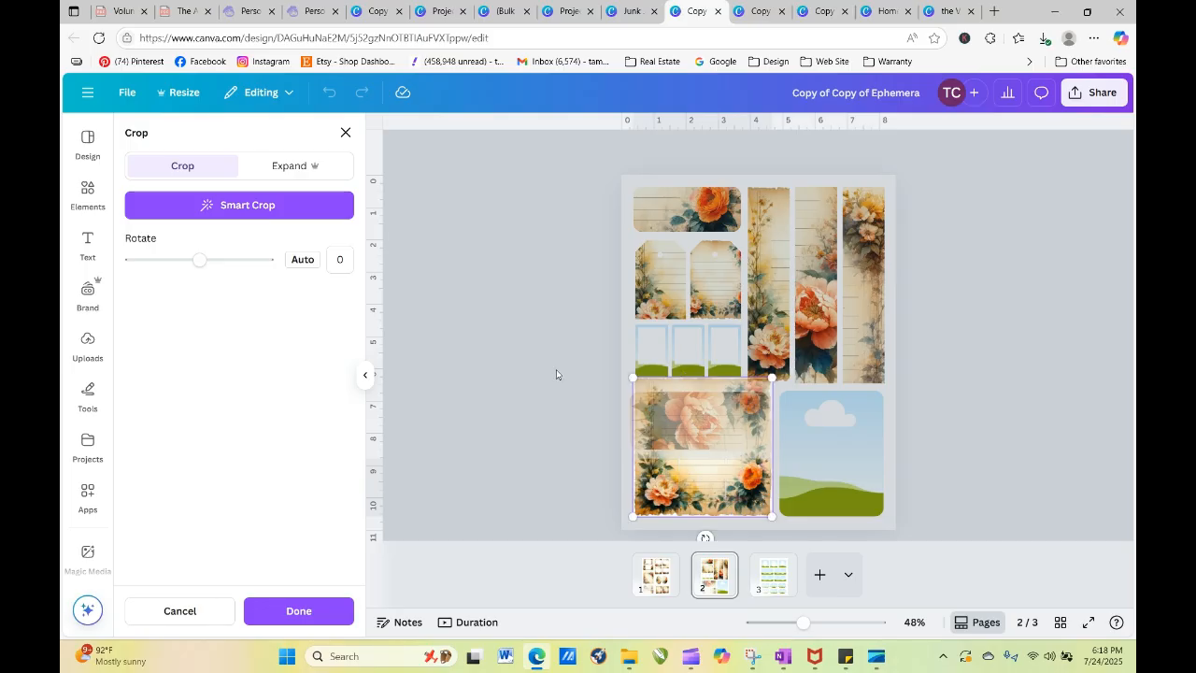
left_click(555, 372)
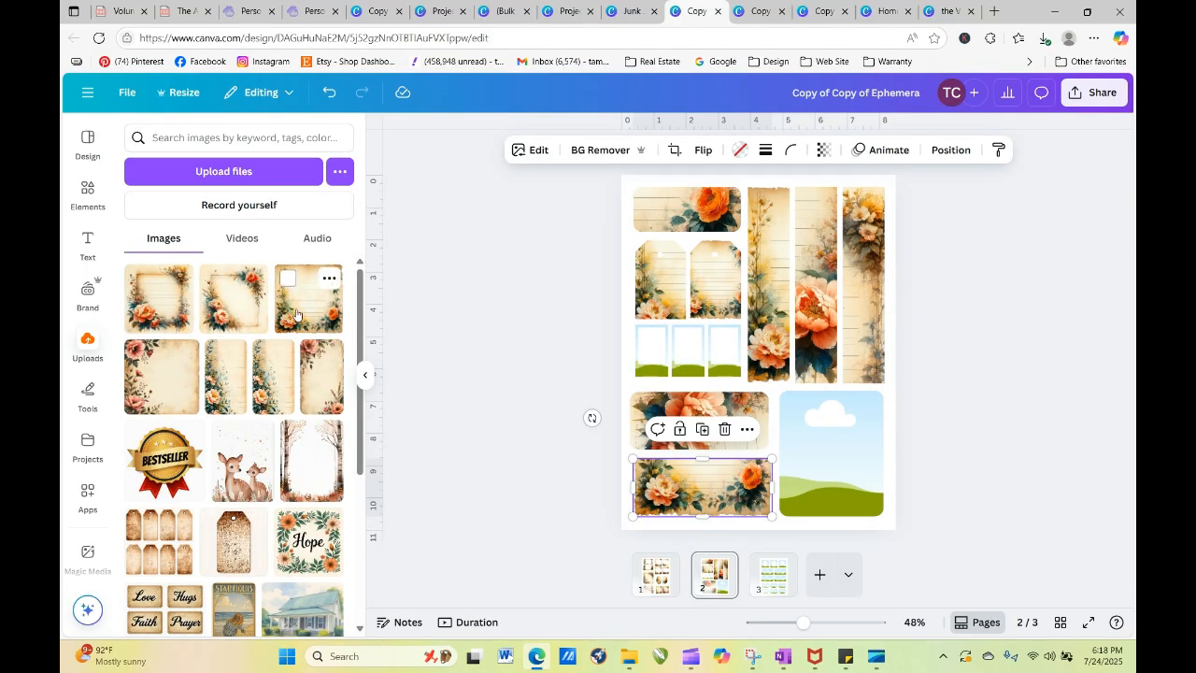
left_click_drag(295, 315, 832, 458)
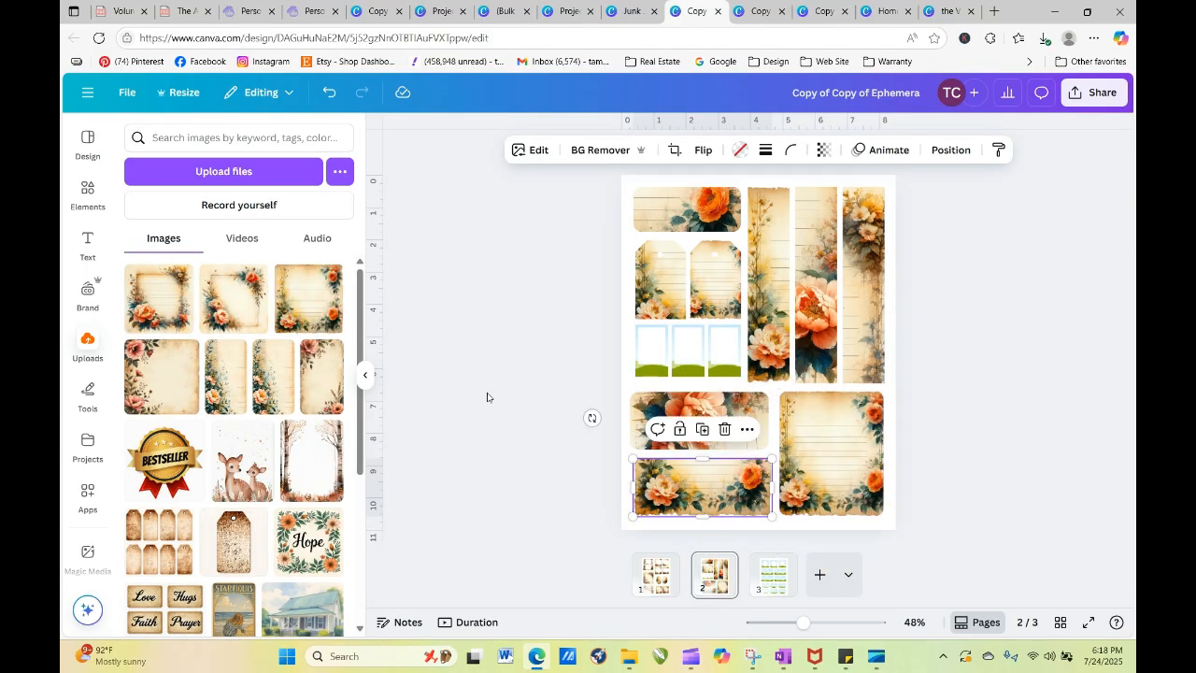
left_click(1090, 366)
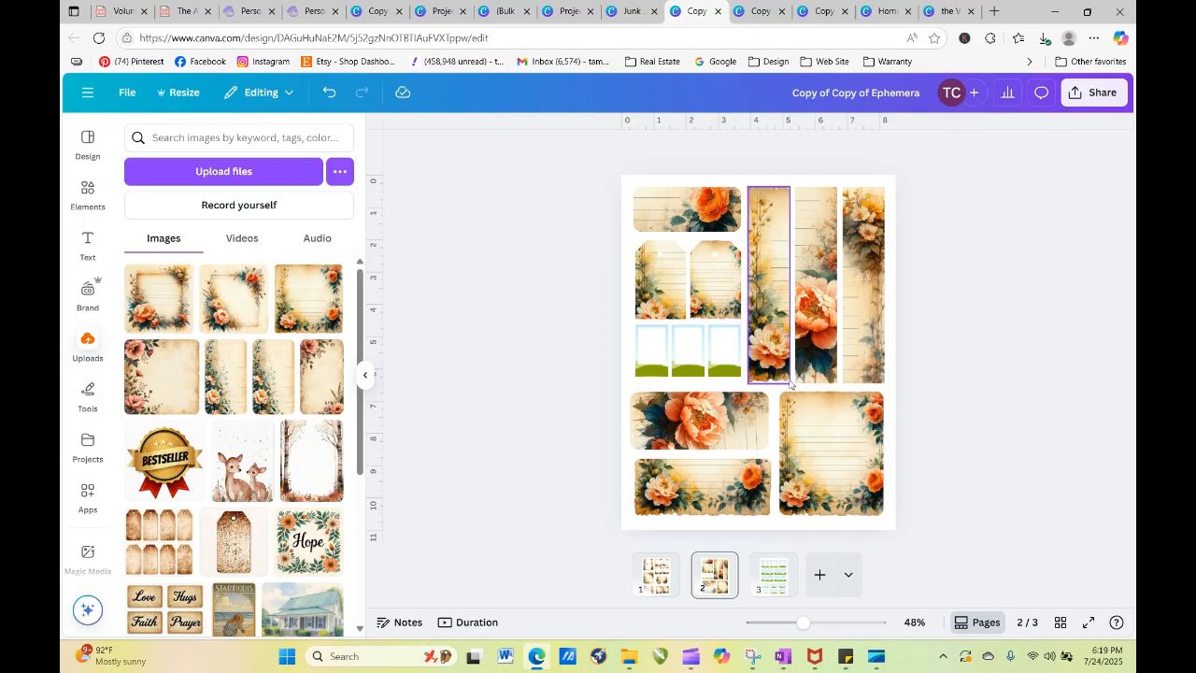
Step: Duplicate page 2 and fill the copy's upper-left frame with the distressed tag image, enlarged until its texture covers the frame
left_click(720, 564)
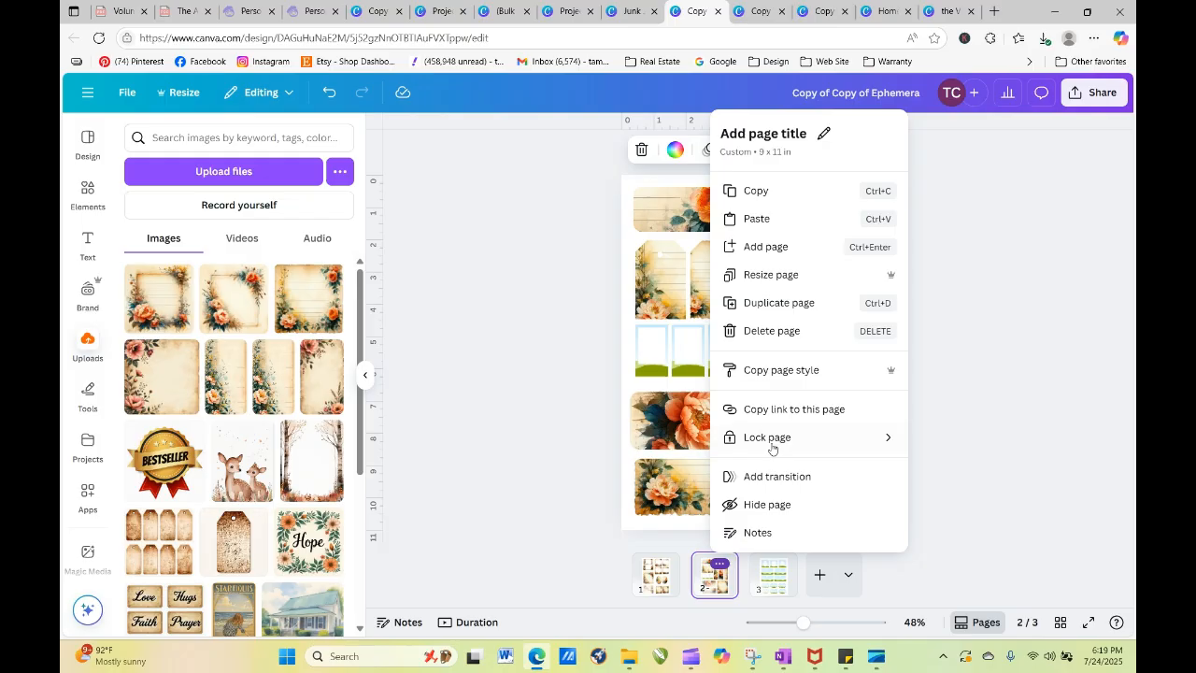
left_click(775, 301)
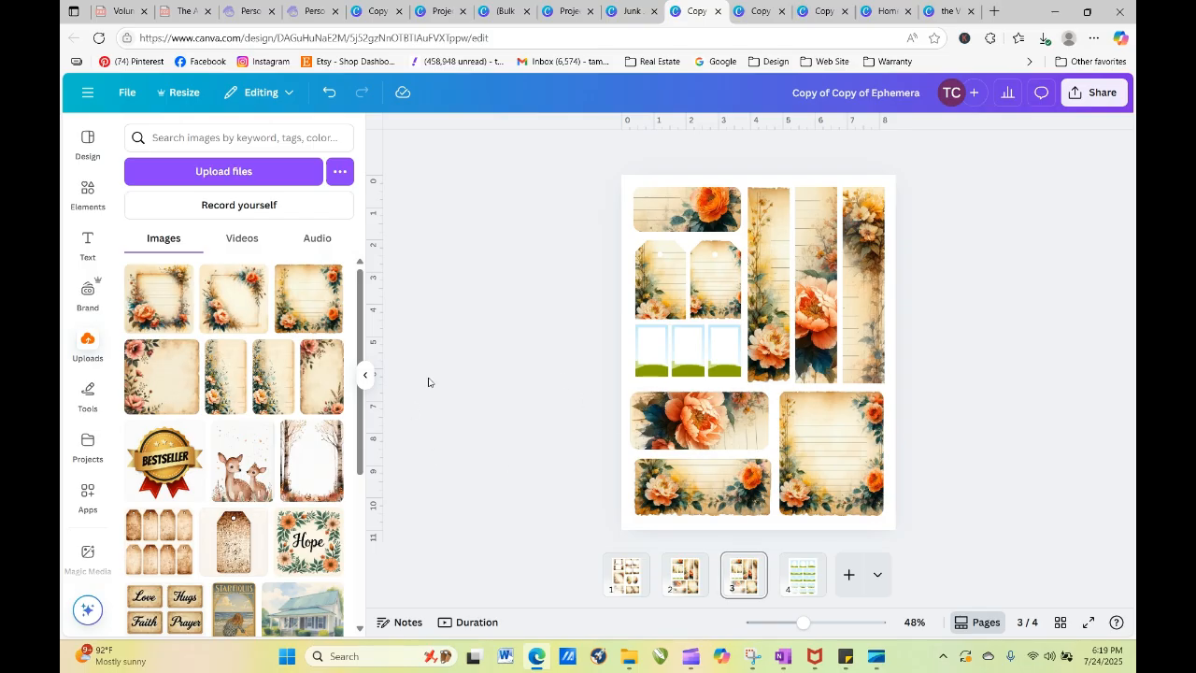
scroll(360, 423, "down", 2)
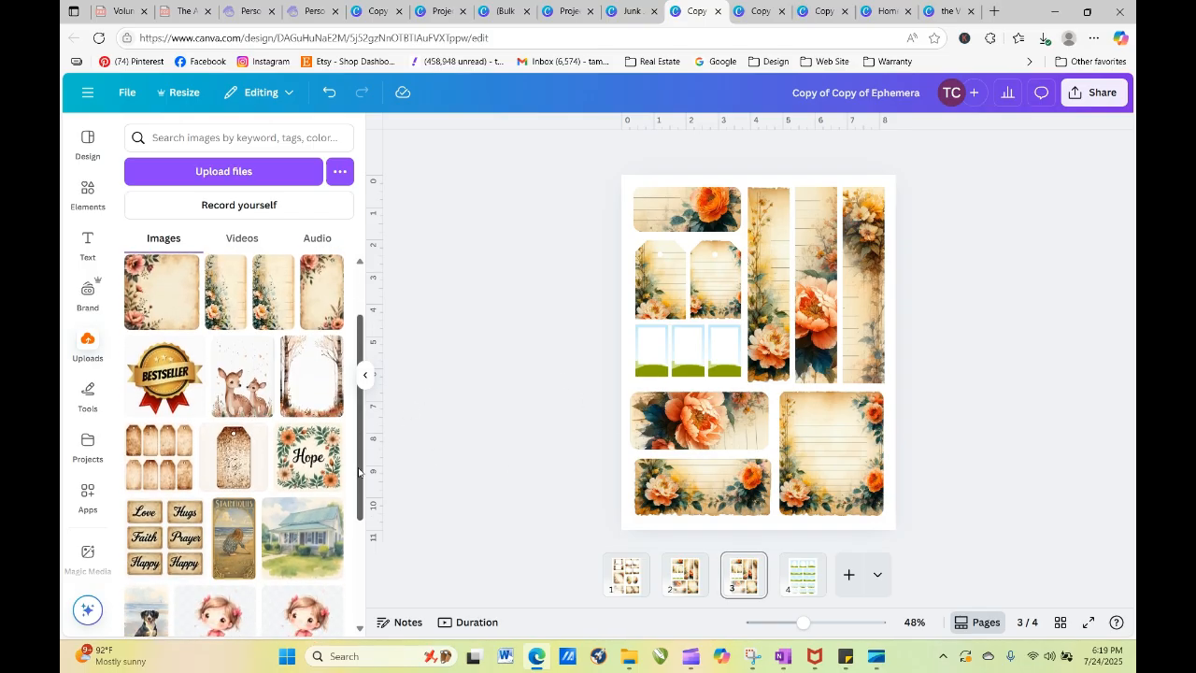
left_click_drag(230, 429, 646, 198)
double_click(647, 199)
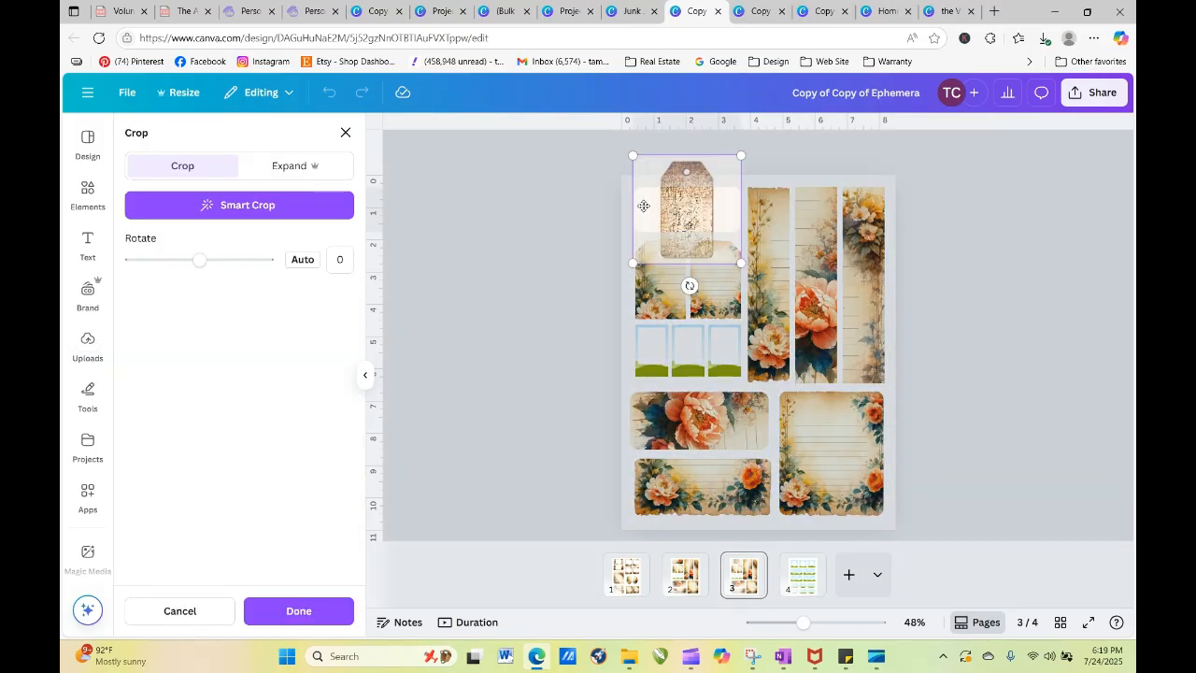
left_click_drag(635, 157, 547, 120)
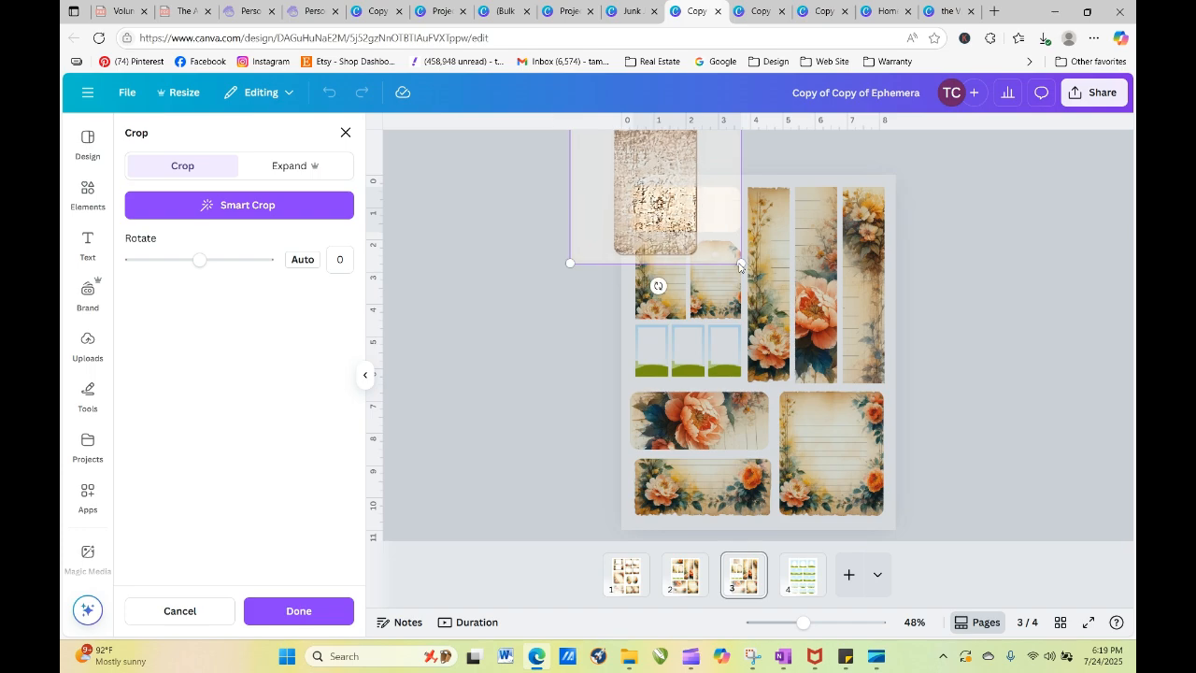
left_click_drag(742, 264, 802, 324)
left_click(569, 362)
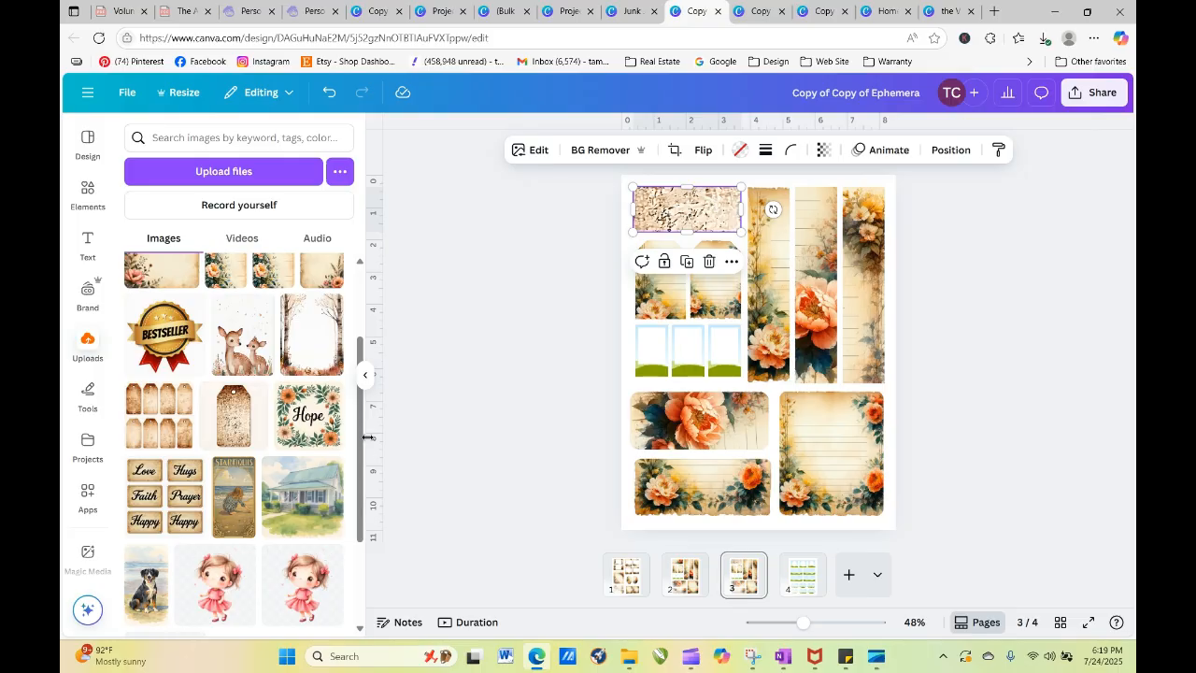
Step: Replace the images in the two tag frames and the large lower-right frame with the uploaded meadow grass pictures
scroll(364, 437, "down", 10)
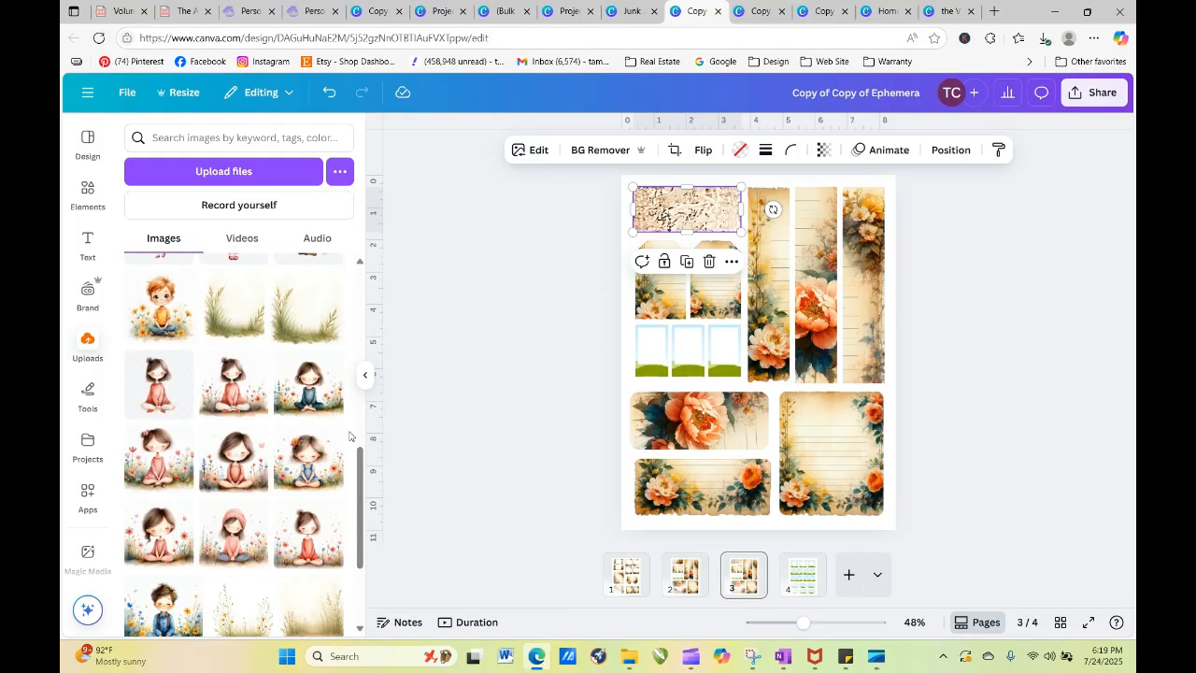
left_click_drag(325, 622, 721, 301)
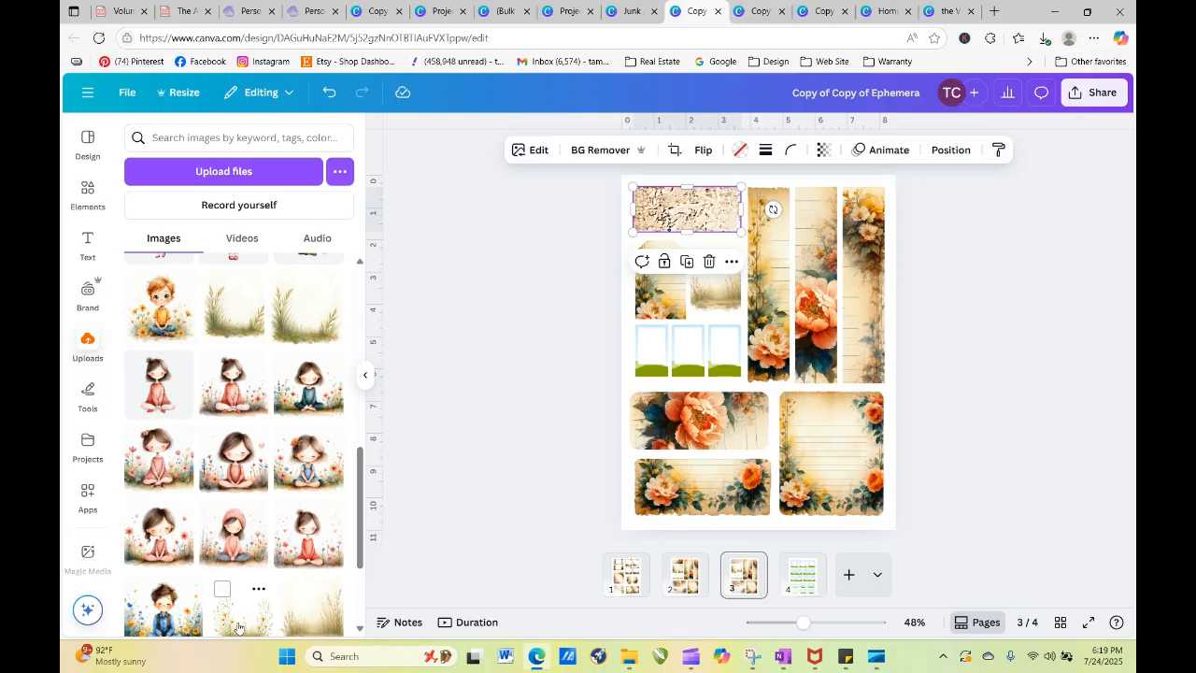
left_click_drag(231, 631, 666, 291)
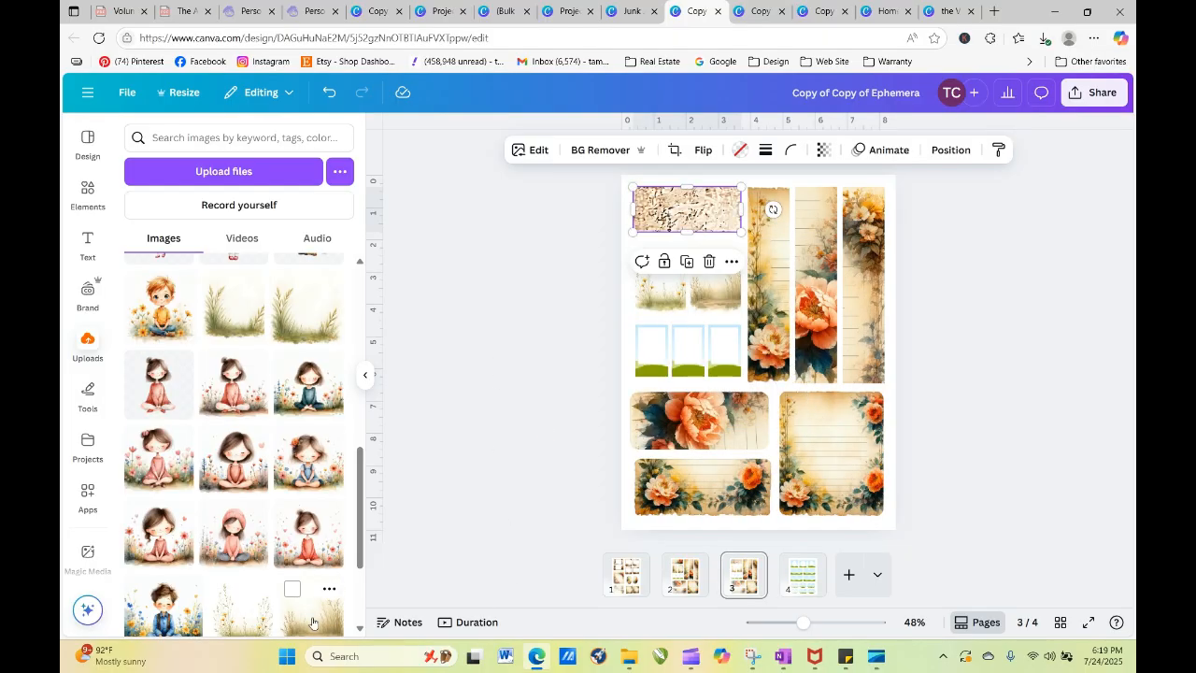
left_click_drag(313, 612, 816, 459)
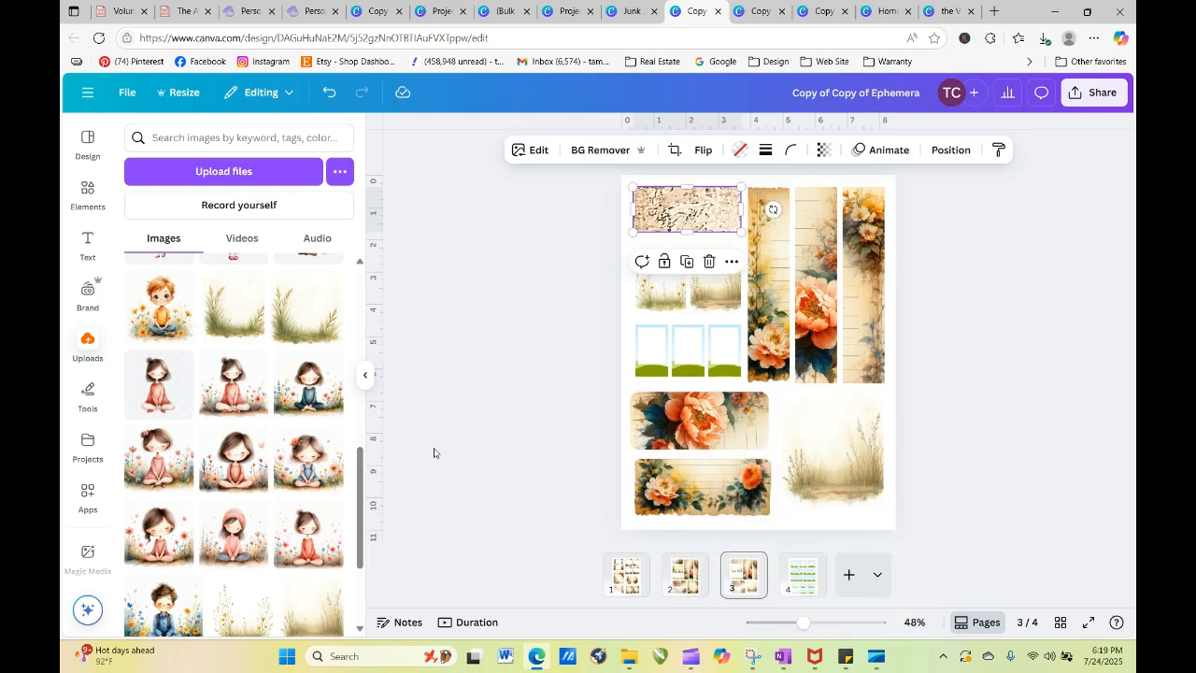
Step: Flip the meadow grass image in the large lower-right frame horizontally
left_click(705, 149)
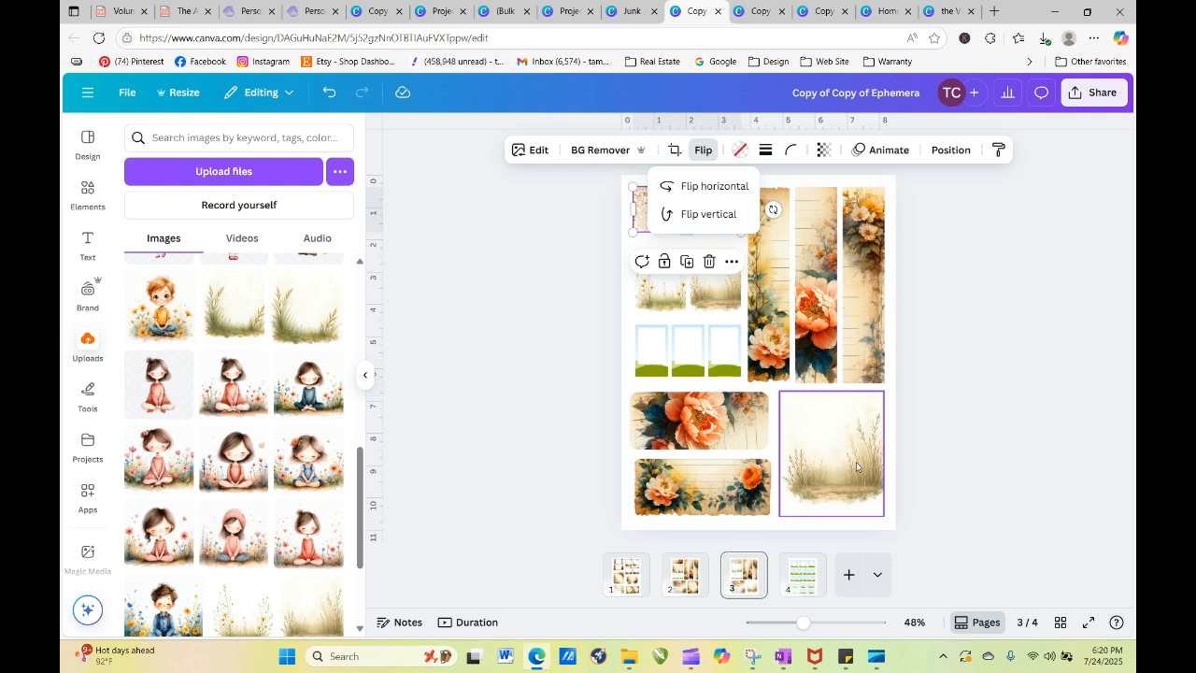
left_click(717, 185)
left_click(703, 149)
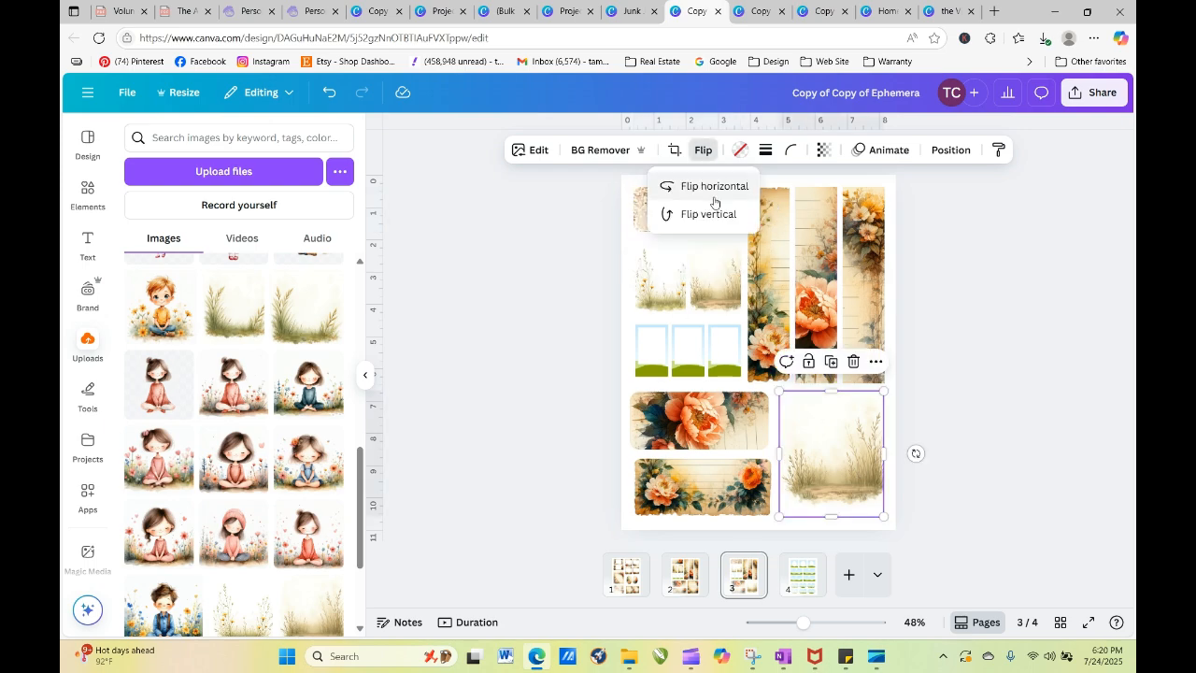
left_click(714, 186)
left_click(981, 450)
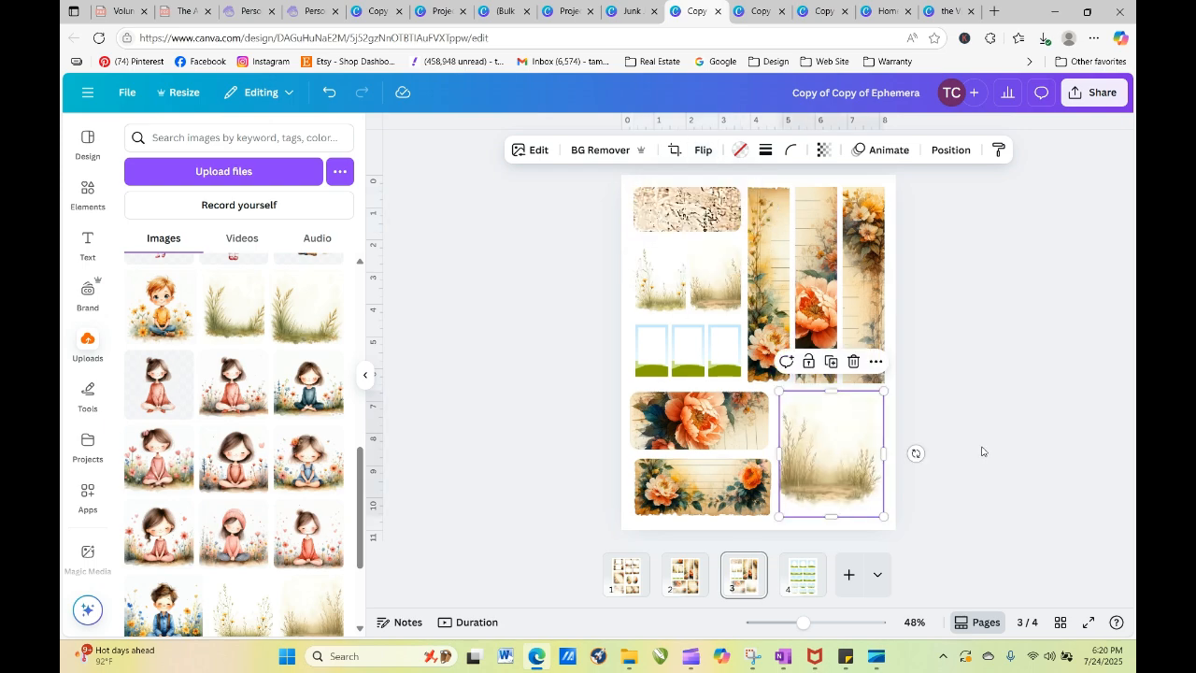
Step: Enlarge the meadow image inside the large frame and shift it down so the grasses sit along the bottom edge
double_click(819, 475)
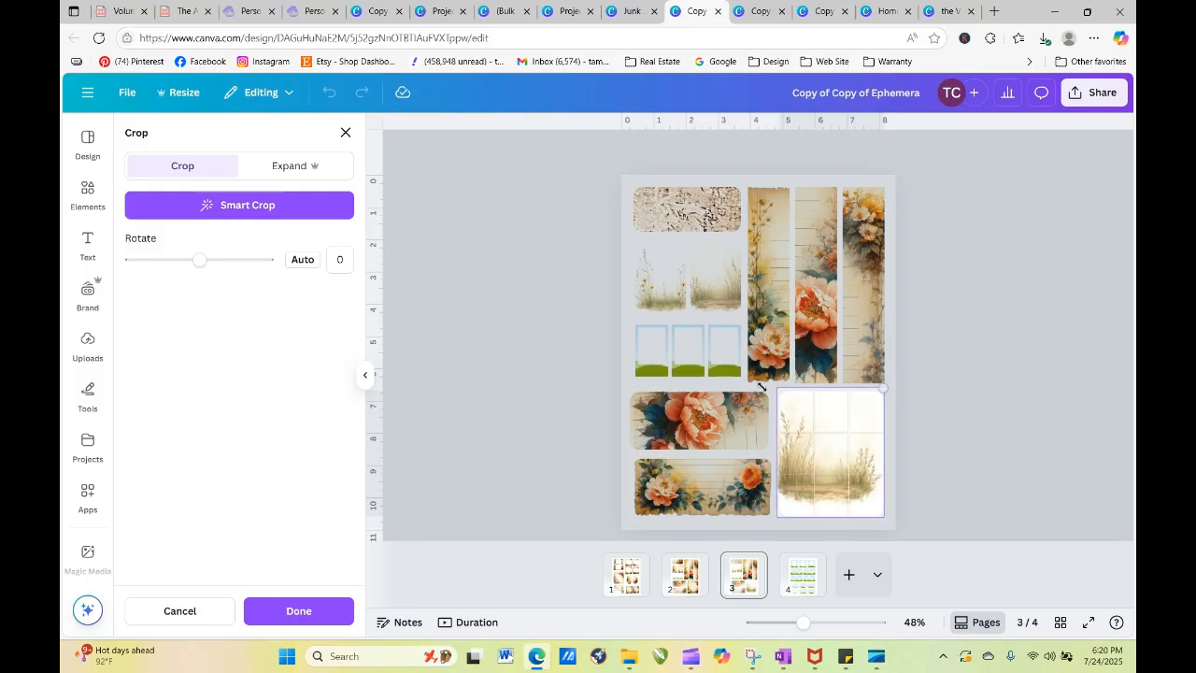
left_click_drag(761, 386, 723, 323)
left_click_drag(832, 450, 846, 523)
left_click(995, 498)
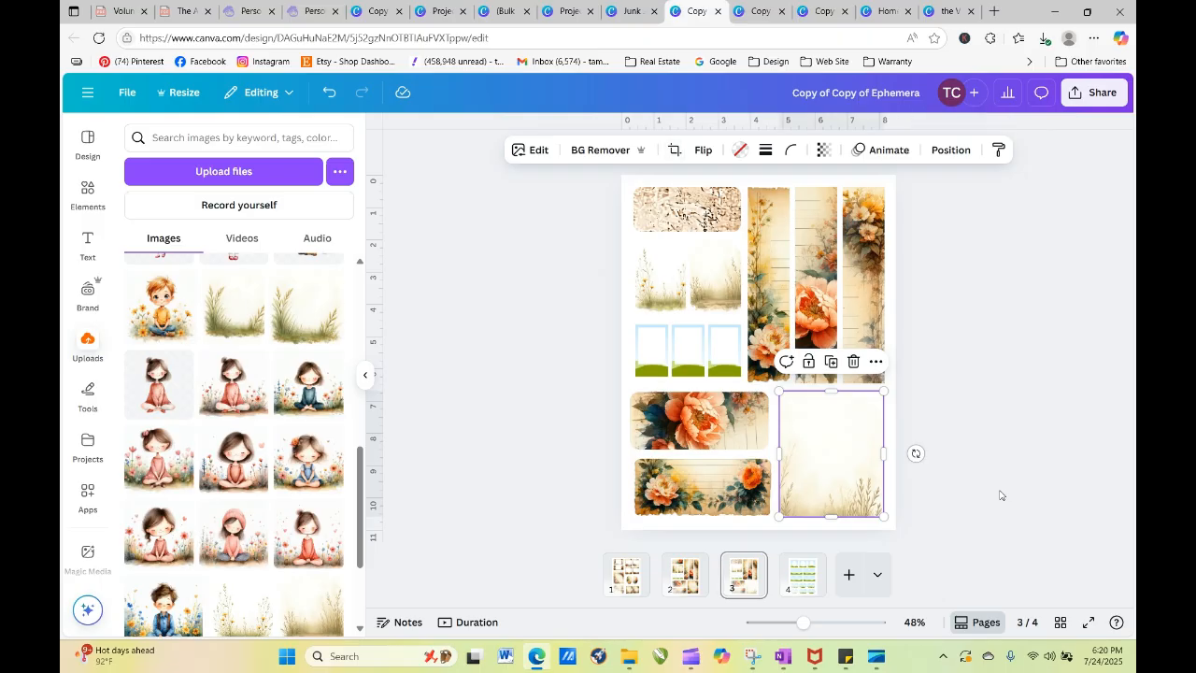
left_click(1034, 342)
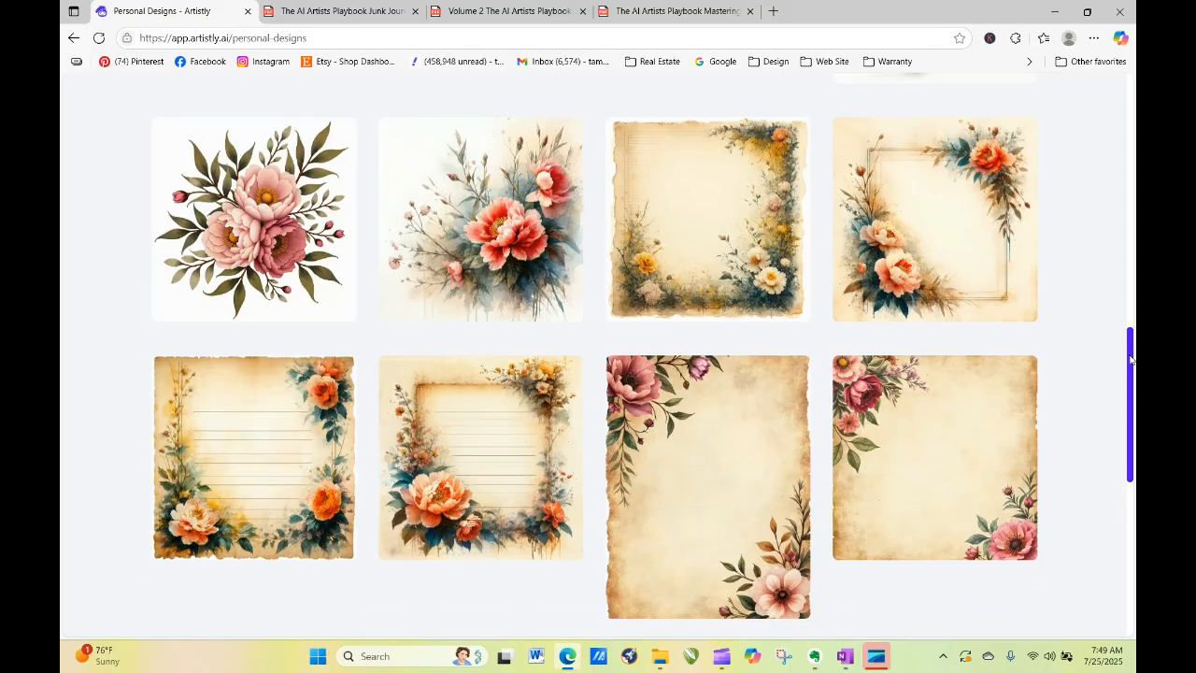
Step: Return to the start of the Artistly personal designs and show only the junk journal folder
left_click_drag(1131, 359, 1131, 105)
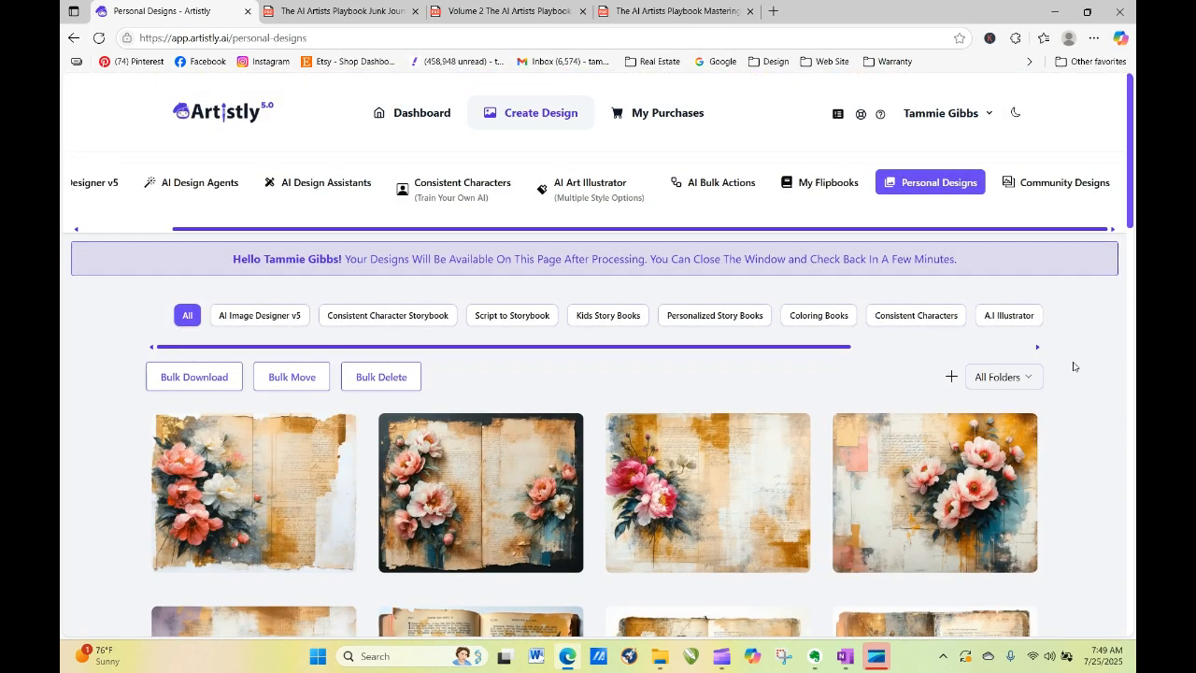
left_click(984, 383)
type("ju")
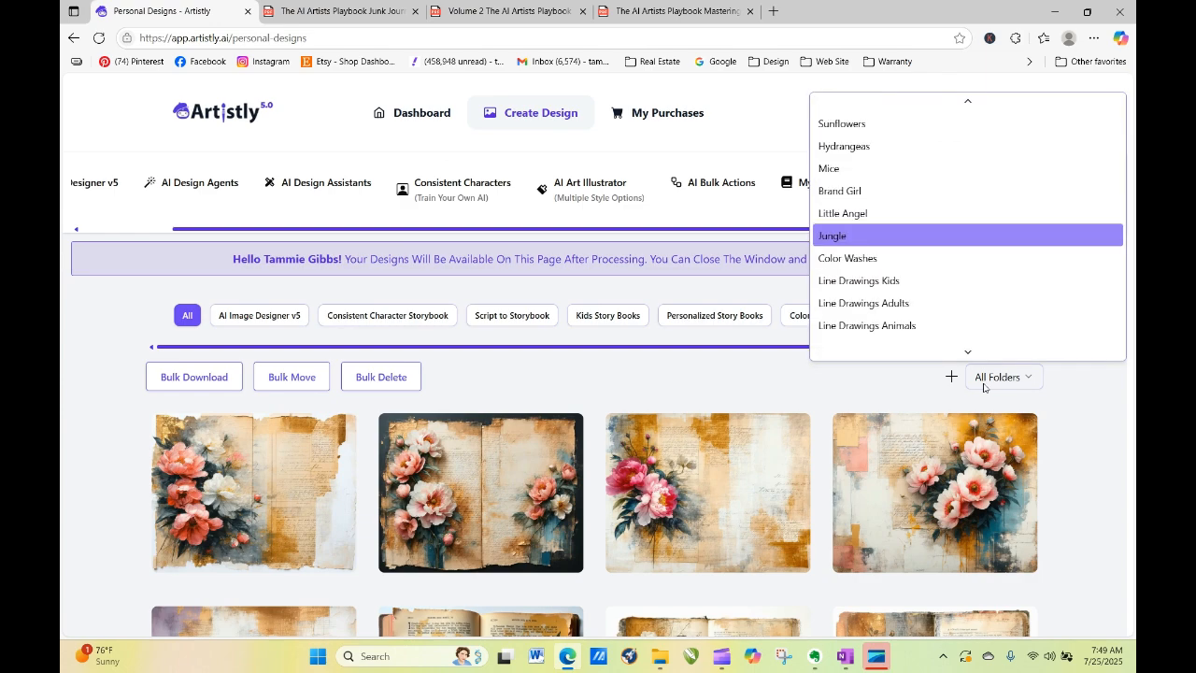
type("nk")
key("Return")
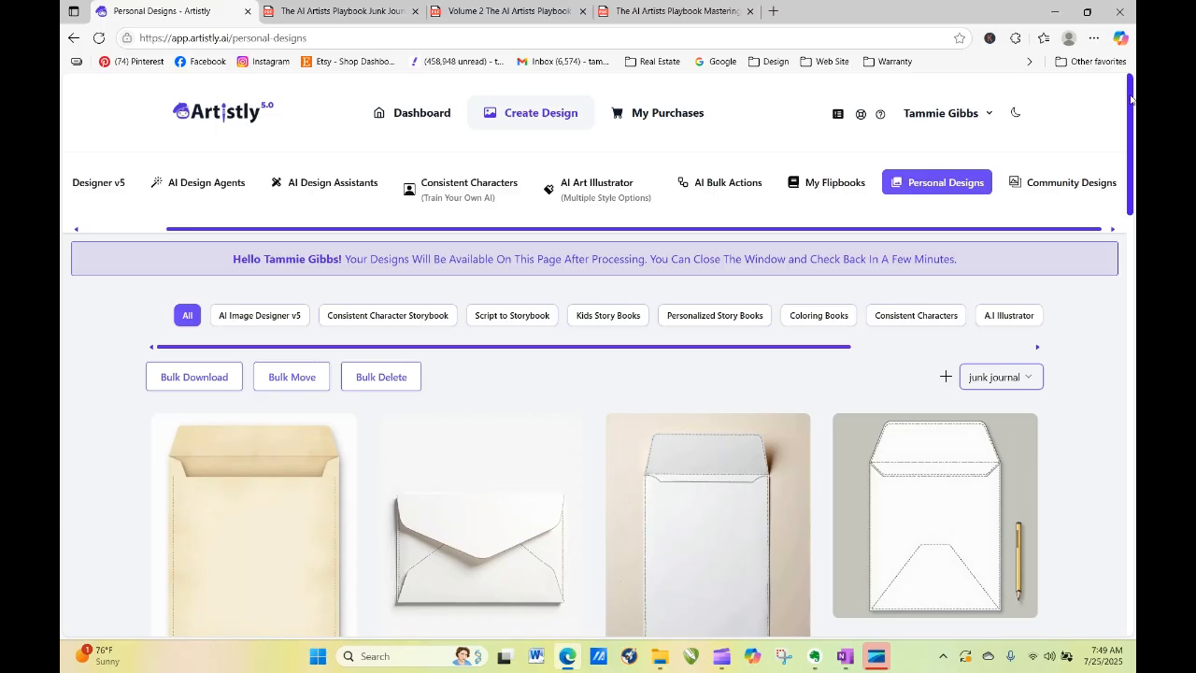
Step: Browse the junk journal folder's envelopes, papers, tags, word strips and watercolor designs, repeatedly loading more of them
left_click_drag(1130, 97, 1133, 538)
left_click(570, 555)
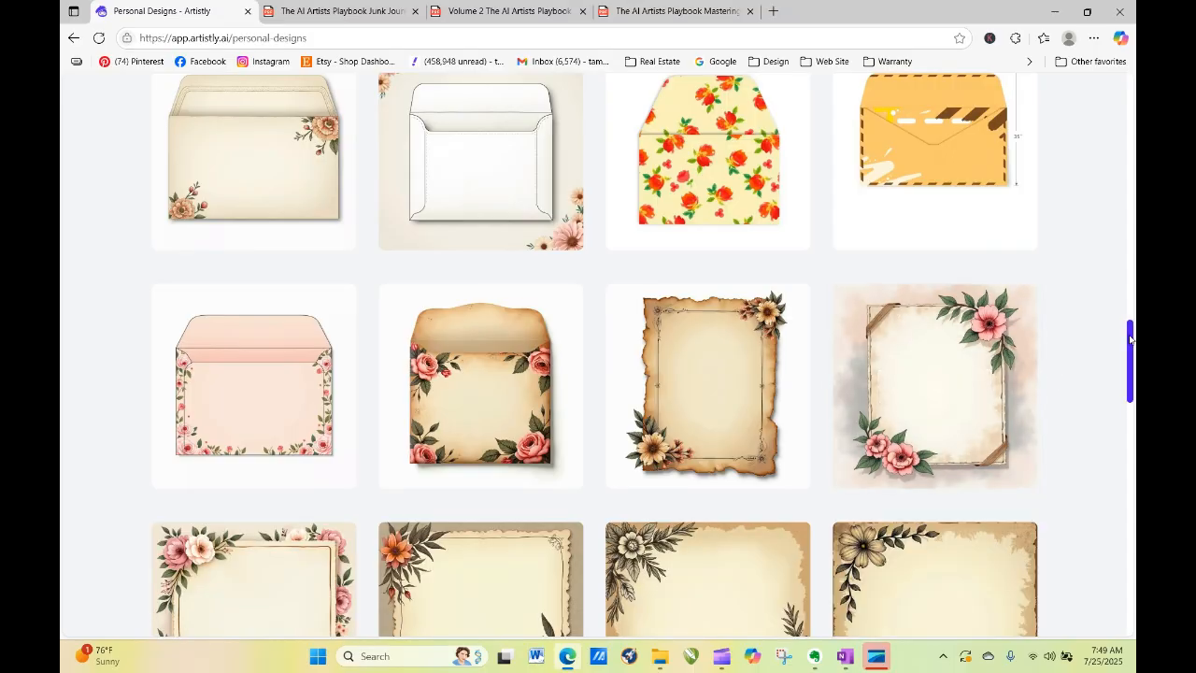
left_click_drag(1132, 349, 1133, 598)
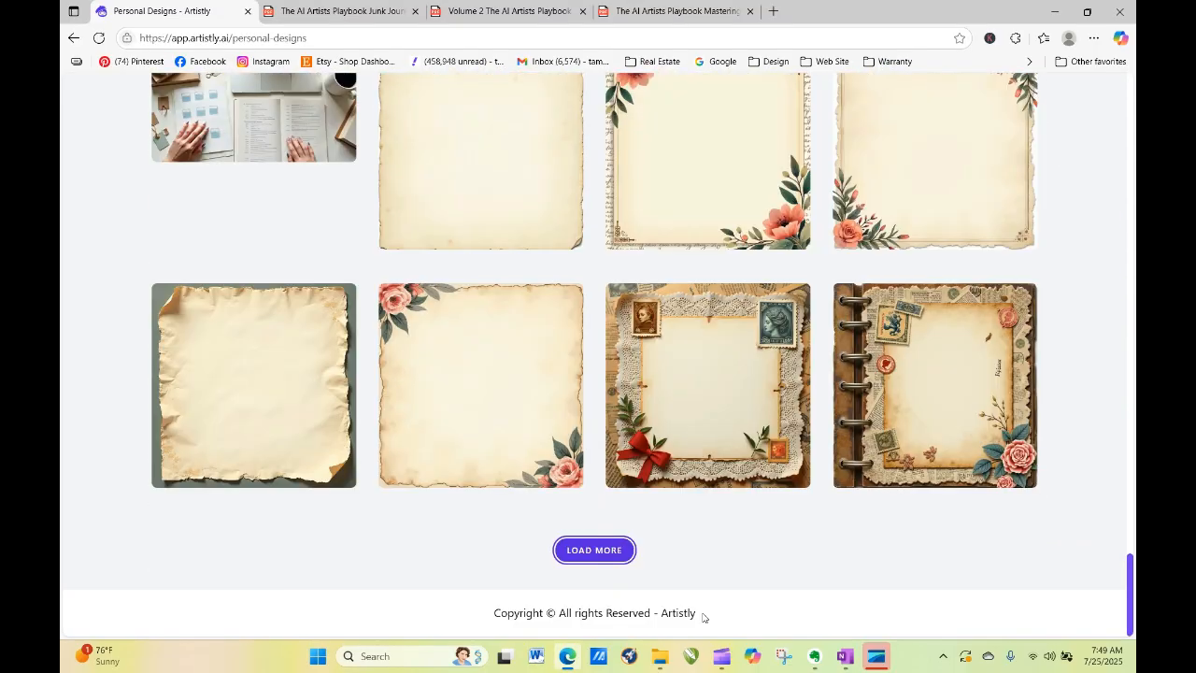
left_click(580, 549)
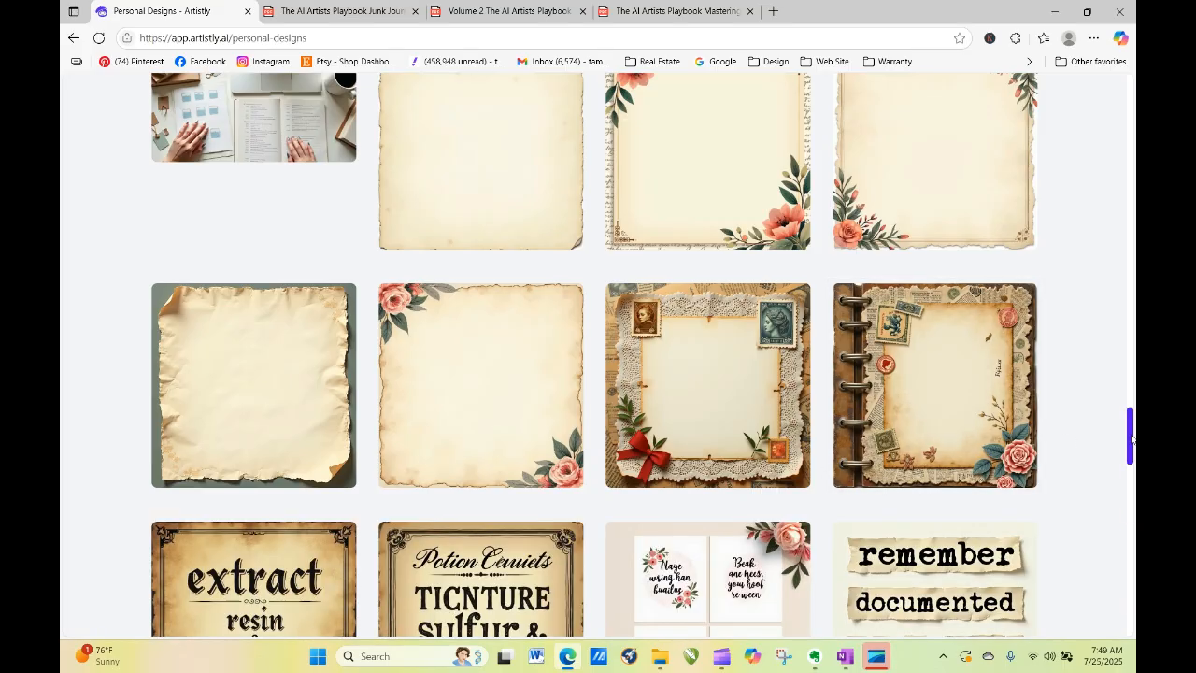
left_click_drag(1131, 438, 1132, 609)
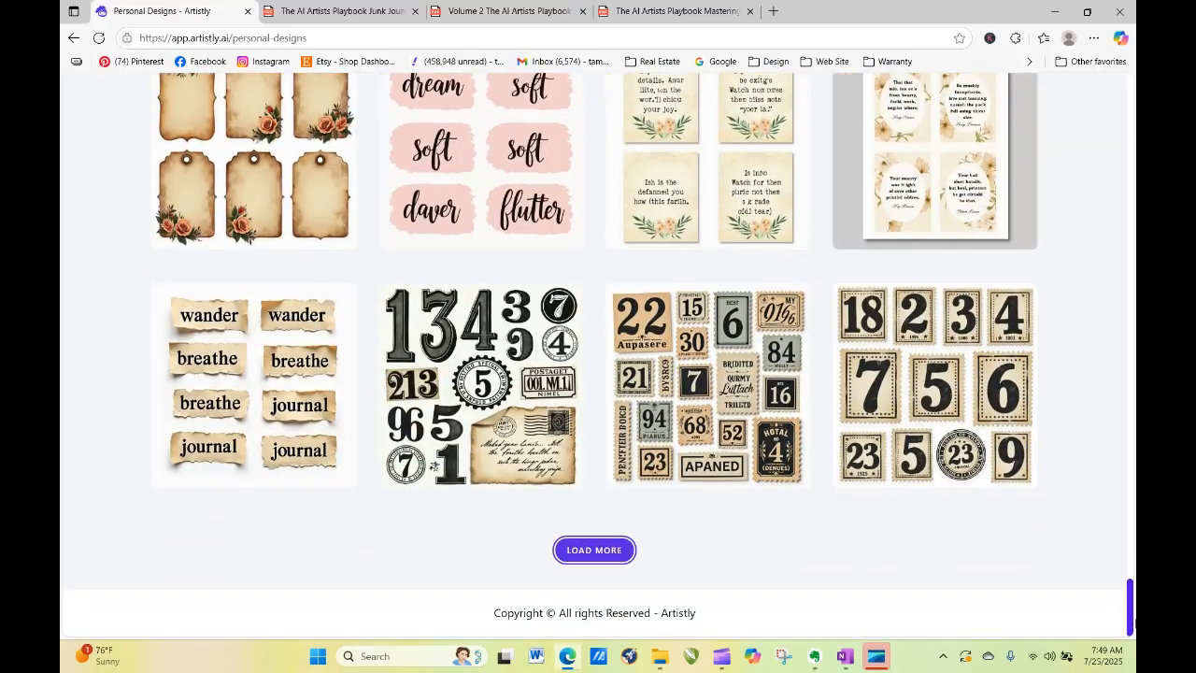
left_click(627, 550)
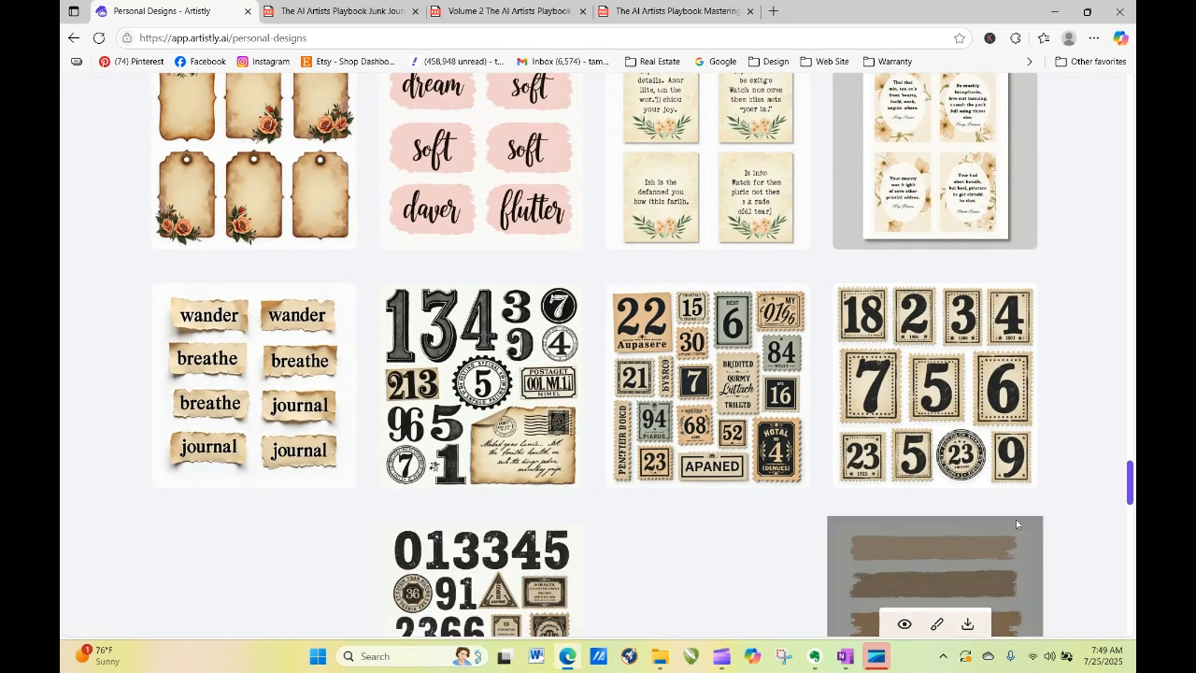
left_click_drag(1133, 478, 1131, 614)
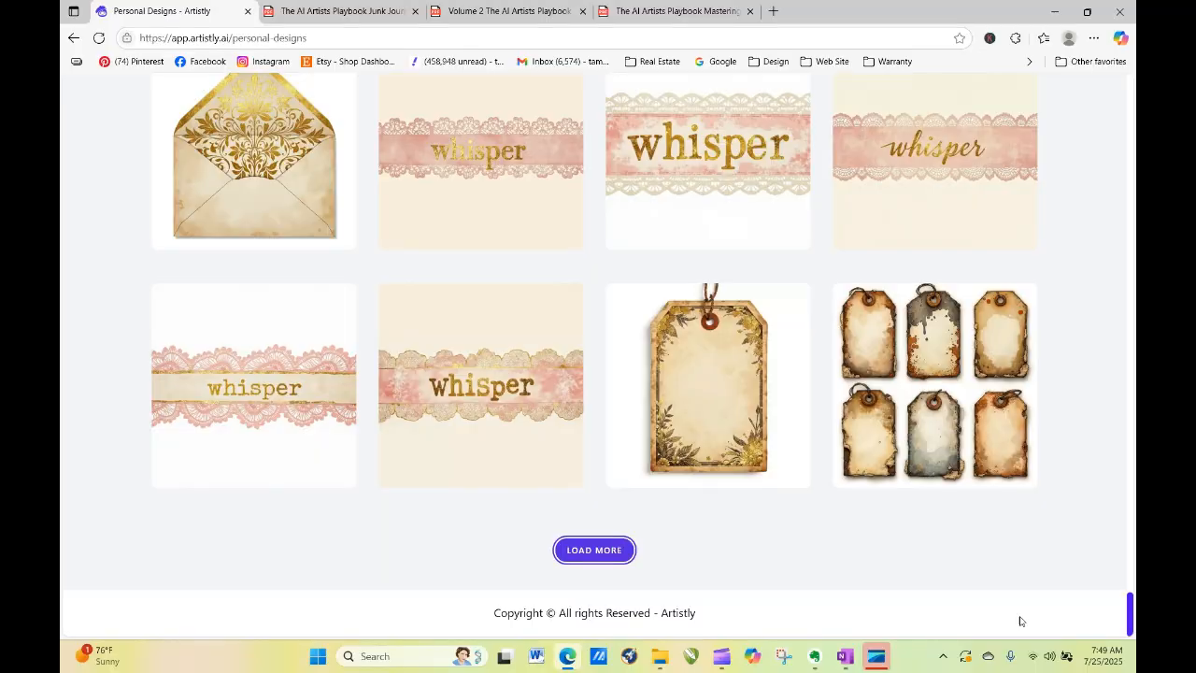
left_click(609, 551)
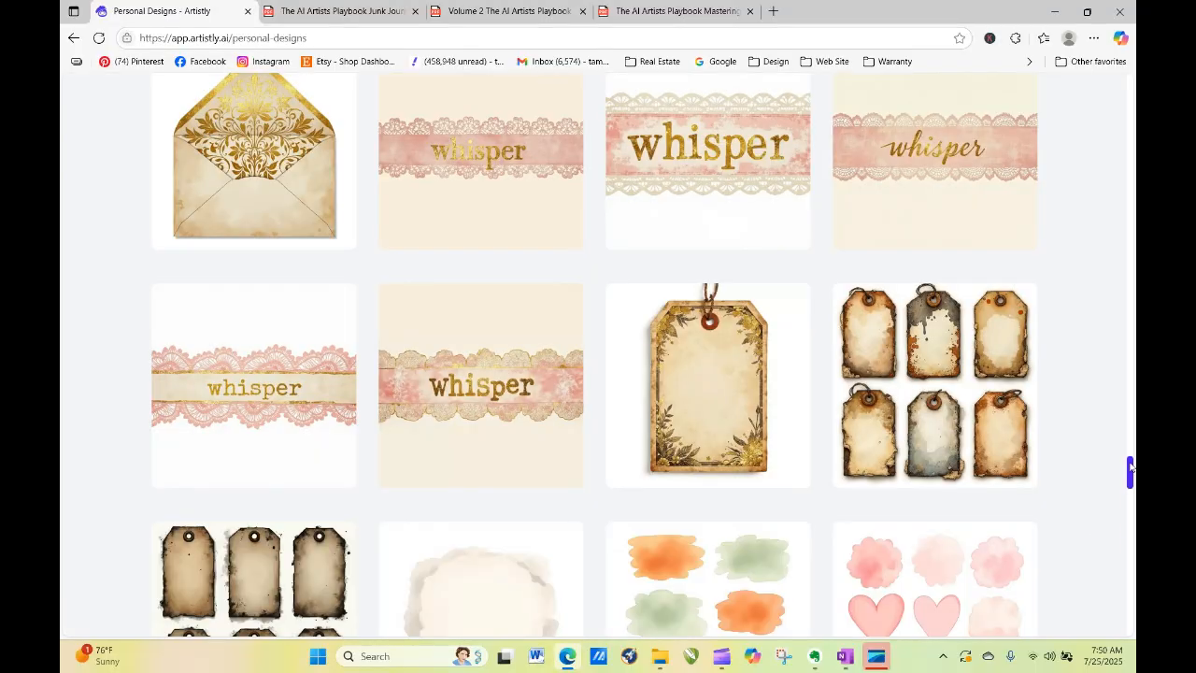
left_click(1134, 536)
left_click_drag(1131, 537, 1131, 540)
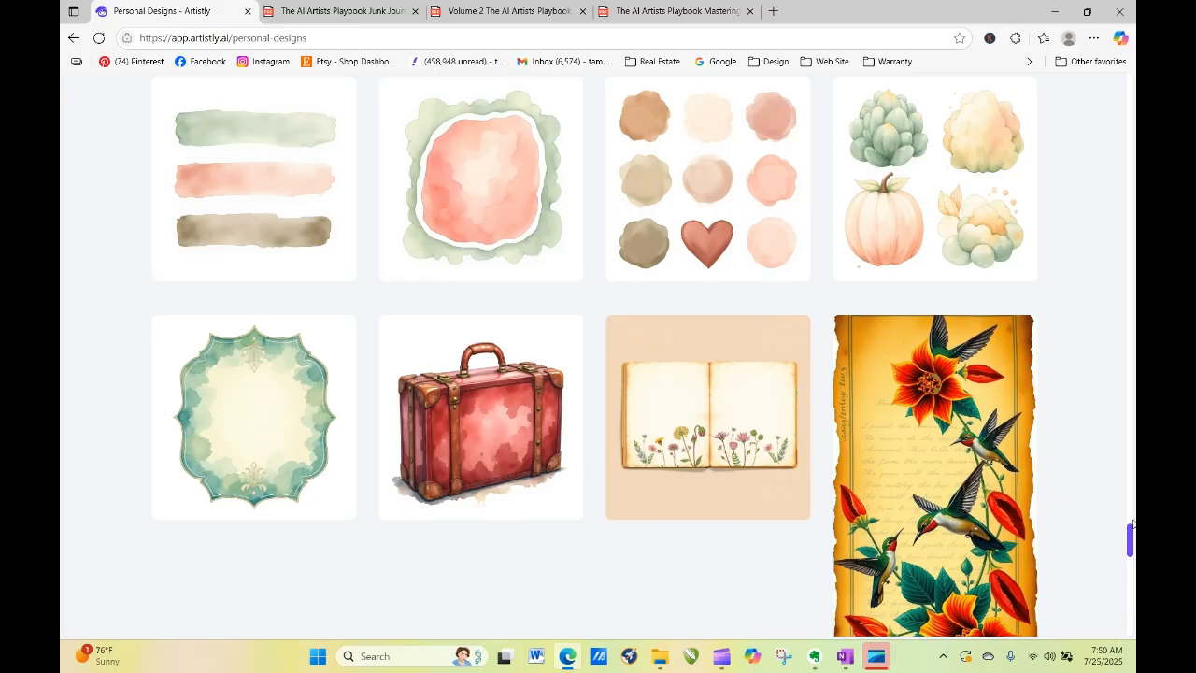
left_click_drag(1131, 540, 1132, 89)
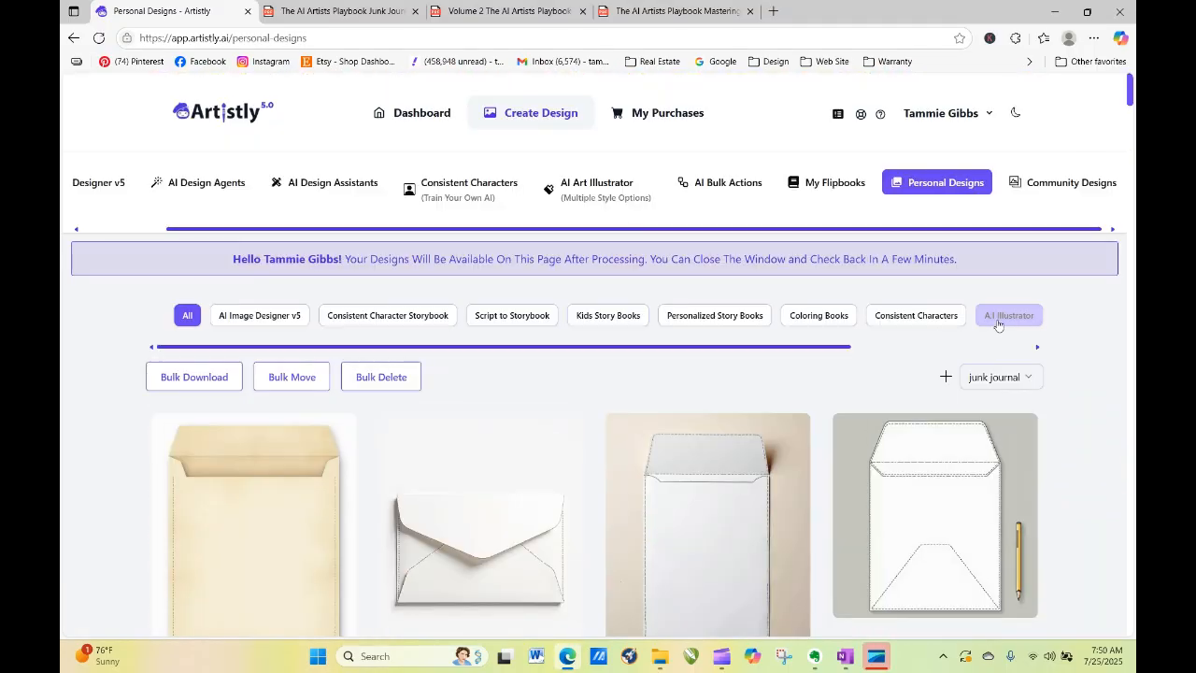
left_click(989, 379)
key("p")
key("p")
key("p")
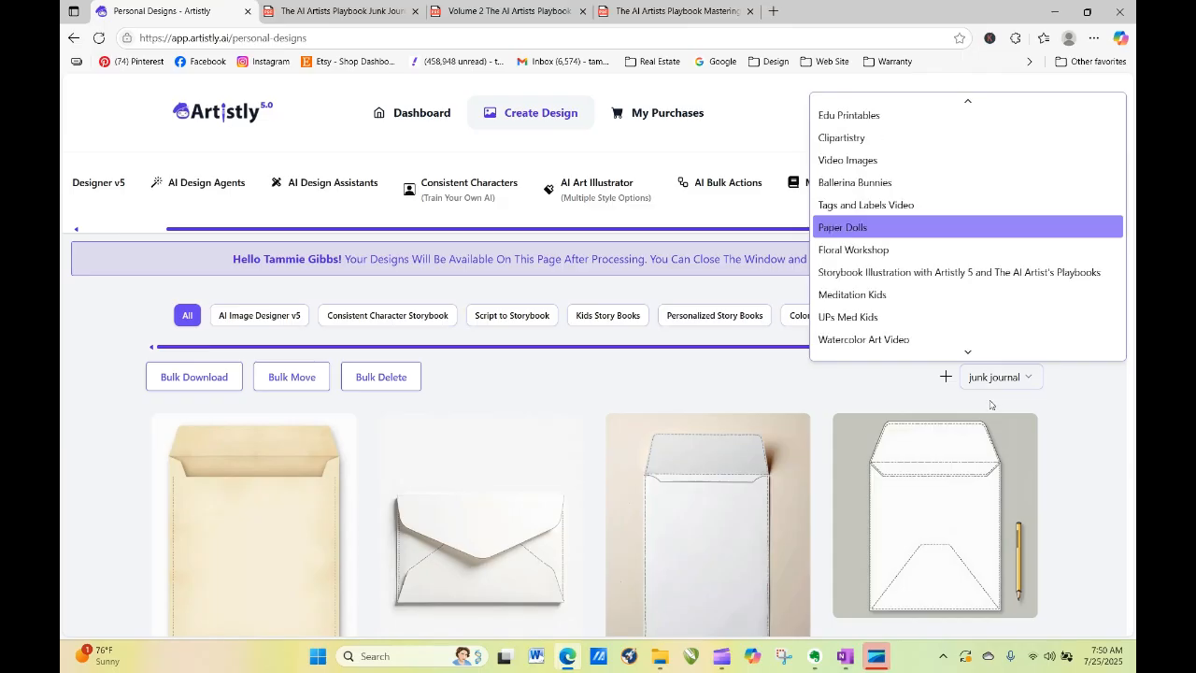
key("b")
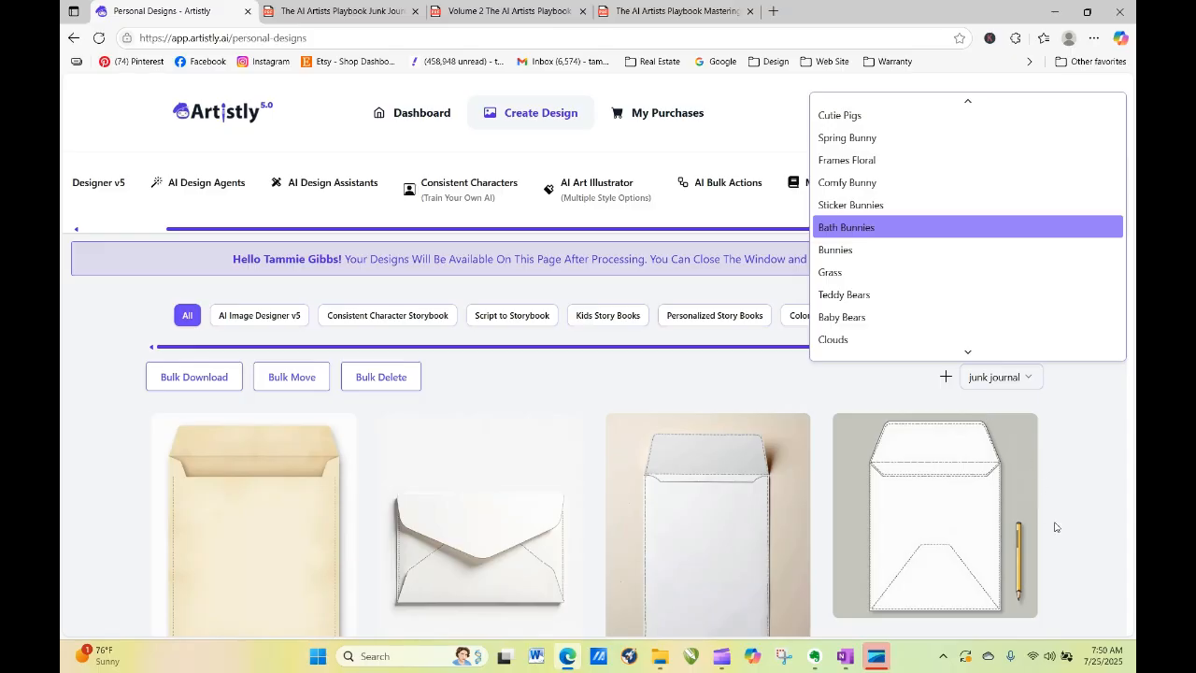
left_click(996, 255)
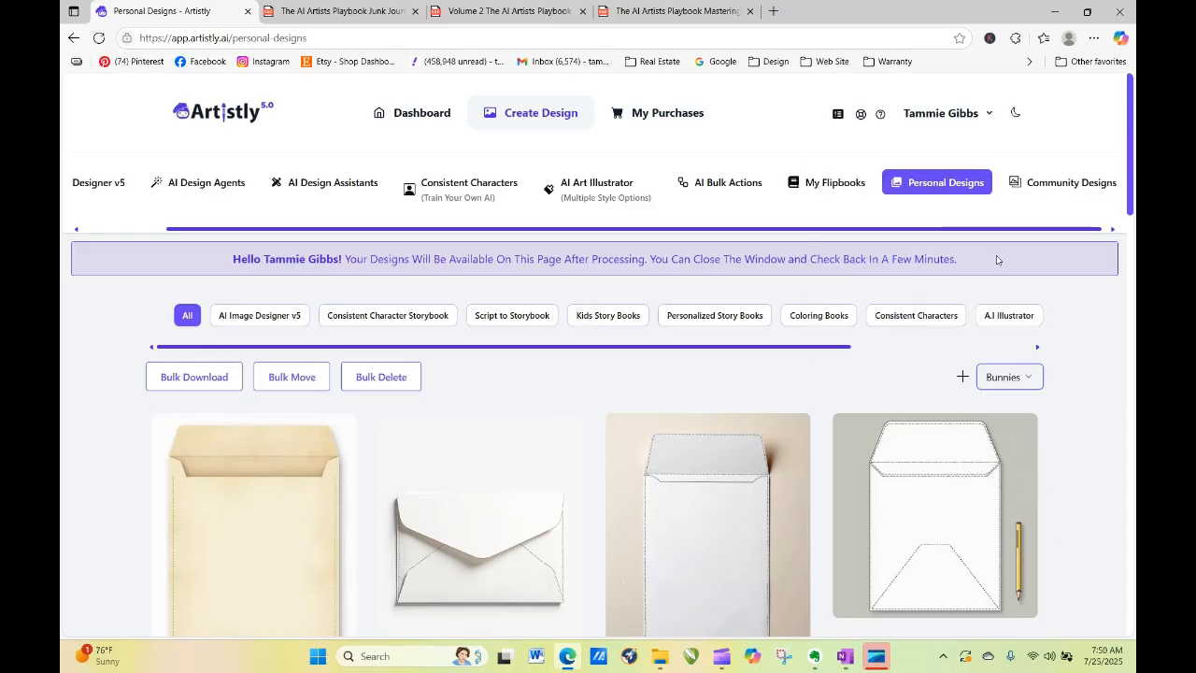
key("b")
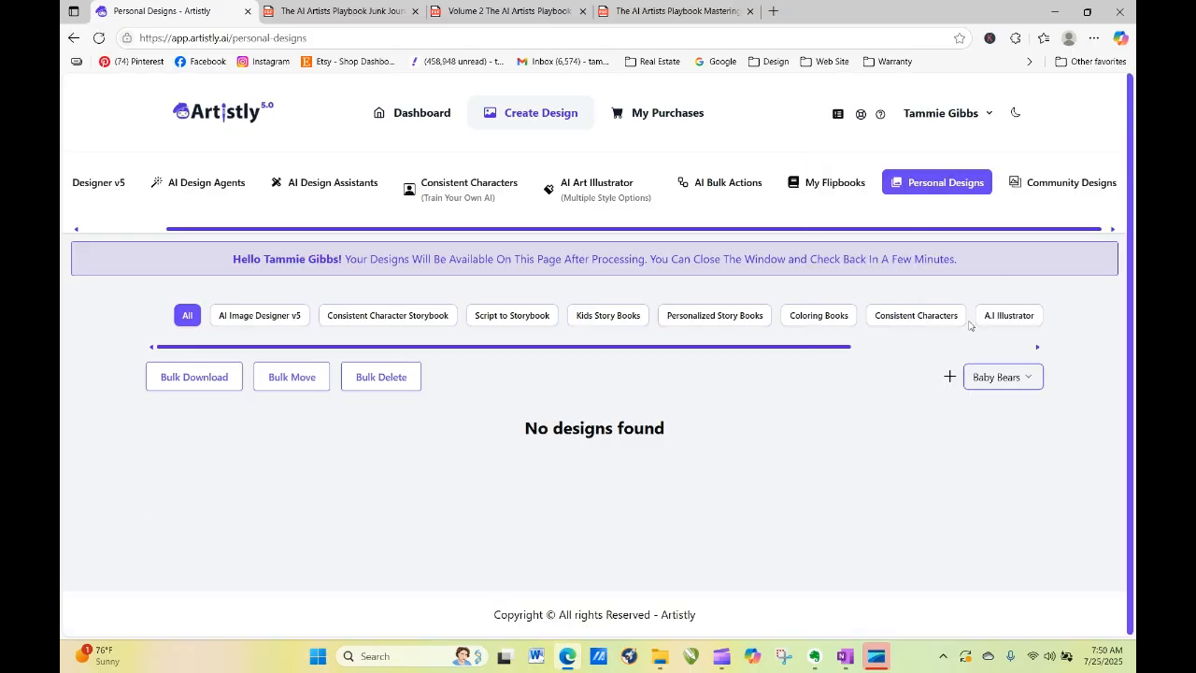
Step: Filter the personal designs to show only the Papers and Backgrounds folder
left_click(976, 383)
key("b")
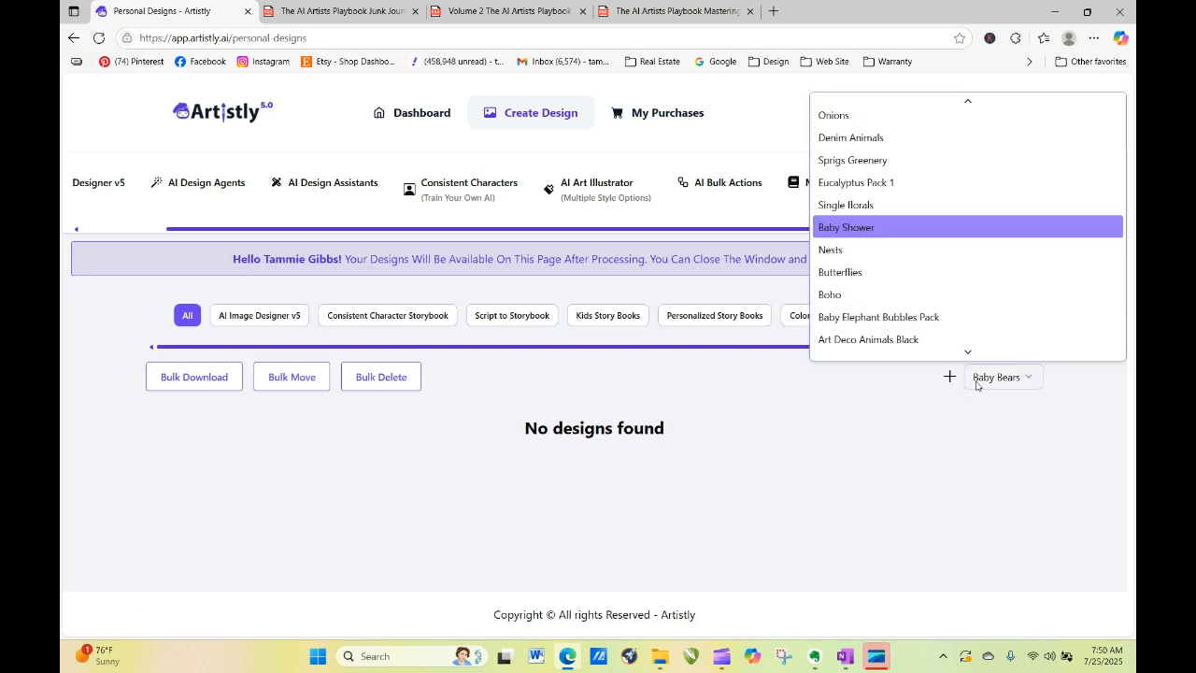
key("b")
key("b")
key("b")
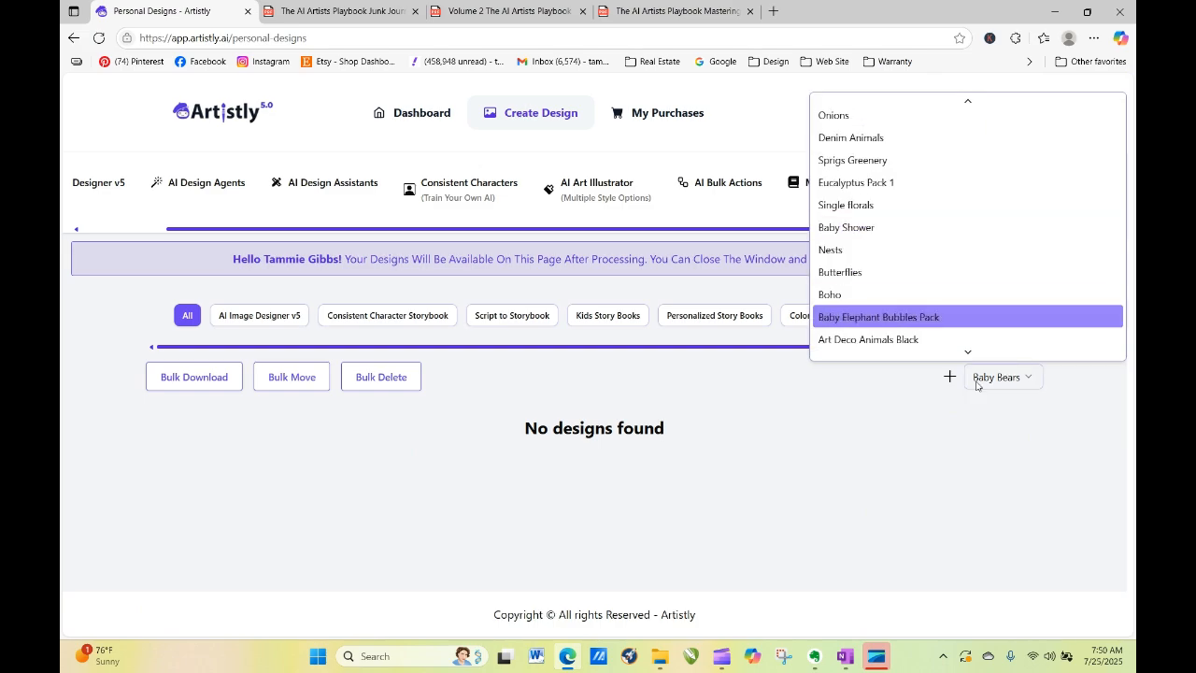
mouse_move(967, 353)
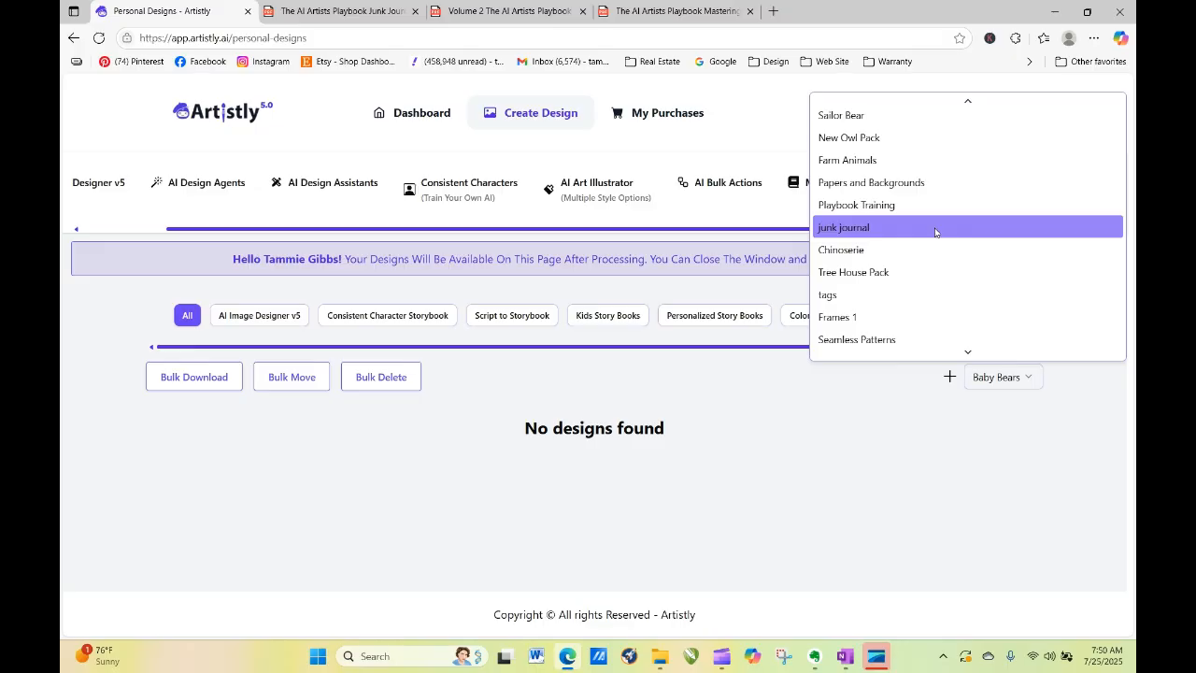
left_click(929, 182)
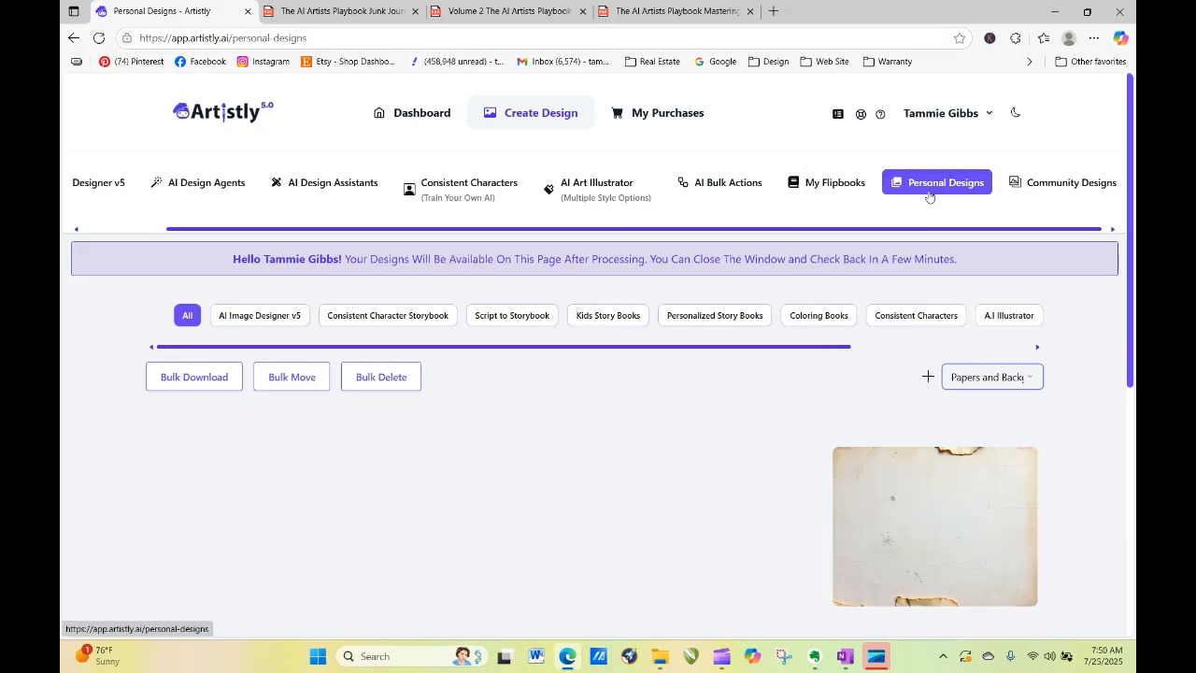
Step: Load more Papers and Backgrounds designs, open the two-page aged sheet music image and send it to be re-generated
left_click_drag(1131, 129, 1134, 528)
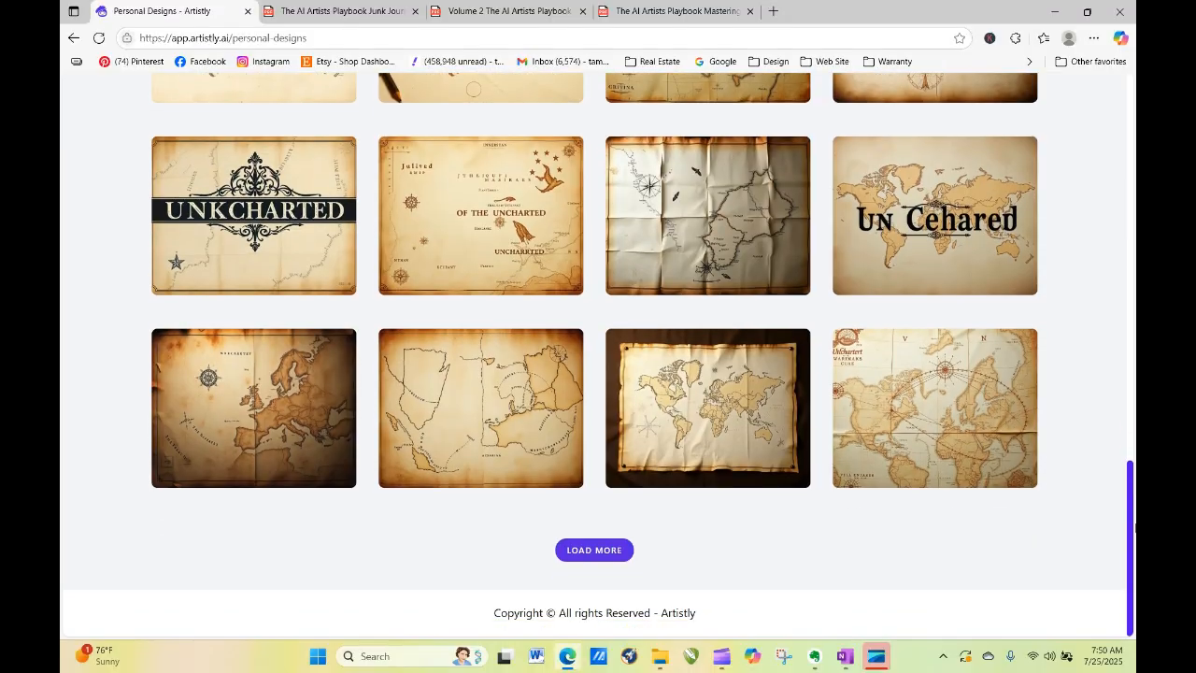
left_click(575, 549)
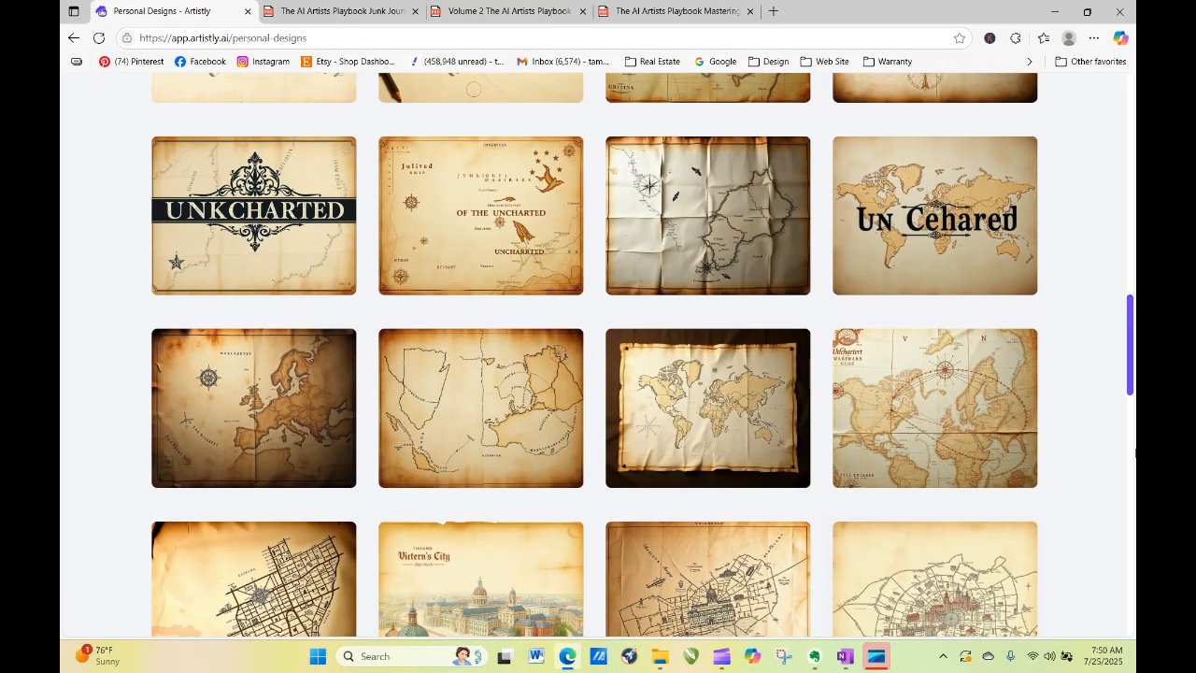
left_click_drag(1130, 345, 1134, 532)
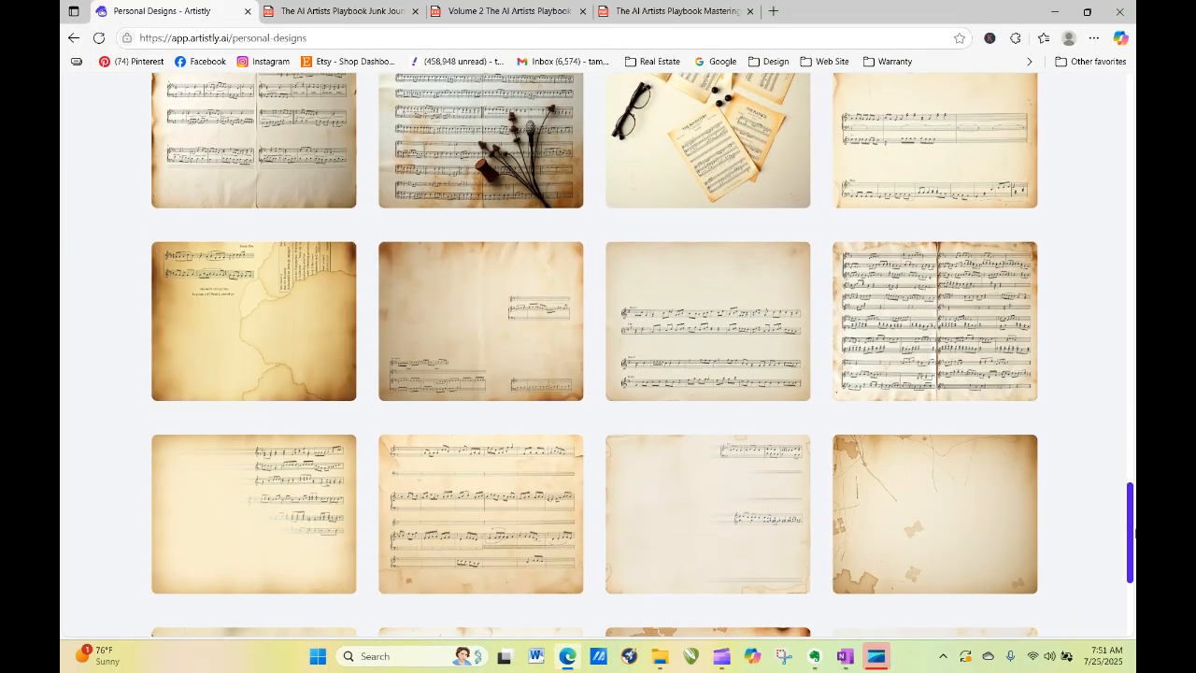
left_click(906, 323)
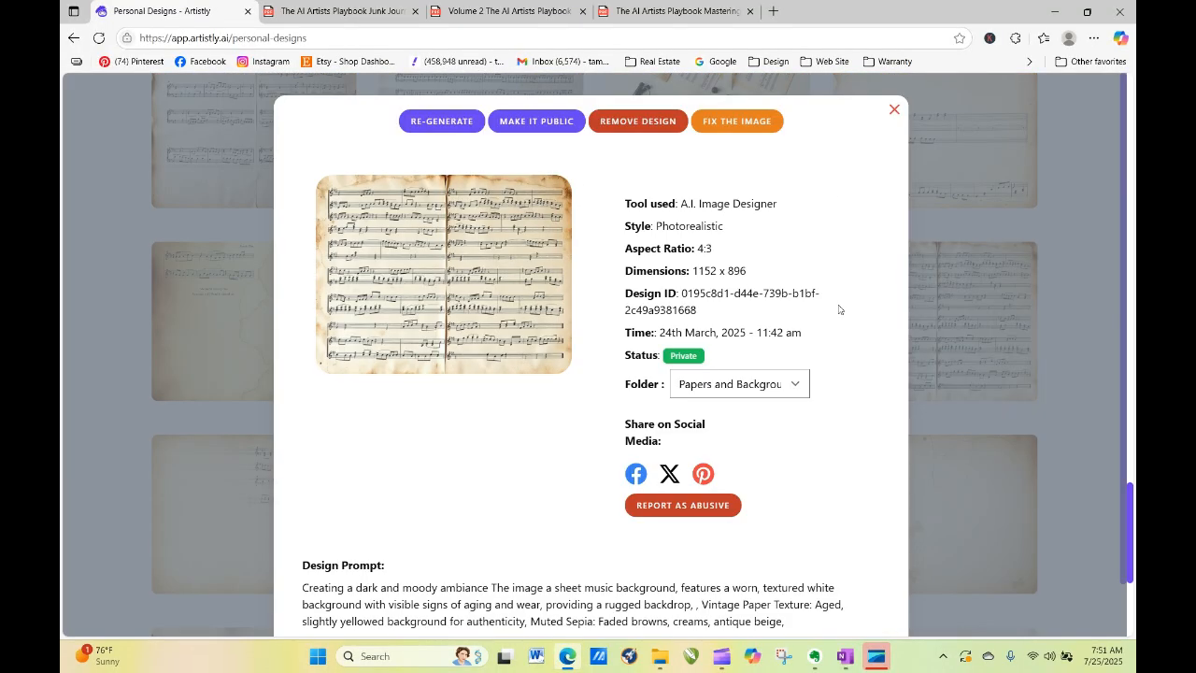
left_click(450, 121)
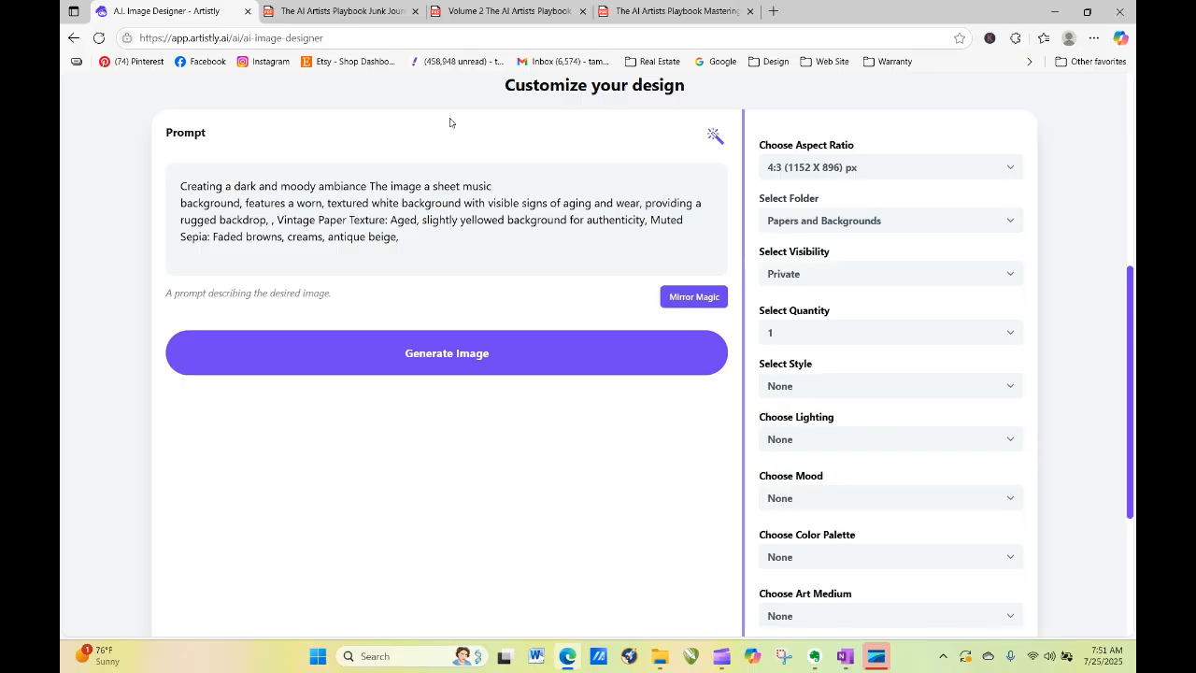
Step: Switch to the Junk Journal playbook PDF and copy "fall harvest" from the Optional Themes or Motifs list on page 289
mouse_move(628, 15)
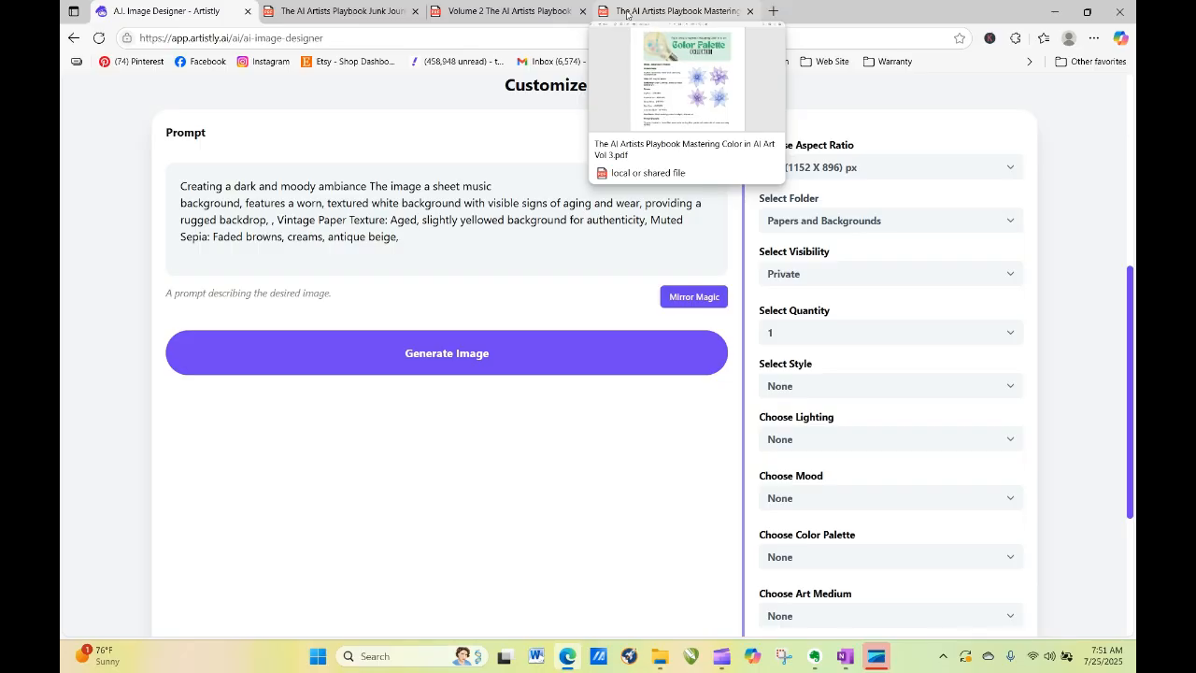
mouse_move(537, 13)
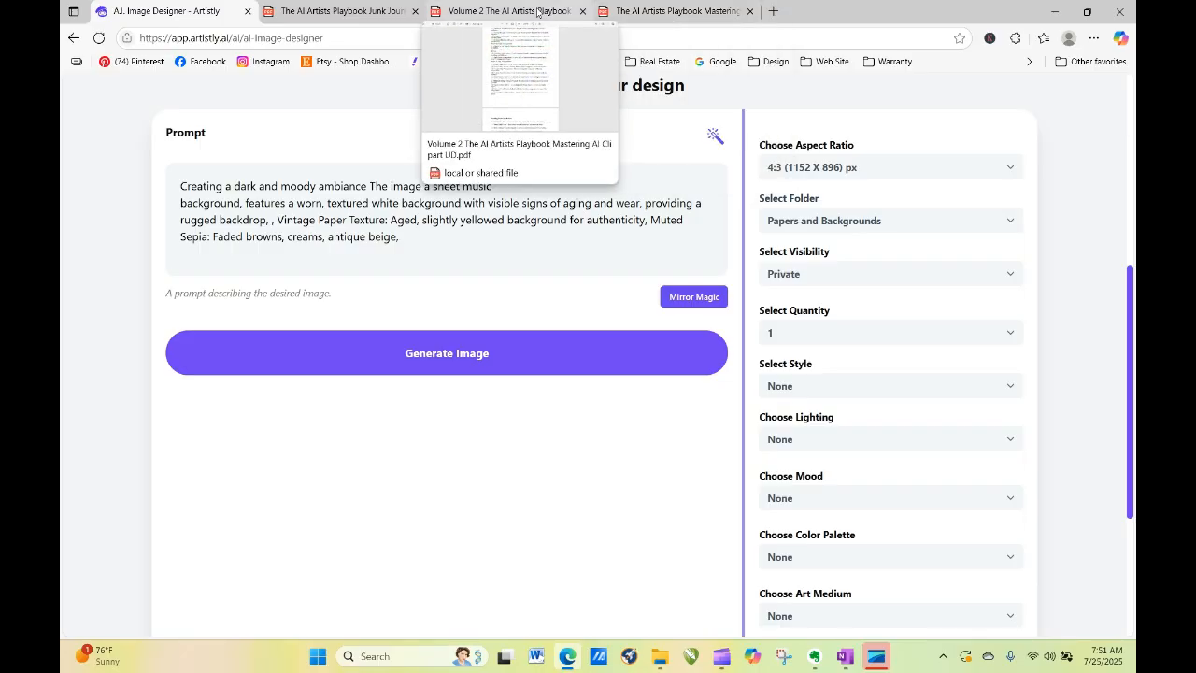
left_click(375, 13)
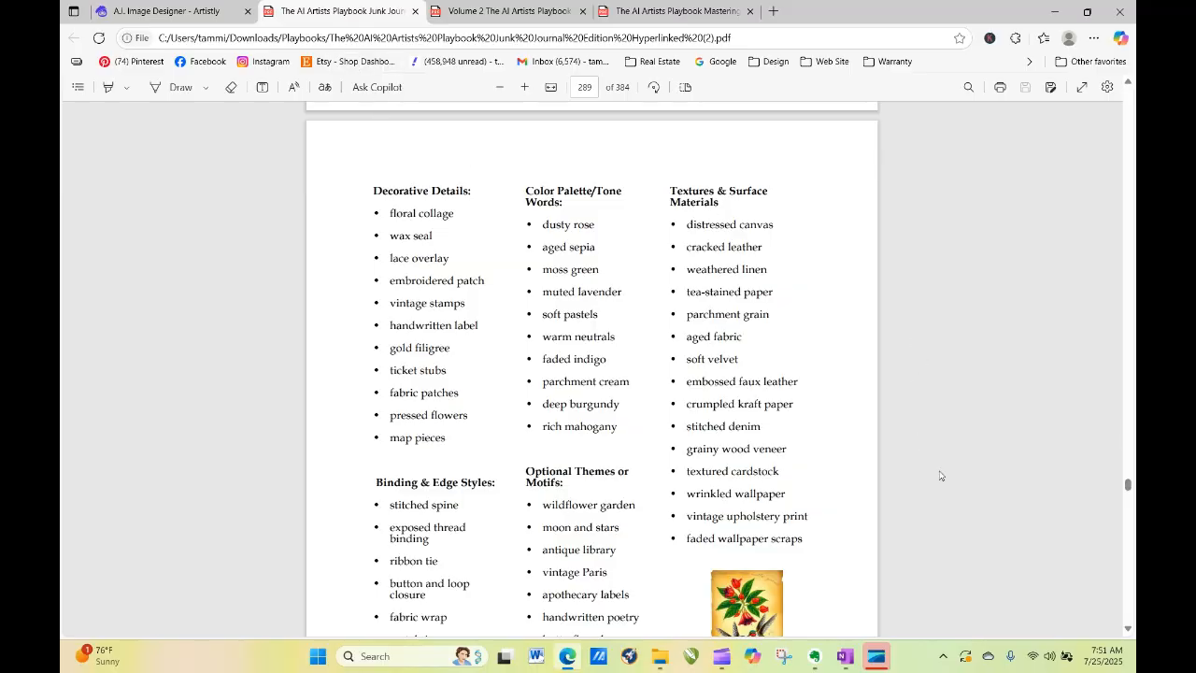
scroll(1027, 505, "down", 3)
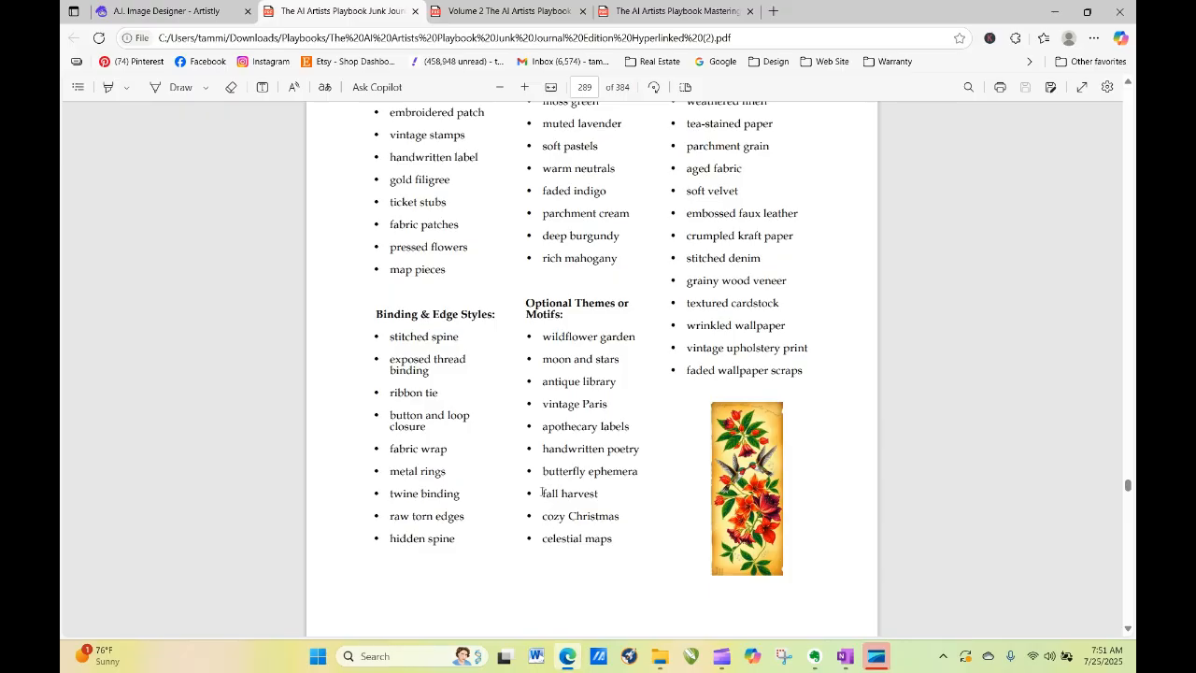
left_click_drag(542, 493, 601, 498)
left_click(621, 502)
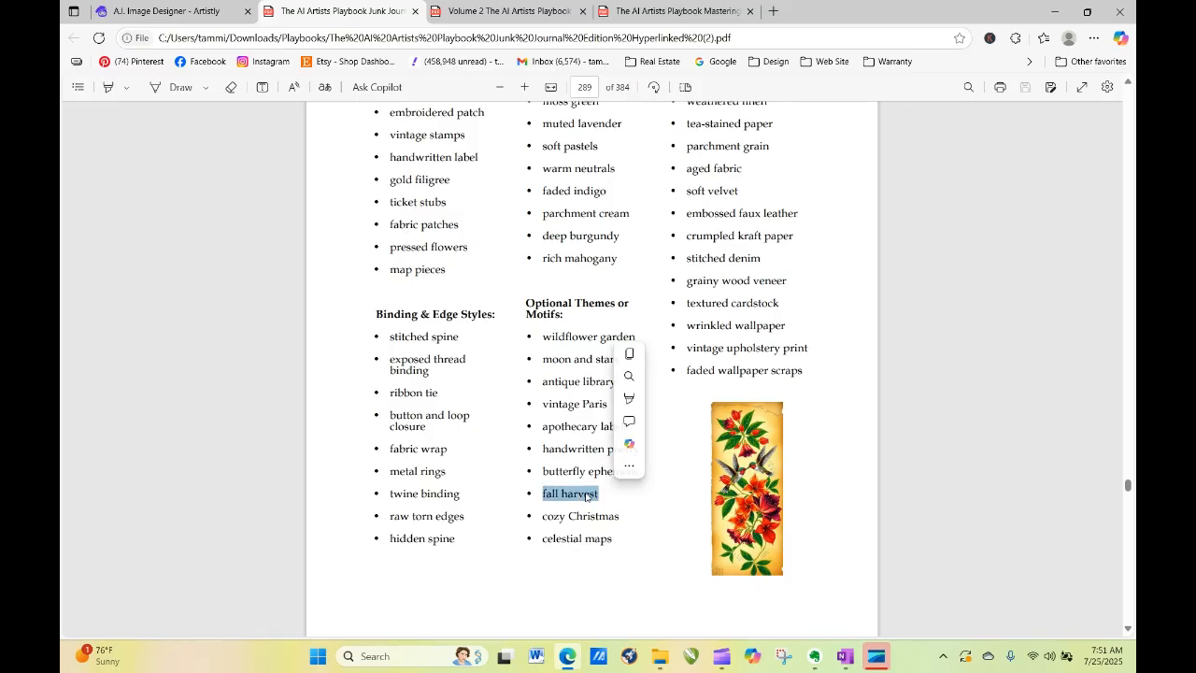
right_click(587, 496)
left_click(628, 268)
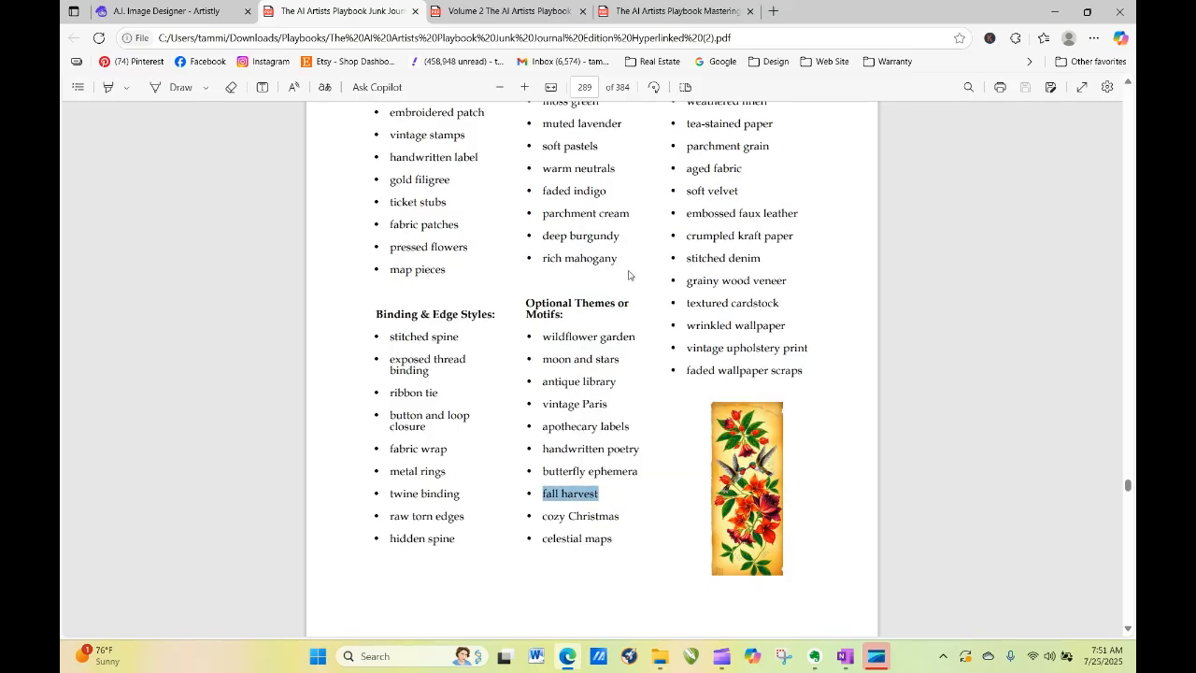
Step: Return to Artistly's image designer and try to paste the copied phrase at the start of the sheet music prompt
left_click(170, 13)
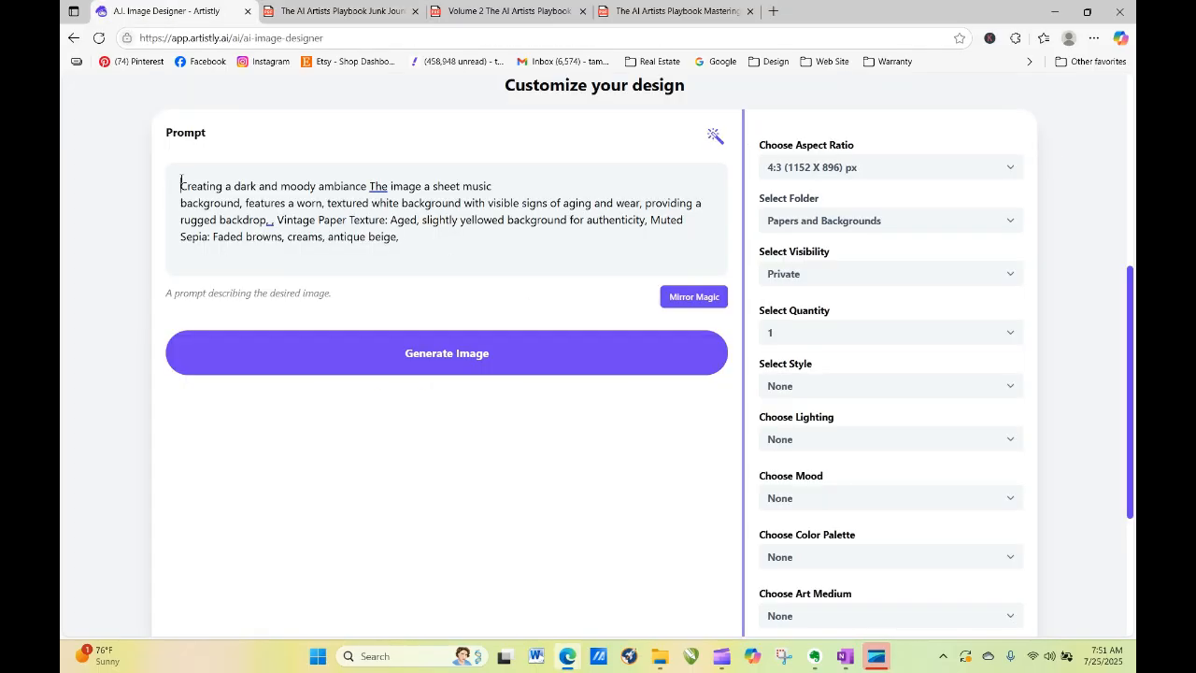
double_click(184, 185)
right_click(184, 185)
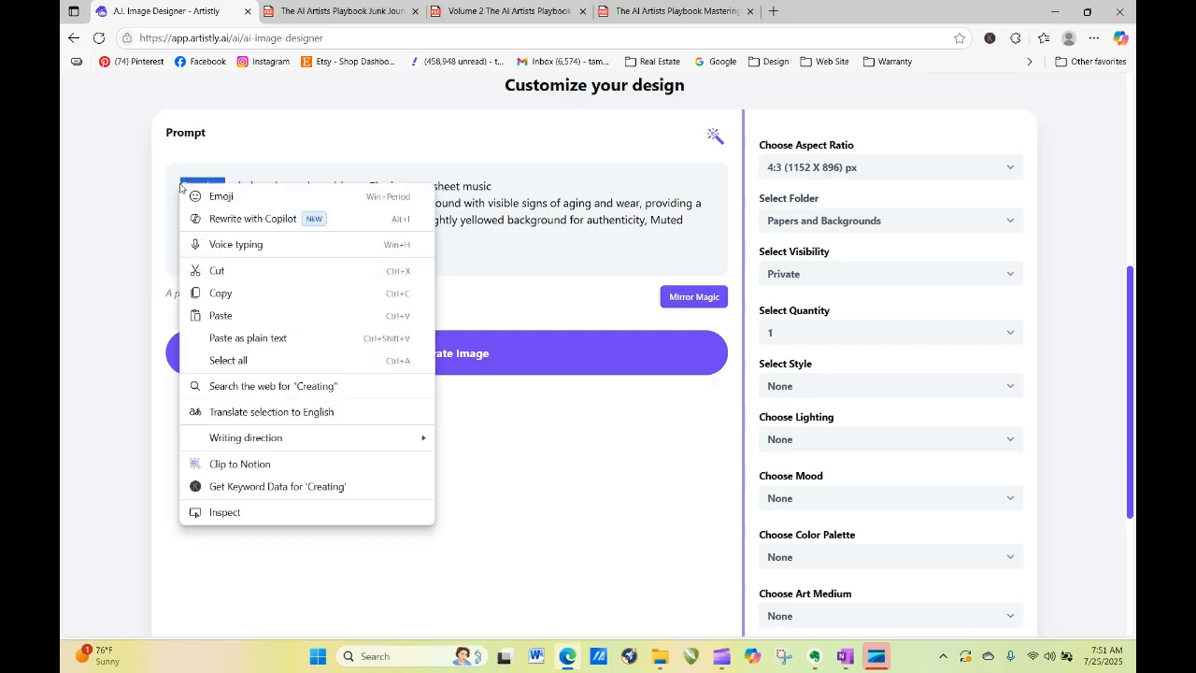
key("Escape")
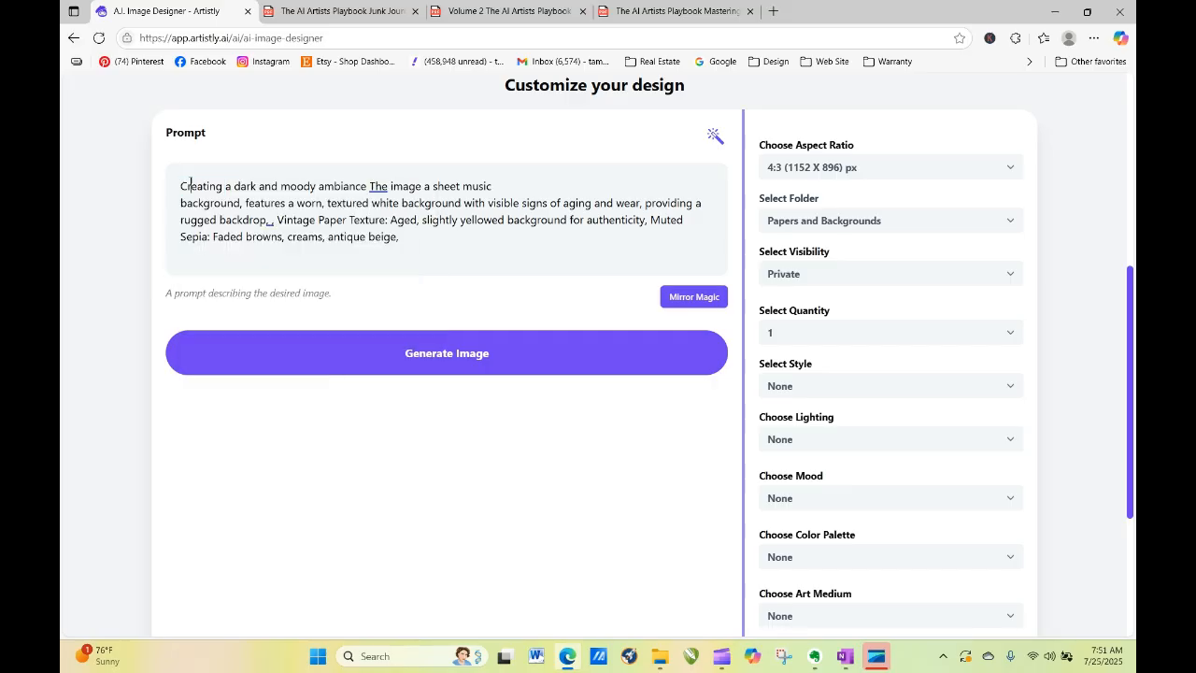
double_click(179, 185)
left_click(180, 186)
right_click(179, 186)
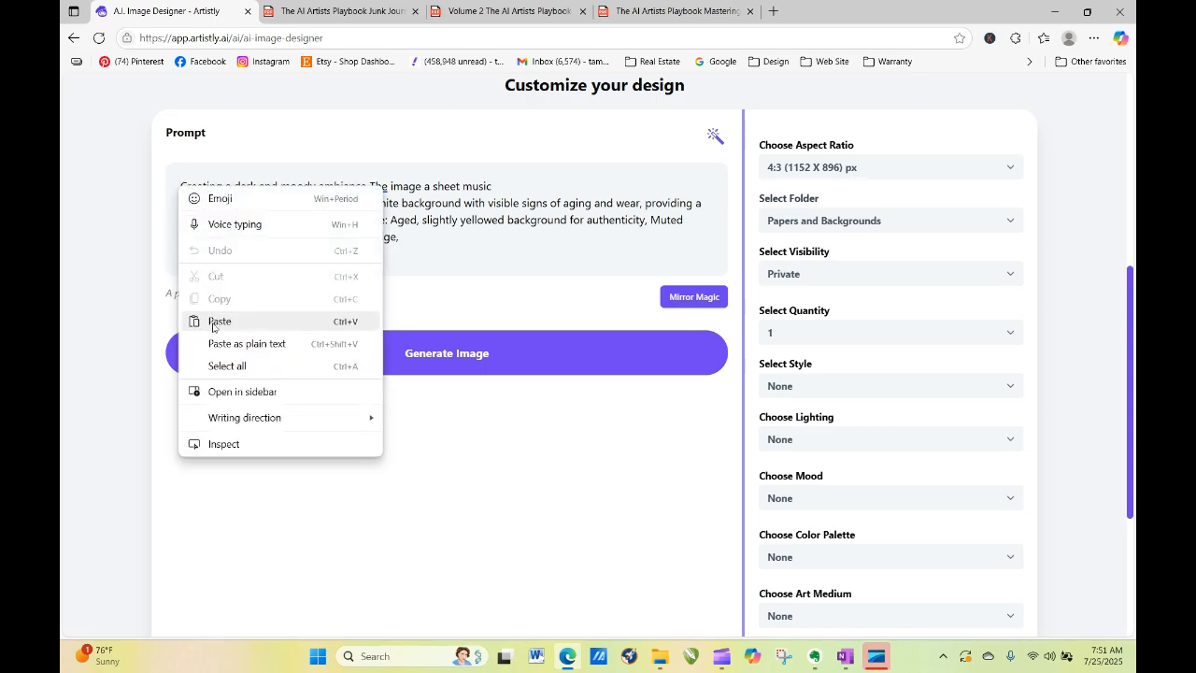
Step: Copy the entire sheet music prompt from the design's customization form
left_click(436, 254)
left_click_drag(437, 254, 179, 185)
right_click(311, 220)
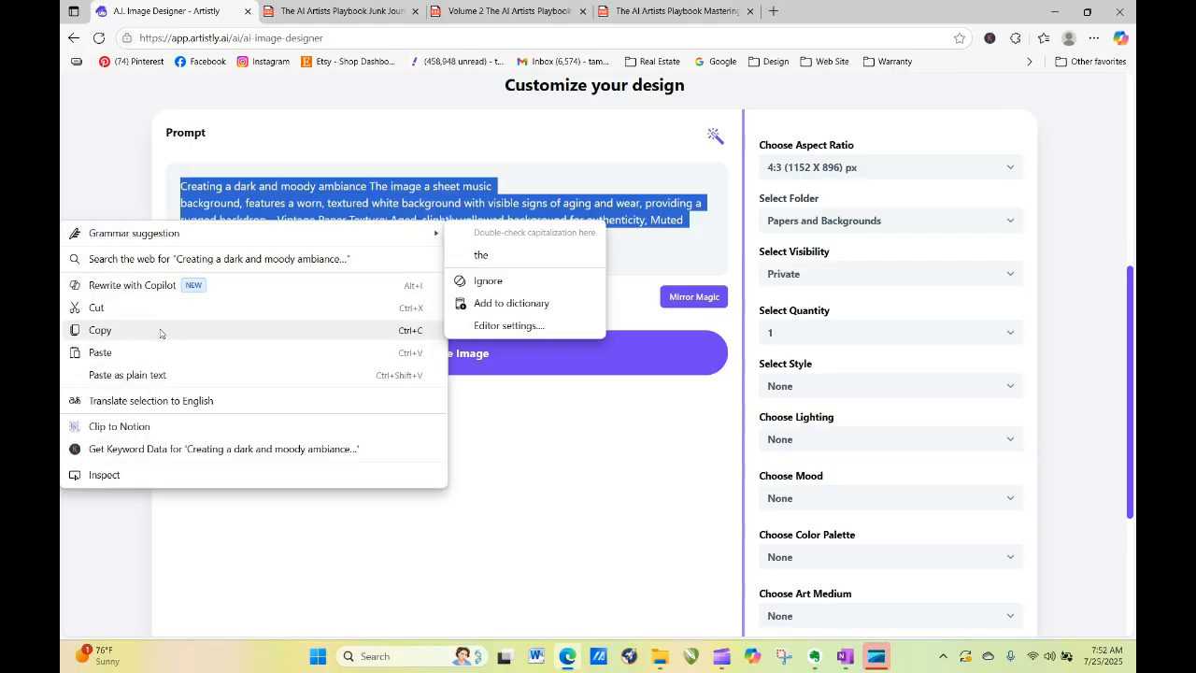
left_click(303, 401)
left_click(1070, 235)
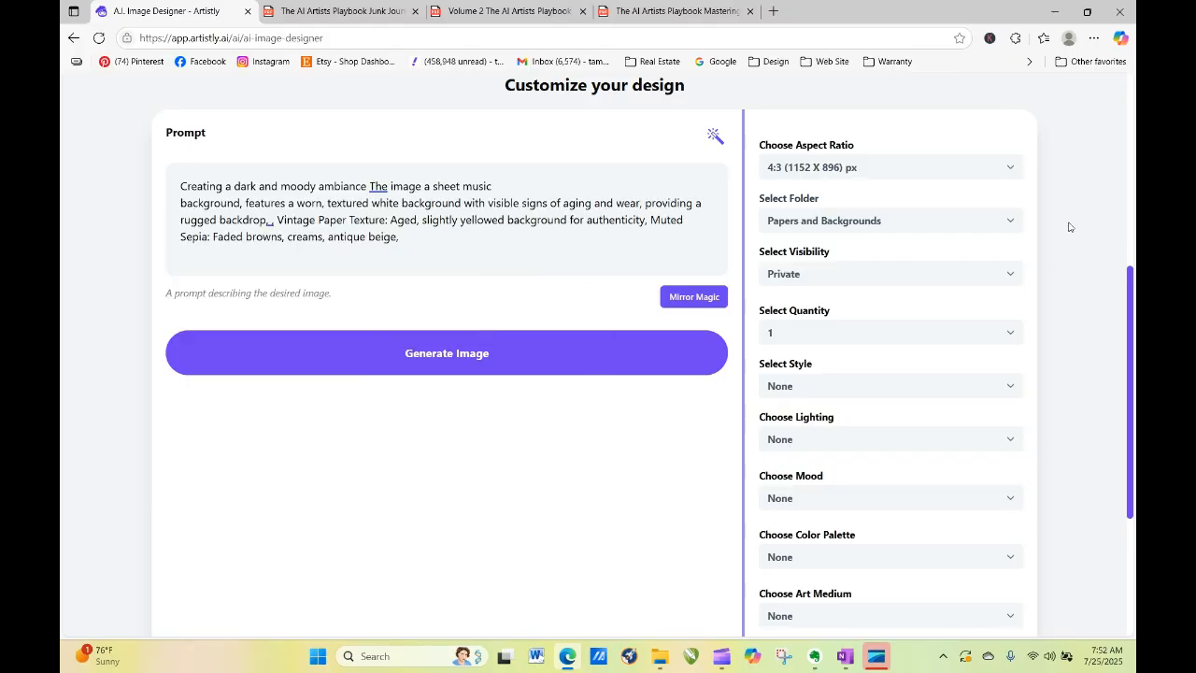
Step: Open AI Image Designer v5, choose the Artistic Designer category and paste the copied sheet music prompt
left_click_drag(1130, 331, 1130, 144)
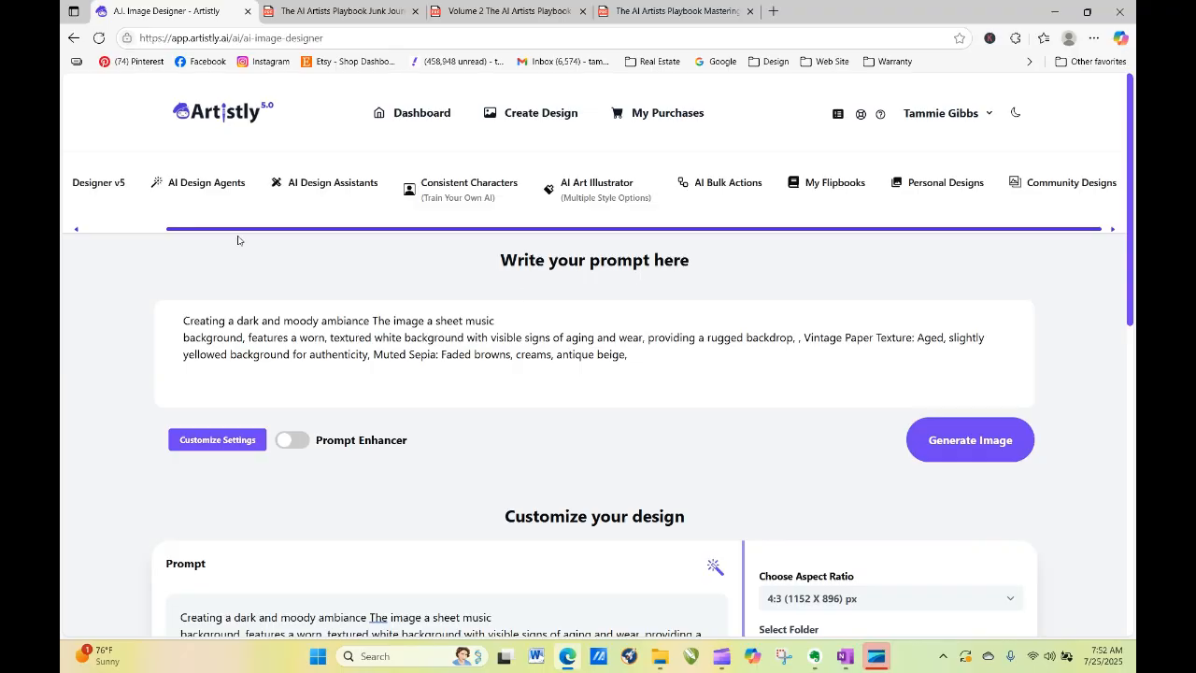
left_click(99, 182)
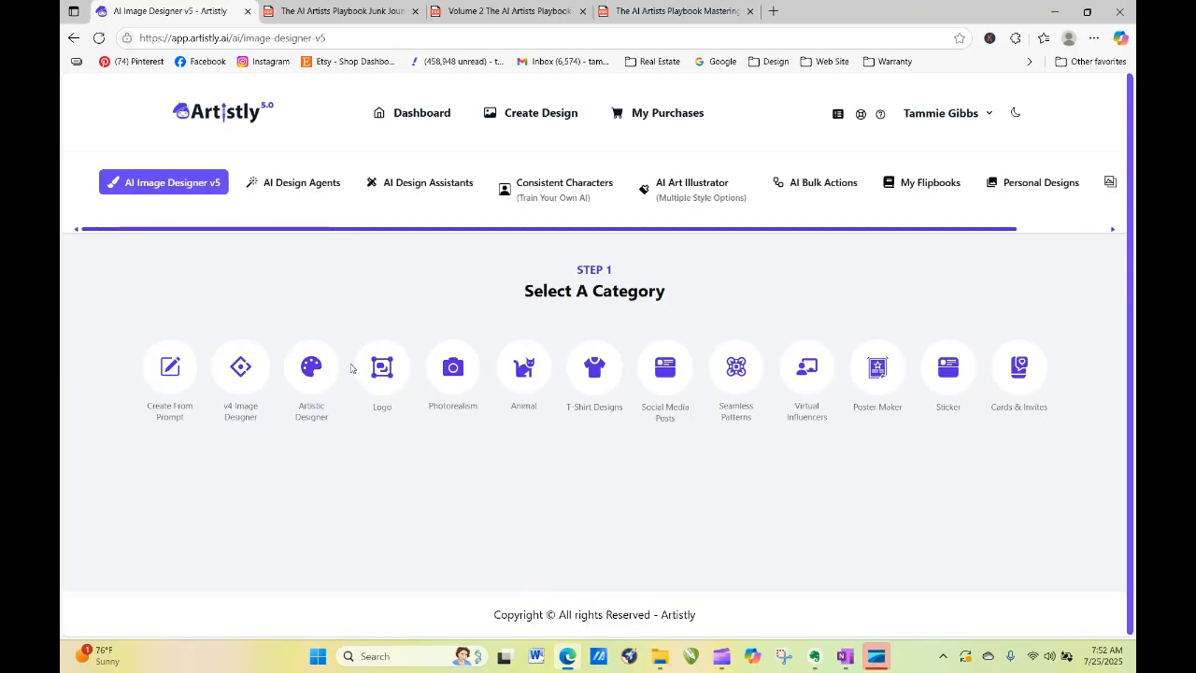
left_click(297, 378)
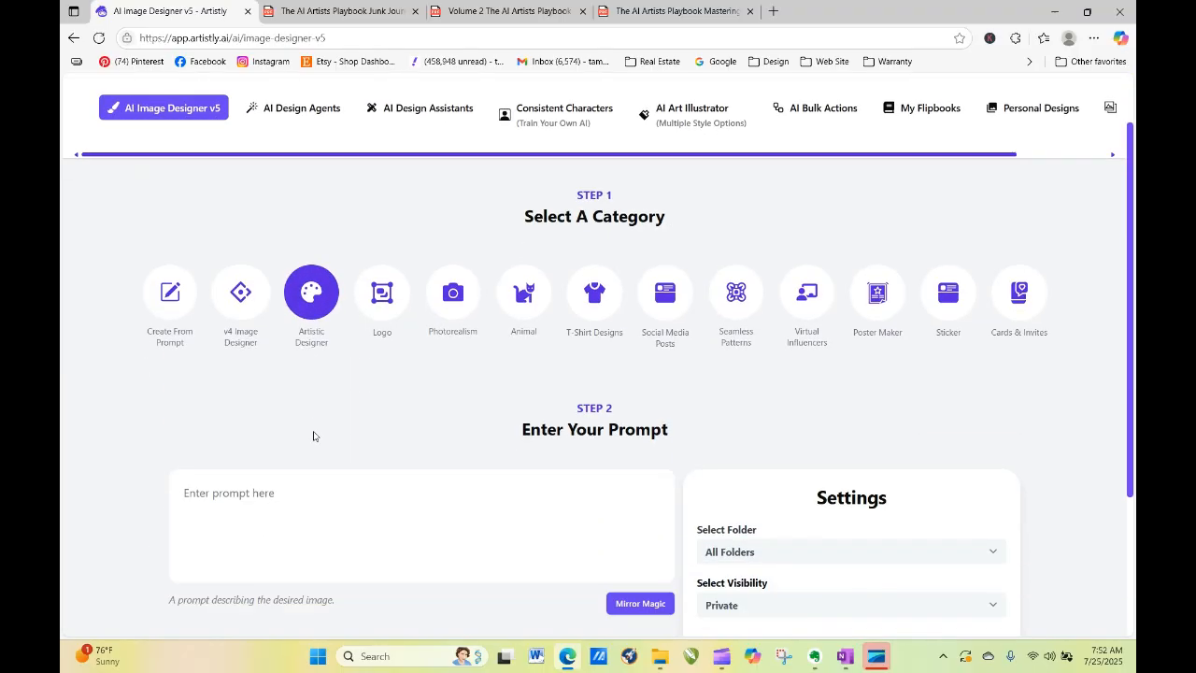
right_click(213, 293)
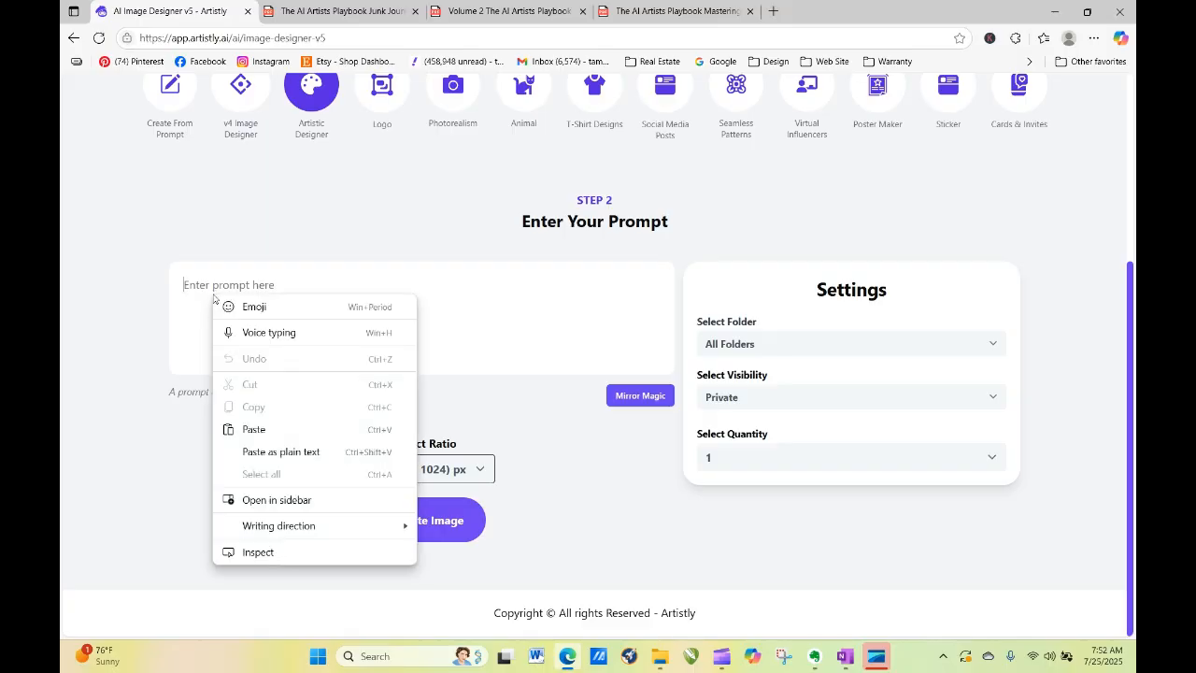
left_click(256, 428)
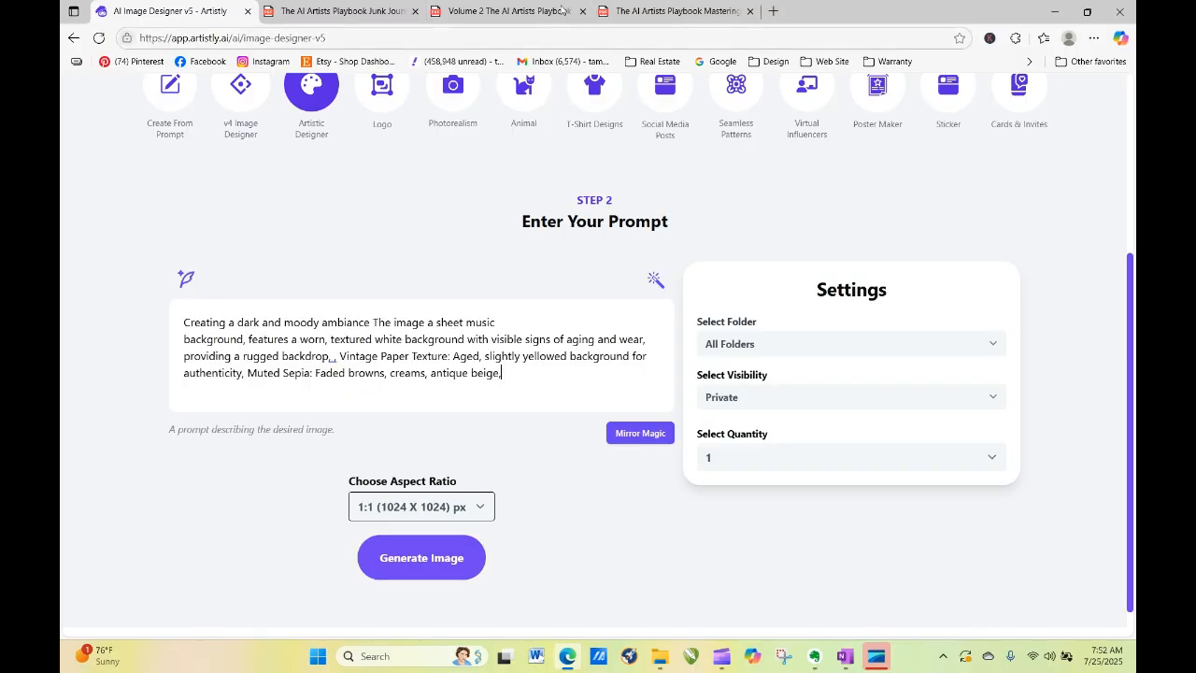
Step: Switch to the Junk Journal playbook PDF, copy "fall harvest" from Optional Themes or Motifs again, and return to Artistly's image designer
left_click(360, 10)
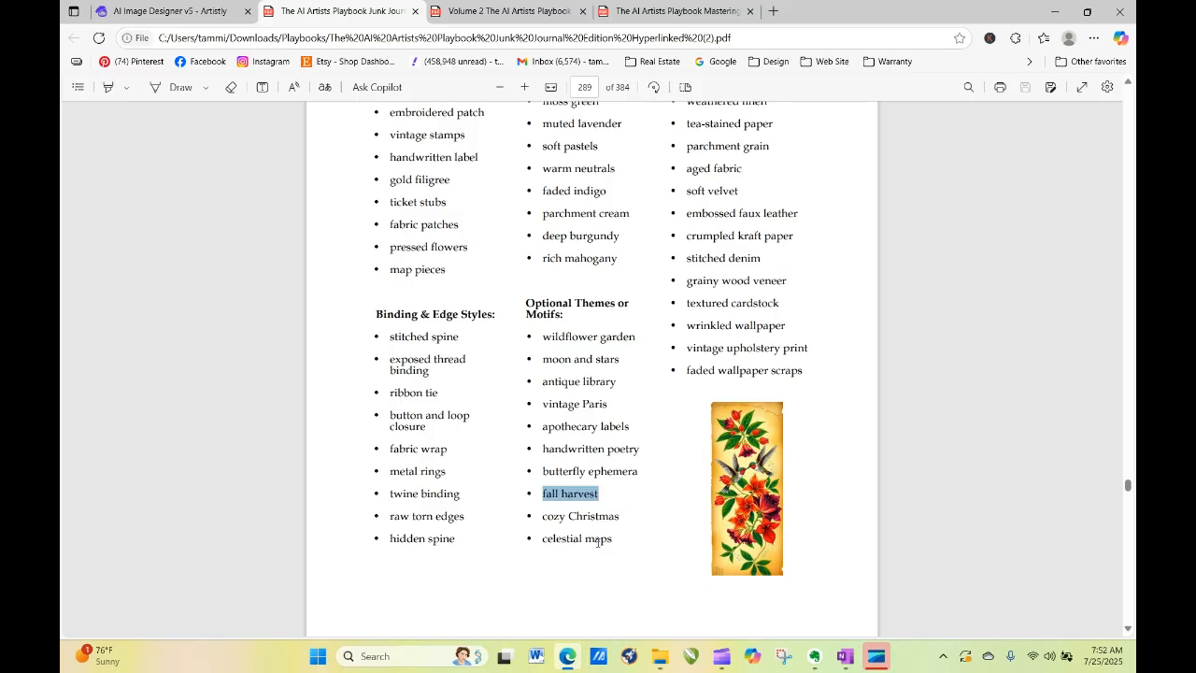
right_click(561, 492)
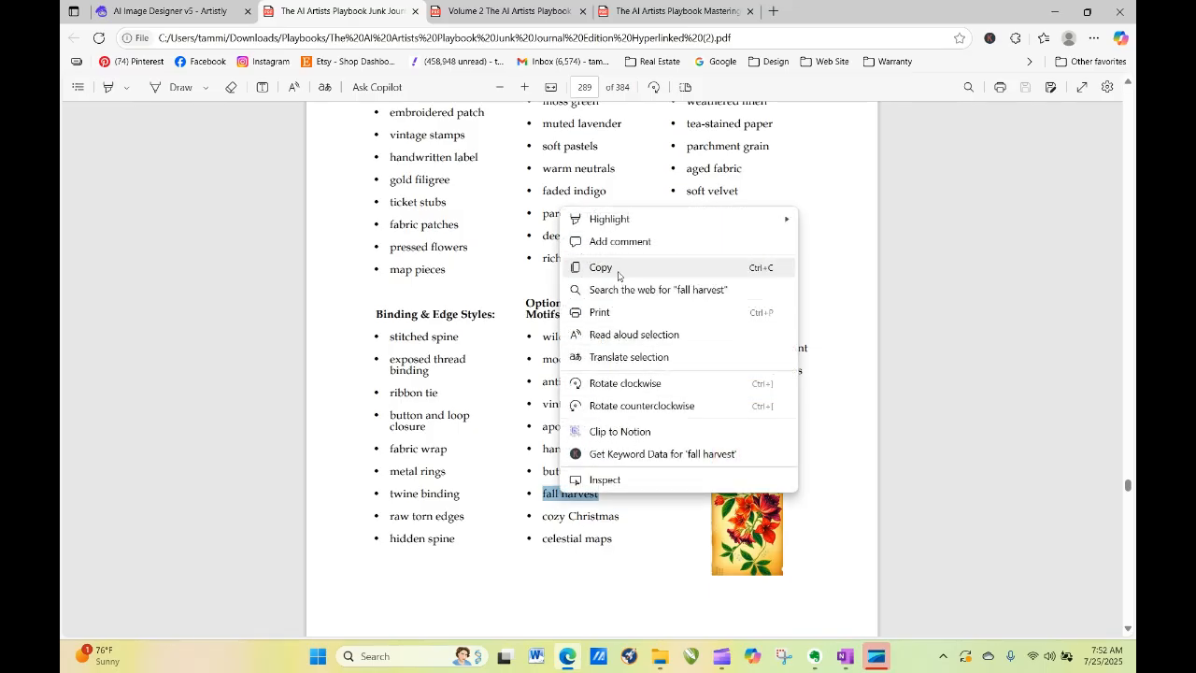
left_click(607, 267)
left_click(170, 11)
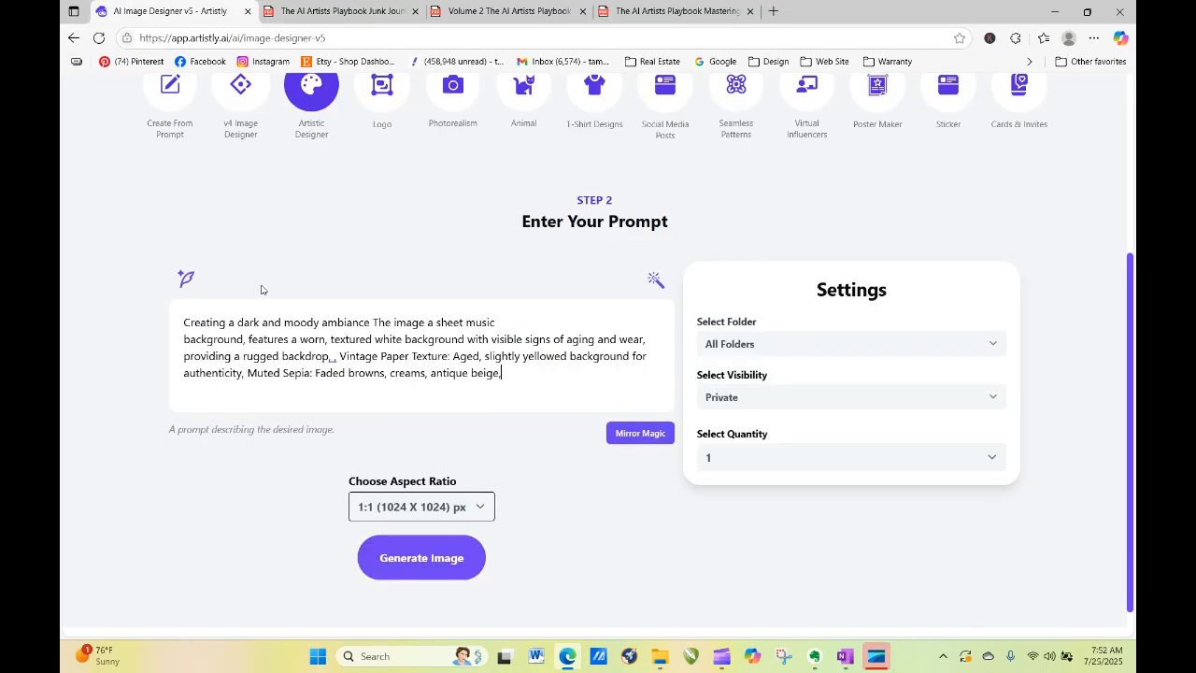
Step: Add "fall harvest theme:" at the start of the sheet music prompt and generate the image at the 1:1 aspect ratio
double_click(184, 321)
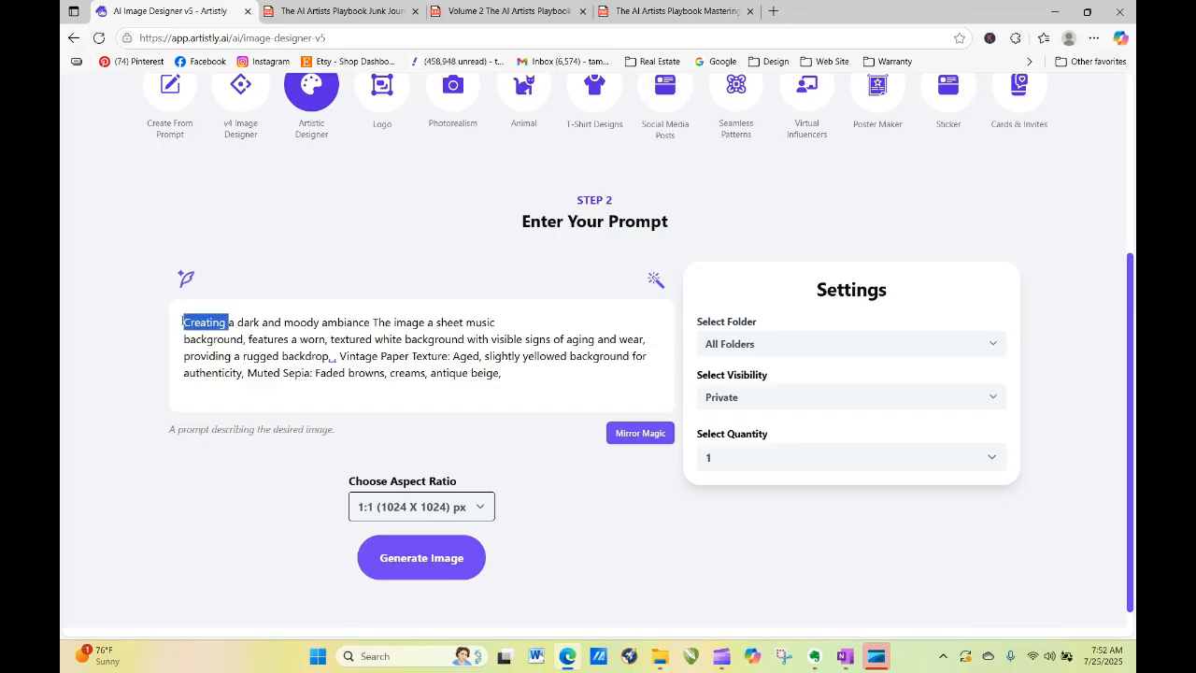
right_click(184, 322)
key("Escape")
left_click(183, 319)
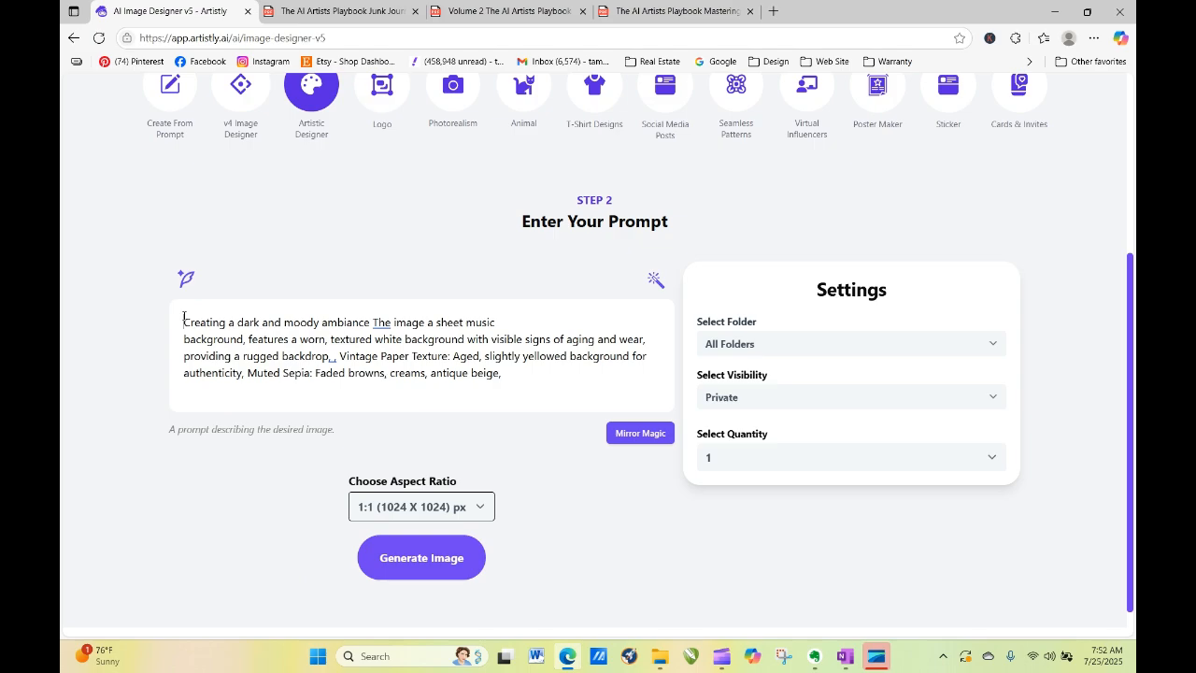
right_click(185, 319)
left_click(215, 452)
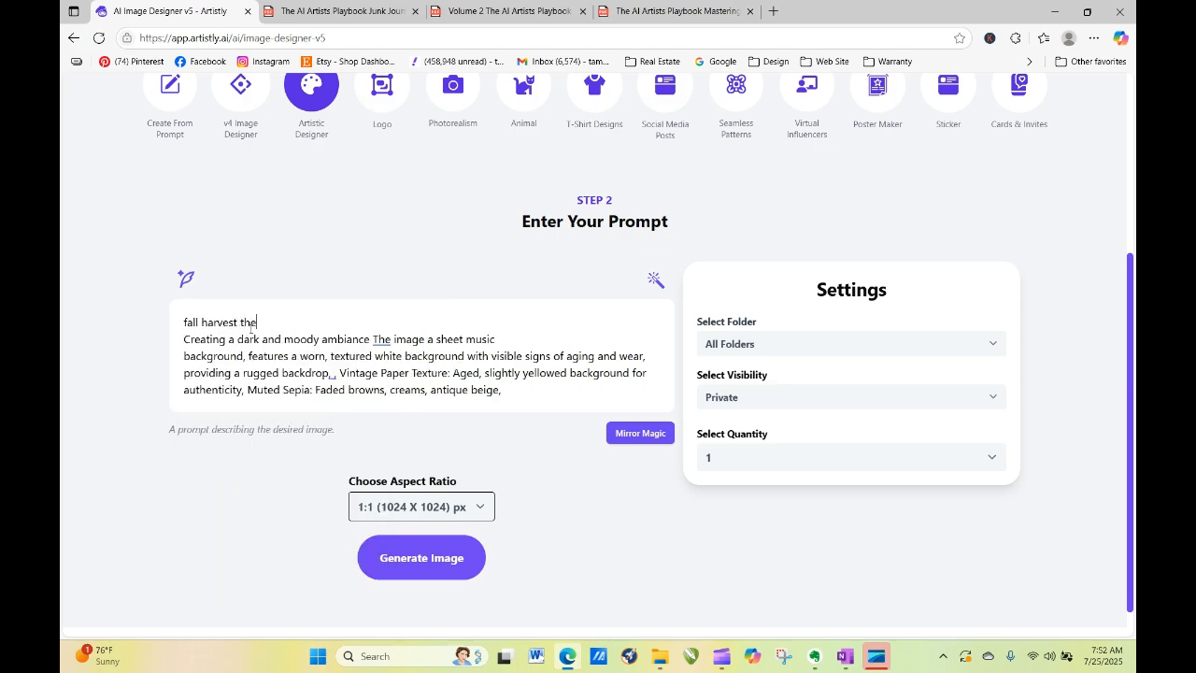
left_click(423, 559)
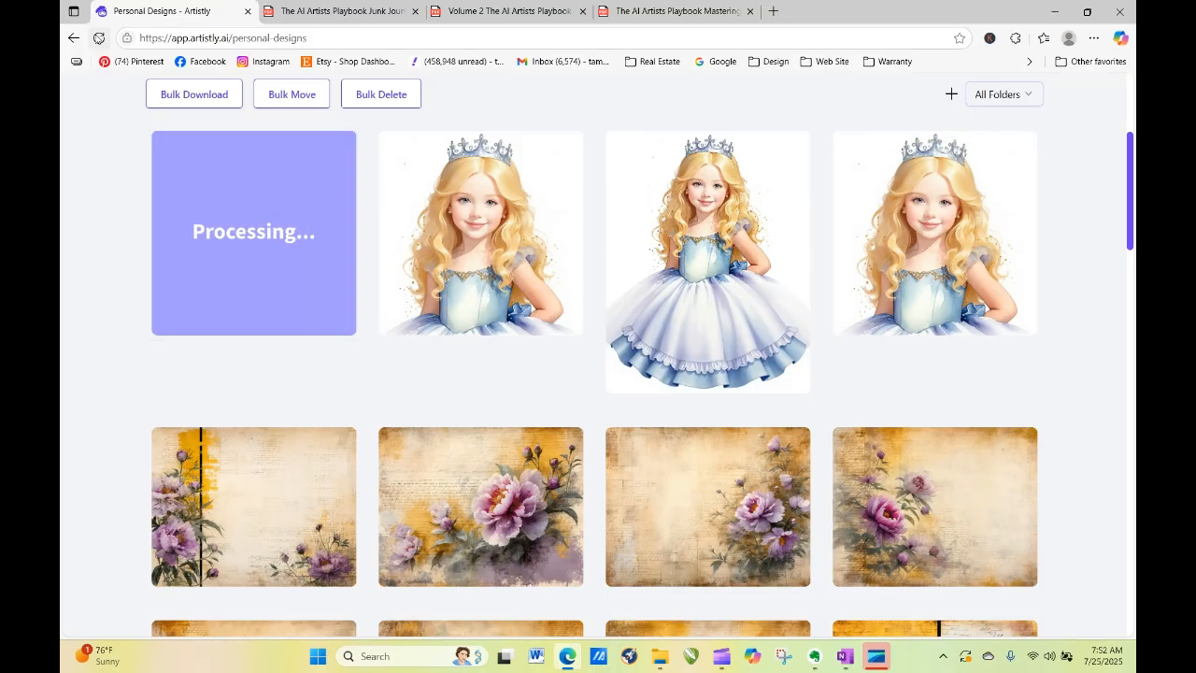
Step: Reopen the newest fall harvest design for regeneration and generate it with the 4:3 (1152 X 896) px aspect ratio
left_click(98, 37)
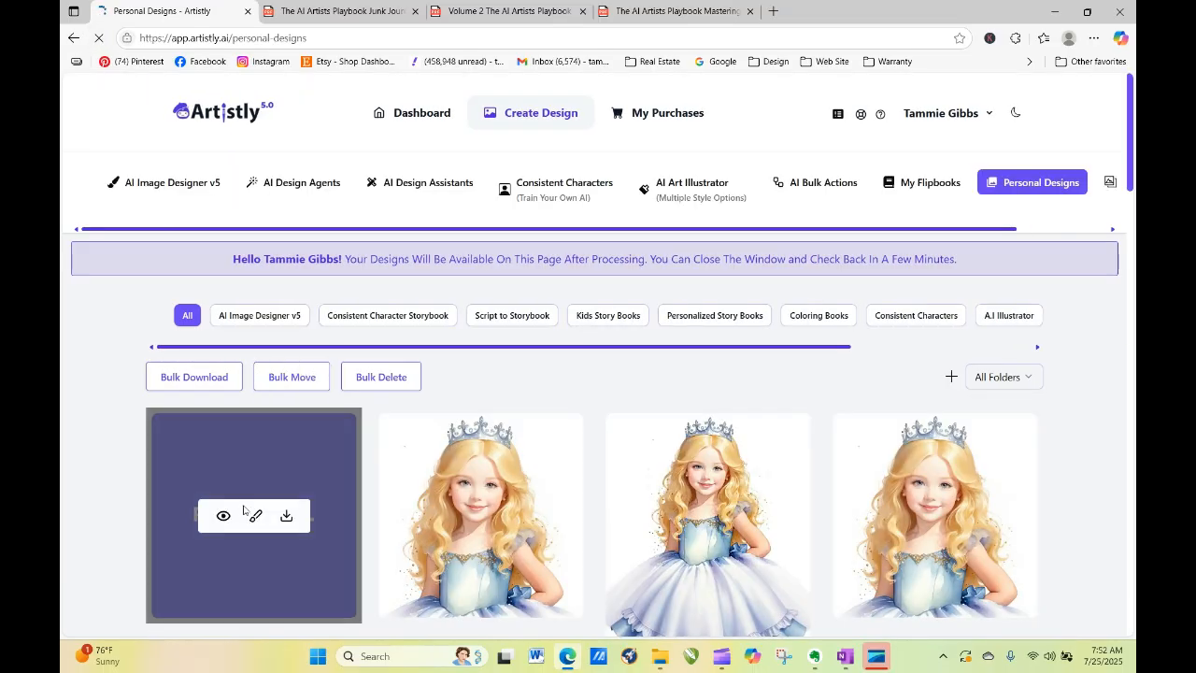
left_click(226, 515)
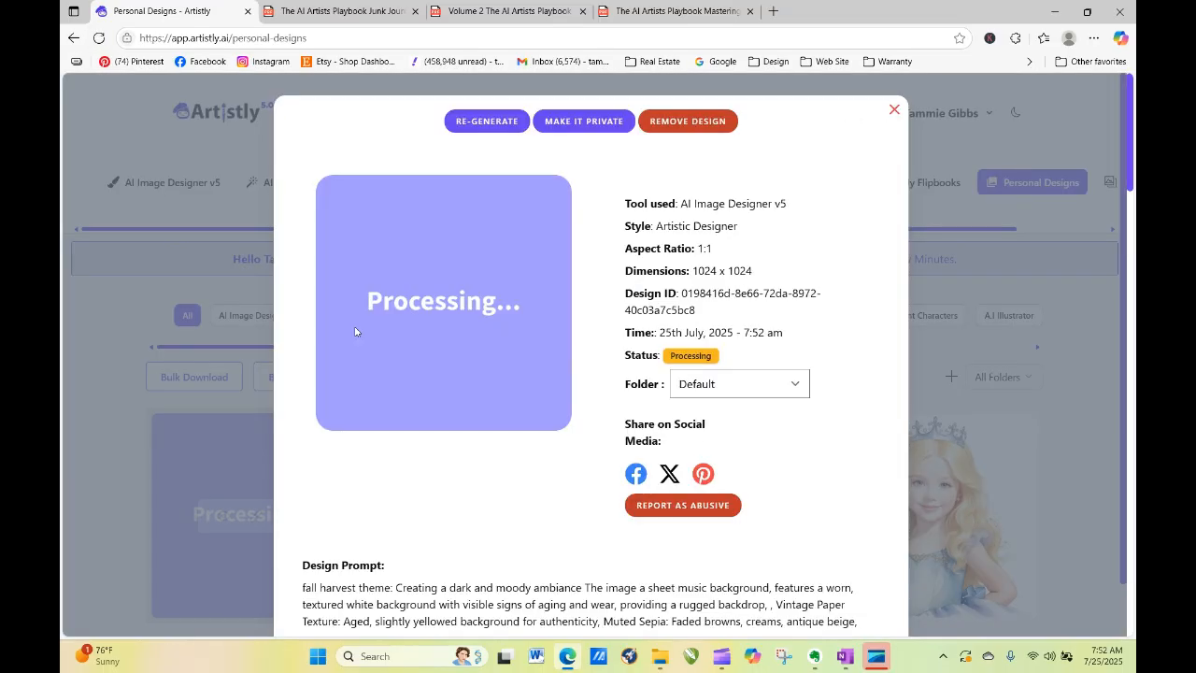
left_click(497, 125)
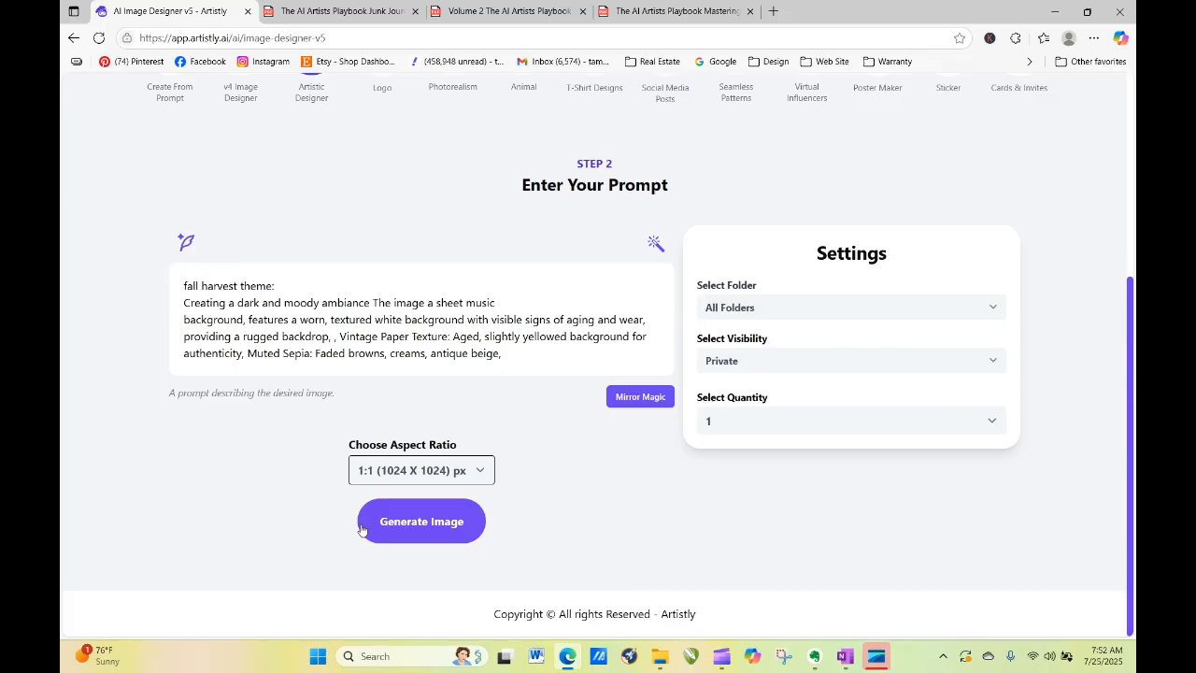
left_click(380, 473)
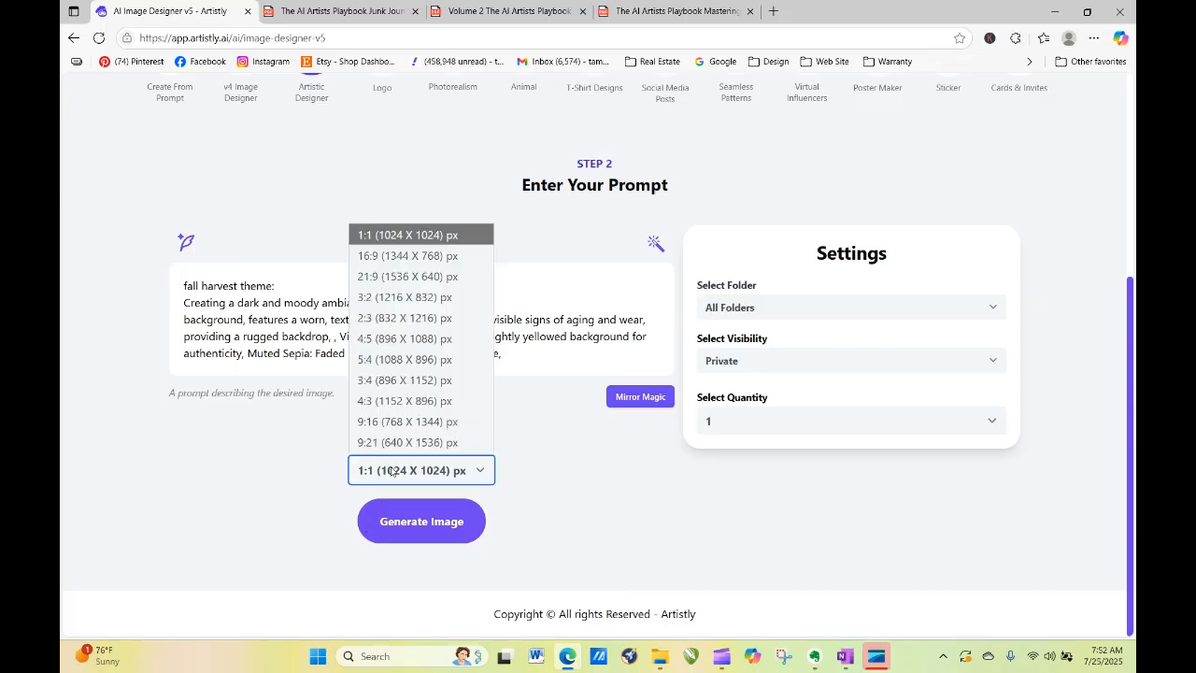
left_click(392, 403)
left_click(450, 525)
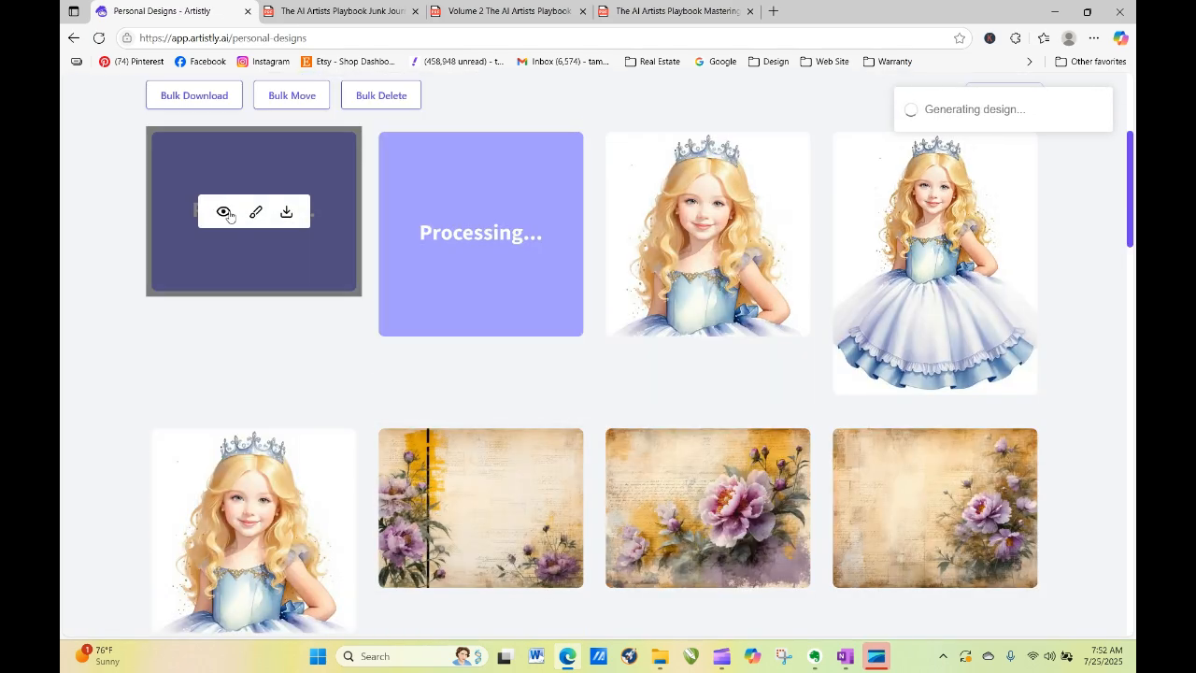
Step: Regenerate the fall harvest design once more with the 9:21 (640 X 1536) px aspect ratio
left_click(225, 212)
left_click(484, 120)
scroll(545, 513, "down", 5)
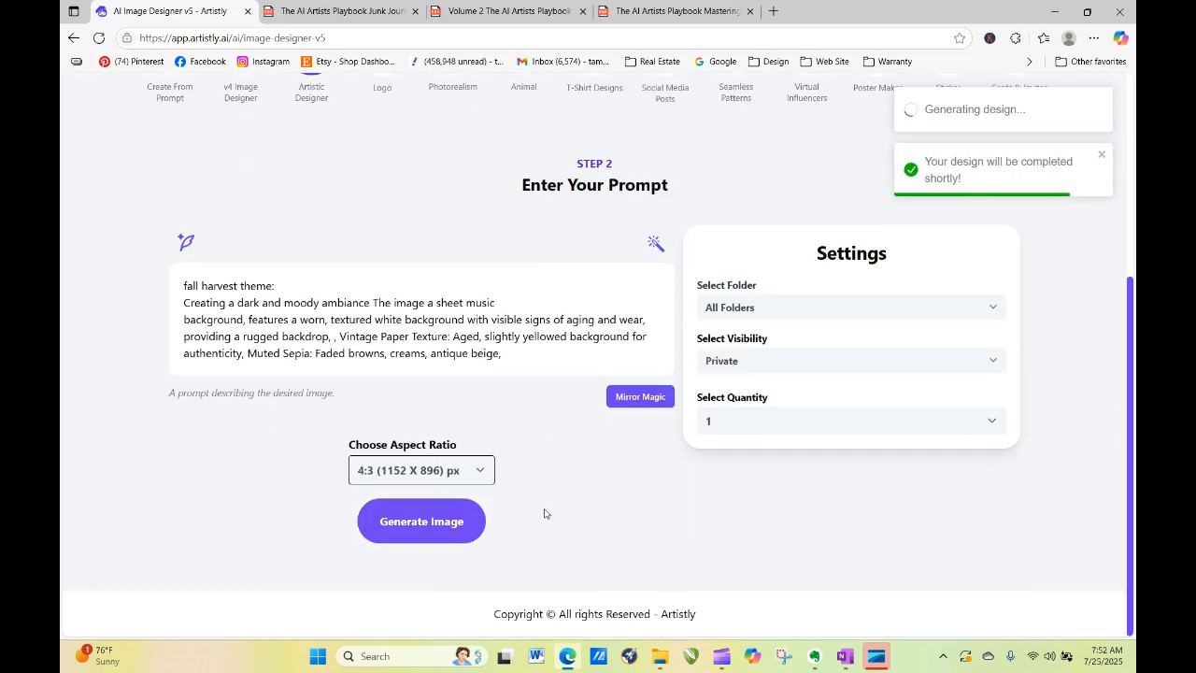
left_click(442, 472)
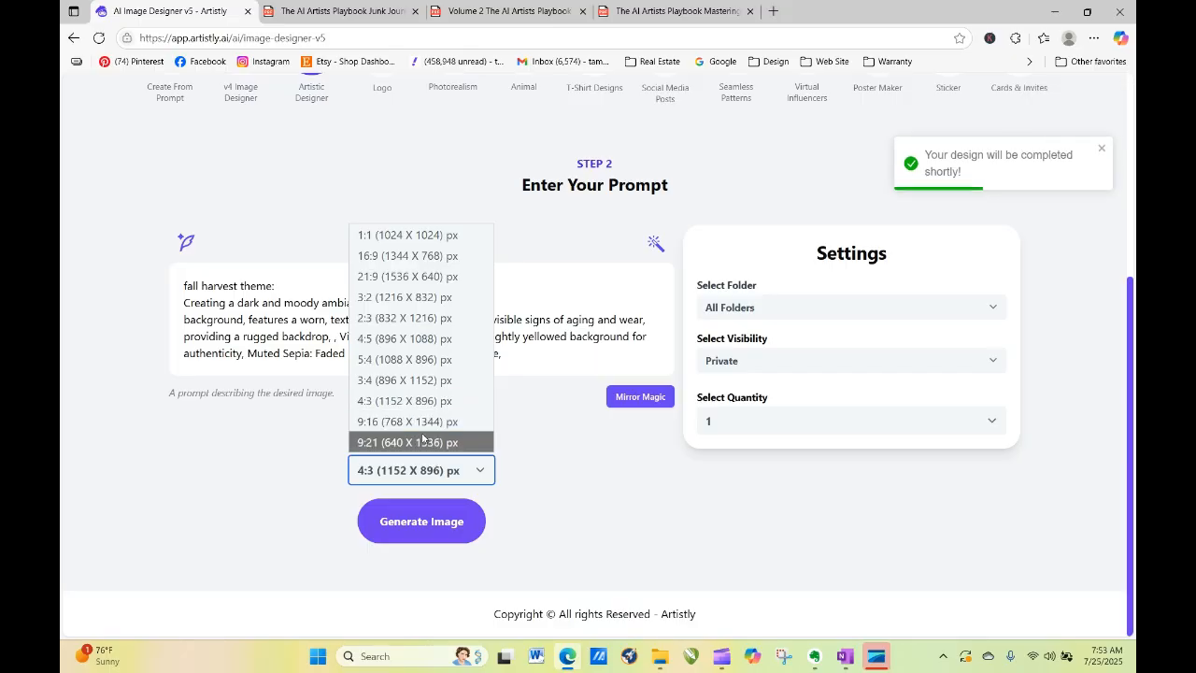
left_click(422, 440)
left_click(437, 534)
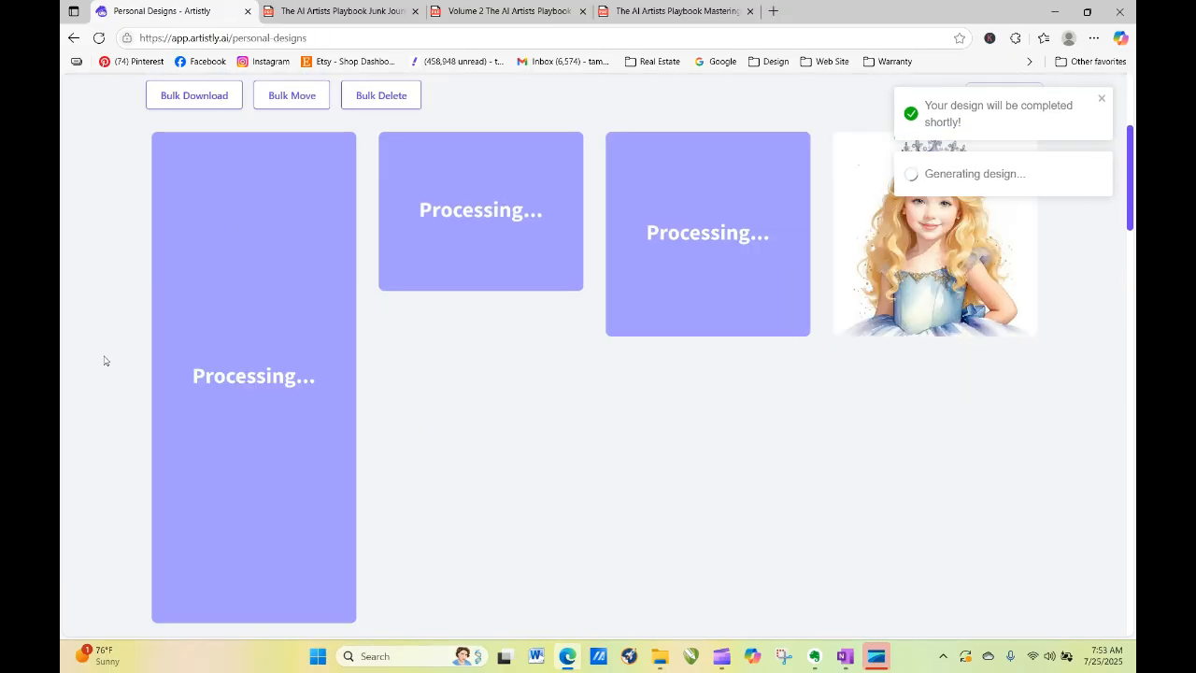
Step: Refresh Personal Designs, view the square sheet music design's details, and check again on the two designs still processing
left_click(98, 38)
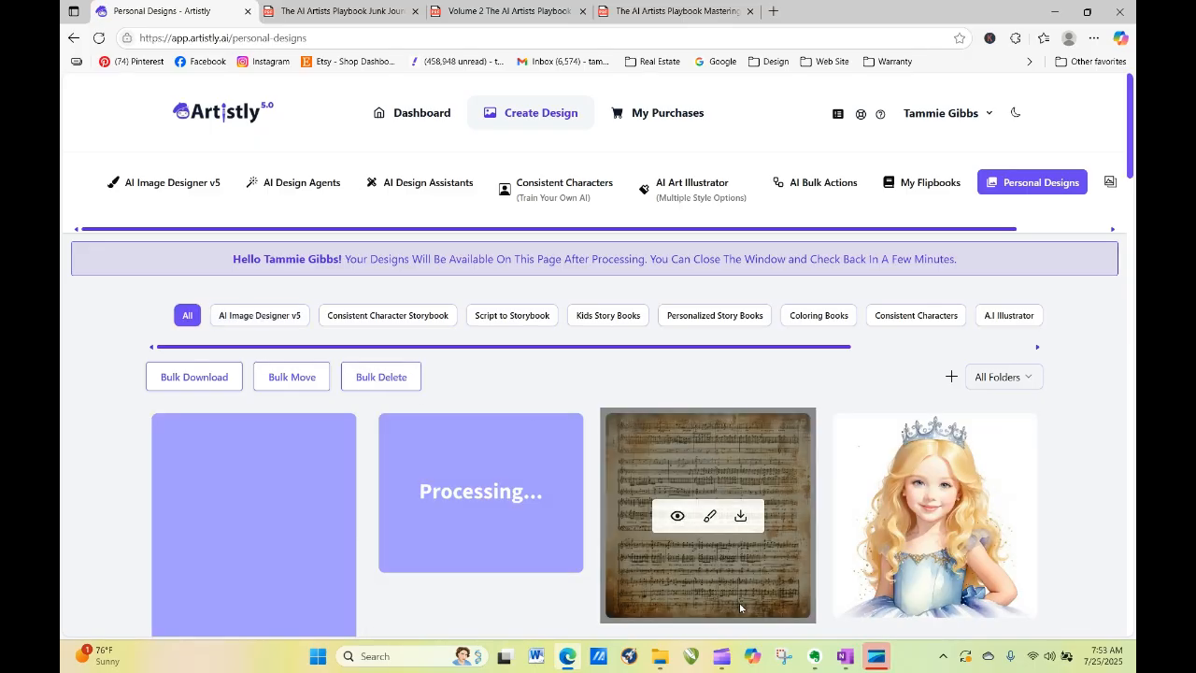
left_click(676, 516)
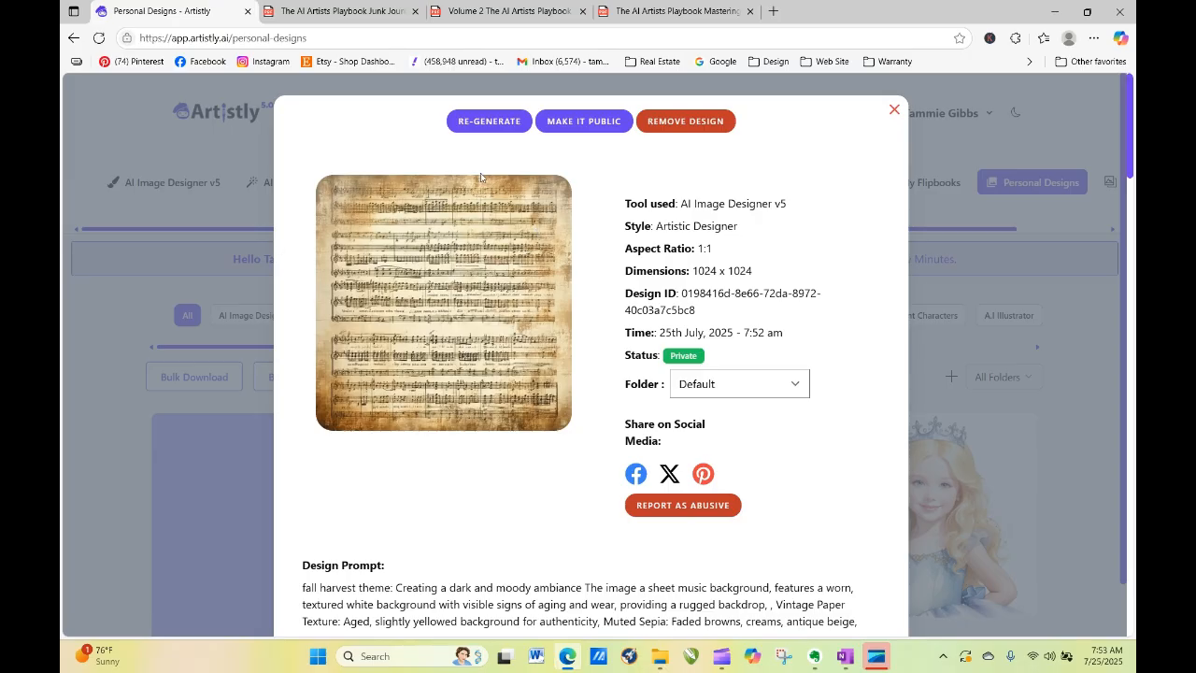
left_click(893, 110)
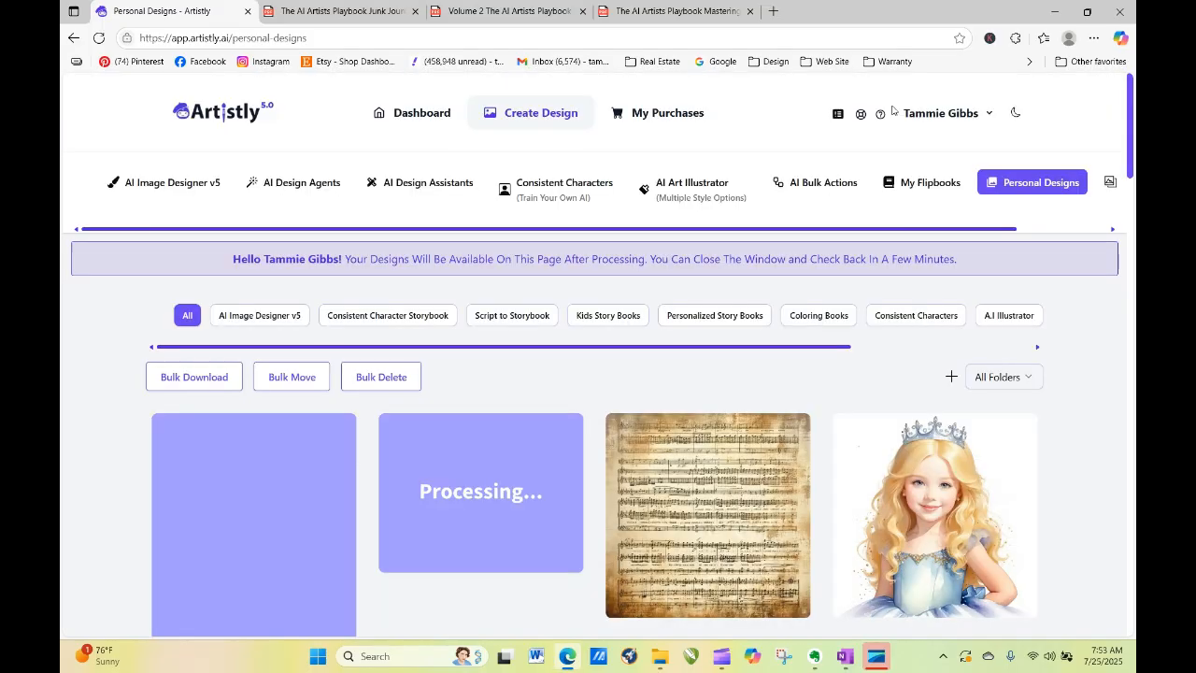
left_click(98, 37)
left_click(98, 37)
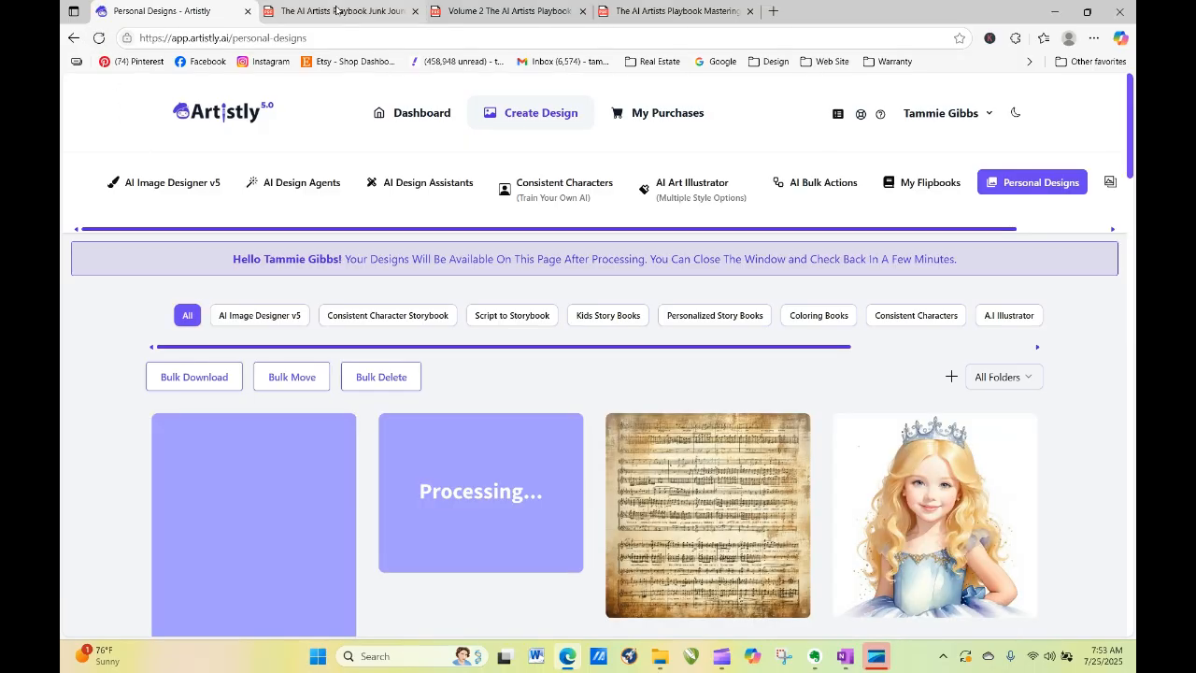
Step: Switch to the Junk Journal playbook PDF and review the motif, theme and visual effect word lists on pages 289 and 290
left_click(336, 12)
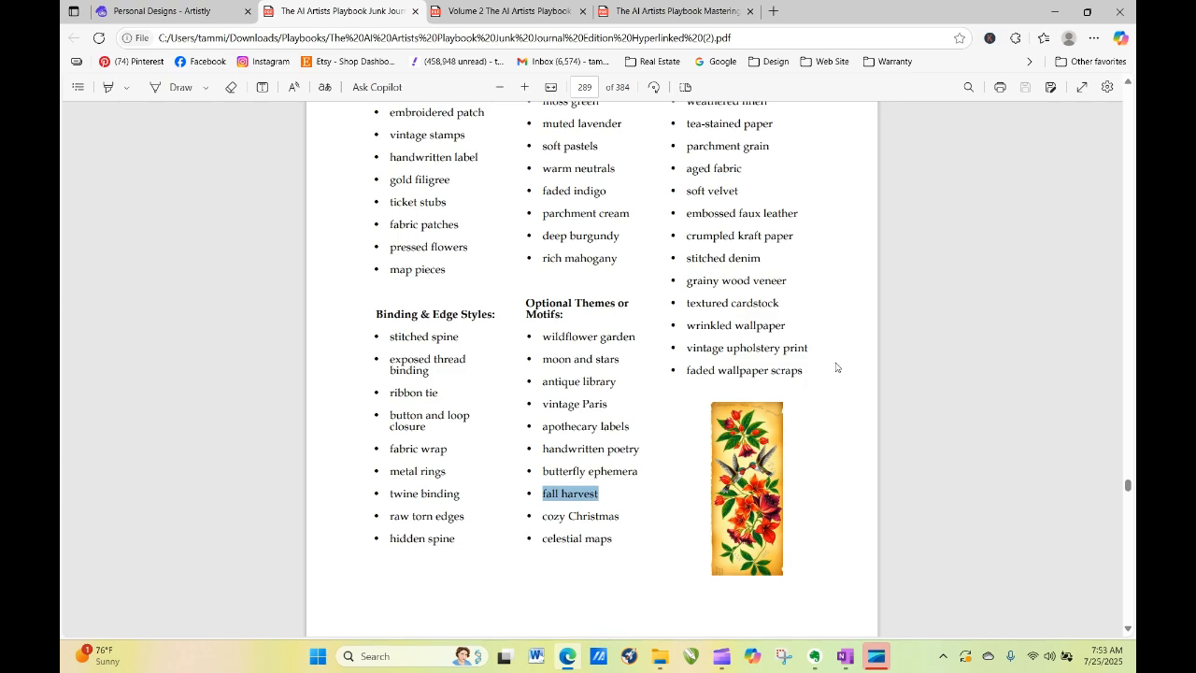
left_click(855, 427)
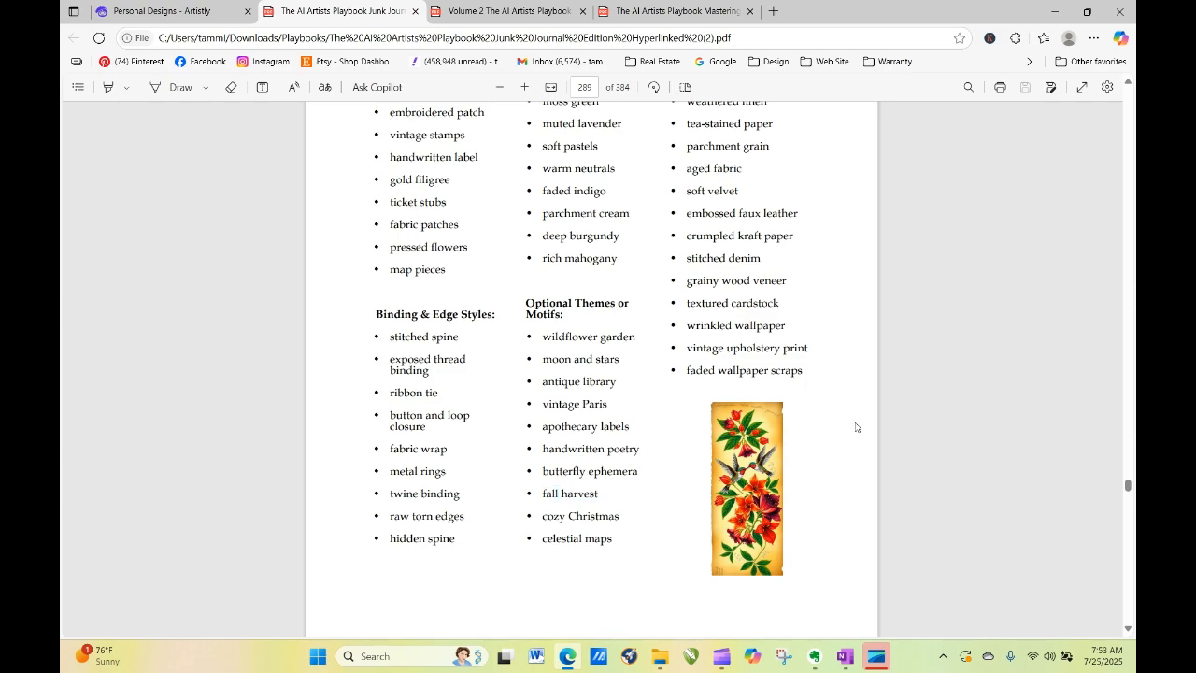
scroll(854, 427, "down", 5)
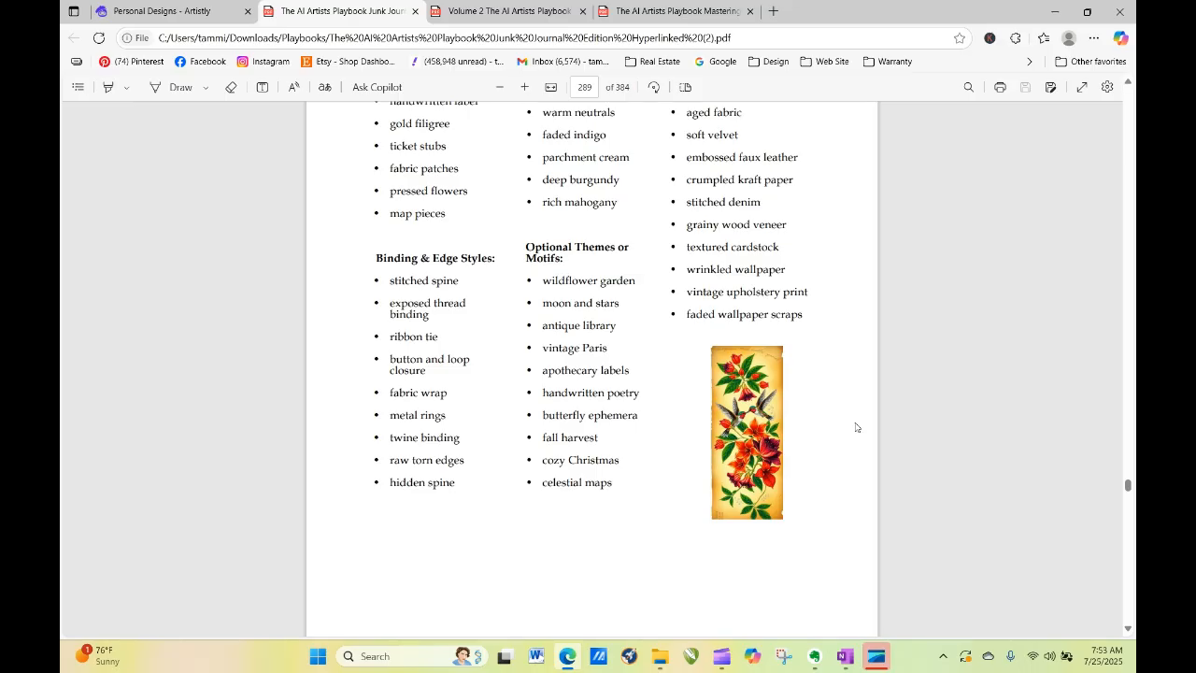
scroll(854, 427, "down", 3)
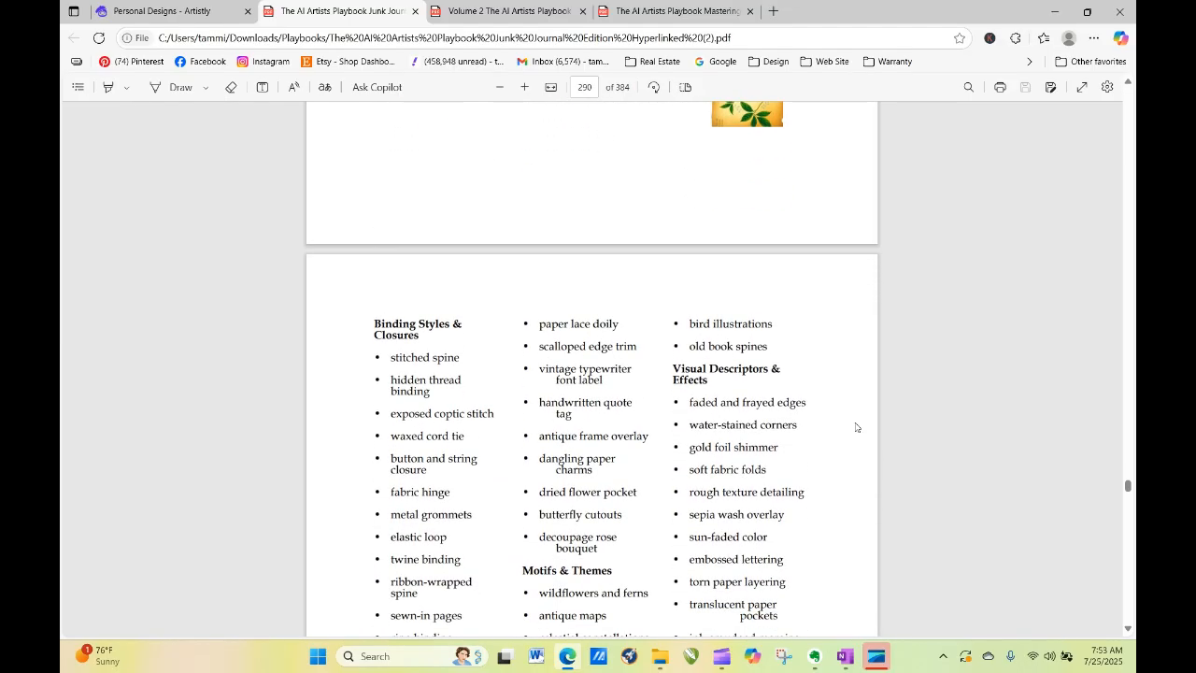
scroll(855, 427, "down", 3)
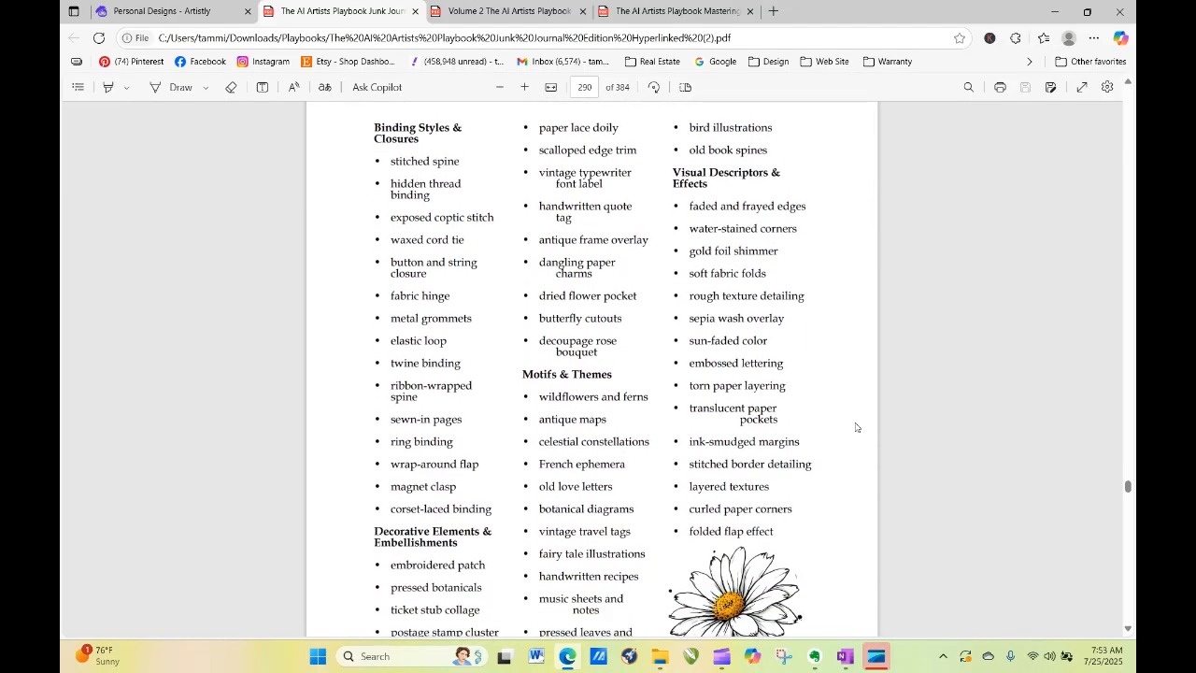
scroll(855, 426, "down", 1)
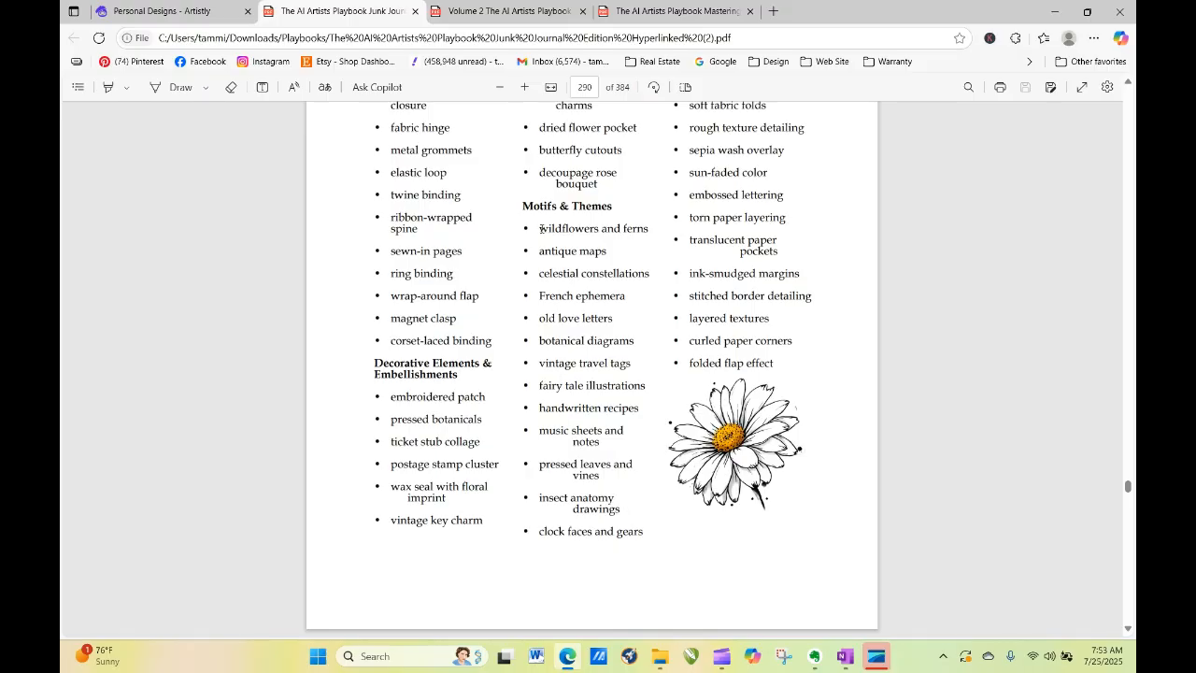
left_click_drag(541, 229, 656, 233)
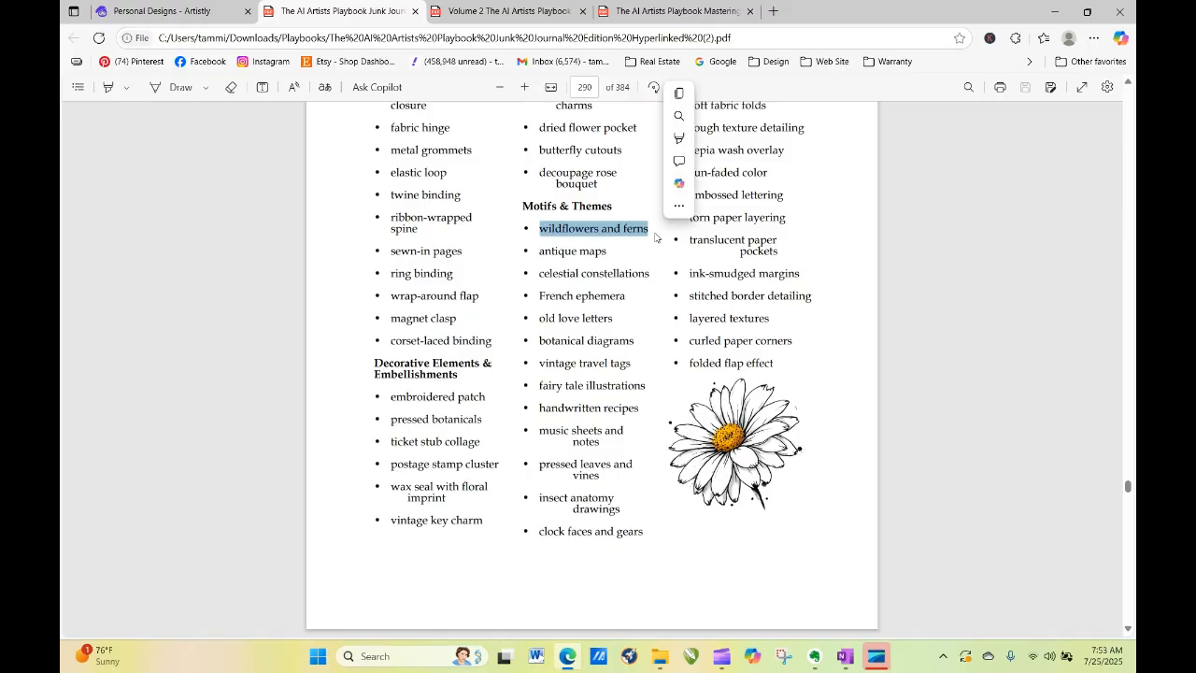
left_click(640, 171)
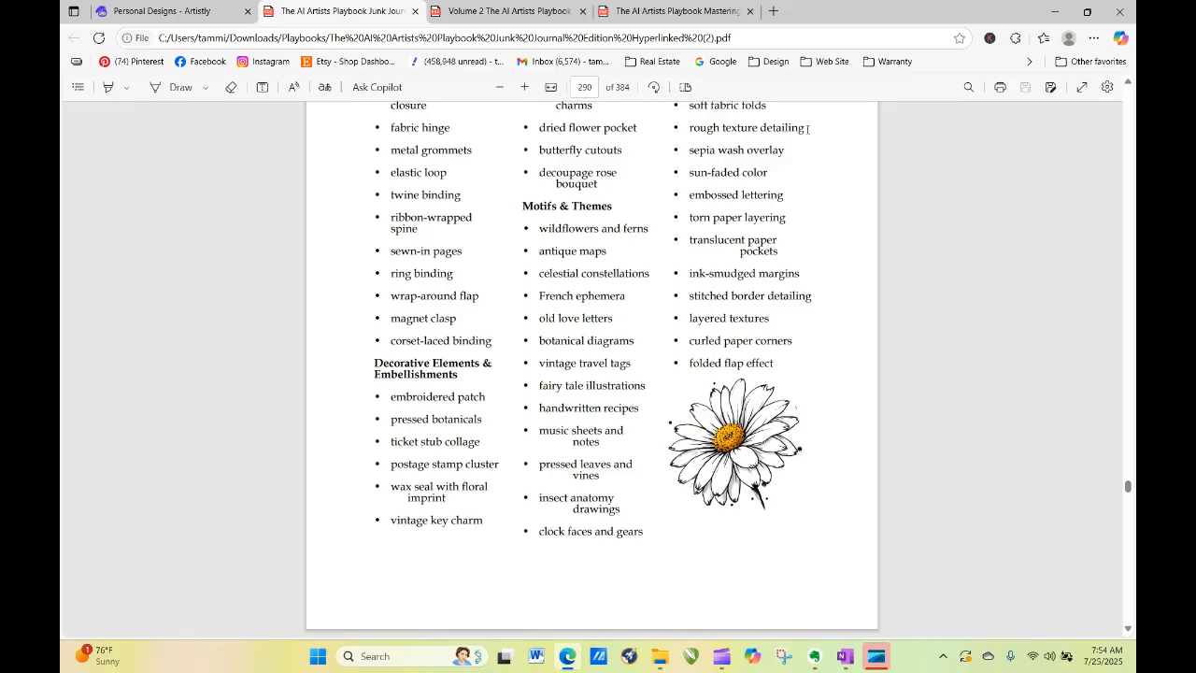
left_click_drag(807, 129, 835, 377)
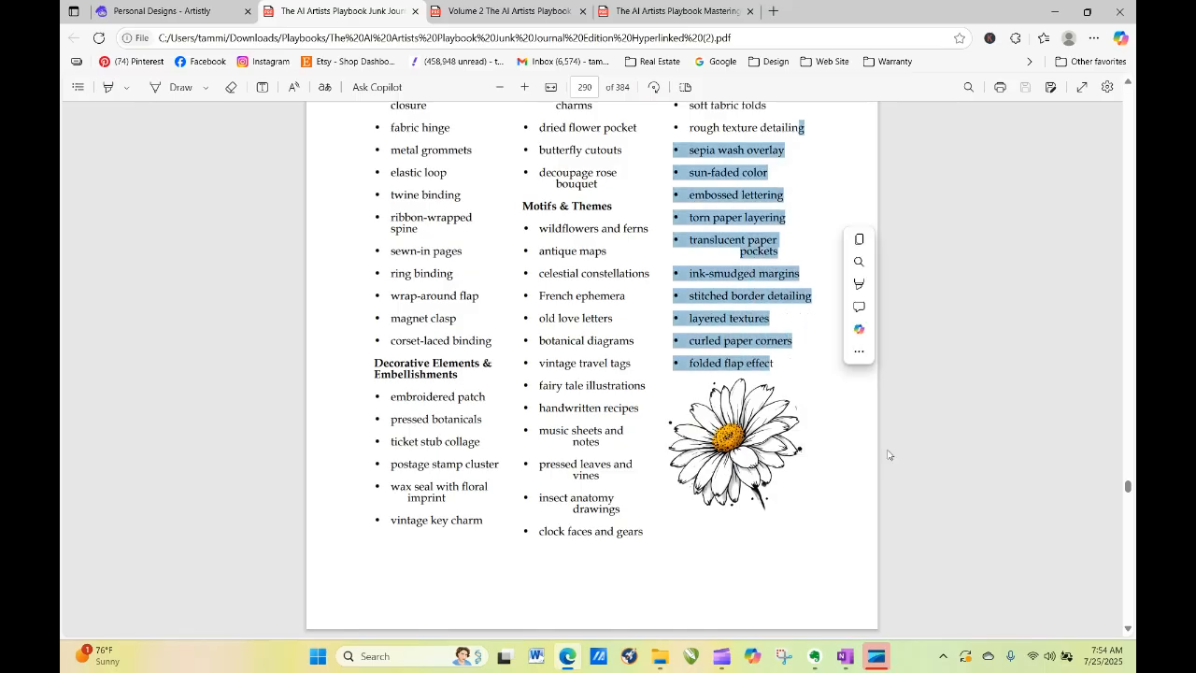
left_click(821, 533)
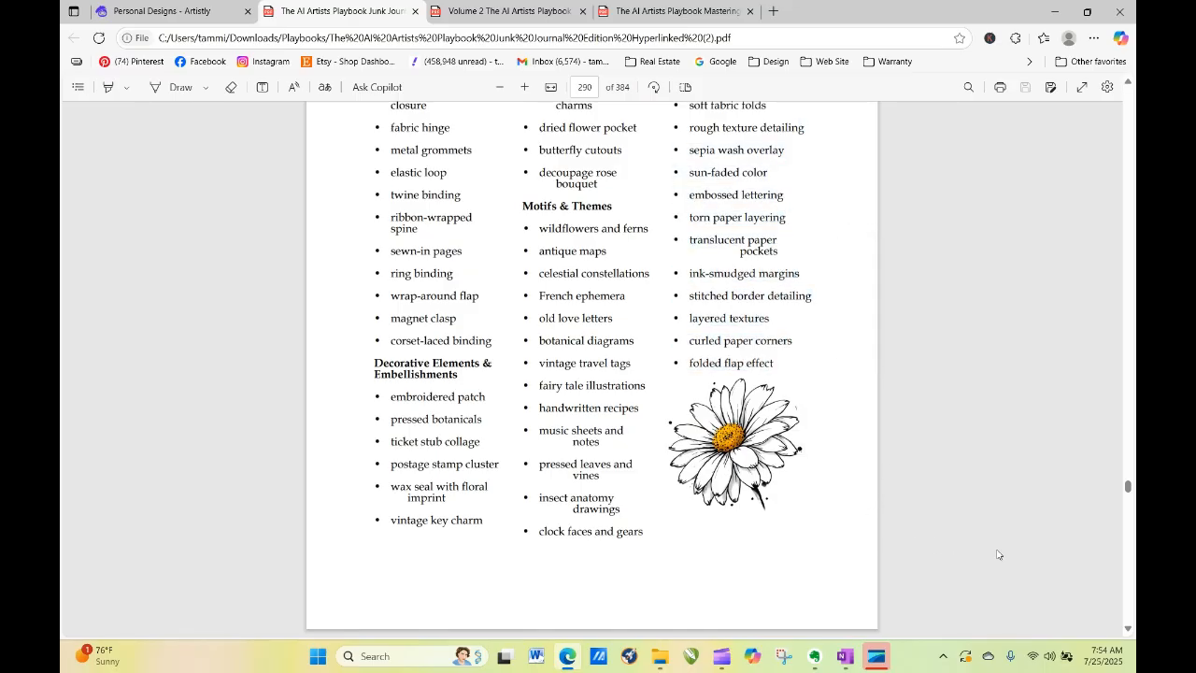
Step: Review the sample page prompts and Prompt Builder formula on page 291 and the Pages & Backgrounds word bank on page 292
scroll(997, 554, "down", 5)
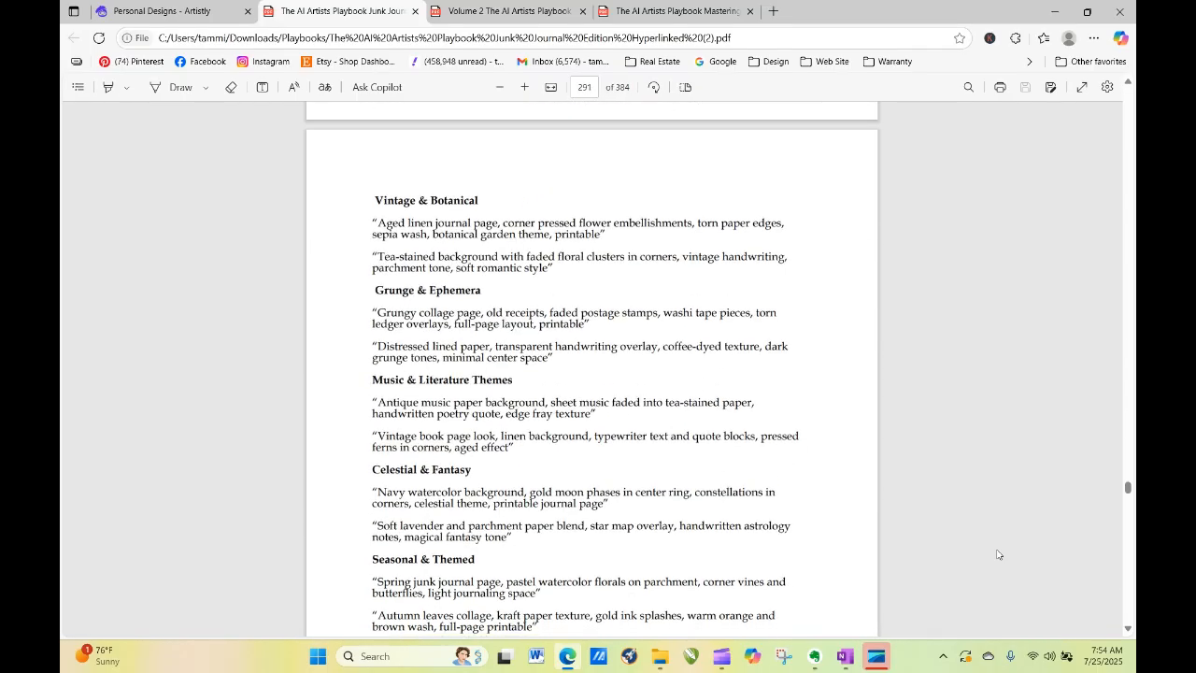
scroll(997, 554, "down", 2)
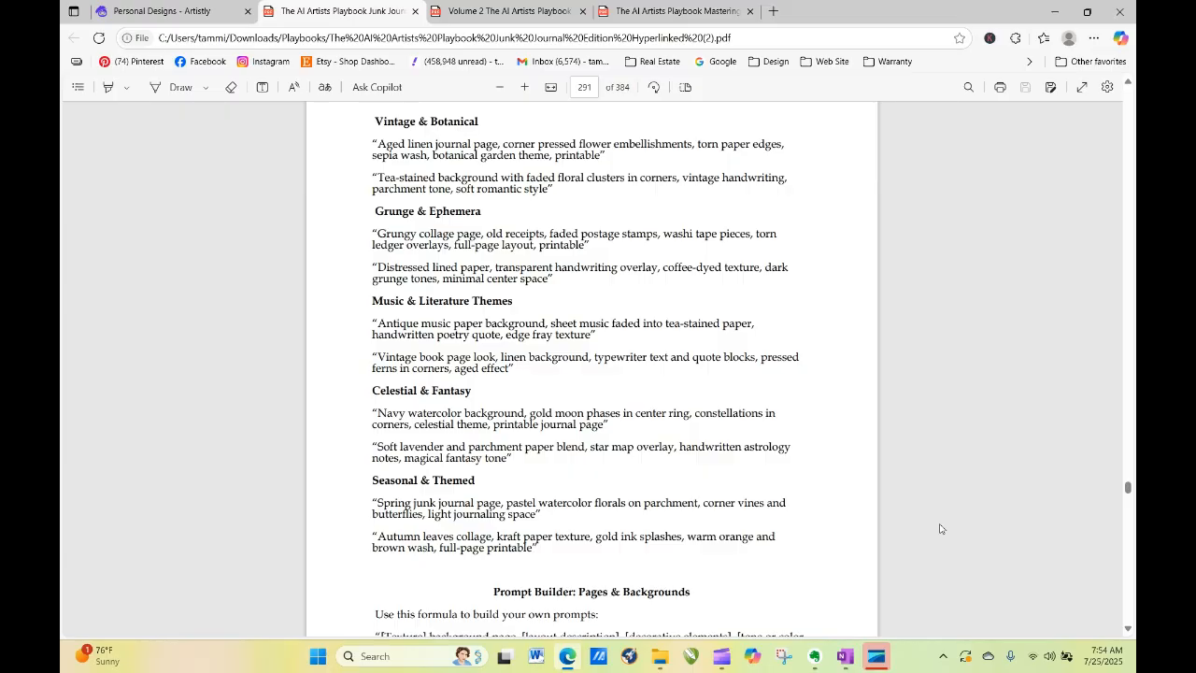
scroll(940, 528, "down", 5)
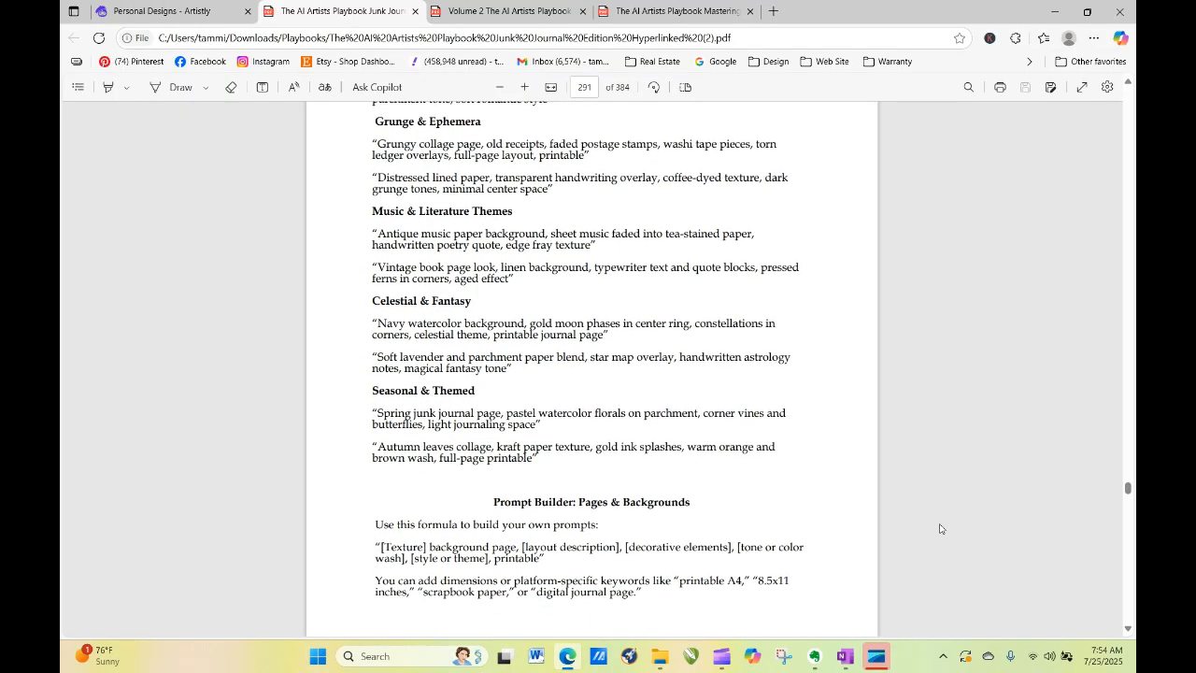
scroll(940, 529, "down", 6)
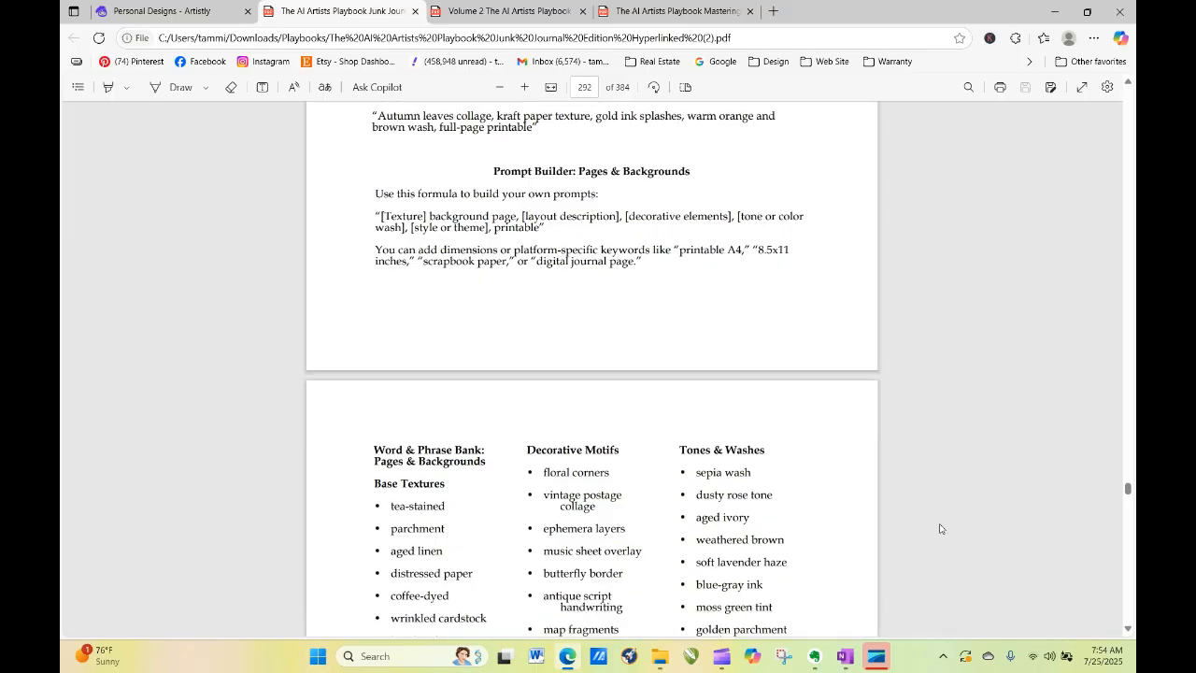
scroll(940, 529, "down", 5)
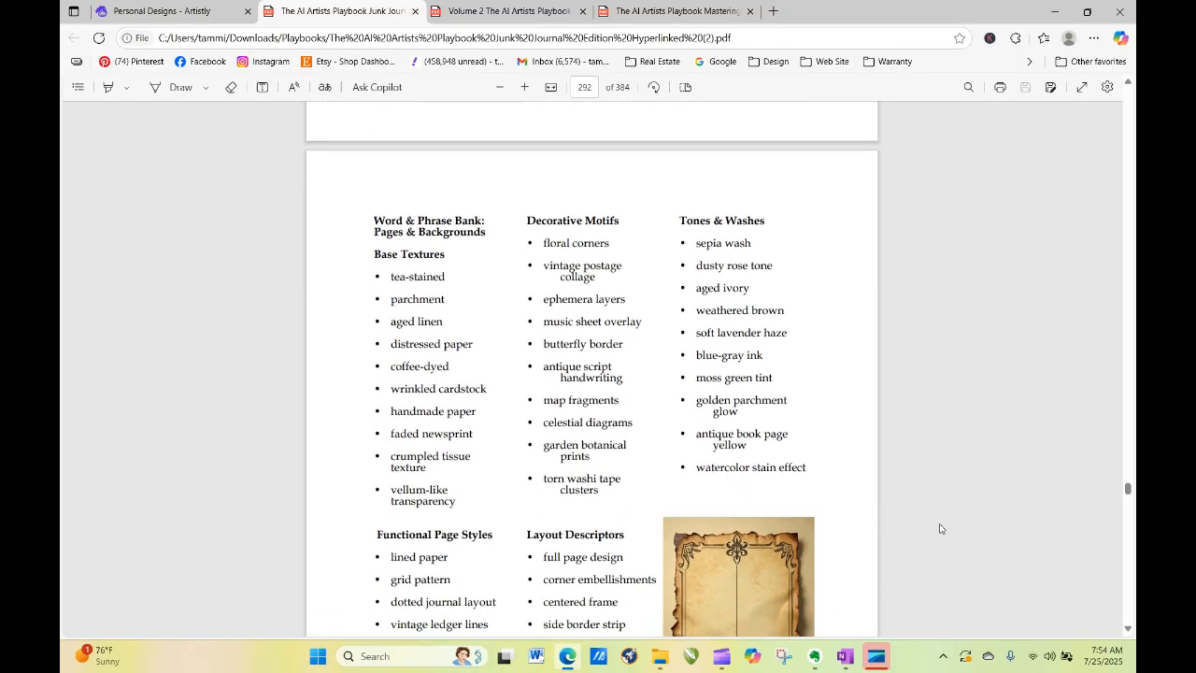
scroll(940, 528, "down", 1)
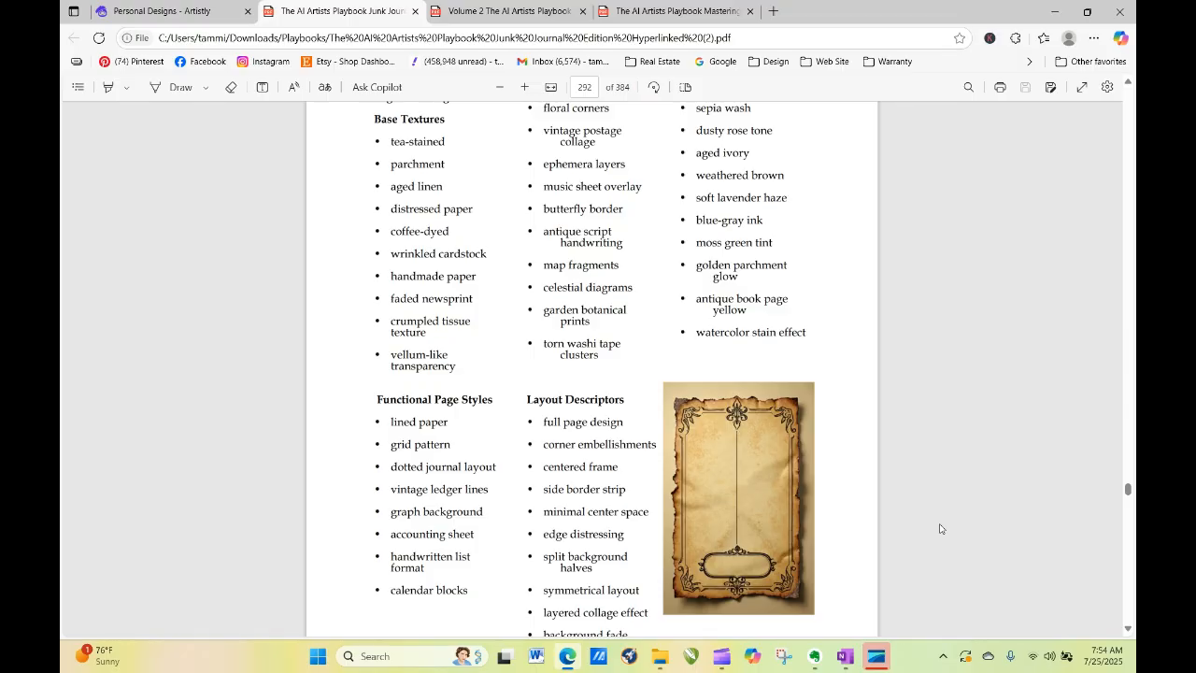
Step: Copy the theme "botanical garden" from the Style or Theme list on page 293 of the playbook
scroll(939, 529, "down", 3)
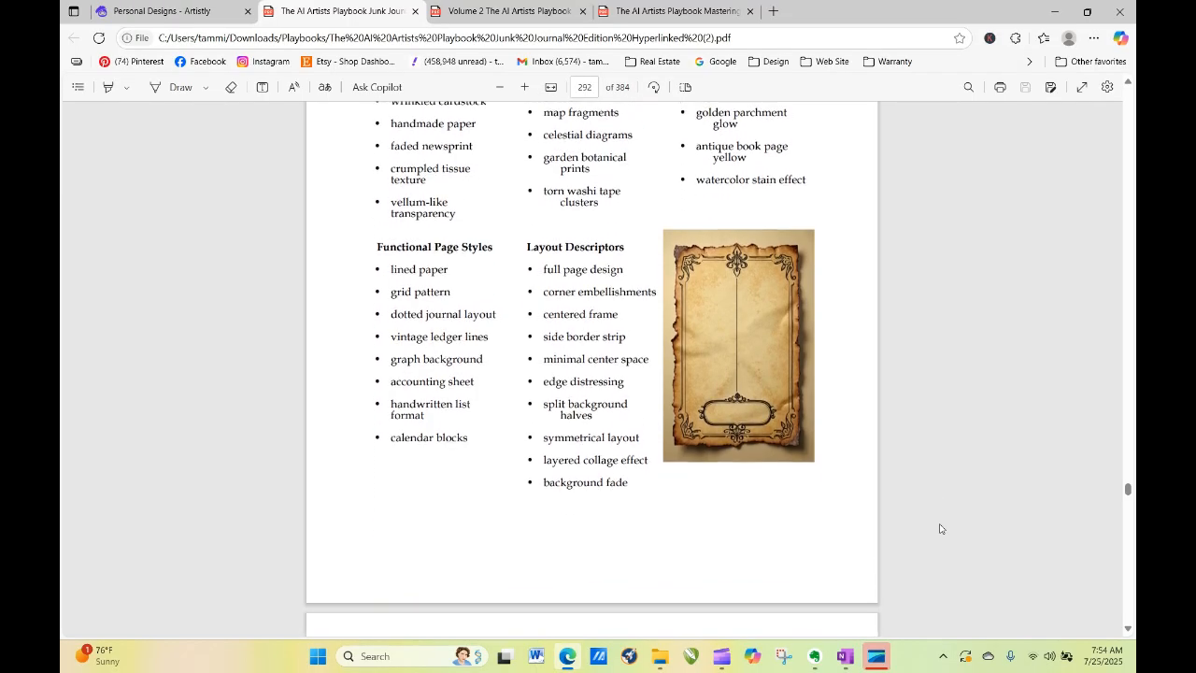
scroll(940, 528, "down", 10)
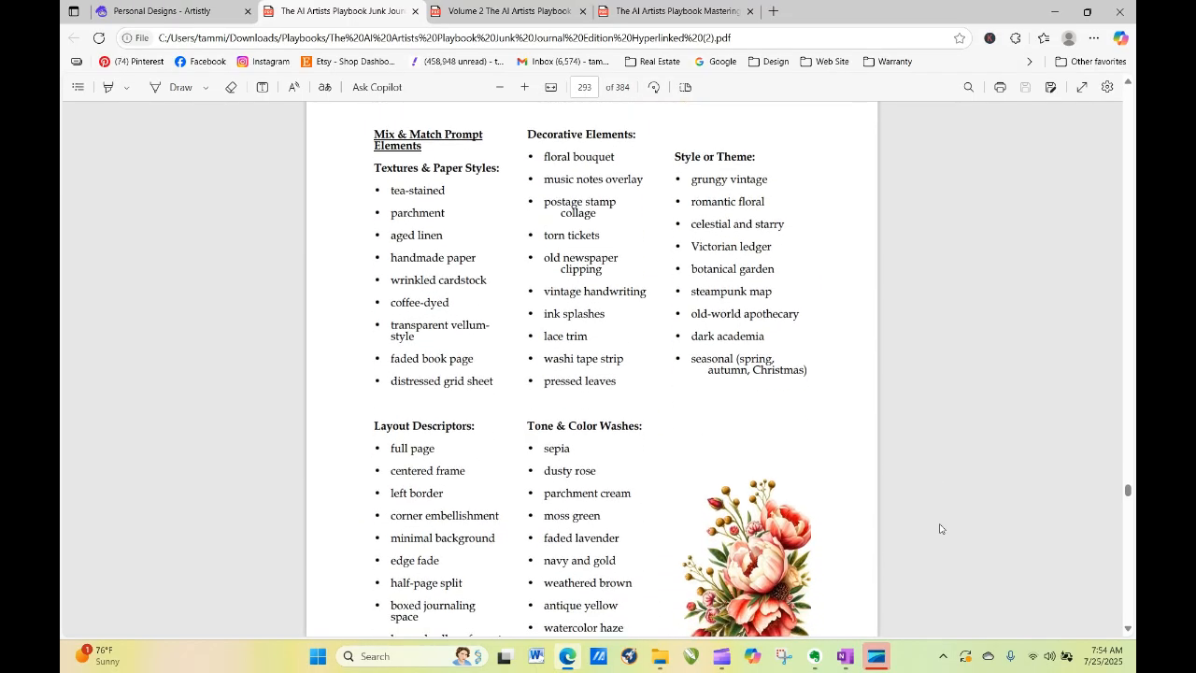
scroll(940, 529, "down", 2)
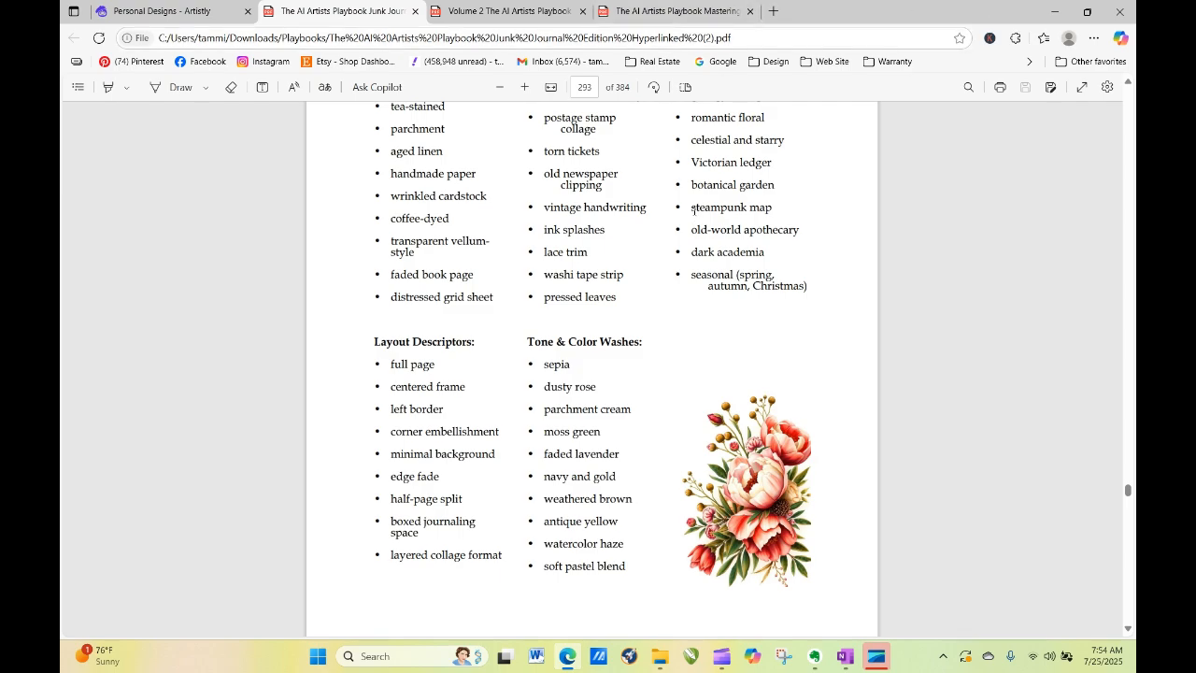
left_click_drag(691, 184, 784, 186)
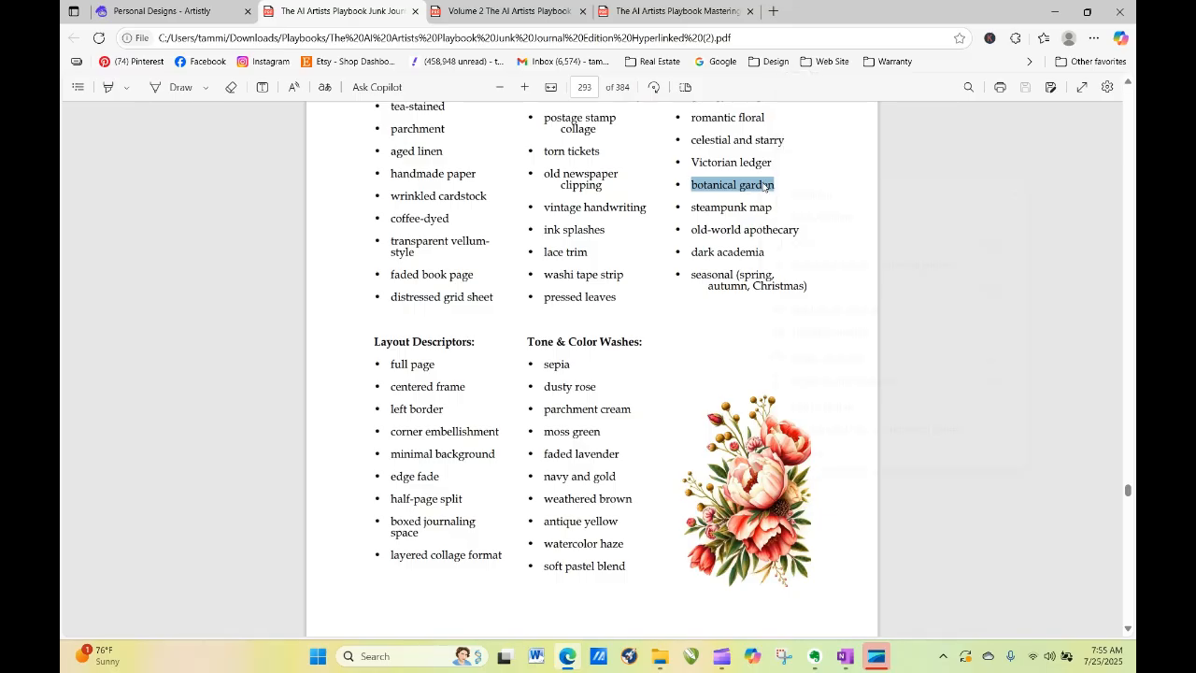
right_click(764, 186)
left_click(807, 245)
Step: Switch to Artistly's Personal Designs and view the details of the tall 9:21 sheet music design, then close them
left_click(236, 8)
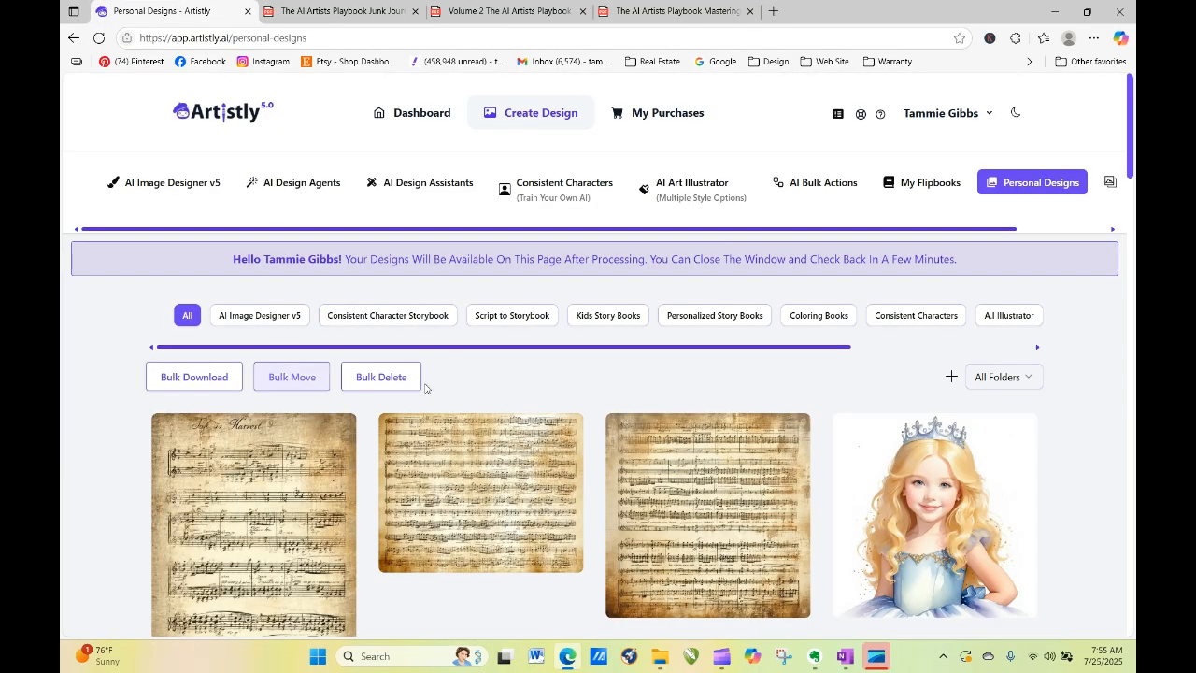
scroll(1129, 110, "down", 1)
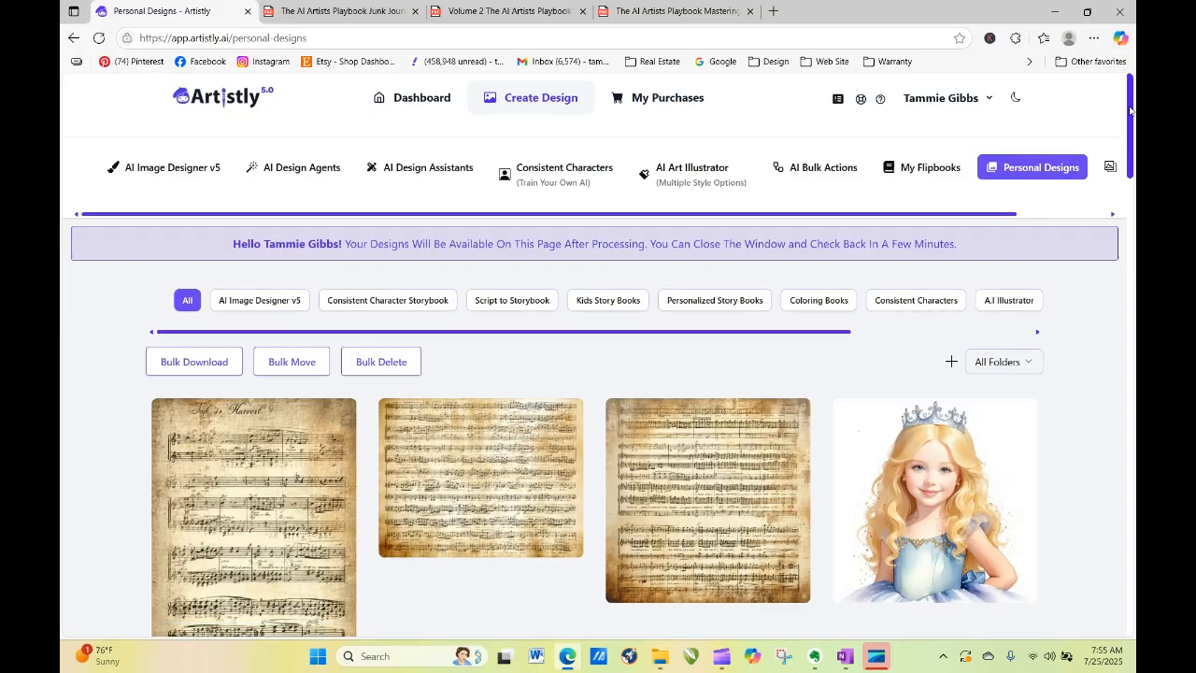
left_click_drag(1129, 110, 1132, 128)
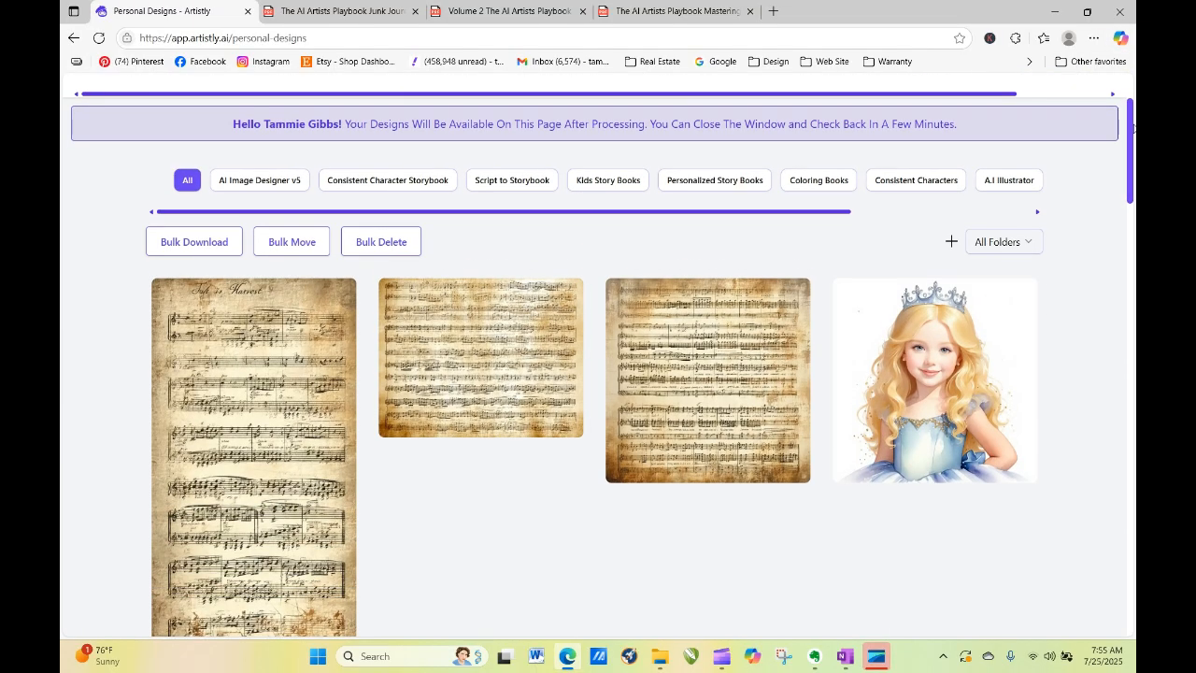
scroll(1129, 167, "down", 2)
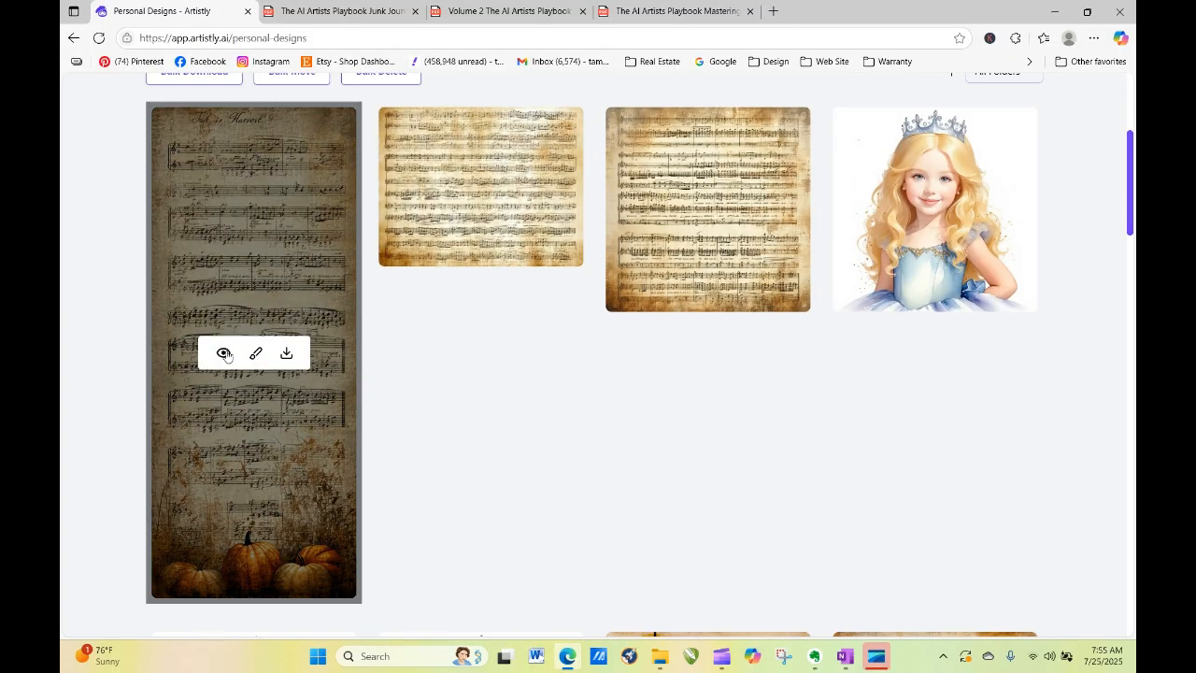
left_click(225, 354)
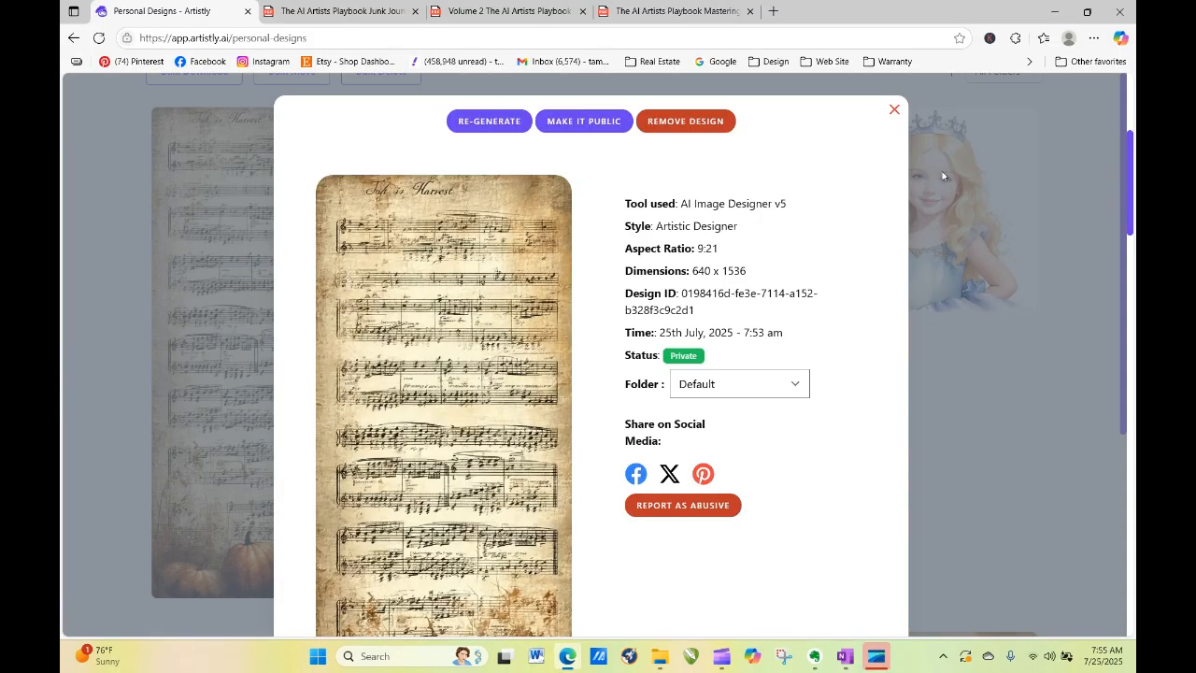
left_click_drag(1120, 165, 1128, 94)
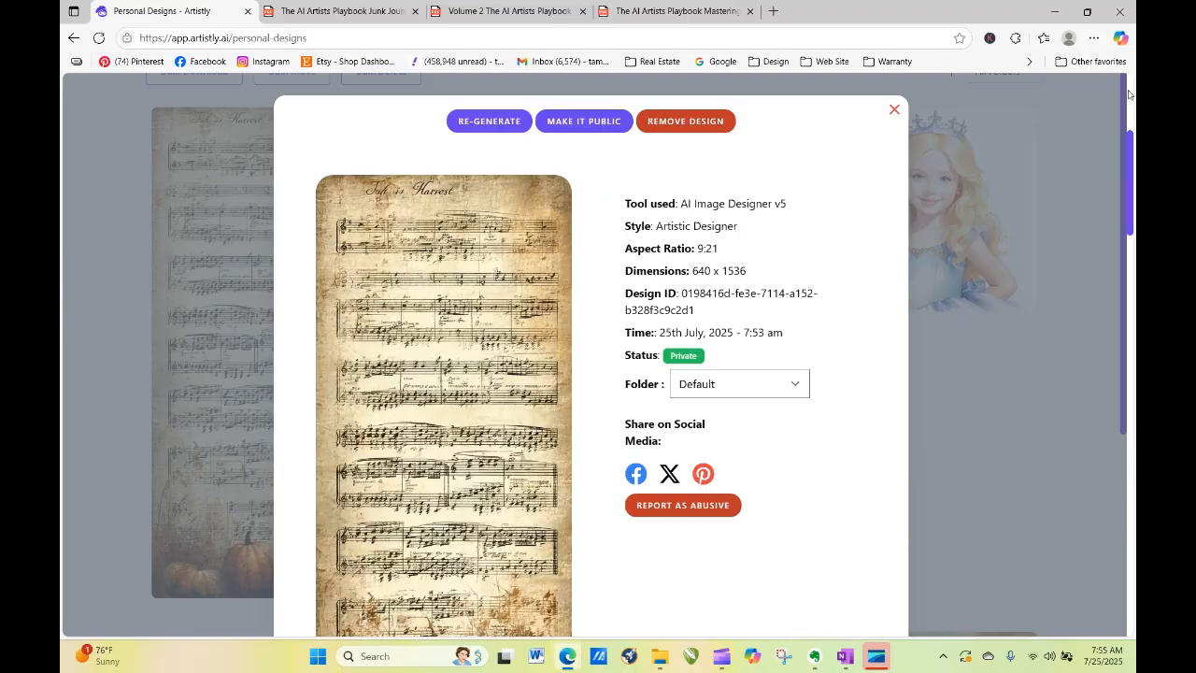
left_click(894, 109)
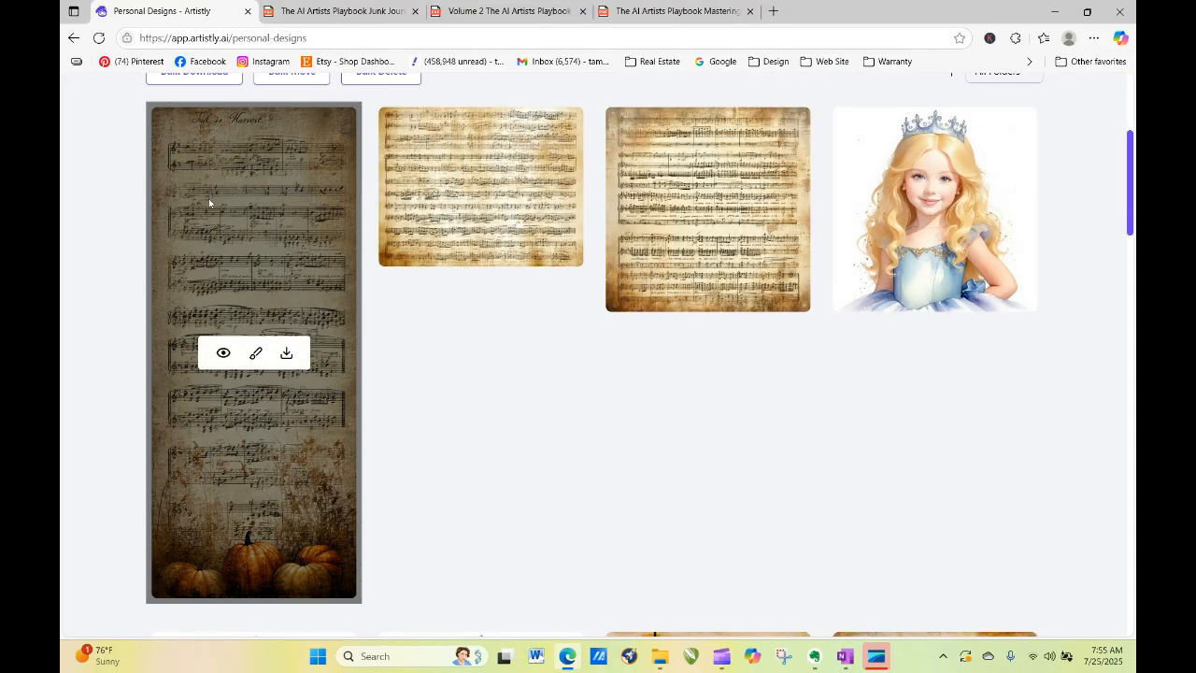
Step: Regenerate the tall sheet music design with "pumpkins, fall botanical garden," added after "fall harvest theme:" in the prompt
left_click(222, 352)
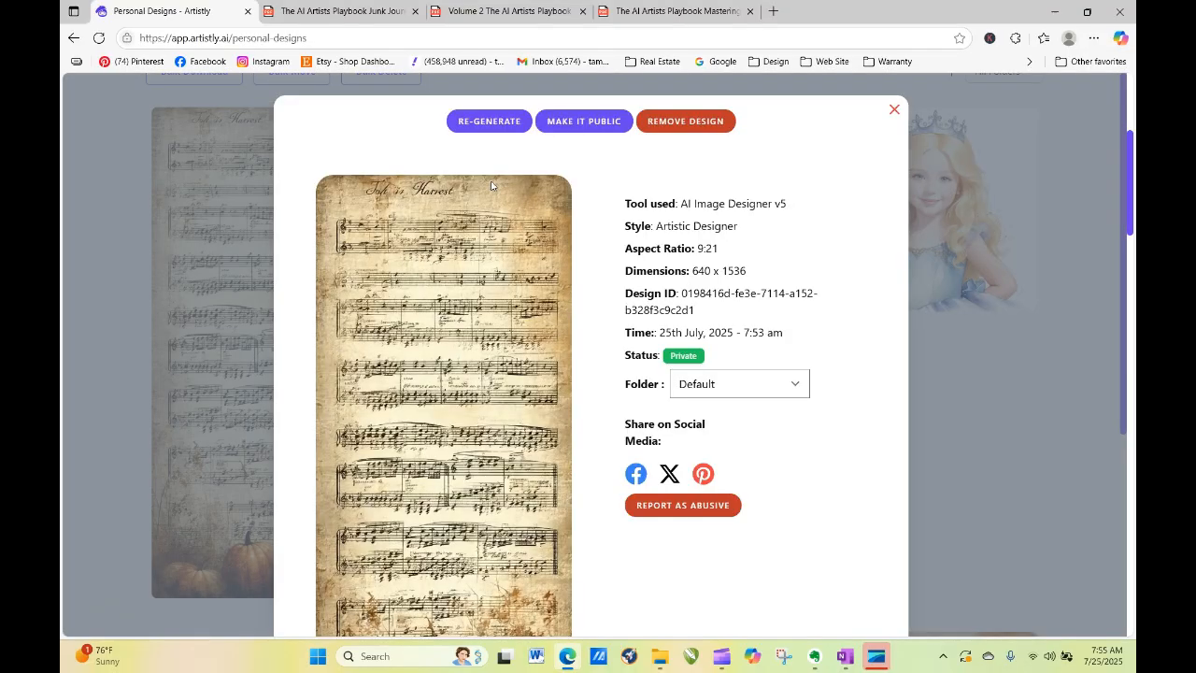
left_click(483, 121)
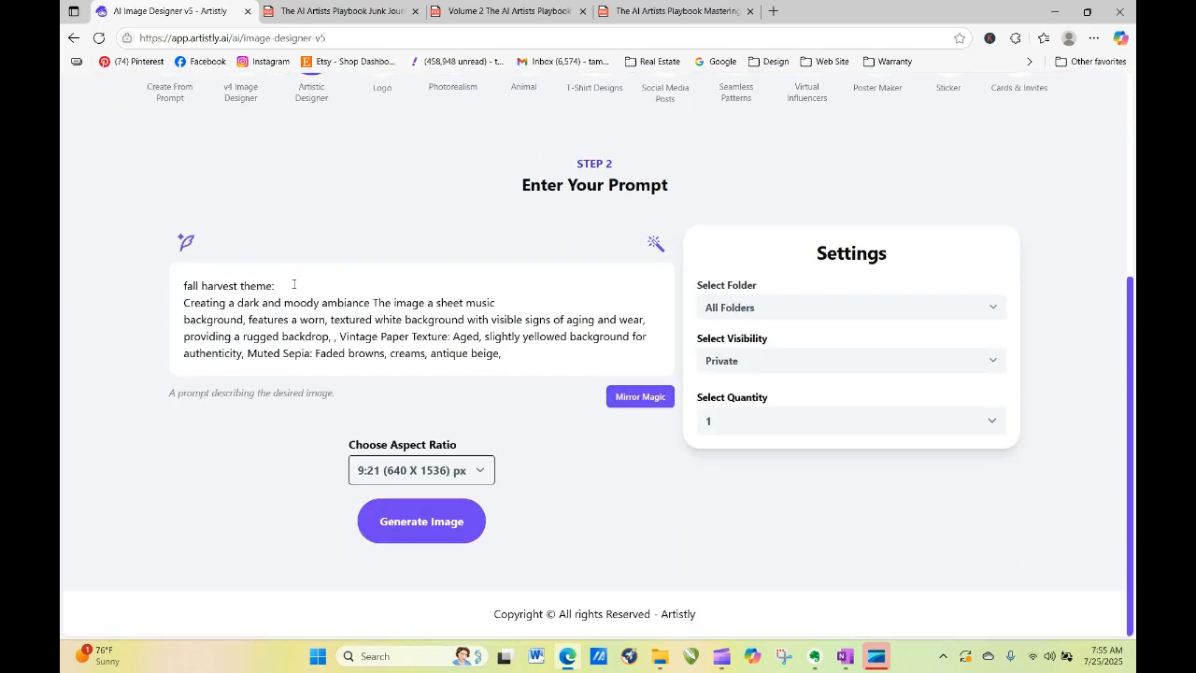
type("pumpkins,")
right_click(366, 282)
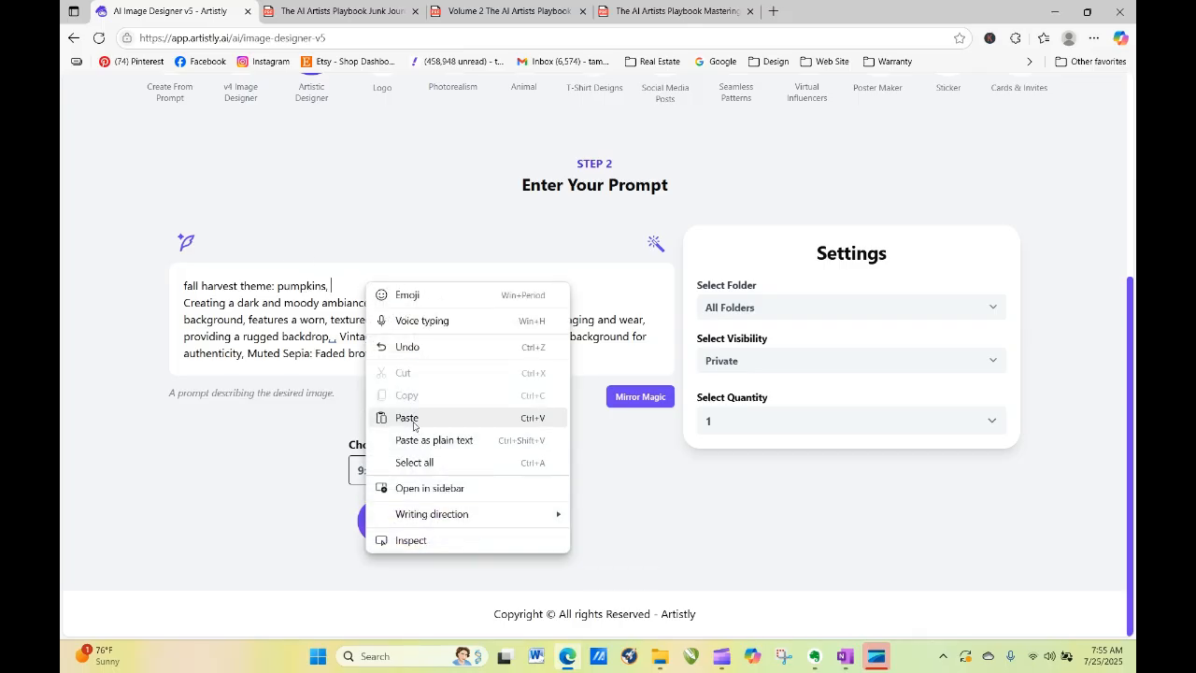
left_click(413, 420)
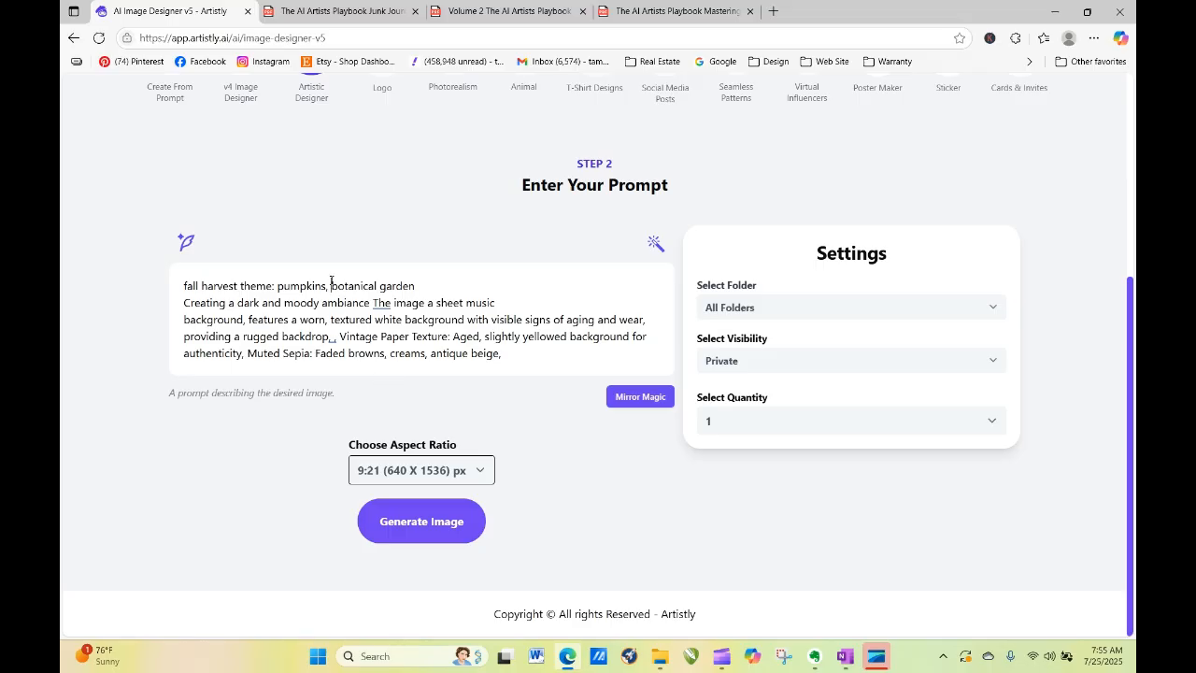
type("fall")
left_click(449, 520)
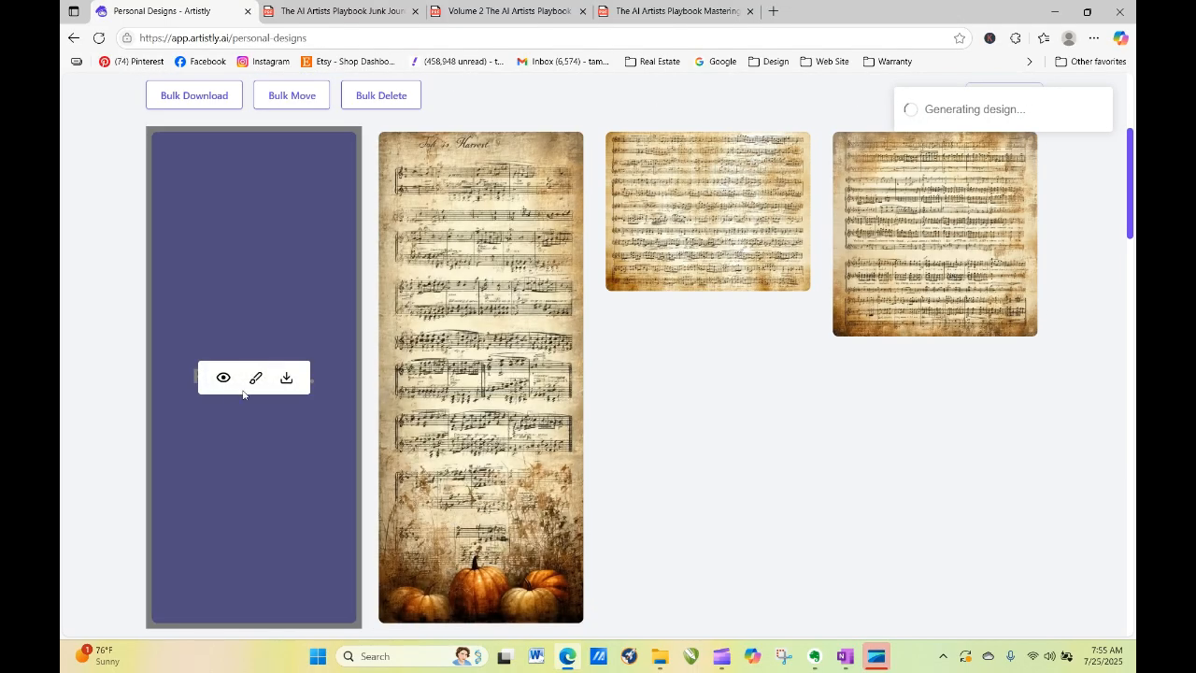
Step: Regenerate the pumpkin and fall botanical garden design with the 4:3 (1152 X 896) px aspect ratio
left_click(224, 378)
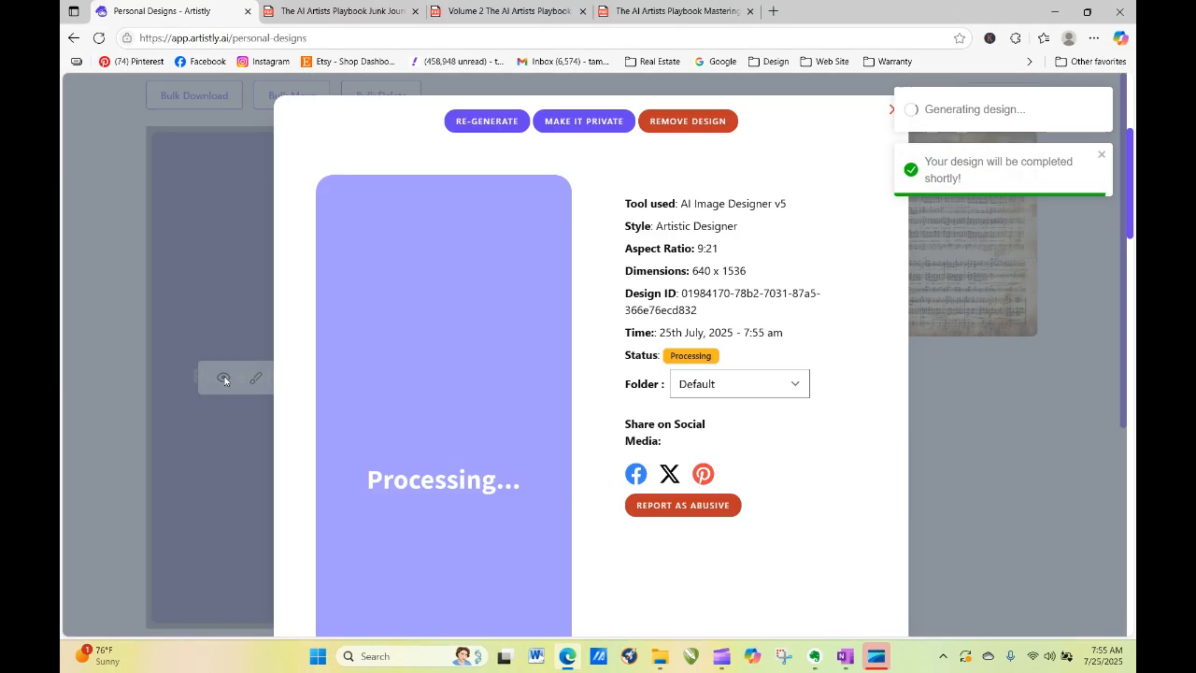
left_click(485, 120)
scroll(535, 466, "down", 3)
left_click(407, 472)
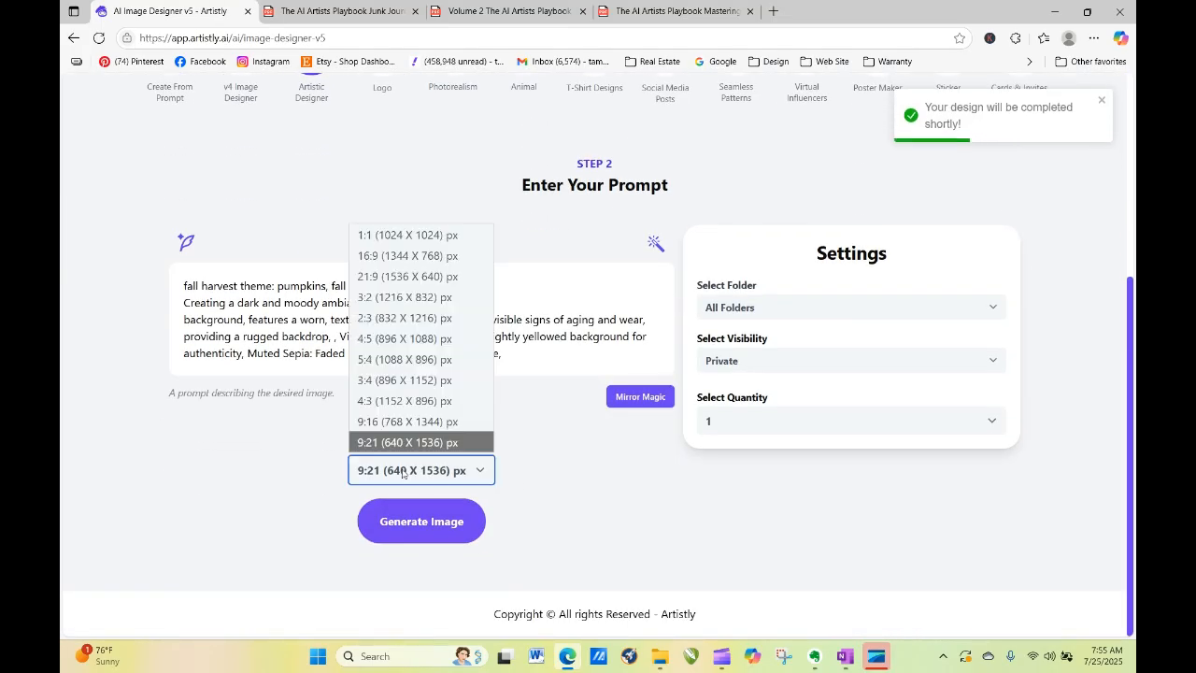
left_click(404, 401)
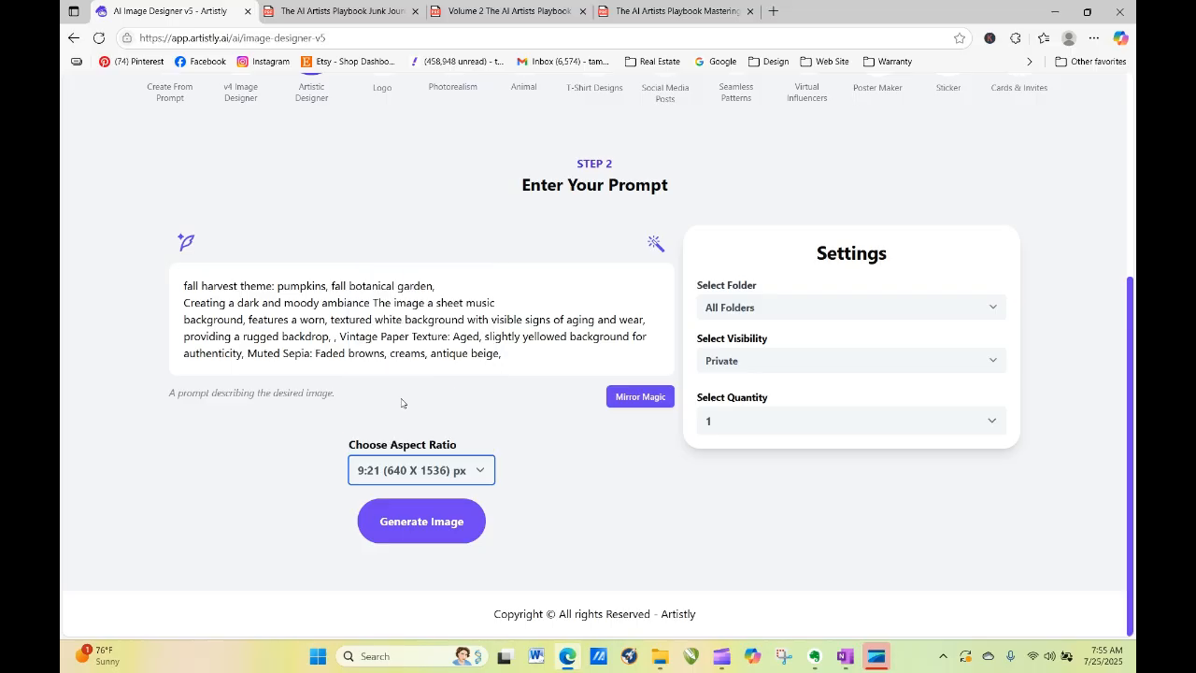
left_click(460, 527)
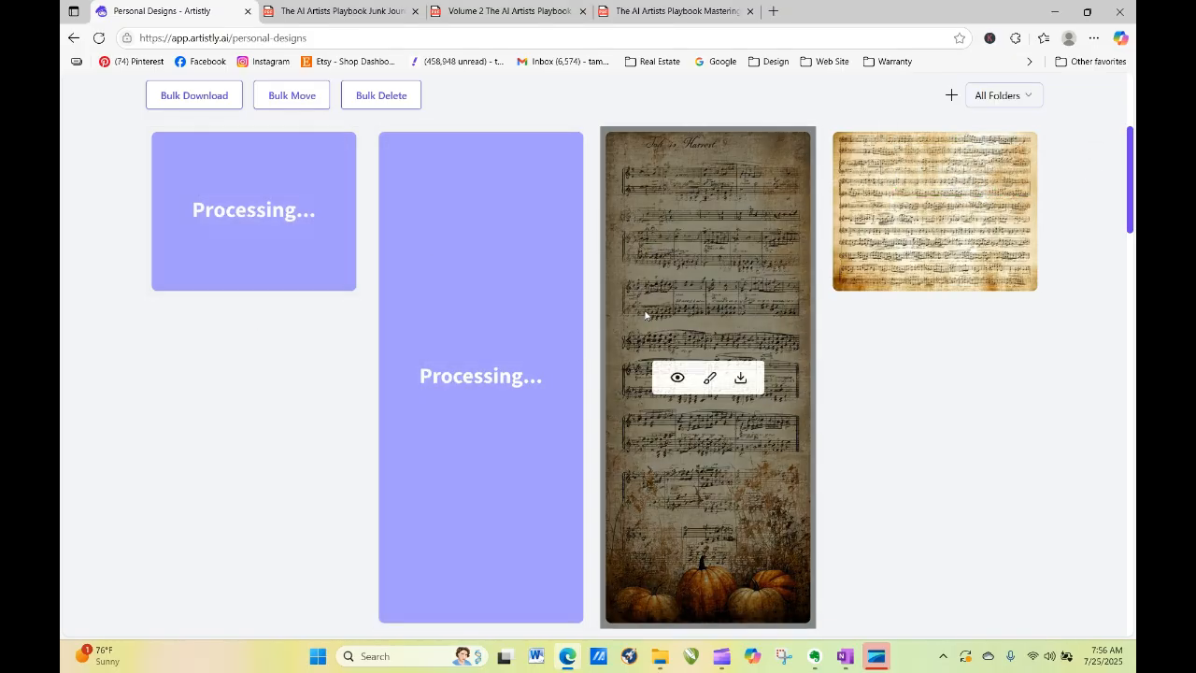
Step: Regenerate the pumpkin and fall botanical garden design with the 1:1 (1024 X 1024) px aspect ratio
scroll(1130, 207, "down", 3)
scroll(1121, 192, "up", 5)
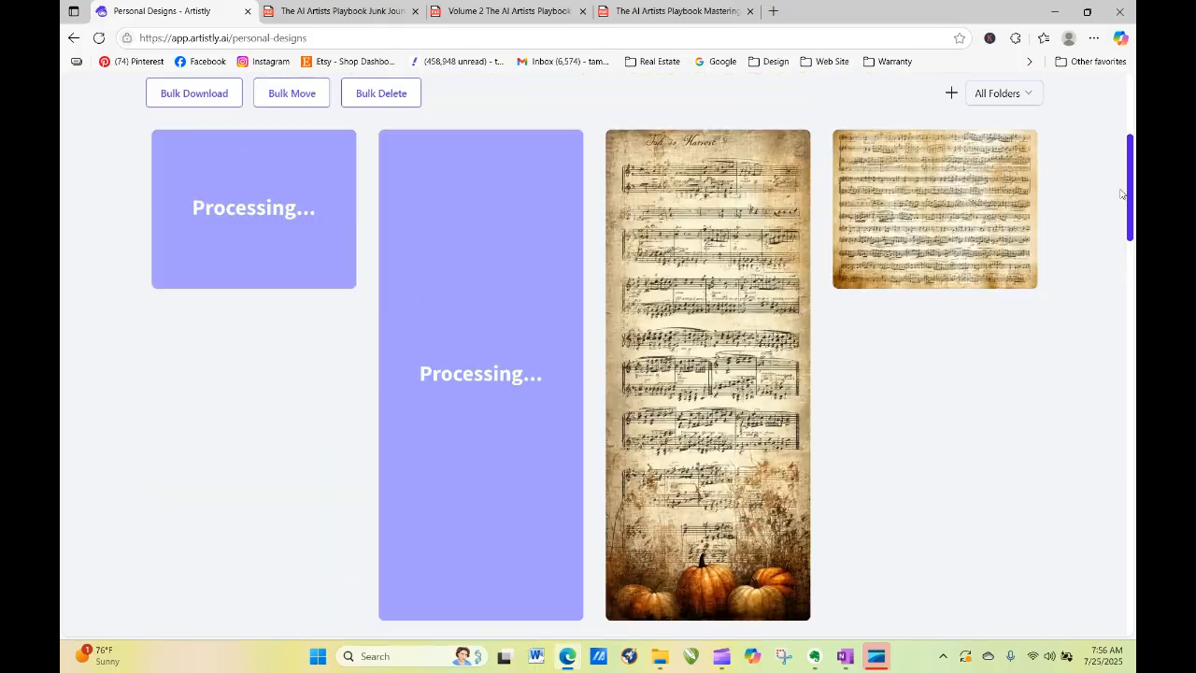
left_click(222, 377)
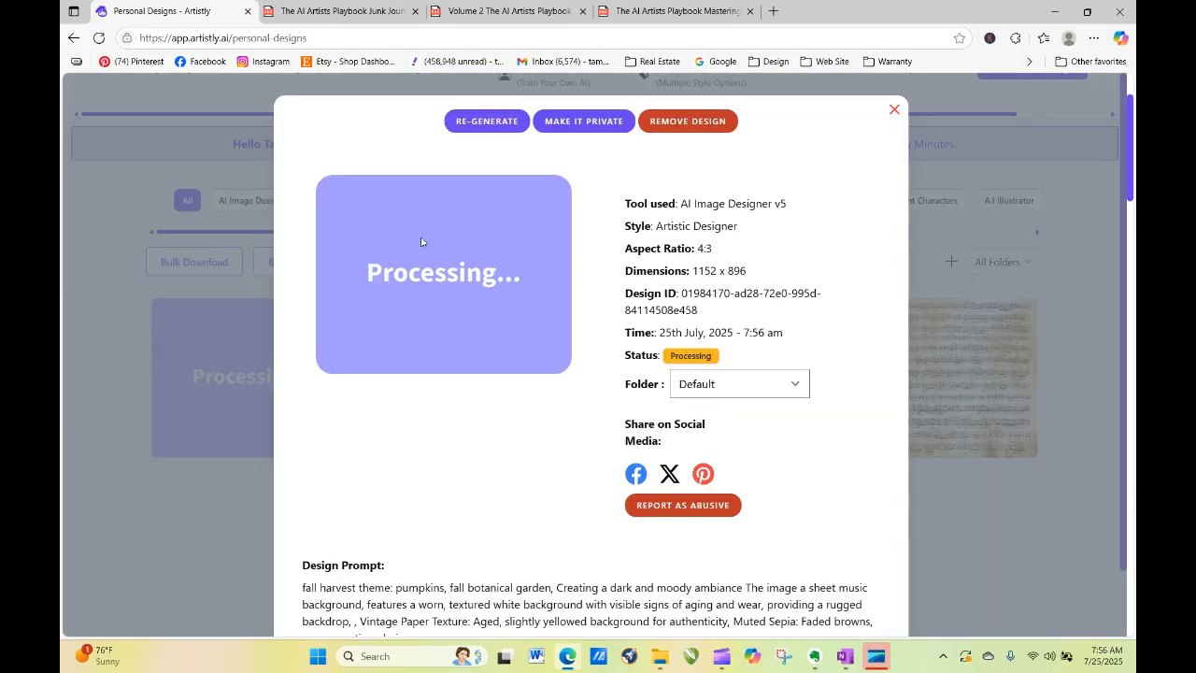
left_click(480, 123)
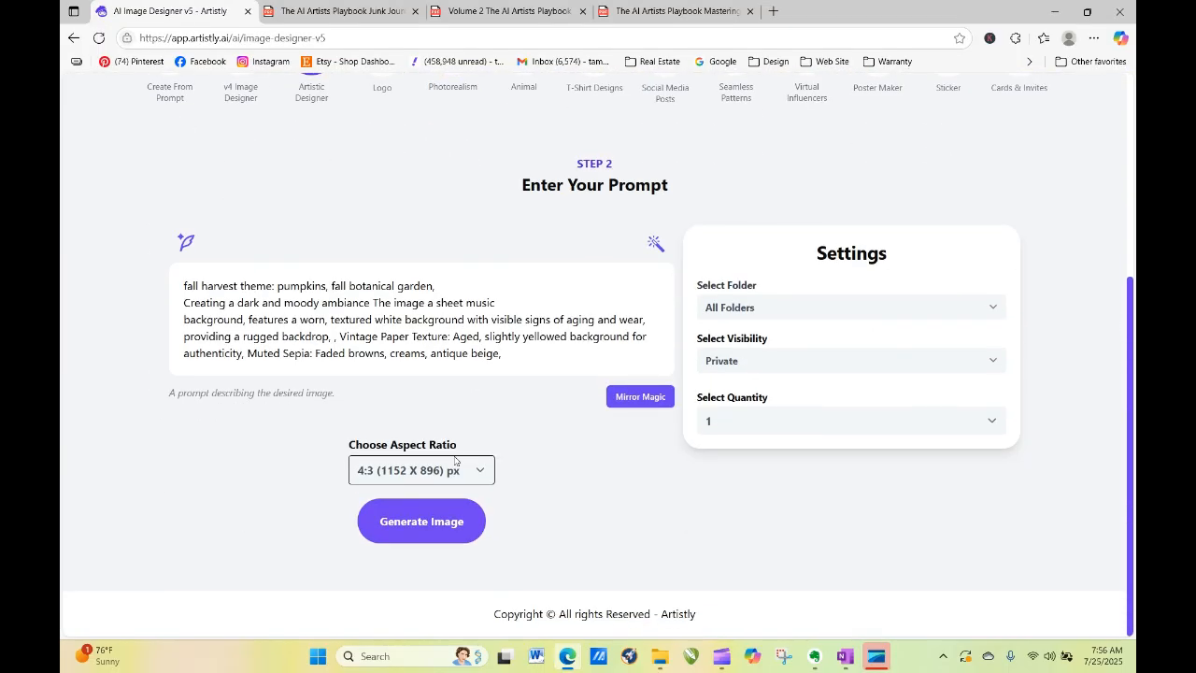
left_click(435, 472)
left_click(439, 232)
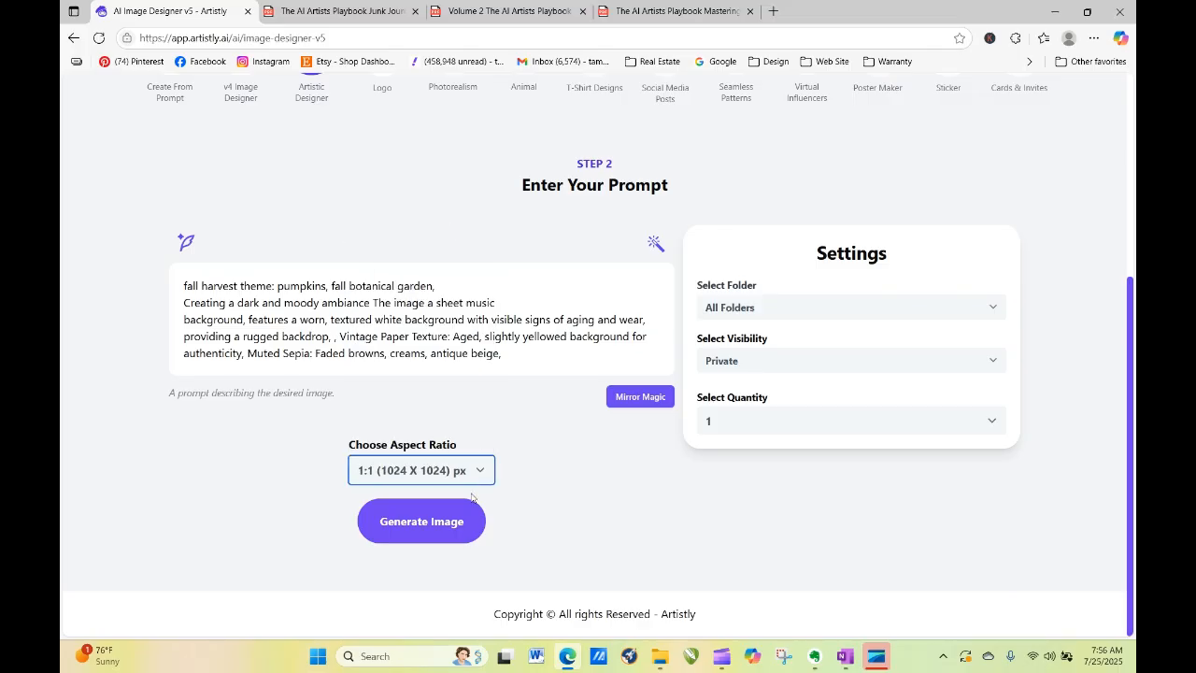
left_click(468, 539)
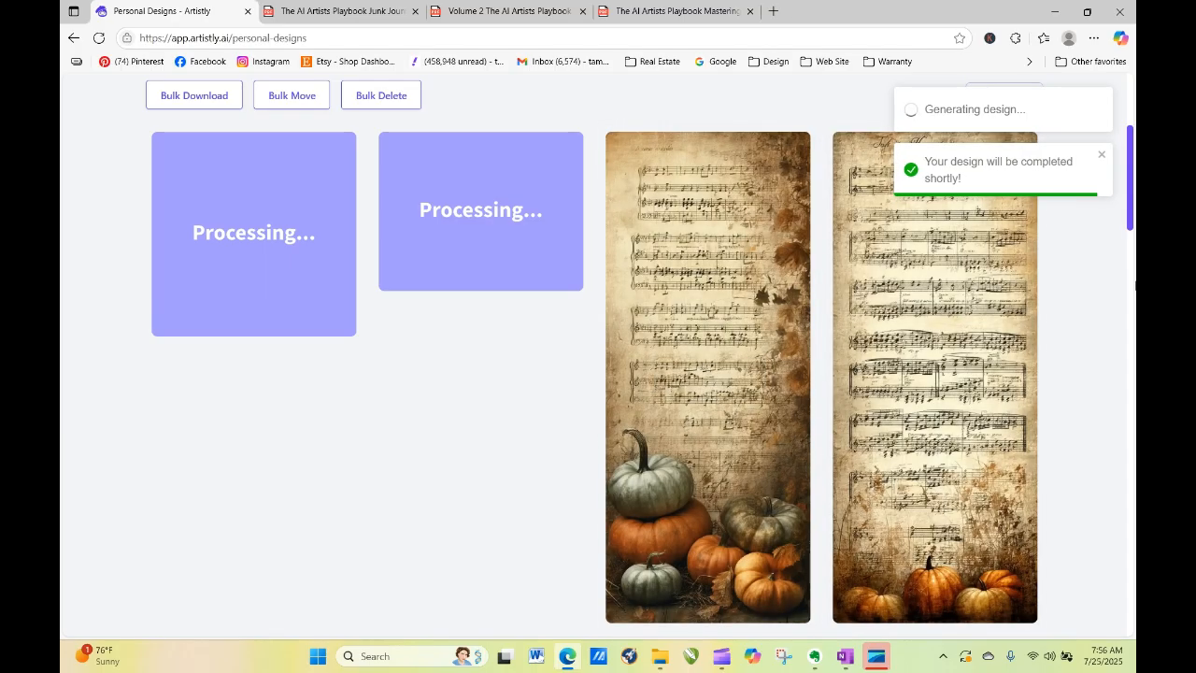
Step: View the full image and details of the new 9:21 pumpkin sheet music design, then close them
mouse_move(776, 261)
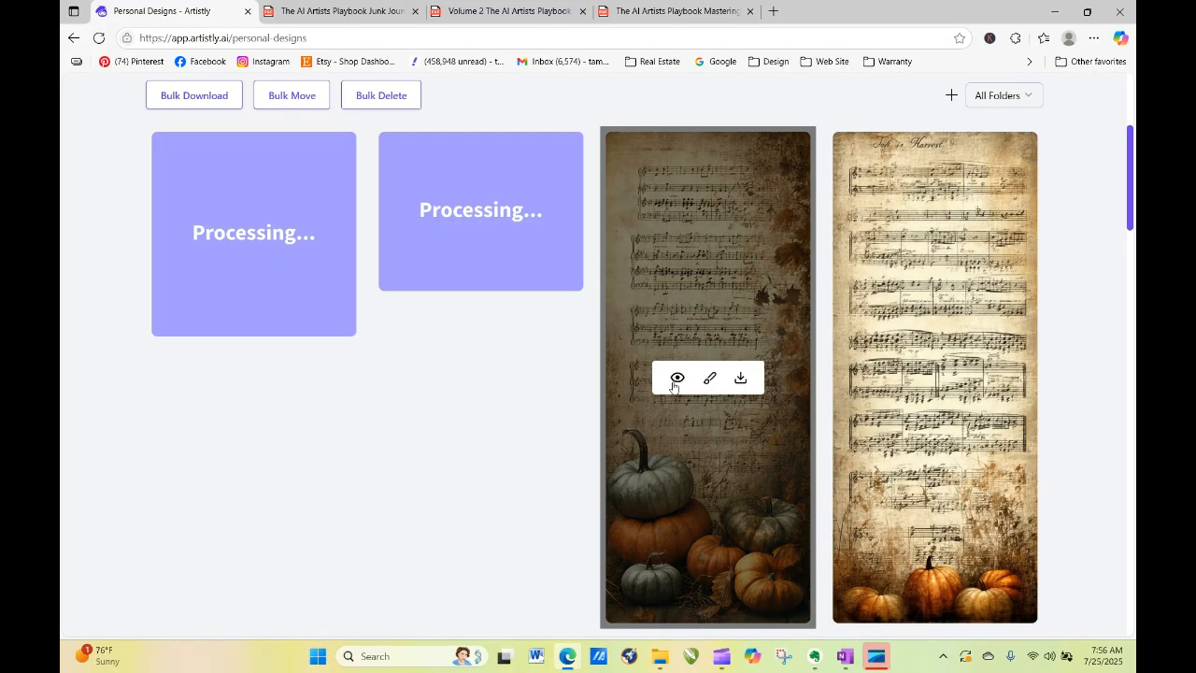
left_click(677, 378)
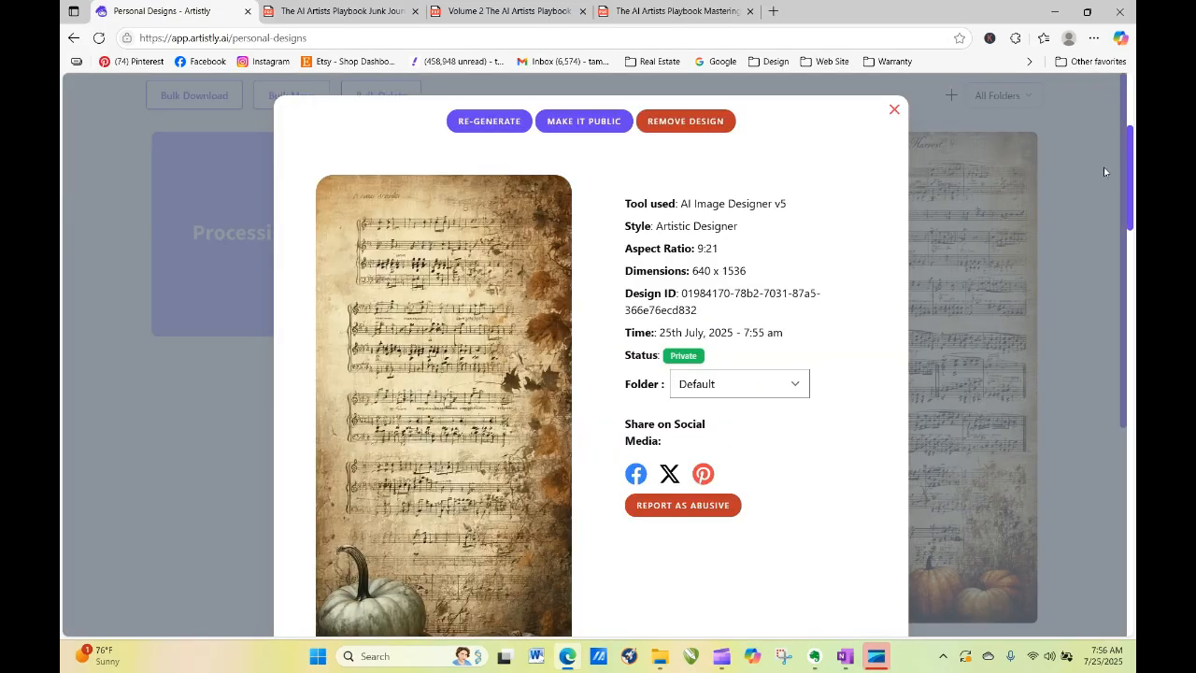
scroll(576, 282, "down", 2)
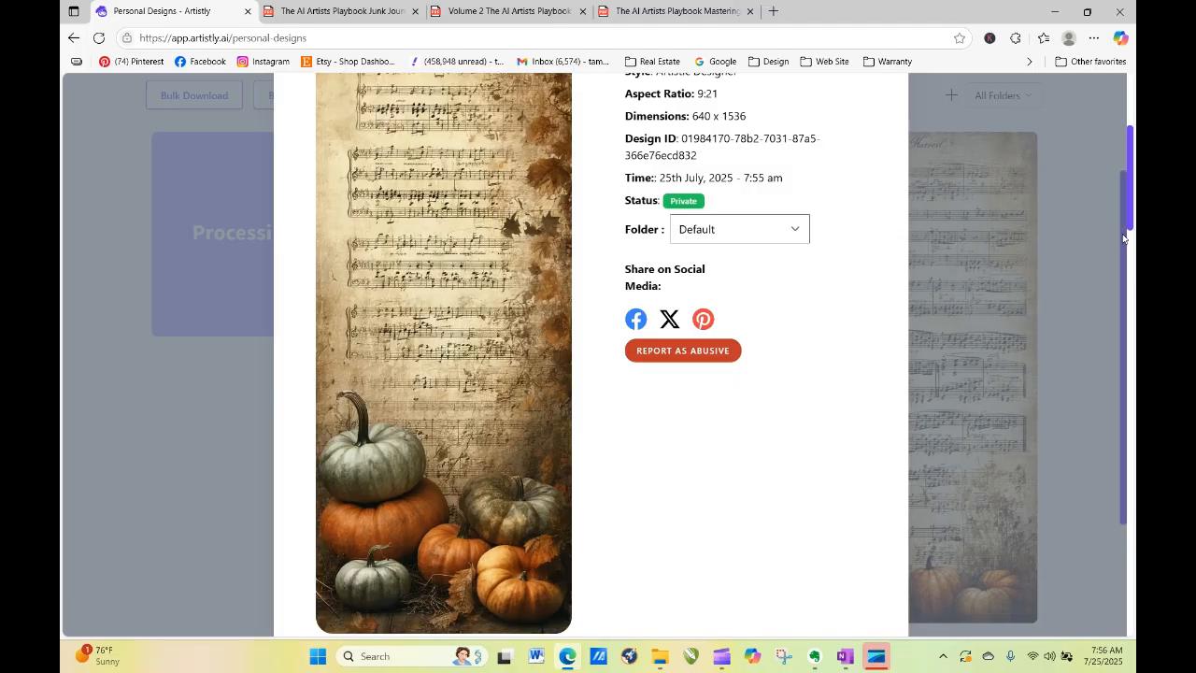
left_click_drag(1124, 229, 1126, 141)
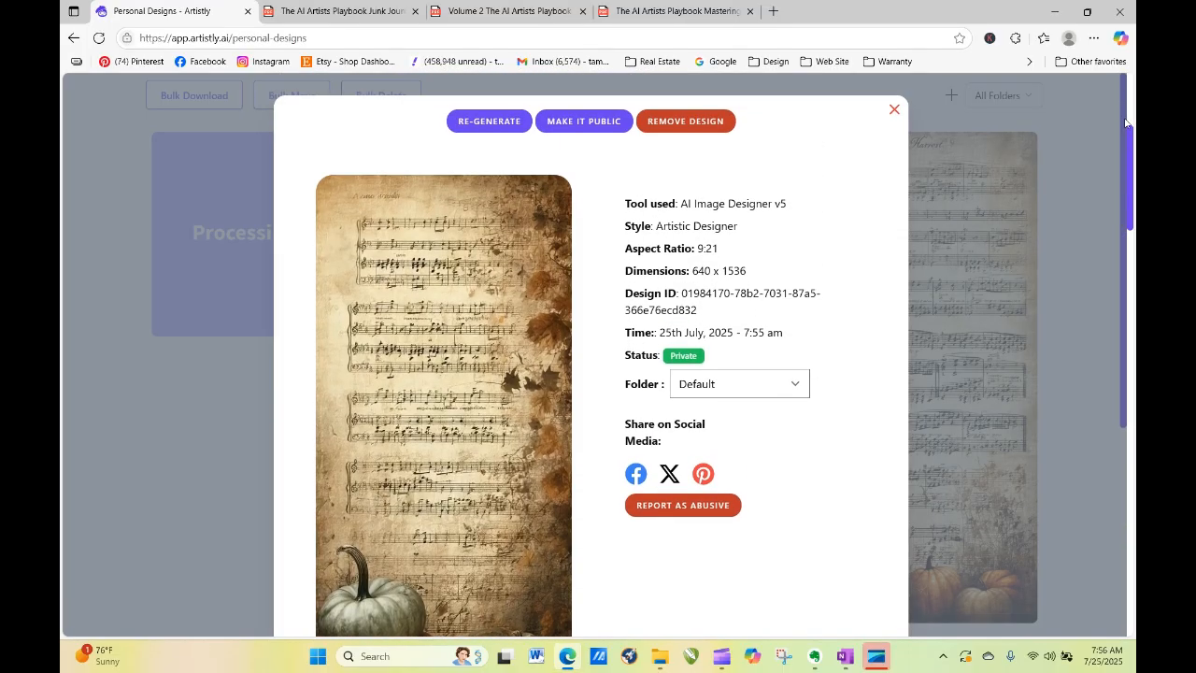
left_click(893, 109)
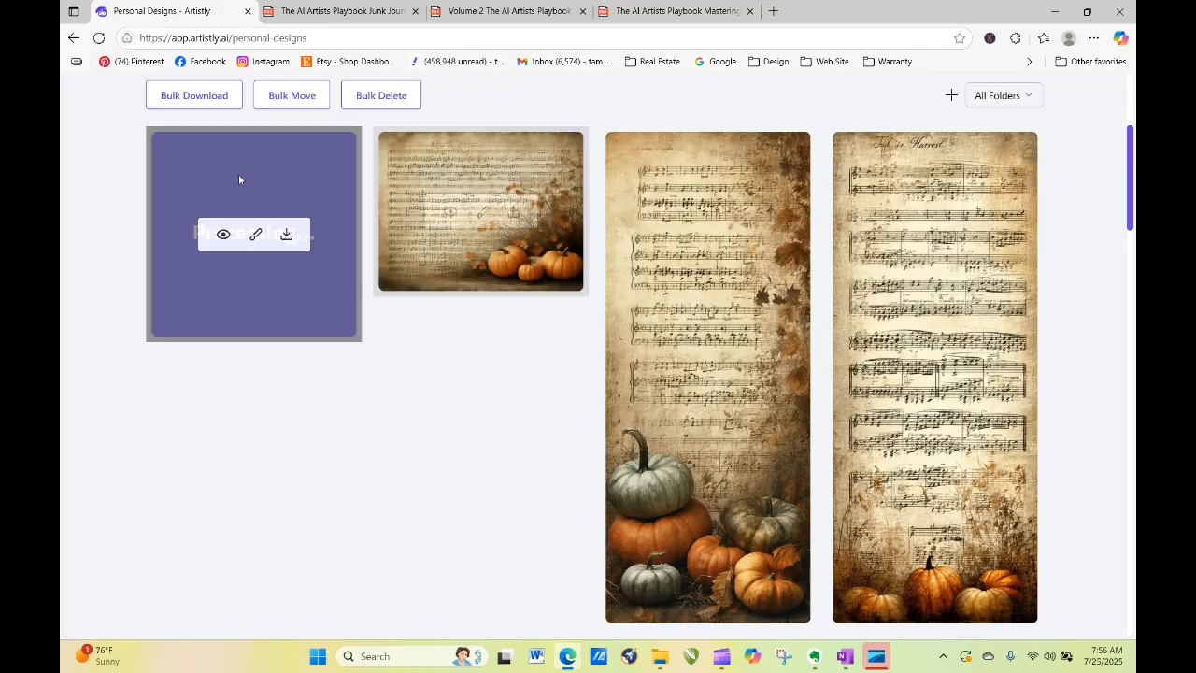
Step: View the details of the 4:3 pumpkin sheet music design and of the square 1:1 version, closing each
left_click(447, 213)
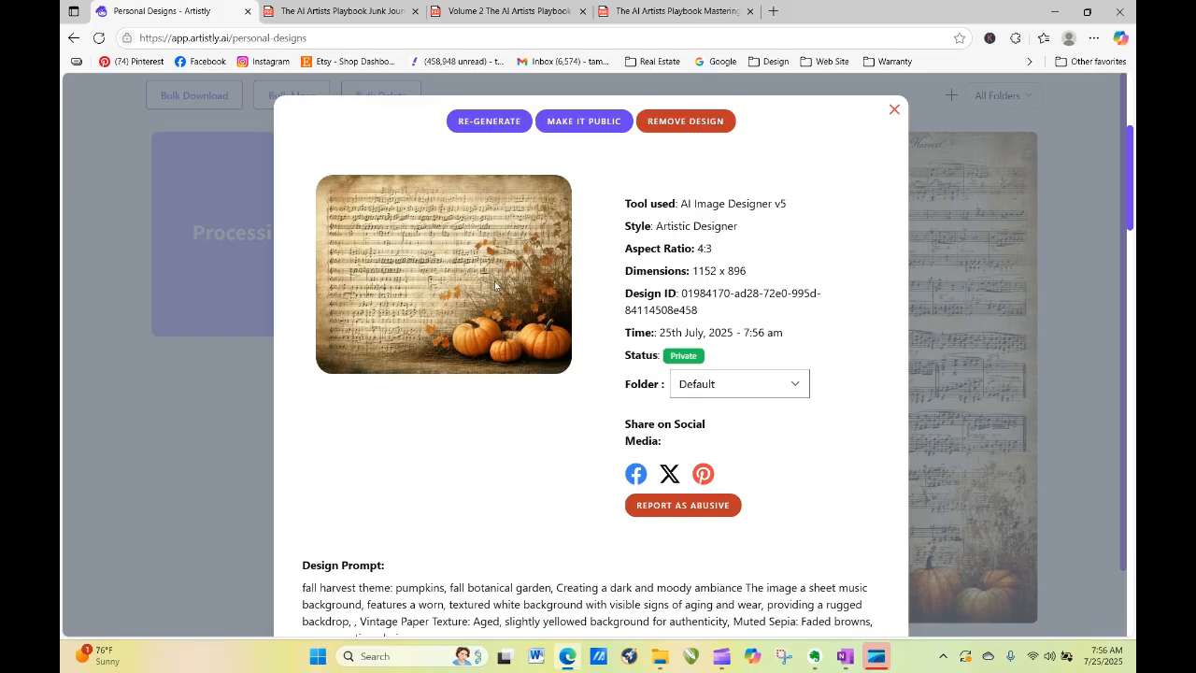
left_click(893, 110)
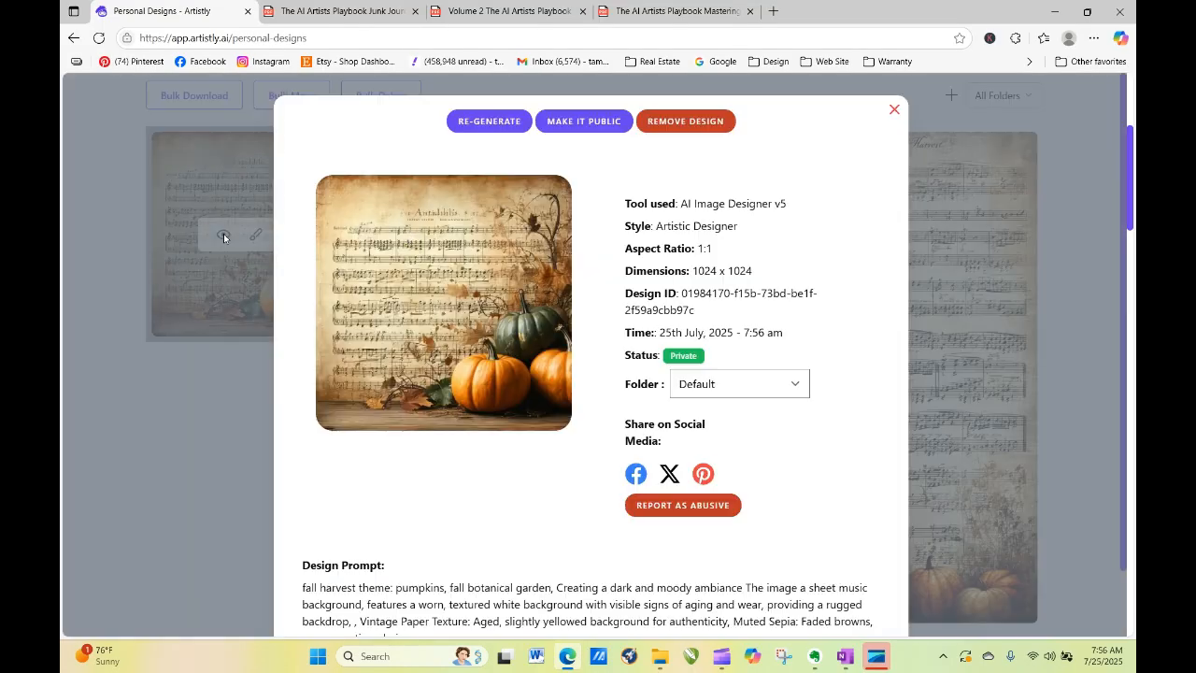
left_click(223, 234)
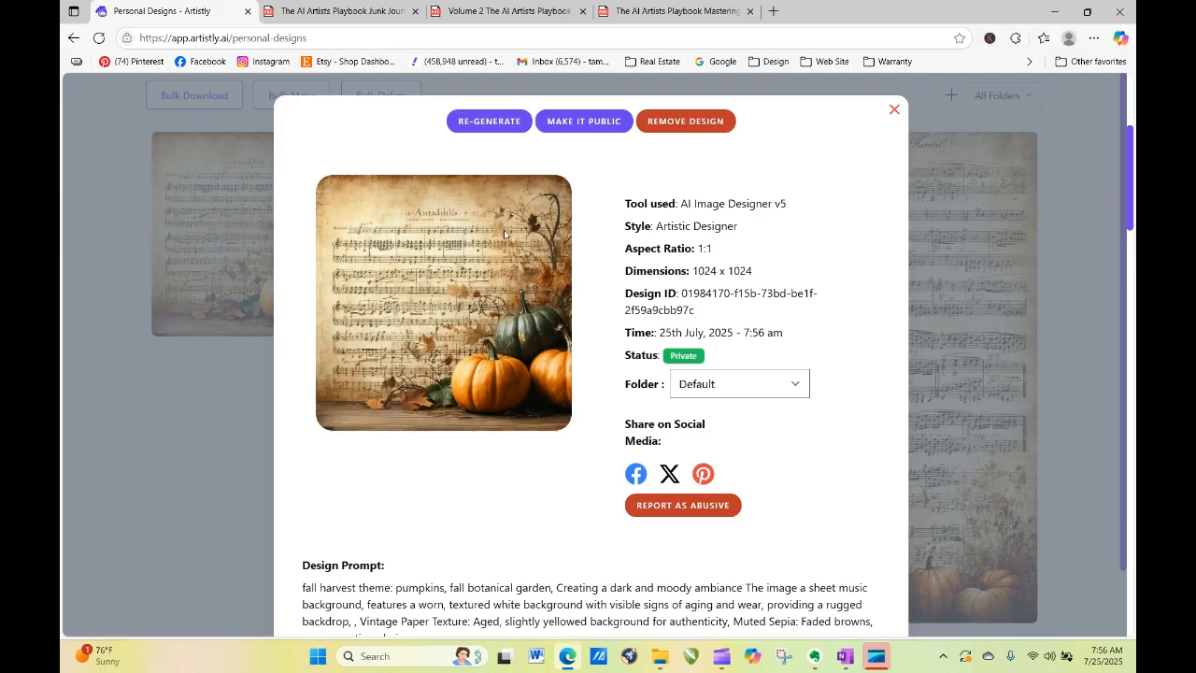
left_click(894, 110)
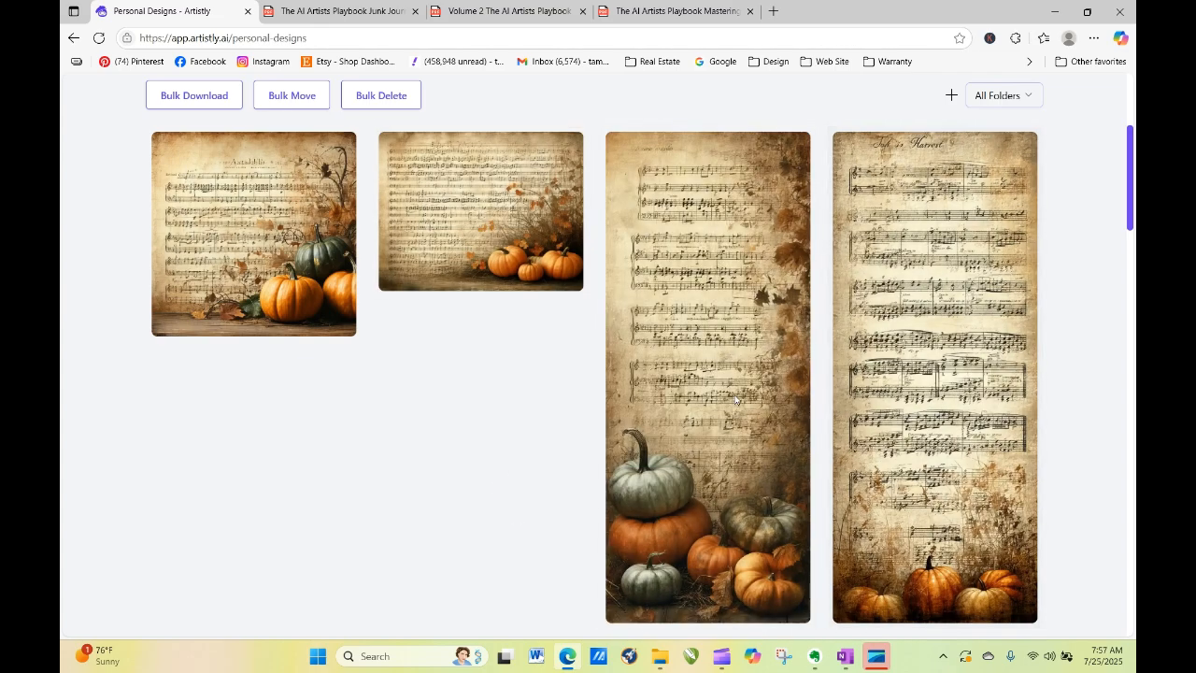
mouse_move(688, 370)
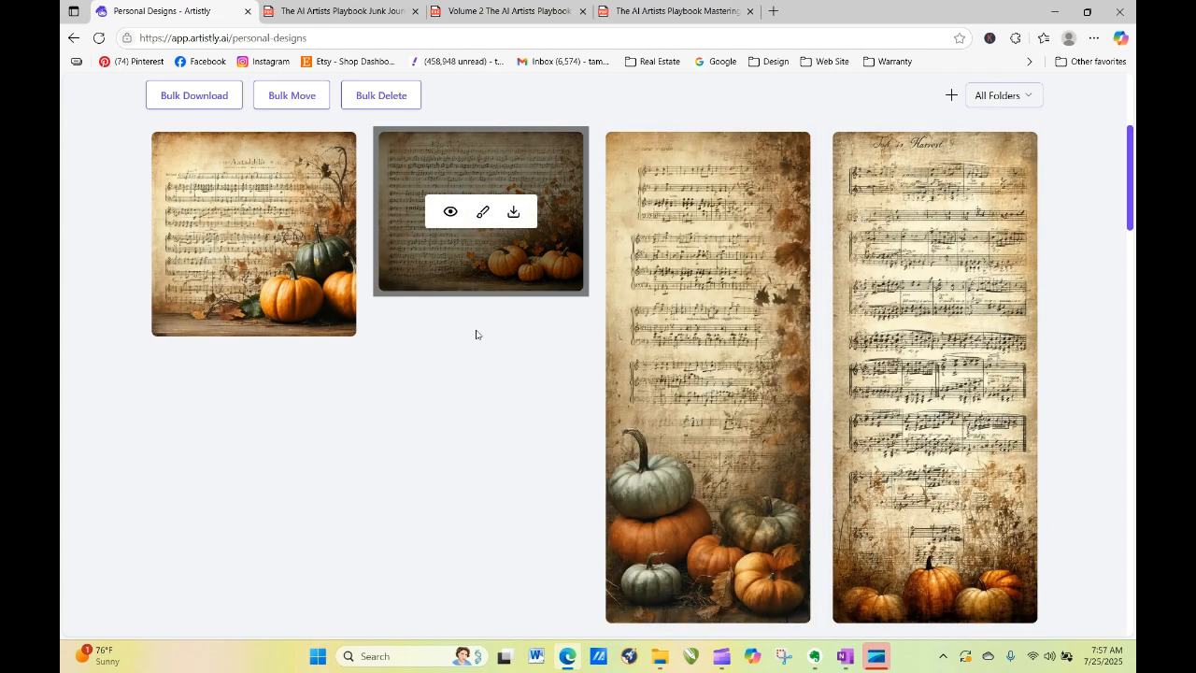
Step: Start regenerating the 4:3 pumpkin design, adding "on the left side of the page place a white overlay rectangular, vertical box with lines" to its prompt
left_click(451, 213)
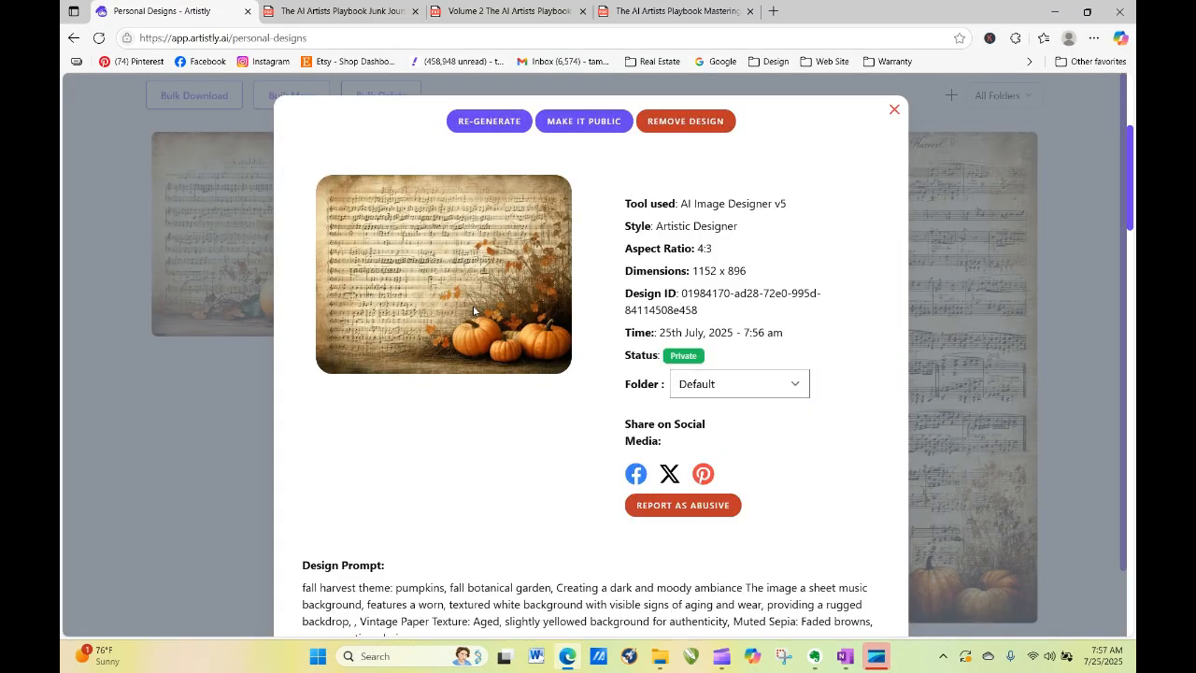
left_click(500, 123)
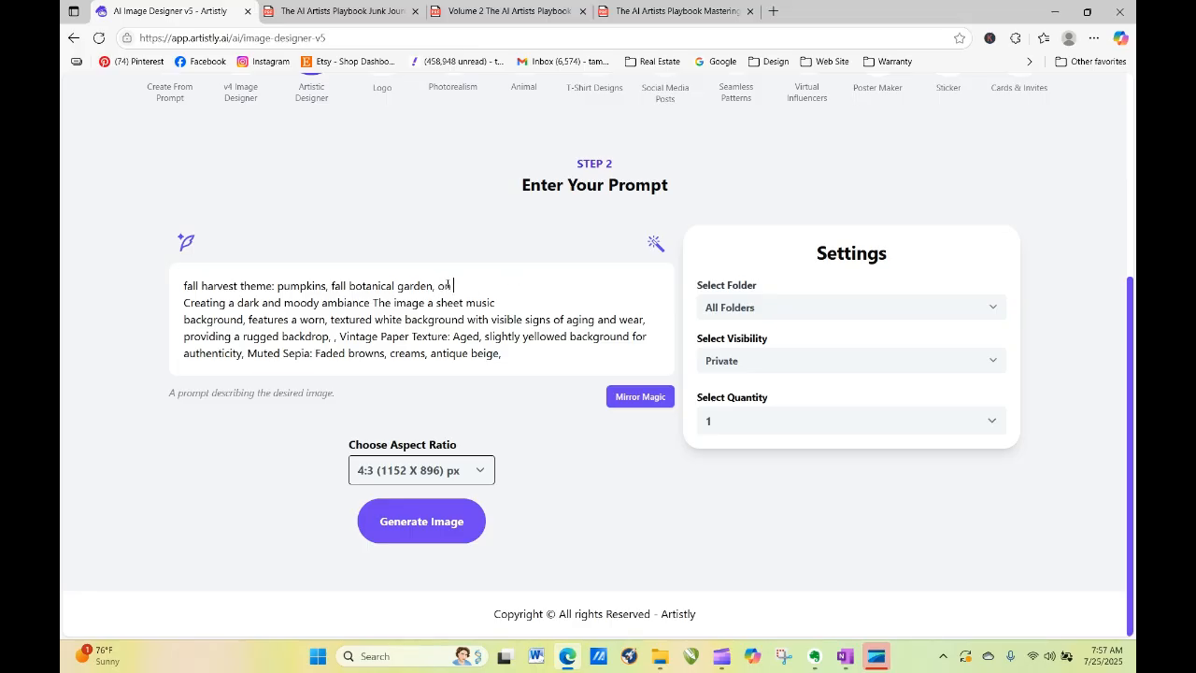
type("the left side of the page plac")
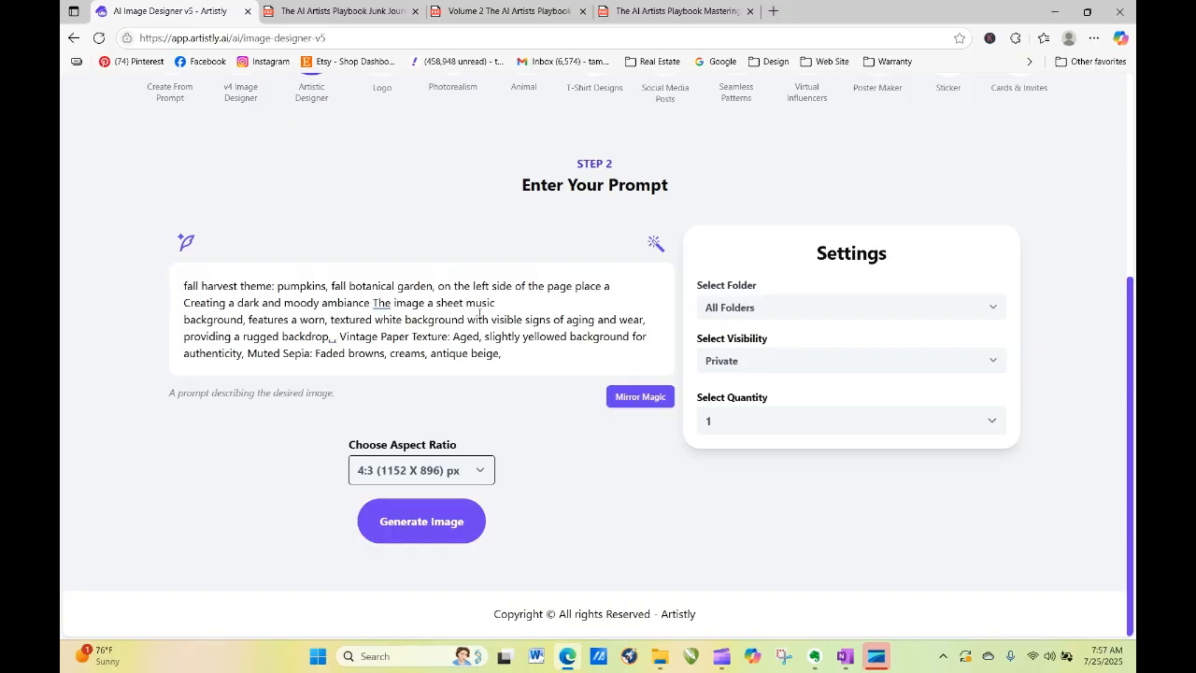
type("e a white overlay rect")
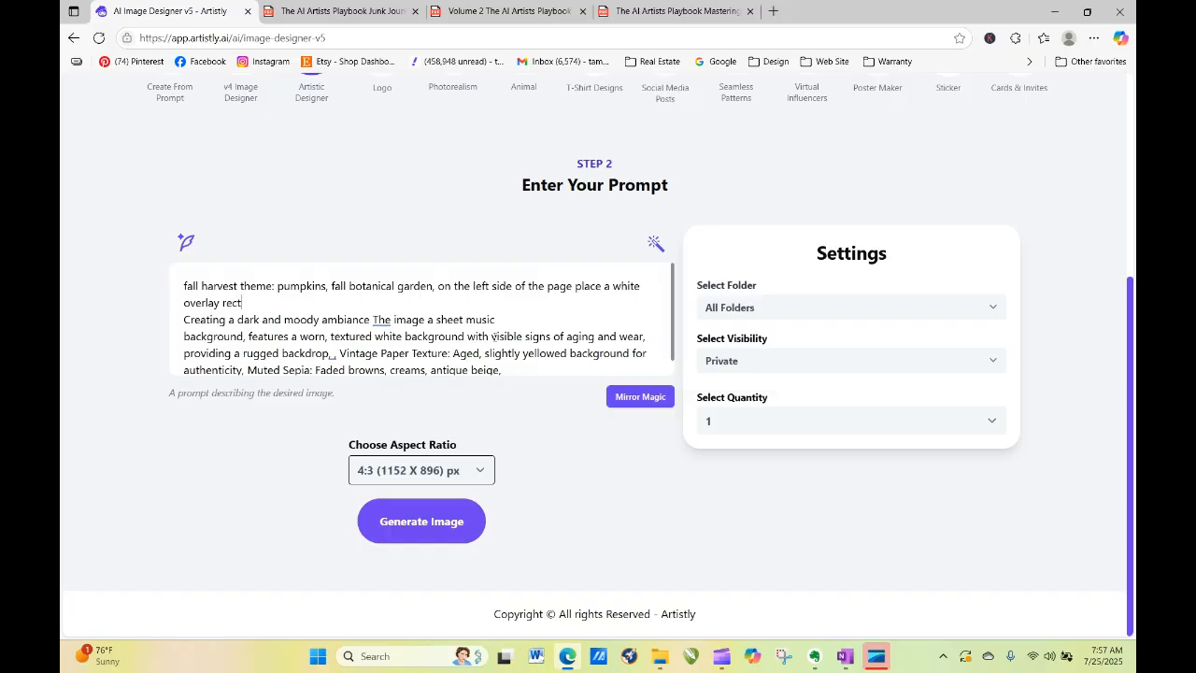
type("angula")
type("r, vertical box with lines")
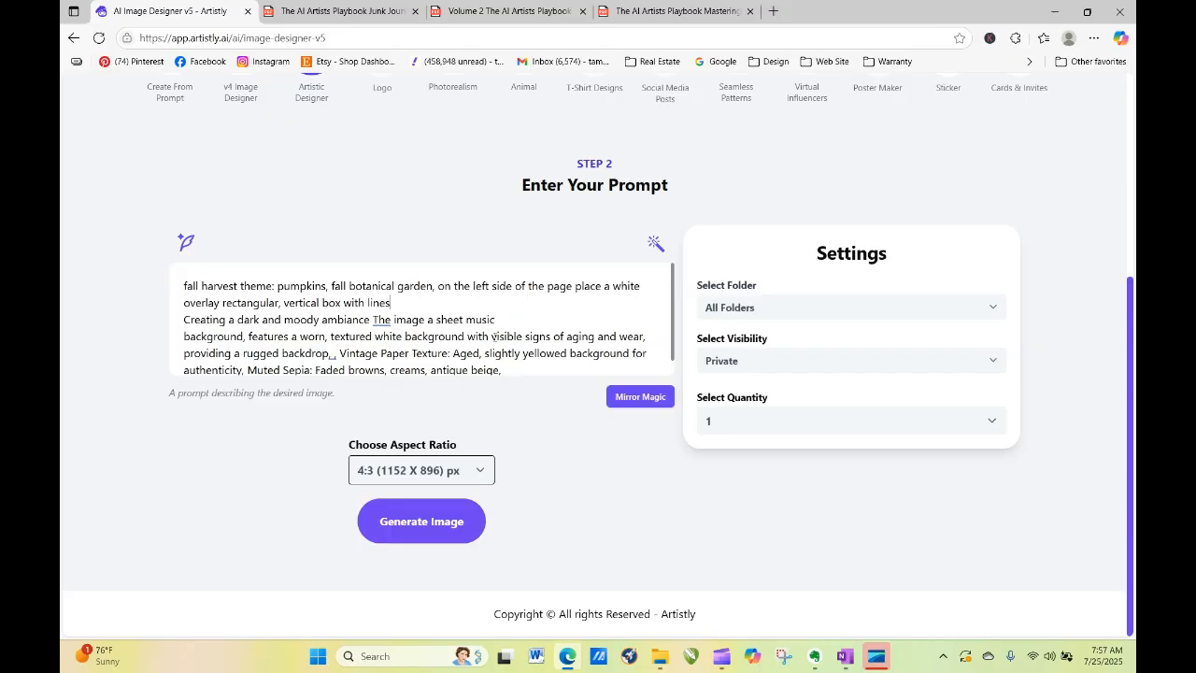
Step: Complete the added prompt text with "for writing. The box should be semi transparent," and generate the 4:3 image
type(" for writing. The box should be sem")
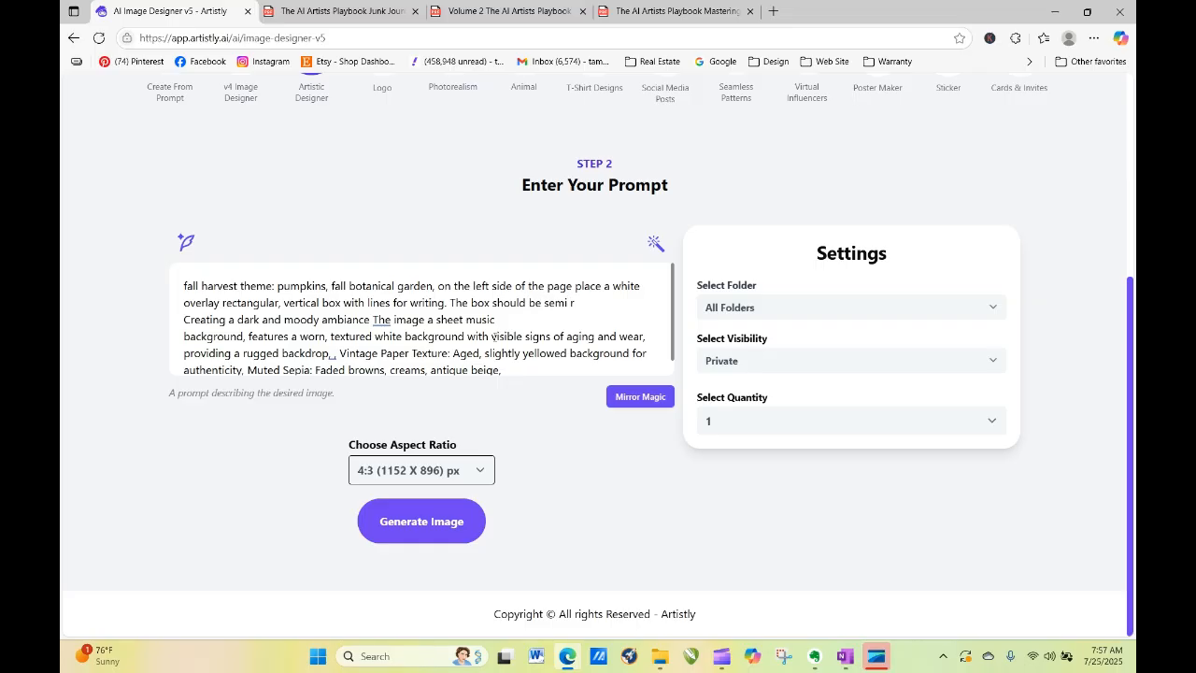
type("i transparent,")
left_click(419, 520)
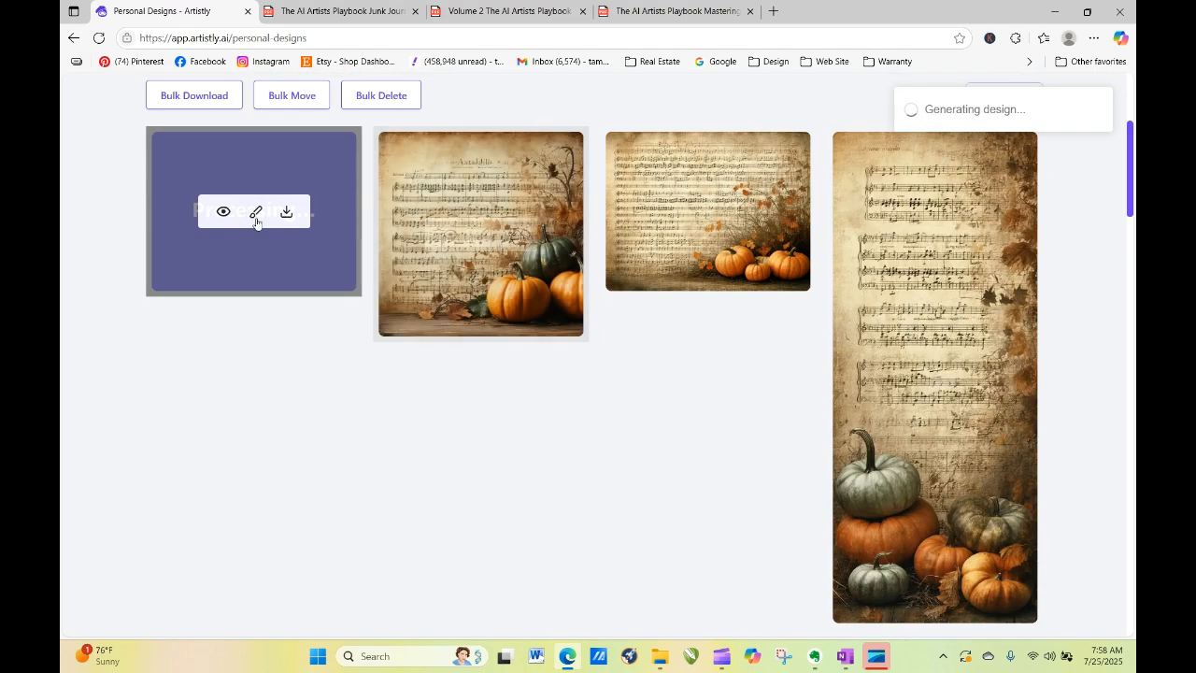
Step: Regenerate the new writing-box design with the 1:1 (1024 X 1024) px aspect ratio
left_click(223, 212)
left_click(507, 128)
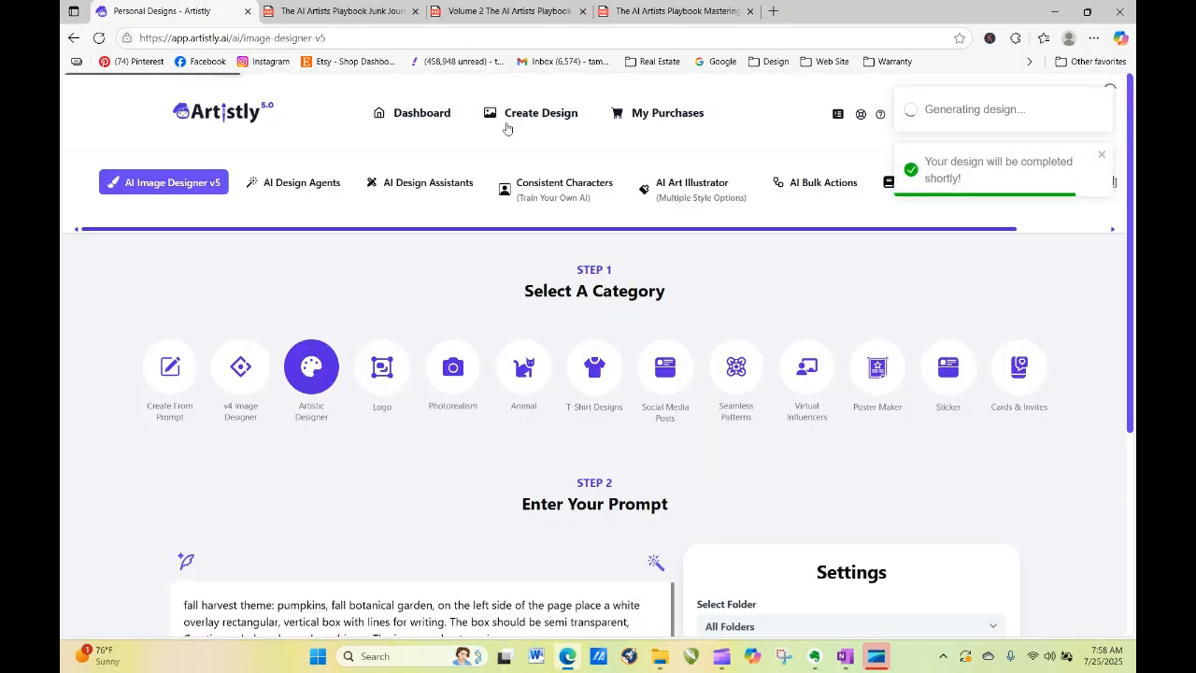
scroll(529, 186, "down", 5)
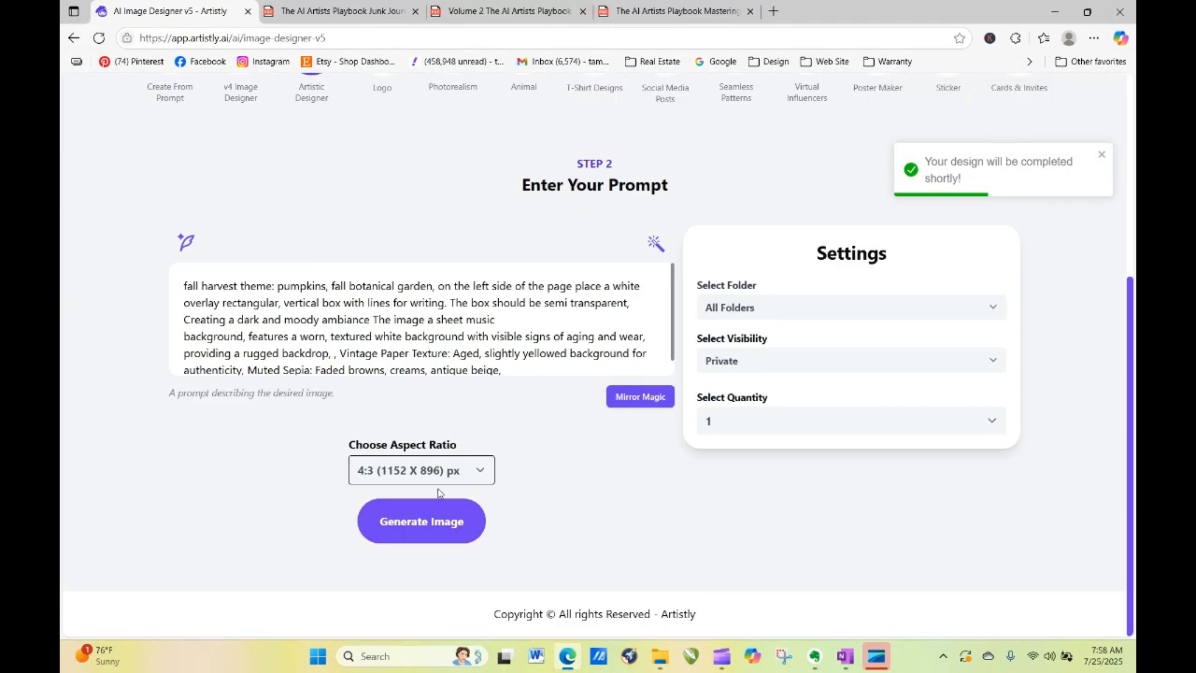
left_click(421, 473)
left_click(420, 241)
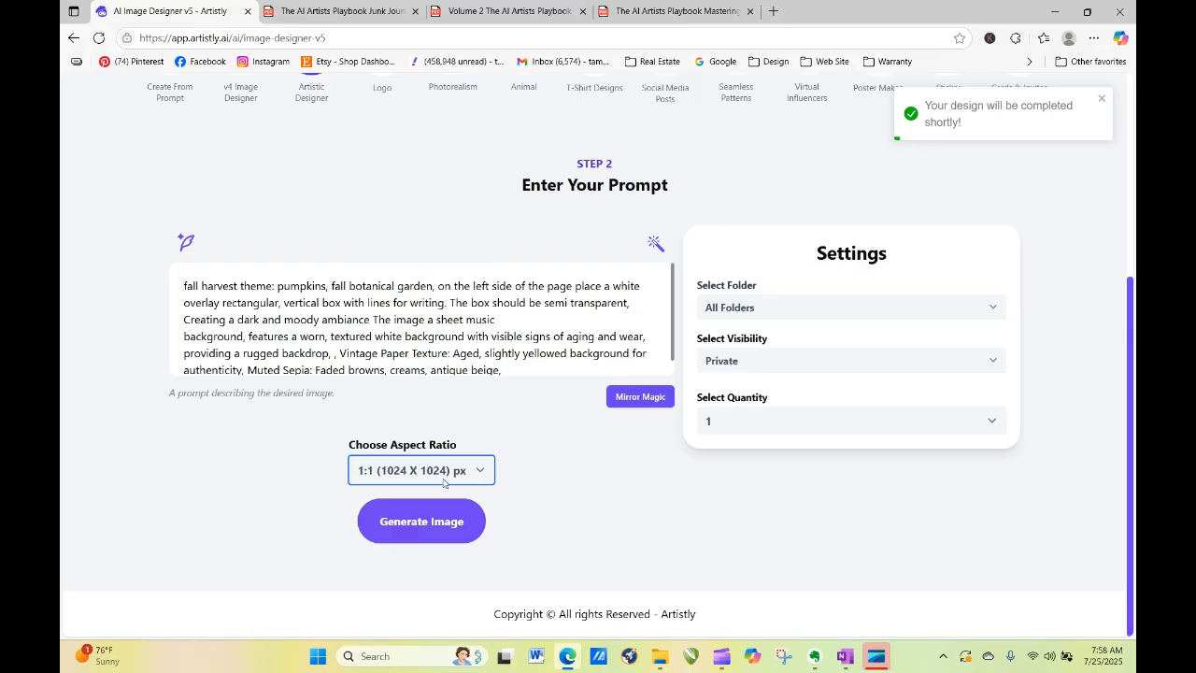
left_click(441, 520)
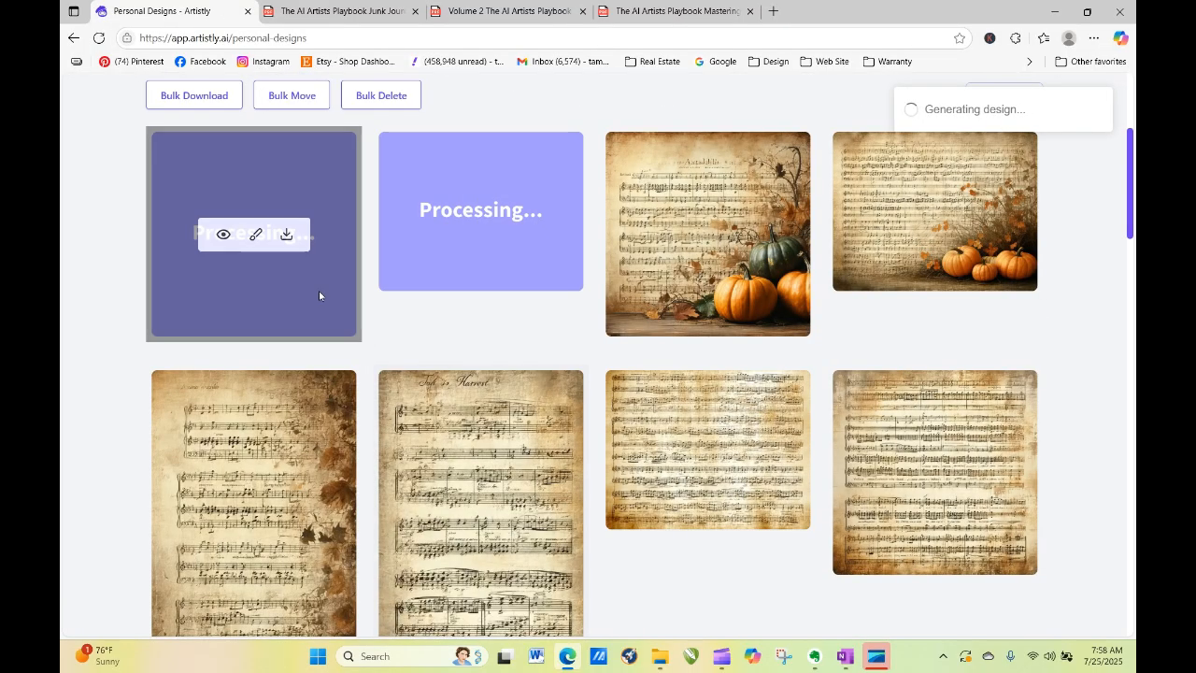
Step: Generate a second 1:1 version of the writing-box design with the same prompt and settings
left_click(224, 239)
left_click(493, 119)
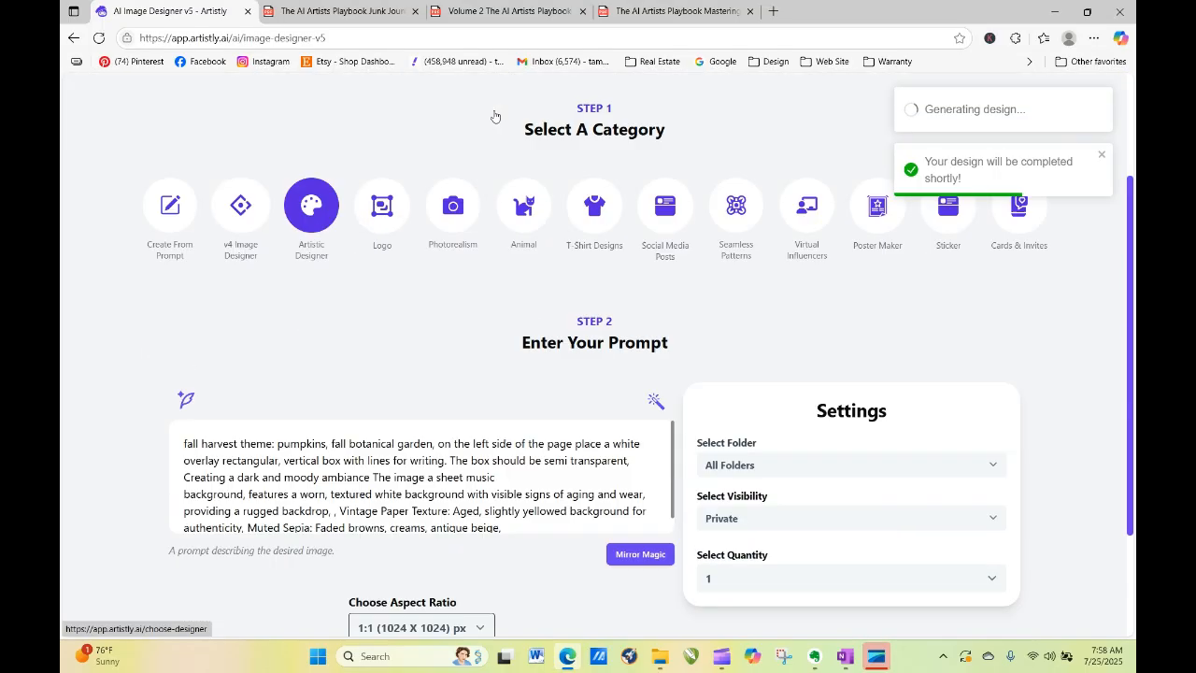
scroll(496, 116, "down", 3)
left_click(423, 516)
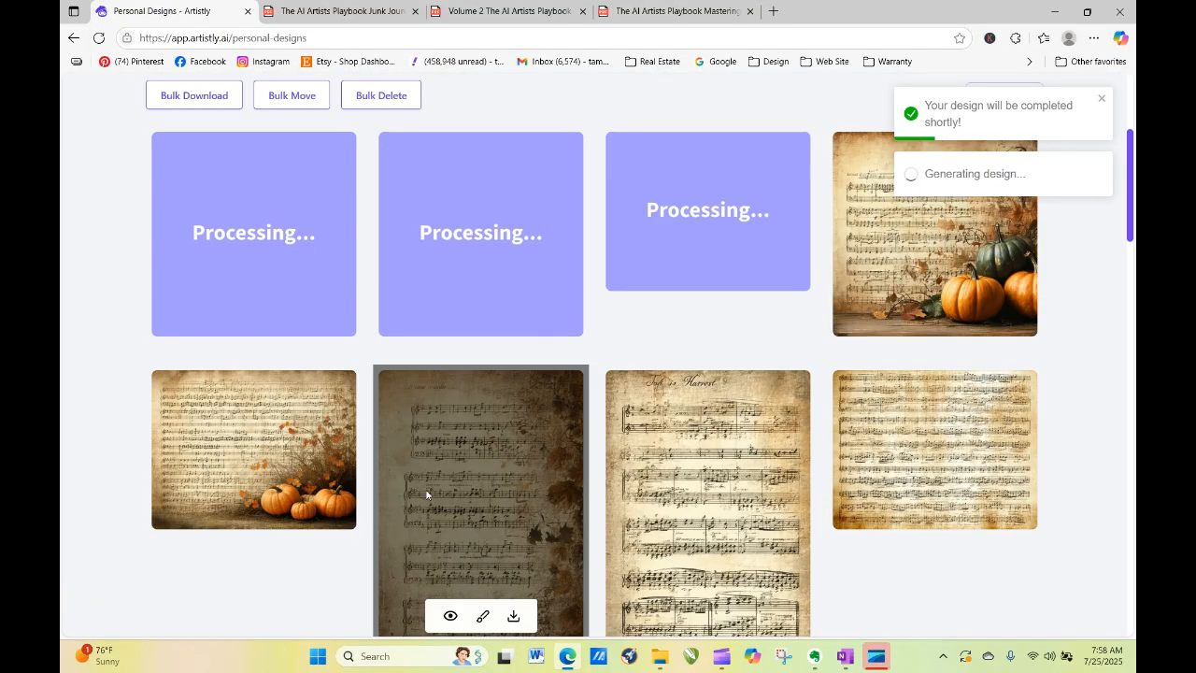
Step: Refresh the designs page and view the details of the new 4:3 and first square writing-box designs, closing each
mouse_move(513, 274)
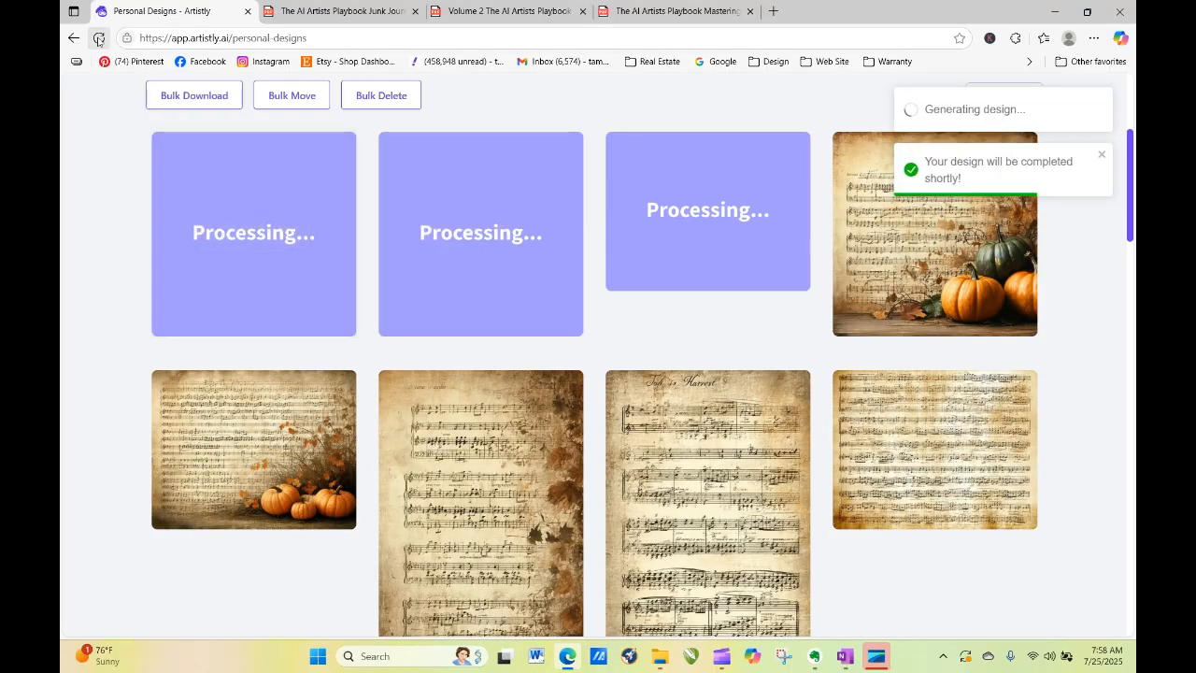
mouse_move(196, 196)
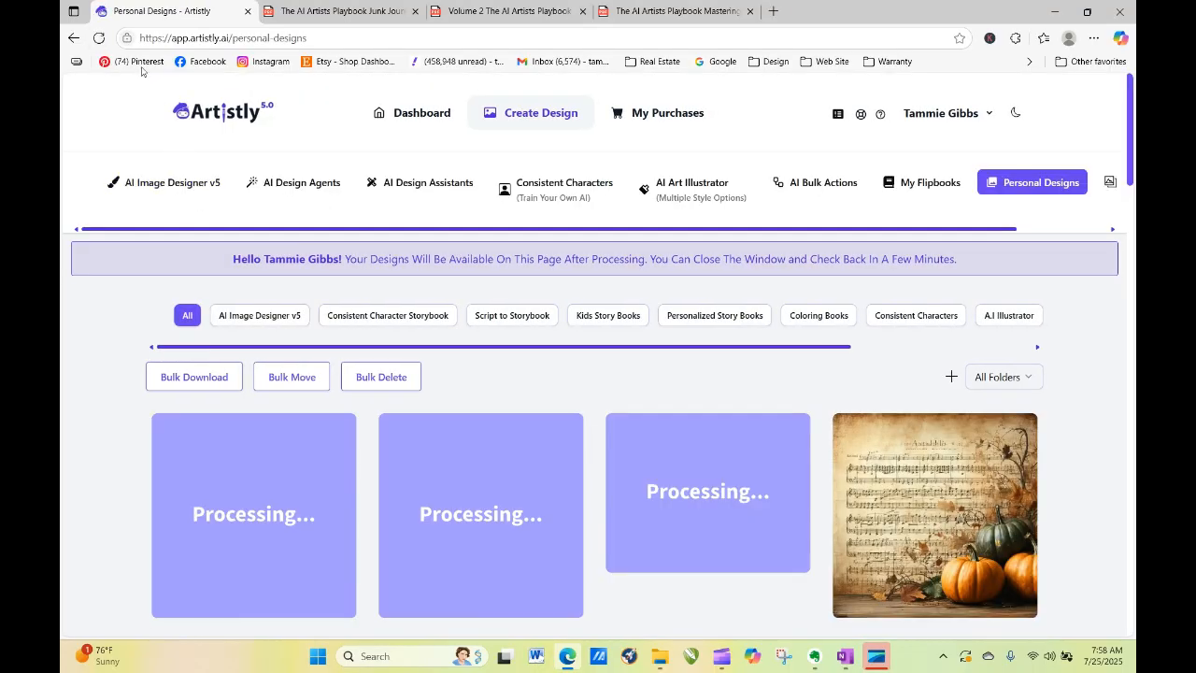
left_click(100, 39)
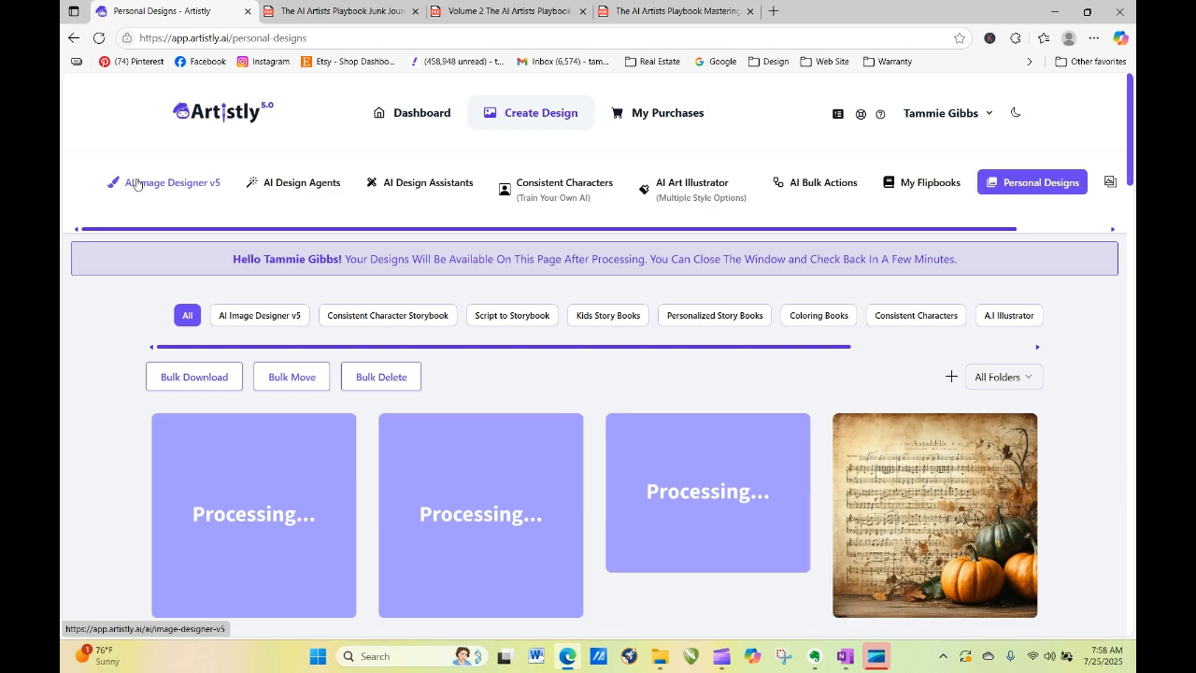
left_click(137, 184)
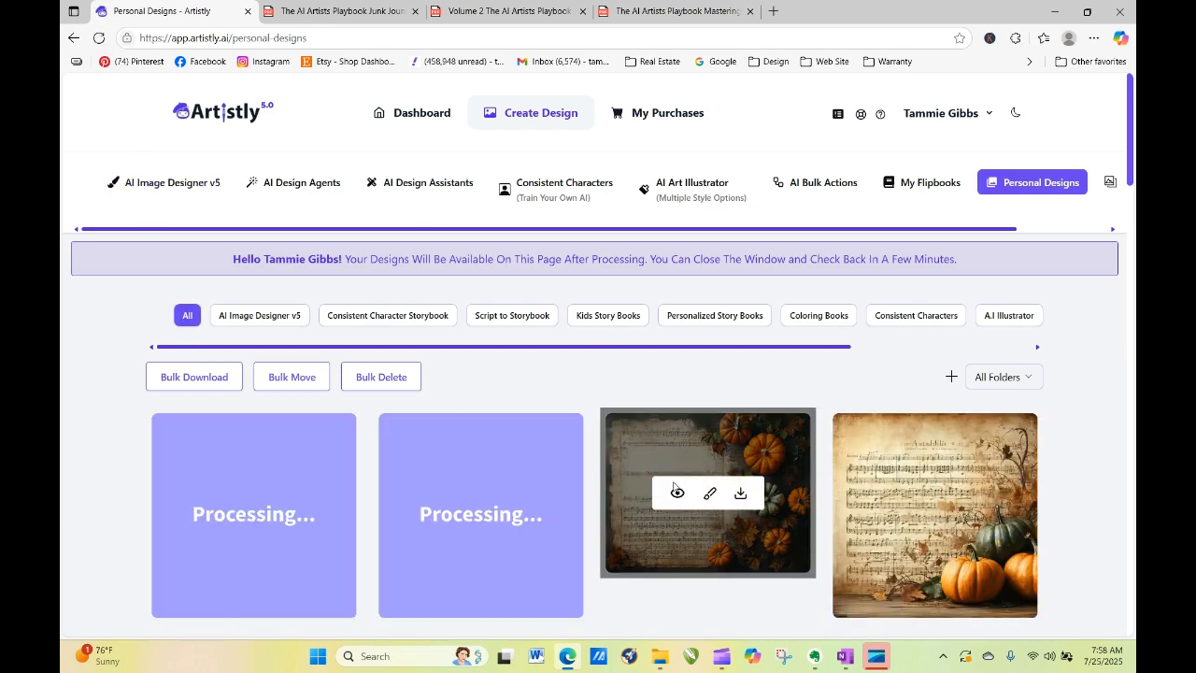
left_click(675, 489)
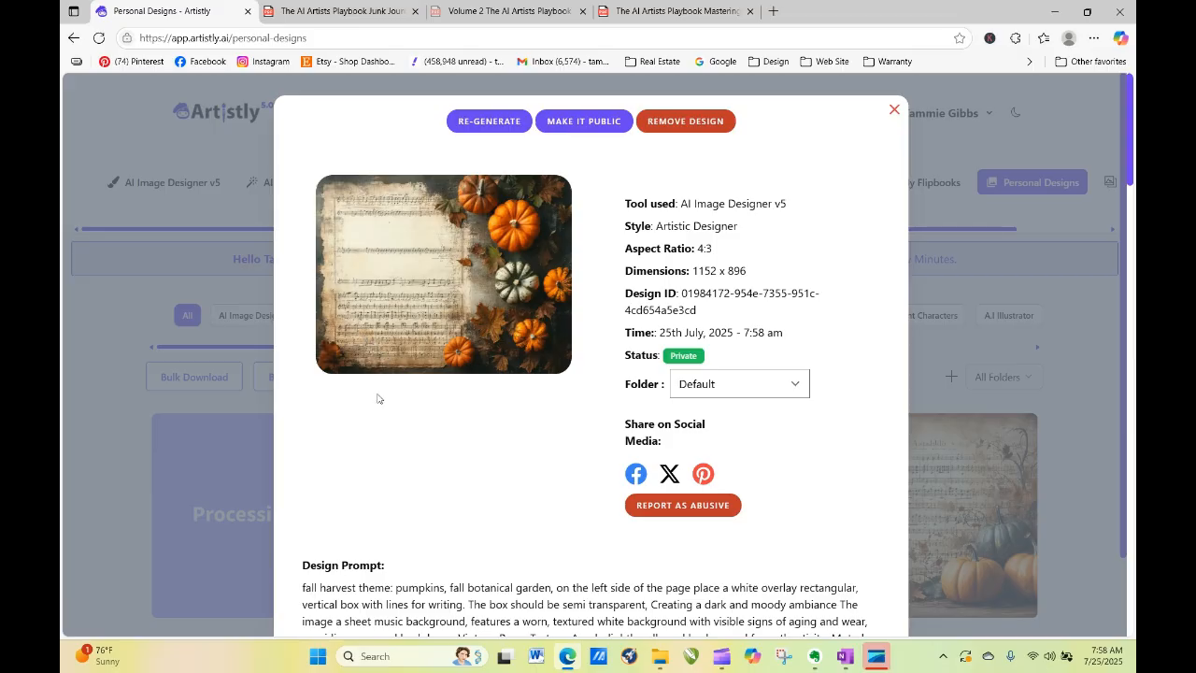
left_click(894, 111)
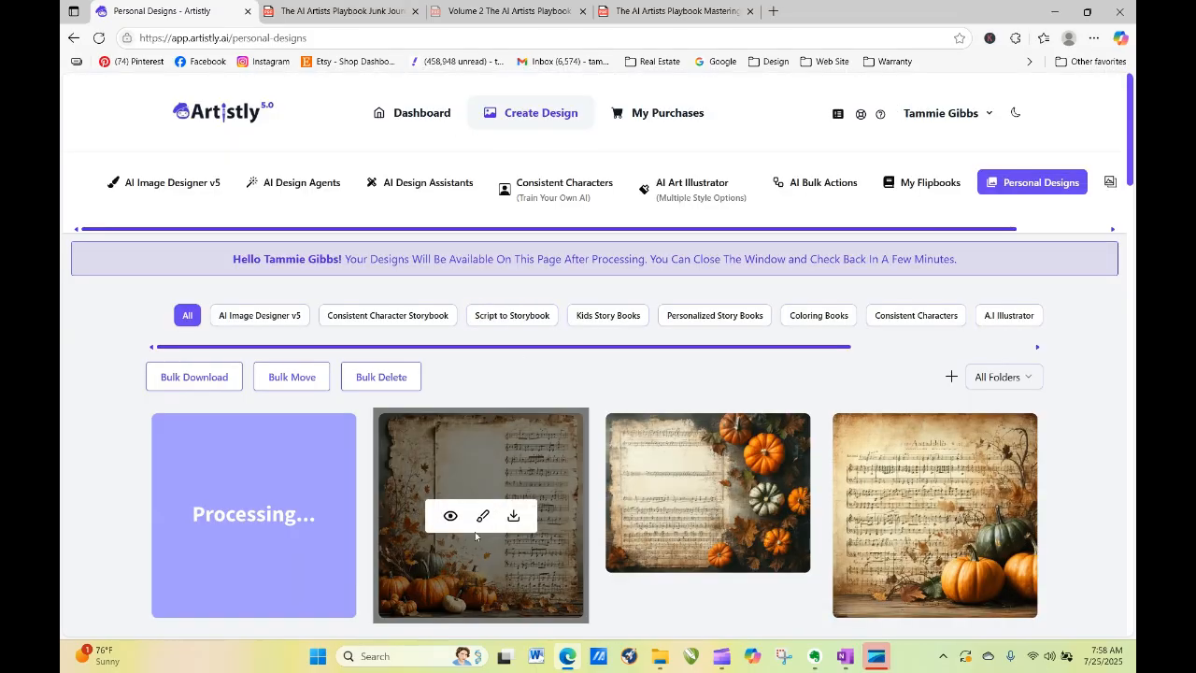
left_click(450, 516)
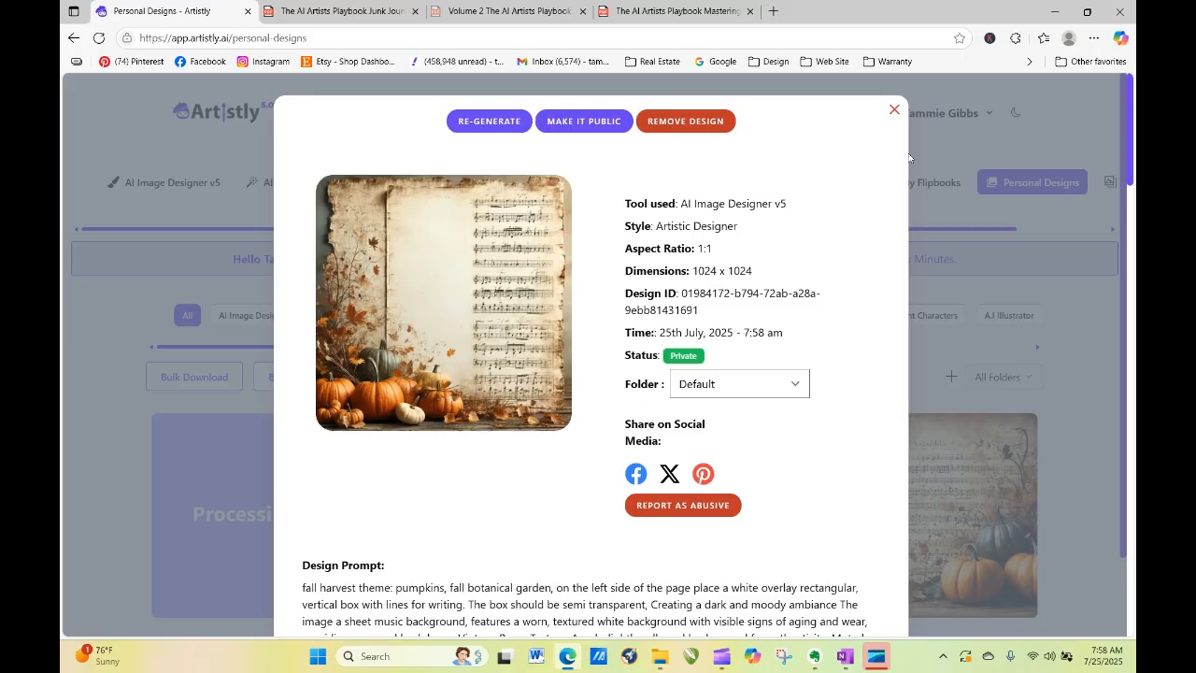
left_click(894, 110)
Step: Refresh the designs page and view the details of the second square writing-box design, closing them when done
mouse_move(227, 507)
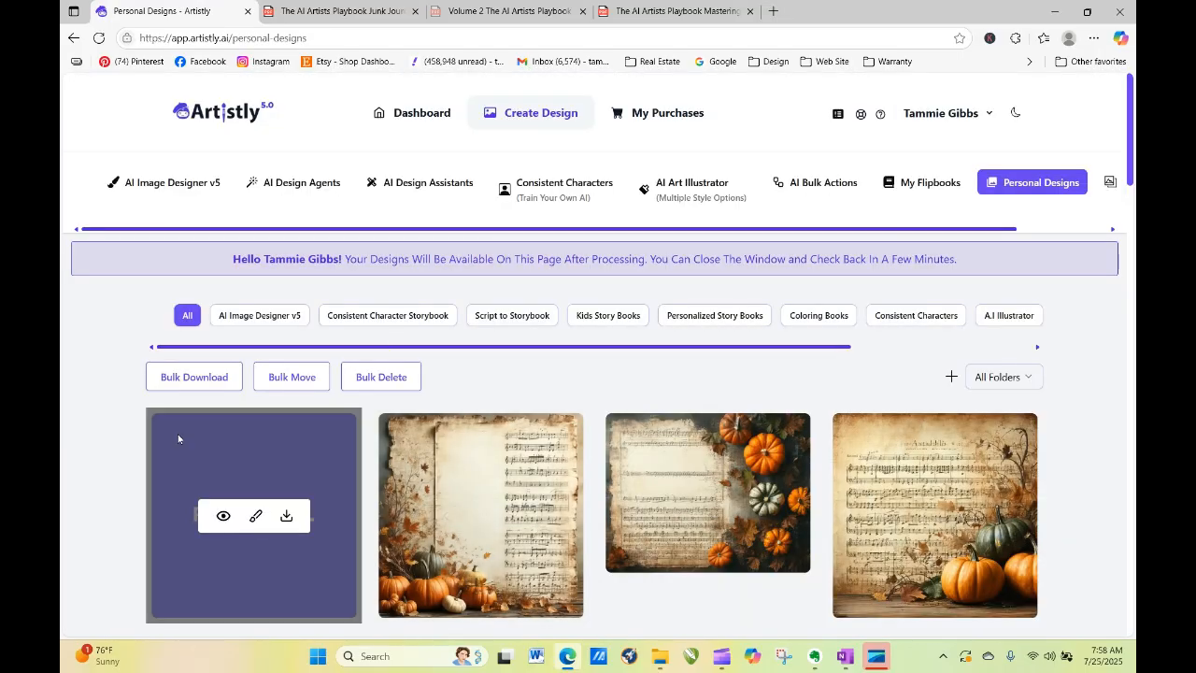
left_click(98, 37)
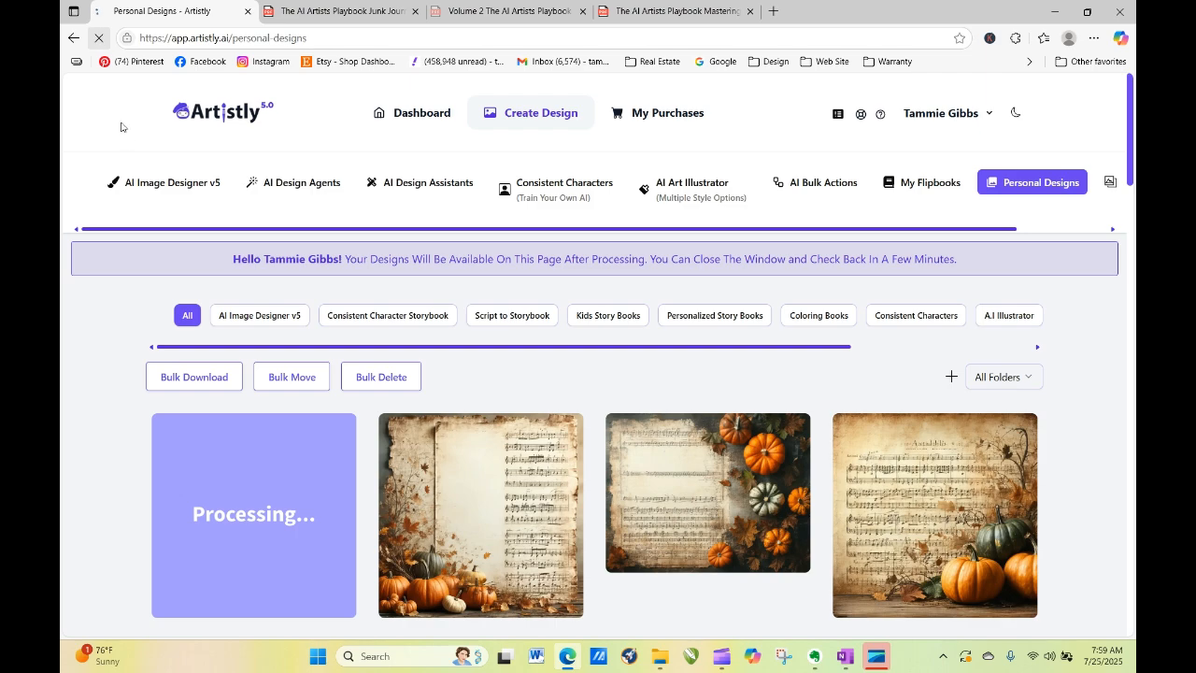
mouse_move(235, 486)
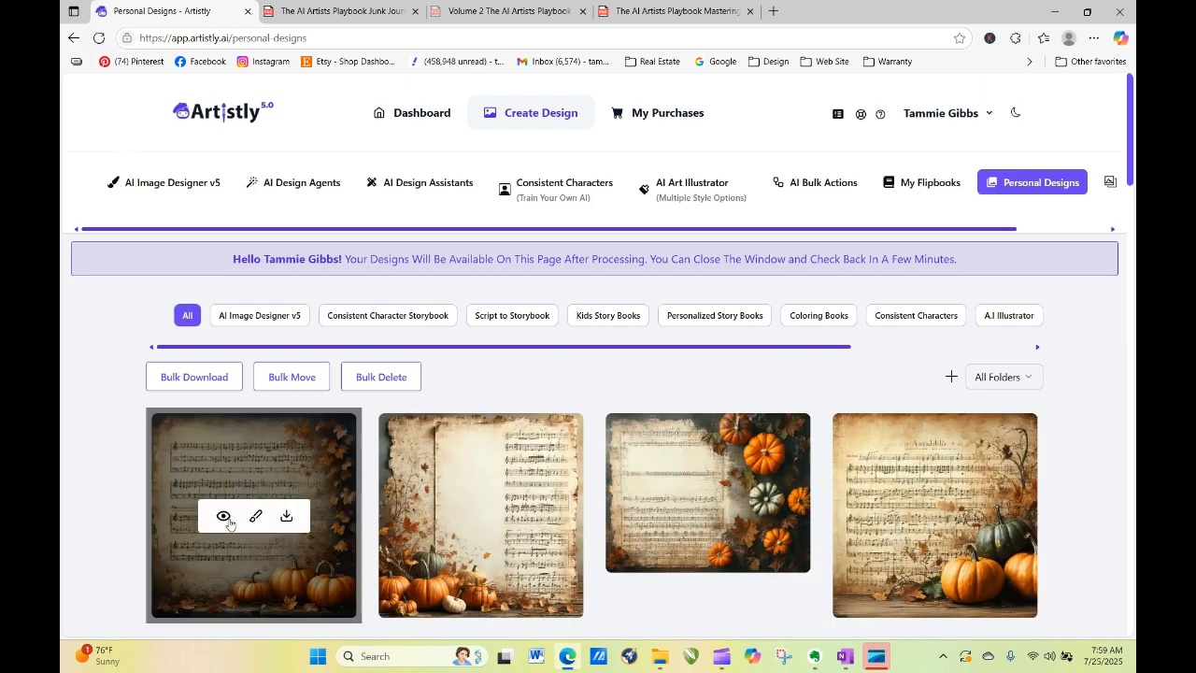
left_click(223, 516)
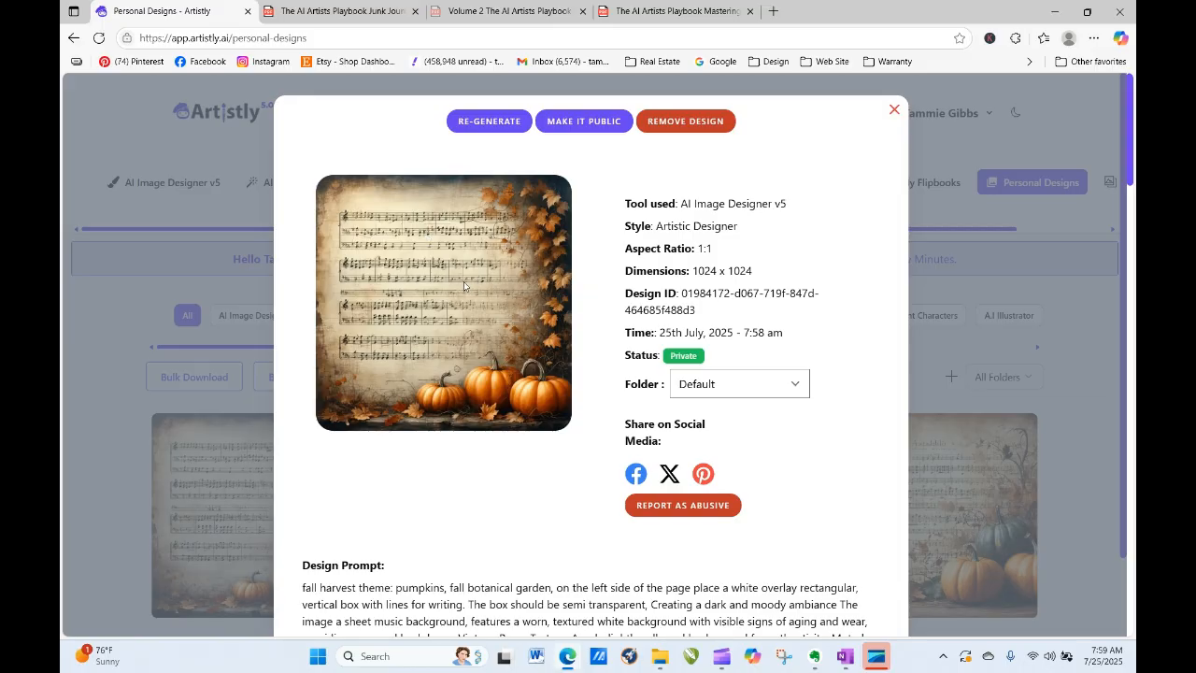
left_click(892, 111)
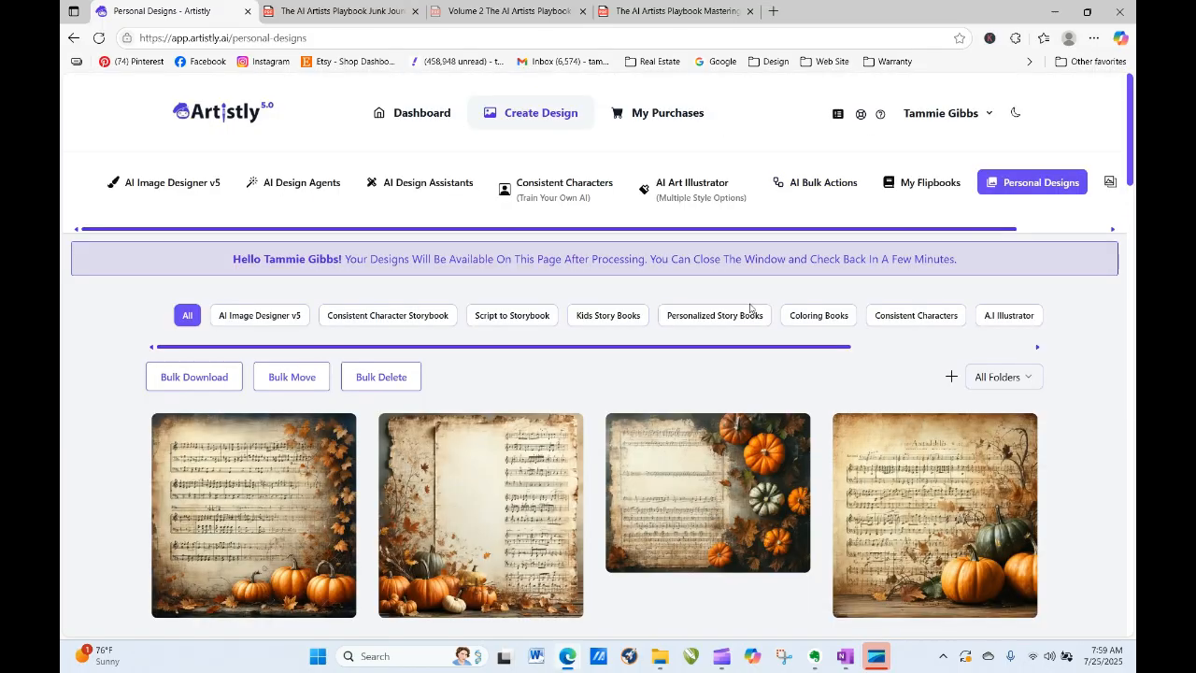
mouse_move(471, 481)
left_click(224, 517)
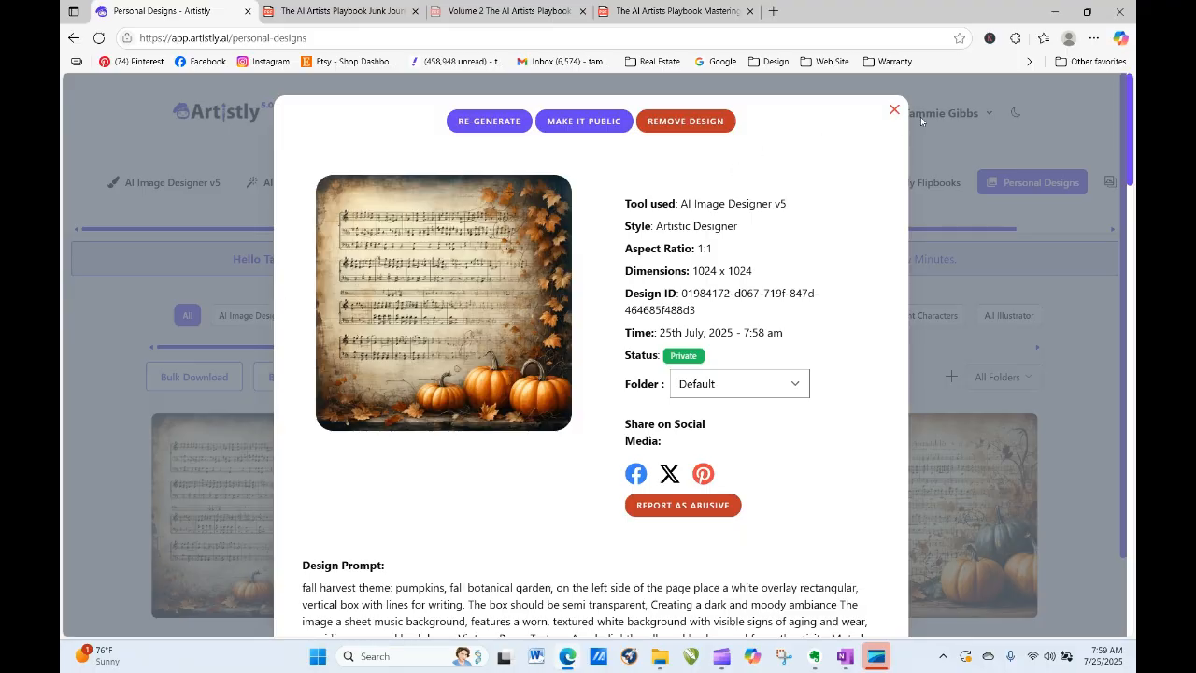
left_click(894, 109)
mouse_move(705, 587)
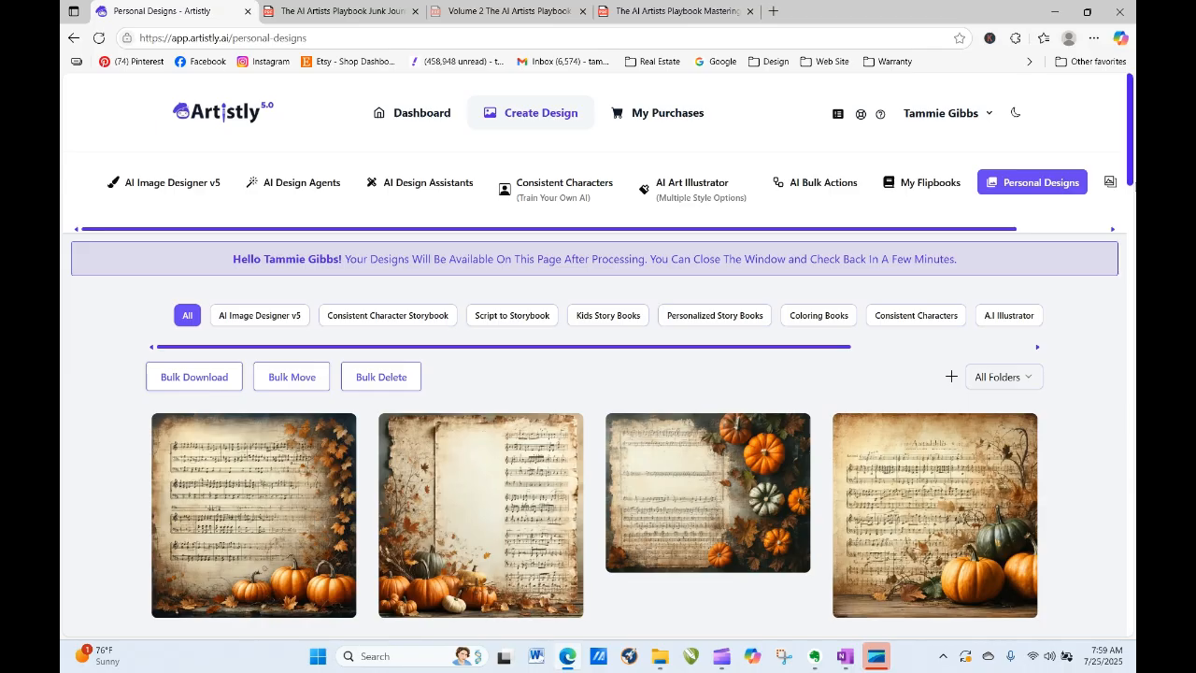
Step: Regenerate the 4:3 writing-box design with pumpkins along one side, setting the quantity to 4
left_click_drag(1129, 112, 1133, 159)
left_click(676, 251)
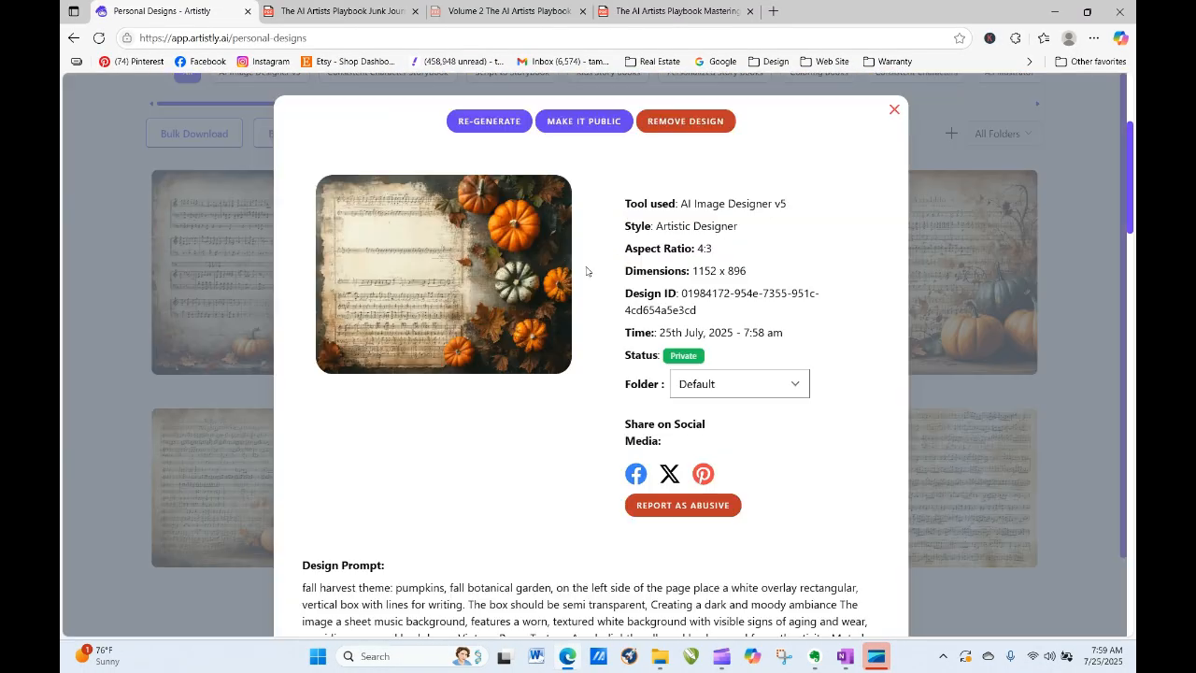
left_click(492, 127)
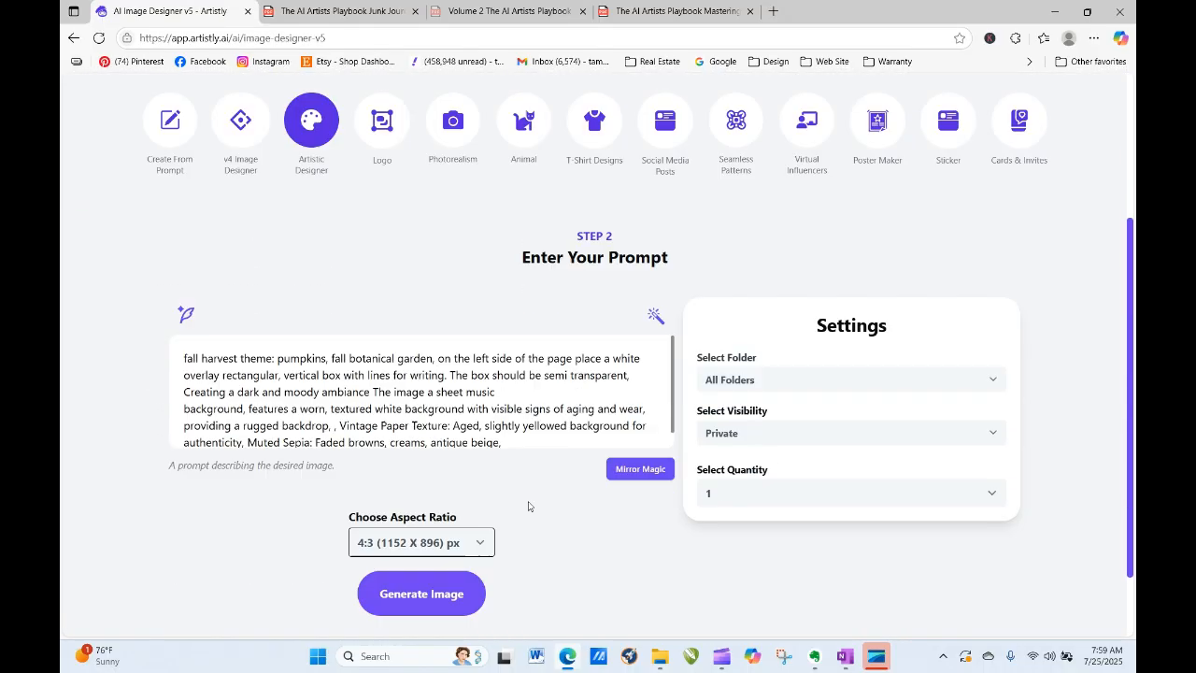
left_click(724, 432)
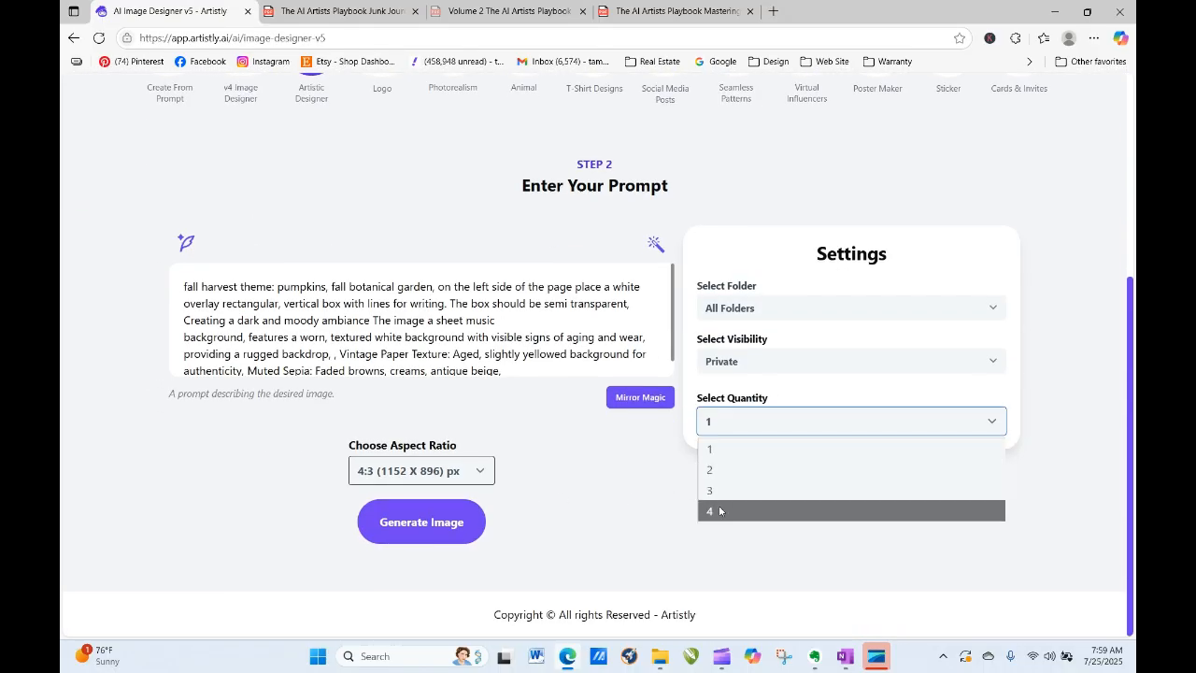
left_click(721, 511)
left_click(433, 520)
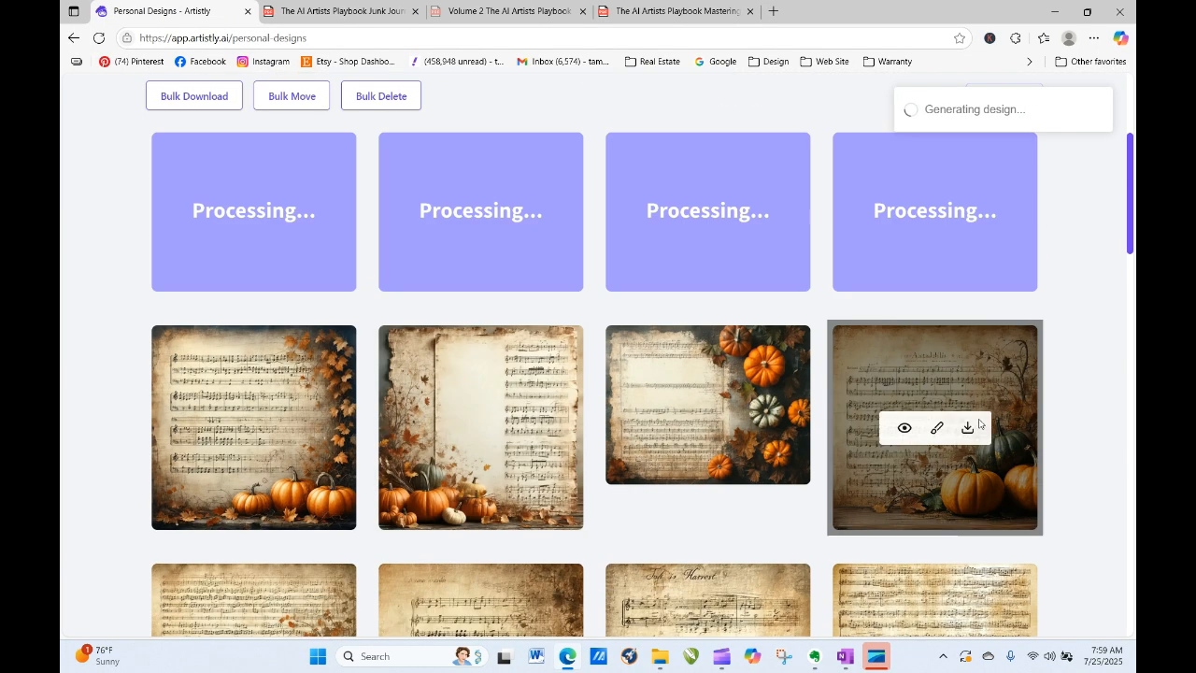
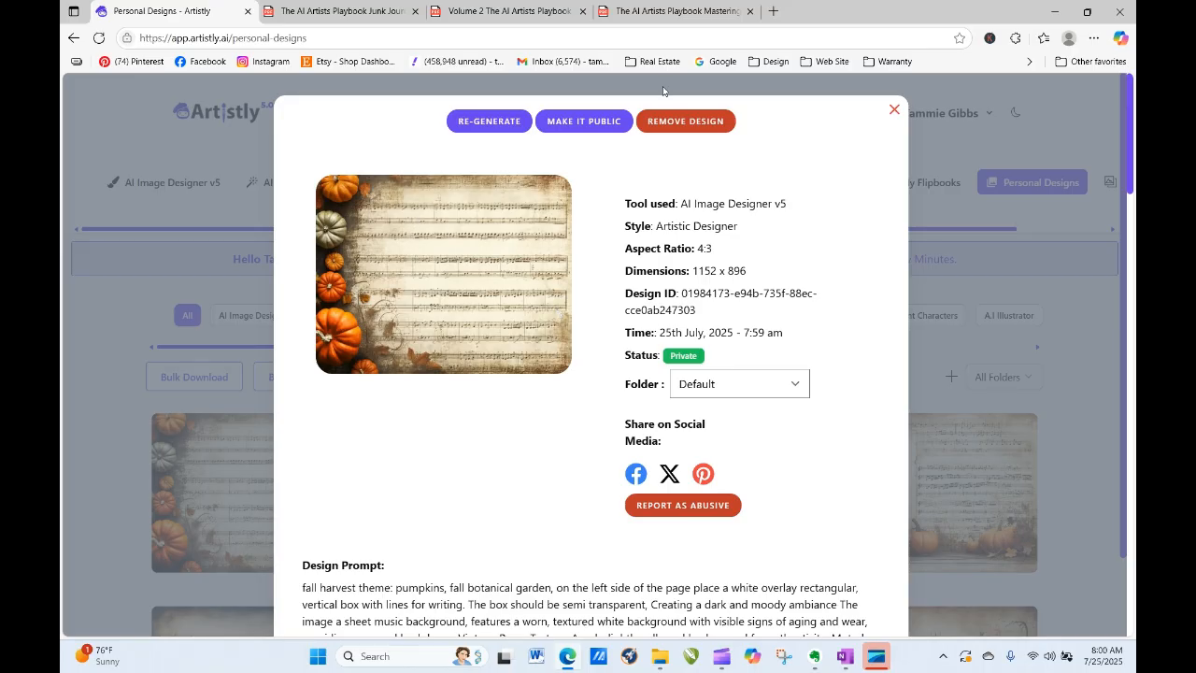
Step: Close the current 4:3 design's details and open those of the 9:21 sheet music design with stacked green and orange pumpkins
left_click(894, 111)
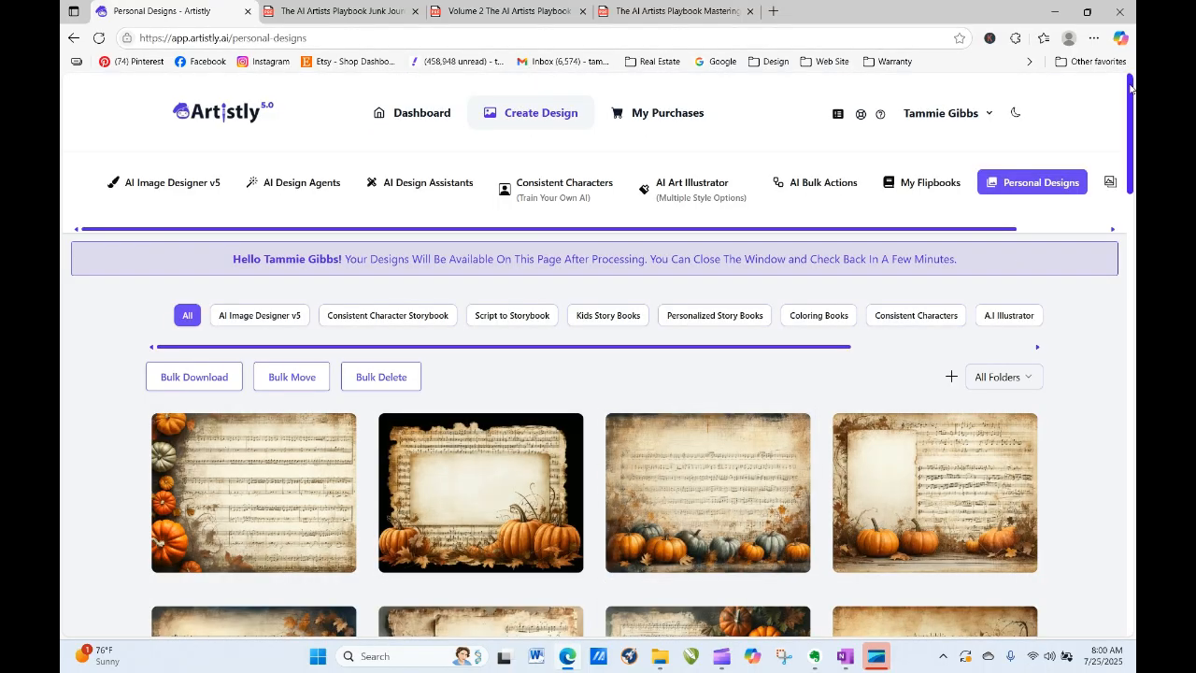
left_click_drag(1132, 94, 1133, 265)
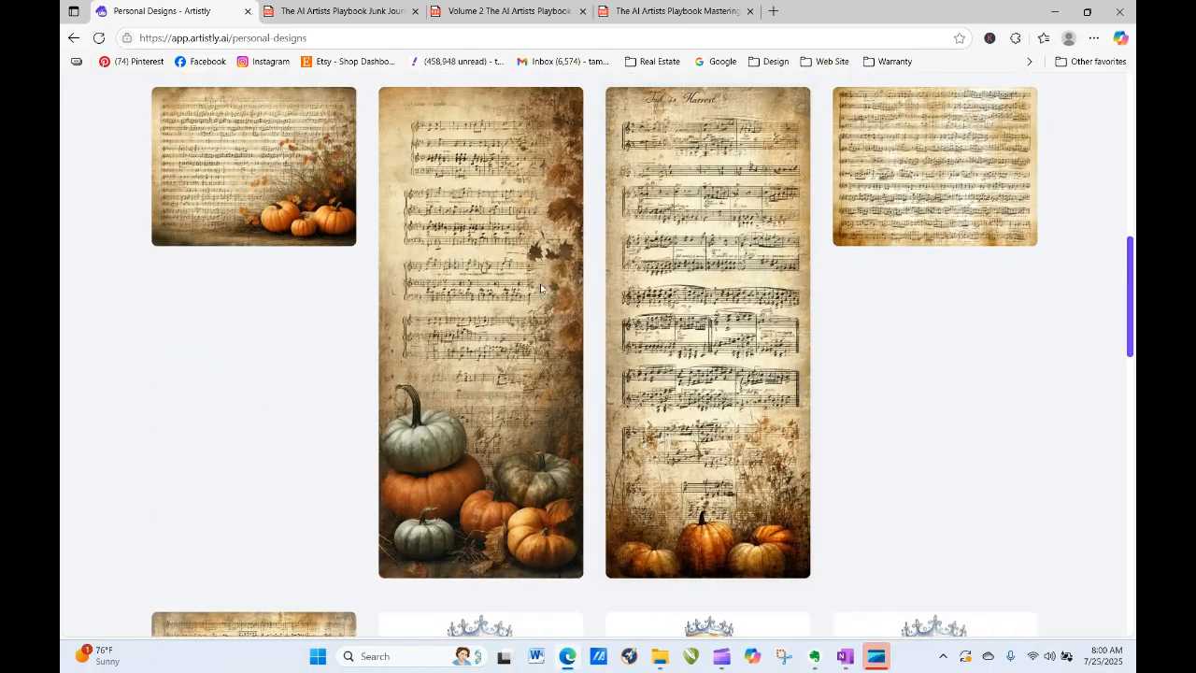
left_click(451, 332)
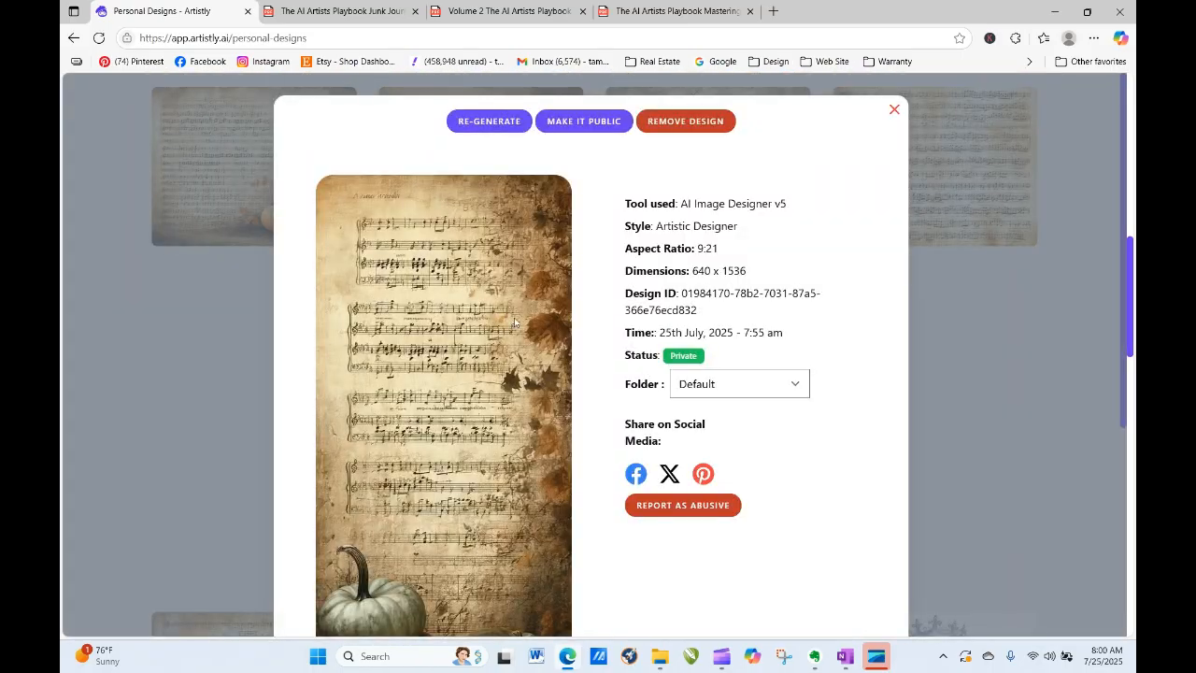
Step: Reopen the 9:21 sheet music design's prompt and add "Muted Earth Tones – Sage green, terracotta, mustard yellow, warm beige." after "fall botanical garden,"
left_click(476, 122)
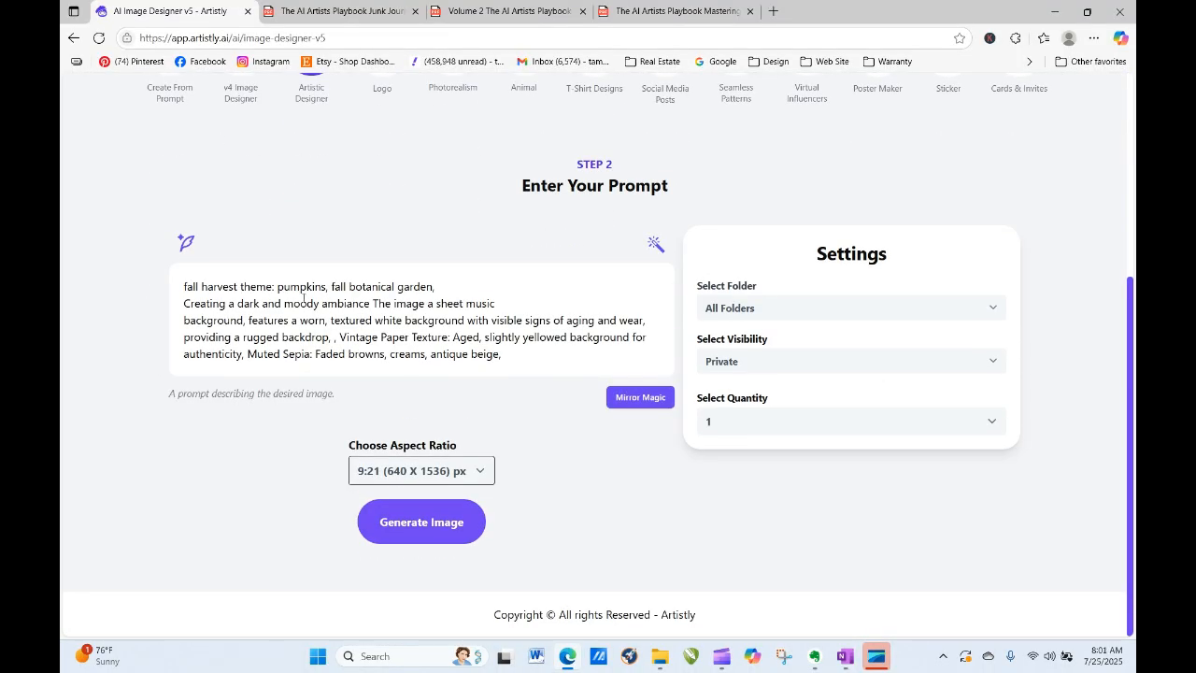
right_click(450, 287)
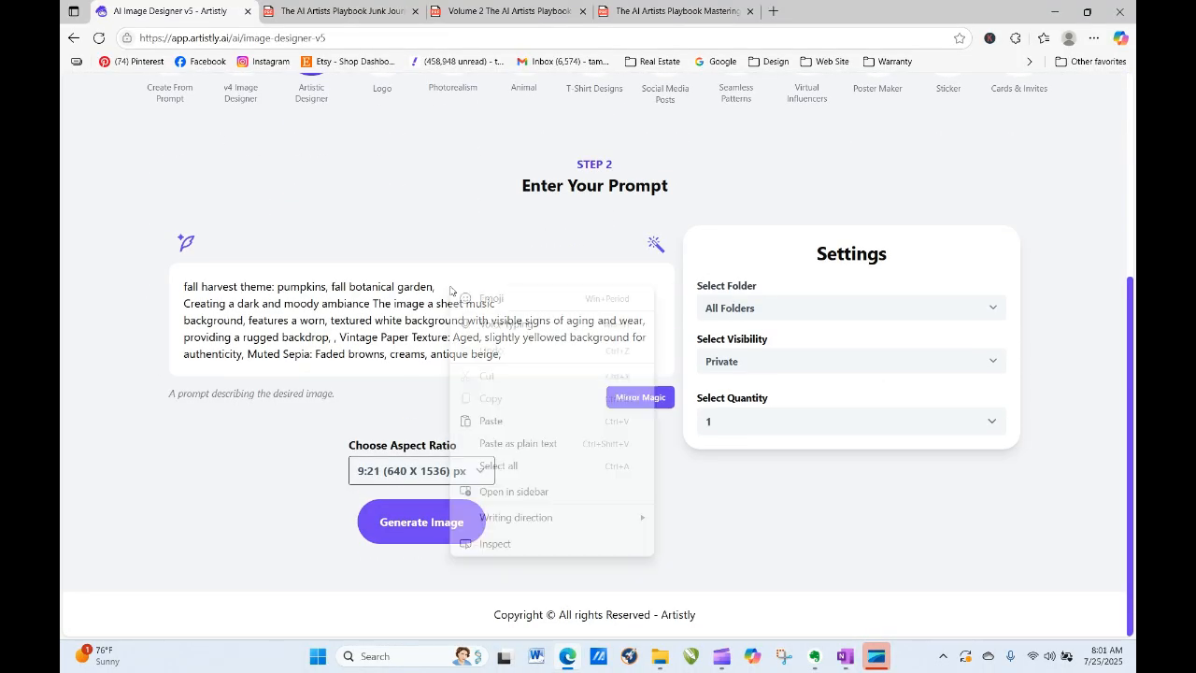
left_click(438, 282)
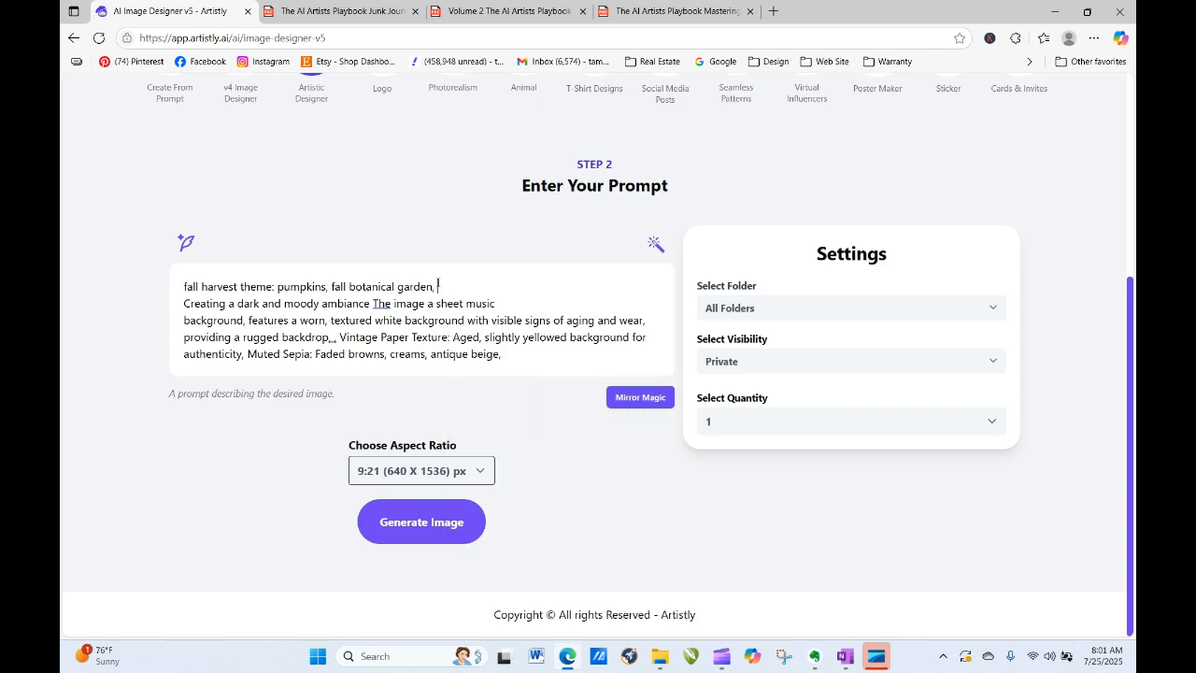
right_click(458, 285)
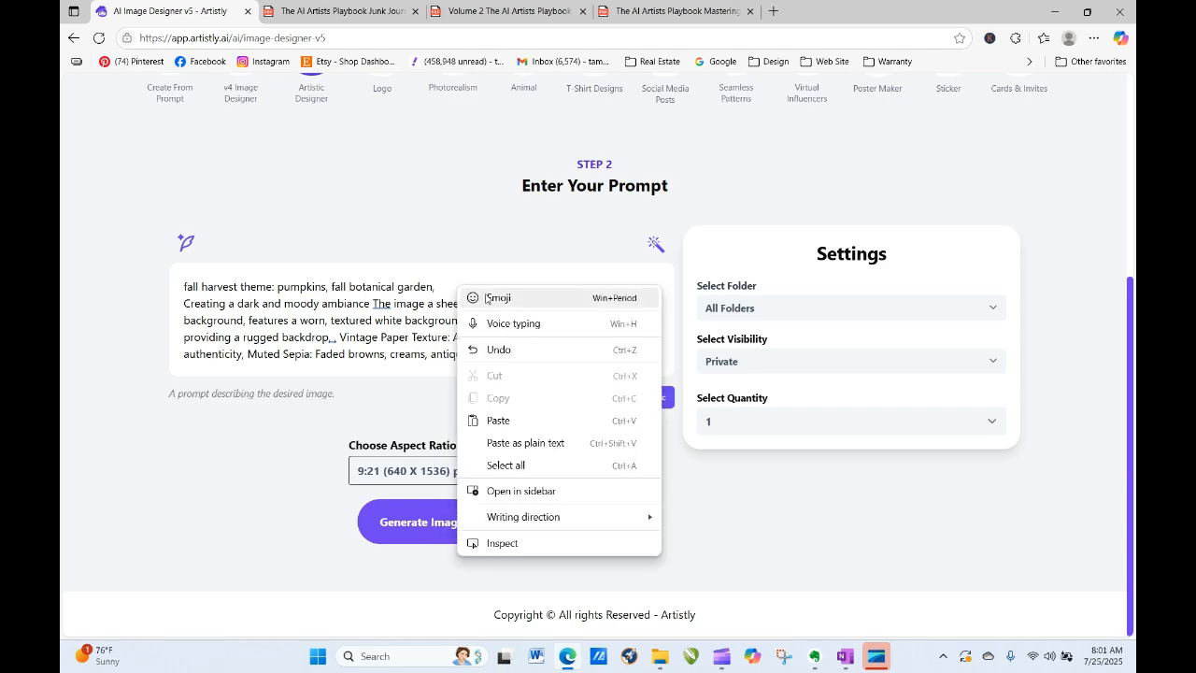
left_click(495, 420)
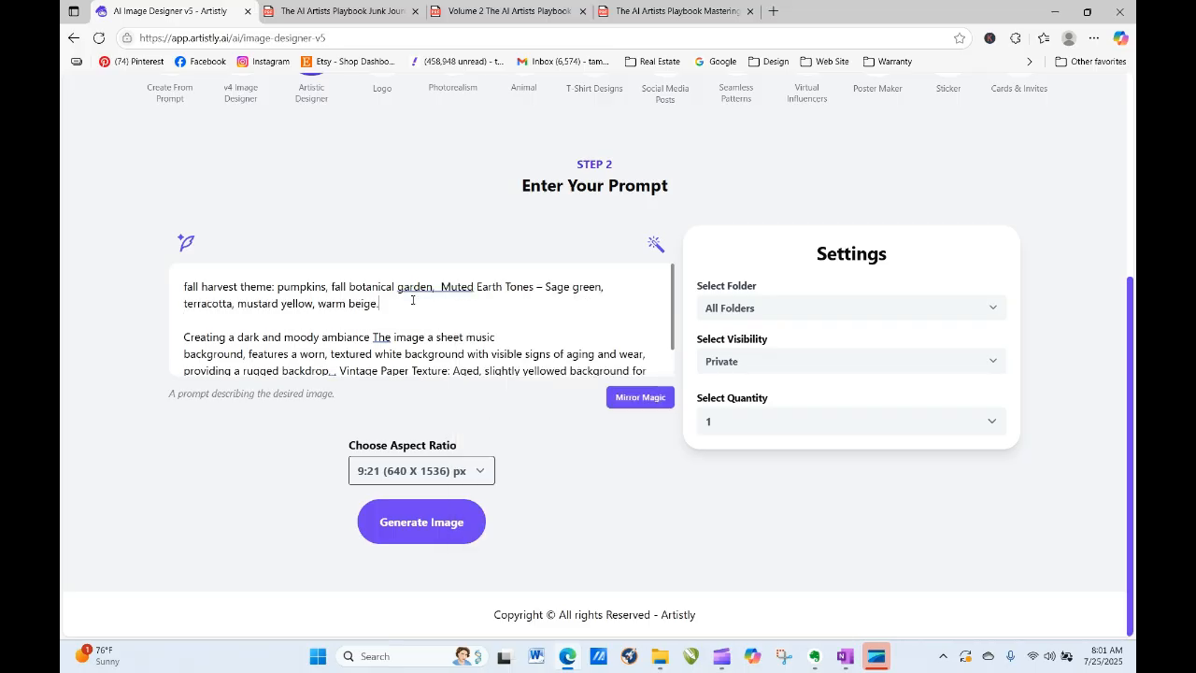
Step: Remove the line breaks after the pasted palette and after "sheet music" in the prompt, and generate the 9:21 image
key("Delete")
key("Delete")
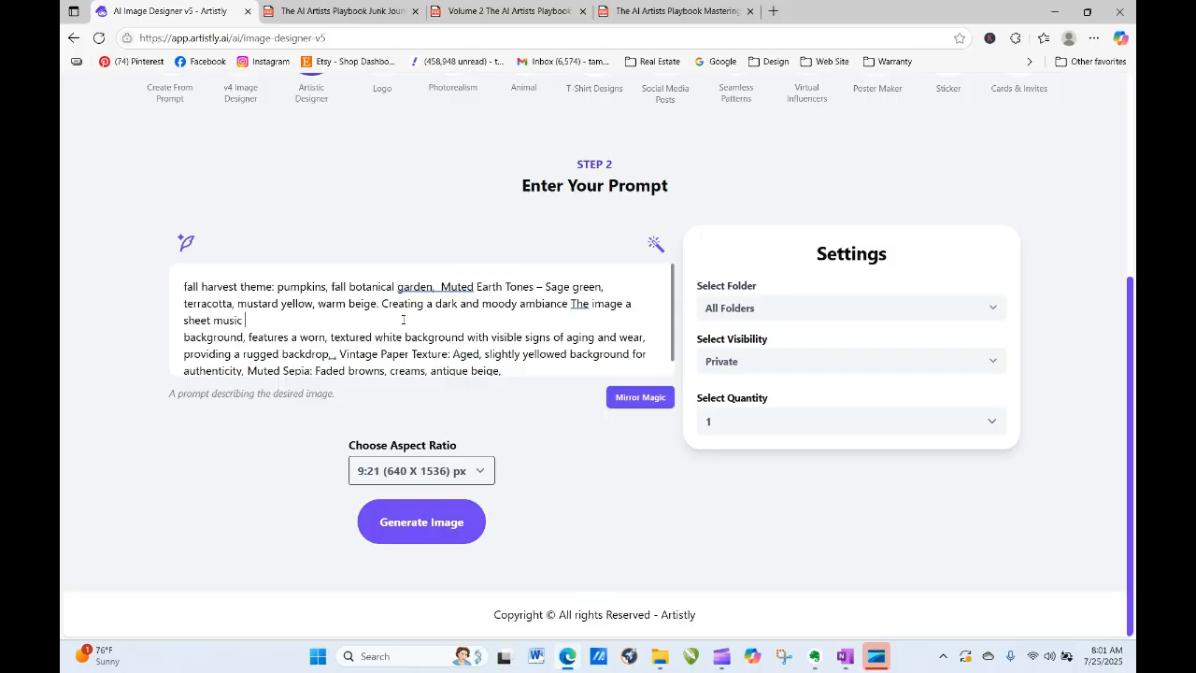
key("Delete")
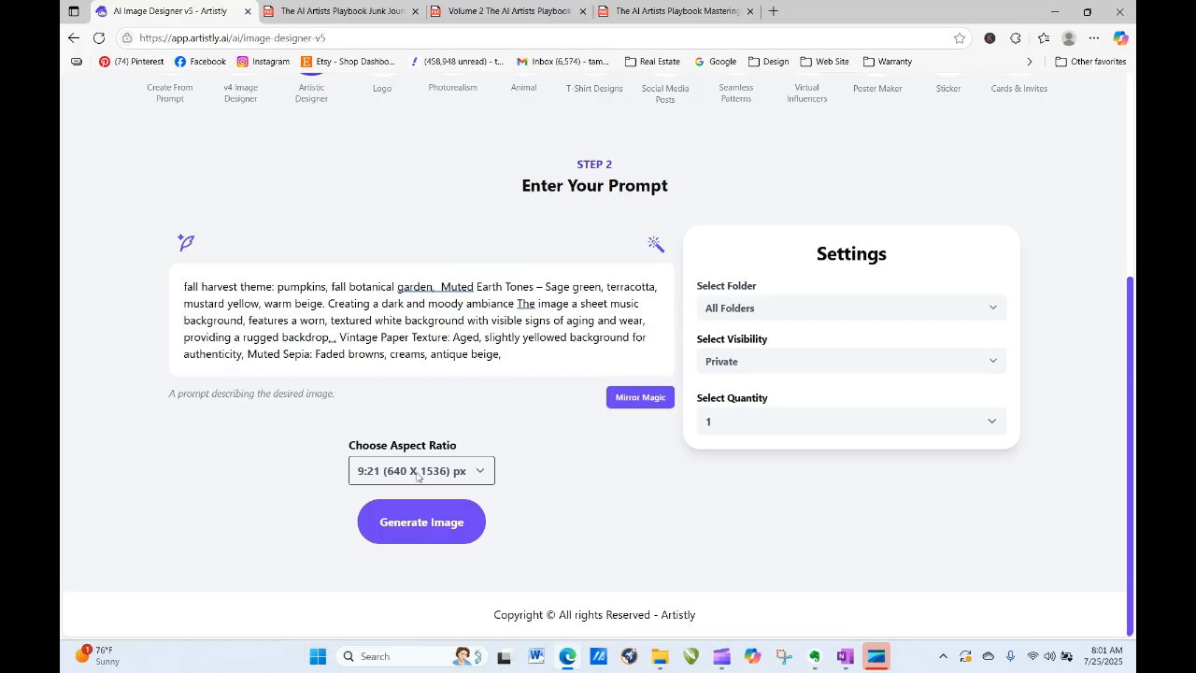
left_click(419, 529)
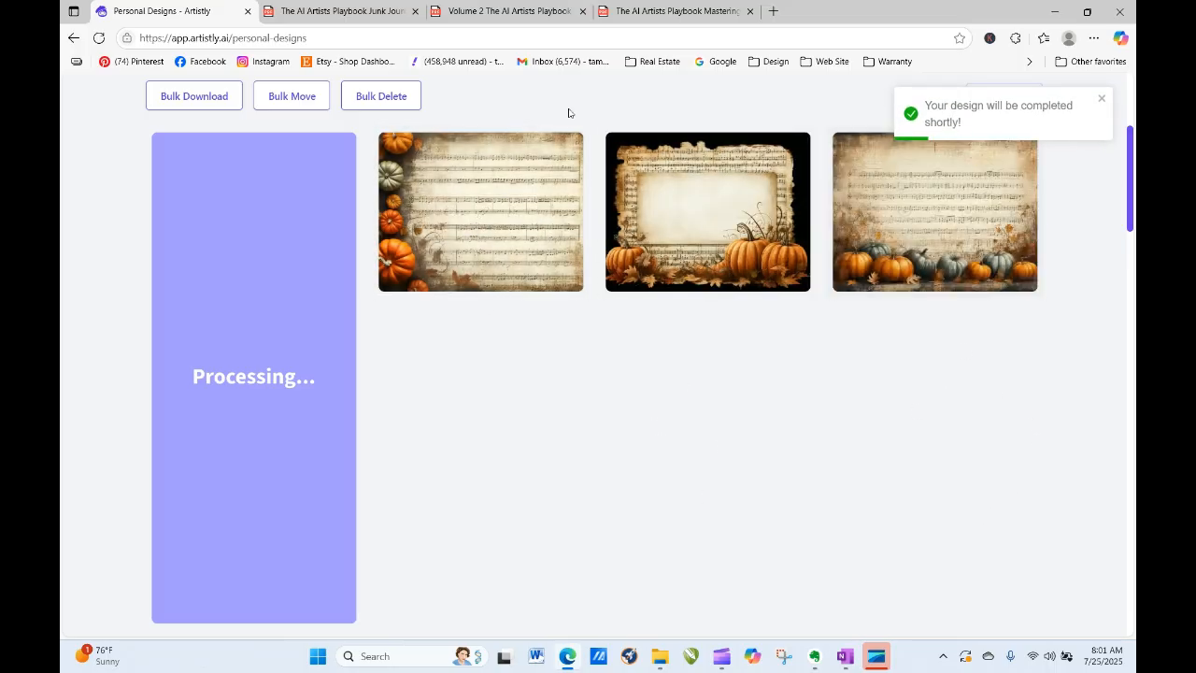
Step: Switch to the Volume 2 AI Artists Playbook PDF and look through its floral palettes and pairings for another color palette
left_click(336, 12)
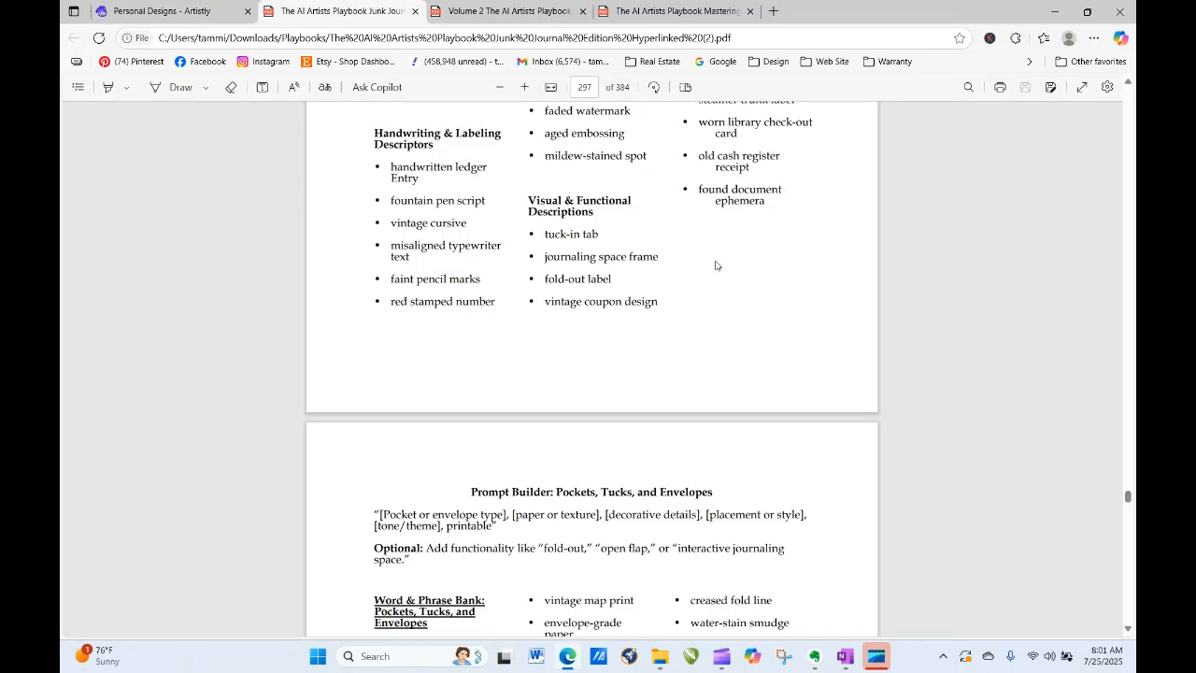
left_click(550, 11)
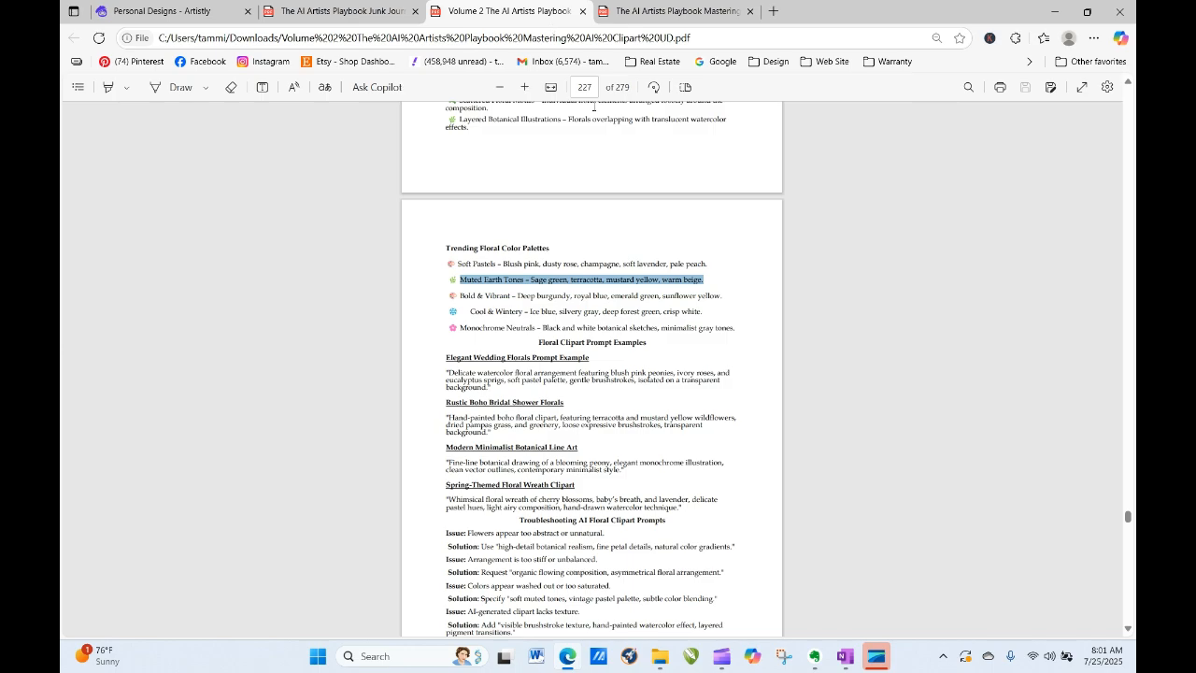
left_click(992, 381)
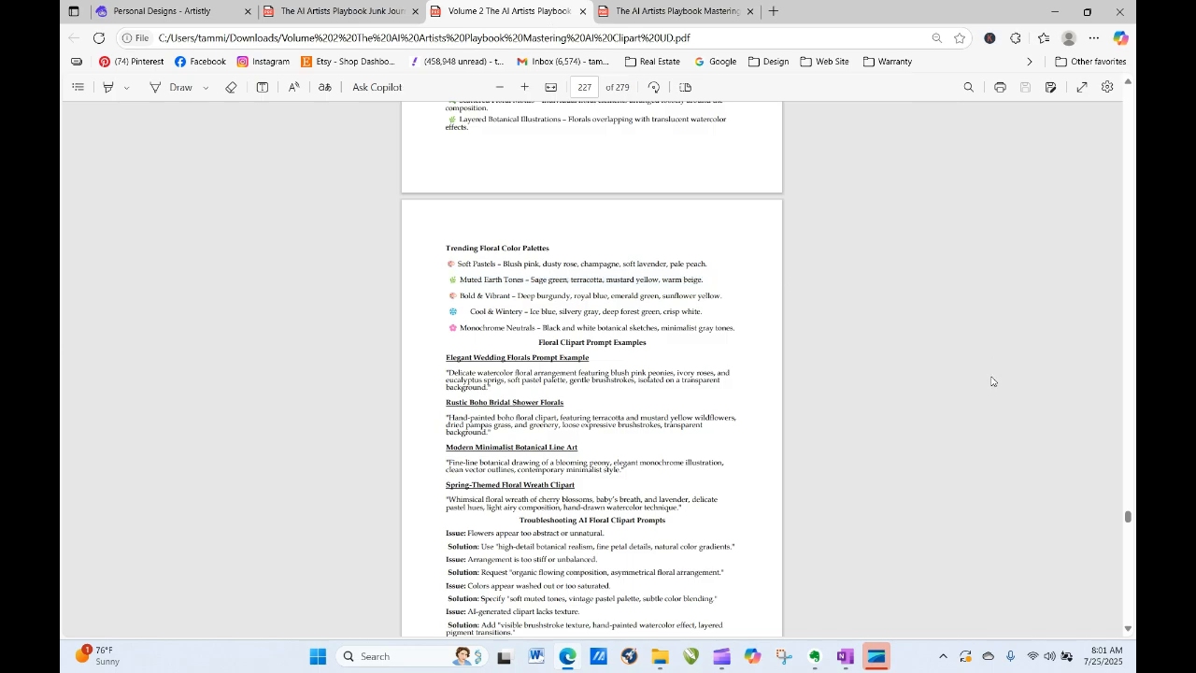
scroll(992, 381, "down", 1)
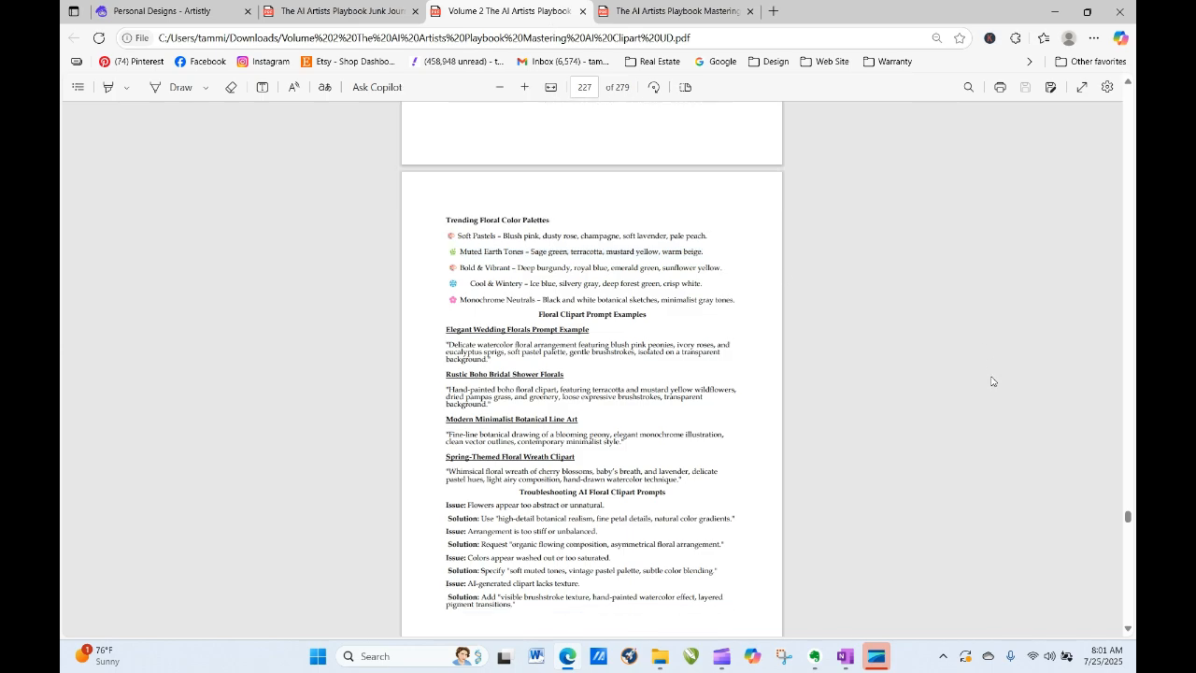
scroll(992, 381, "down", 3)
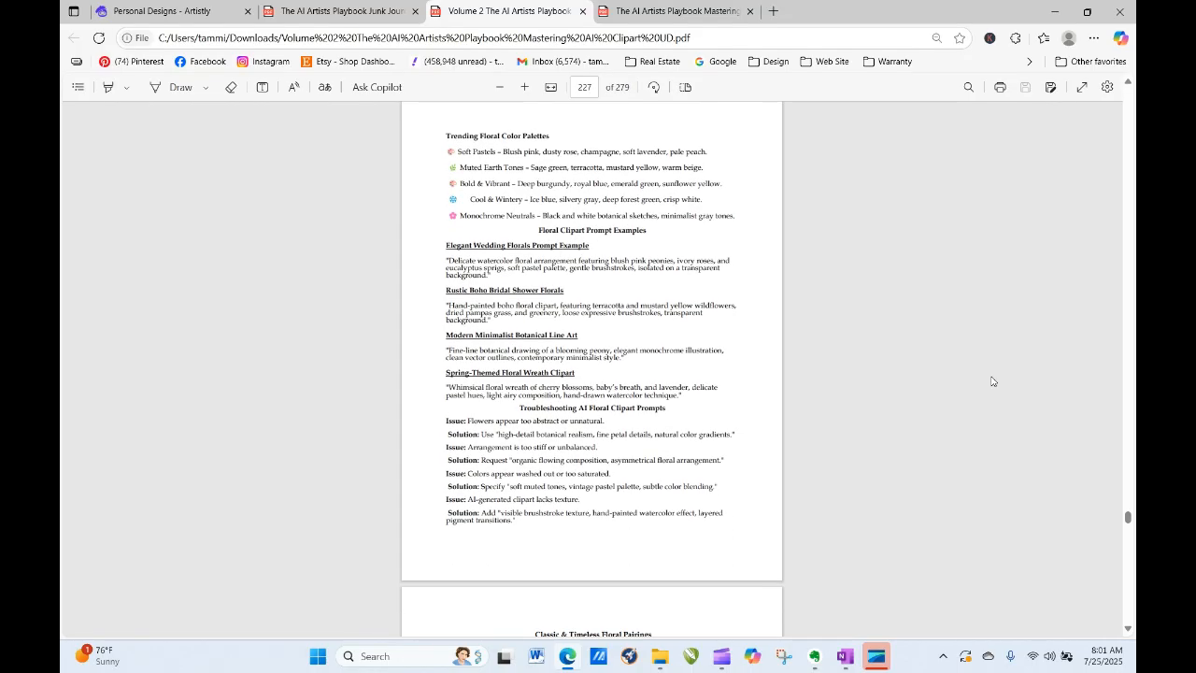
scroll(992, 381, "down", 20)
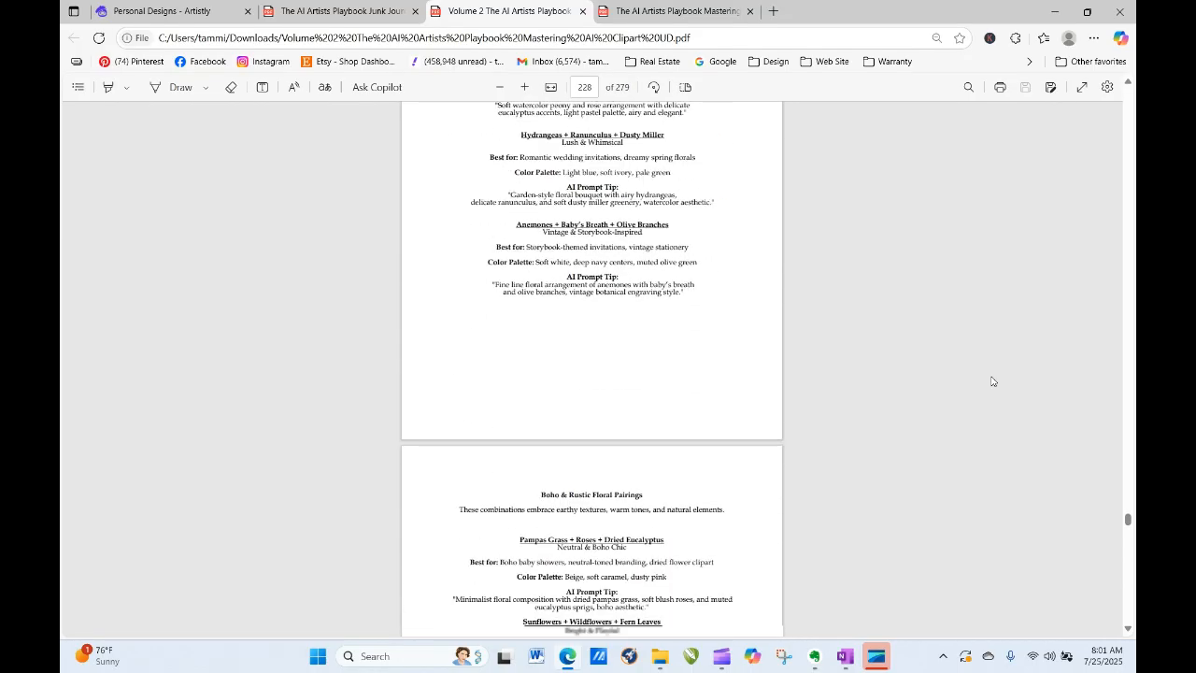
scroll(992, 381, "down", 5)
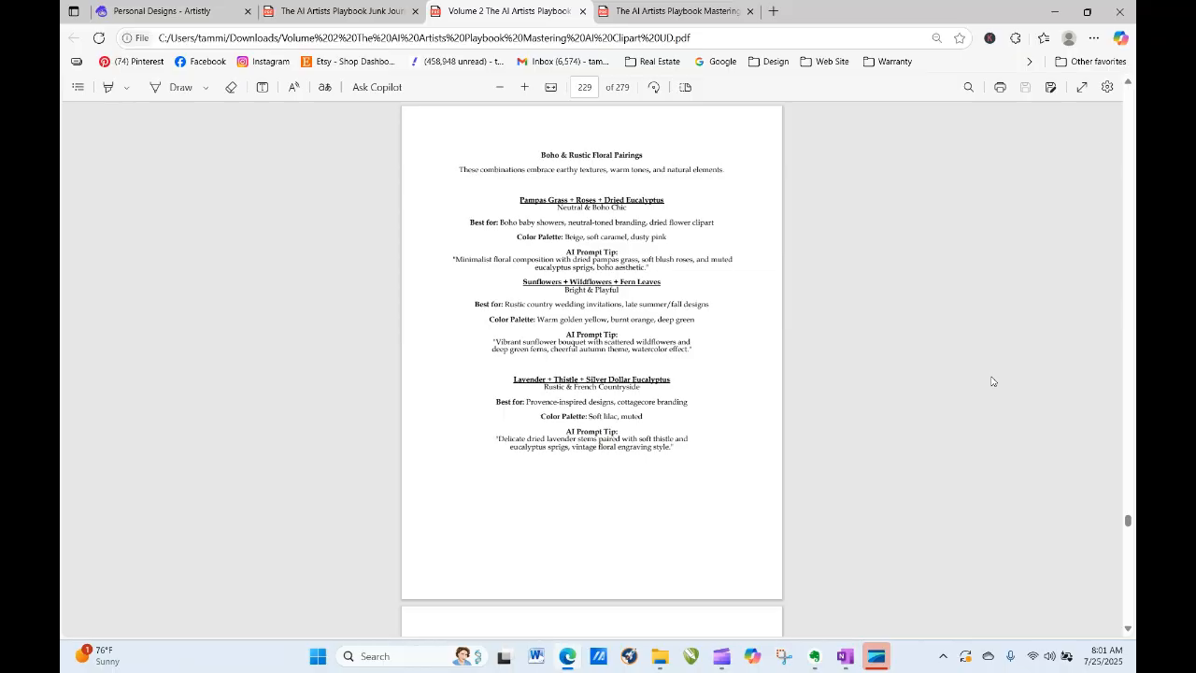
scroll(992, 381, "down", 12)
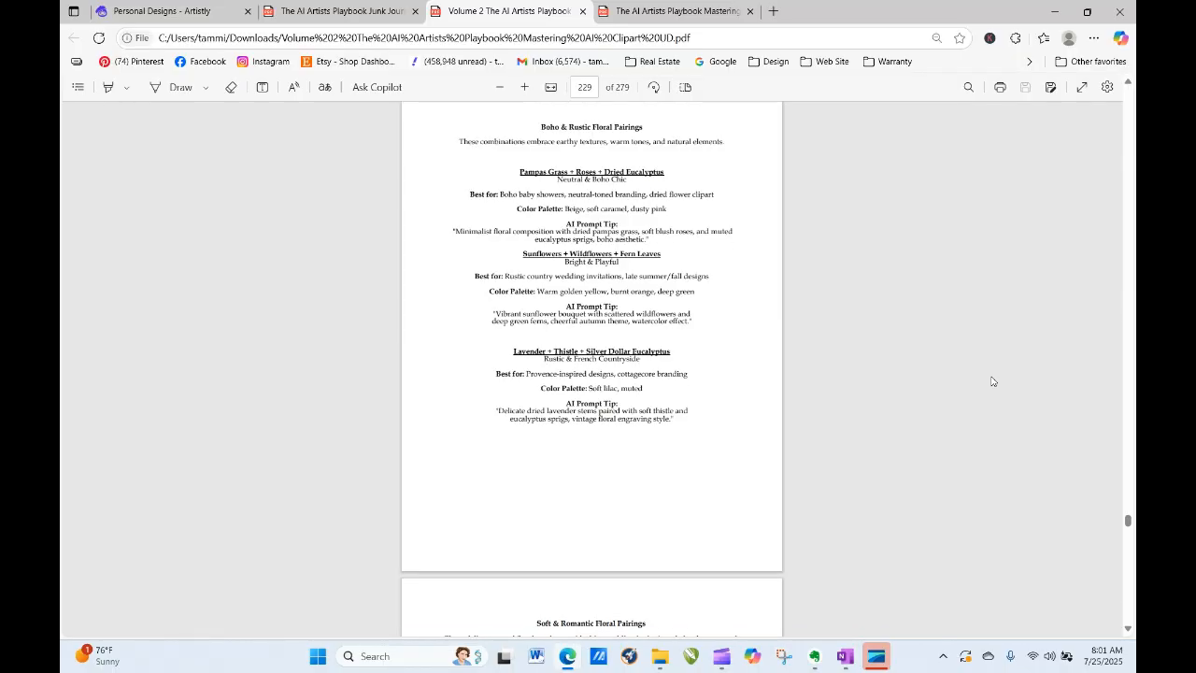
scroll(992, 381, "down", 1)
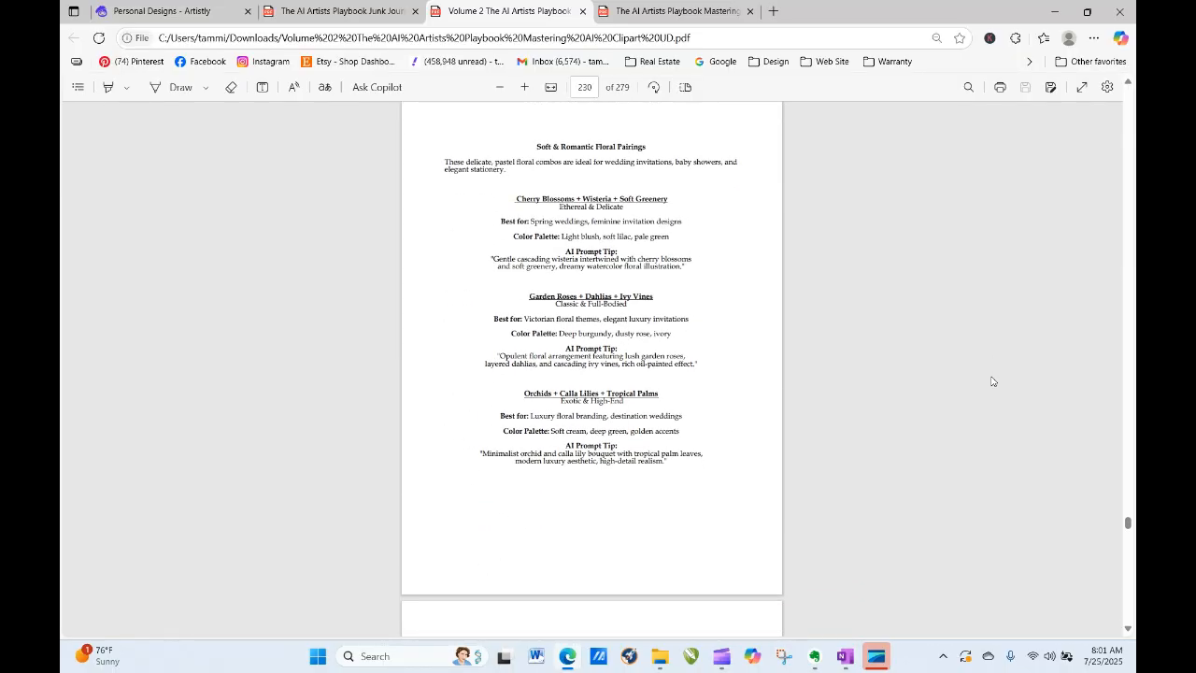
scroll(992, 381, "down", 2)
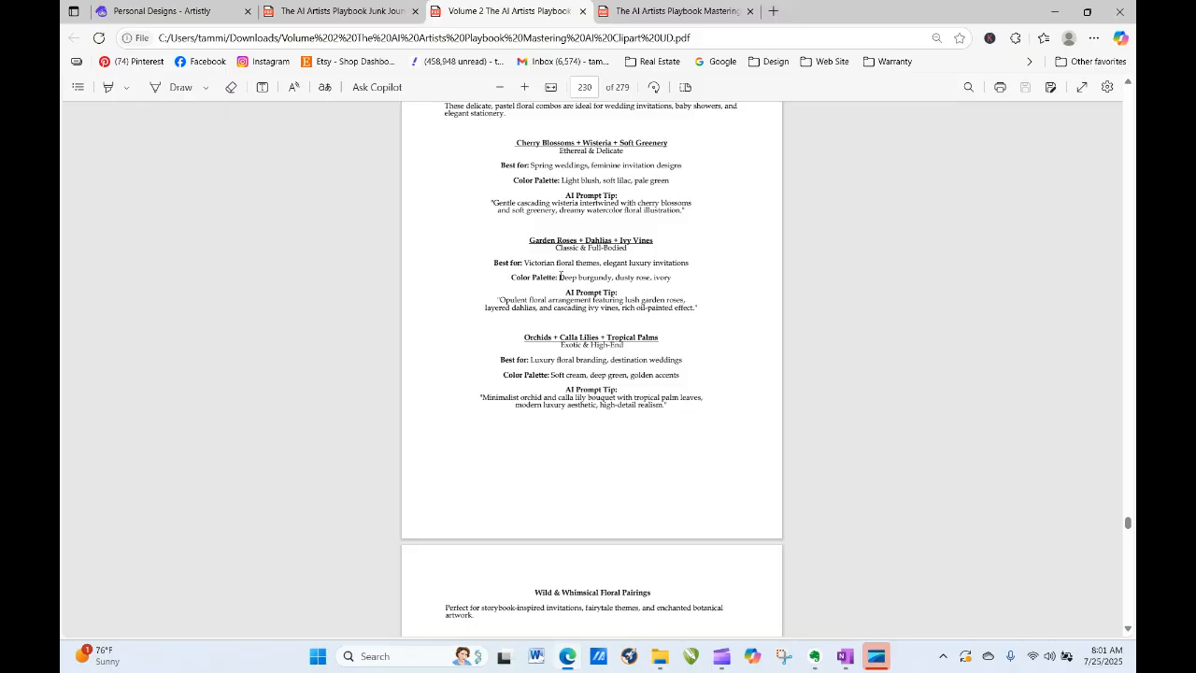
Step: Copy the color palette "Deep burgundy, dusty rose, ivory" from the Garden Roses + Dahlias + Ivy Vines pairing
left_click_drag(559, 277, 670, 278)
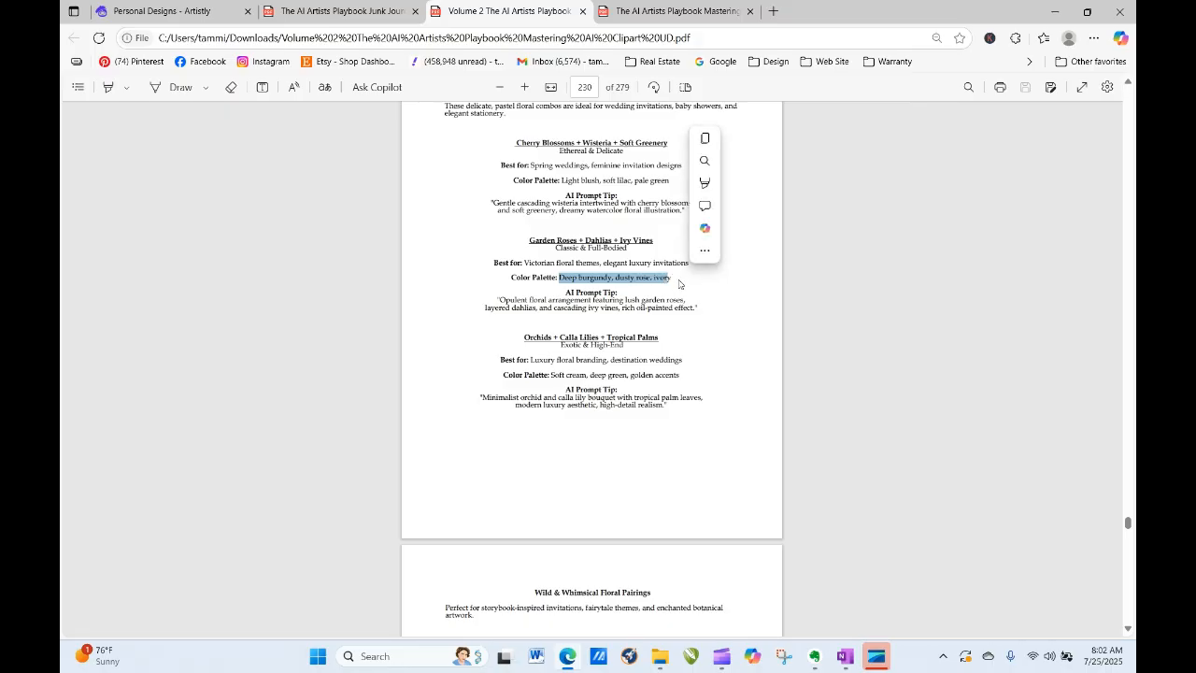
left_click(671, 284)
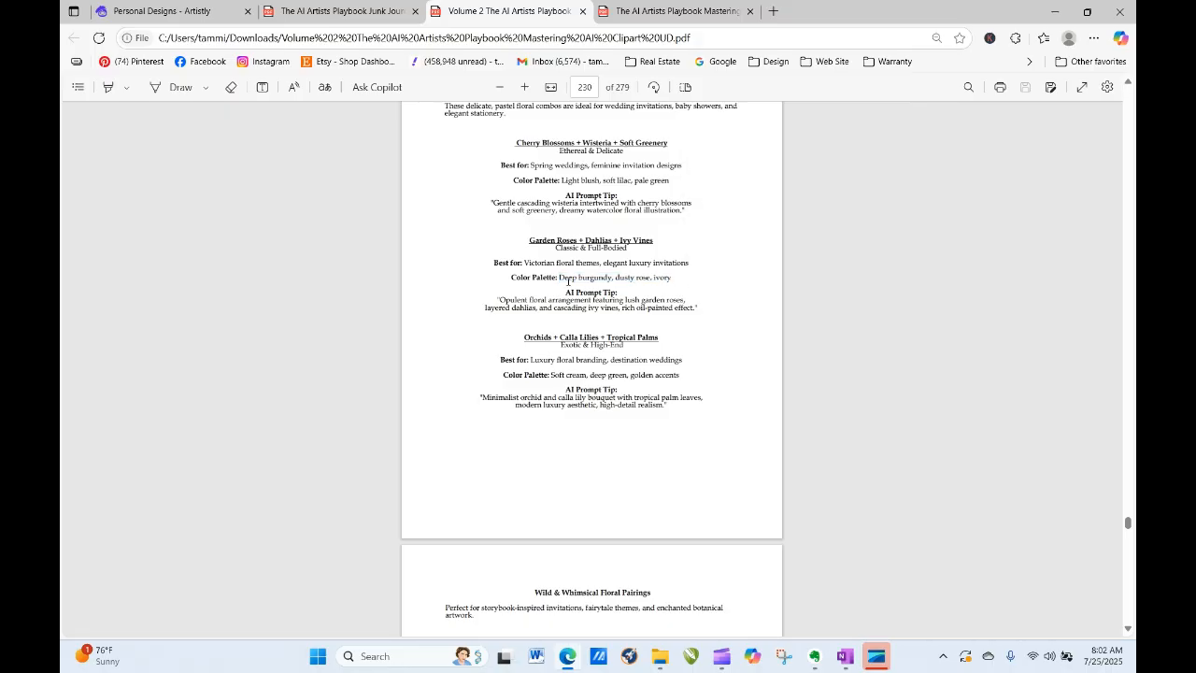
left_click_drag(560, 277, 672, 280)
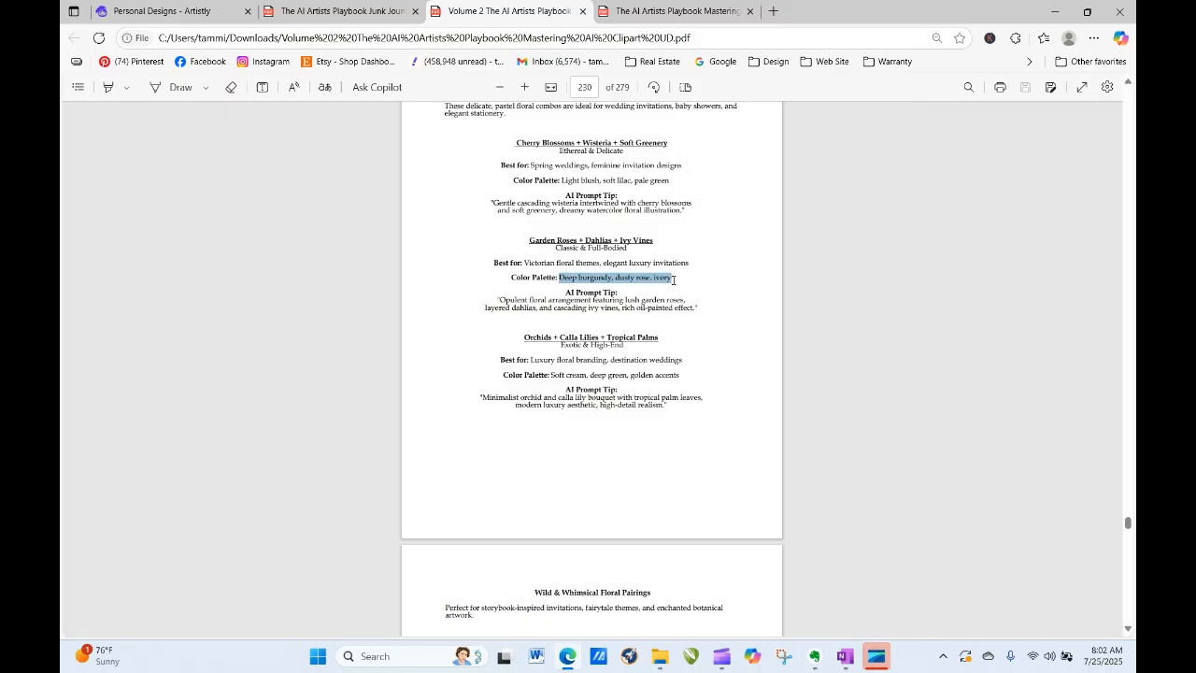
right_click(666, 282)
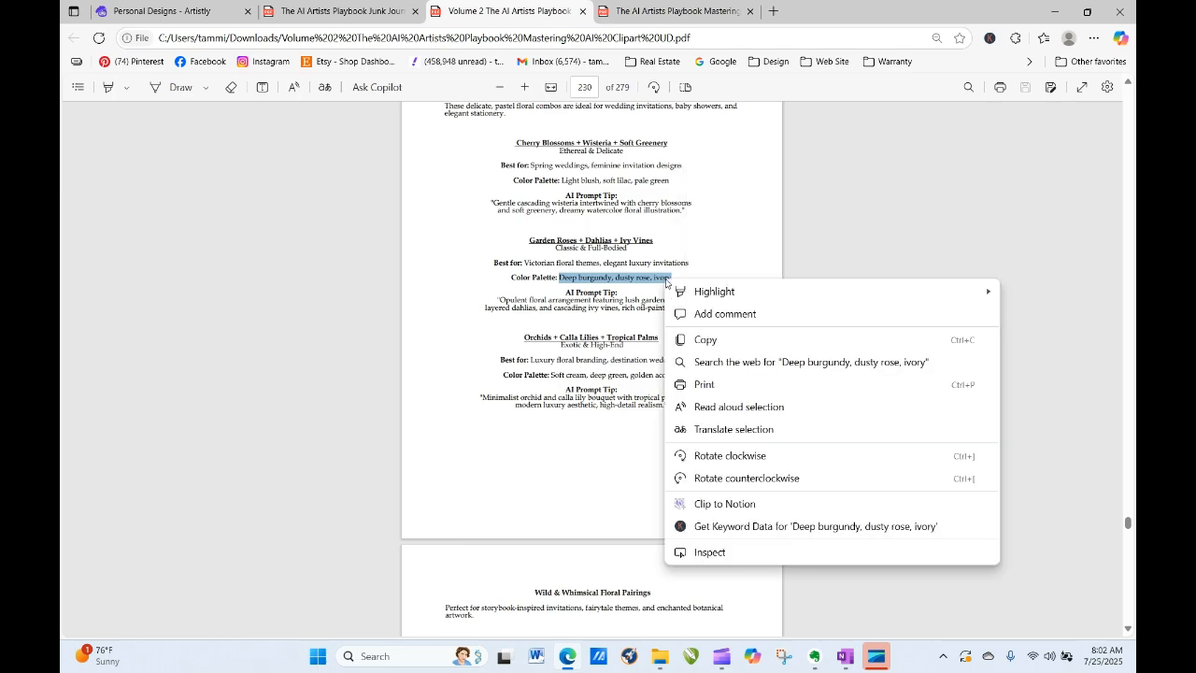
left_click(704, 341)
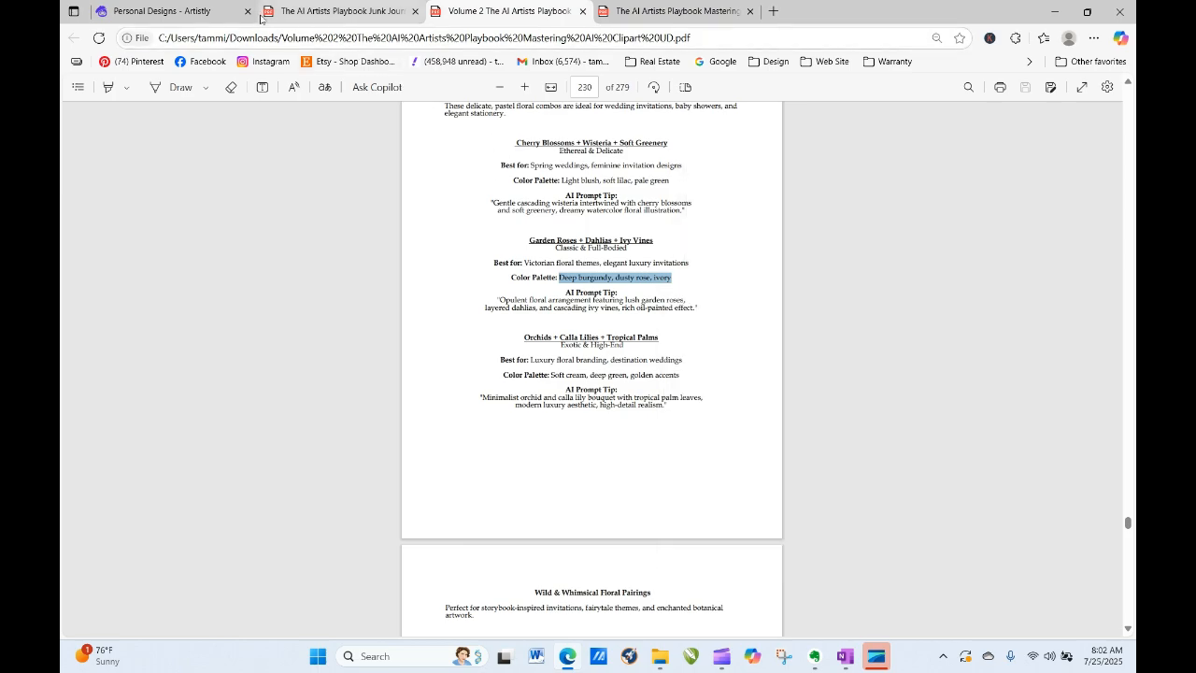
Step: Switch back to Artistly's designs page and refresh it to check on the processing 9:21 design
left_click(224, 12)
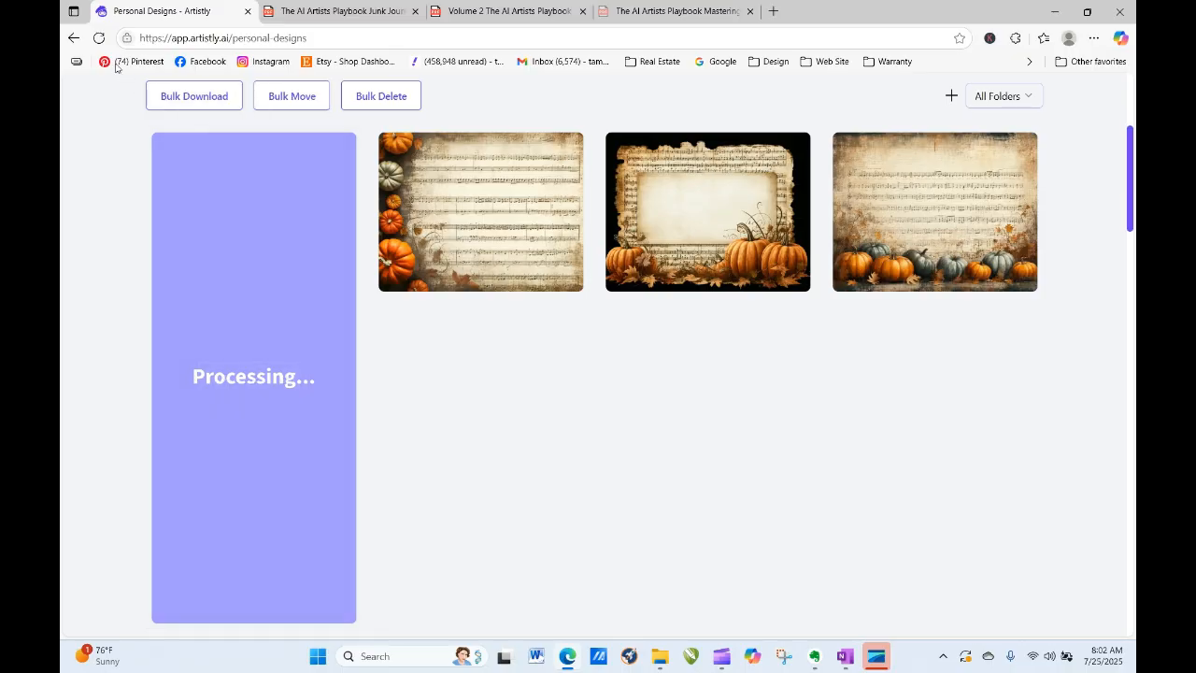
left_click(96, 39)
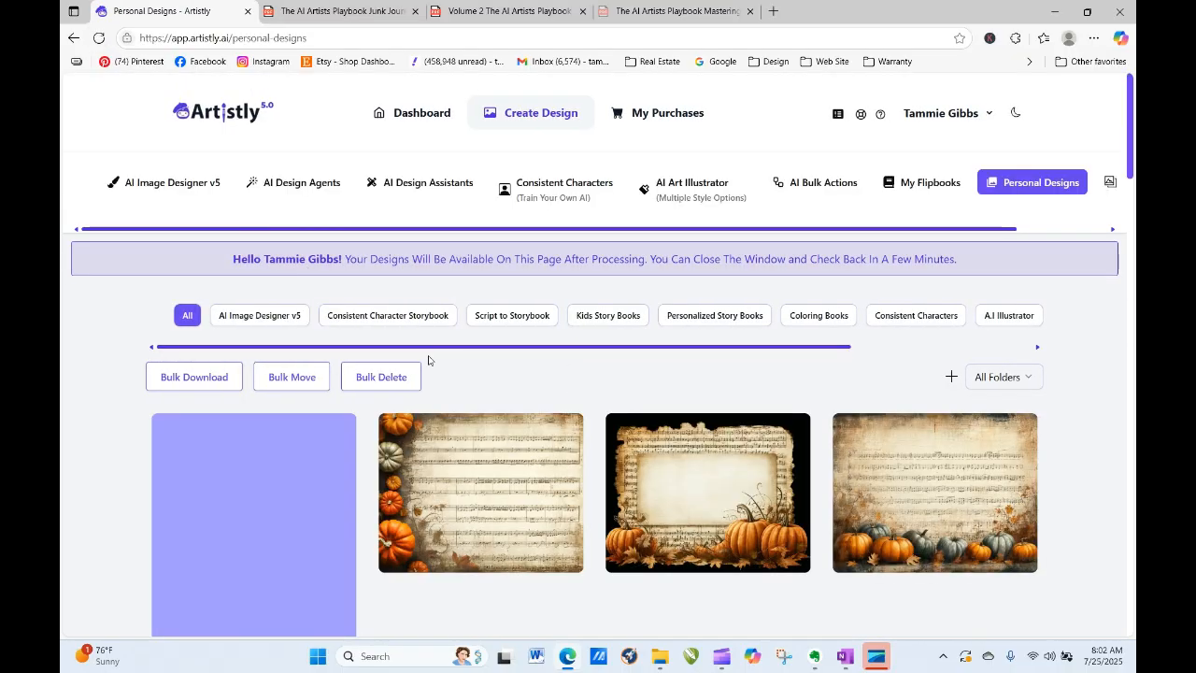
left_click(99, 39)
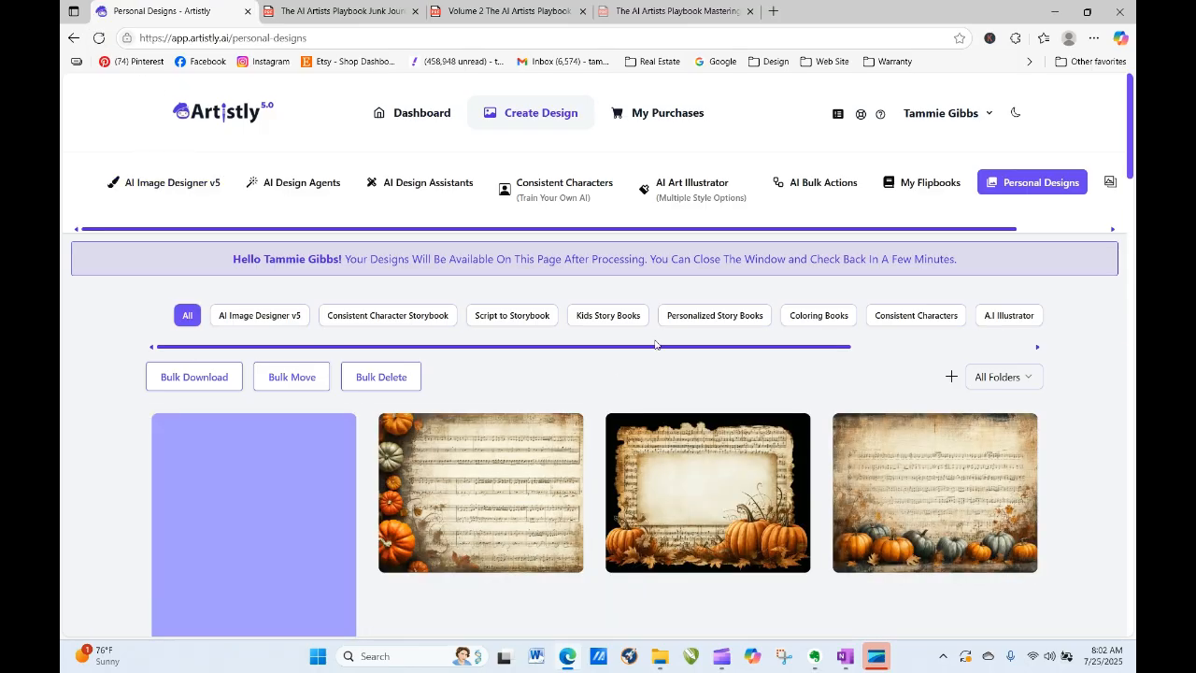
Step: Regenerate the 9:21 stacked-pumpkin sheet music design with "Deep burgundy, dusty rose, ivory" added after "fall botanical garden," in the prompt
left_click_drag(1128, 119, 1133, 333)
left_click(681, 287)
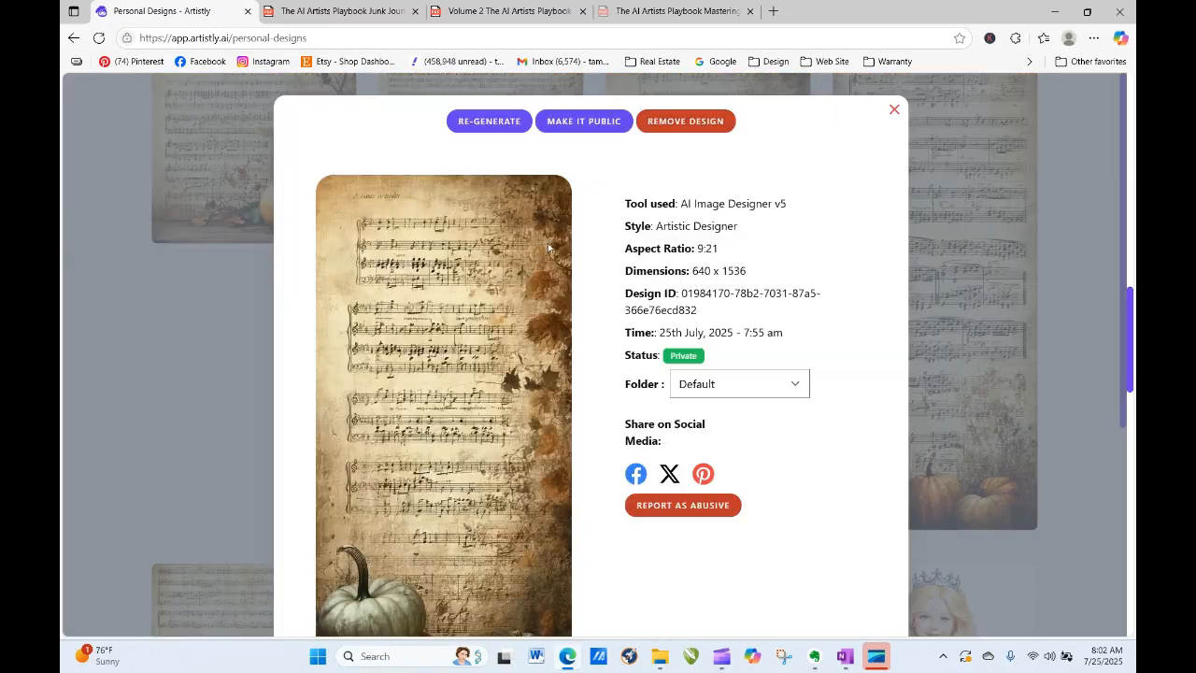
left_click(526, 126)
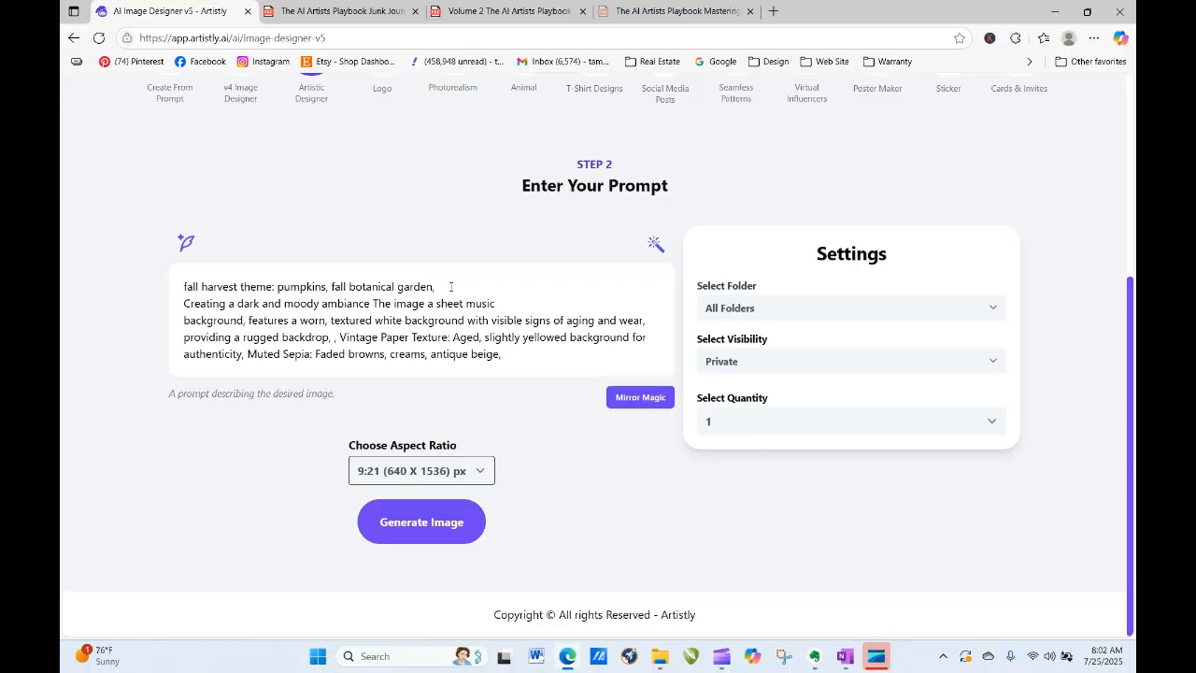
right_click(450, 287)
left_click(486, 423)
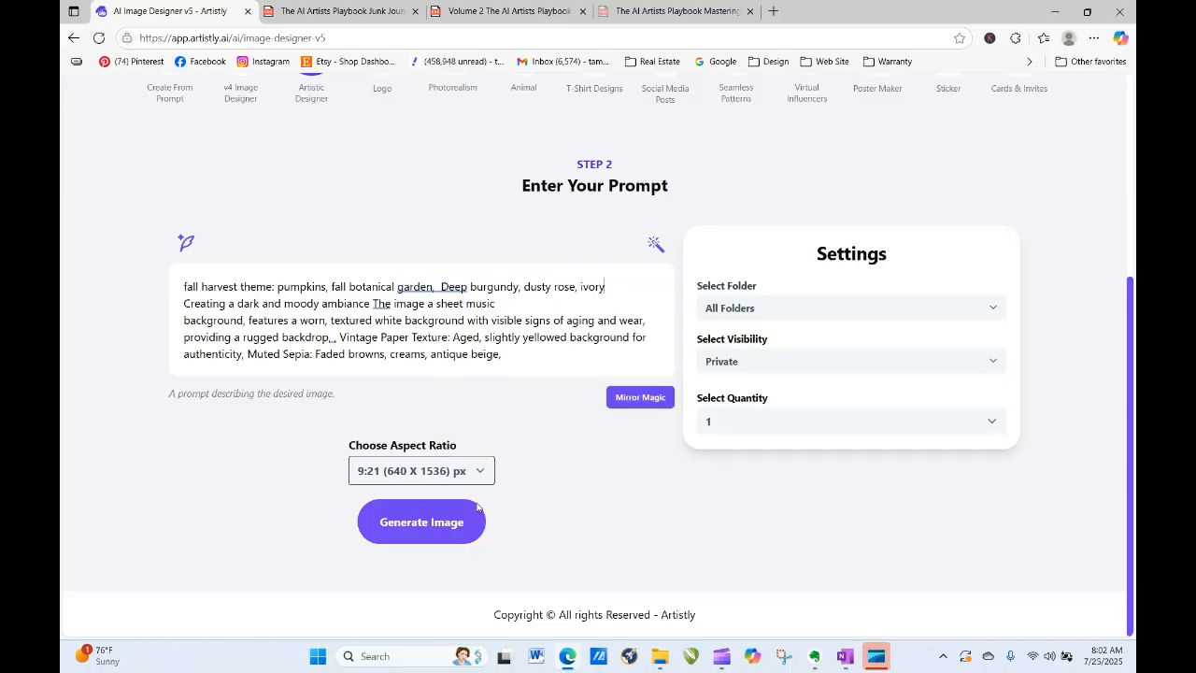
left_click(439, 538)
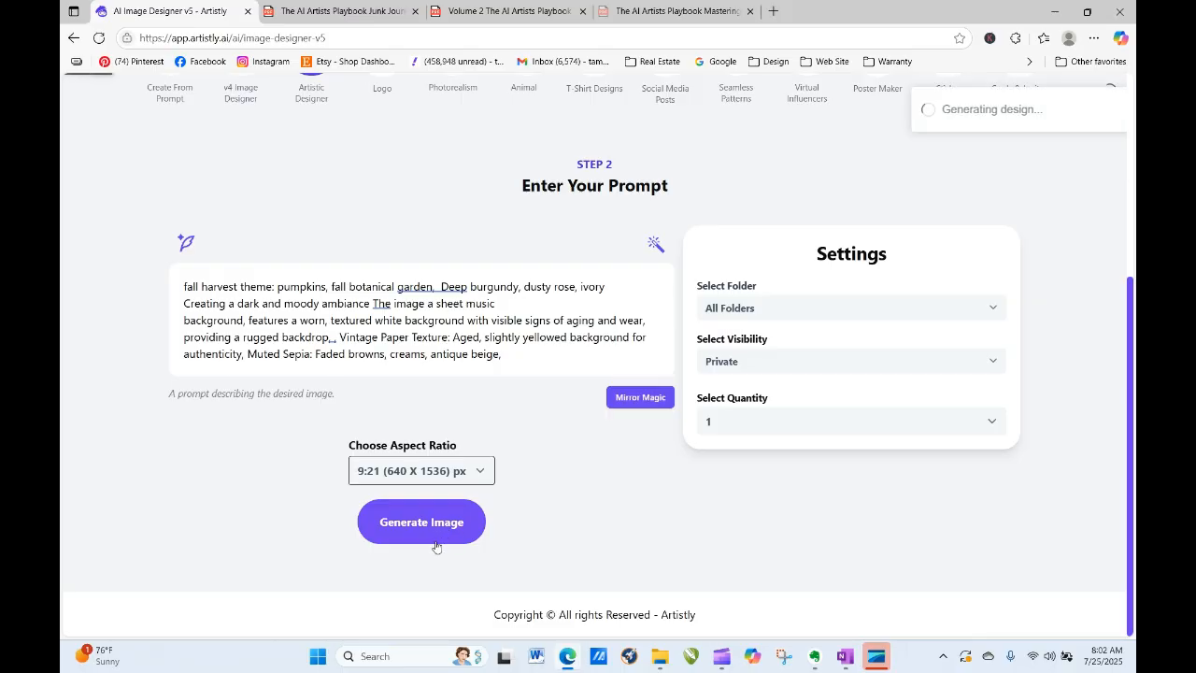
Step: Reload the designs page and reopen the earlier 9:21 stacked-pumpkin sheet music design for regeneration
left_click(98, 42)
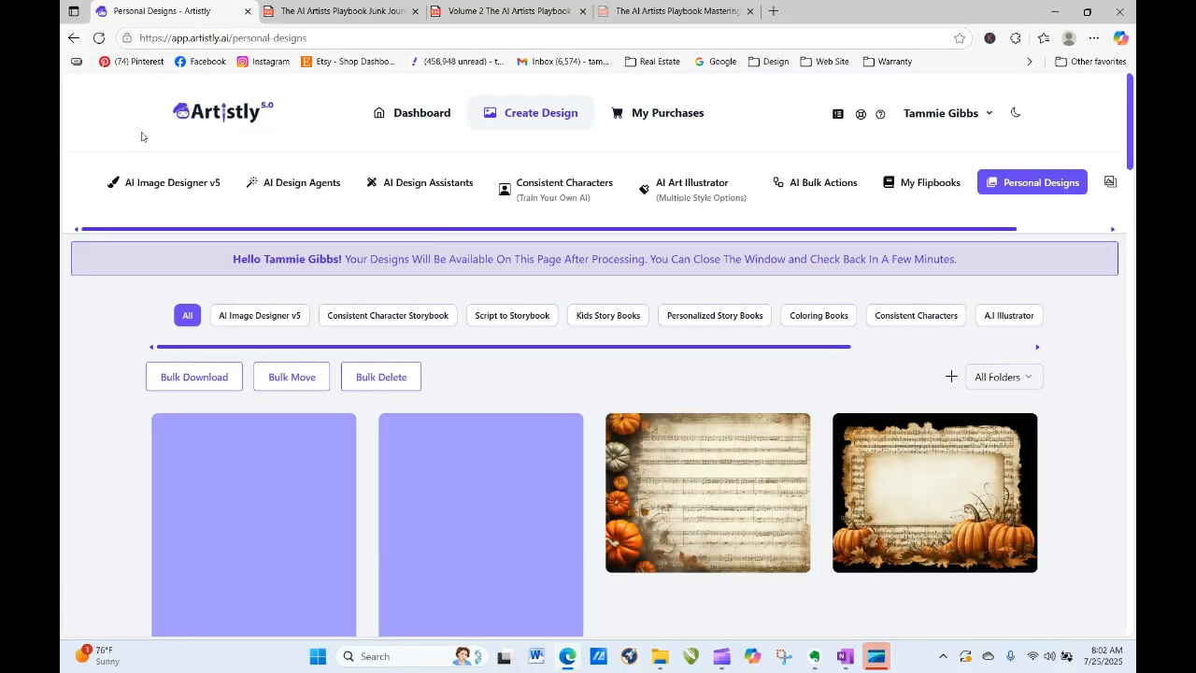
left_click(98, 37)
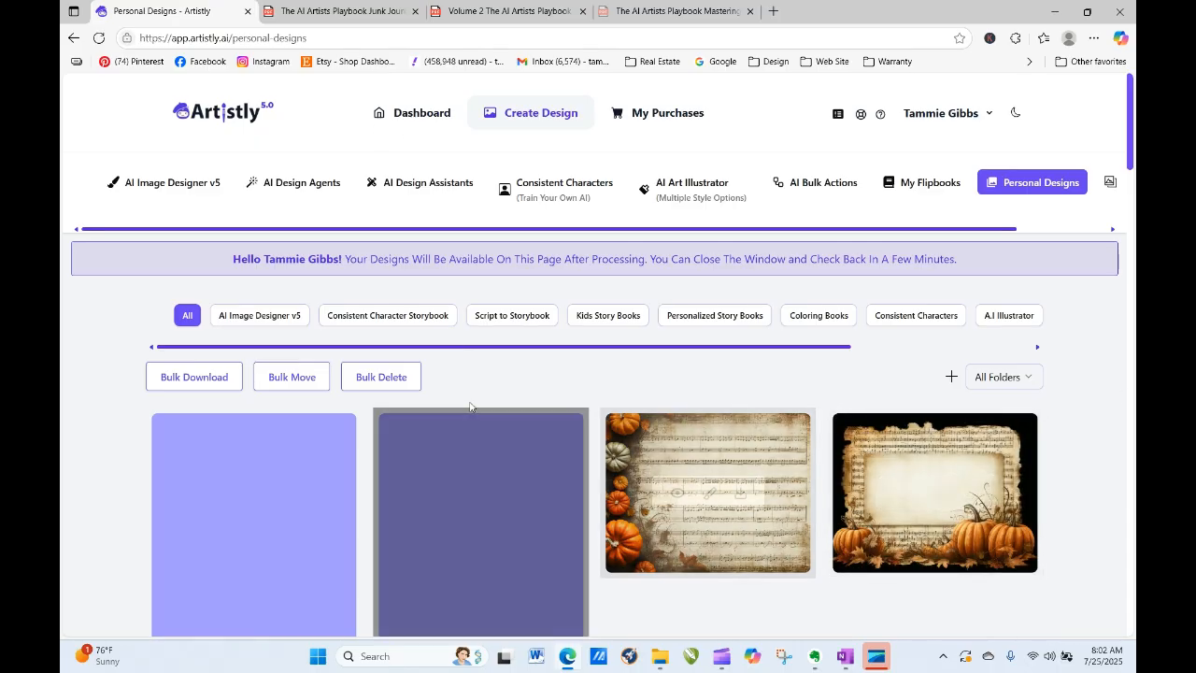
left_click_drag(1131, 116, 1134, 306)
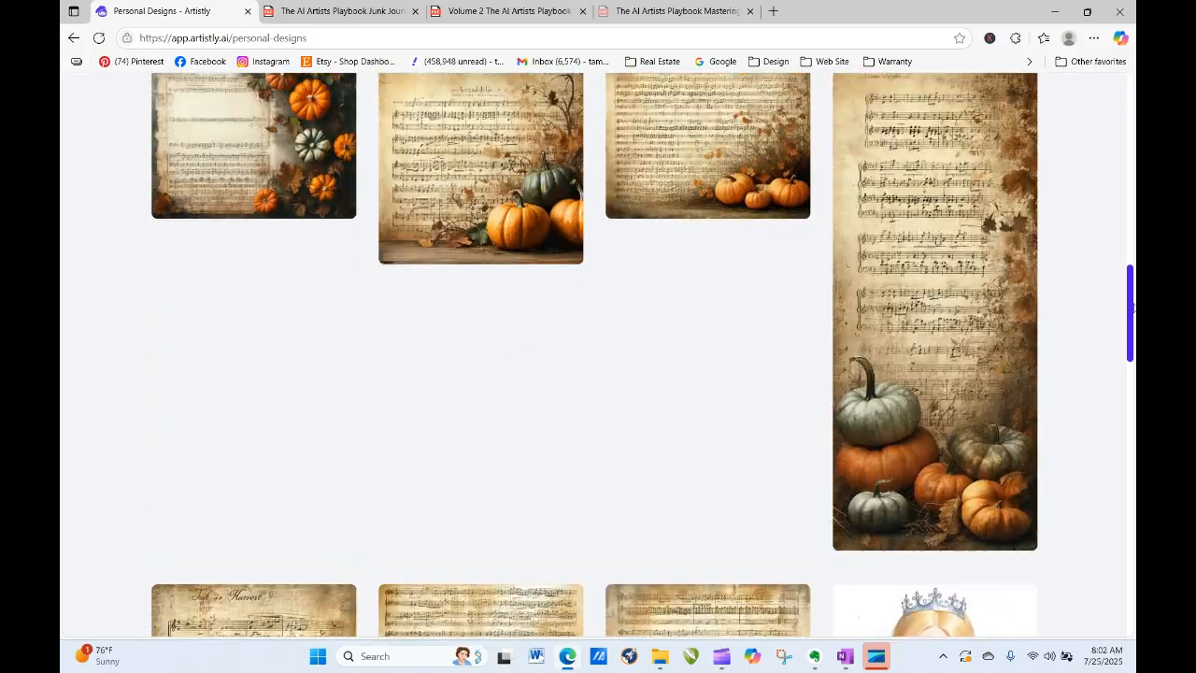
scroll(934, 280, "up", 1)
left_click(903, 386)
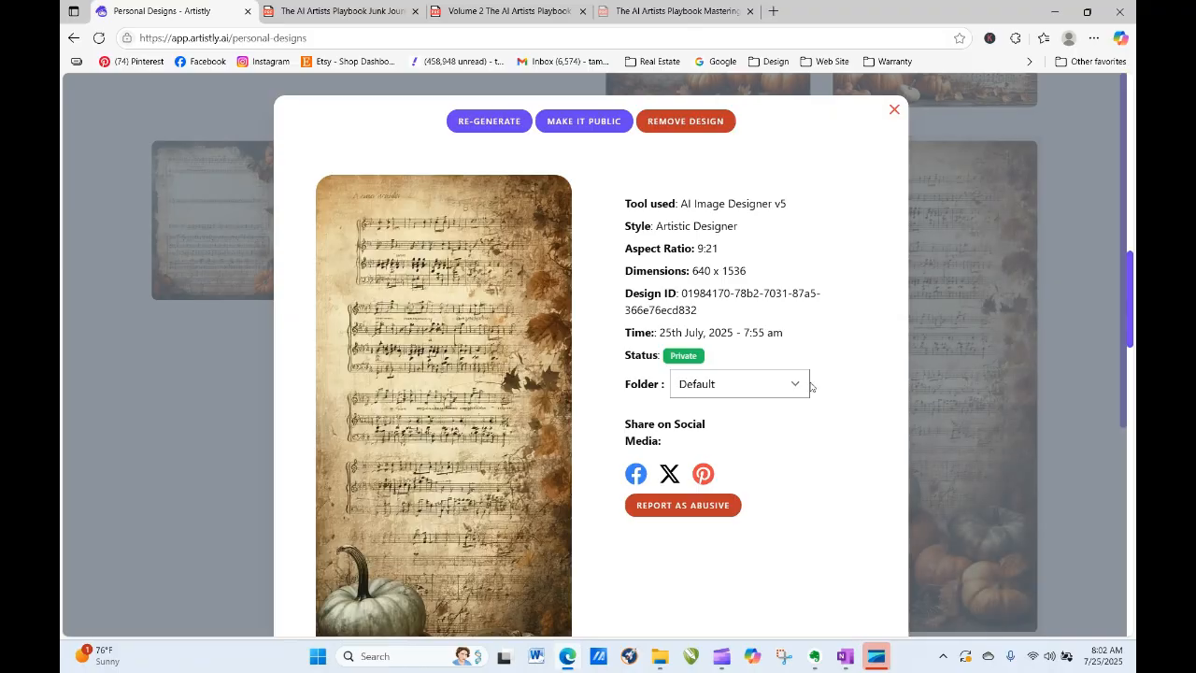
left_click(504, 121)
scroll(486, 318, "down", 3)
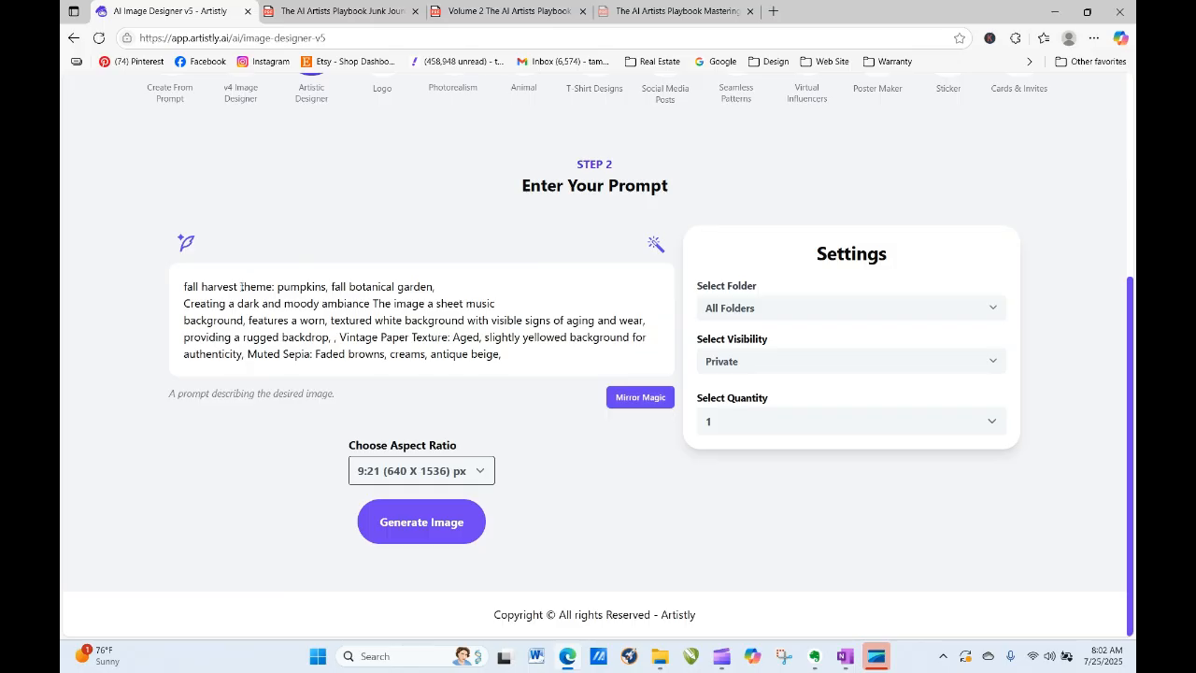
Step: Replace "fall harvest" with "Scandinavian Christmas" at the start of the prompt
left_click_drag(238, 285, 180, 275)
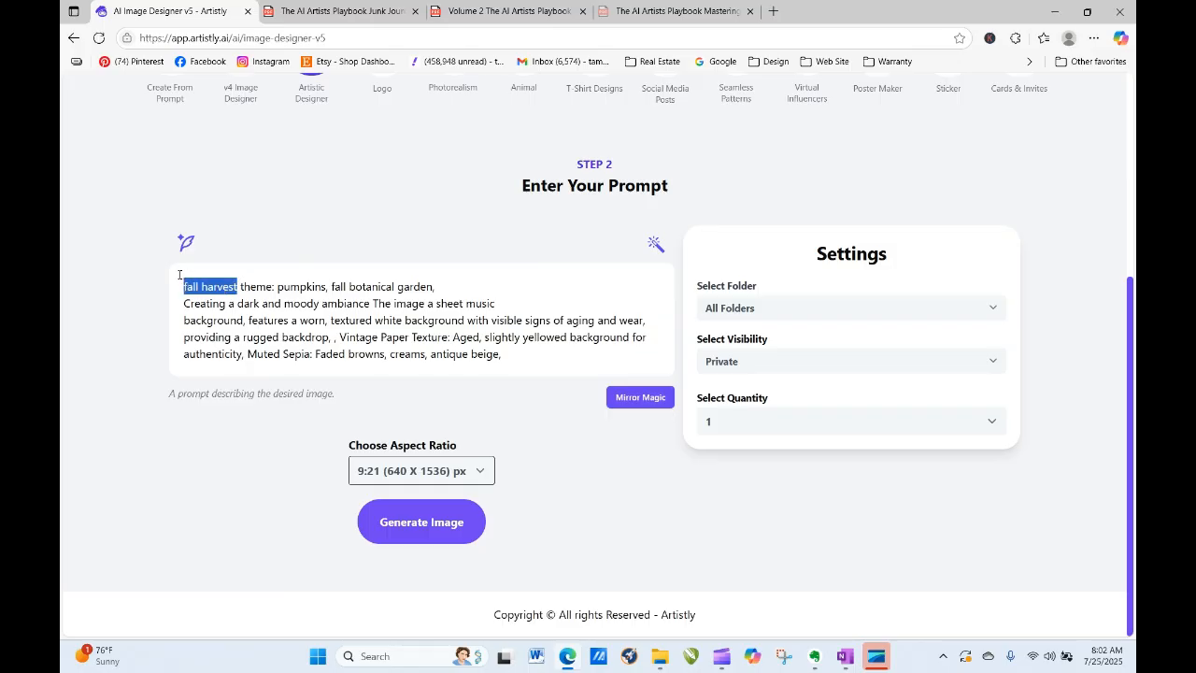
type("Christmas")
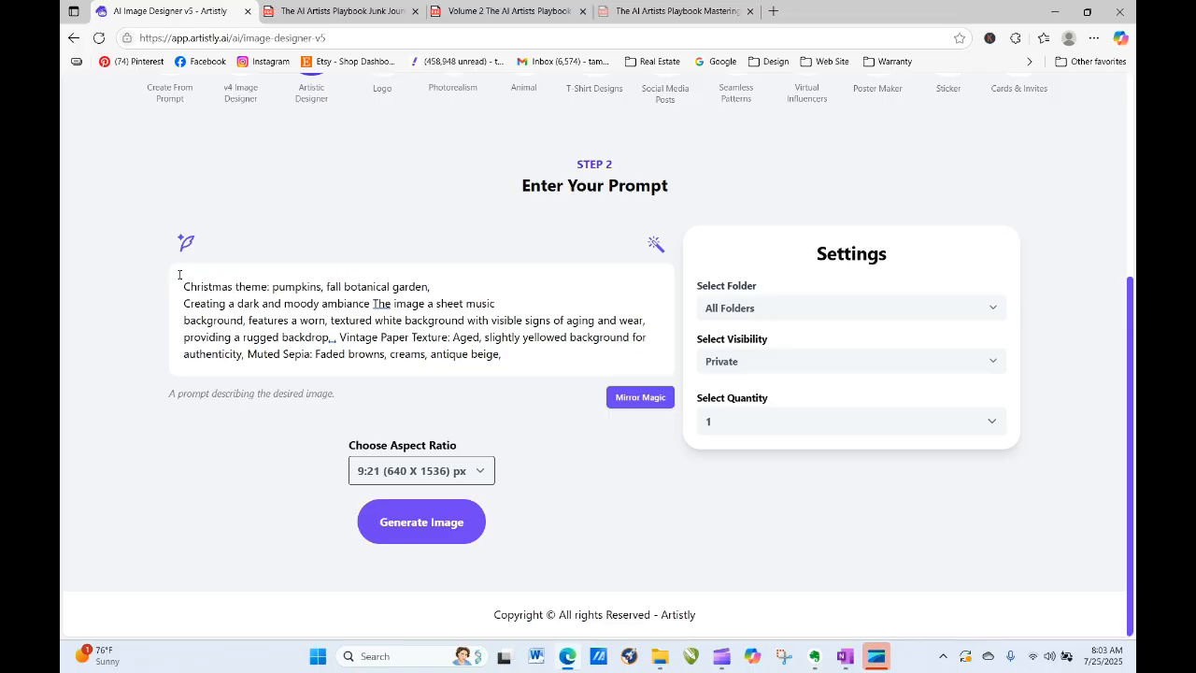
key("BackSpace")
key("BackSpace")
key("BackSpace")
key("BackSpace")
key("BackSpace")
key("BackSpace")
key("BackSpace")
key("BackSpace")
key("BackSpace")
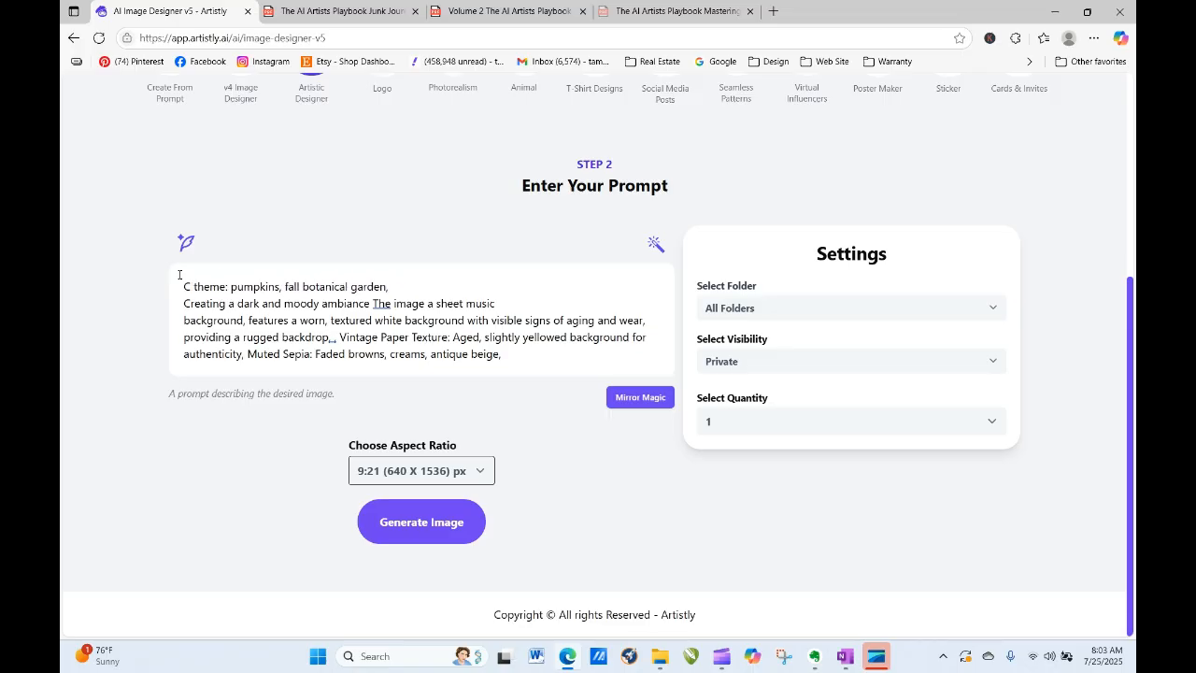
type("Scandinavi")
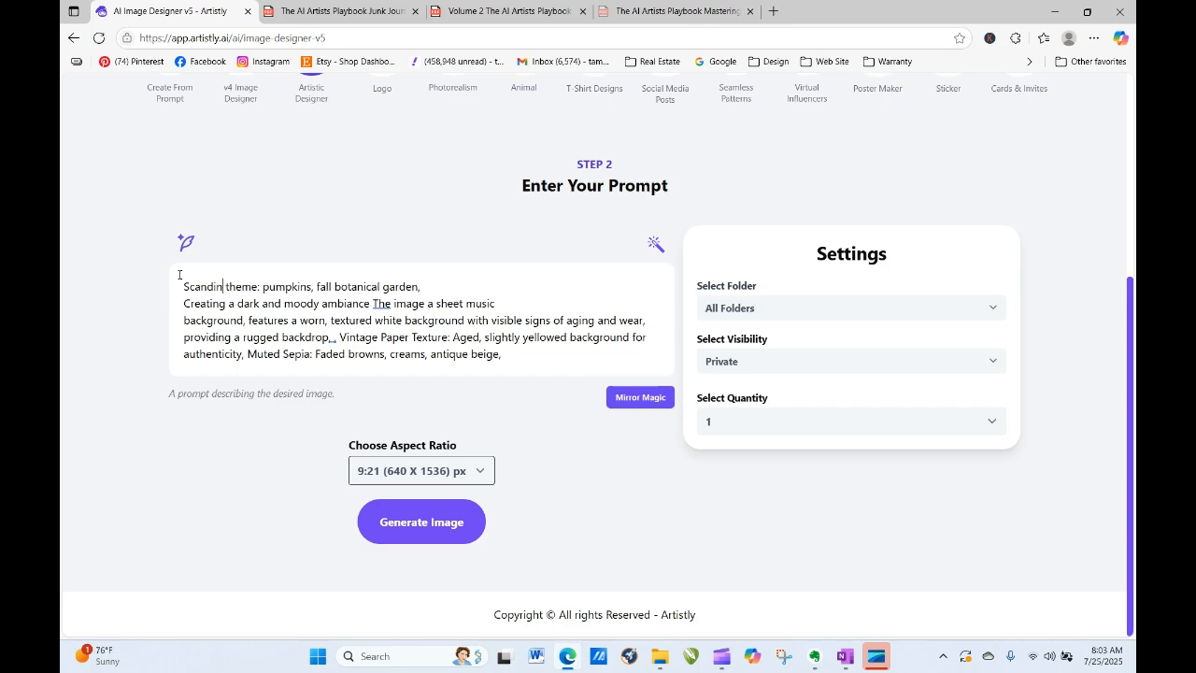
type("an Christm")
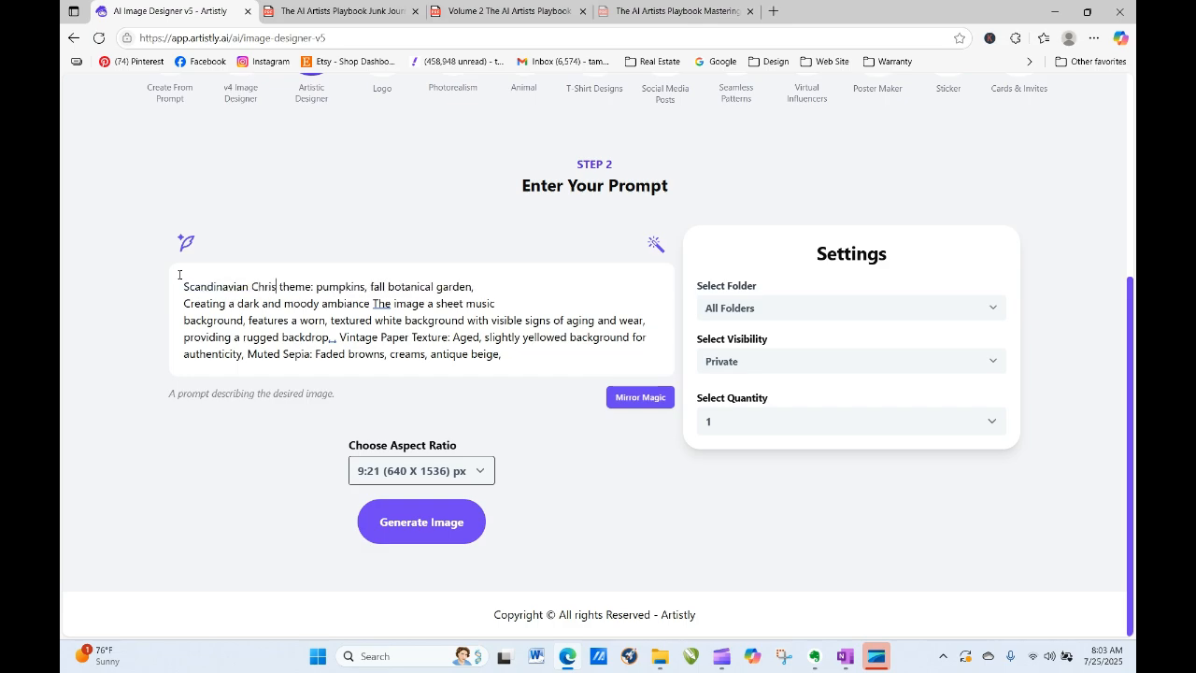
type("as")
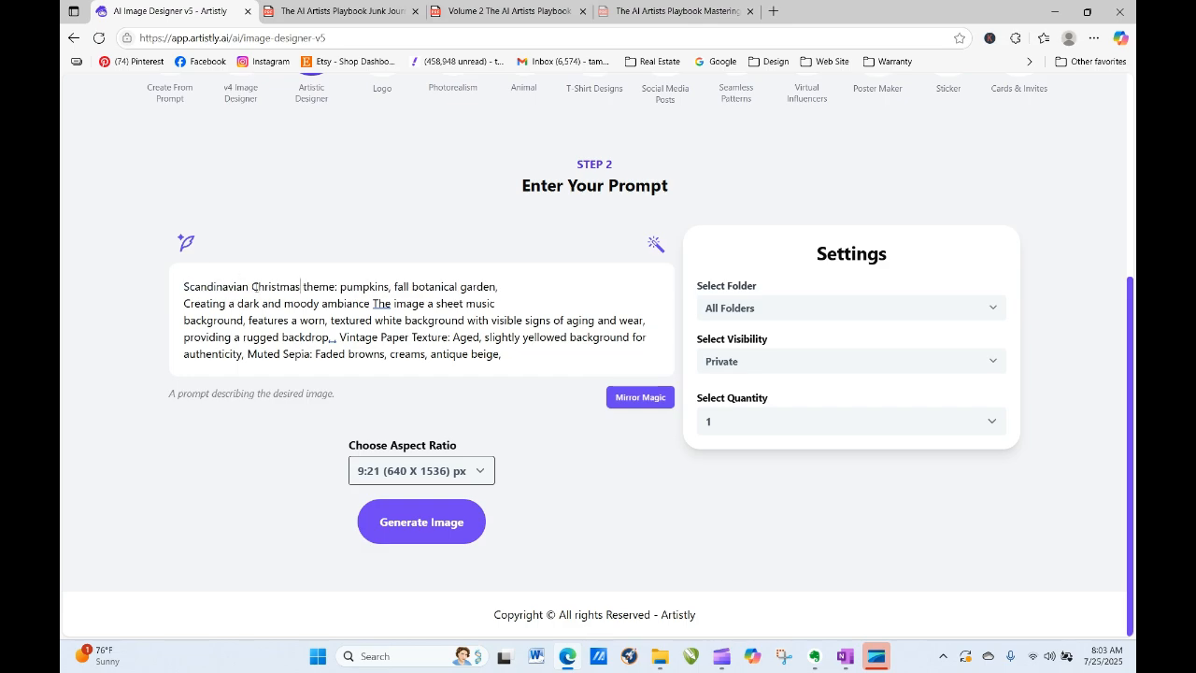
Step: Replace "pumpkins, fall botanical garden," in the prompt with "trees, pinecones, pine tree branches, seed pods"
left_click_drag(339, 286, 508, 287)
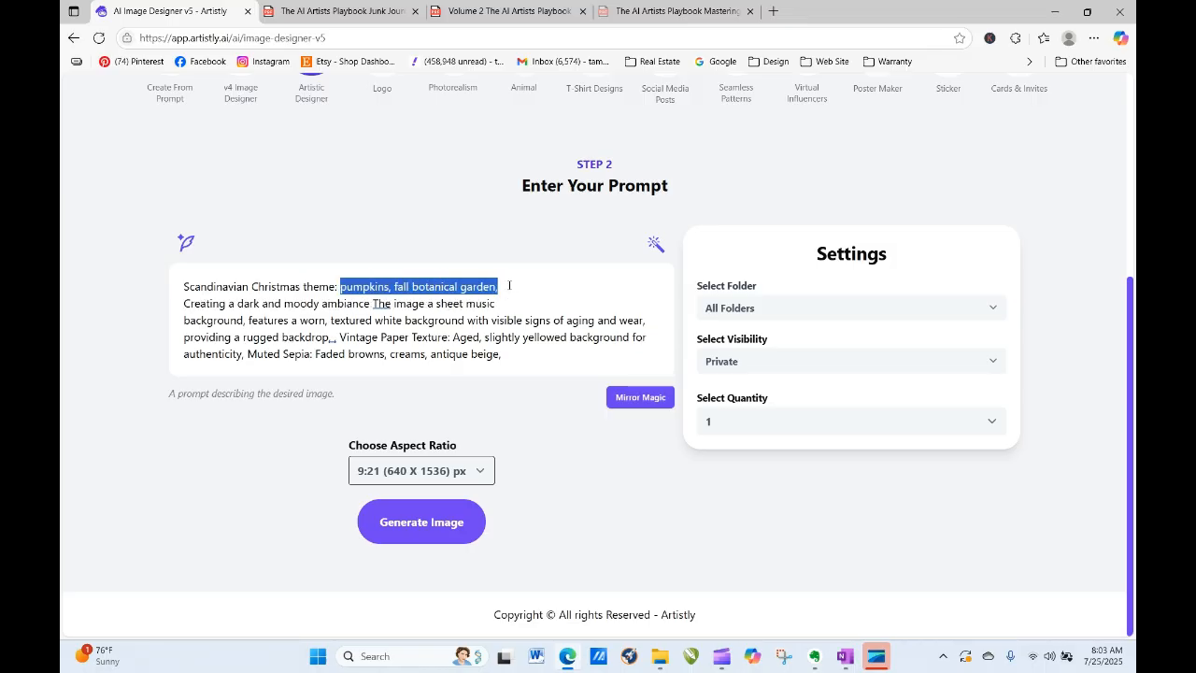
type("tre")
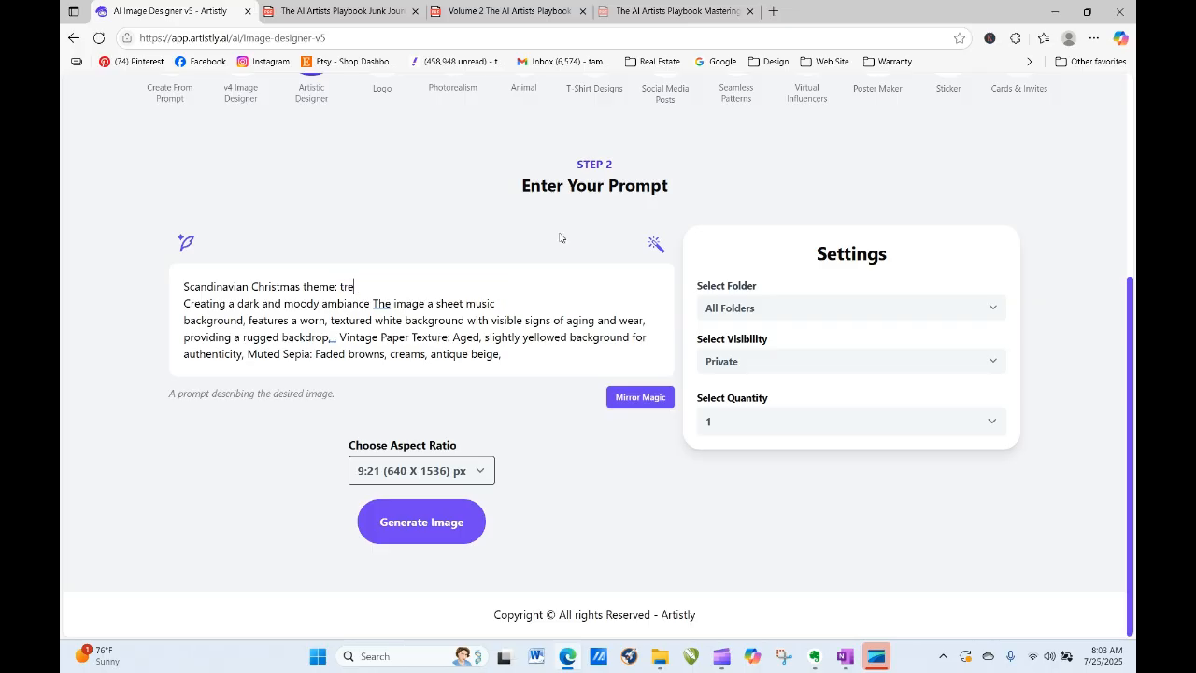
type("es, pinecones, pine t")
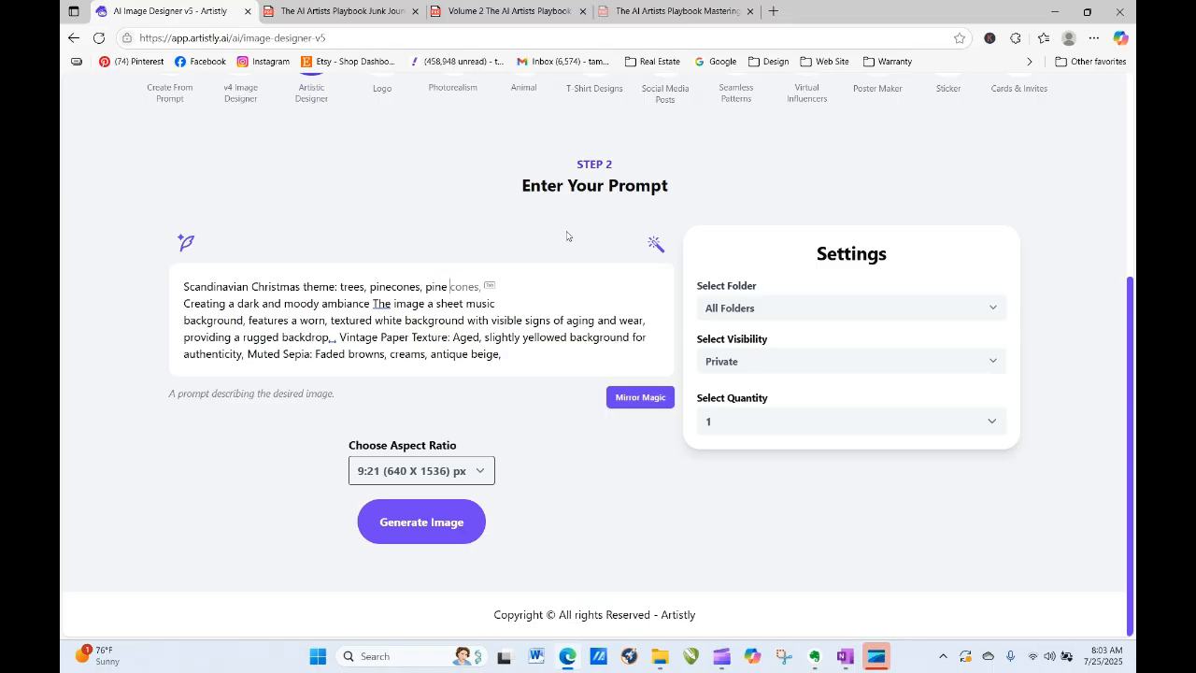
key("BackSpace")
key("BackSpace")
type("trees,")
key("BackSpace")
key("BackSpace")
key("BackSpace")
key("BackSpace")
key("BackSpace")
type("tree branches, seed pods")
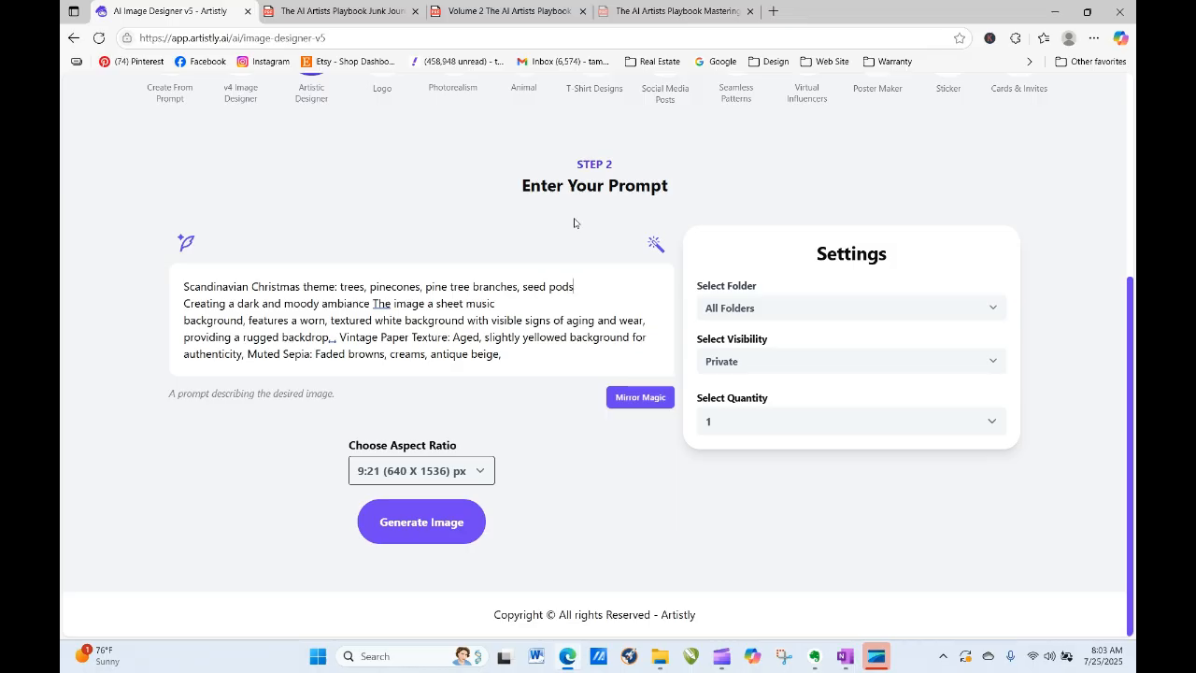
Step: Replace "seed pods" in the prompt with "mistletoe, berries" and generate the 9:21 Christmas sheet music image
key("BackSpace")
key("BackSpace")
key("BackSpace")
key("BackSpace")
key("BackSpace")
key("BackSpace")
key("BackSpace")
key("BackSpace")
key("BackSpace")
type("berrie")
key("BackSpace")
key("BackSpace")
key("BackSpace")
key("BackSpace")
key("BackSpace")
key("BackSpace")
type("misteltoe, berries")
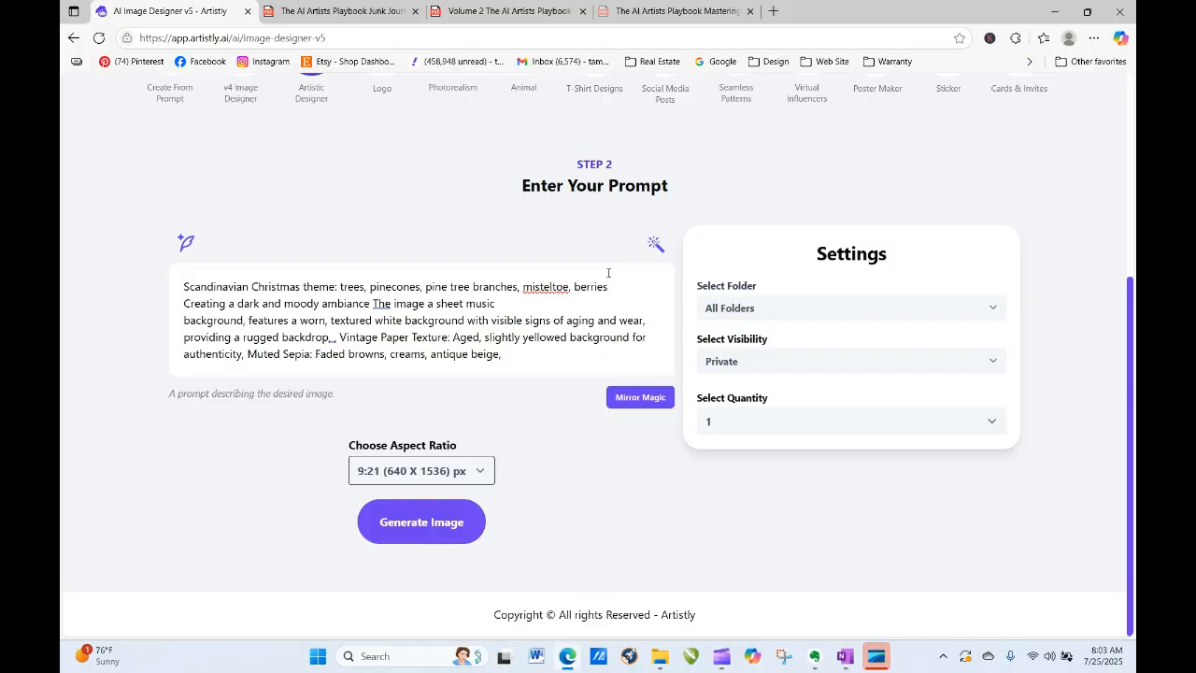
key("BackSpace")
key("BackSpace")
key("BackSpace")
key("BackSpace")
key("BackSpace")
key("BackSpace")
key("BackSpace")
key("BackSpace")
key("BackSpace")
key("BackSpace")
key("BackSpace")
type("letoe, berries")
left_click(431, 520)
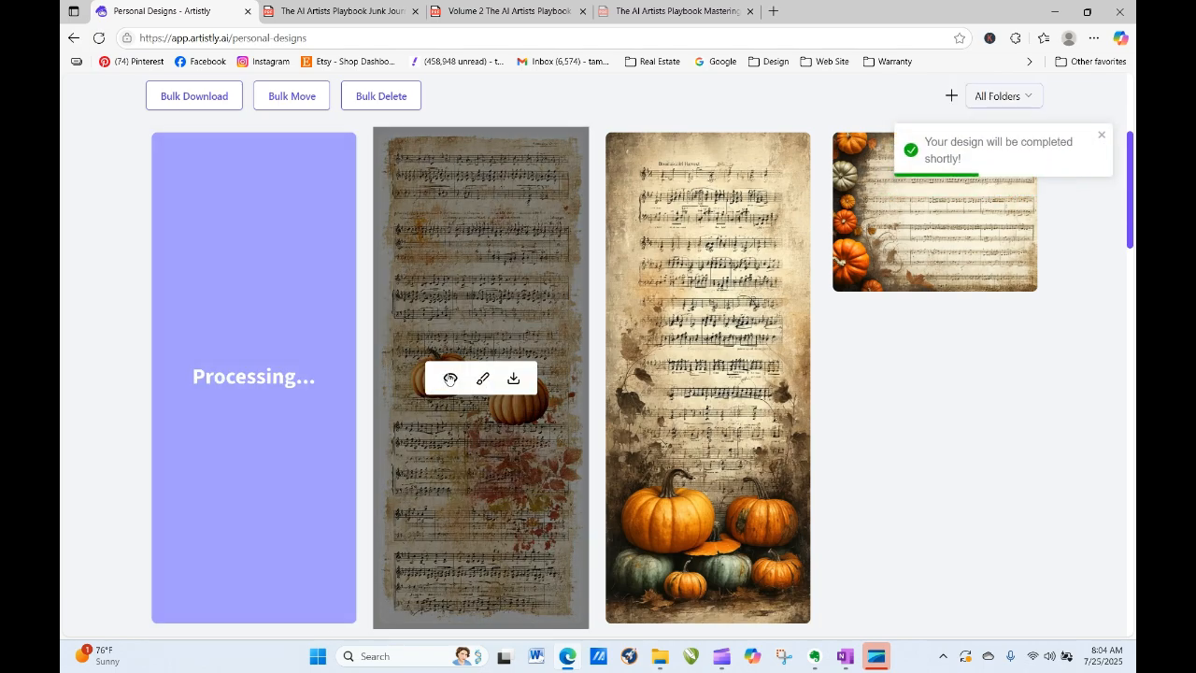
Step: Examine the finished burgundy-palette design with two pumpkins and read its design prompt
left_click(449, 378)
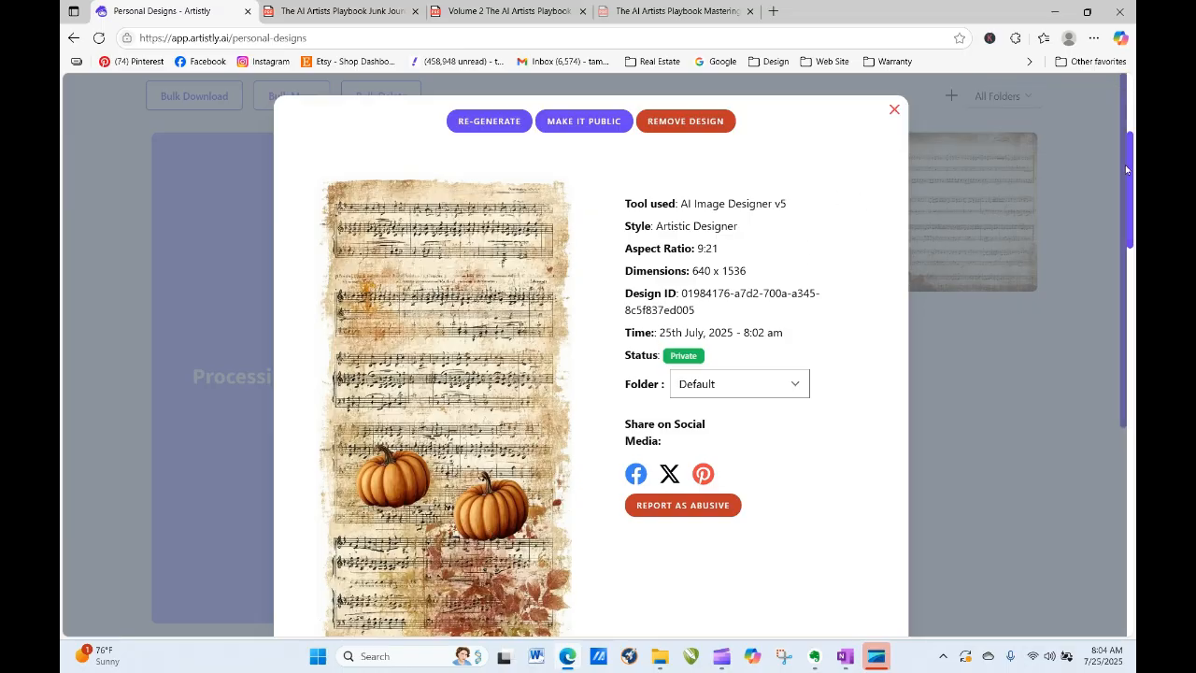
scroll(1122, 163, "down", 2)
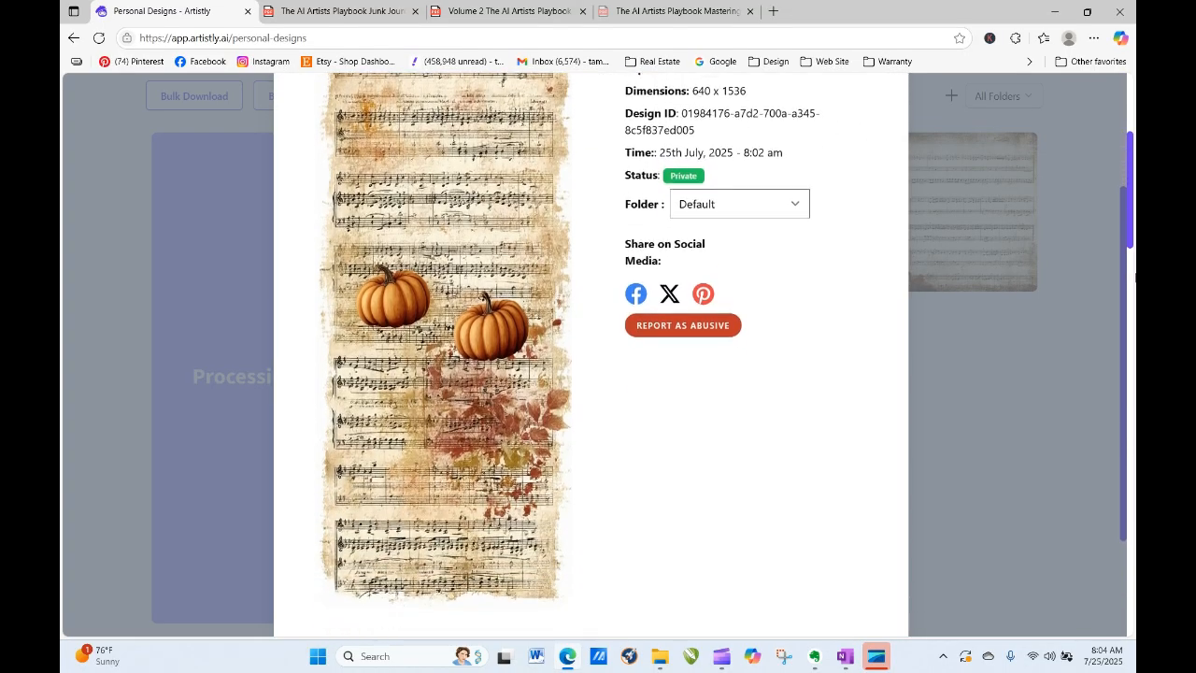
scroll(1135, 294, "down", 2)
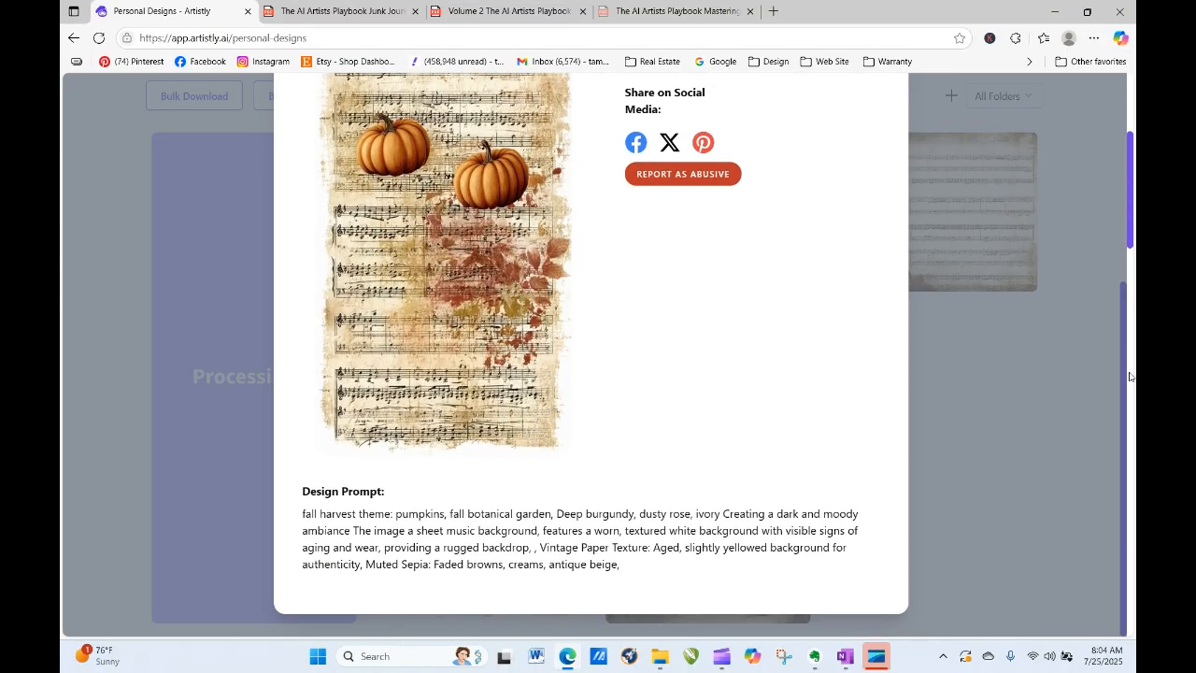
scroll(1130, 376, "up", 4)
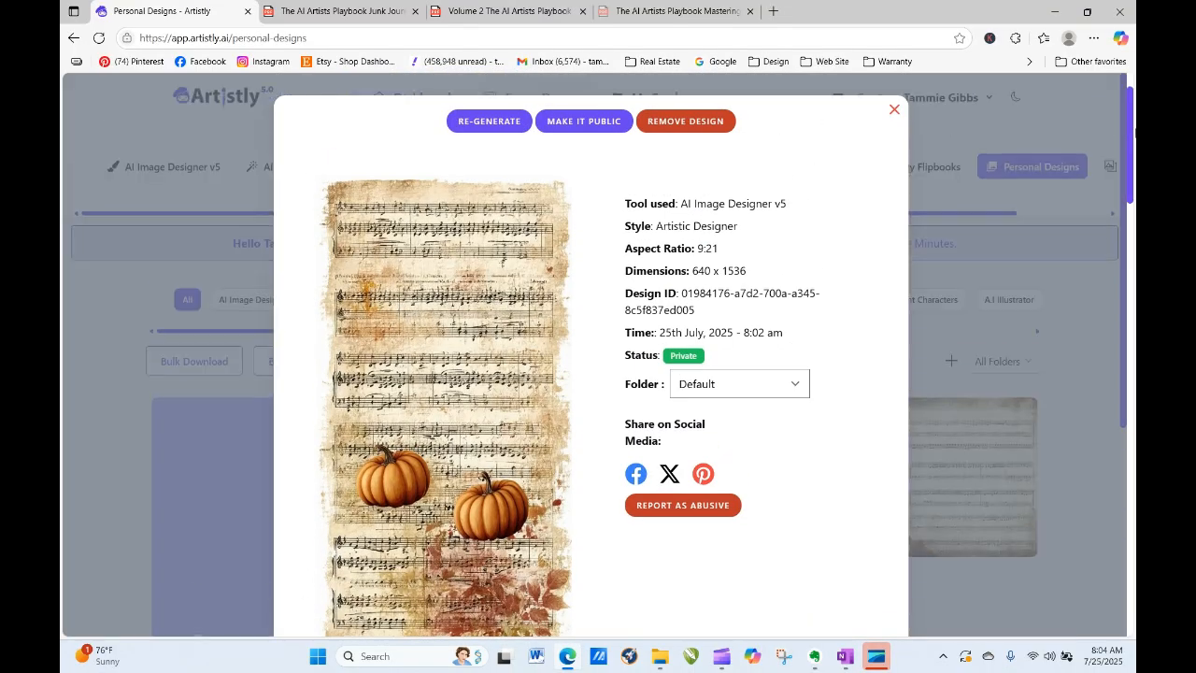
left_click(894, 109)
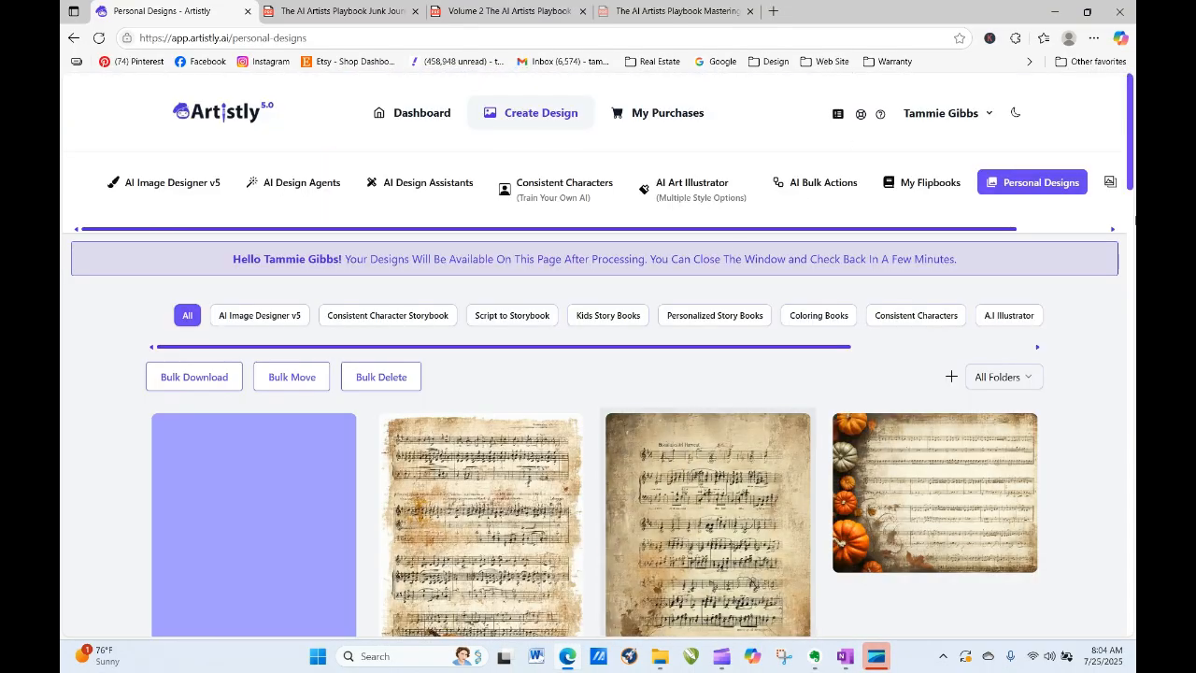
Step: Examine the neighbouring 9:21 stacked-pumpkin design made with the Muted Earth Tones palette, including its design prompt
scroll(1134, 214, "down", 4)
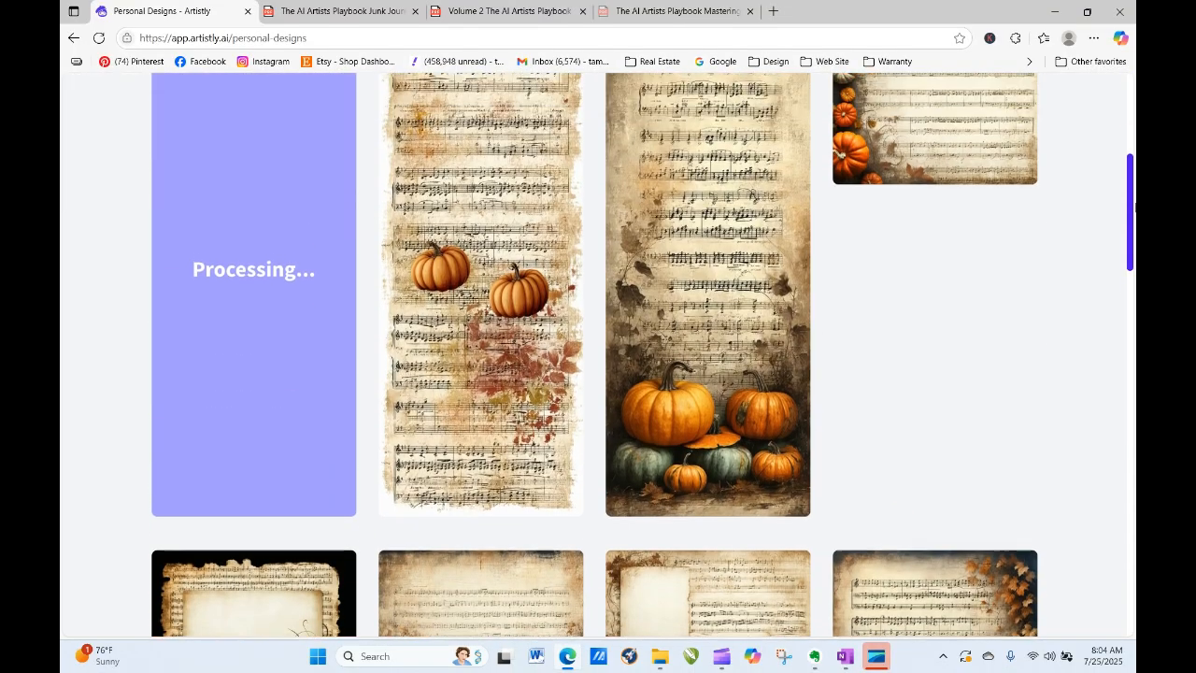
left_click_drag(1134, 207, 1134, 191)
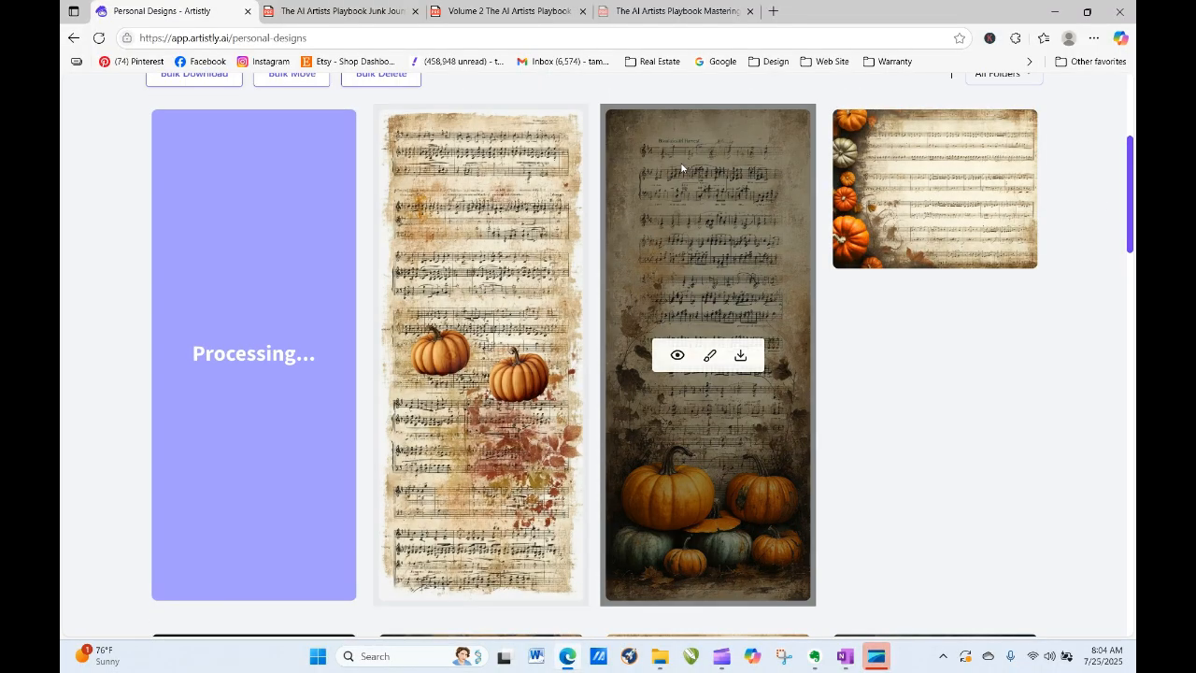
left_click(677, 356)
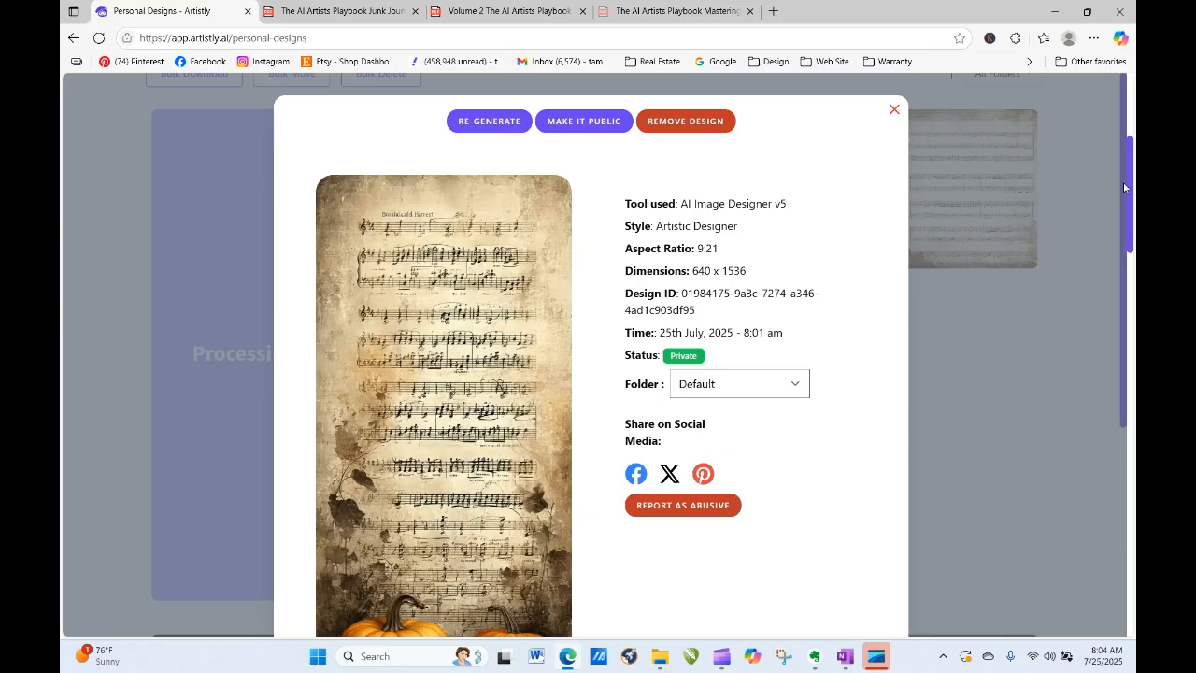
scroll(1123, 191, "down", 5)
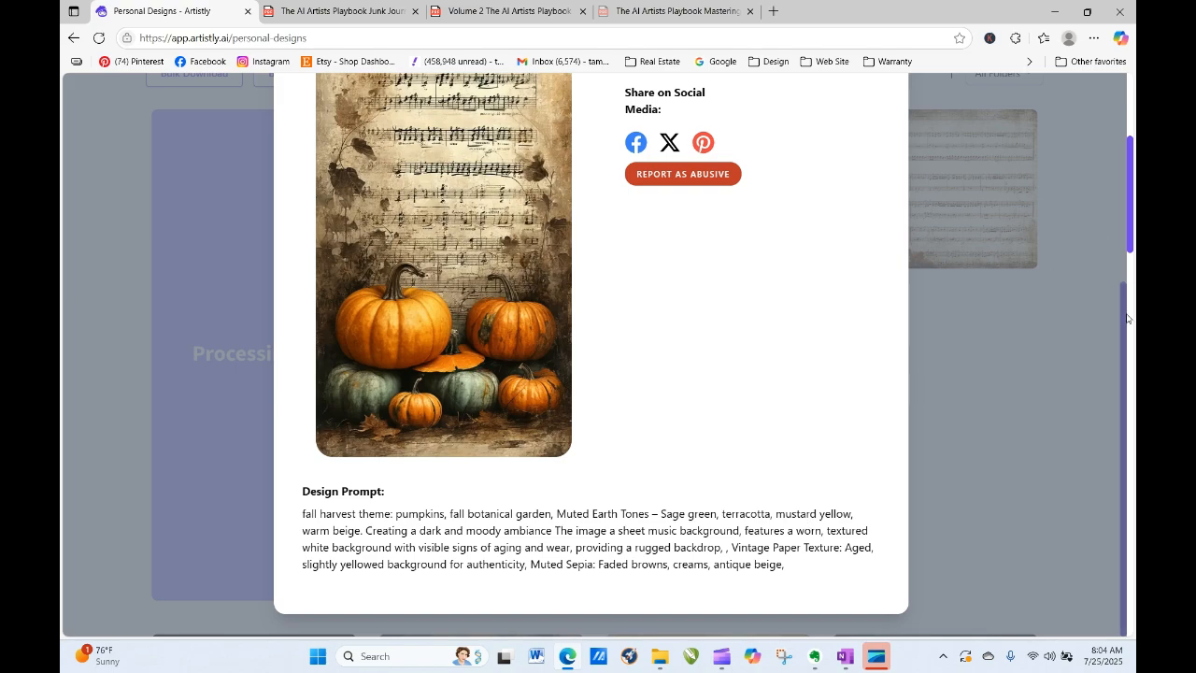
left_click_drag(1125, 334, 1123, 61)
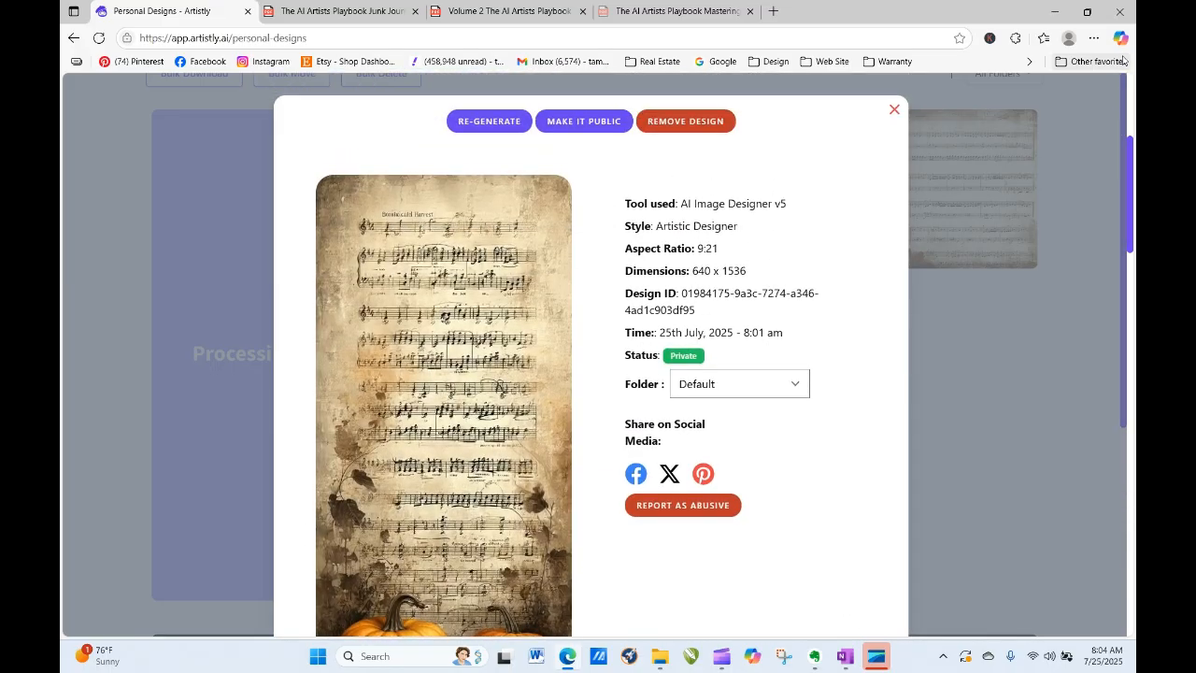
left_click(893, 109)
Step: Regenerate the two-pumpkin 9:21 design with "Deep burgundy, dusty rose, ivory" moved to the end of the prompt after "antique beige,"
mouse_move(502, 358)
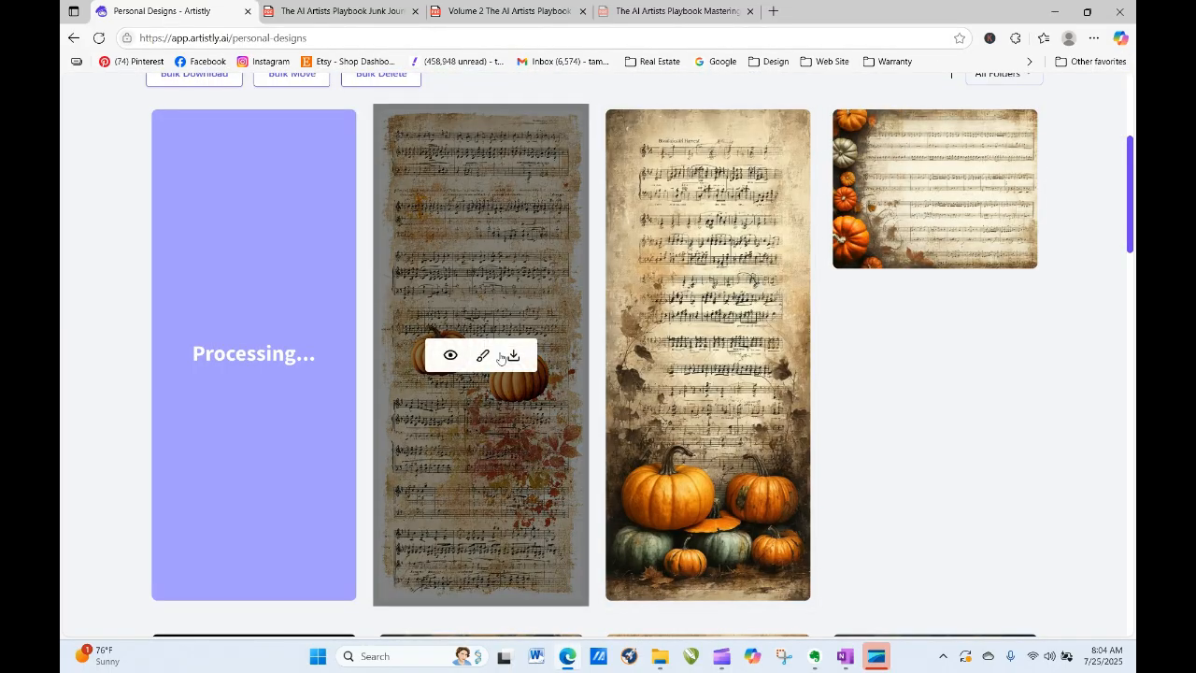
left_click(450, 357)
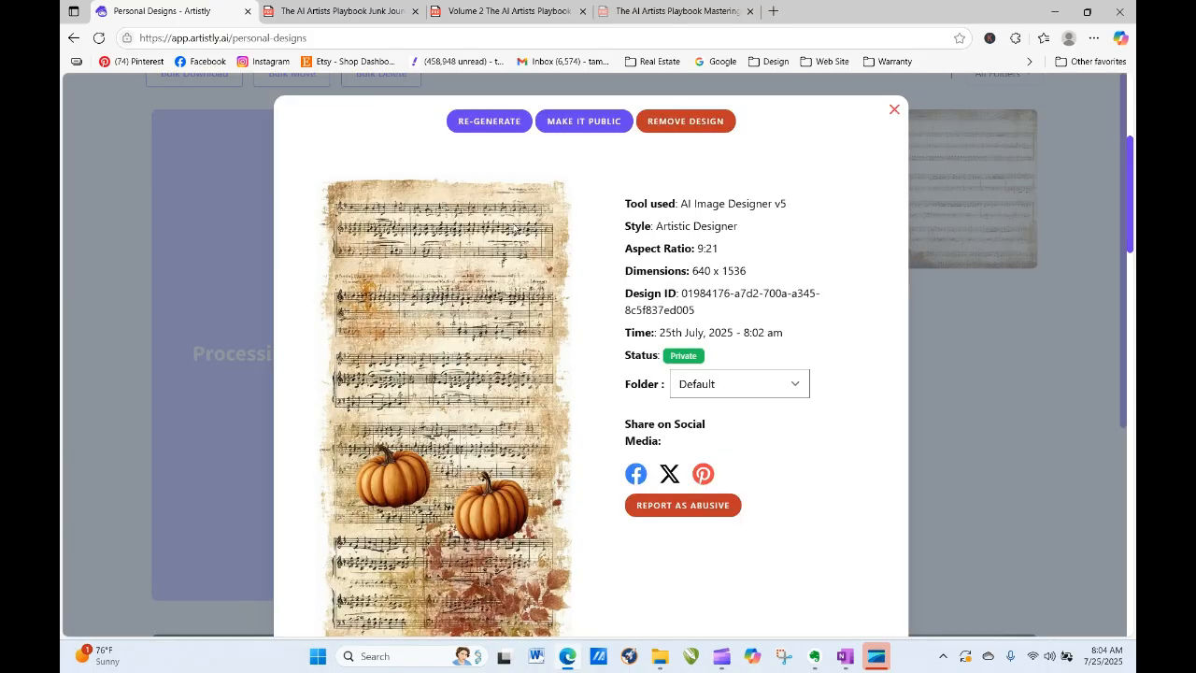
left_click(491, 123)
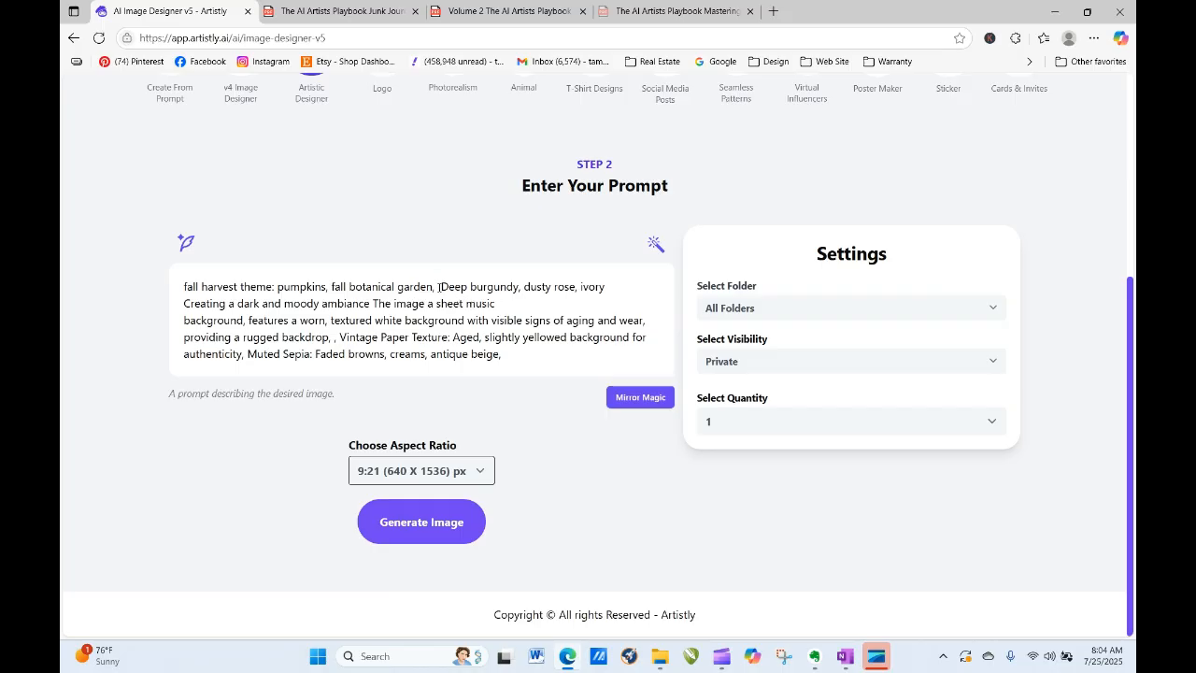
left_click_drag(441, 285, 620, 354)
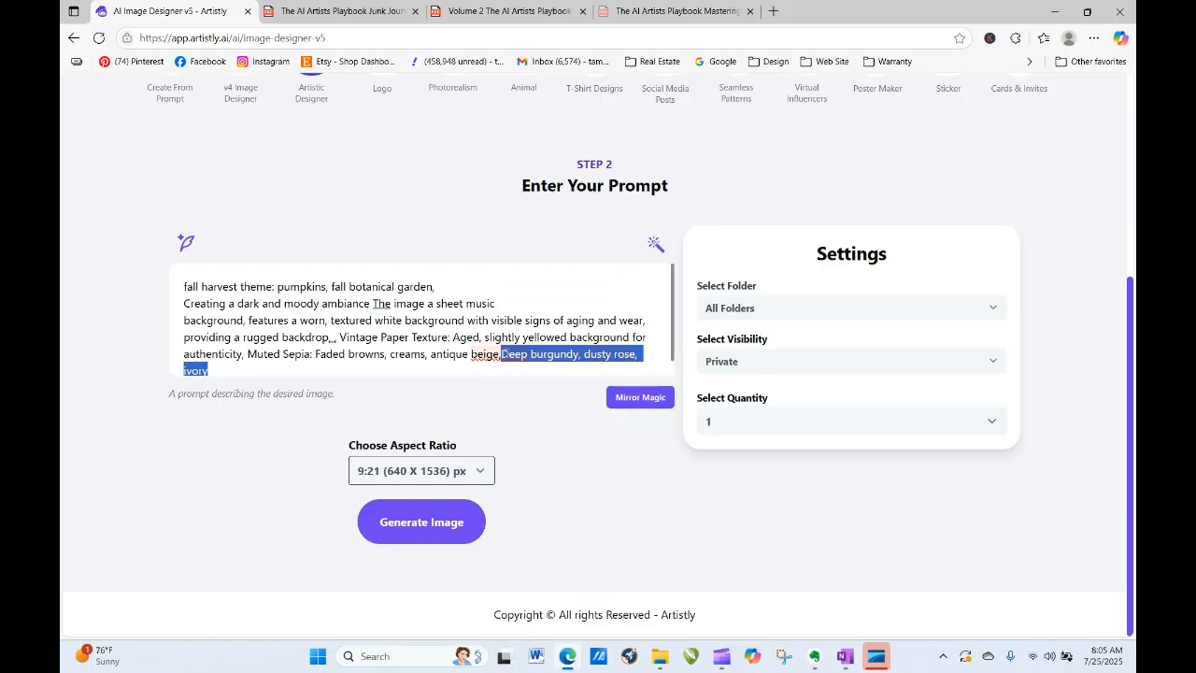
left_click(496, 334)
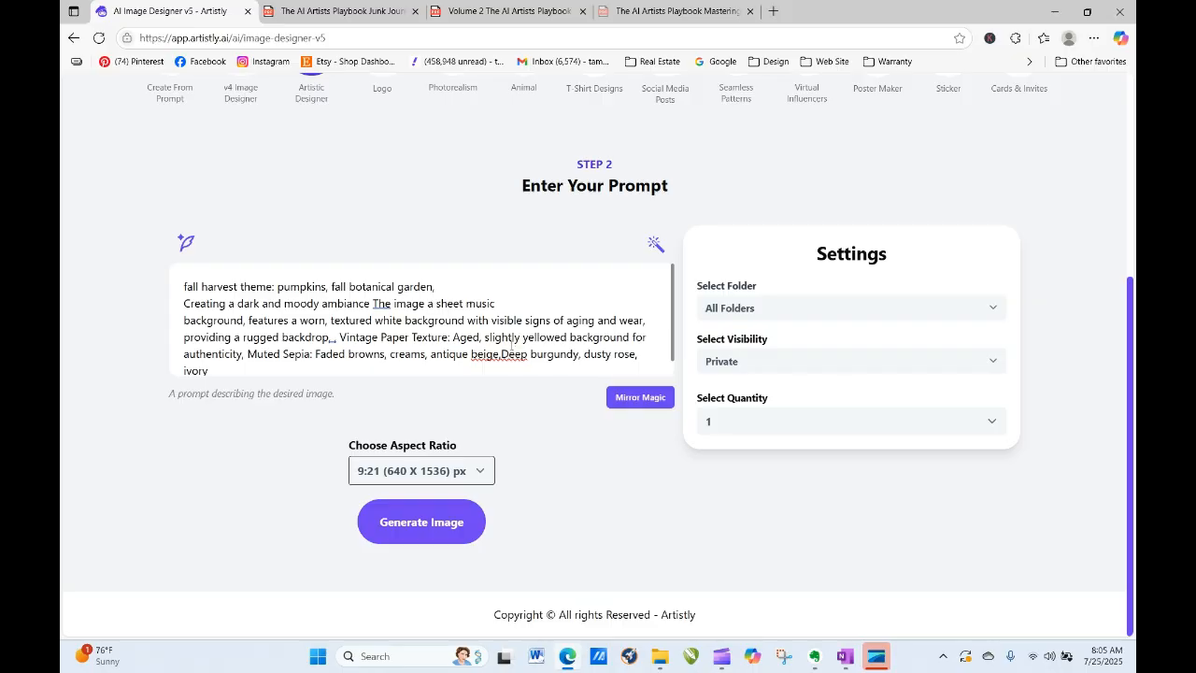
right_click(488, 356)
left_click(493, 376)
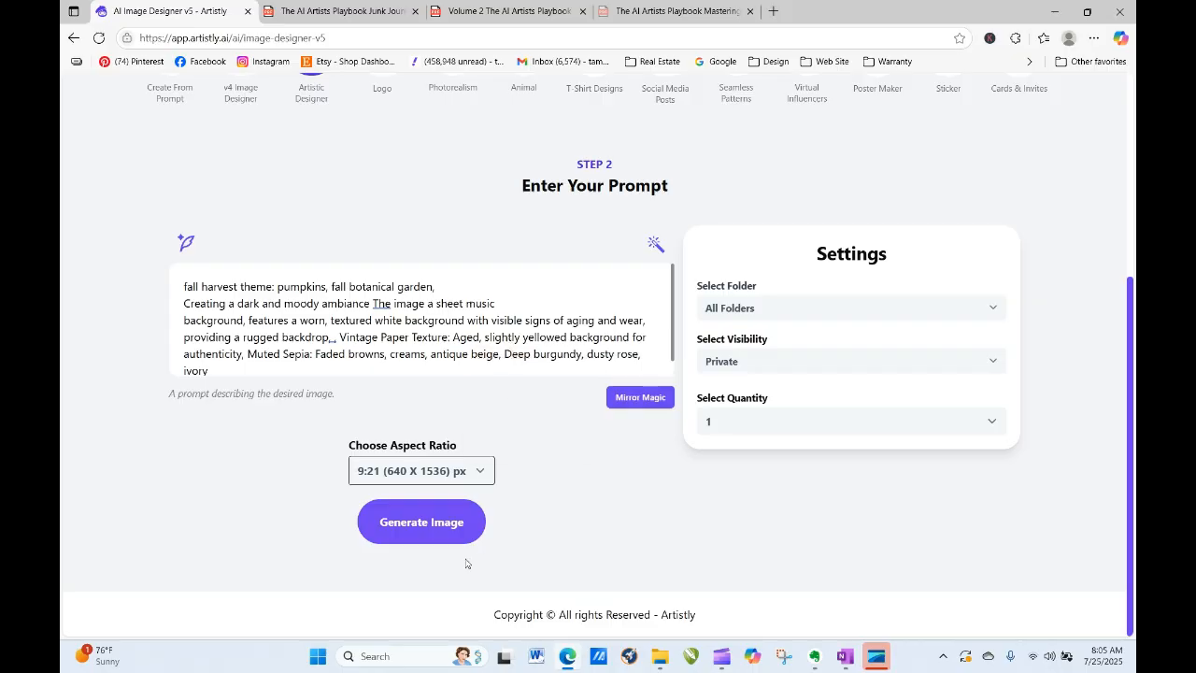
left_click(438, 527)
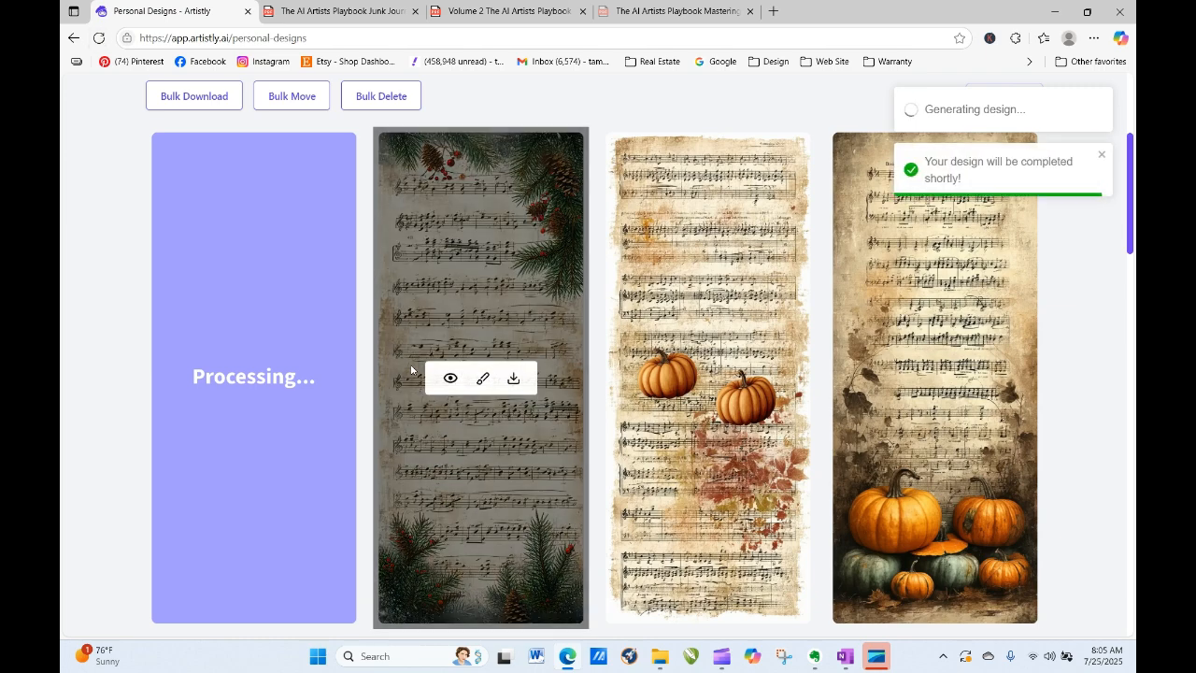
Step: Examine the finished 9:21 Christmas sheet music design with pine branches and red berries
left_click(446, 387)
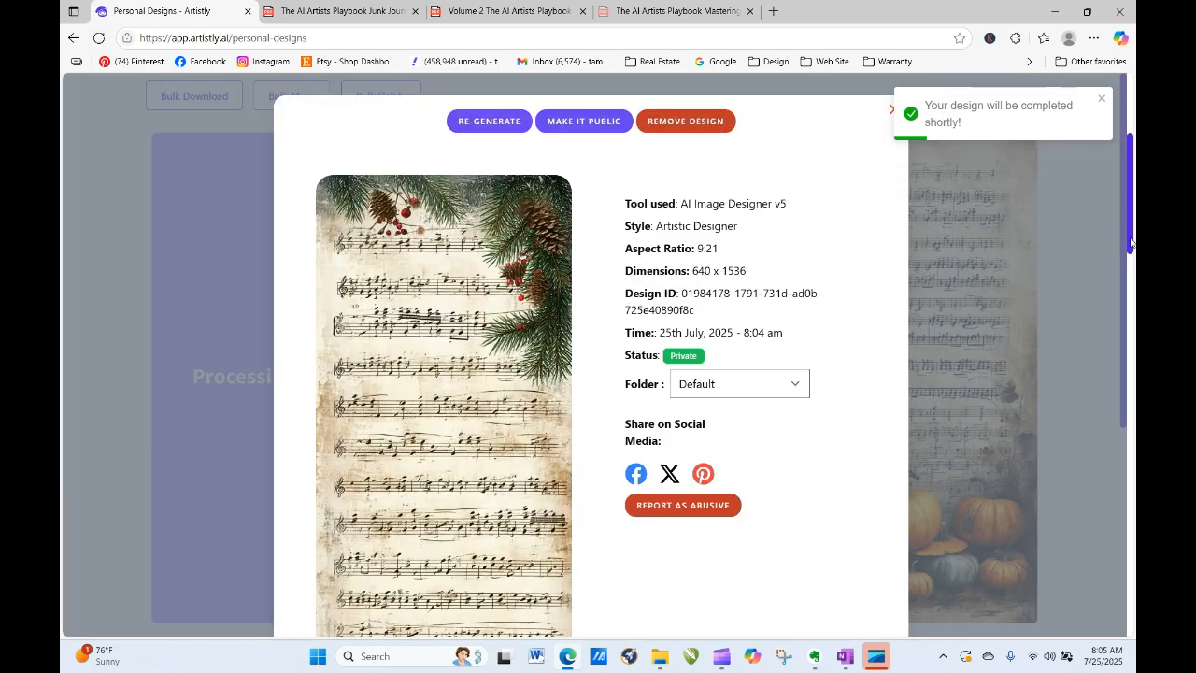
scroll(1125, 258, "down", 2)
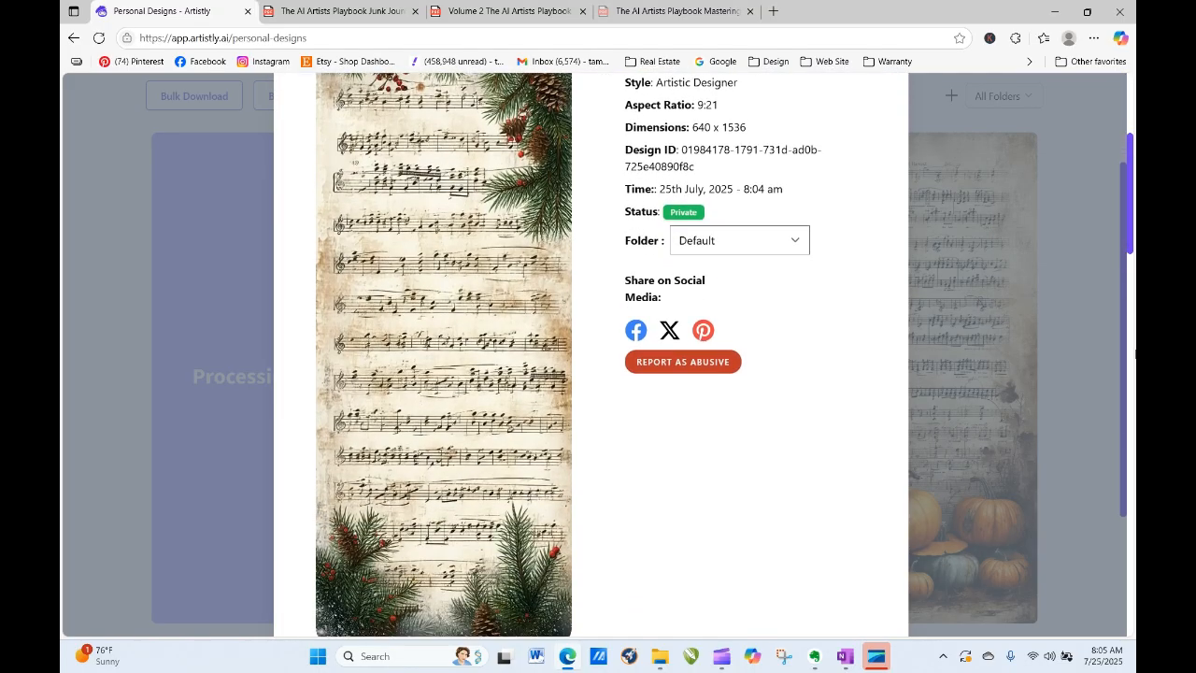
scroll(1135, 381, "up", 1)
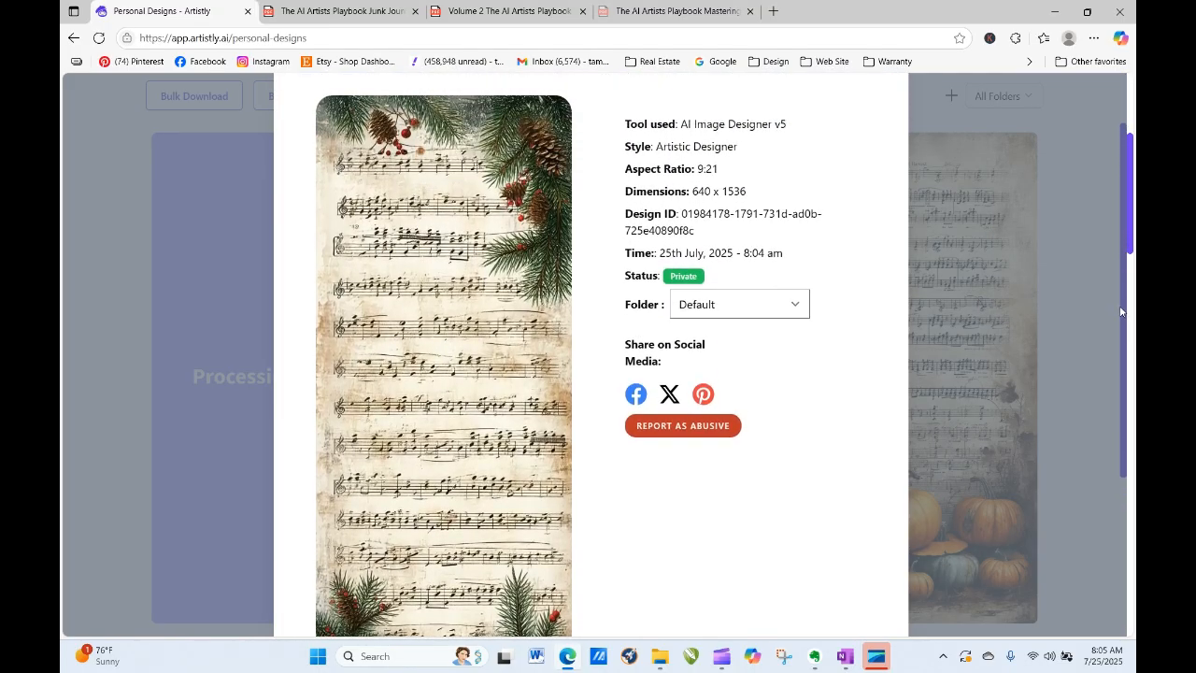
scroll(1109, 285, "up", 1)
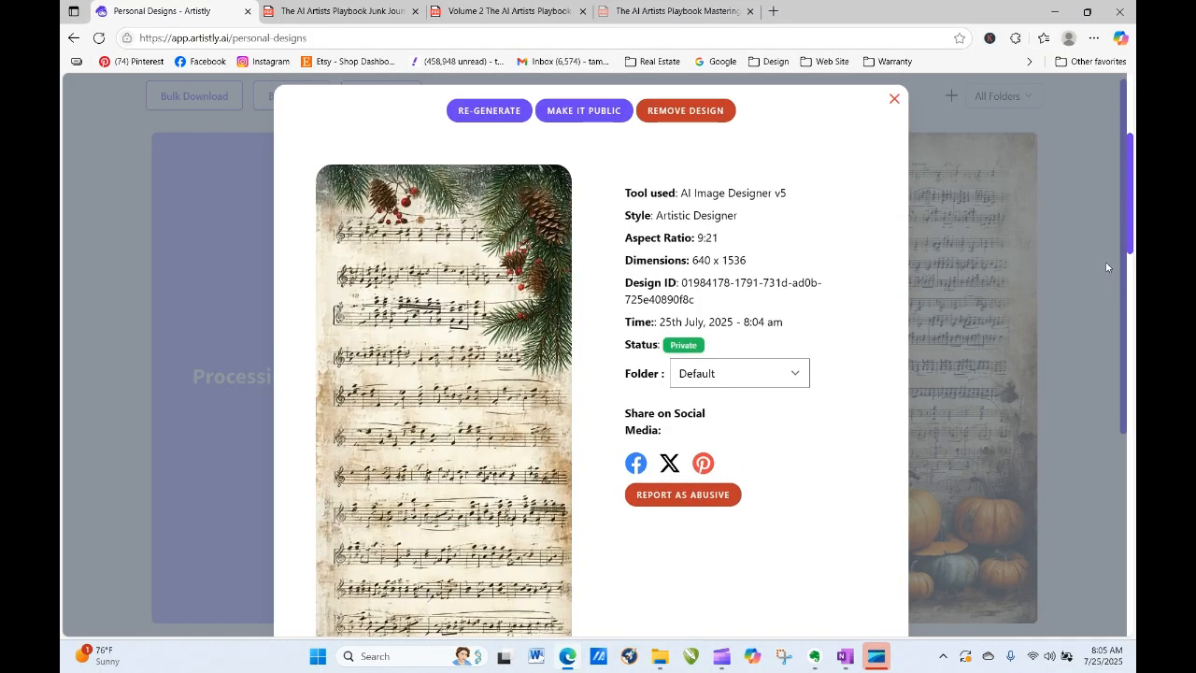
left_click(894, 110)
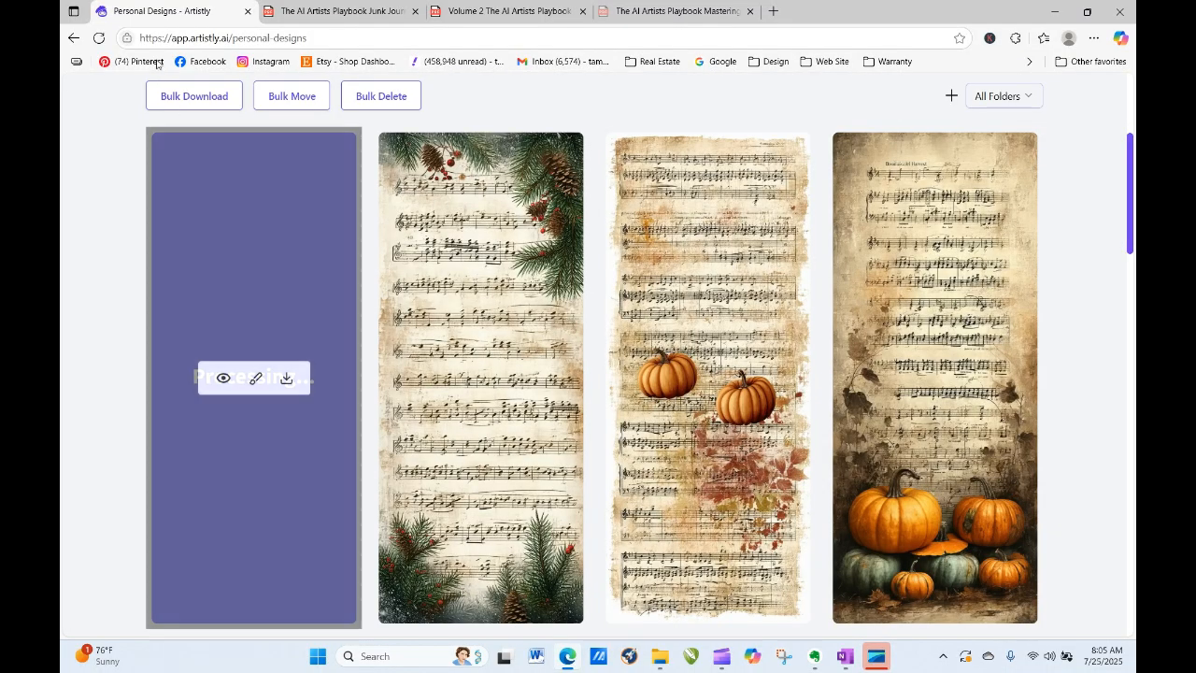
Step: Refresh the personal designs page to check whether the pending 9:21 pumpkin design has finished processing
left_click(99, 37)
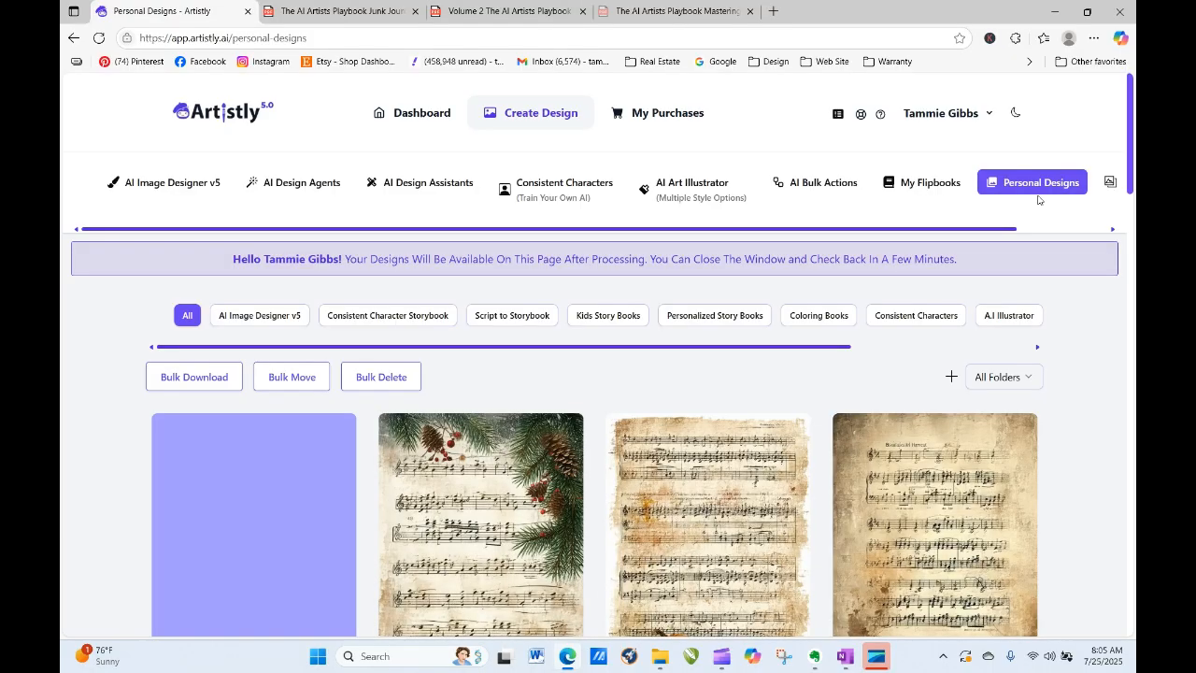
left_click_drag(1131, 108, 1080, 169)
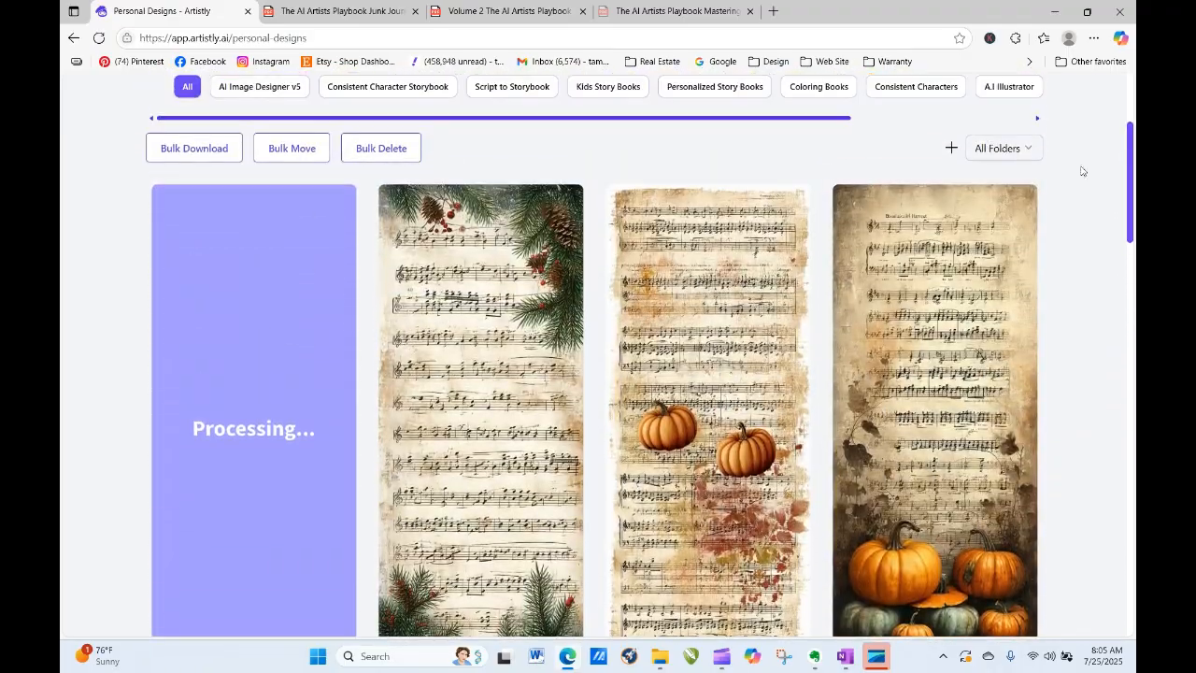
left_click(98, 37)
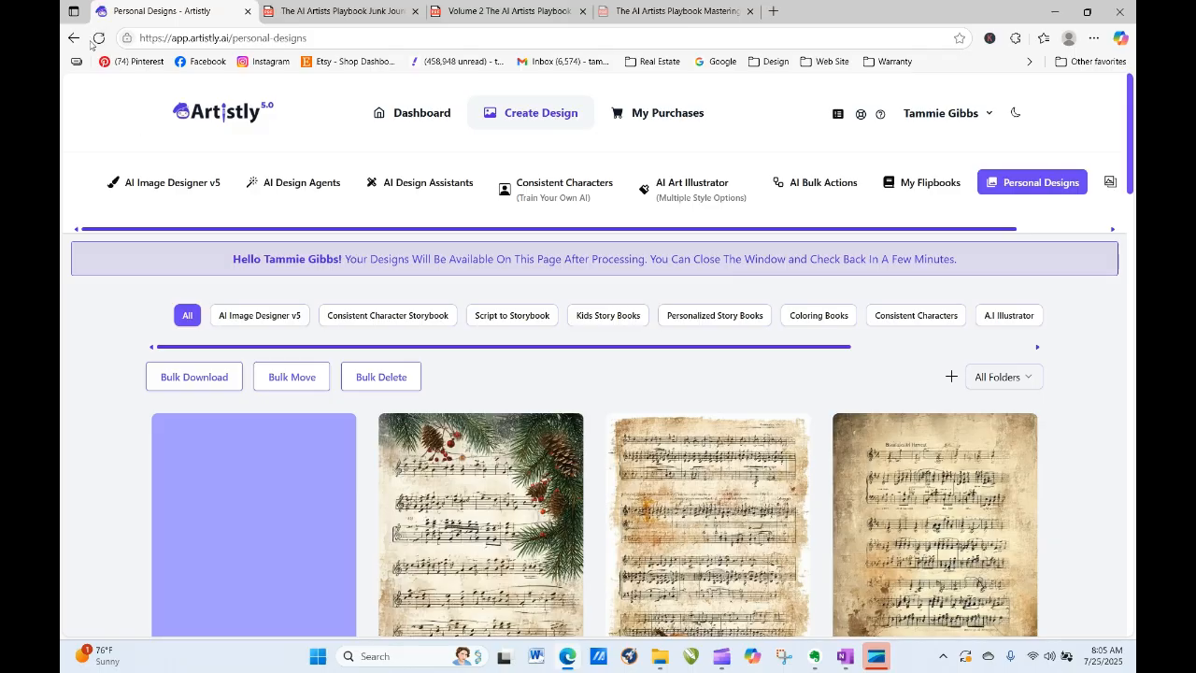
left_click(99, 40)
left_click_drag(1131, 133, 1130, 193)
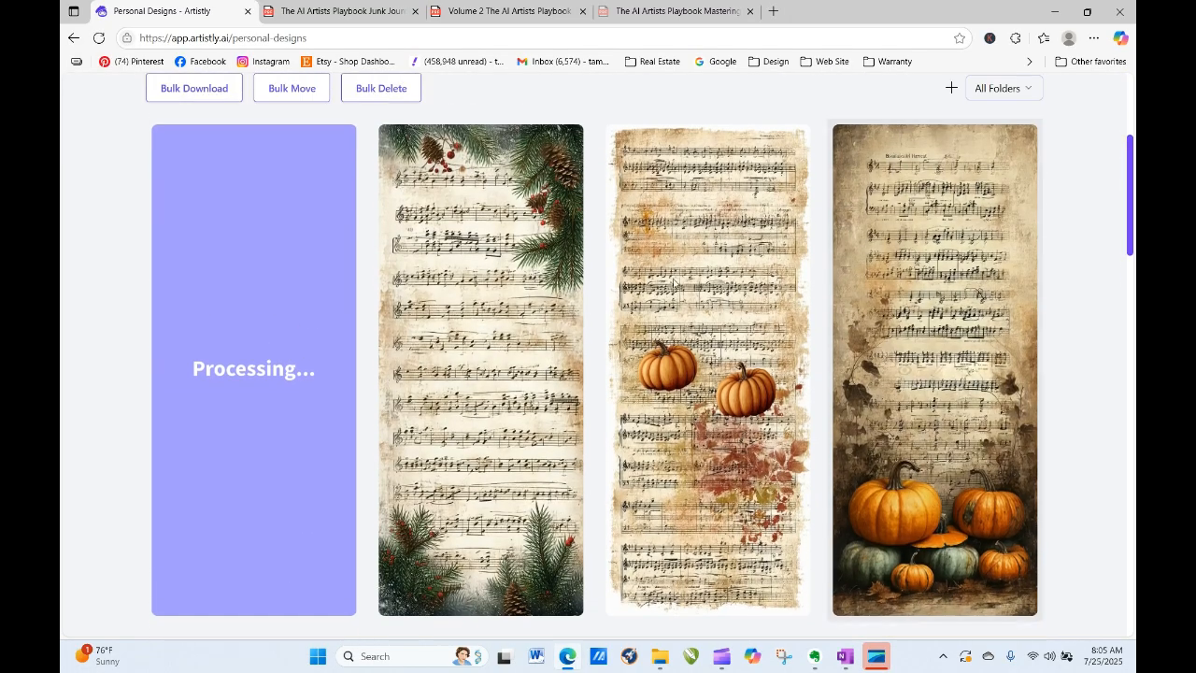
Step: Regenerate the Scandinavian Christmas sheet music design with the same prompt at the 4:3 (1152 x 896) aspect ratio
left_click(450, 374)
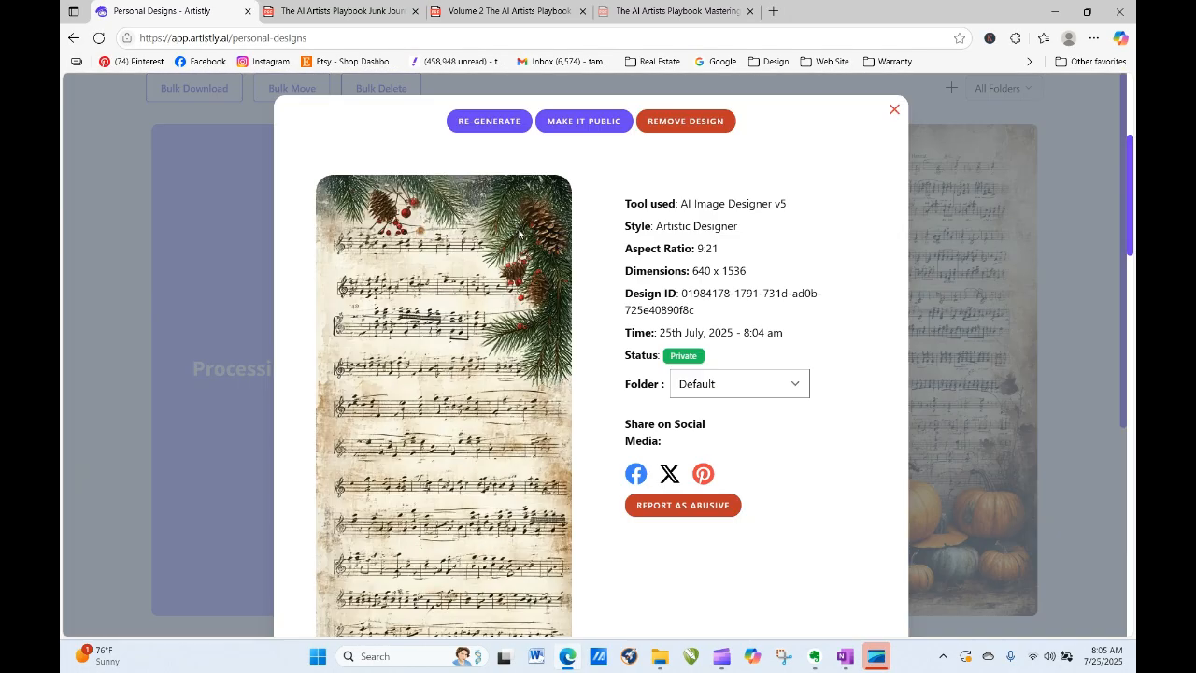
left_click(495, 121)
scroll(539, 435, "down", 3)
left_click(422, 469)
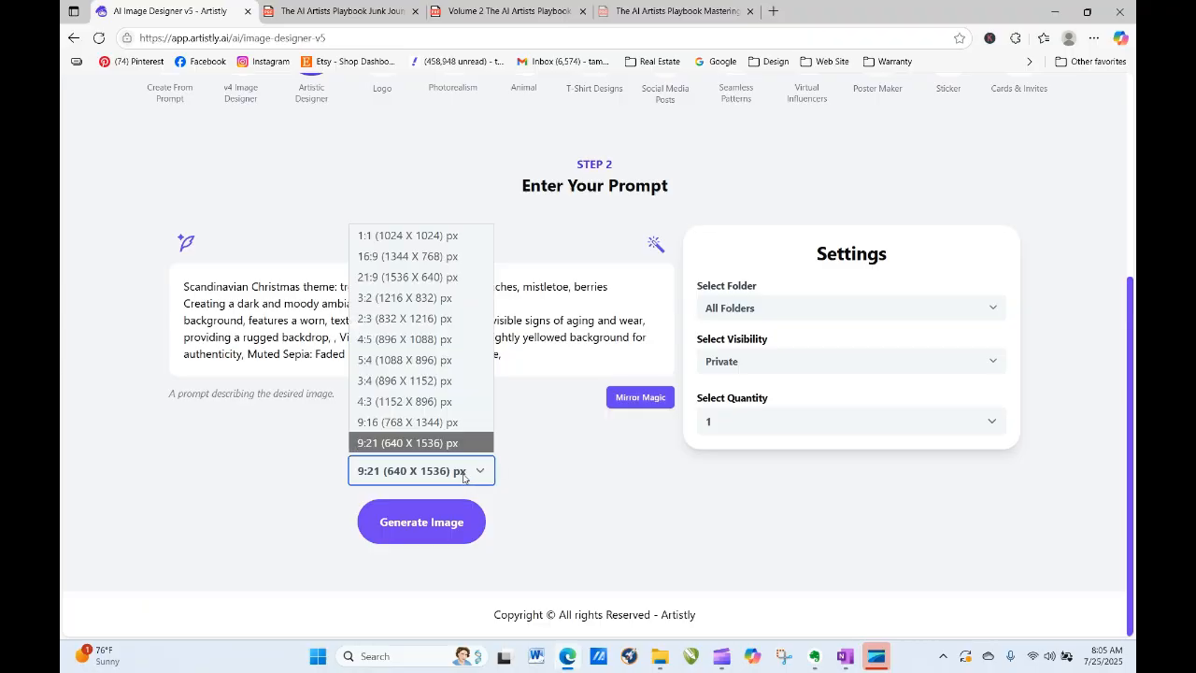
left_click(439, 400)
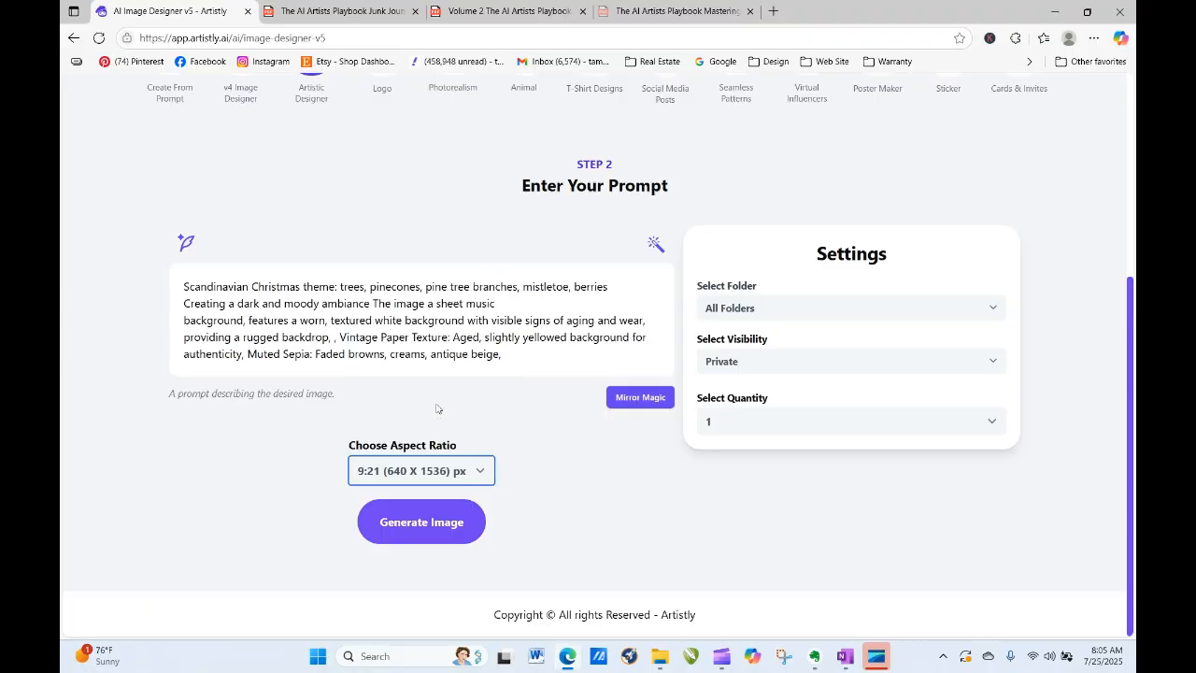
left_click(454, 521)
Step: Regenerate the processing fall harvest pumpkin design with its burgundy palette prompt at the 1:1 (1024 x 1024) aspect ratio
mouse_move(458, 515)
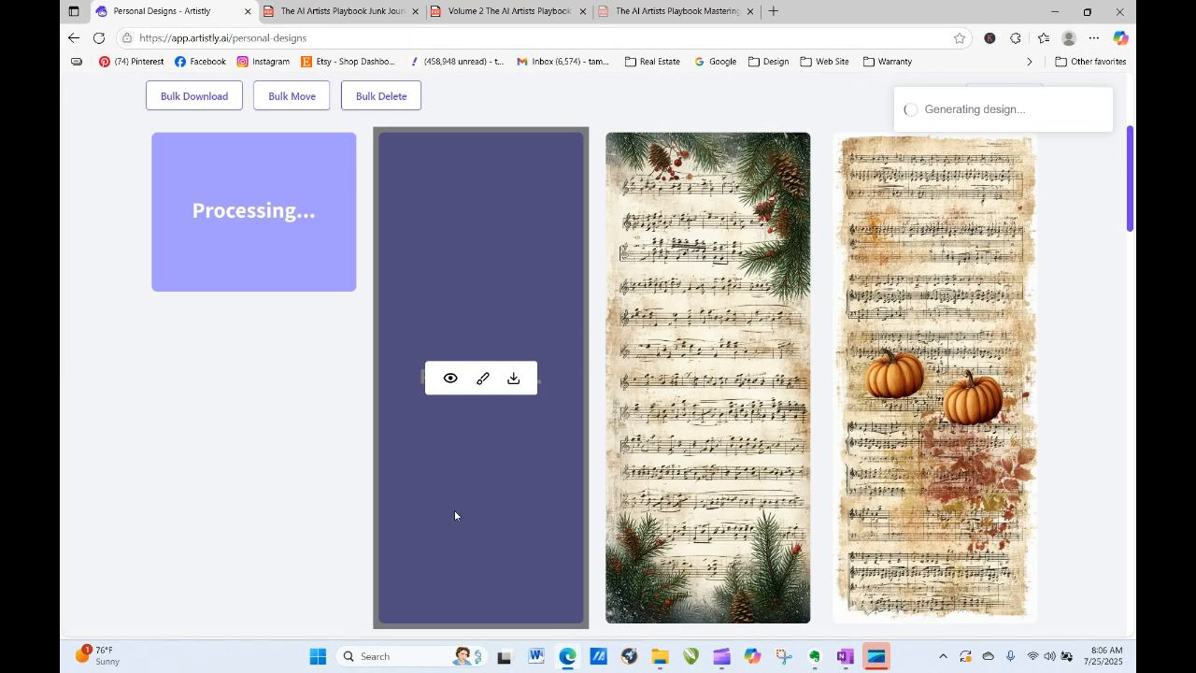
left_click(449, 378)
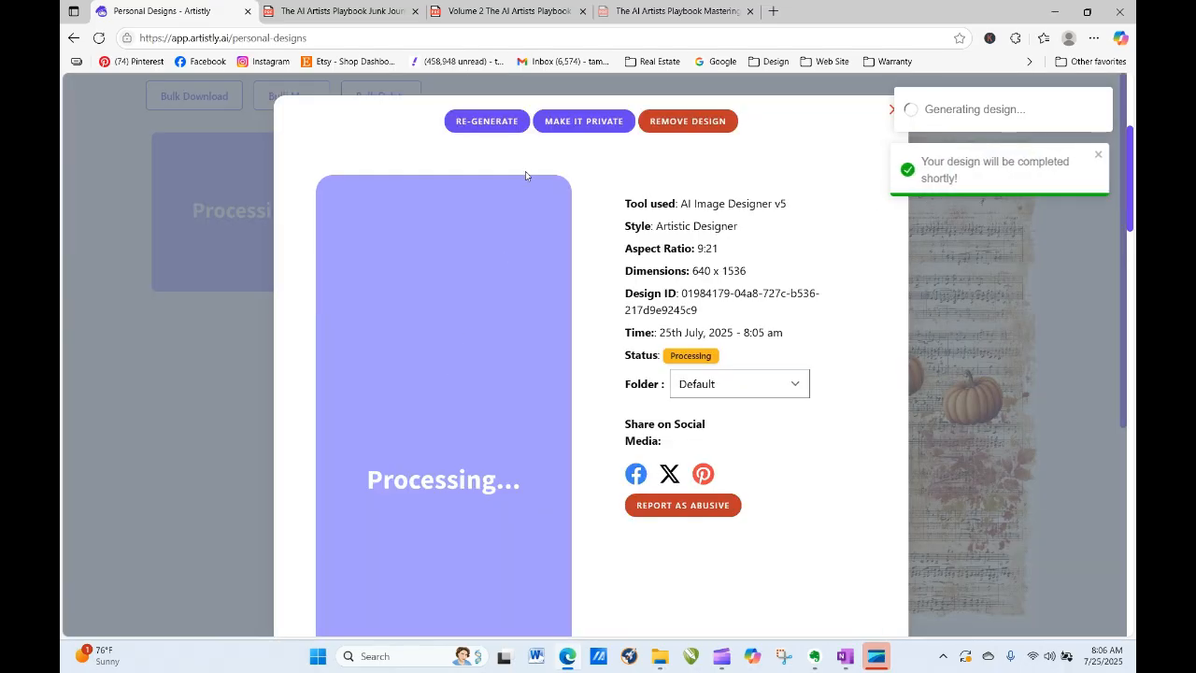
left_click(488, 122)
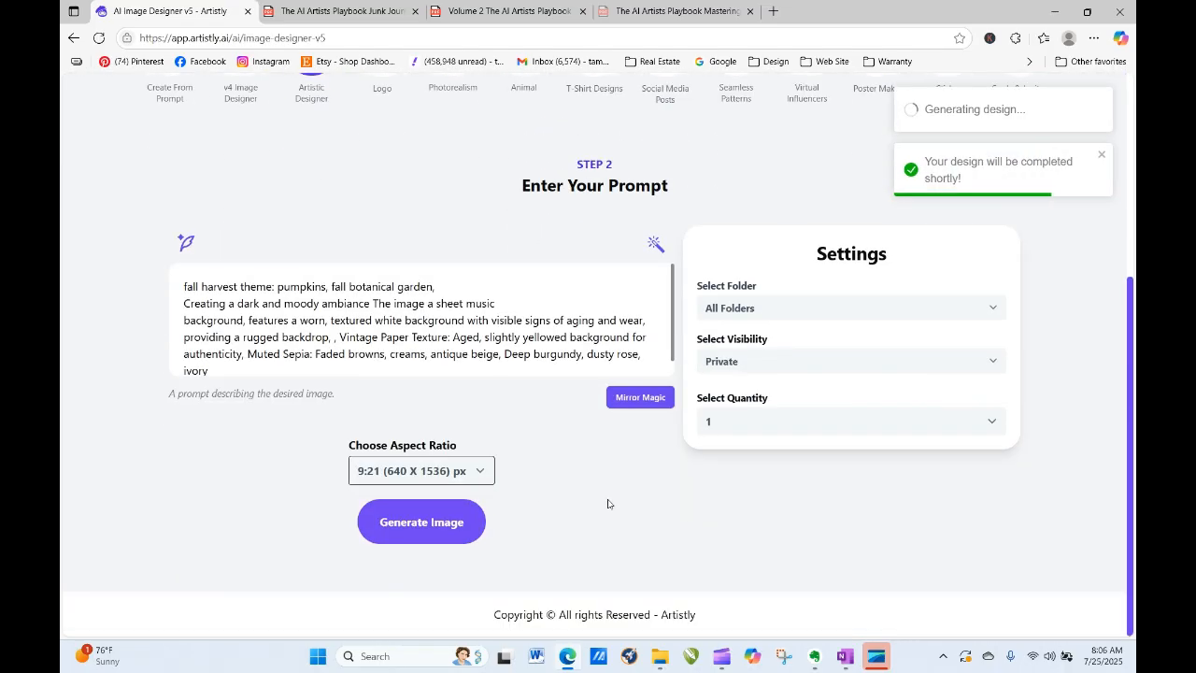
left_click(458, 470)
left_click(473, 234)
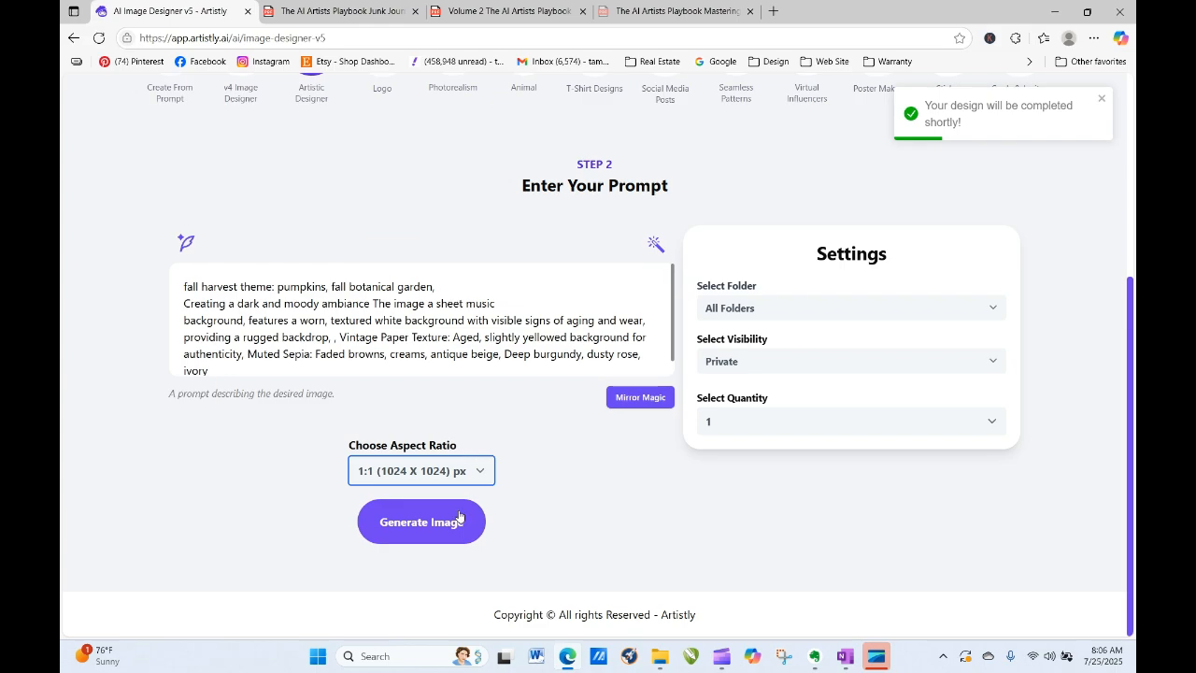
left_click(455, 521)
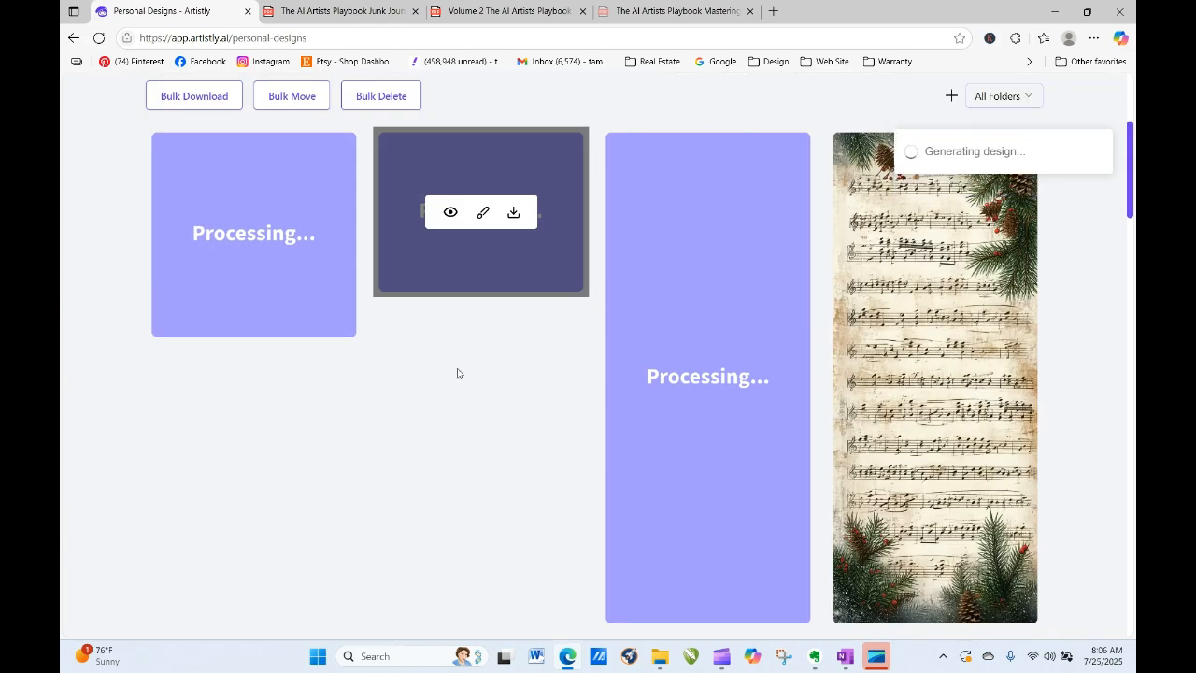
Step: Regenerate the 4:3 Scandinavian Christmas design with the same prompt at the 3:4 (896 x 1152) aspect ratio
left_click(449, 214)
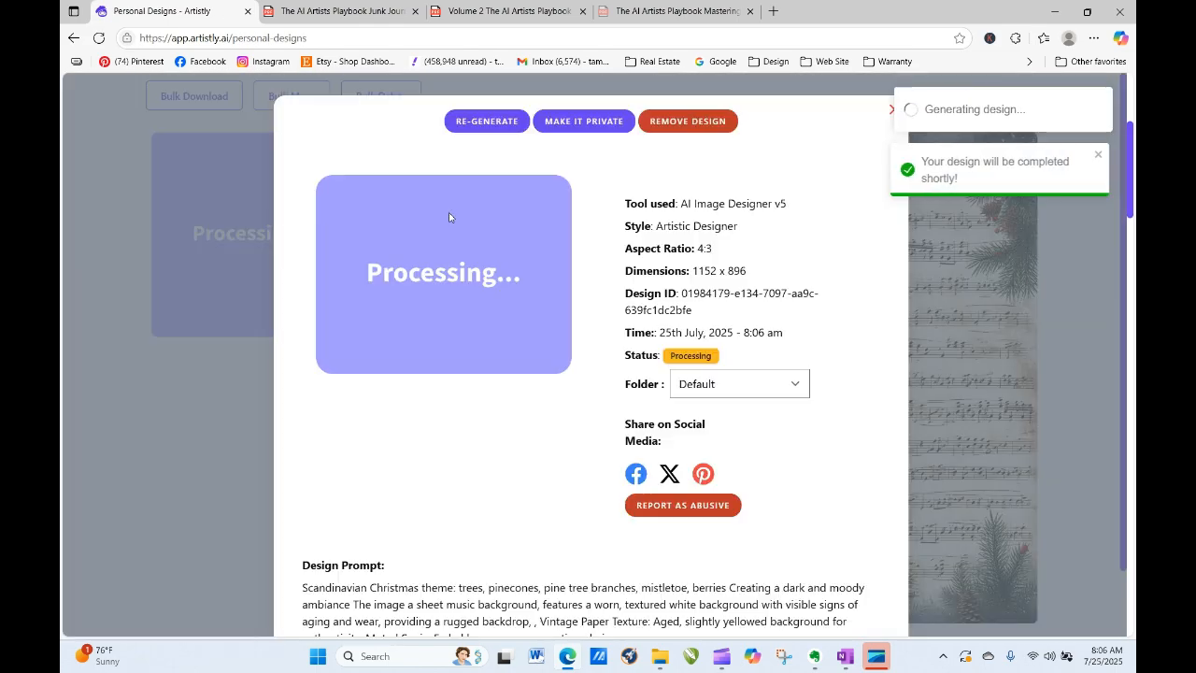
left_click(487, 118)
scroll(505, 393, "down", 4)
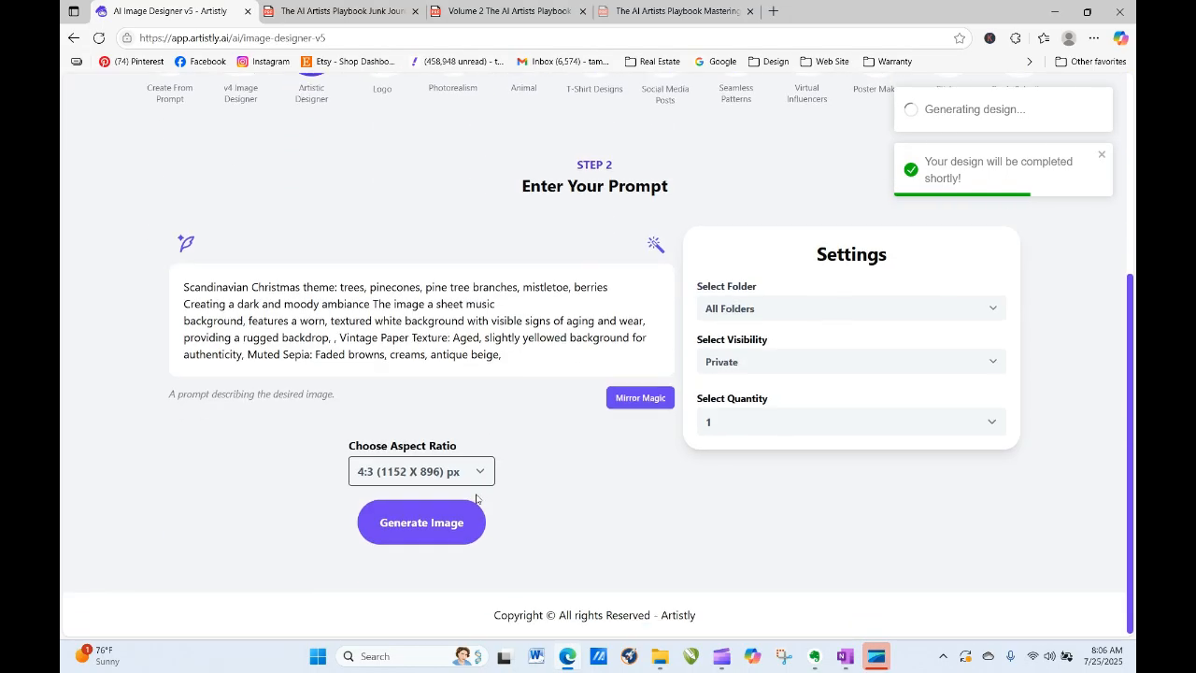
left_click(420, 470)
left_click(420, 381)
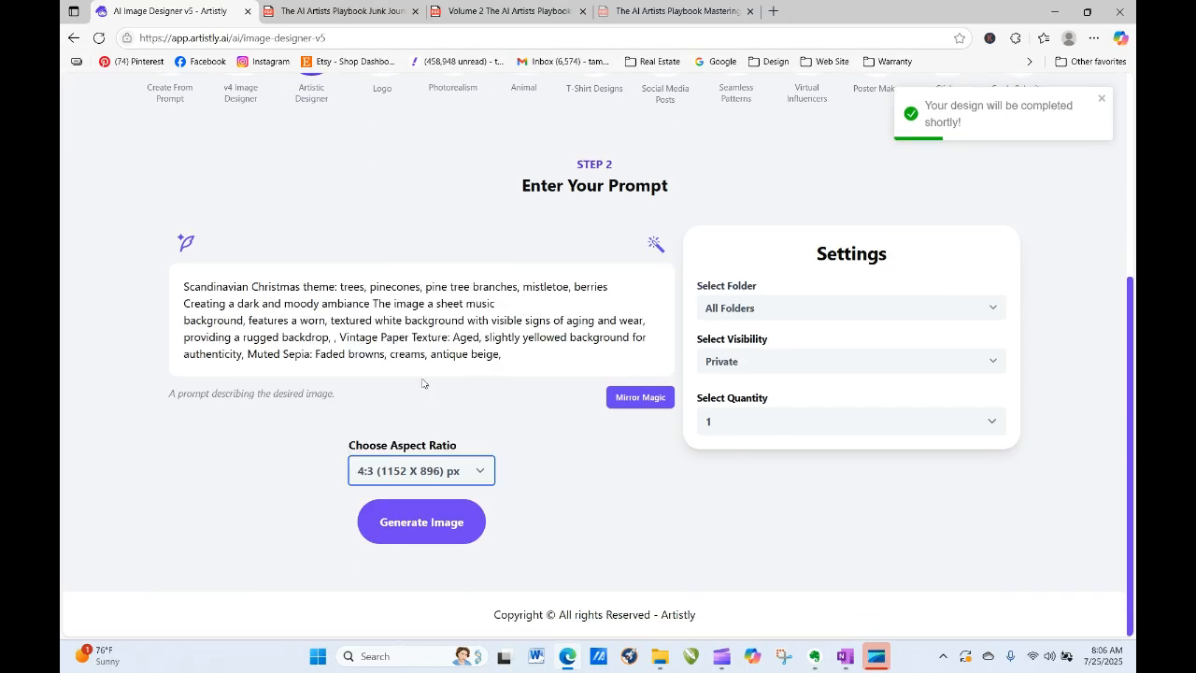
left_click(457, 525)
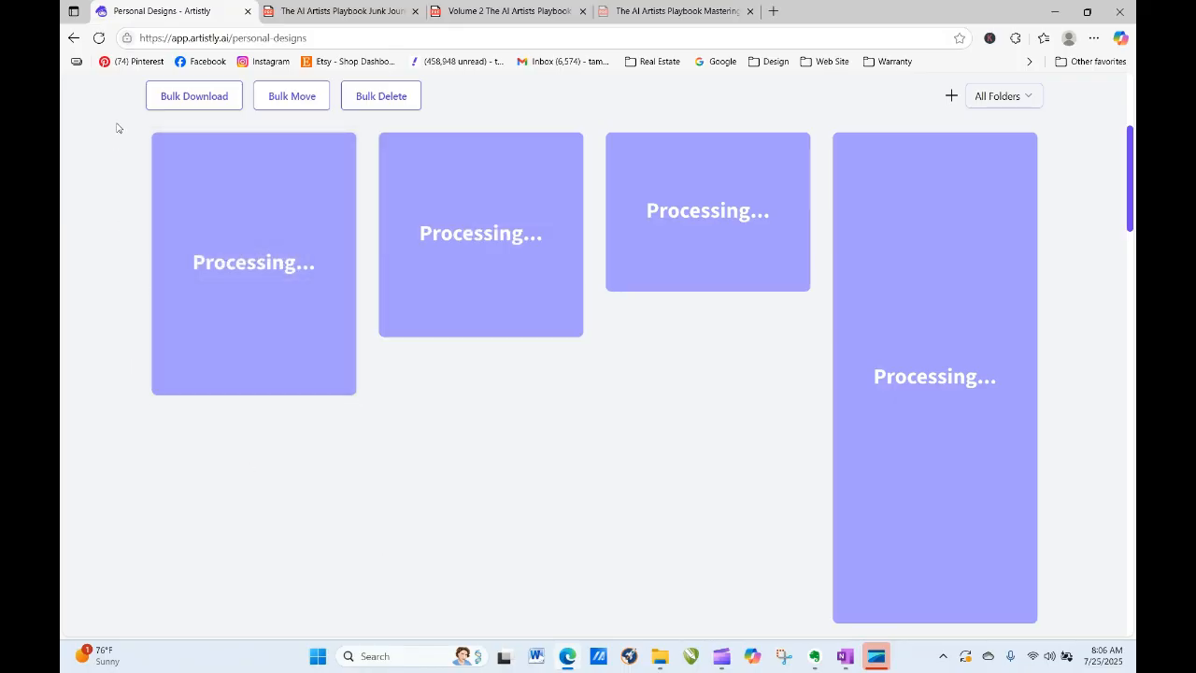
Step: Refresh the personal designs and examine the new 9:21 burgundy-palette pumpkin sheet music, including its design prompt
left_click(98, 37)
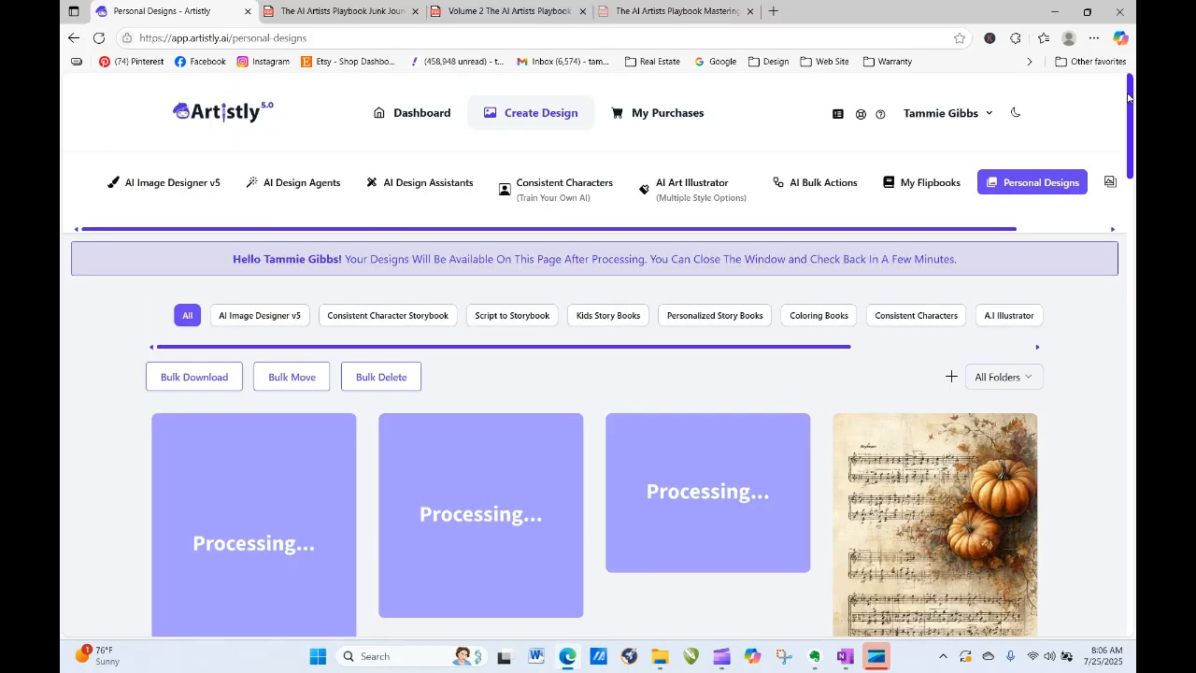
scroll(1010, 334, "down", 3)
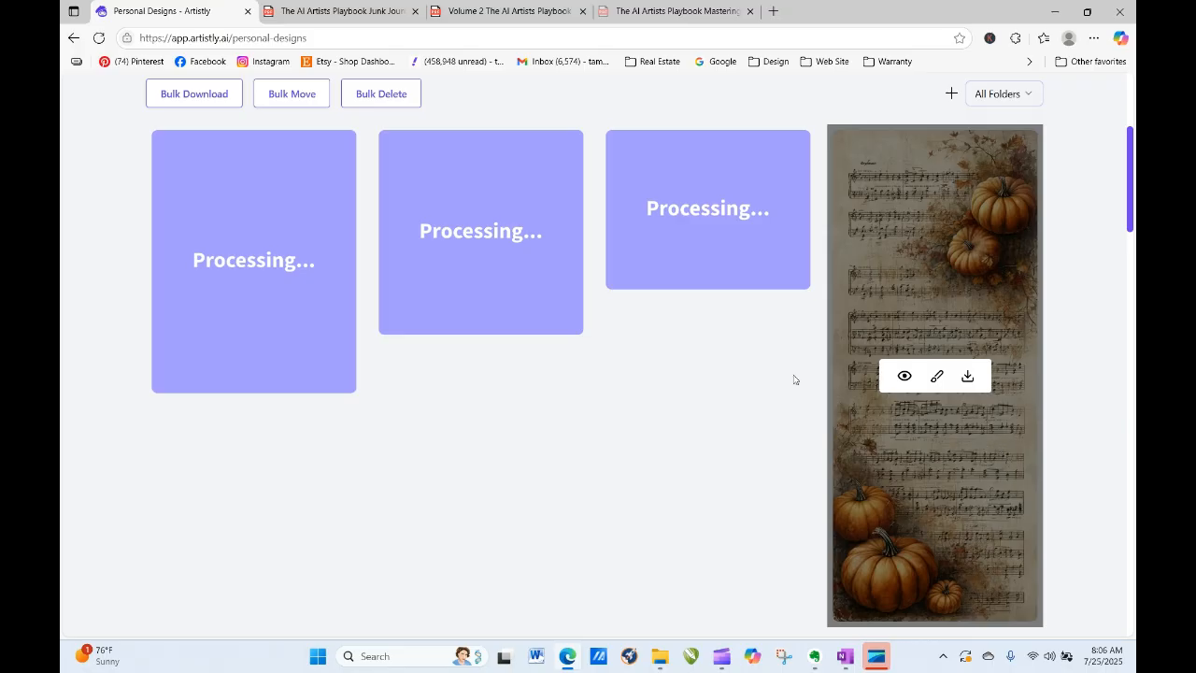
left_click(904, 375)
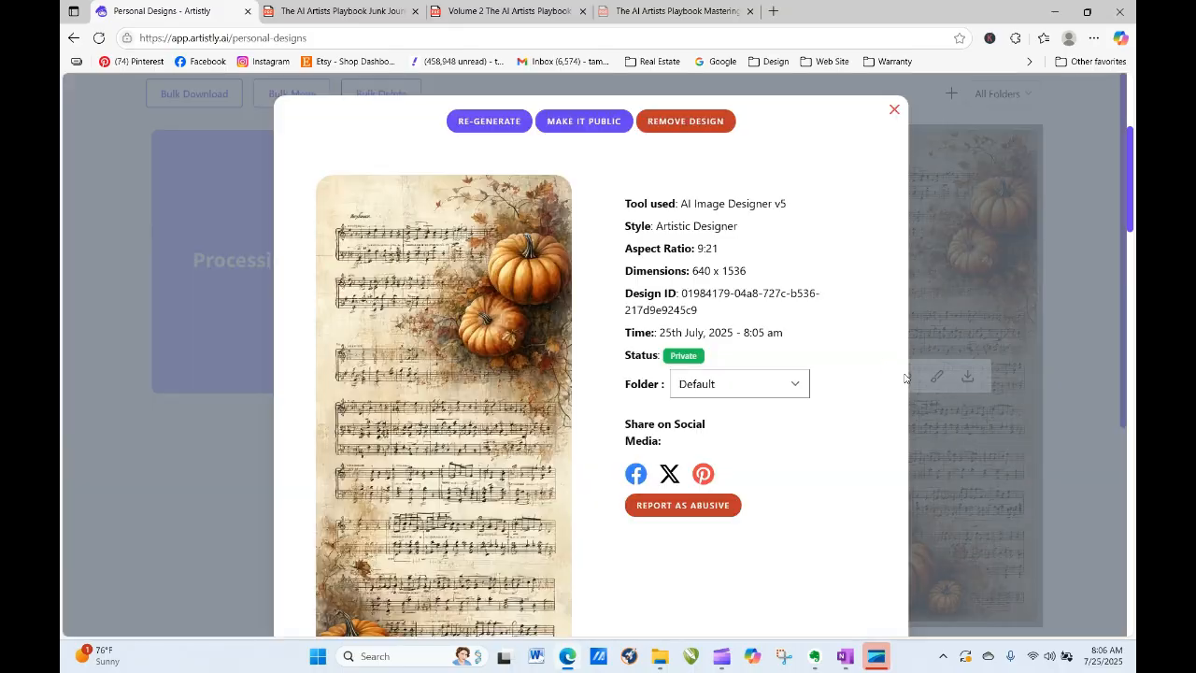
left_click(894, 111)
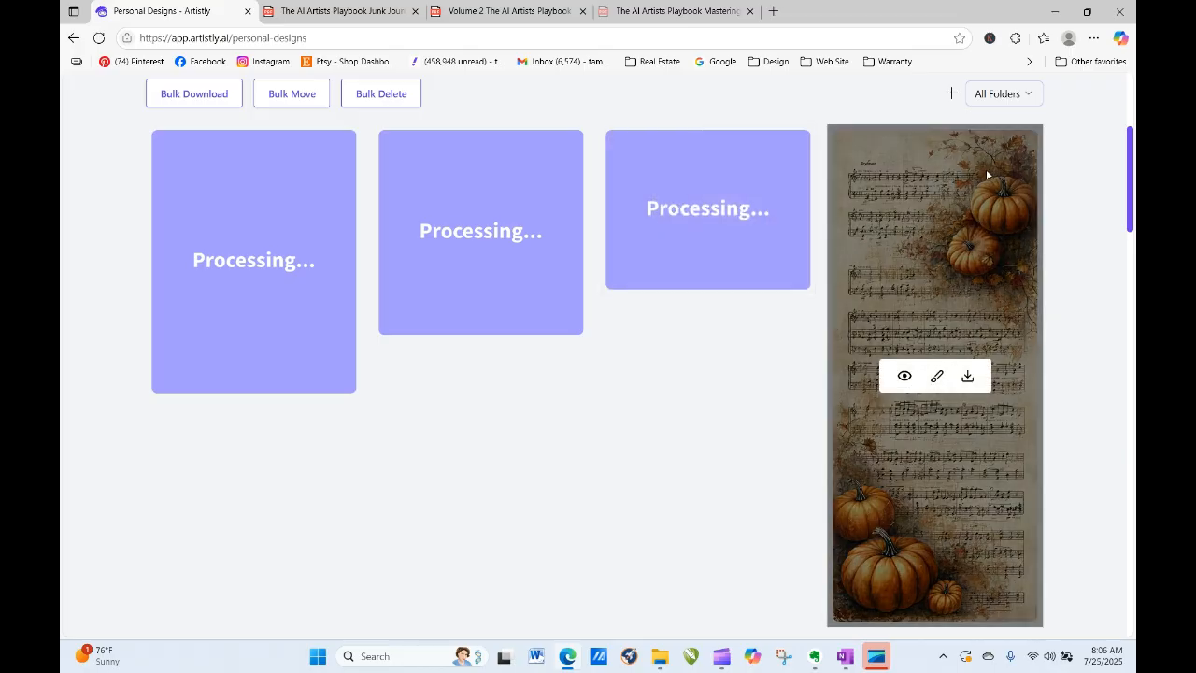
left_click(904, 375)
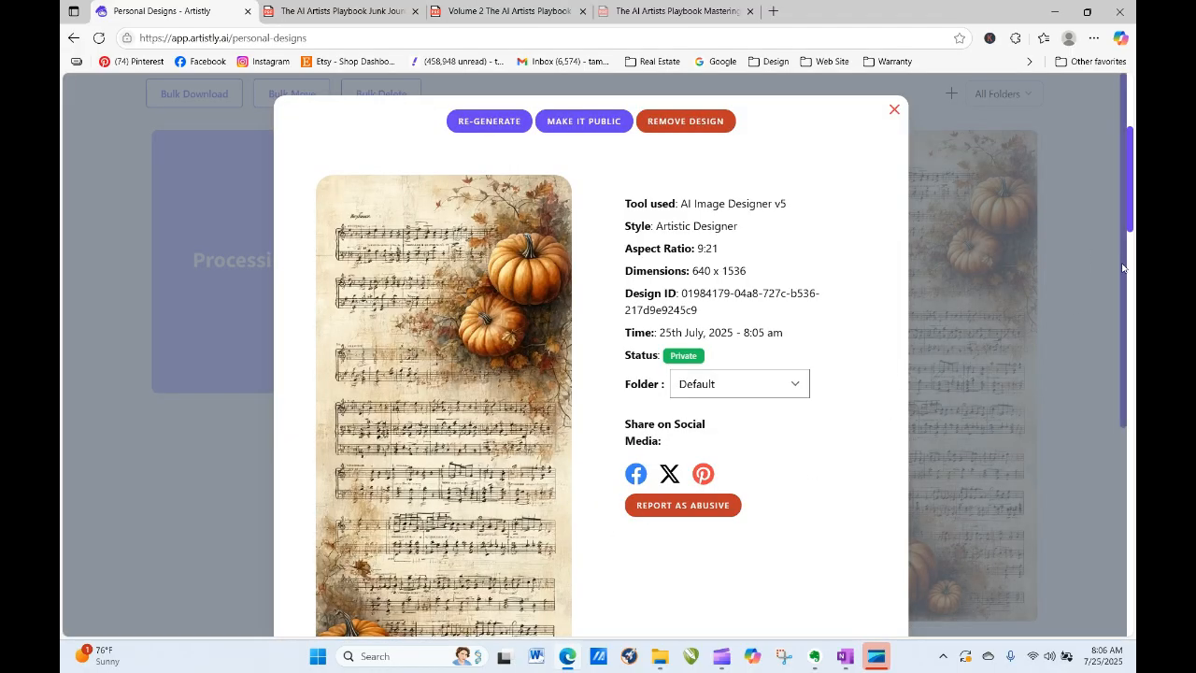
left_click_drag(1119, 254, 1130, 506)
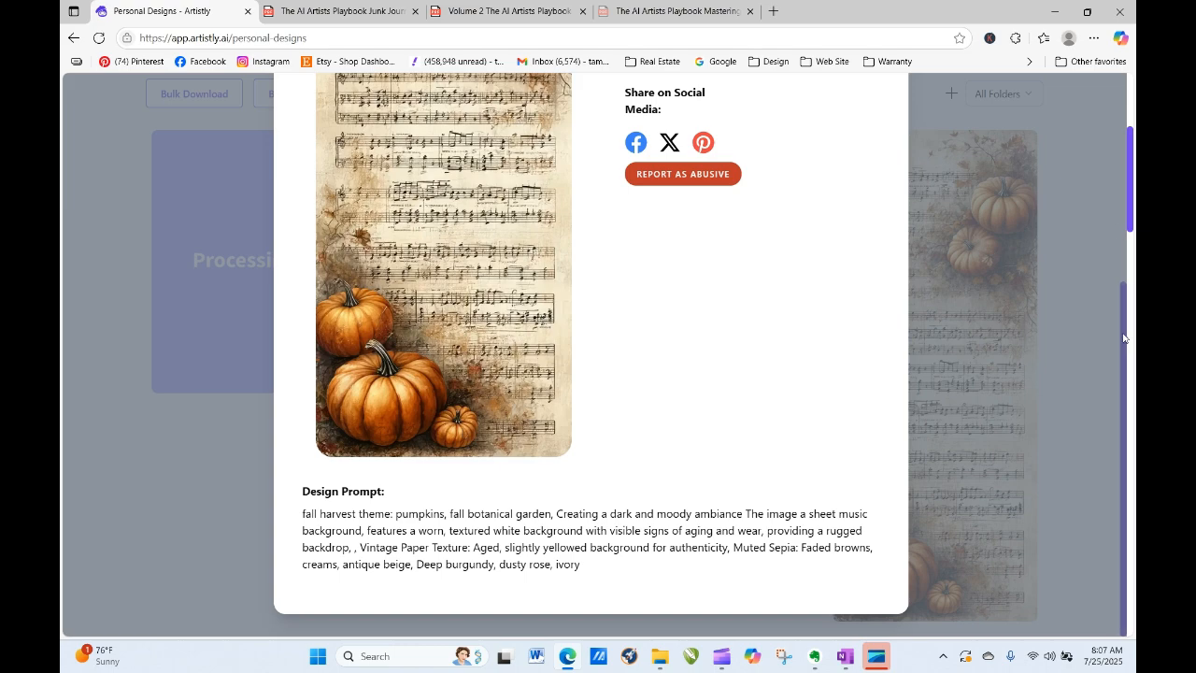
left_click_drag(1121, 338, 1112, 136)
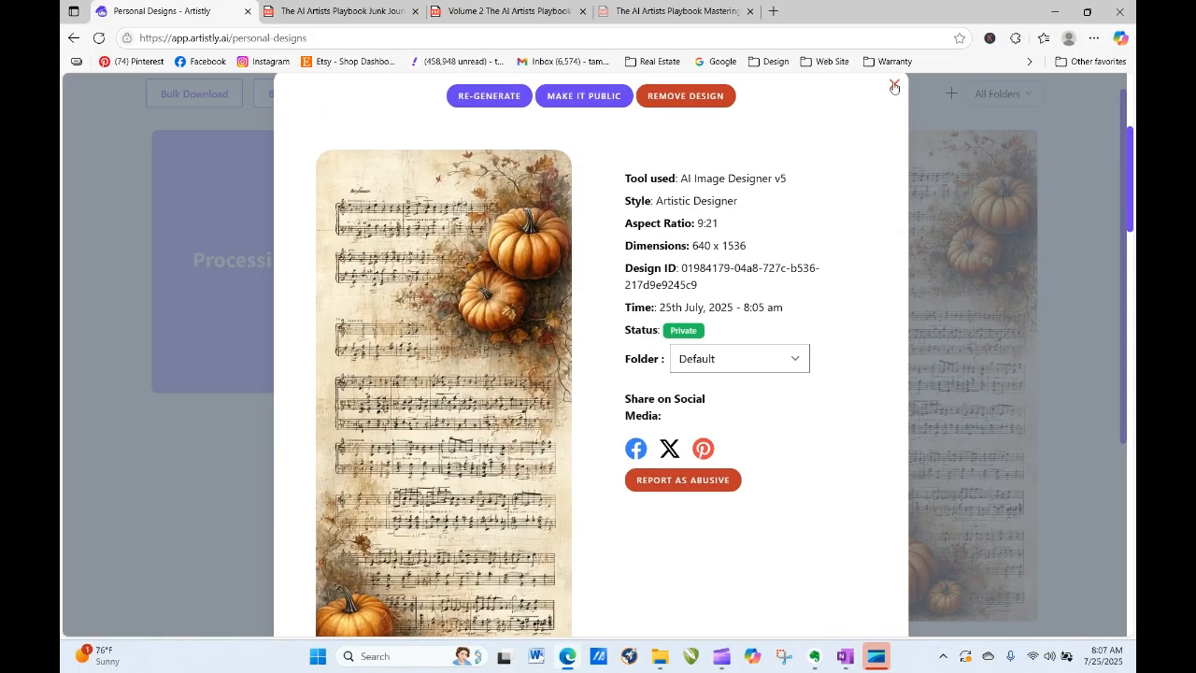
left_click(893, 86)
Step: Review the earlier dark 9:21 sheet music design with pumpkins stacked along its lower edge for comparison
left_click_drag(1130, 164, 1130, 267)
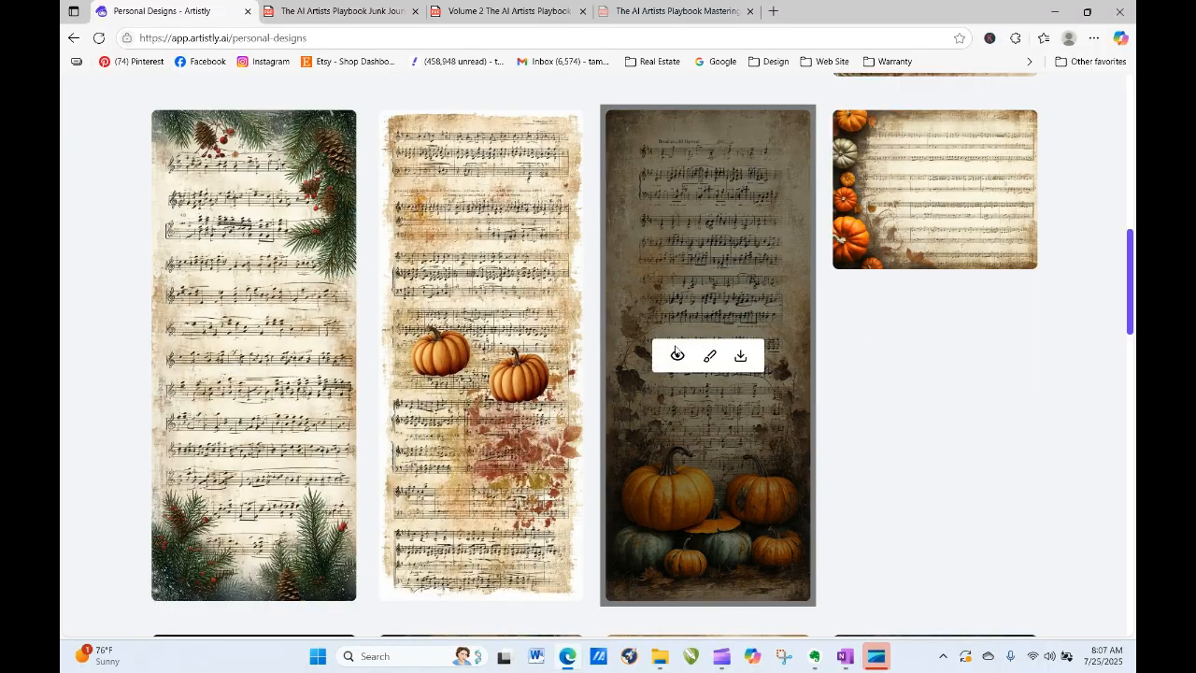
left_click(677, 356)
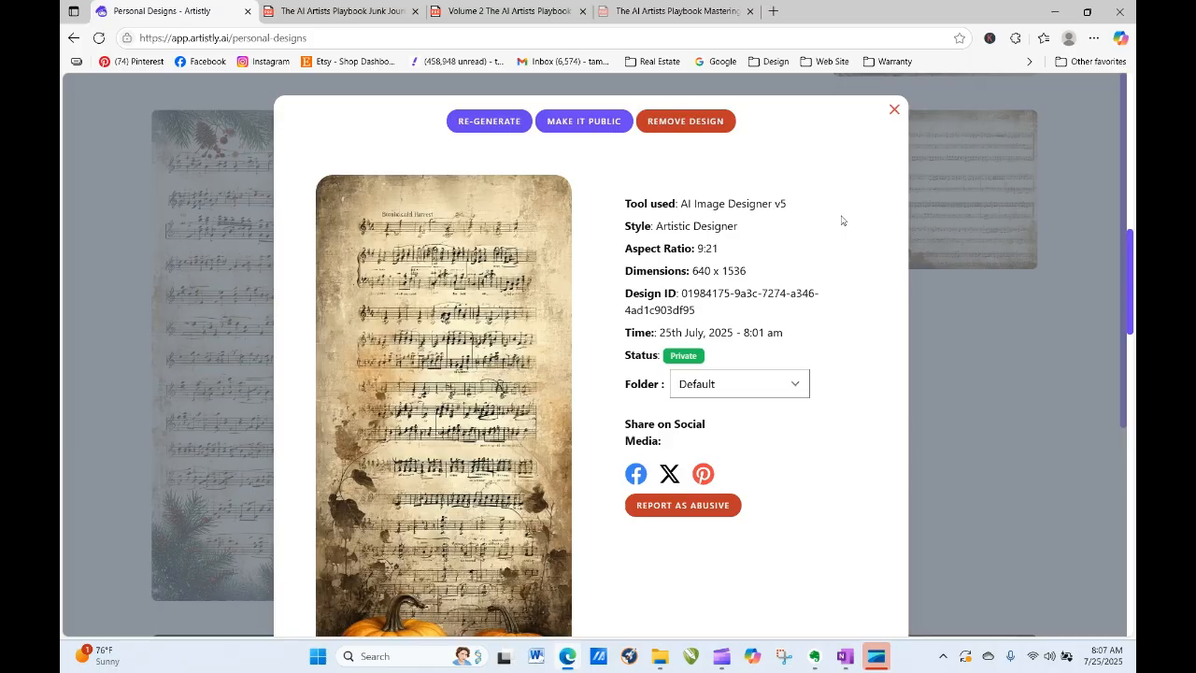
left_click(893, 111)
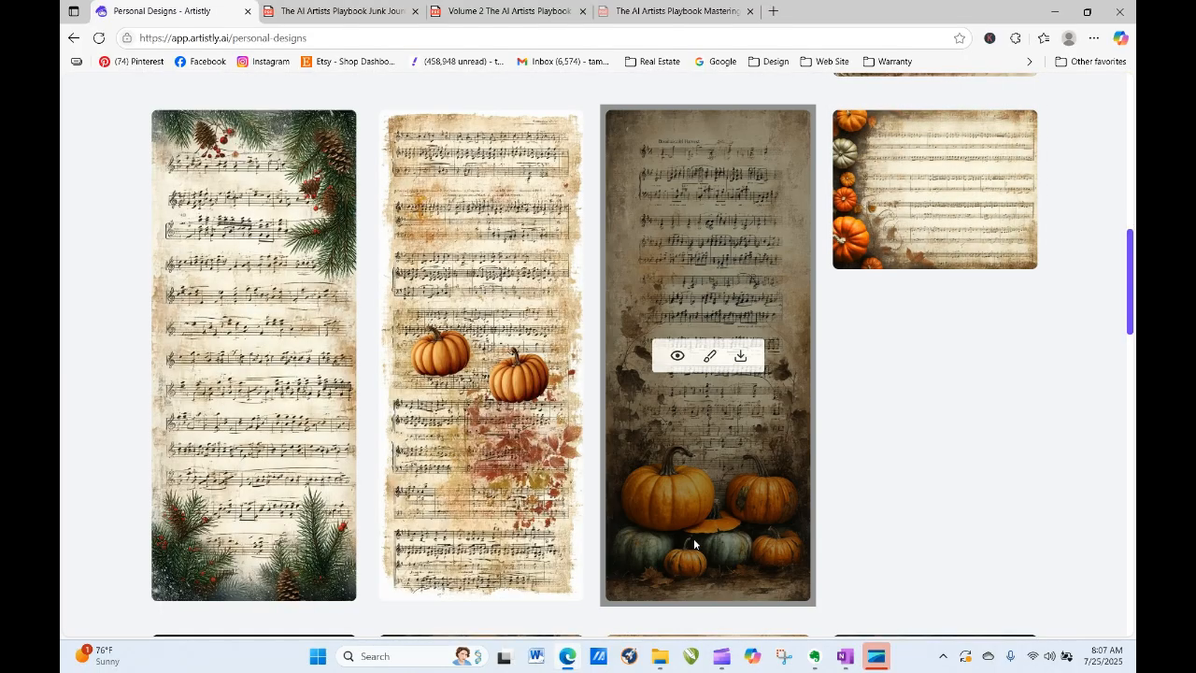
Step: Refresh the personal designs and examine the 4:3 Christmas sheet music design
scroll(1132, 318, "up", 10)
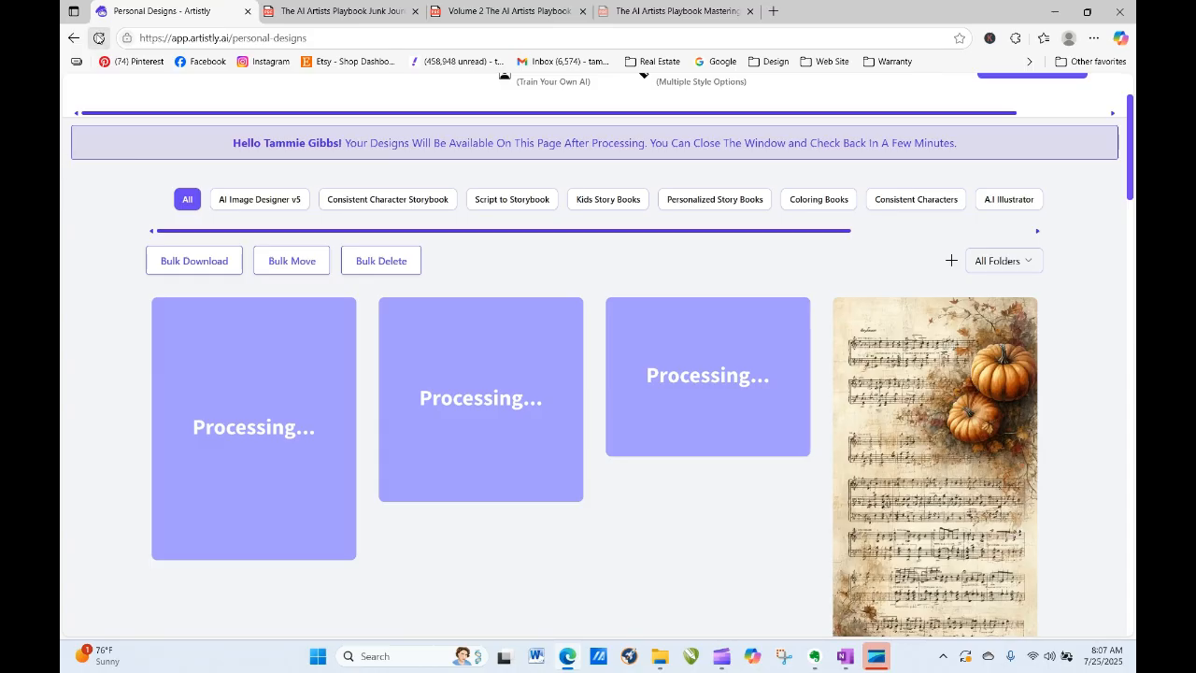
left_click(98, 37)
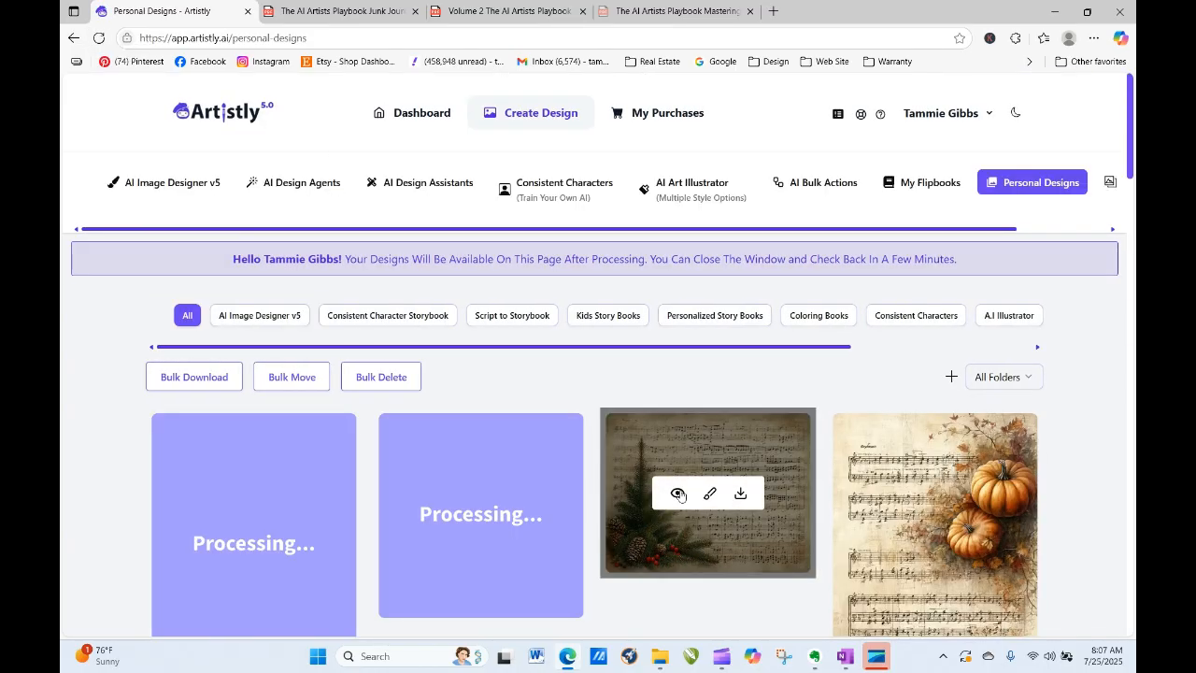
left_click(678, 493)
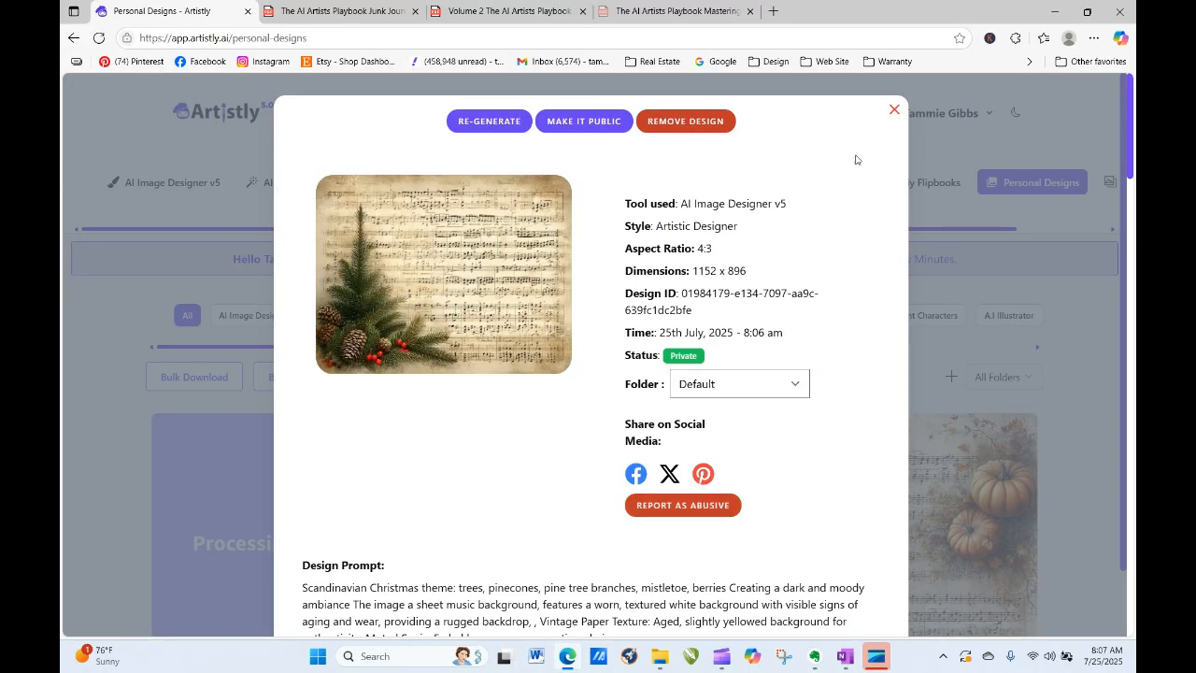
left_click(894, 111)
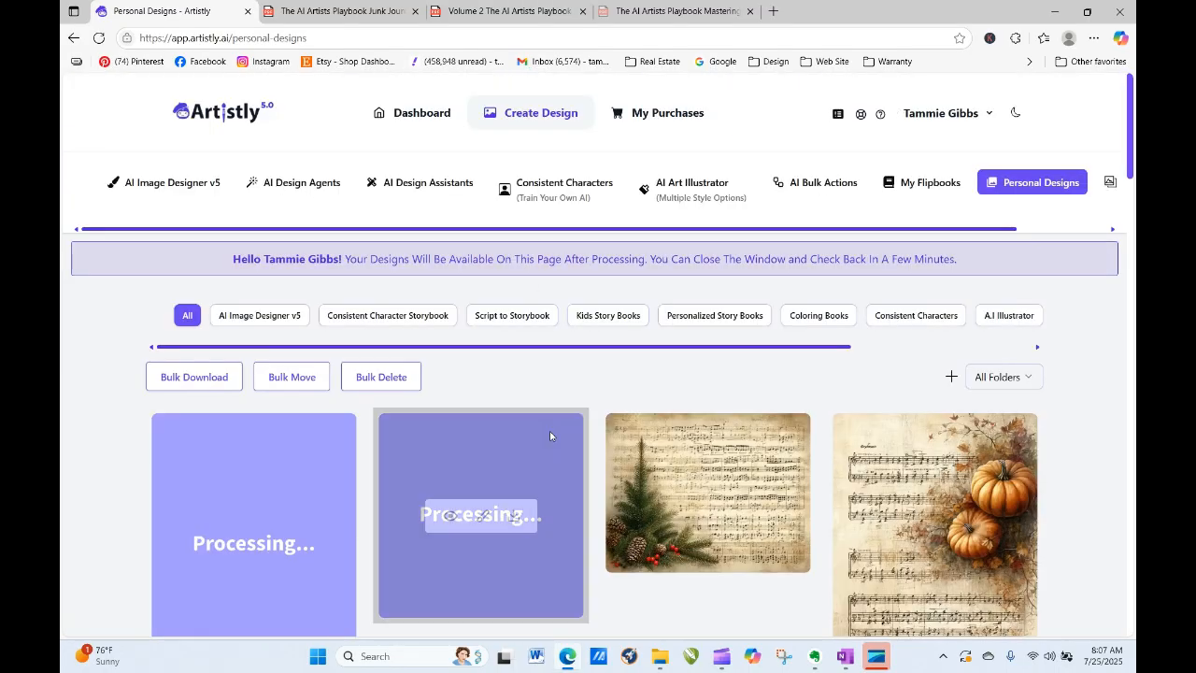
Step: Refresh the personal designs and examine the new 1:1 fall pumpkin sheet music design
left_click(97, 39)
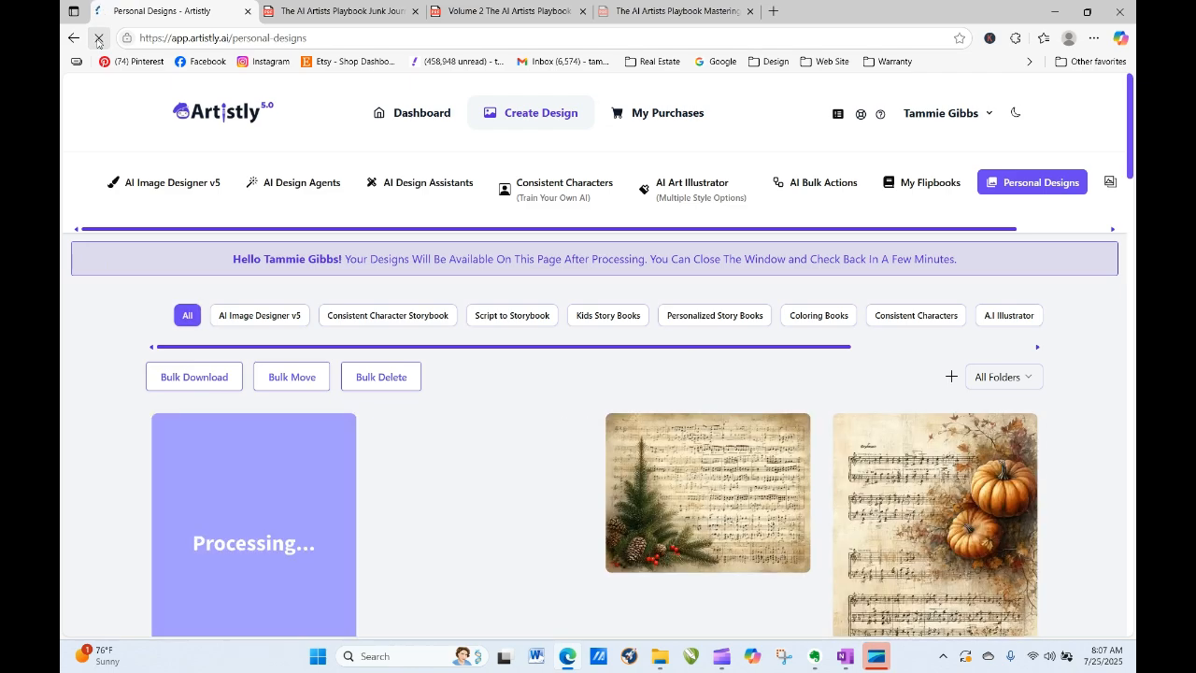
mouse_move(434, 471)
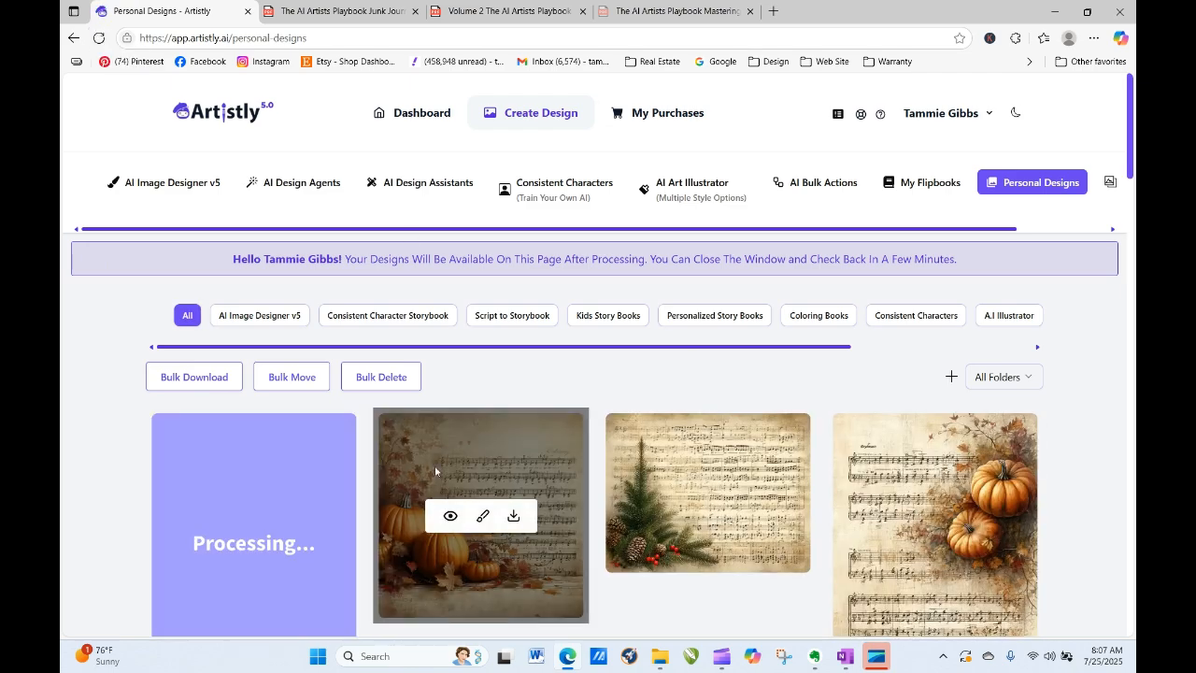
left_click(450, 516)
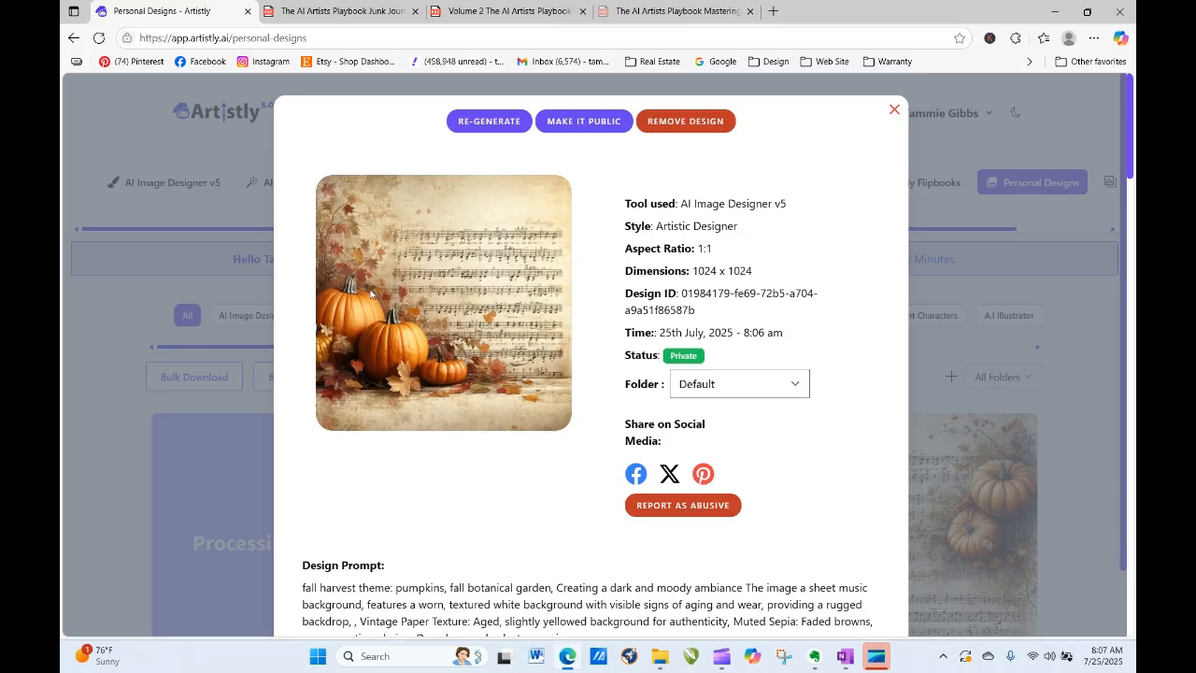
left_click(892, 111)
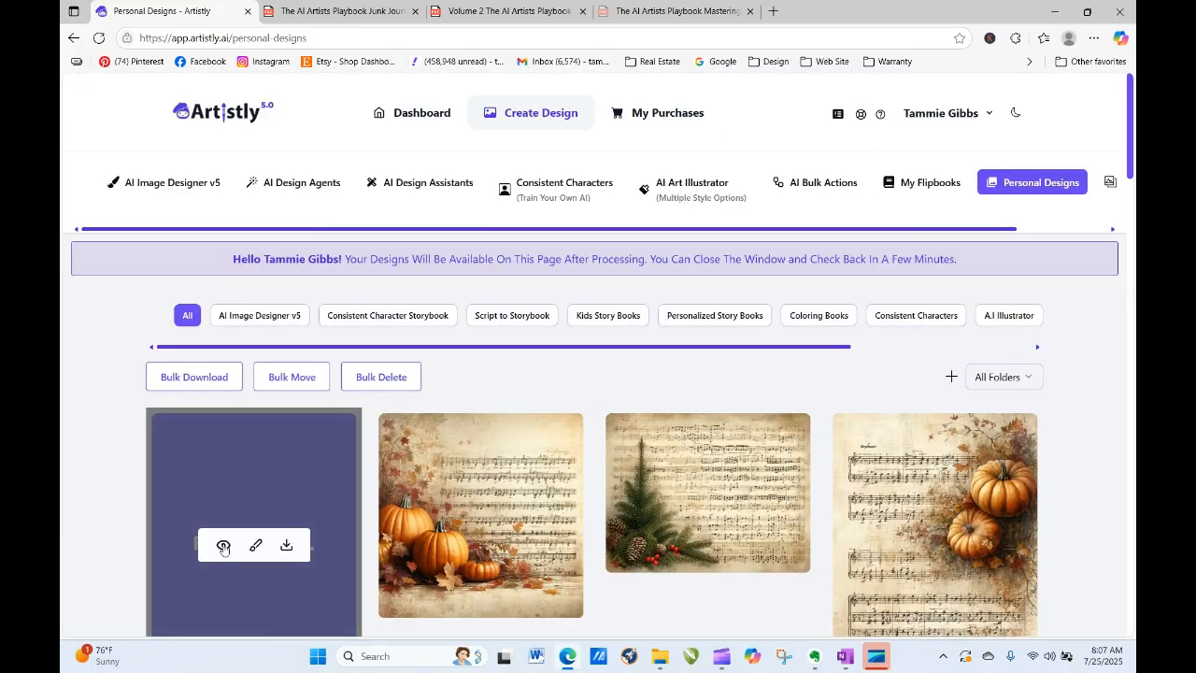
left_click(223, 547)
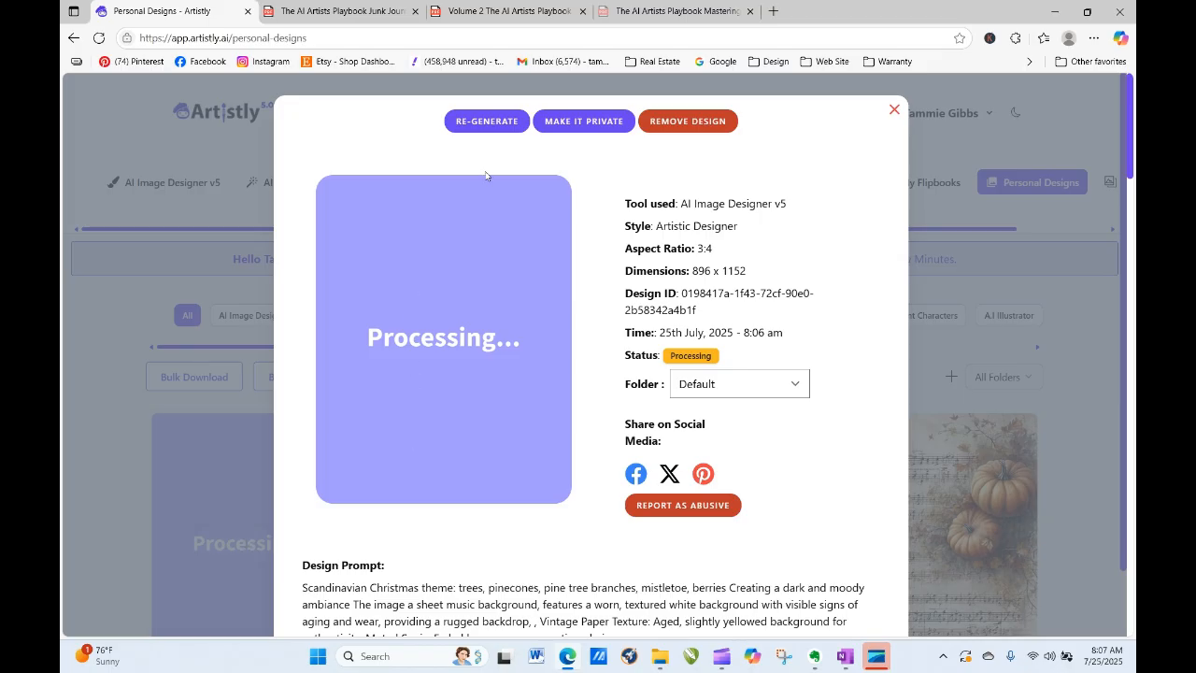
left_click(486, 122)
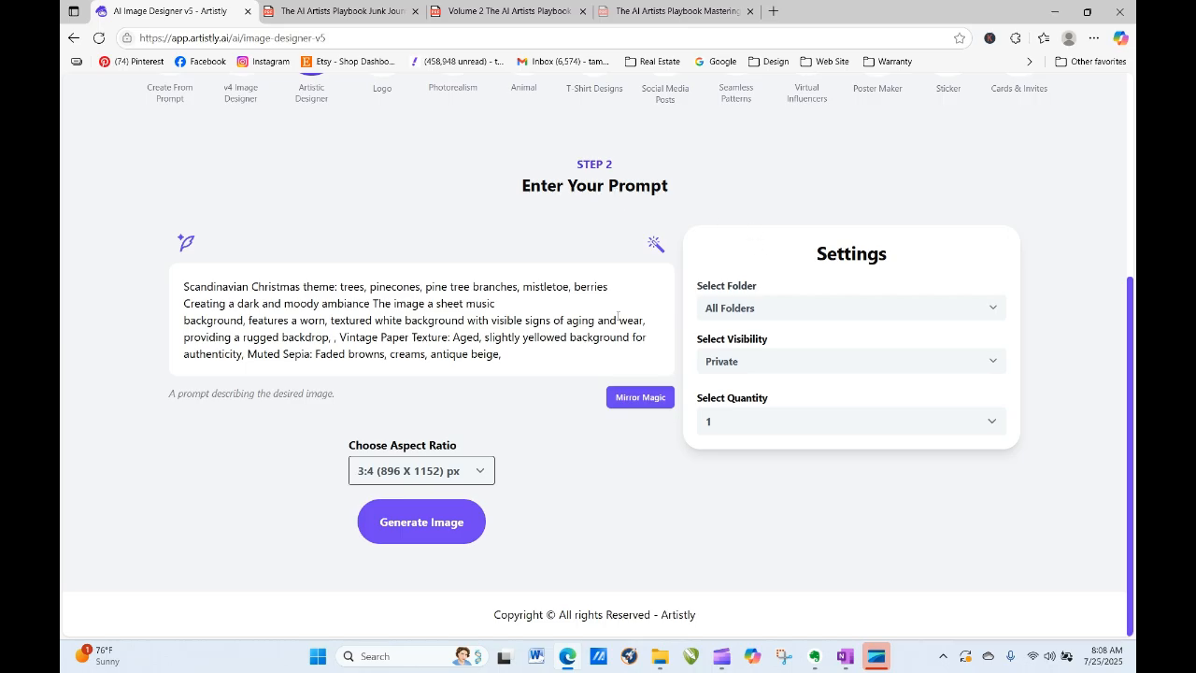
scroll(573, 148, "up", 4)
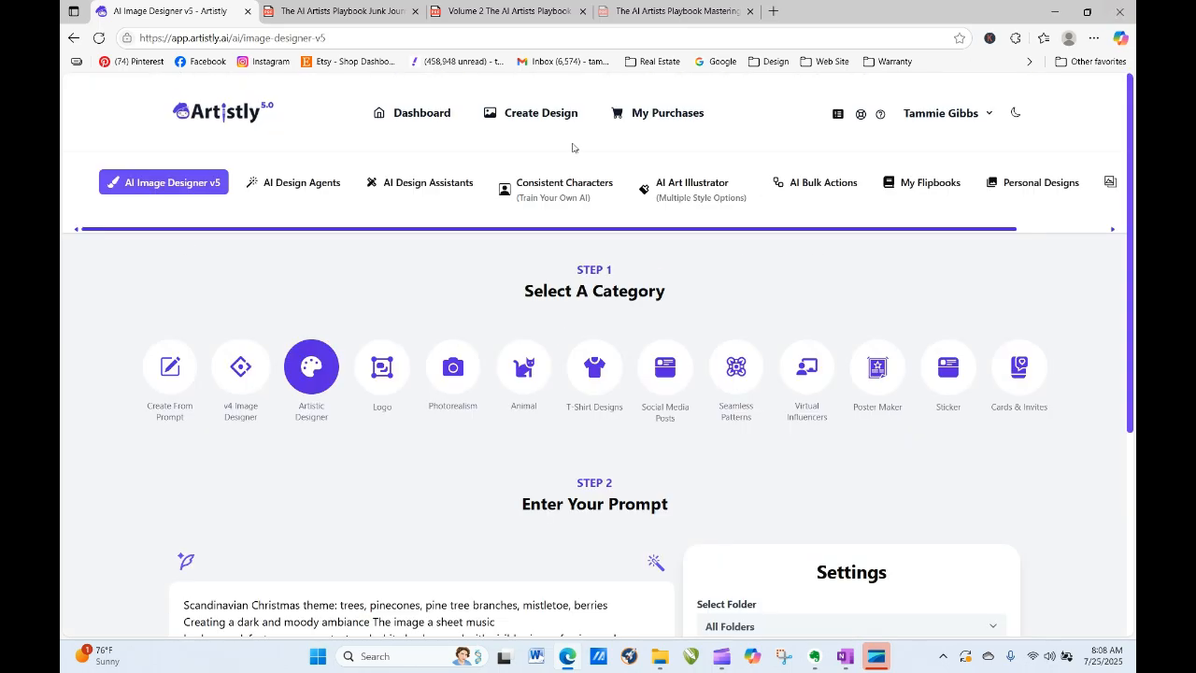
Step: Reload the personal designs and examine the 3:4 Scandinavian Christmas sheet music design
left_click(1037, 183)
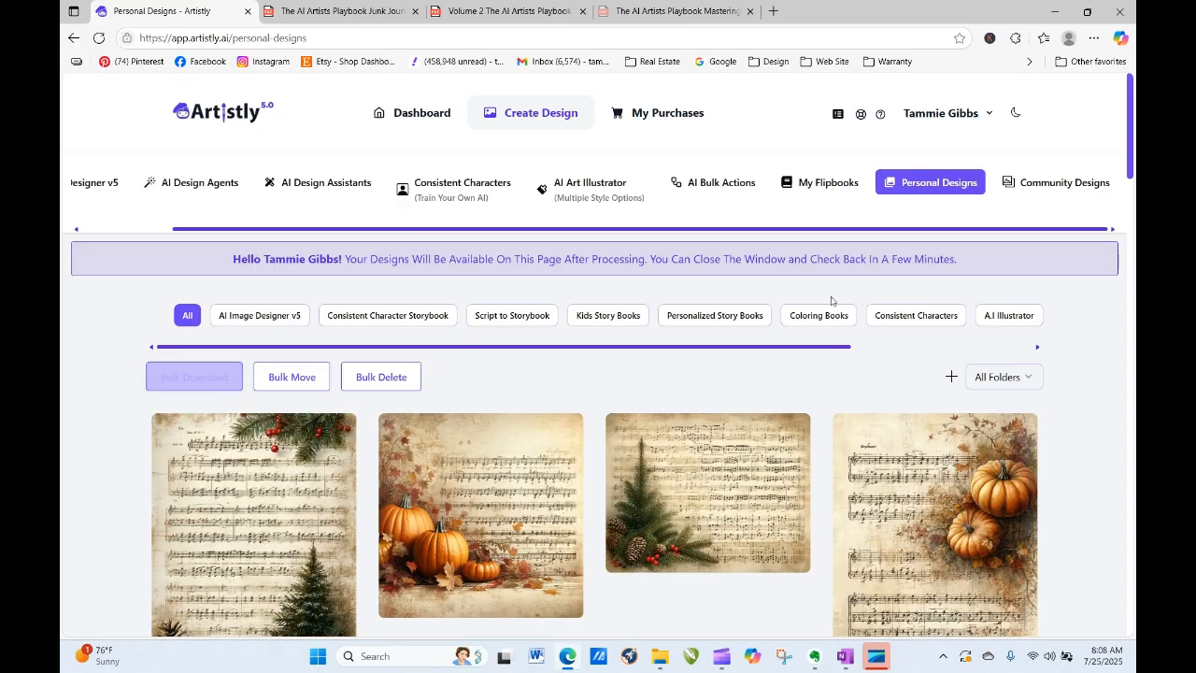
scroll(1131, 138, "down", 2)
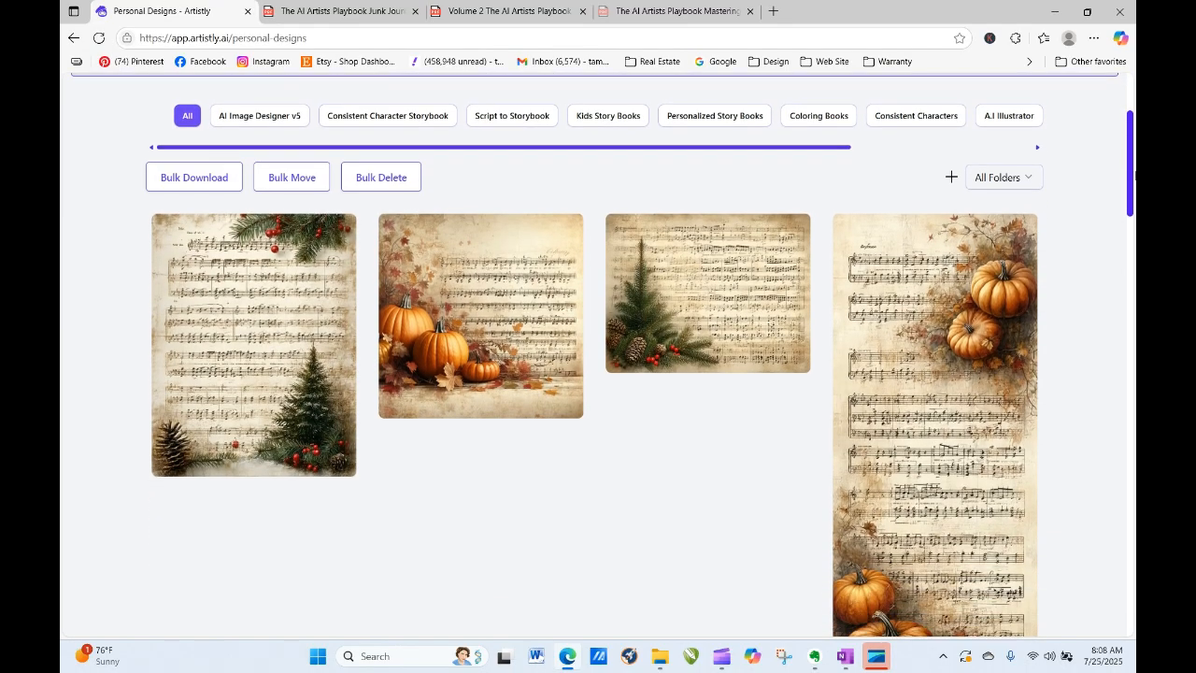
mouse_move(220, 259)
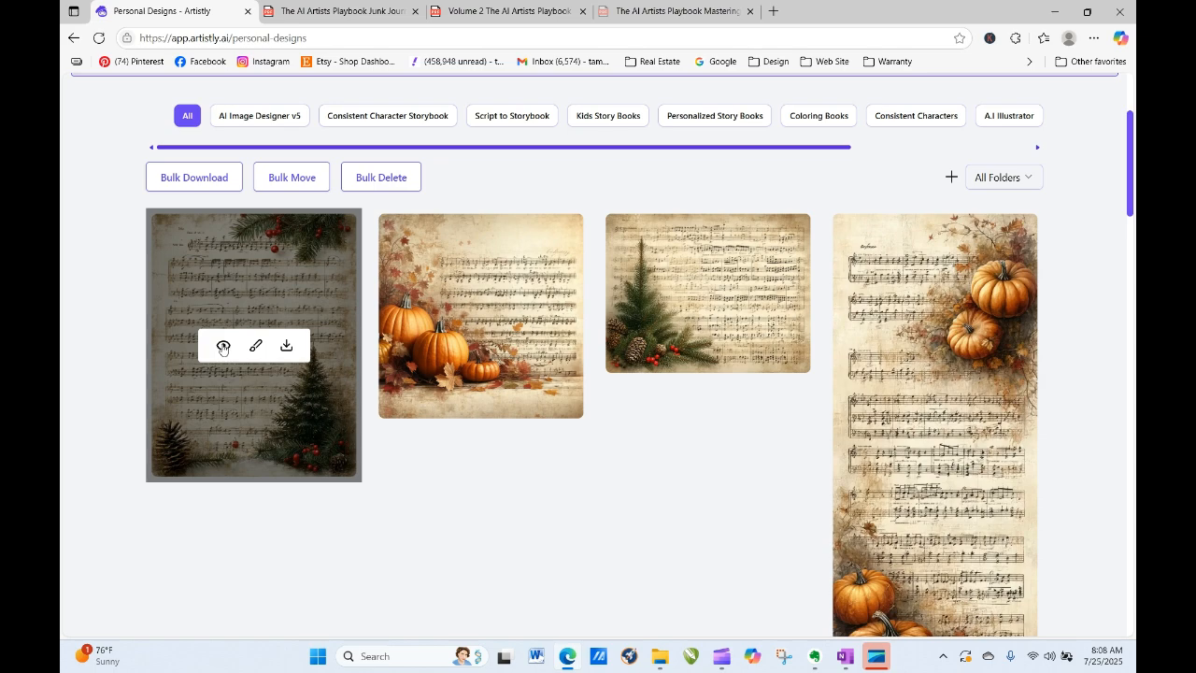
left_click(223, 347)
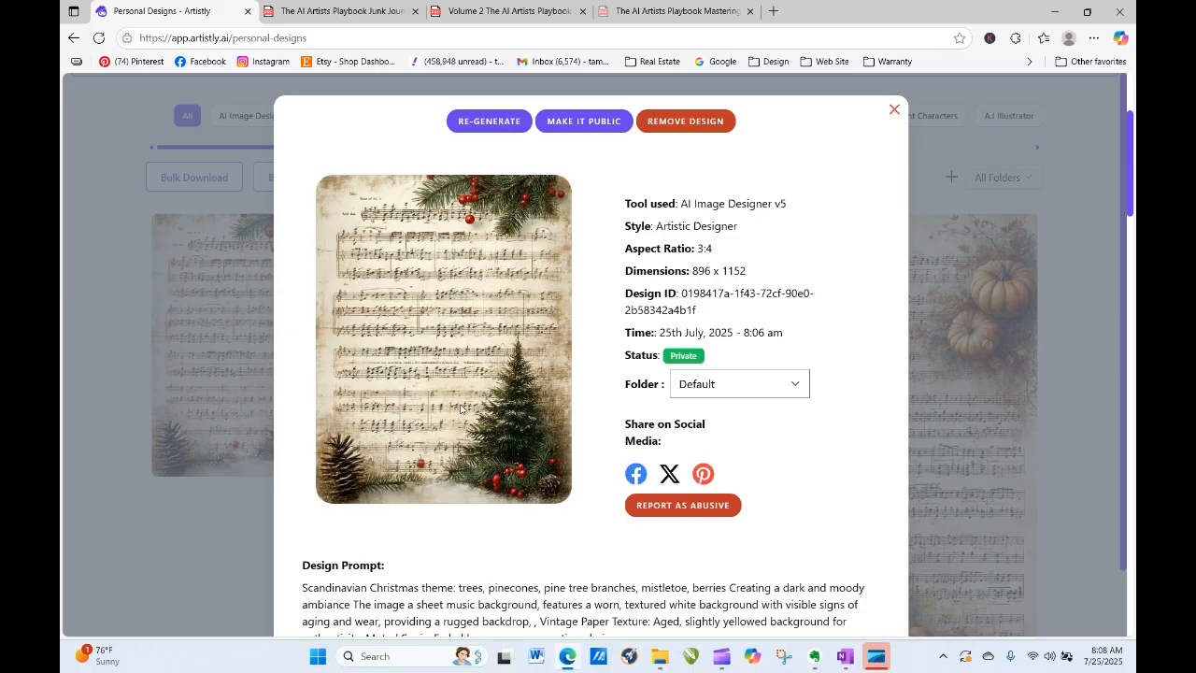
left_click(894, 111)
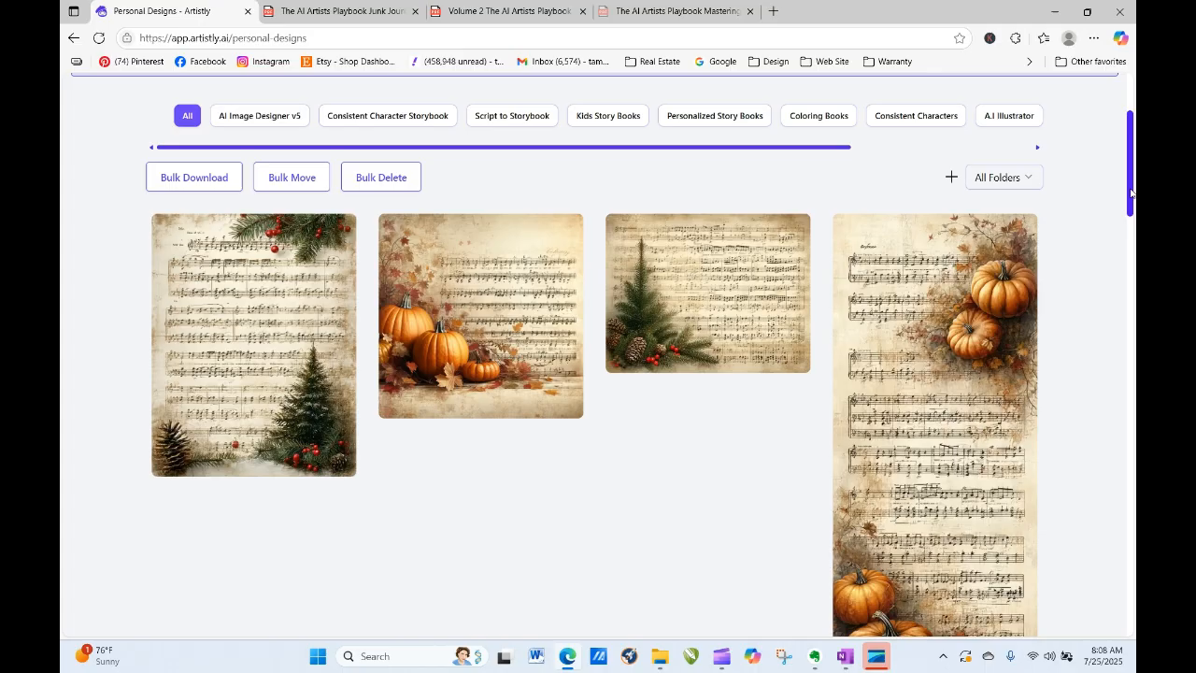
left_click_drag(1130, 191, 1108, 107)
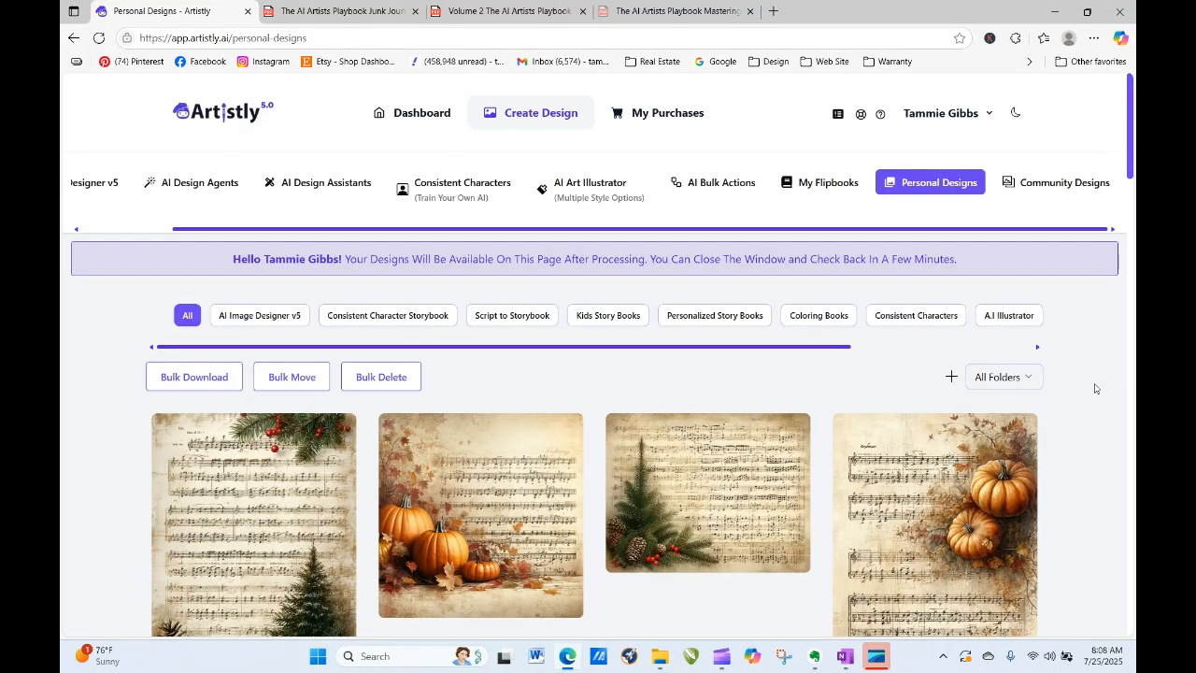
left_click(1021, 376)
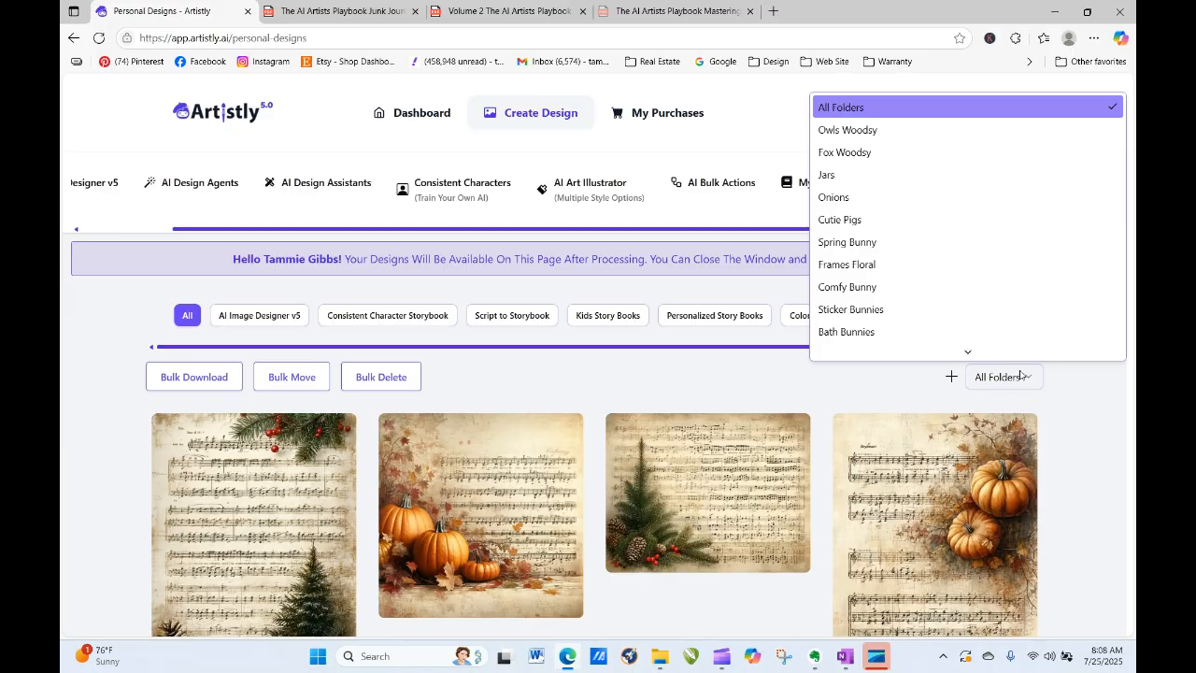
key("b")
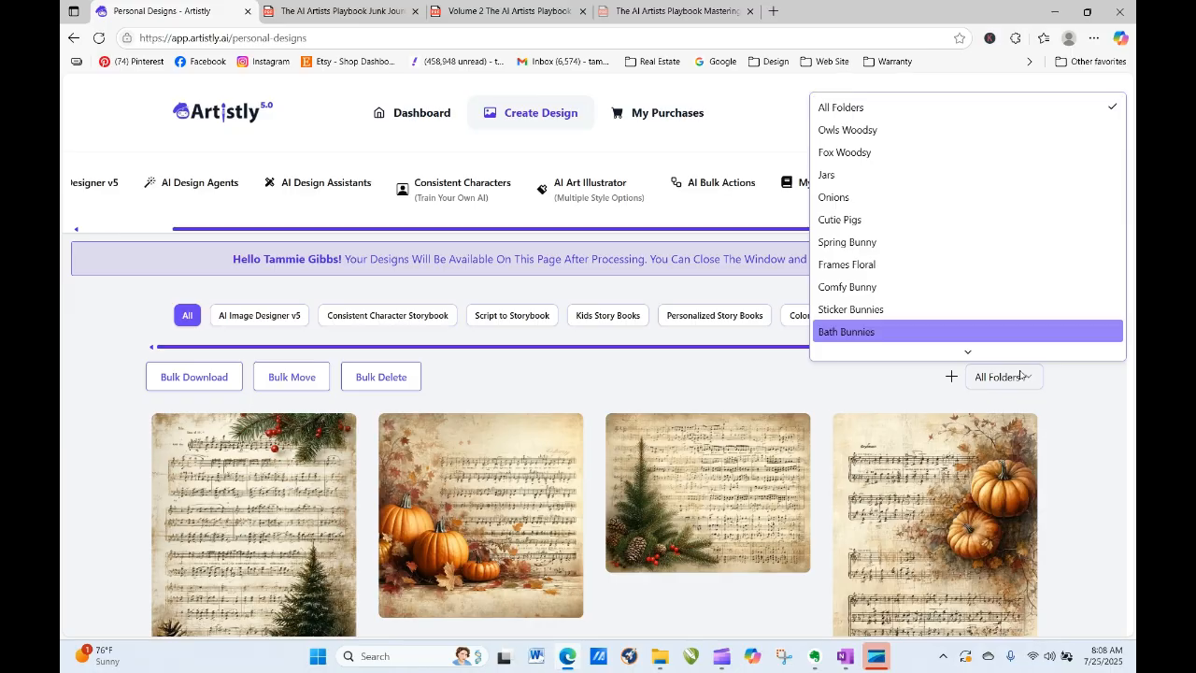
left_click(1048, 287)
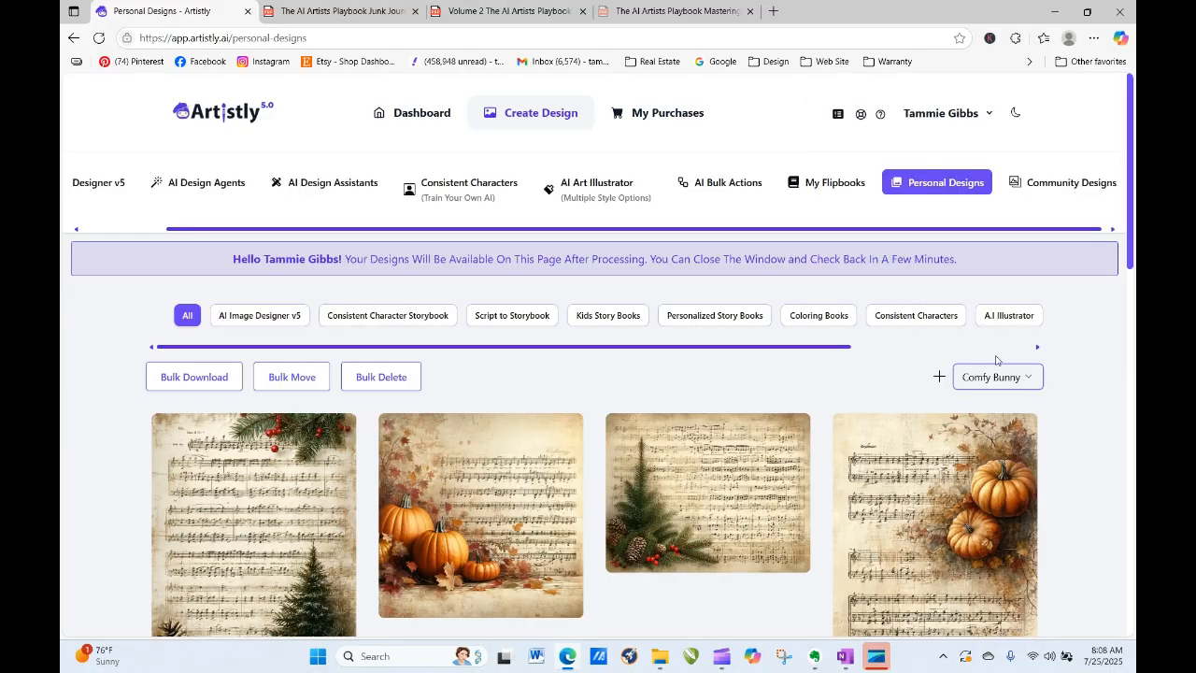
Step: Filter the personal designs to the Papers and Backgrounds folder
left_click(1011, 379)
key("b")
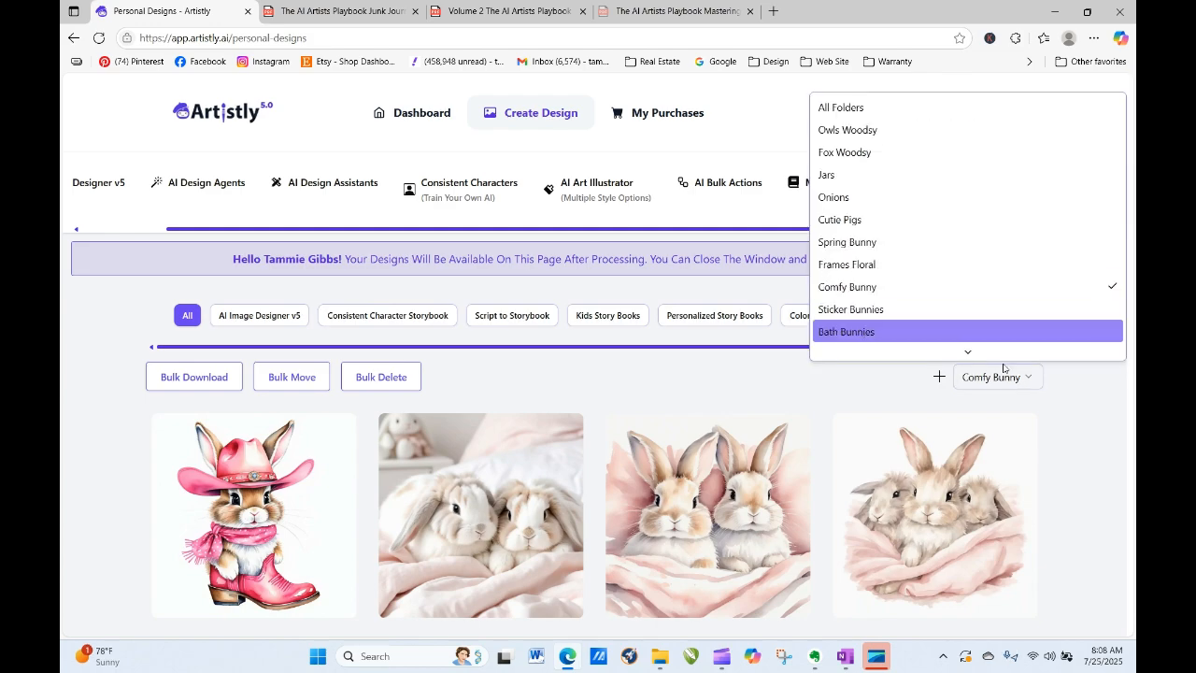
scroll(978, 355, "down", 10)
scroll(978, 355, "down", 10)
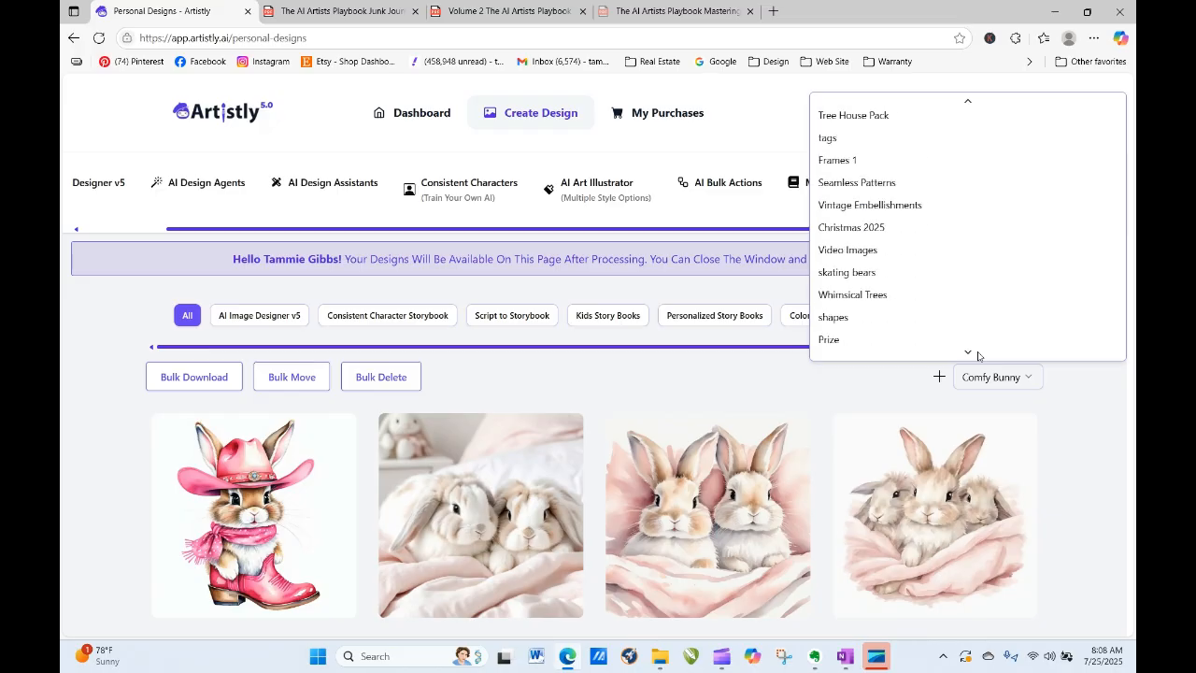
scroll(961, 315, "down", 5)
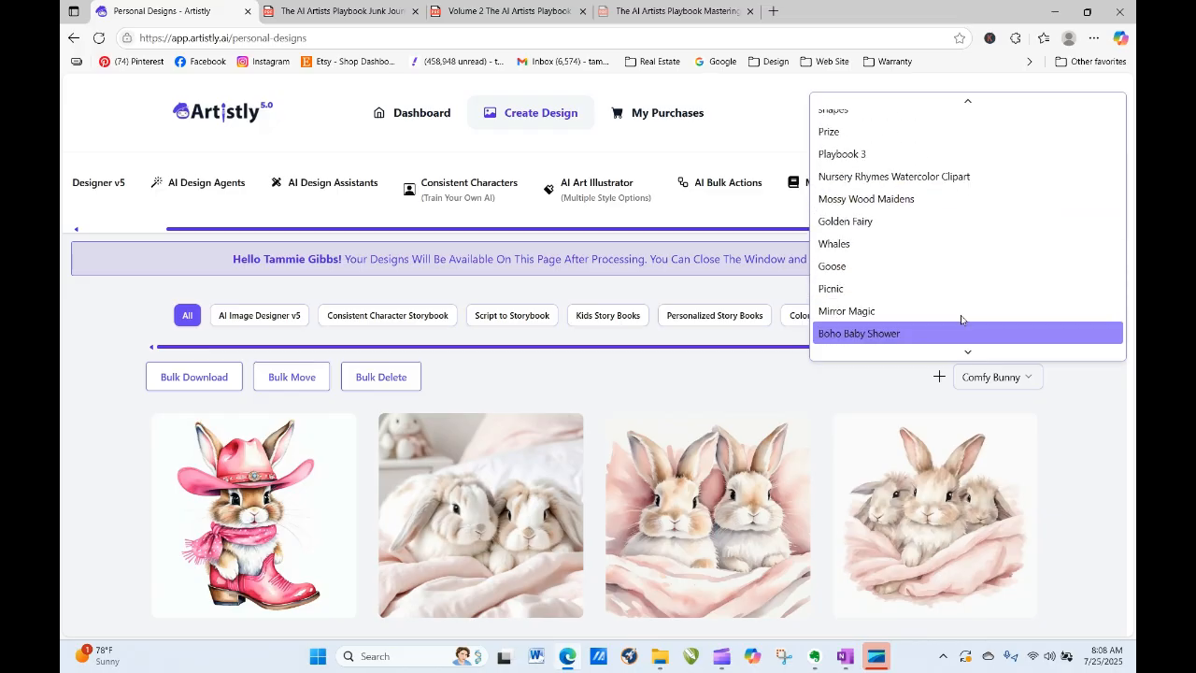
scroll(960, 318, "up", 20)
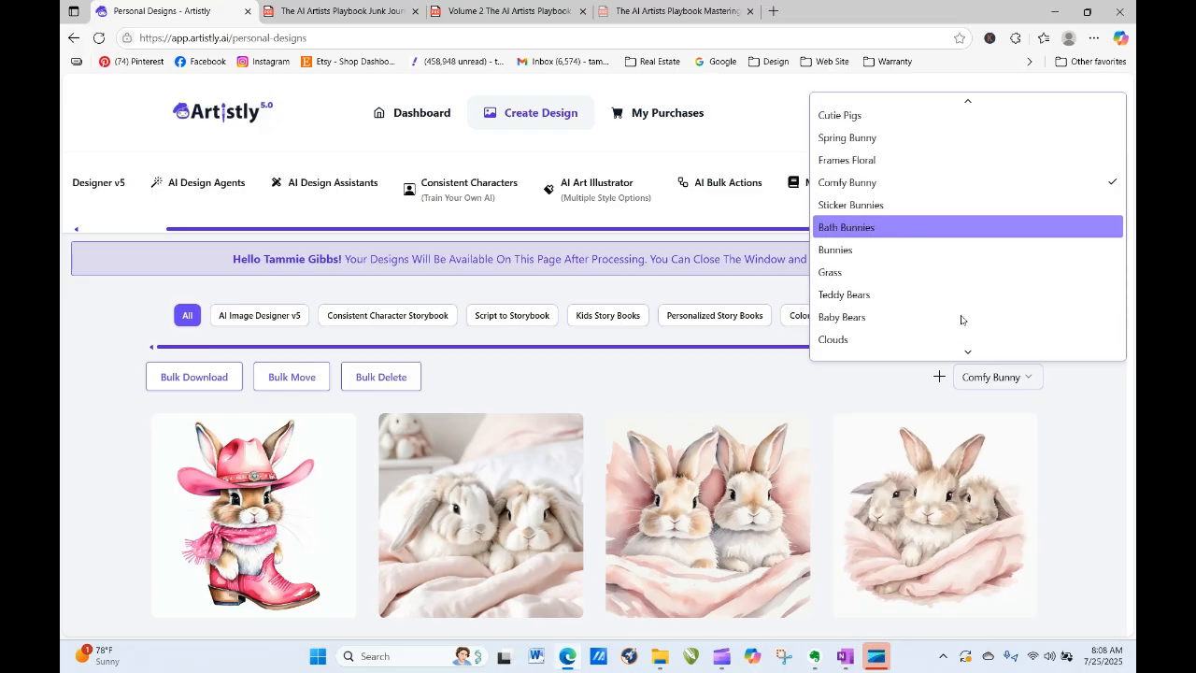
key("Down")
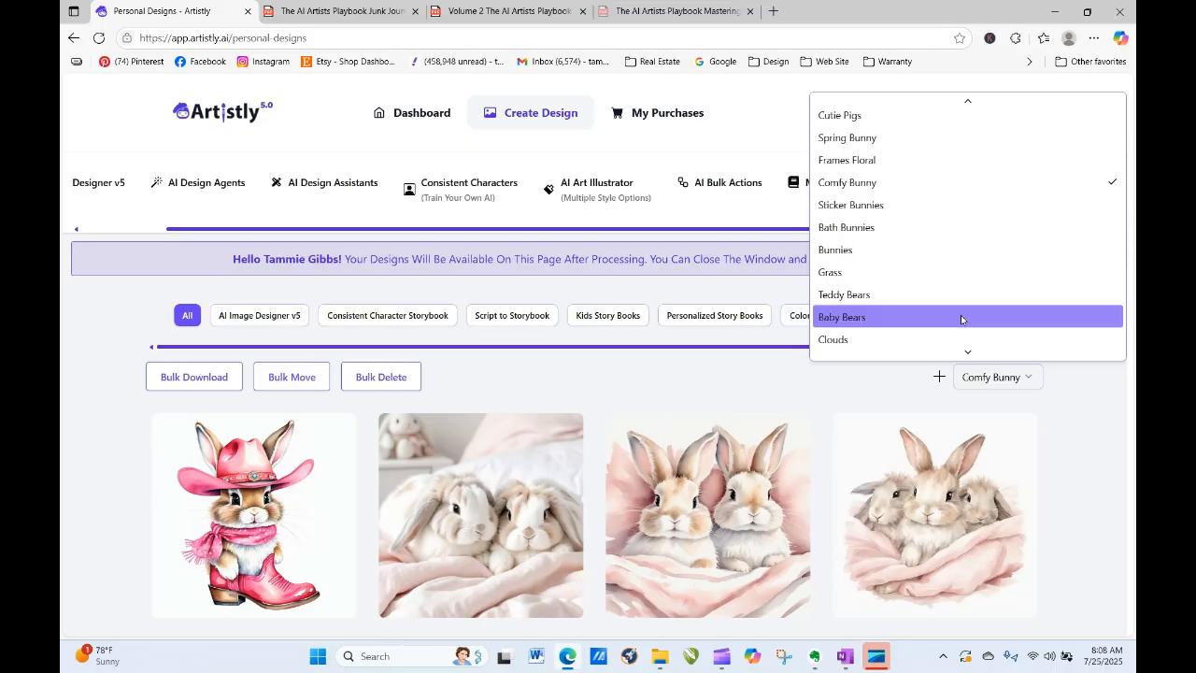
mouse_move(968, 348)
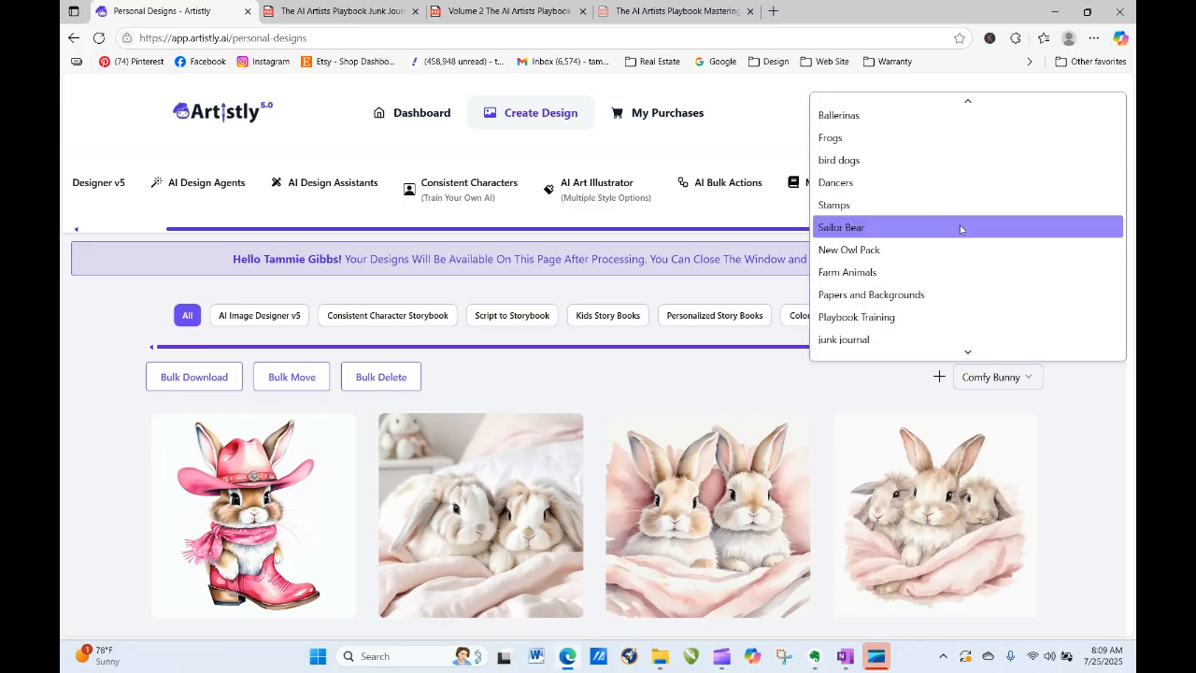
left_click(961, 294)
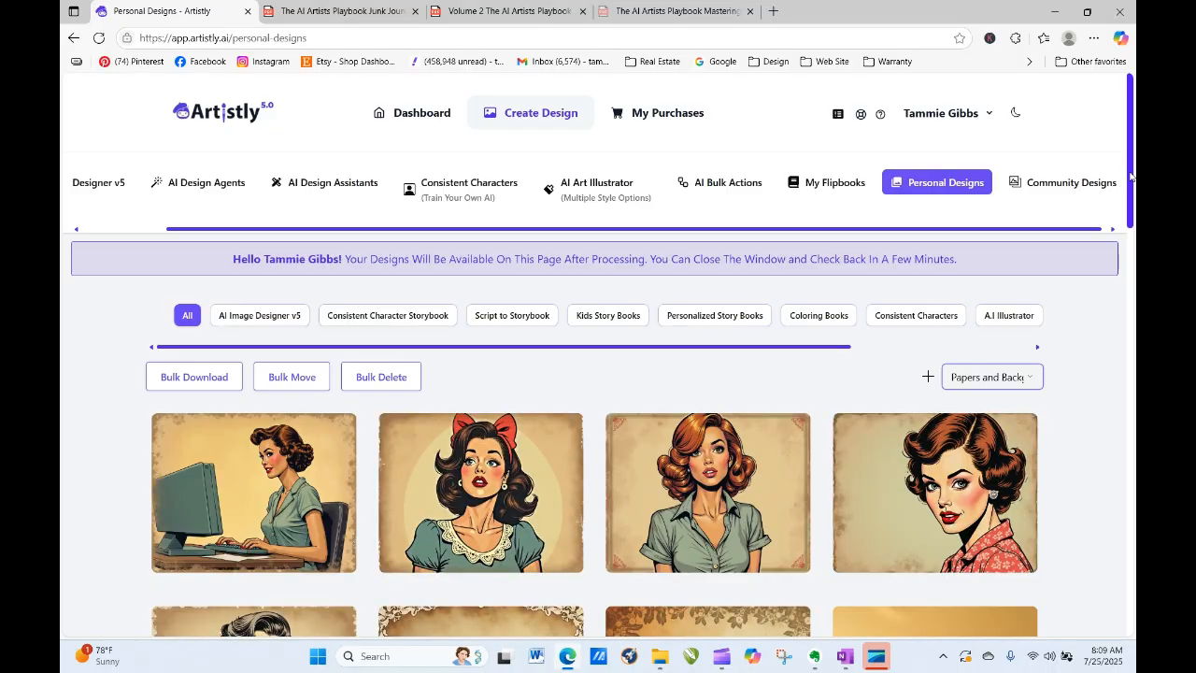
Step: Load further batches of the folder's designs and look through them for the old aged-paper and sheet music backgrounds
left_click_drag(1130, 176, 1133, 584)
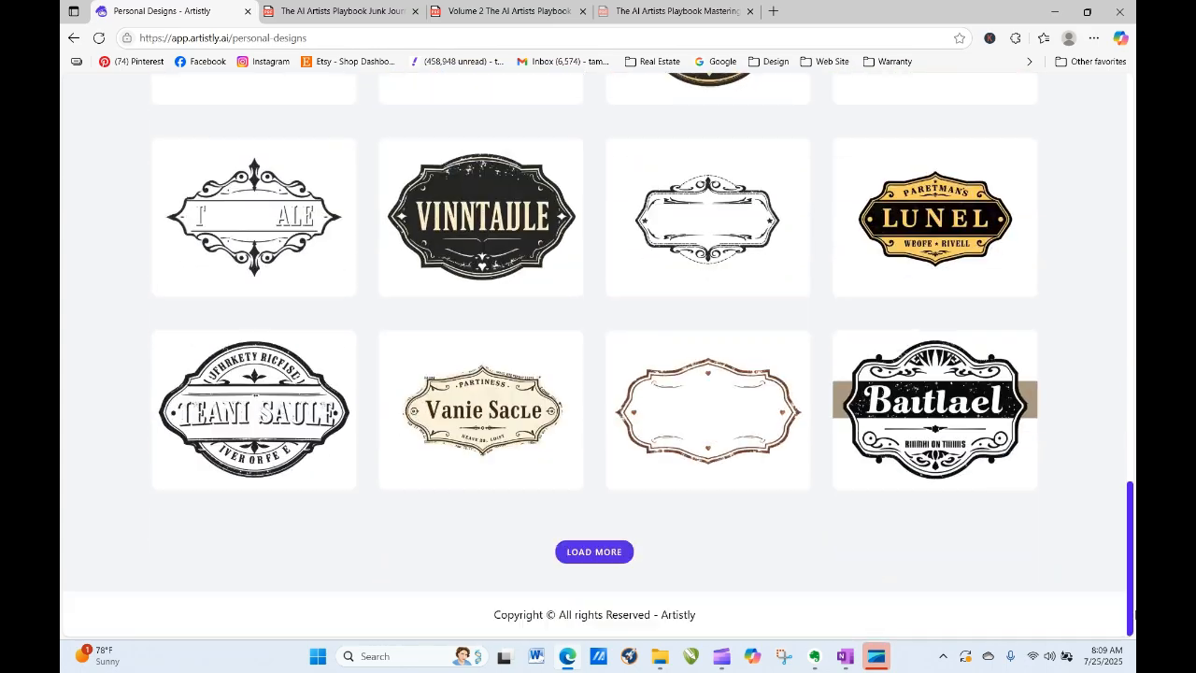
left_click(625, 555)
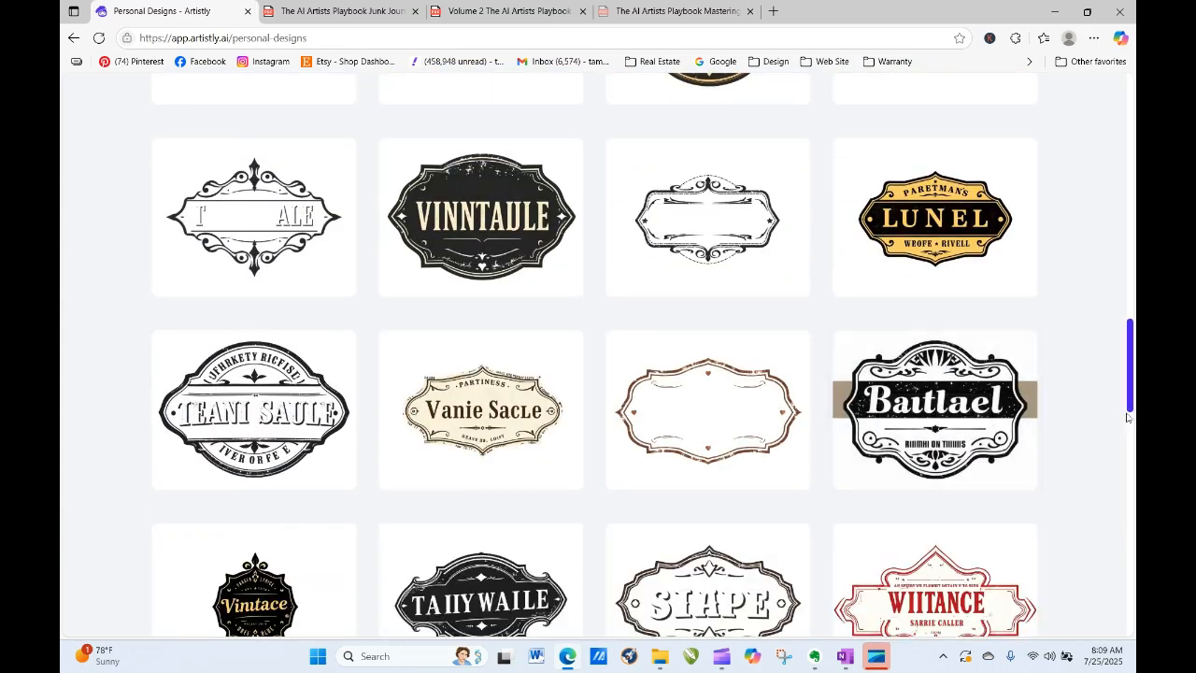
left_click_drag(1131, 350, 1131, 572)
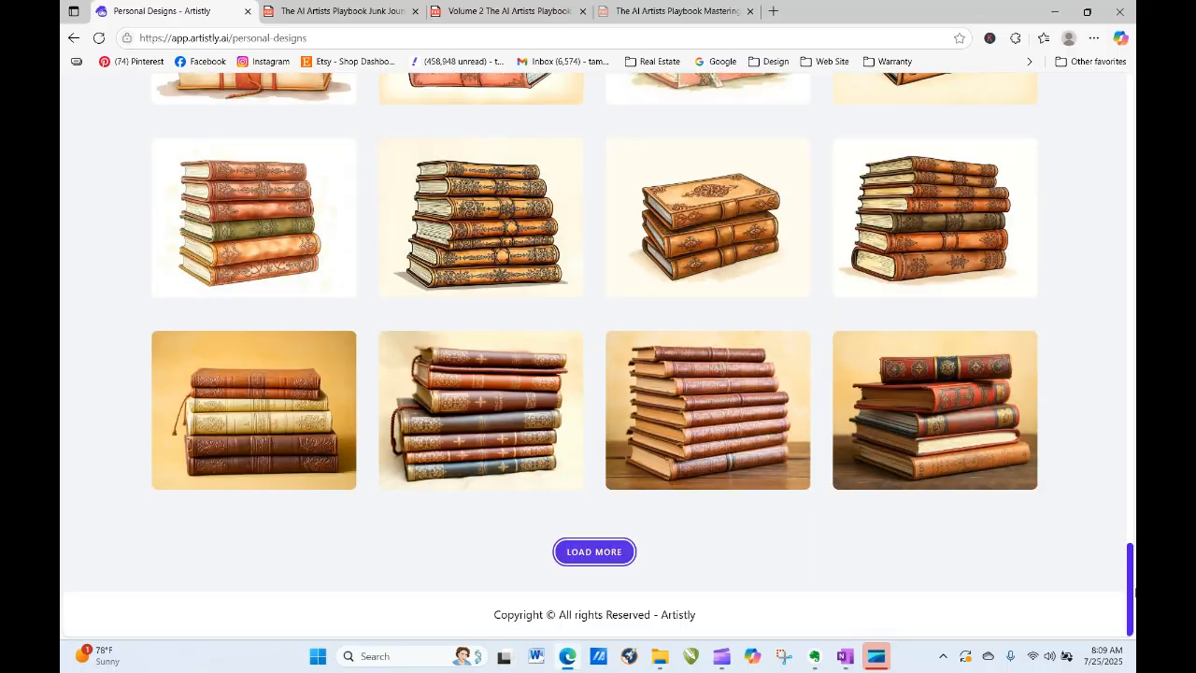
left_click(615, 546)
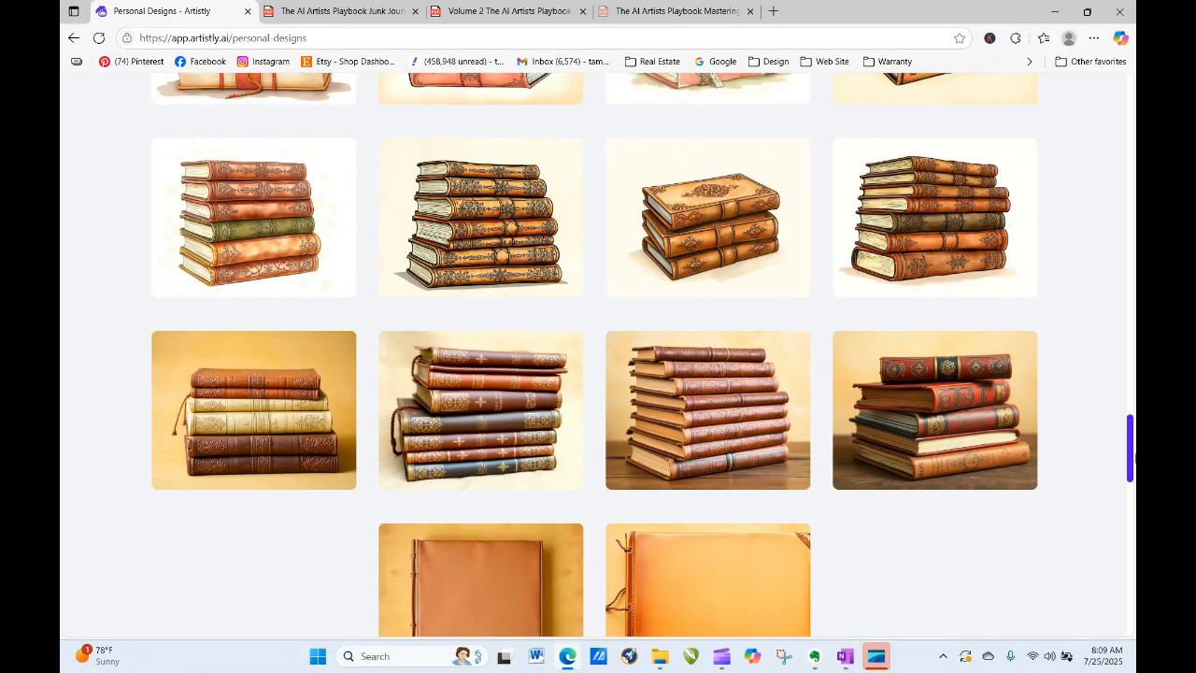
left_click_drag(1131, 412, 1127, 607)
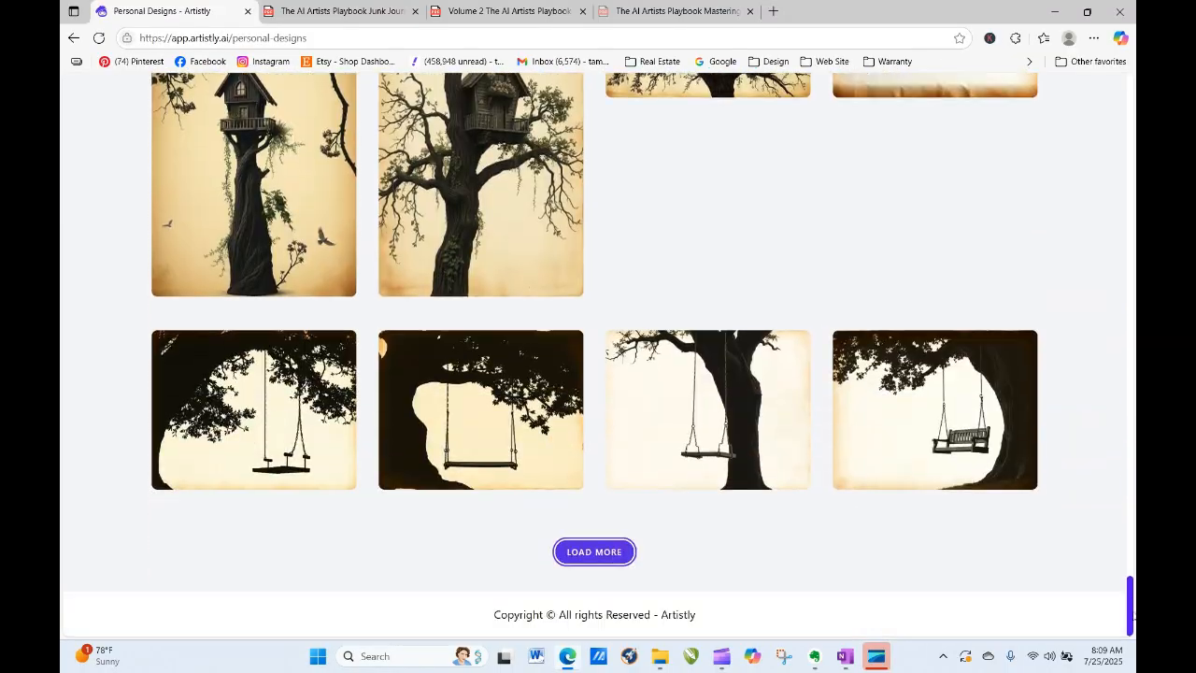
left_click(628, 549)
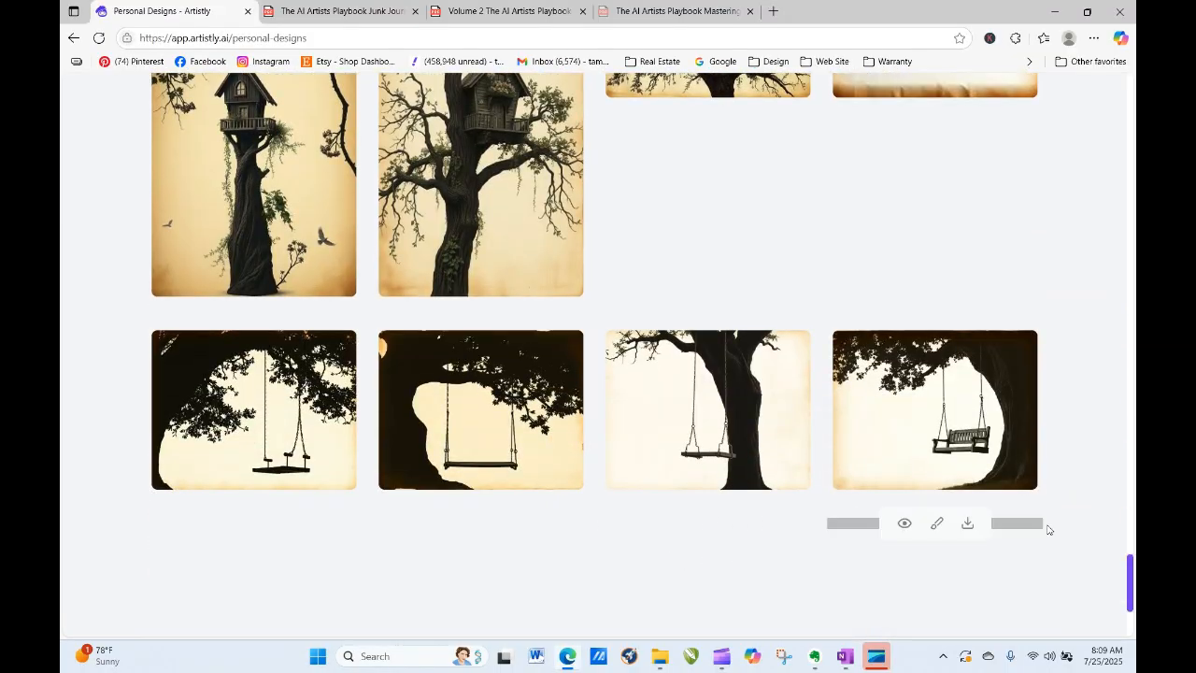
scroll(1130, 512, "down", 2)
scroll(1130, 512, "down", 10)
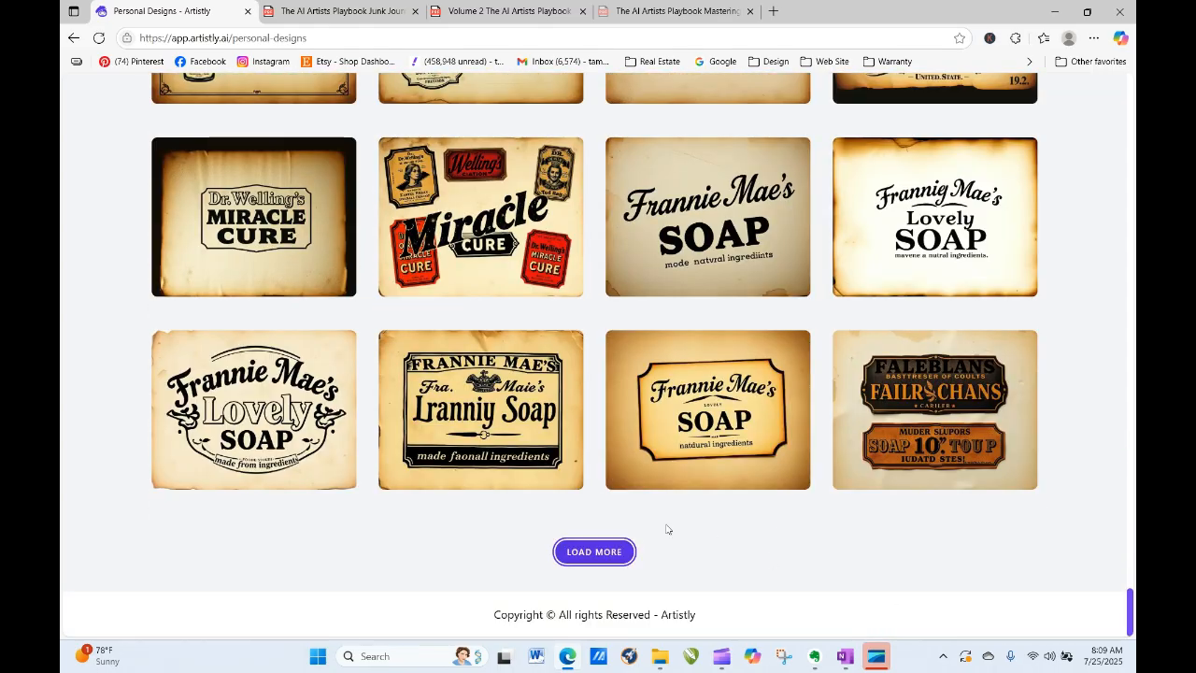
left_click(608, 552)
scroll(1131, 519, "down", 10)
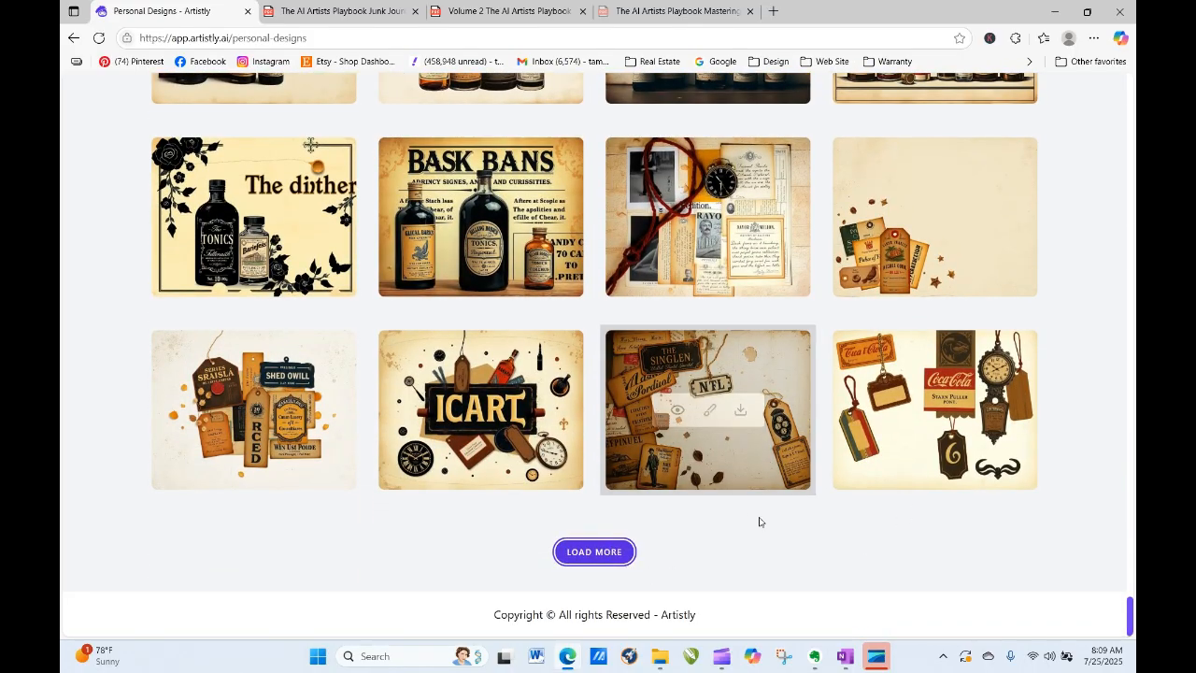
left_click(584, 553)
left_click_drag(1131, 535, 1132, 622)
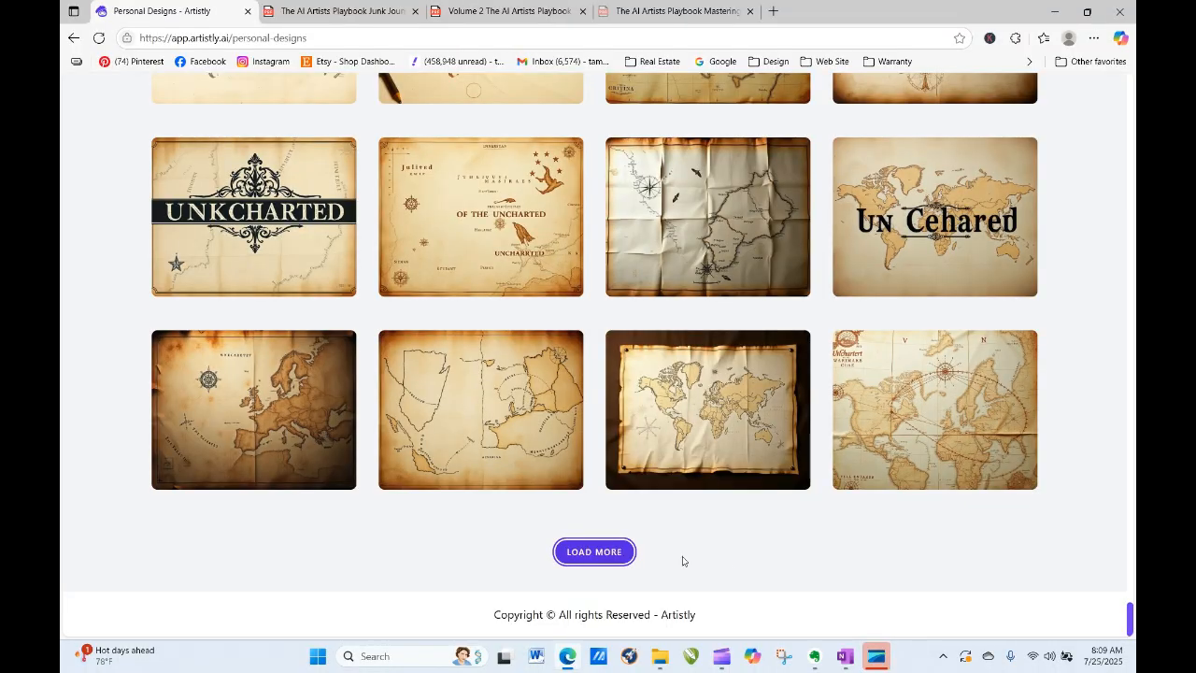
left_click(621, 549)
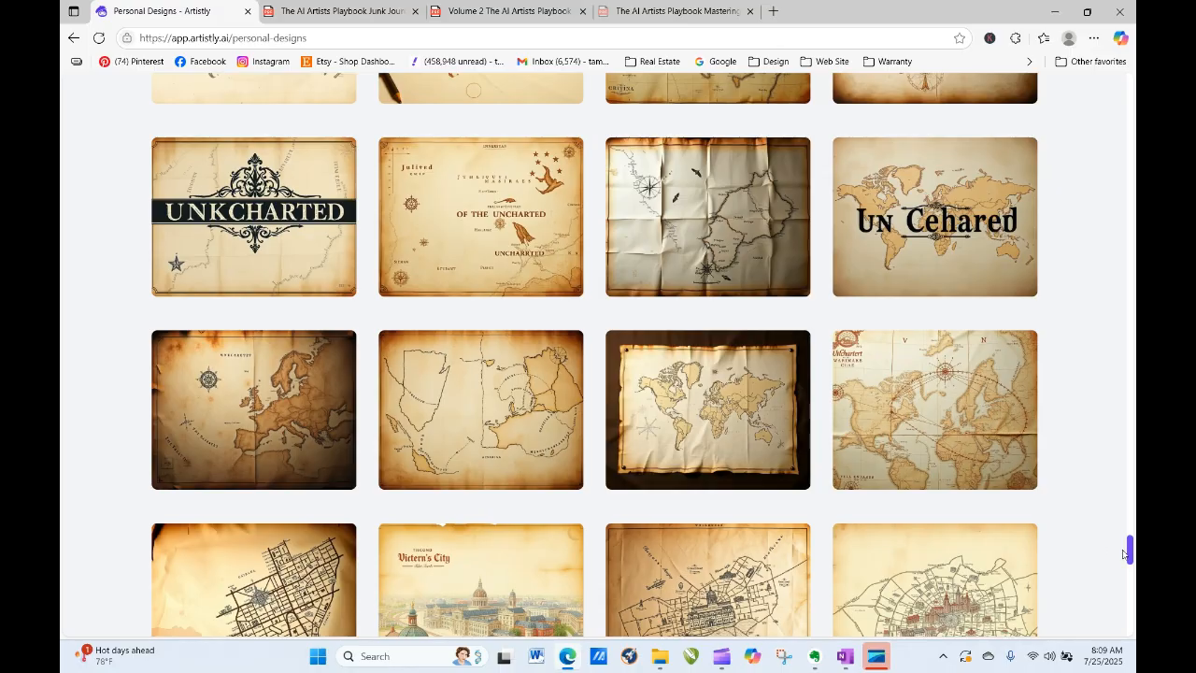
left_click_drag(1125, 554, 1132, 647)
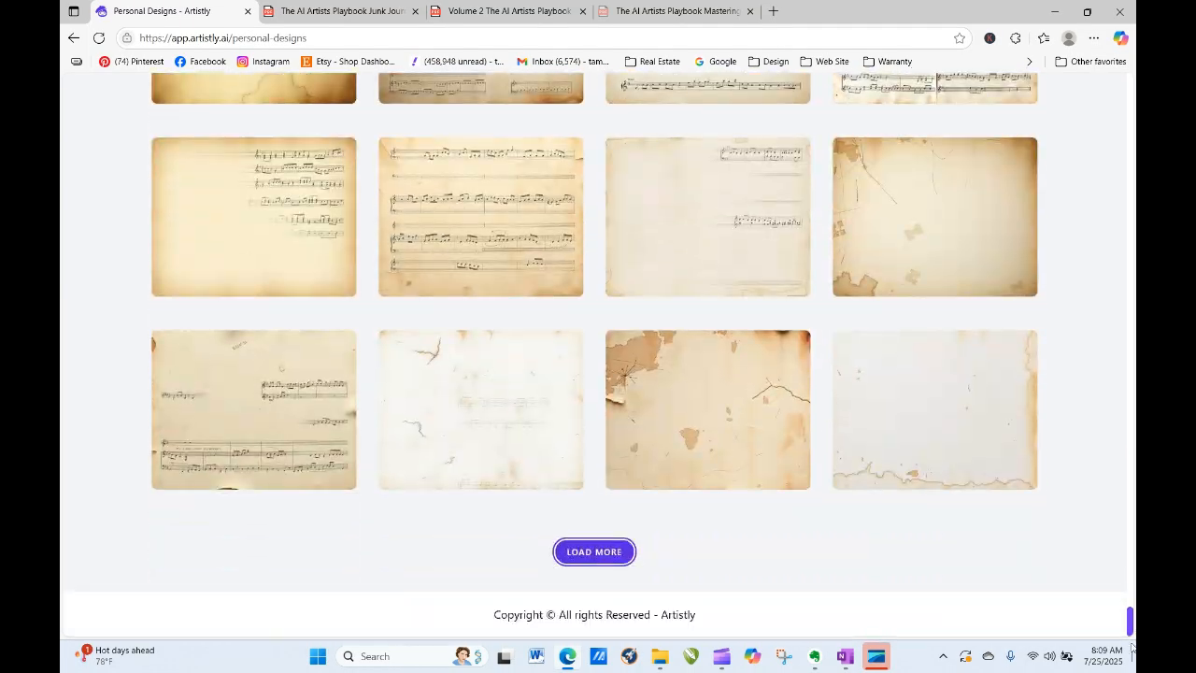
Step: Copy the full design prompt of the 4:3 cracked and stained aged-paper background, and close its details
mouse_move(653, 463)
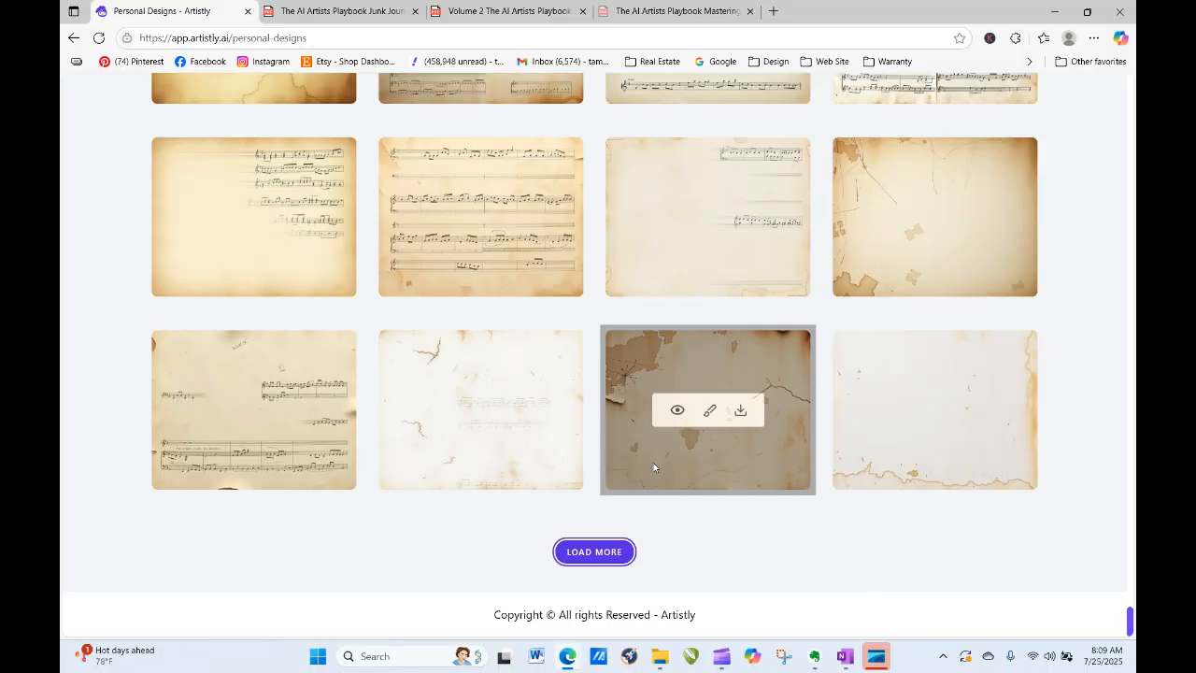
left_click(677, 411)
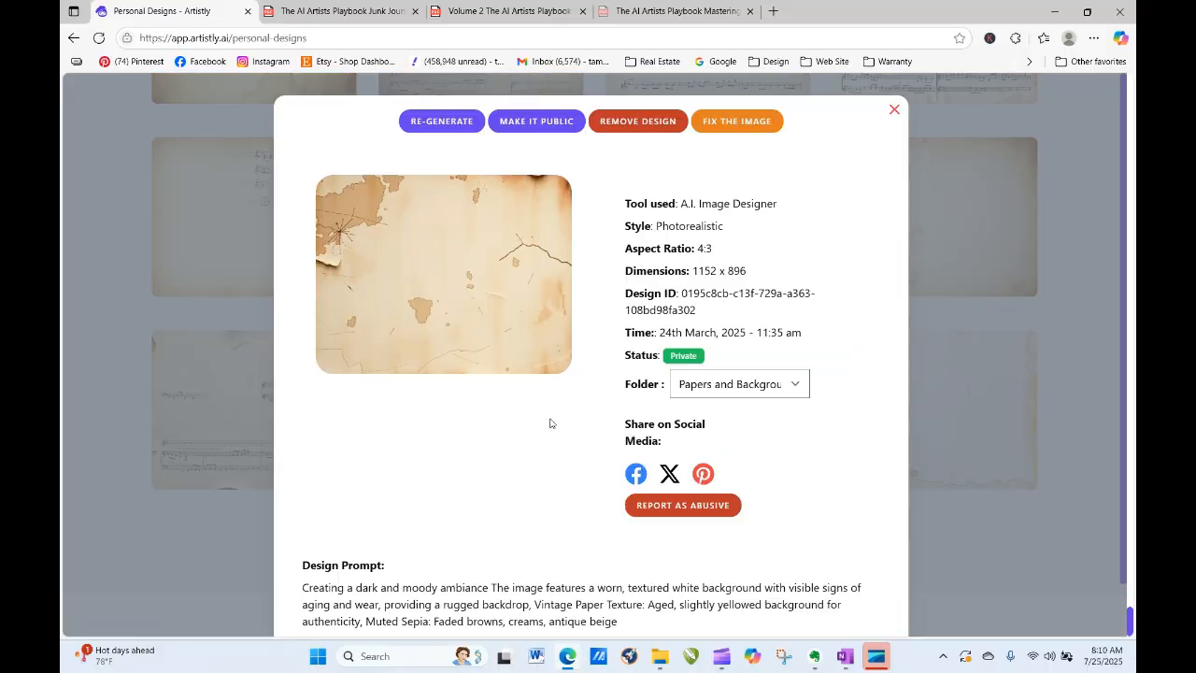
left_click_drag(289, 589, 567, 549)
right_click(567, 549)
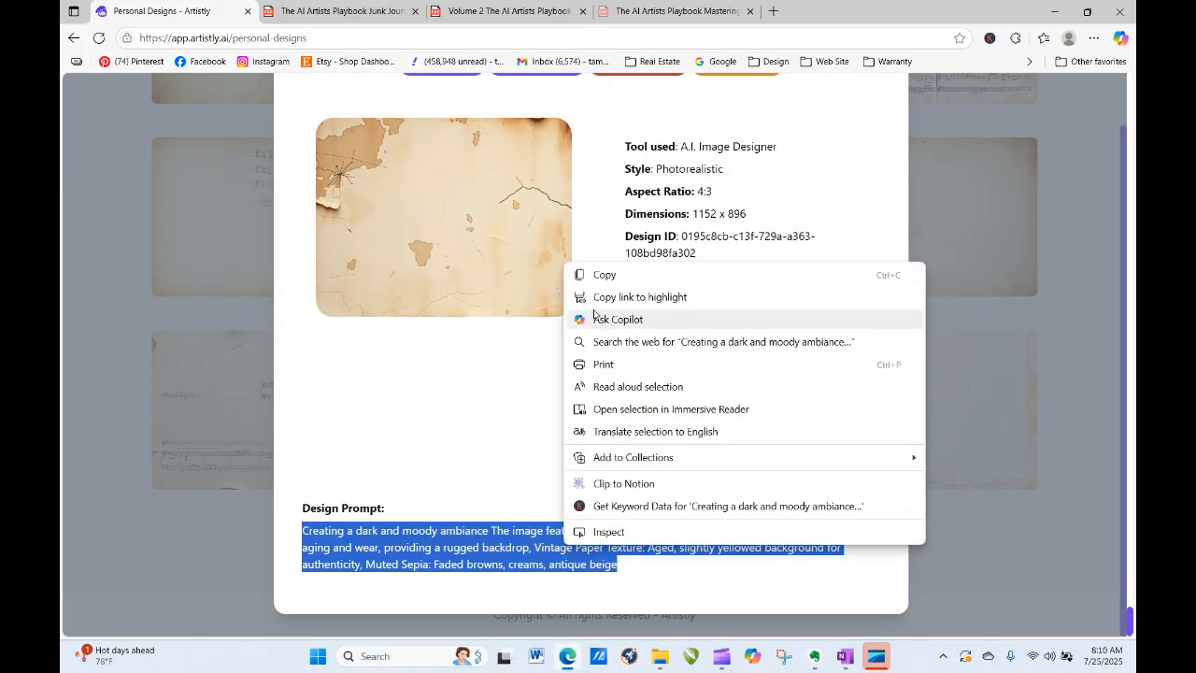
left_click(638, 270)
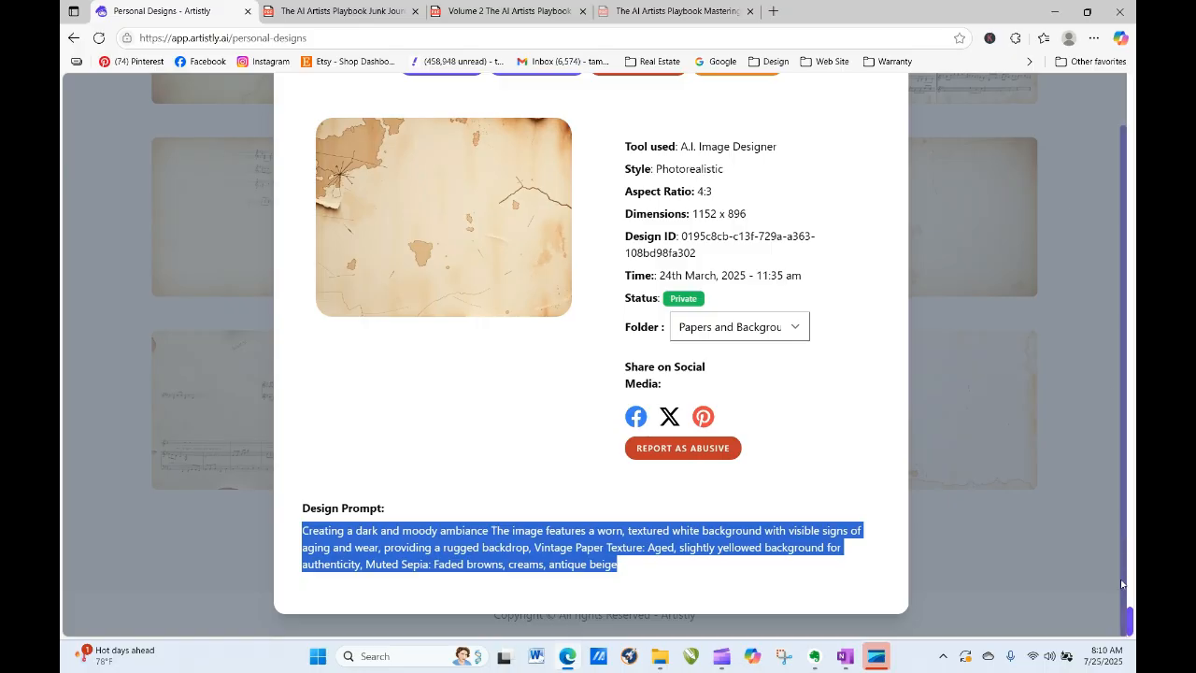
left_click_drag(1124, 585, 1127, 150)
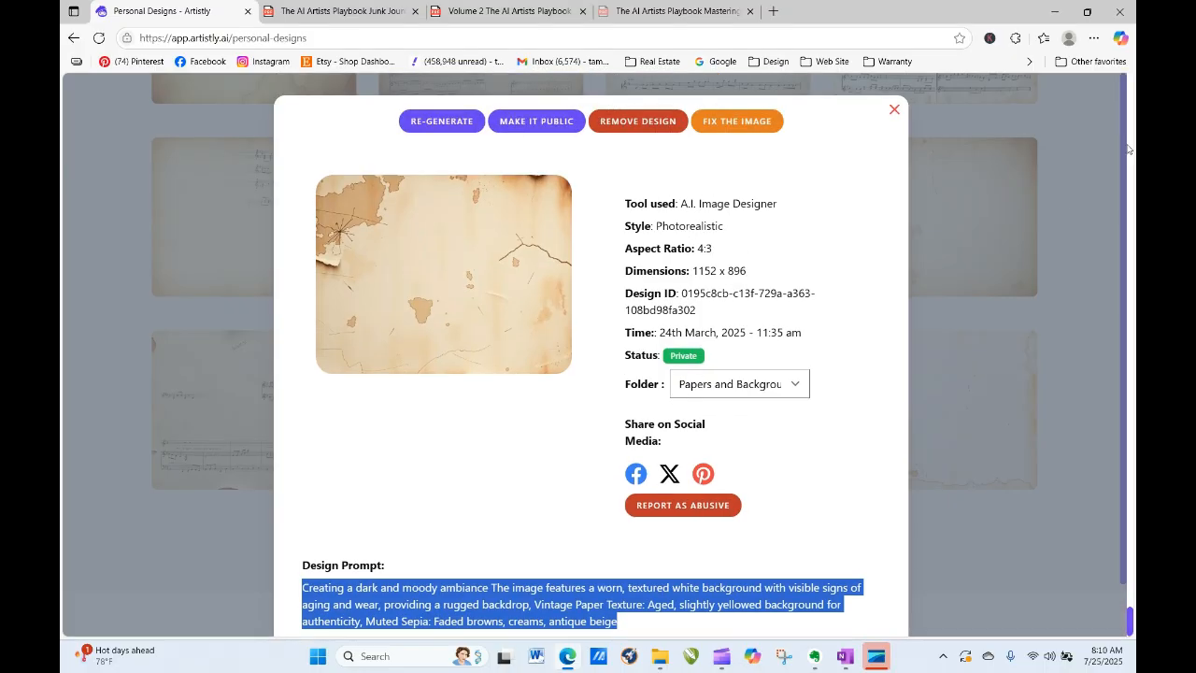
left_click(893, 114)
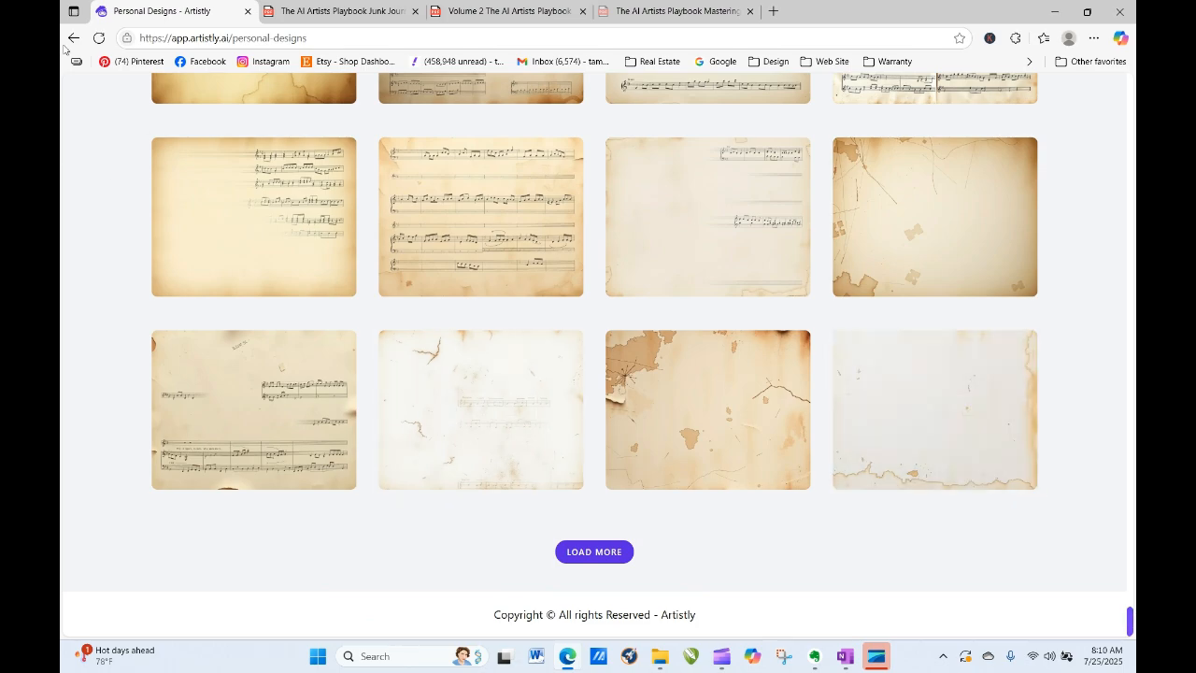
Step: Start an AI Image Designer v5 design in the Artistic Designer category and paste the copied dark, moody vintage paper background prompt
left_click(98, 37)
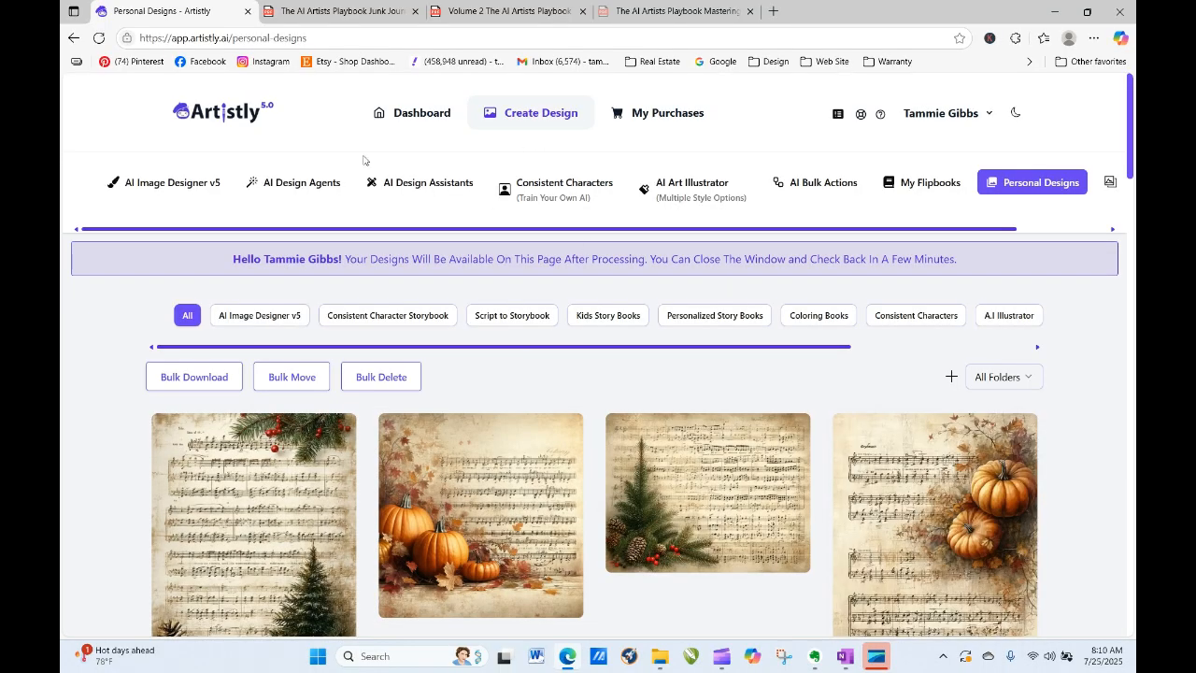
left_click(172, 184)
left_click(313, 362)
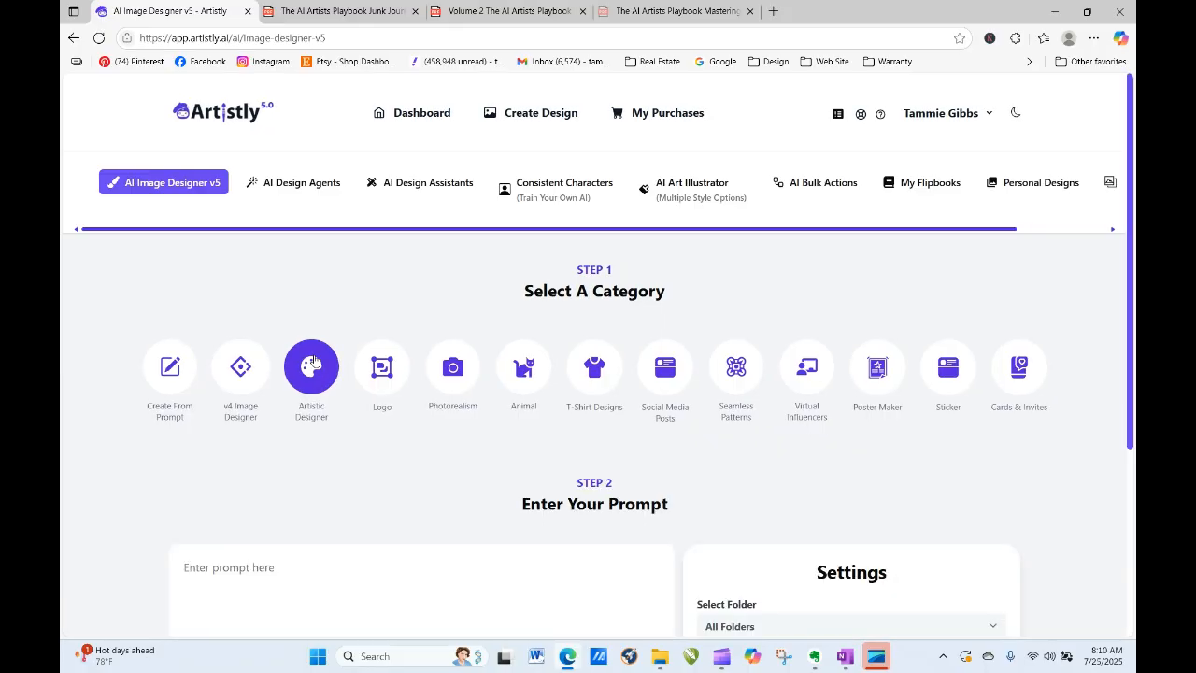
scroll(299, 345, "down", 3)
right_click(259, 282)
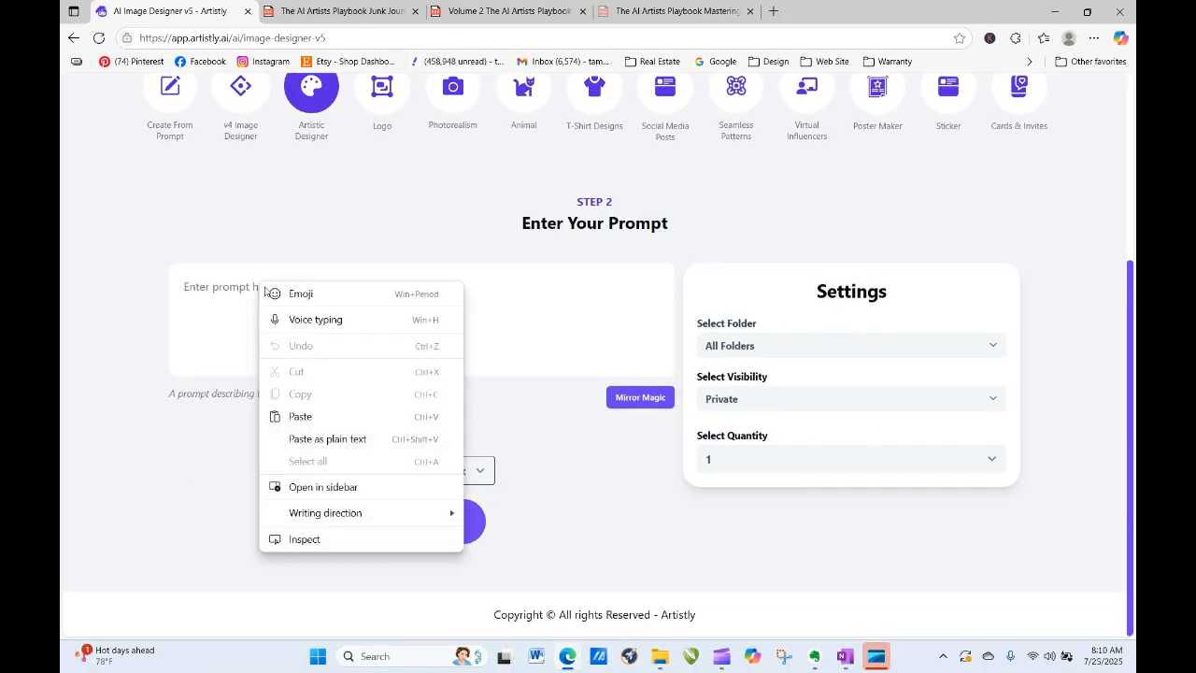
left_click(299, 414)
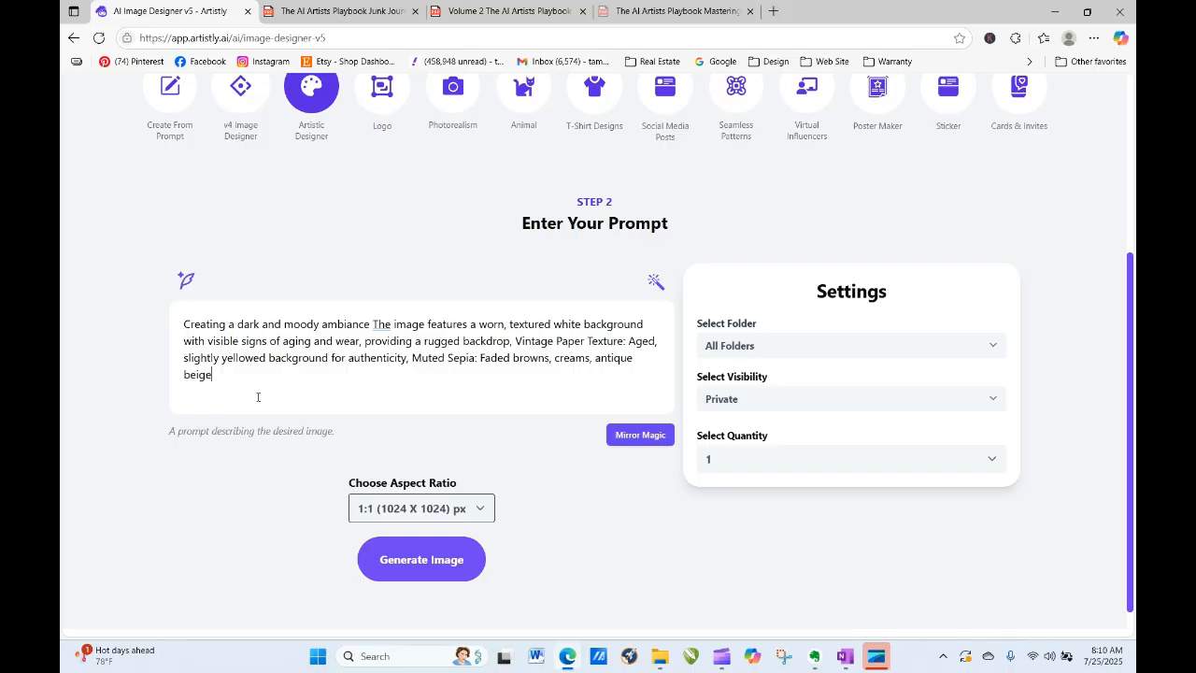
Step: In the Junk Journal playbook PDF, copy "romantic botanicals" from the Style & Theme Descriptors for focal points and journal cards
left_click(504, 12)
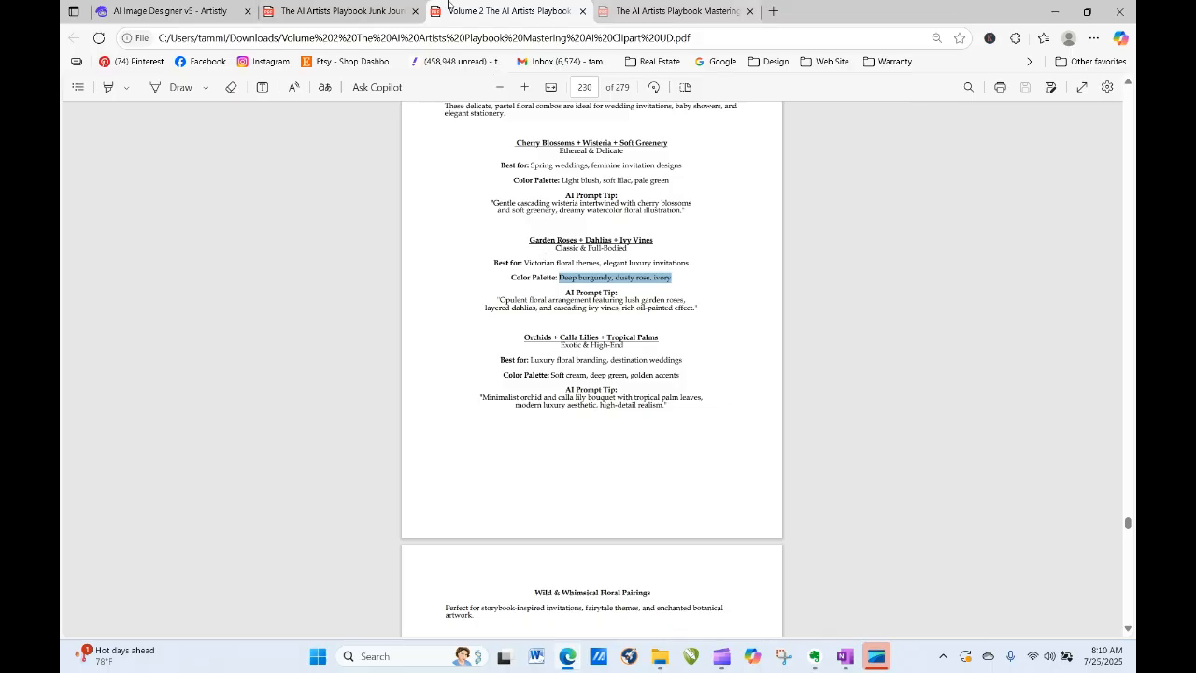
left_click(383, 12)
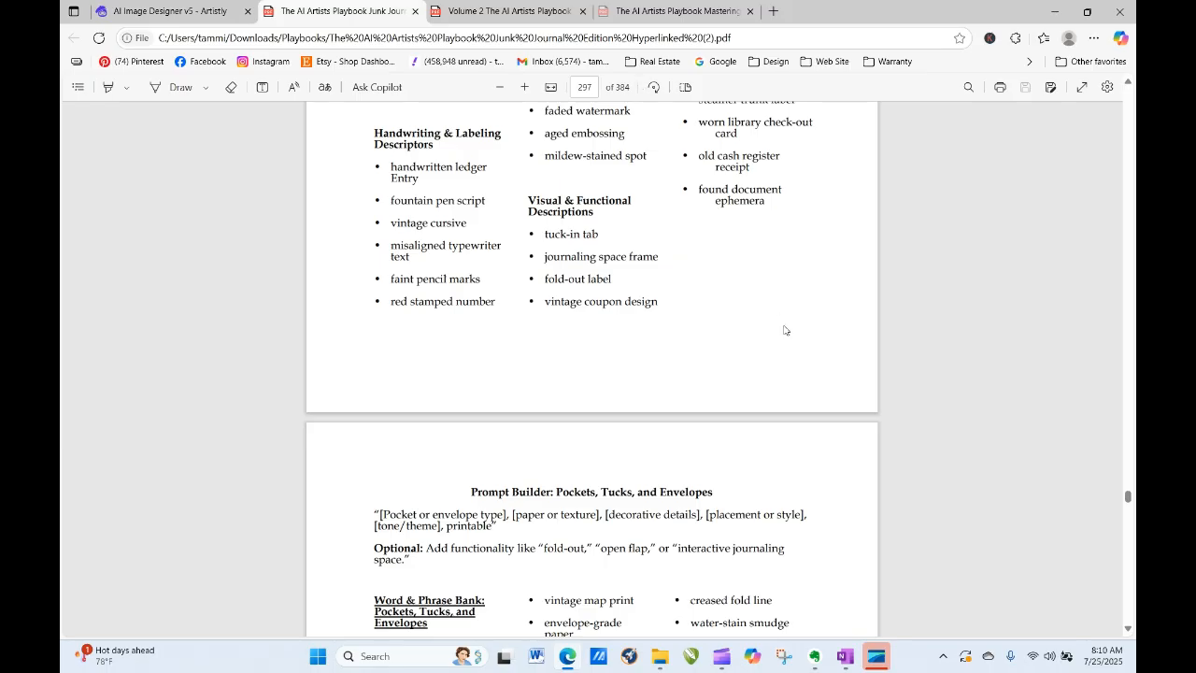
scroll(784, 329, "down", 3)
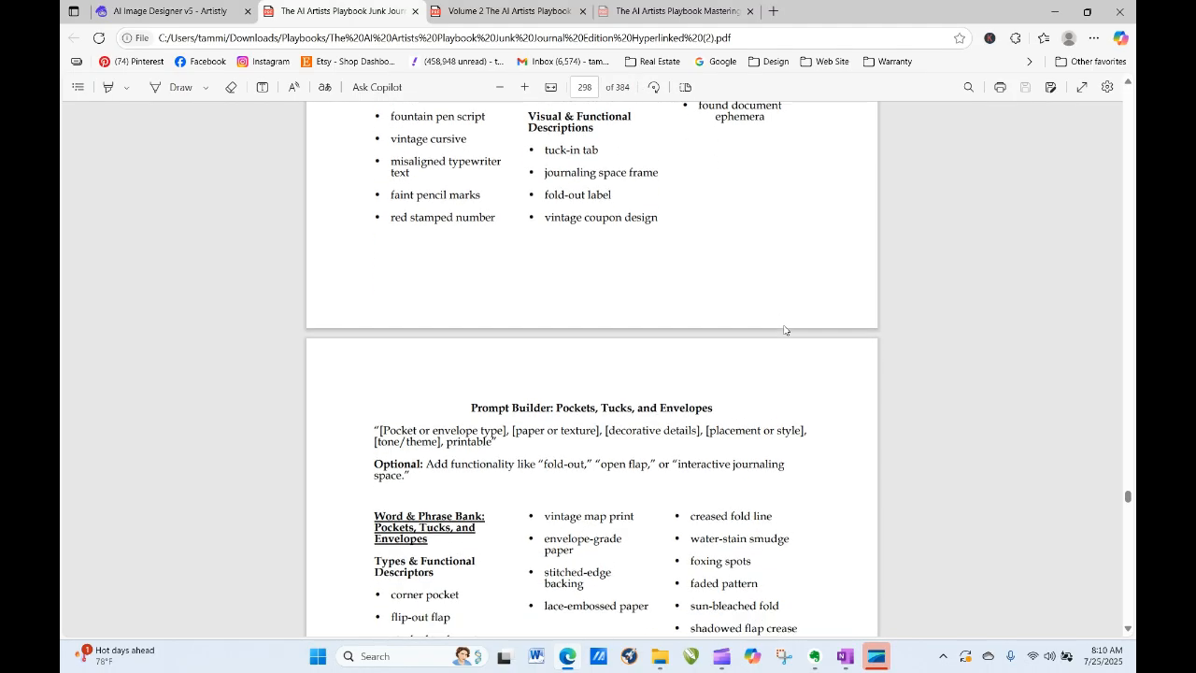
scroll(784, 330, "down", 15)
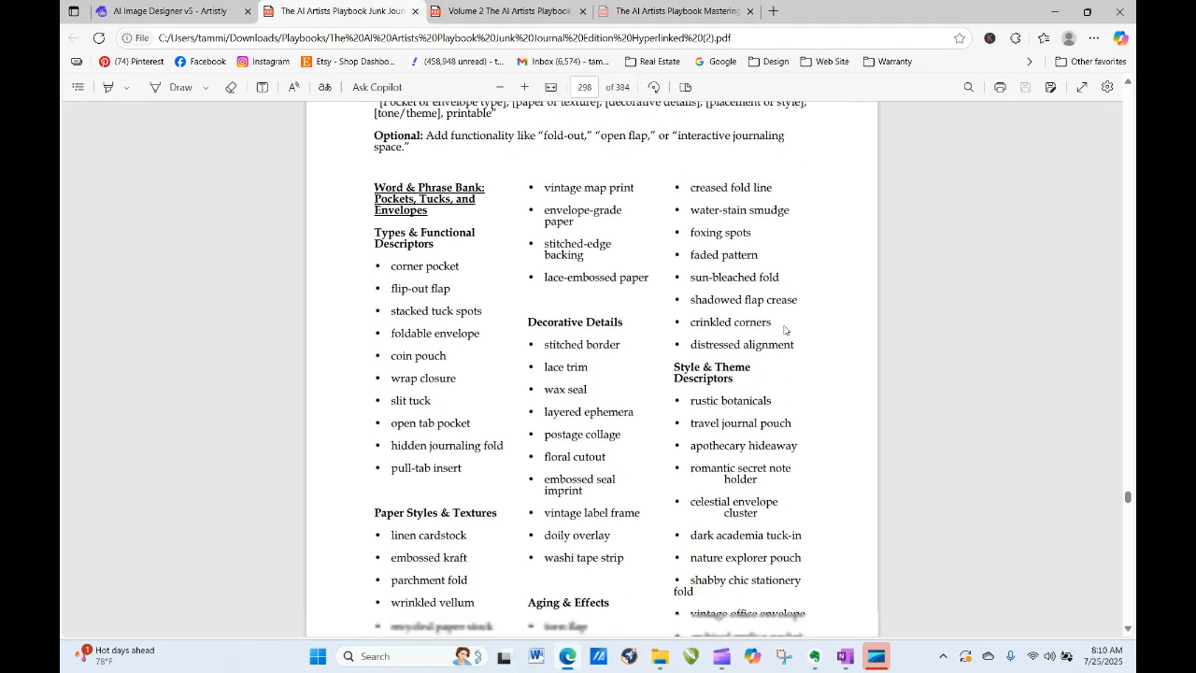
scroll(784, 330, "down", 3)
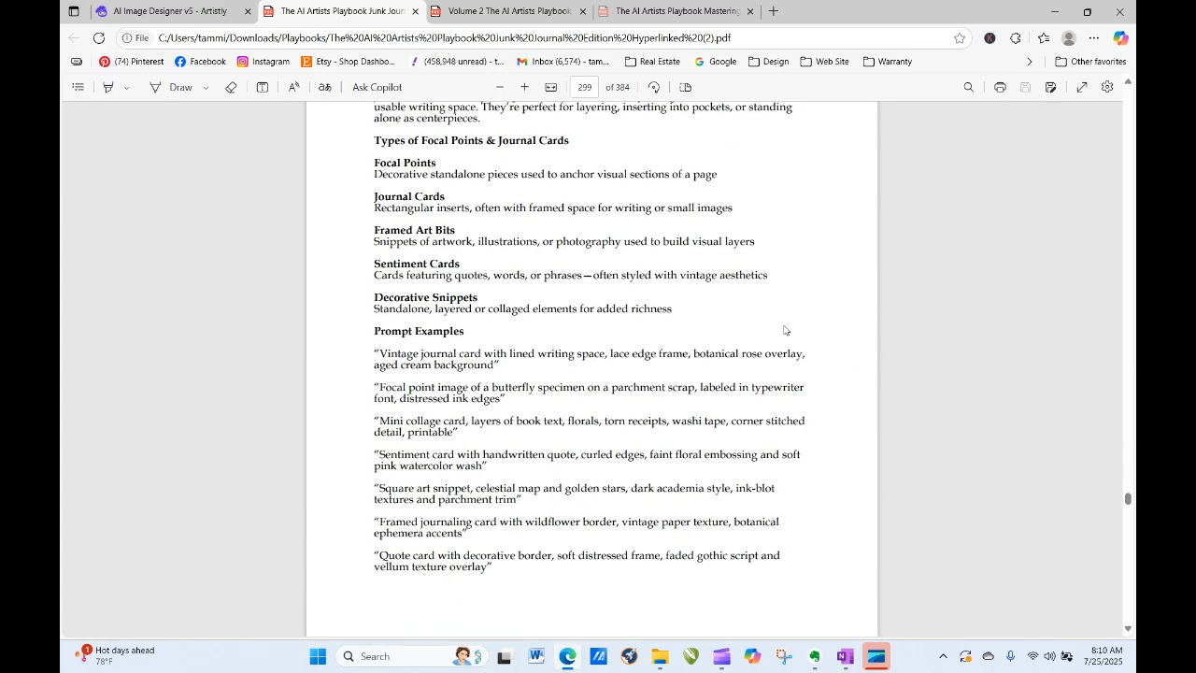
scroll(783, 329, "down", 3)
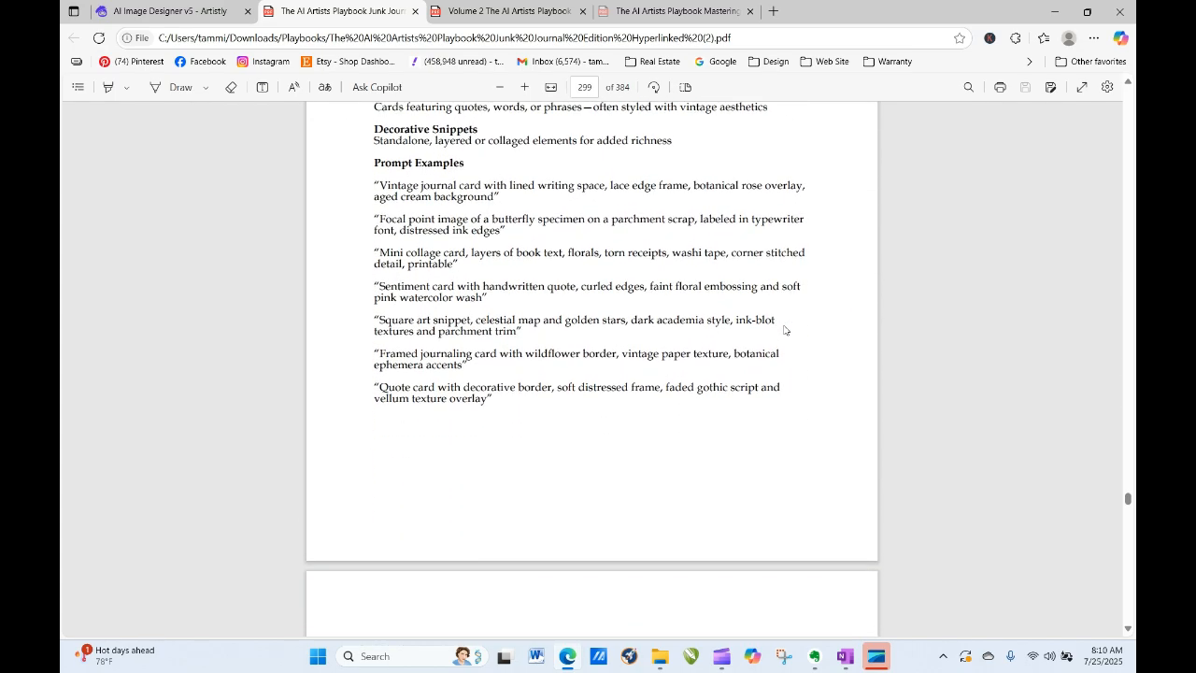
scroll(784, 330, "down", 3)
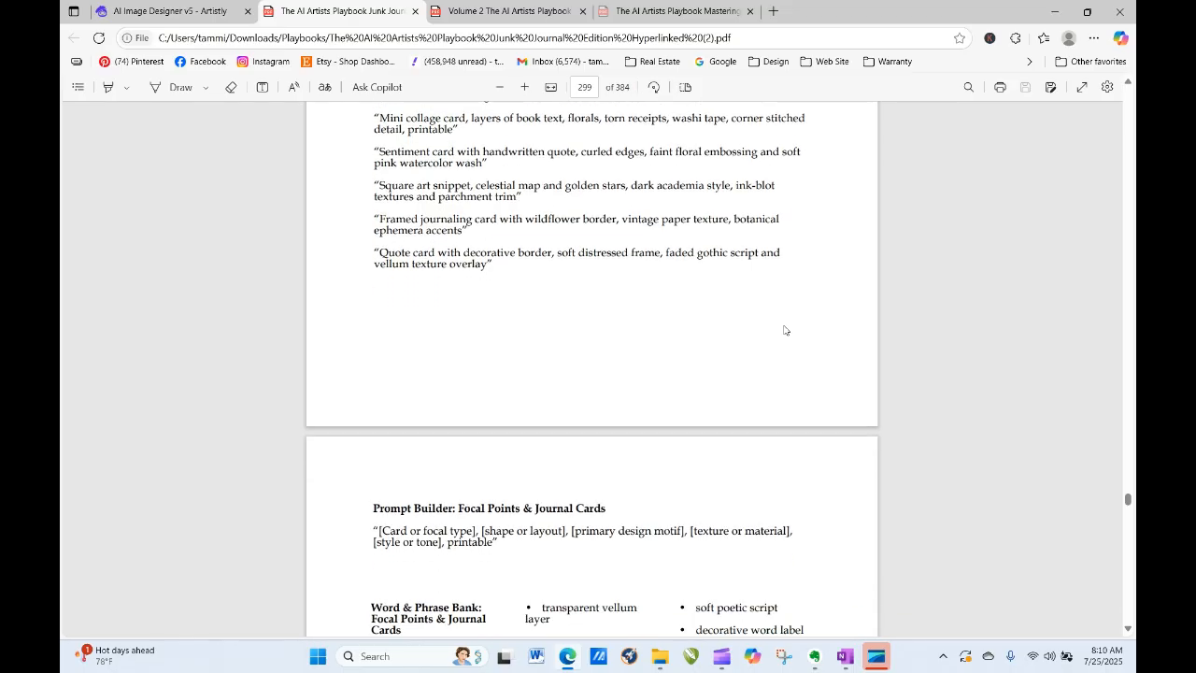
scroll(784, 329, "down", 5)
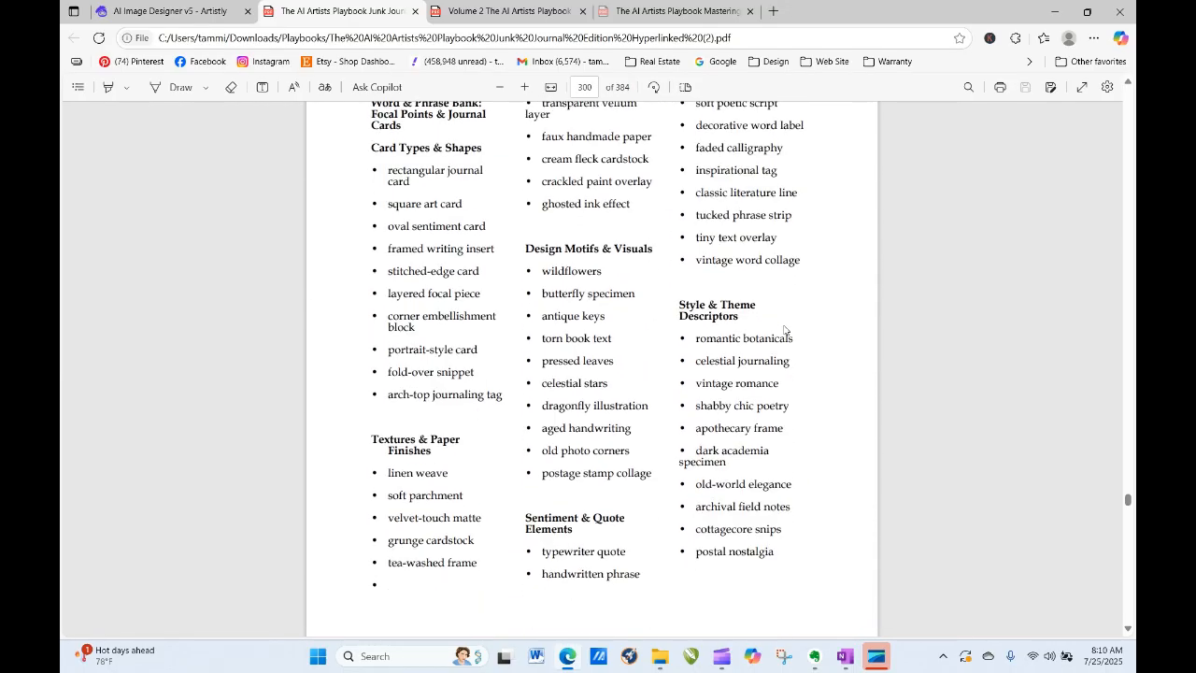
scroll(784, 329, "down", 1)
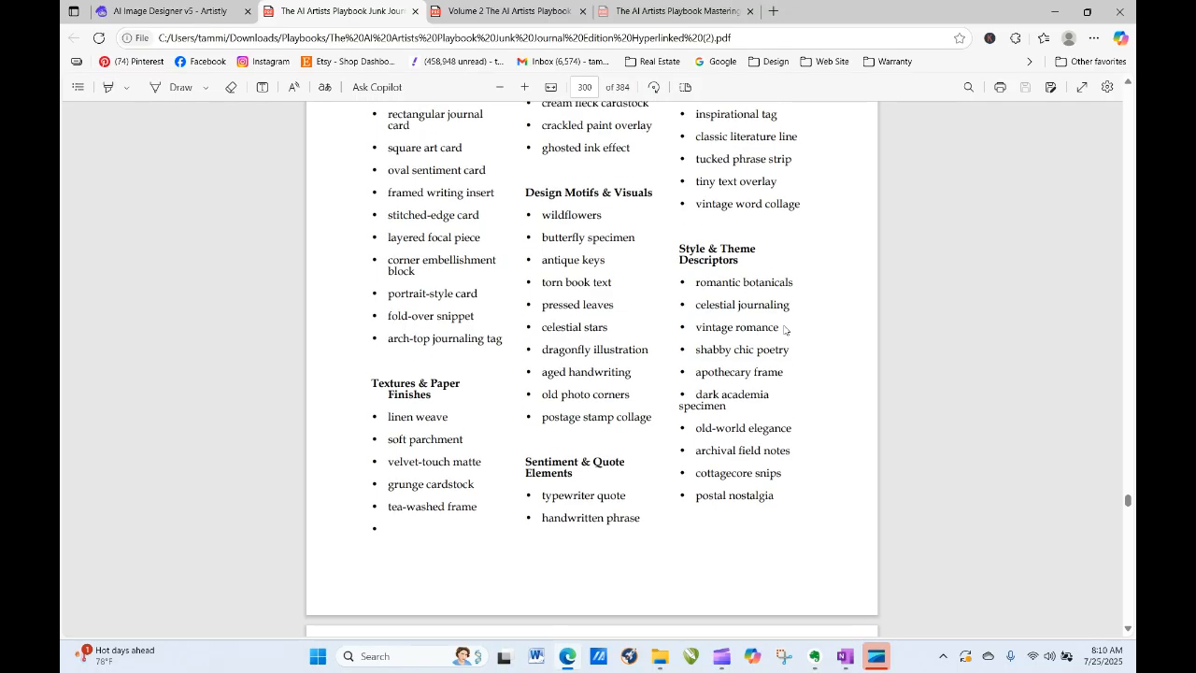
scroll(784, 329, "down", 1)
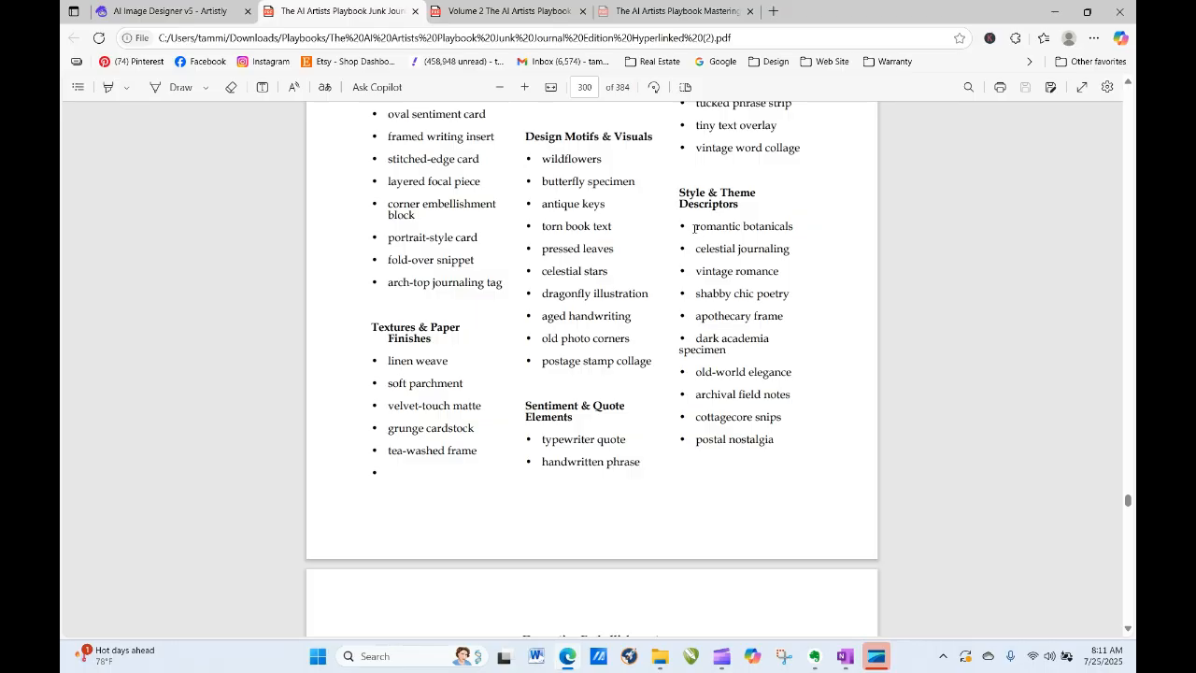
left_click_drag(694, 227, 789, 229)
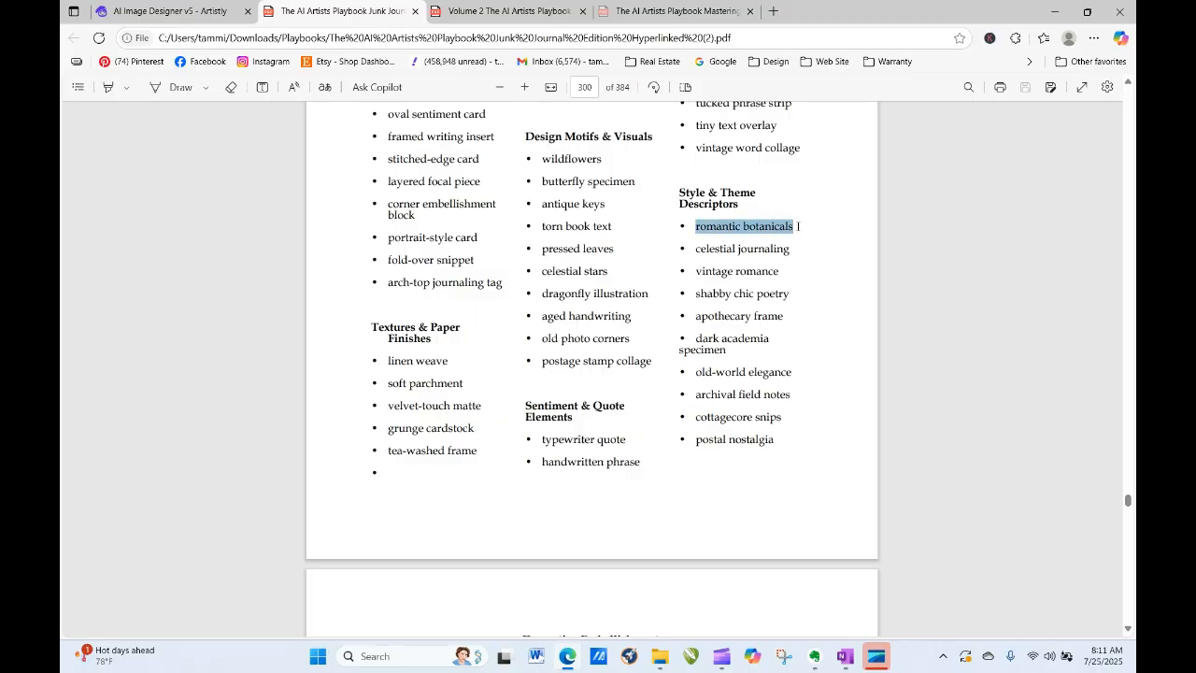
right_click(753, 228)
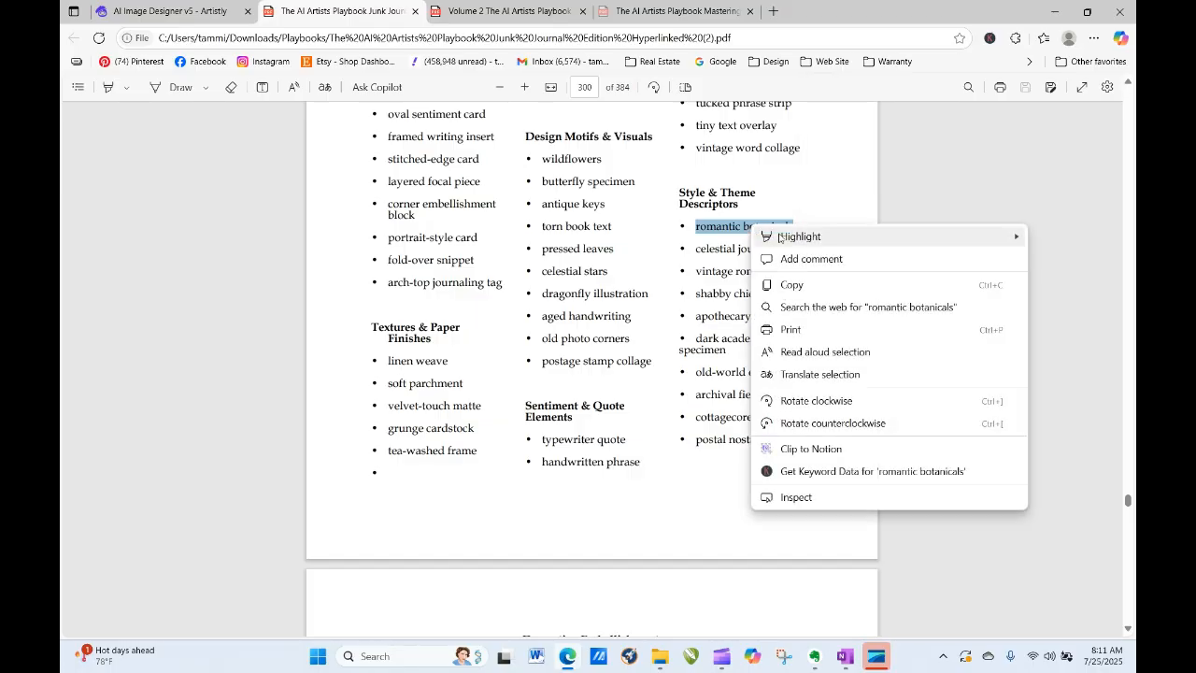
left_click(792, 286)
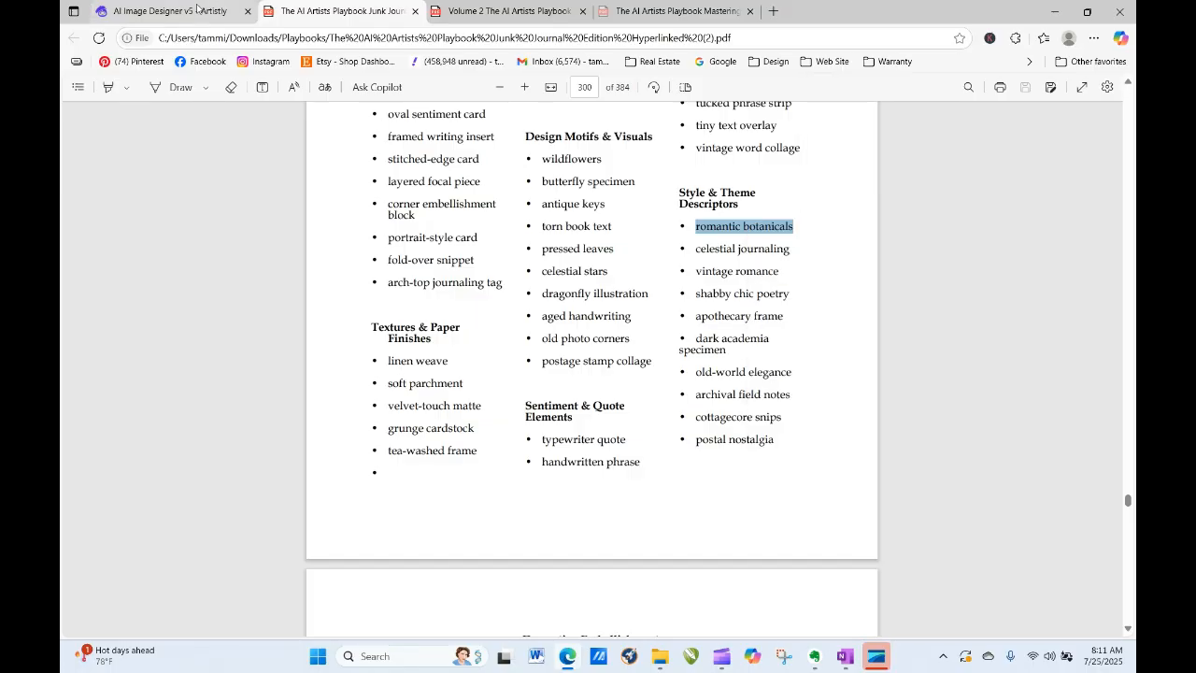
Step: Back in Artistly, paste the copied phrase before the prompt and edit it into a separate first line reading "romantic botanical Theme:"
left_click(200, 10)
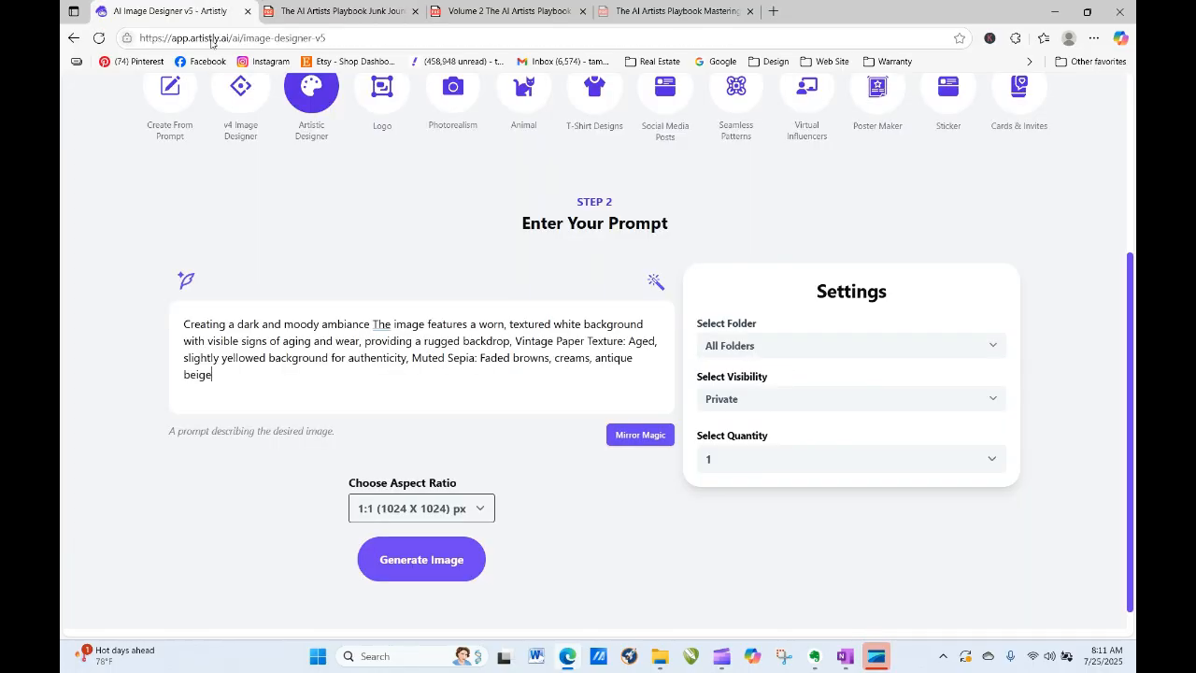
right_click(185, 323)
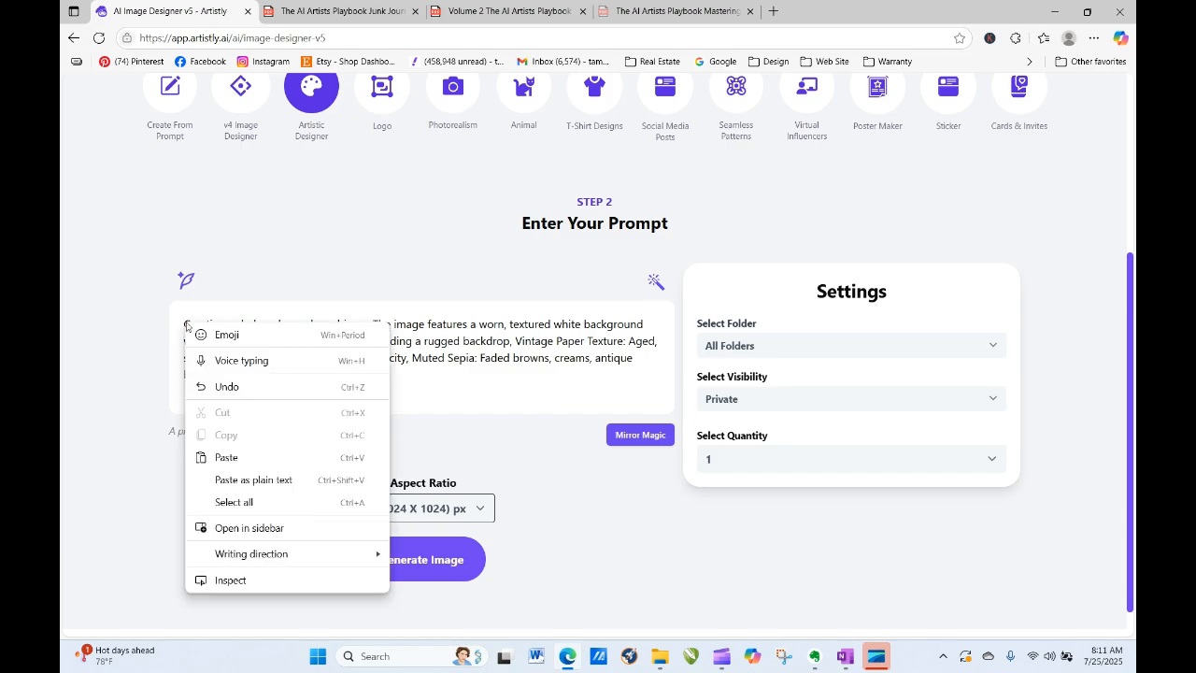
left_click(233, 458)
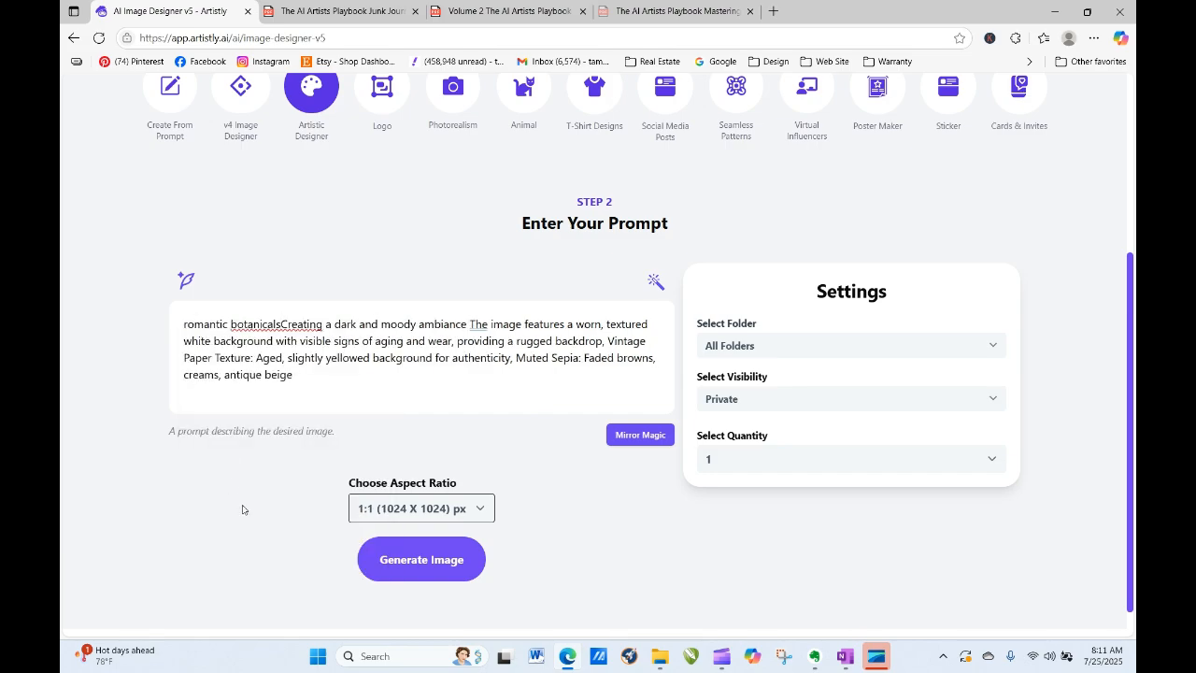
key("BackSpace")
type("Then")
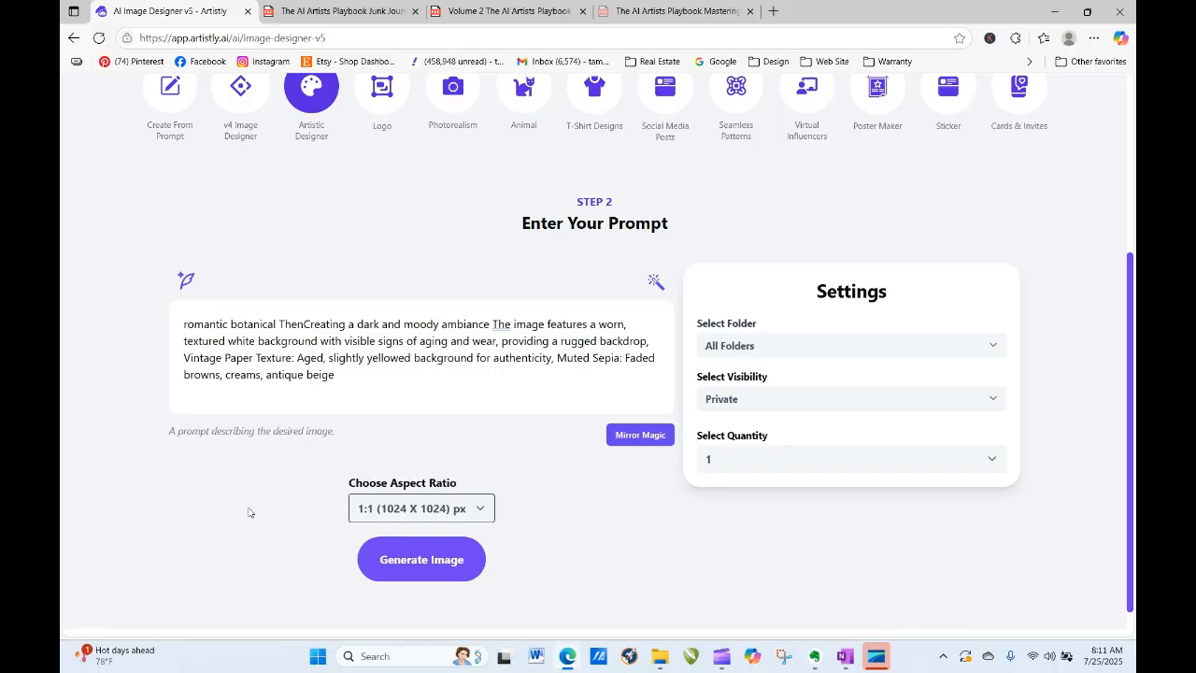
key("BackSpace")
type("me:")
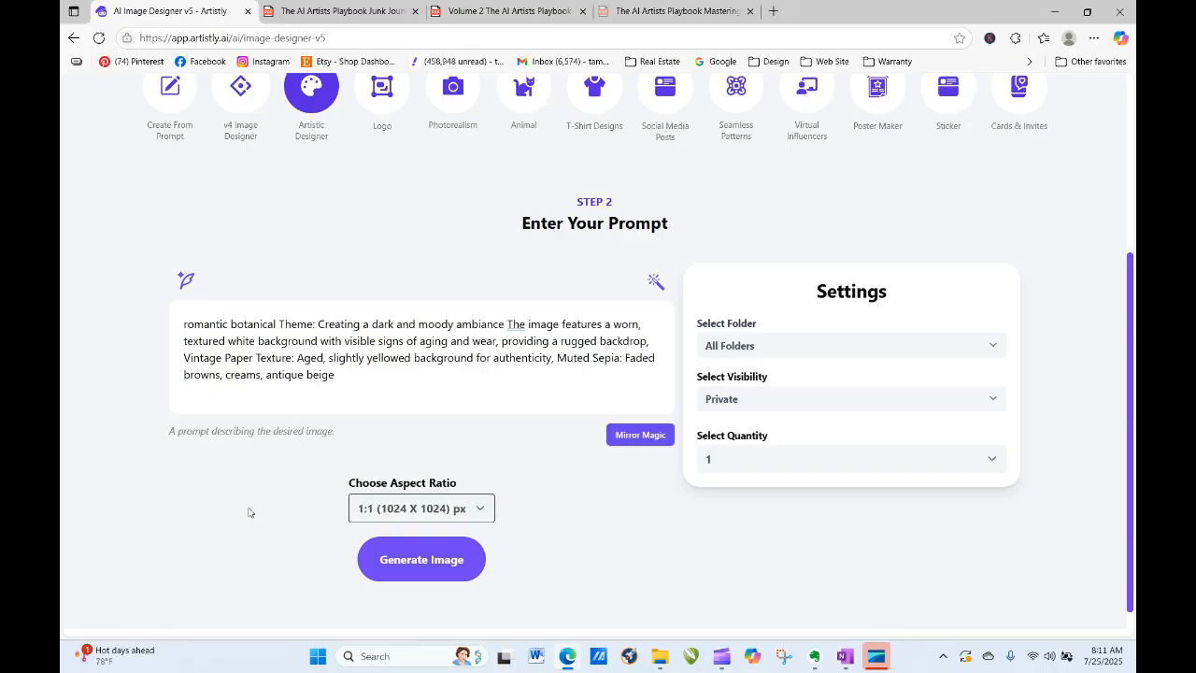
key("Return")
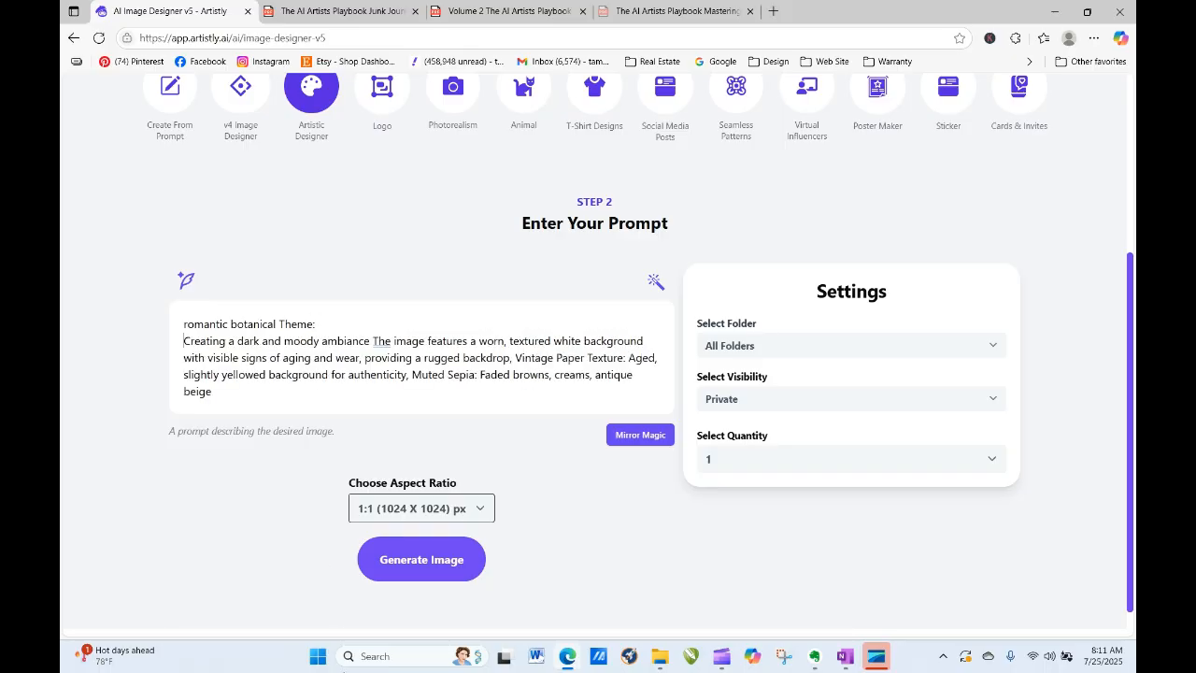
Step: Set the aspect ratio to 4:3 (1152 X 896) px and generate the image
left_click(425, 509)
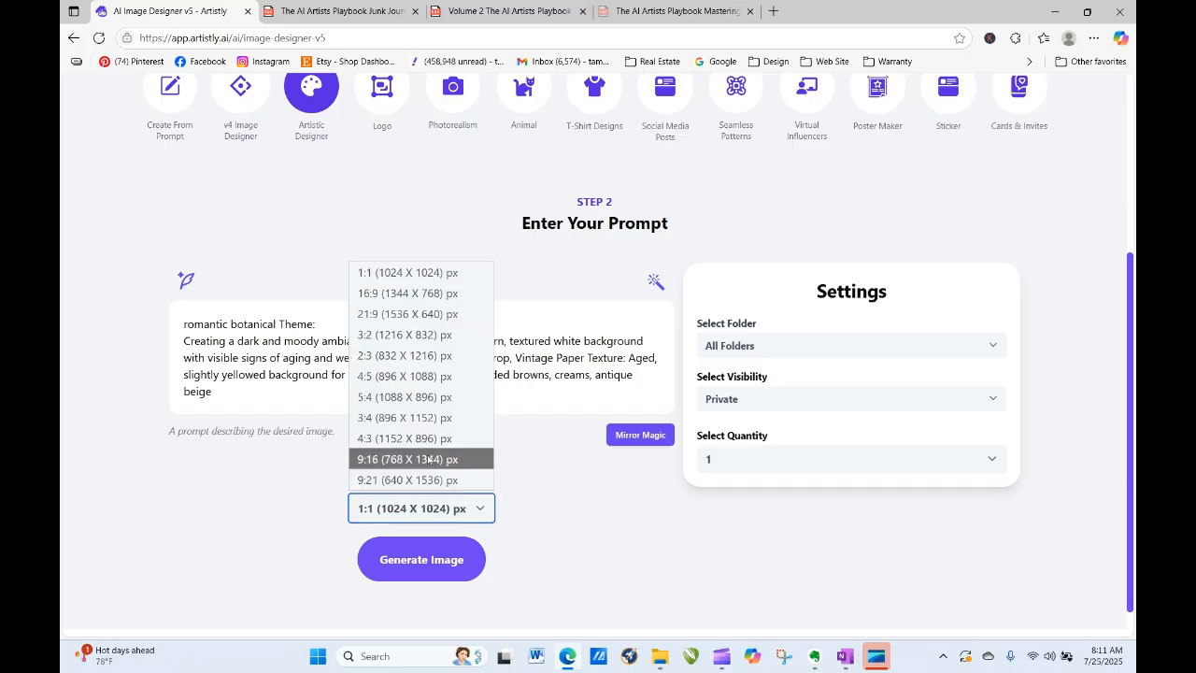
left_click(430, 418)
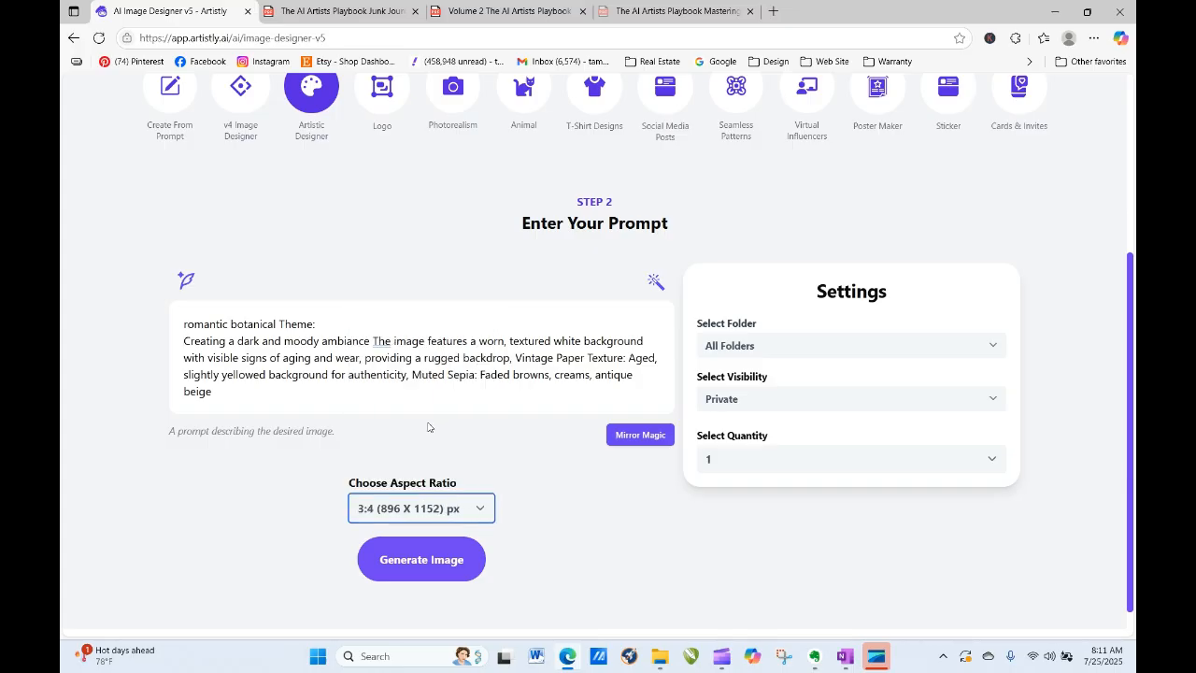
left_click(427, 513)
left_click(420, 435)
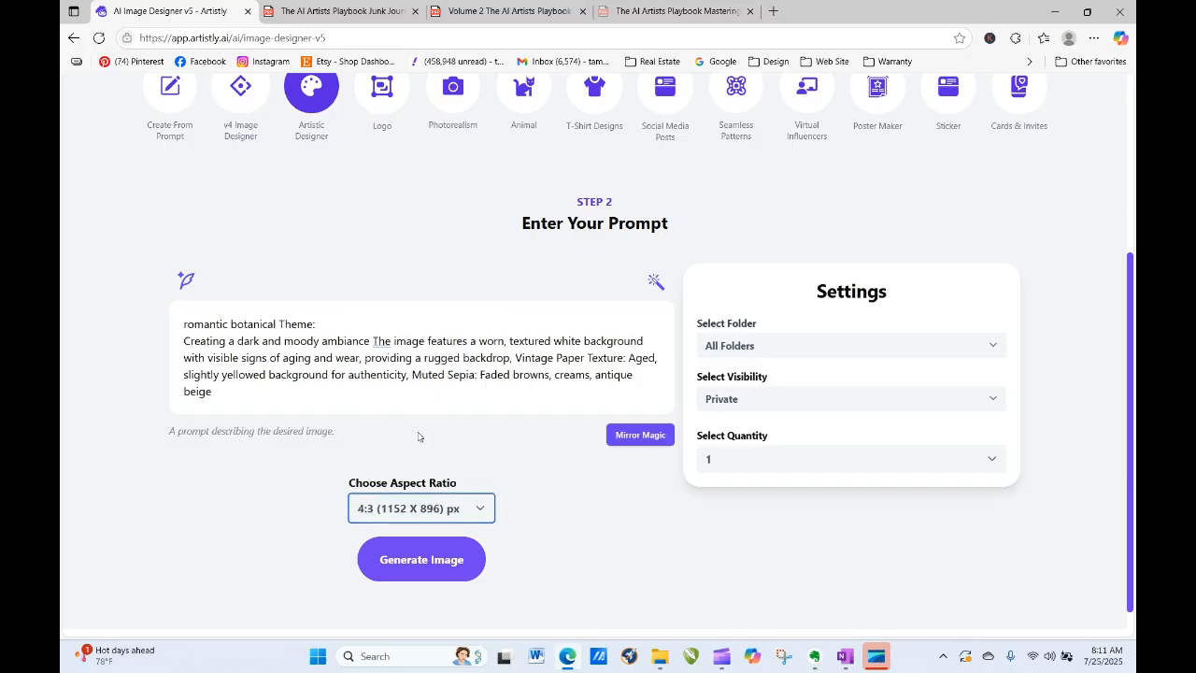
left_click(443, 561)
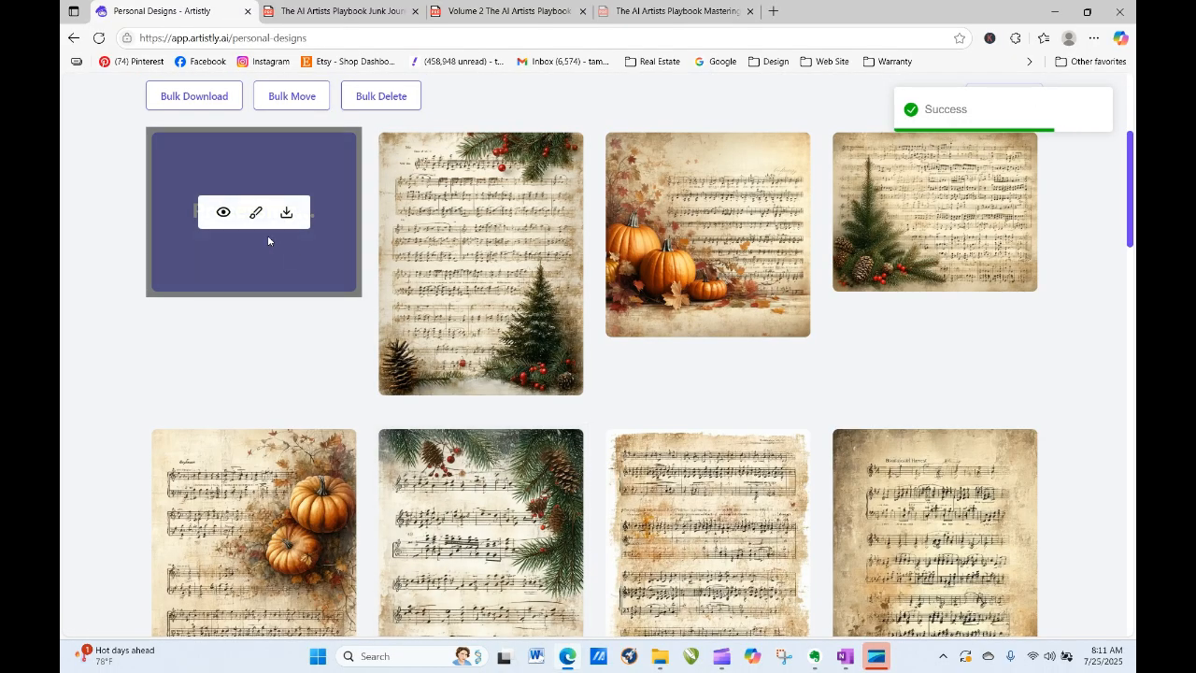
Step: Re-generate the newest design from its details with the aspect ratio set to 1:1 (1024 X 1024) px
left_click(223, 212)
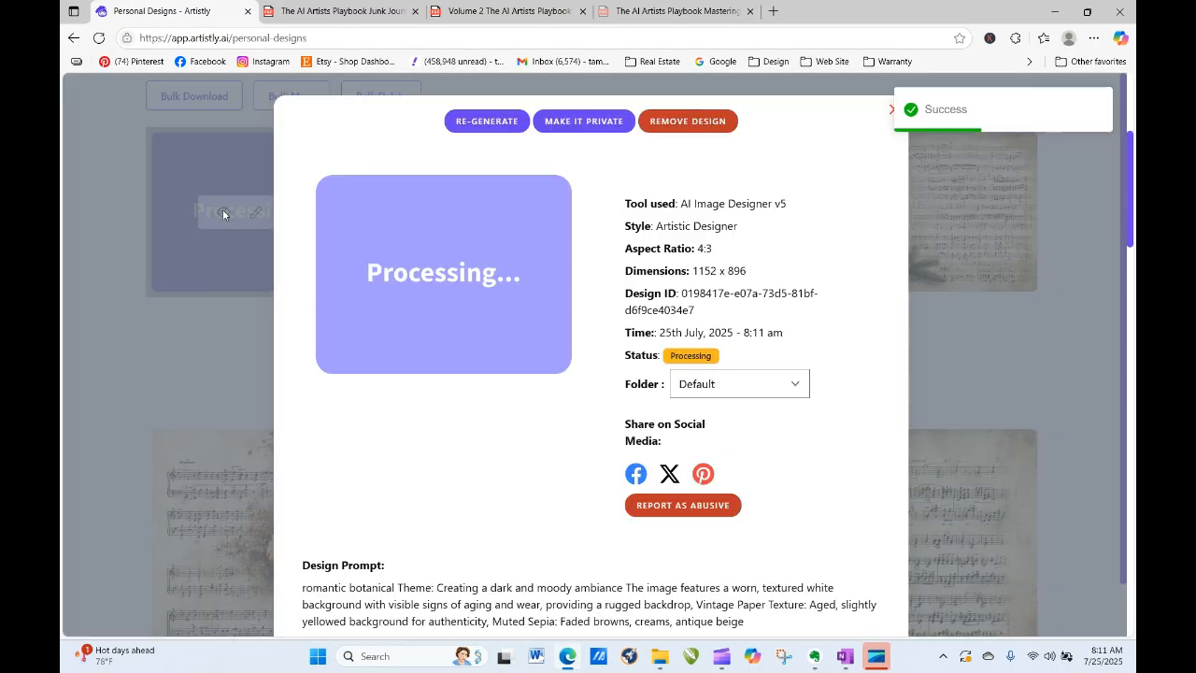
left_click(485, 122)
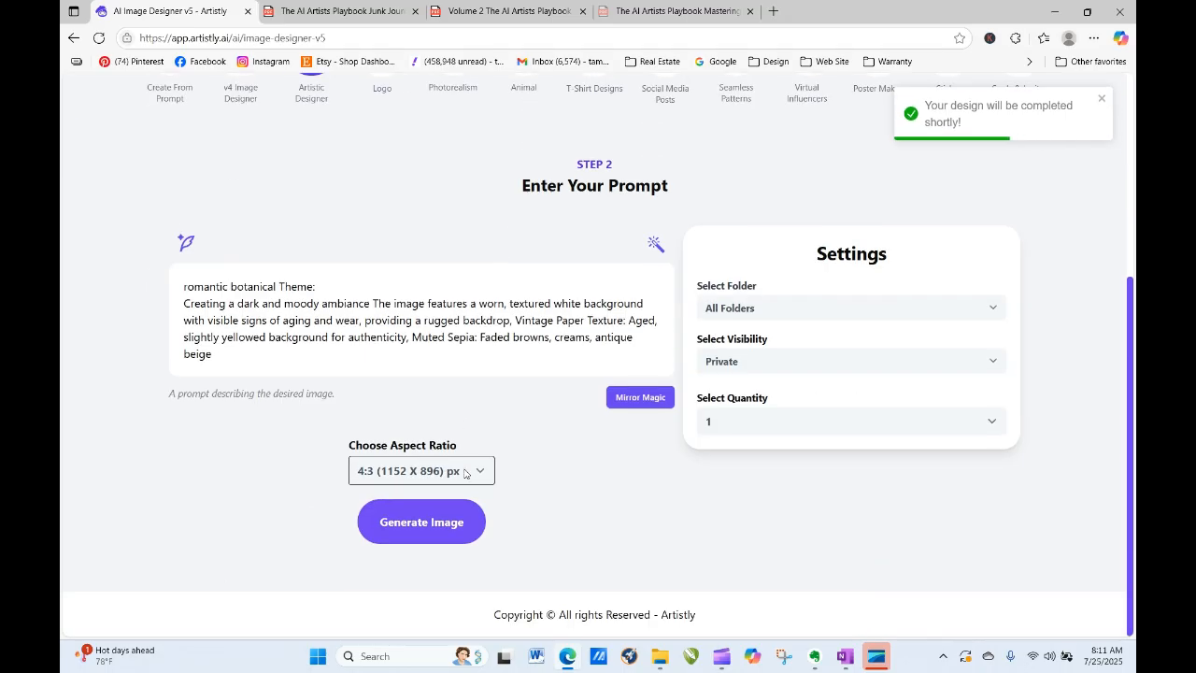
left_click(464, 472)
left_click(439, 232)
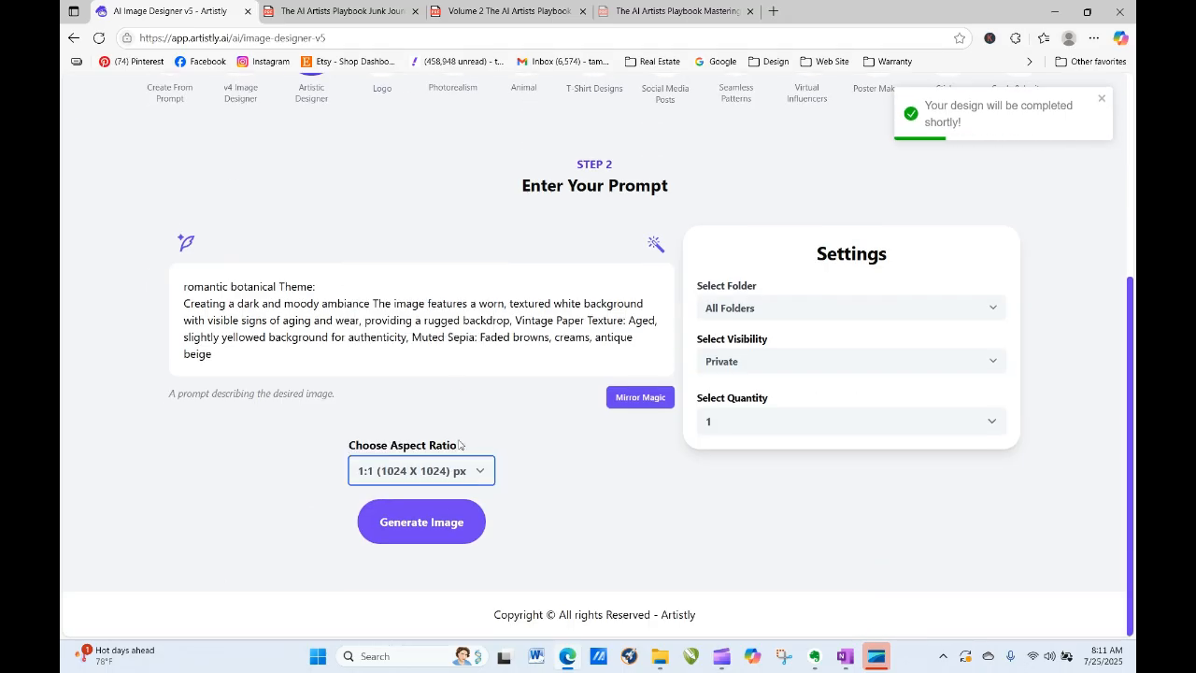
left_click(451, 527)
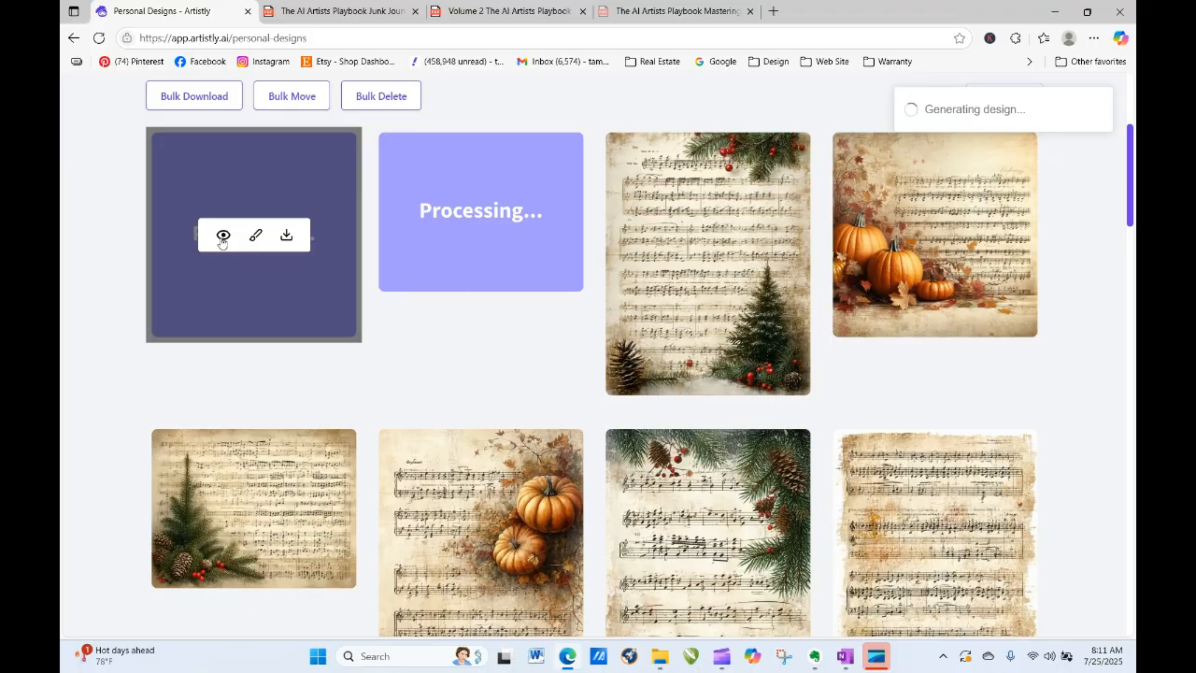
Step: Re-generate the romantic botanical design at a 9:21 (640 X 1536) px aspect ratio and refresh the personal designs page
left_click(223, 236)
left_click(484, 123)
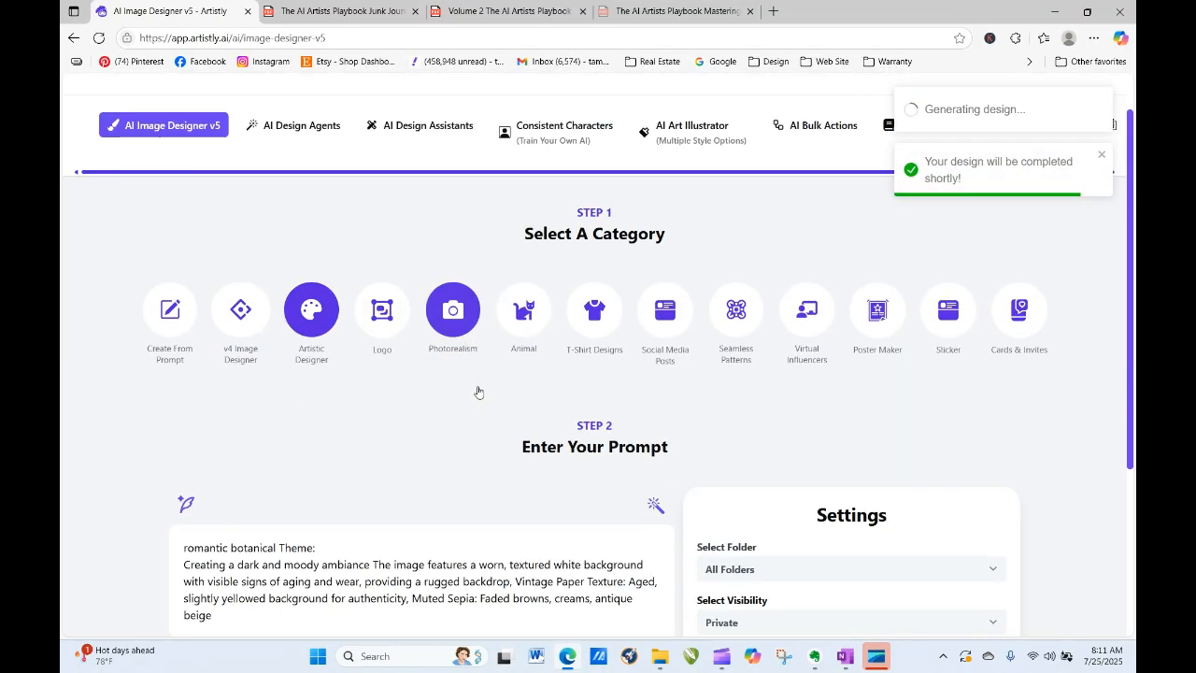
scroll(477, 392, "down", 3)
left_click(461, 479)
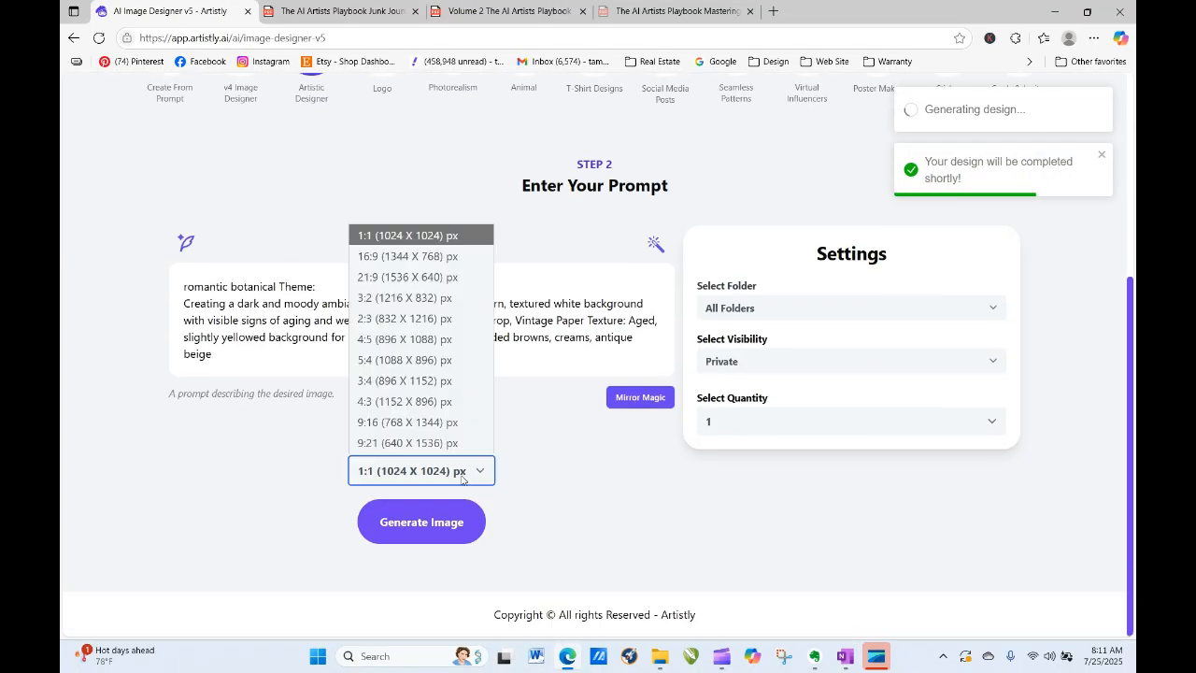
left_click(453, 442)
left_click(435, 521)
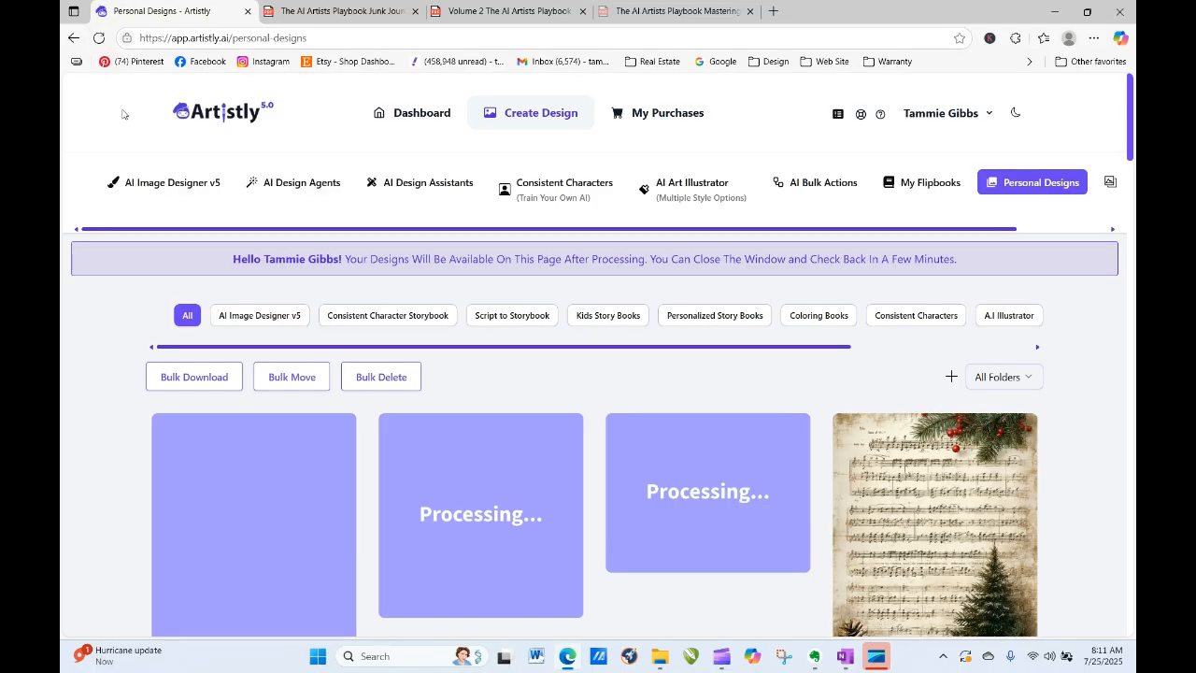
left_click(98, 37)
left_click(99, 38)
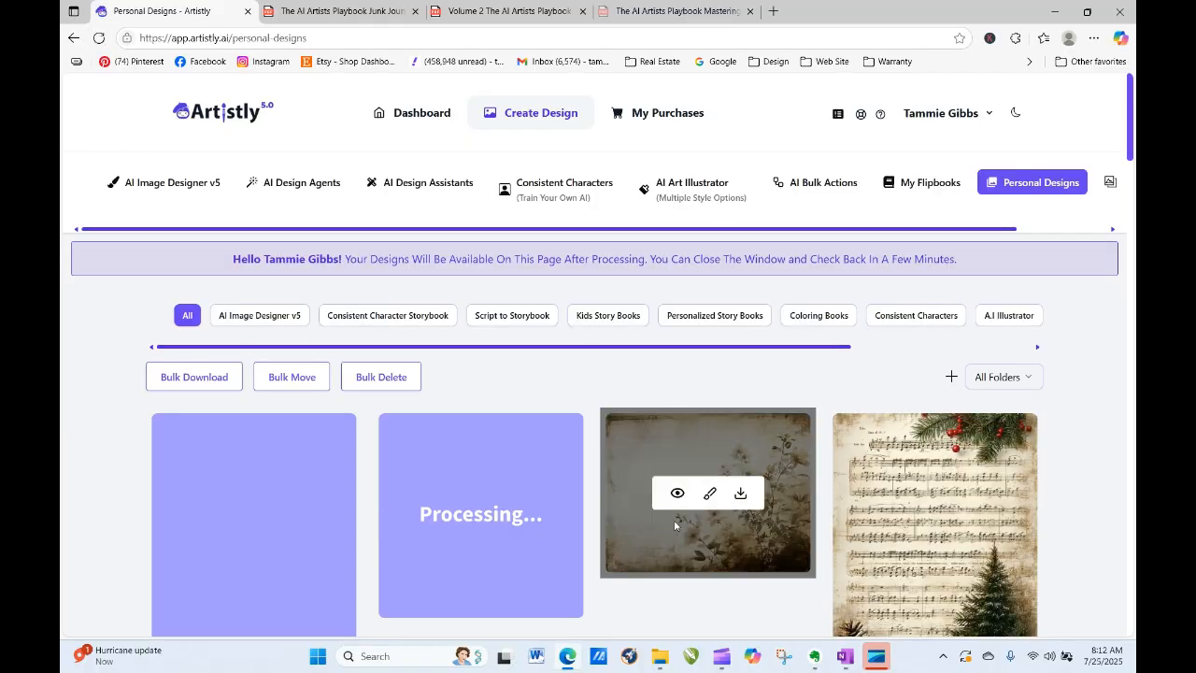
Step: Inspect the details of the 4:3 botanical design and refresh the personal designs page until the remaining designs are processed
left_click(677, 491)
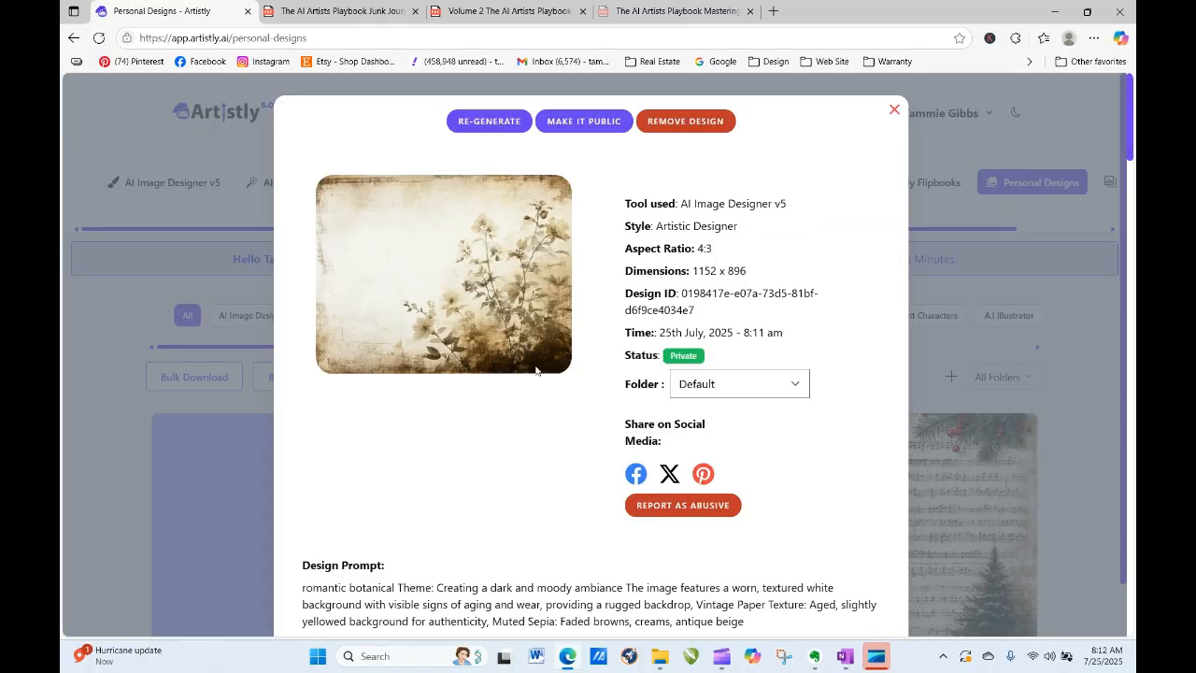
left_click(893, 111)
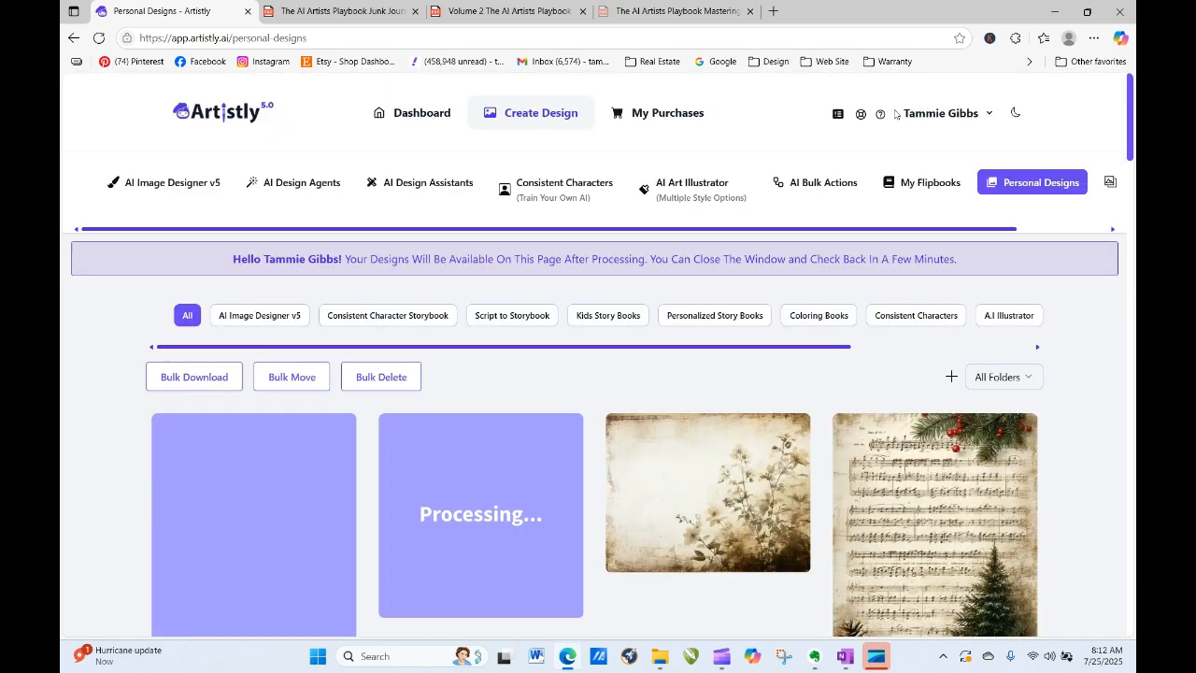
left_click(99, 38)
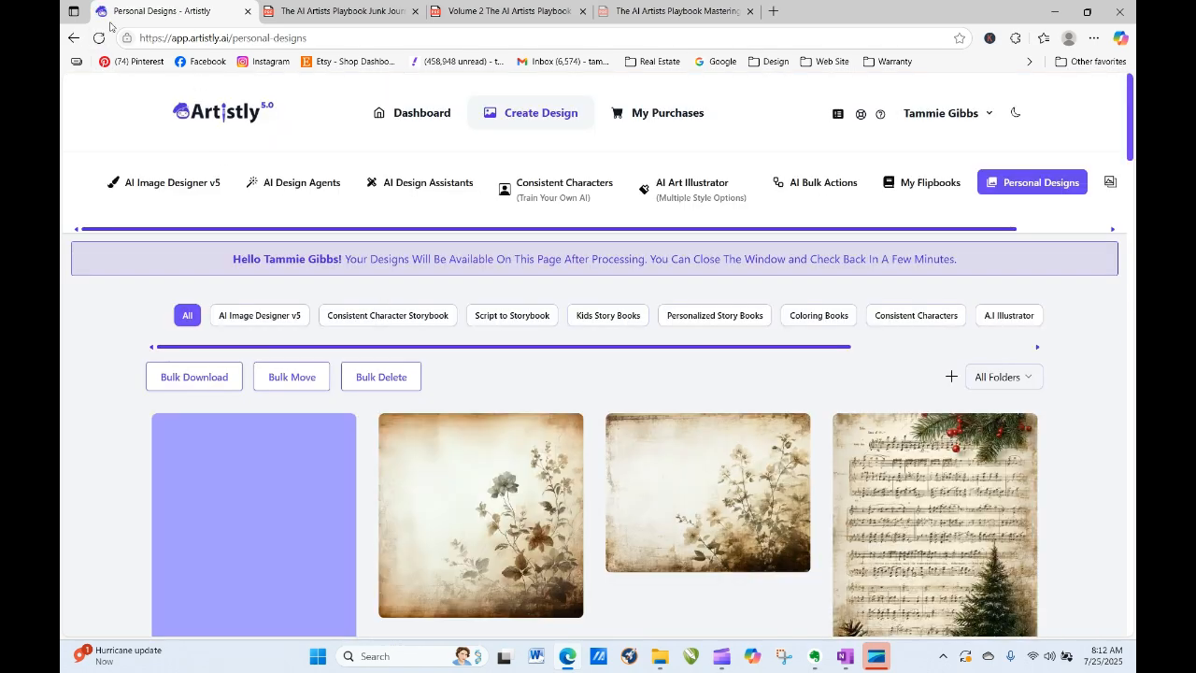
left_click(101, 37)
left_click(101, 38)
left_click(99, 37)
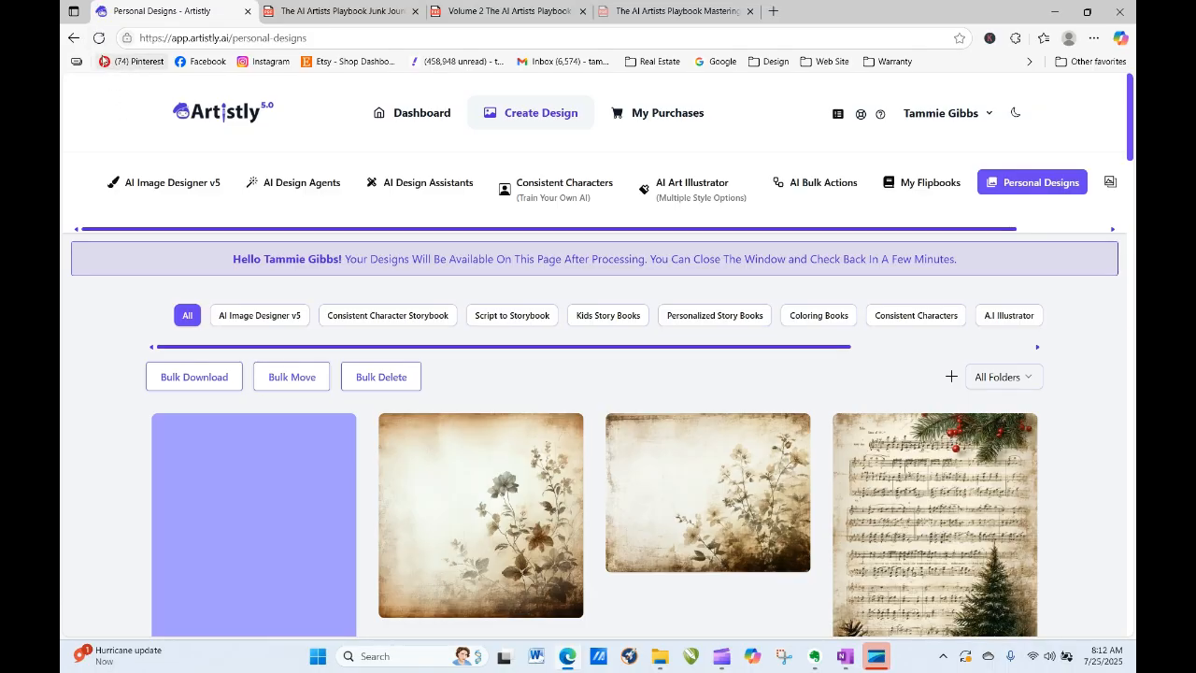
left_click(99, 38)
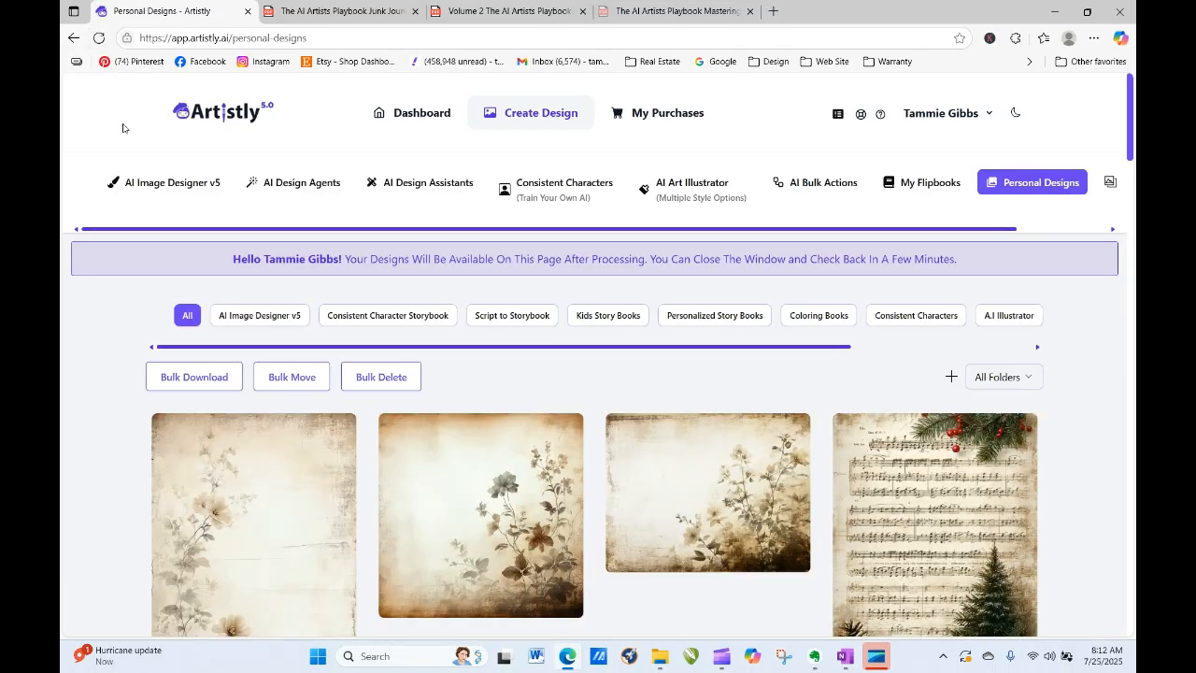
Step: Look over the finished botanical designs and open the details of the 9:21 one
left_click_drag(1129, 144, 1133, 190)
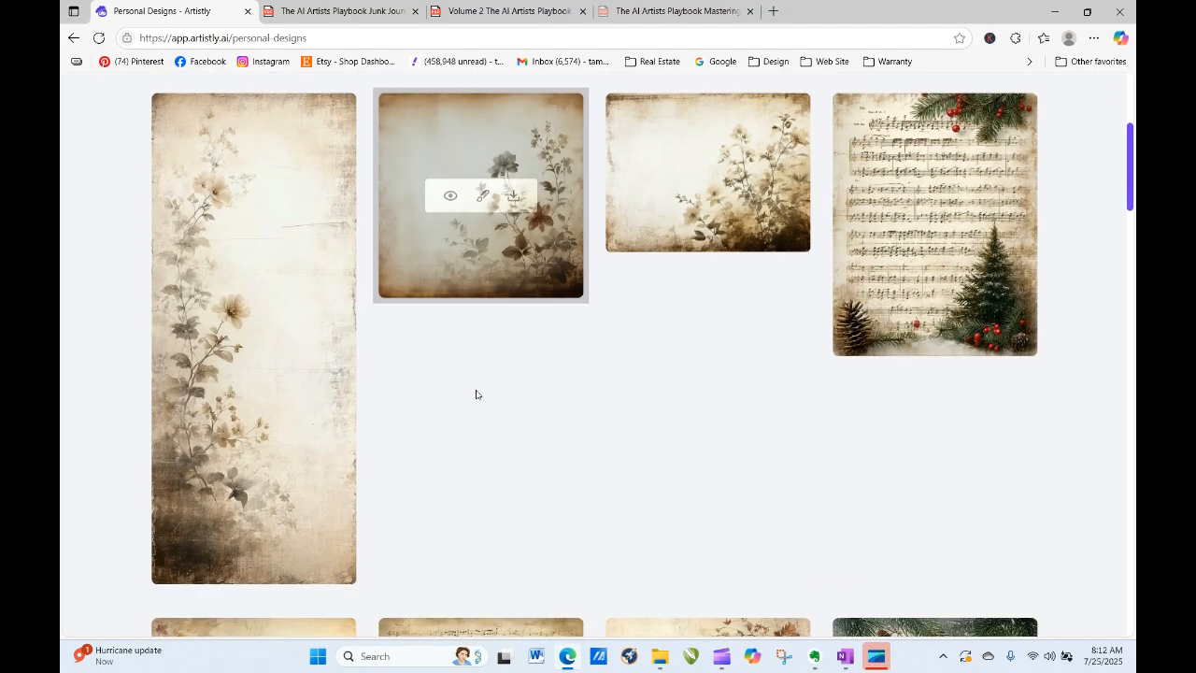
mouse_move(287, 197)
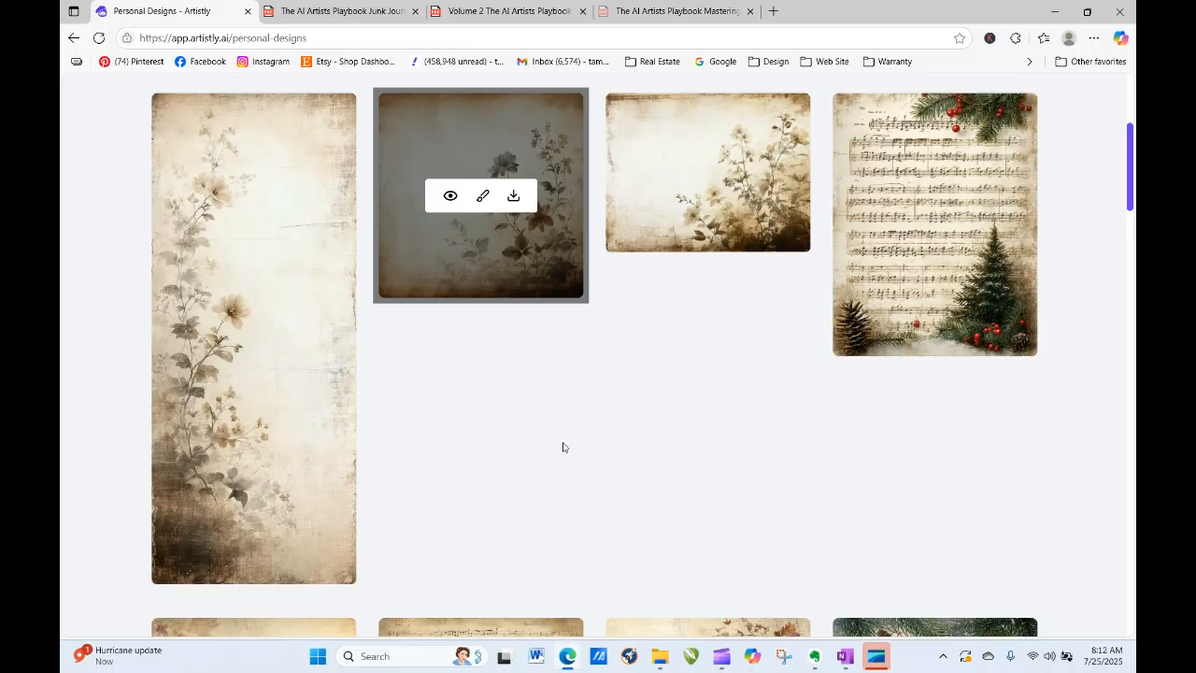
mouse_move(225, 384)
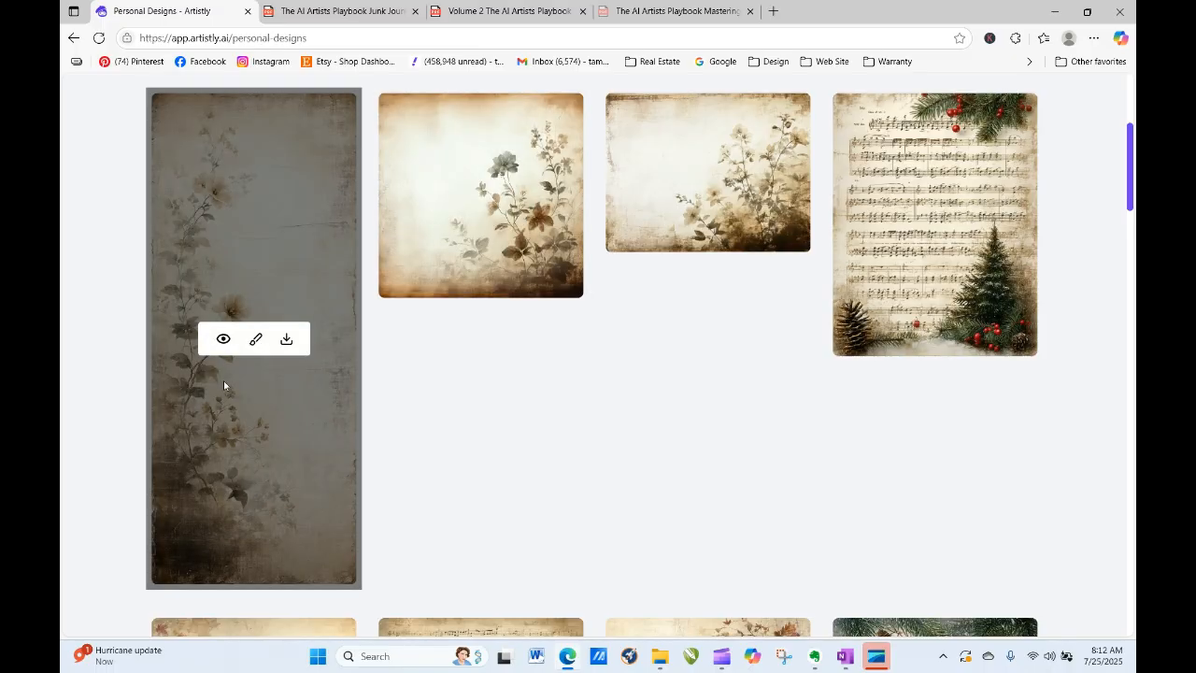
left_click(223, 340)
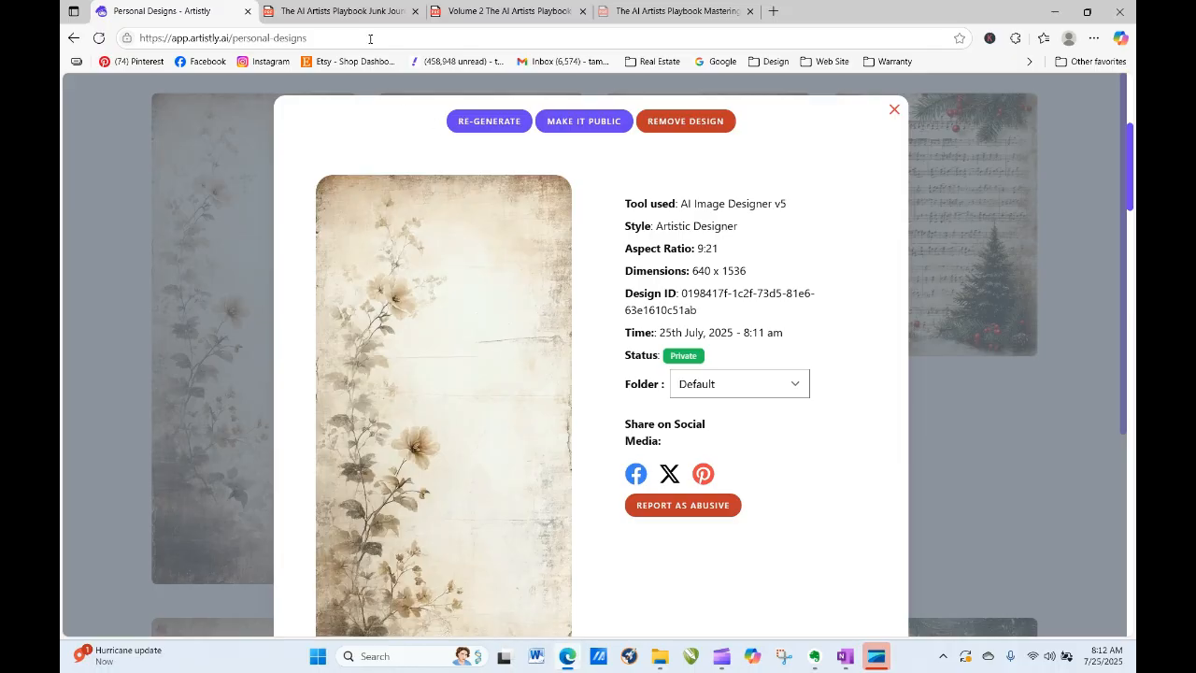
Step: Switch to the Junk Journal playbook PDF and copy "butterfly specimen" from the Design Motifs & Visuals list
left_click(480, 16)
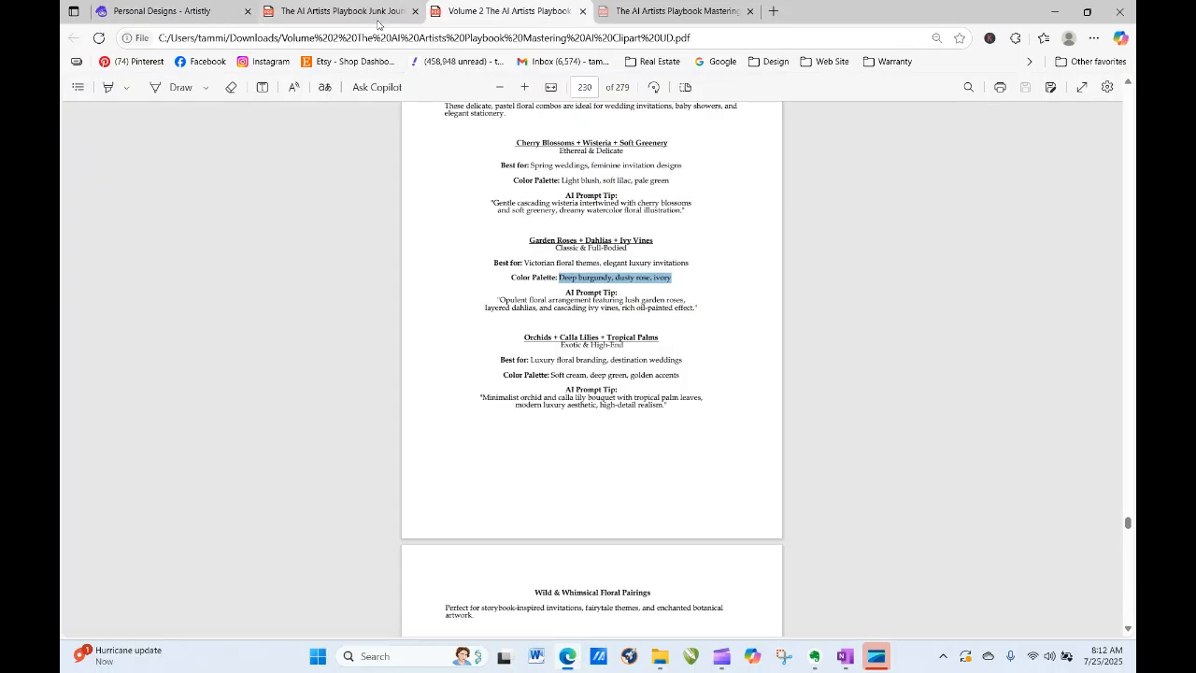
left_click(331, 13)
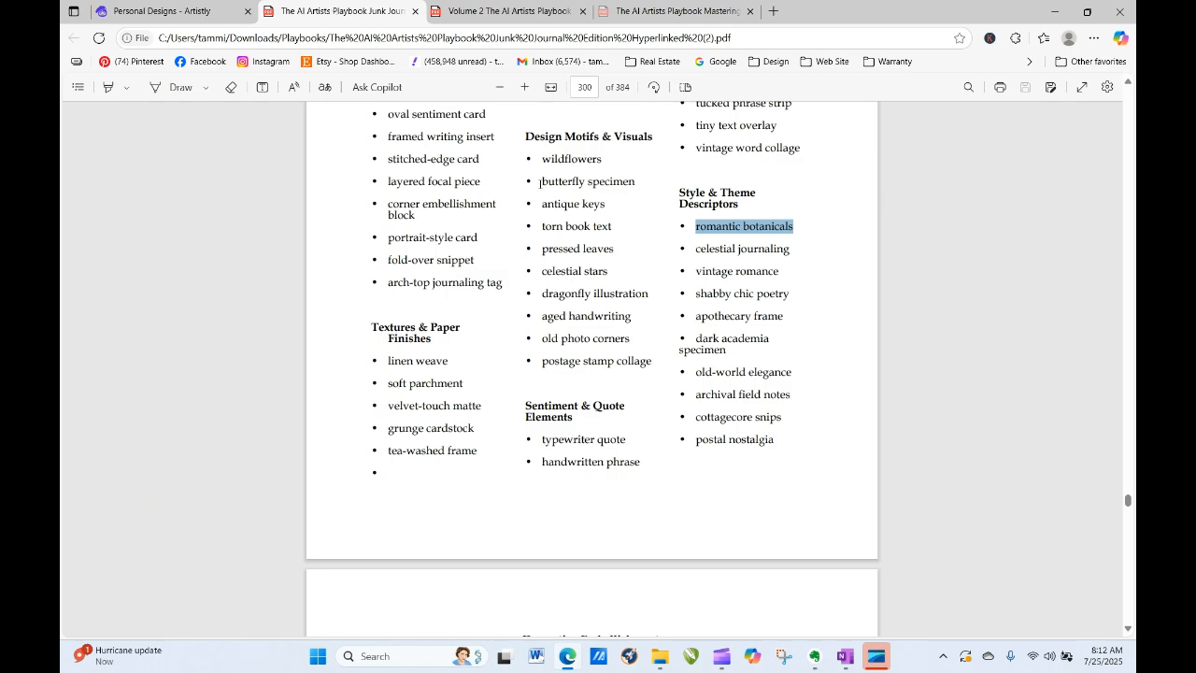
left_click_drag(540, 181, 641, 181)
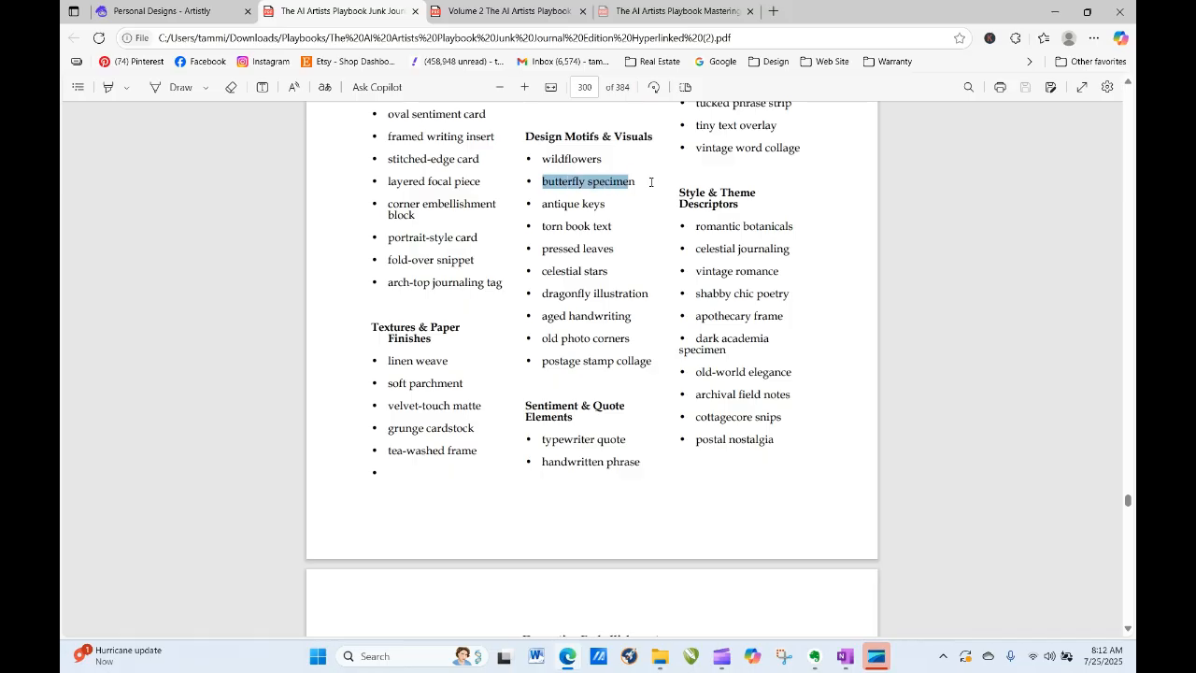
right_click(625, 187)
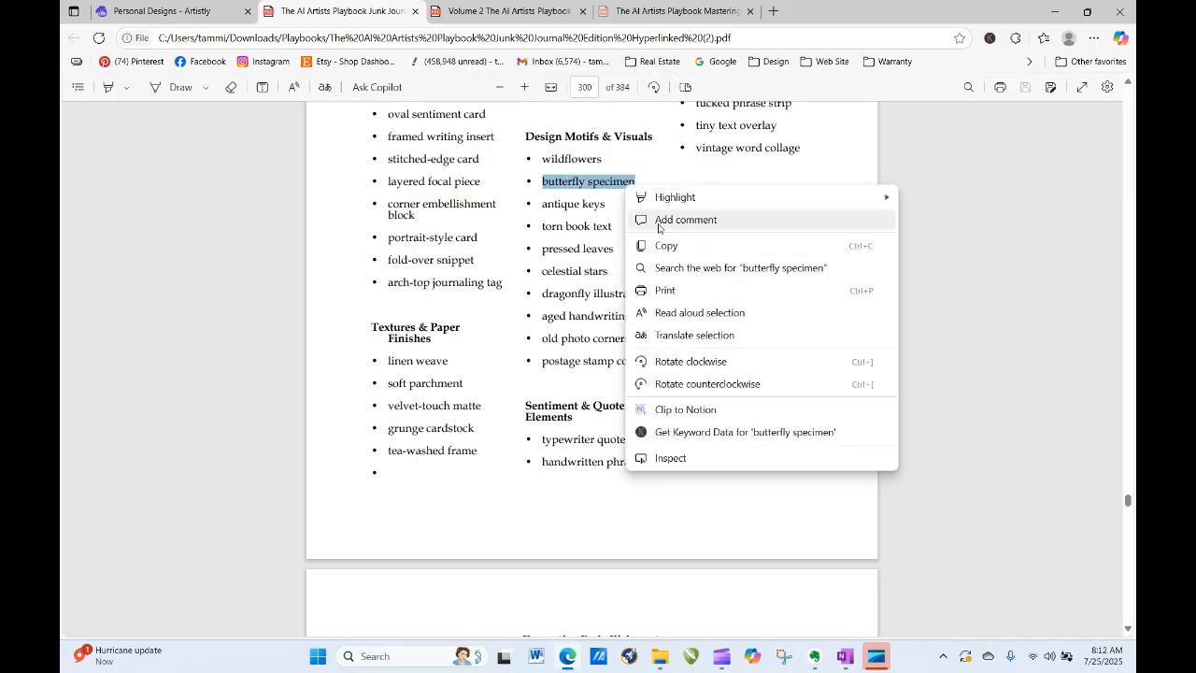
left_click(663, 247)
Step: Back in Artistly, re-generate the 9:21 botanical design with "add a butterfly specimen," added after "romantic botanical Theme:" in the prompt
left_click(168, 11)
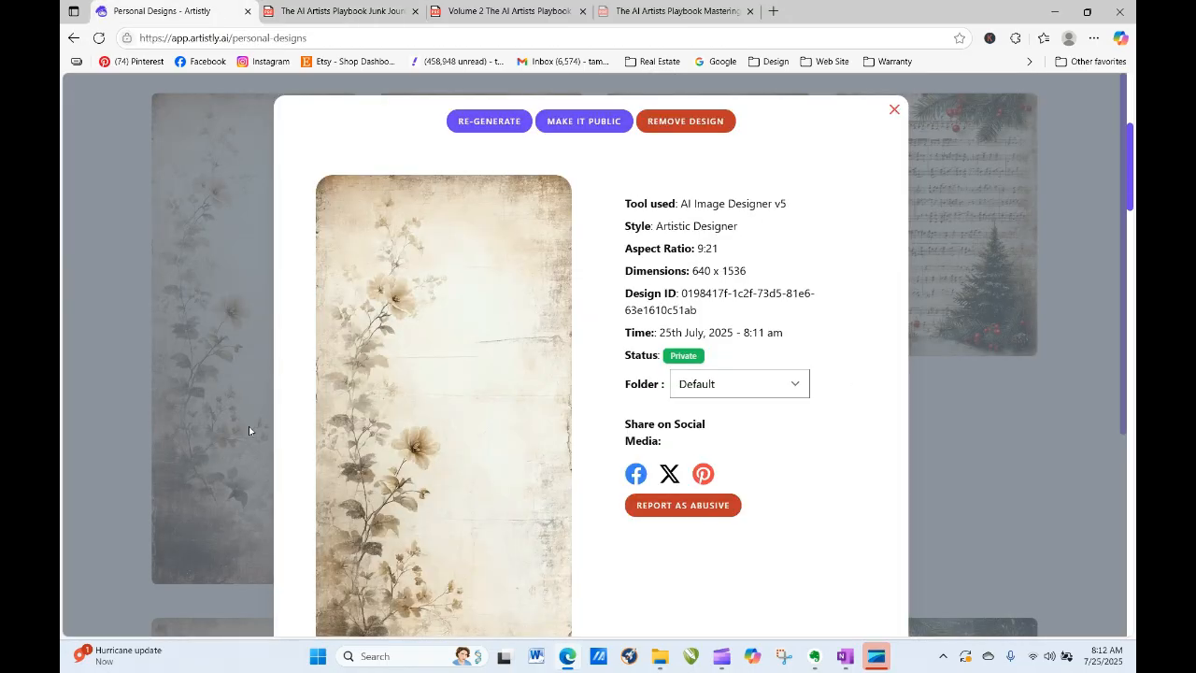
left_click(495, 123)
scroll(406, 440, "down", 1)
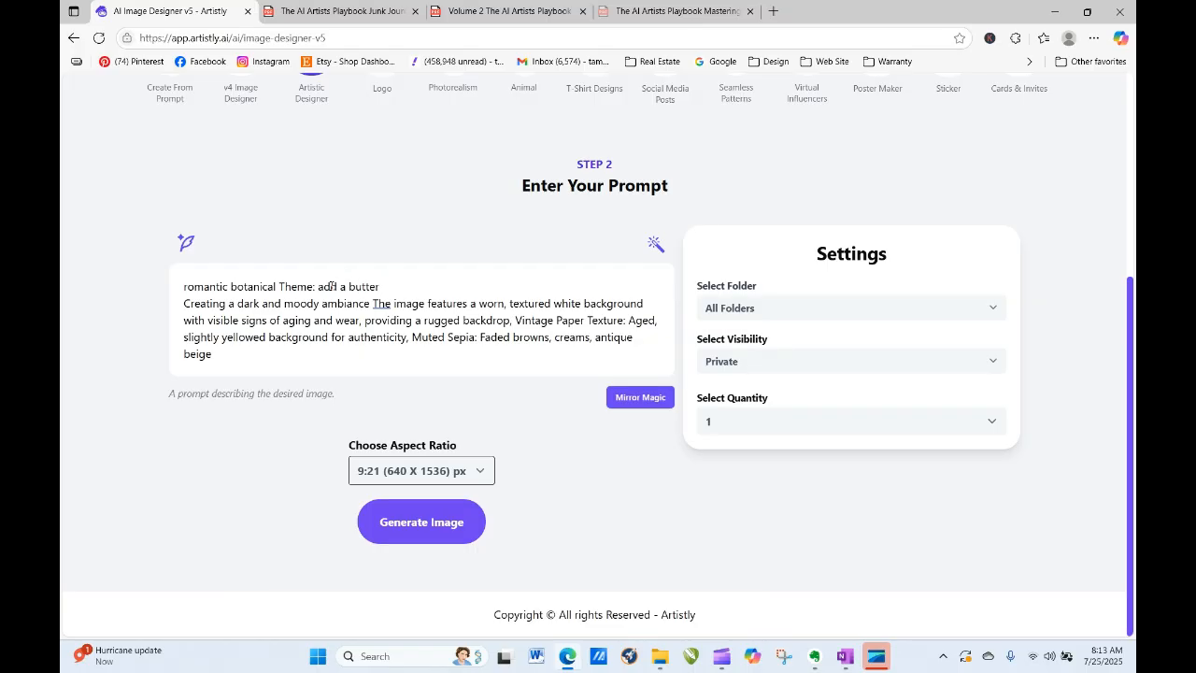
type("fly specimen,")
left_click(414, 524)
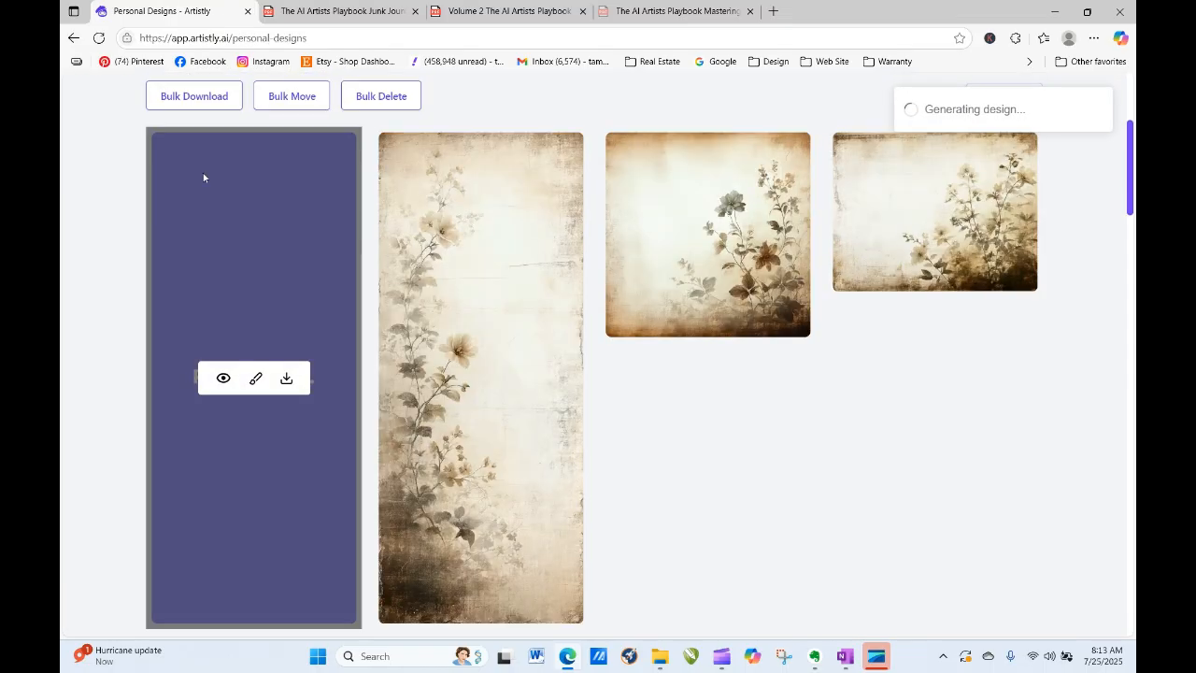
Step: Re-generate the newest butterfly design with the aspect ratio set to 3:4 (896 X 1152) px
left_click(223, 379)
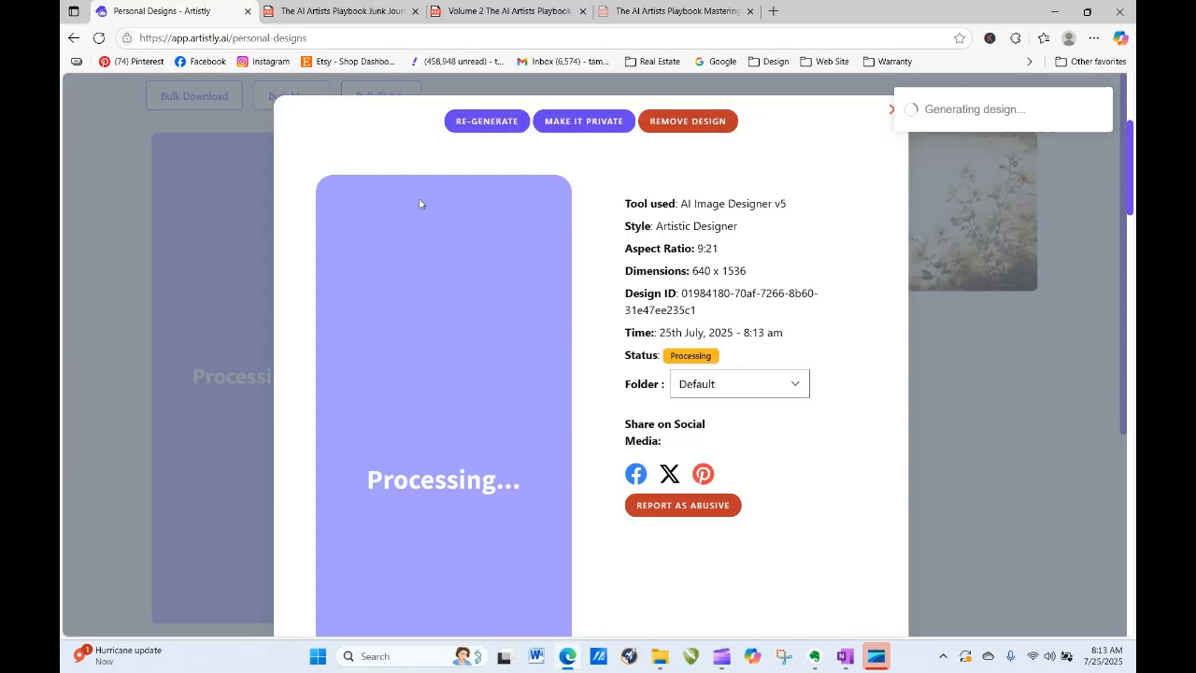
left_click(471, 121)
scroll(505, 452, "down", 3)
left_click(421, 470)
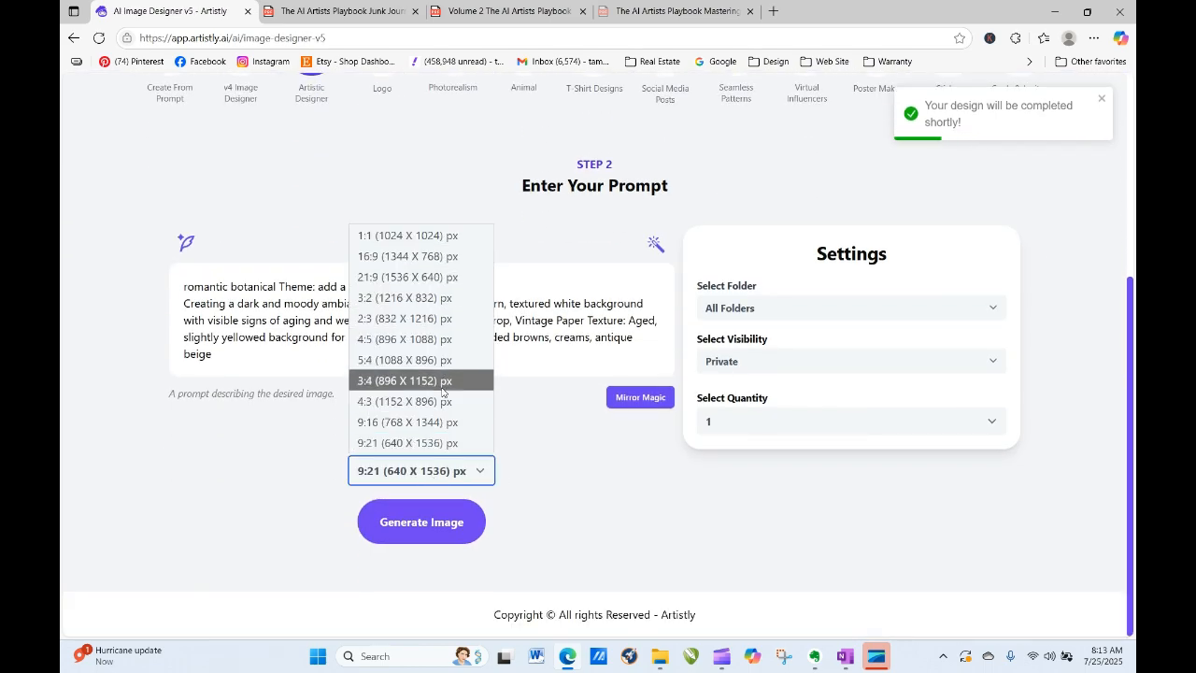
left_click(442, 381)
left_click(435, 521)
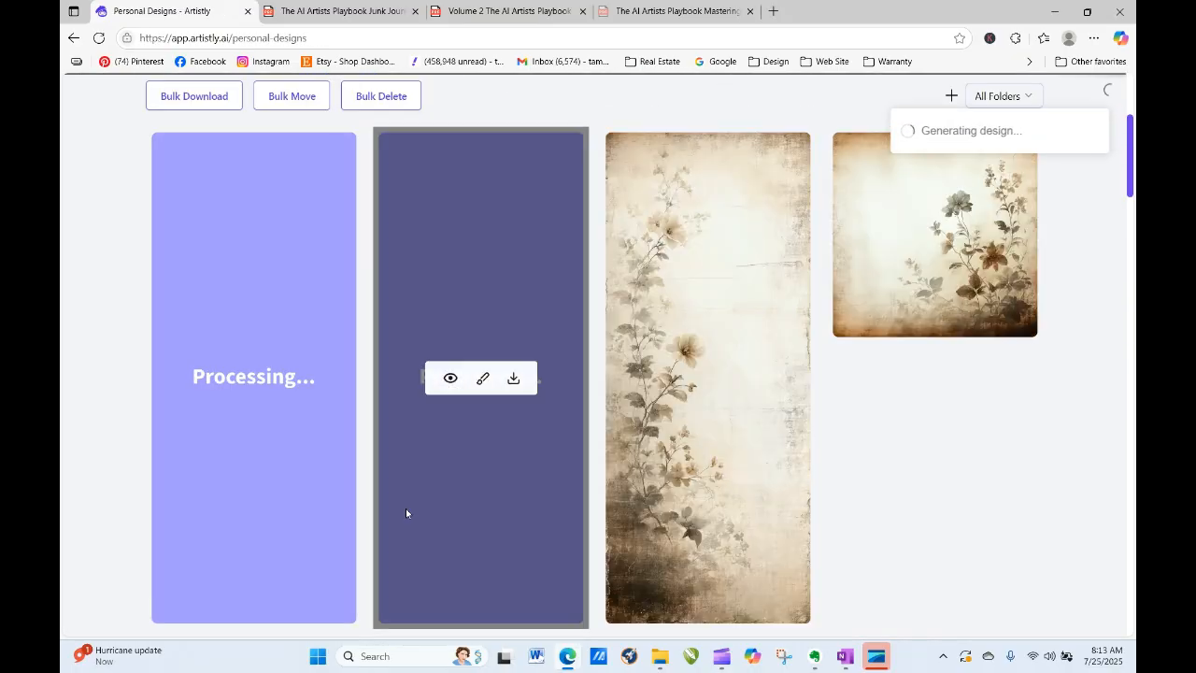
Step: Refresh the personal designs page and re-generate the butterfly design at a 4:3 (1152 X 896) px aspect ratio
left_click(98, 39)
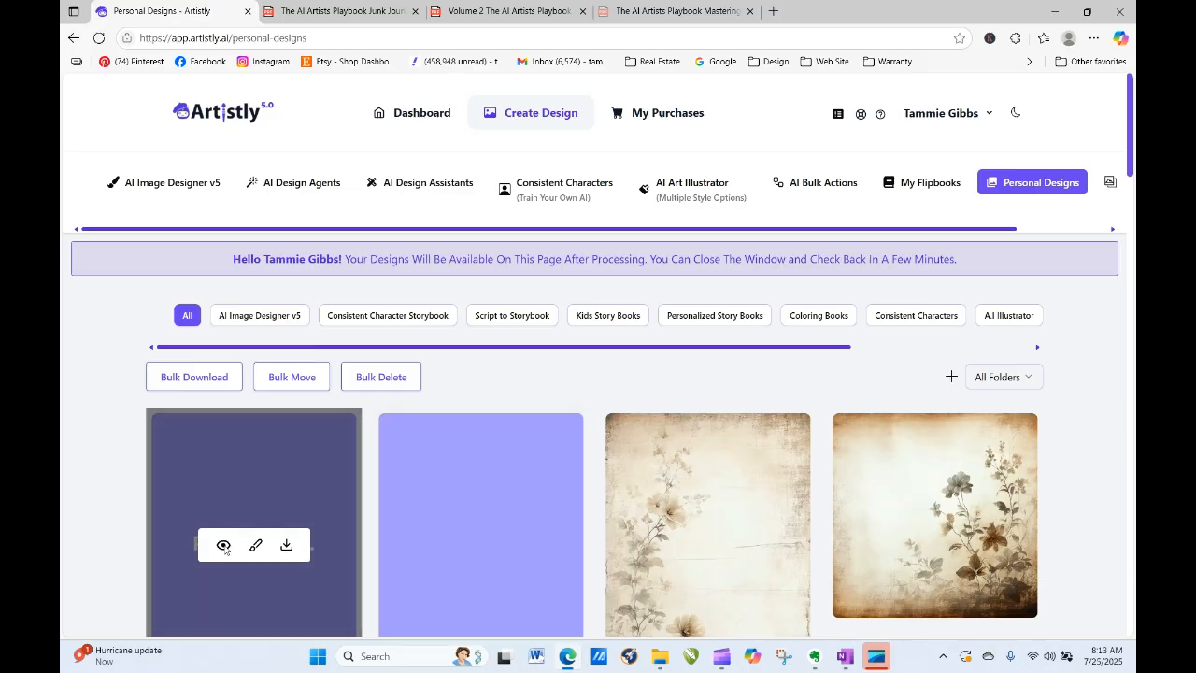
left_click(225, 546)
left_click(500, 121)
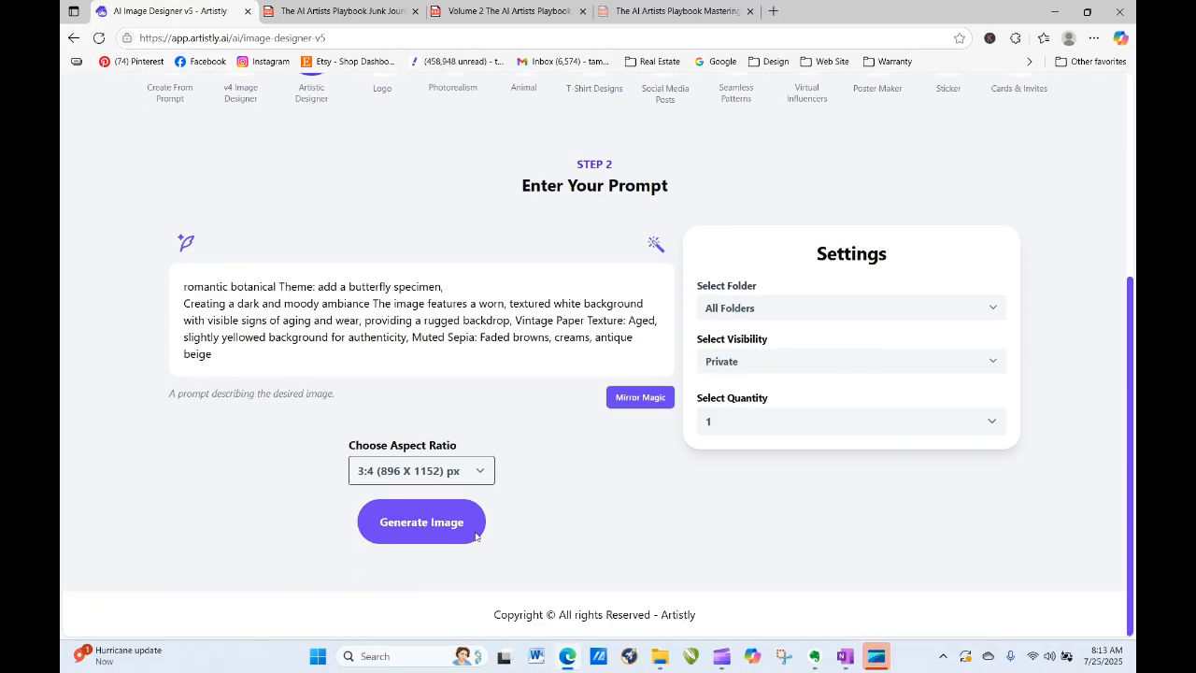
left_click(421, 474)
left_click(422, 399)
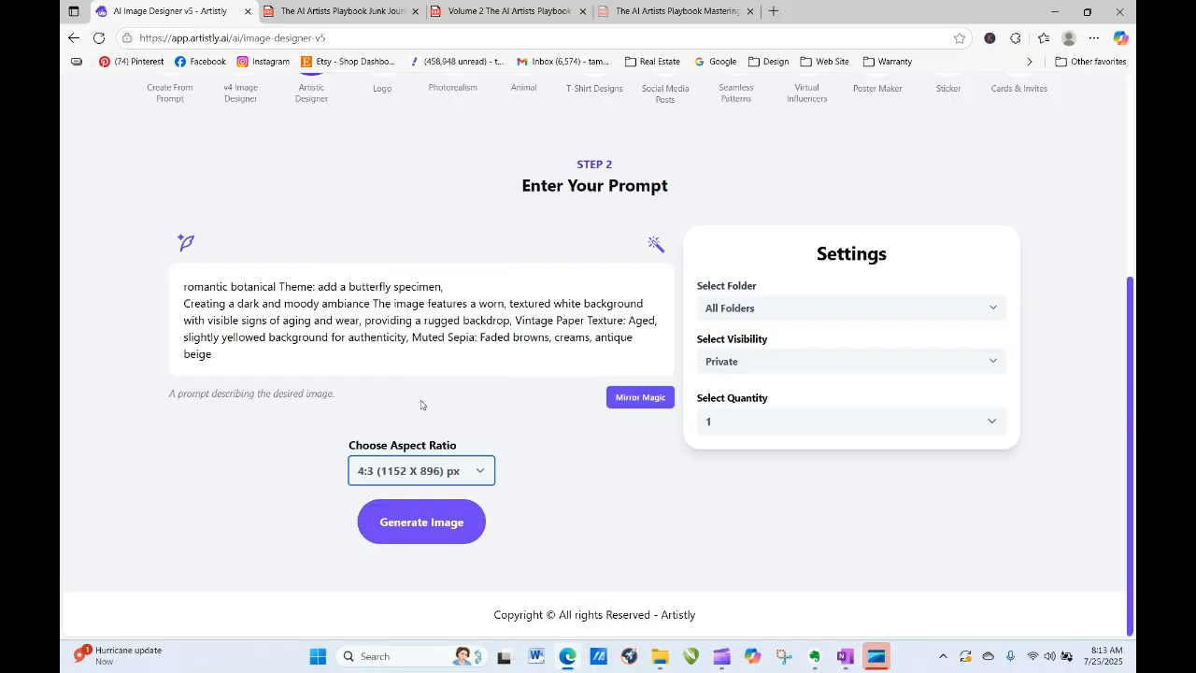
left_click(430, 512)
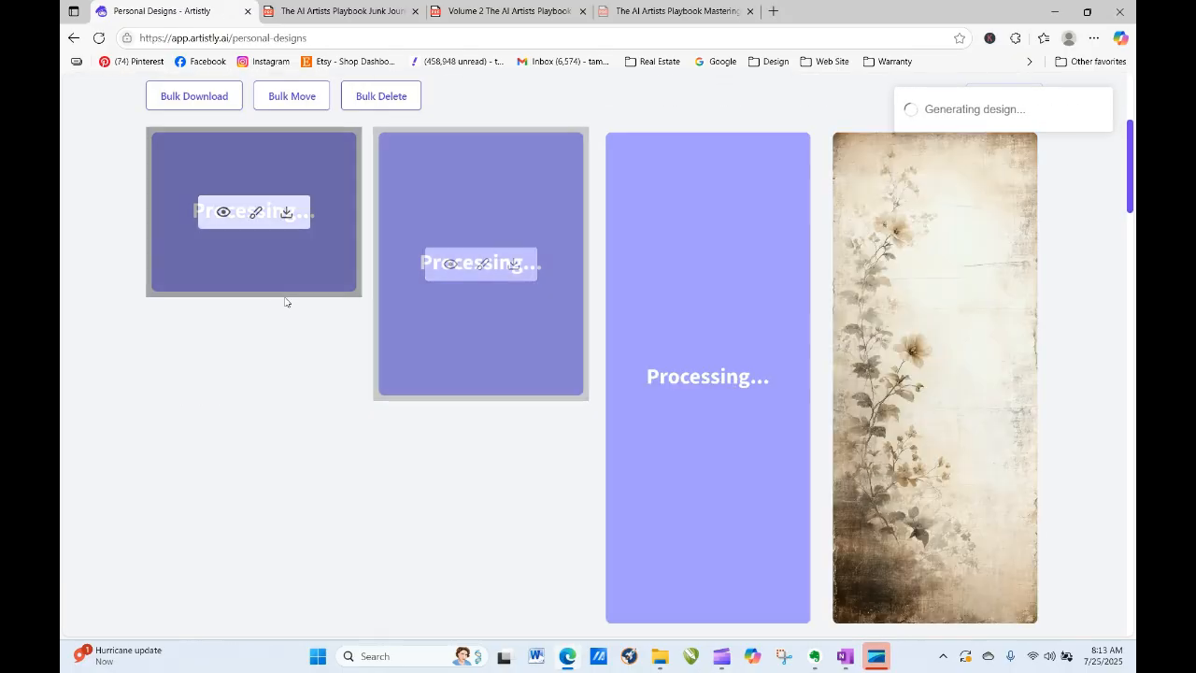
Step: Refresh the personal designs page repeatedly and check the 9:21 butterfly design in full
left_click(99, 37)
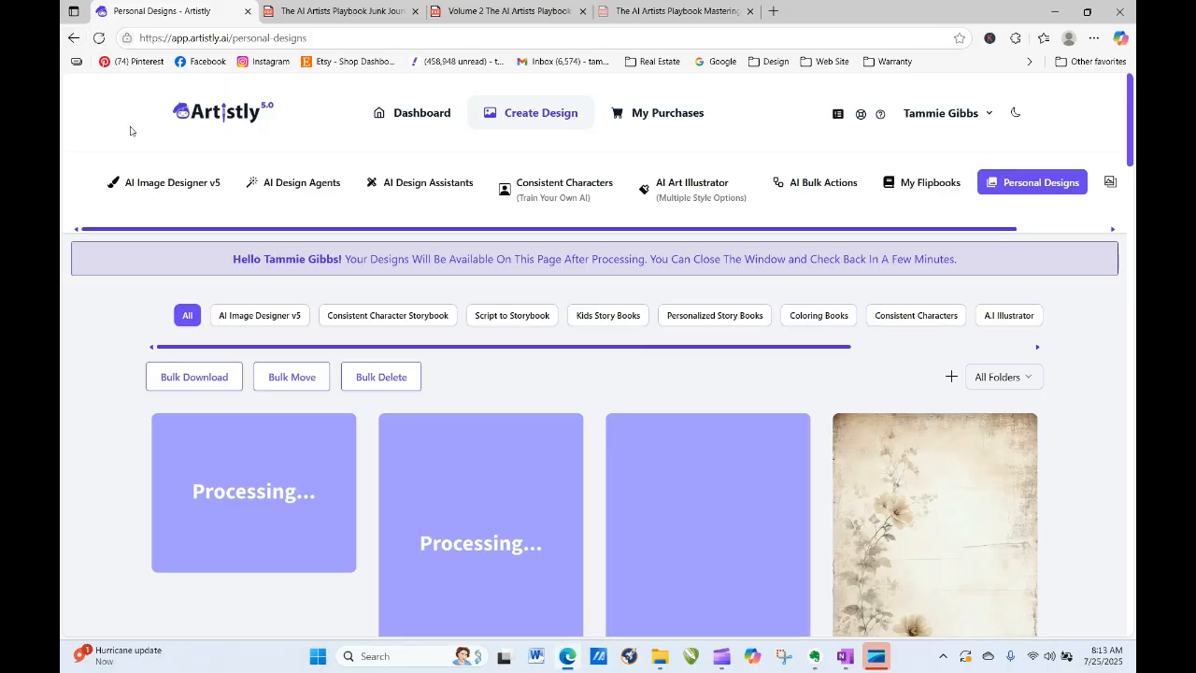
left_click(98, 37)
left_click(98, 38)
left_click(98, 37)
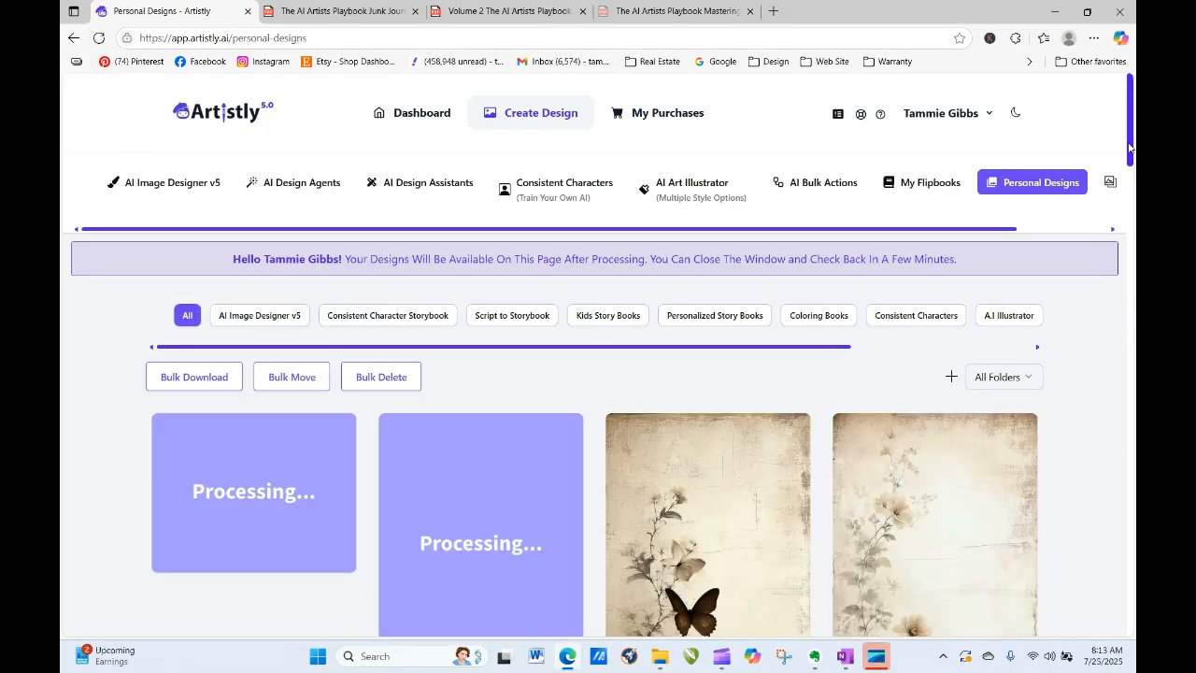
left_click_drag(1129, 140, 1132, 194)
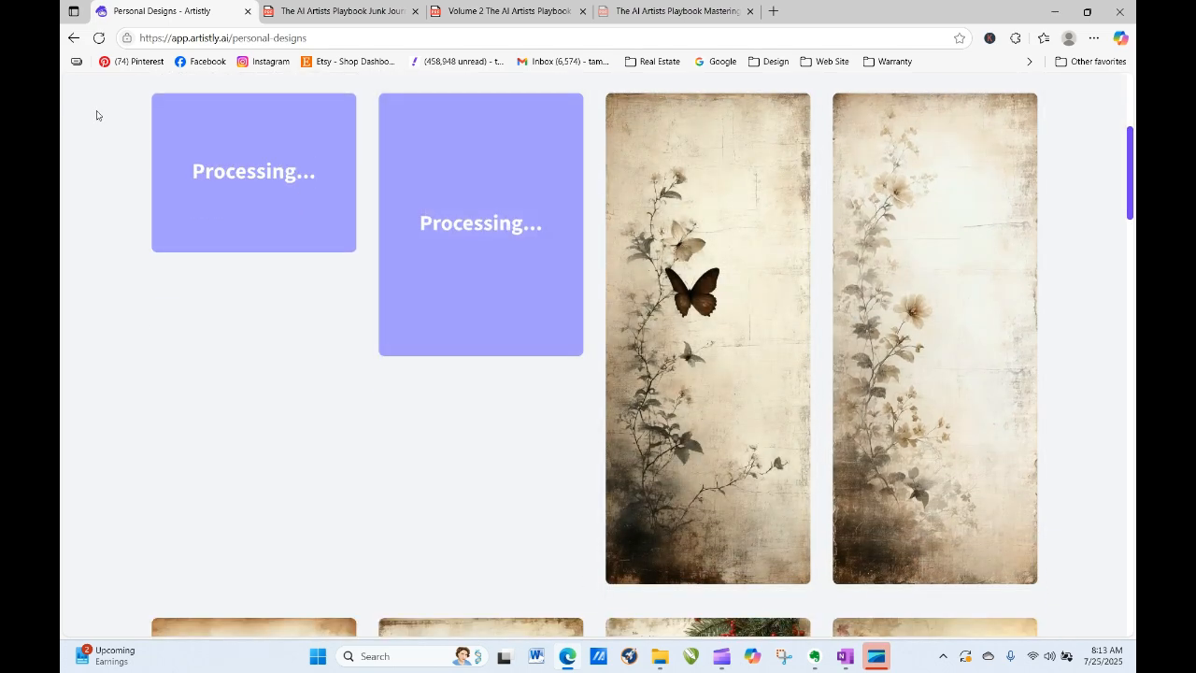
left_click(99, 37)
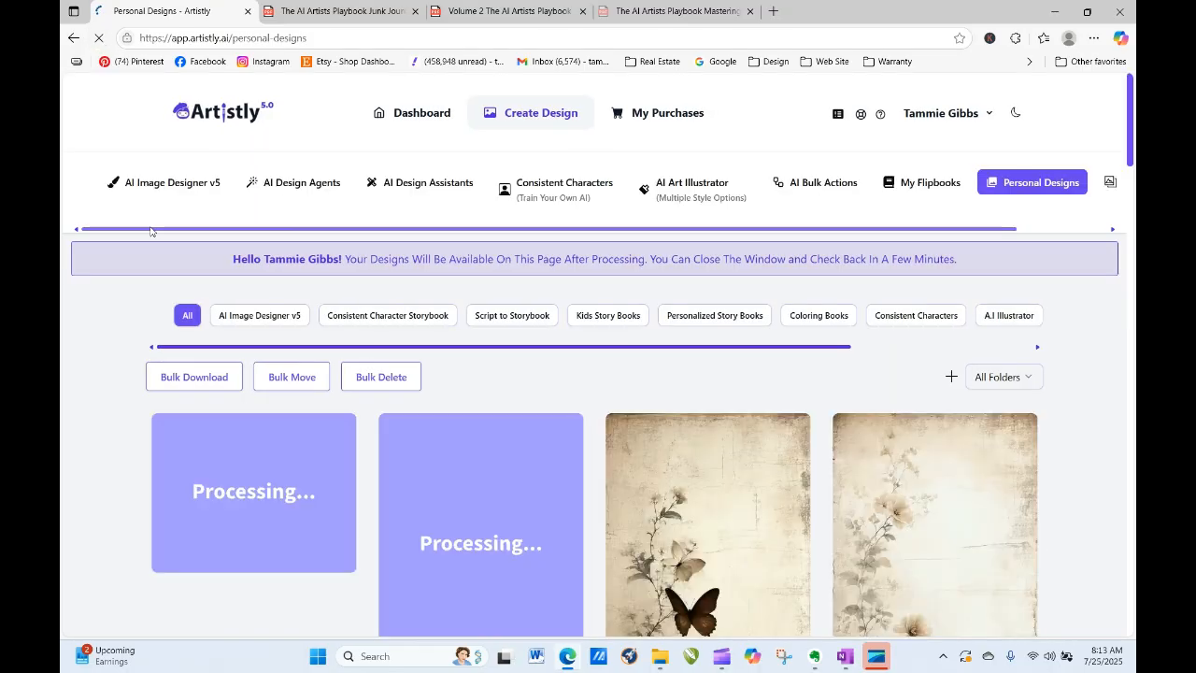
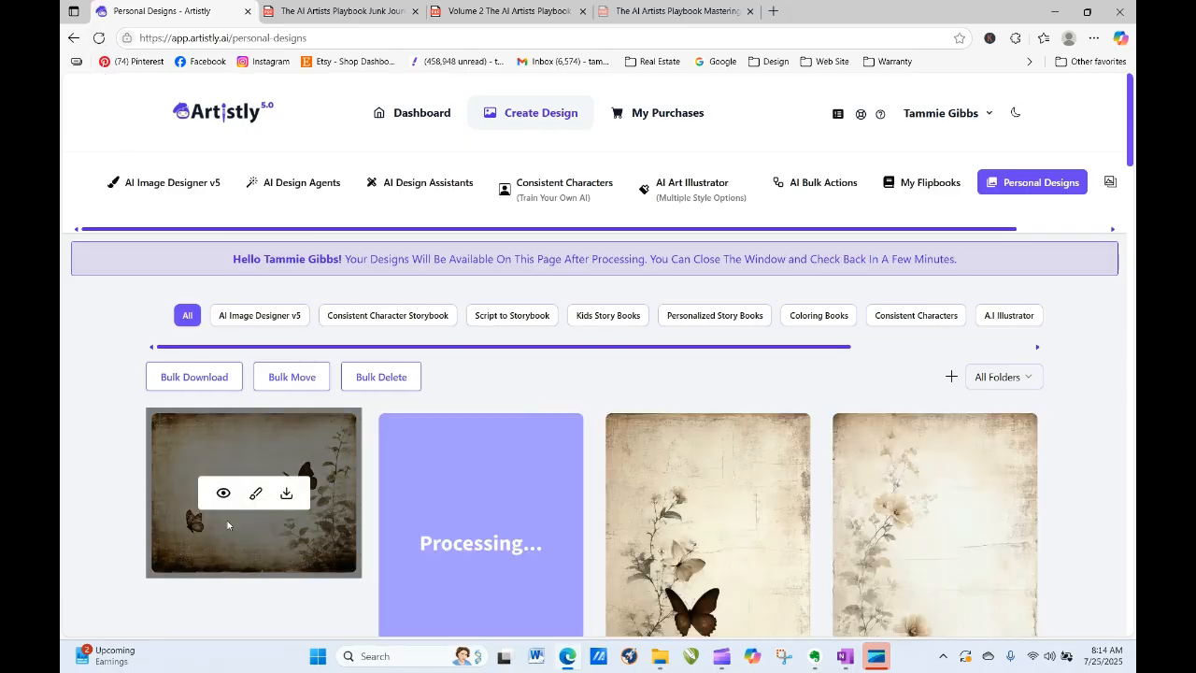
Step: Inspect the details of the 4:3 butterfly design, close them, and refresh the page to view the 3:4 version
left_click(225, 488)
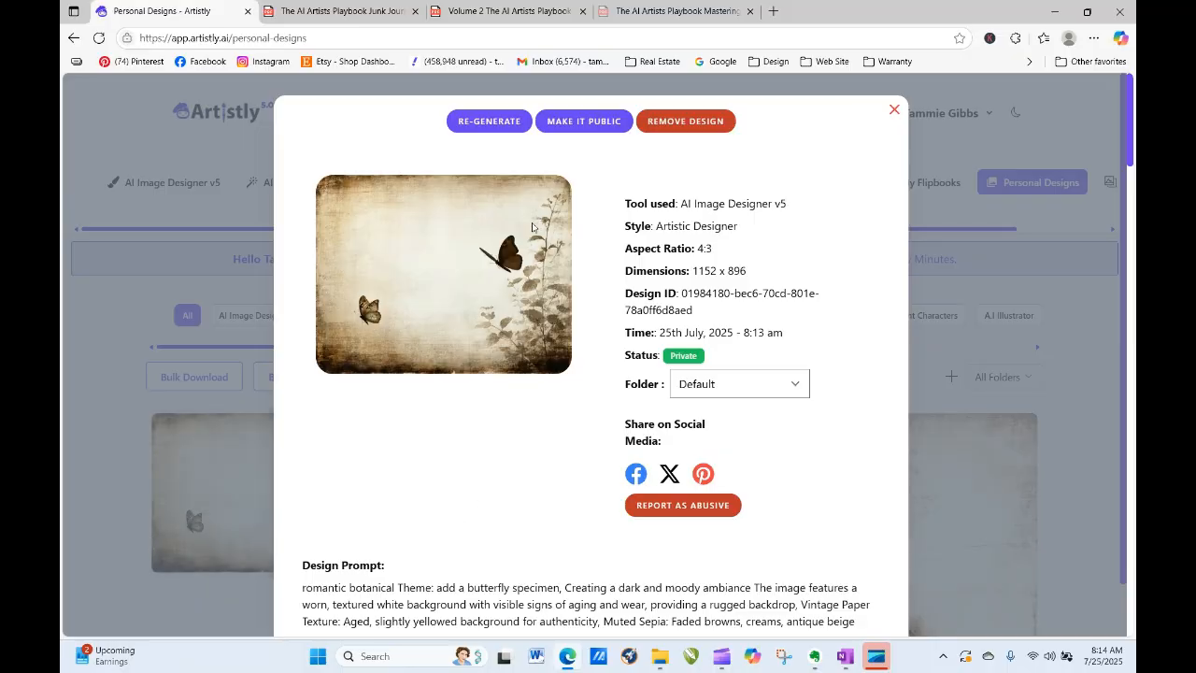
left_click(894, 109)
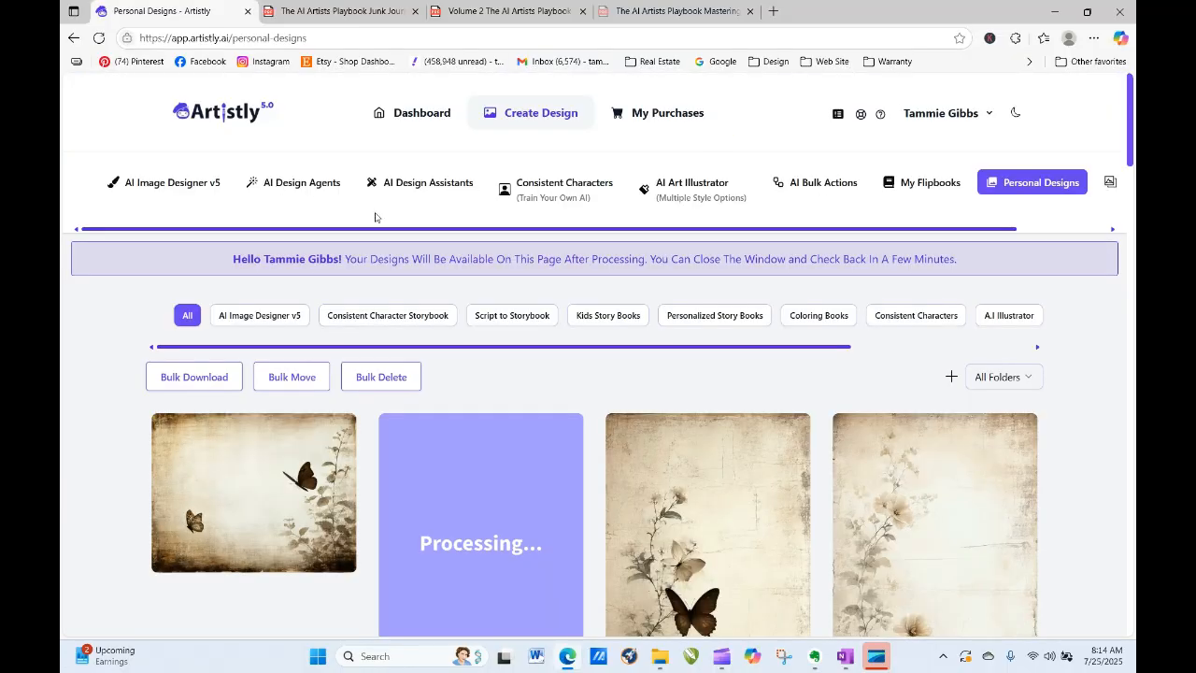
left_click(99, 38)
left_click(139, 198)
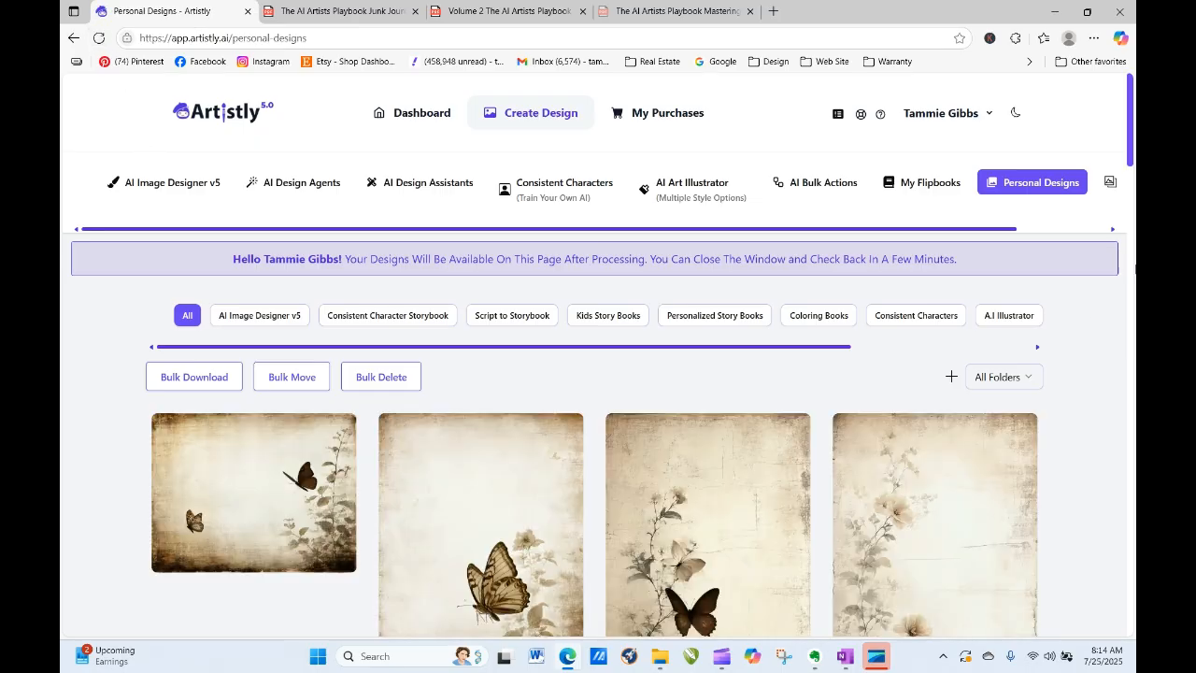
scroll(1134, 177, "down", 2)
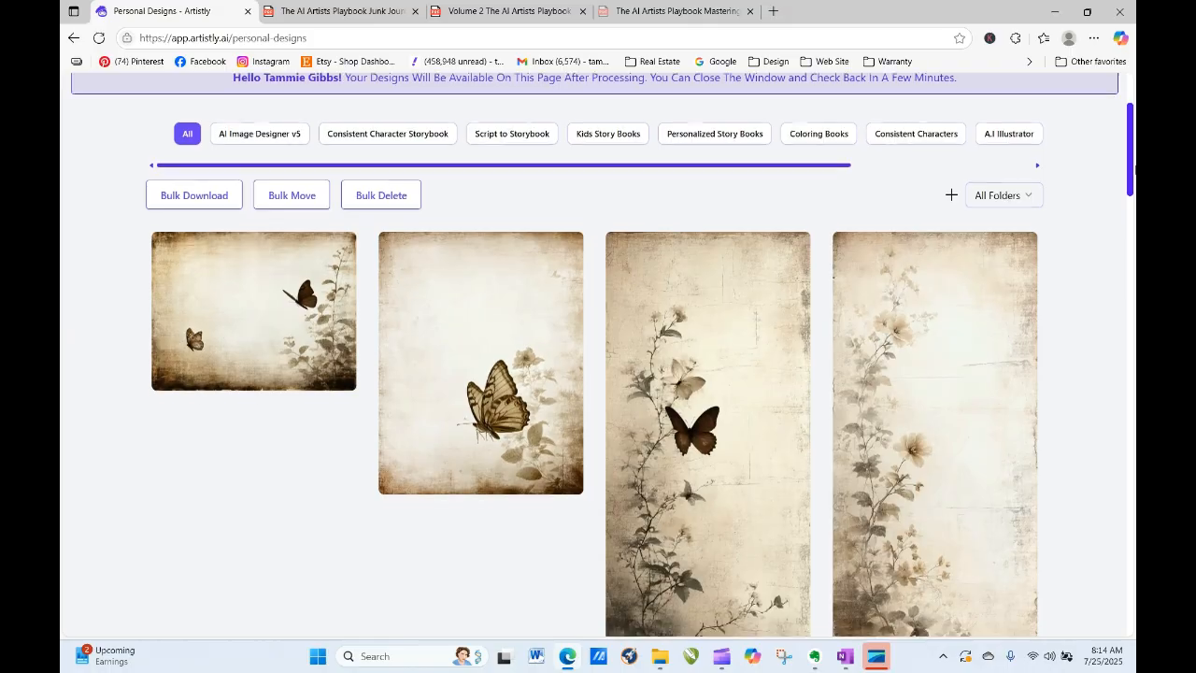
Step: Open the details of the 9:21 floral design without butterflies and start re-generating it from its original prompt
left_click_drag(1135, 168, 1133, 207)
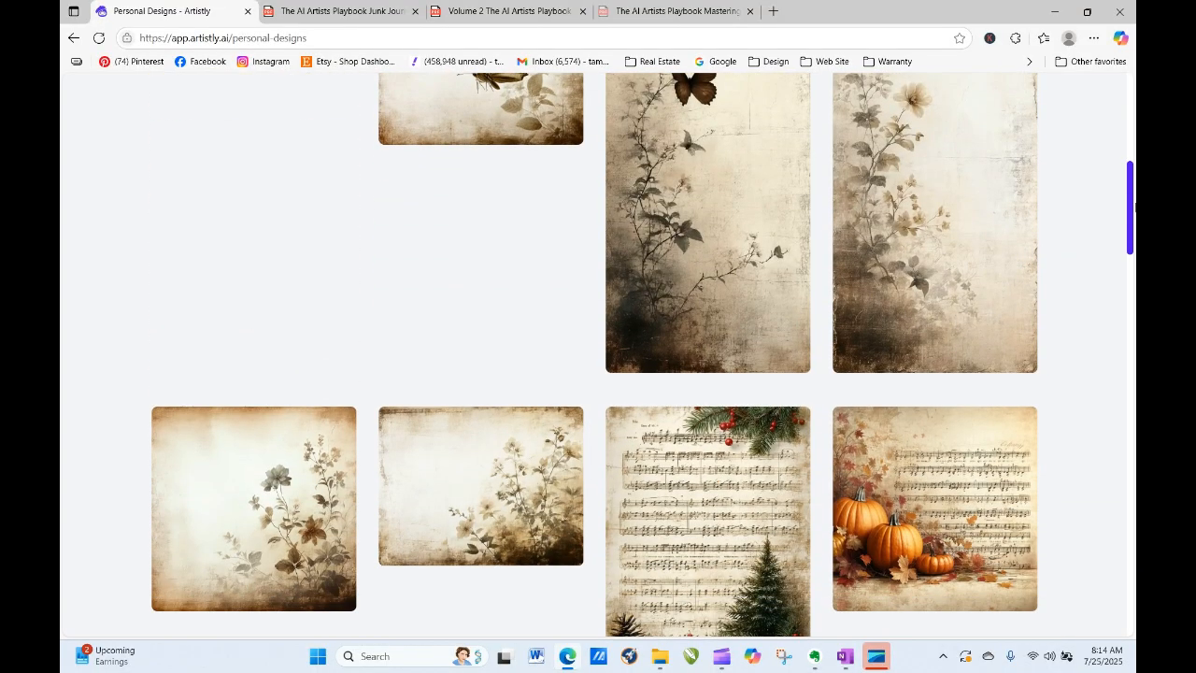
left_click(906, 128)
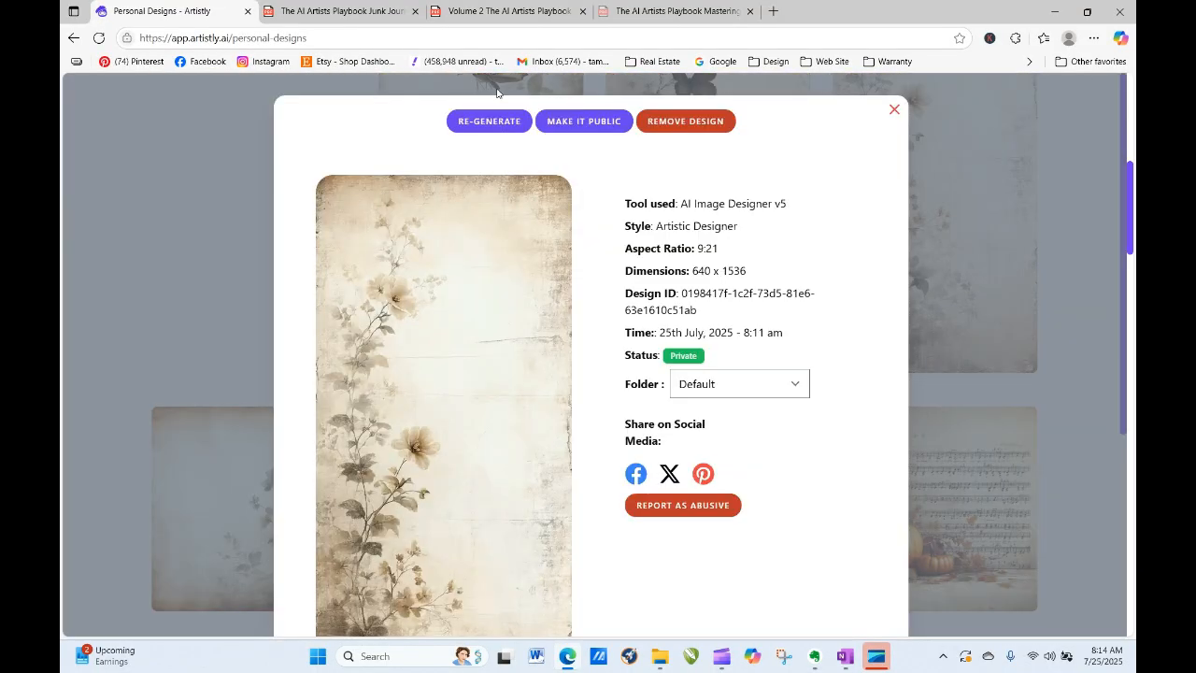
left_click(481, 122)
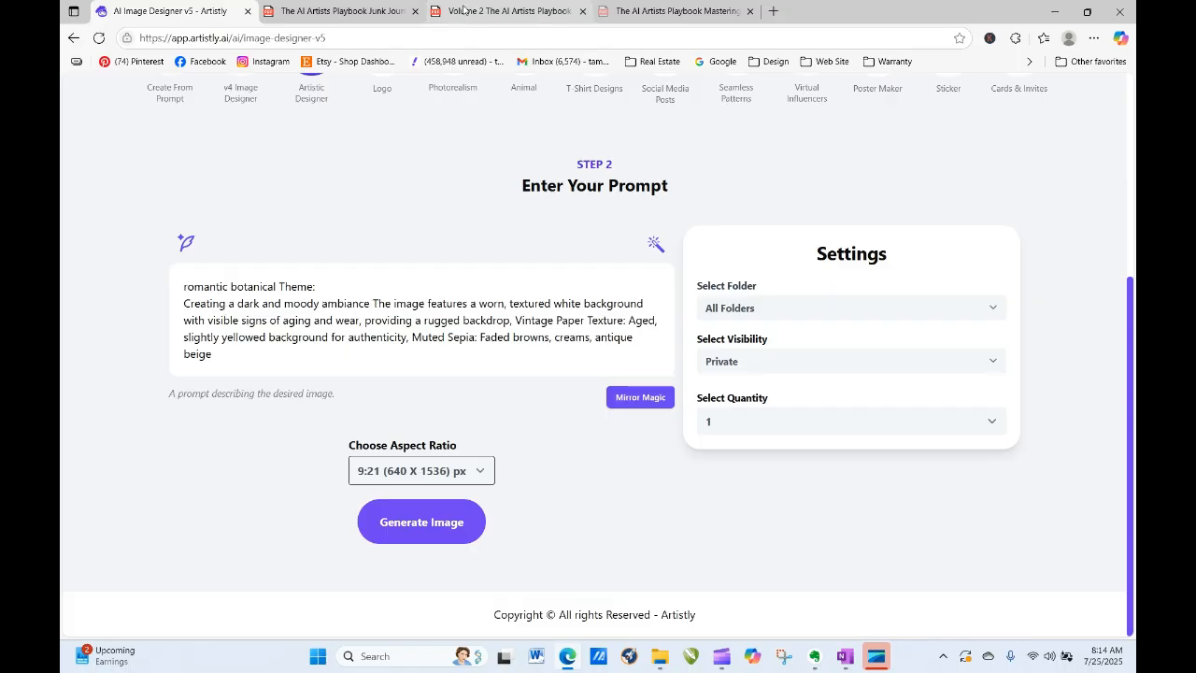
Step: Browse the Junk Journal playbook from page 300 through the Thematic & Seasonal Sets section for theme descriptors
left_click(362, 13)
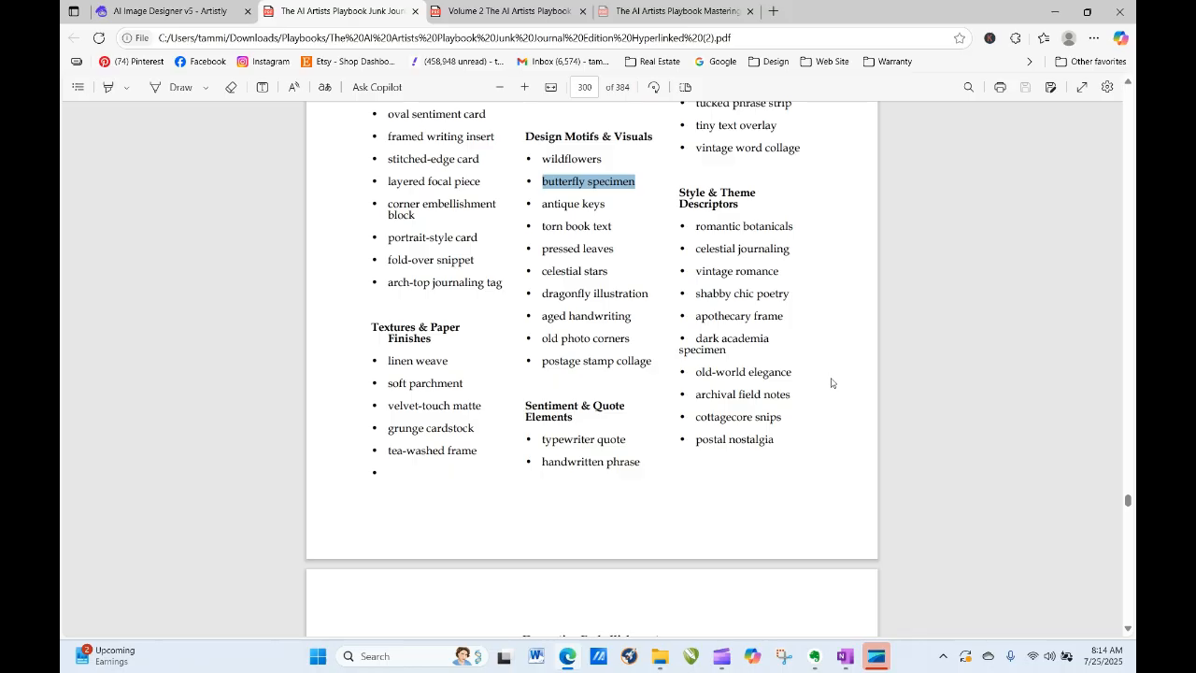
scroll(1045, 406, "down", 3)
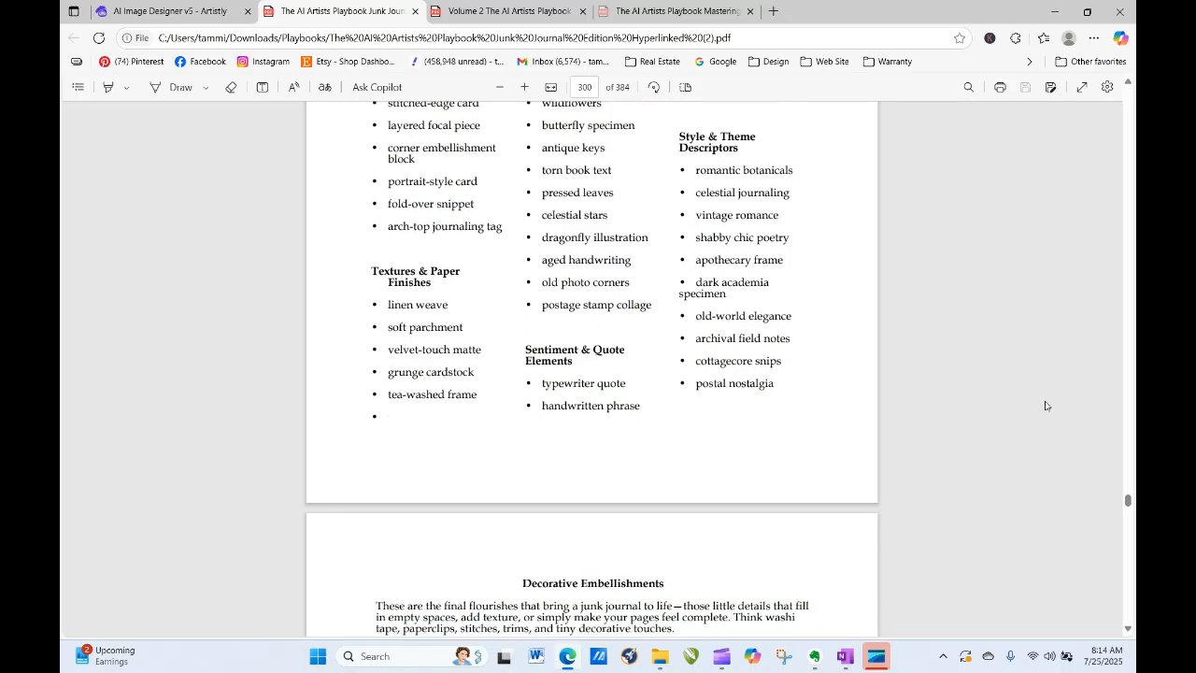
scroll(1045, 406, "down", 4)
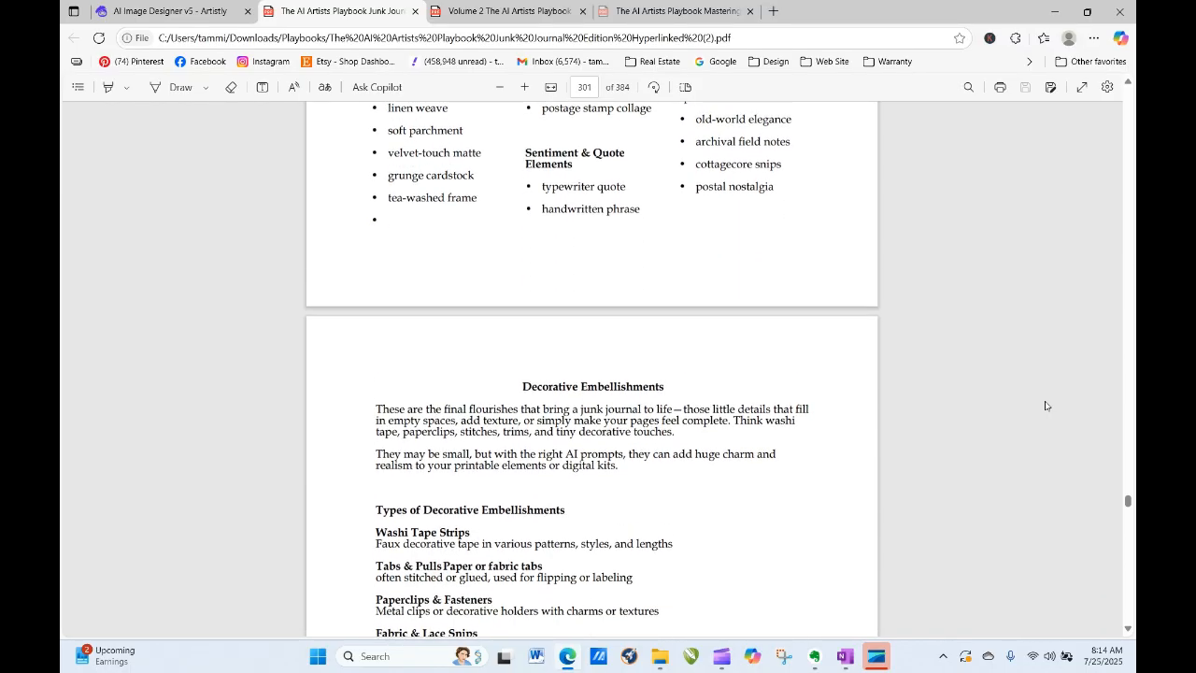
scroll(1045, 405, "down", 9)
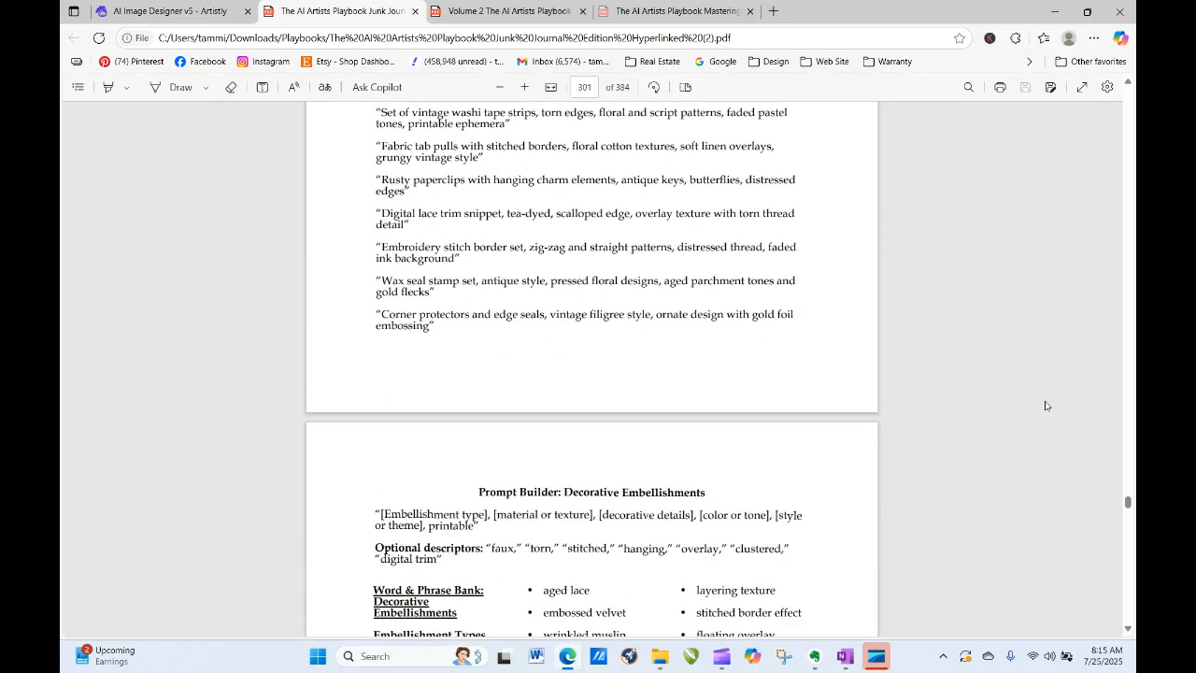
scroll(1045, 405, "down", 5)
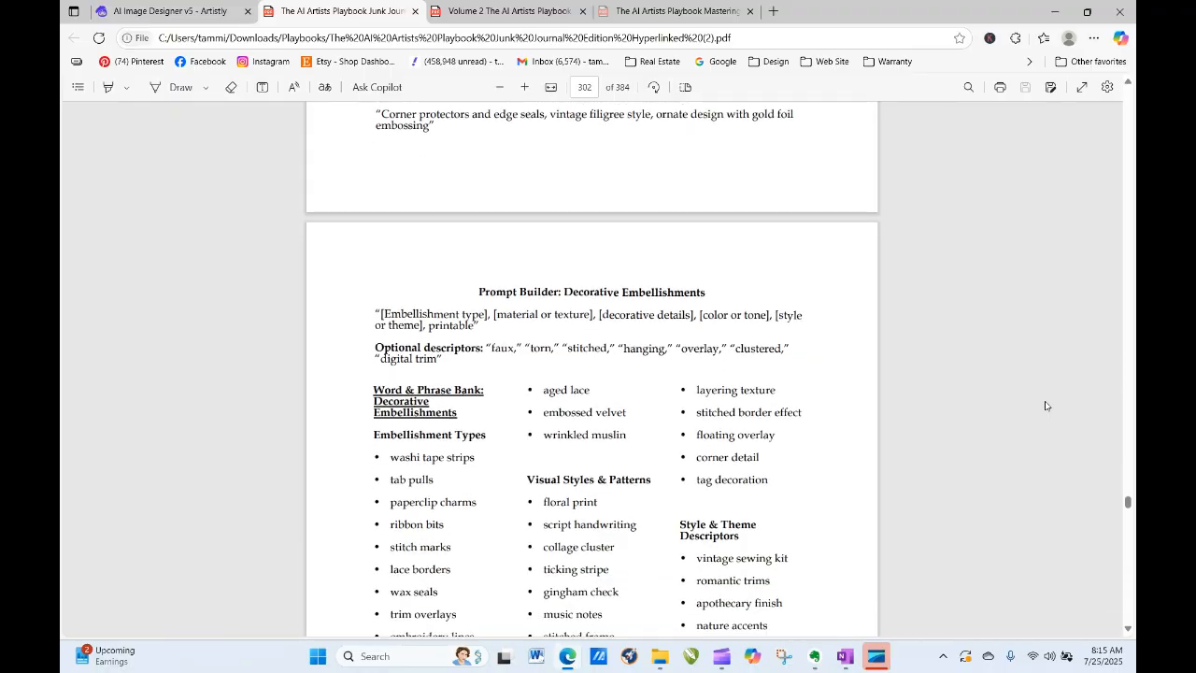
scroll(1045, 405, "down", 5)
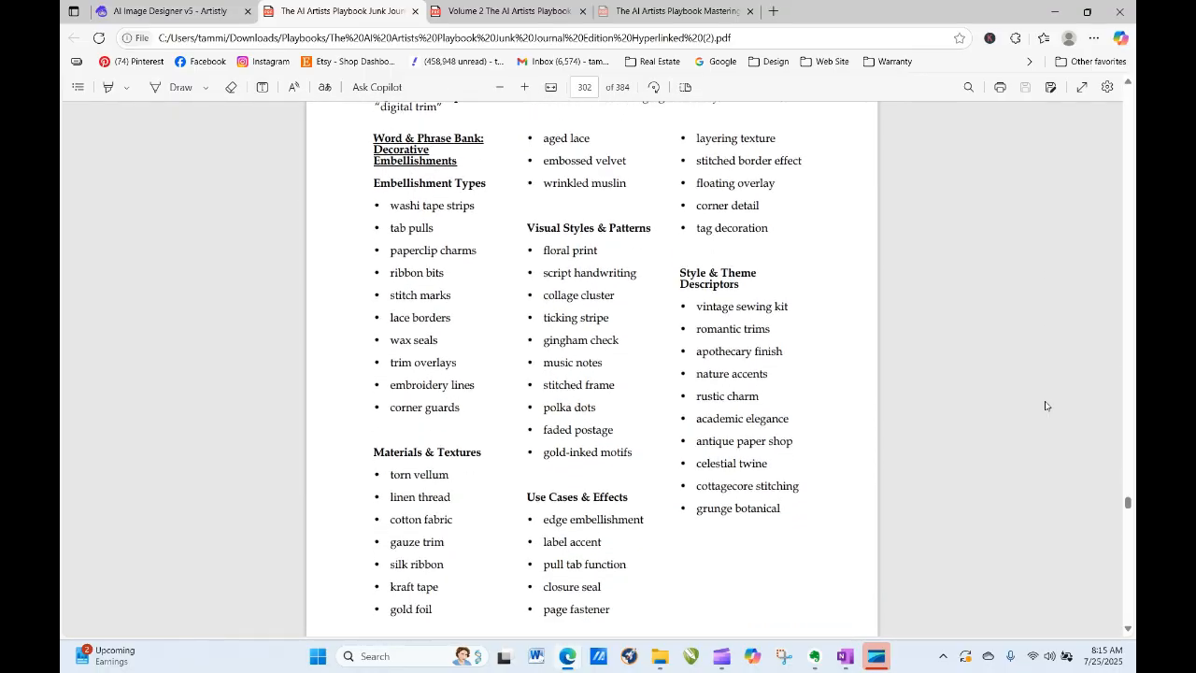
scroll(1045, 405, "down", 2)
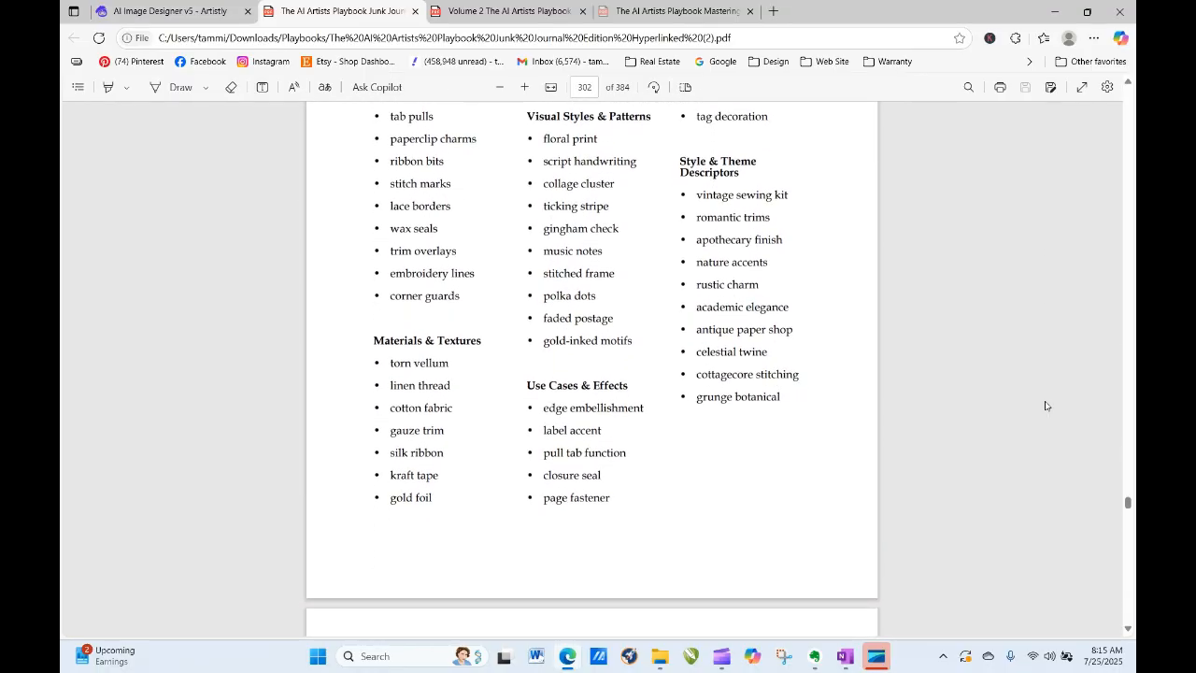
scroll(1045, 405, "down", 2)
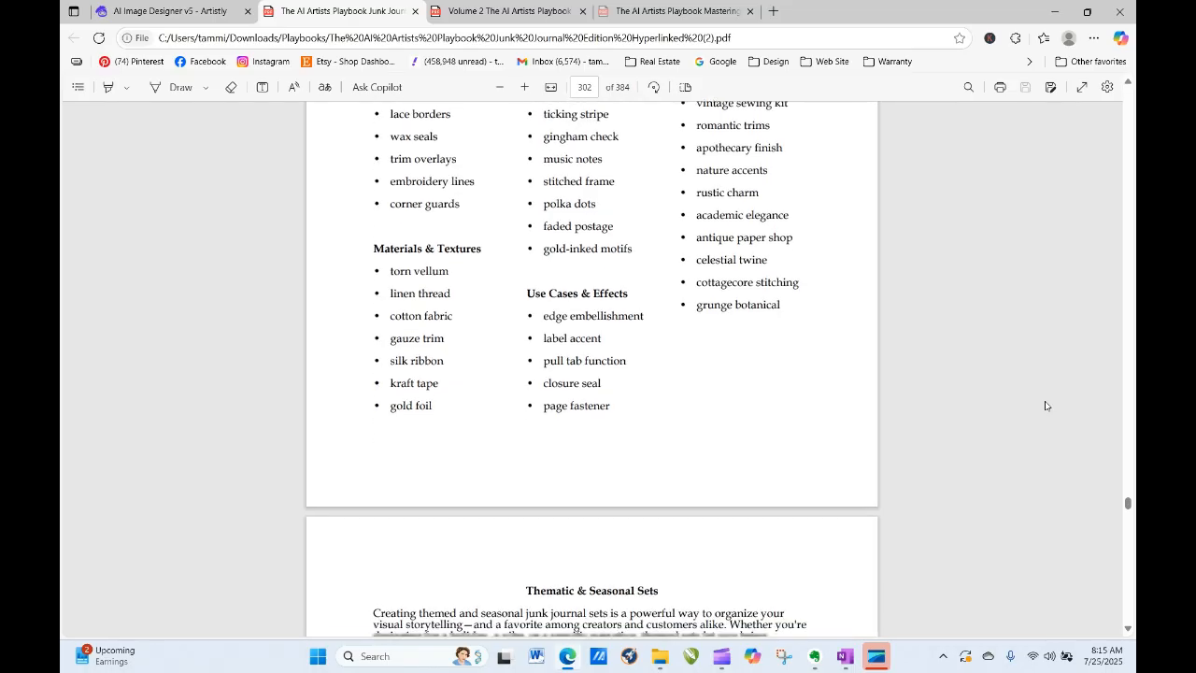
scroll(1045, 406, "down", 5)
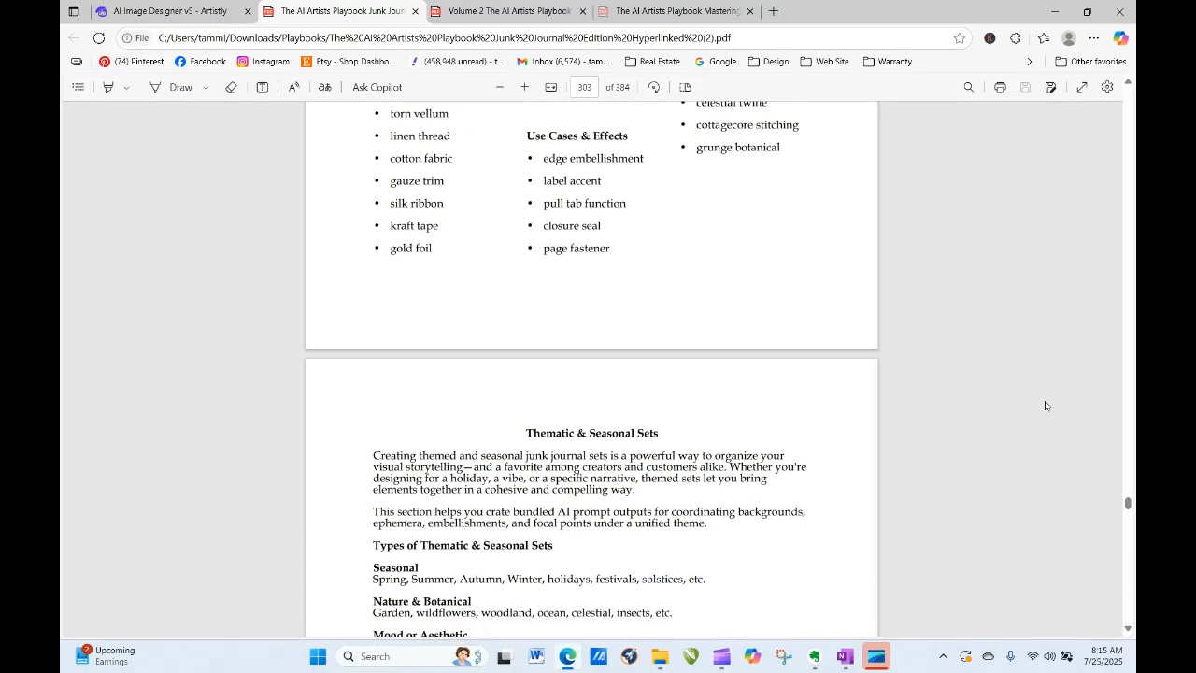
scroll(1045, 406, "down", 3)
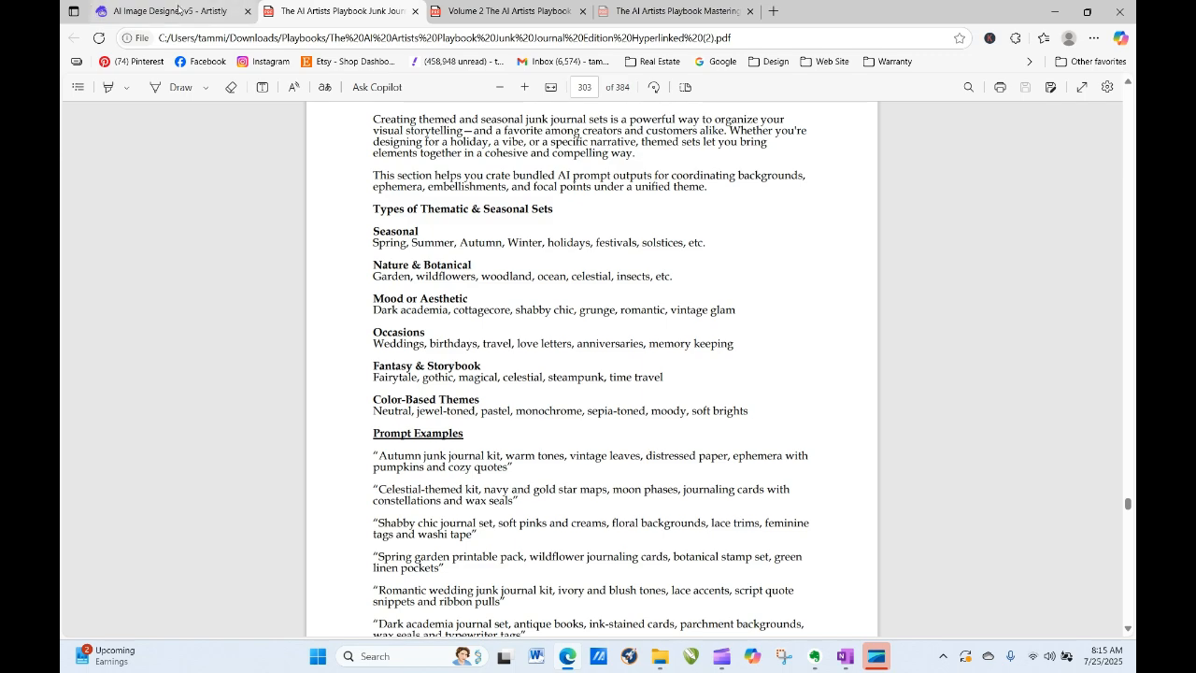
Step: Back in Artistly, add "Spring Cottagecore" after "Theme:" in the prompt, remove "dark and", and generate the image at 9:21
mouse_move(179, 10)
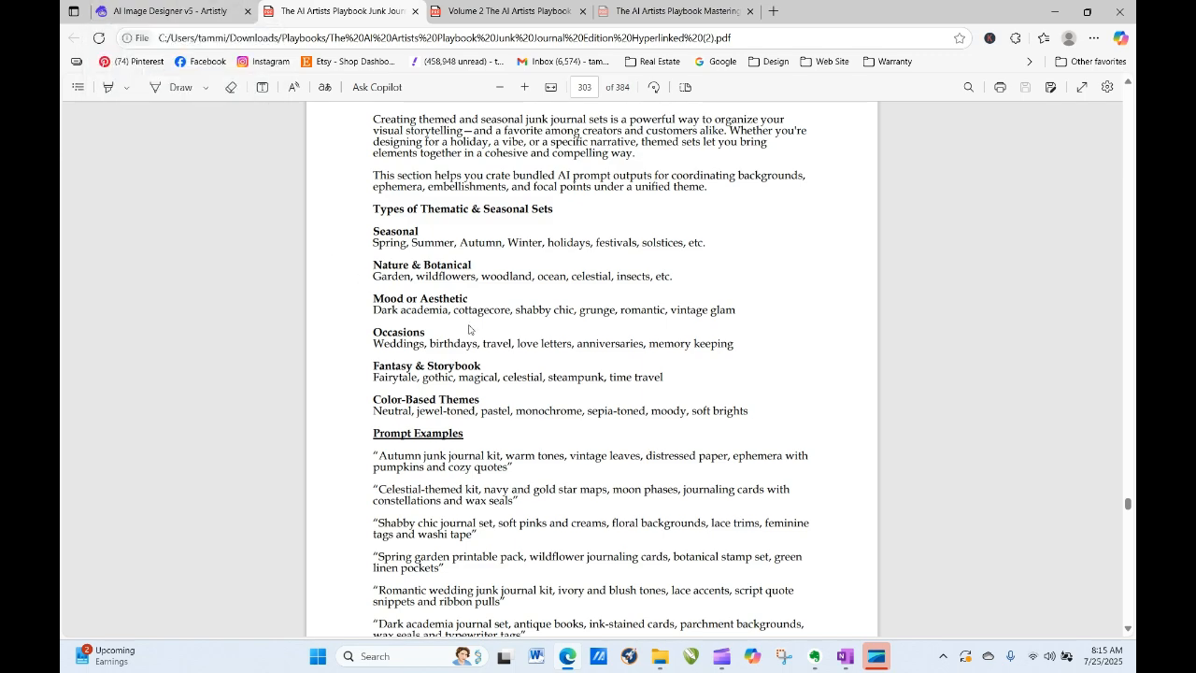
left_click(144, 18)
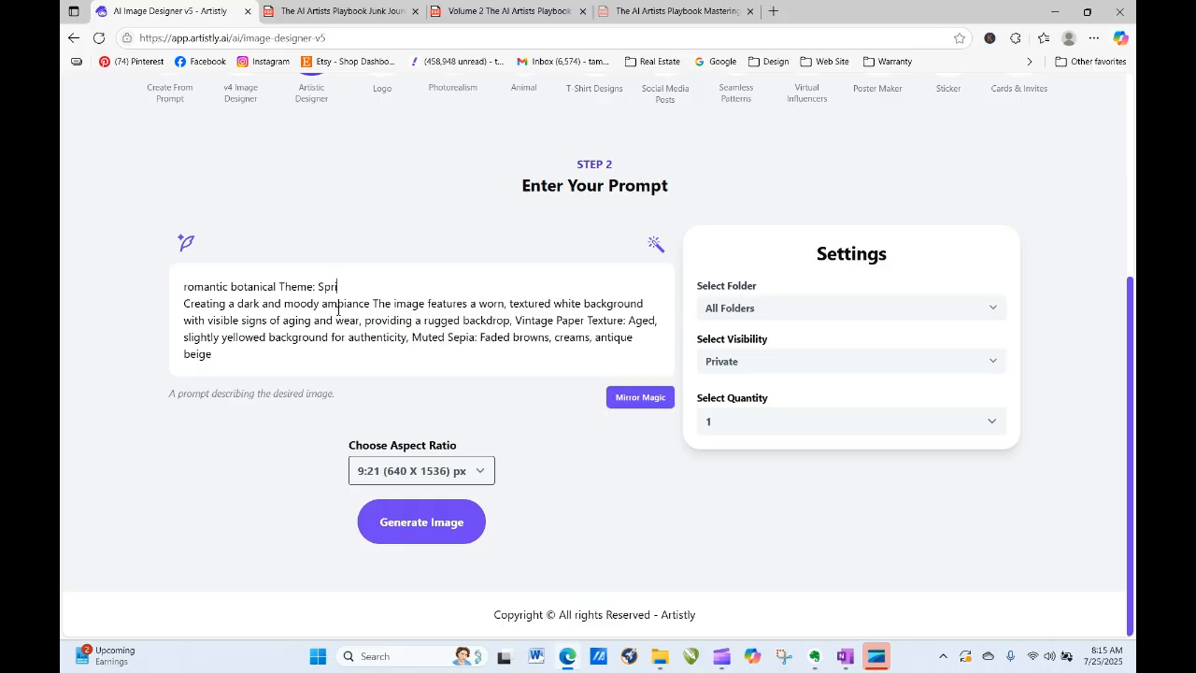
type("Cottagecore")
left_click_drag(283, 302, 238, 304)
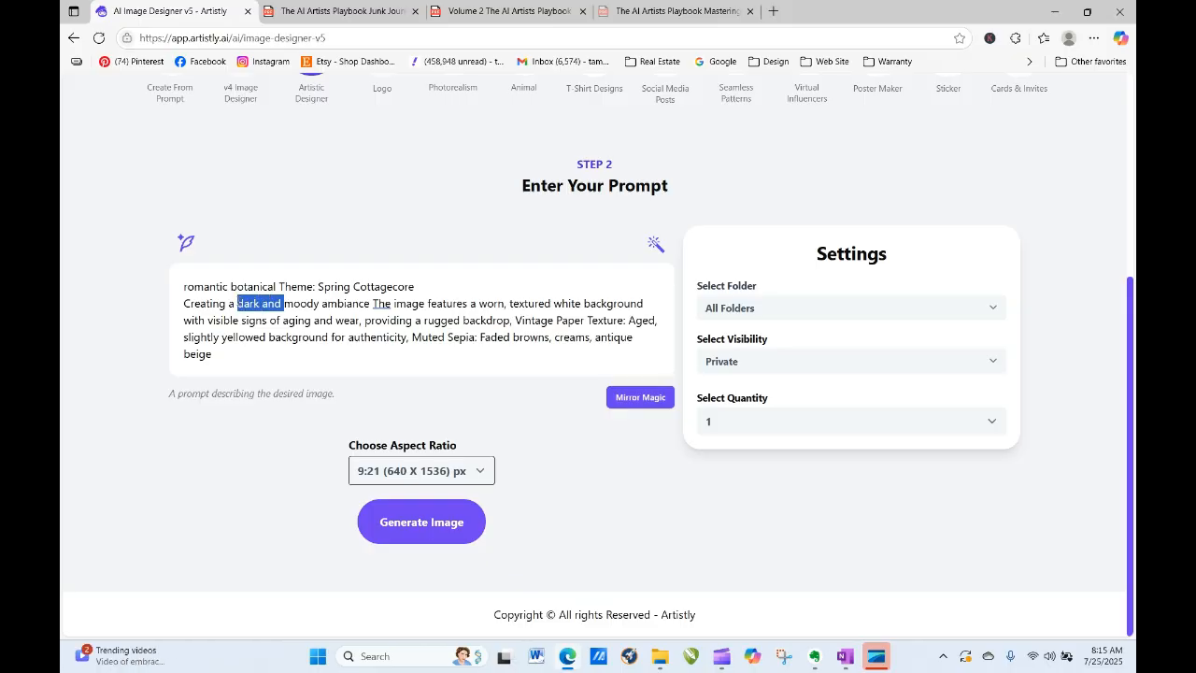
key("BackSpace")
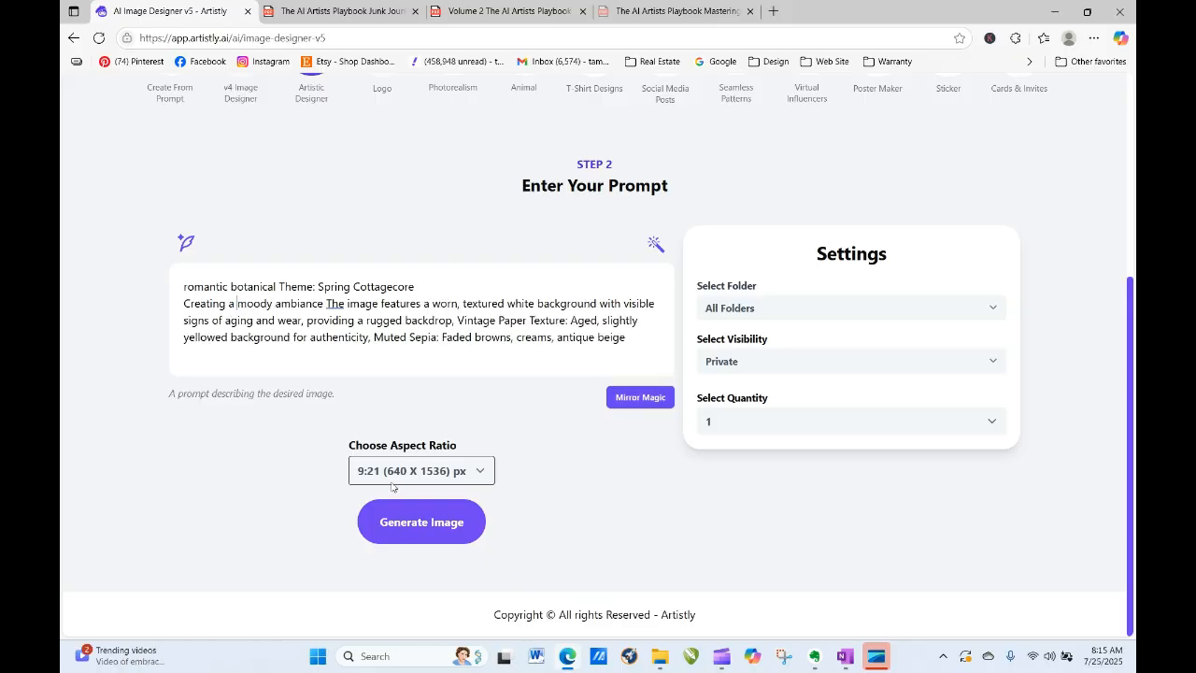
left_click(427, 526)
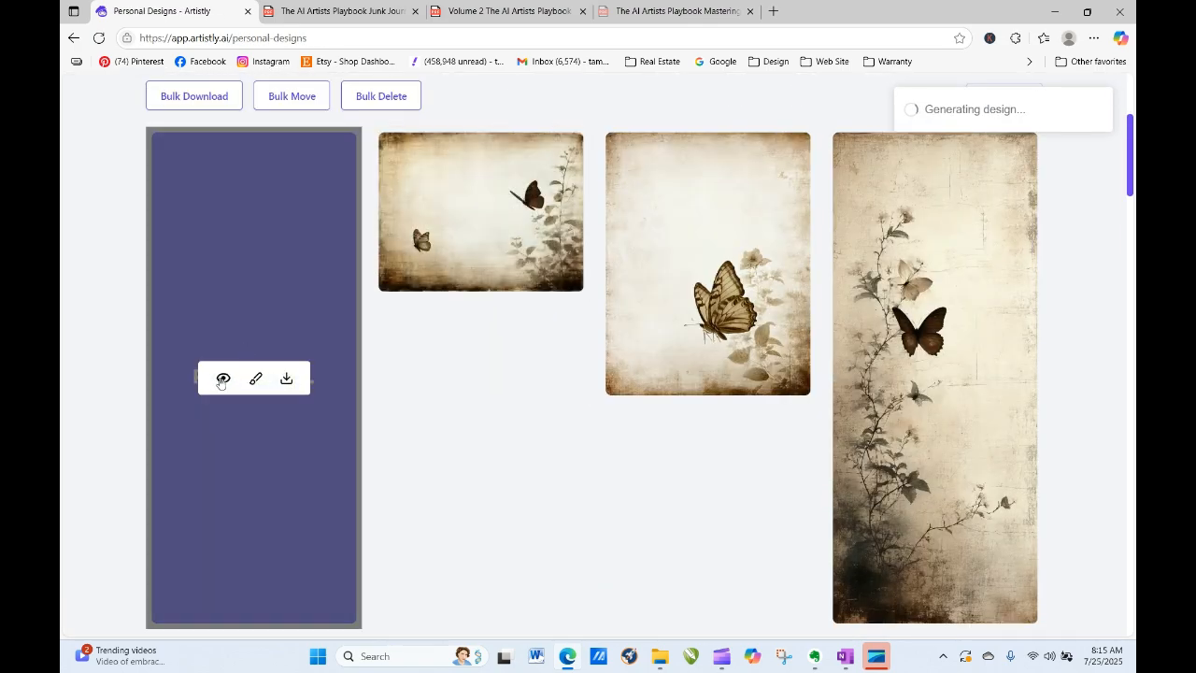
Step: Re-generate the new Spring Cottagecore design with the aspect ratio set to 1:1 (1024 X 1024) px
left_click(222, 379)
left_click(492, 120)
scroll(492, 391, "down", 3)
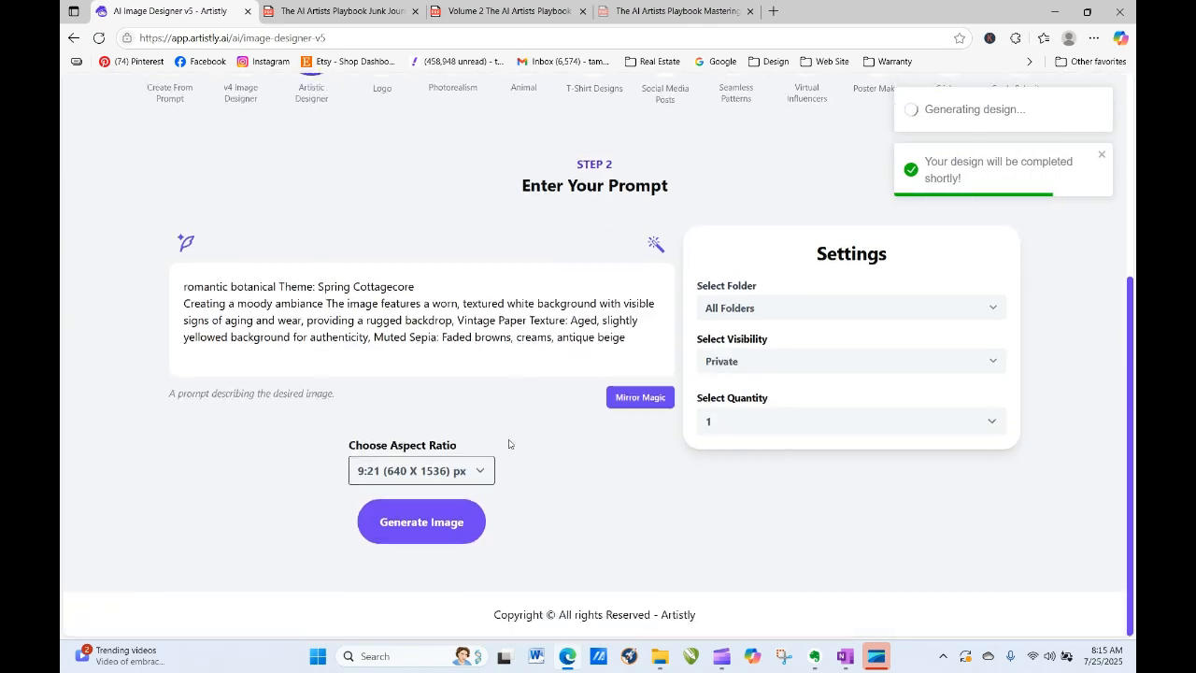
left_click(472, 471)
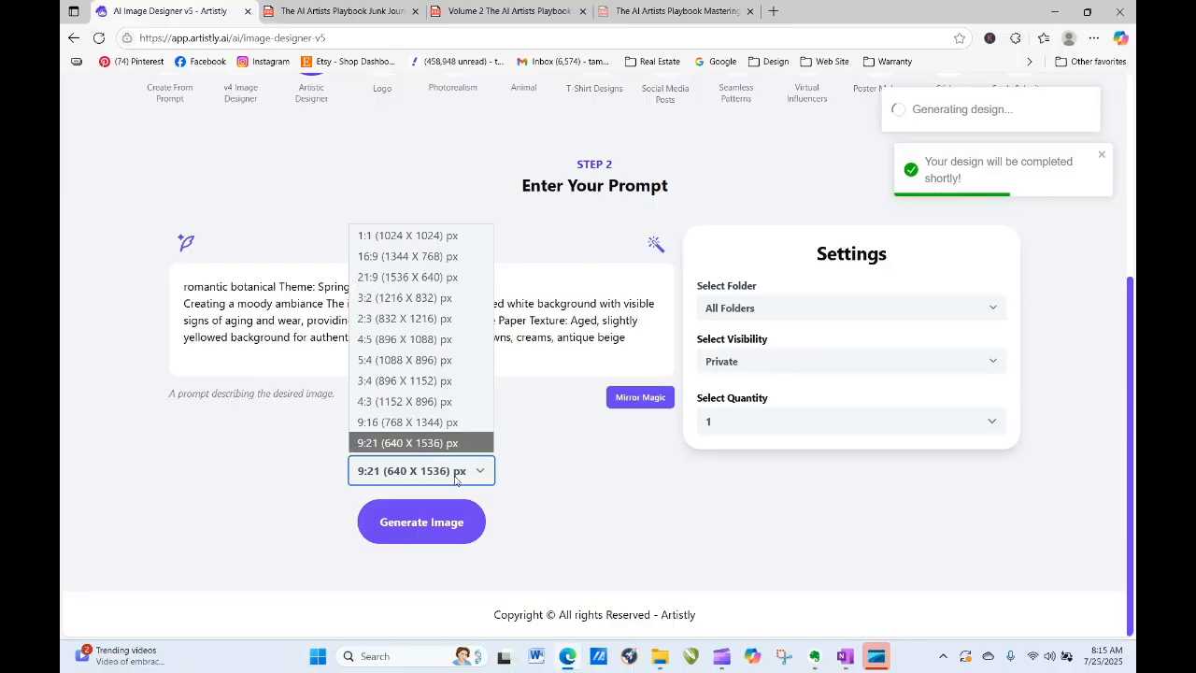
left_click(449, 238)
left_click(448, 527)
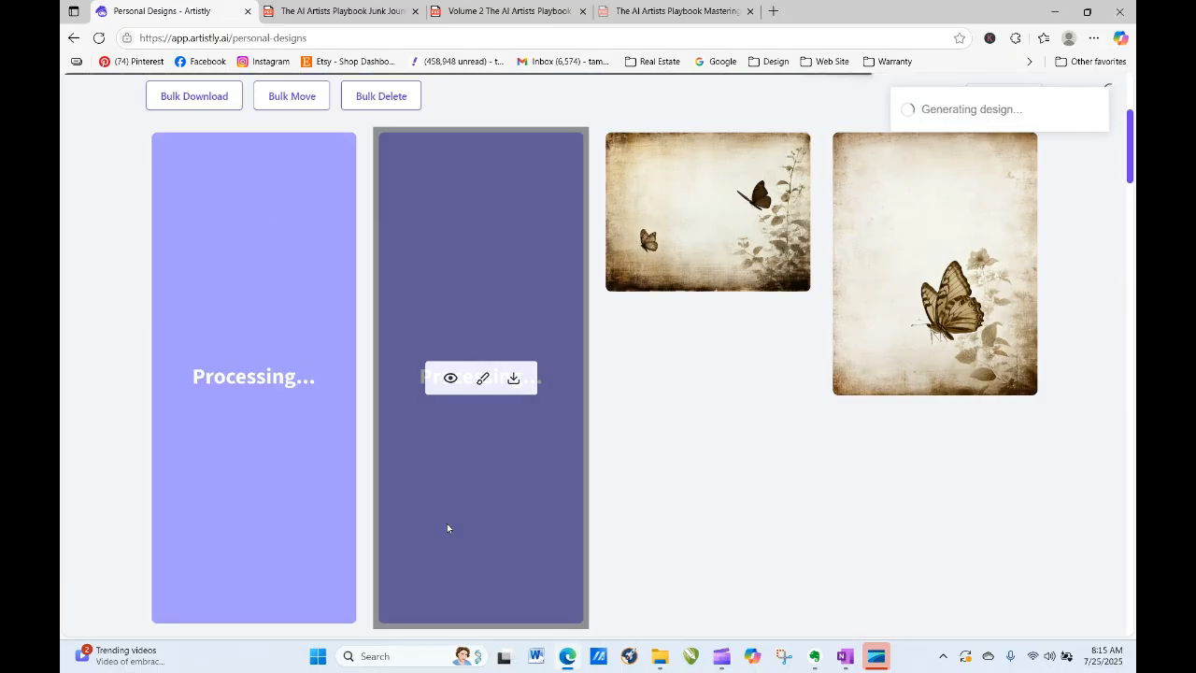
Step: Re-generate the newest Spring Cottagecore design at a 4:3 (1152 X 896) px aspect ratio
left_click(222, 235)
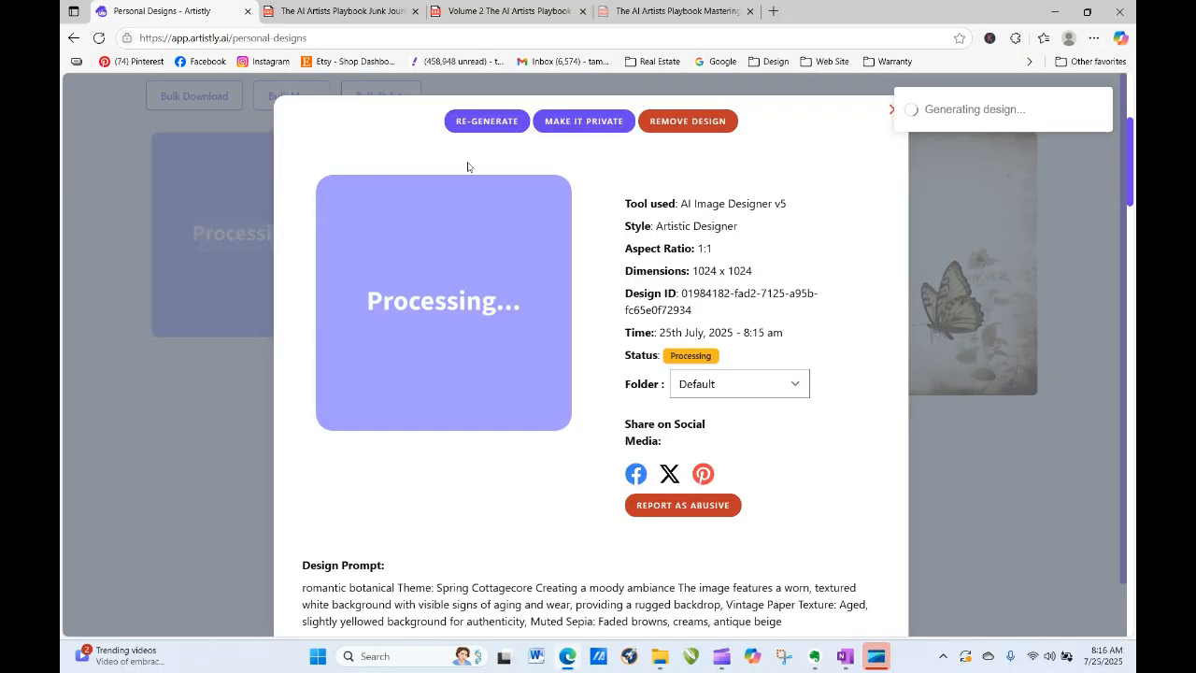
left_click(499, 120)
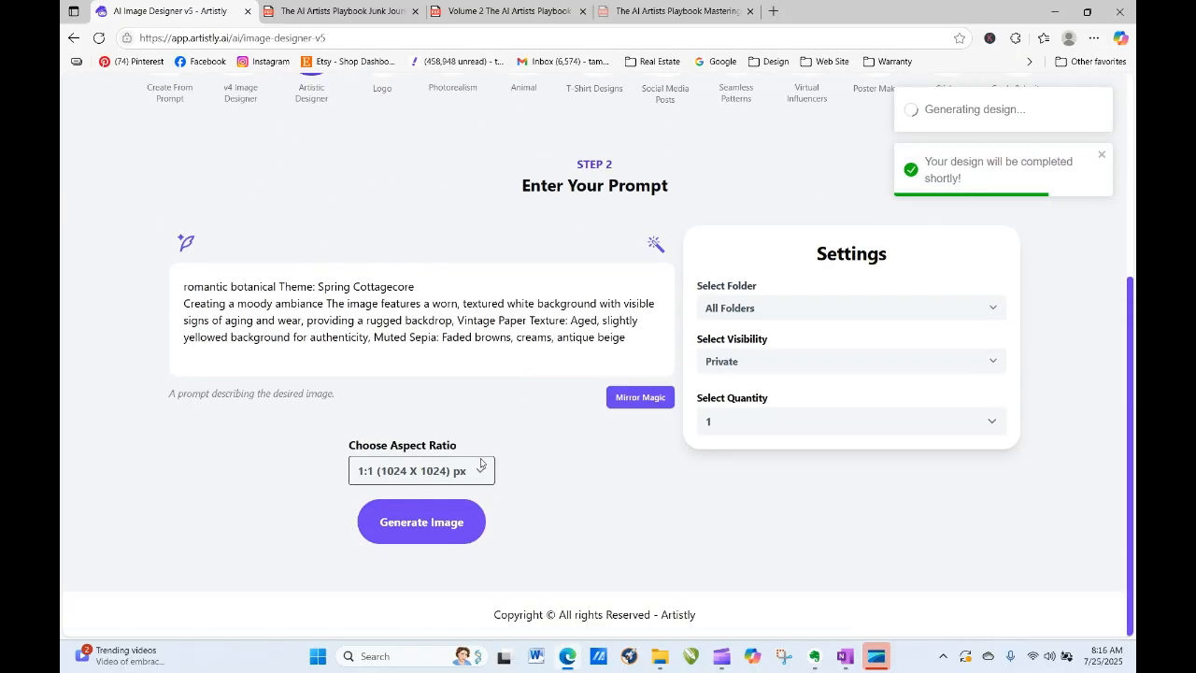
left_click(472, 479)
left_click(476, 402)
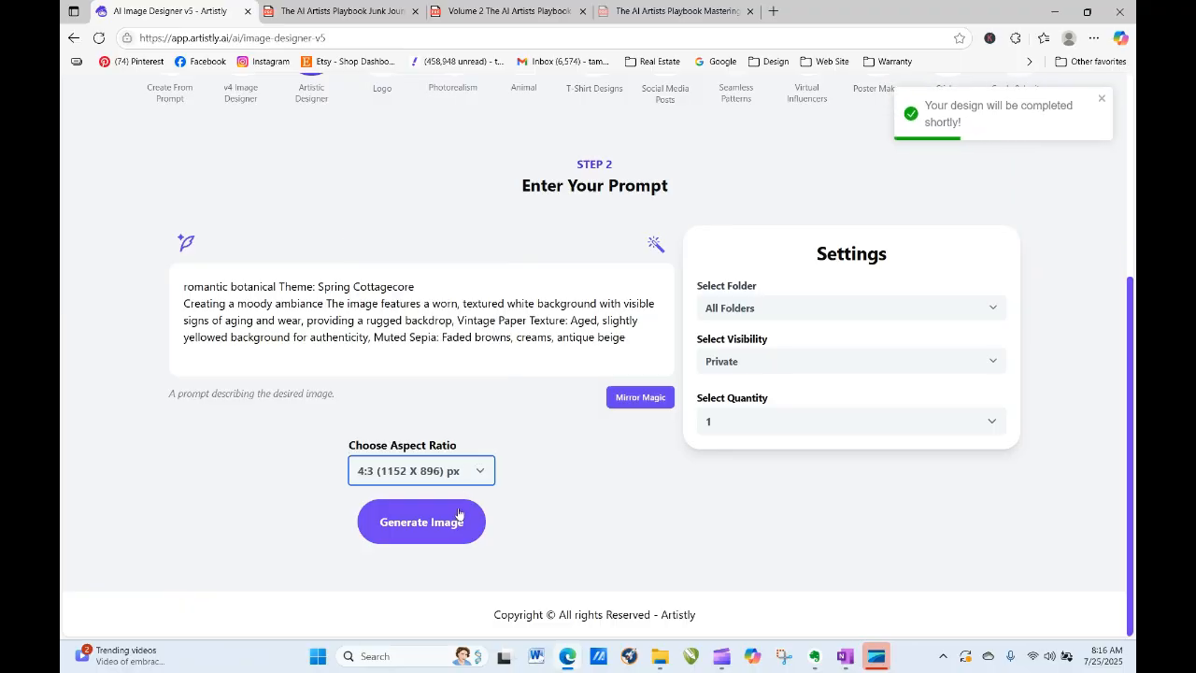
left_click(458, 527)
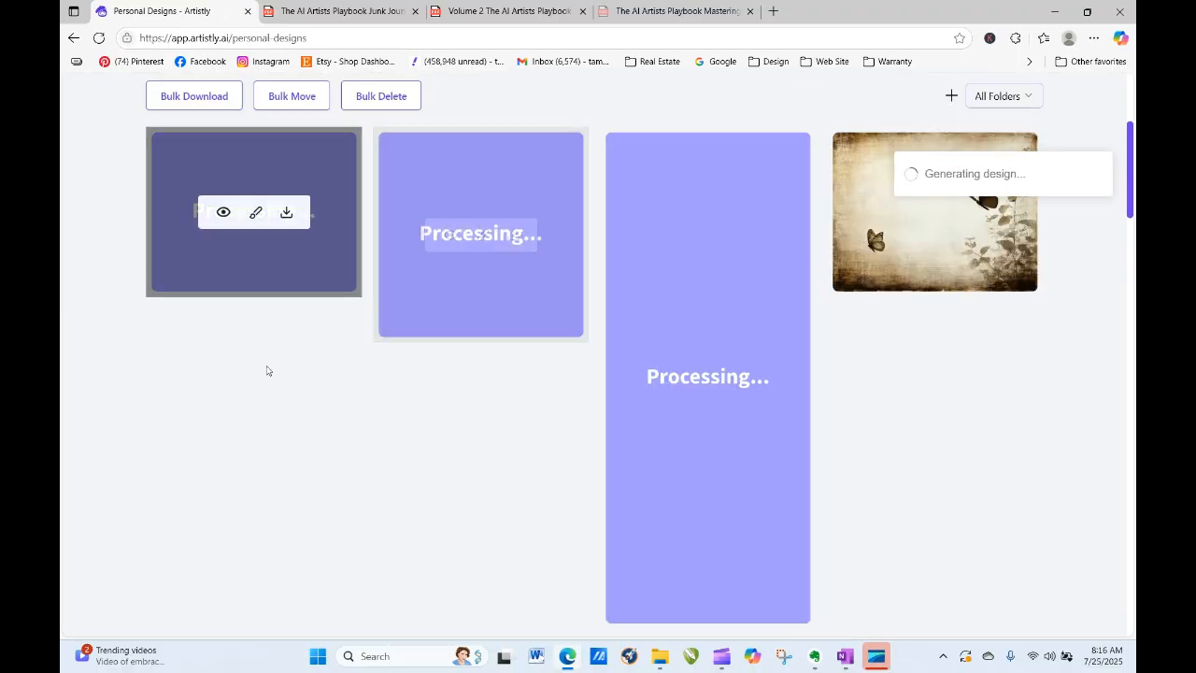
Step: Refresh the personal designs page repeatedly and view the 9:21 Spring Cottagecore design in full
left_click(99, 39)
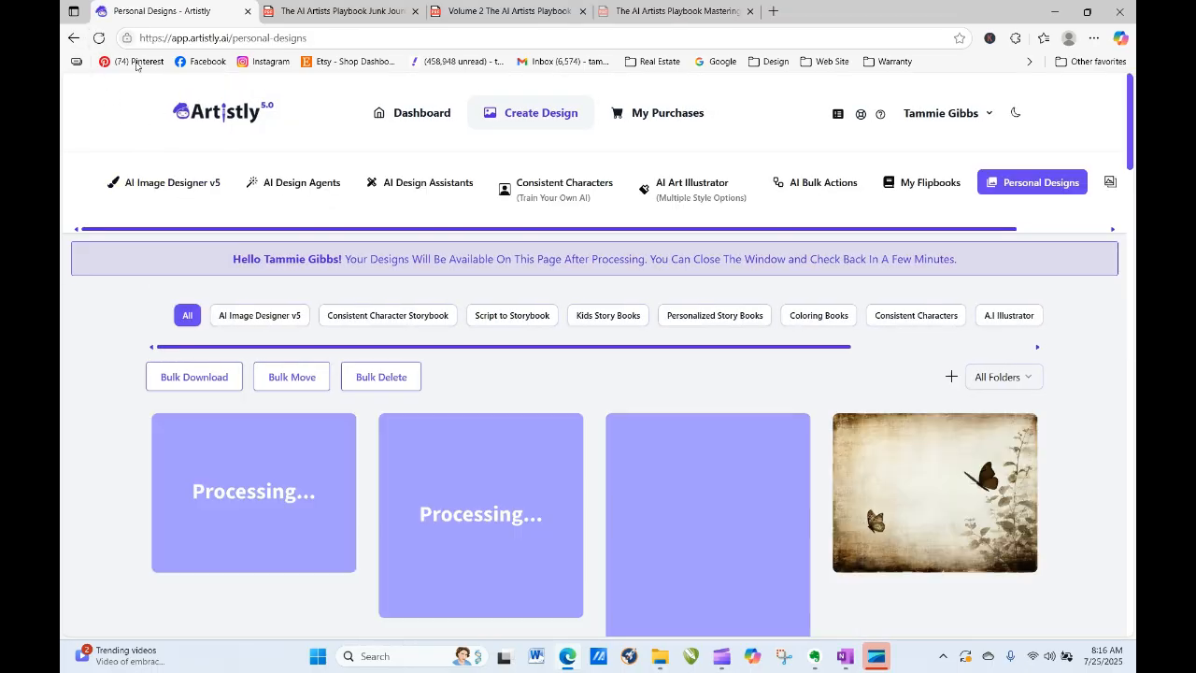
left_click(99, 38)
left_click(99, 38)
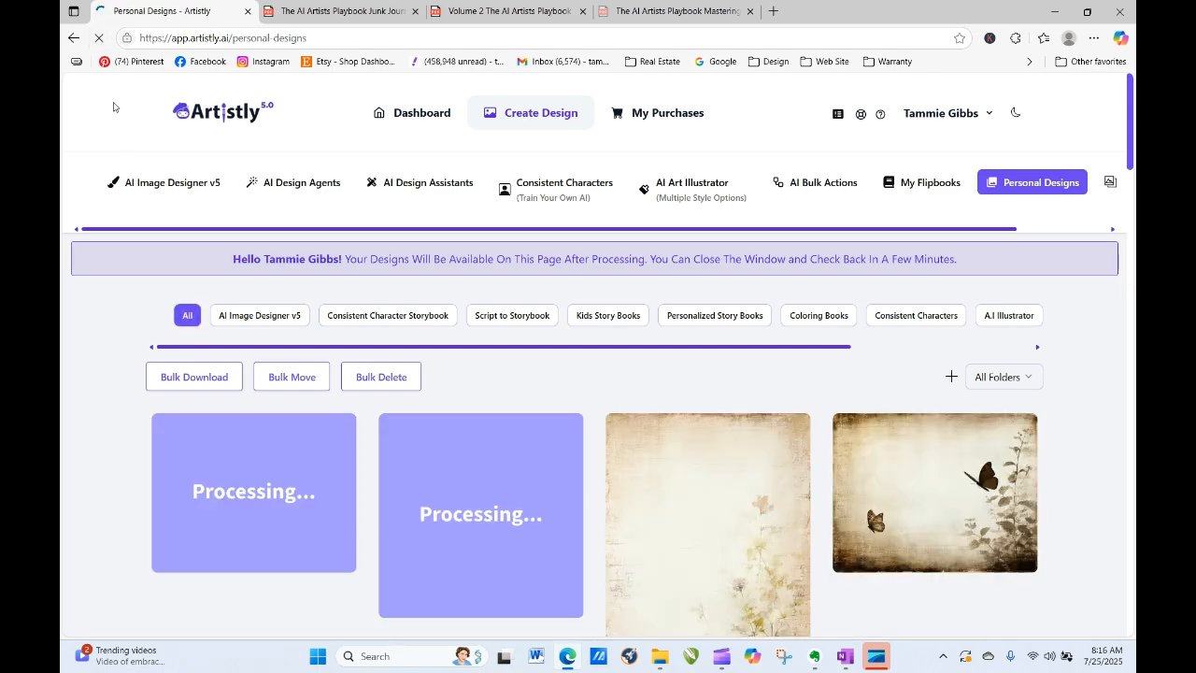
left_click_drag(1131, 98, 1130, 151)
scroll(1115, 147, "up", 1)
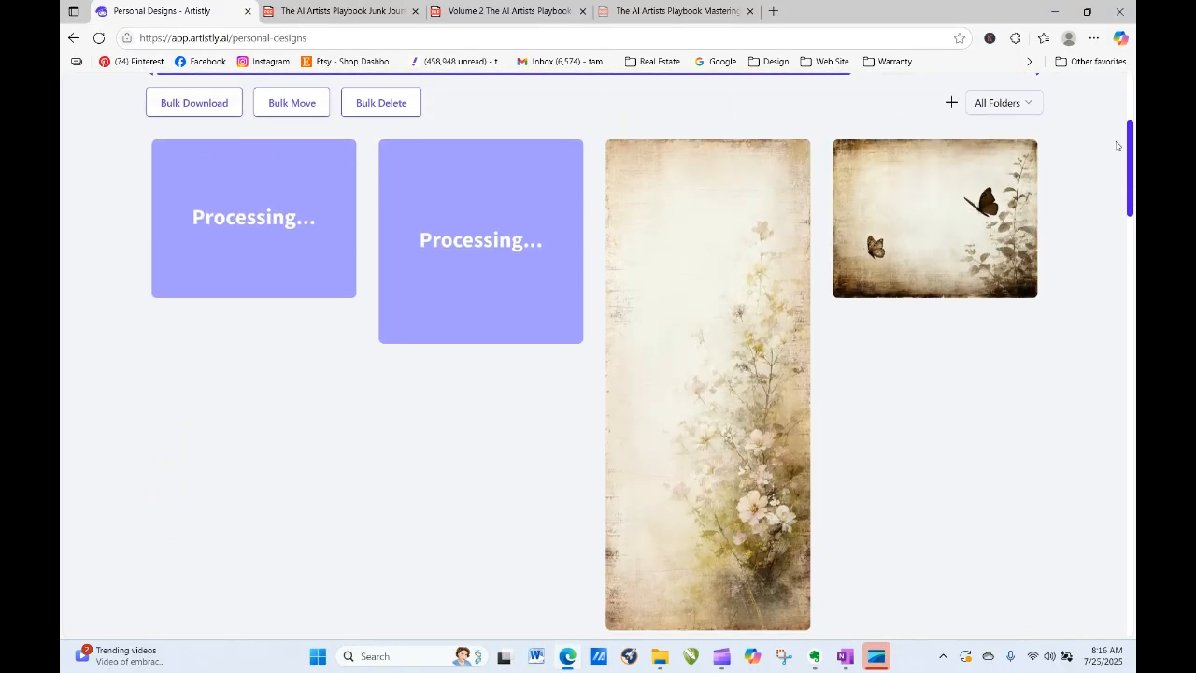
mouse_move(770, 192)
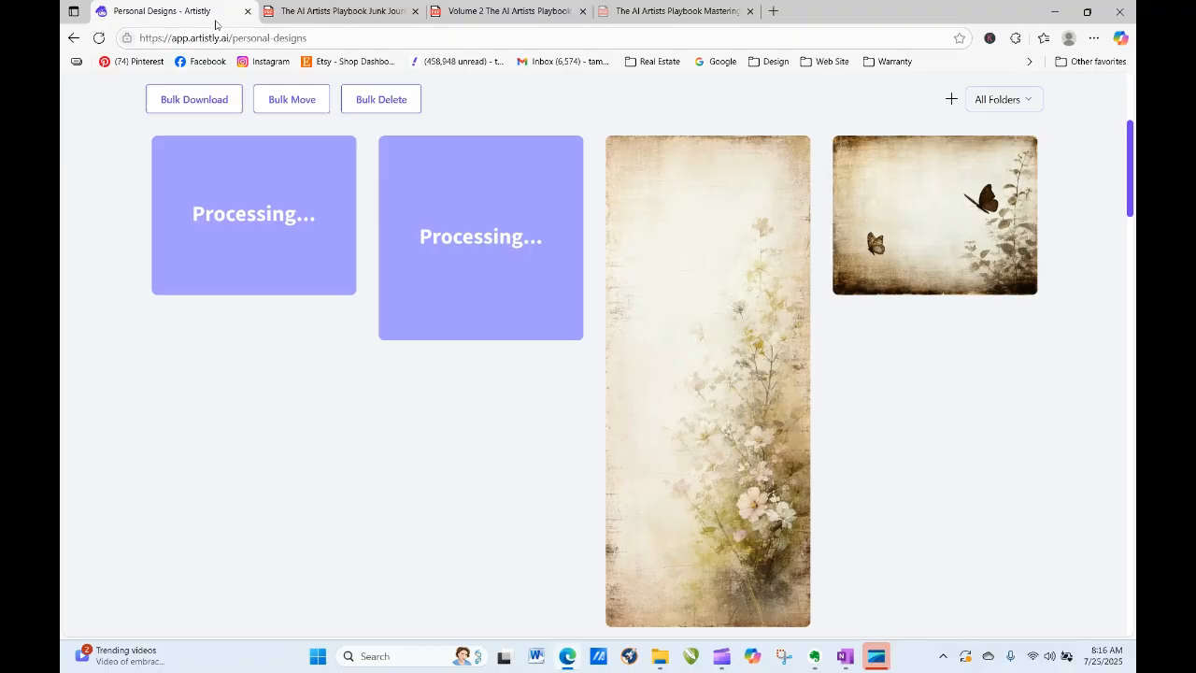
Step: Keep refreshing the personal designs page to check the 1:1 and 4:3 Spring Cottagecore designs
left_click(97, 37)
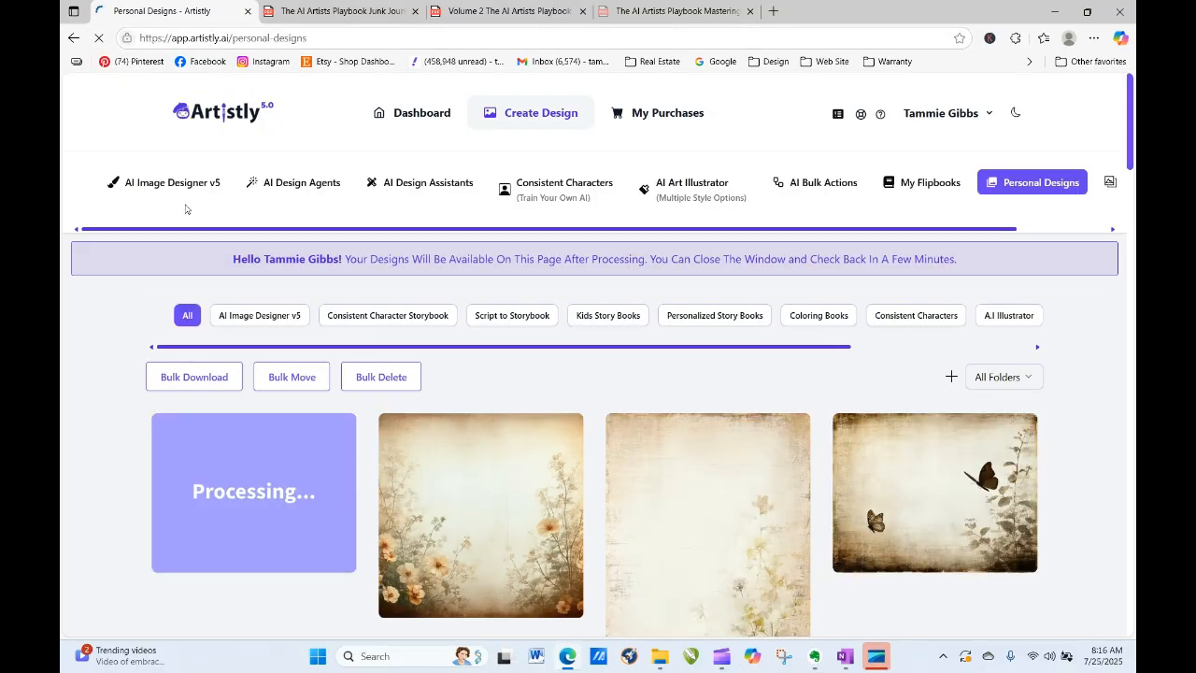
mouse_move(430, 537)
left_click(98, 38)
left_click(98, 38)
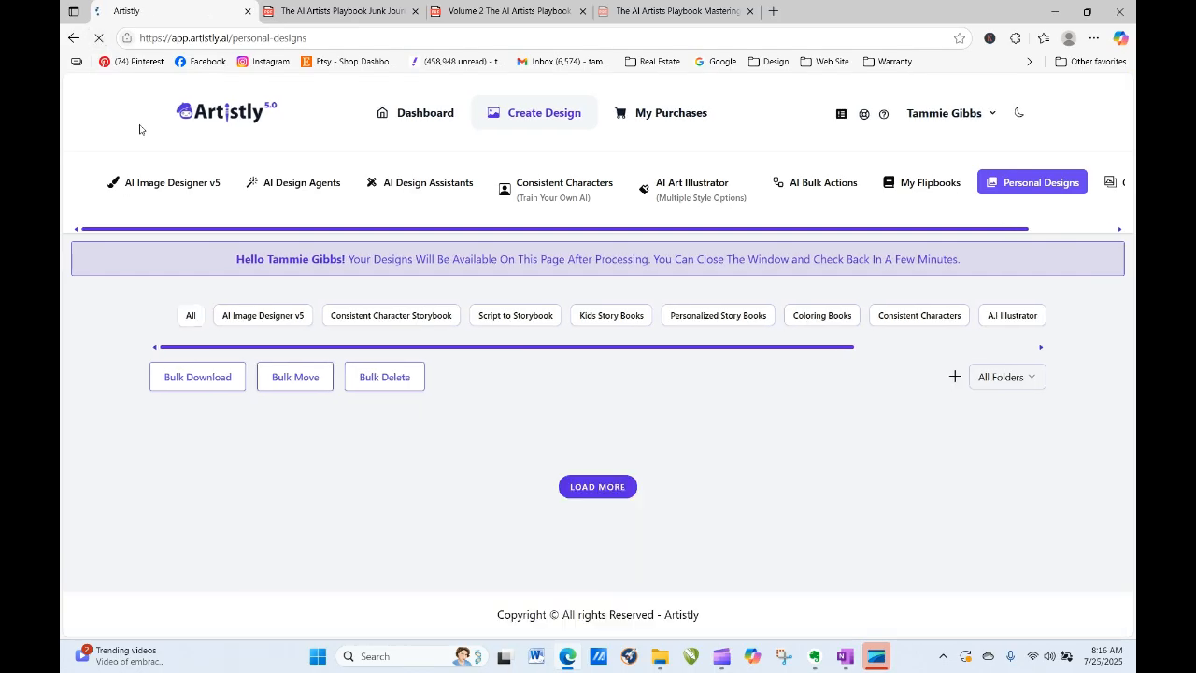
left_click(98, 39)
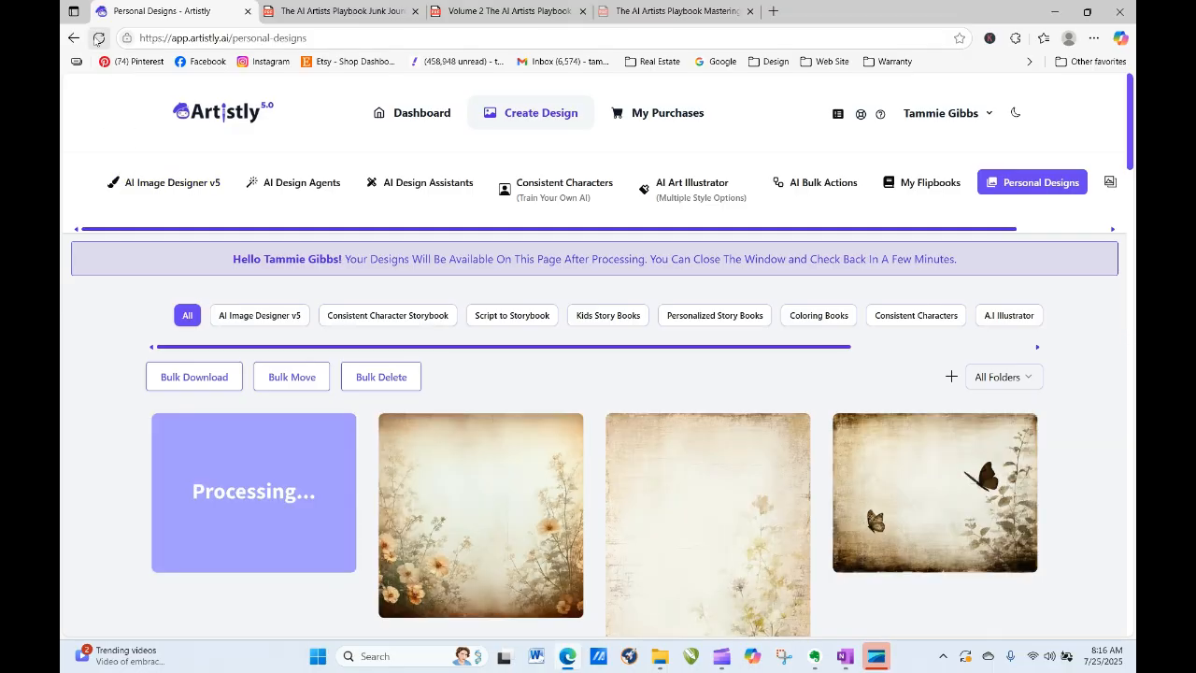
left_click(98, 39)
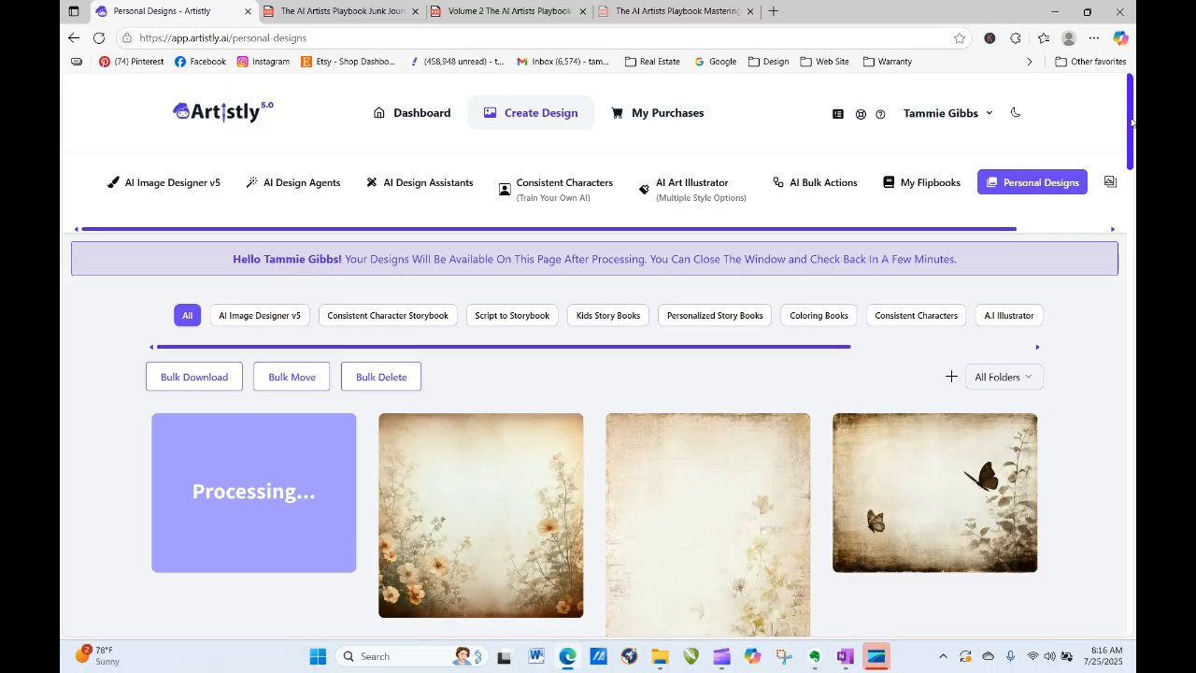
left_click_drag(1130, 121, 1132, 182)
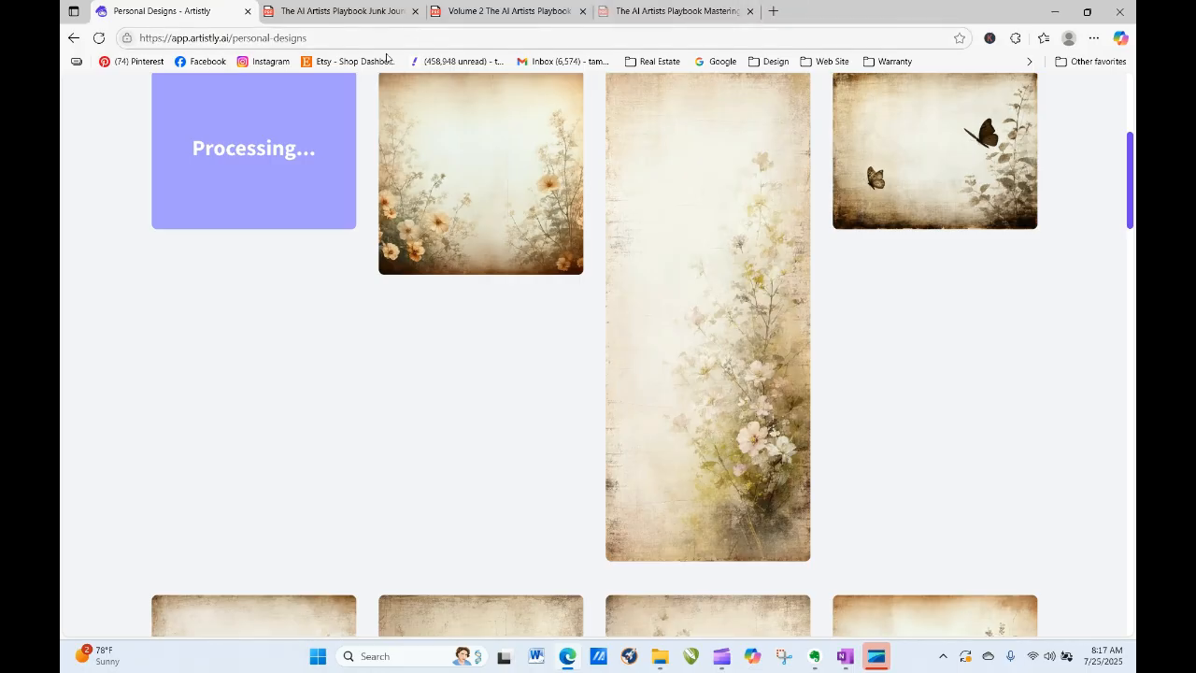
left_click(98, 37)
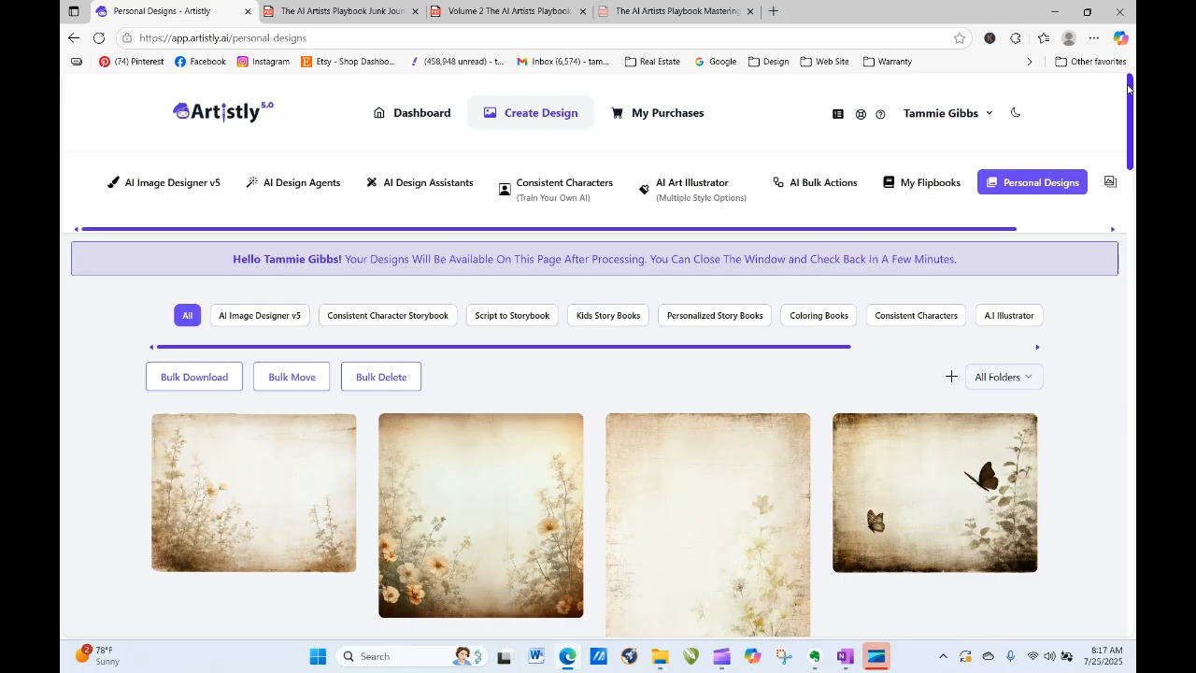
Step: Switch to the Mastering Color playbook and look through its color palettes from Frozen Petals to the Final Thoughts page
scroll(1125, 97, "down", 3)
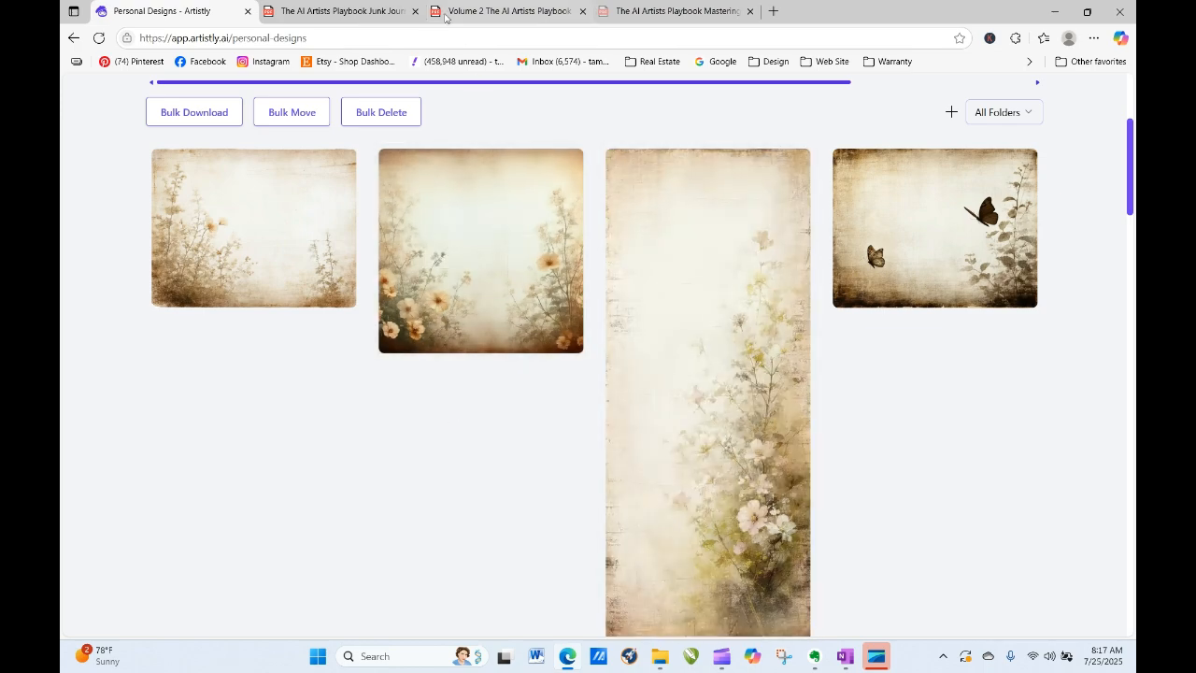
left_click(686, 13)
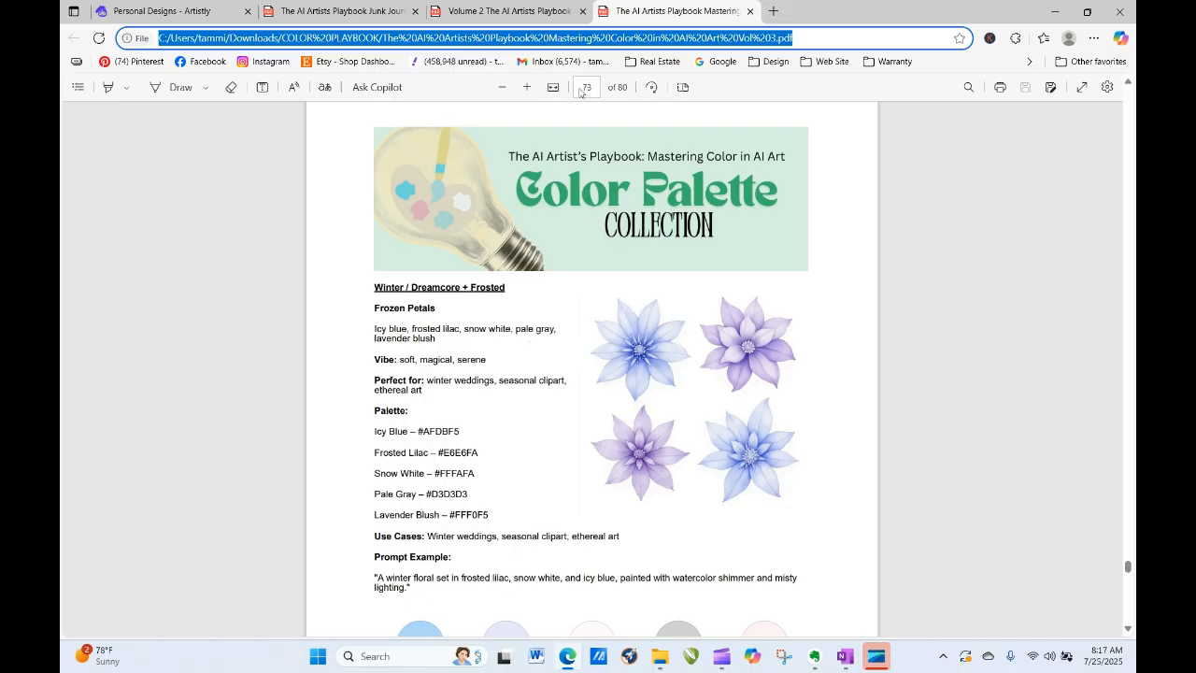
left_click(1011, 372)
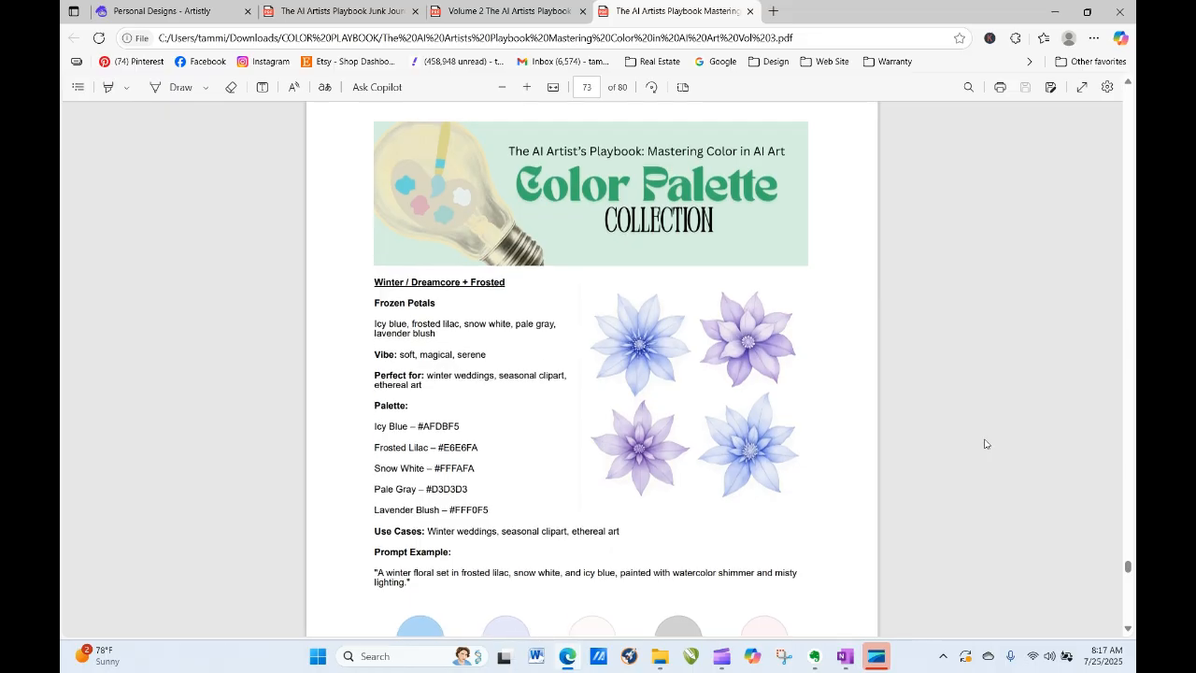
scroll(984, 444, "down", 6)
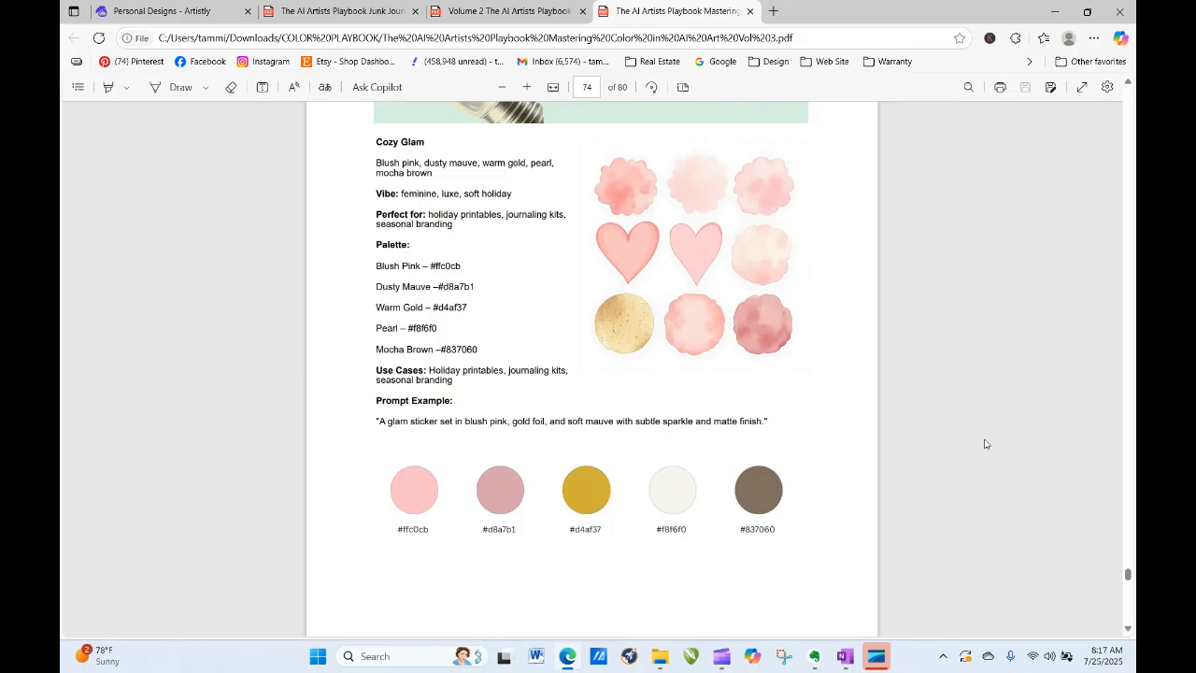
scroll(984, 443, "down", 3)
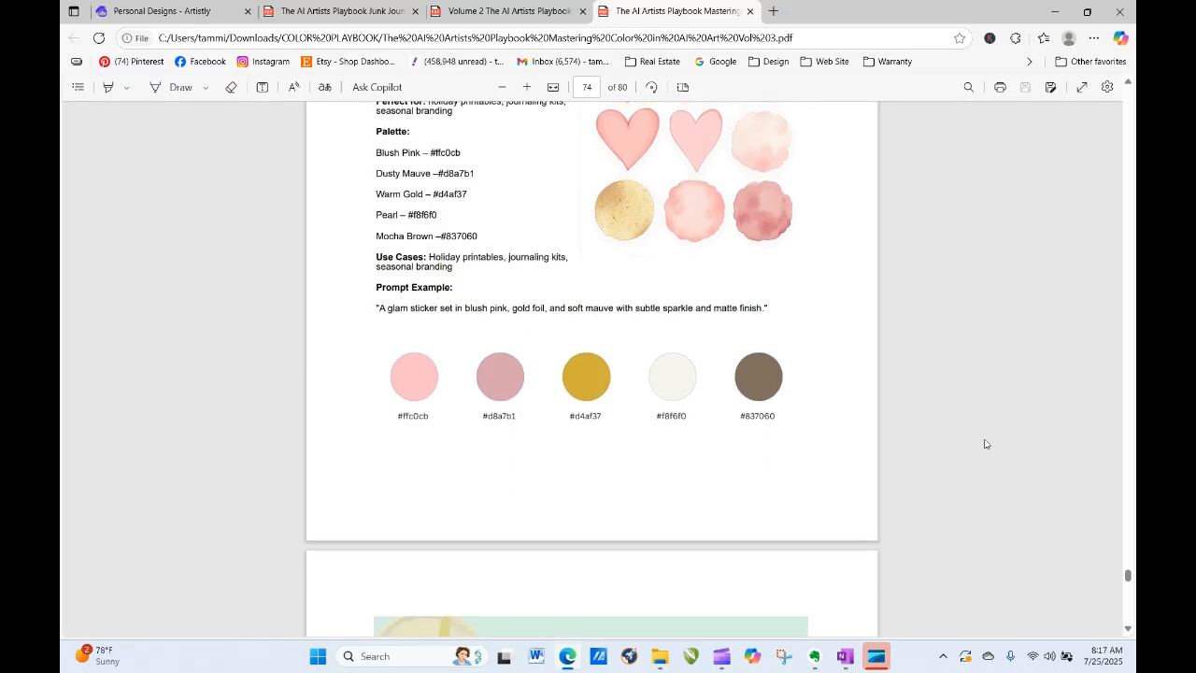
scroll(984, 444, "down", 12)
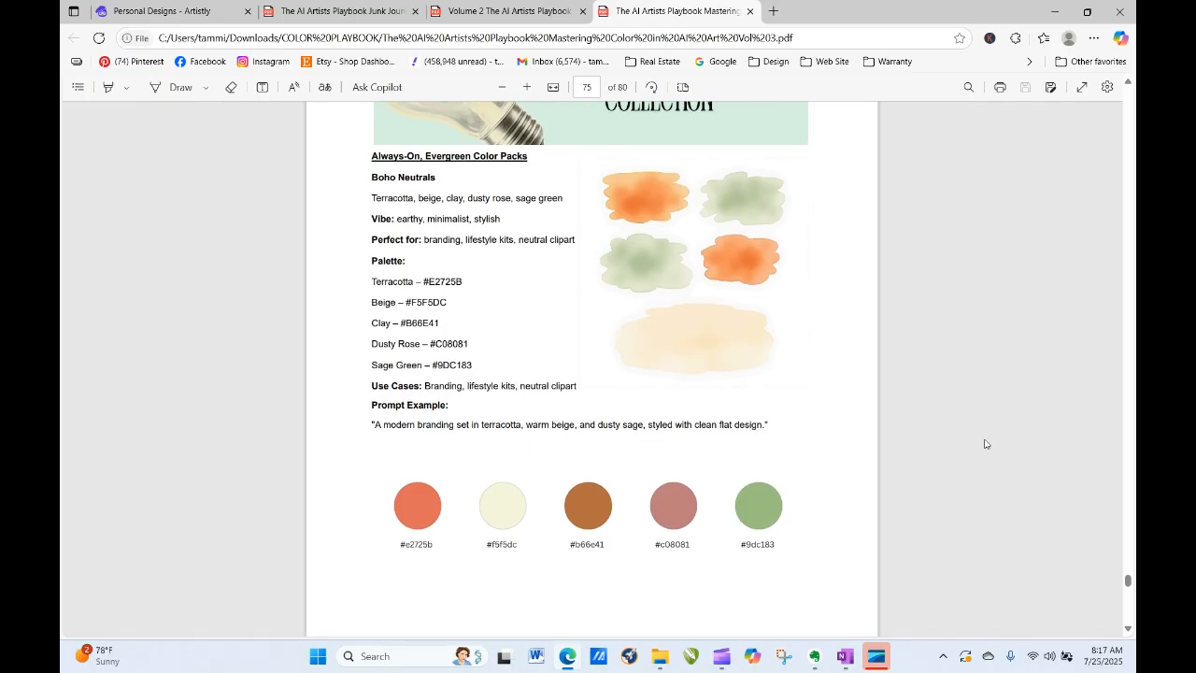
scroll(984, 444, "down", 13)
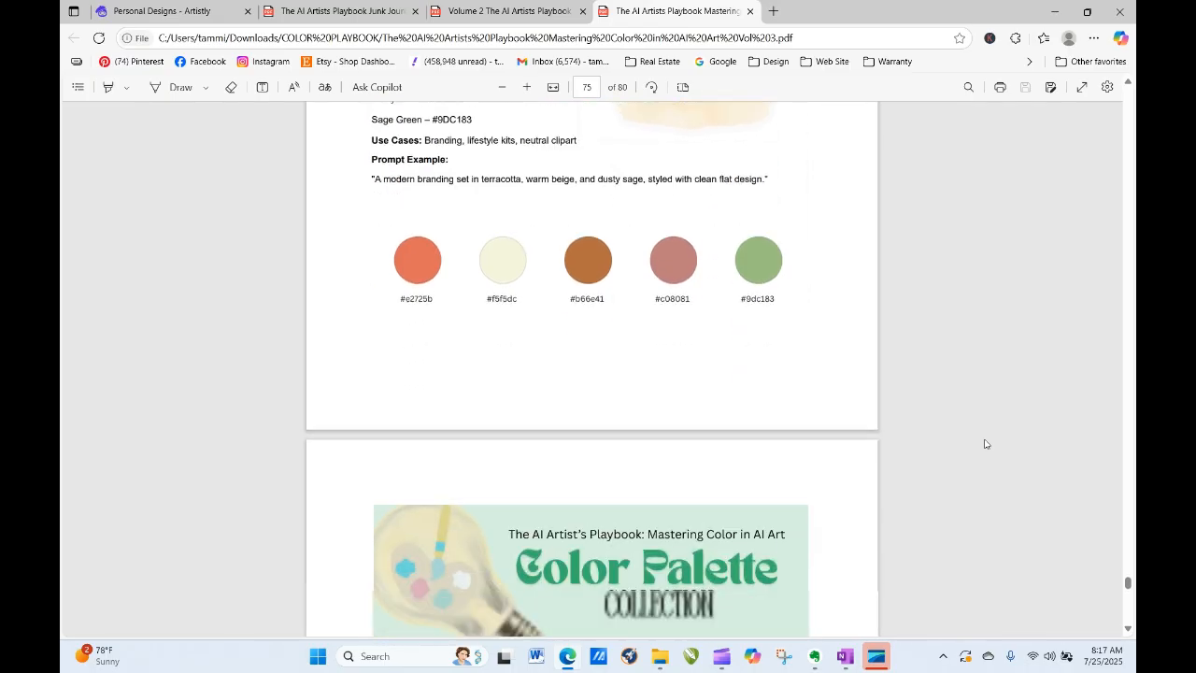
scroll(984, 444, "down", 20)
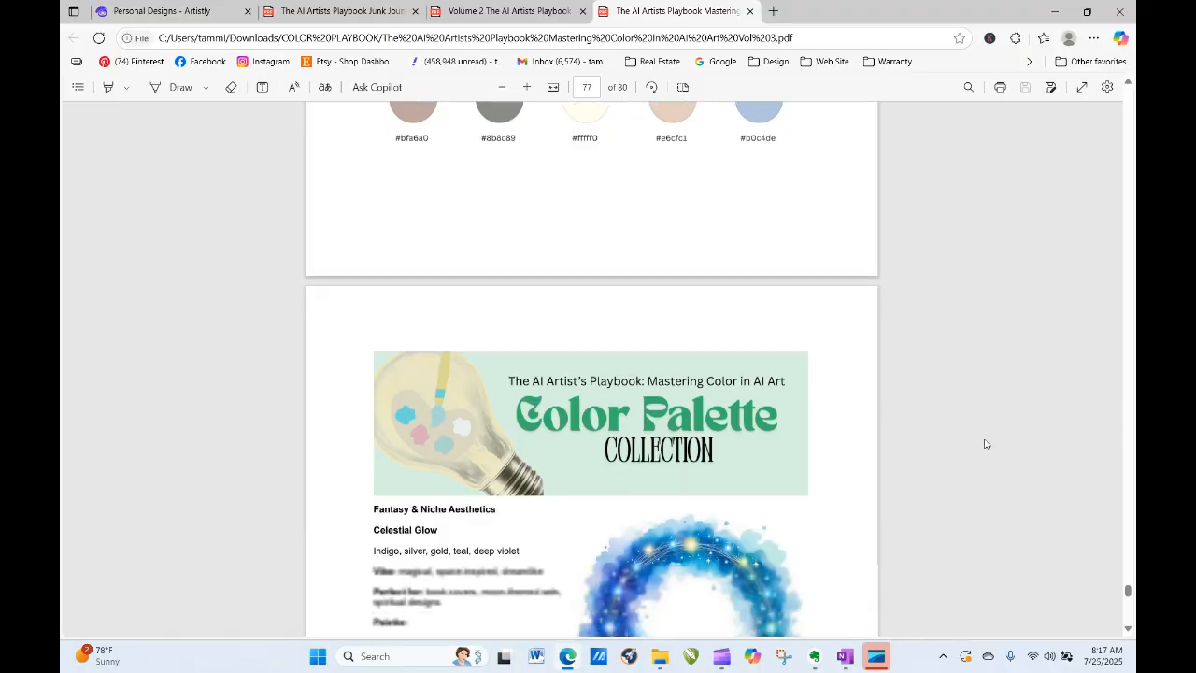
scroll(985, 443, "down", 9)
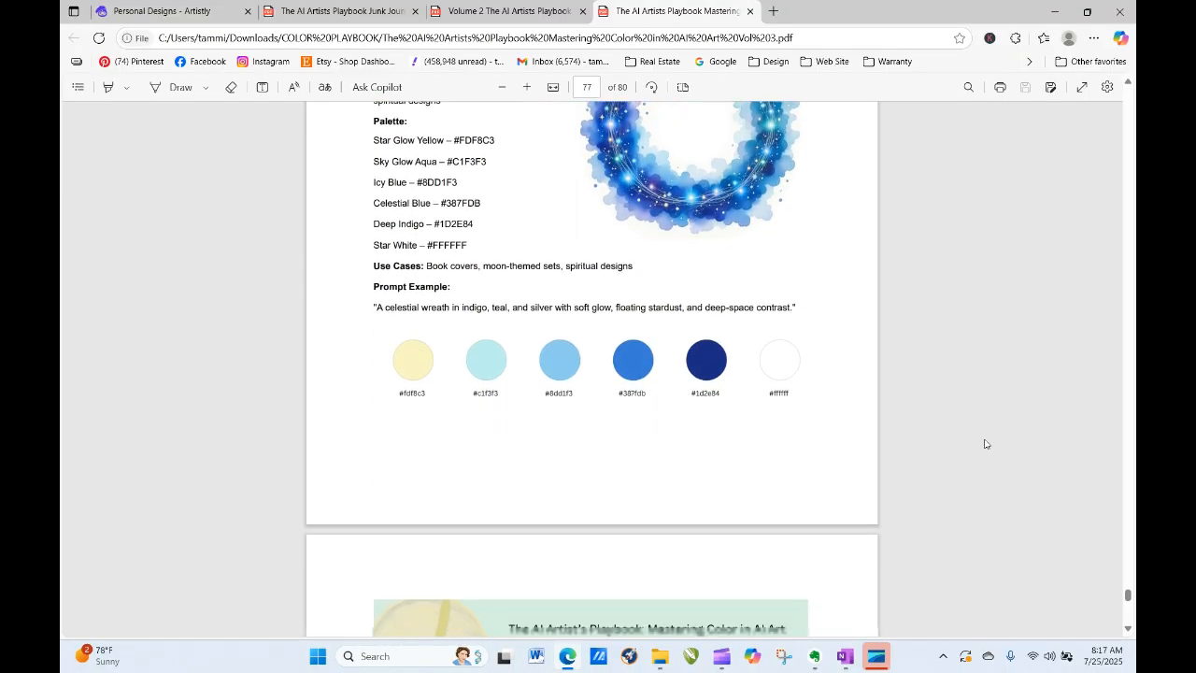
scroll(985, 444, "down", 20)
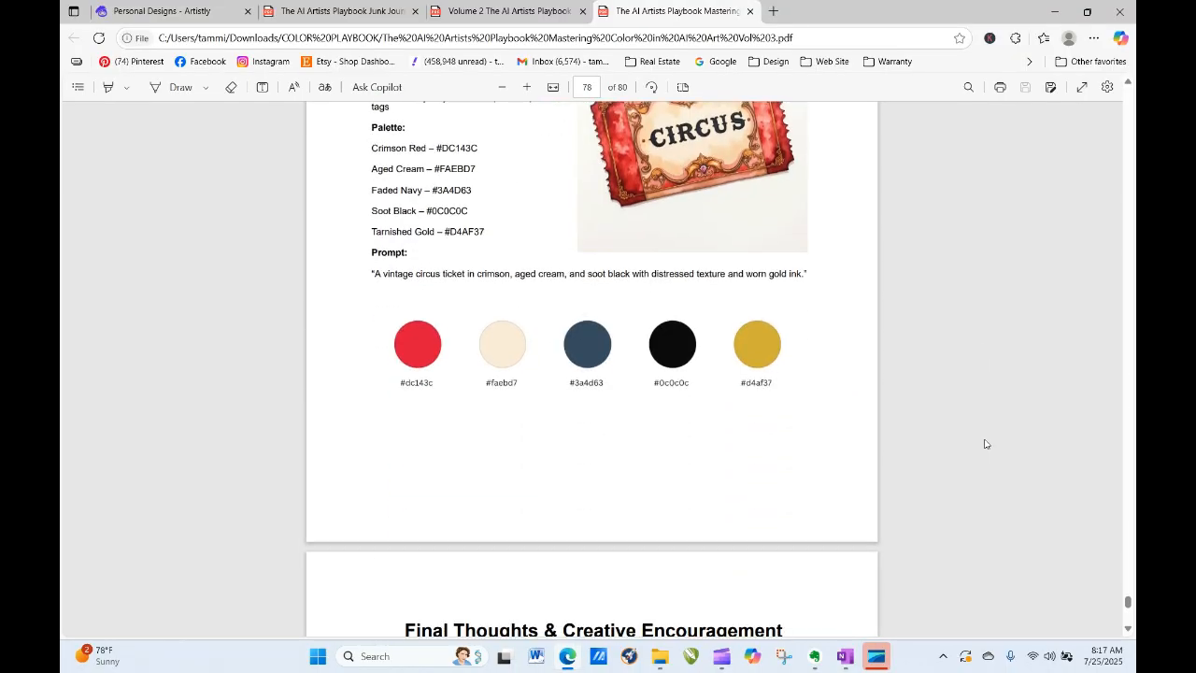
scroll(984, 443, "down", 12)
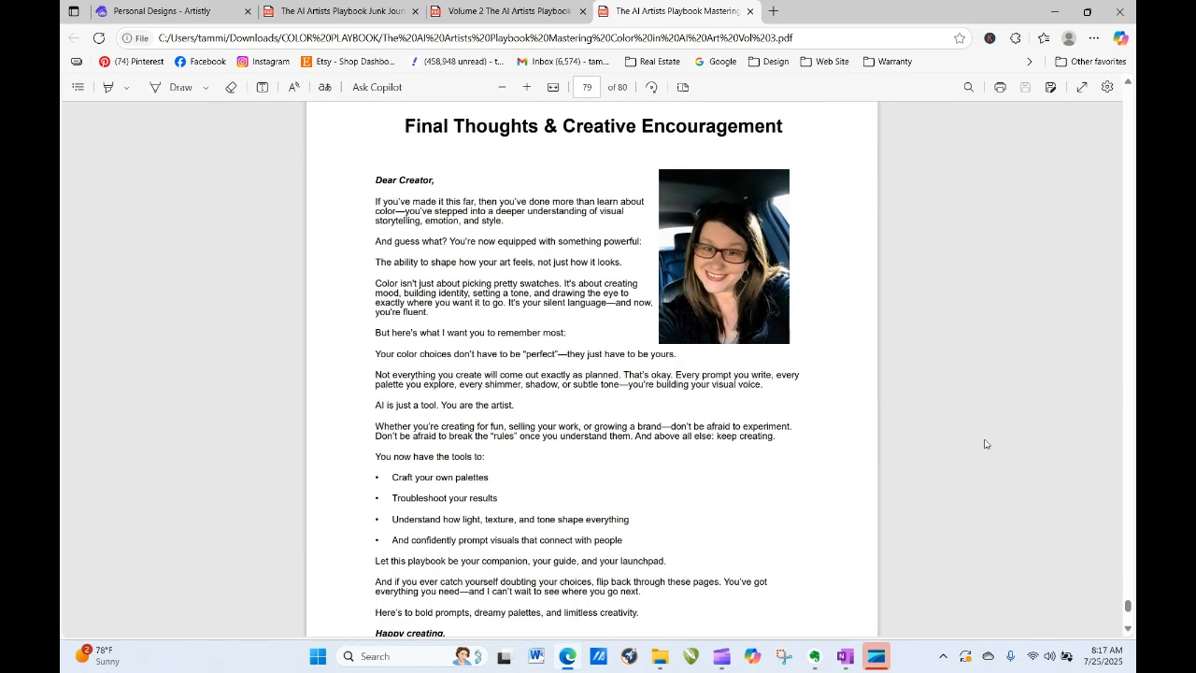
Step: Go back through the playbook's color palette pages to the Tropical Creamsicle palette on page 70
scroll(984, 443, "up", 6)
scroll(985, 444, "up", 20)
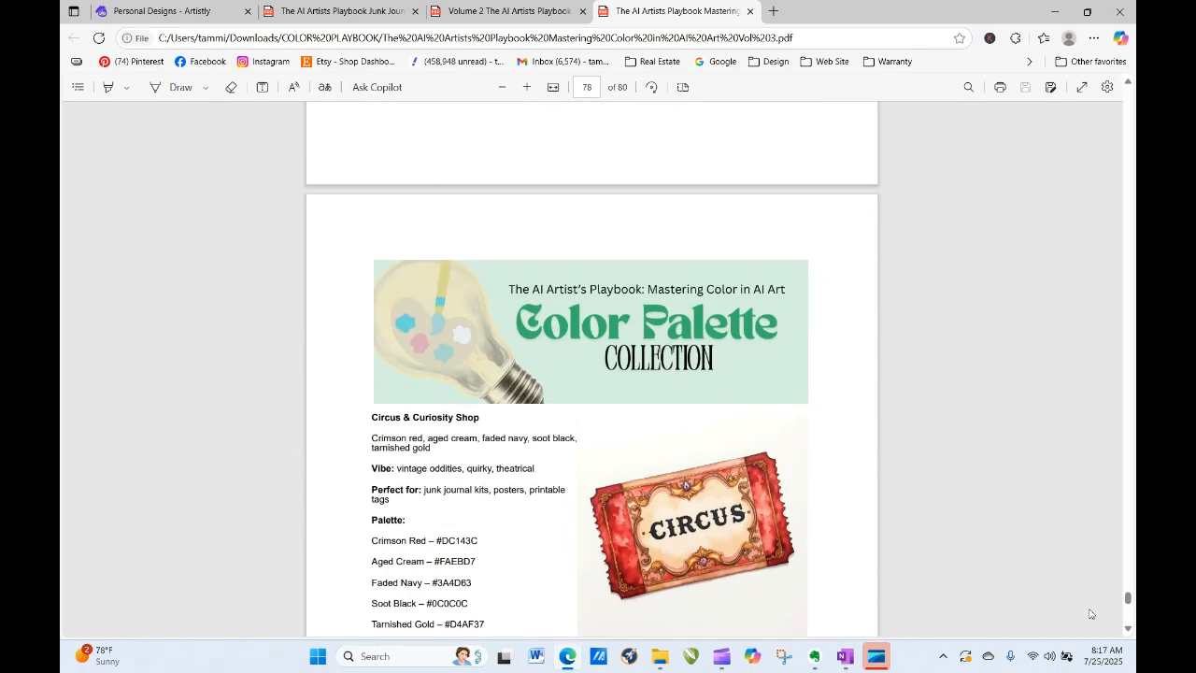
scroll(1130, 91, "up", 20)
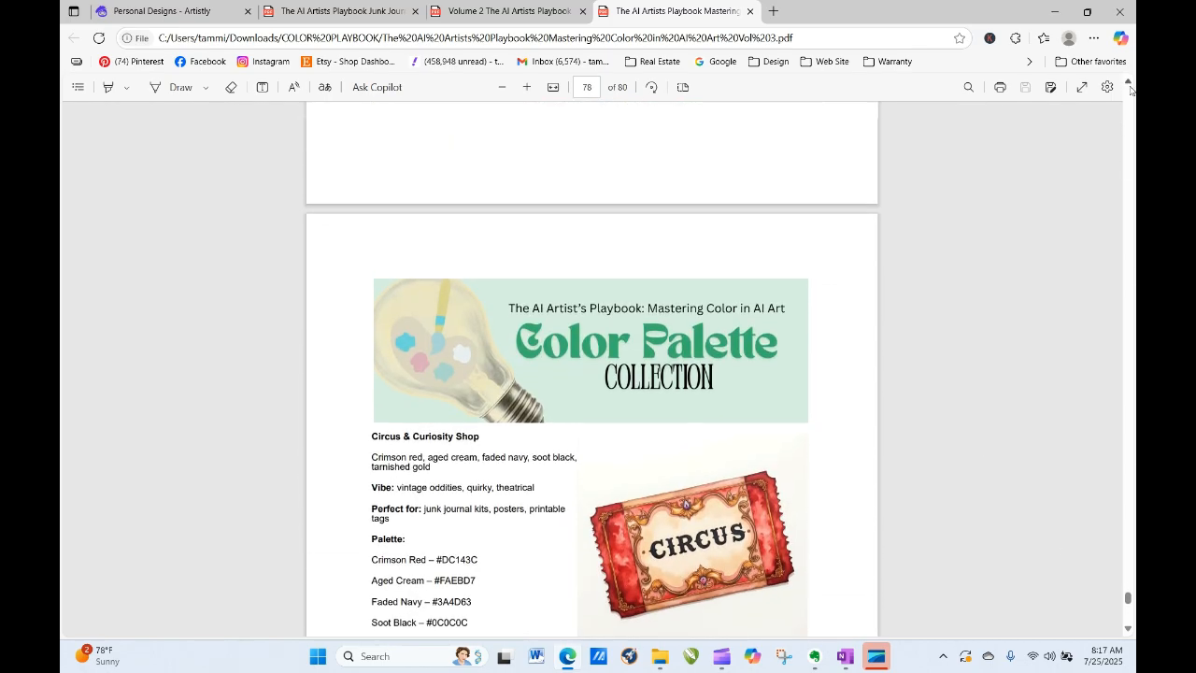
scroll(1130, 90, "up", 20)
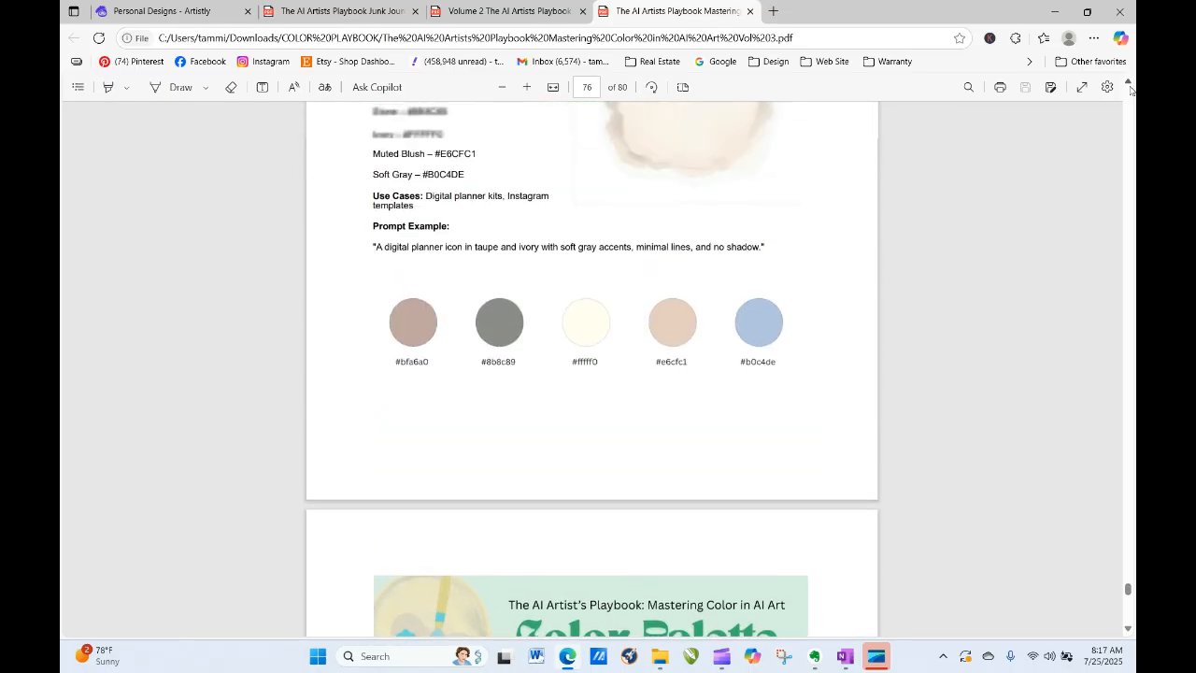
scroll(1130, 89, "up", 20)
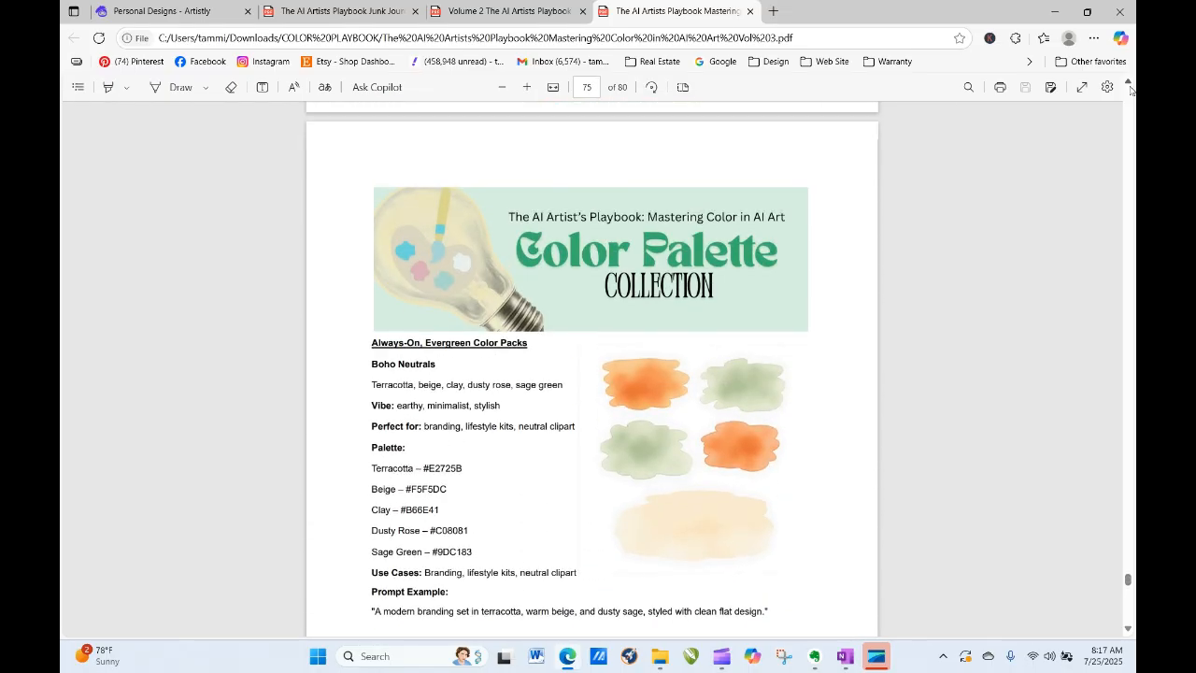
scroll(1130, 89, "up", 20)
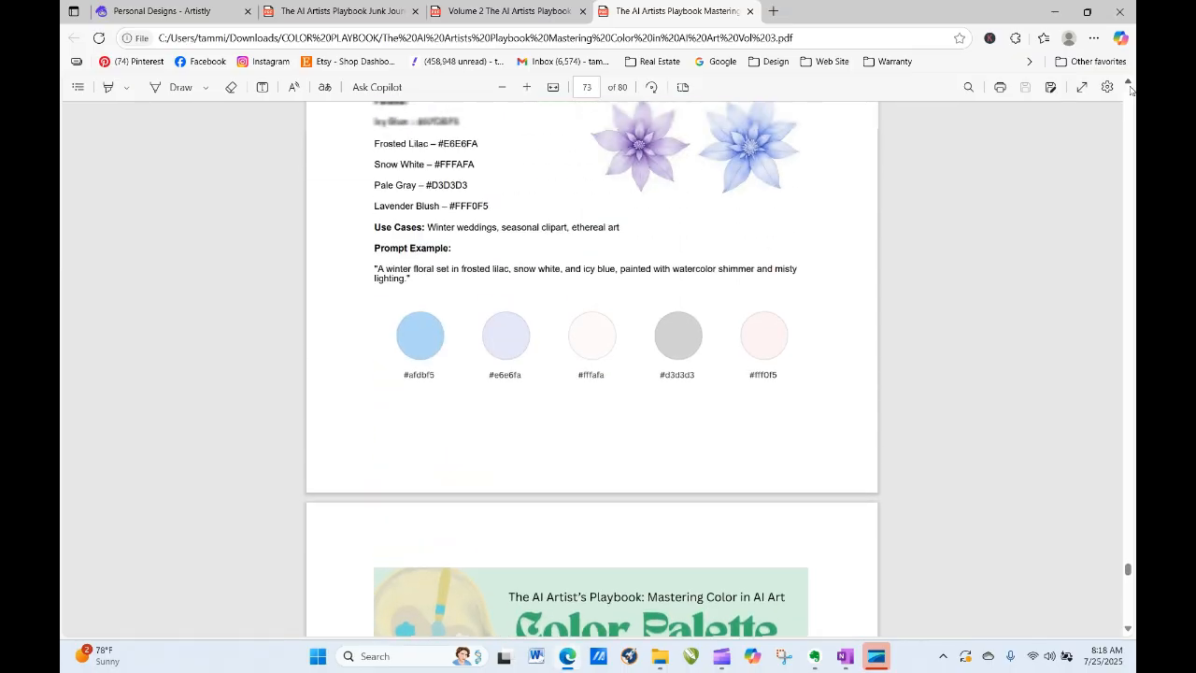
scroll(1130, 89, "up", 6)
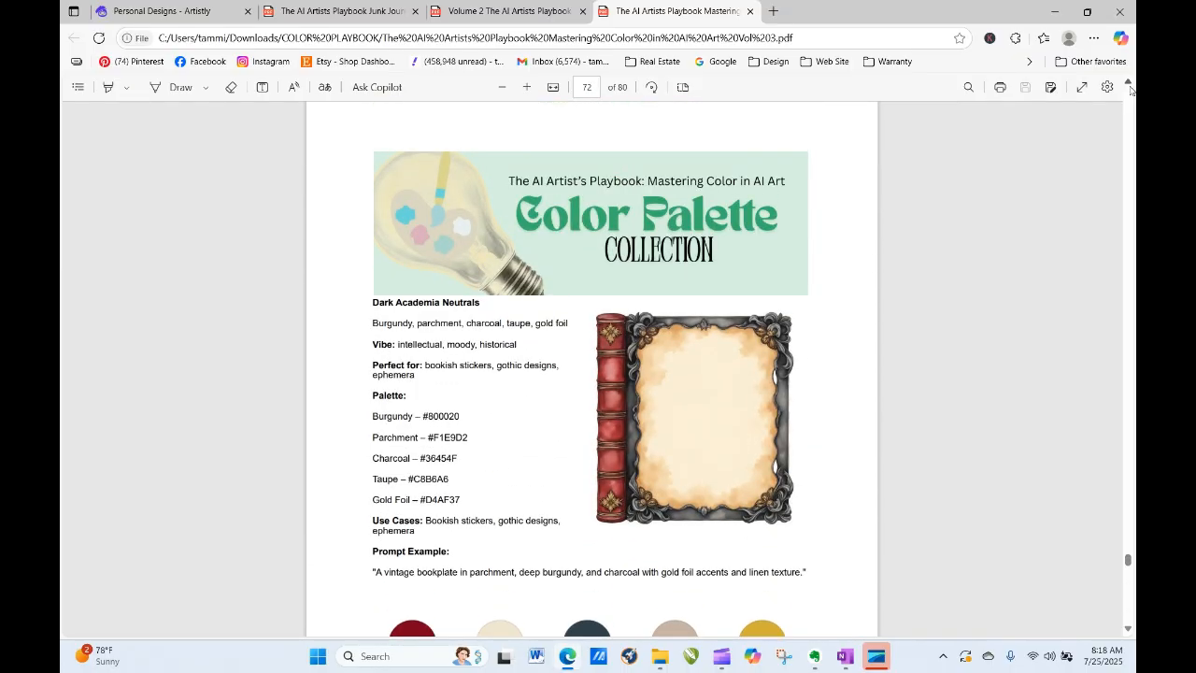
scroll(1130, 89, "up", 20)
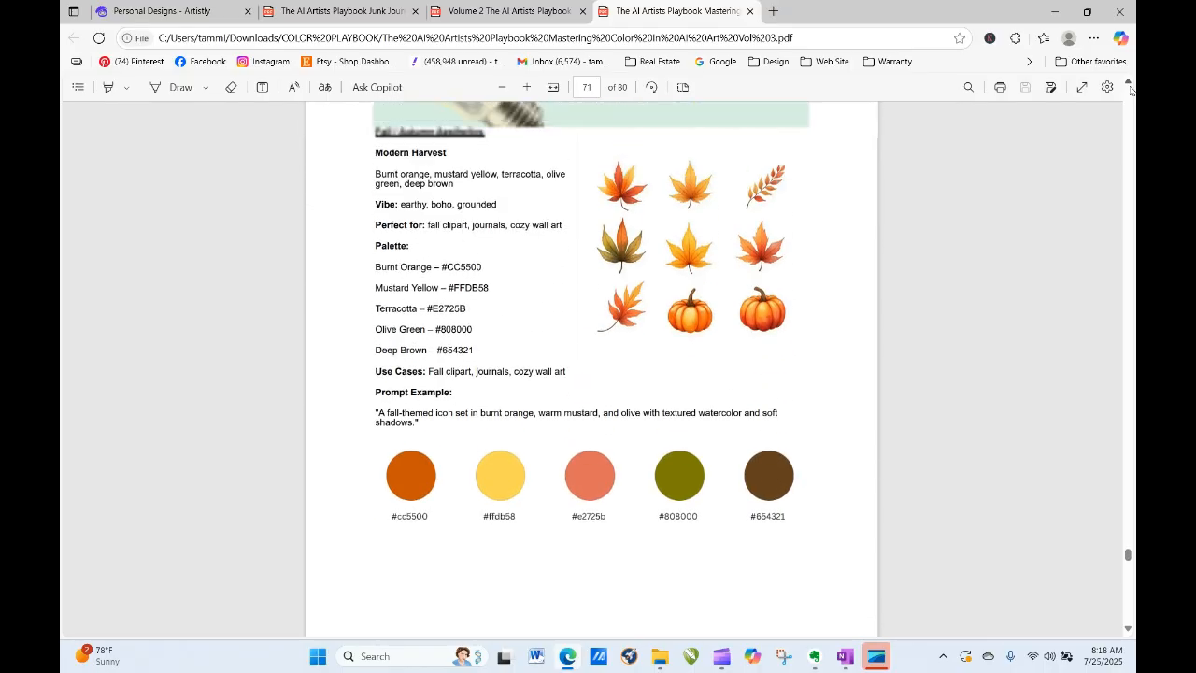
scroll(1130, 88, "up", 20)
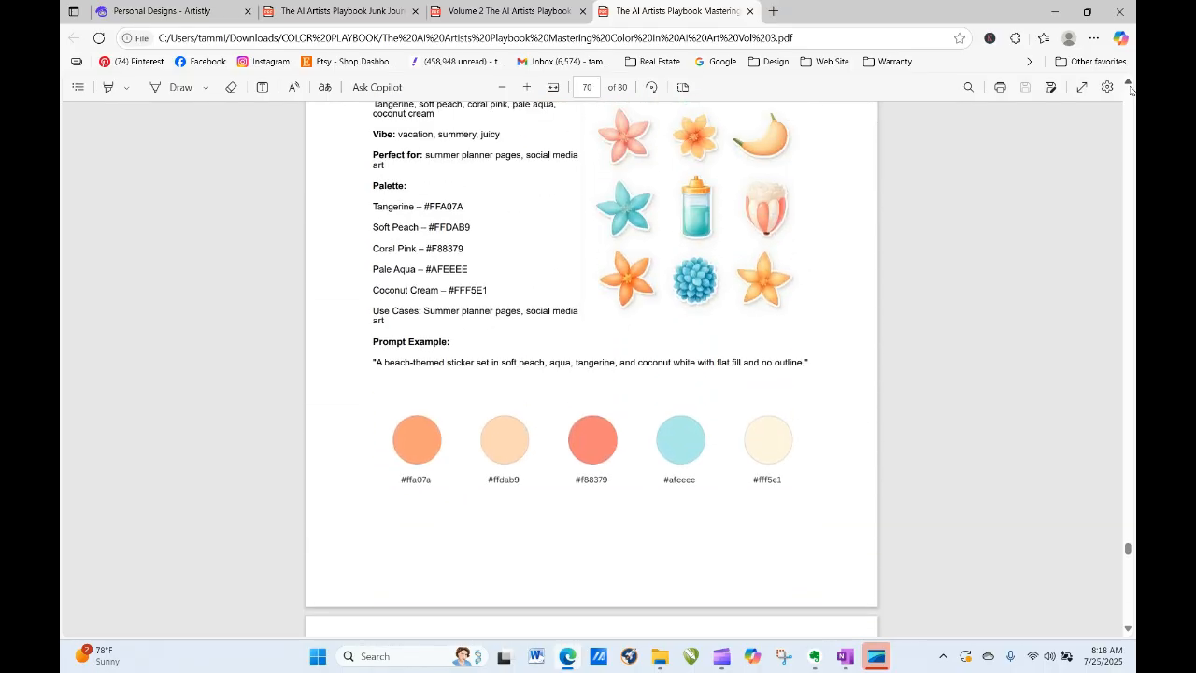
scroll(1130, 89, "up", 5)
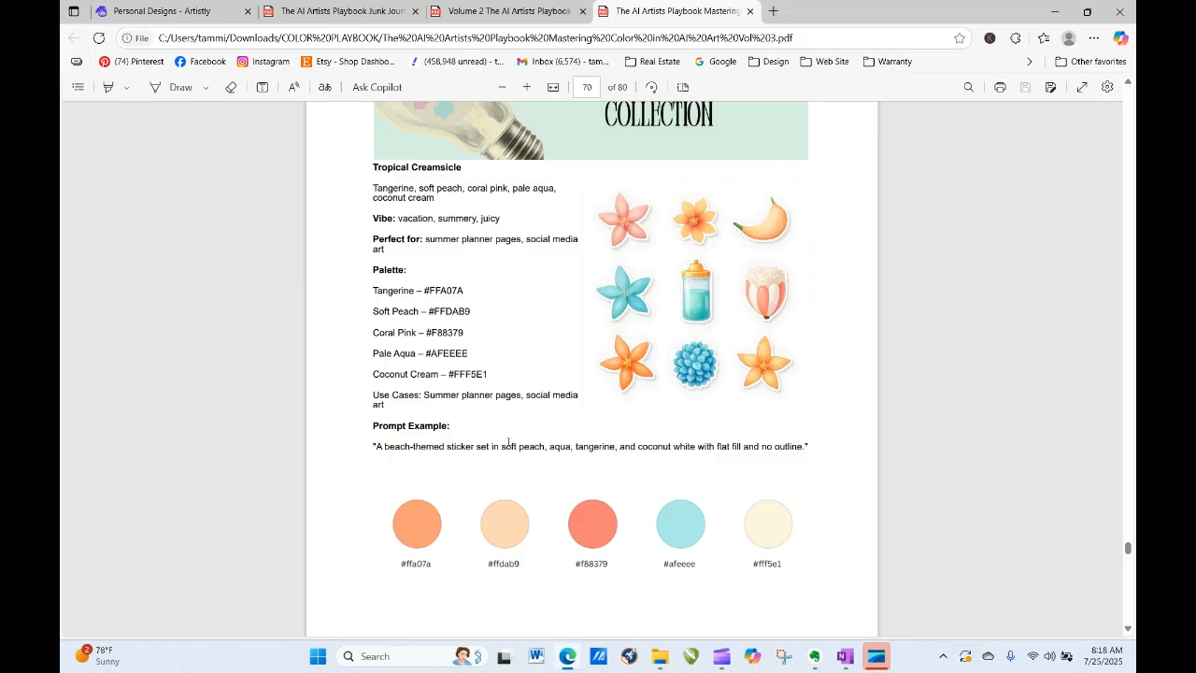
Step: Copy the color phrase "soft peach, aqua, tangerine, and coconut white" from the Tropical Creamsicle prompt example
left_click_drag(493, 447, 694, 443)
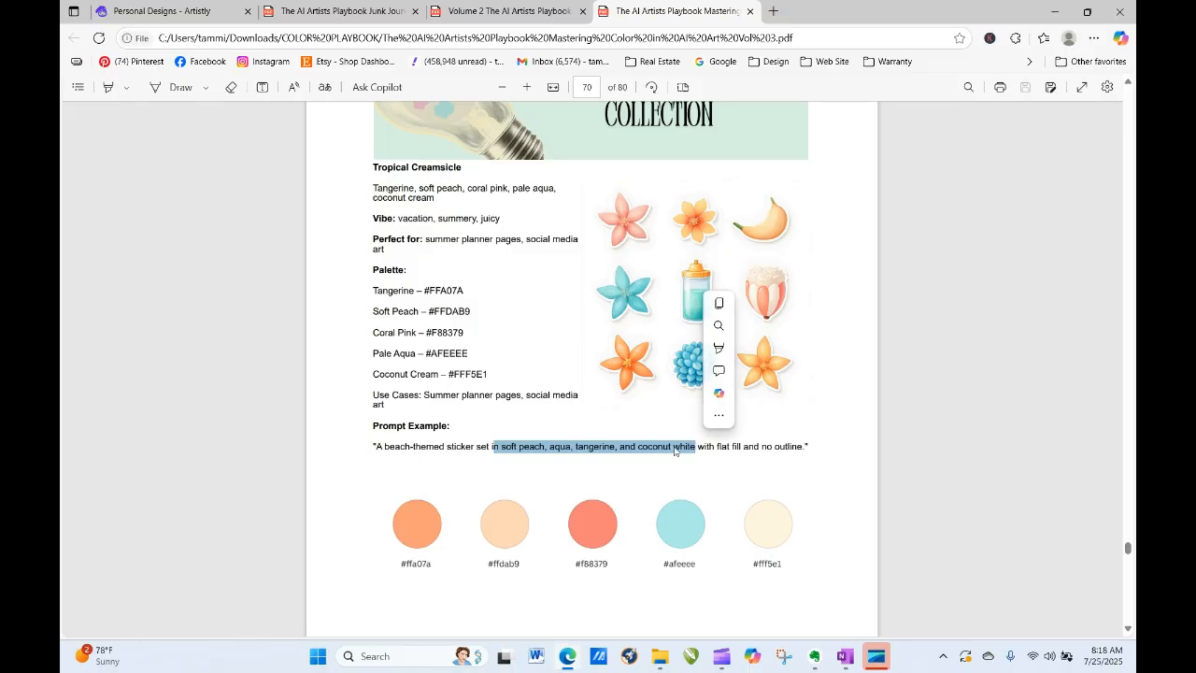
right_click(675, 448)
left_click(753, 225)
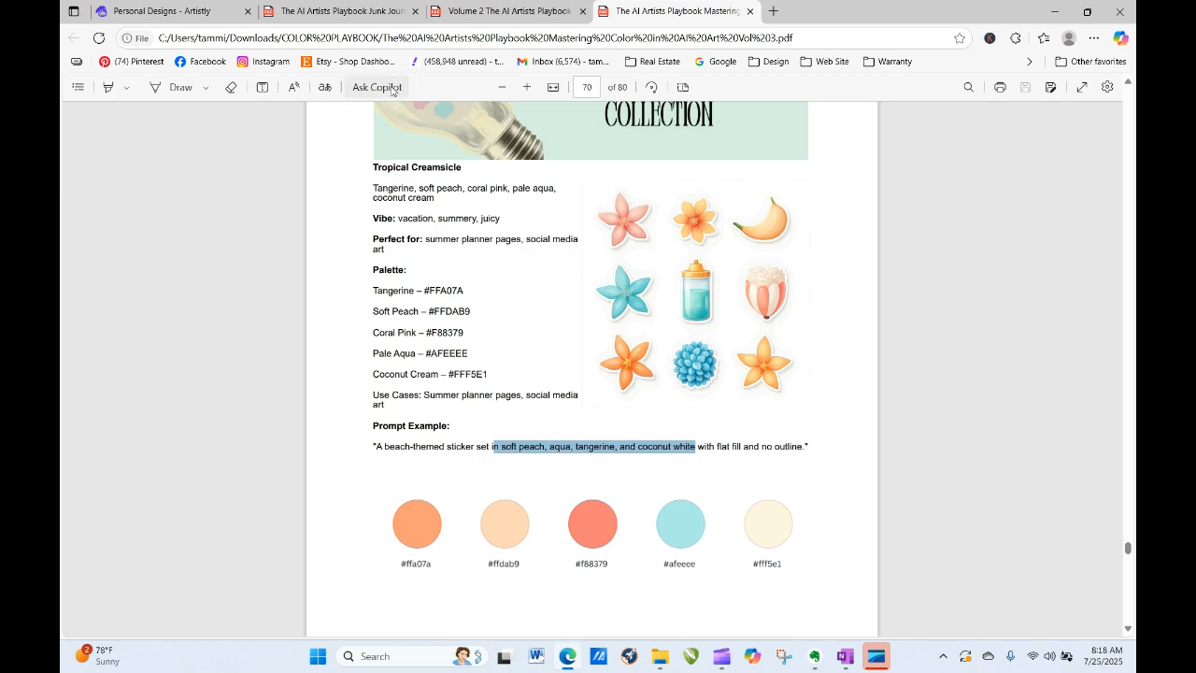
Step: Switch back to Artistly's personal designs and load the 9:21 Spring Cottagecore design for re-generation
left_click(207, 10)
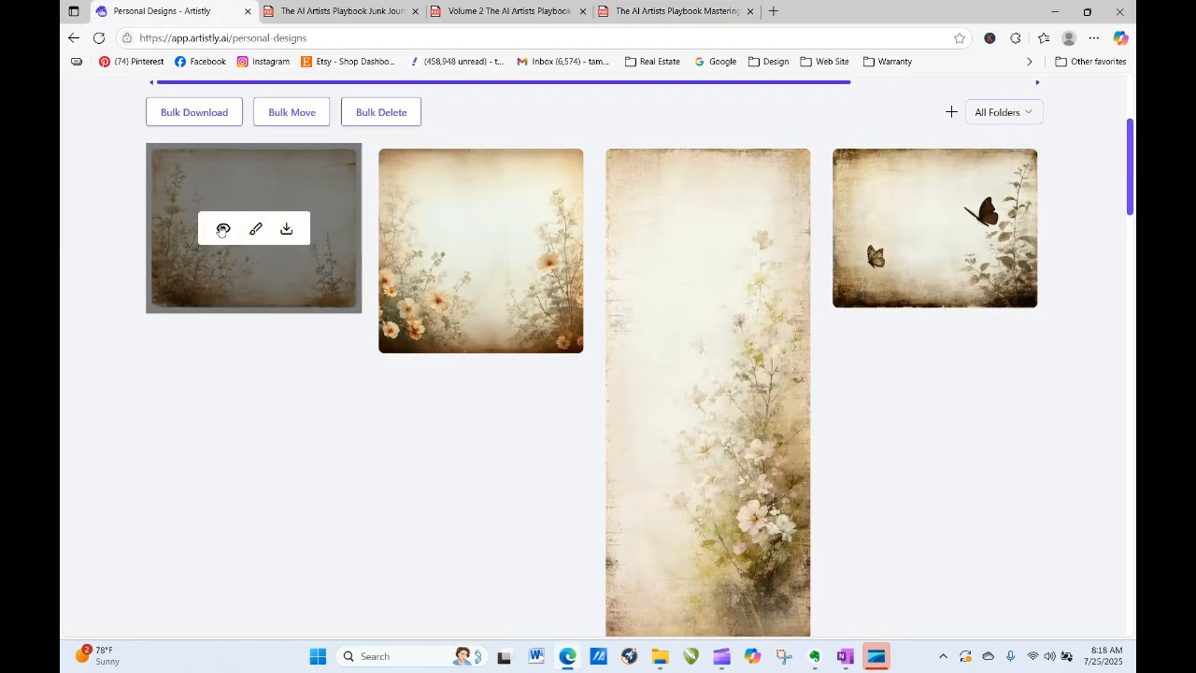
left_click(223, 228)
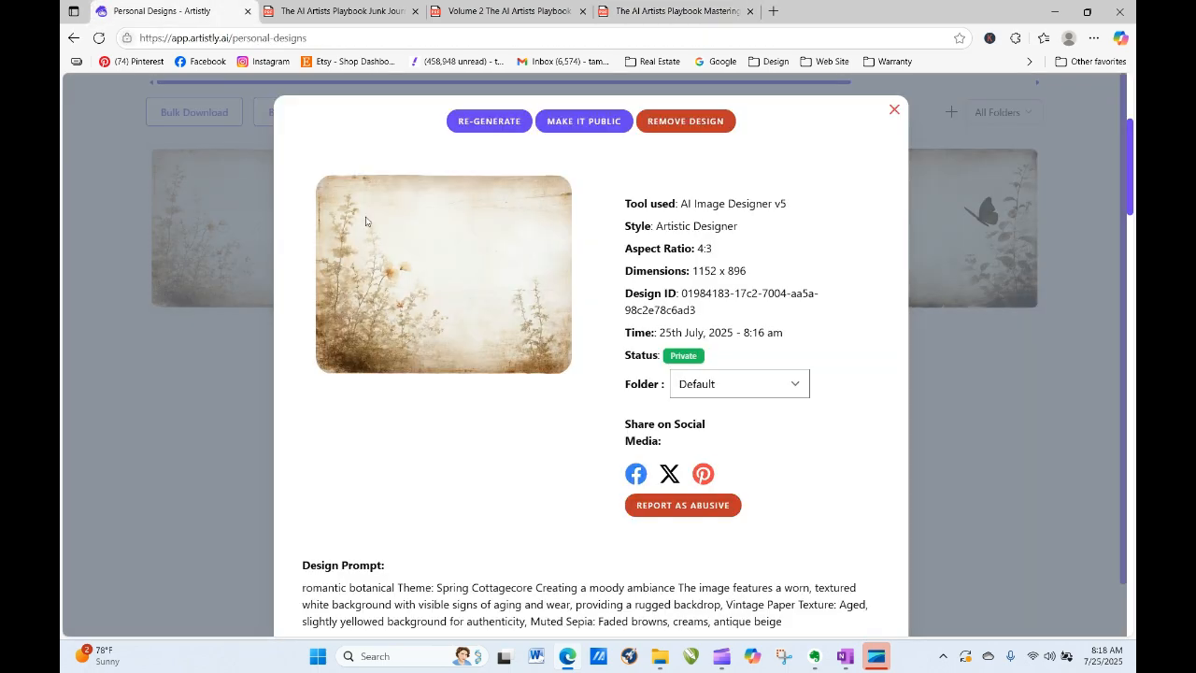
left_click(894, 111)
left_click(676, 394)
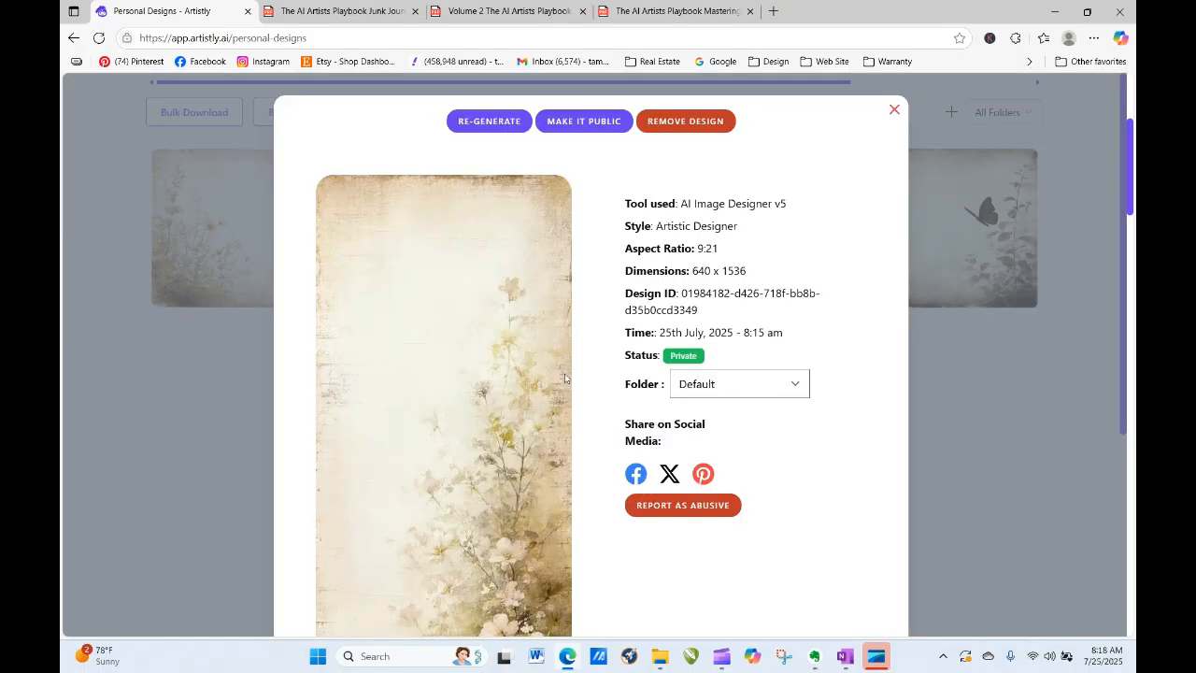
left_click(484, 121)
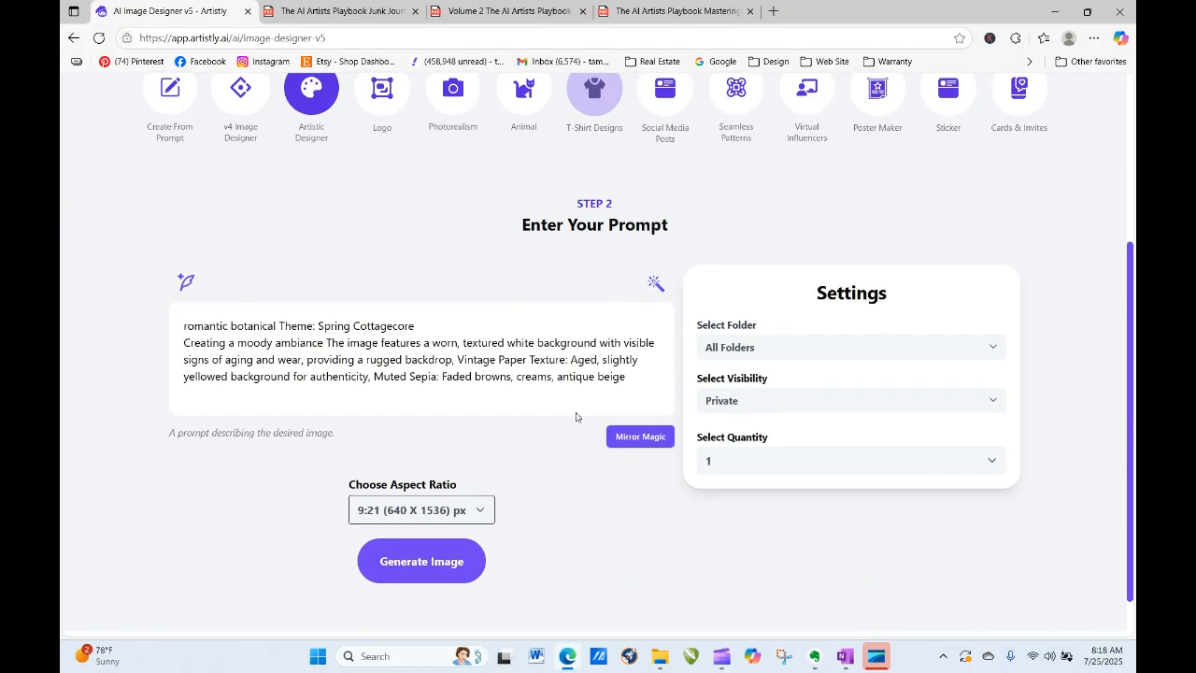
Step: Insert "in n soft peach, aqua, tangerine, and coconut white," after Spring Cottagecore, join the following line to it, and generate the 9:21 image
left_click(420, 285)
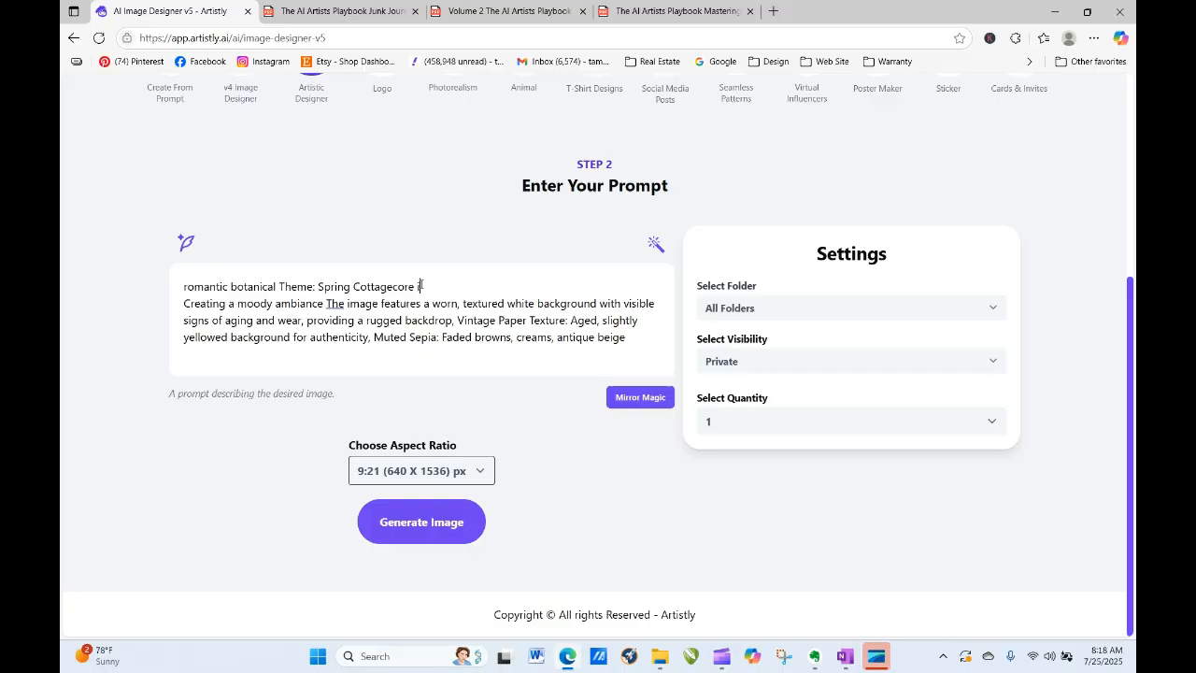
right_click(486, 280)
left_click(527, 415)
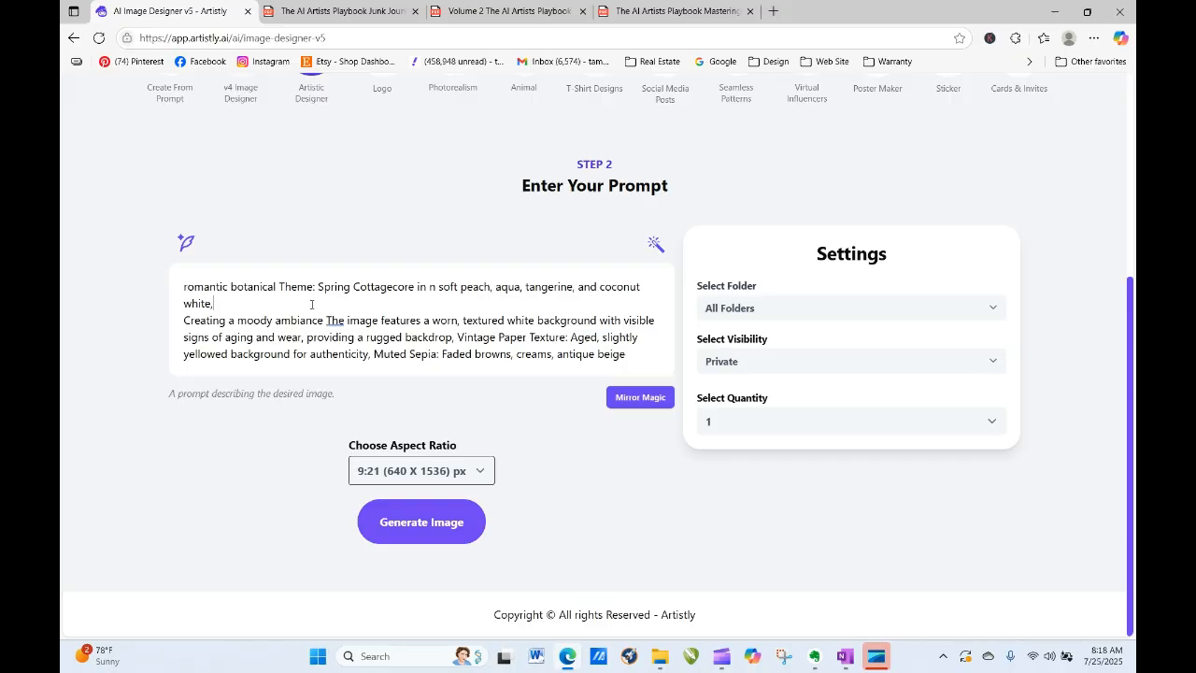
key("Delete")
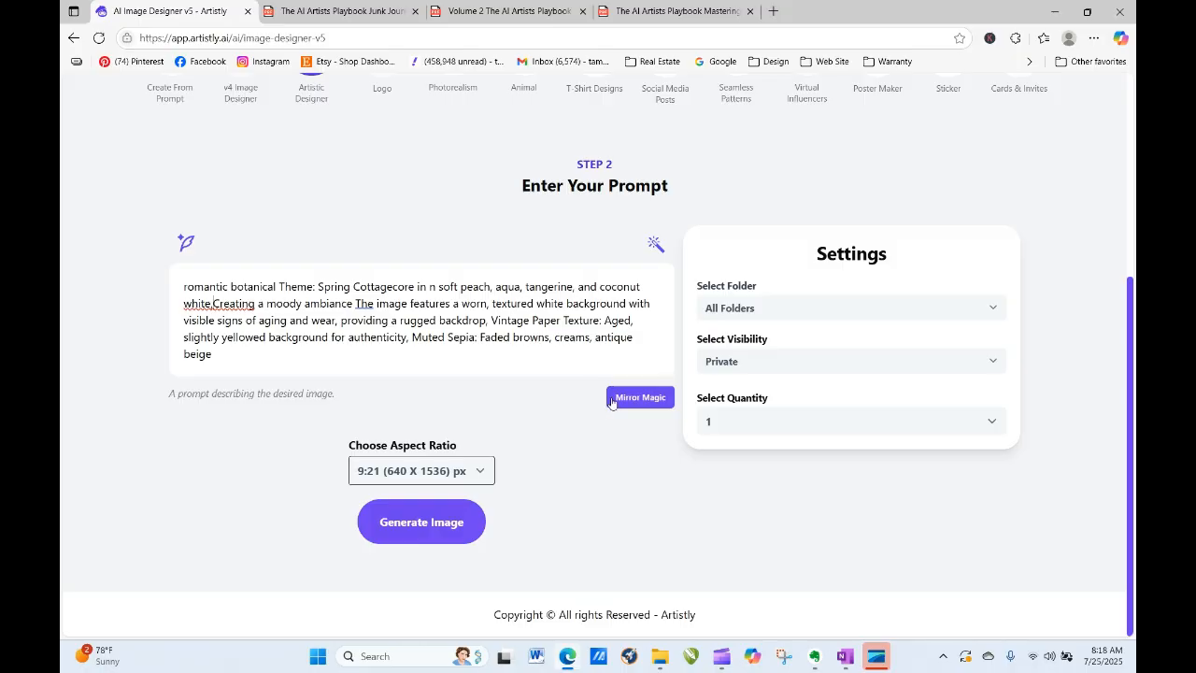
left_click(420, 522)
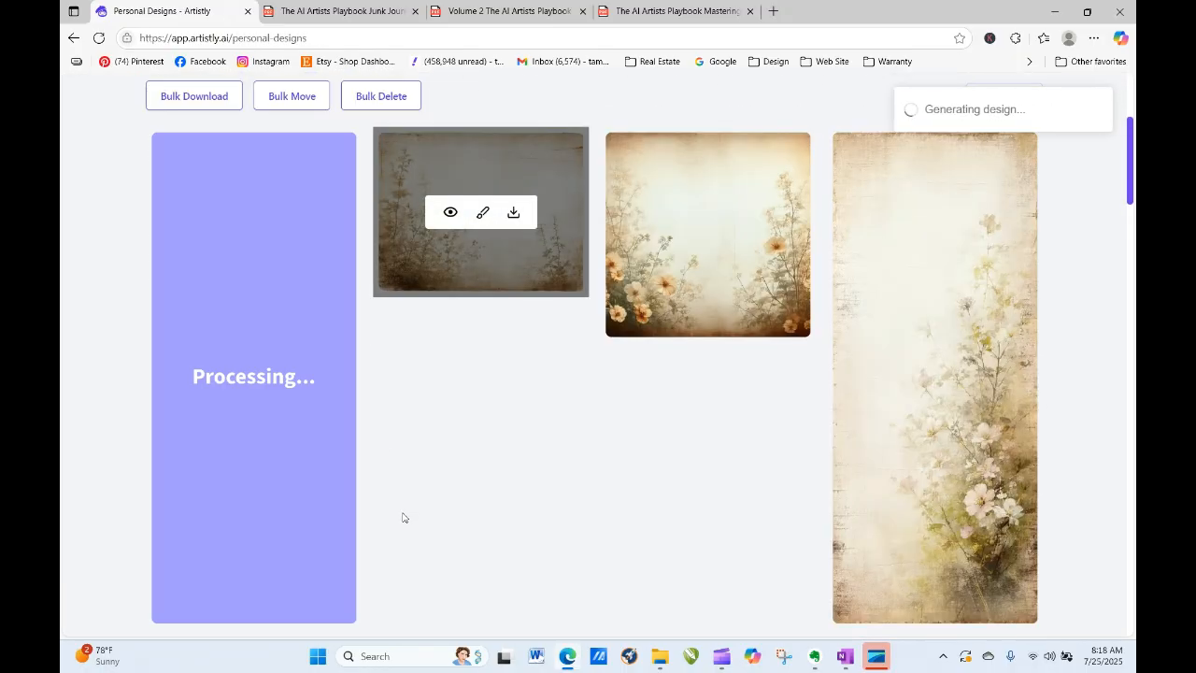
Step: Re-generate the new soft peach and aqua Spring Cottagecore design at a 4:3 (1152 X 896) px aspect ratio
left_click(224, 378)
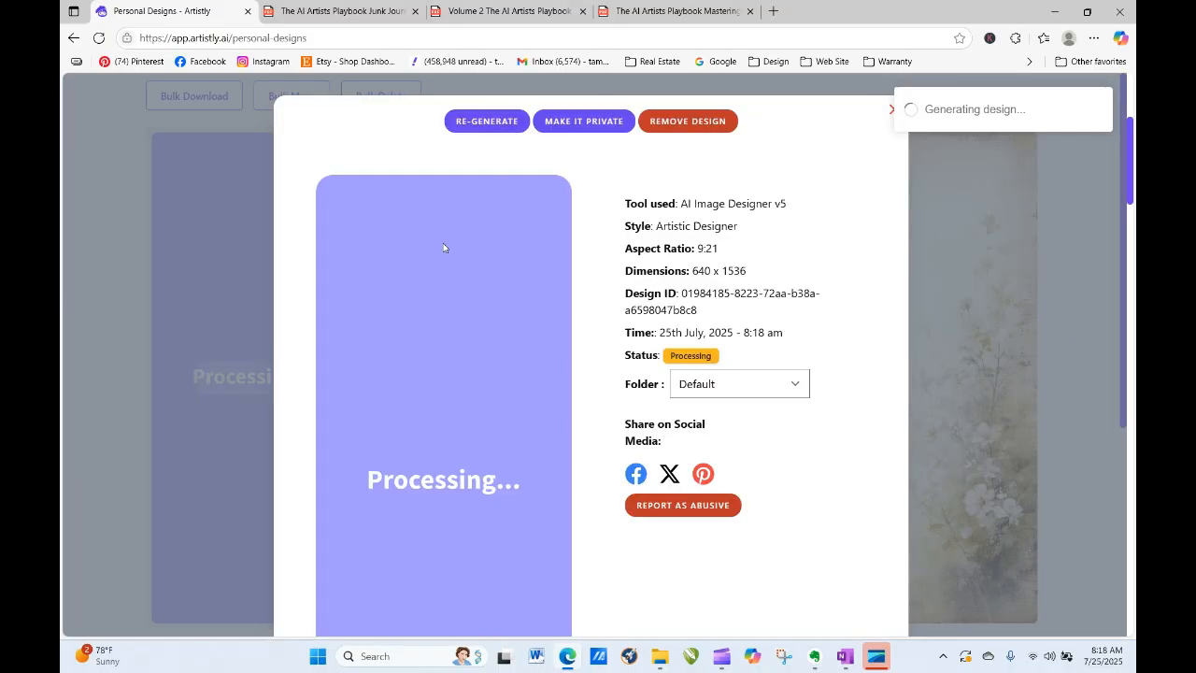
left_click(487, 122)
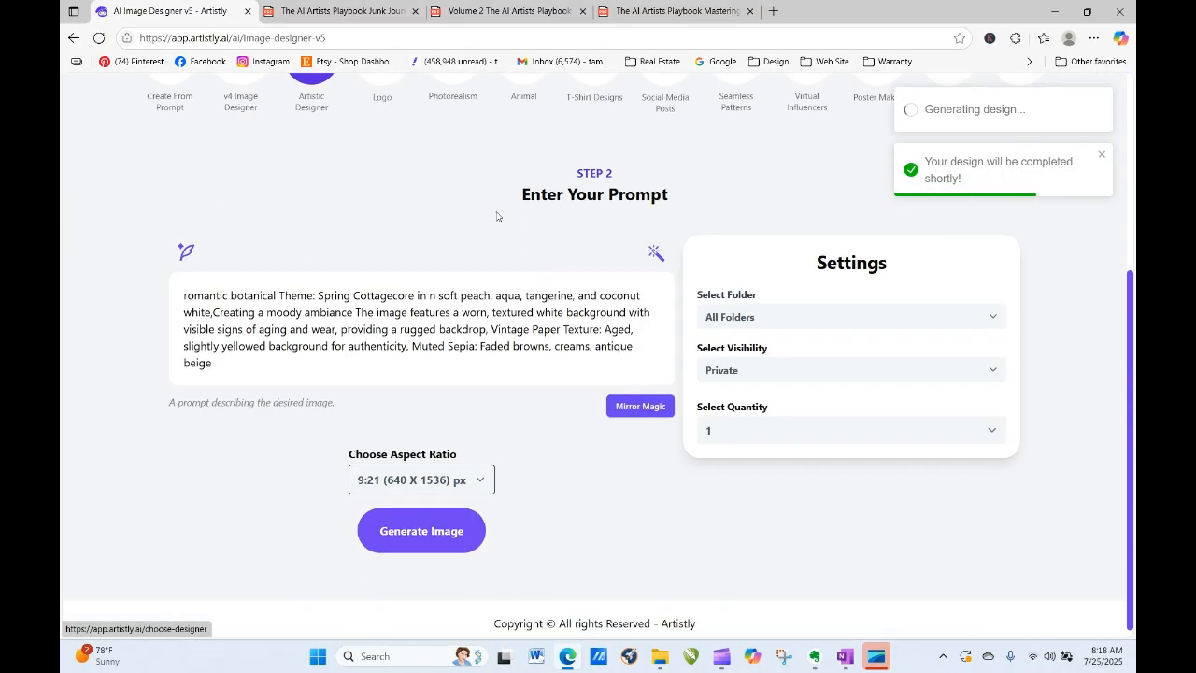
left_click(461, 474)
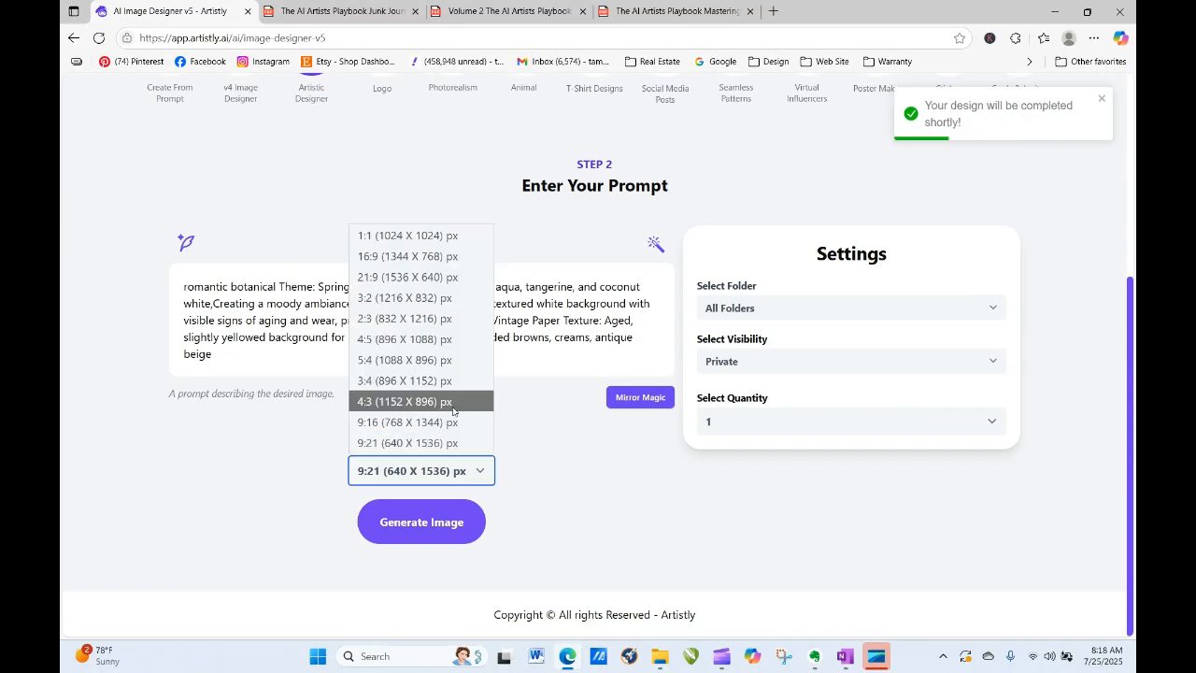
left_click(455, 400)
left_click(453, 534)
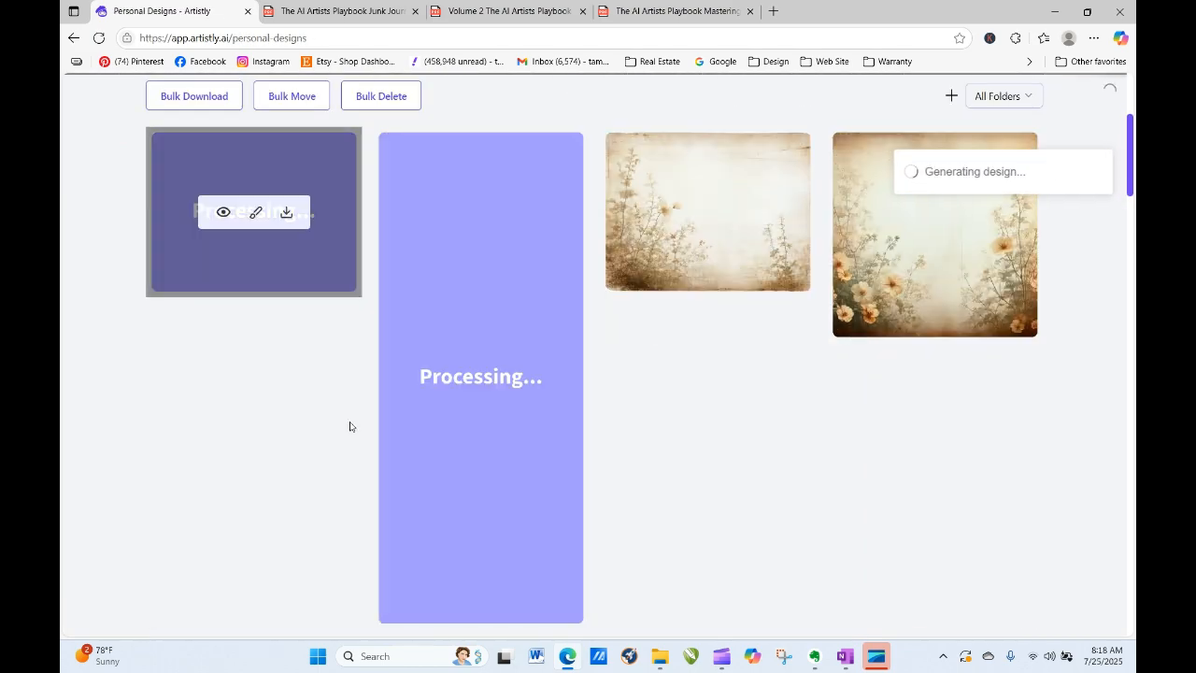
Step: Re-generate the newest 4:3 soft peach and aqua Spring Cottagecore design at a 1:1 (1024 X 1024) px aspect ratio
left_click(224, 211)
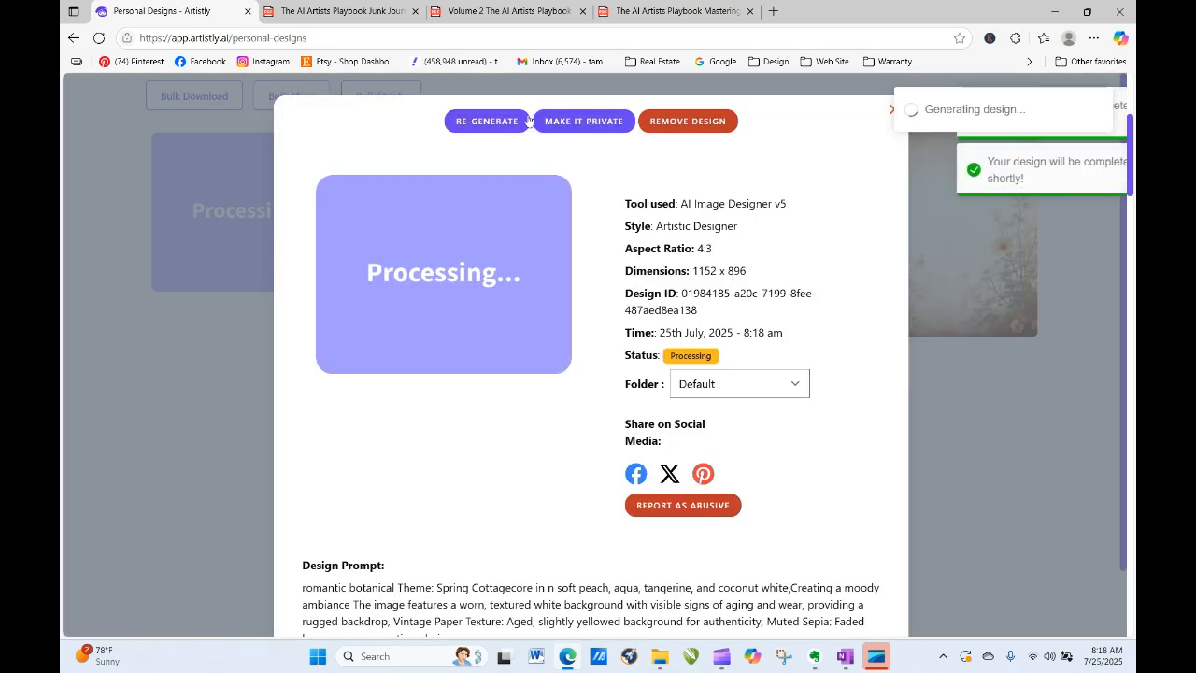
left_click(487, 122)
scroll(544, 379, "down", 3)
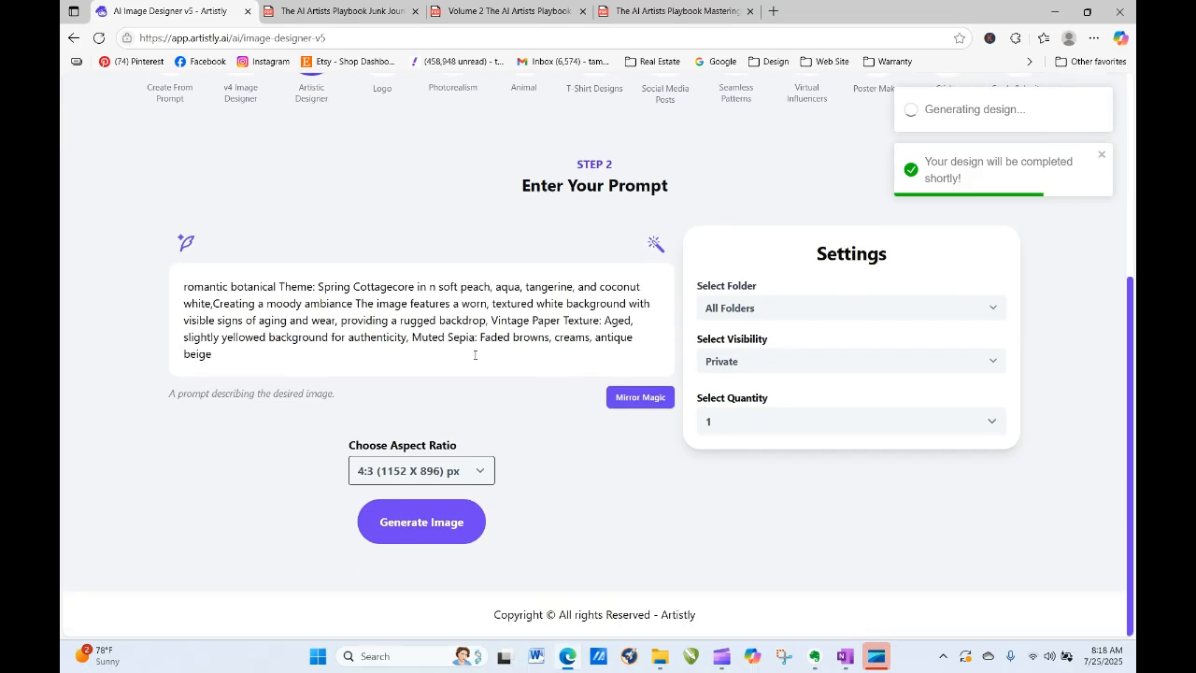
left_click(448, 469)
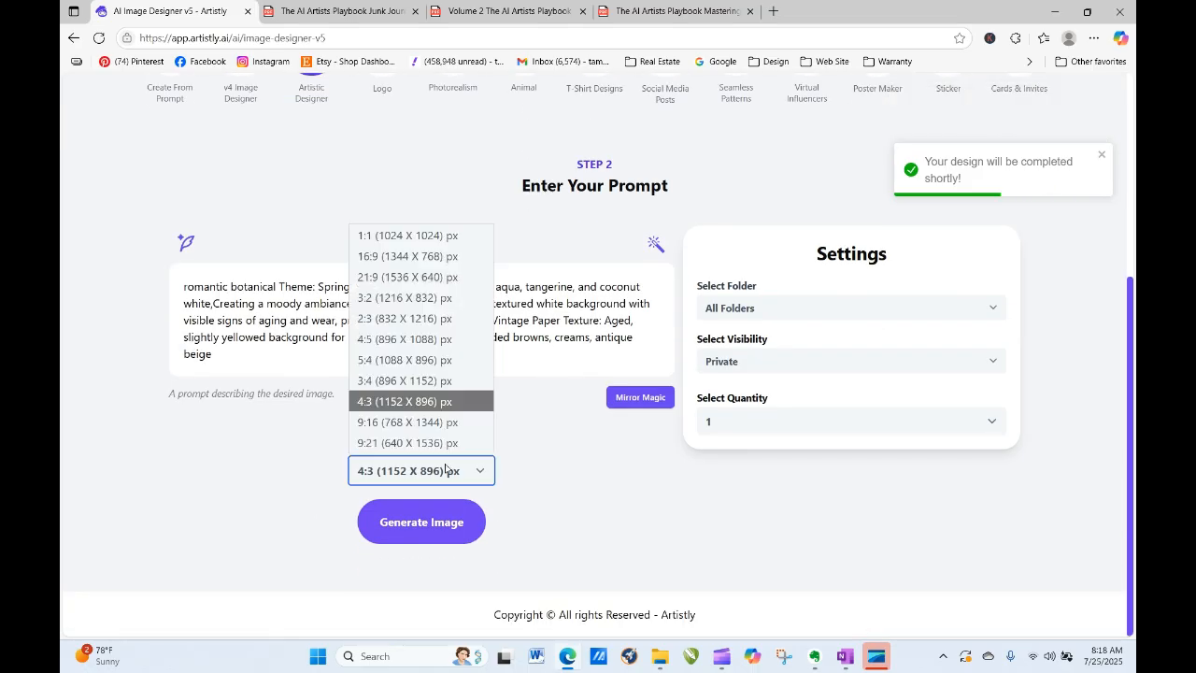
left_click(425, 235)
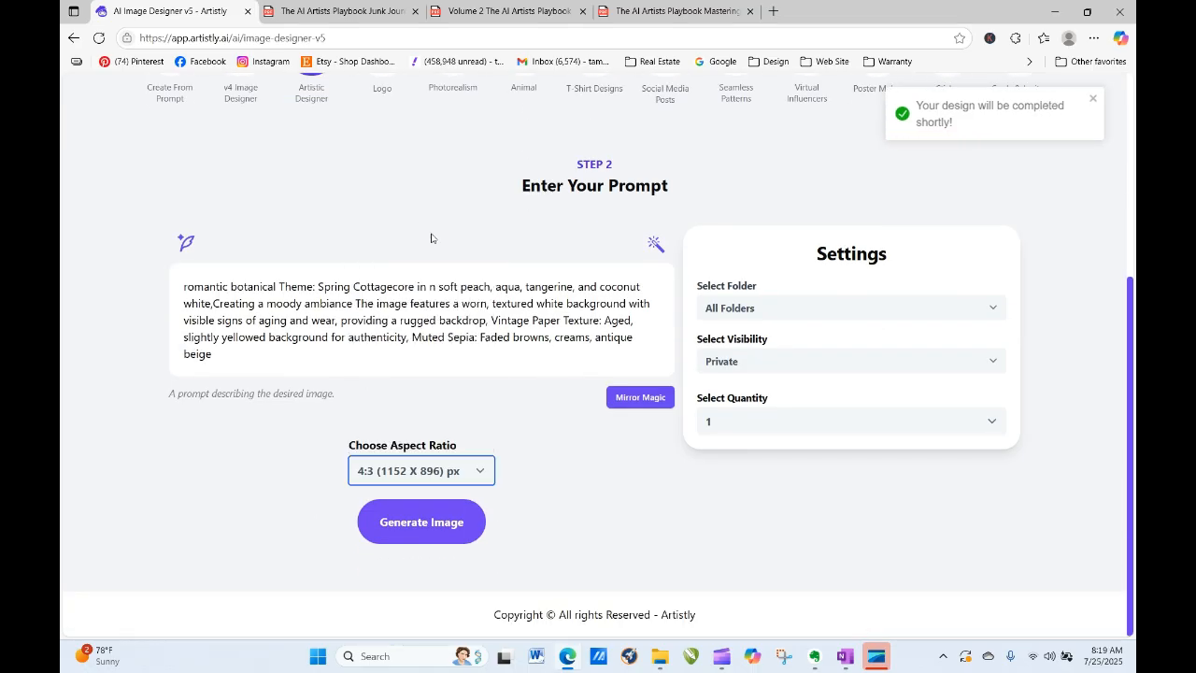
left_click(444, 520)
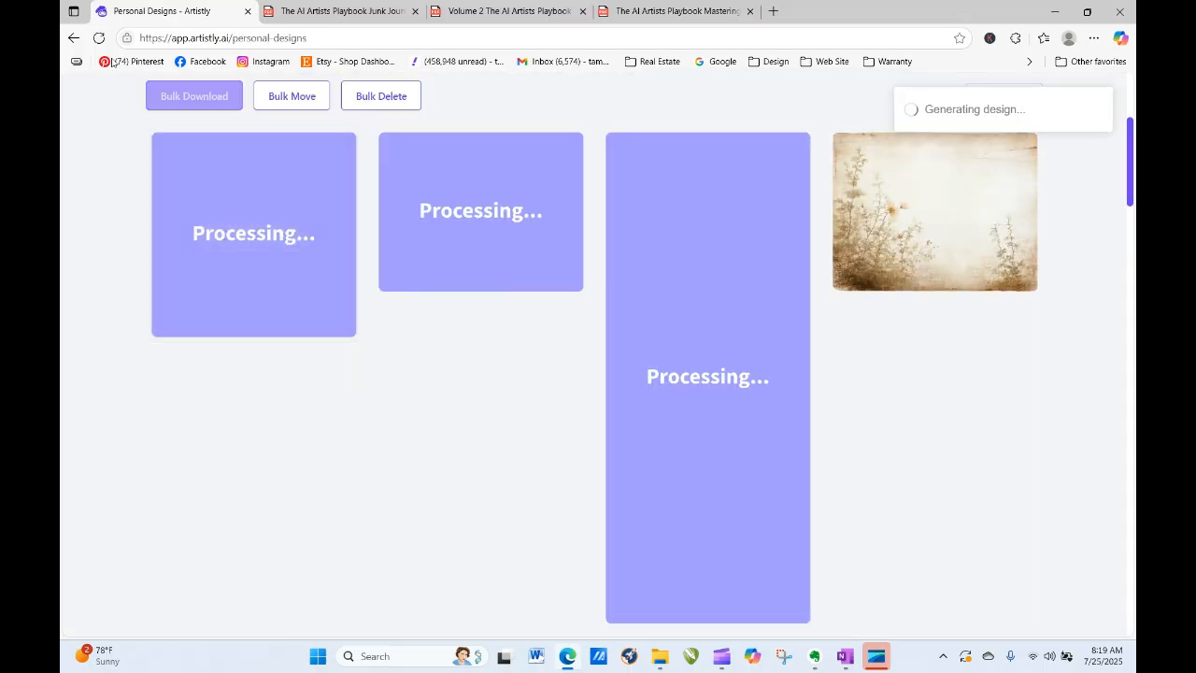
Step: Reload the personal designs and view the details of the finished 1:1 soft peach and aqua design
left_click(98, 38)
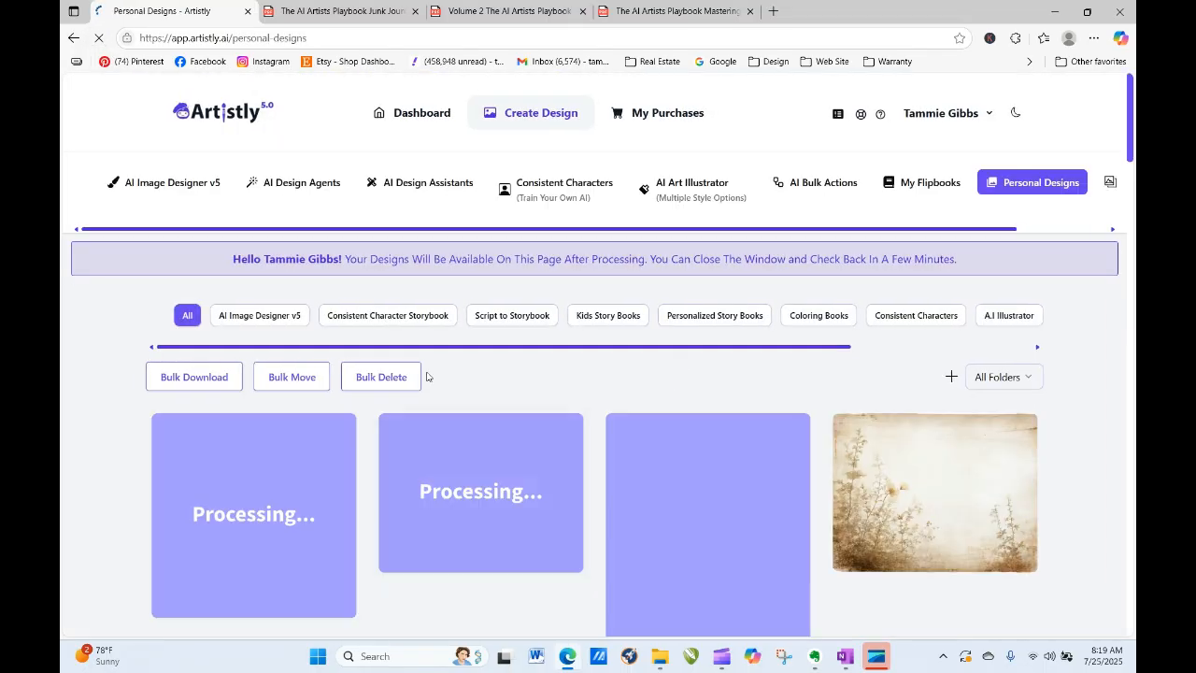
left_click(99, 38)
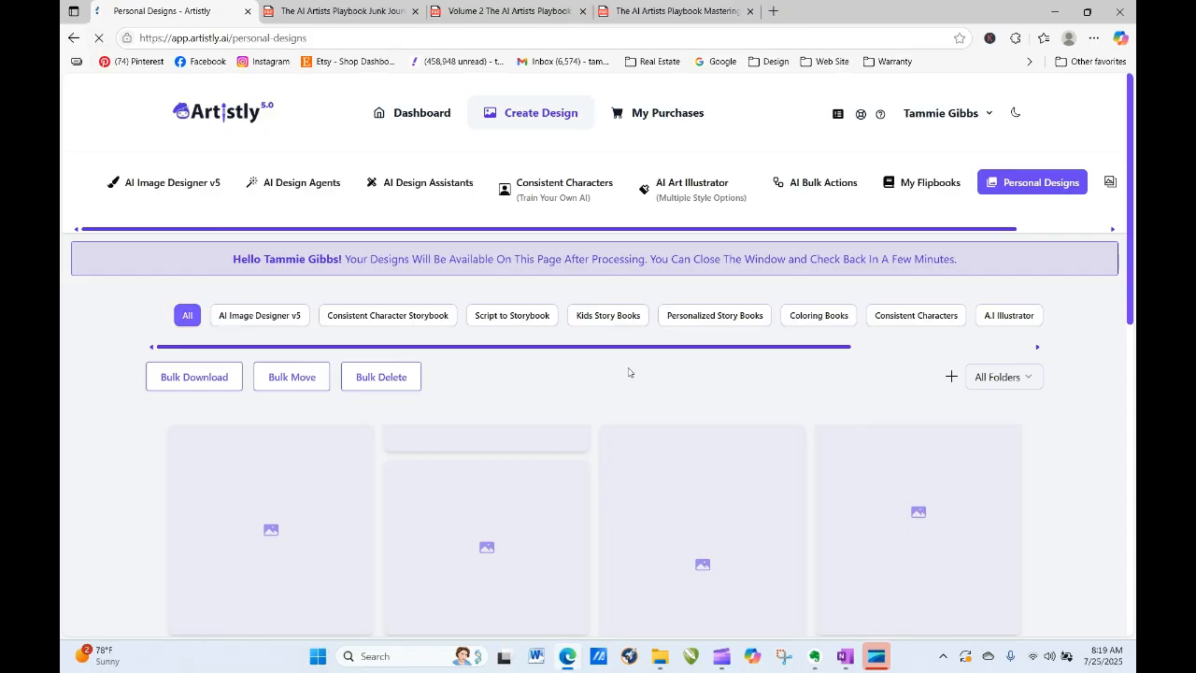
left_click(226, 517)
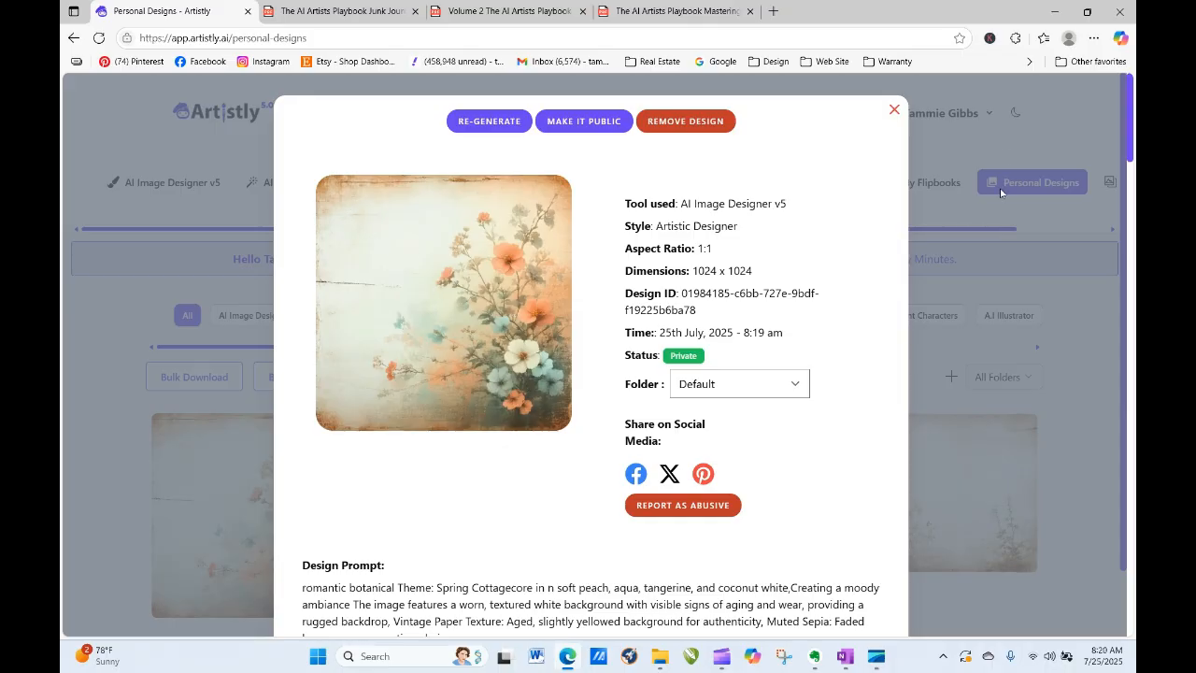
left_click(894, 110)
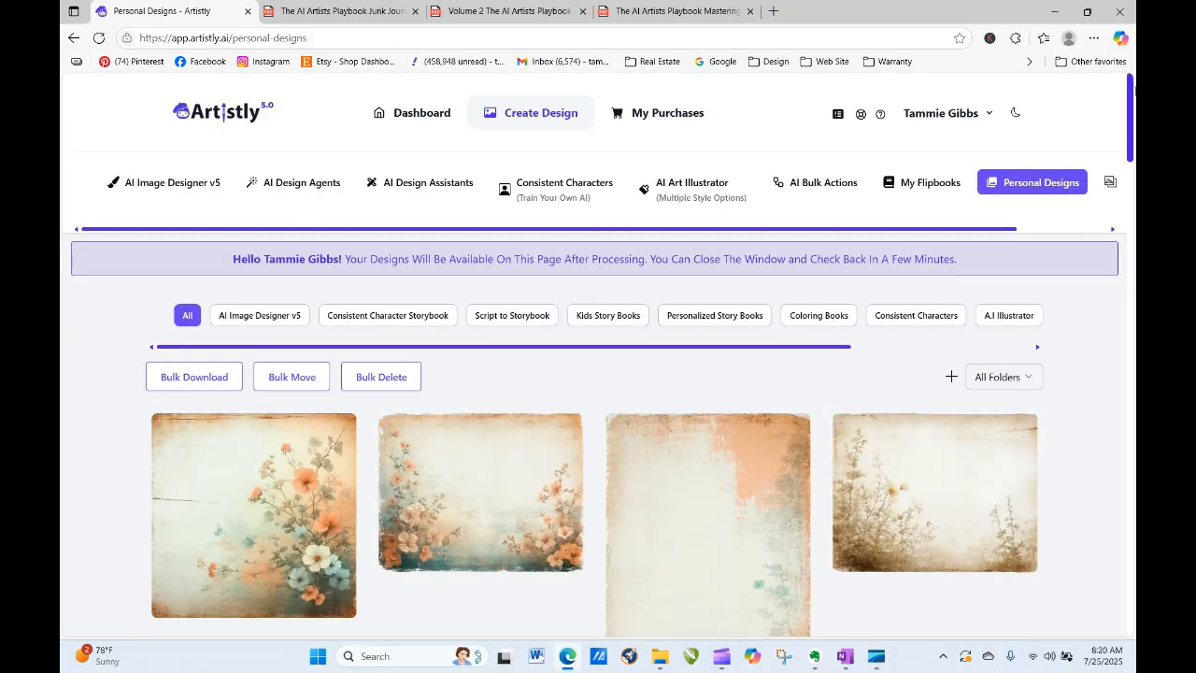
Step: Re-generate the 9:21 soft peach design with "with large peonies" inserted after Spring Cottagecore and a space added before "Creating" in the prompt
left_click_drag(1132, 97, 1132, 156)
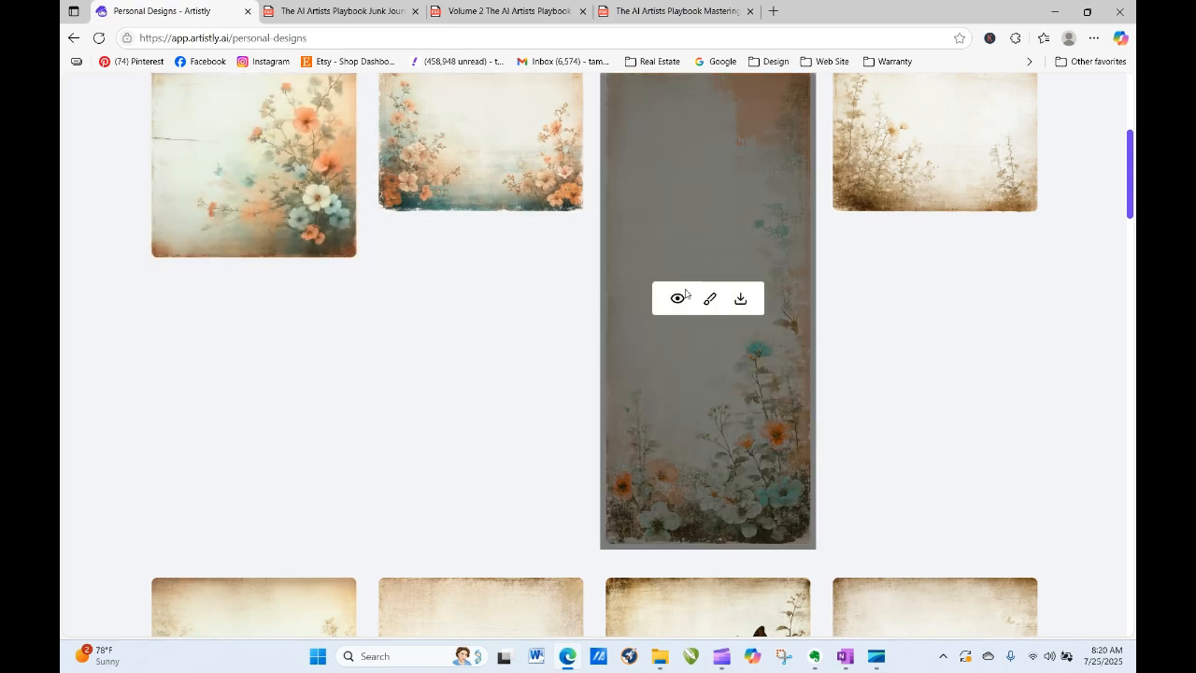
left_click(677, 300)
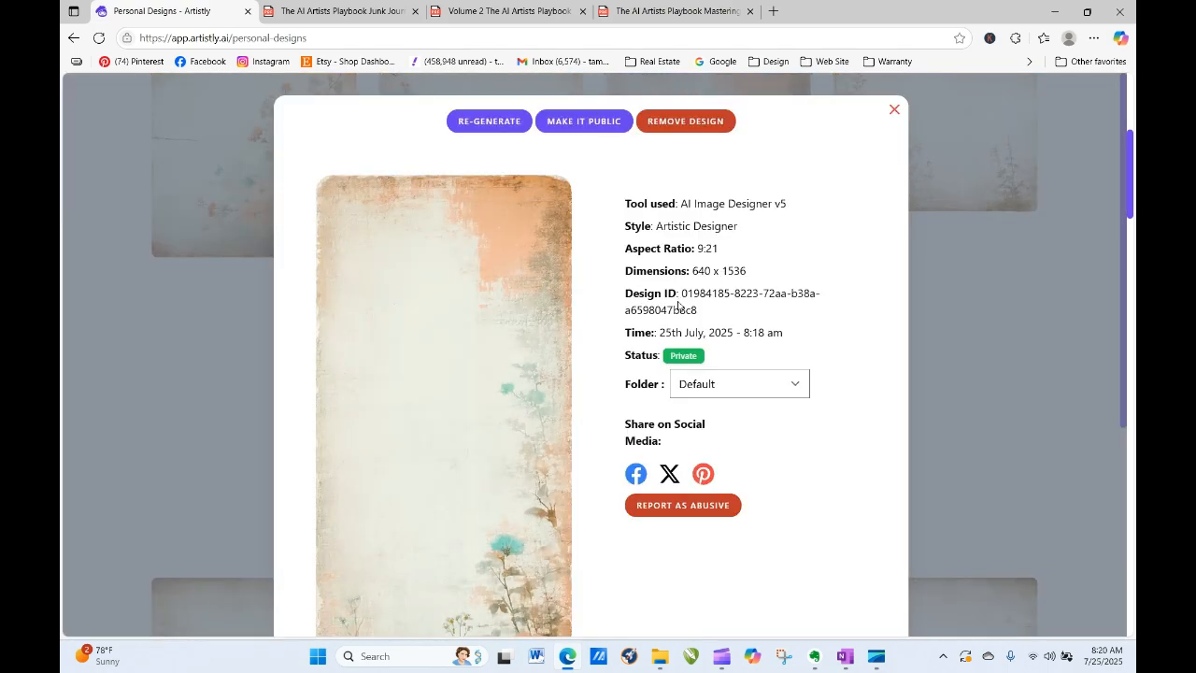
left_click(467, 120)
scroll(472, 128, "down", 3)
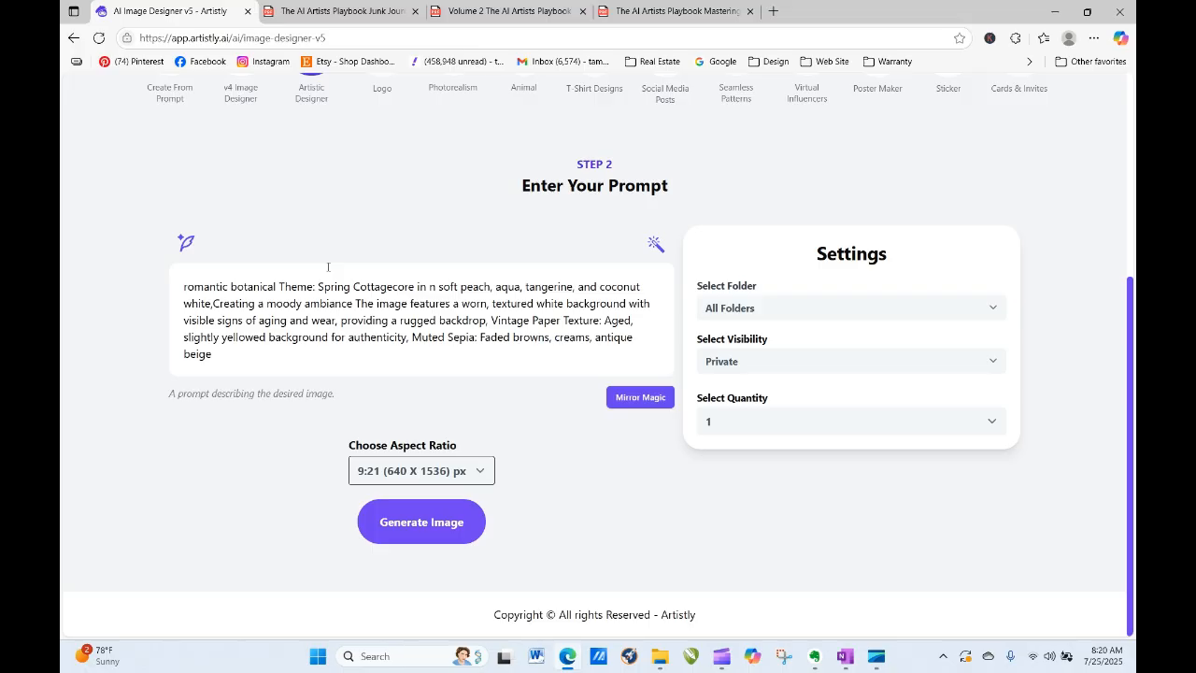
left_click(416, 287)
type("with large peo")
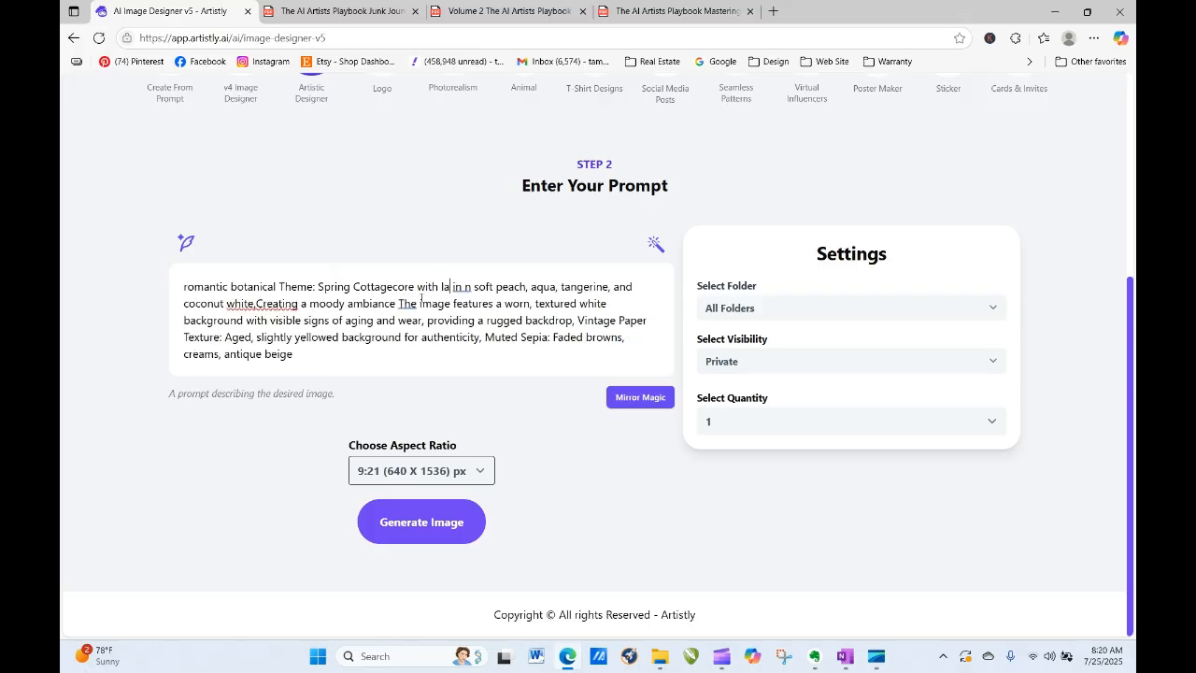
type("nies")
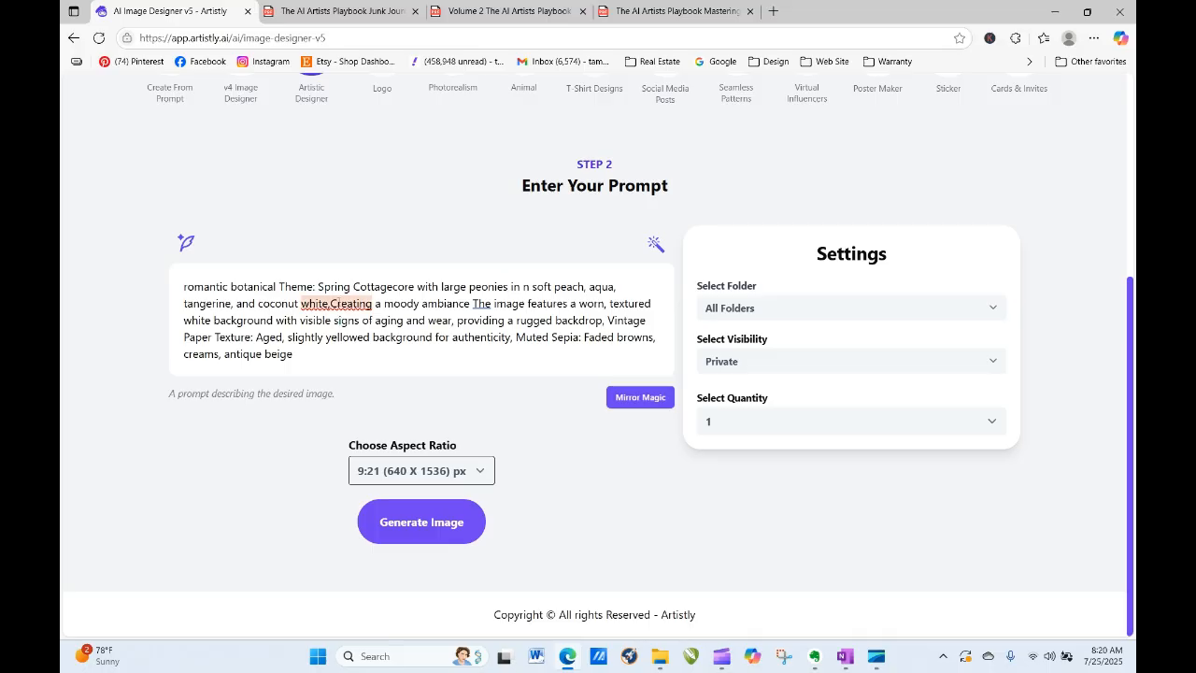
left_click(330, 302)
left_click(346, 358)
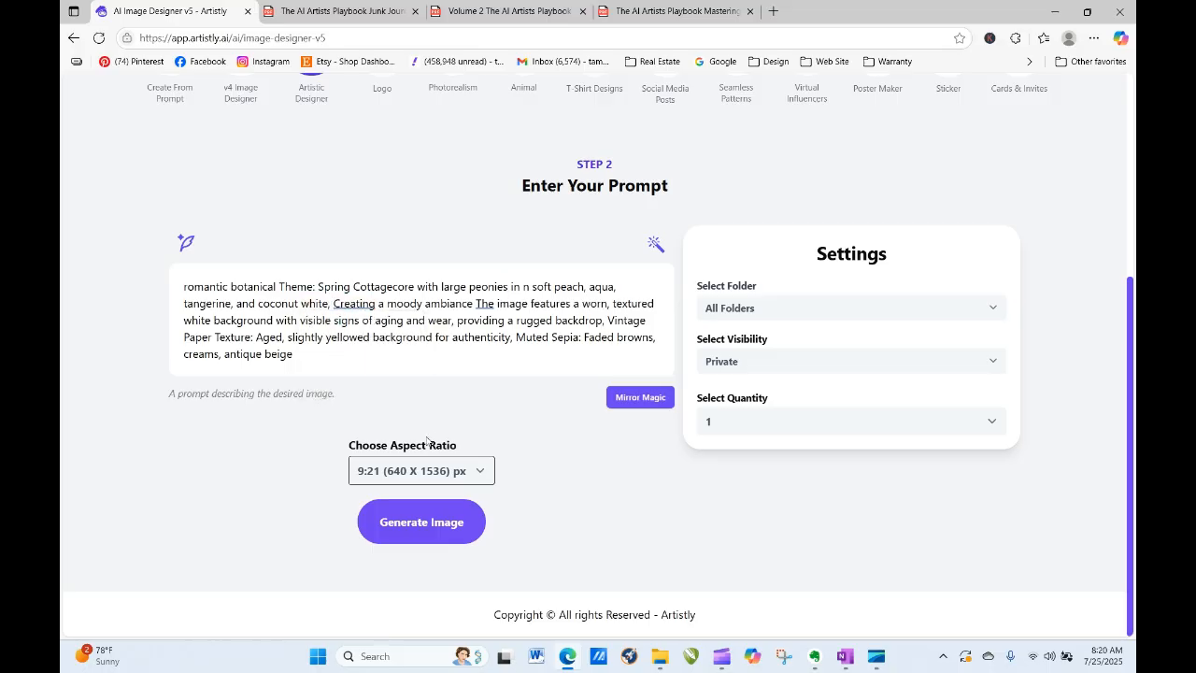
left_click(429, 521)
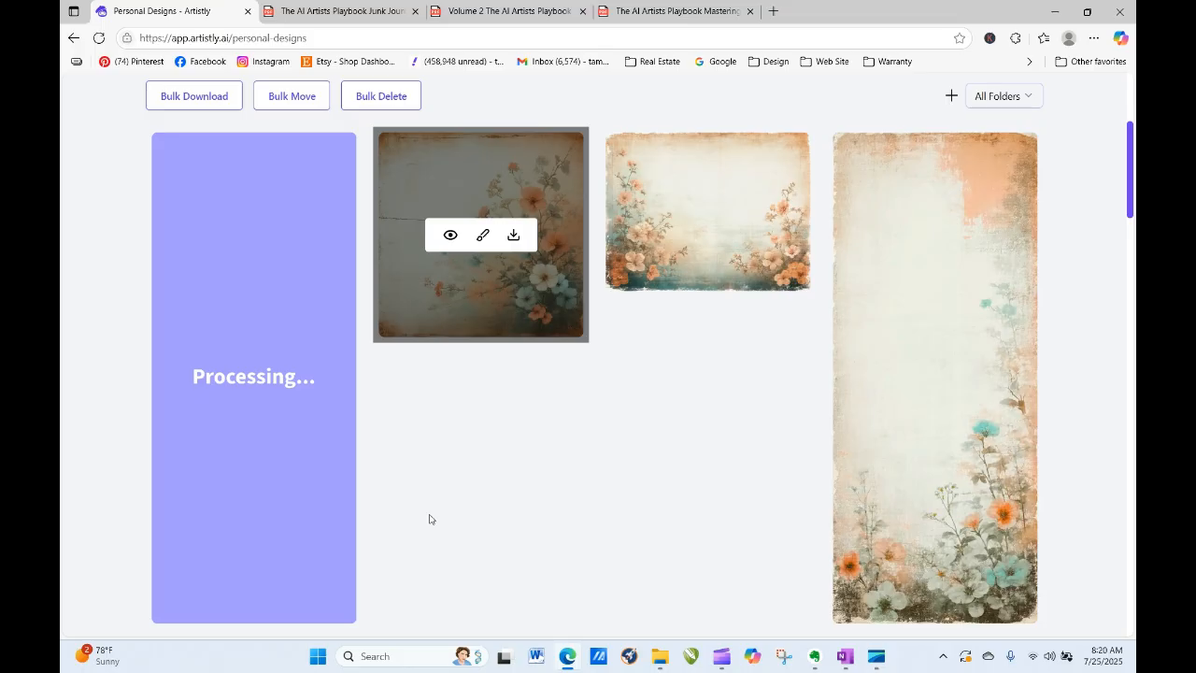
Step: Reload the personal designs and re-generate the 9:21 large peonies design at a 4:3 (1152 X 896) px aspect ratio
left_click(98, 39)
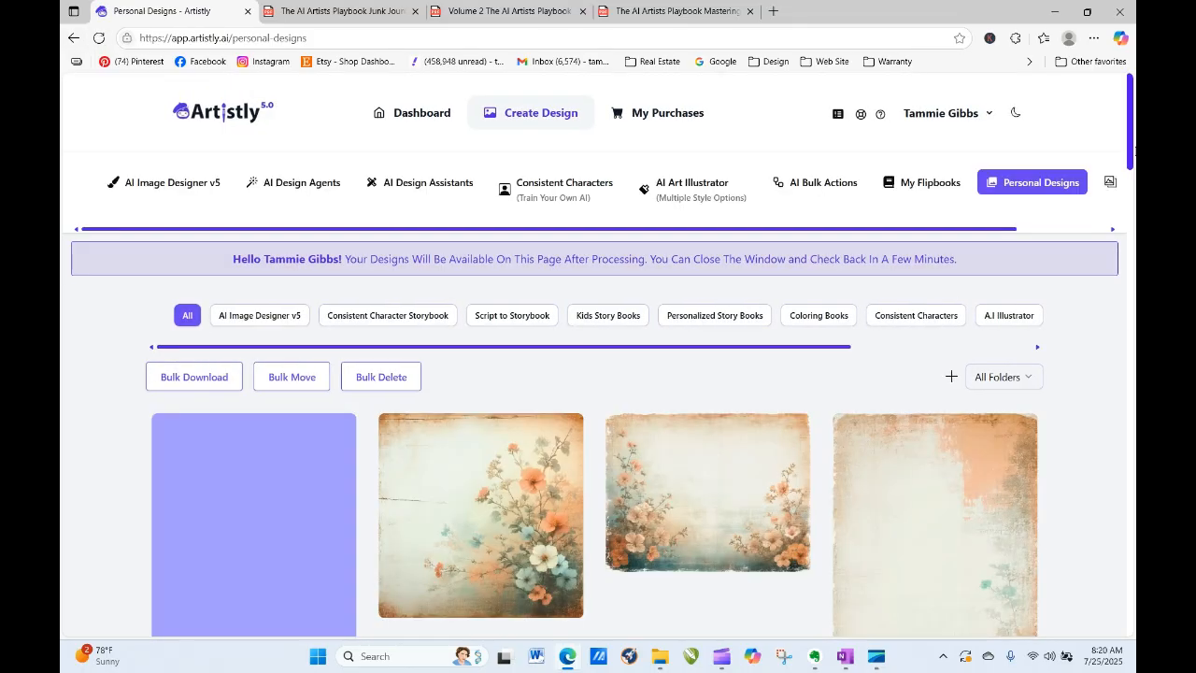
scroll(1130, 106, "down", 3)
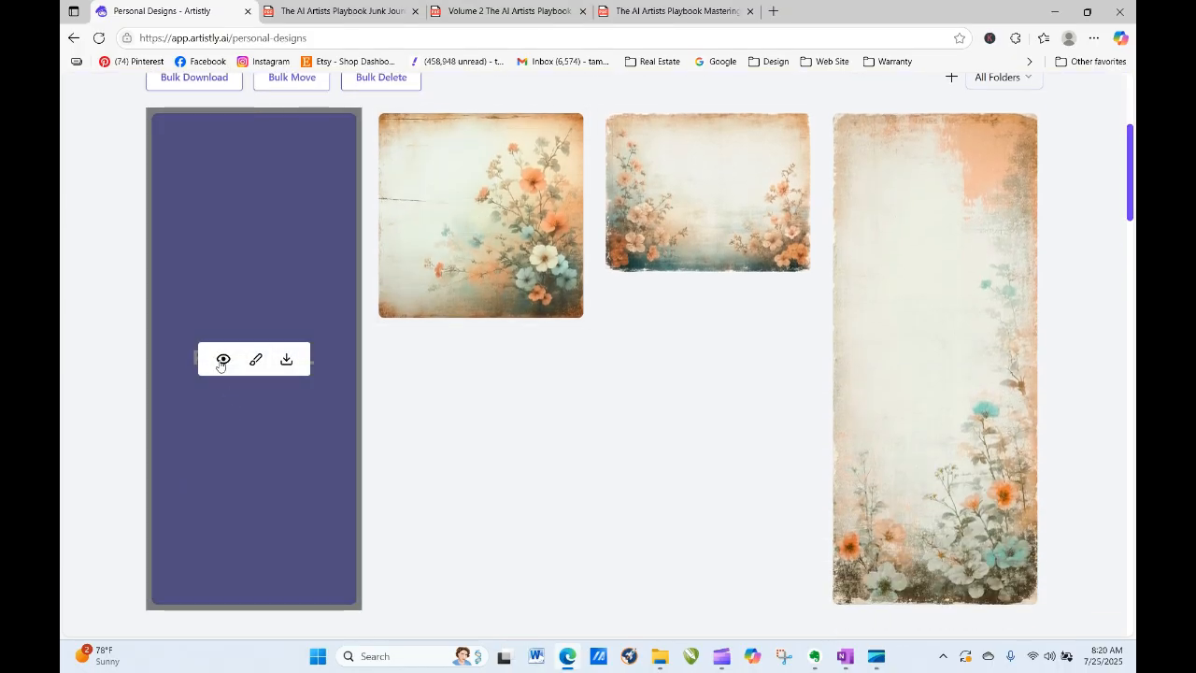
left_click(222, 362)
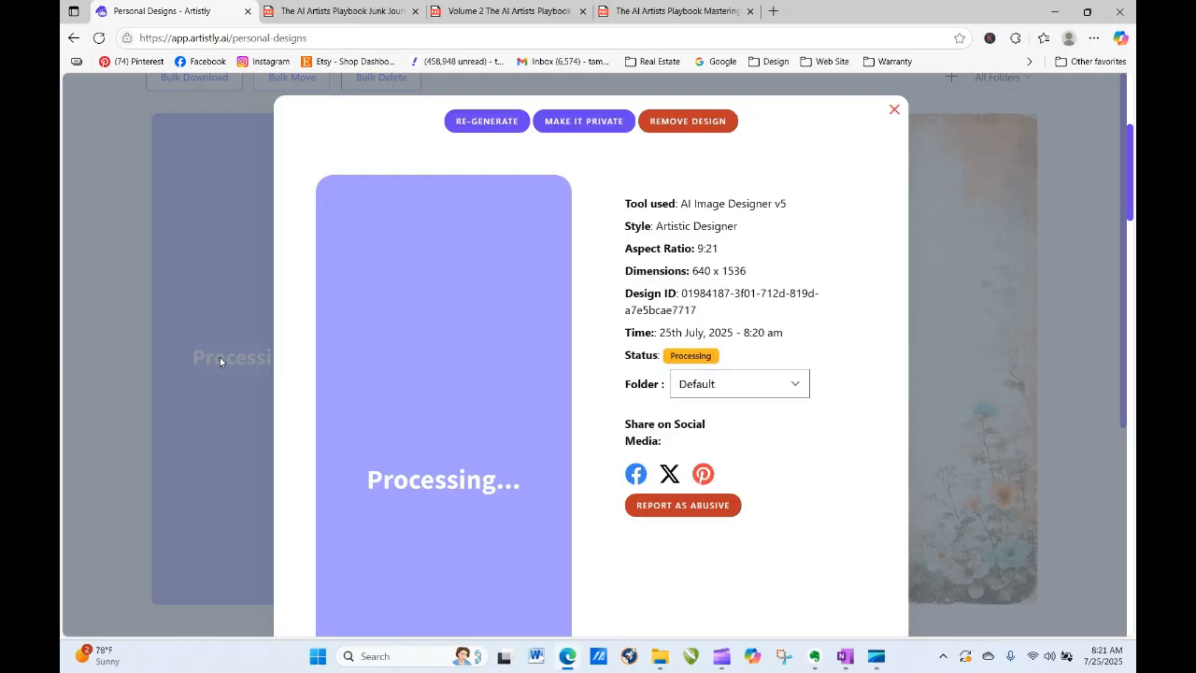
left_click(475, 122)
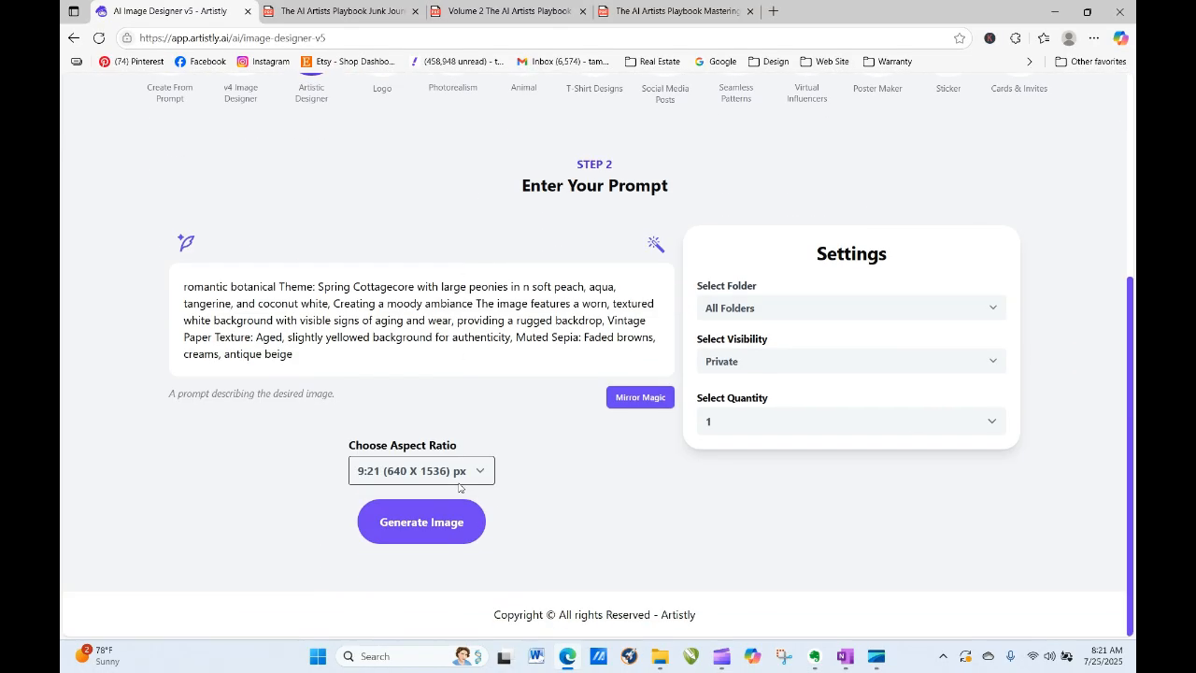
left_click(458, 482)
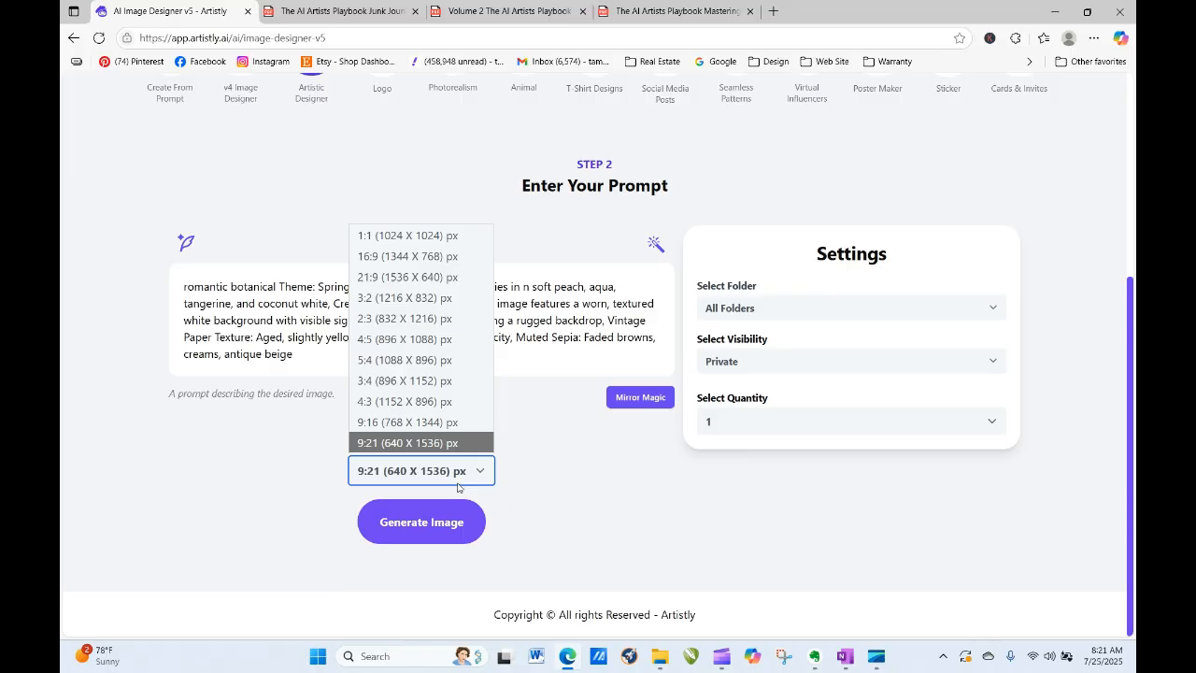
left_click(422, 402)
left_click(441, 530)
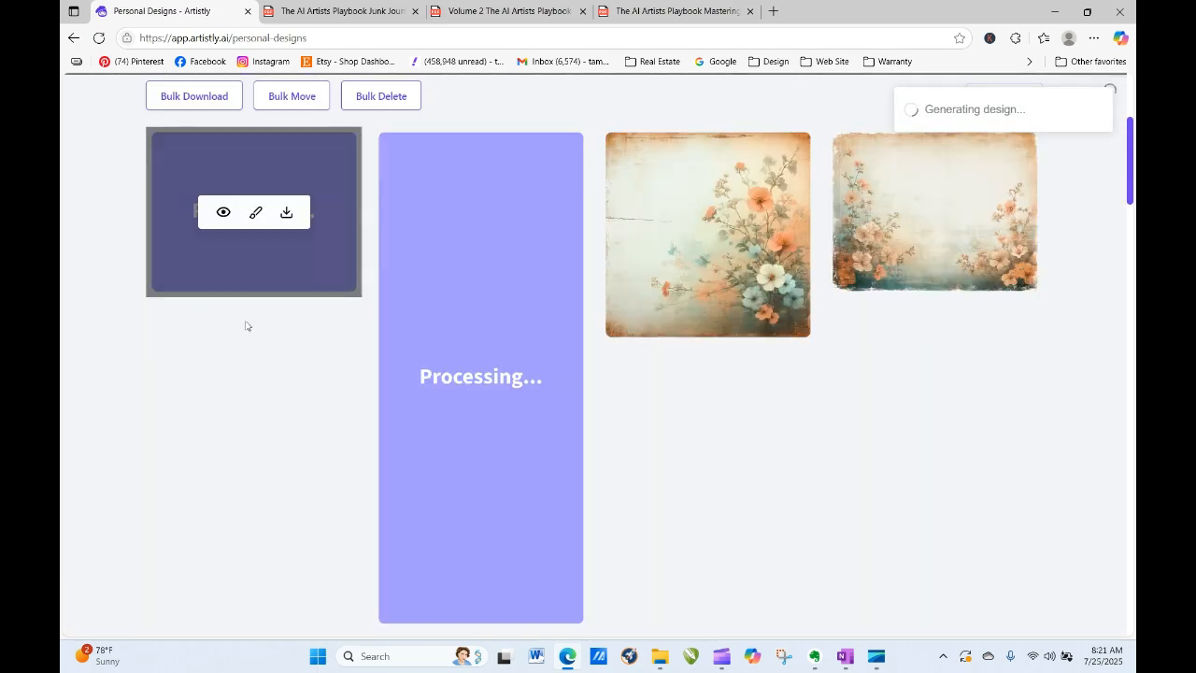
Step: Re-generate the new 4:3 large peonies design at a 1:1 (1024 X 1024) px aspect ratio
left_click(221, 213)
left_click(450, 121)
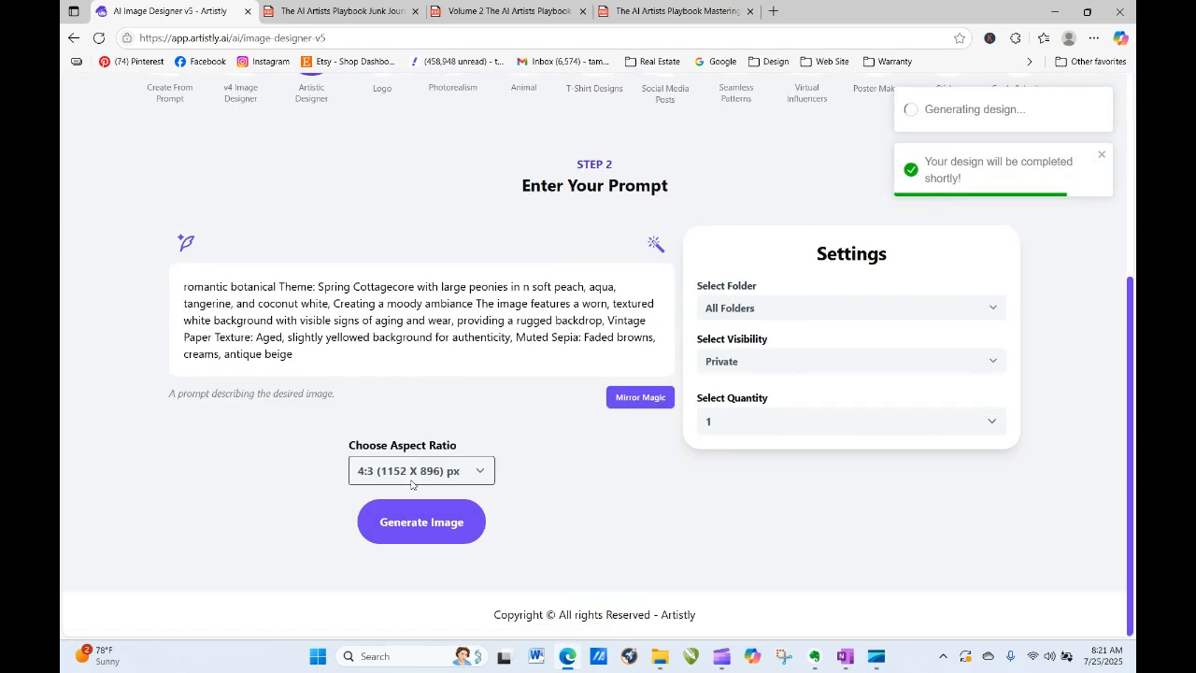
left_click(411, 484)
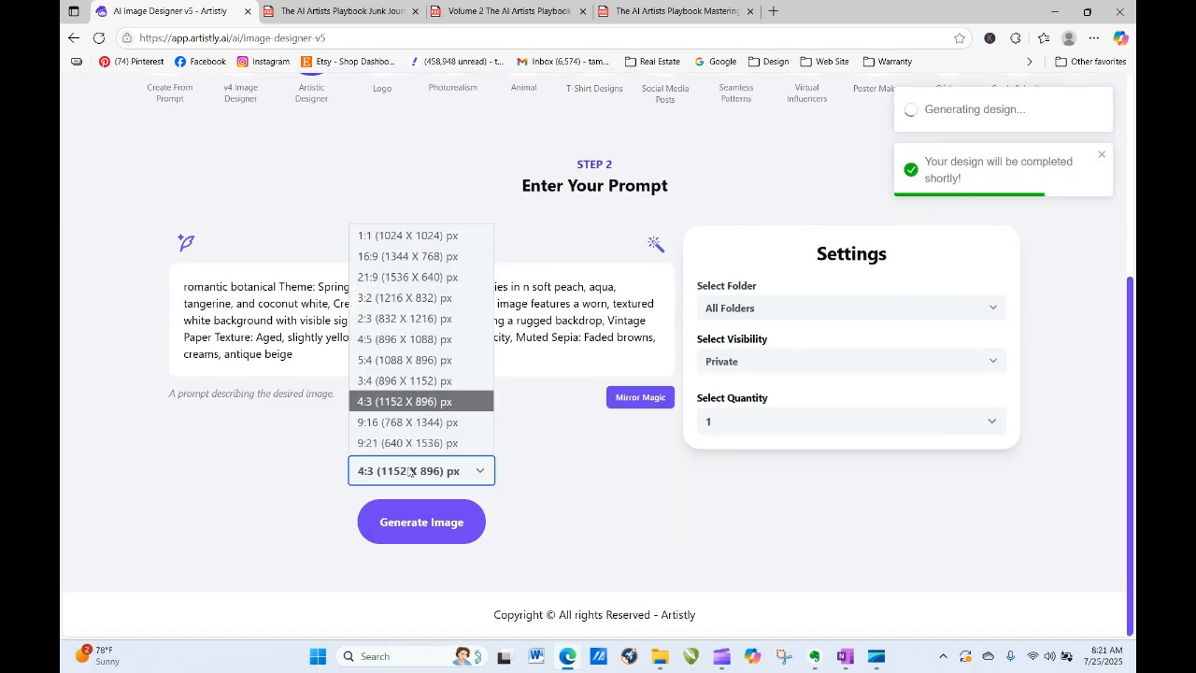
left_click(420, 236)
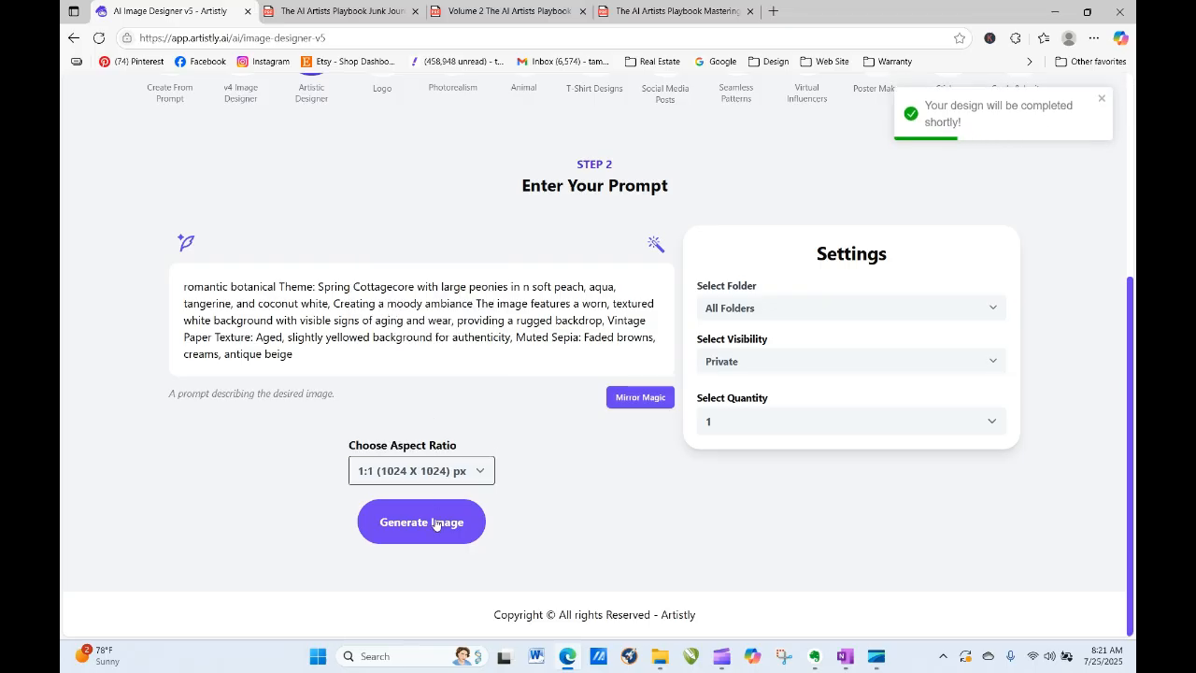
left_click(436, 523)
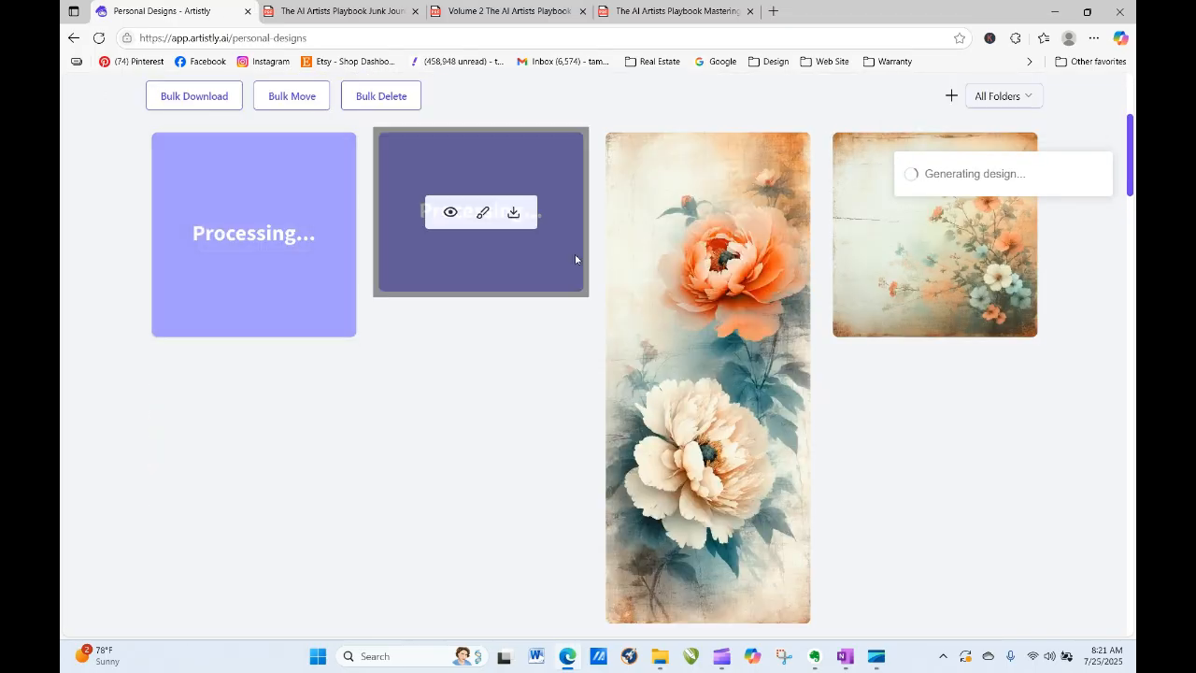
Step: View the details of the finished 9:21 peony design, reload the personal designs, and view the 4:3 version
left_click(676, 377)
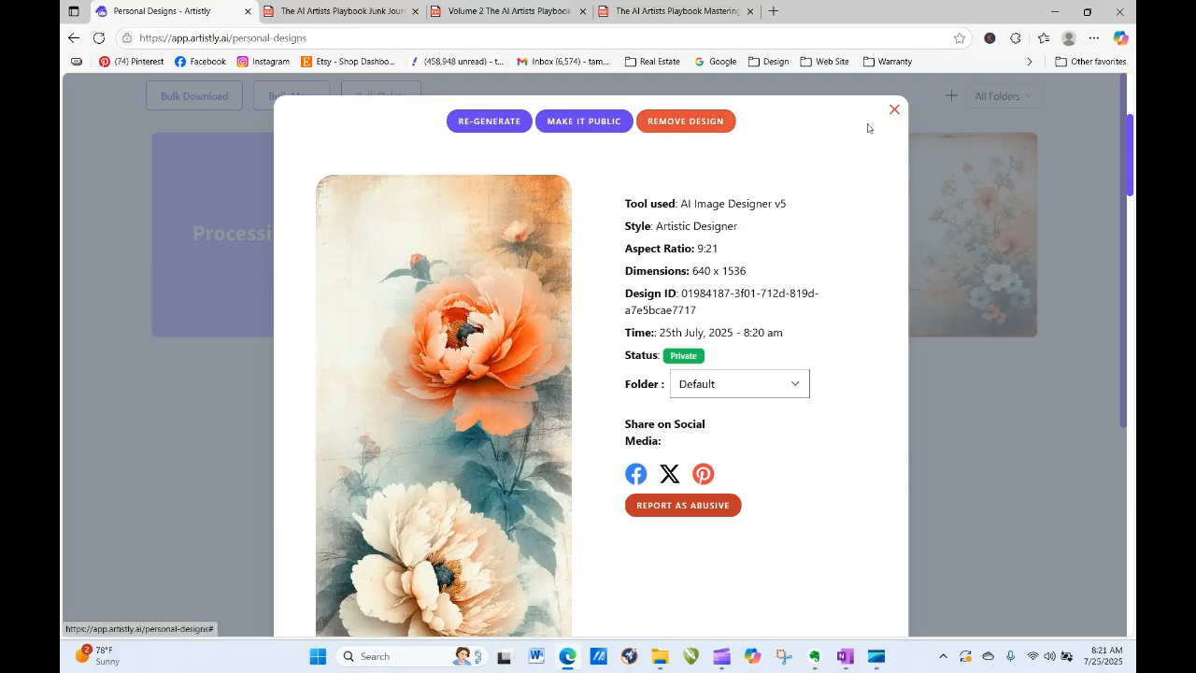
left_click(892, 109)
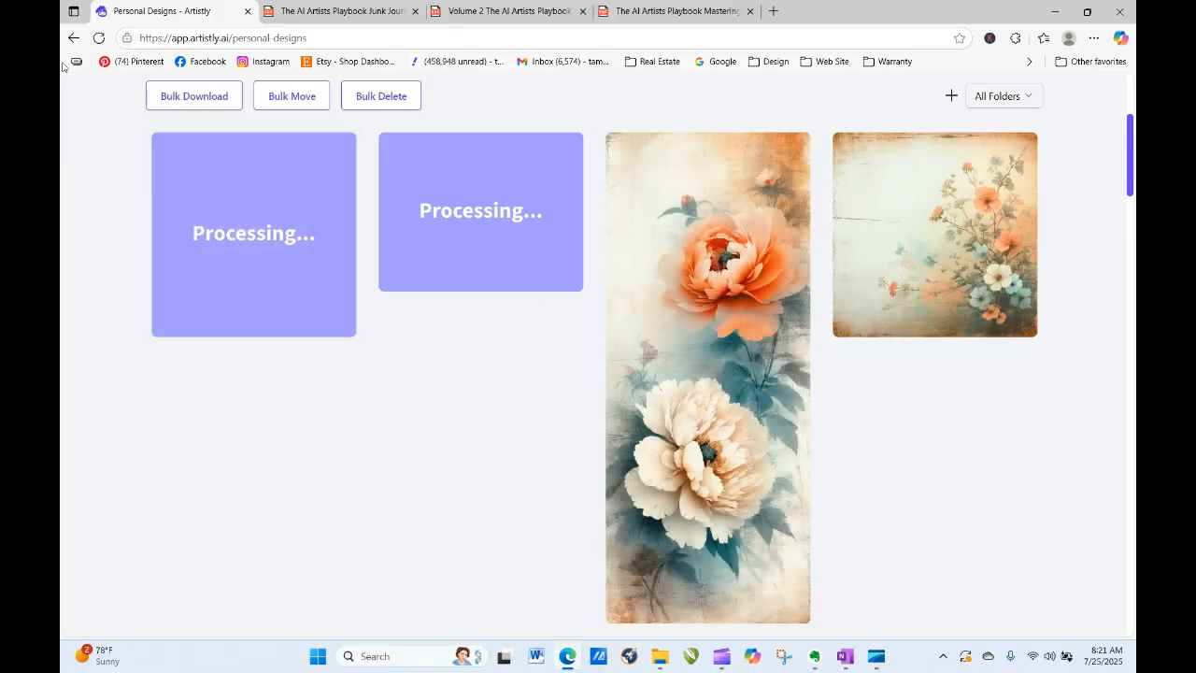
left_click(99, 37)
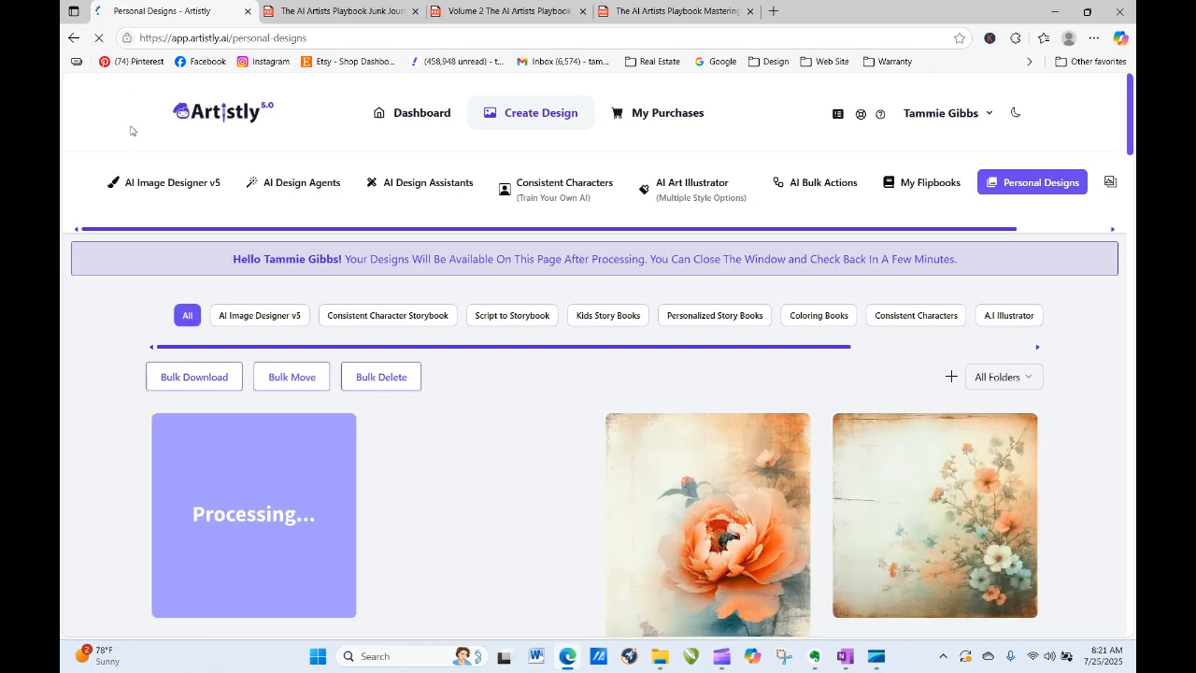
mouse_move(462, 422)
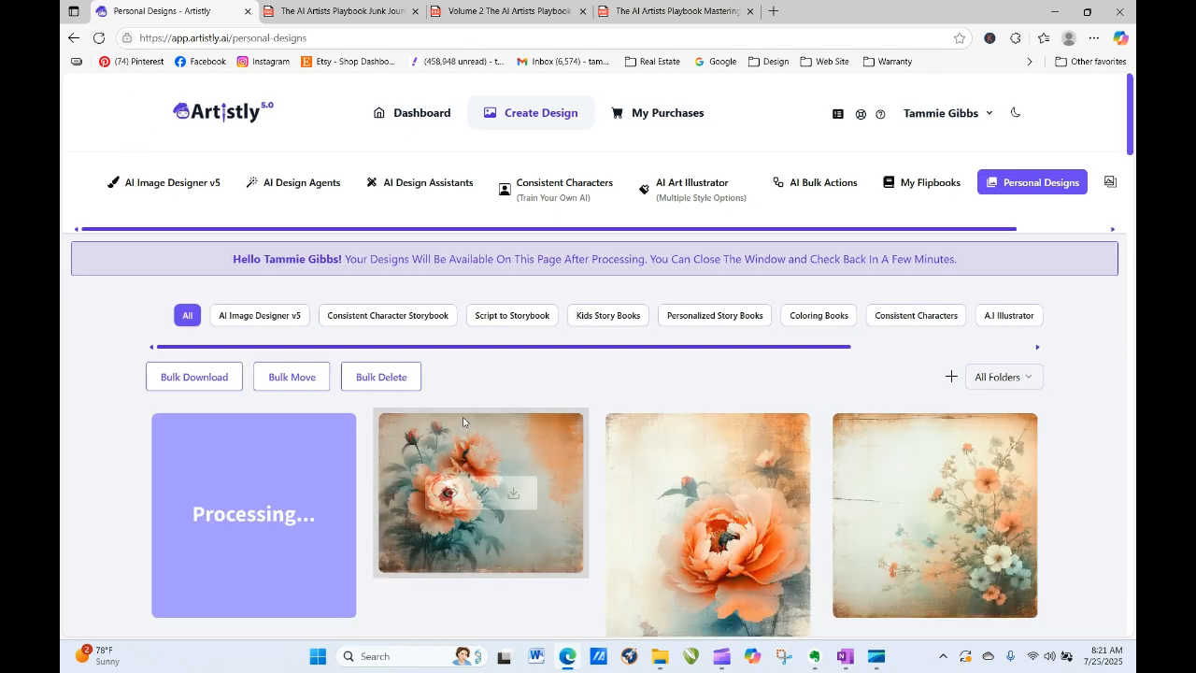
left_click(449, 494)
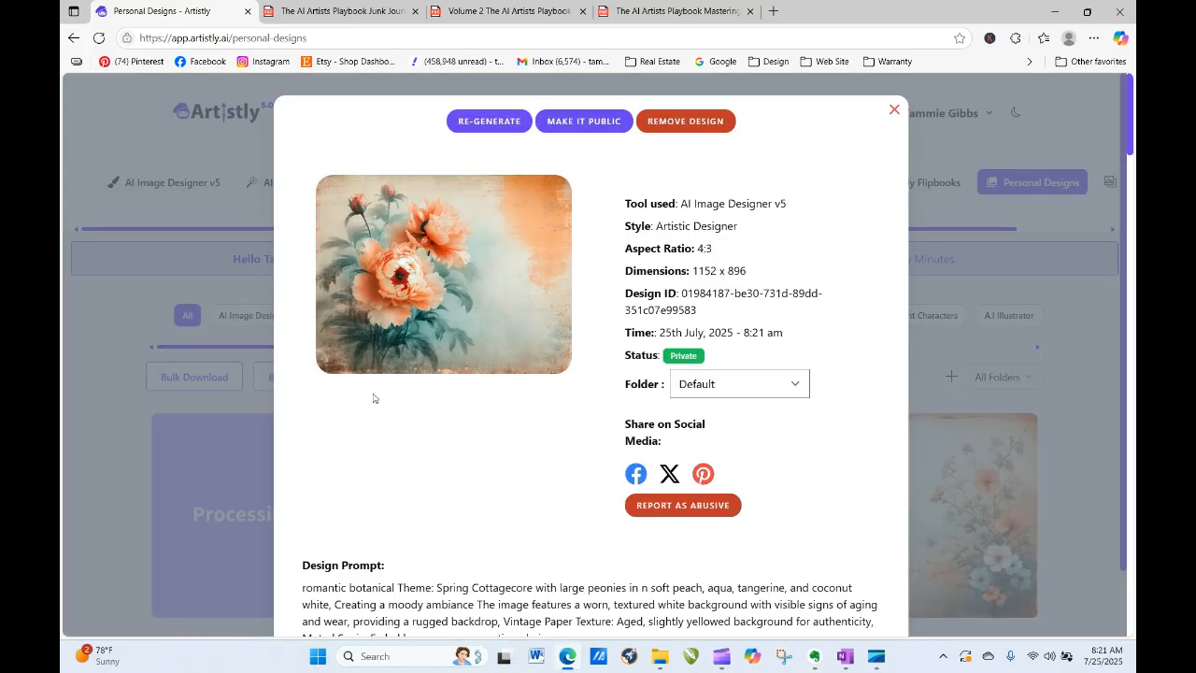
left_click(894, 110)
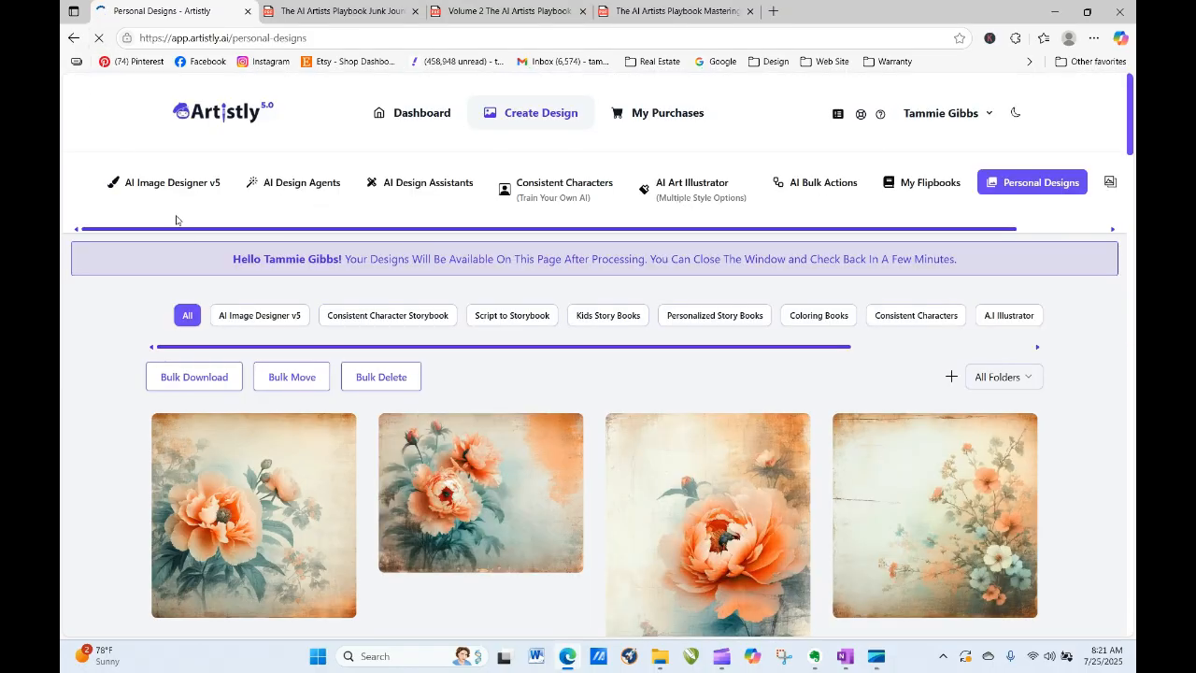
Step: Re-generate the newest 1:1 large peonies design with the word "large" removed from before "peonies" in the prompt
mouse_move(225, 548)
left_click(222, 517)
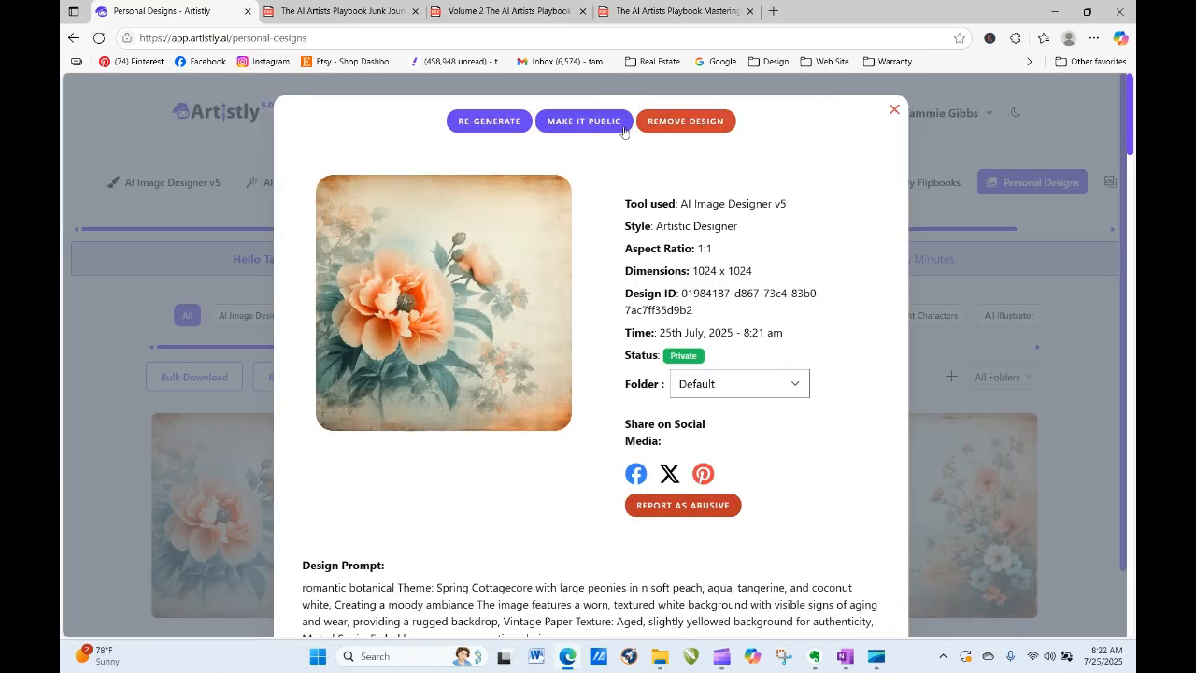
left_click(491, 122)
scroll(459, 297, "down", 3)
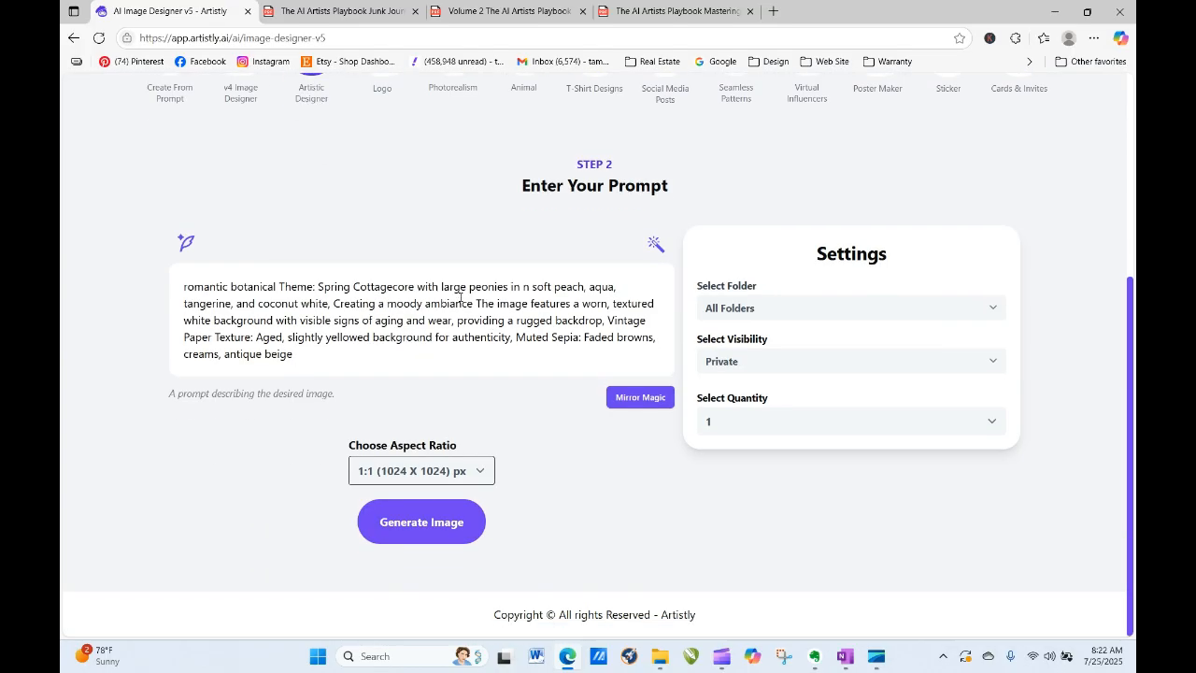
key("BackSpace")
key("BackSpace")
key("BackSpace")
key("BackSpace")
key("BackSpace")
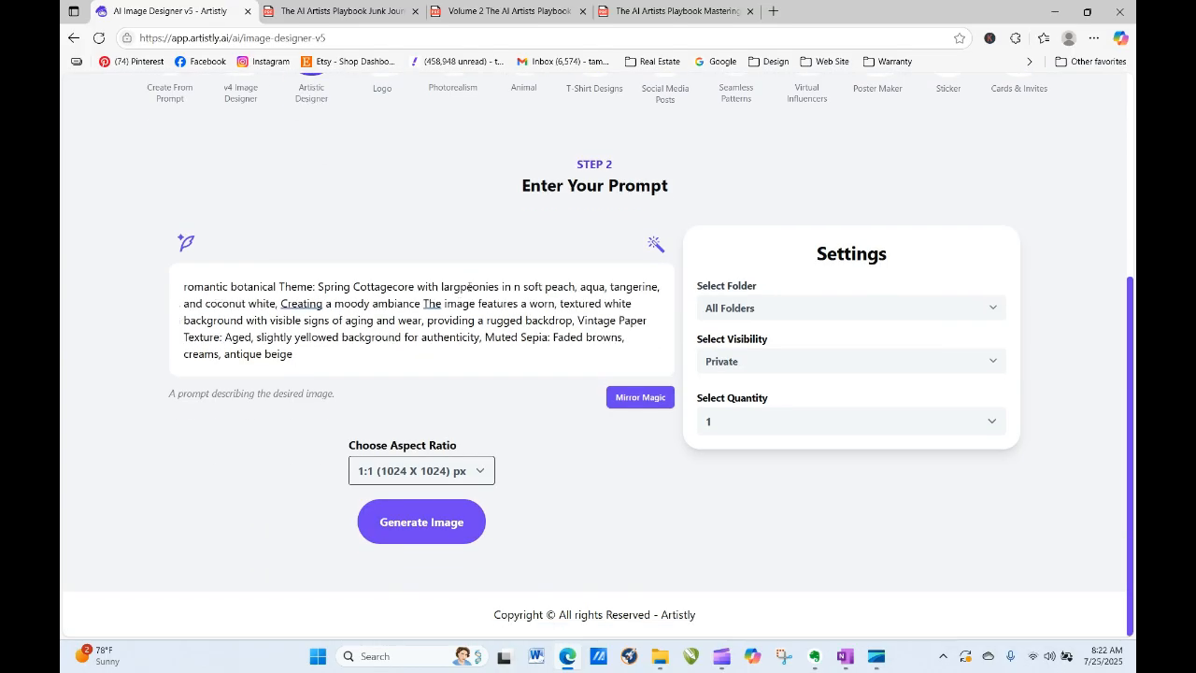
key("BackSpace")
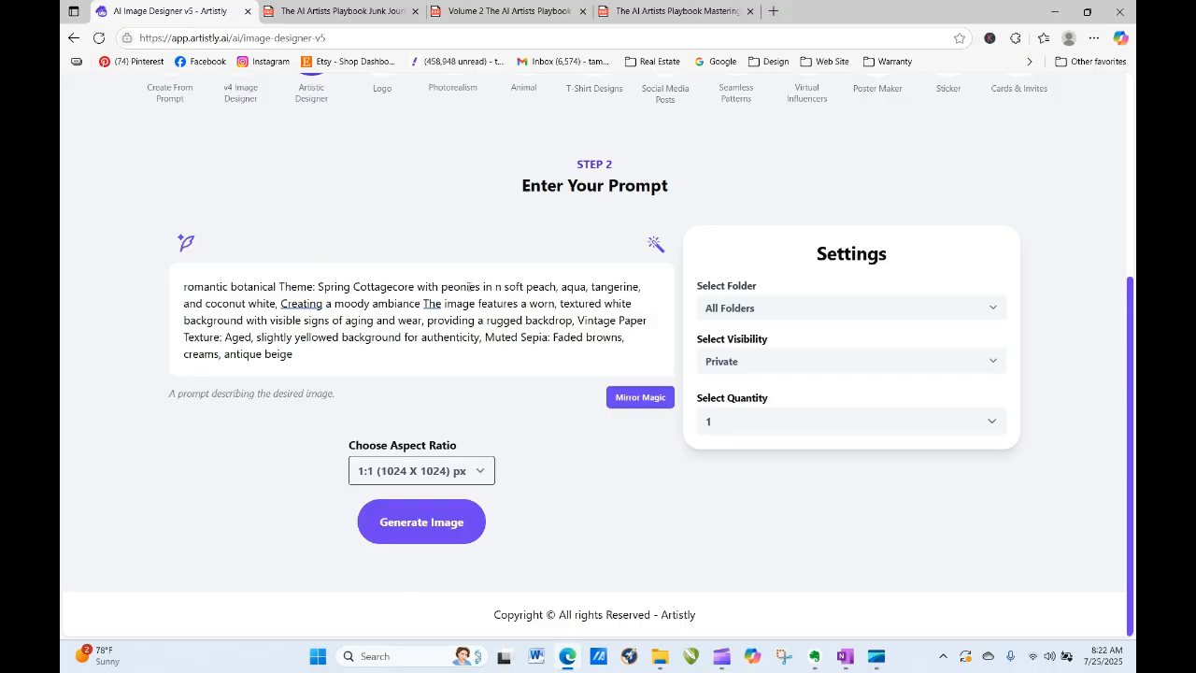
left_click(446, 523)
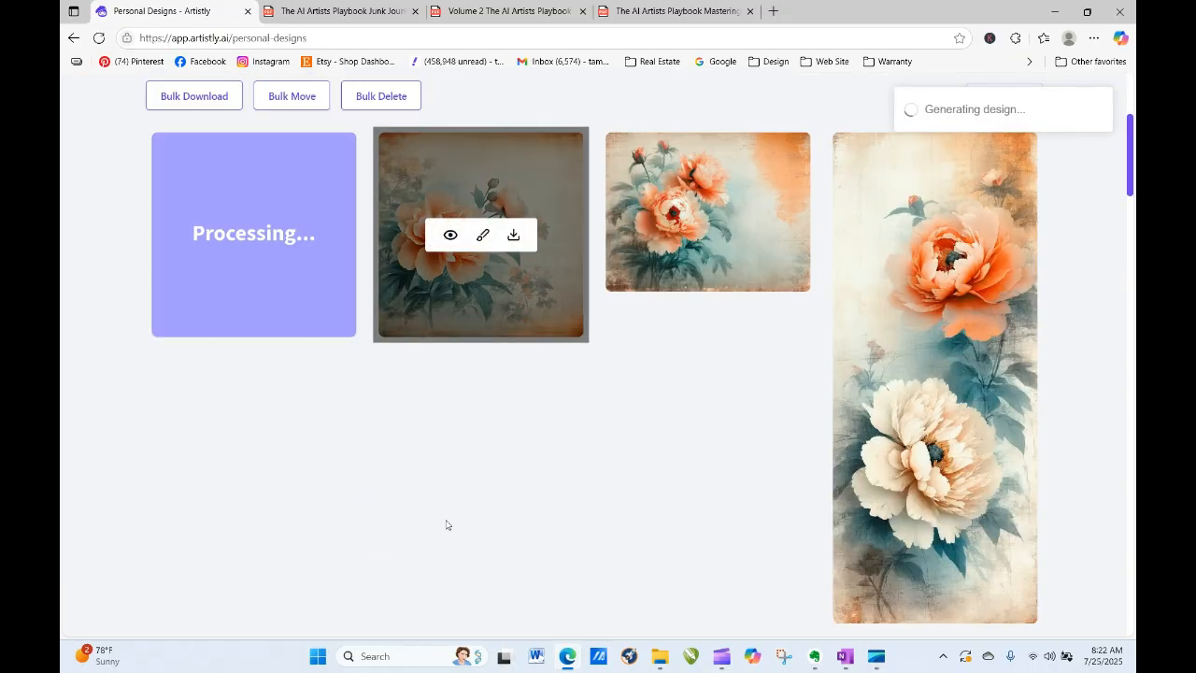
Step: Re-generate the new 1:1 peonies design at a 9:21 (640 X 1536) px aspect ratio
left_click(223, 238)
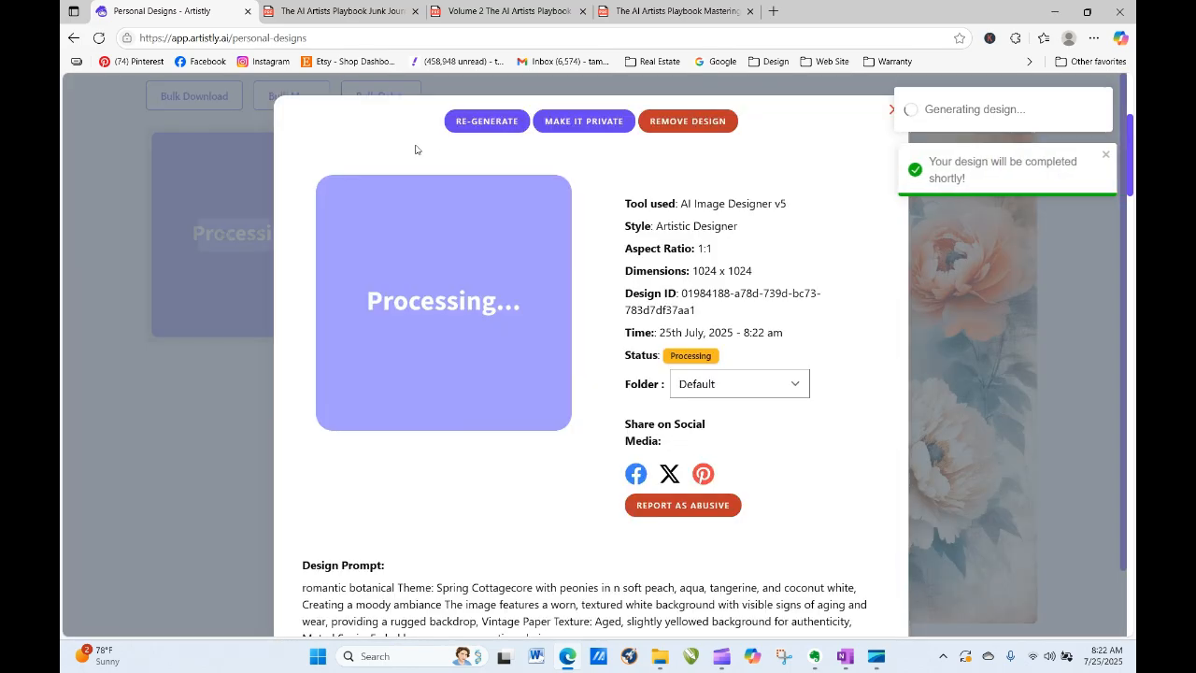
left_click(472, 122)
scroll(480, 441, "down", 3)
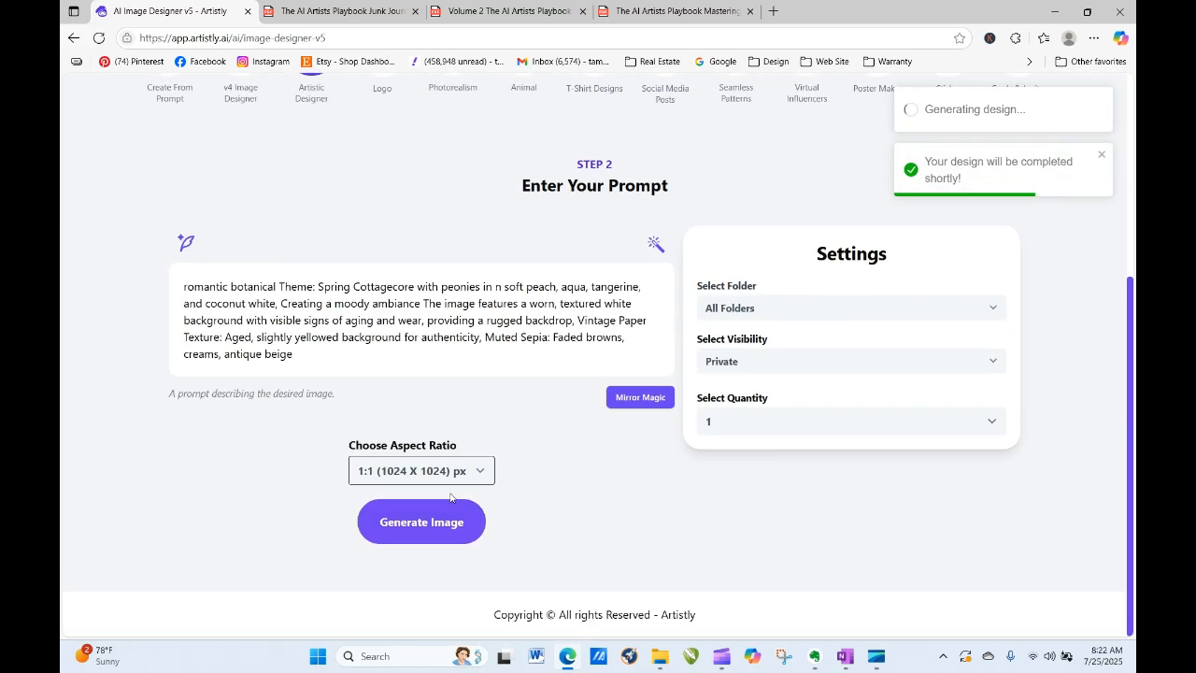
left_click(421, 470)
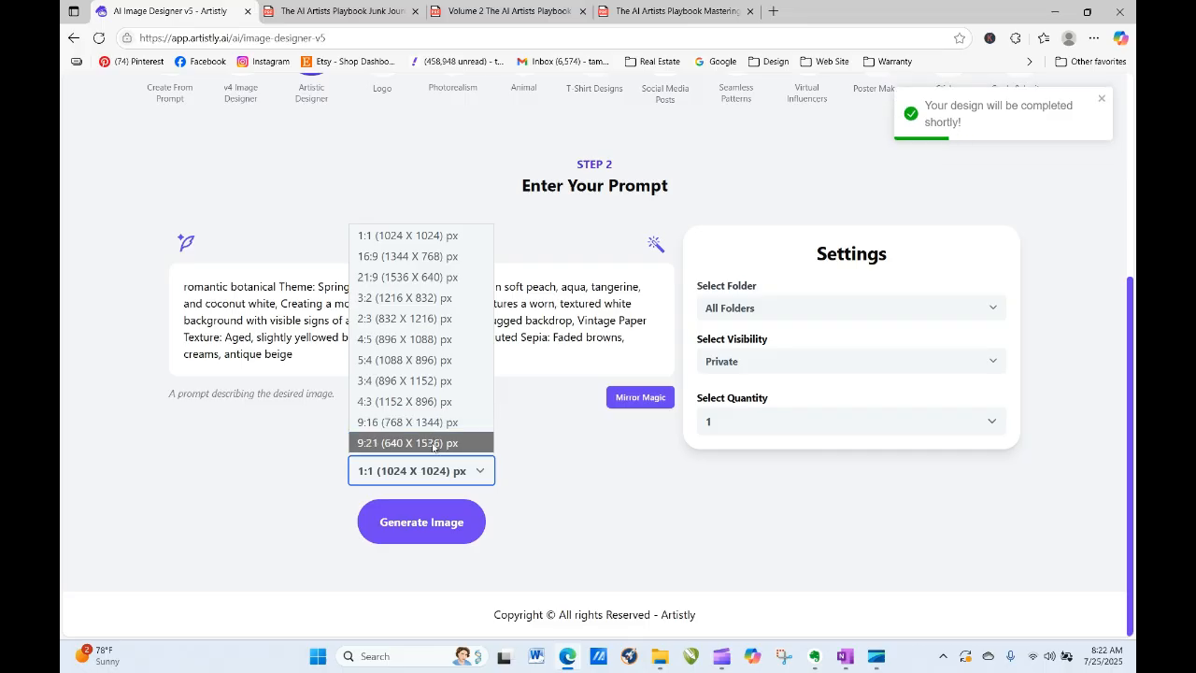
left_click(435, 443)
left_click(439, 520)
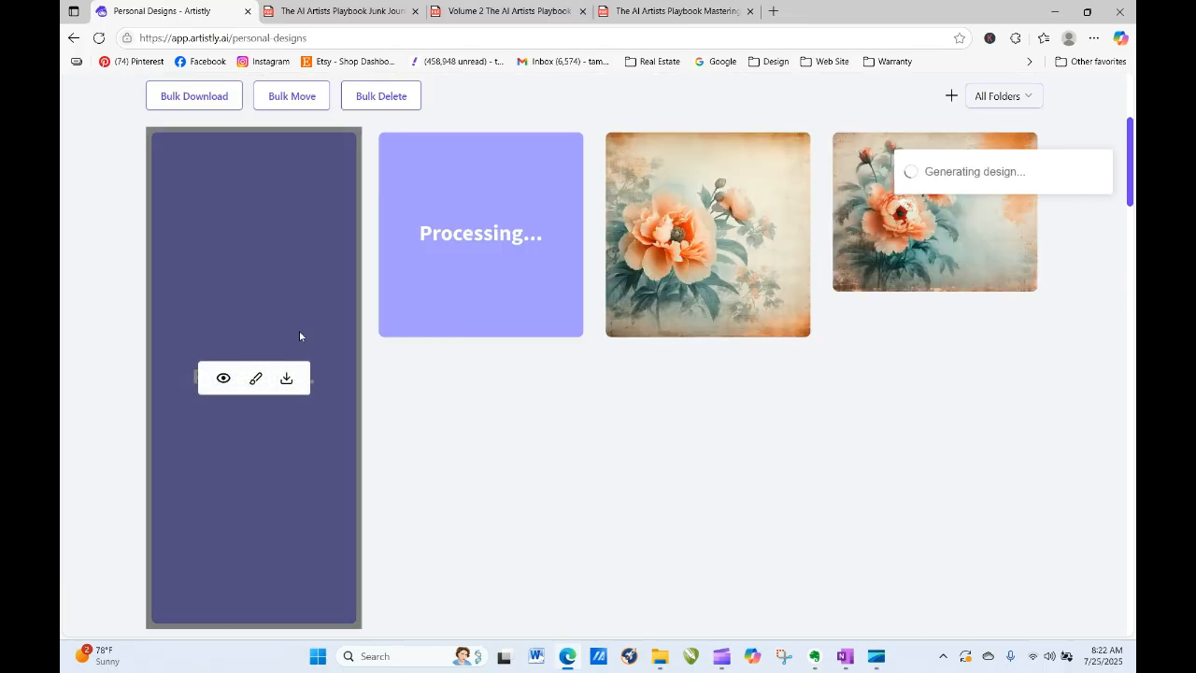
Step: Re-generate the new 9:21 peonies design at a 4:3 (1152 X 896) px aspect ratio
left_click(224, 378)
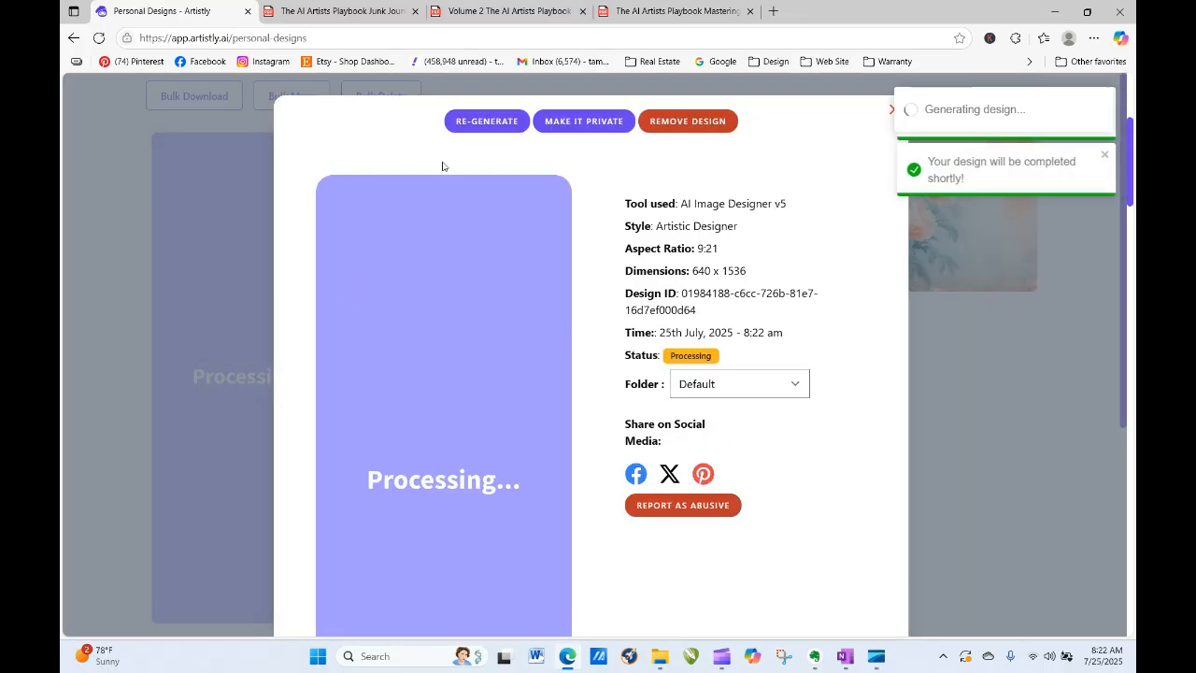
left_click(483, 121)
scroll(457, 290, "down", 4)
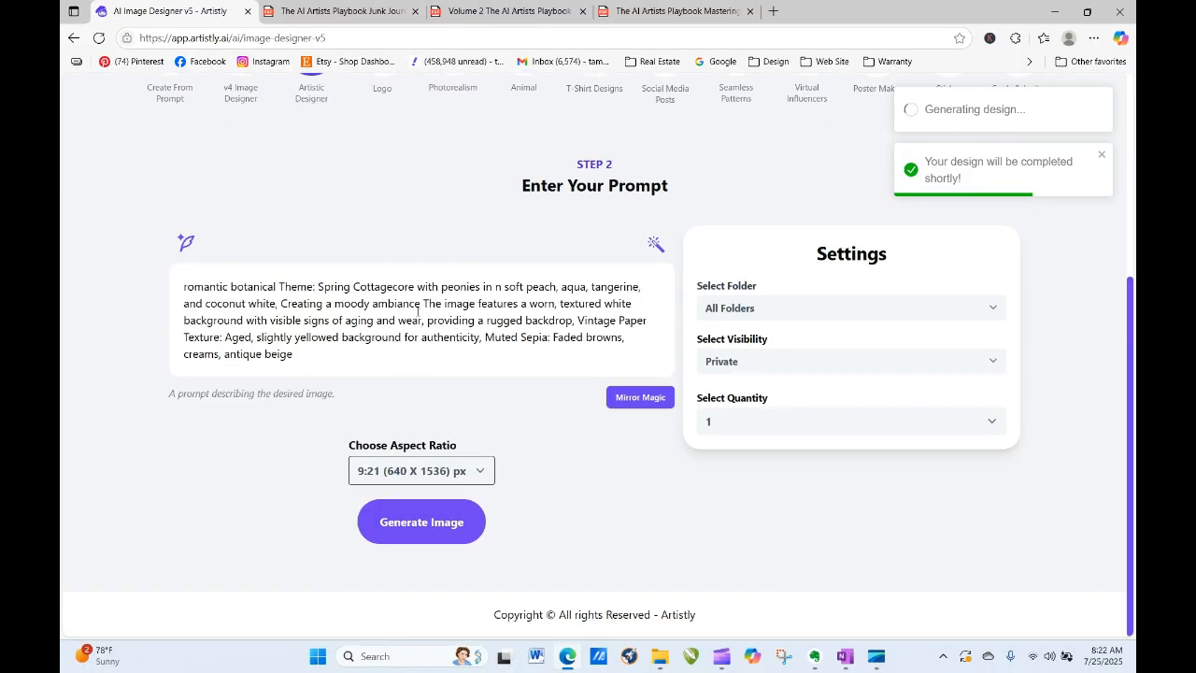
left_click(430, 475)
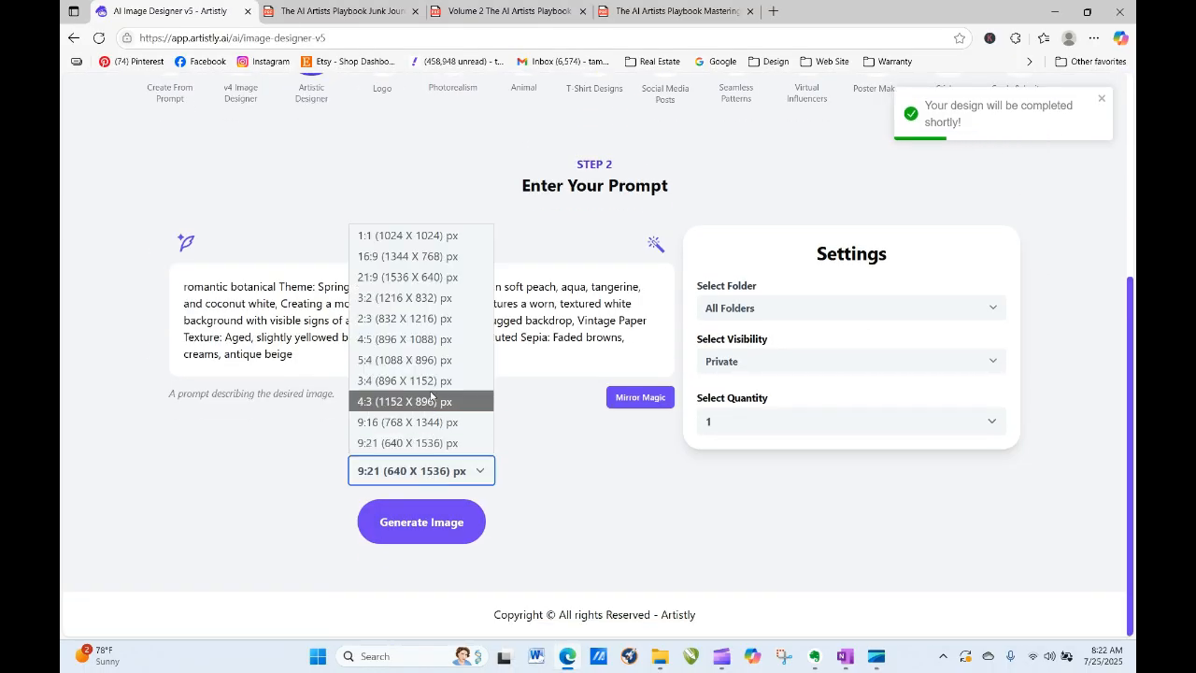
left_click(431, 401)
left_click(445, 521)
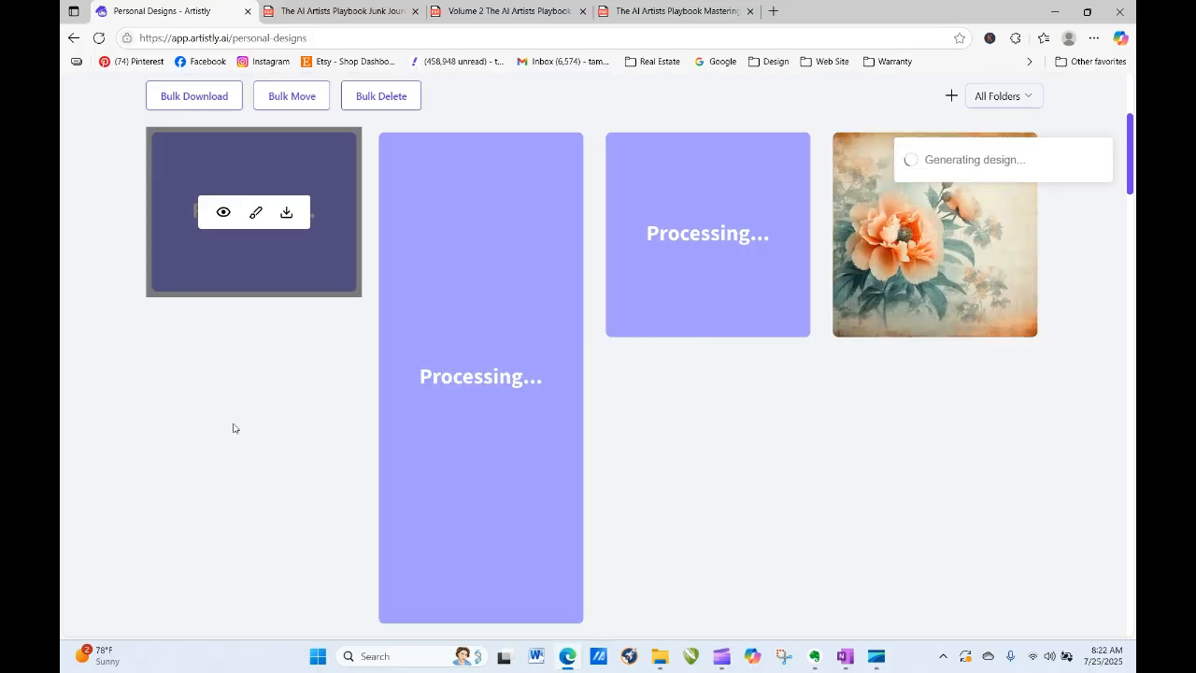
Step: Reload the personal designs until the new 1:1, 9:21 and 4:3 peonies images finish processing, and examine them
left_click(98, 39)
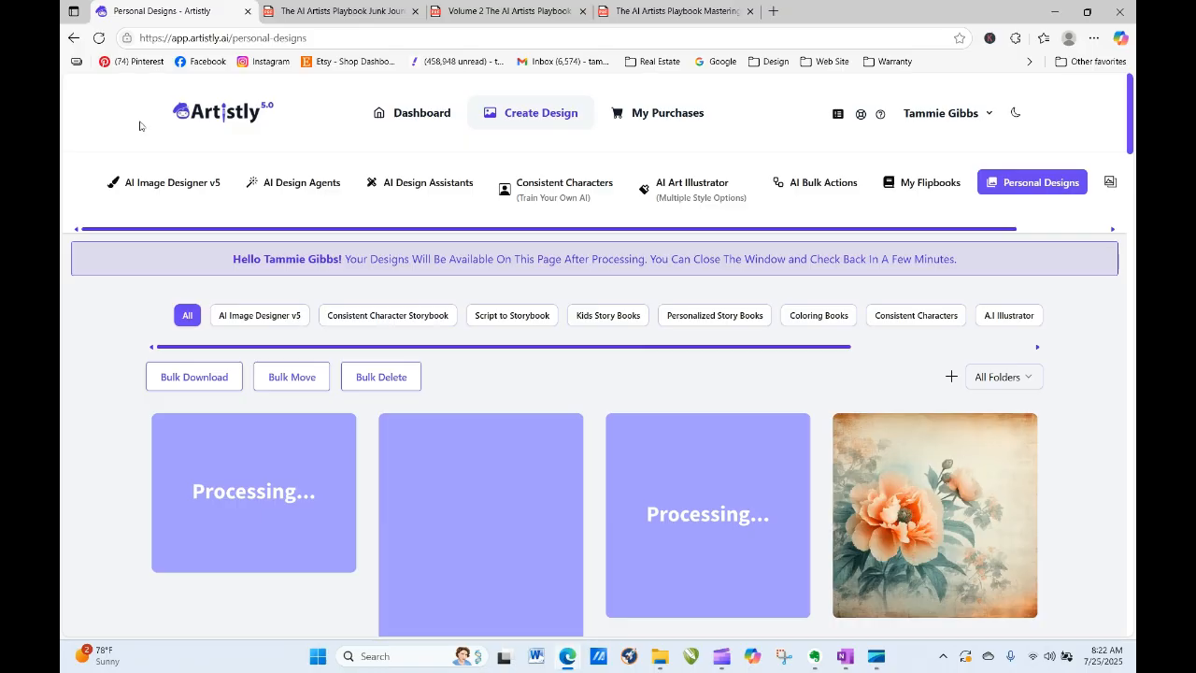
left_click(99, 38)
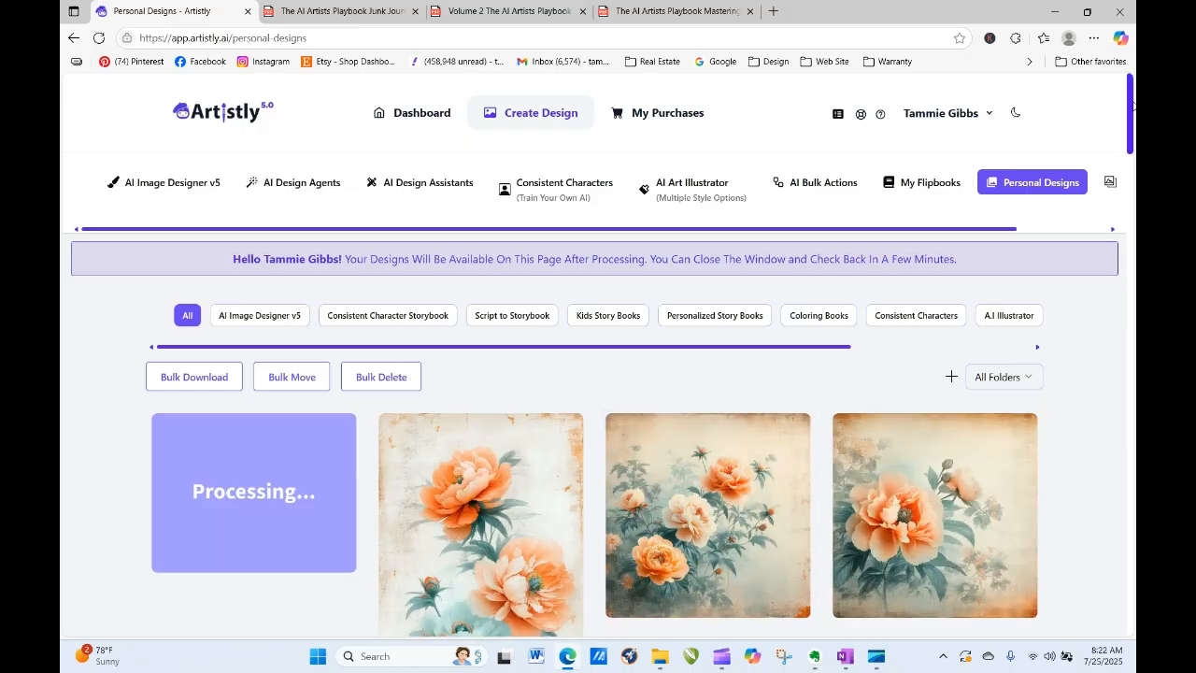
left_click_drag(1130, 107, 1133, 145)
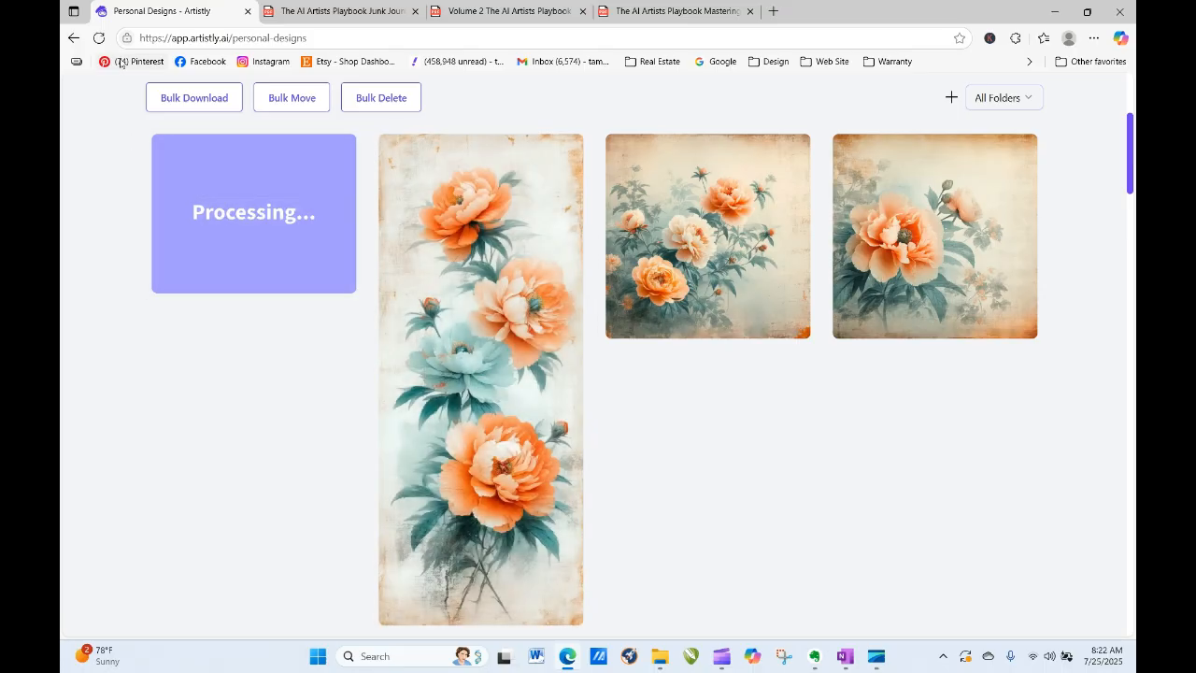
left_click(99, 39)
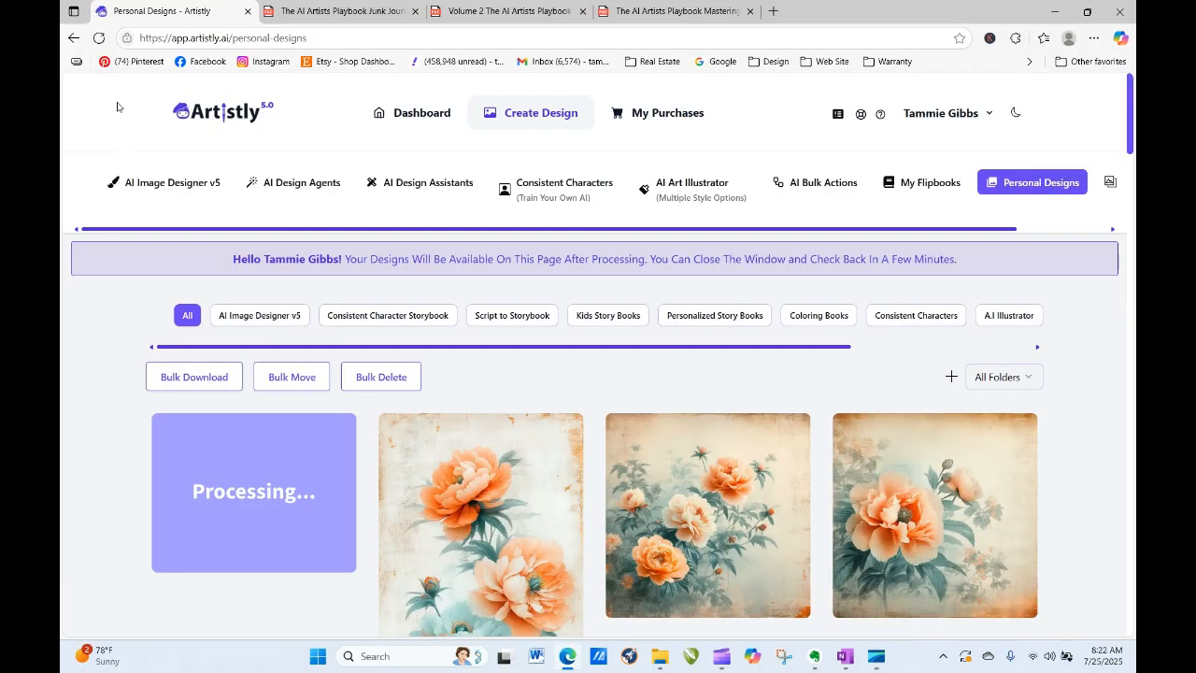
left_click(98, 40)
left_click(98, 39)
left_click(99, 39)
left_click(98, 38)
left_click(99, 38)
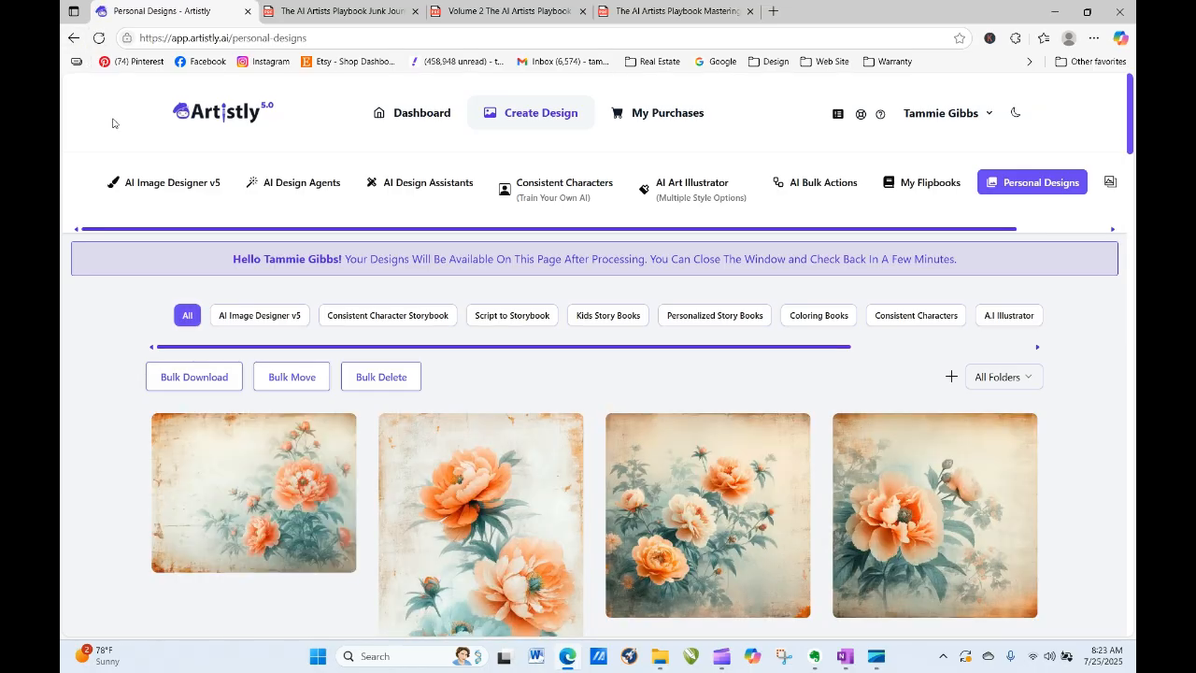
Step: Open the finished 4:3 peonies design for re-generation and insert "a floral cascade of" before "peonies" in the prompt
left_click(223, 494)
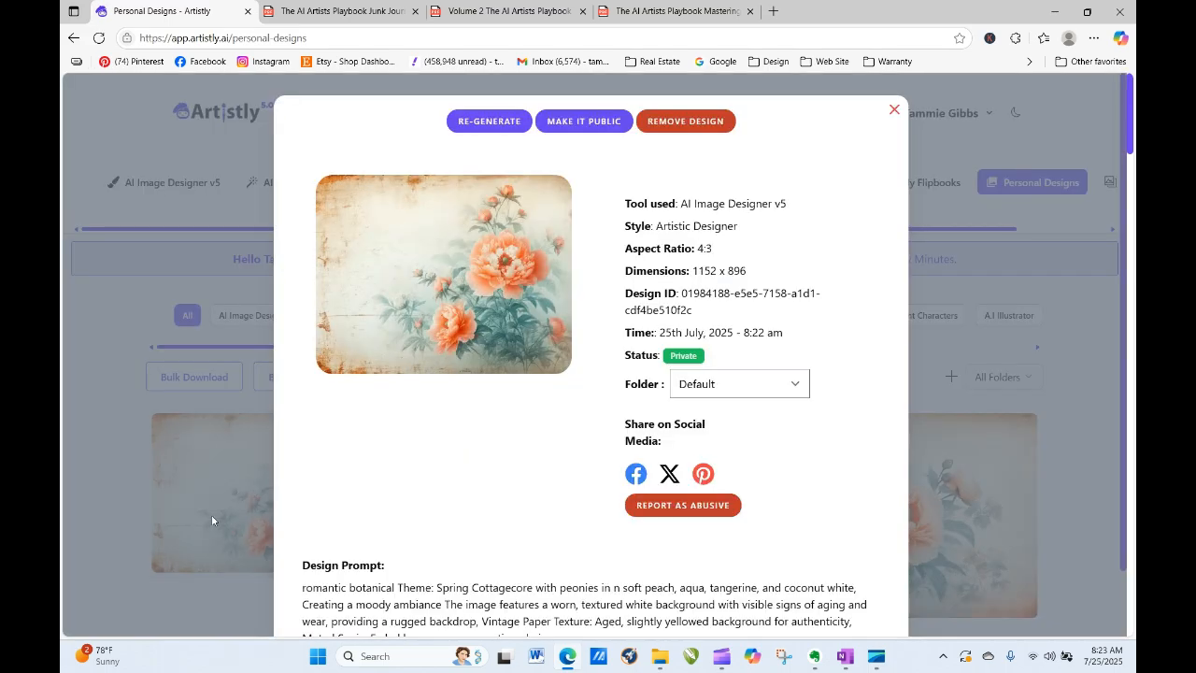
left_click(474, 120)
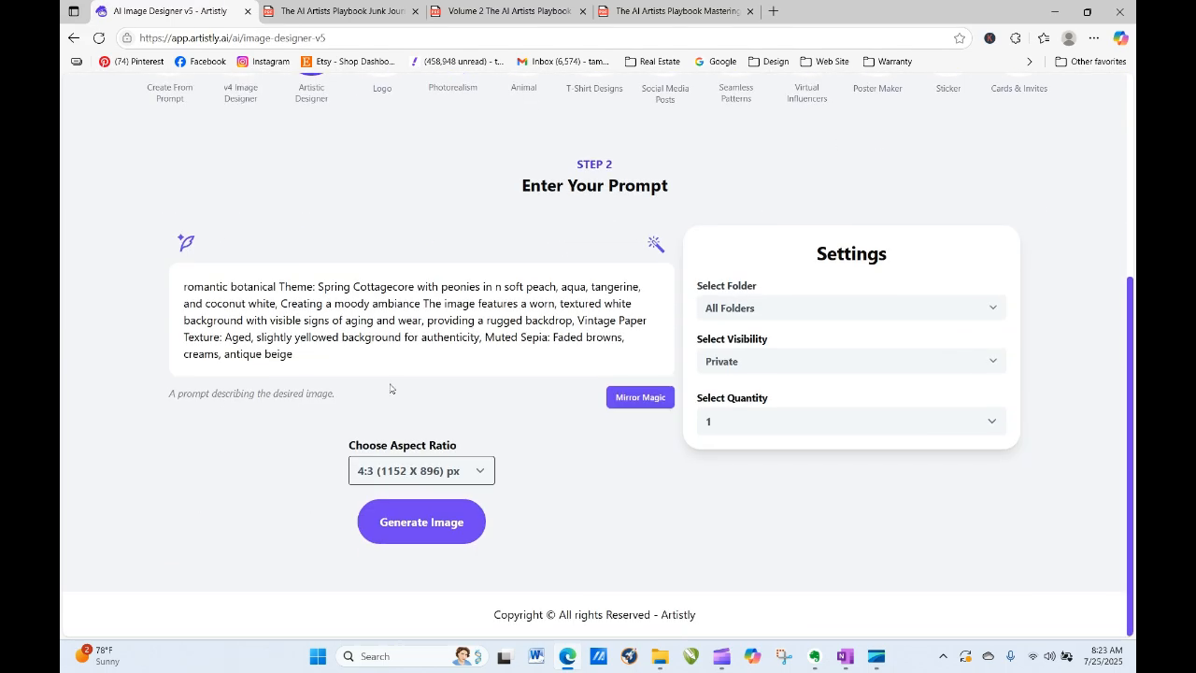
left_click(441, 286)
type("a floral ")
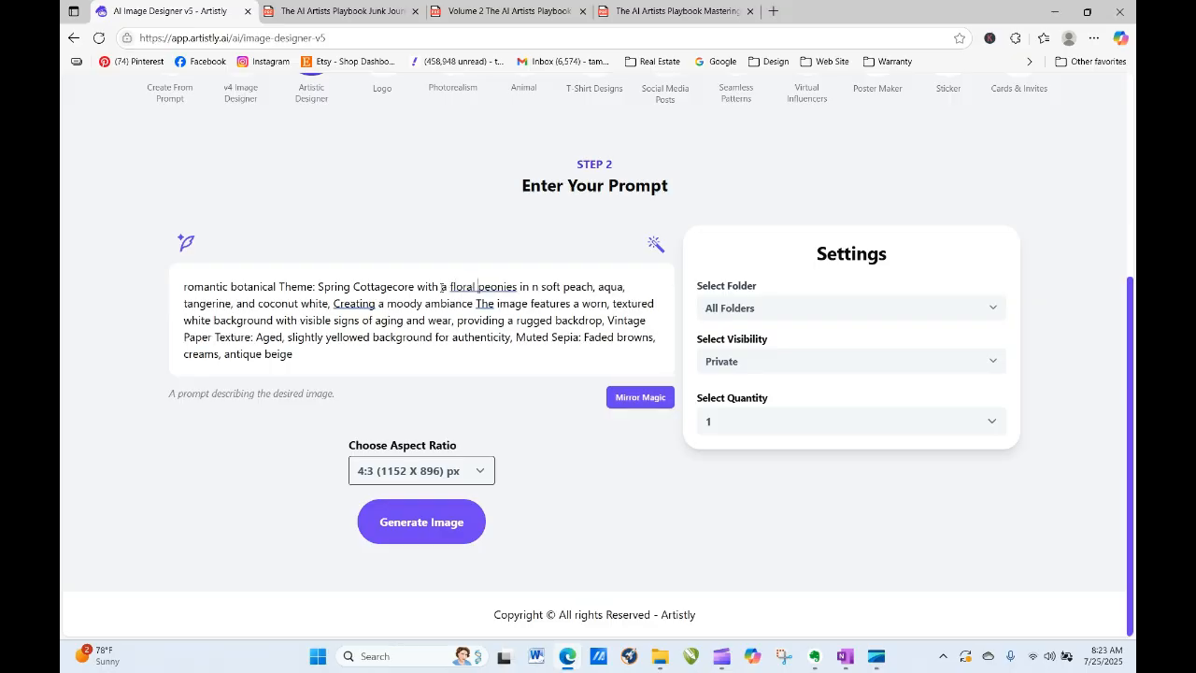
type("cascade ")
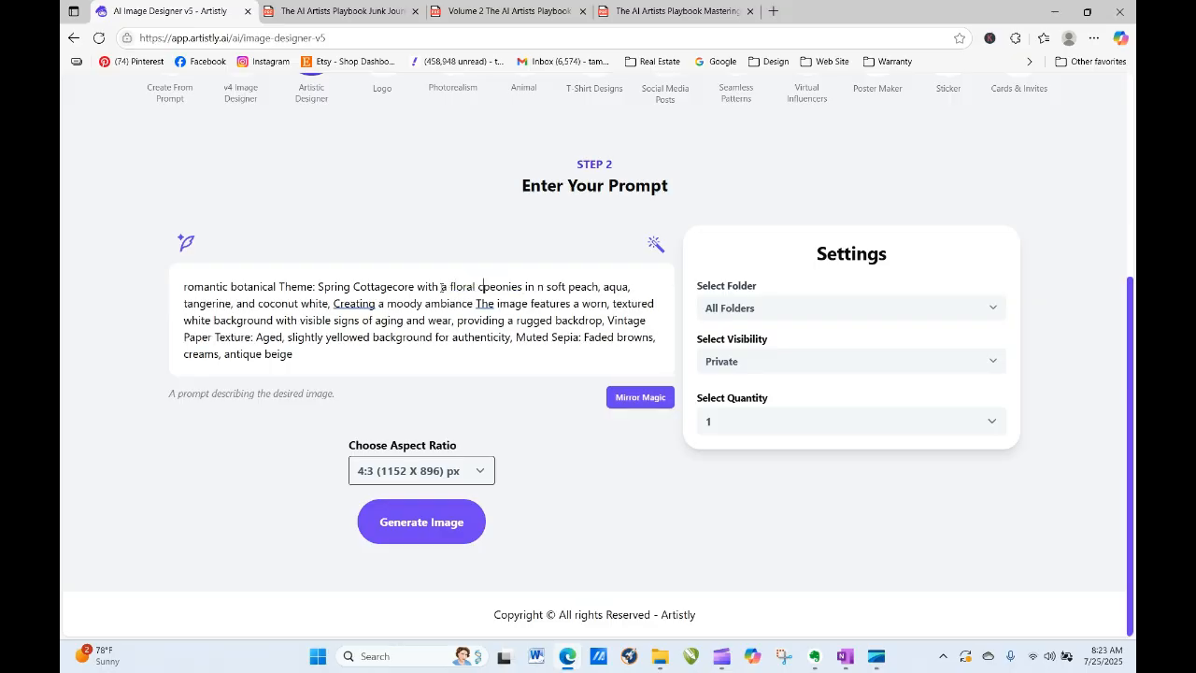
type("of")
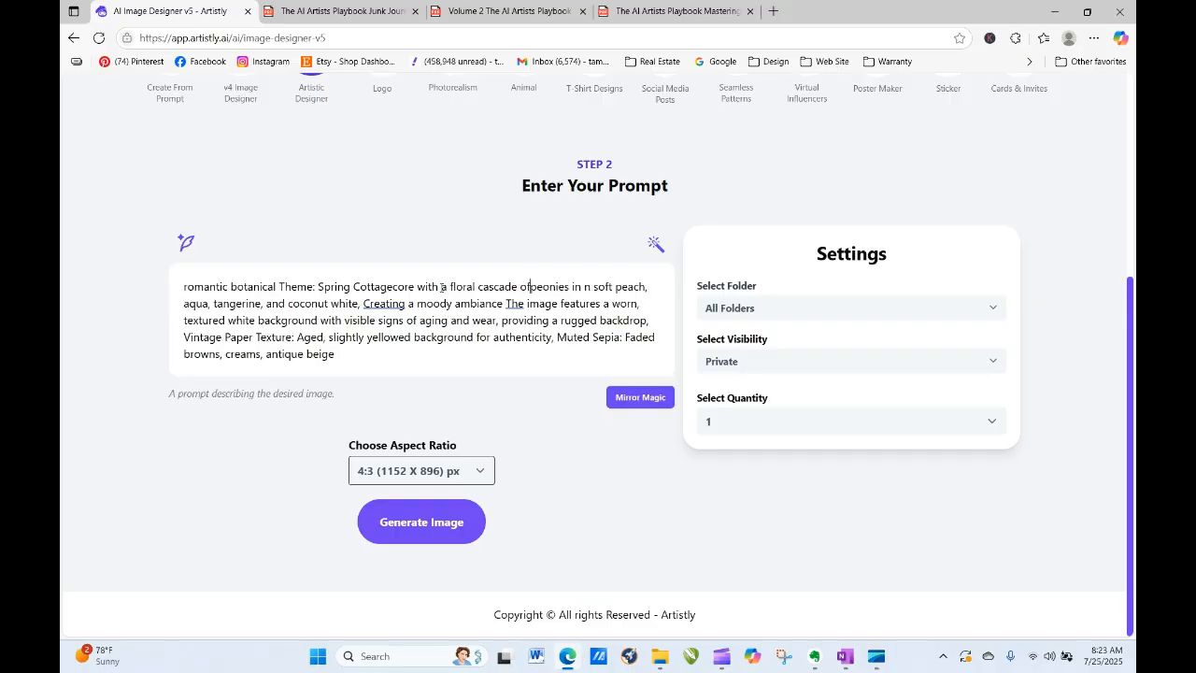
Step: Insert "and various other complementary flowers," after "peonies" in the prompt
left_click(573, 286)
type("and various")
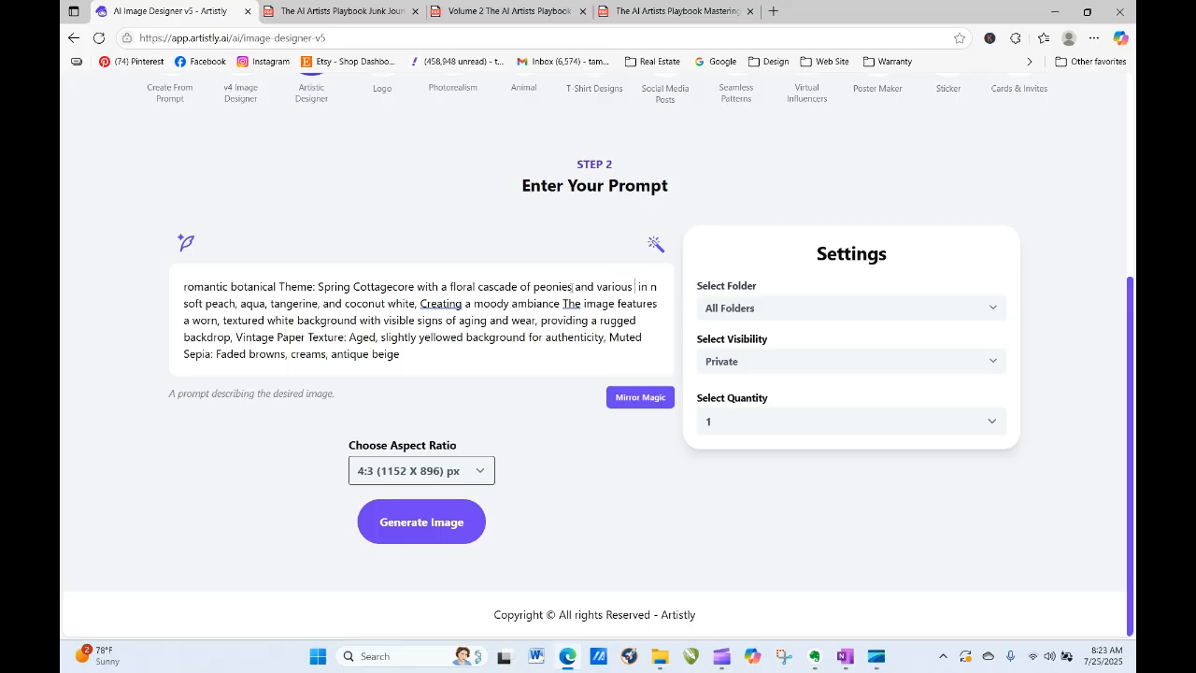
type(" othe")
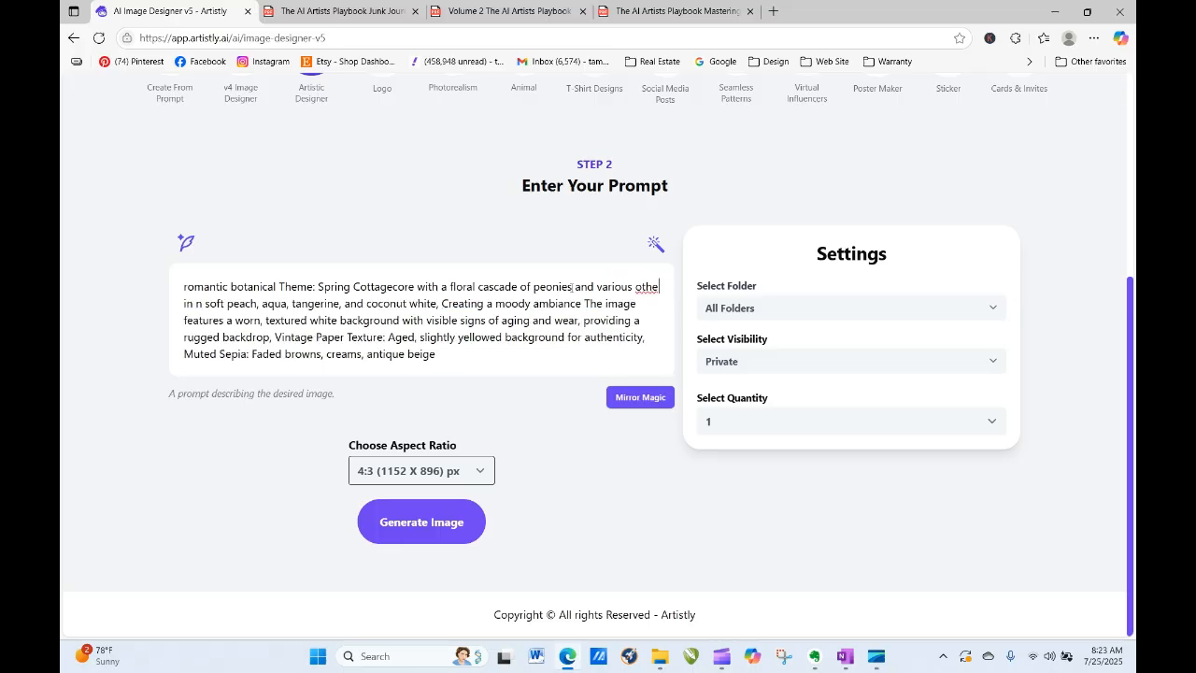
type("r complemen")
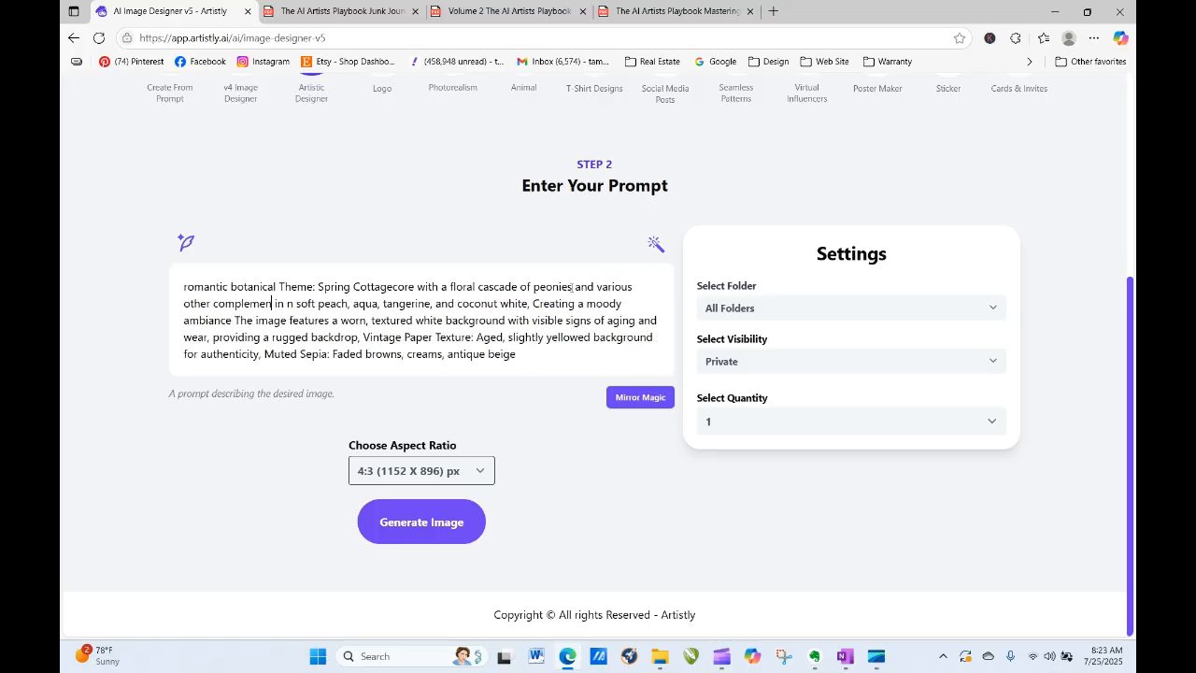
type("tary fl")
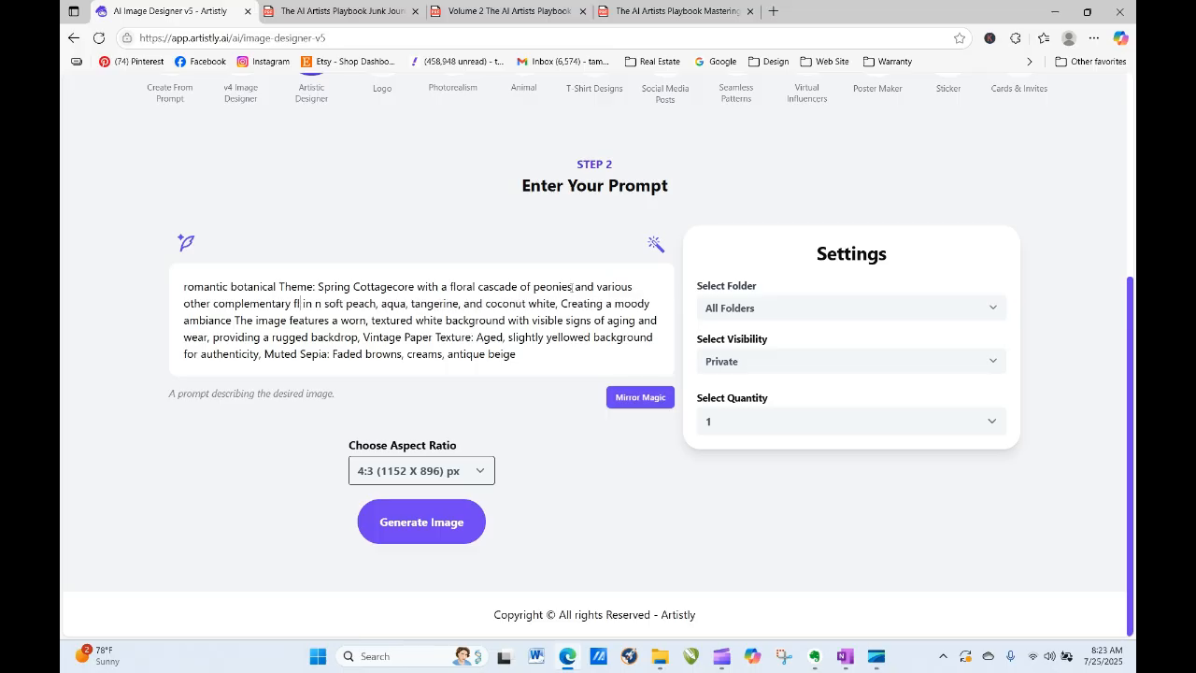
type("owers and")
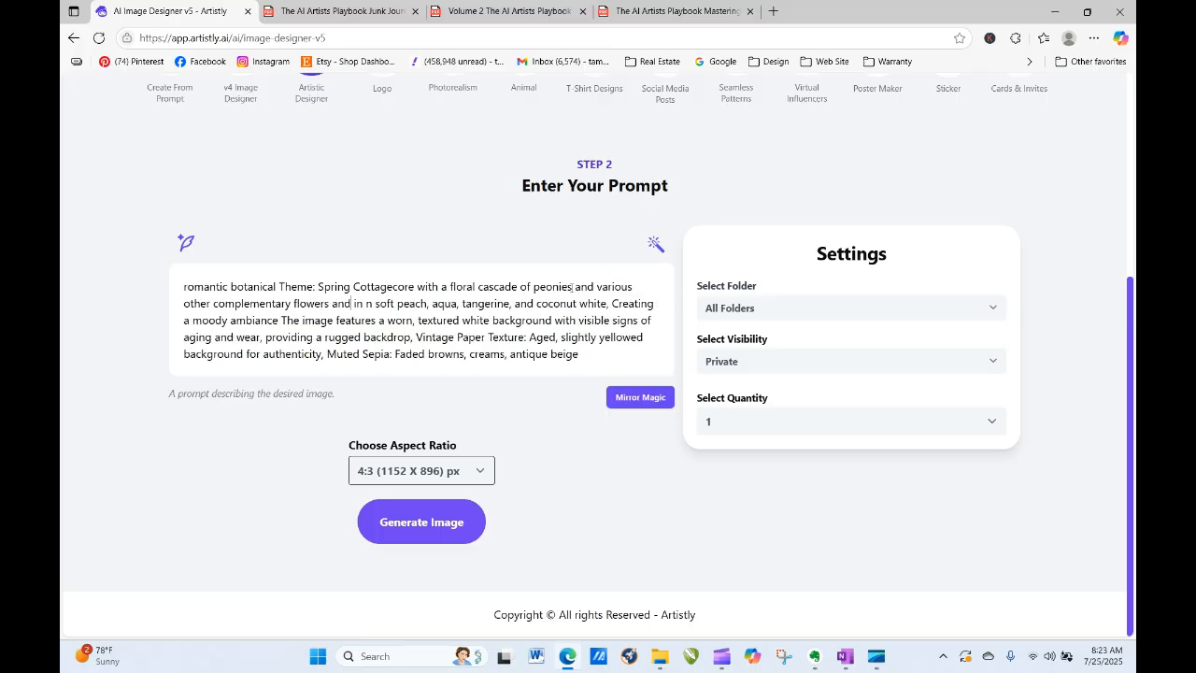
key("BackSpace")
type(",")
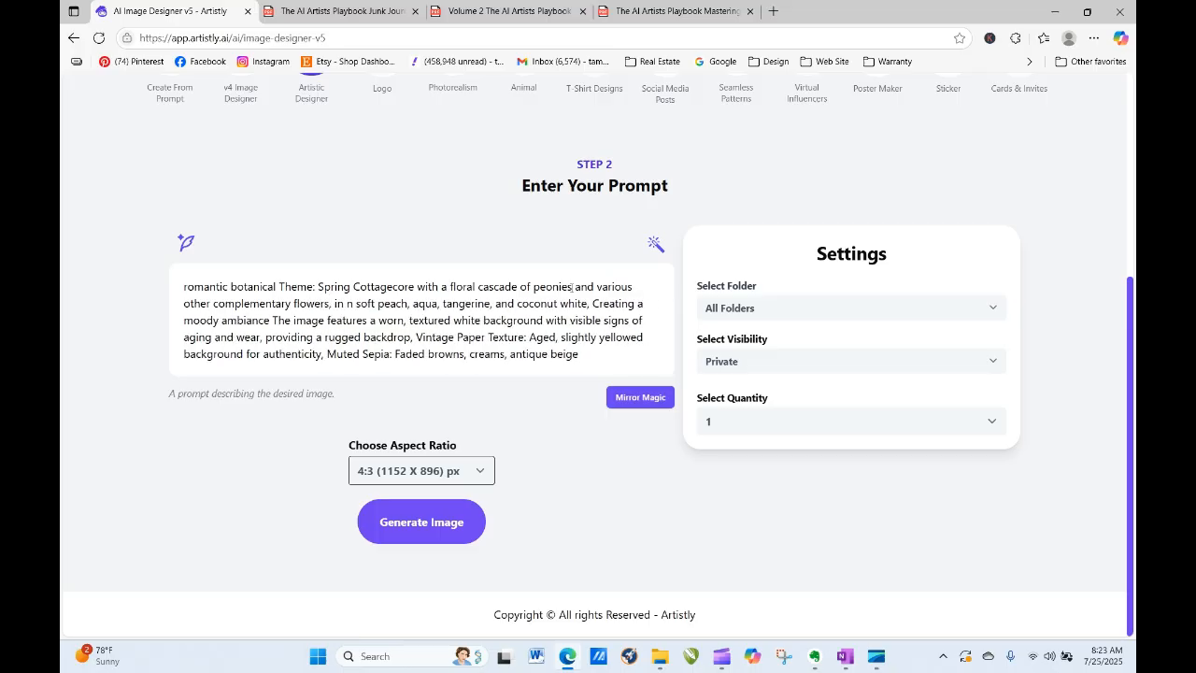
Step: Add "ferns, olive branches, tiny roses" after "complementary flowers," in the prompt
type(" fern")
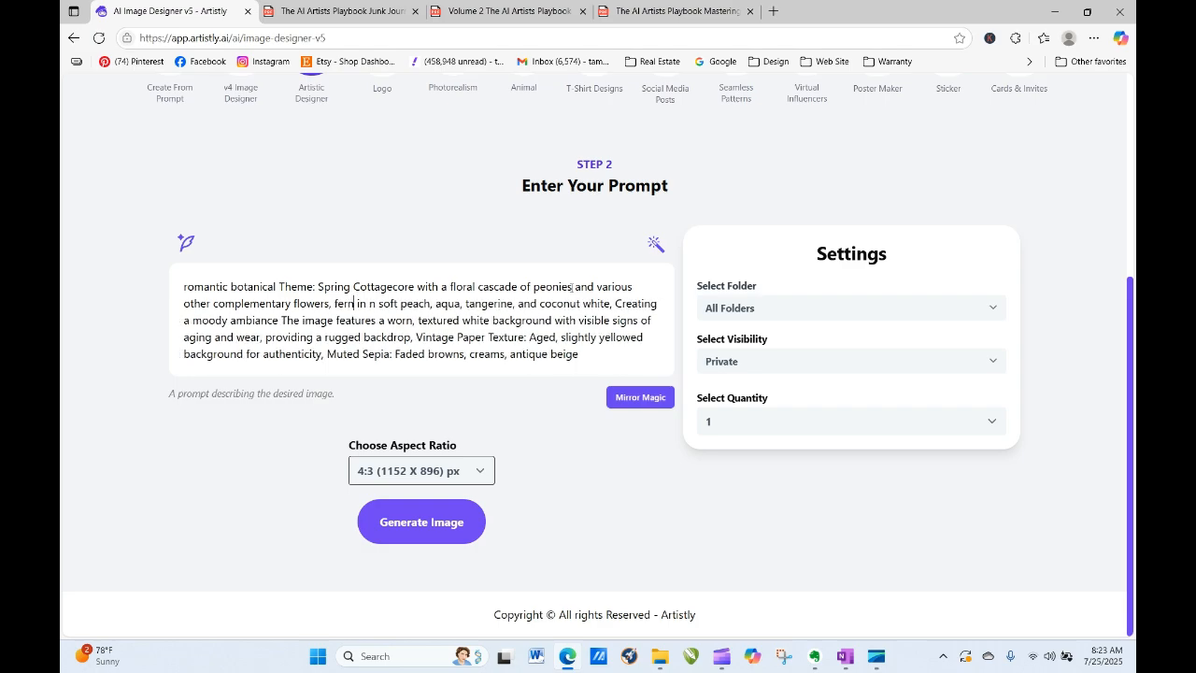
type("s, ")
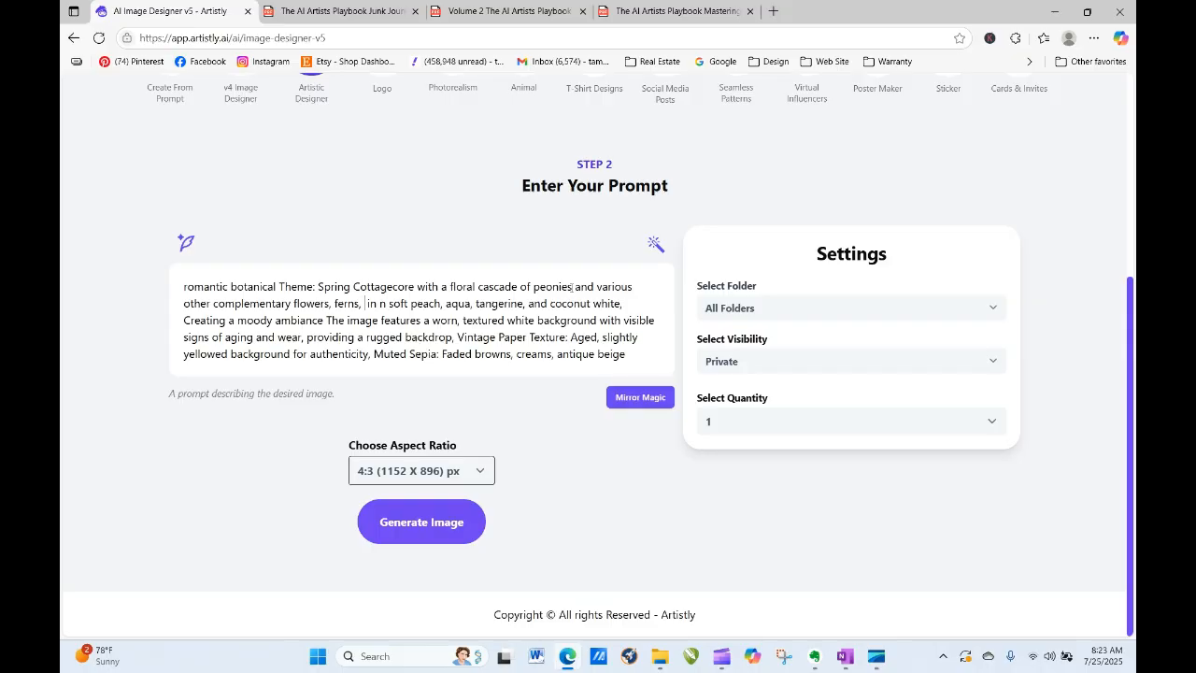
type("olive bran")
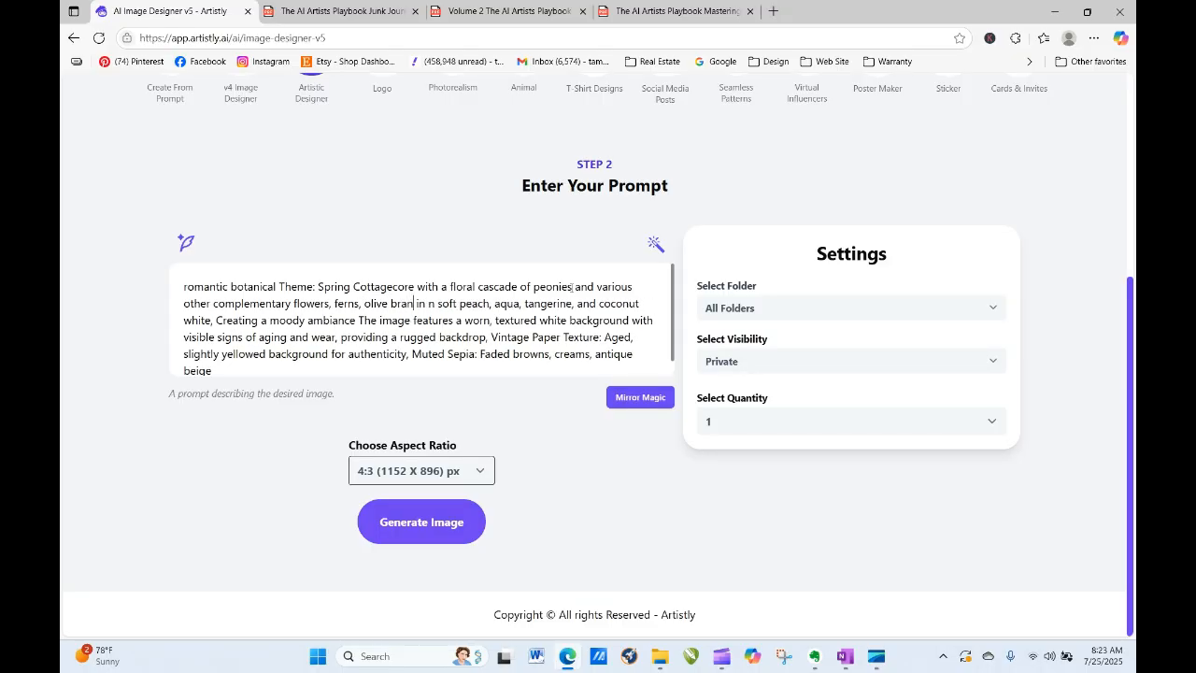
type("ches, ")
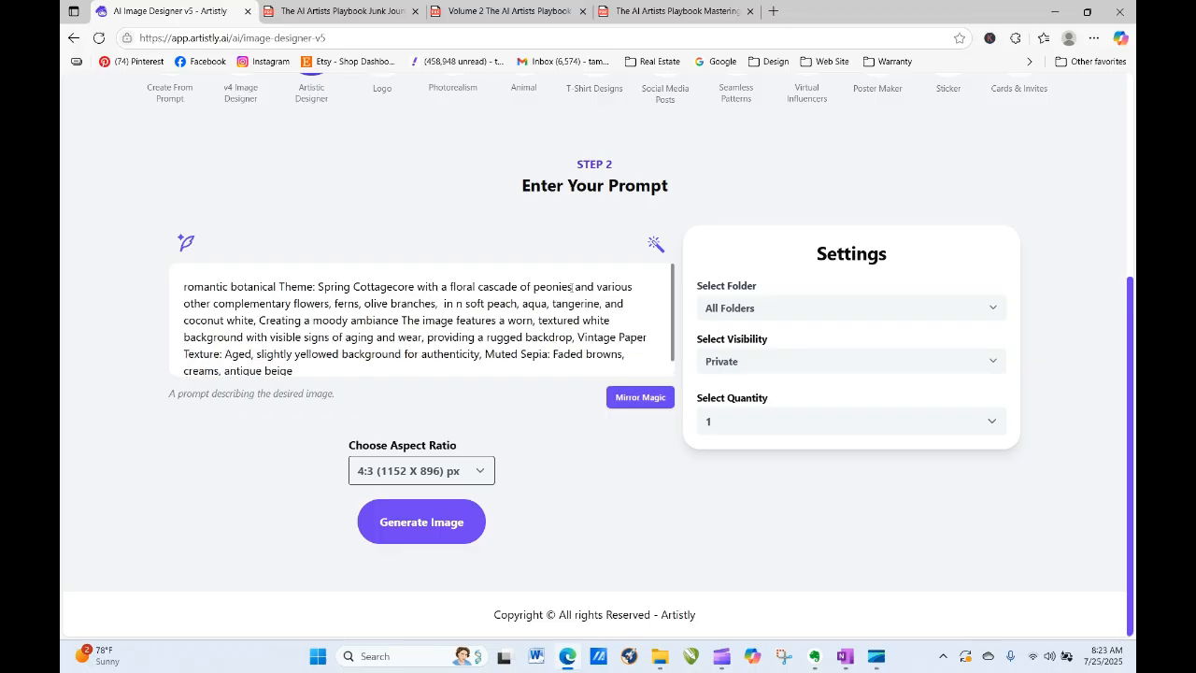
type("tiny rose")
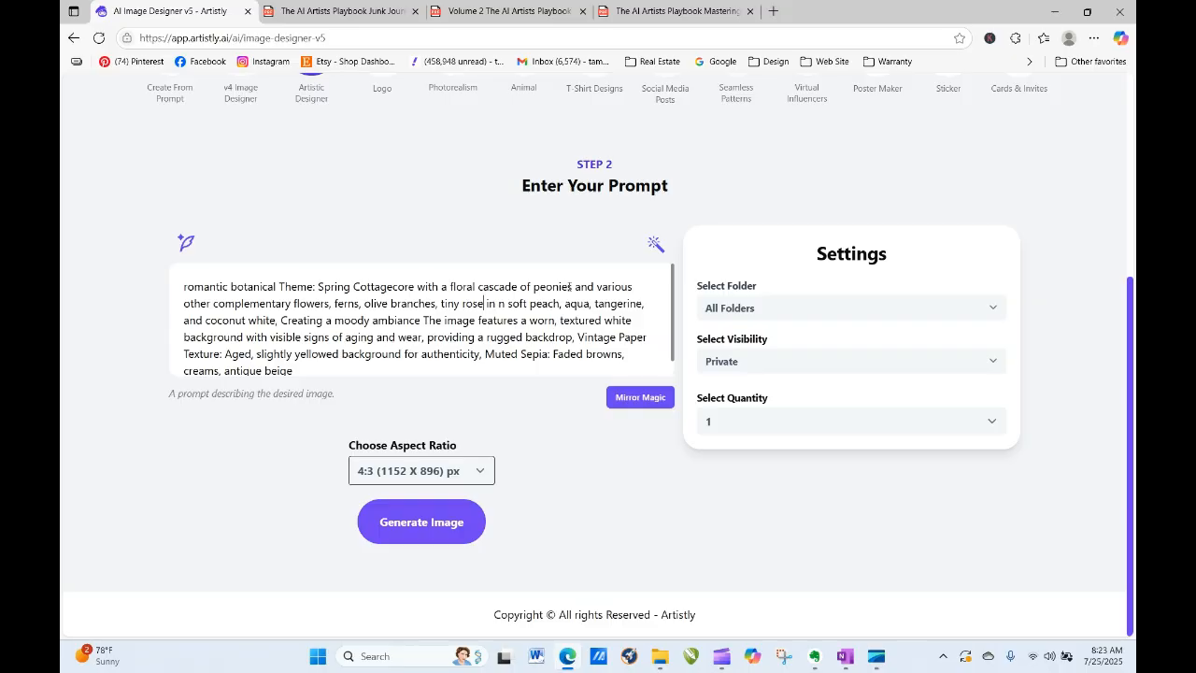
type("s")
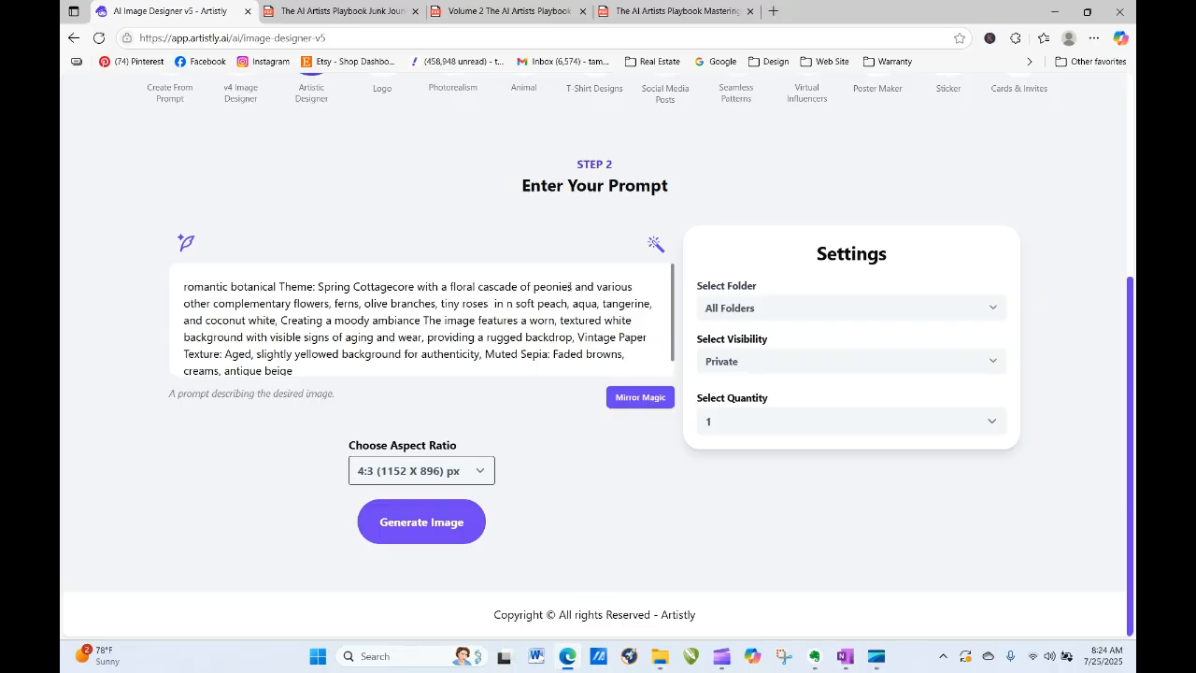
Step: Replace "in n" before "soft peach" with "in a variety of colors such as" and generate the 4:3 floral cascade image
type(" in a")
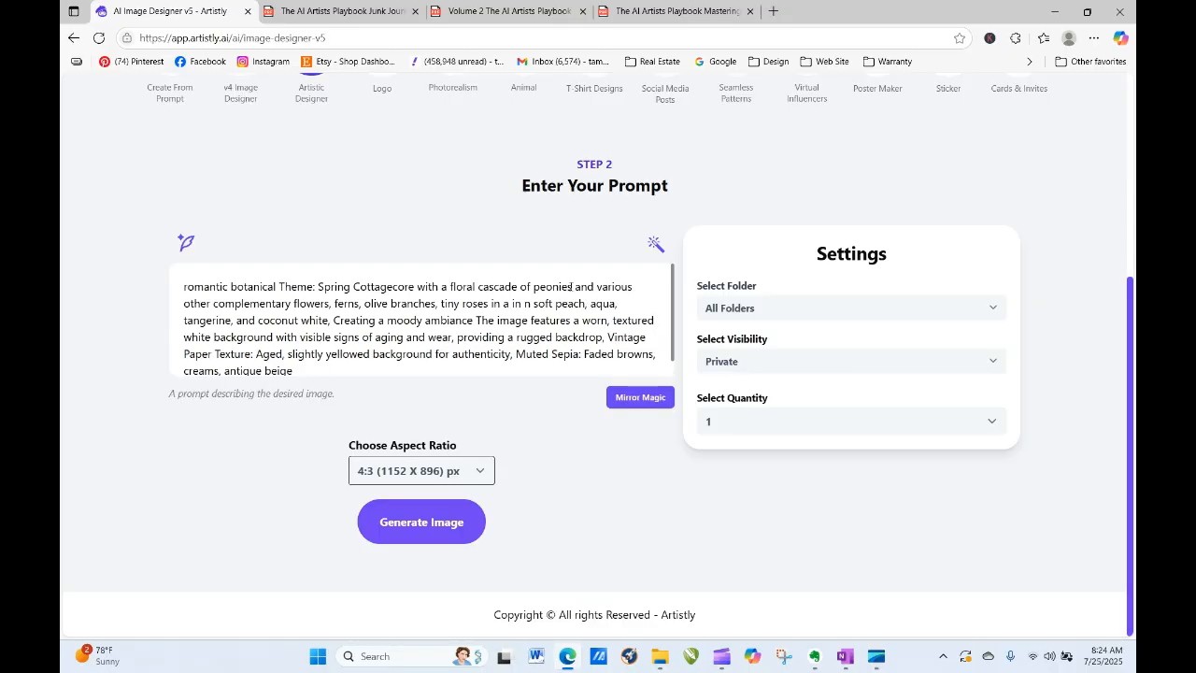
type(" va ")
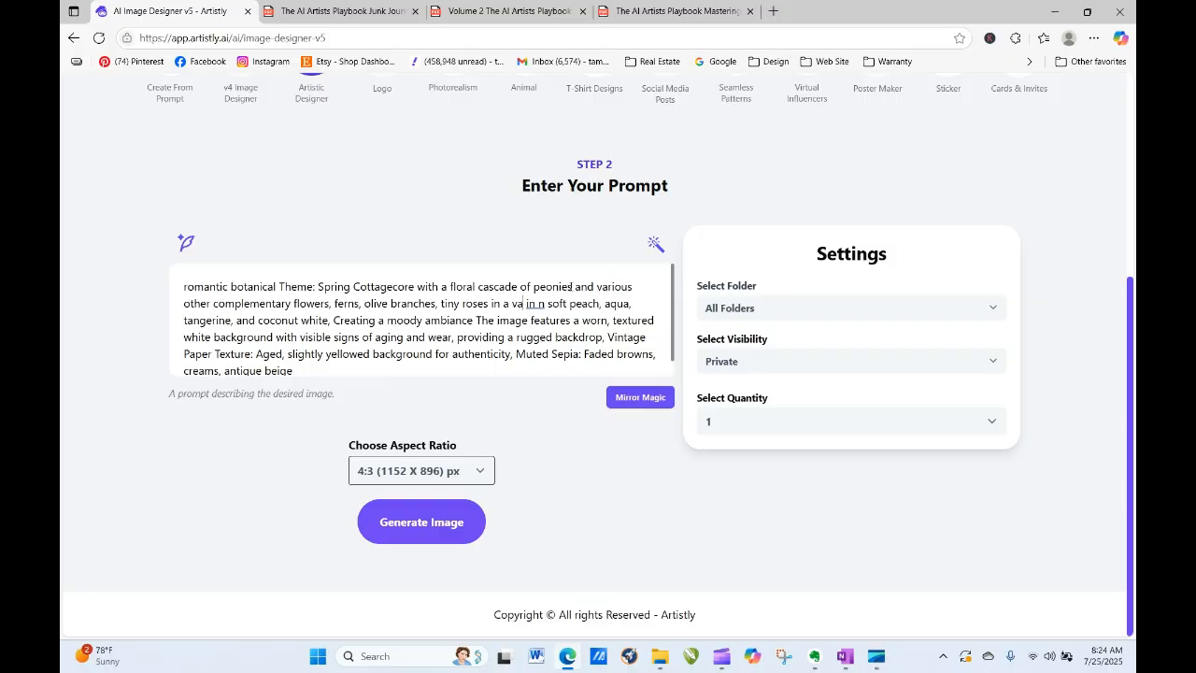
type("riety of ")
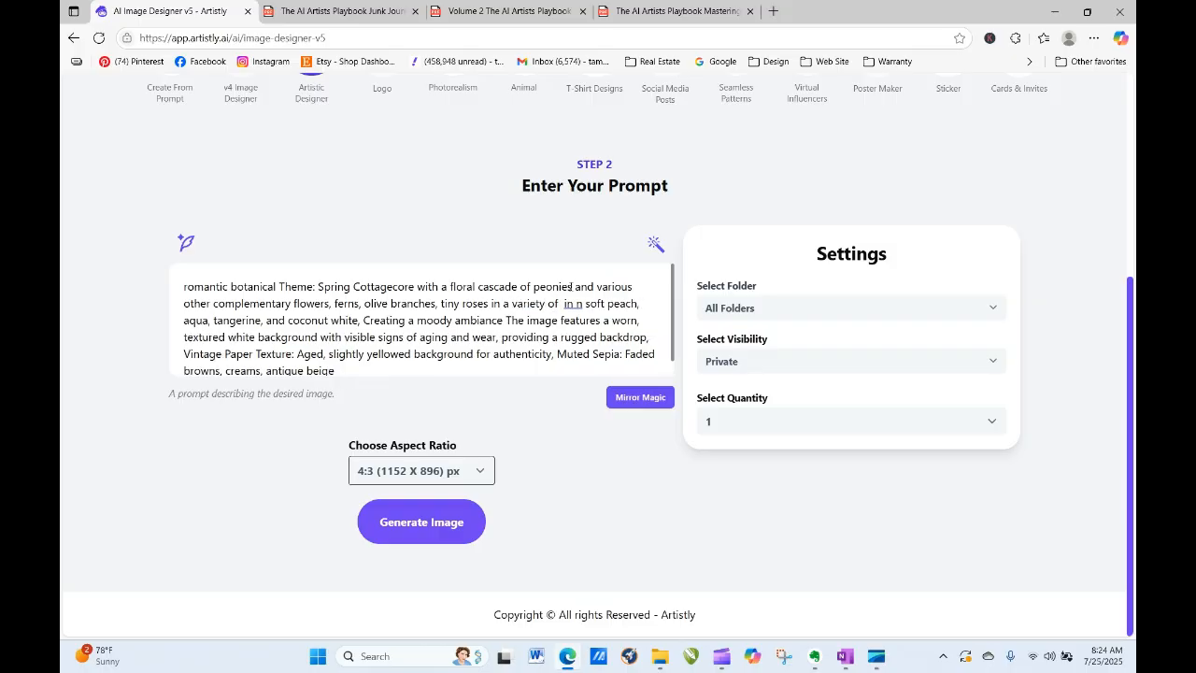
type("colors")
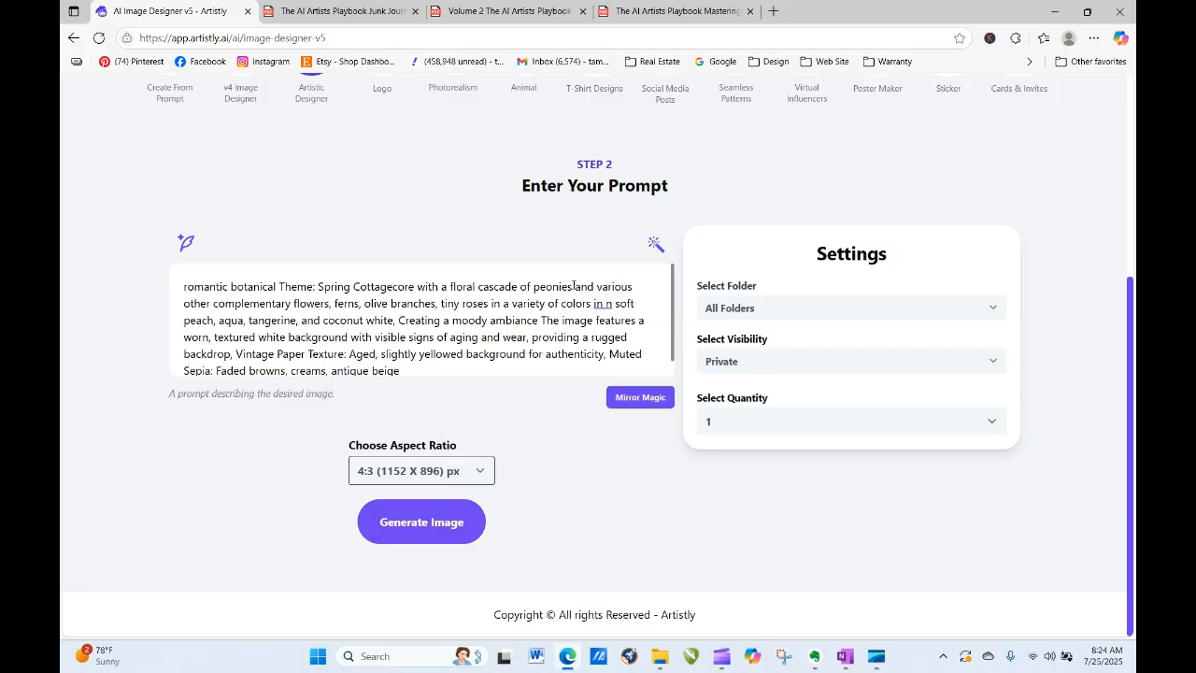
type(" such as")
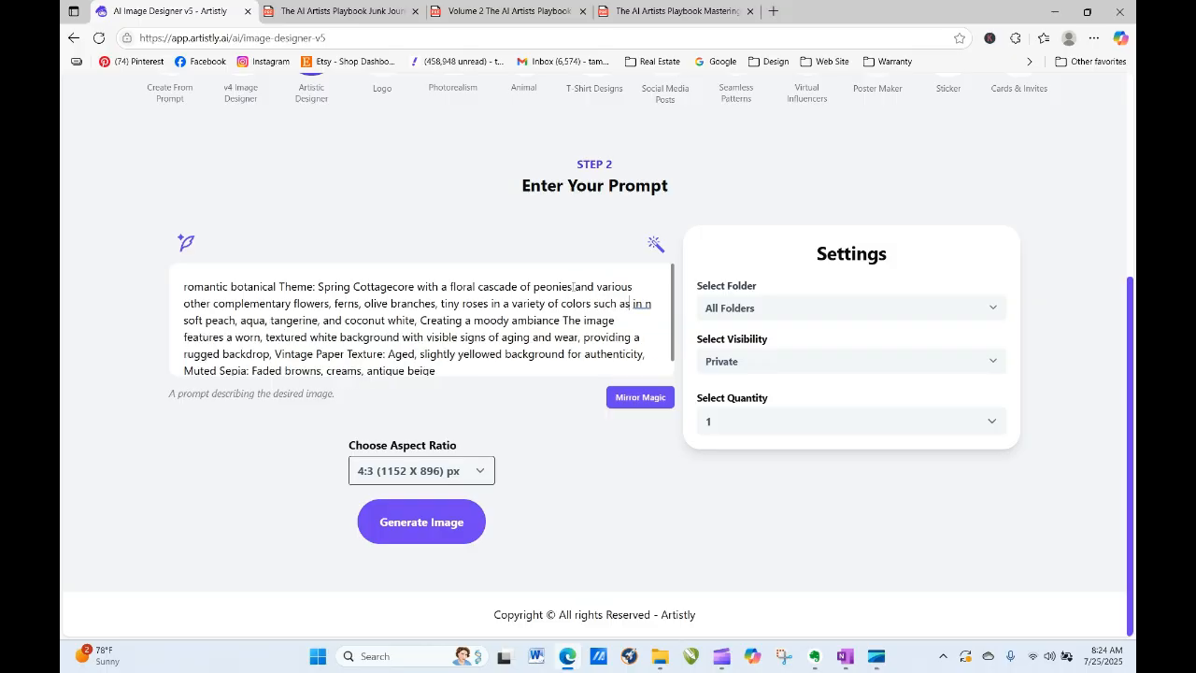
key("Delete")
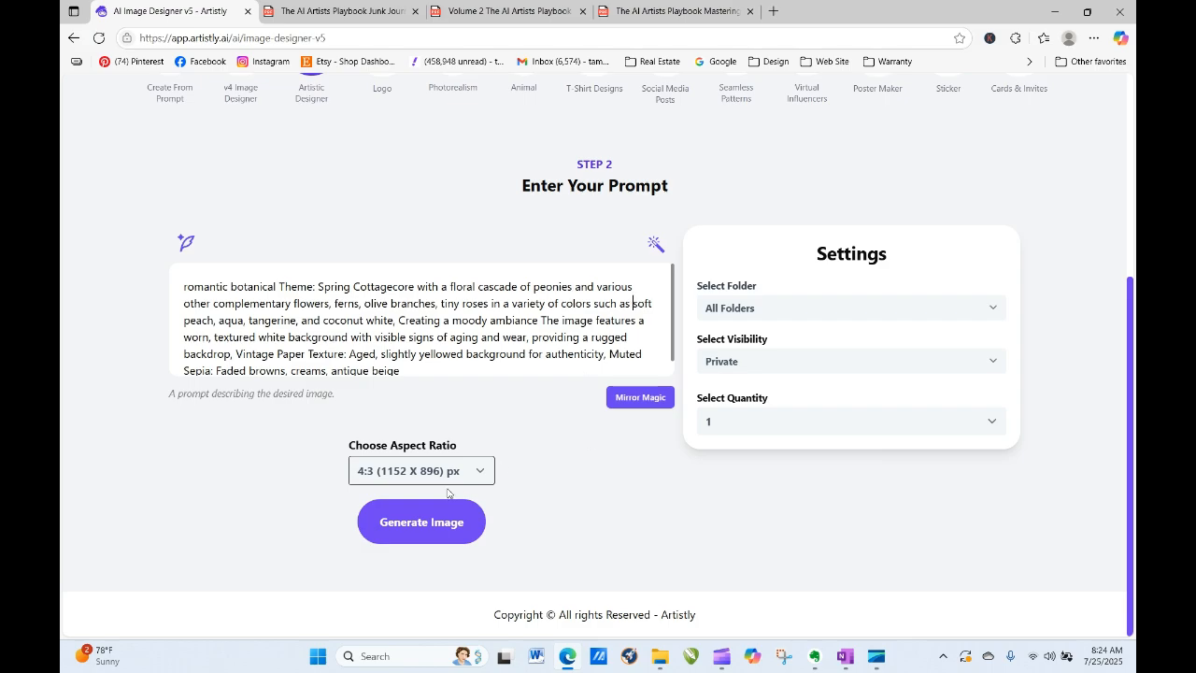
left_click(437, 526)
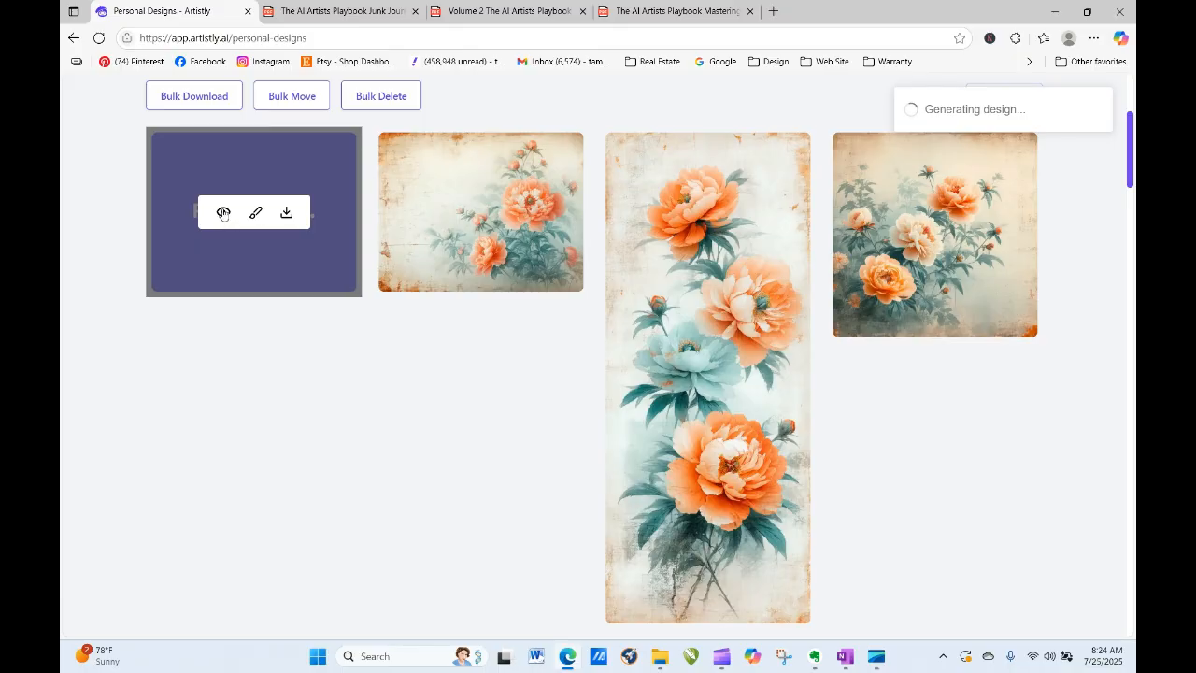
Step: Re-generate the new 4:3 floral cascade design at a 9:21 (640 X 1536) px aspect ratio
left_click(223, 212)
left_click(486, 121)
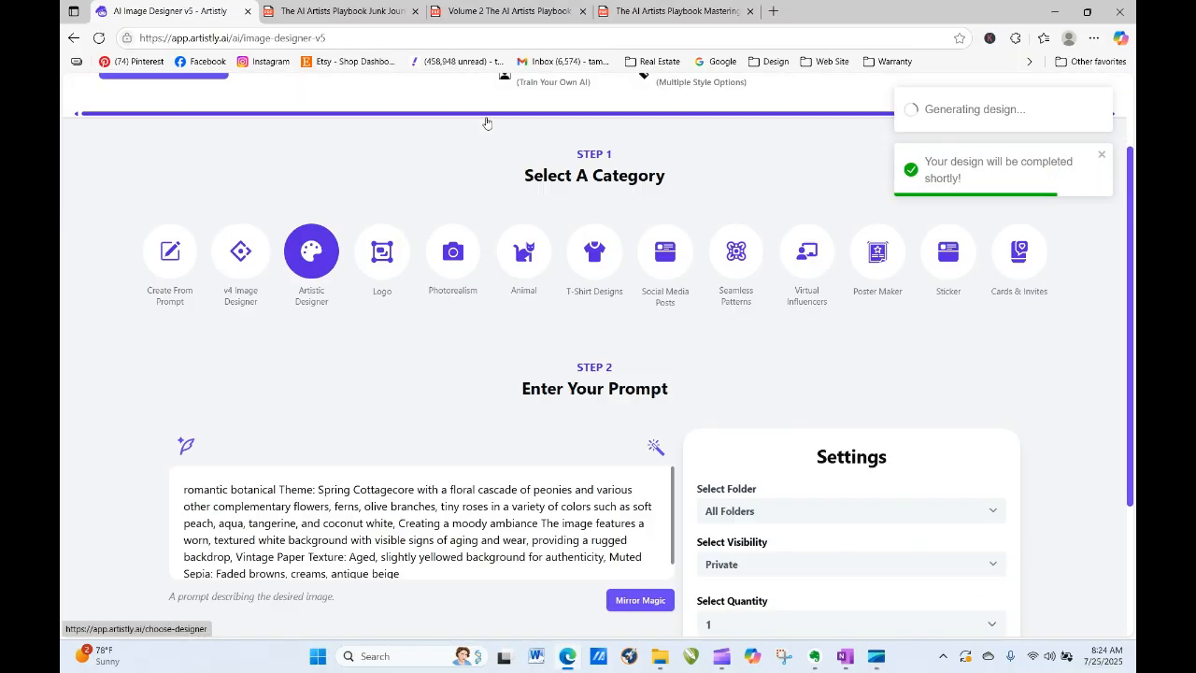
scroll(486, 121, "down", 2)
left_click(474, 471)
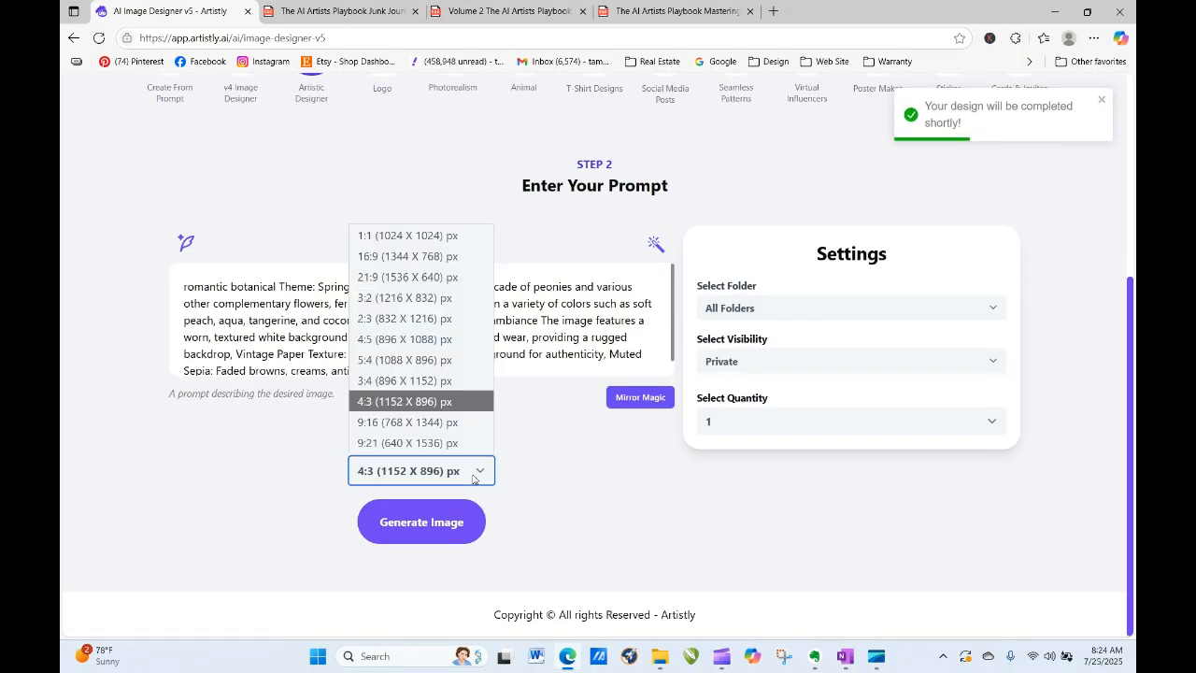
left_click(461, 441)
left_click(448, 525)
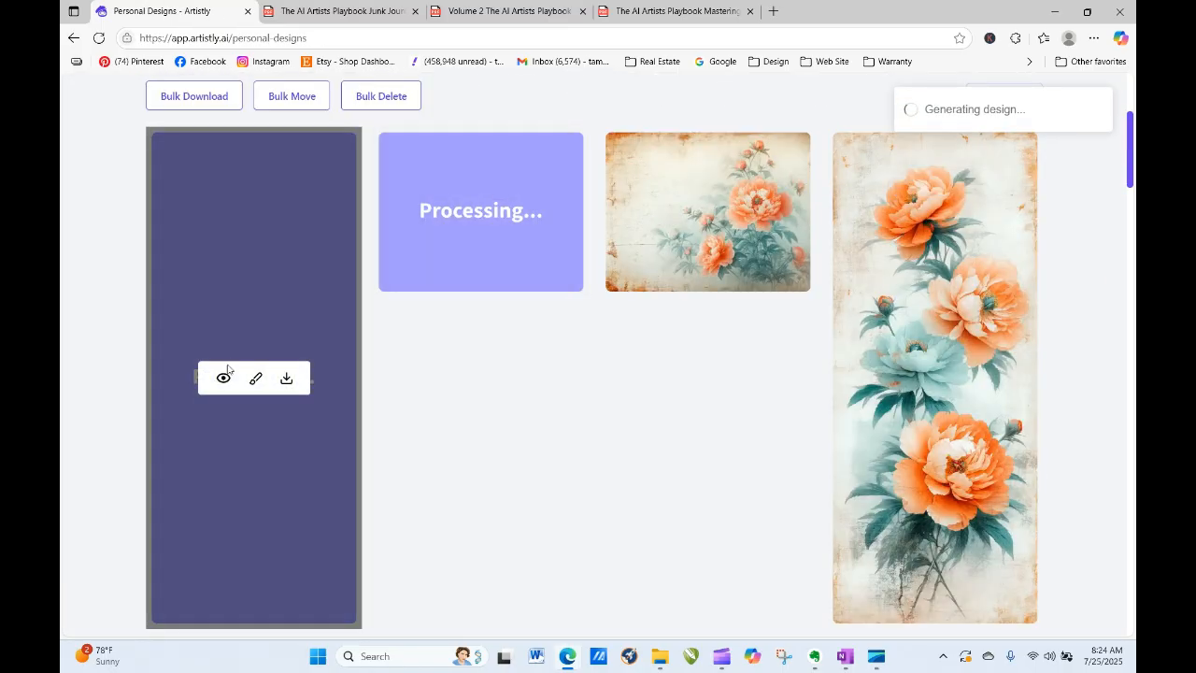
Step: Re-generate the new 9:21 floral cascade design at a 1:1 (1024 X 1024) px aspect ratio
left_click(223, 377)
left_click(475, 127)
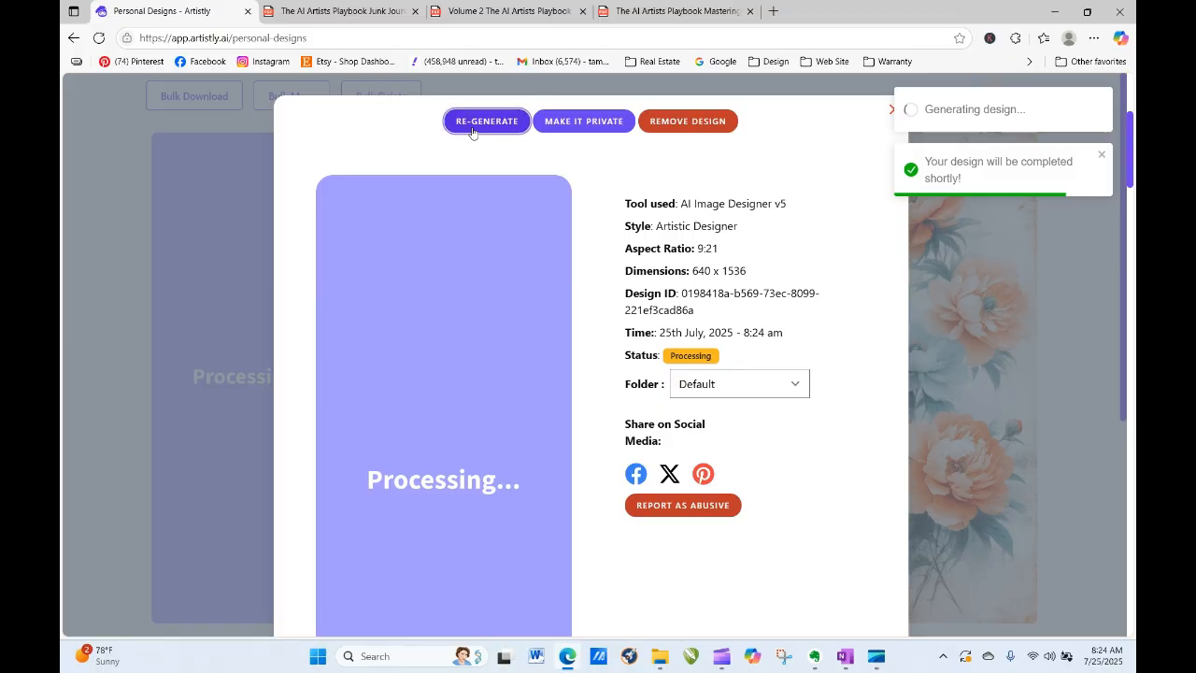
scroll(445, 471, "down", 5)
left_click(444, 471)
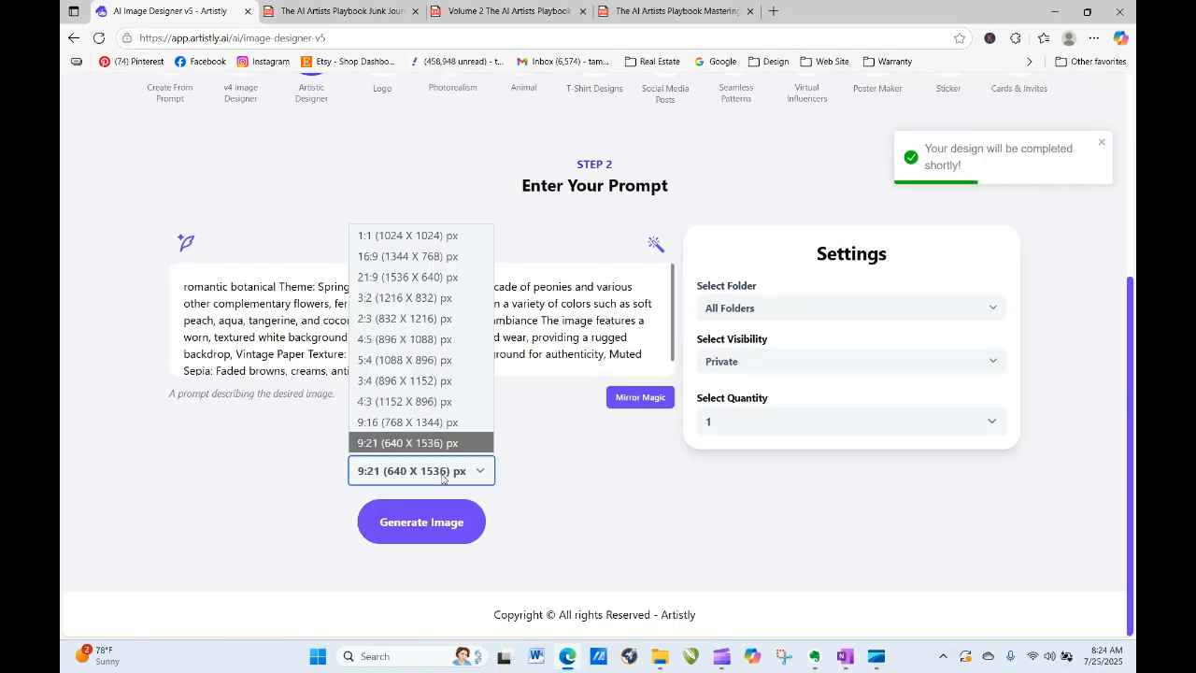
left_click(469, 240)
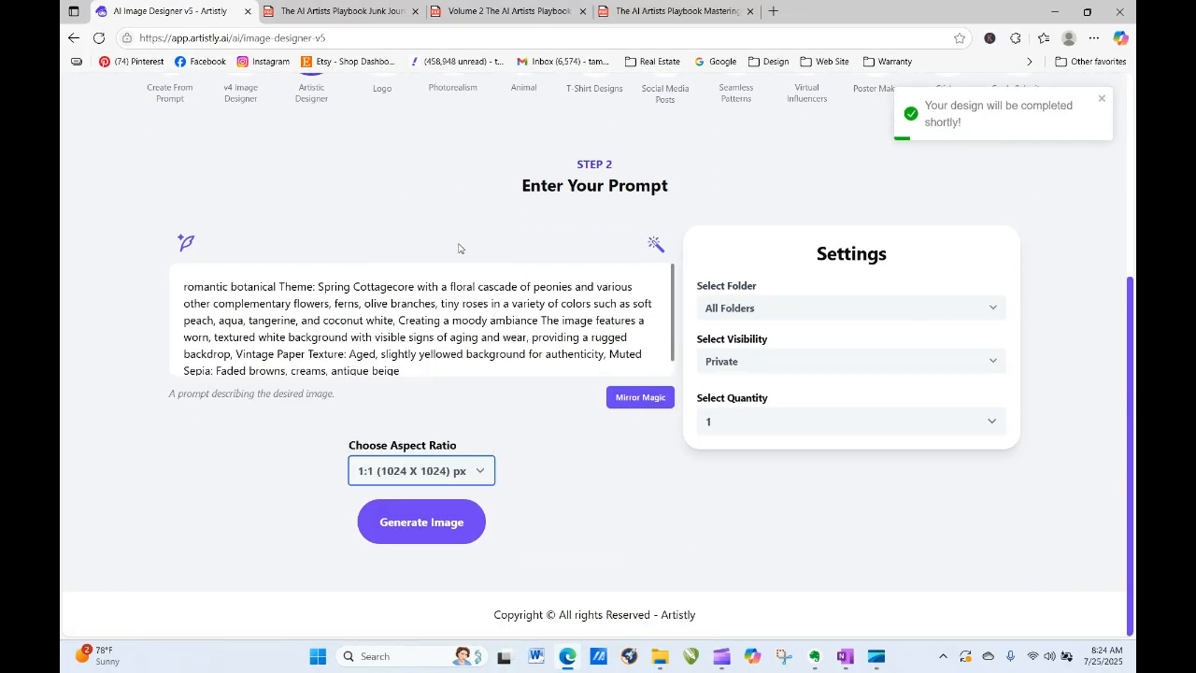
left_click(448, 521)
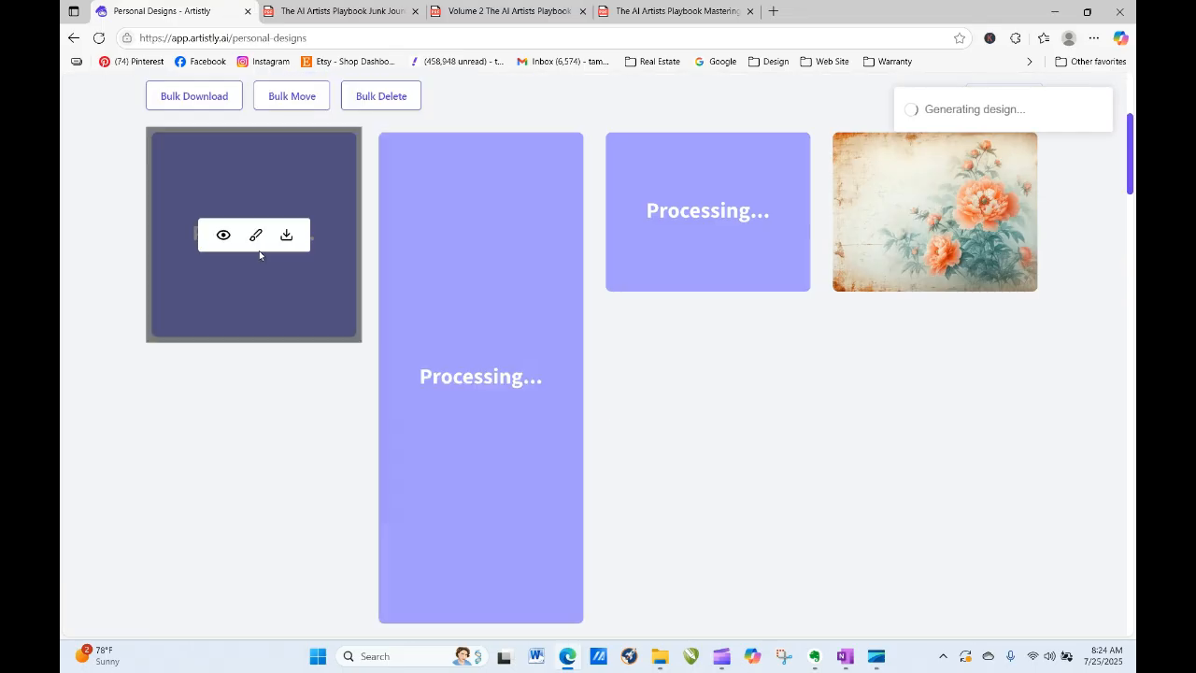
Step: Reload the personal designs until the 4:3 floral cascade image finishes processing, then view its details and close them
left_click(98, 38)
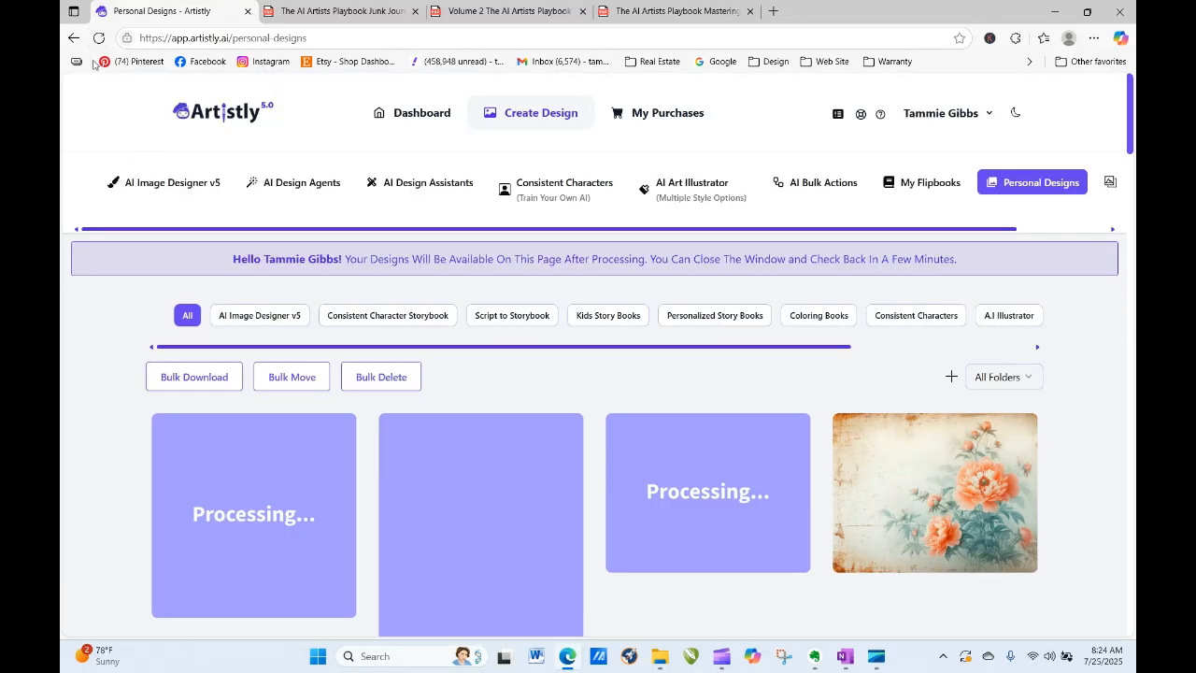
left_click(98, 39)
left_click(100, 39)
left_click(100, 37)
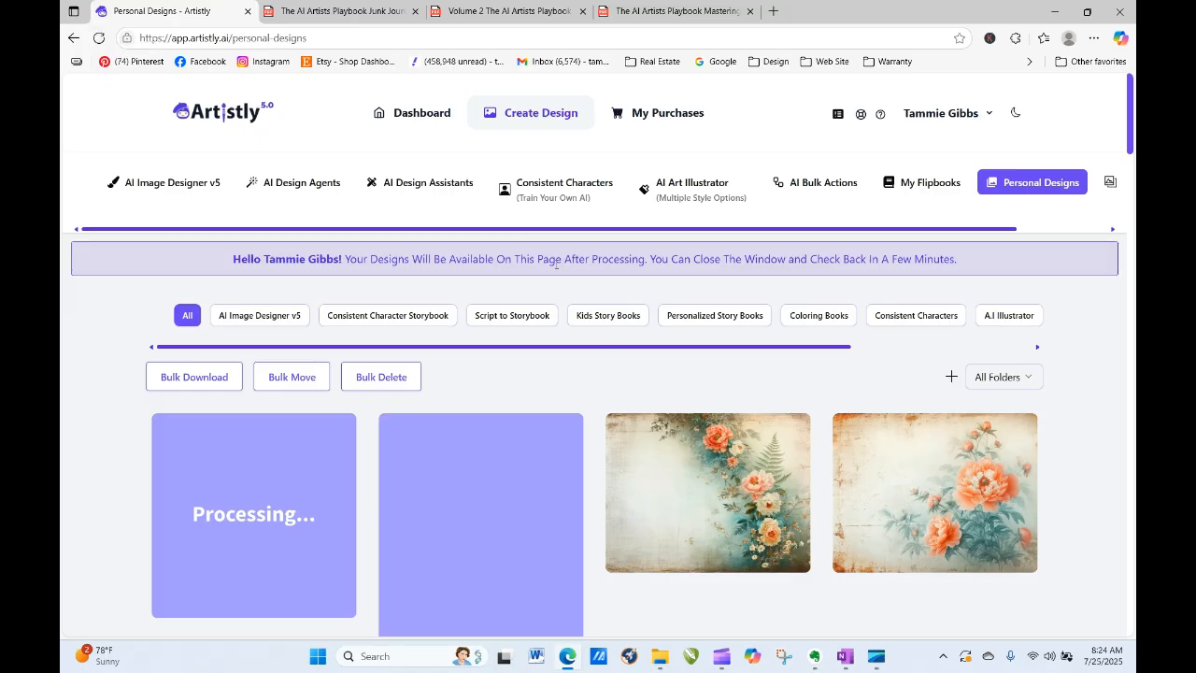
mouse_move(715, 426)
left_click(676, 494)
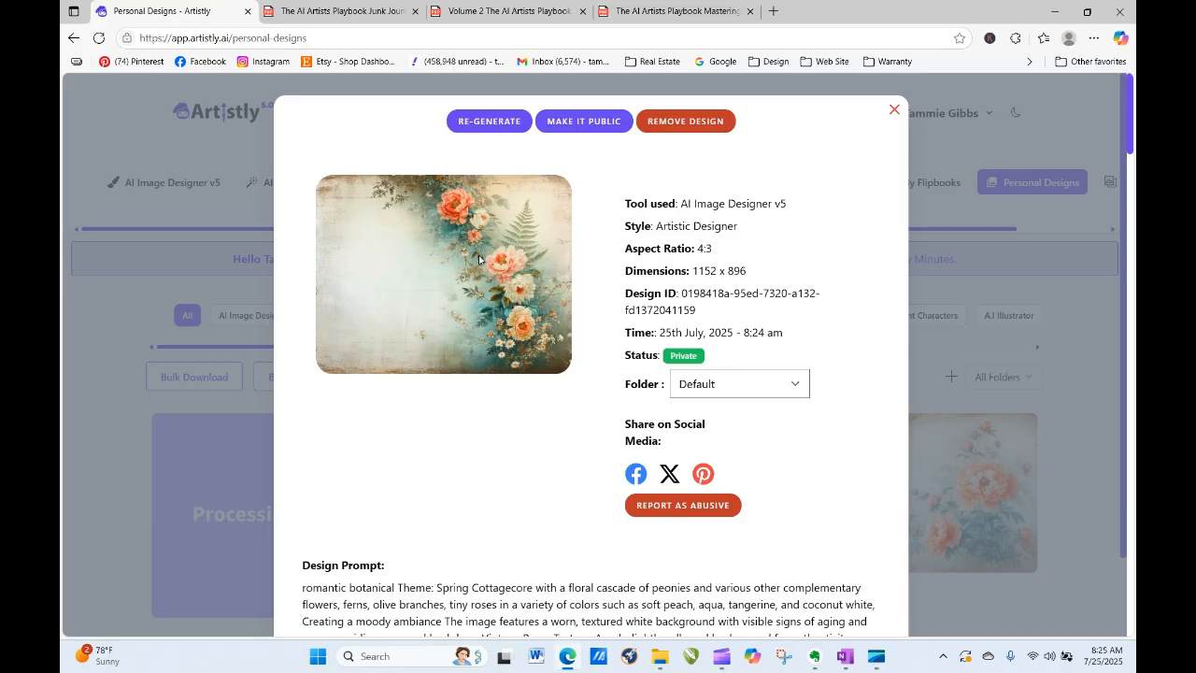
left_click(893, 111)
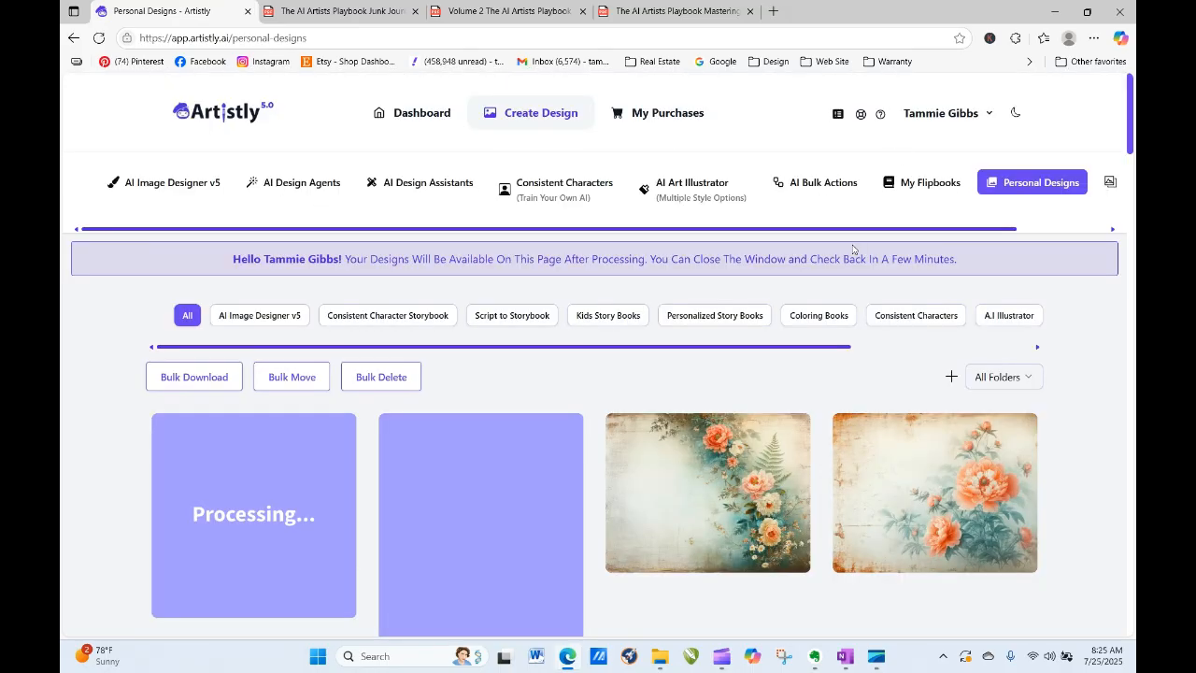
Step: Reload the personal designs to check on the 9:21 and 1:1 floral cascade images, and examine the tall one
left_click(100, 41)
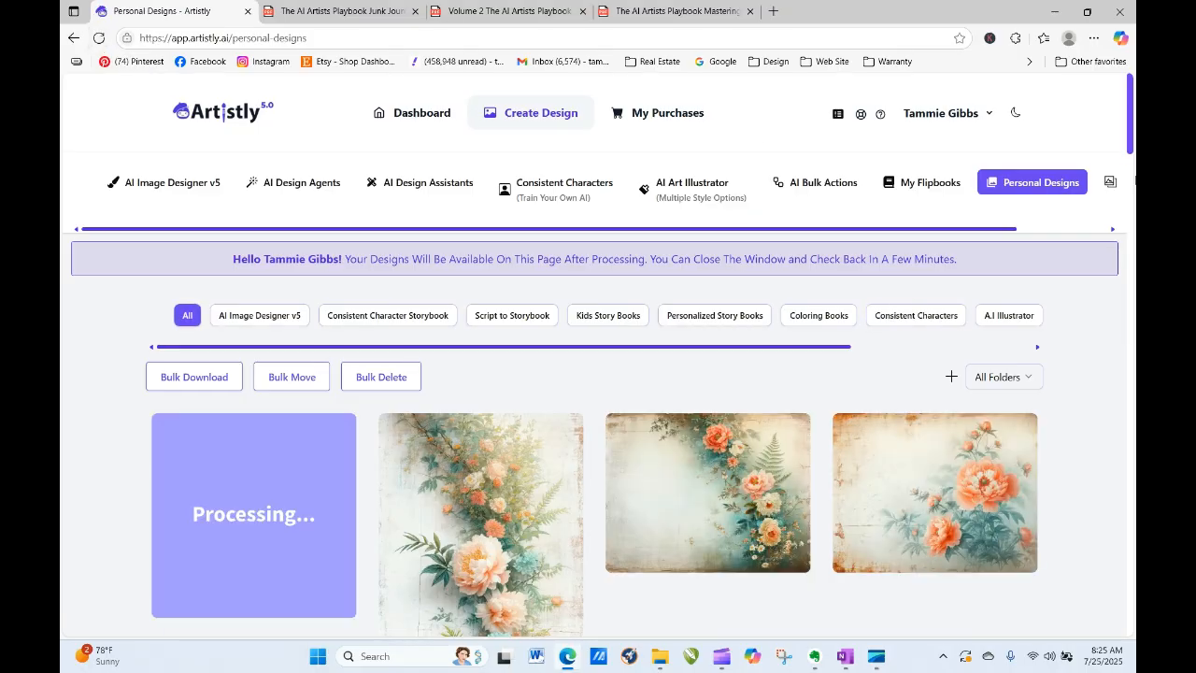
left_click_drag(1130, 116, 1130, 159)
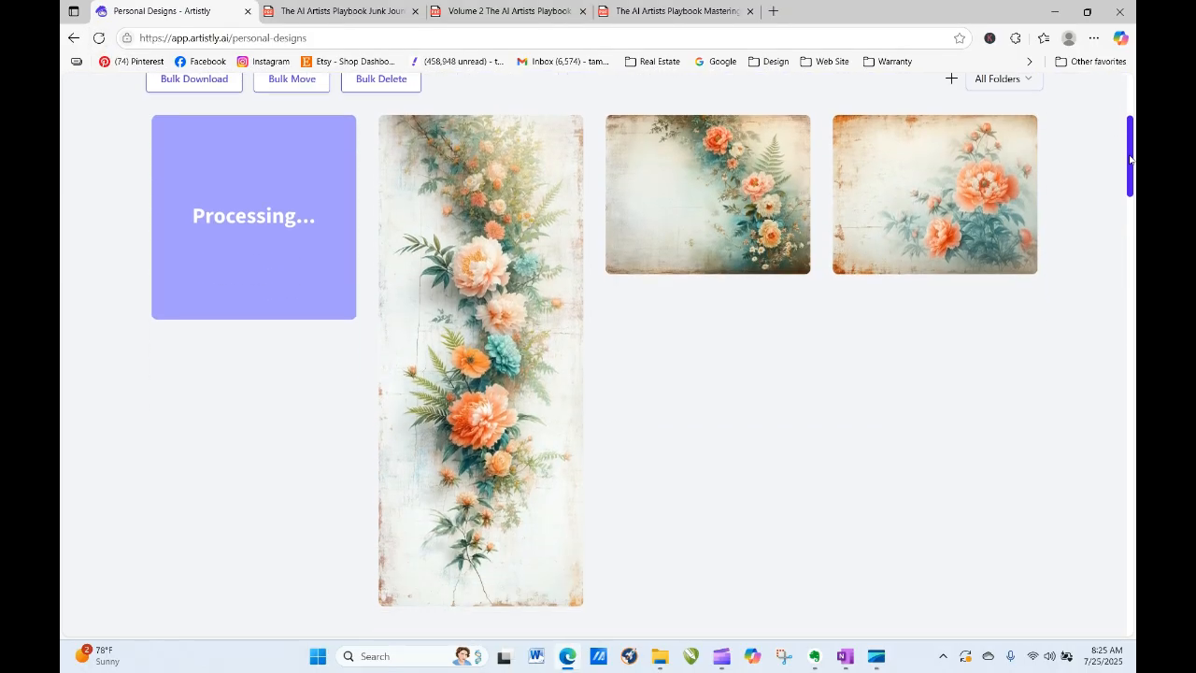
left_click(100, 38)
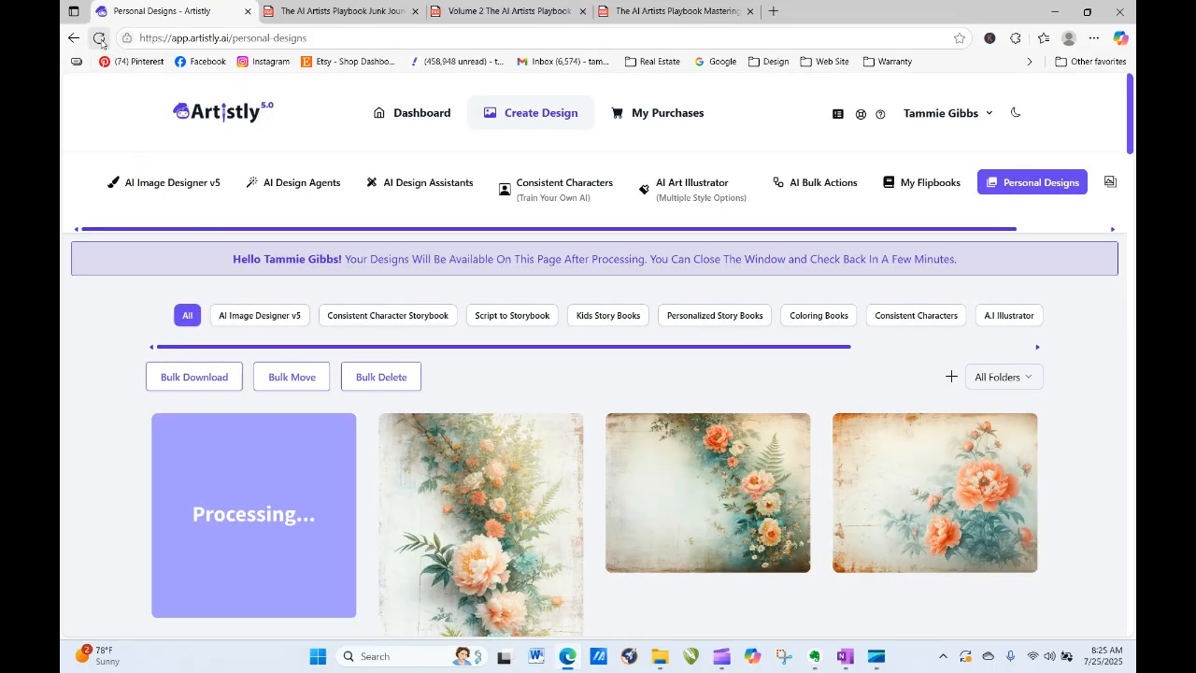
left_click(100, 39)
left_click(100, 40)
left_click(100, 39)
left_click(96, 40)
left_click(100, 39)
left_click(100, 39)
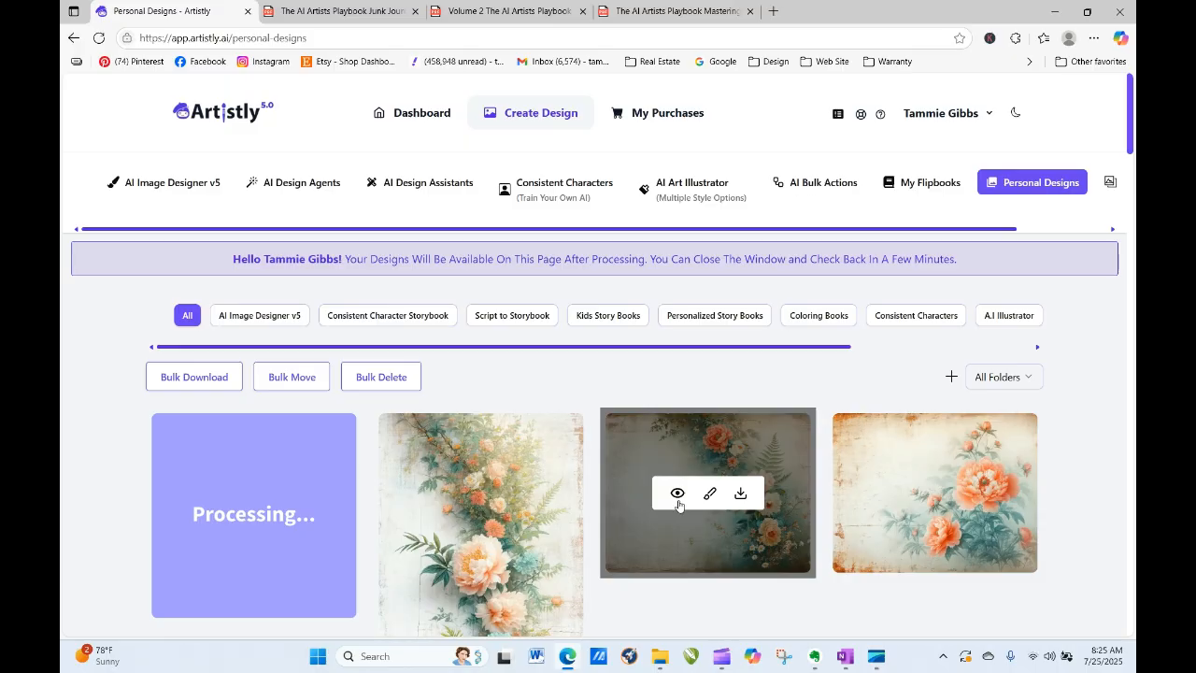
Step: Re-generate the 4:3 floral cascade design with "located on the left bottom corner" added after "floral cascade" in the prompt
left_click(677, 495)
left_click(492, 123)
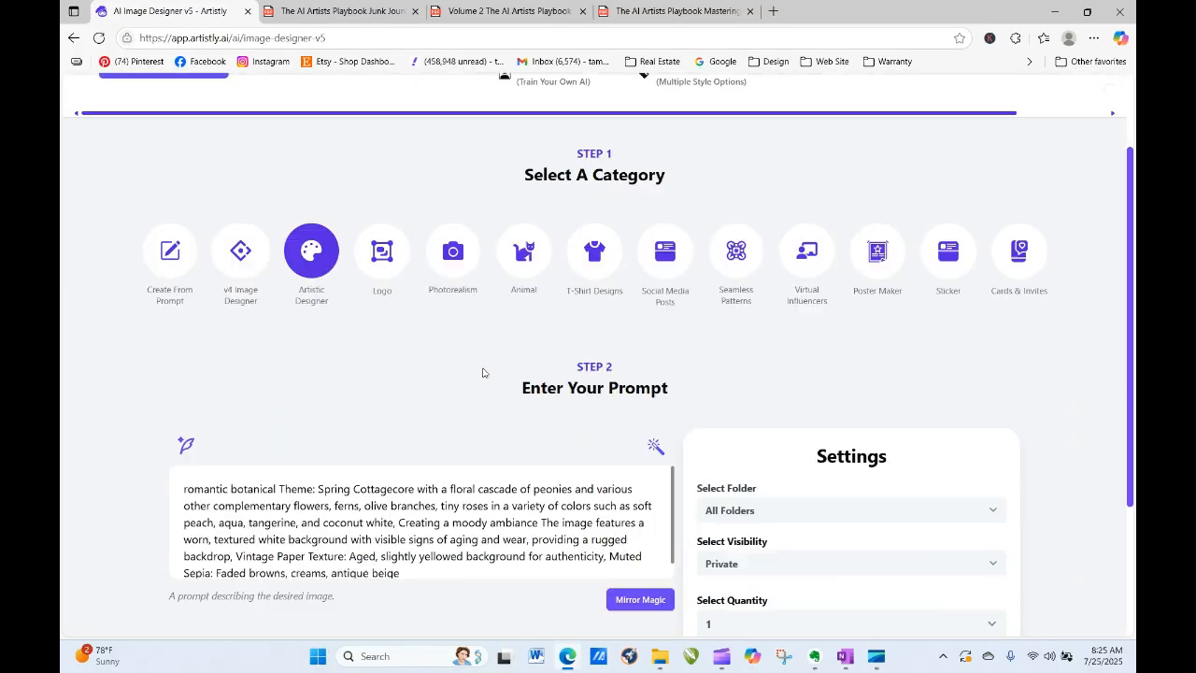
scroll(483, 373, "down", 2)
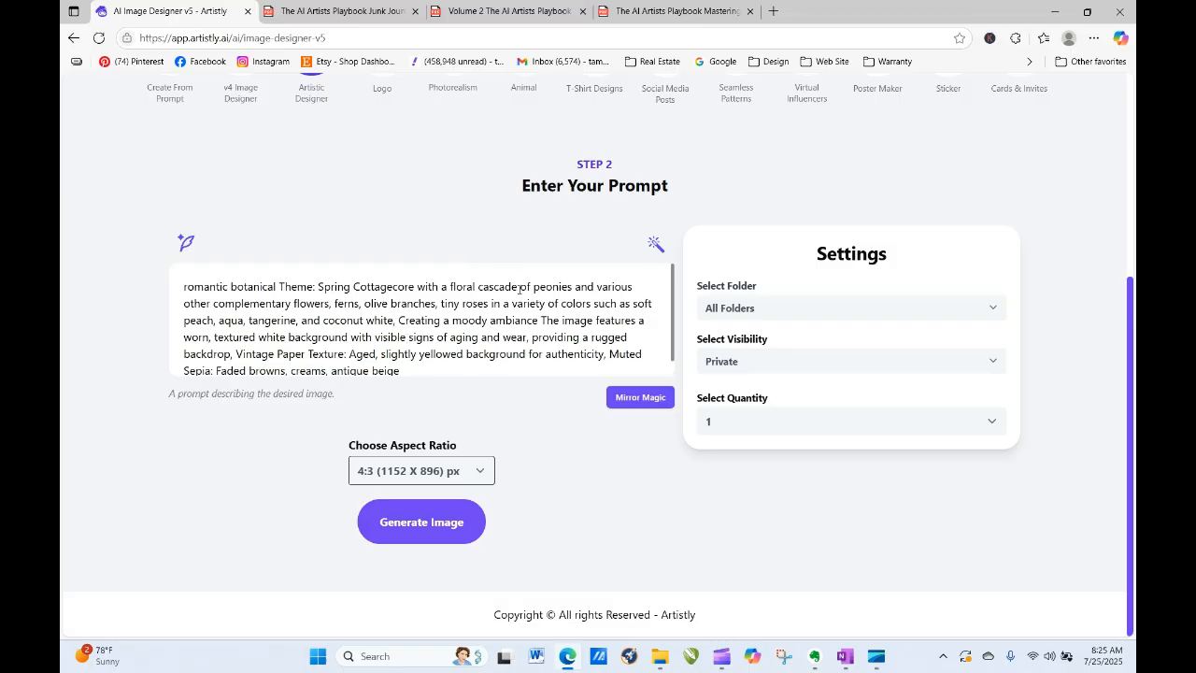
type("located ")
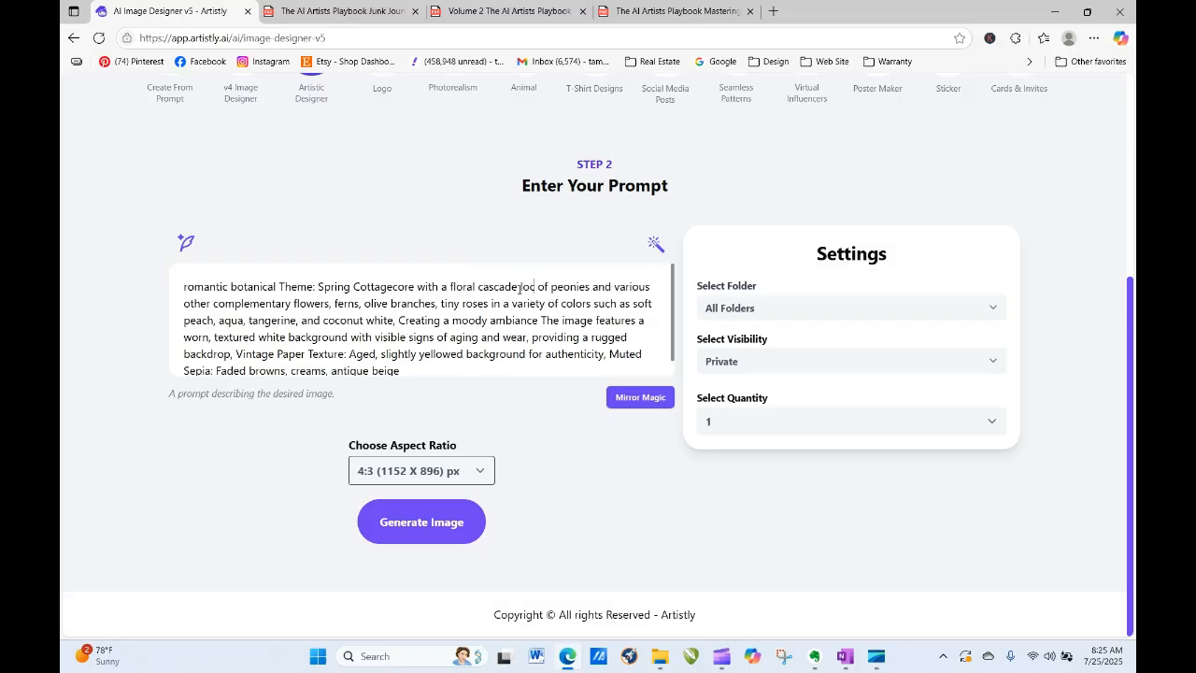
type("at")
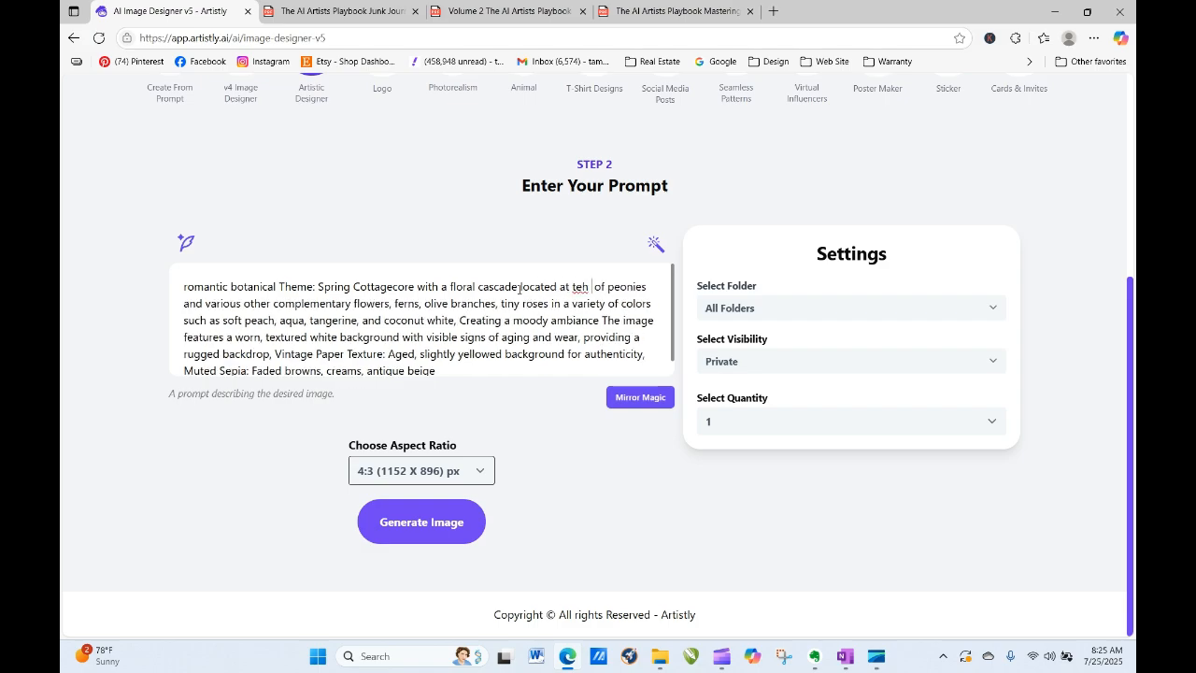
key("BackSpace")
key("BackSpace")
key("BackSpace")
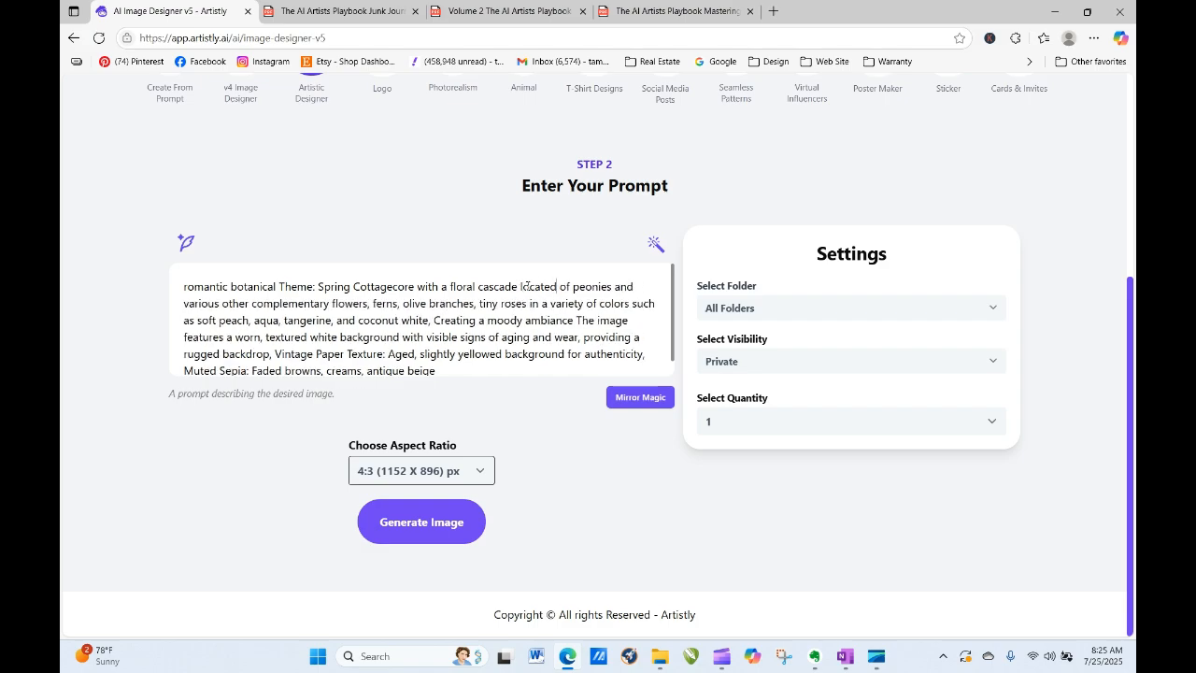
type("on the lef")
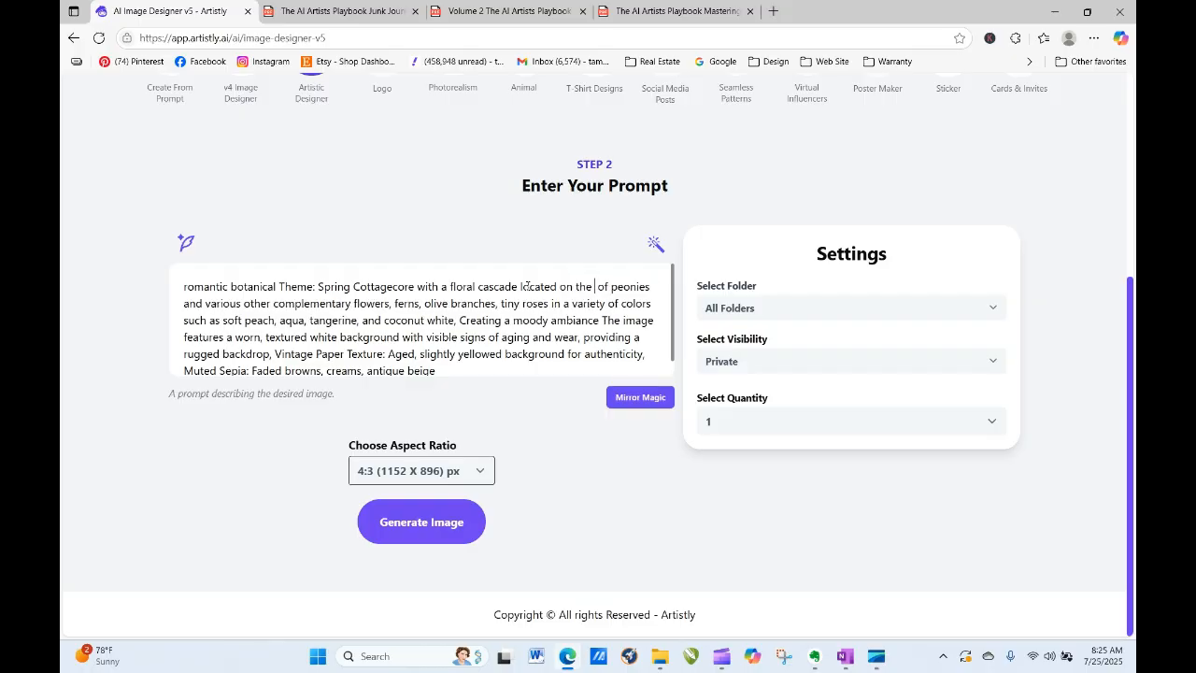
type("t ")
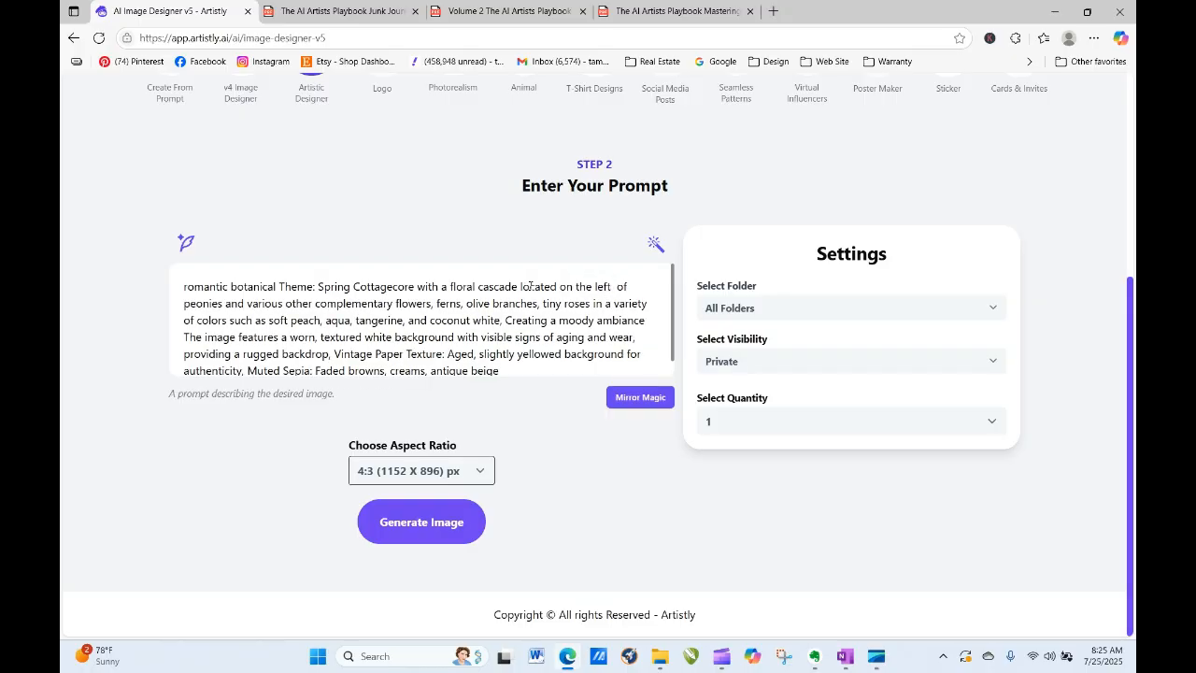
type("bottom cor")
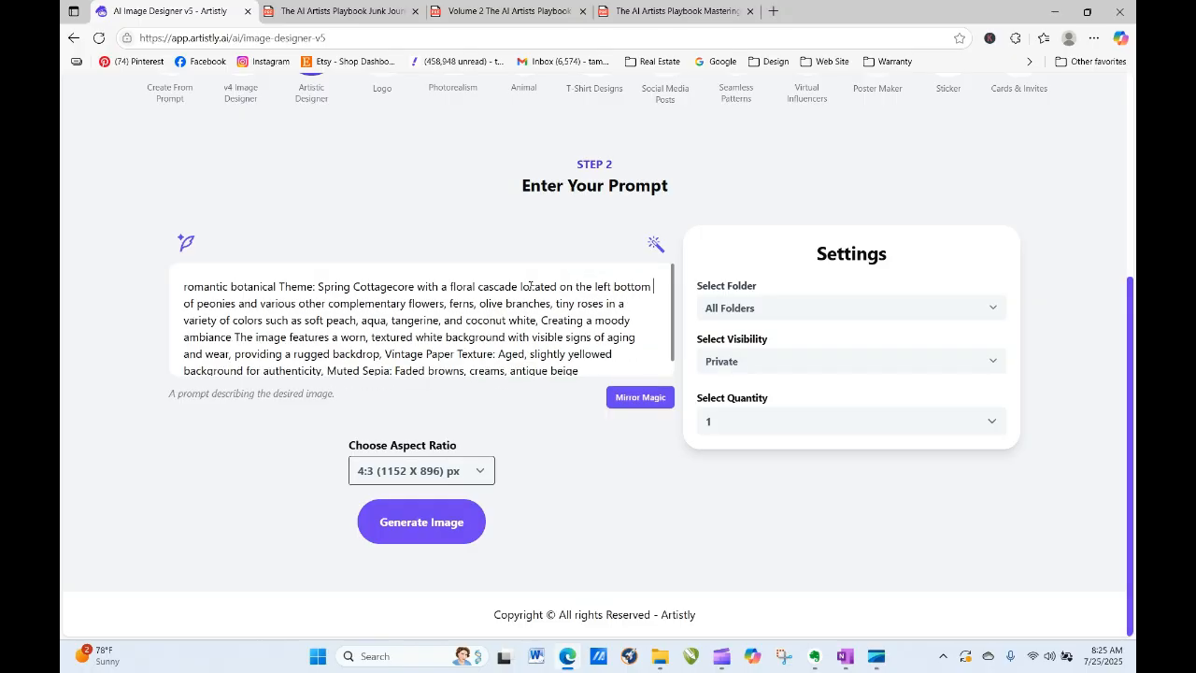
type("ner")
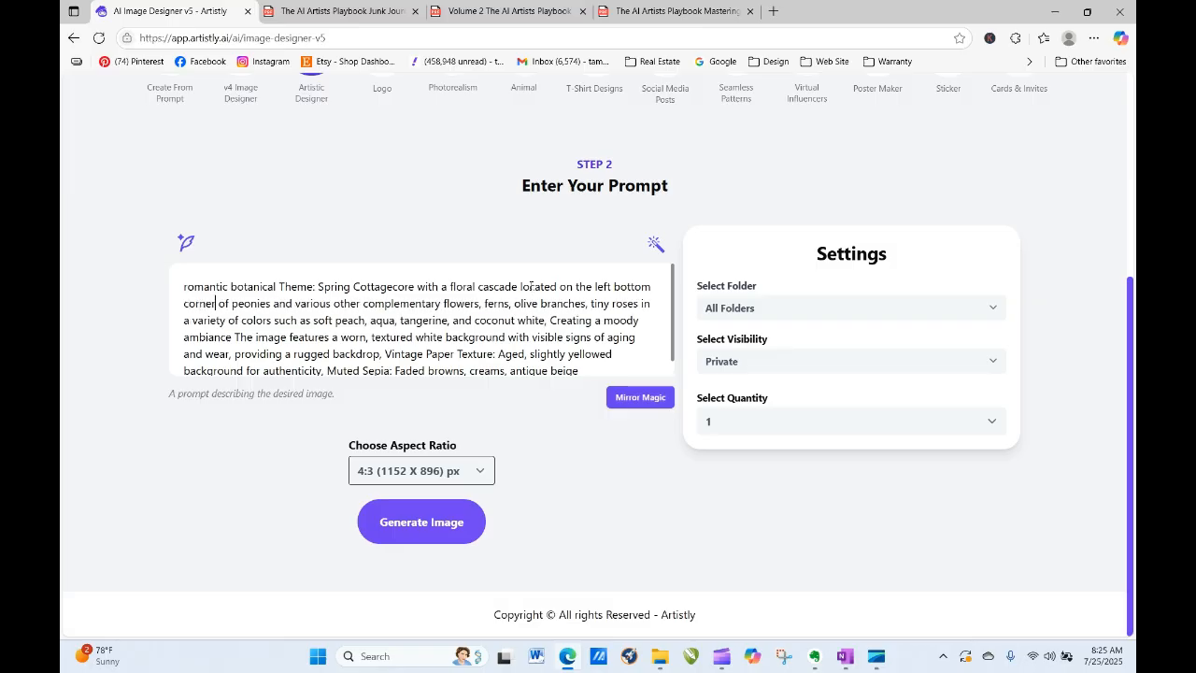
left_click(415, 522)
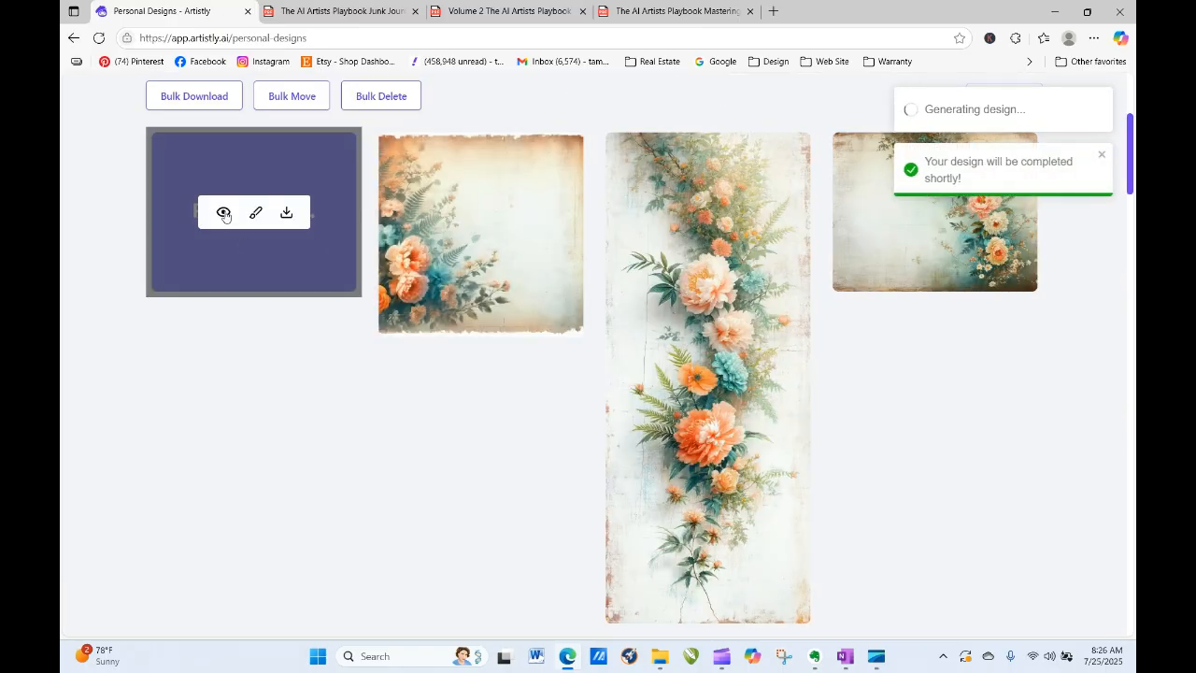
Step: Re-generate the new left-bottom-corner floral design at a 3:4 (896 X 1152) px aspect ratio
left_click(224, 214)
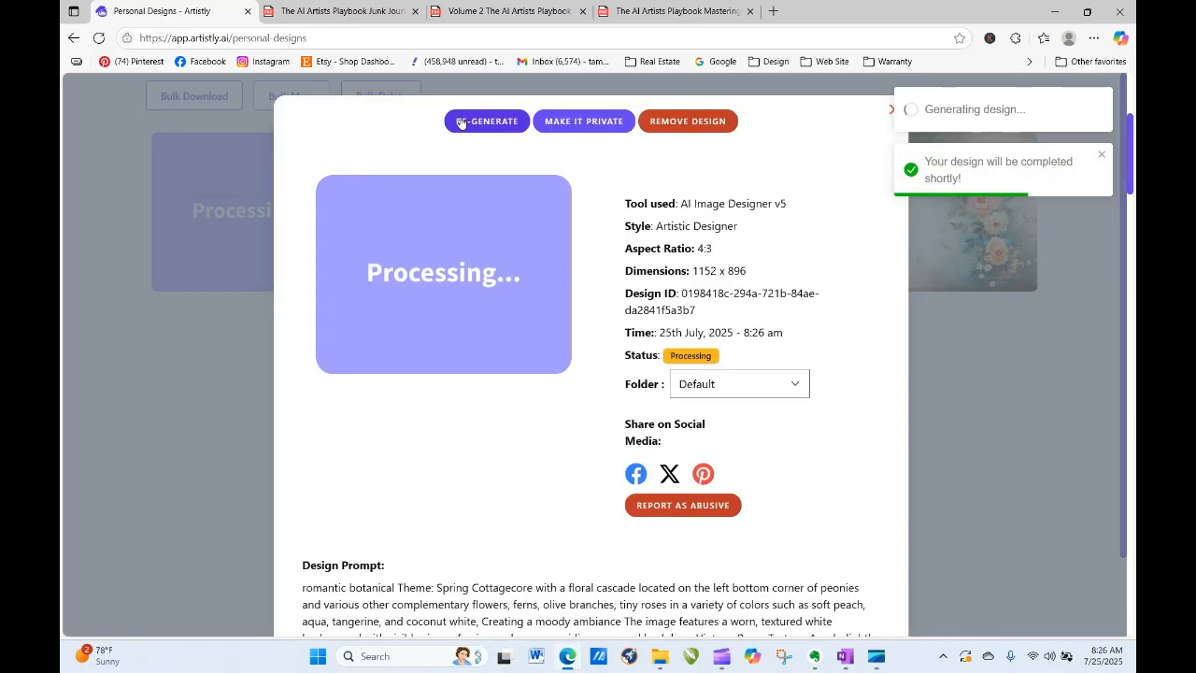
key("alt+Left")
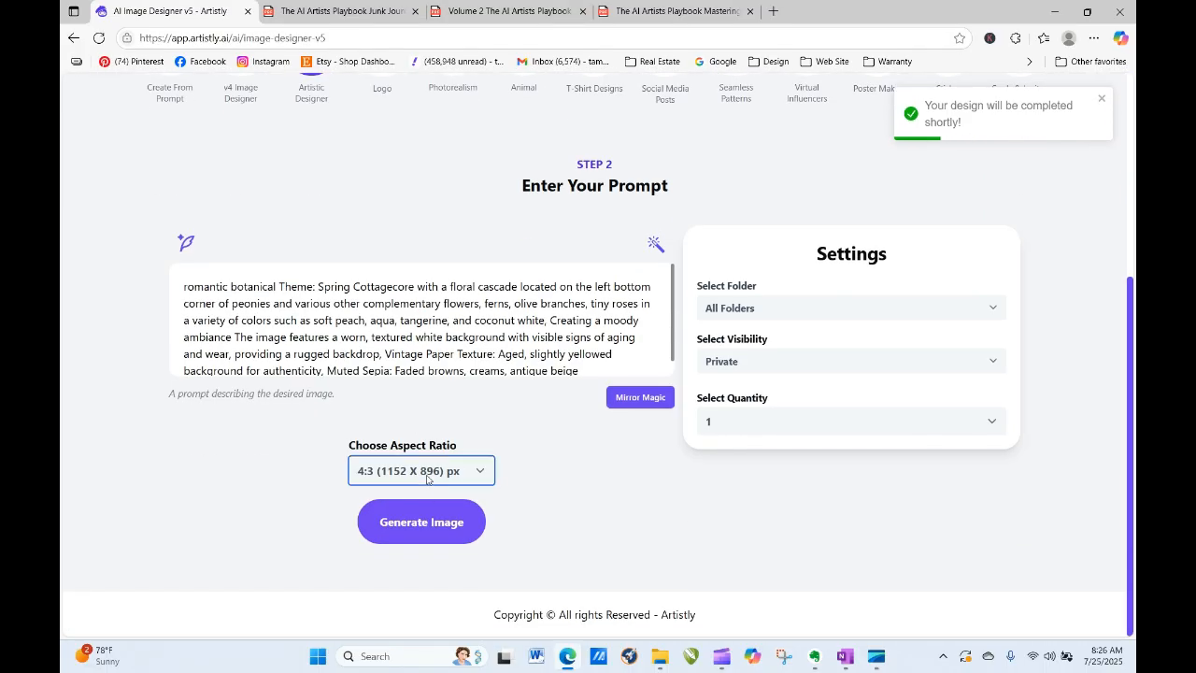
left_click(425, 478)
left_click(433, 380)
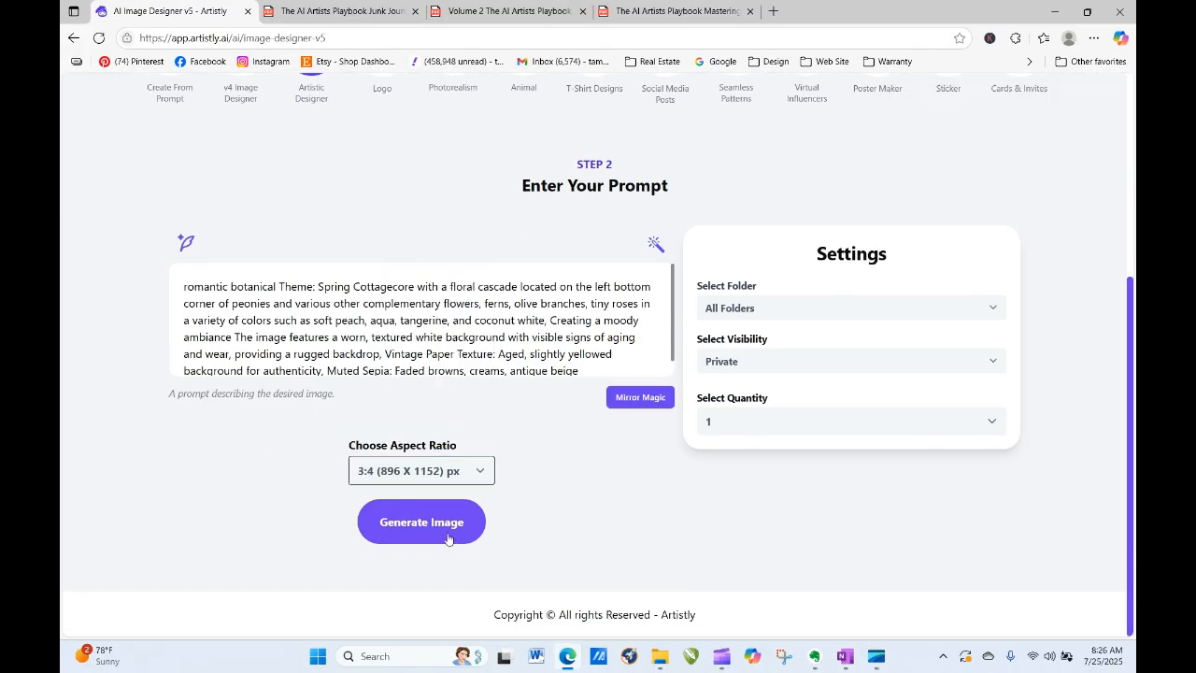
left_click(454, 538)
Step: Re-generate the new 3:4 corner floral design at a 1:1 (1024 X 1024) px aspect ratio
left_click(224, 264)
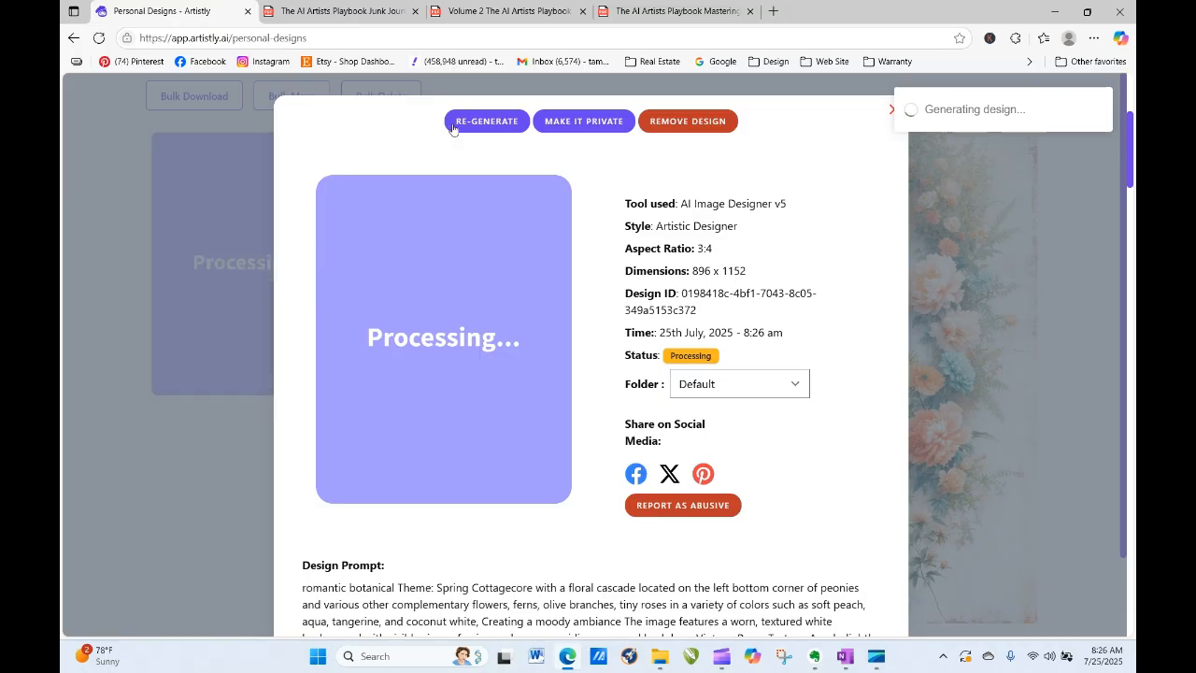
key("alt+Left")
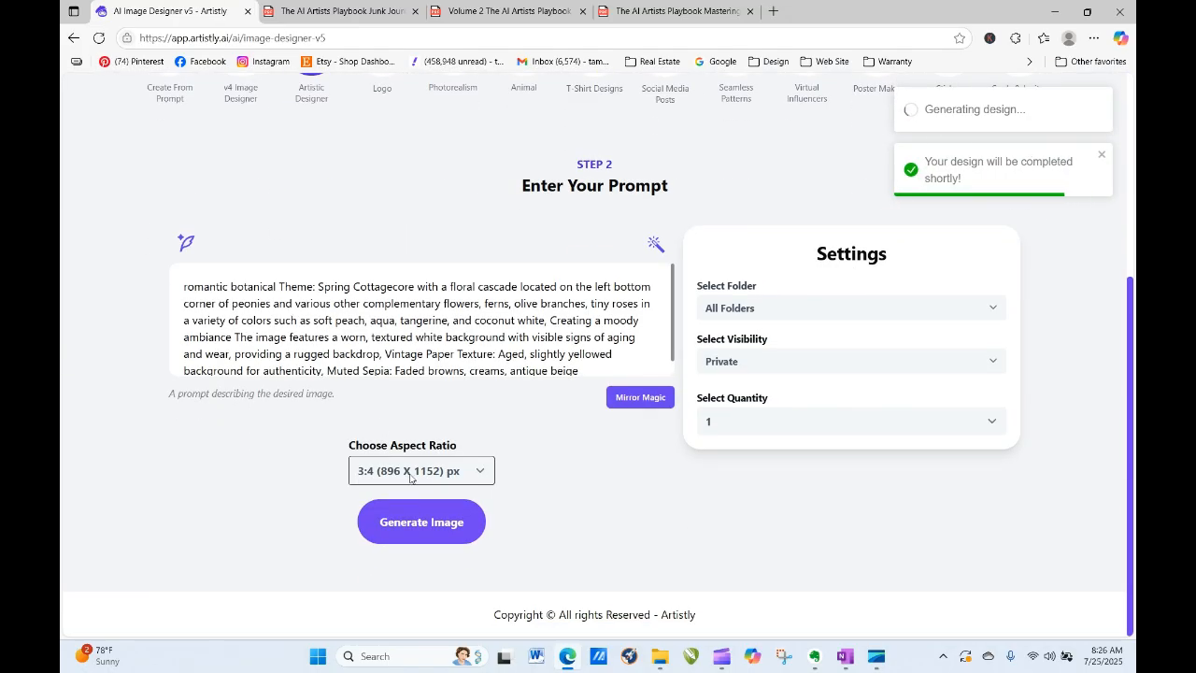
left_click(411, 473)
left_click(409, 235)
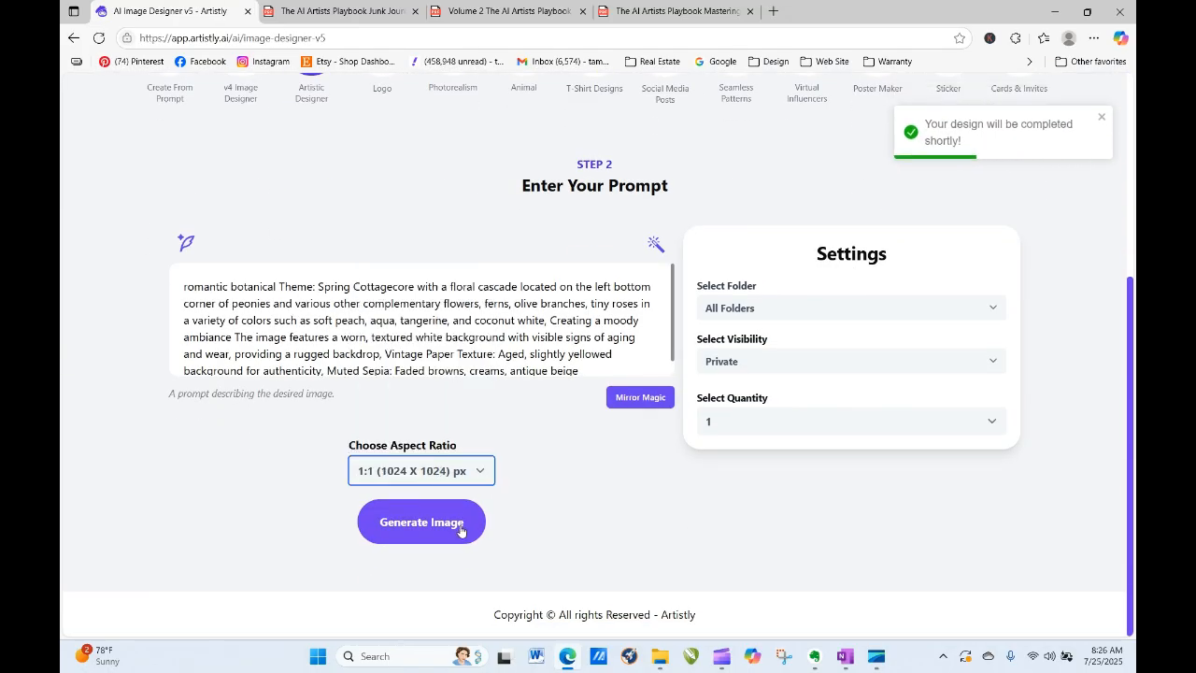
left_click(457, 523)
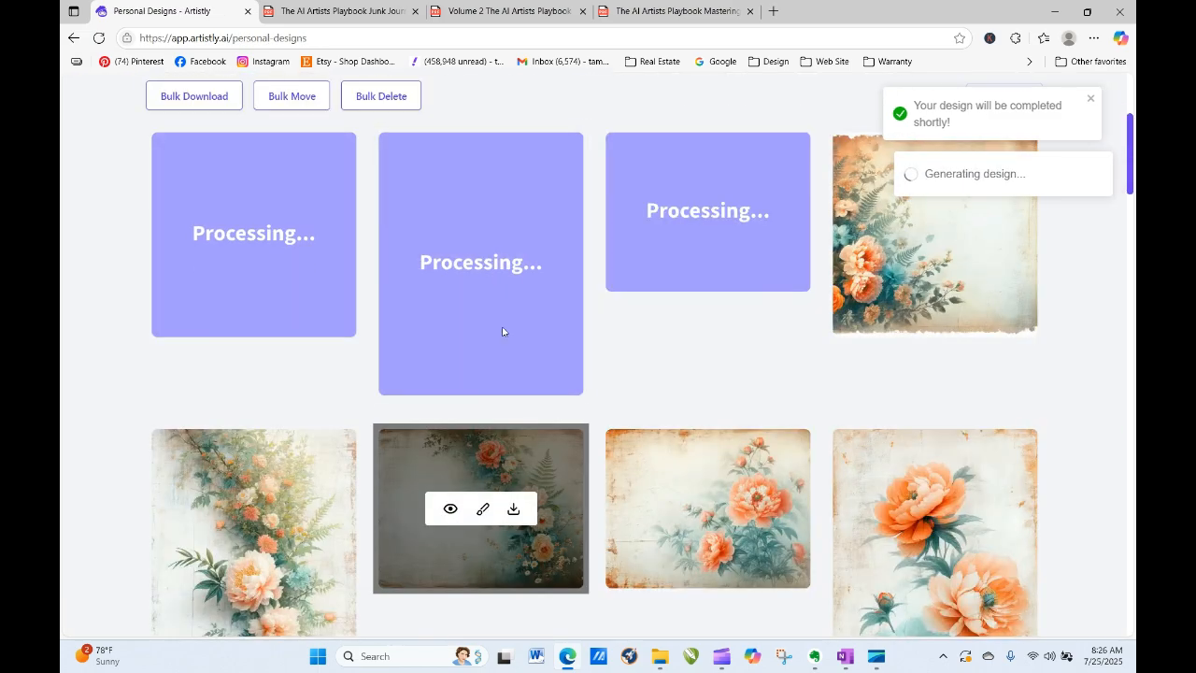
Step: Reload the personal designs, then view the details of the earlier 1:1 floral cascade image and close them
left_click(99, 38)
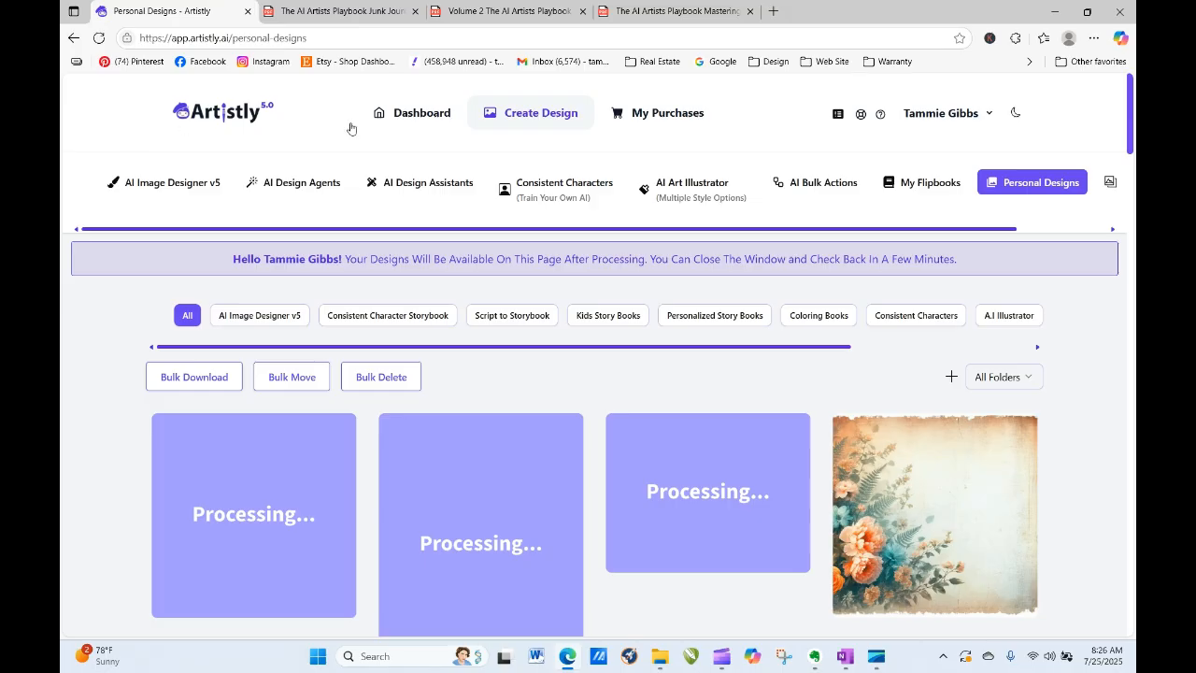
left_click(904, 516)
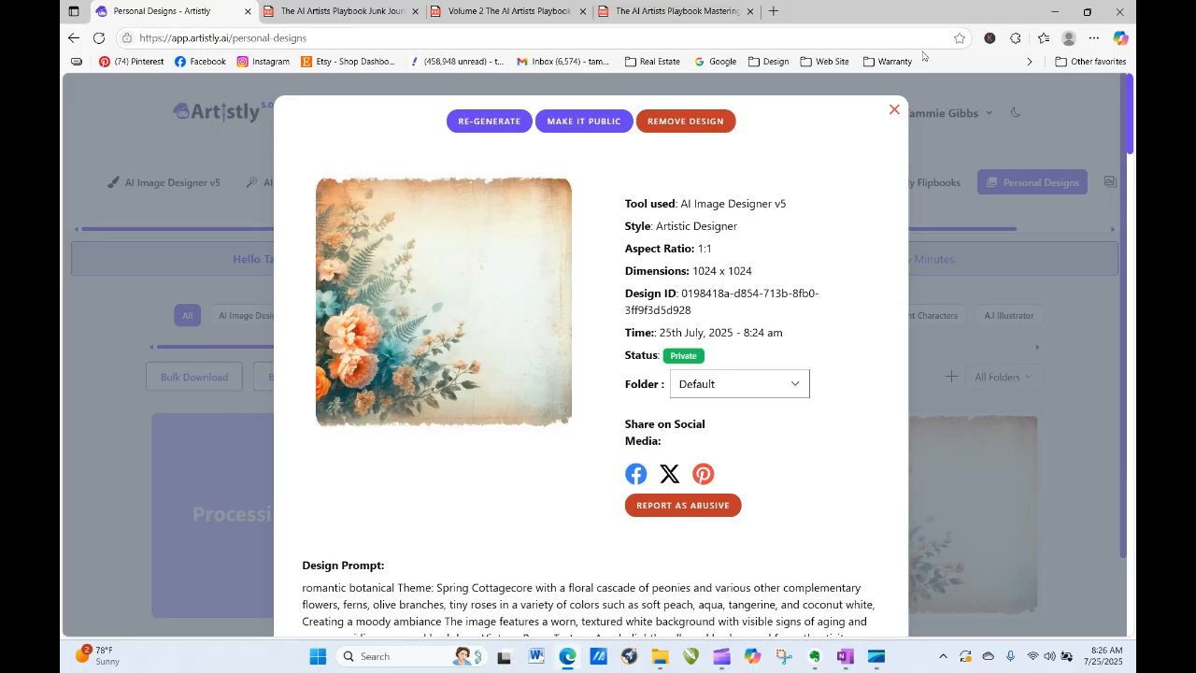
left_click(892, 111)
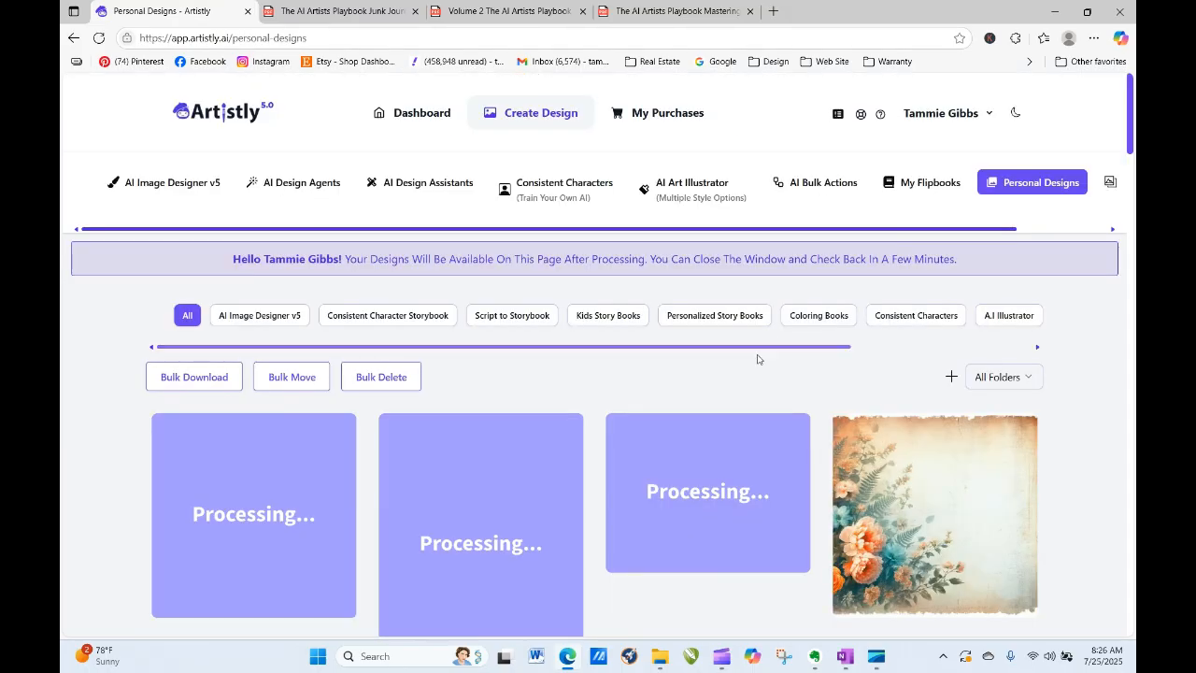
Step: Reload the personal designs until the 4:3, 1:1 and 3:4 corner floral images finish processing
left_click(100, 38)
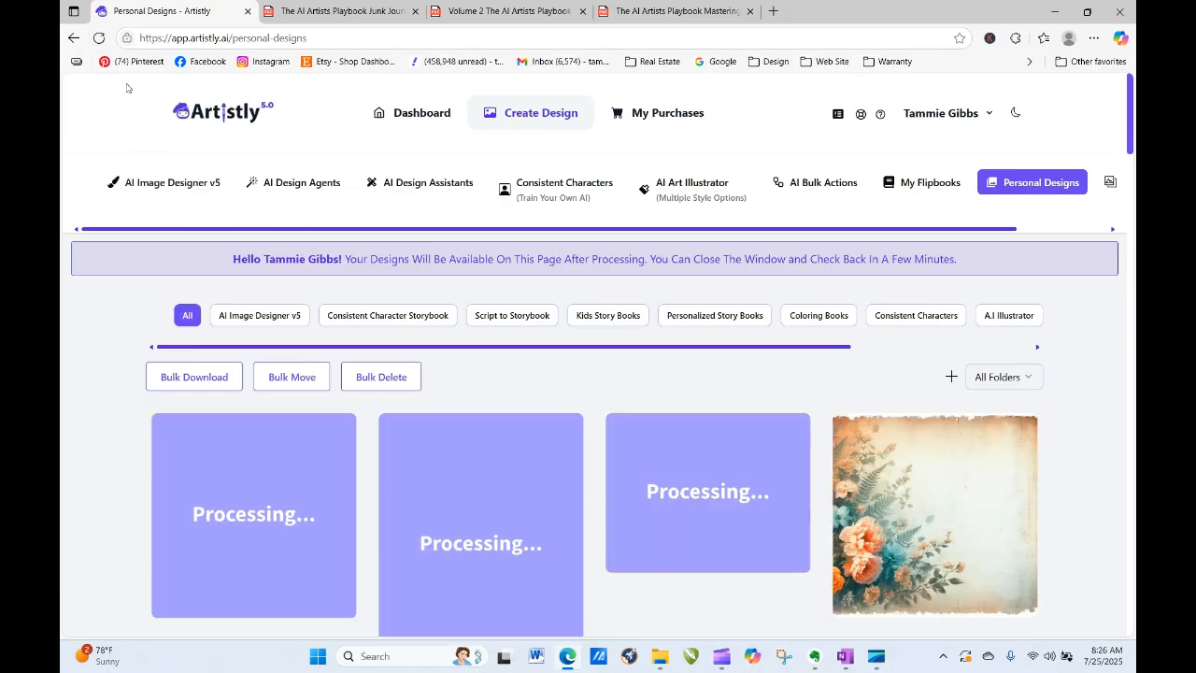
left_click(100, 38)
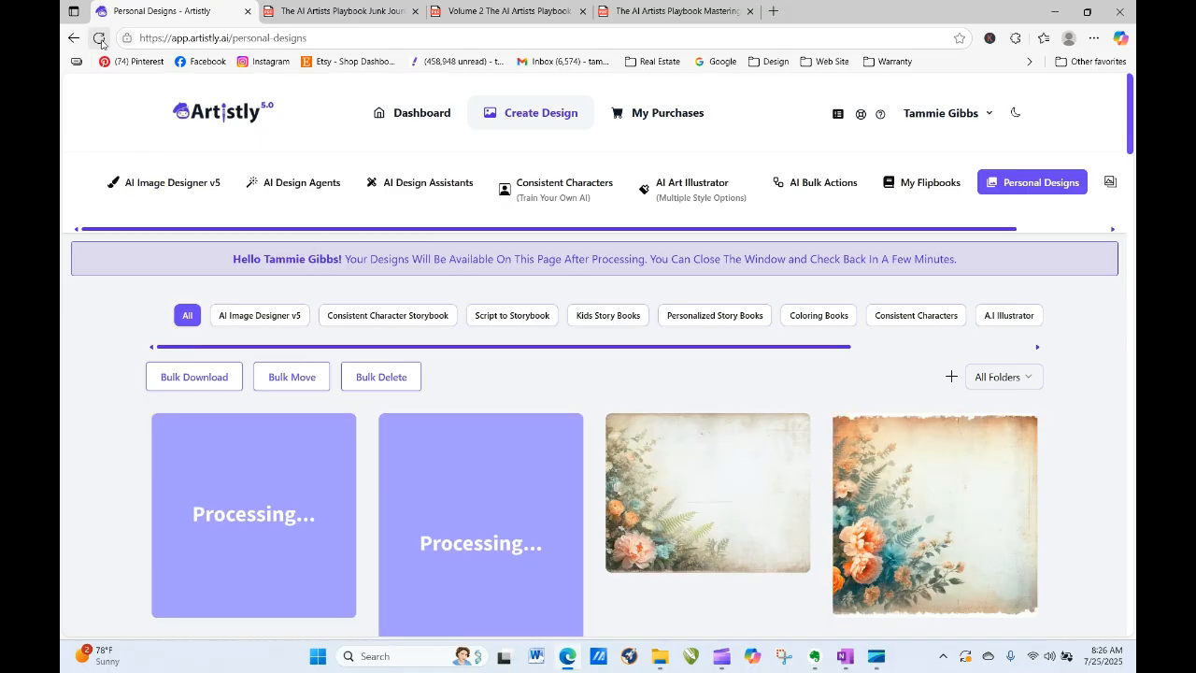
left_click(100, 38)
left_click(99, 39)
left_click(99, 39)
left_click(99, 39)
left_click(99, 40)
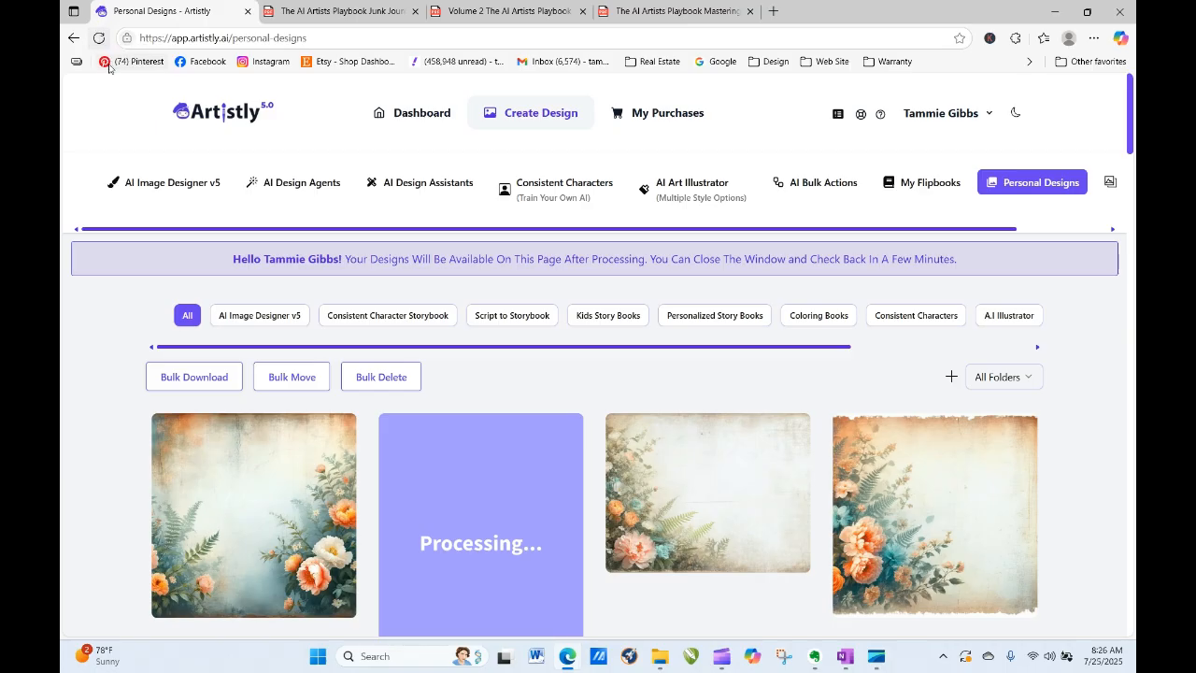
left_click(98, 39)
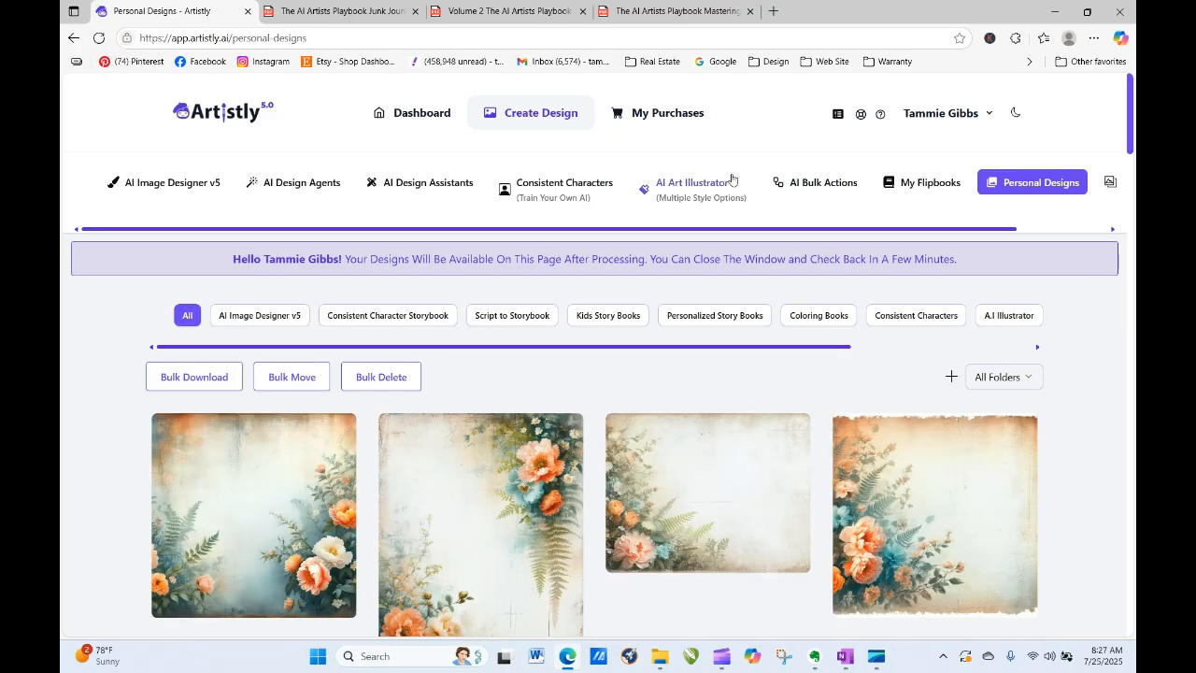
Step: View the details of the new 3:4 corner floral image and close them
scroll(598, 355, "down", 3)
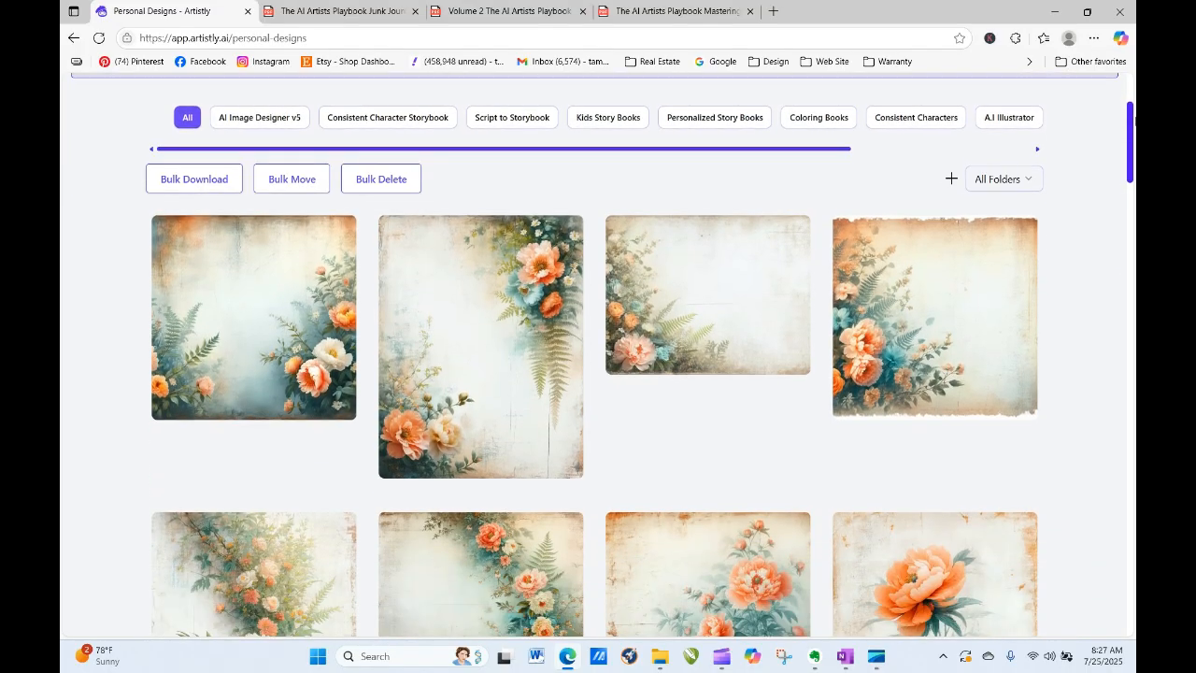
mouse_move(500, 238)
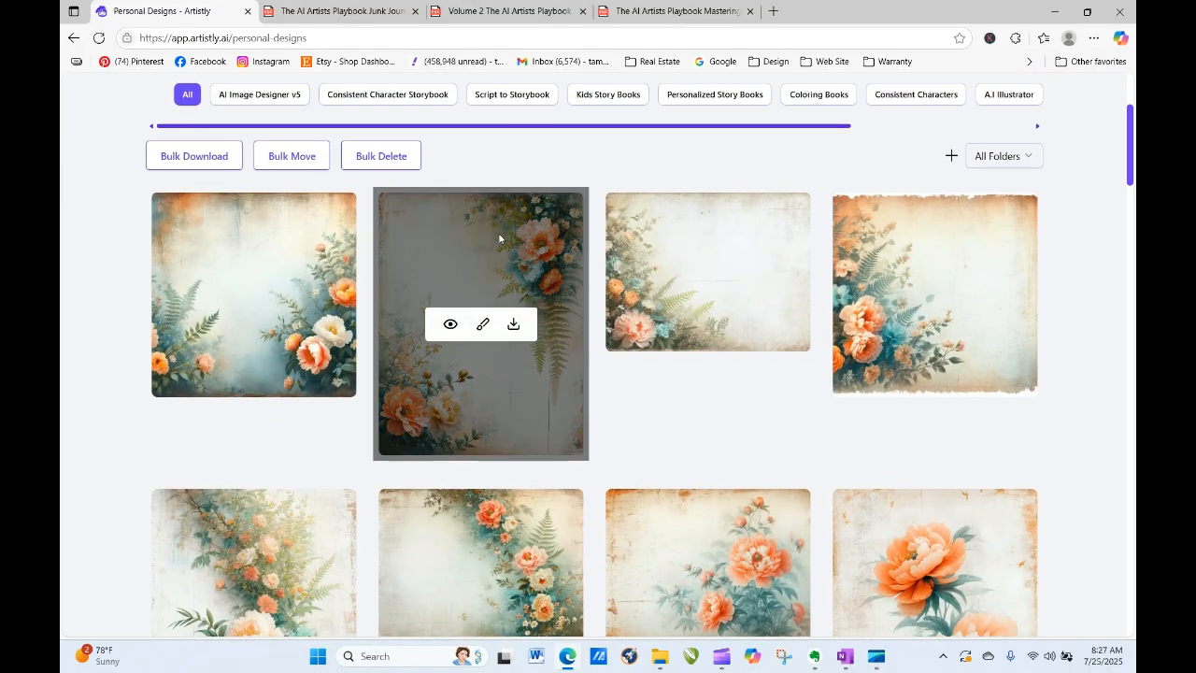
left_click(450, 326)
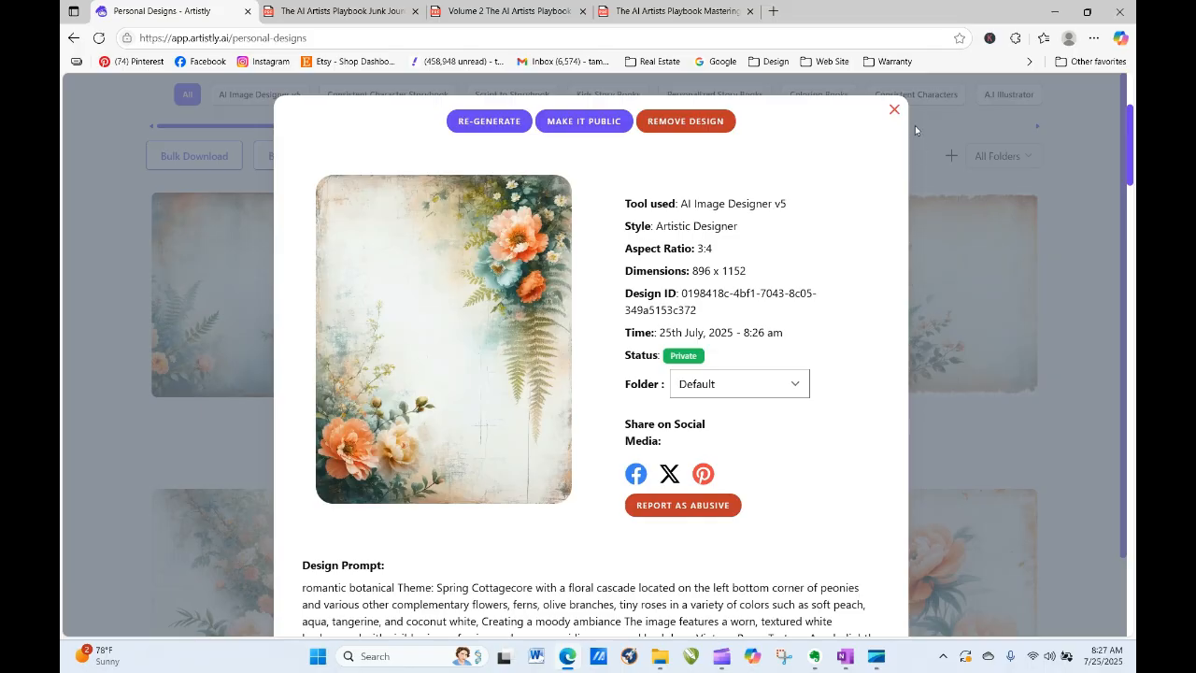
left_click(894, 110)
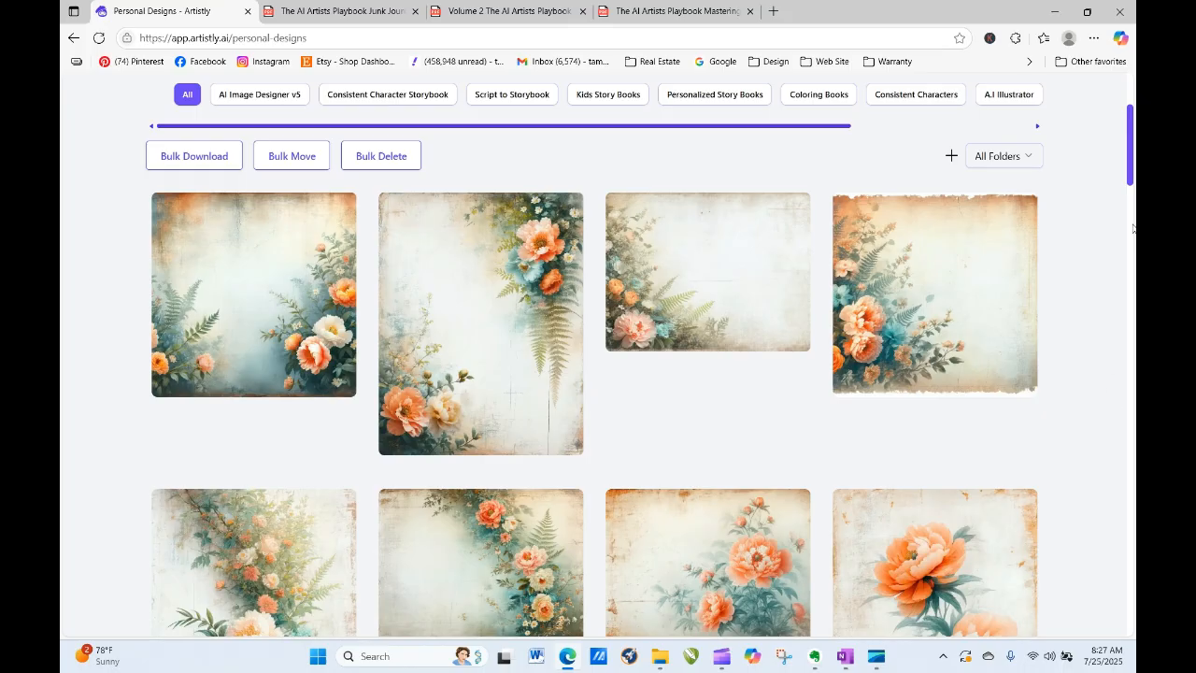
Step: Filter the personal designs to the Spring Bunny folder
left_click_drag(1131, 166, 1132, 102)
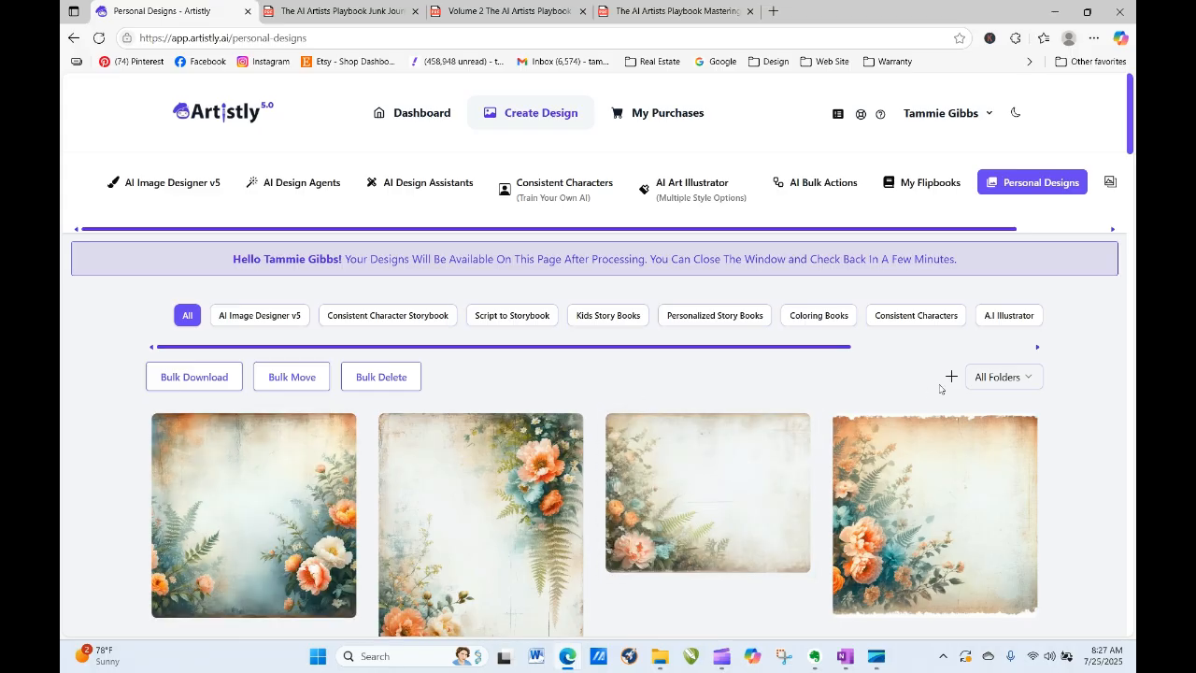
mouse_move(1131, 114)
left_mouse_down()
mouse_move(1133, 594)
mouse_move(1132, 117)
left_mouse_up()
left_click(1012, 379)
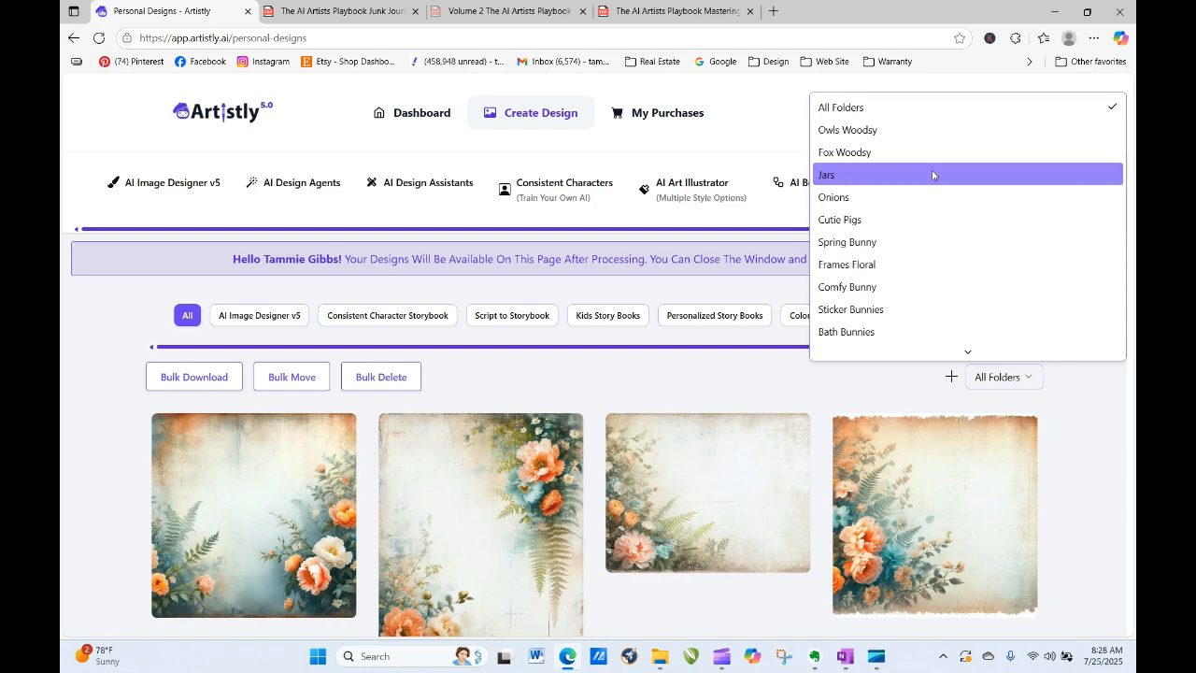
left_click(889, 242)
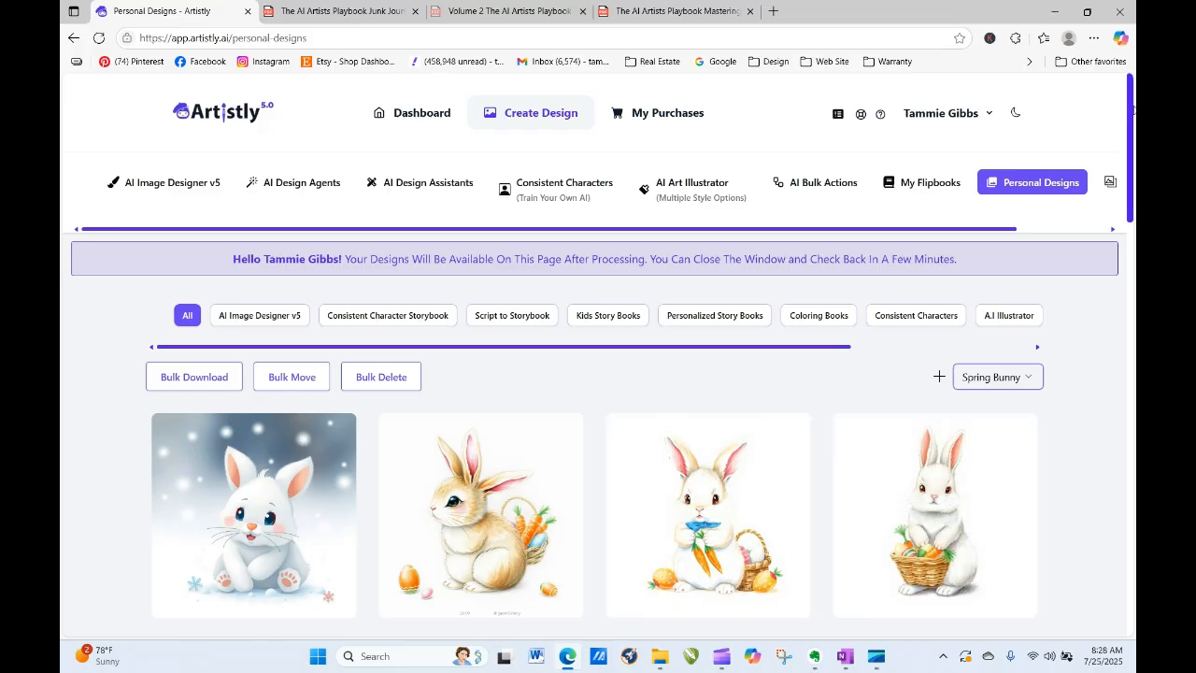
Step: Open an Easter bunny design from near the end of the loaded Spring Bunny designs for re-generation
left_click_drag(1131, 115, 1133, 513)
mouse_move(912, 166)
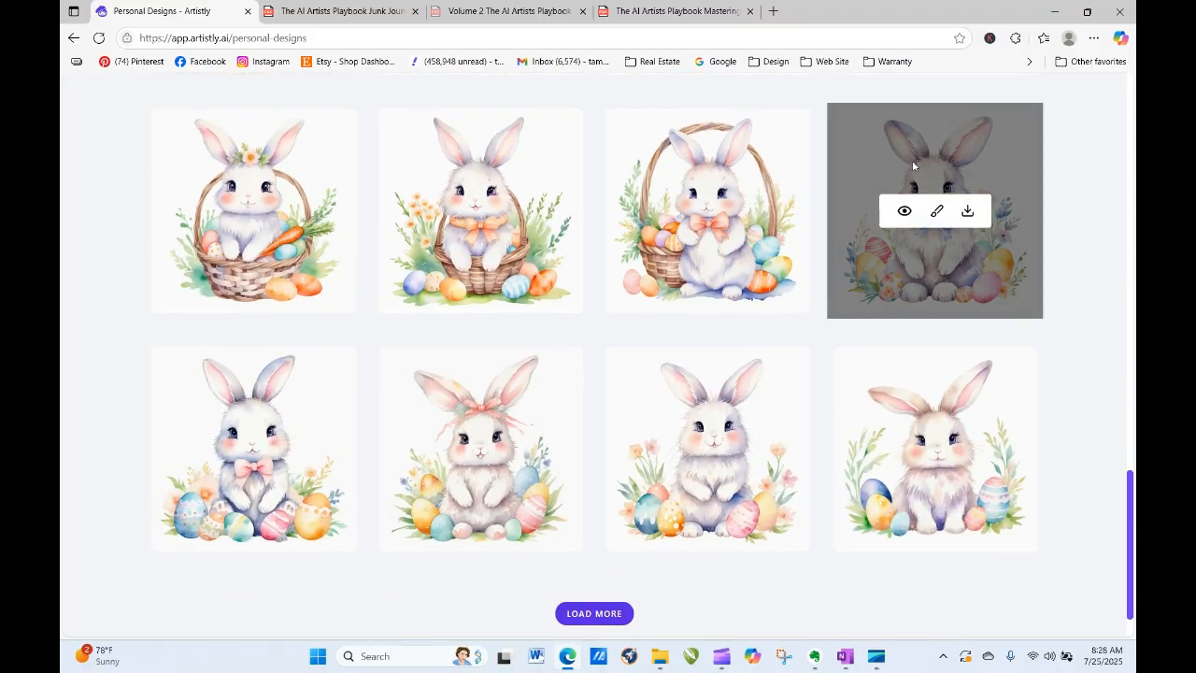
left_click(904, 213)
left_click(445, 126)
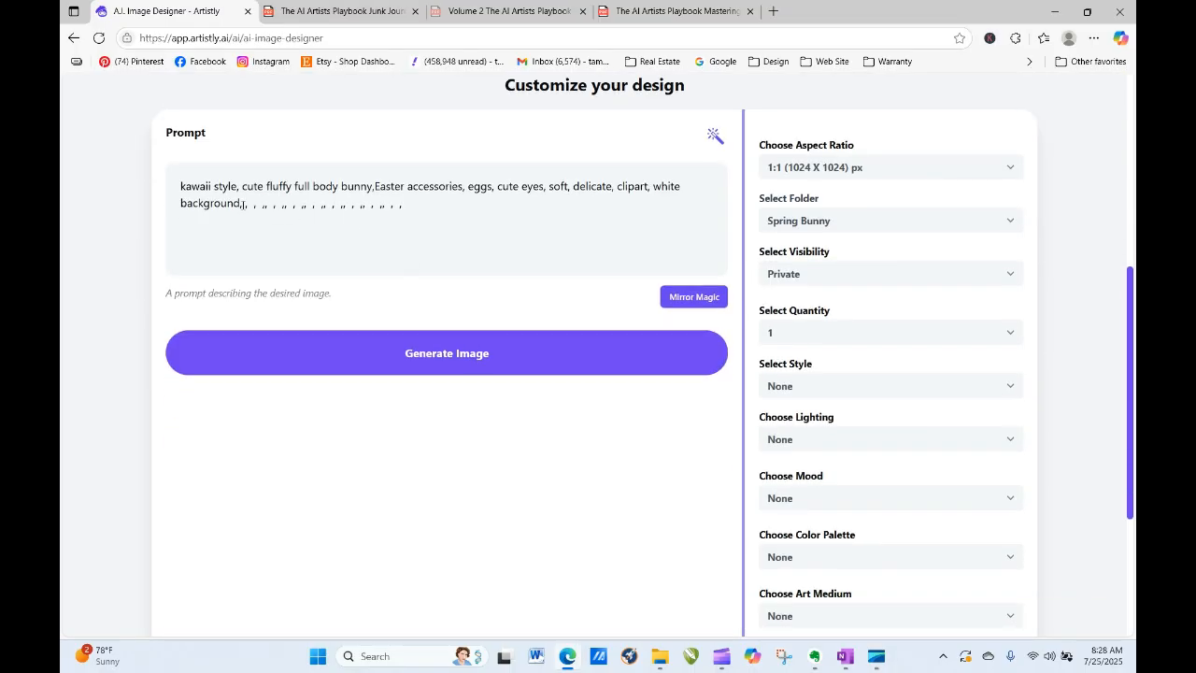
Step: Copy the bunny prompt from "kawaii style" through "white background", leaving out the trailing commas
left_click_drag(241, 203, 182, 186)
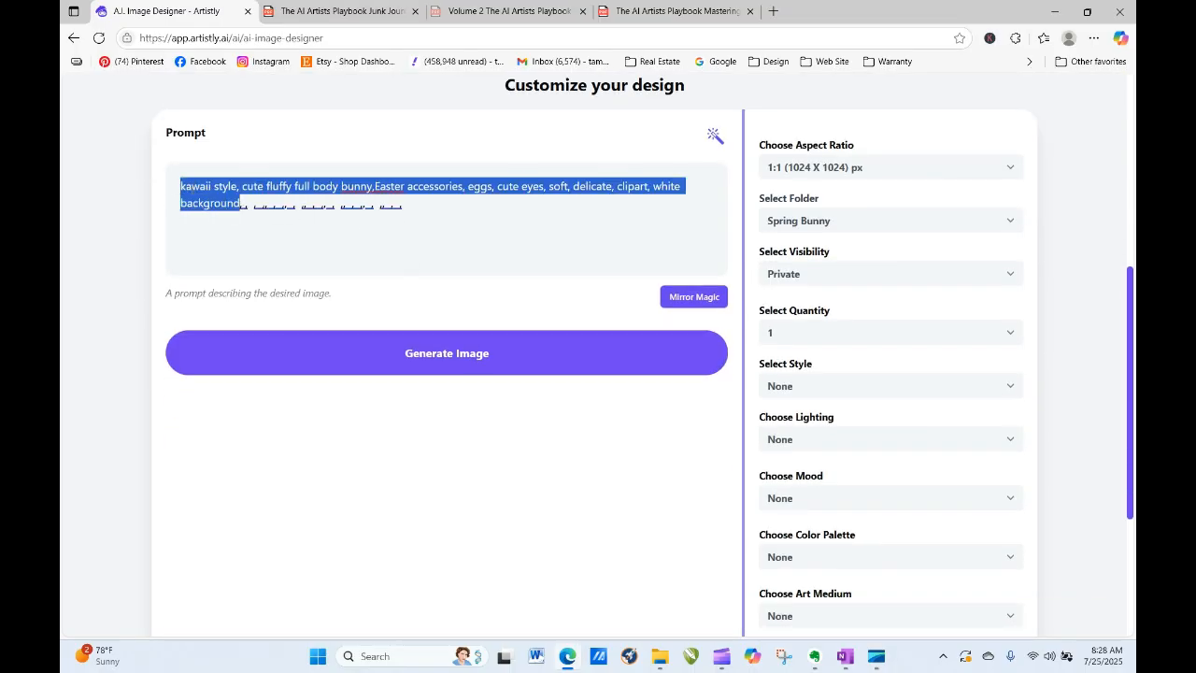
right_click(397, 188)
left_click(134, 300)
left_click(1121, 307)
left_click_drag(1131, 316, 1123, 37)
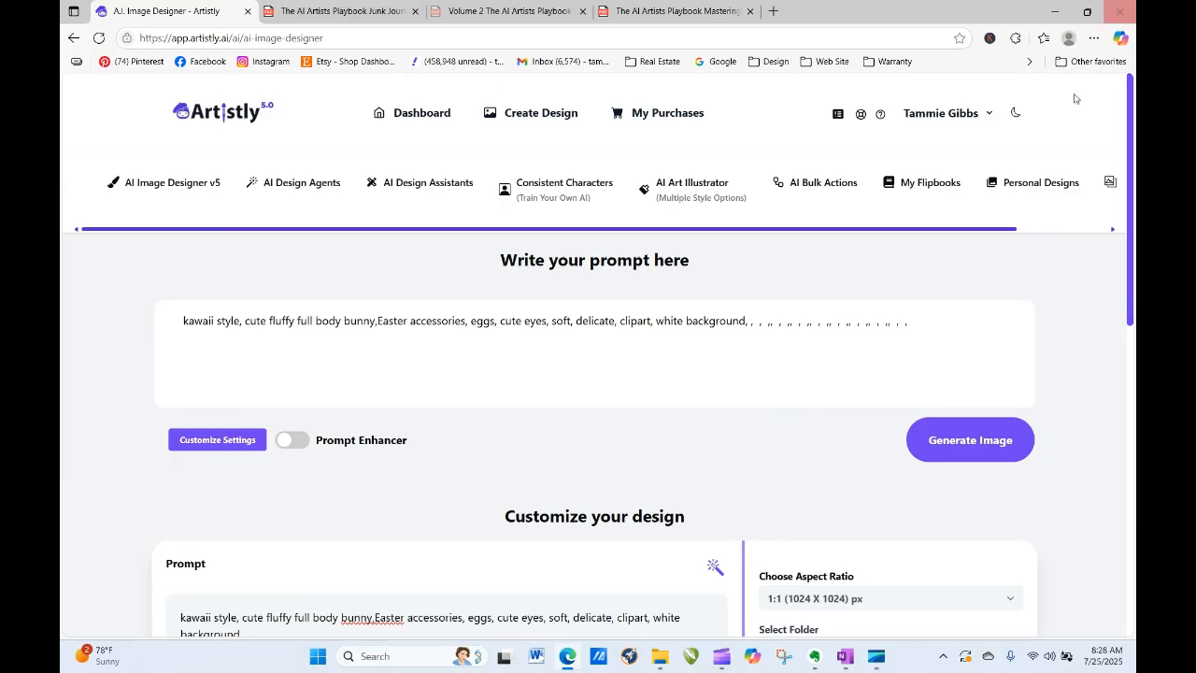
Step: Paste the copied bunny prompt into AI Image Designer v5 and correct its spacing to "bunny, Easter"
left_click(163, 183)
scroll(277, 329, "down", 3)
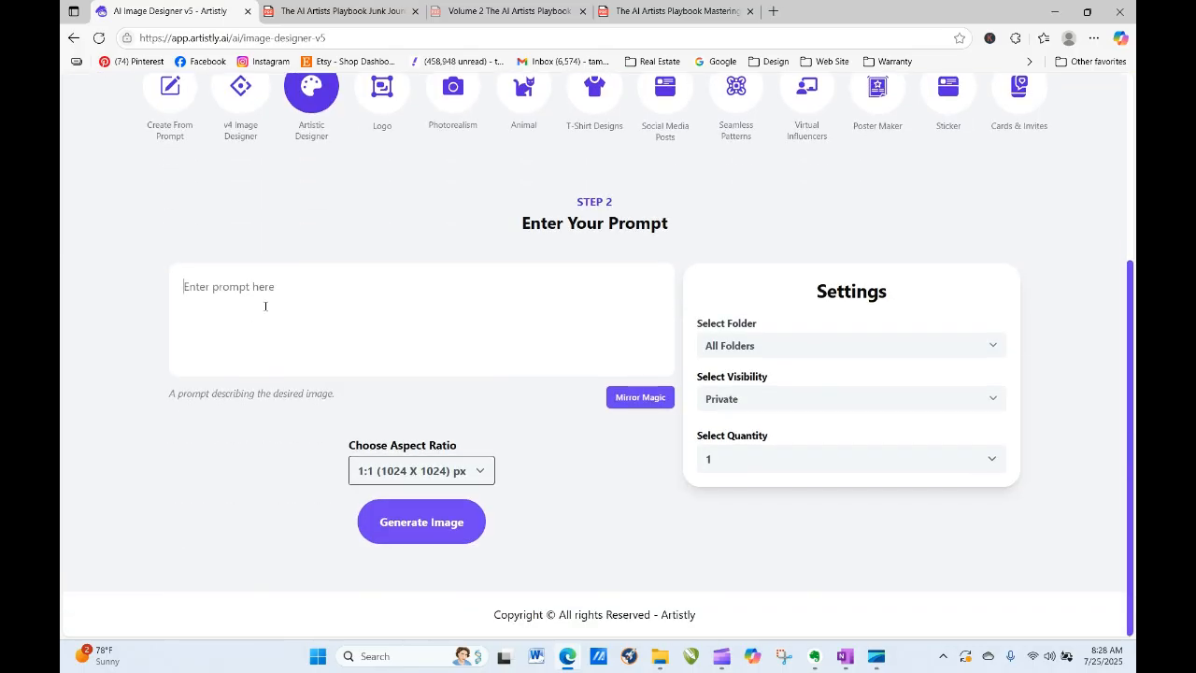
right_click(265, 306)
left_click(311, 437)
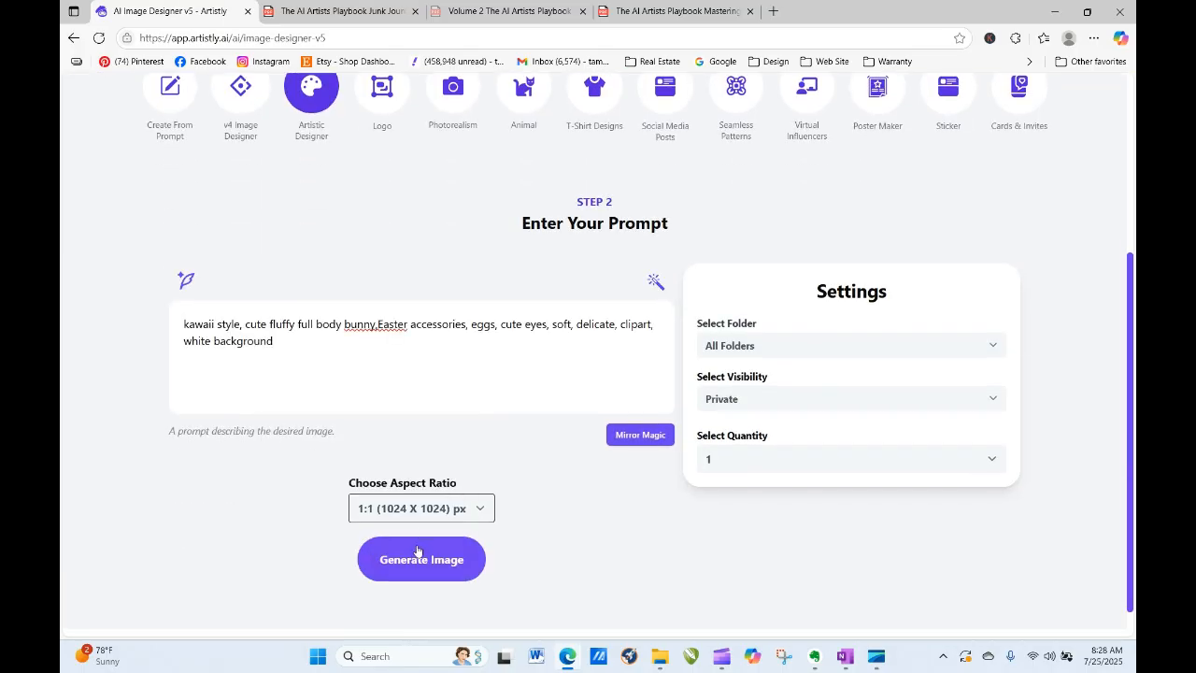
right_click(374, 325)
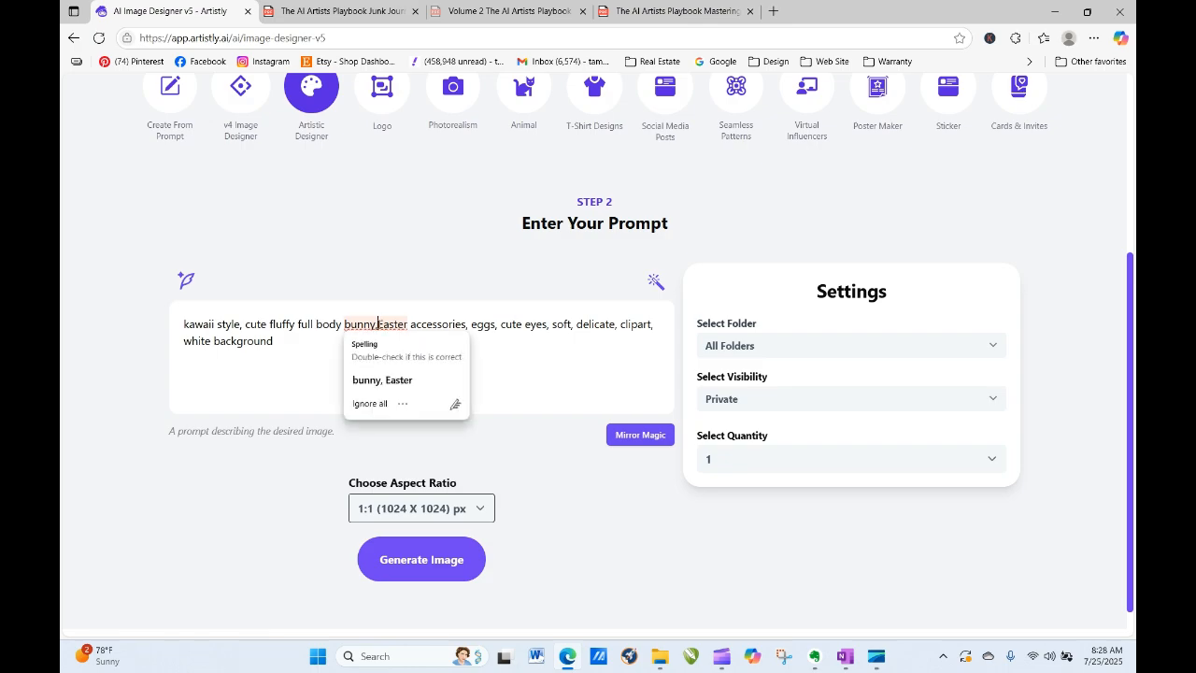
left_click(369, 377)
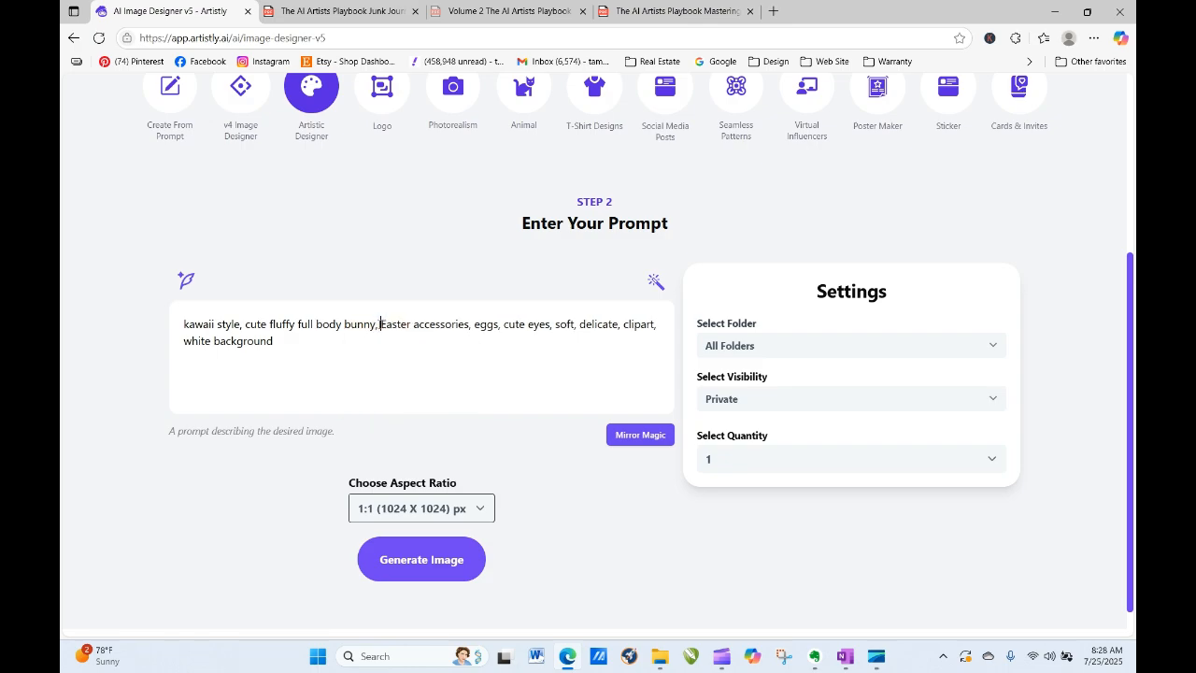
Step: Add "Watercolor, " to the beginning of the bunny prompt and generate the image at 1:1 (1024 X 1024) px
left_click(181, 323)
type("Watercolor")
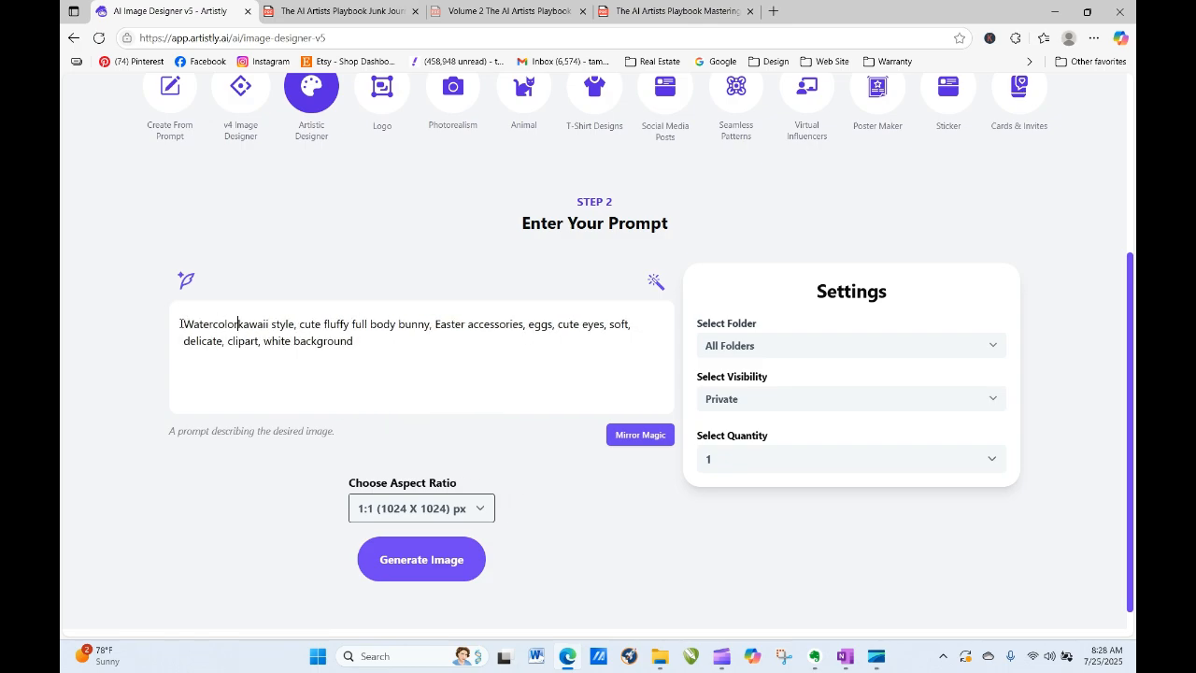
type(",")
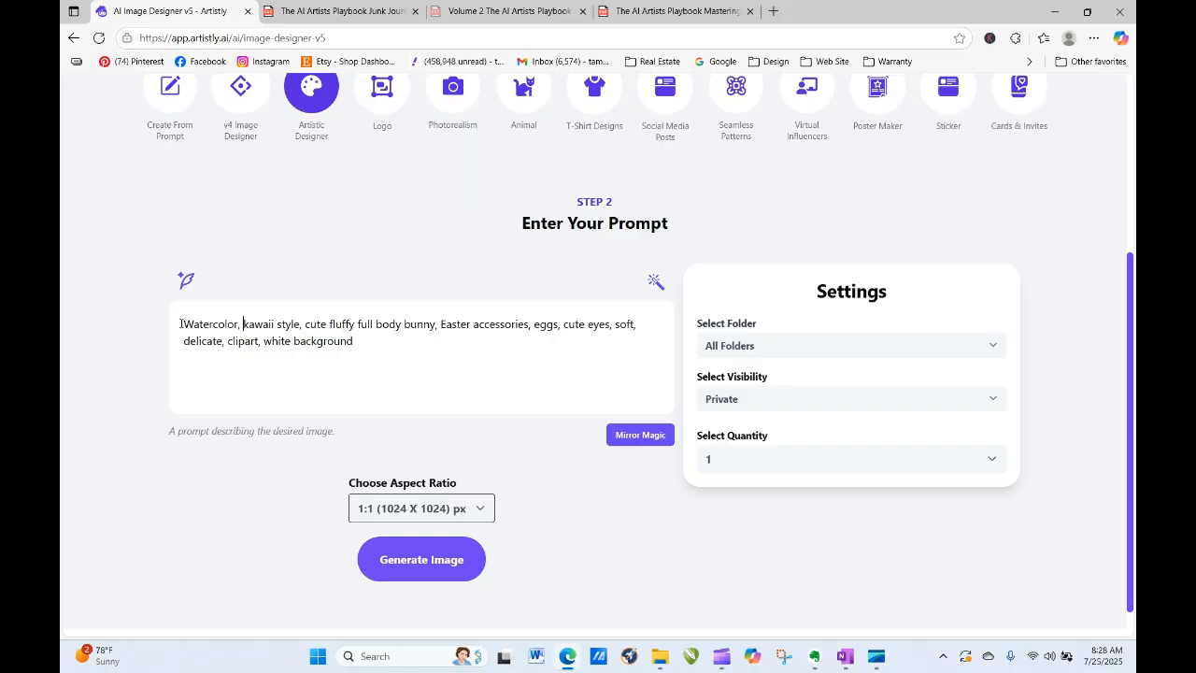
left_click(435, 563)
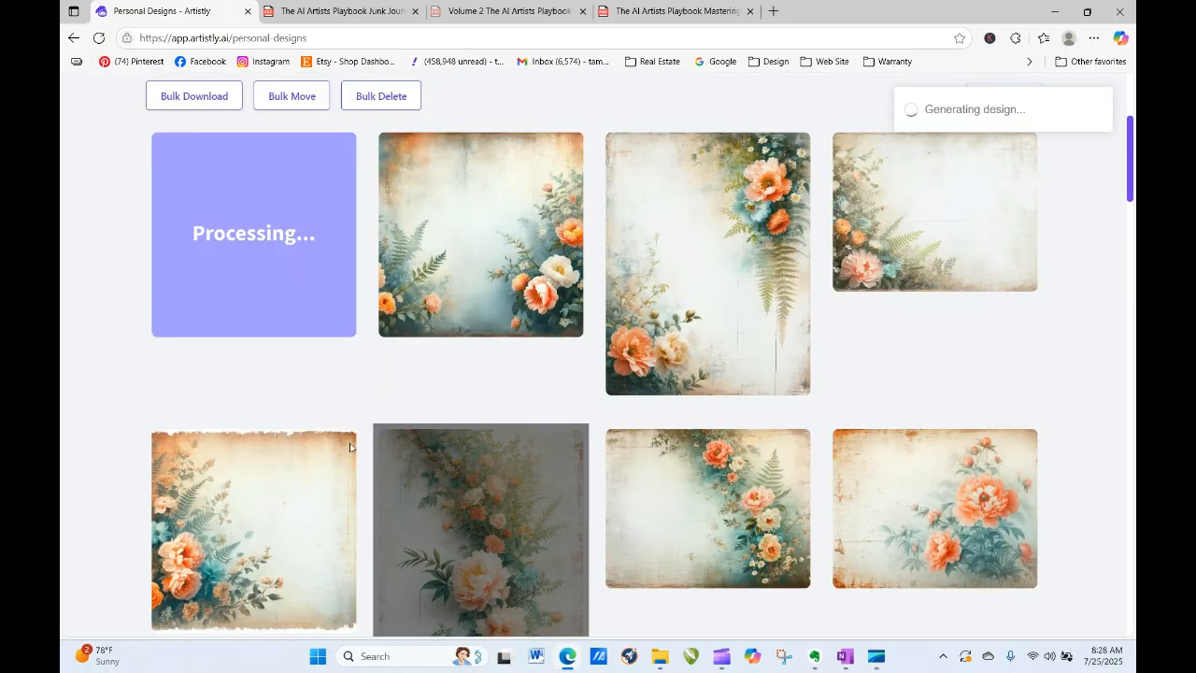
Step: Re-generate the processing watercolor Easter bunny design with the aspect ratio set to 2:3 (832 X 1216) px
left_click(226, 237)
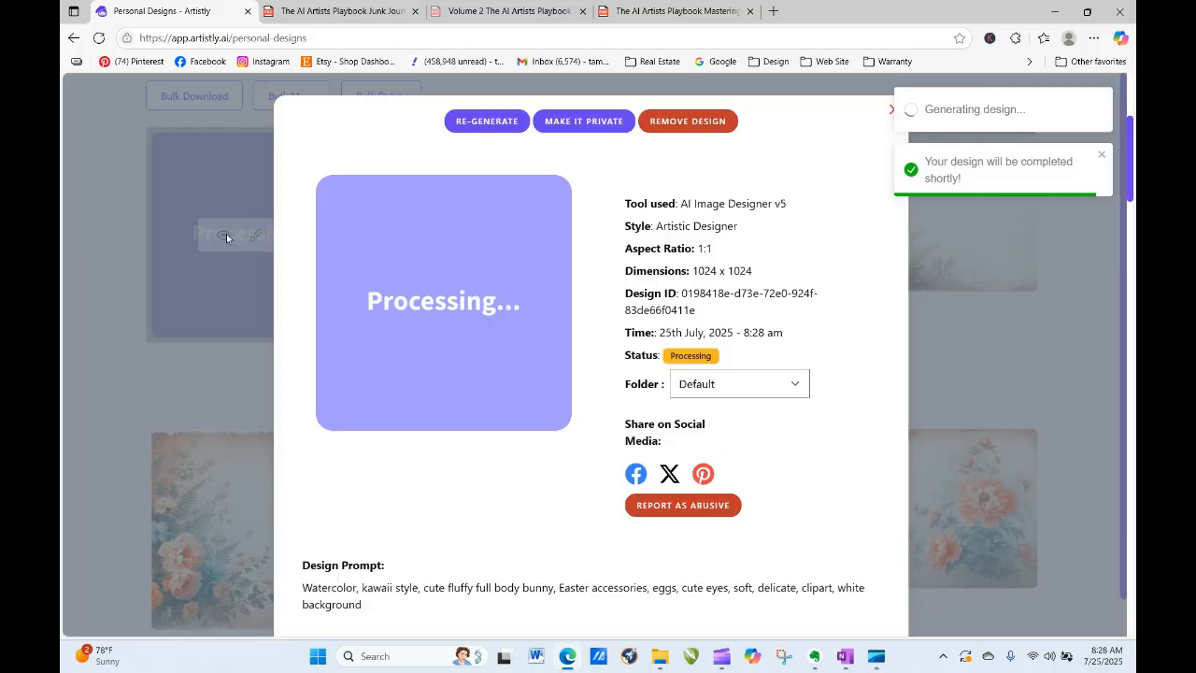
left_click(485, 121)
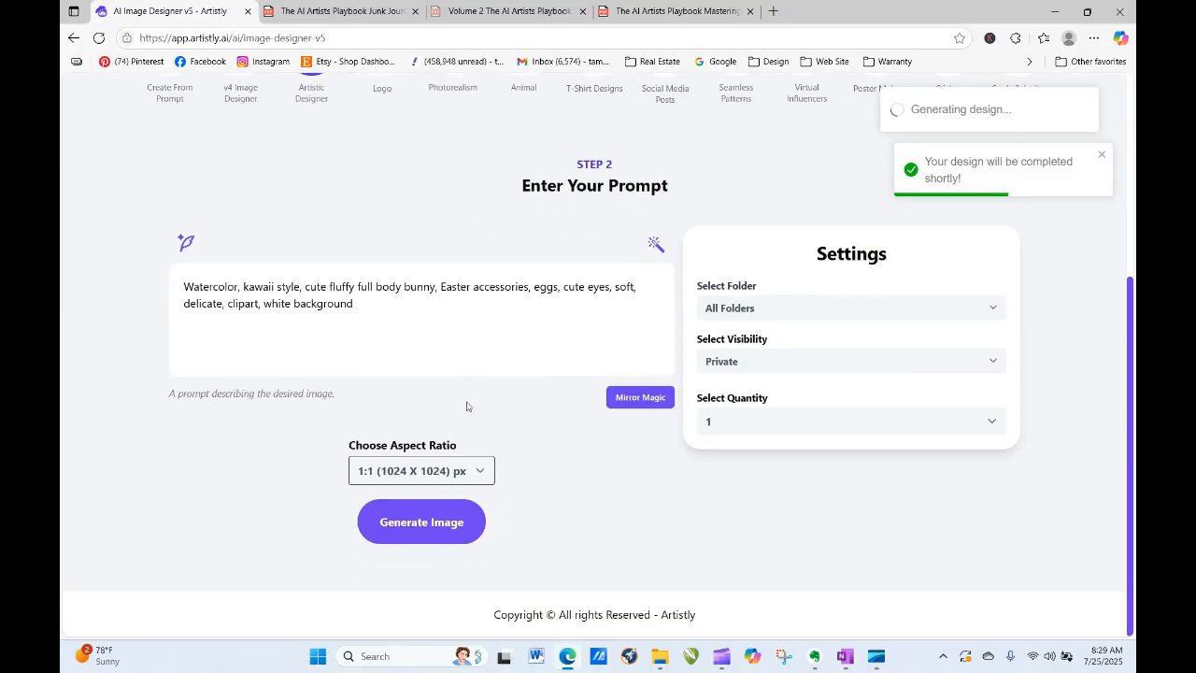
left_click(439, 470)
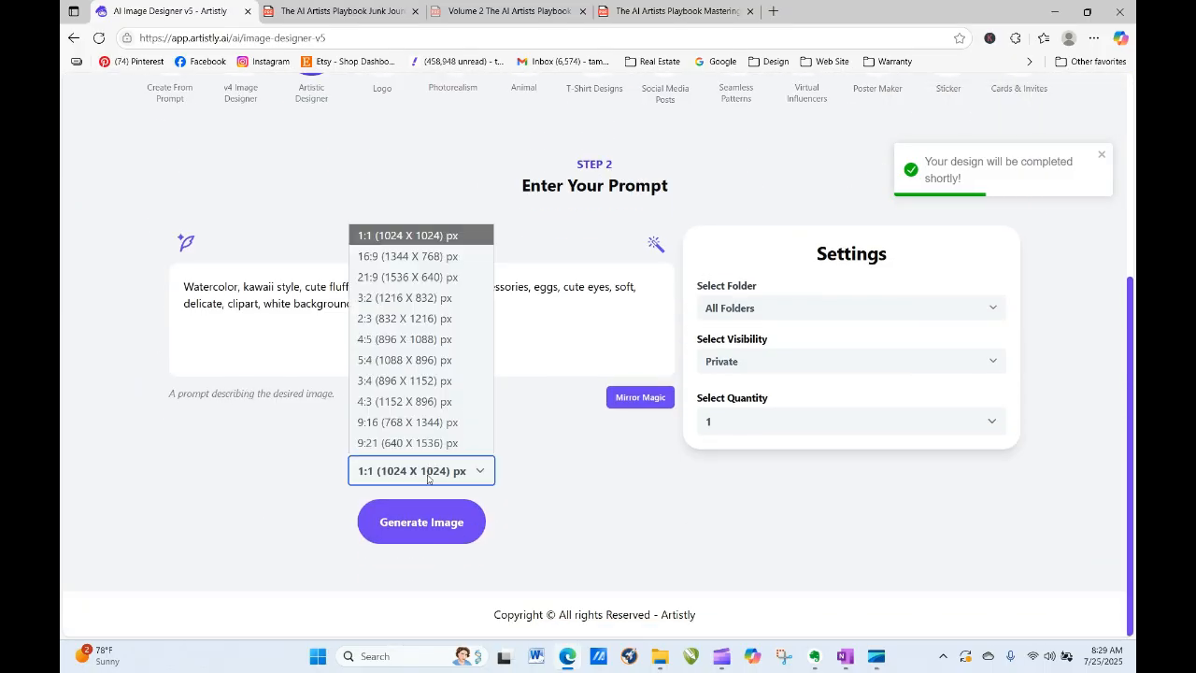
left_click(418, 319)
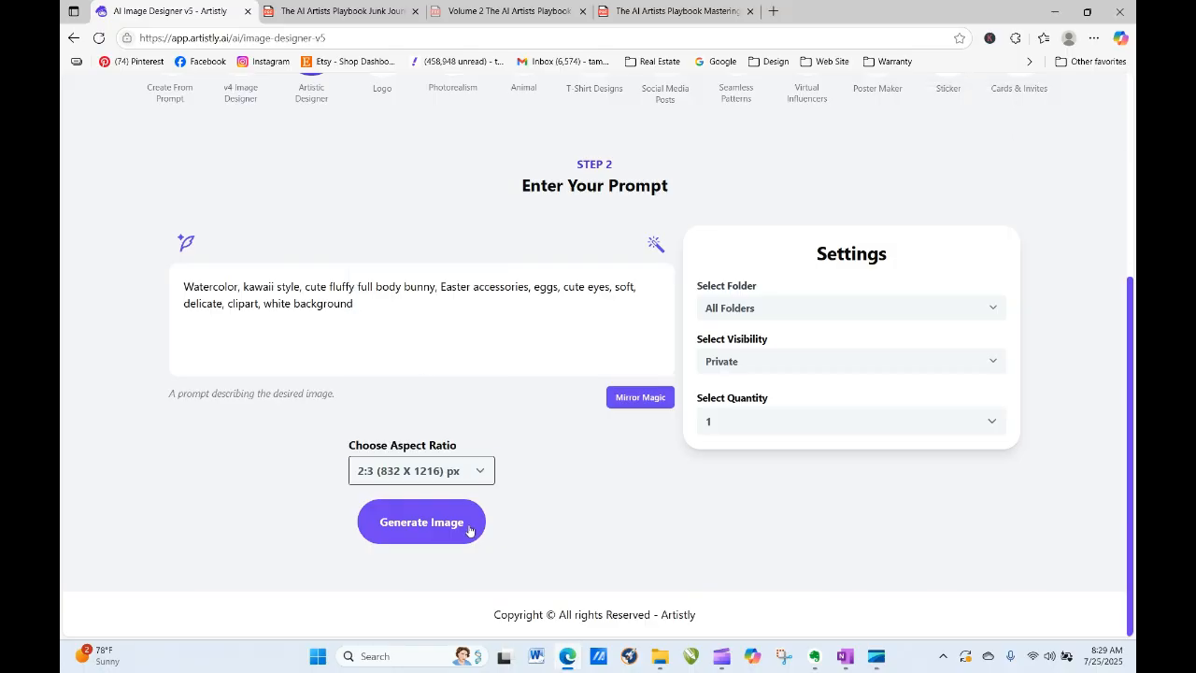
left_click(469, 530)
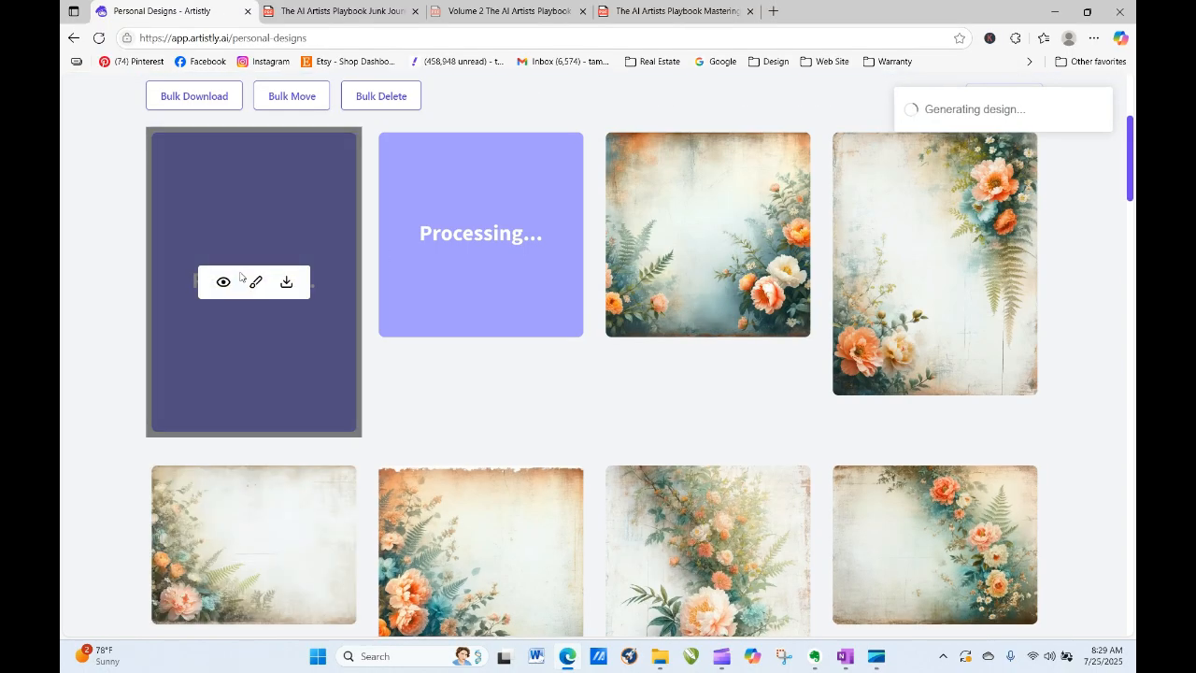
Step: Re-generate the newest Easter bunny design at 3:4 (896 X 1152) px and refresh the personal designs
left_click(224, 283)
left_click(491, 122)
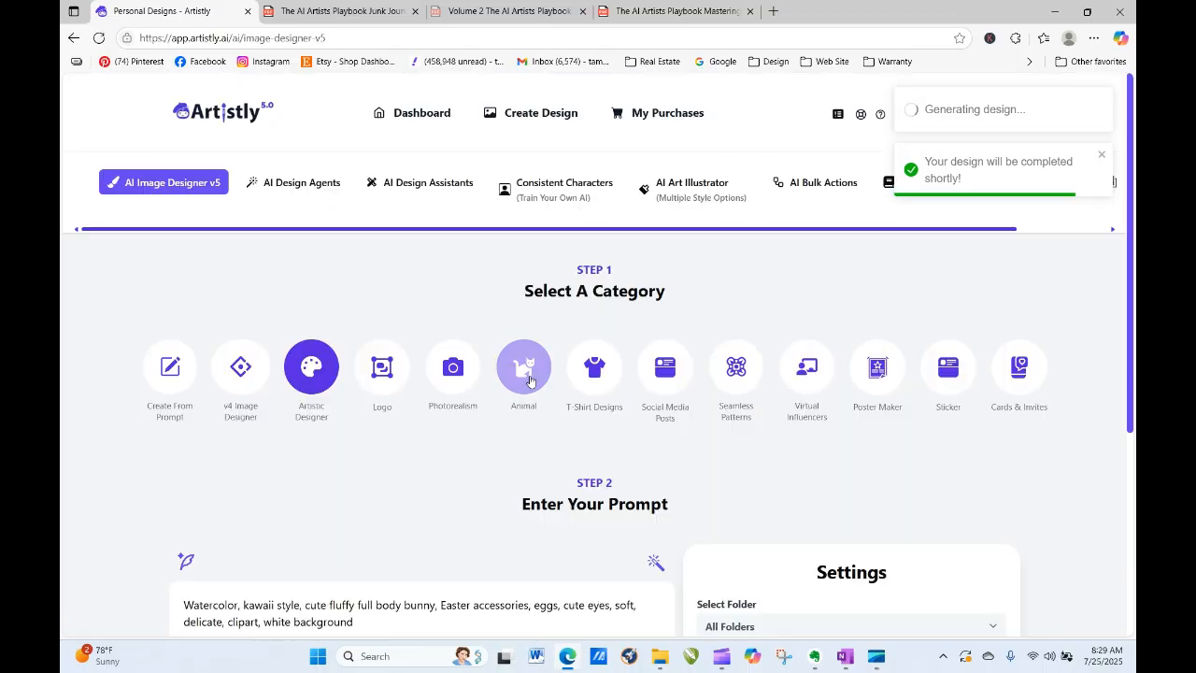
left_click(405, 471)
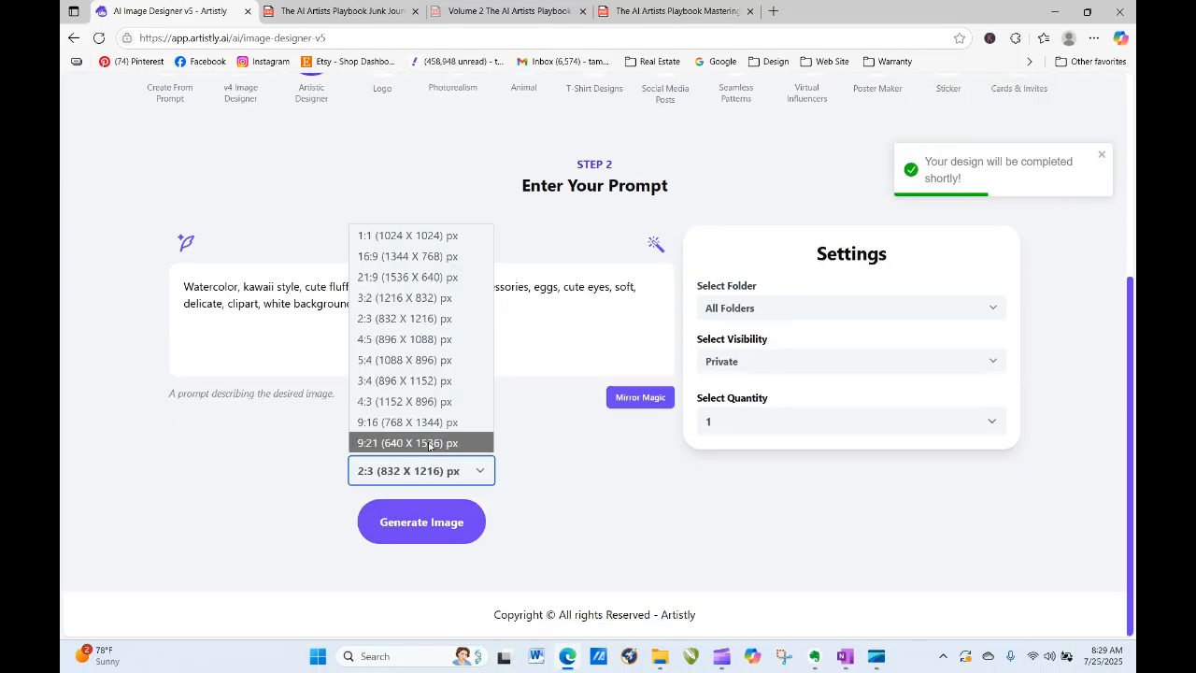
left_click(435, 380)
left_click(451, 528)
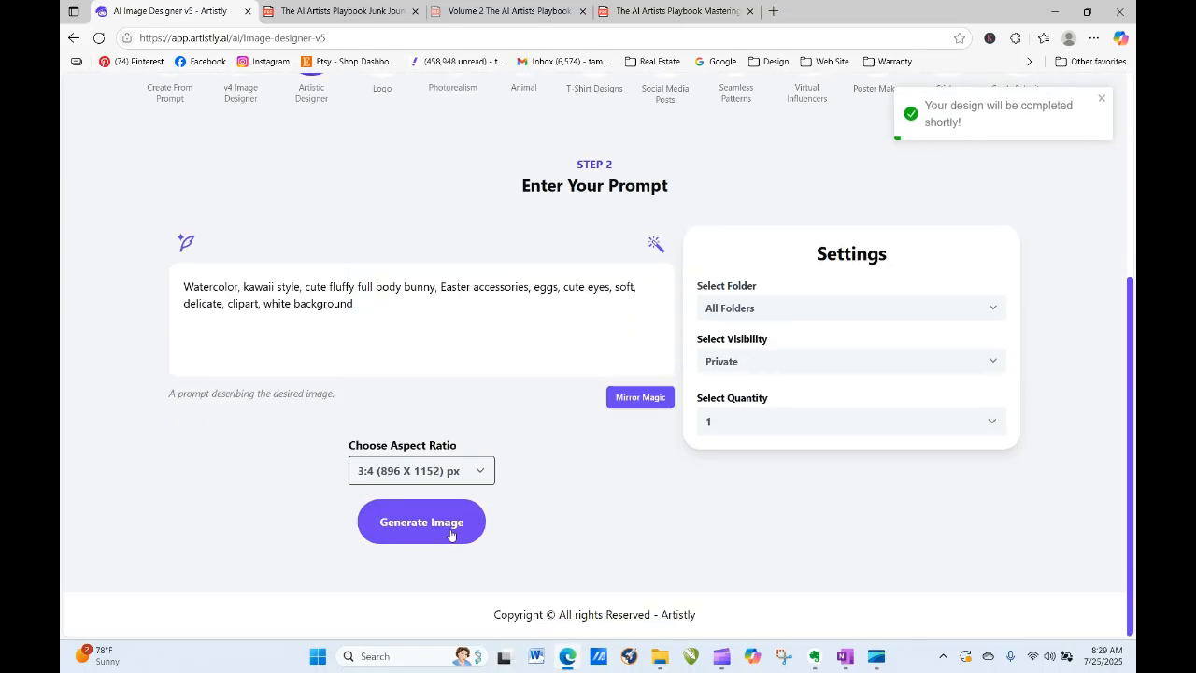
left_click(99, 38)
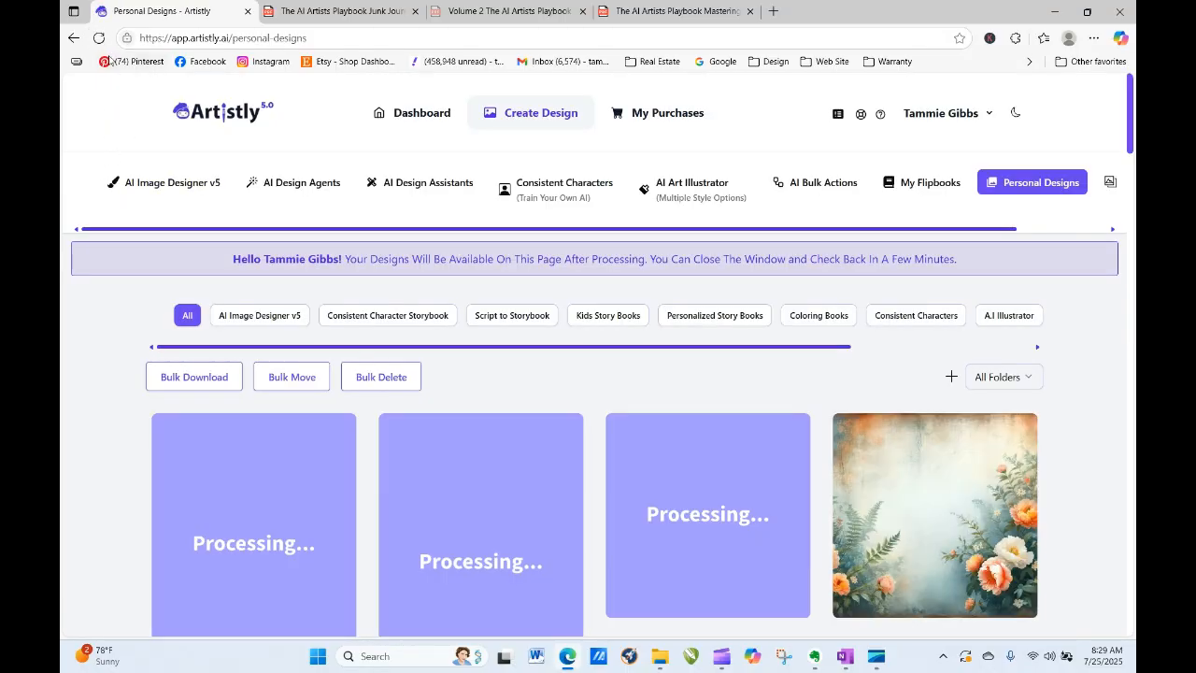
left_click(99, 38)
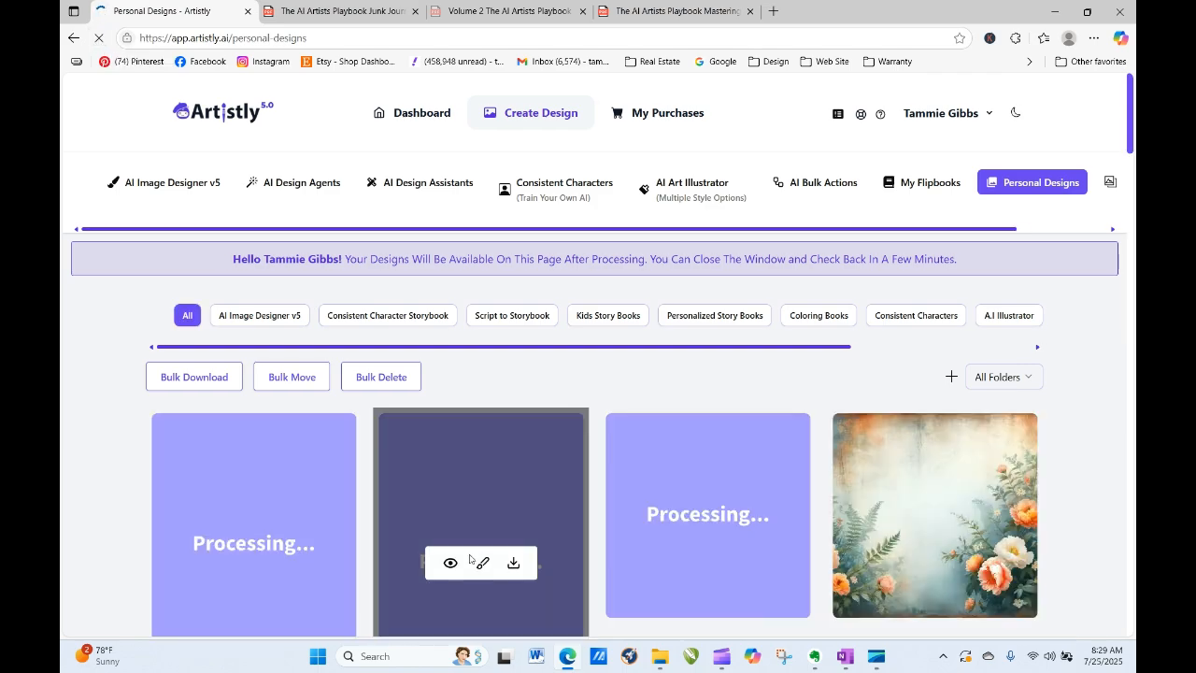
Step: Open the 2:3 Easter bunny design for re-generation and replace "Easter" with "Christmas" in its prompt
left_click(450, 563)
left_click(483, 121)
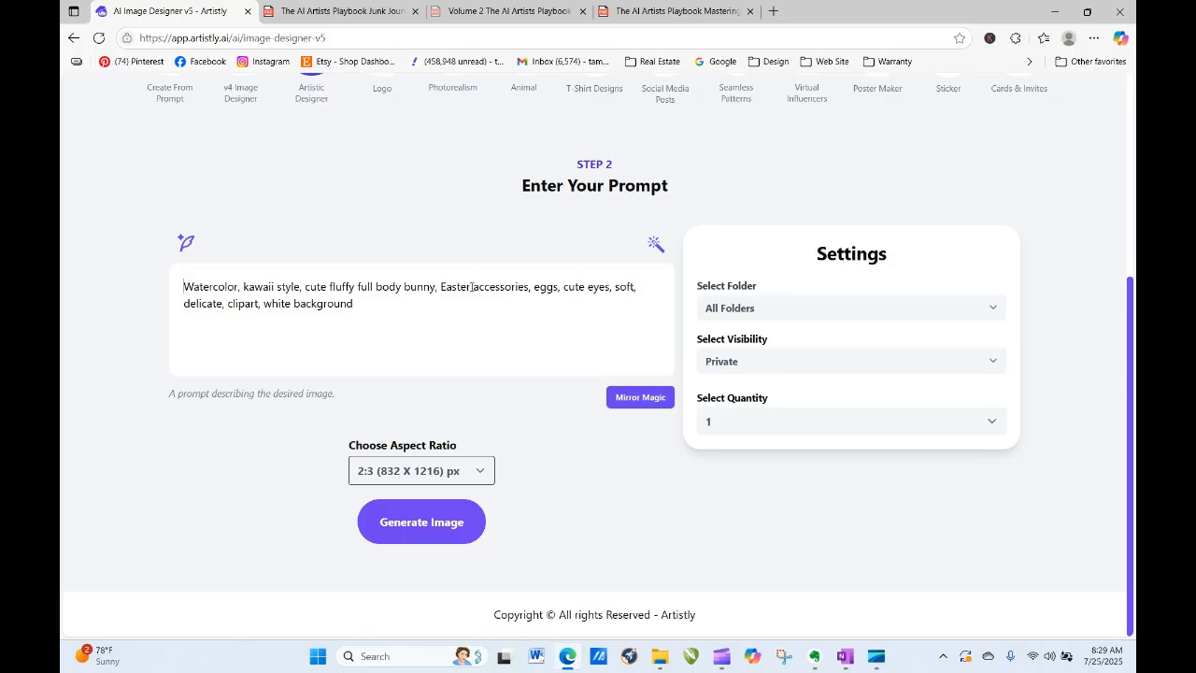
left_click_drag(470, 286, 443, 287)
type("Christmas")
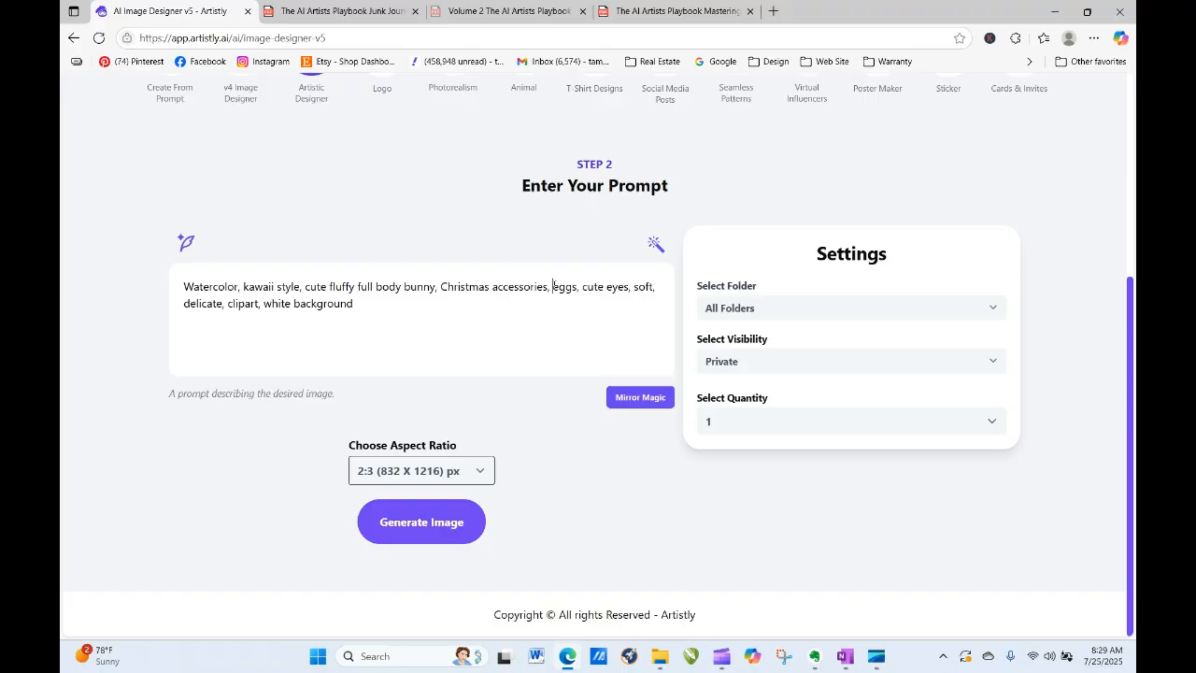
Step: Replace "eggs," in the prompt with "Tree, wrapped gifts," and generate the Christmas bunny image at 2:3
left_click_drag(553, 286, 580, 286)
type("Tree,")
key("Delete")
type("p")
key("BackSpace")
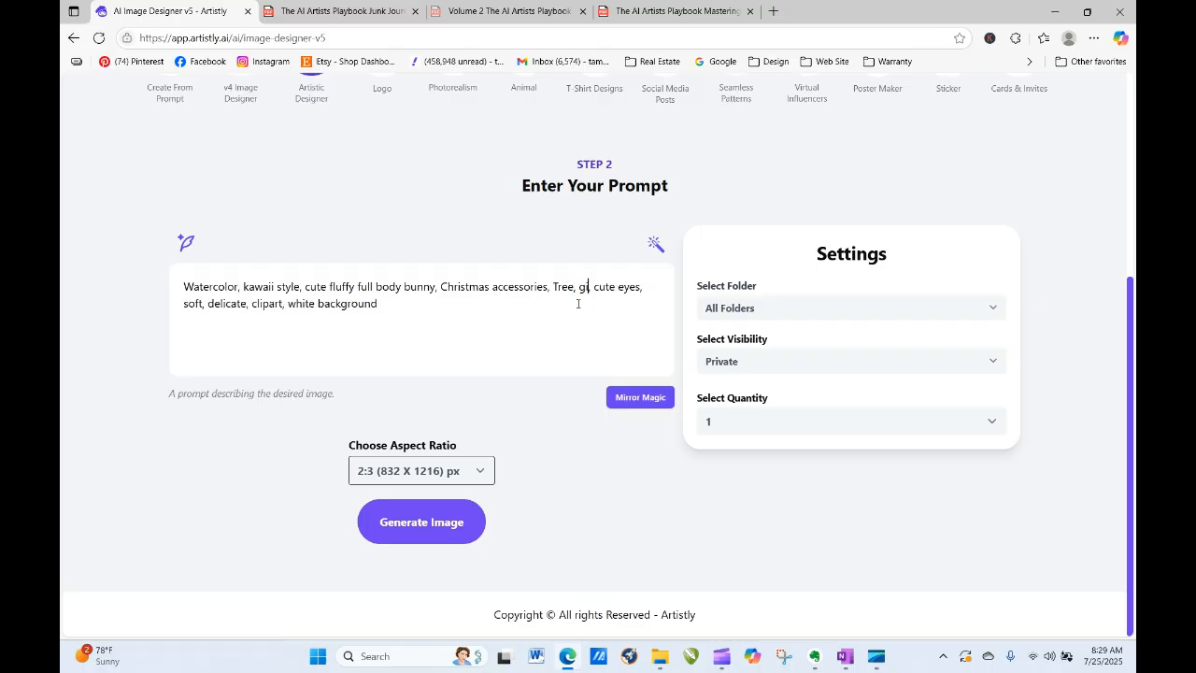
type("wrapped gifts,")
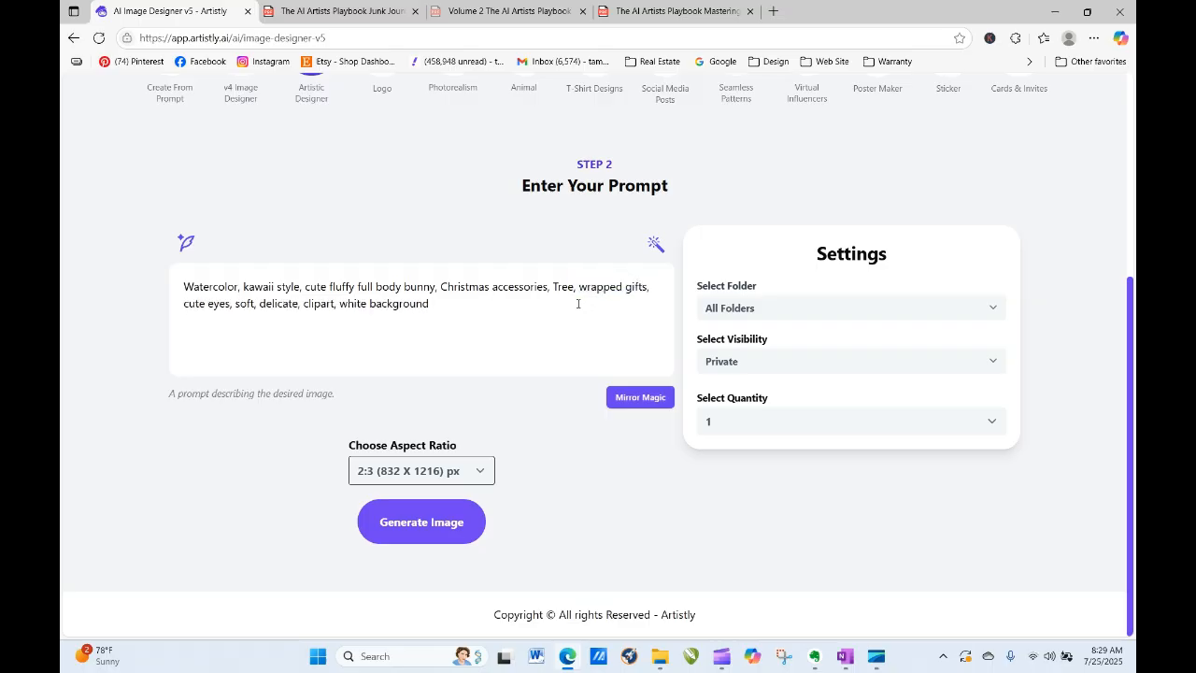
left_click(418, 522)
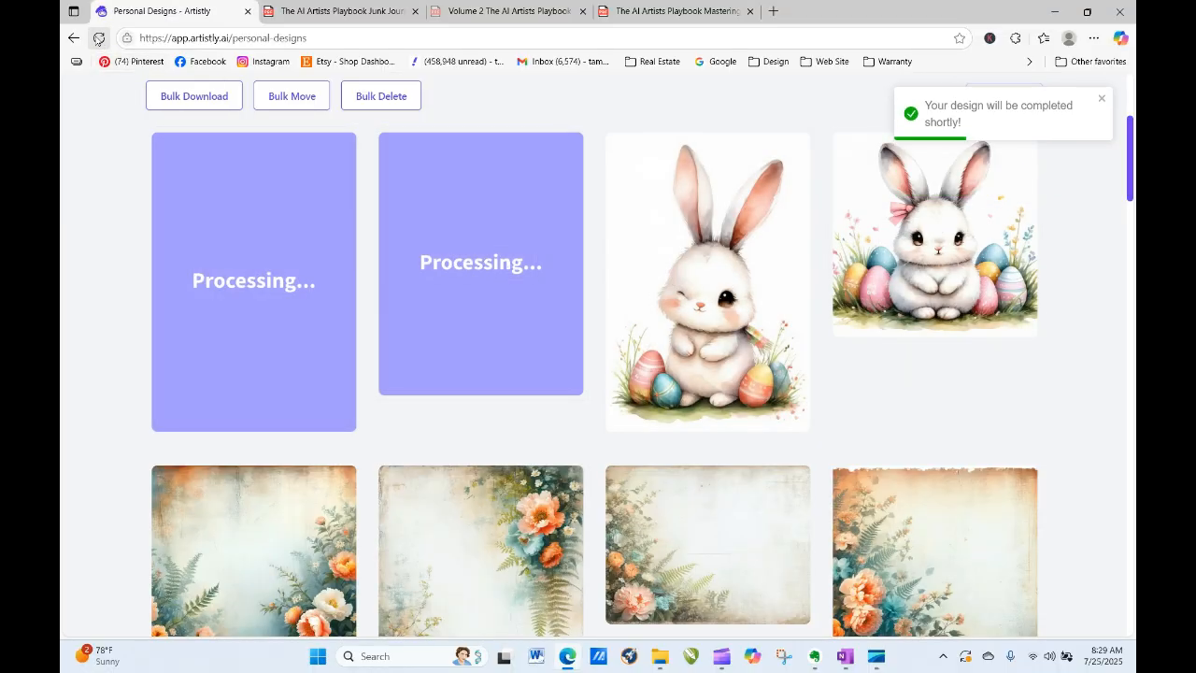
Step: Refresh the personal designs and look over the finished Easter bunnies while the Christmas bunny is processing
left_click(98, 38)
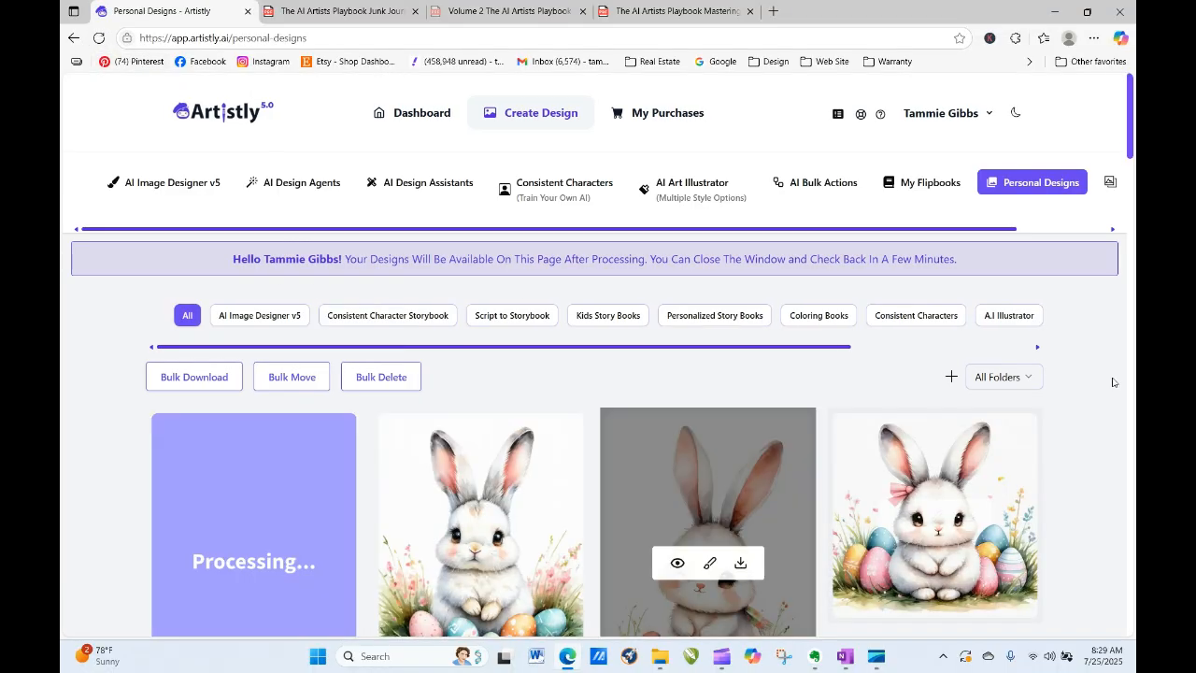
left_click_drag(1132, 136, 1133, 161)
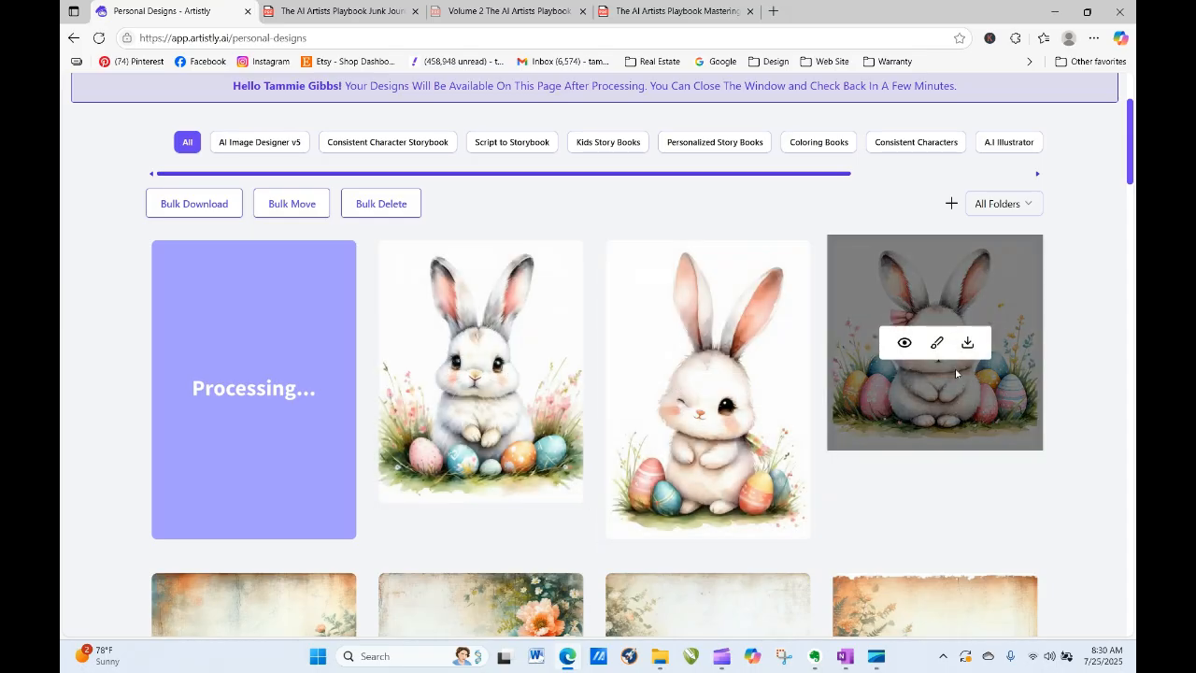
left_click(98, 37)
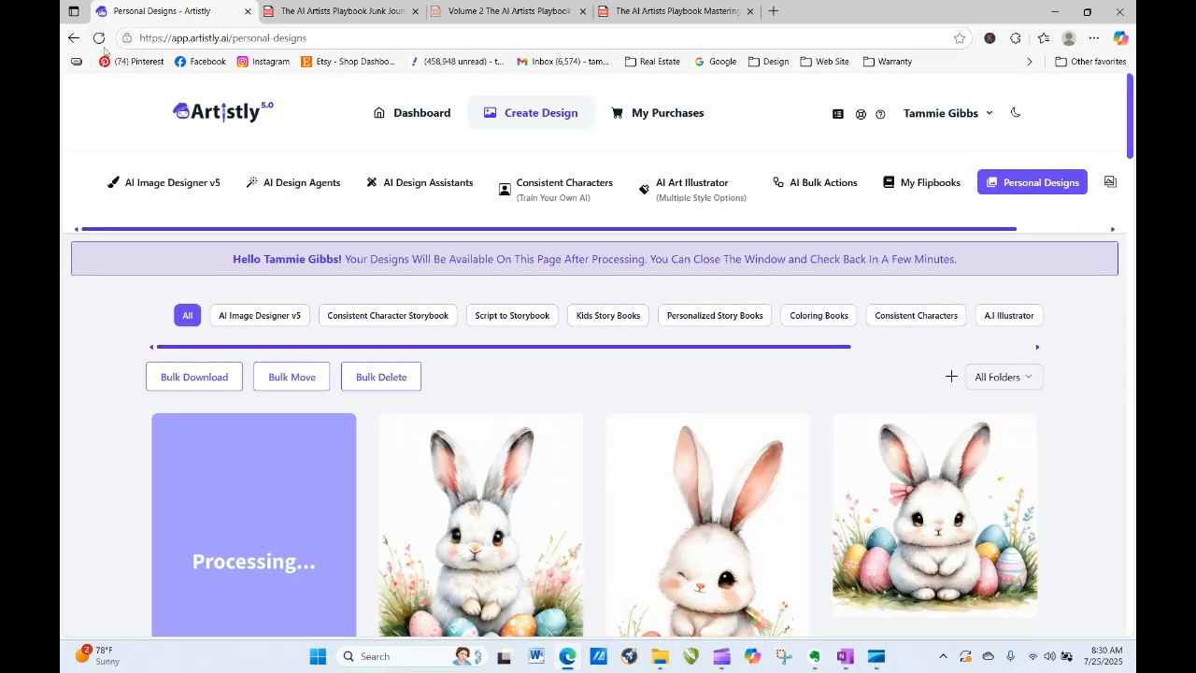
left_click(98, 38)
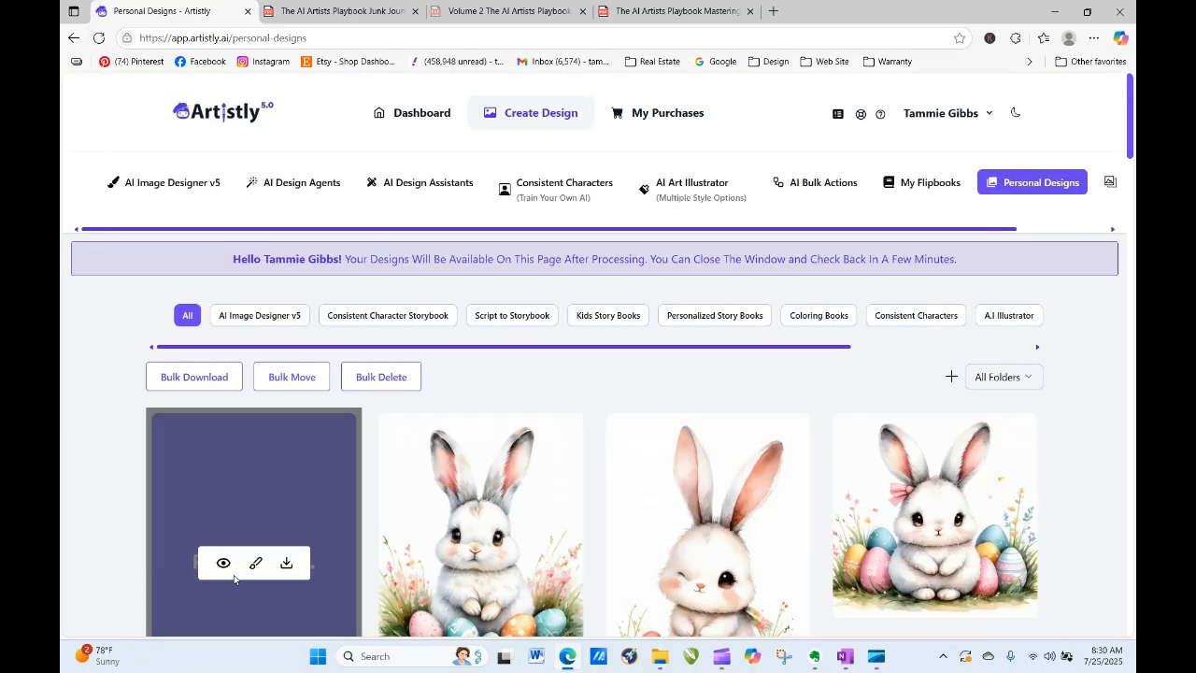
Step: Re-generate the Christmas bunny design with the aspect ratio set to 1:1 (1024 X 1024) px
left_click(224, 563)
left_click(501, 121)
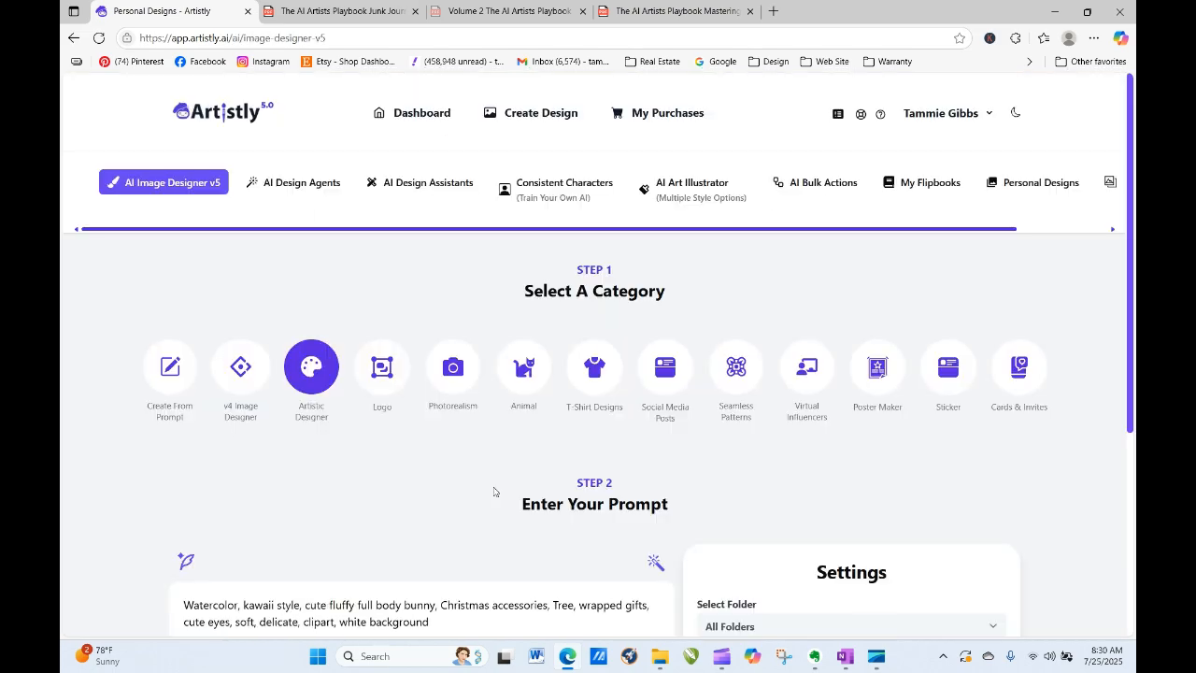
left_click(449, 470)
key("Up")
key("Up")
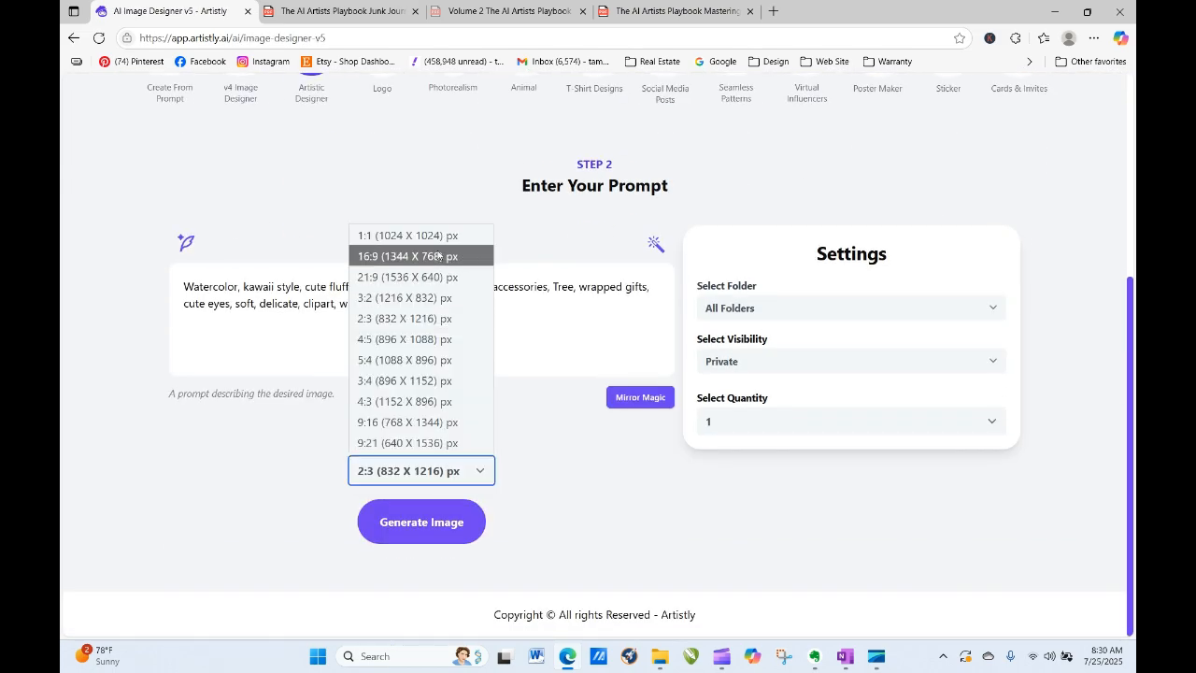
key("Return")
left_click(442, 518)
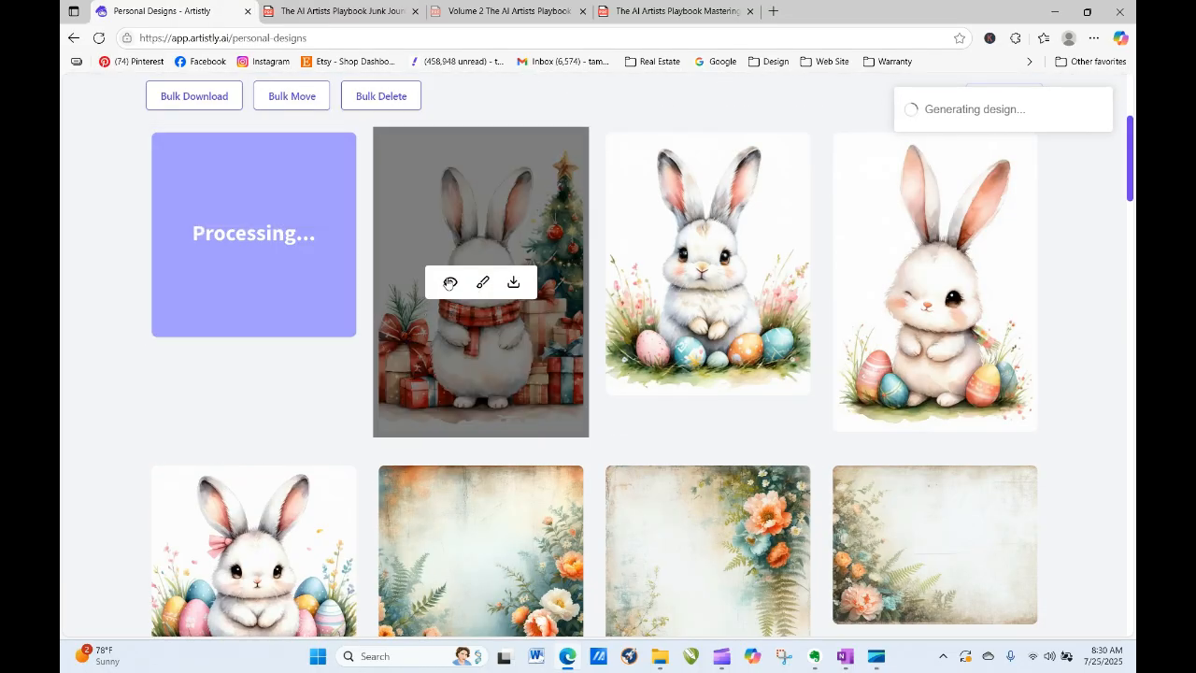
Step: View and close the details of the 2:3 Christmas bunny, and refresh the personal designs repeatedly to check on the square version
left_click(449, 282)
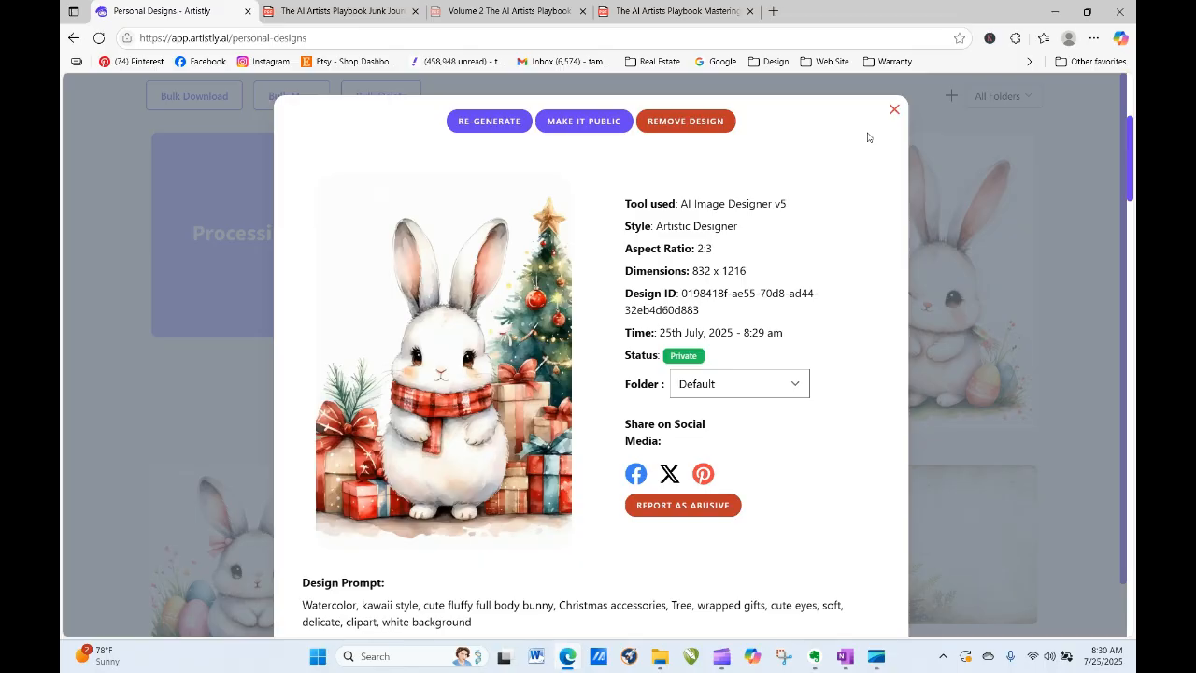
left_click(893, 111)
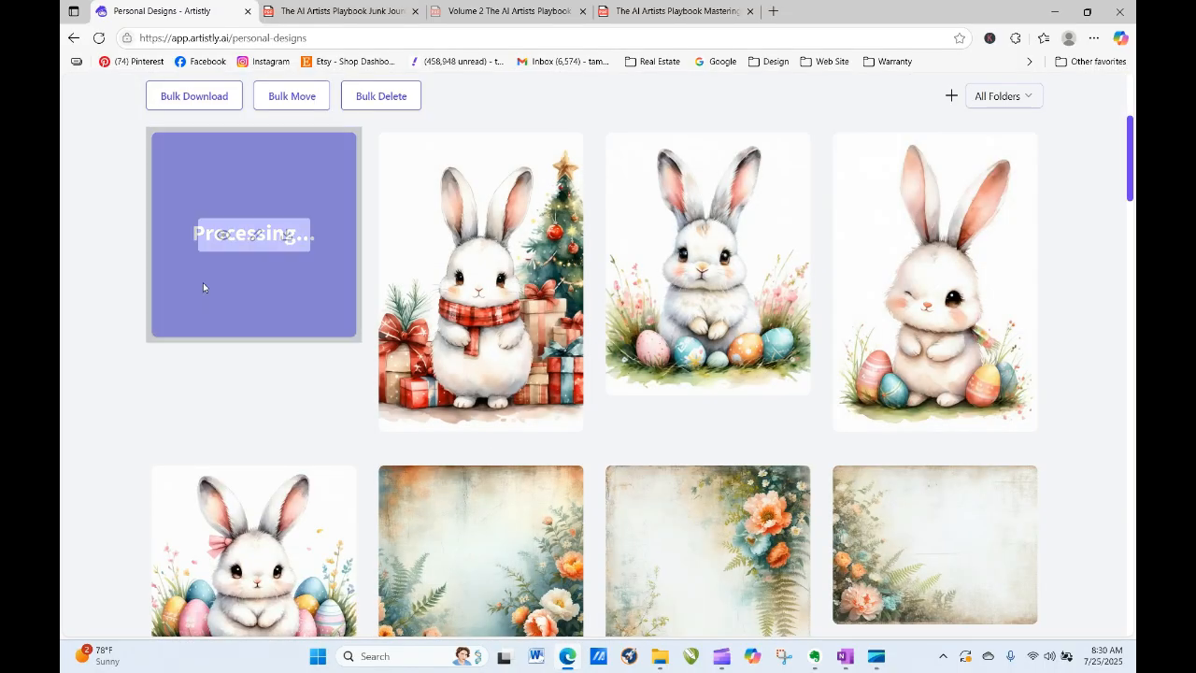
left_click(101, 39)
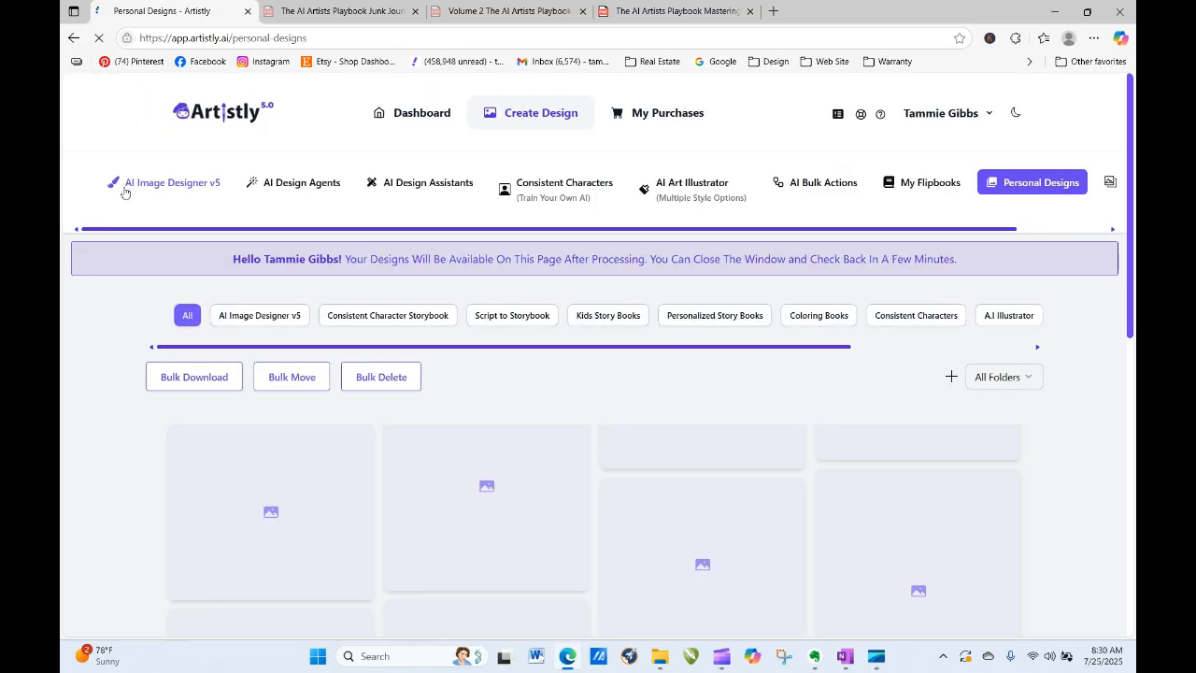
left_click(99, 39)
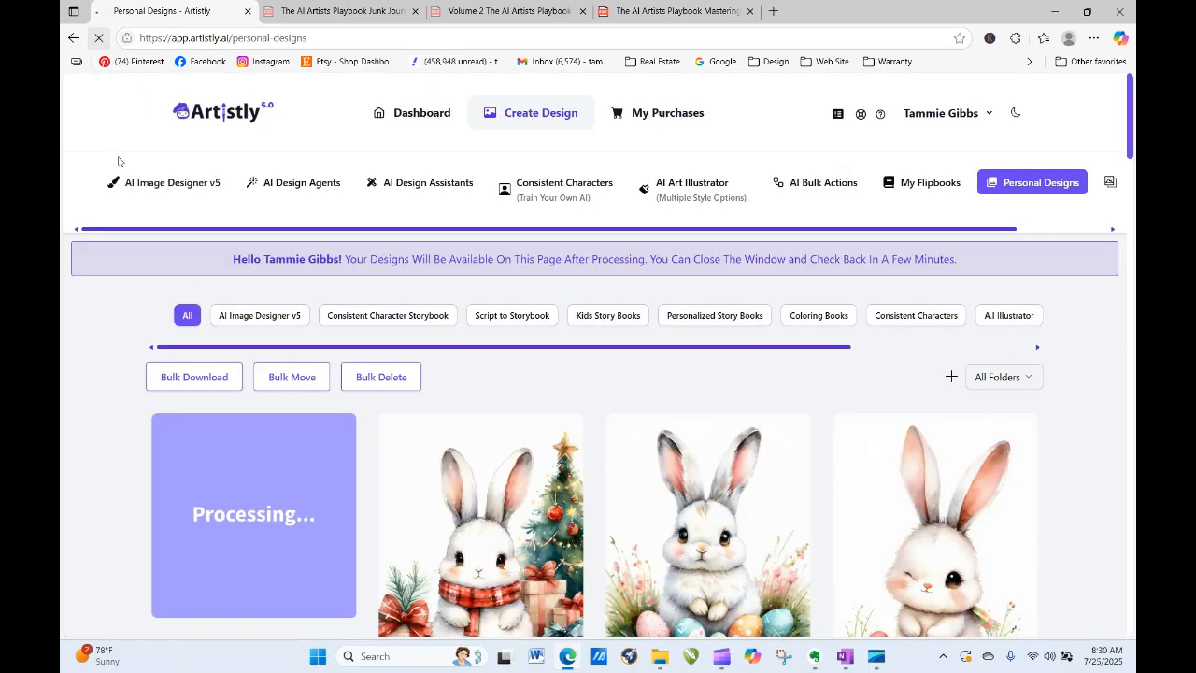
left_click(101, 39)
left_click(101, 39)
left_click(99, 38)
left_click(99, 39)
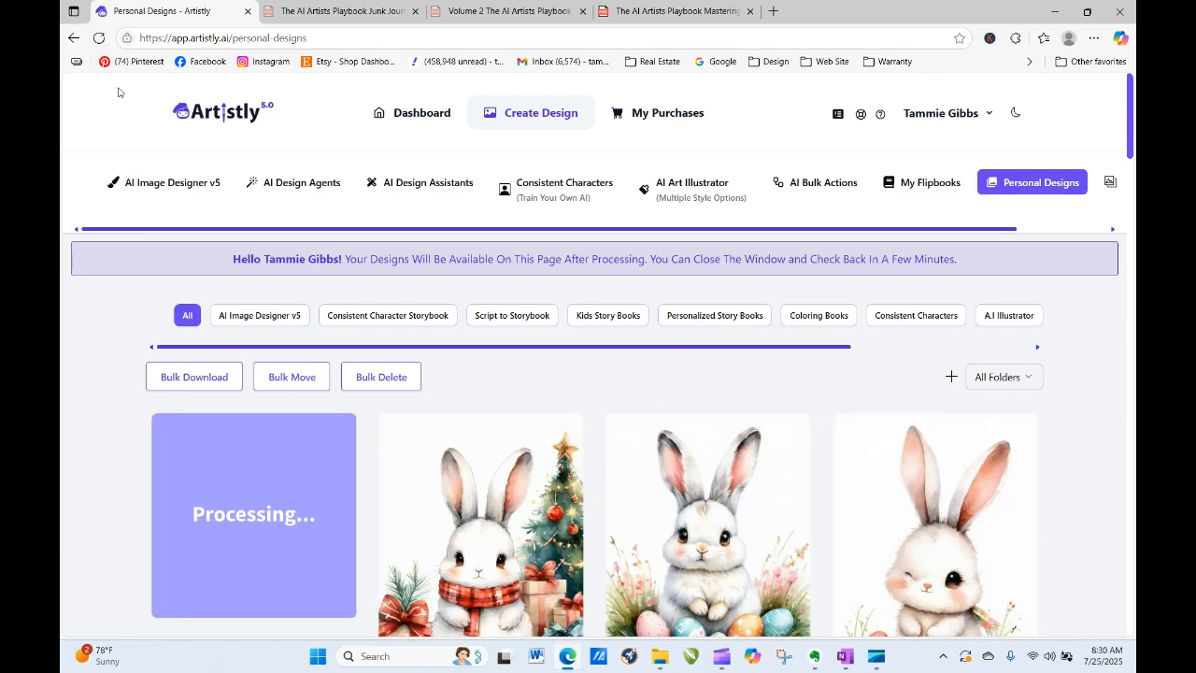
left_click(99, 38)
left_click(99, 38)
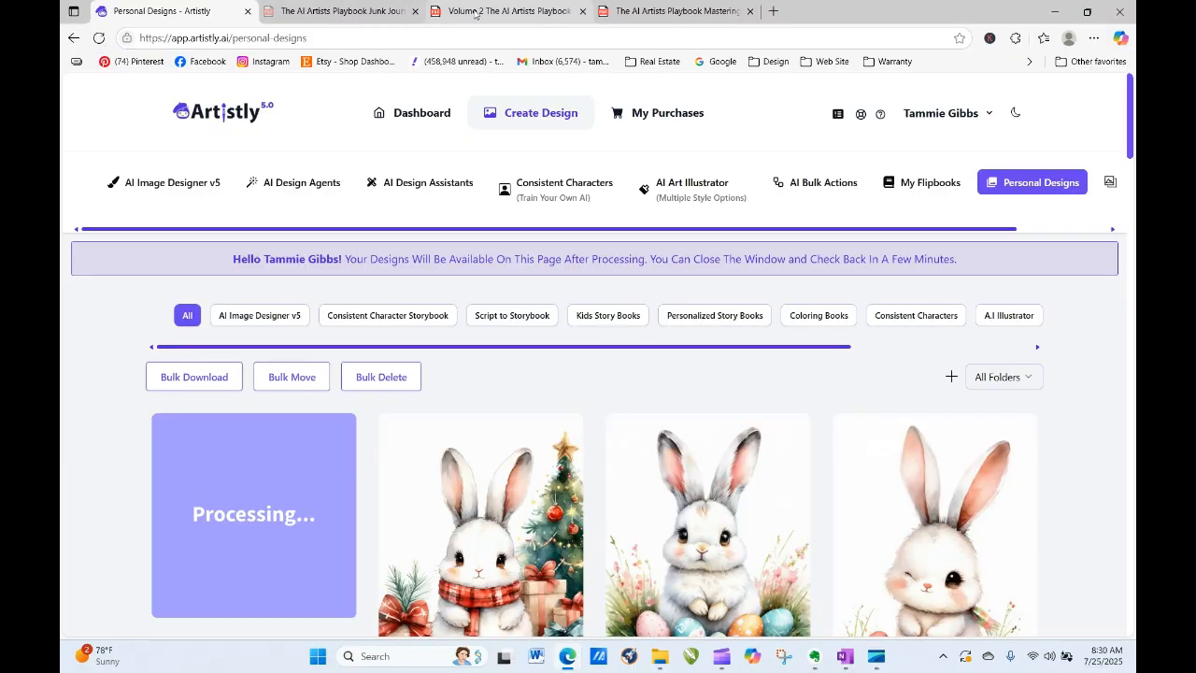
Step: Refresh the personal designs, and show the whole cover on page 1 of the Volume 3 AI Artist's Playbook PDF
left_click(99, 38)
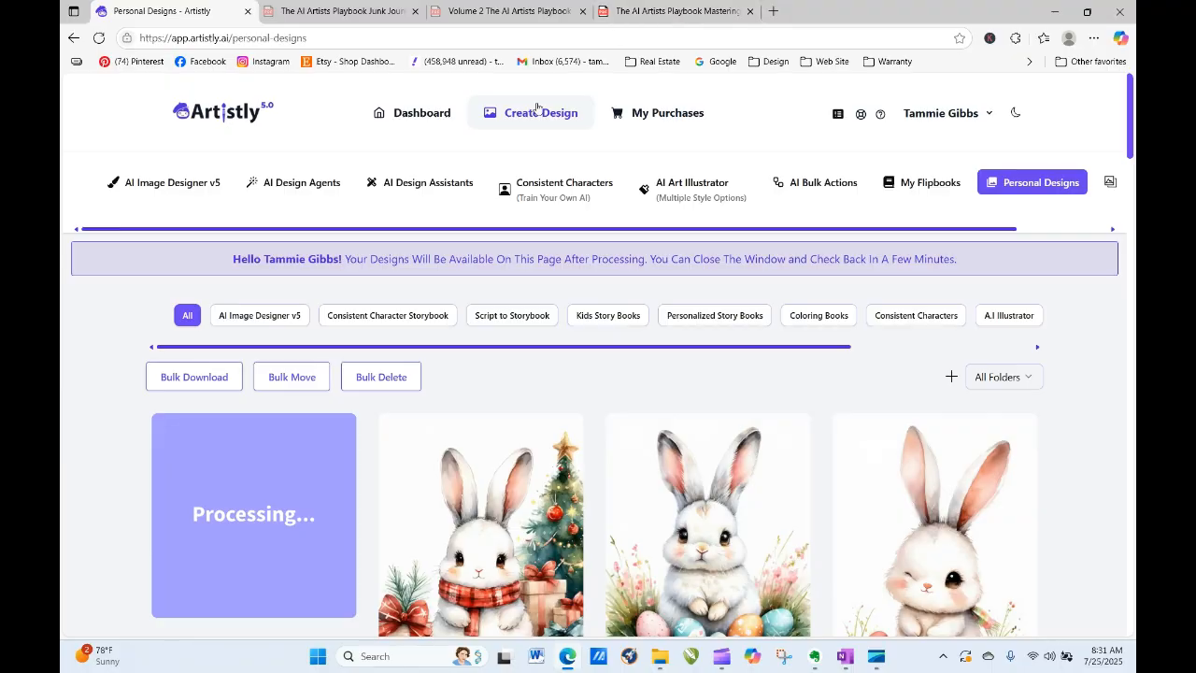
left_click(699, 12)
left_click(578, 87)
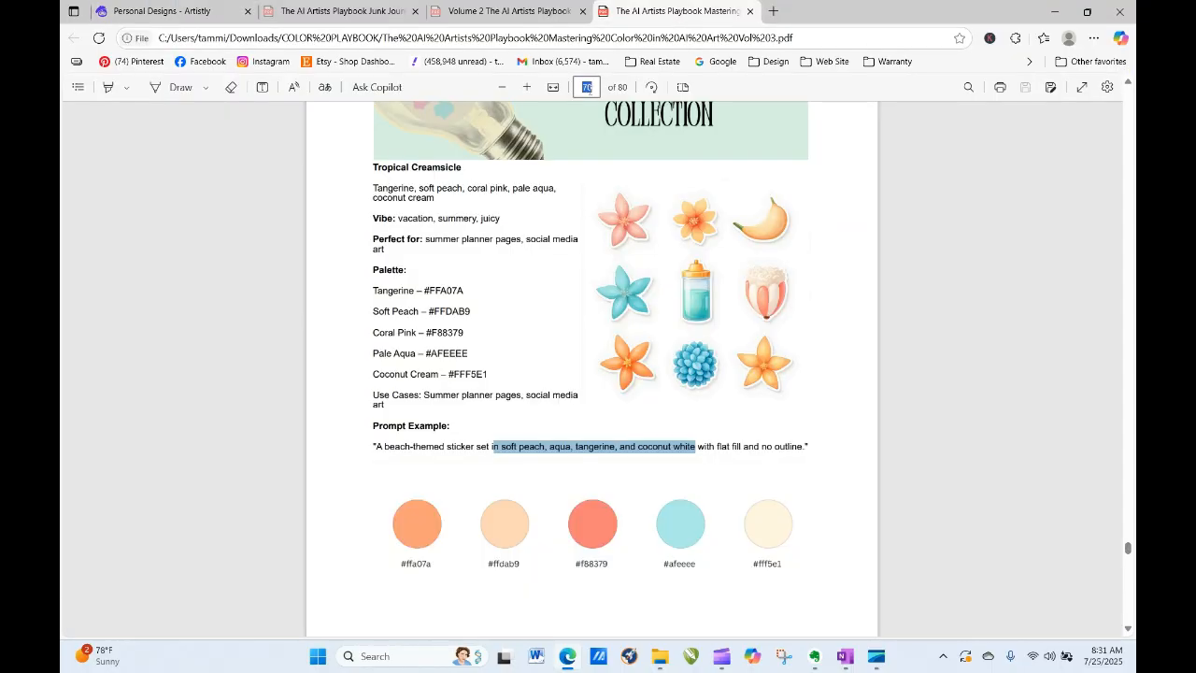
type("1")
key("Return")
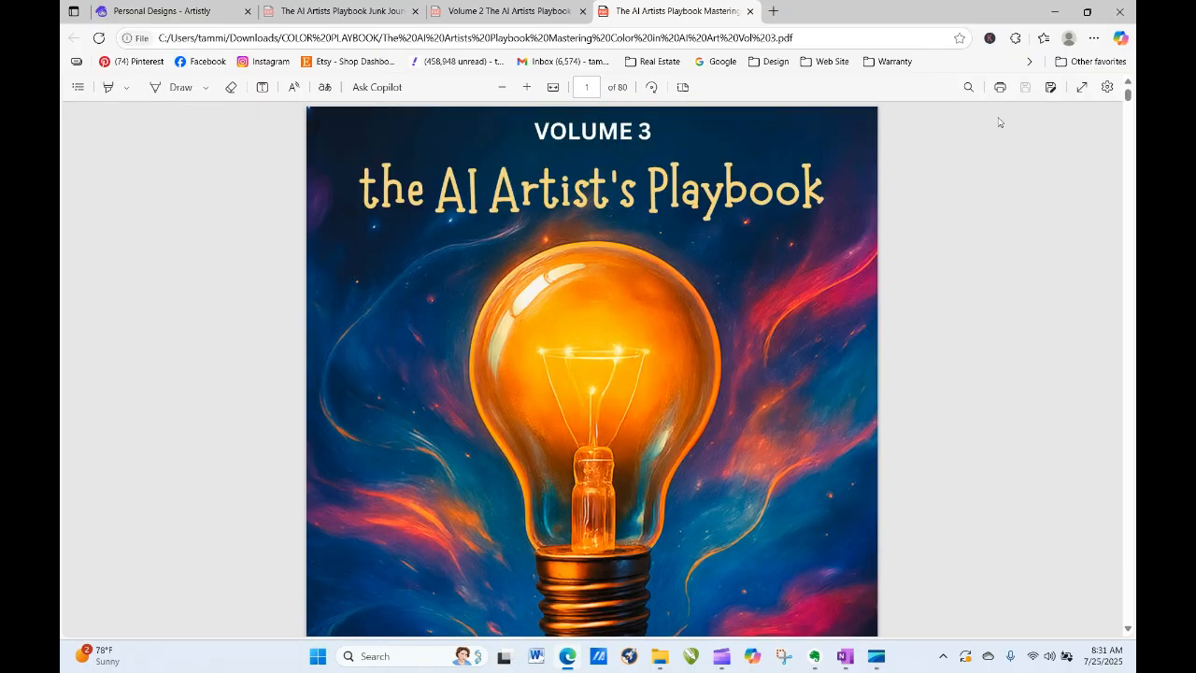
left_click(501, 87)
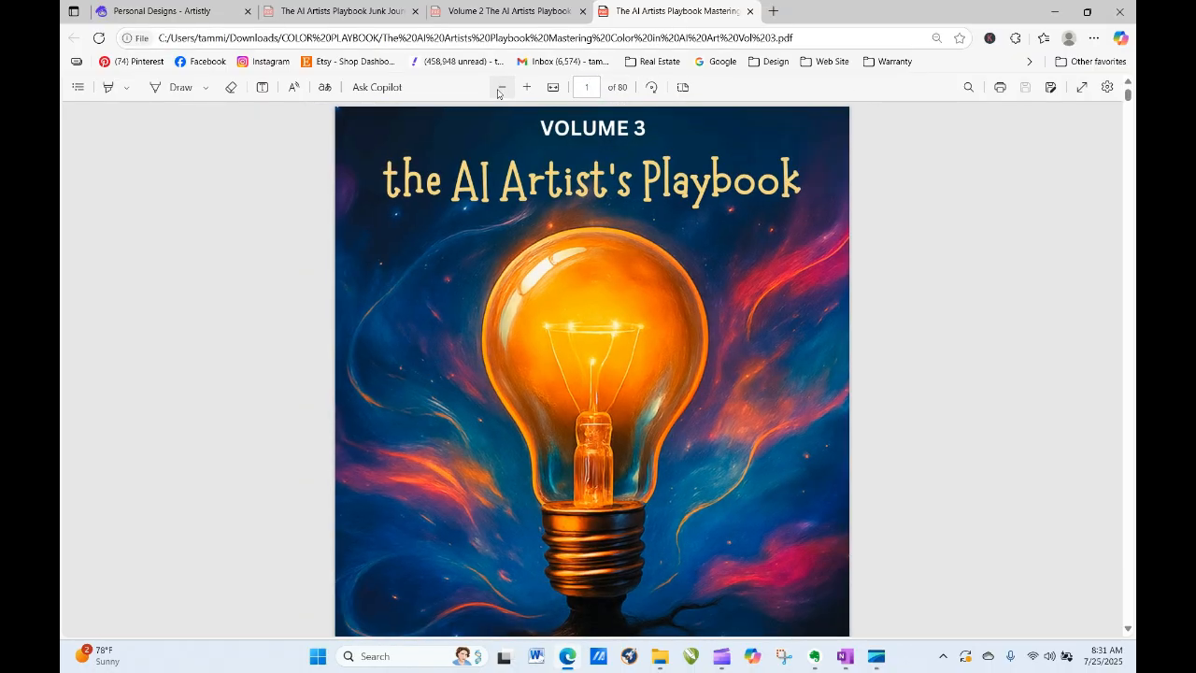
left_click(498, 89)
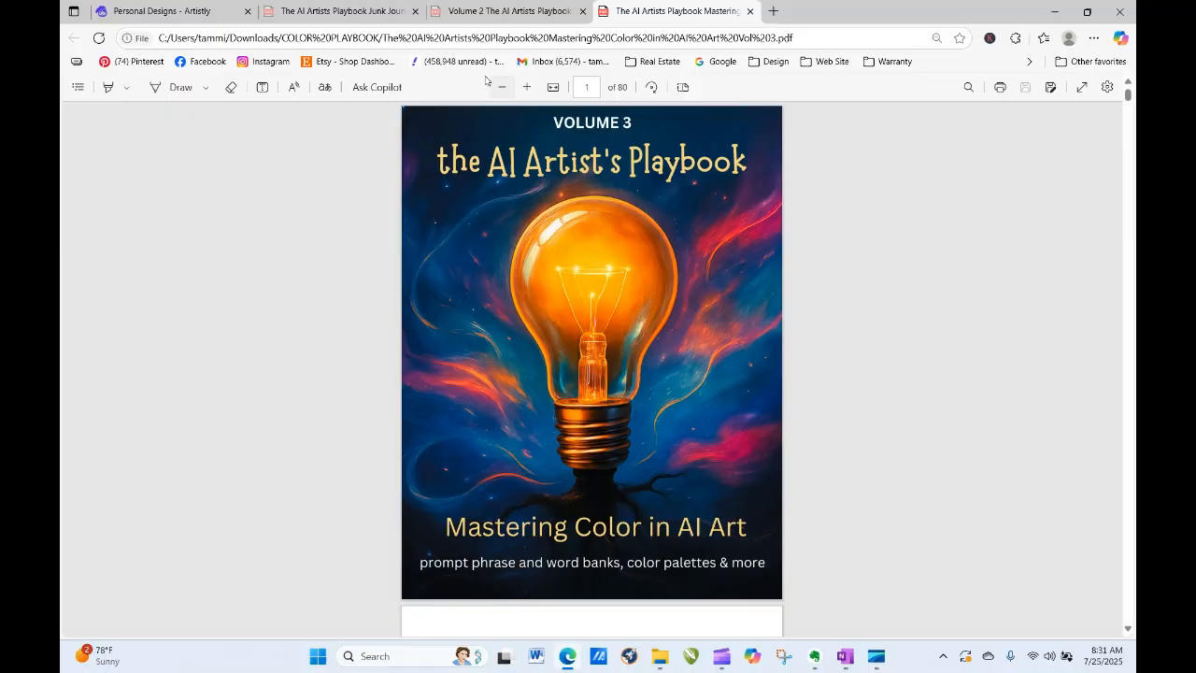
Step: Switch to the Volume 2 AI Artist's Playbook PDF and go to its cover on page 1
left_click(482, 13)
left_click(595, 85)
type("1")
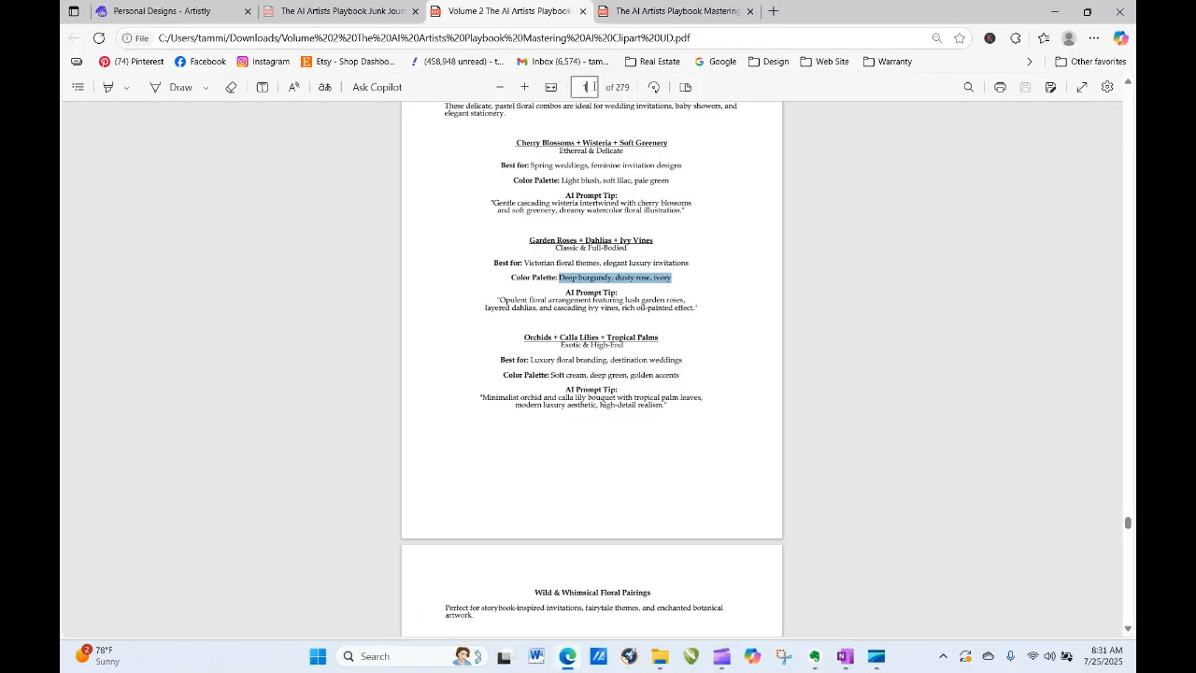
key("Return")
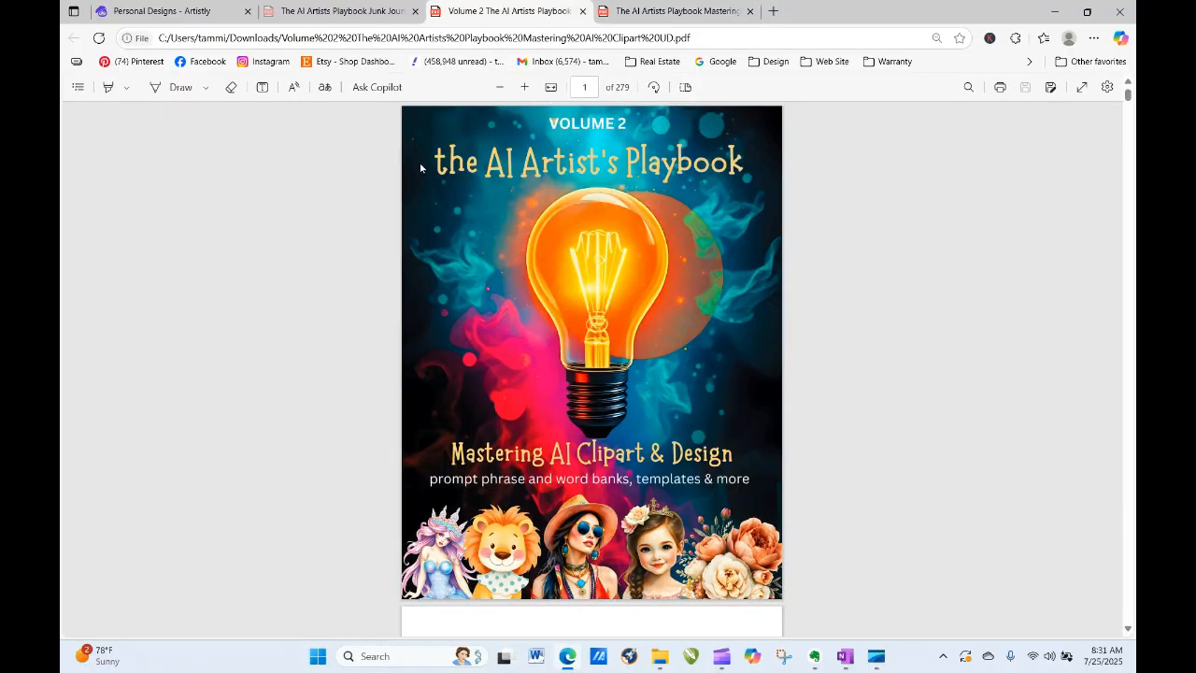
Step: Bring up page 1 of the Volume 4 Junk Journal Edition PDF and fit its full cover in view
left_click(344, 12)
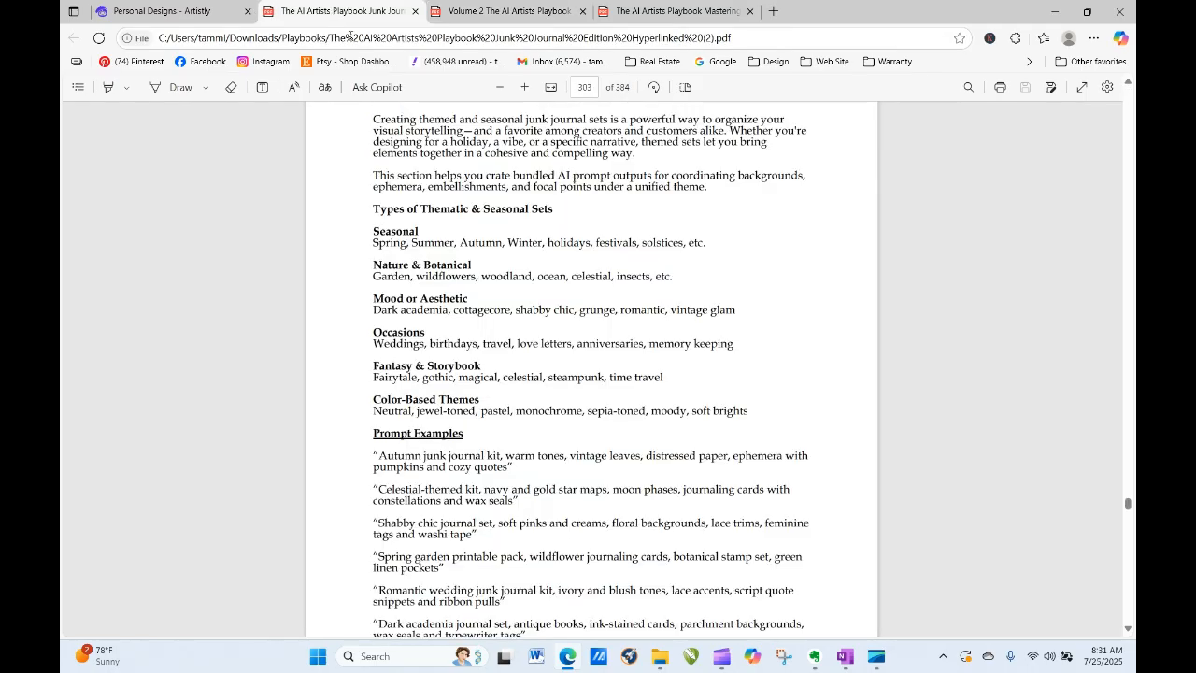
left_click(581, 86)
type("1")
key("Return")
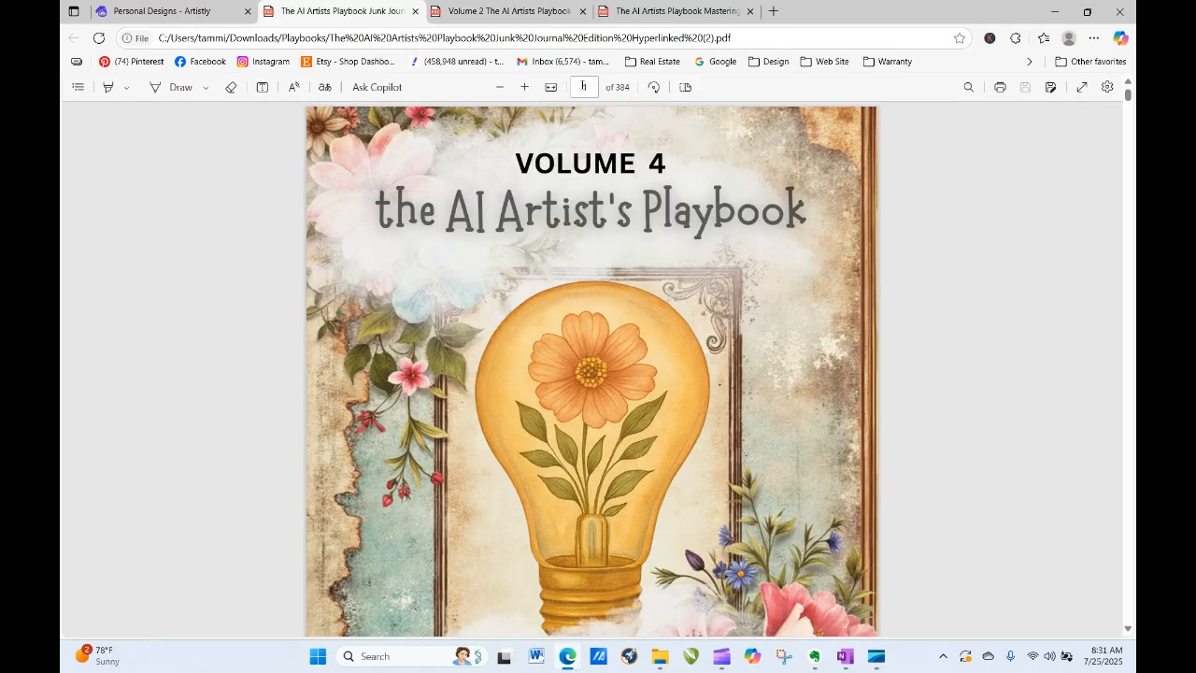
left_click(496, 88)
left_click(496, 88)
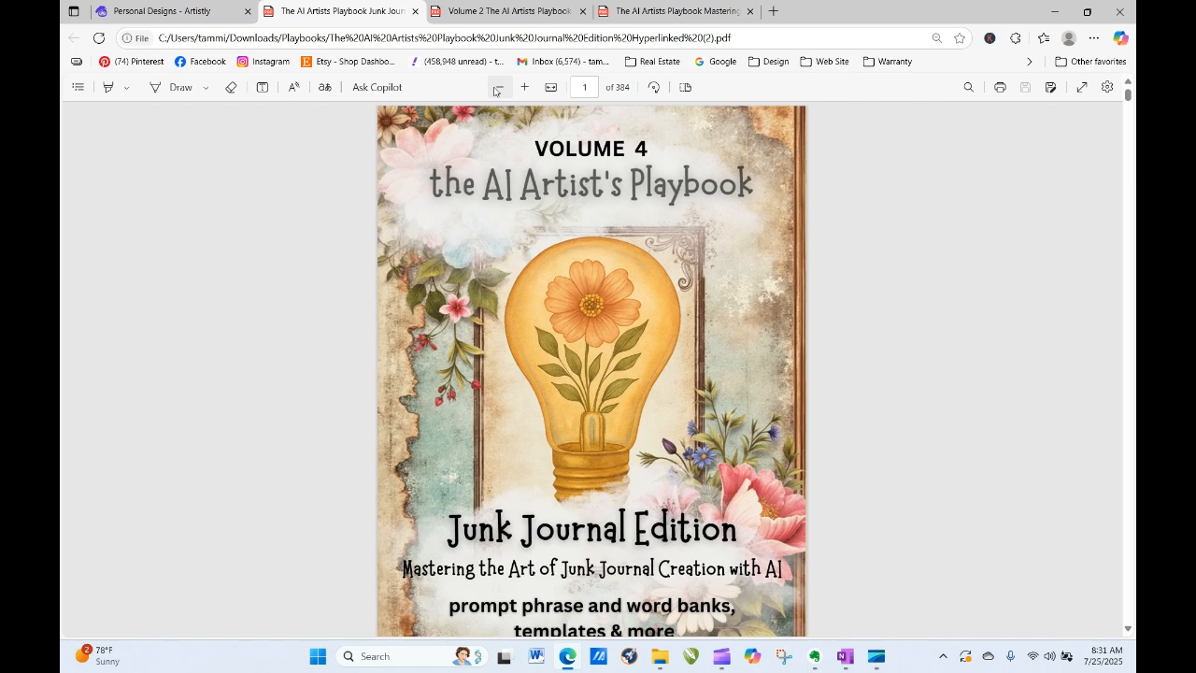
left_click(496, 89)
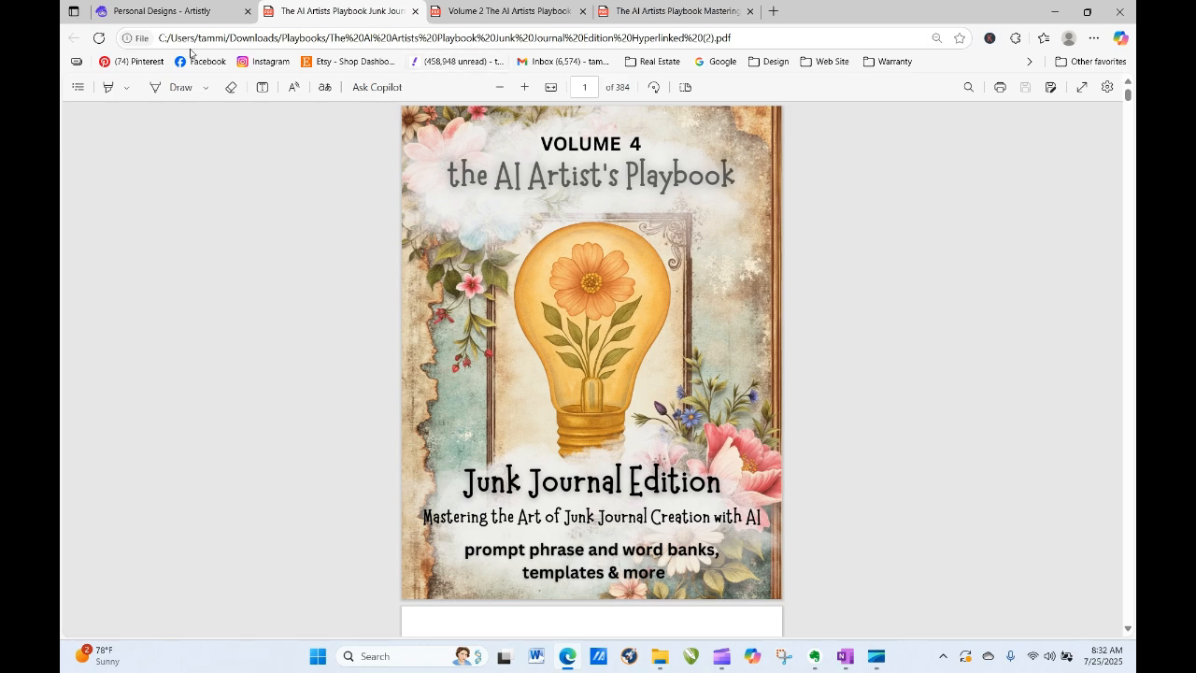
Step: Return to Artistly, view and close the details of the square Christmas bunny, and look over the finished bunny designs
left_click(172, 12)
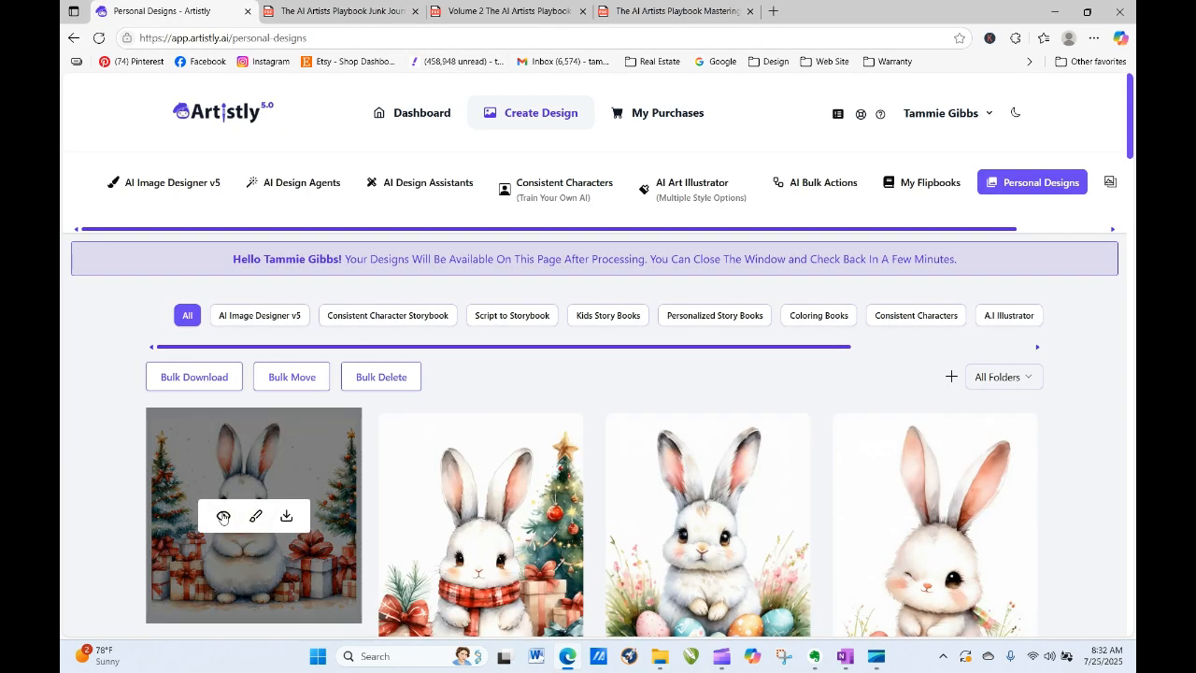
left_click(221, 519)
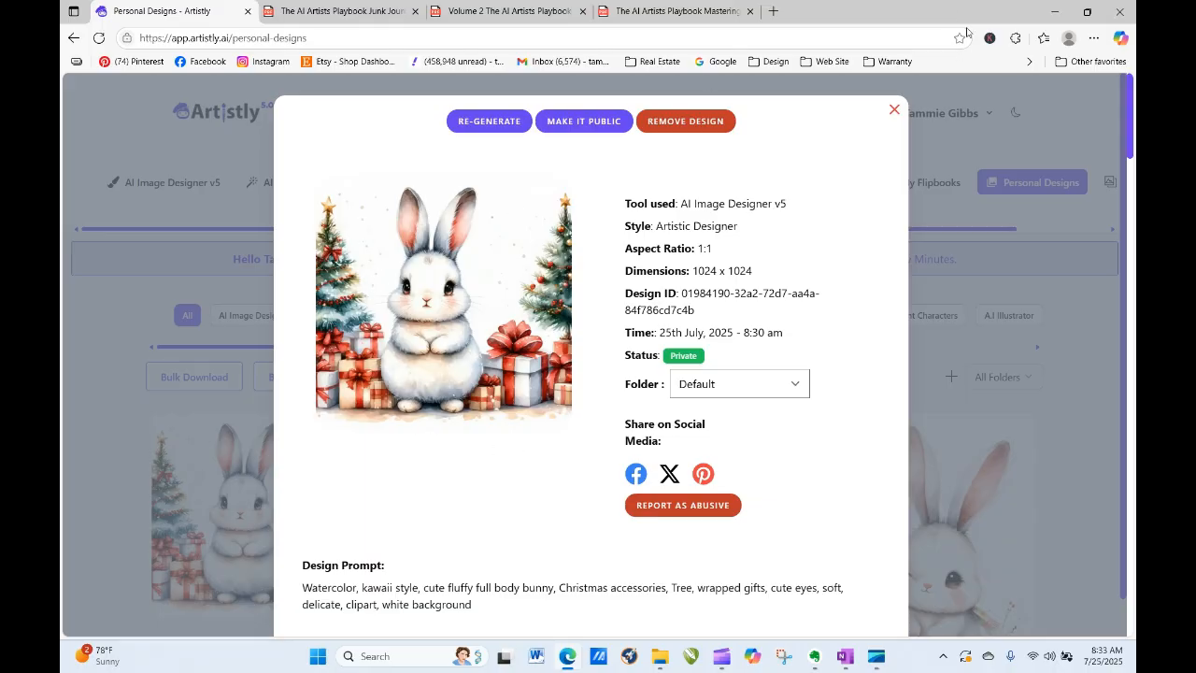
left_click(893, 109)
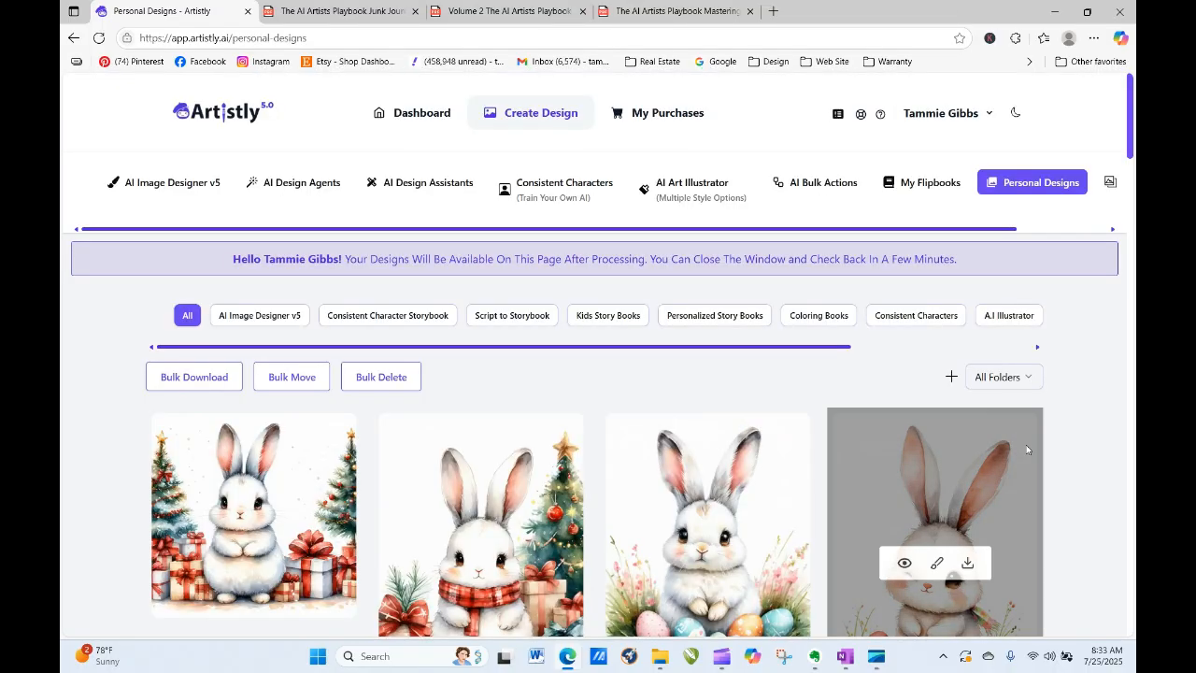
scroll(1132, 157, "down", 2)
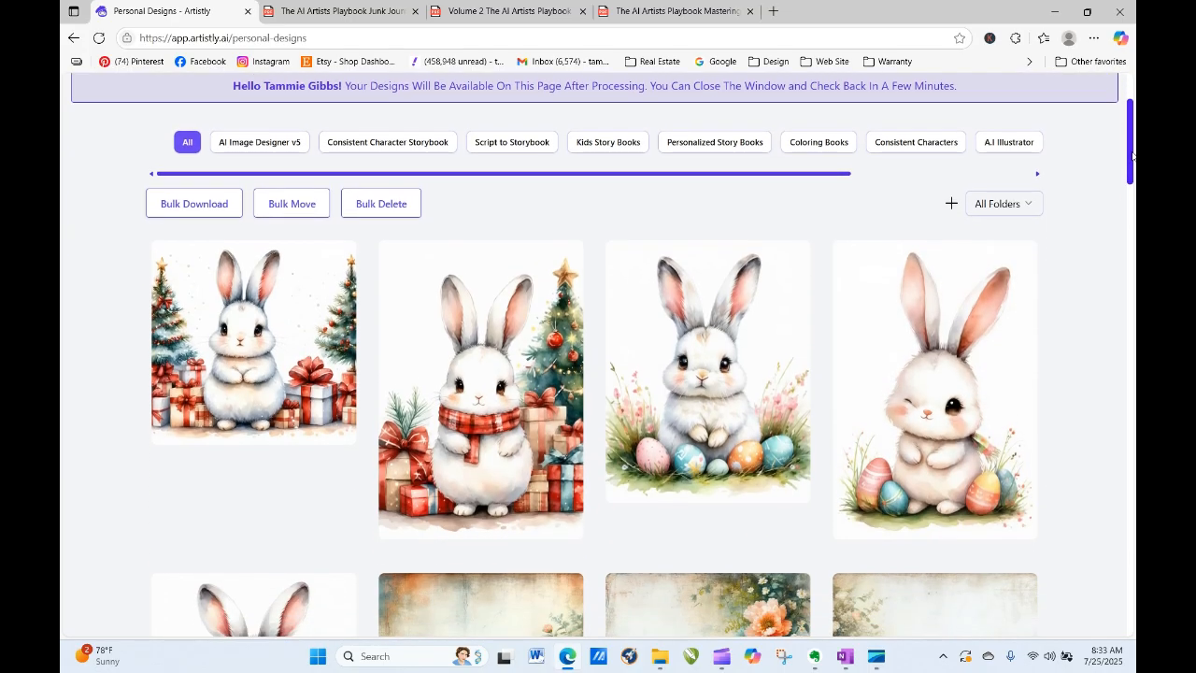